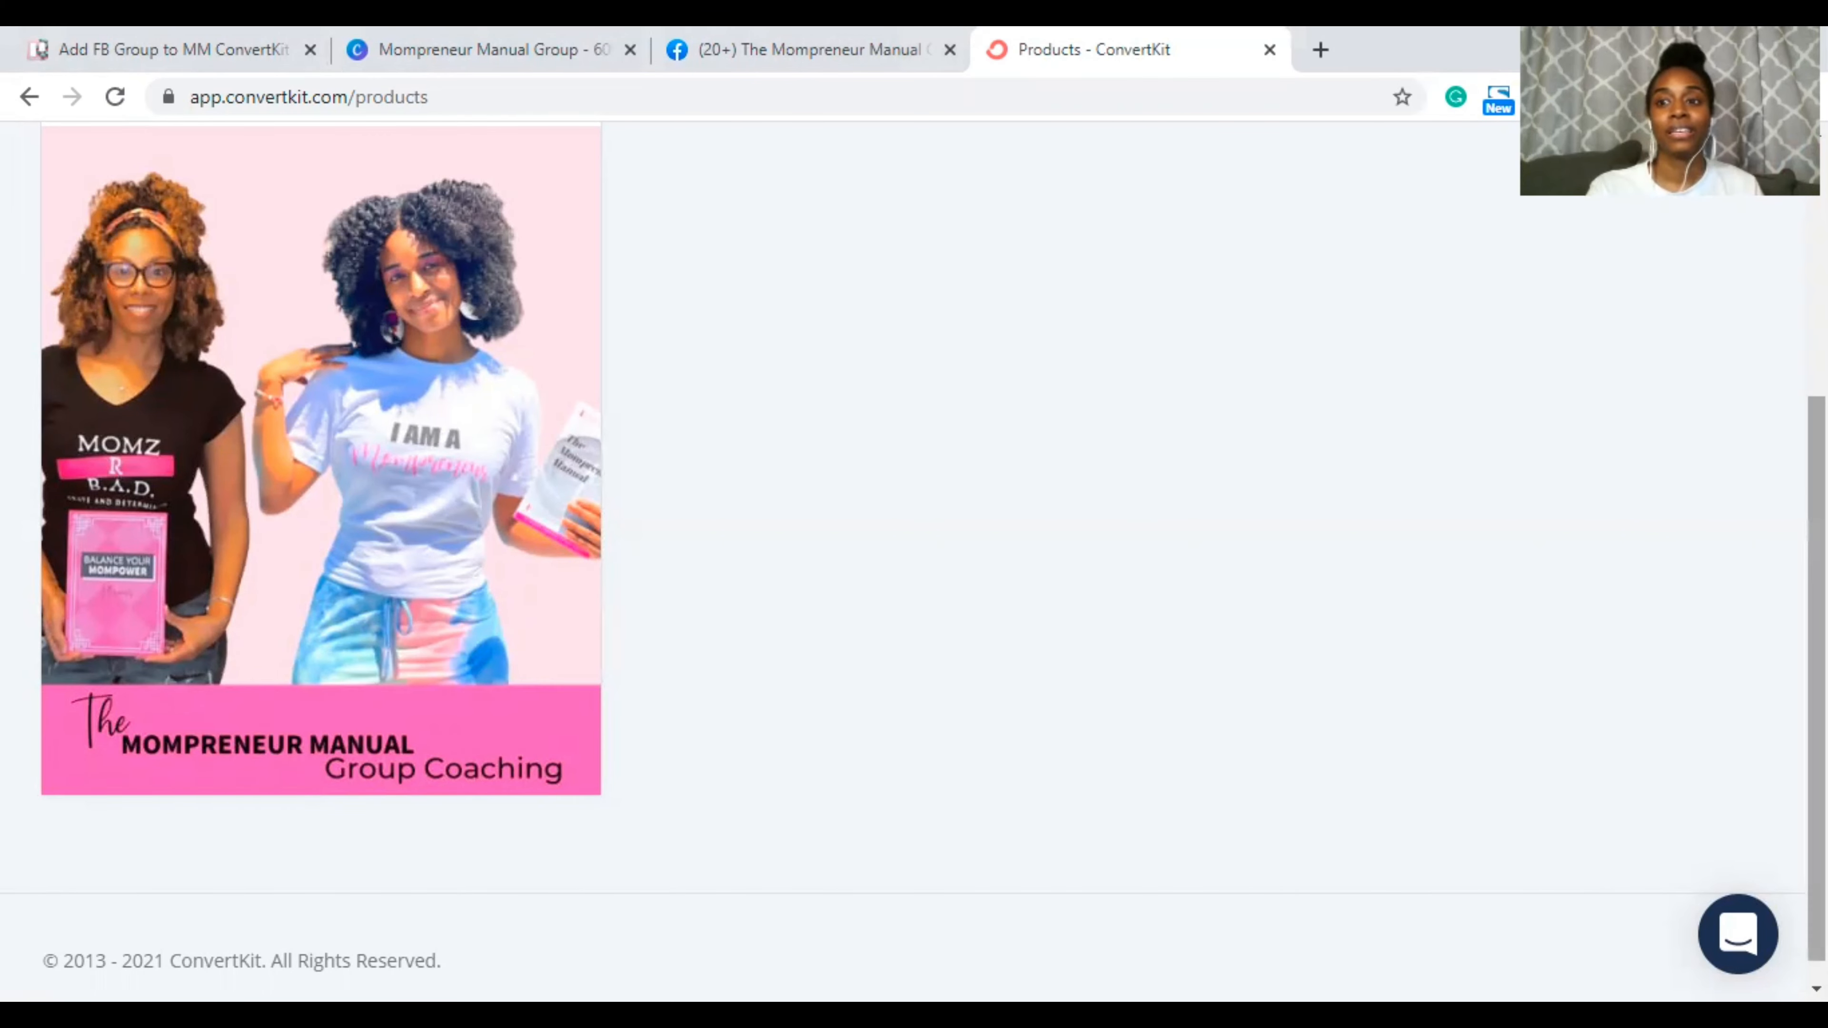
Step: Review the existing group coaching product on the Products page, then start a new product
{"action": "scroll", "coordinate": [914, 562], "scroll_direction": "up", "scroll_amount": 1}
{"action": "scroll", "coordinate": [914, 562], "scroll_direction": "up", "scroll_amount": 1}
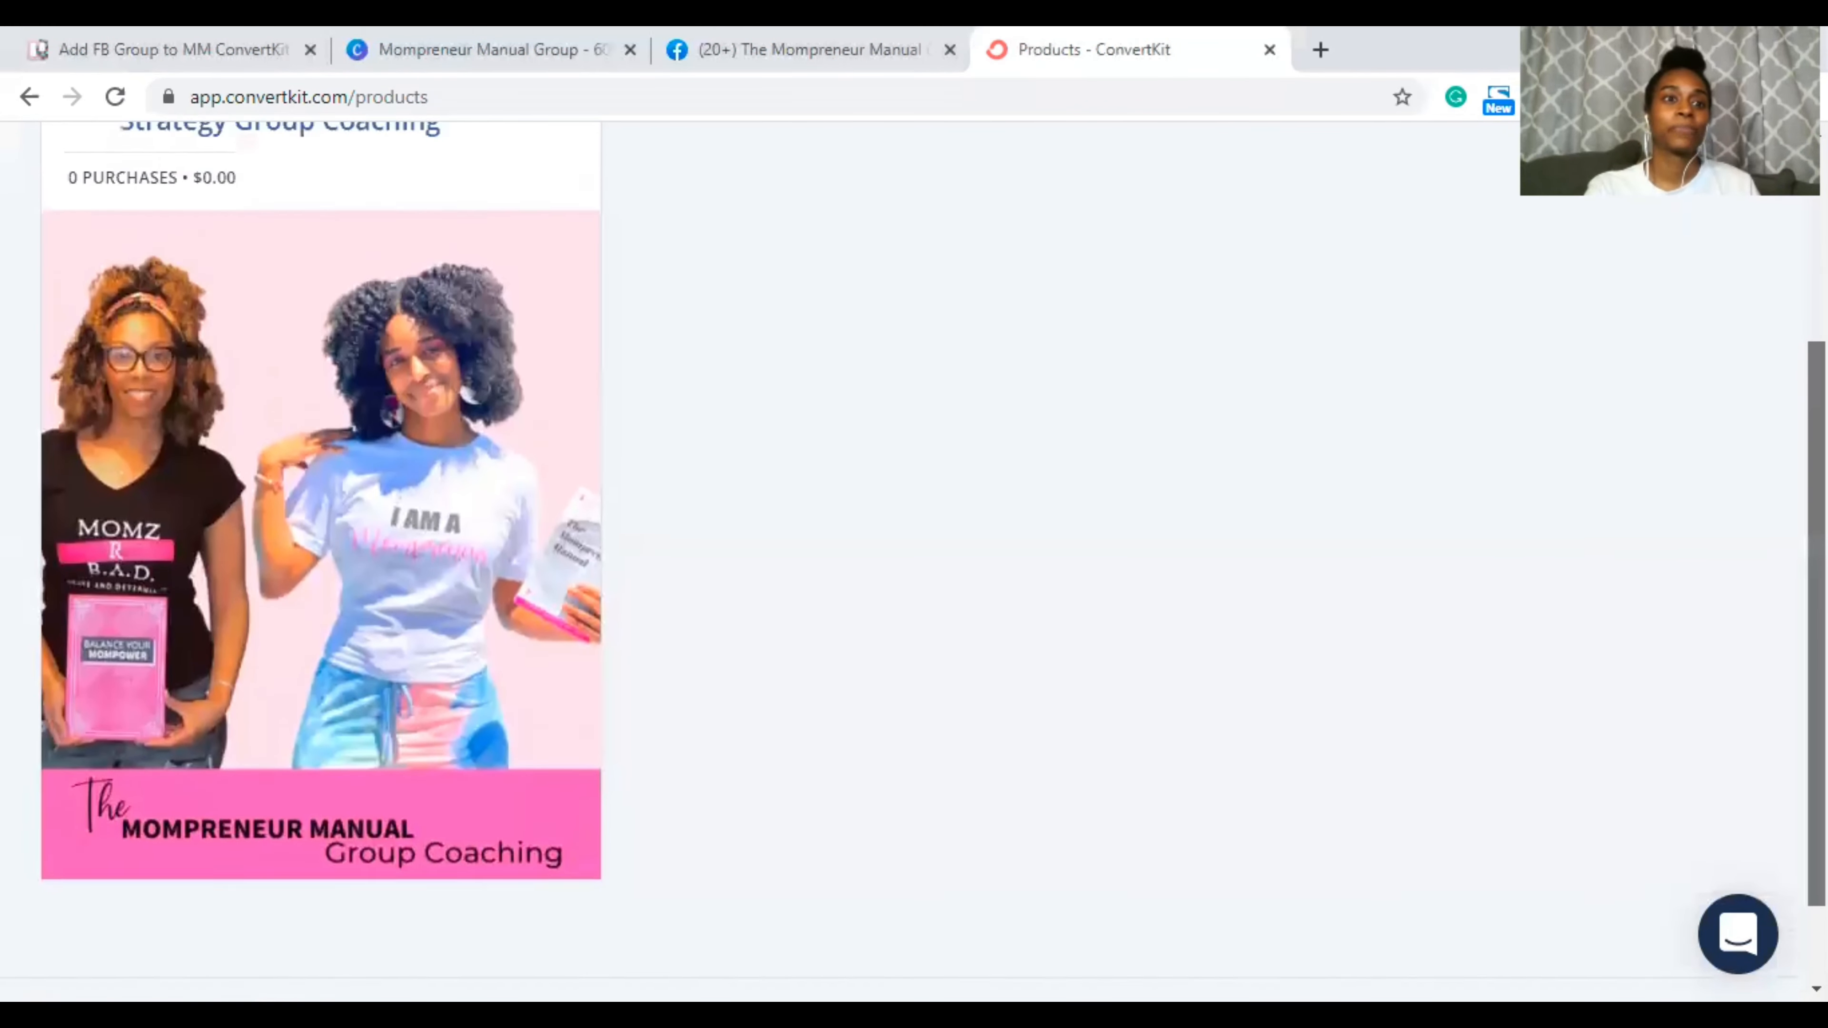
{"action": "scroll", "coordinate": [914, 562], "scroll_direction": "down", "scroll_amount": 1}
{"action": "scroll", "coordinate": [914, 562], "scroll_direction": "down", "scroll_amount": 1}
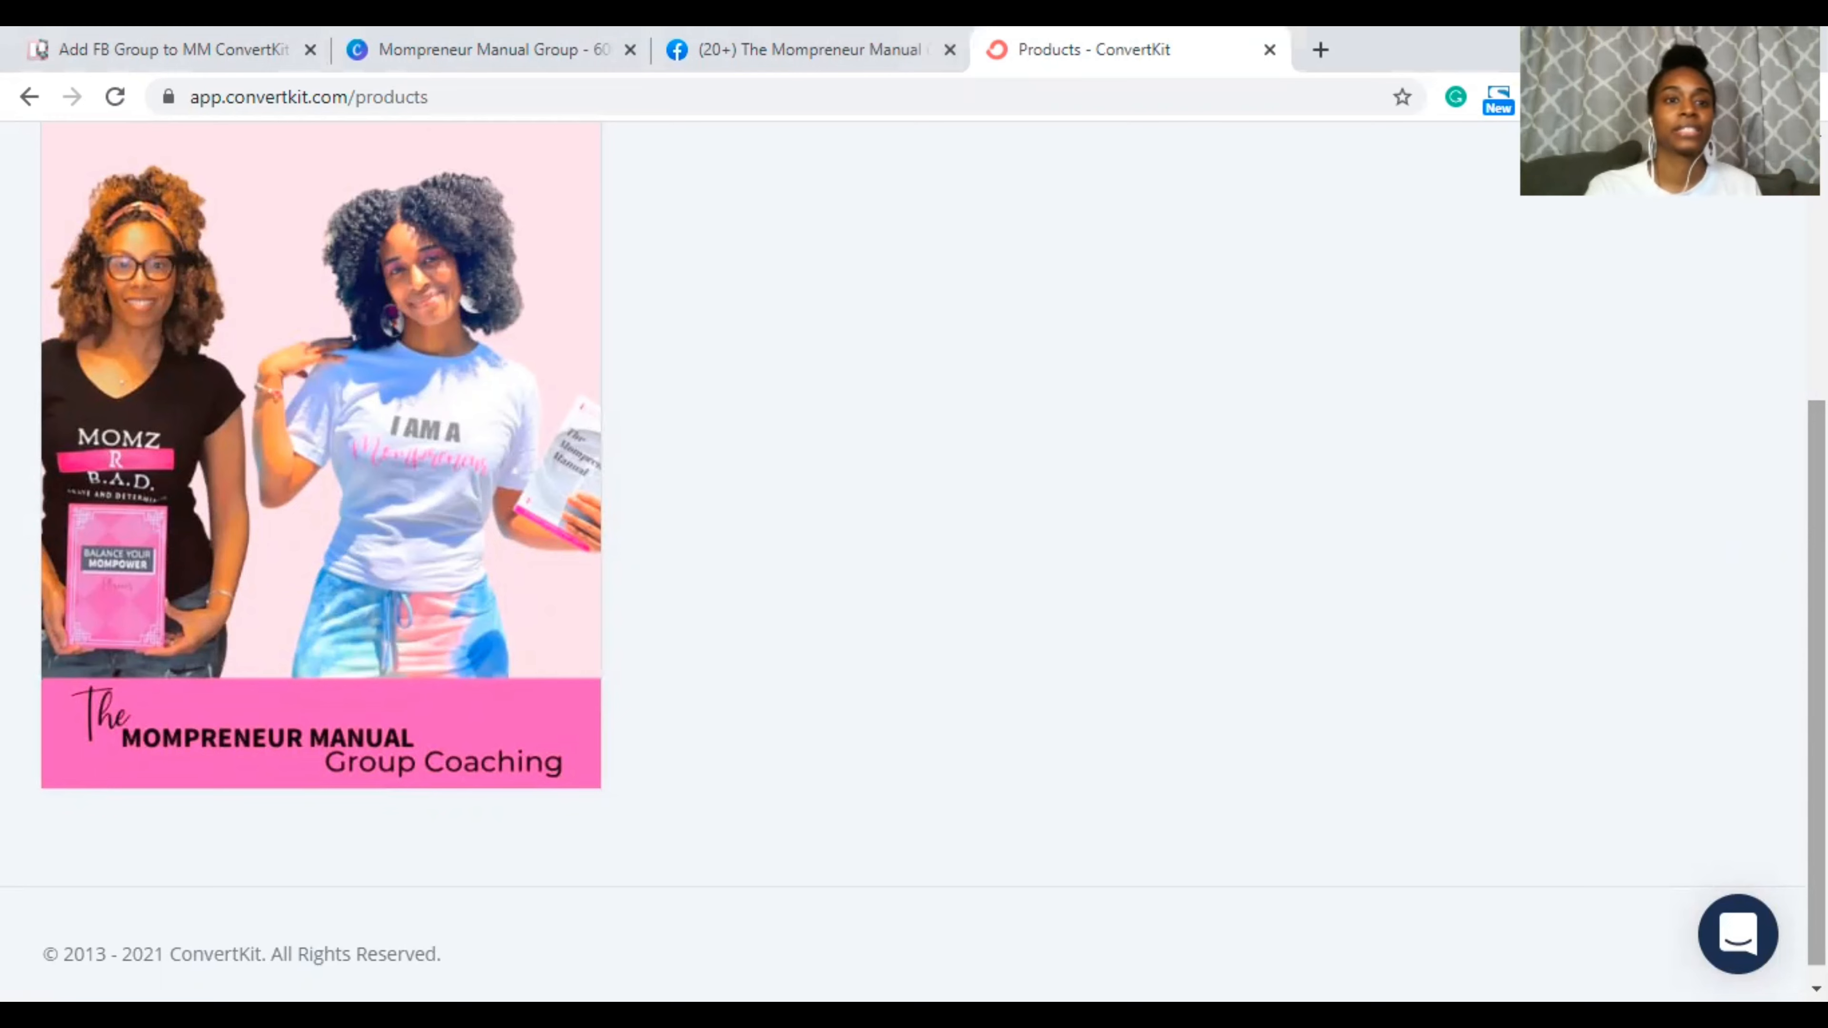
{"action": "scroll", "coordinate": [1005, 571], "scroll_direction": "up", "scroll_amount": 2}
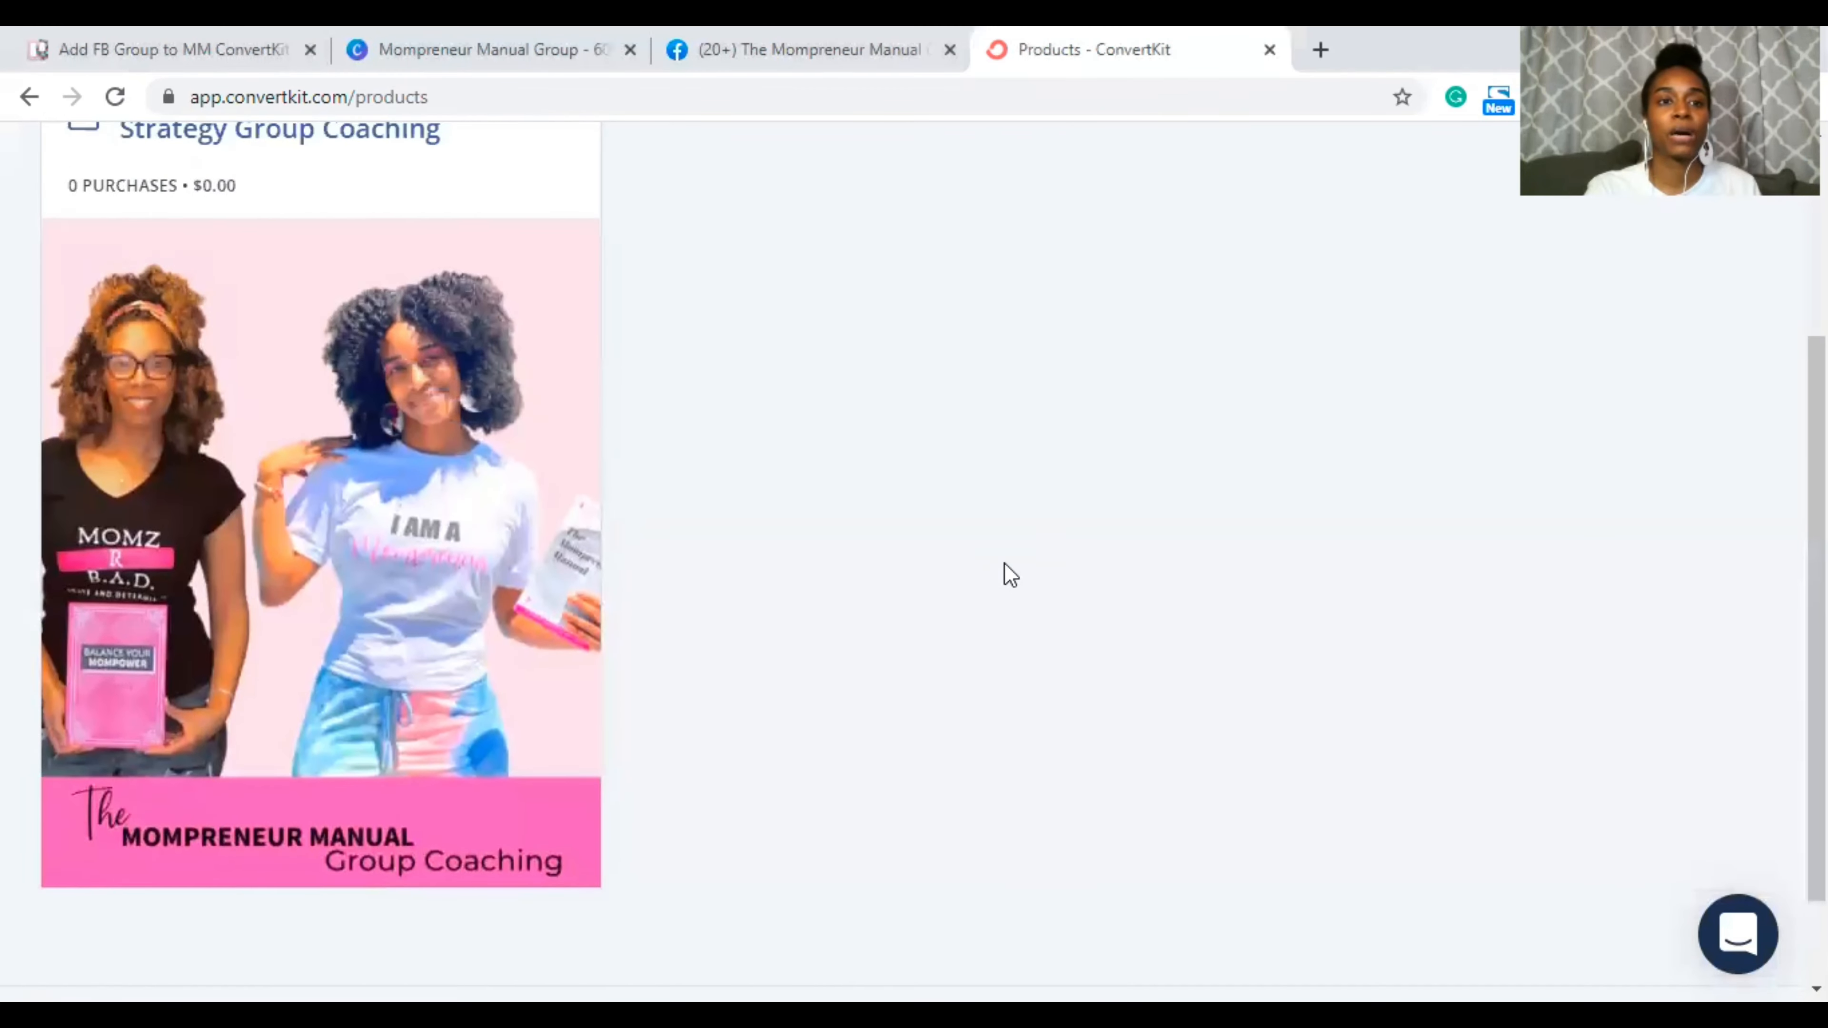
{"action": "scroll", "coordinate": [1011, 574], "scroll_direction": "up", "scroll_amount": 5}
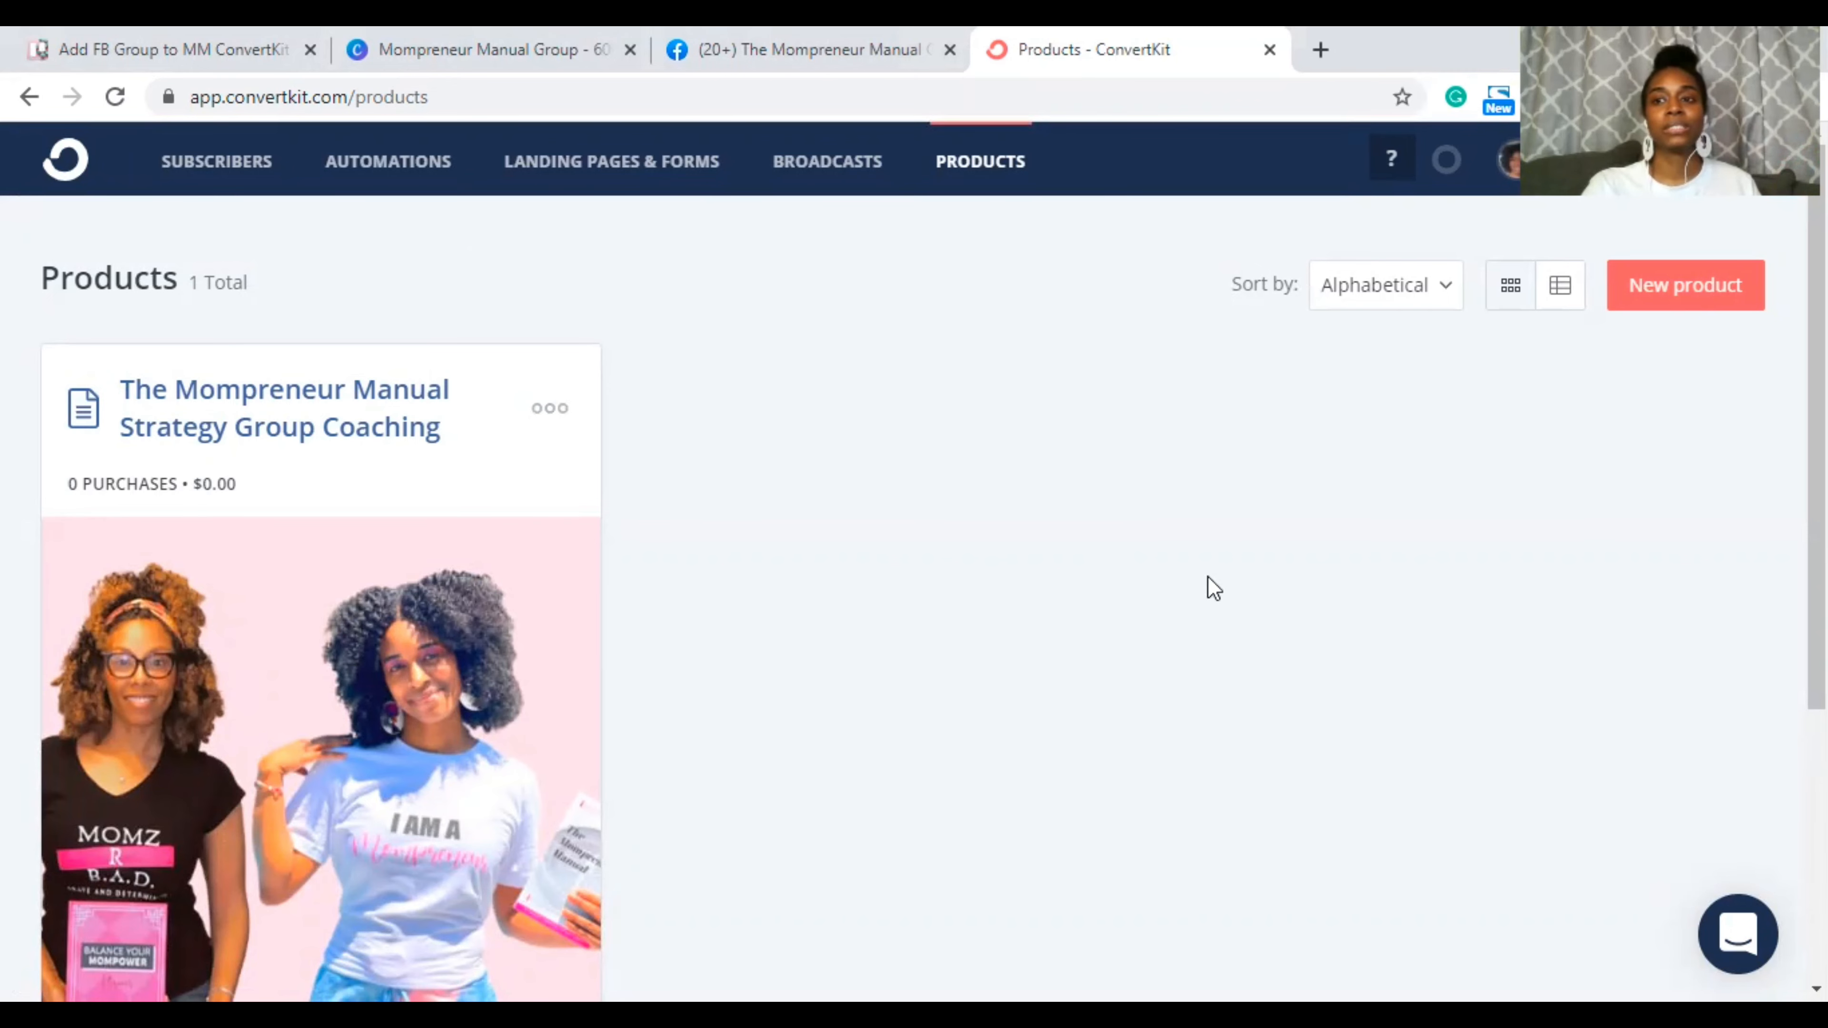
{"action": "left_click", "coordinate": [1701, 286]}
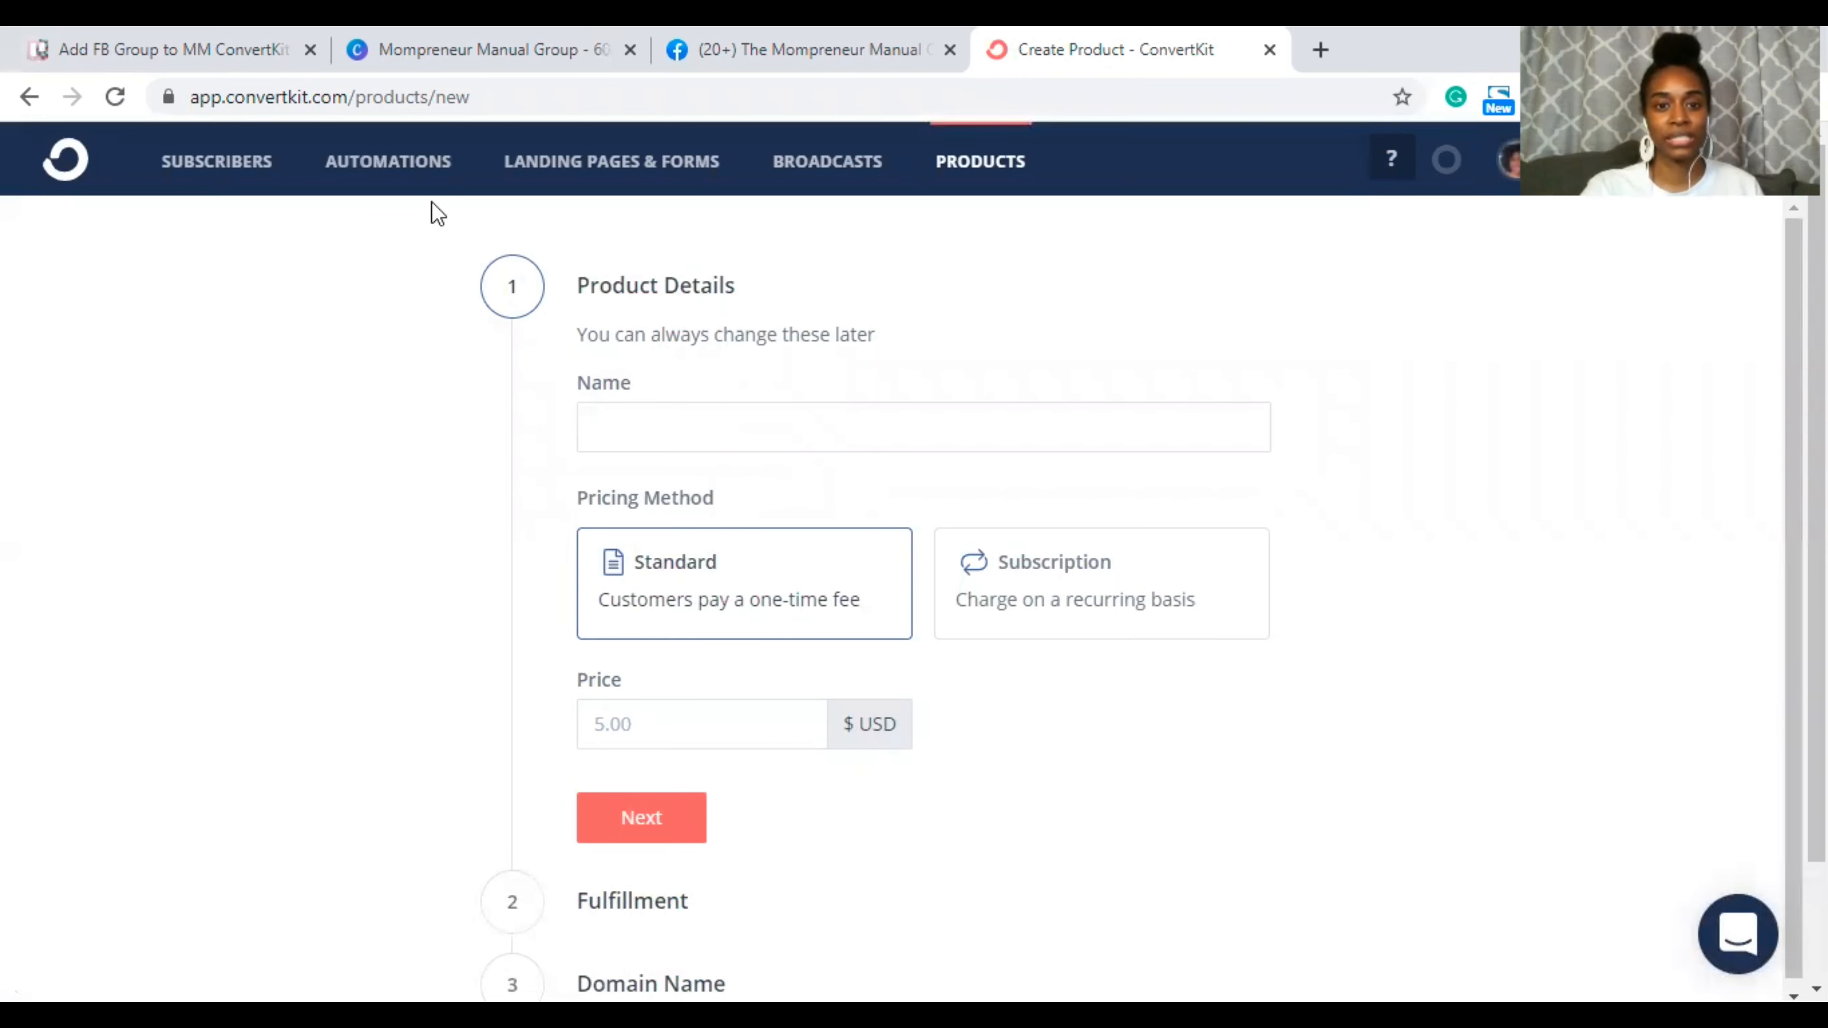
Step: Name the new product 'The Mompreneur Manual'
{"action": "left_click", "coordinate": [723, 438]}
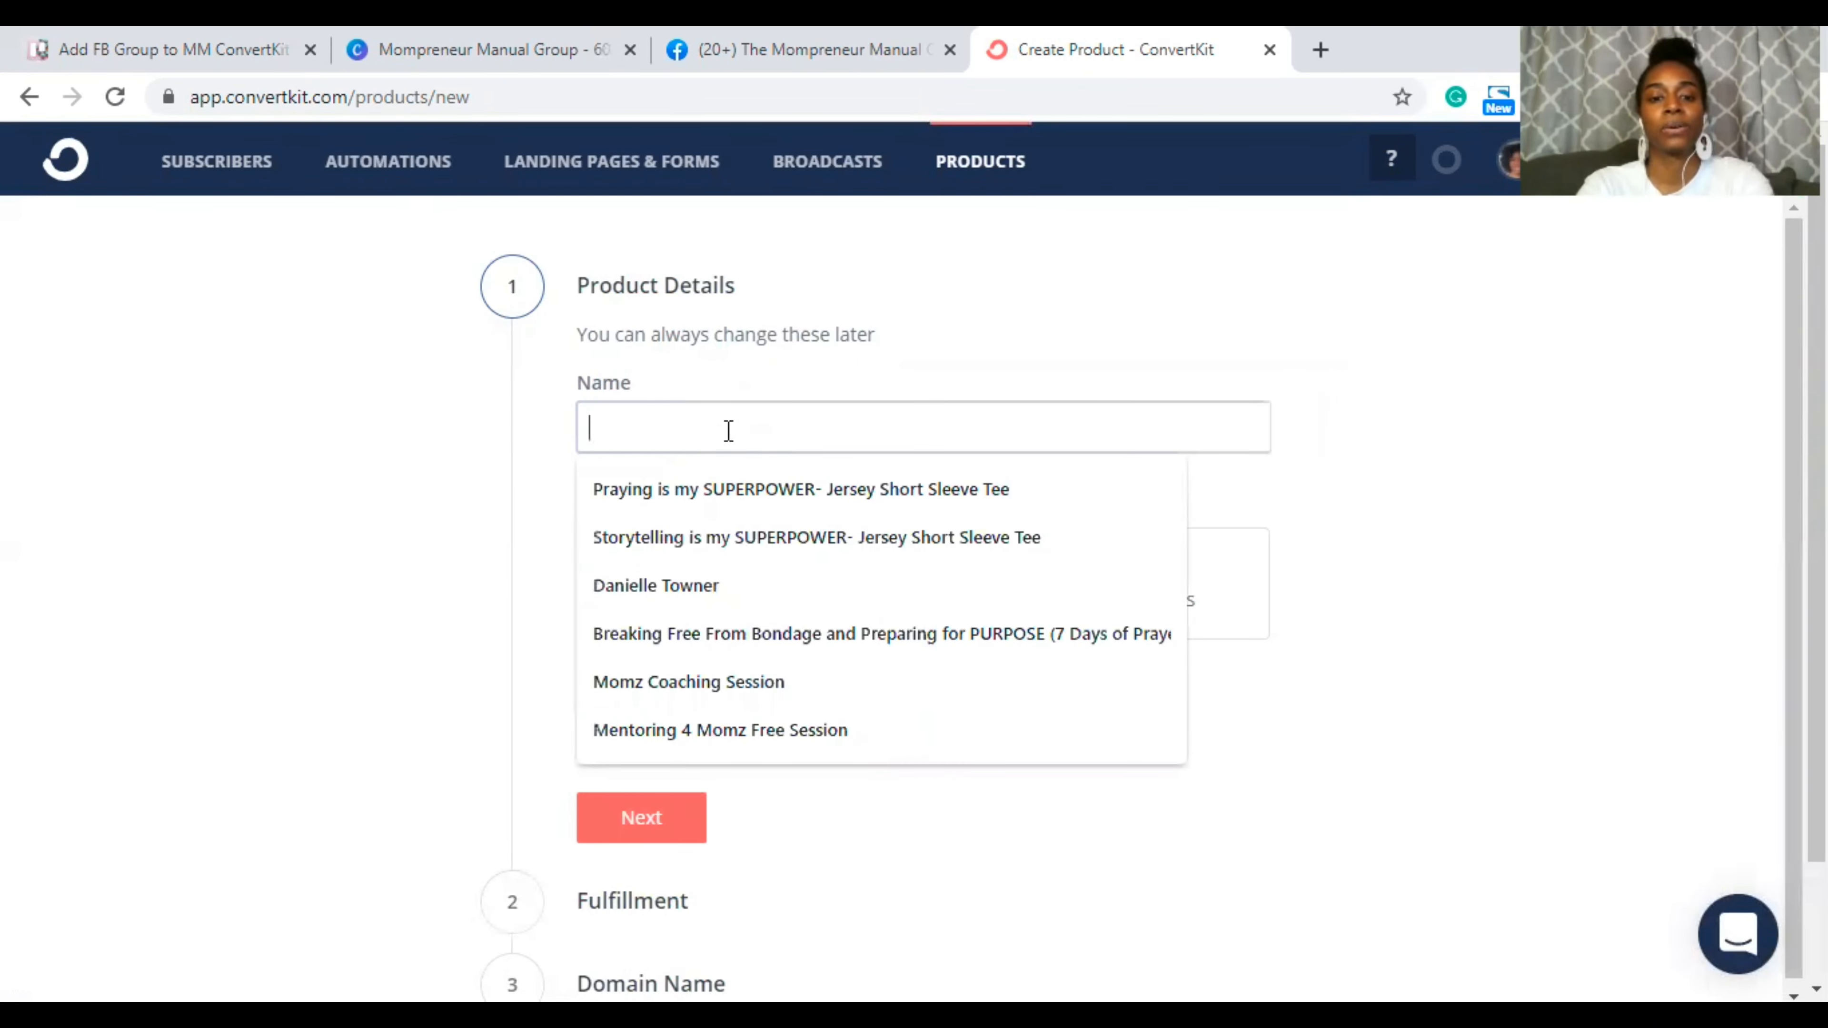
{"action": "type", "text": "The Mompreneu"}
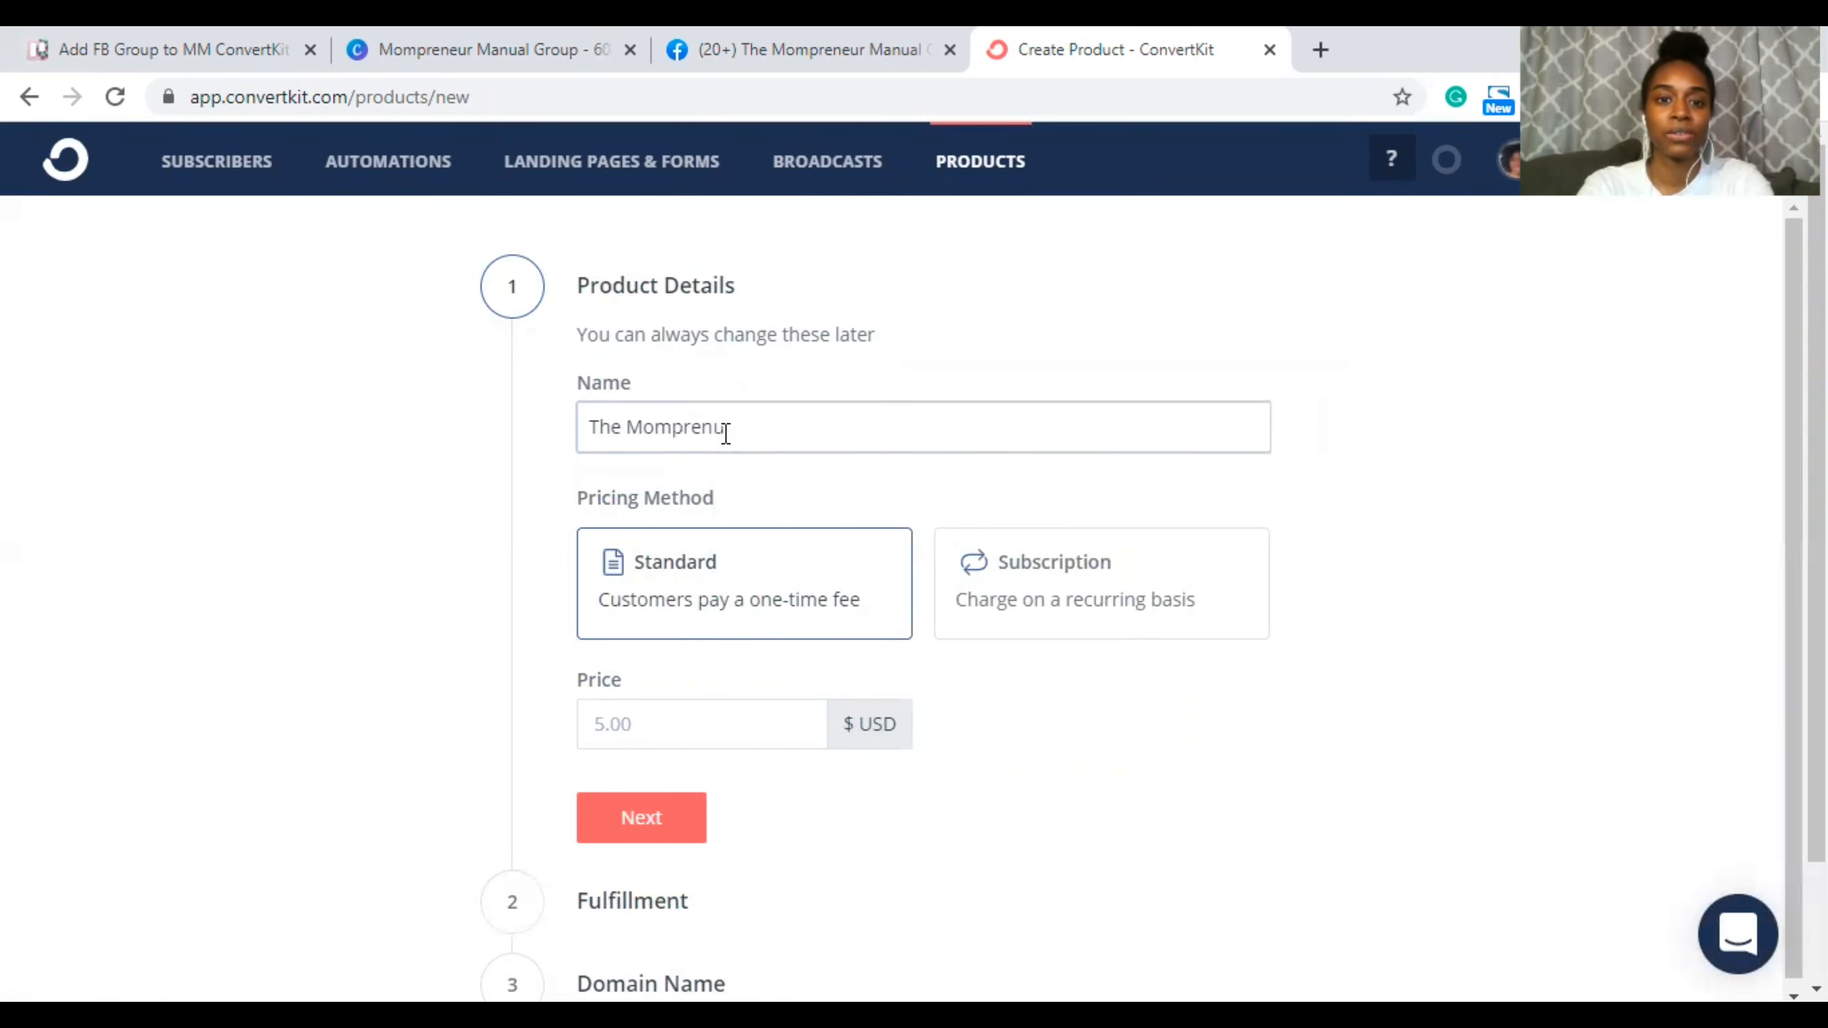
{"action": "type", "text": "r"}
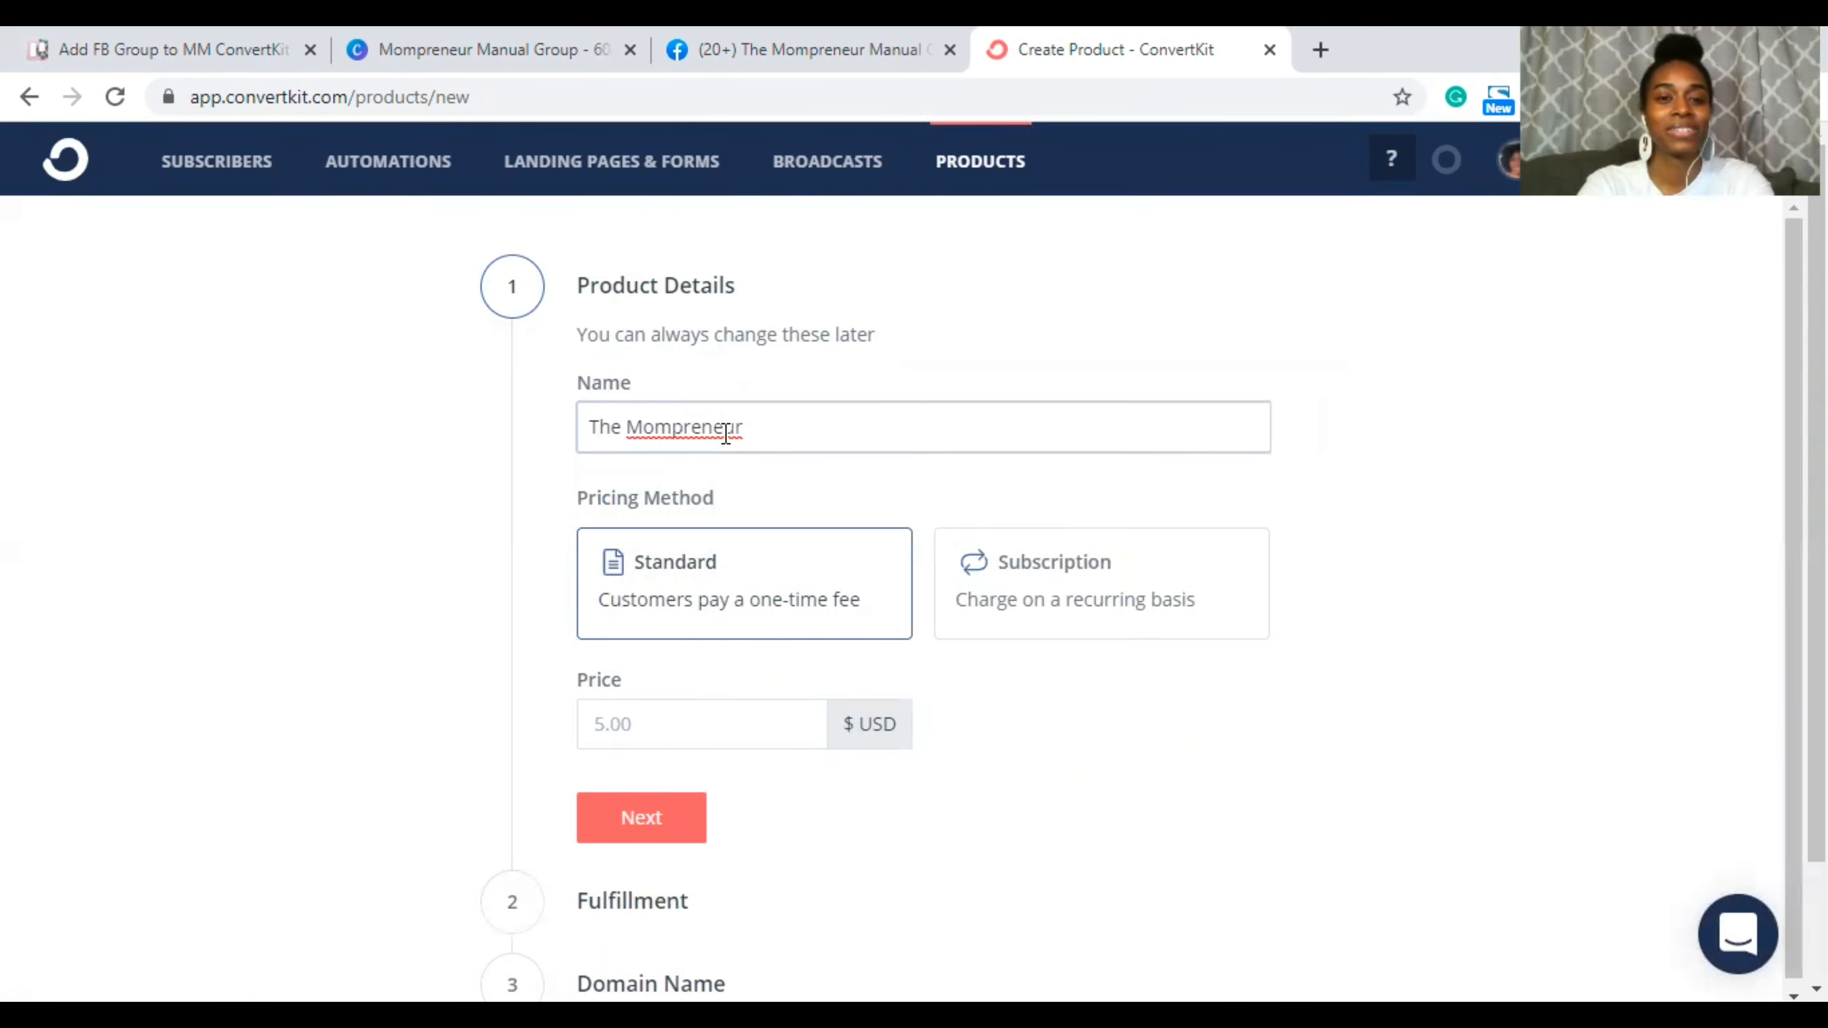
{"action": "right_click", "coordinate": [723, 433]}
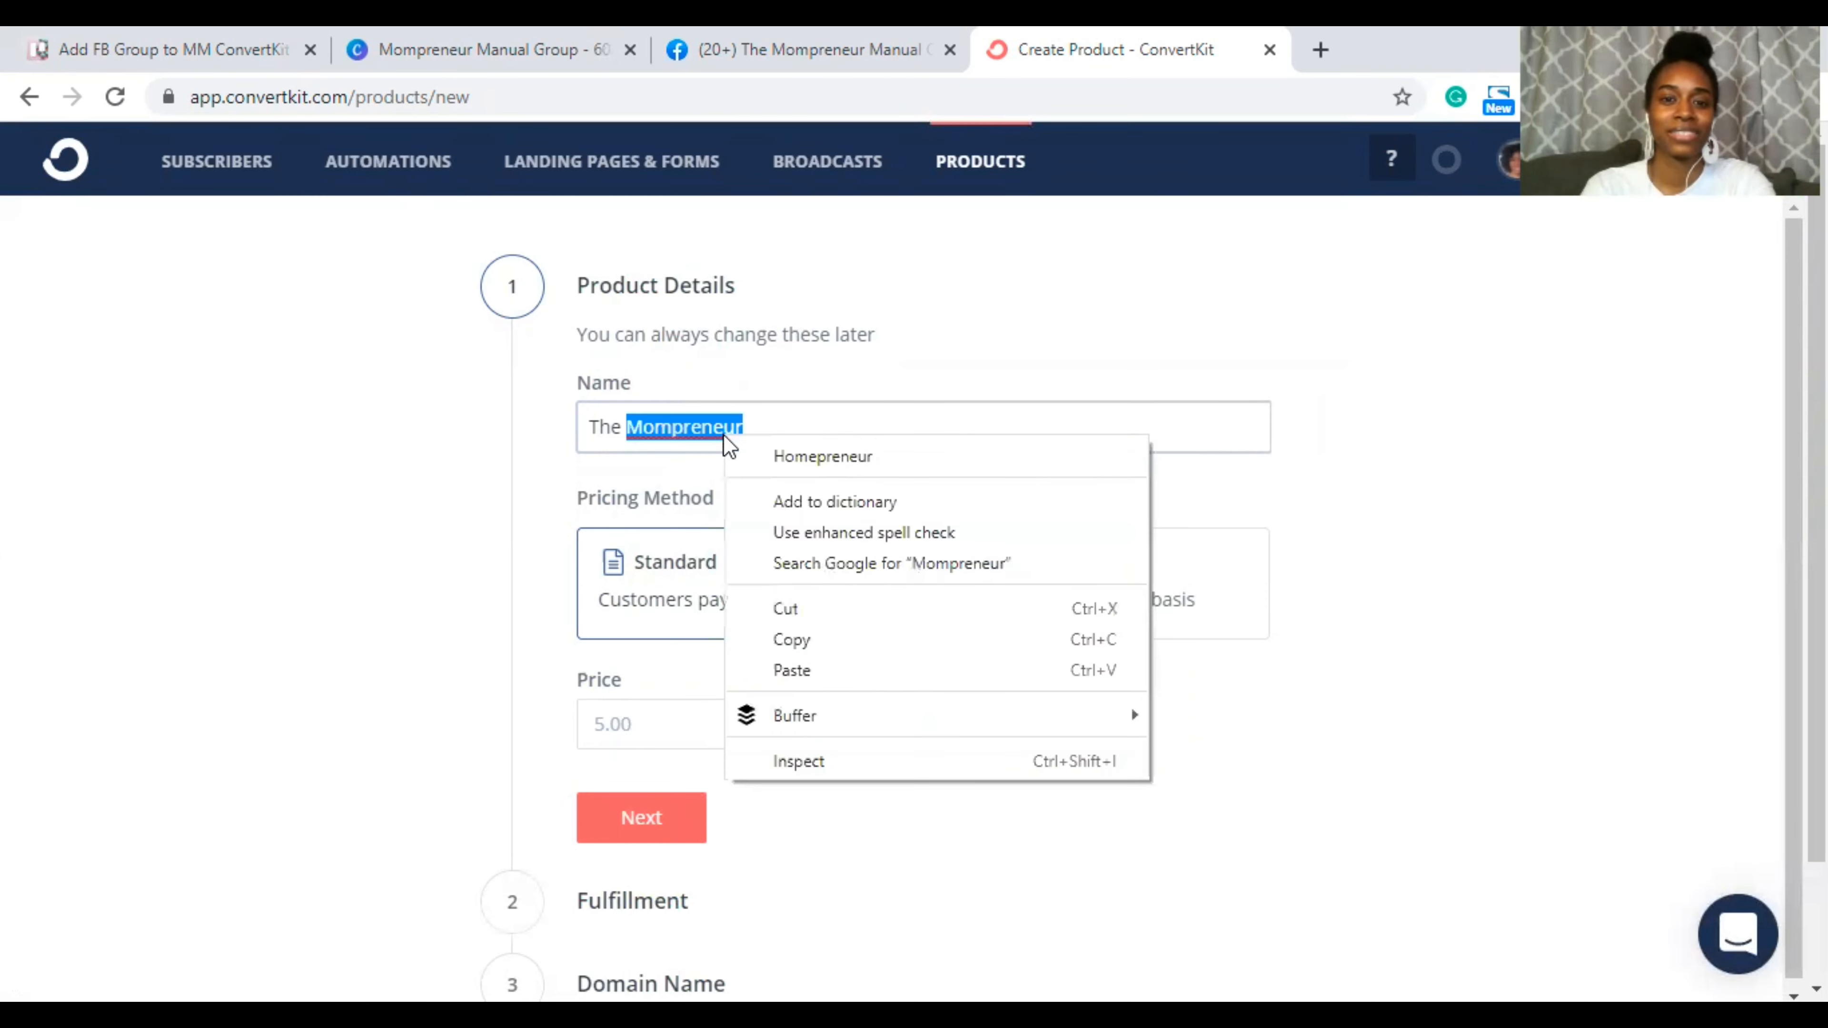
{"action": "left_click", "coordinate": [814, 423]}
{"action": "type", "text": "Group"}
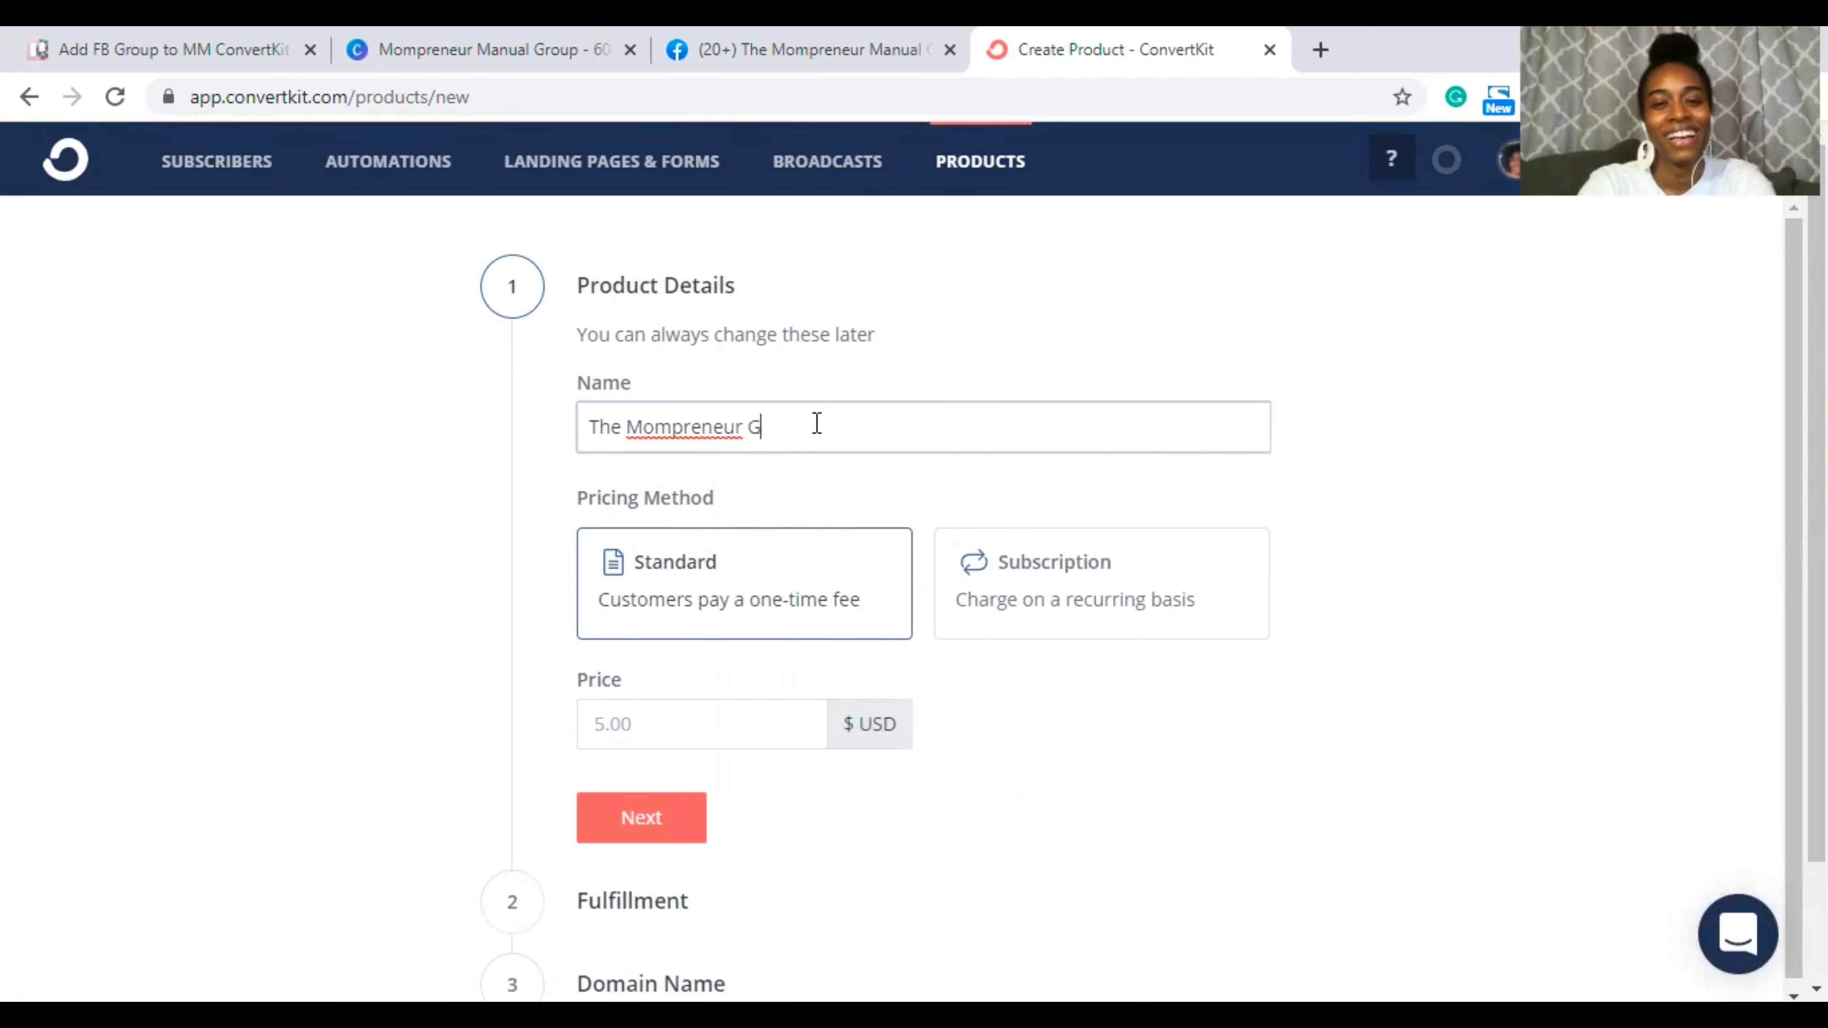
{"action": "key", "text": "BackSpace"}
{"action": "key", "text": "BackSpace"}
{"action": "key", "text": "BackSpace"}
{"action": "key", "text": "BackSpace"}
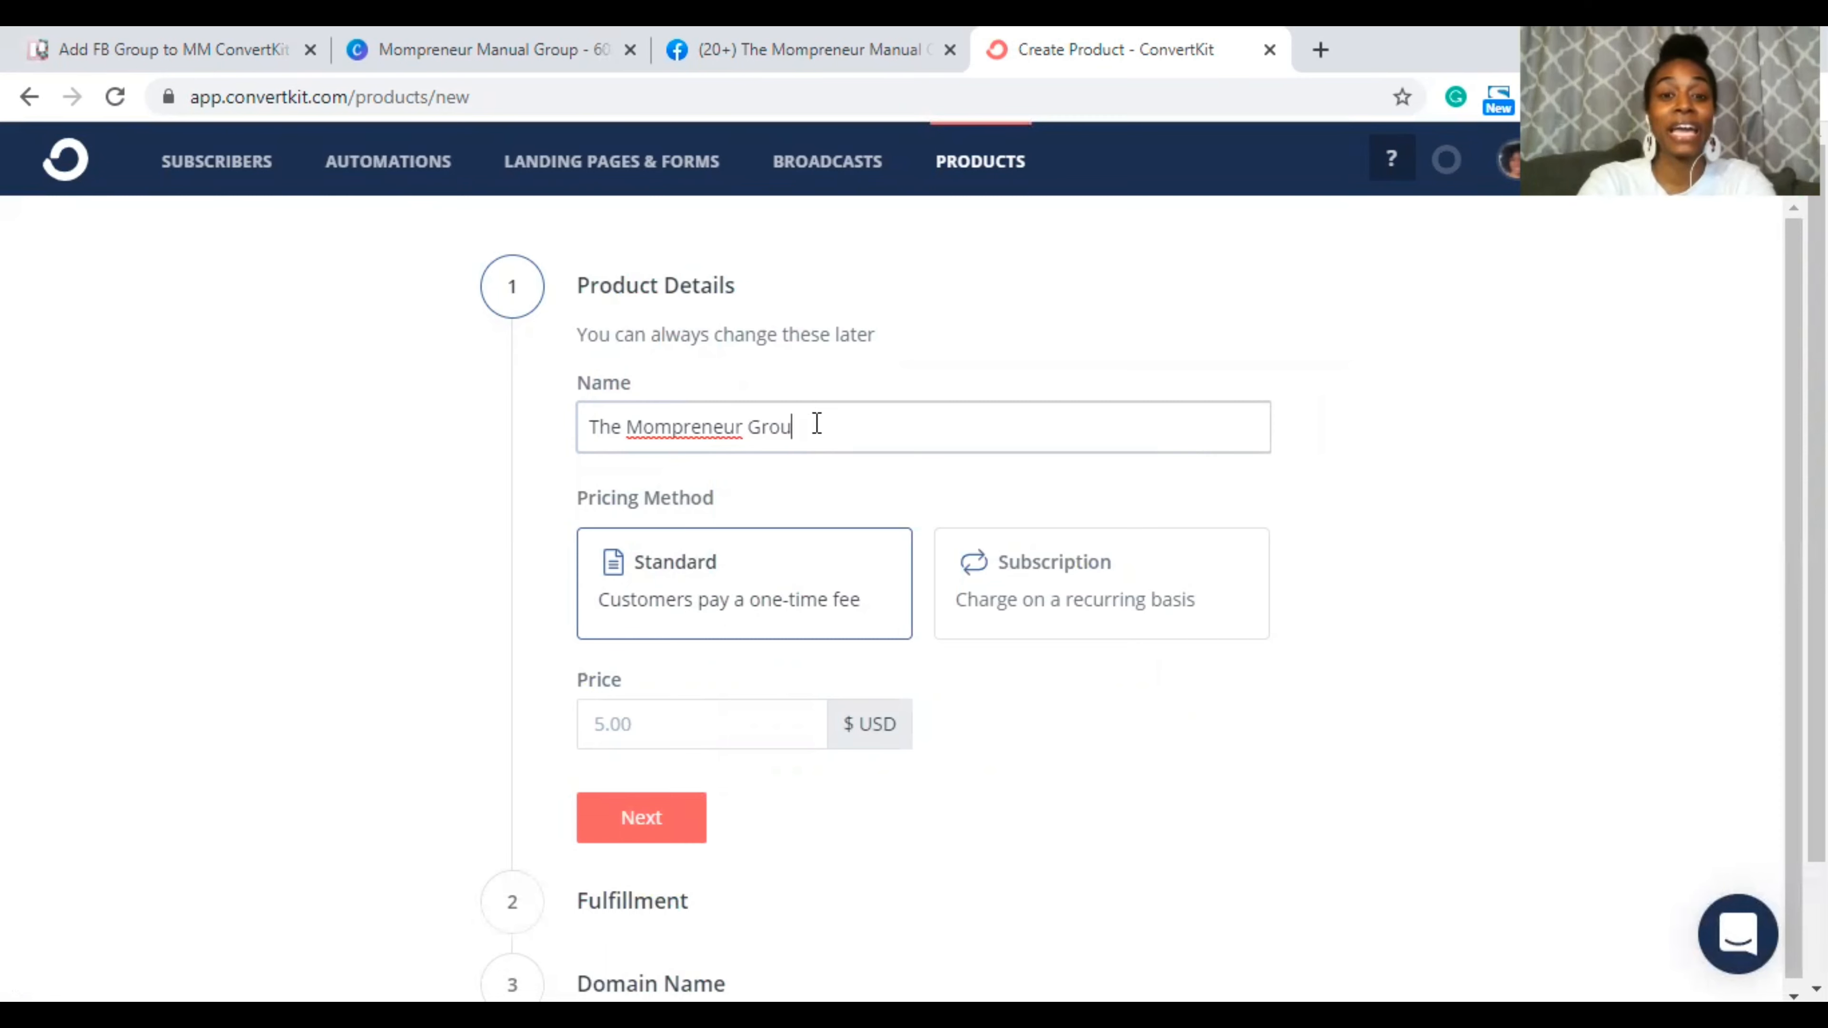
{"action": "type", "text": "M"}
{"action": "key", "text": "BackSpace"}
{"action": "key", "text": "BackSpace"}
{"action": "type", "text": "Manual"}
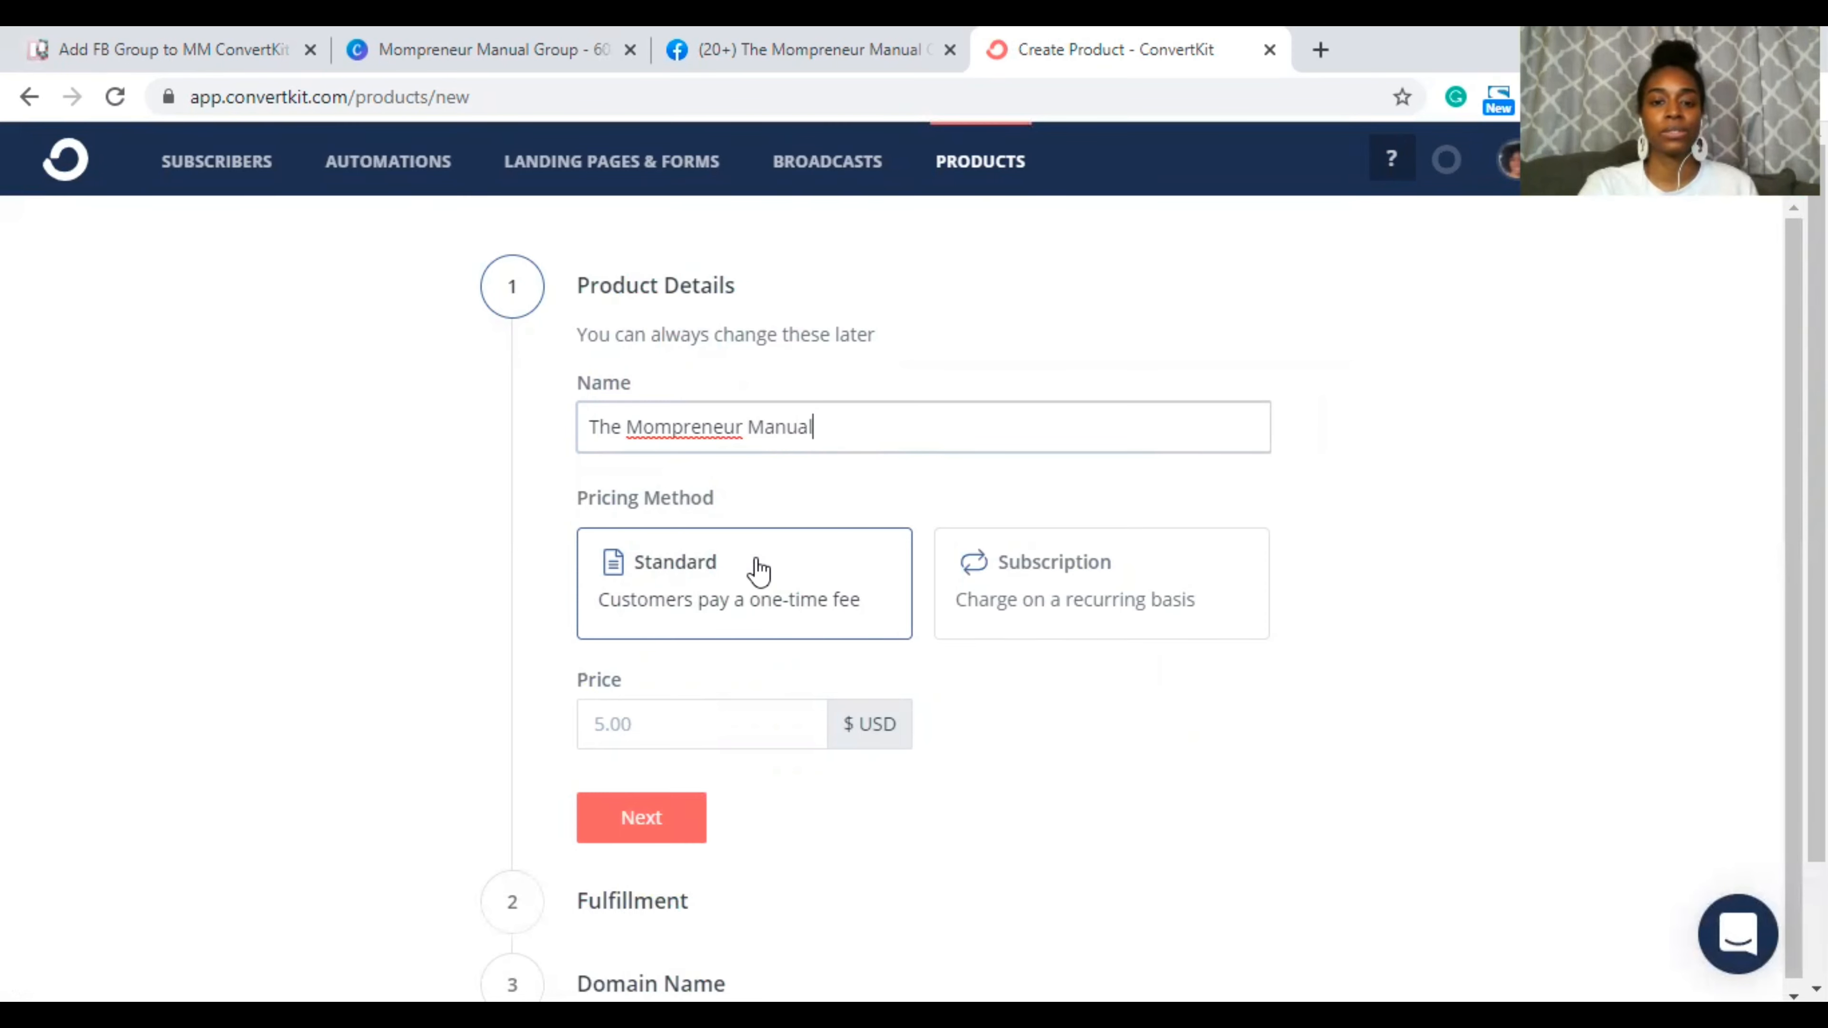
Step: Make it a $50.00 monthly subscription and continue to fulfillment
{"action": "left_click", "coordinate": [1147, 587]}
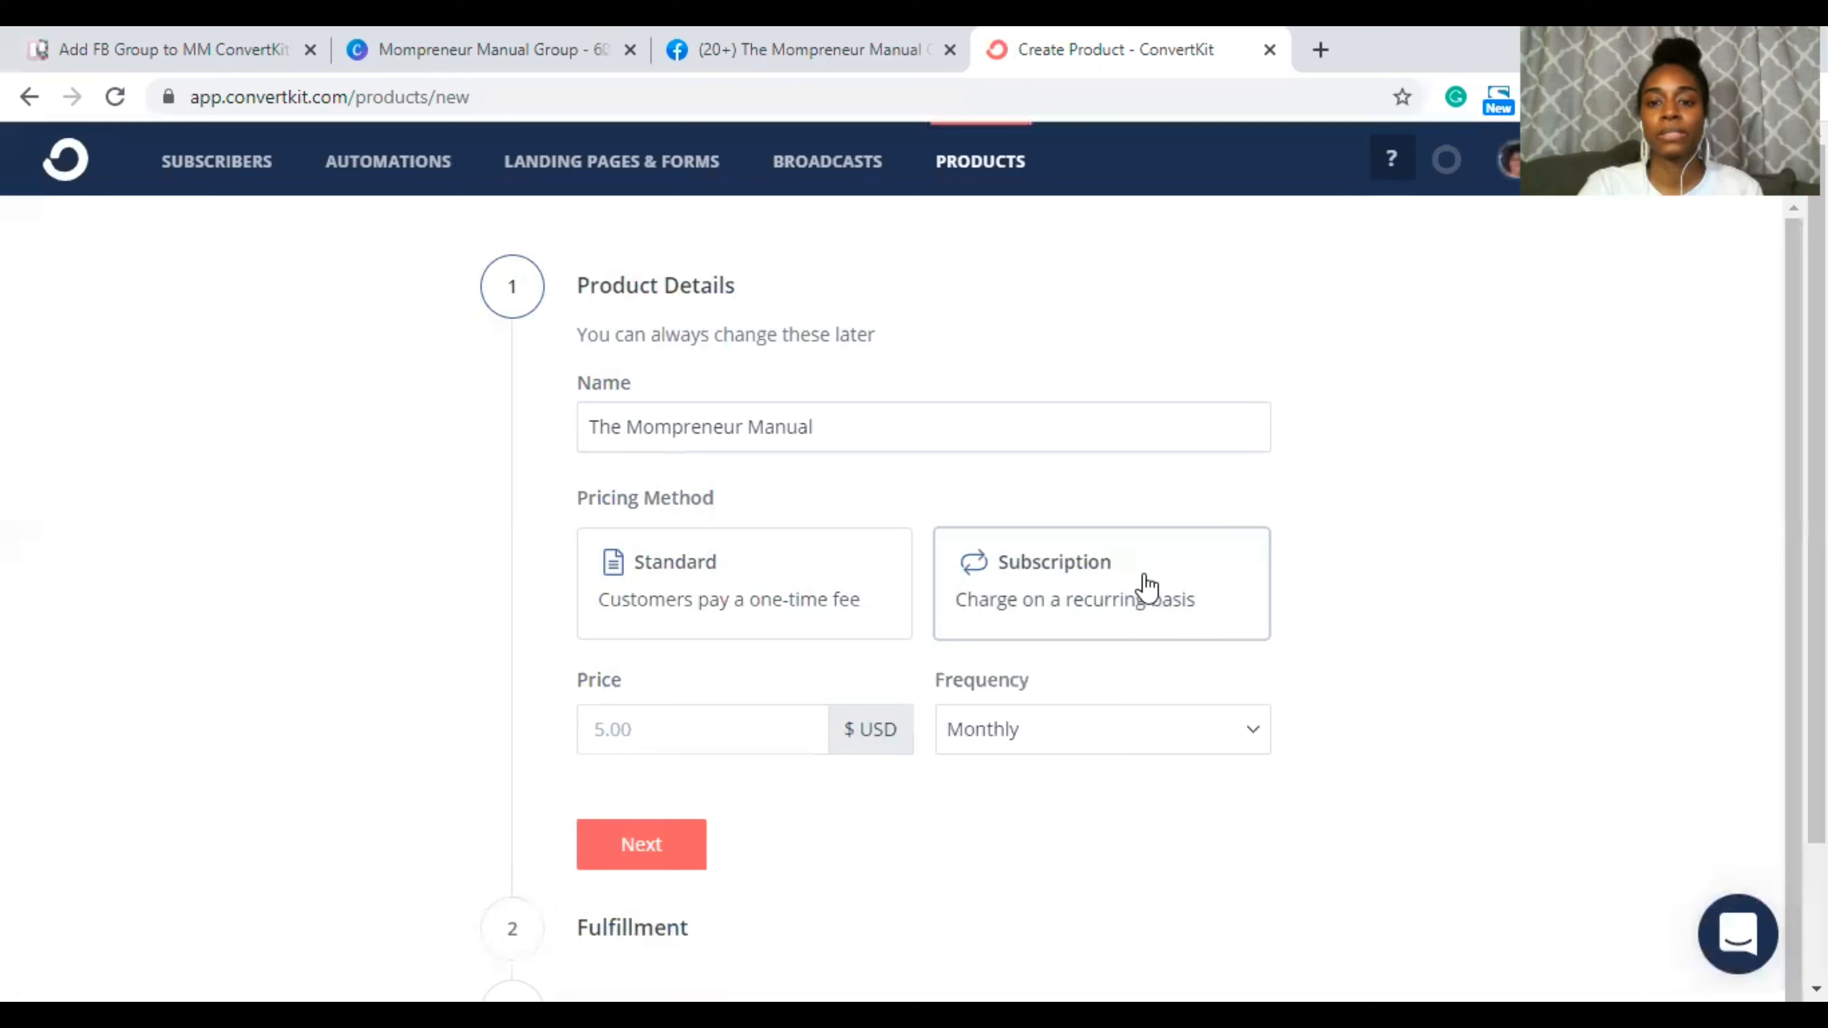
{"action": "left_click", "coordinate": [610, 733]}
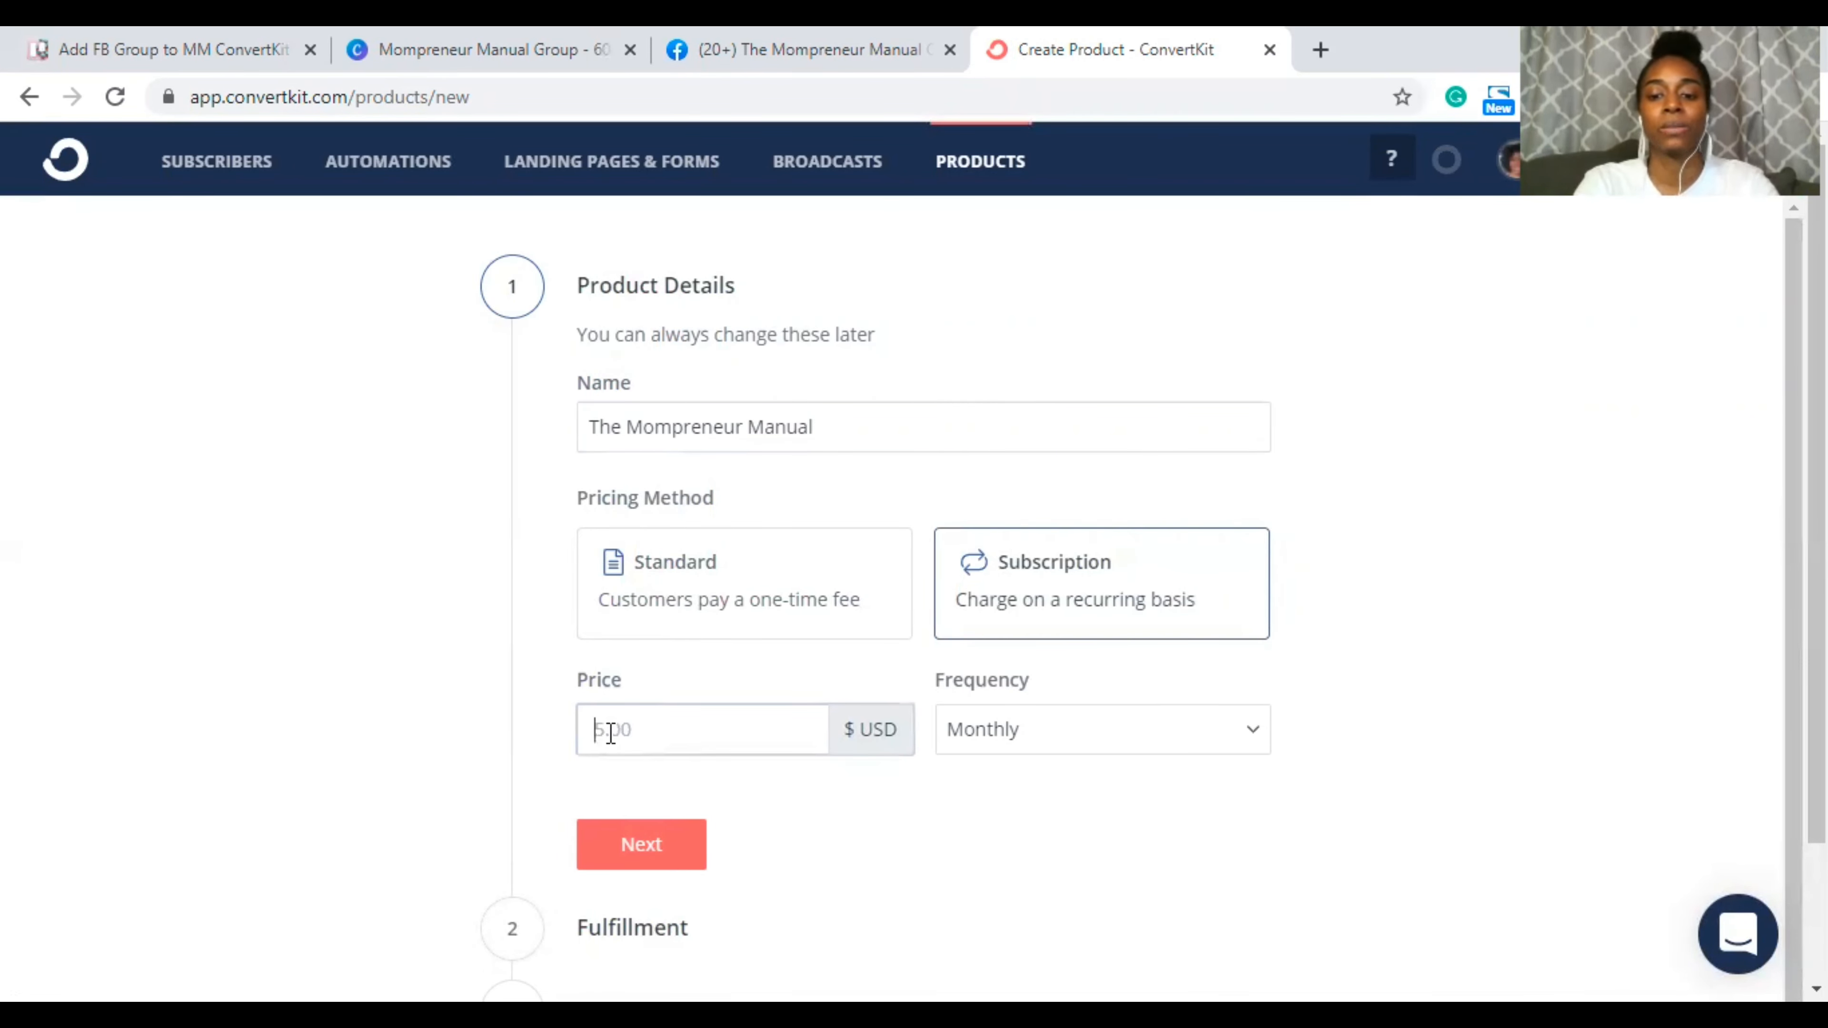
{"action": "type", "text": "50.00"}
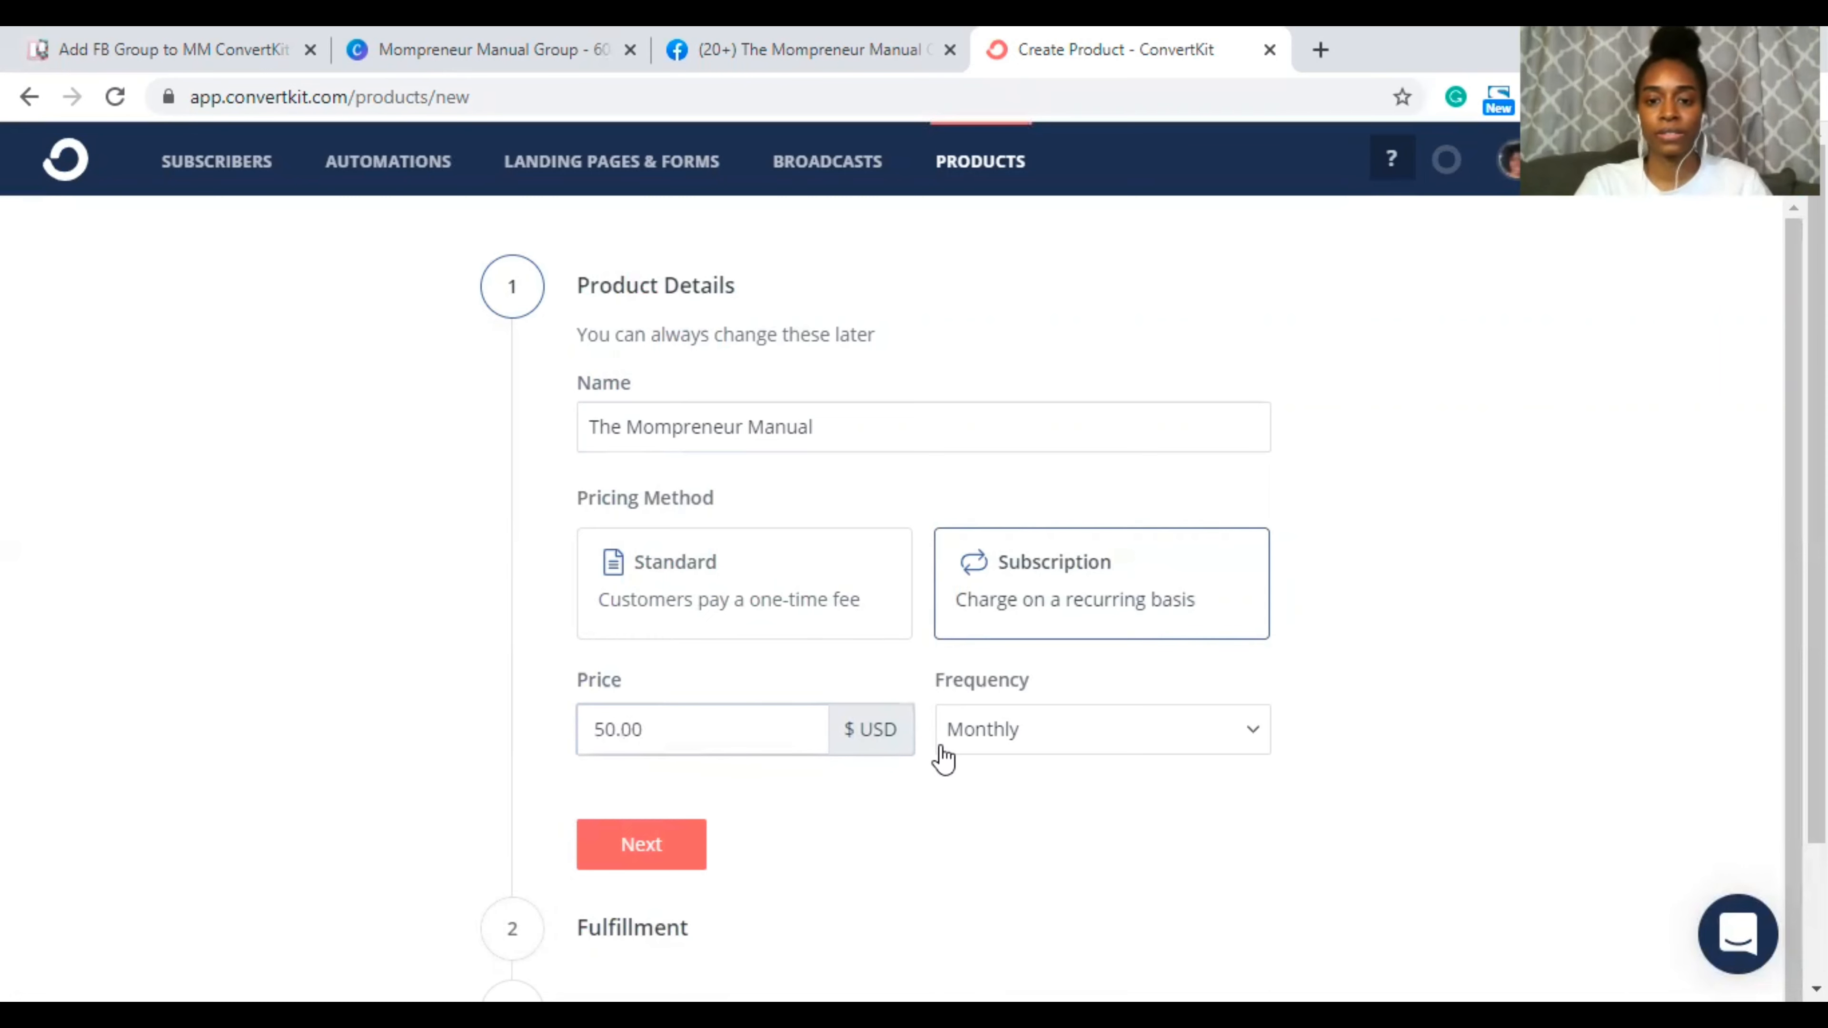
{"action": "left_click", "coordinate": [1113, 732]}
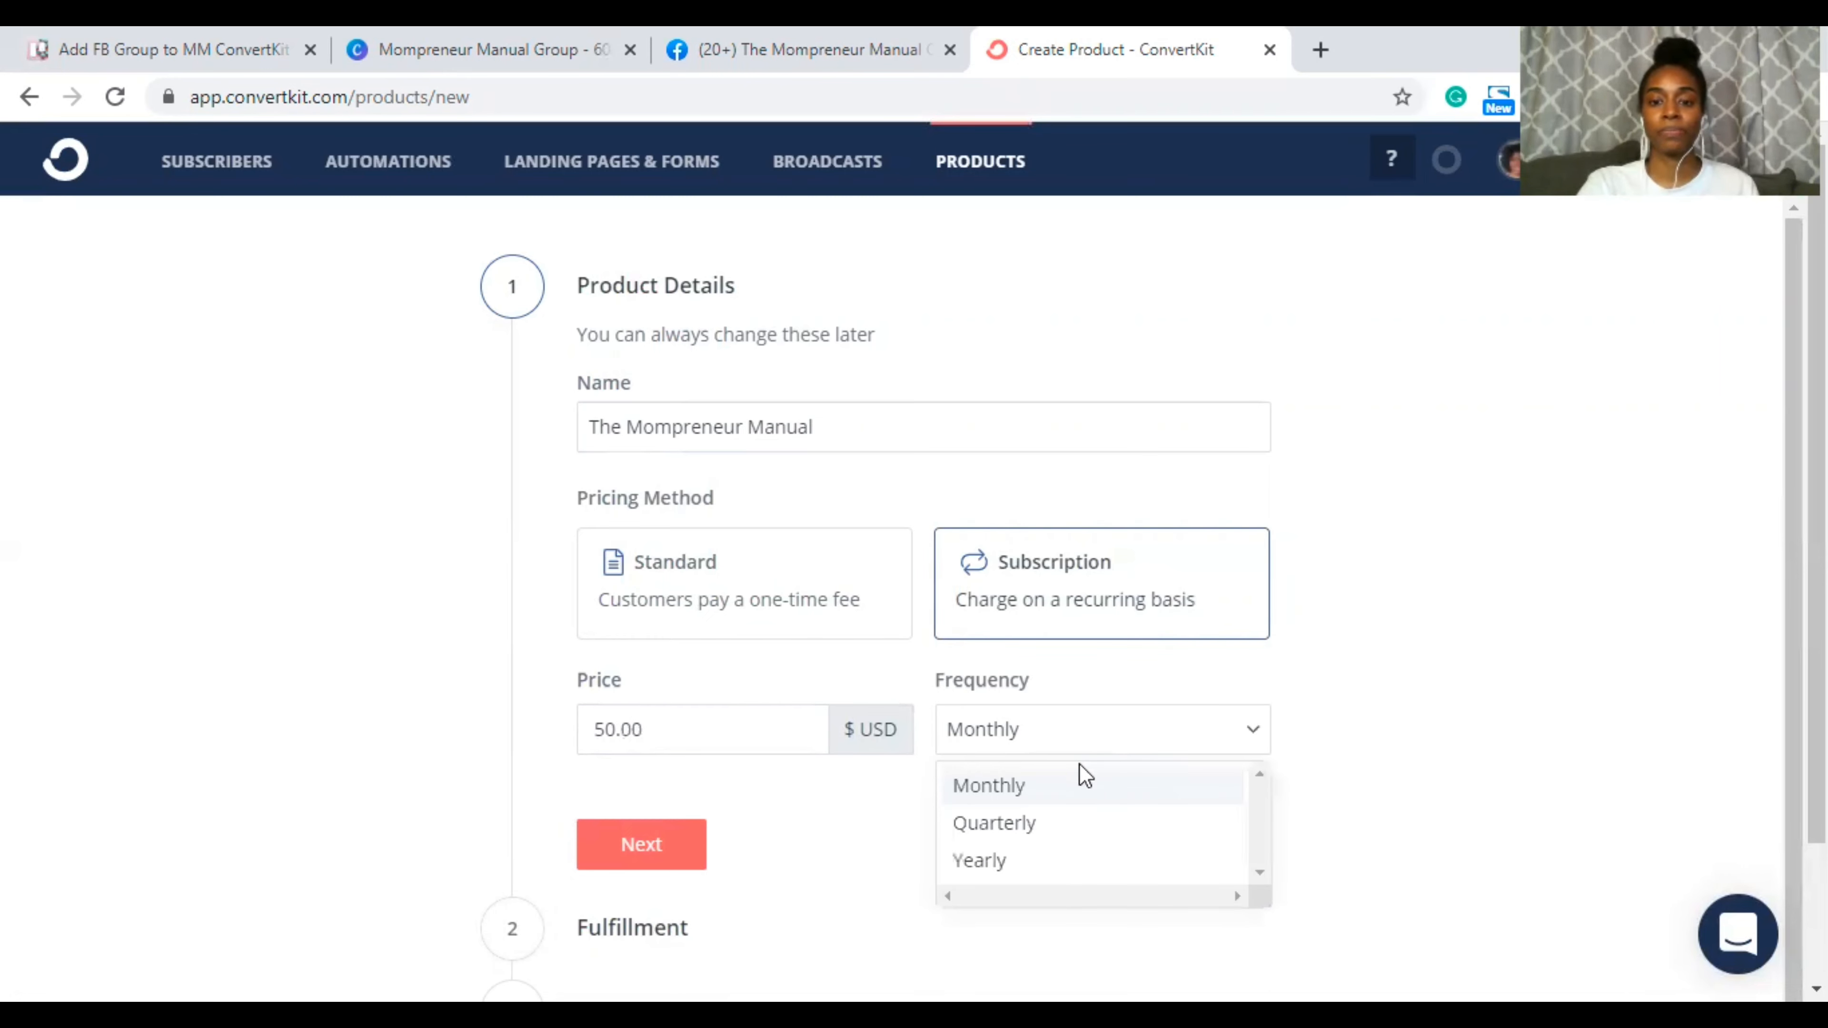
{"action": "scroll", "coordinate": [1081, 792], "scroll_direction": "down", "scroll_amount": 2}
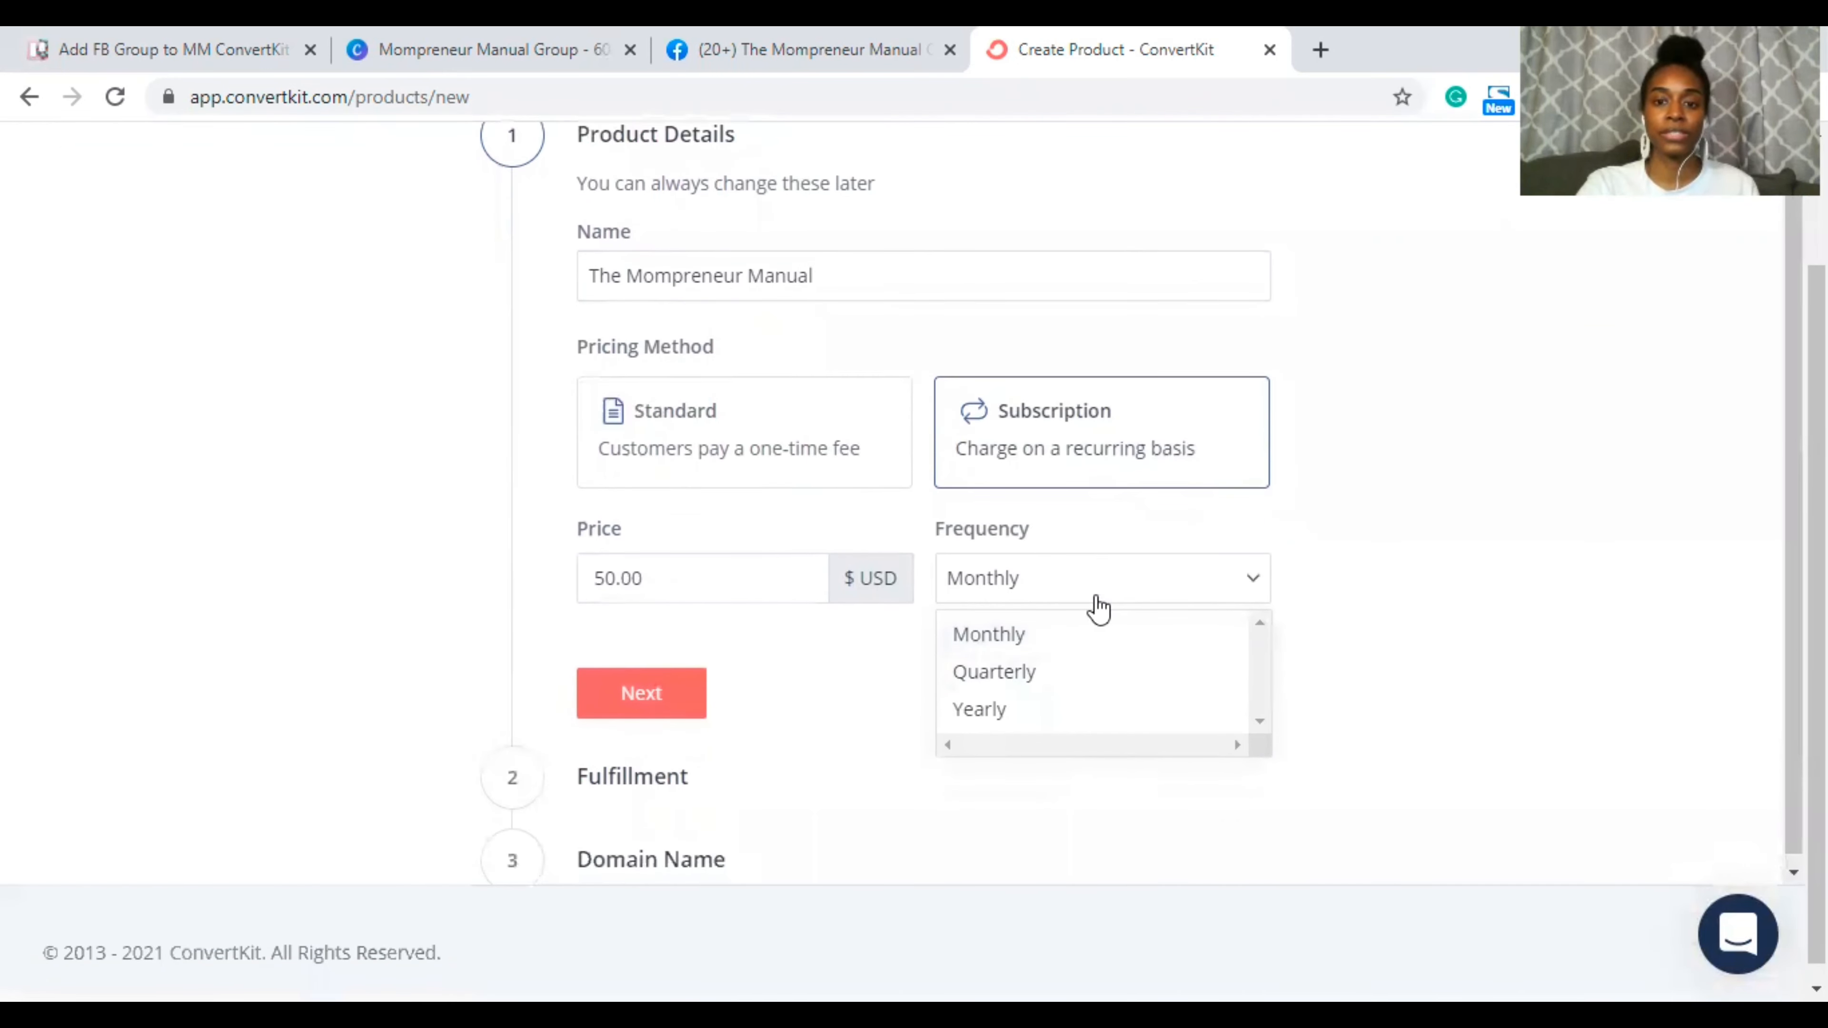
{"action": "left_click", "coordinate": [1093, 580]}
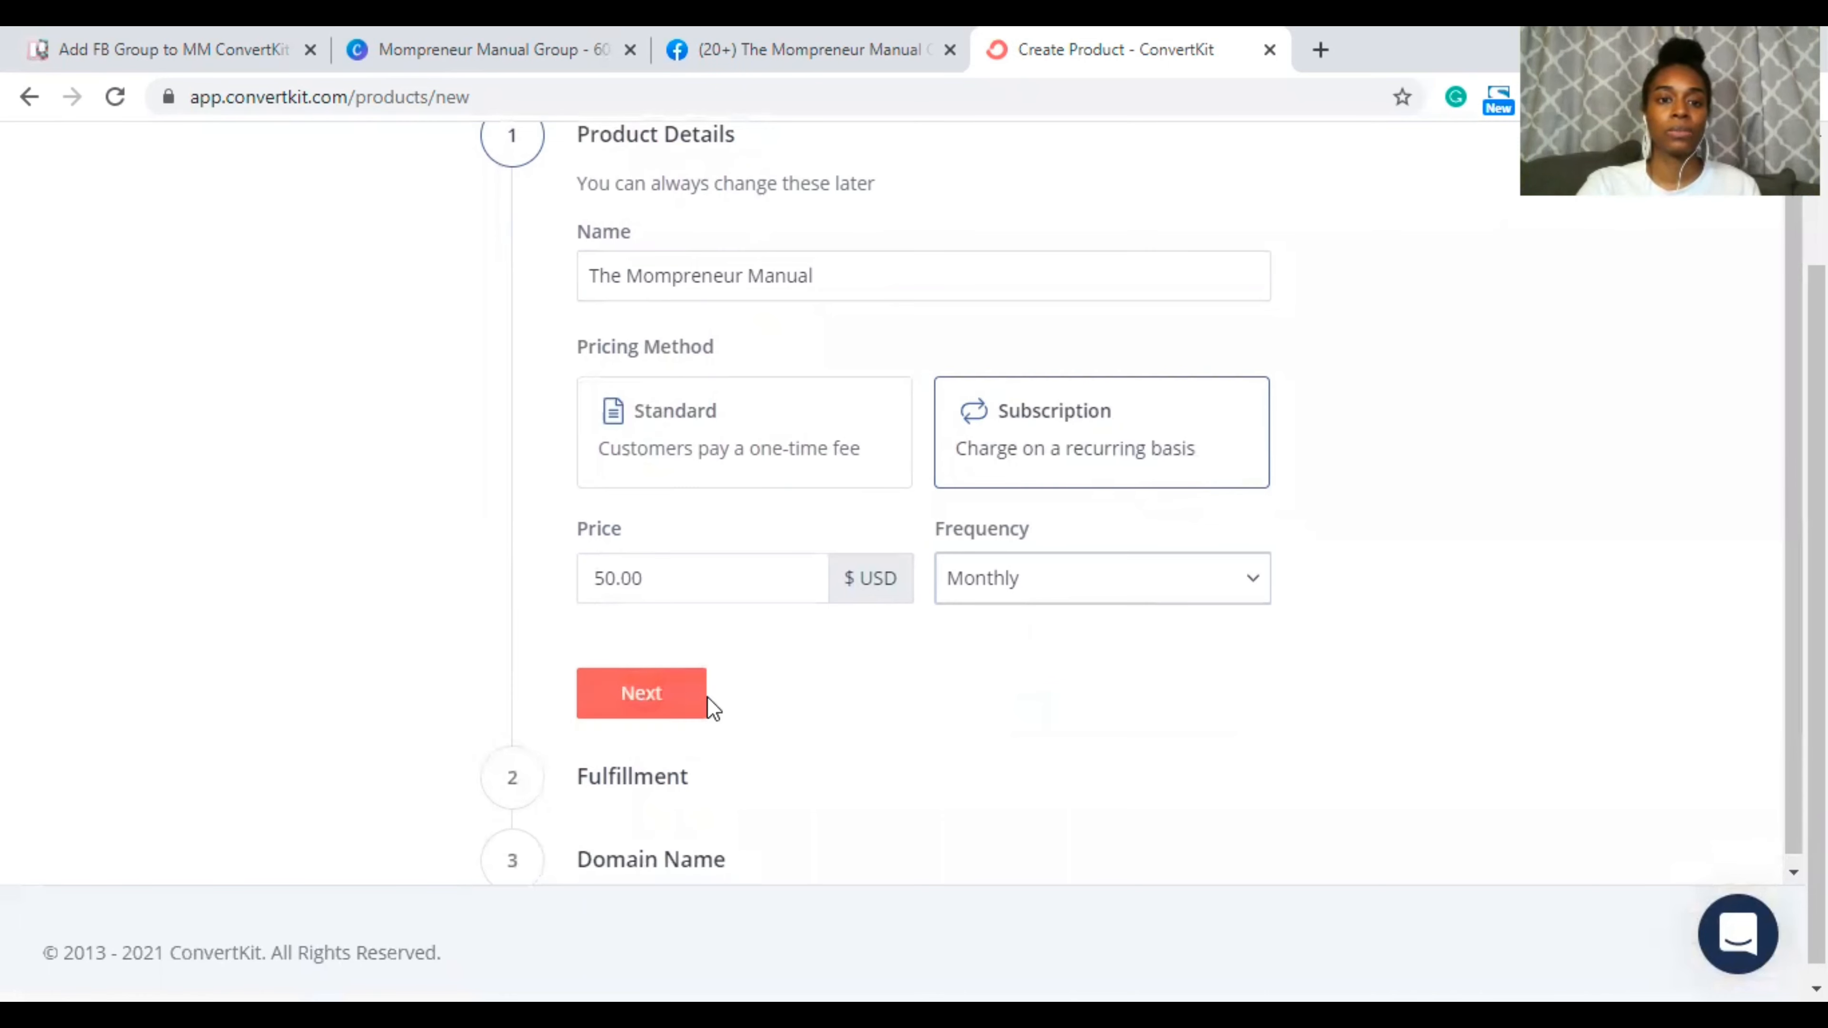
{"action": "scroll", "coordinate": [699, 677], "scroll_direction": "up", "scroll_amount": 1}
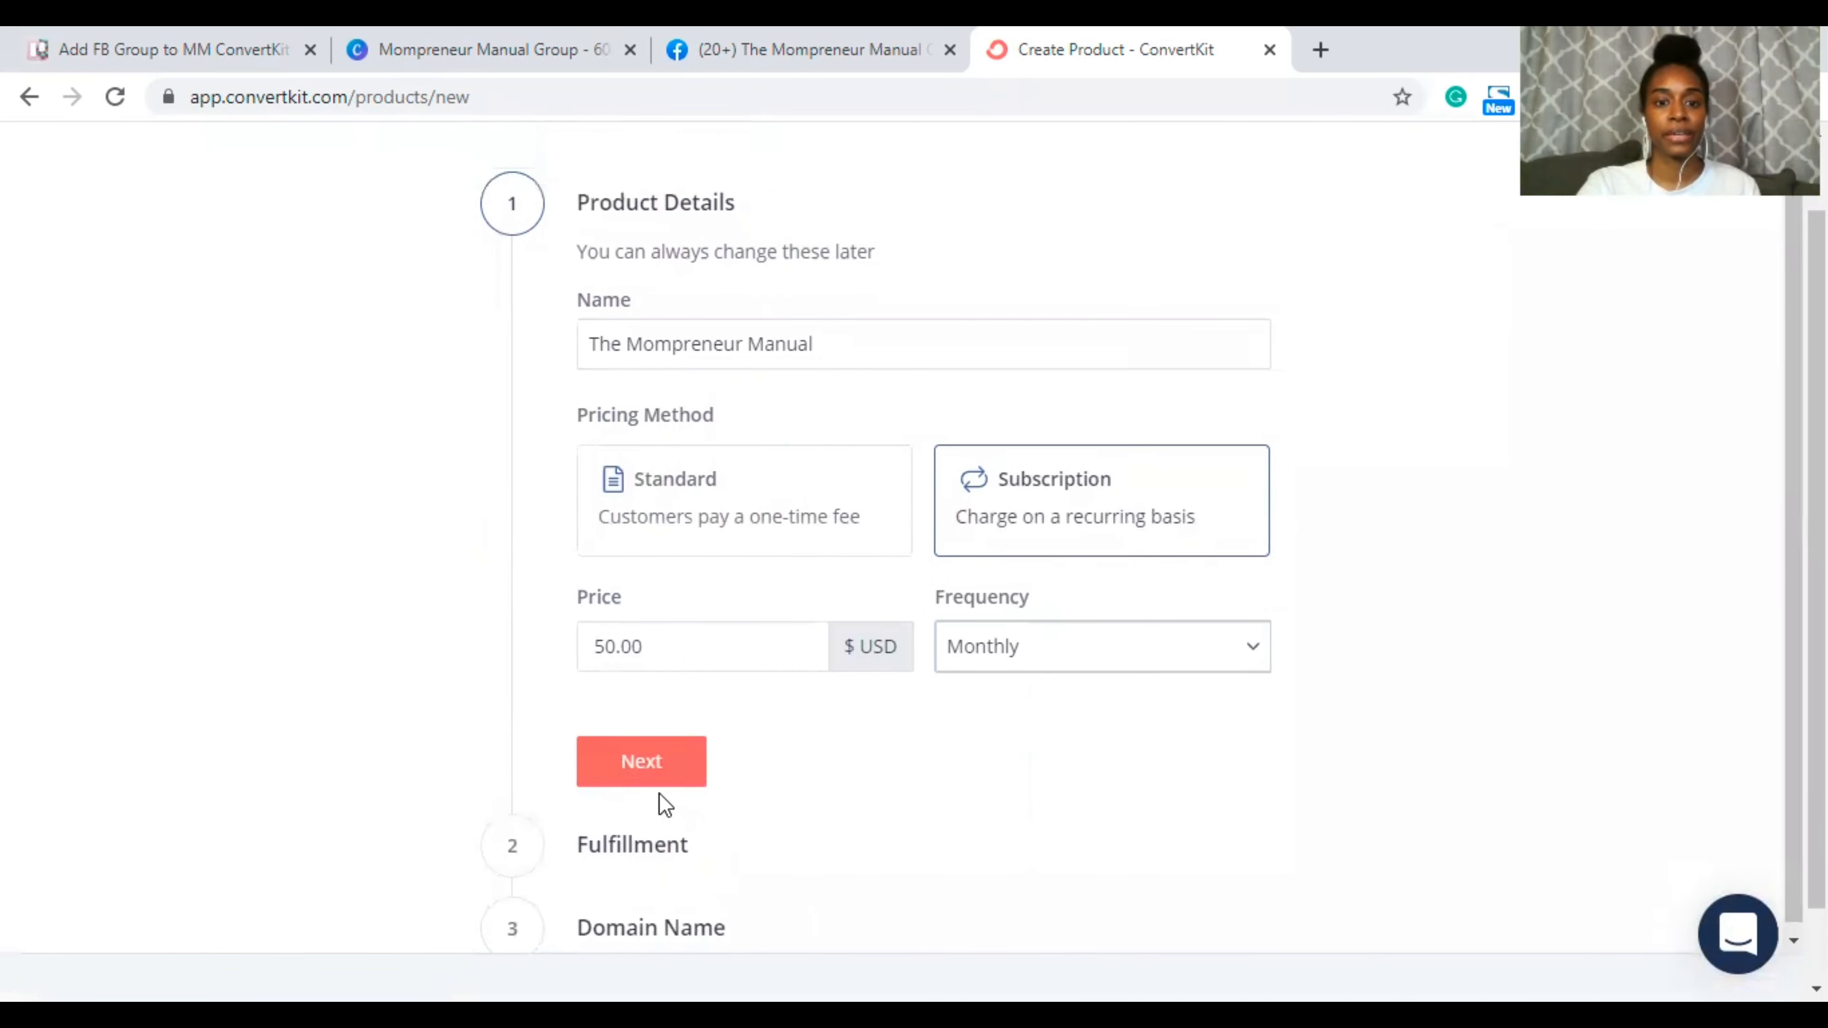
{"action": "left_click", "coordinate": [647, 766]}
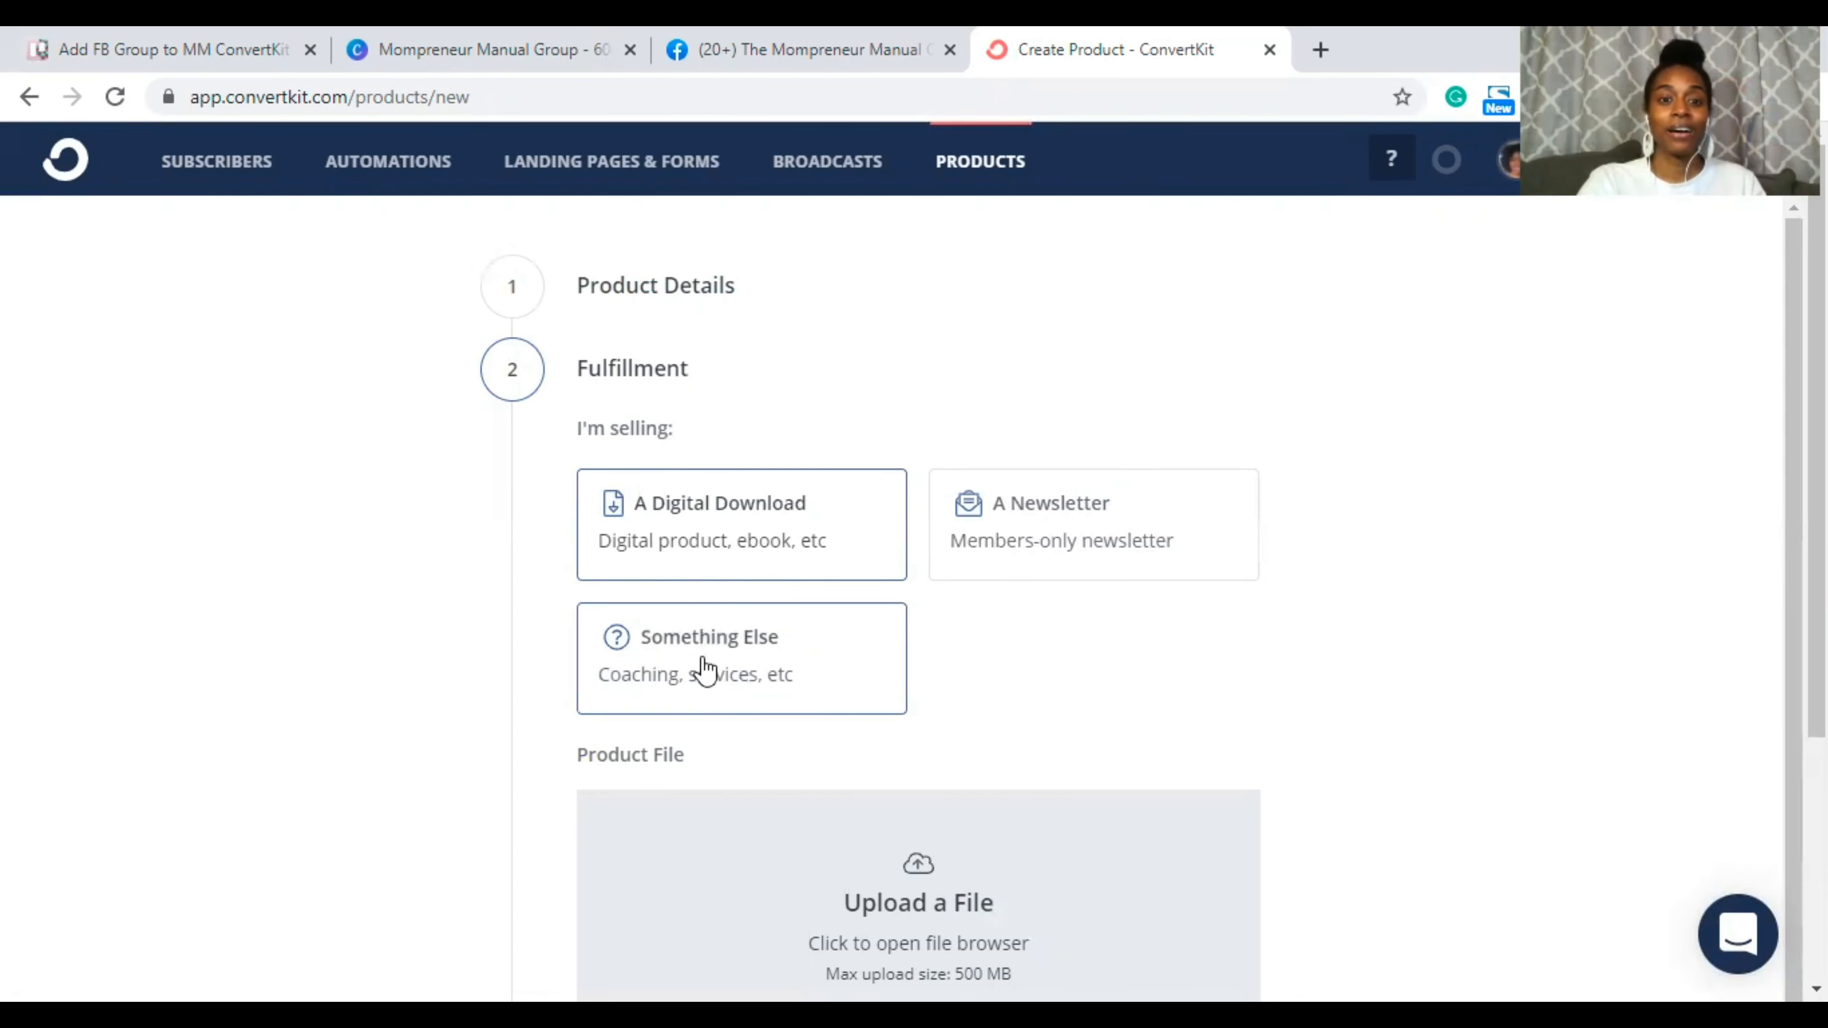
Step: Choose 'Something Else (Coaching, services, etc)' as fulfillment and continue to Domain Name
{"action": "left_click", "coordinate": [820, 659]}
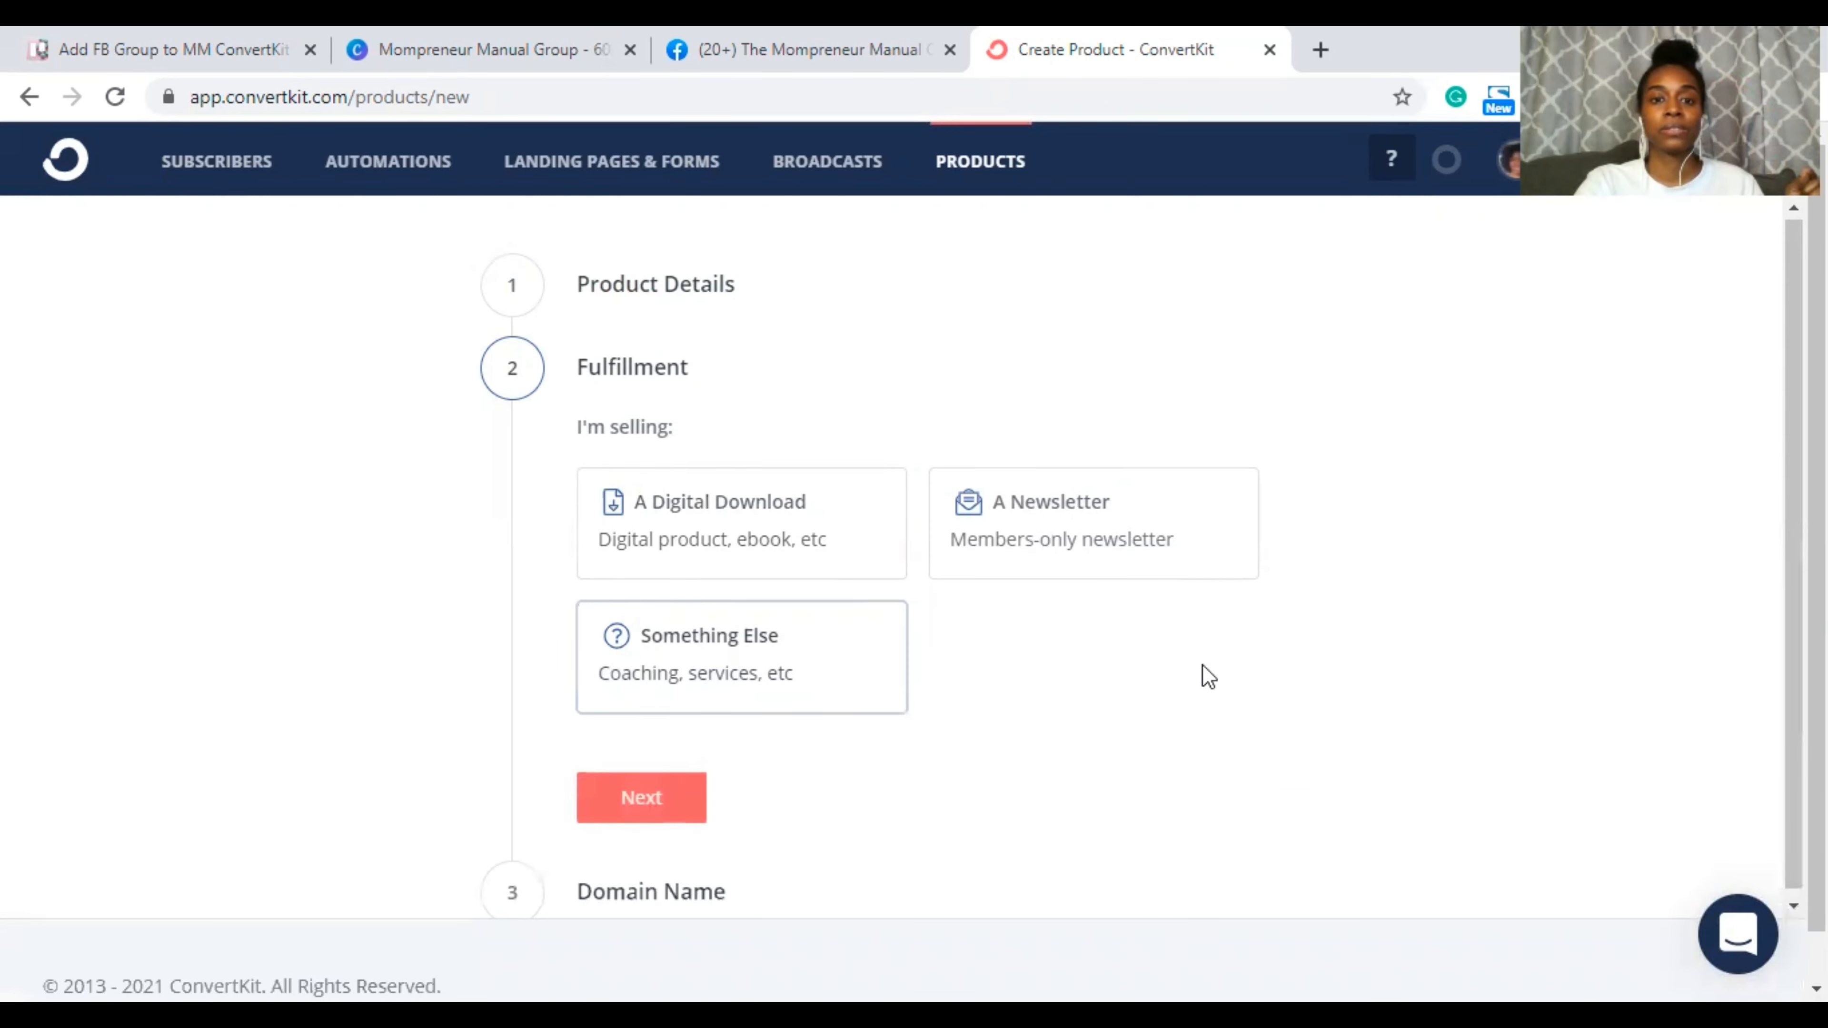
{"action": "scroll", "coordinate": [1208, 677], "scroll_direction": "down", "scroll_amount": 2}
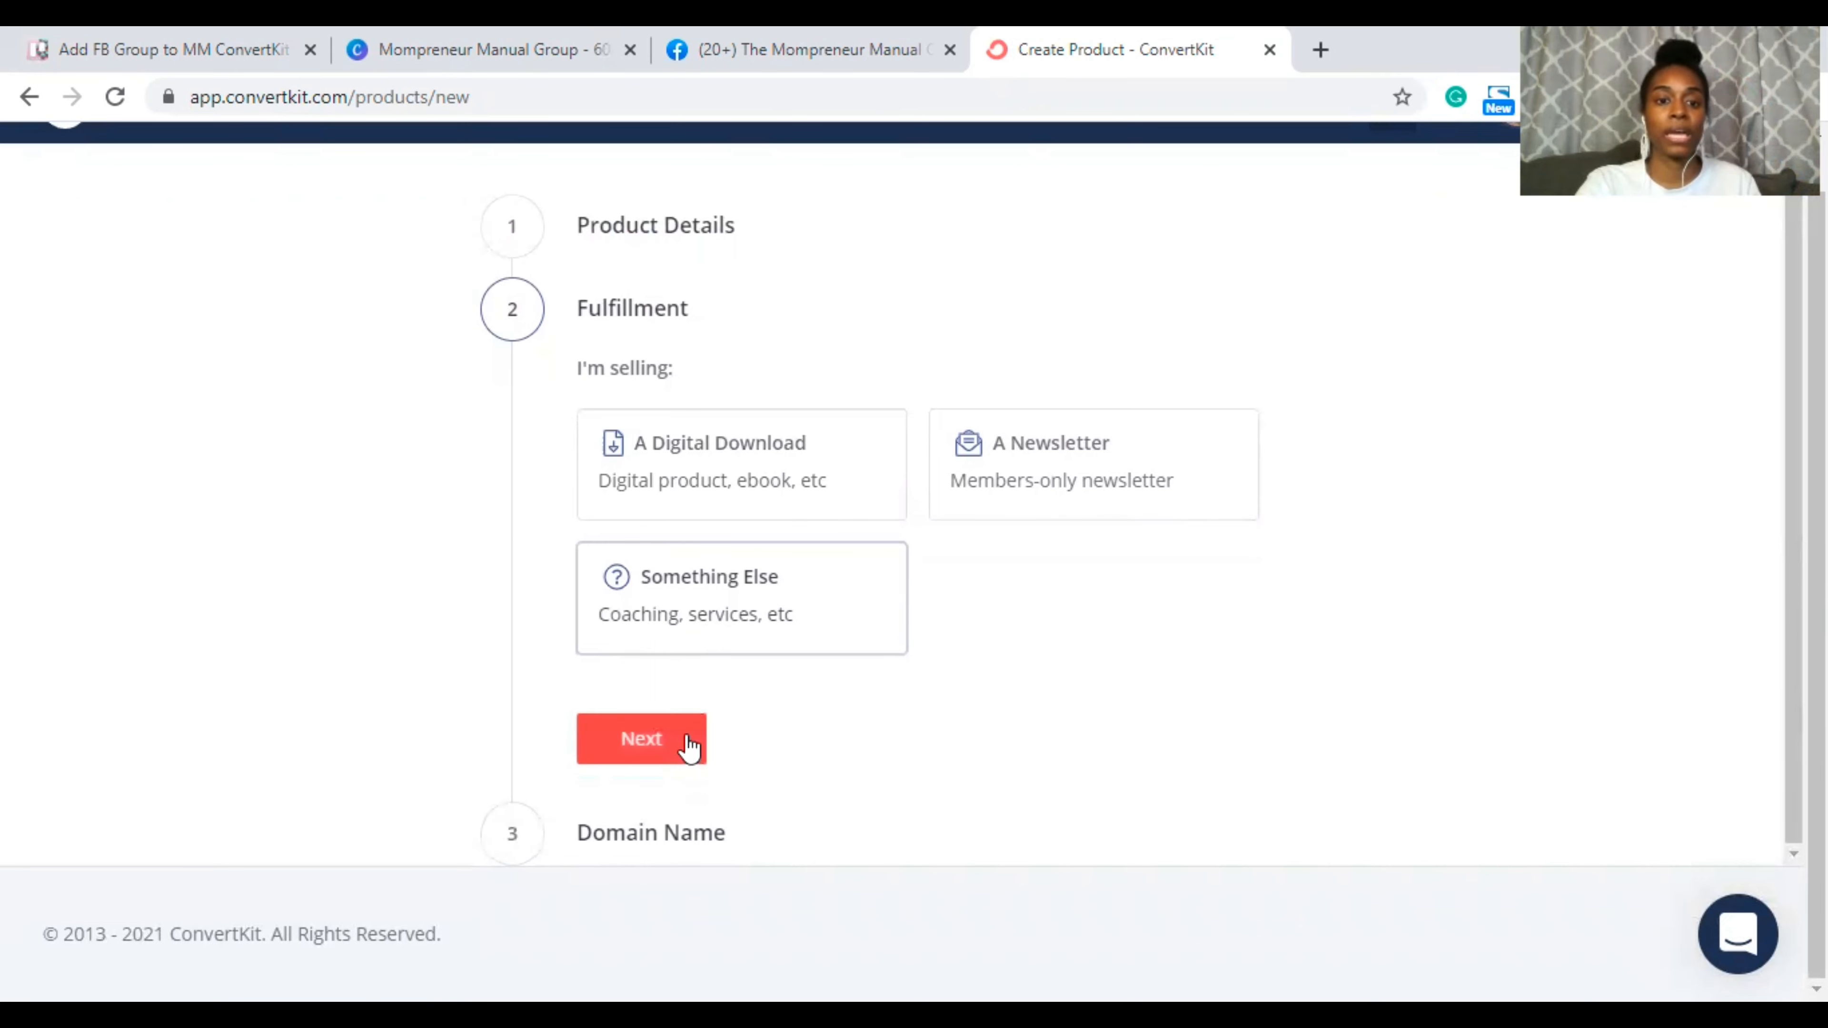
{"action": "left_click", "coordinate": [664, 747]}
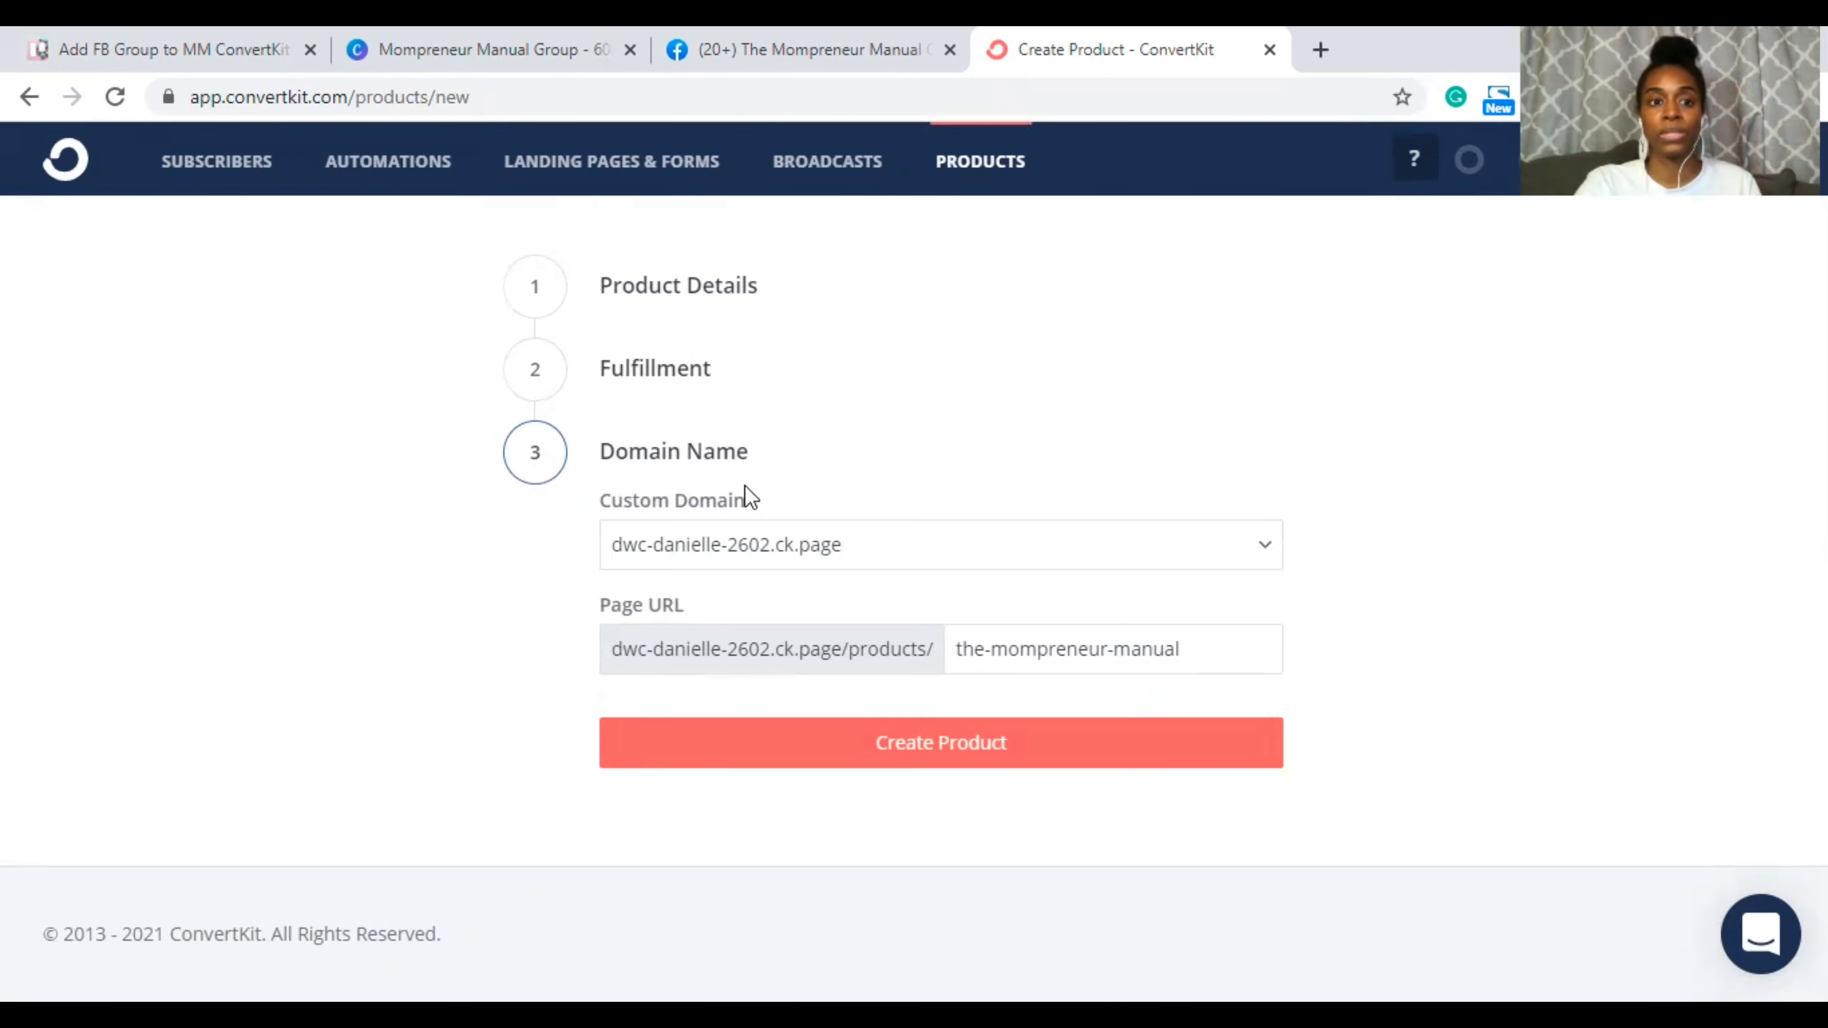
Step: Create the product, keeping the default page URL the-mompreneur-manual
{"action": "left_click", "coordinate": [835, 749]}
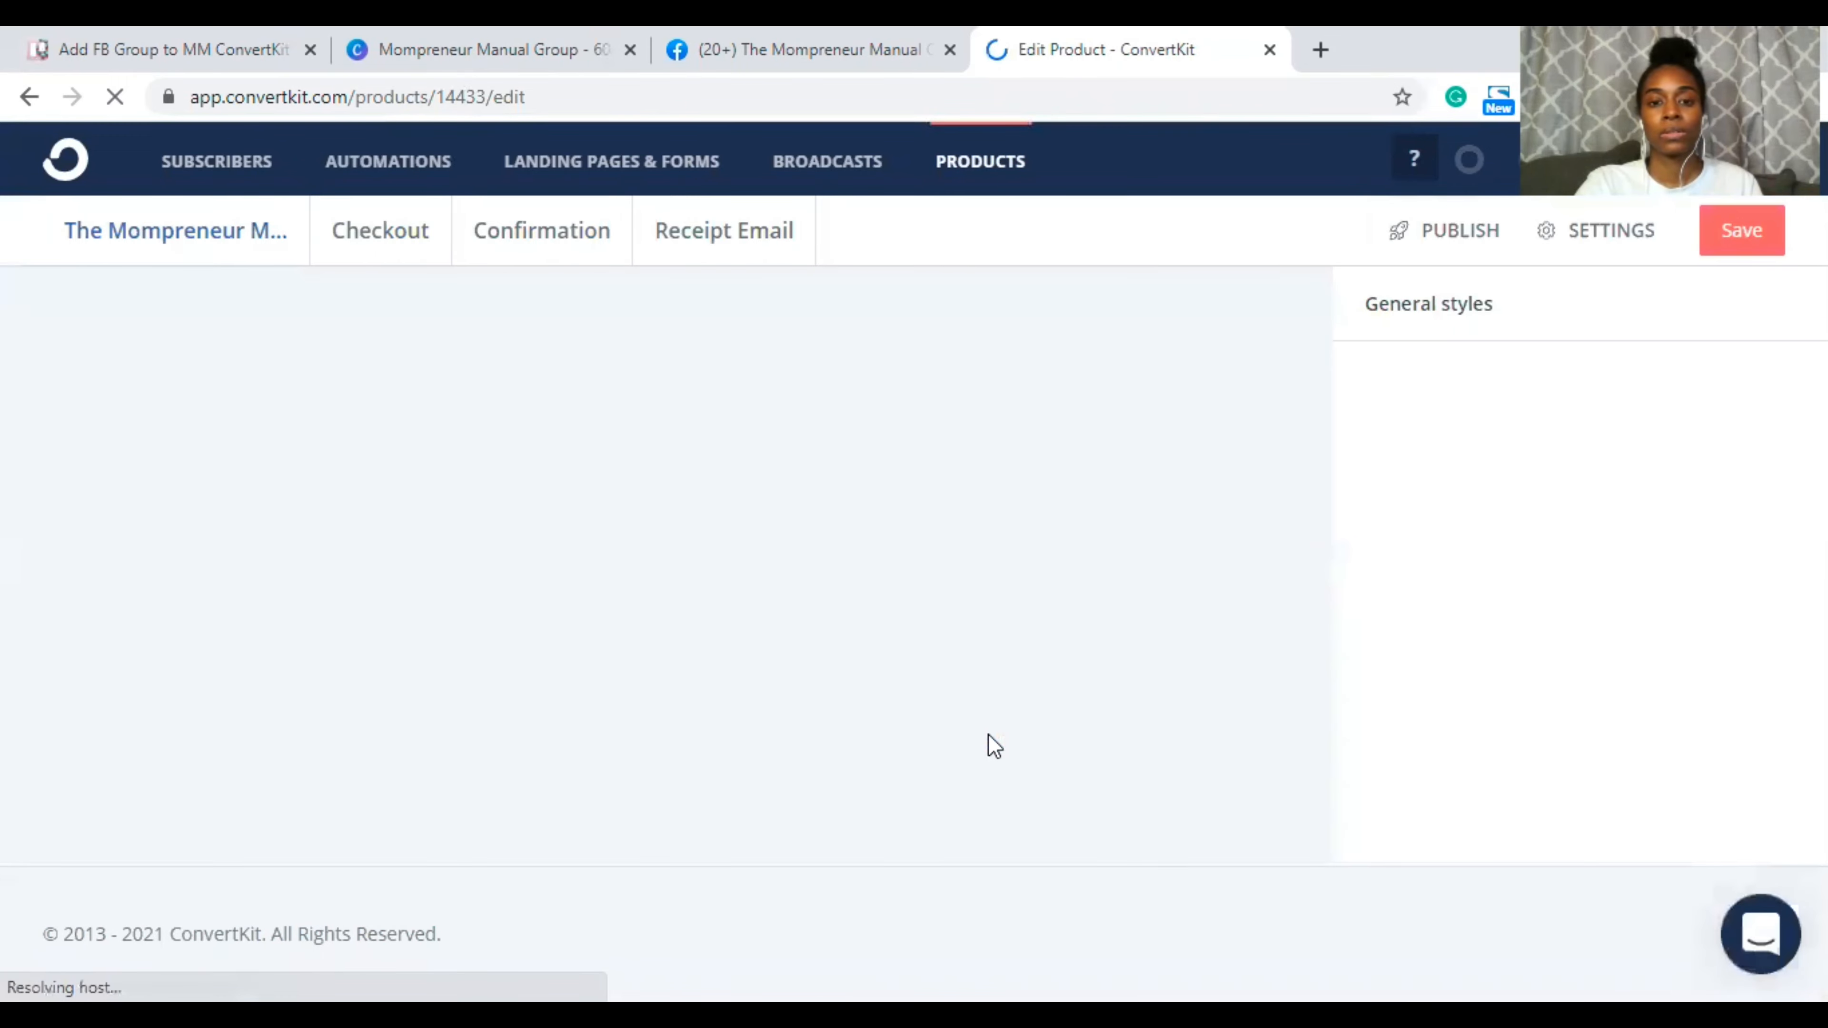
Step: Open Image Settings for the product page's placeholder image, briefly checking the Canva design
{"action": "scroll", "coordinate": [1058, 588], "scroll_direction": "down", "scroll_amount": 1}
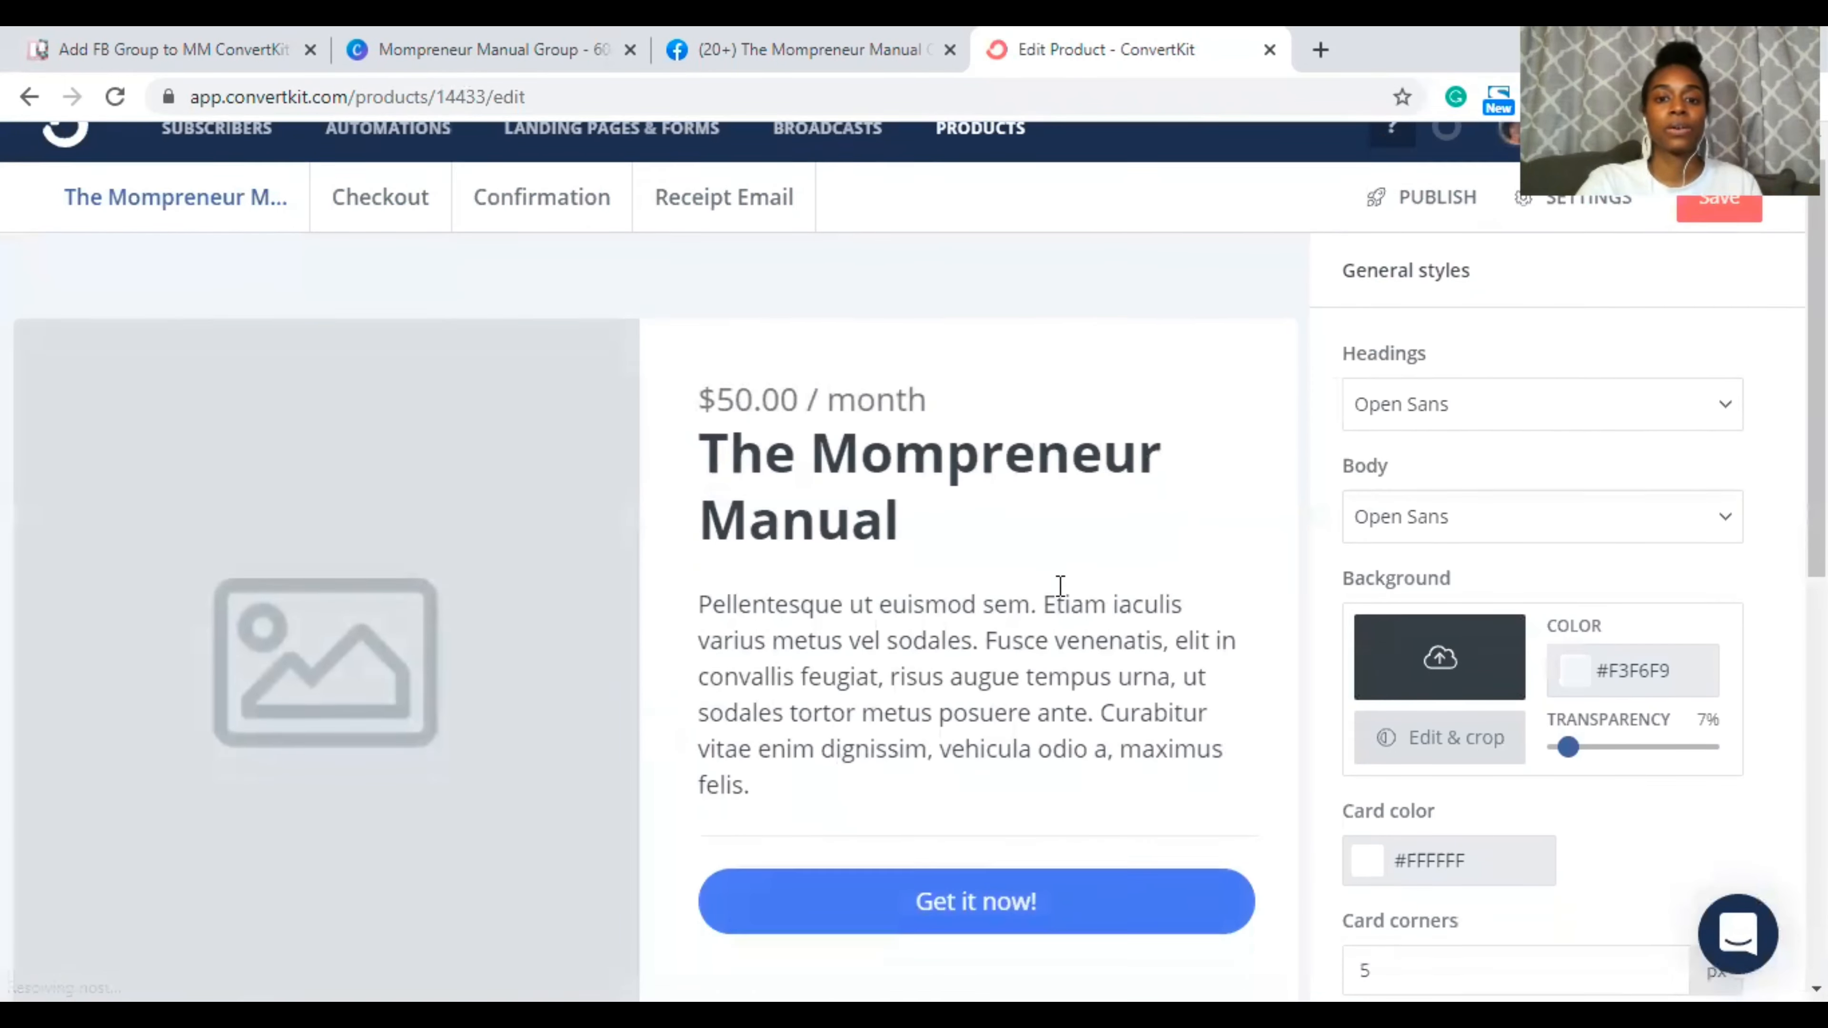
{"action": "scroll", "coordinate": [1060, 586], "scroll_direction": "down", "scroll_amount": 6}
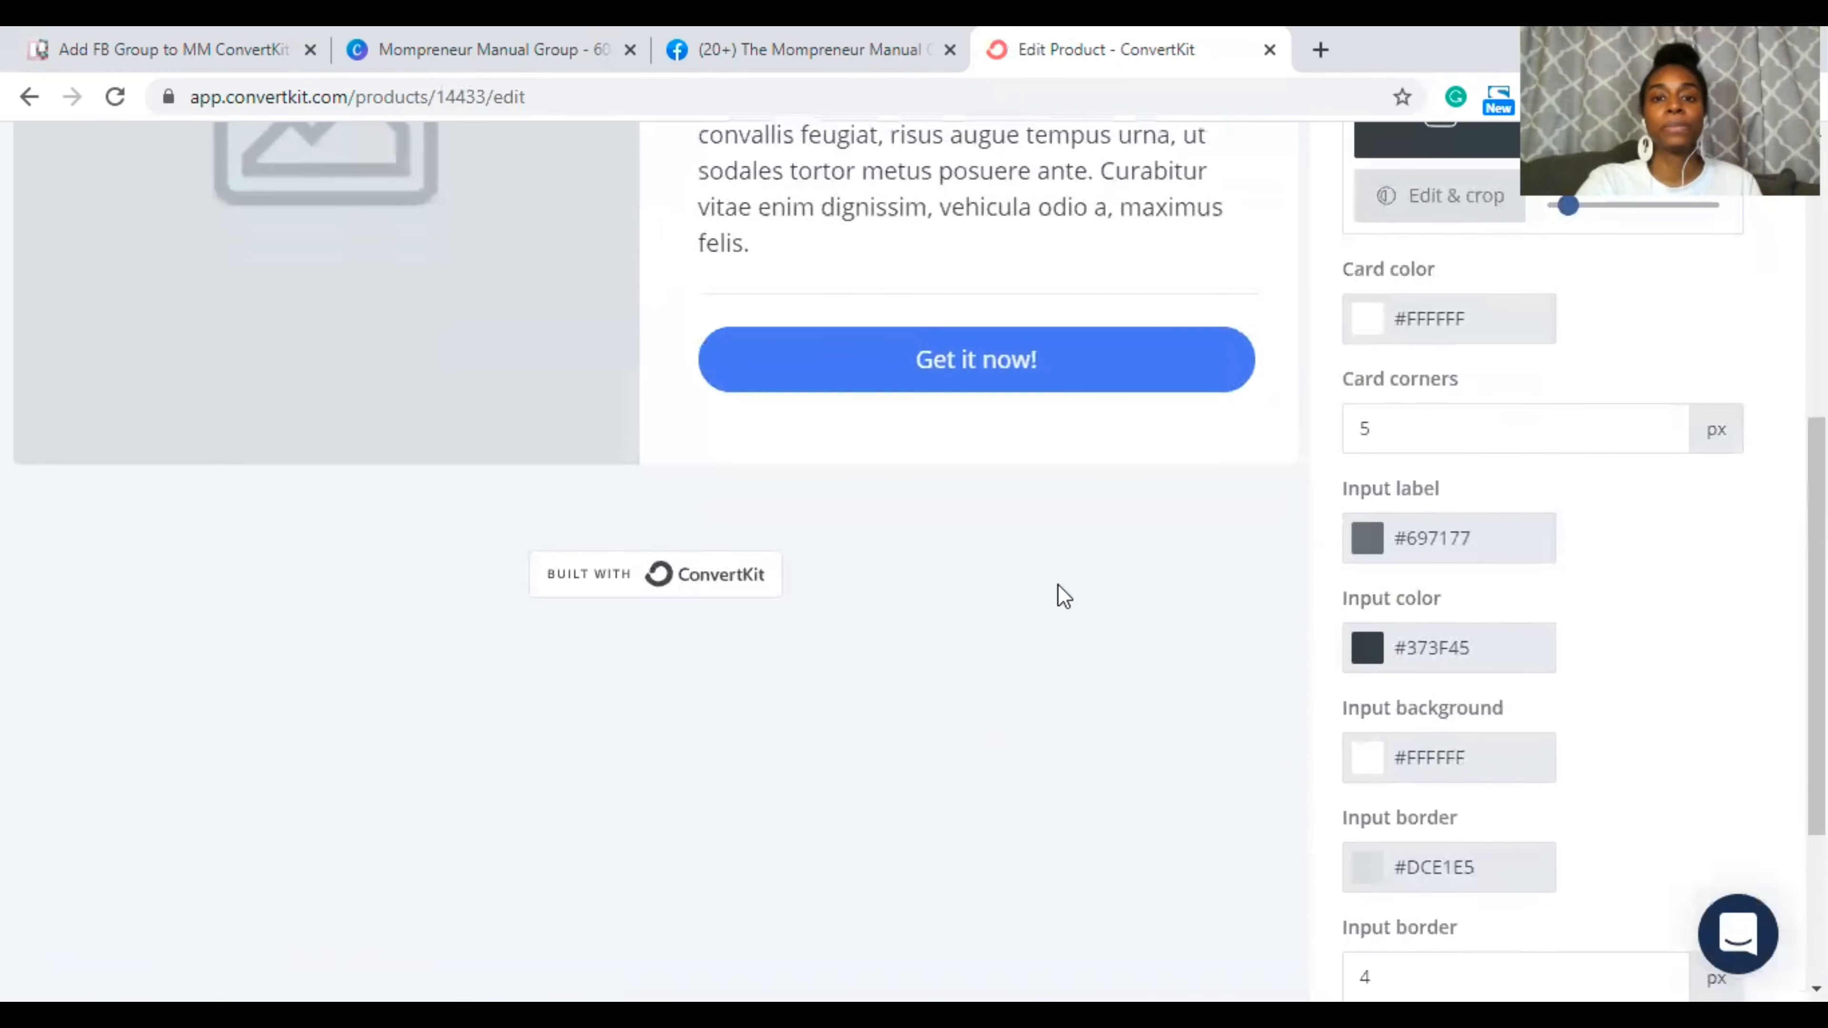
{"action": "scroll", "coordinate": [1064, 596], "scroll_direction": "up", "scroll_amount": 7}
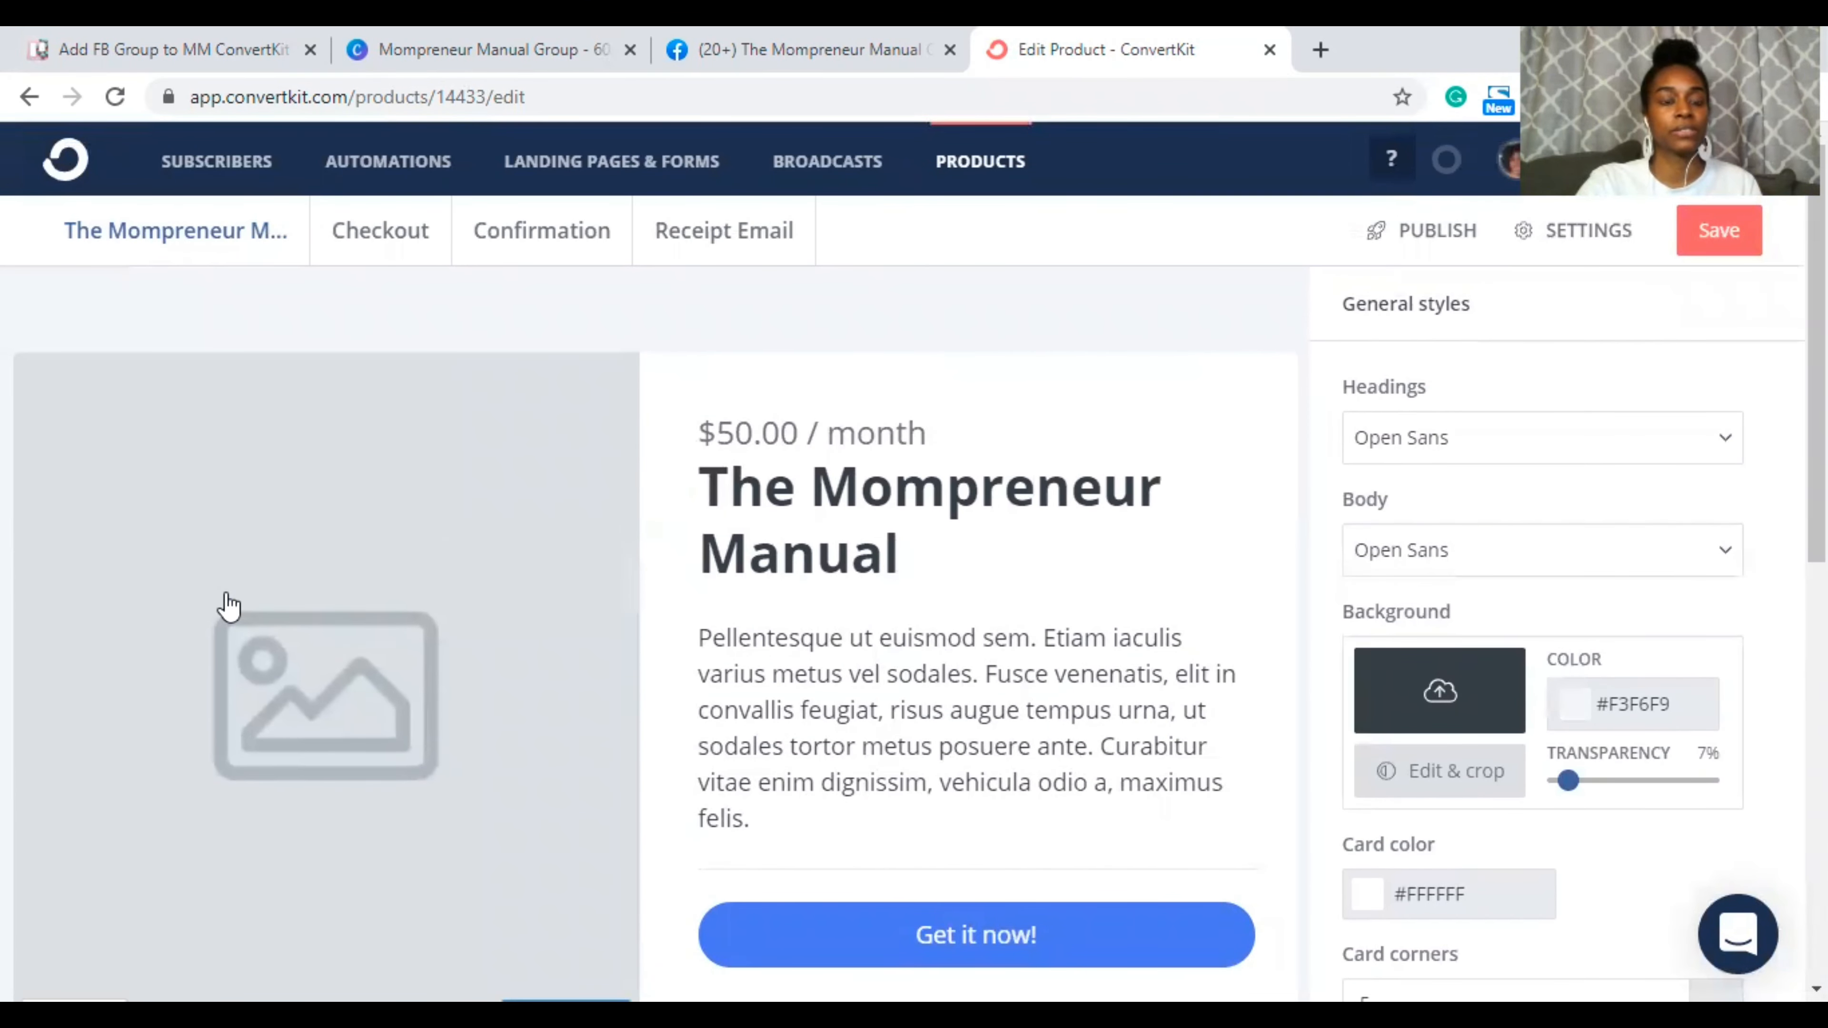
{"action": "left_click", "coordinate": [266, 643]}
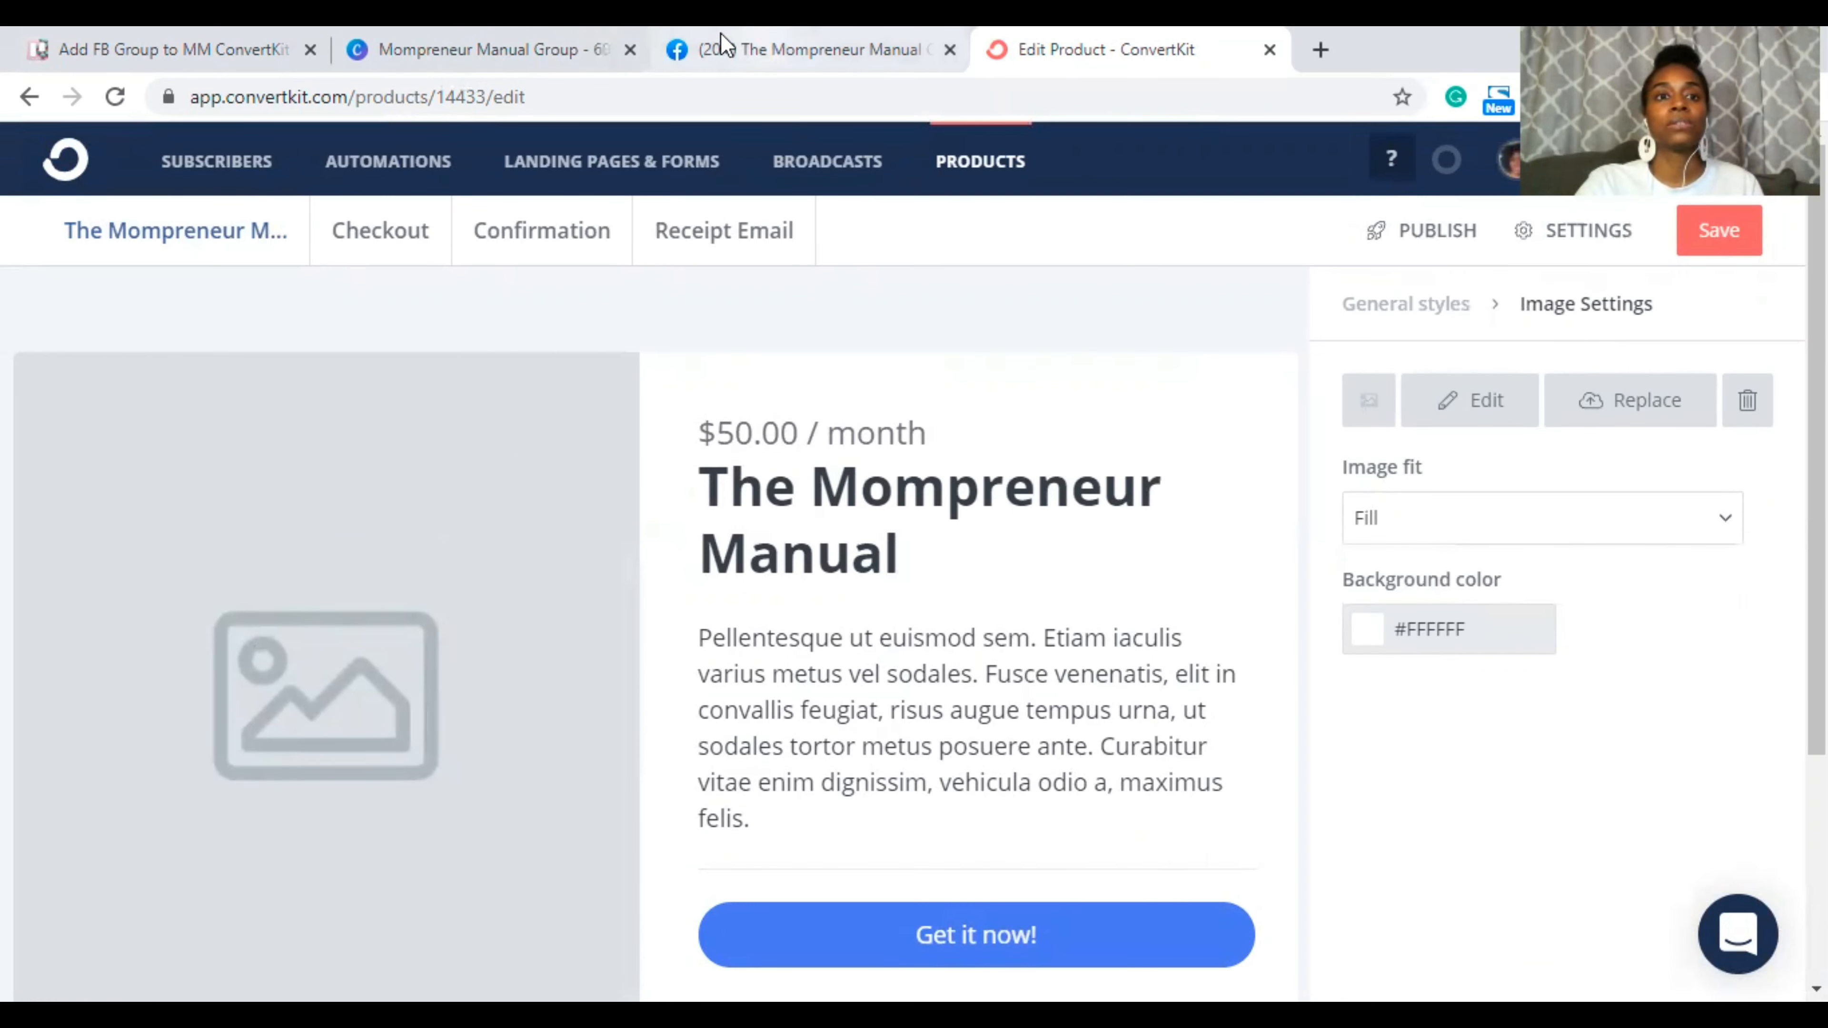
{"action": "left_click", "coordinate": [492, 50]}
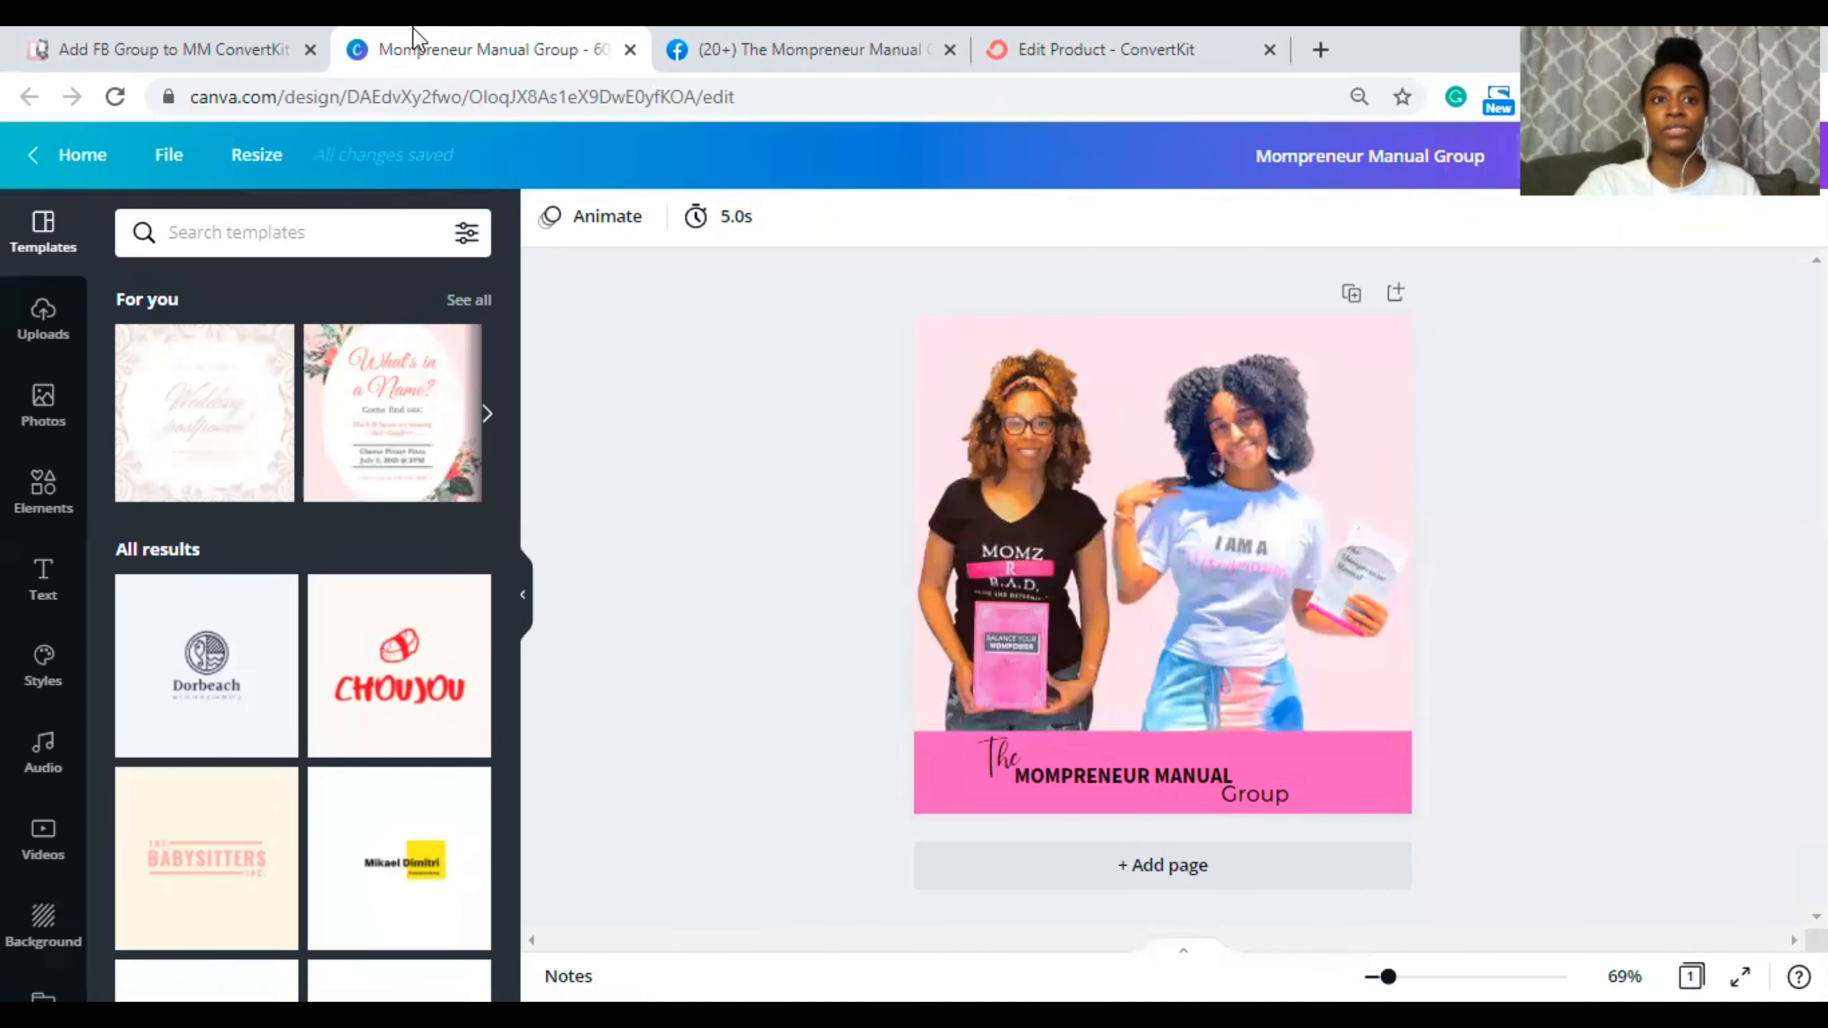
{"action": "left_click", "coordinate": [1029, 60]}
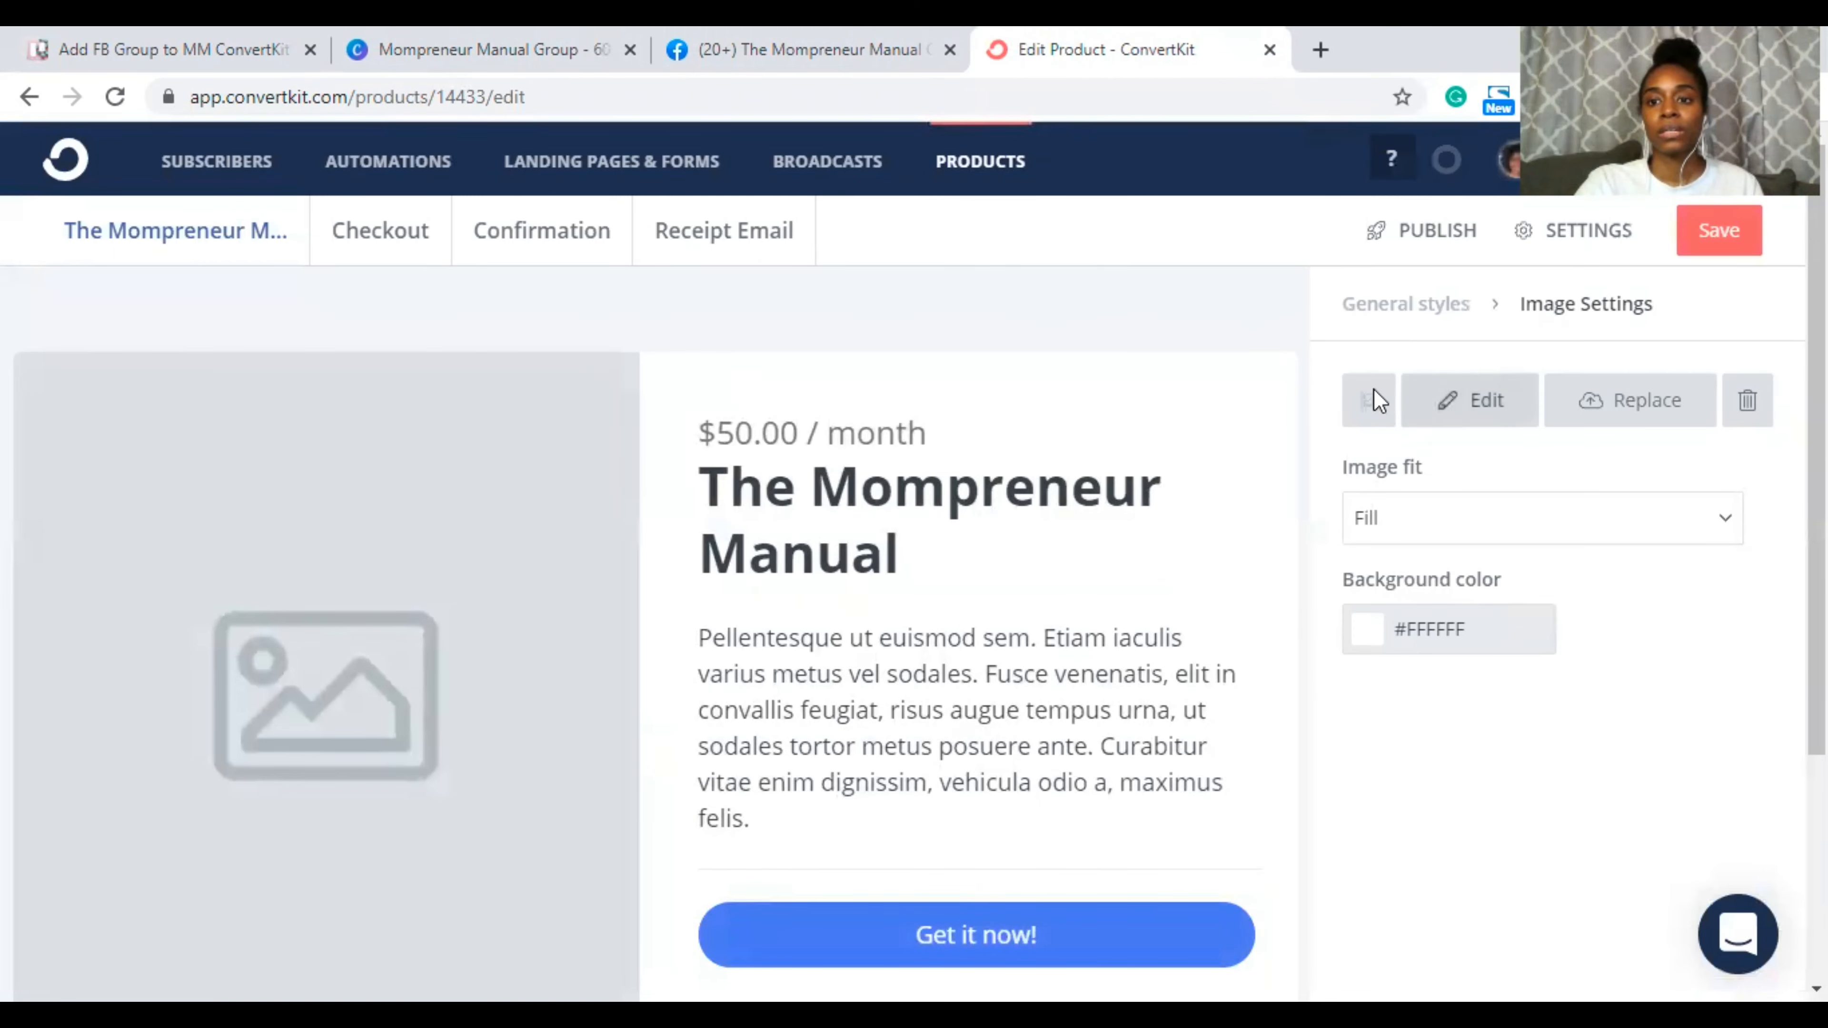
Step: Upload 'Mompreneur Manual Group' from Downloads as the product image
{"action": "left_click", "coordinate": [1591, 402]}
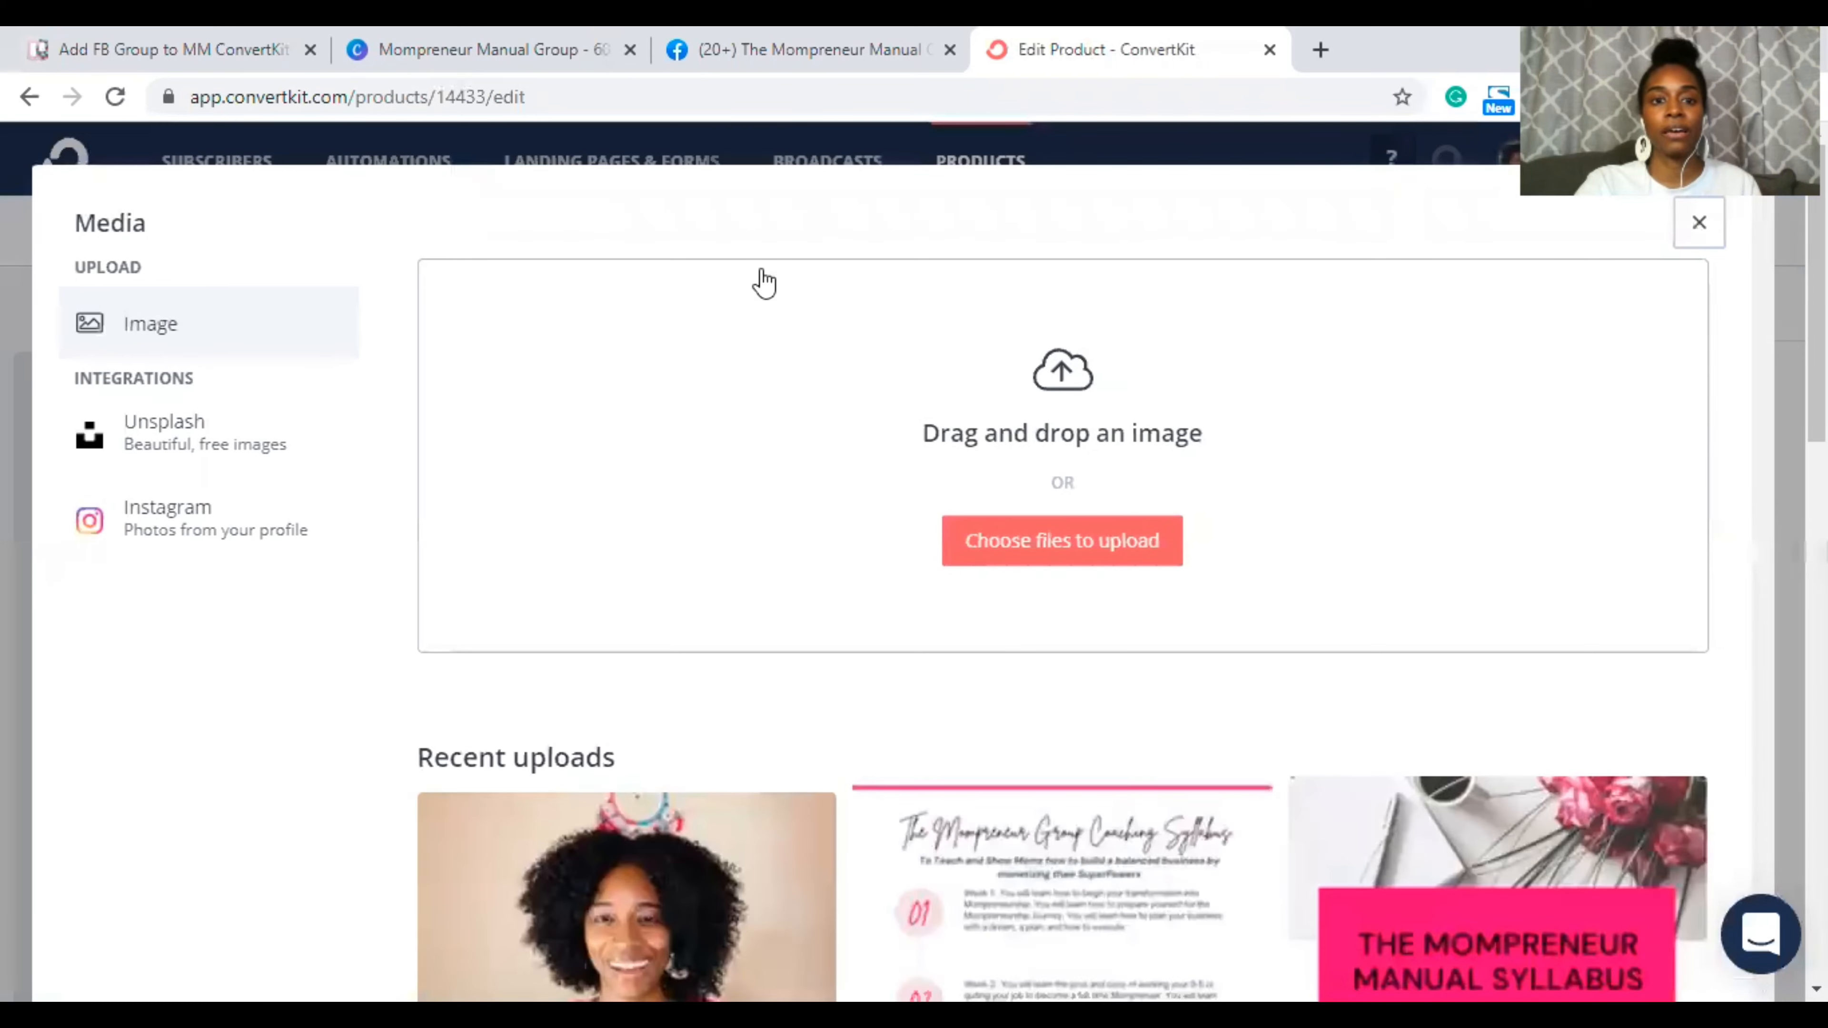
{"action": "left_click", "coordinate": [994, 537]}
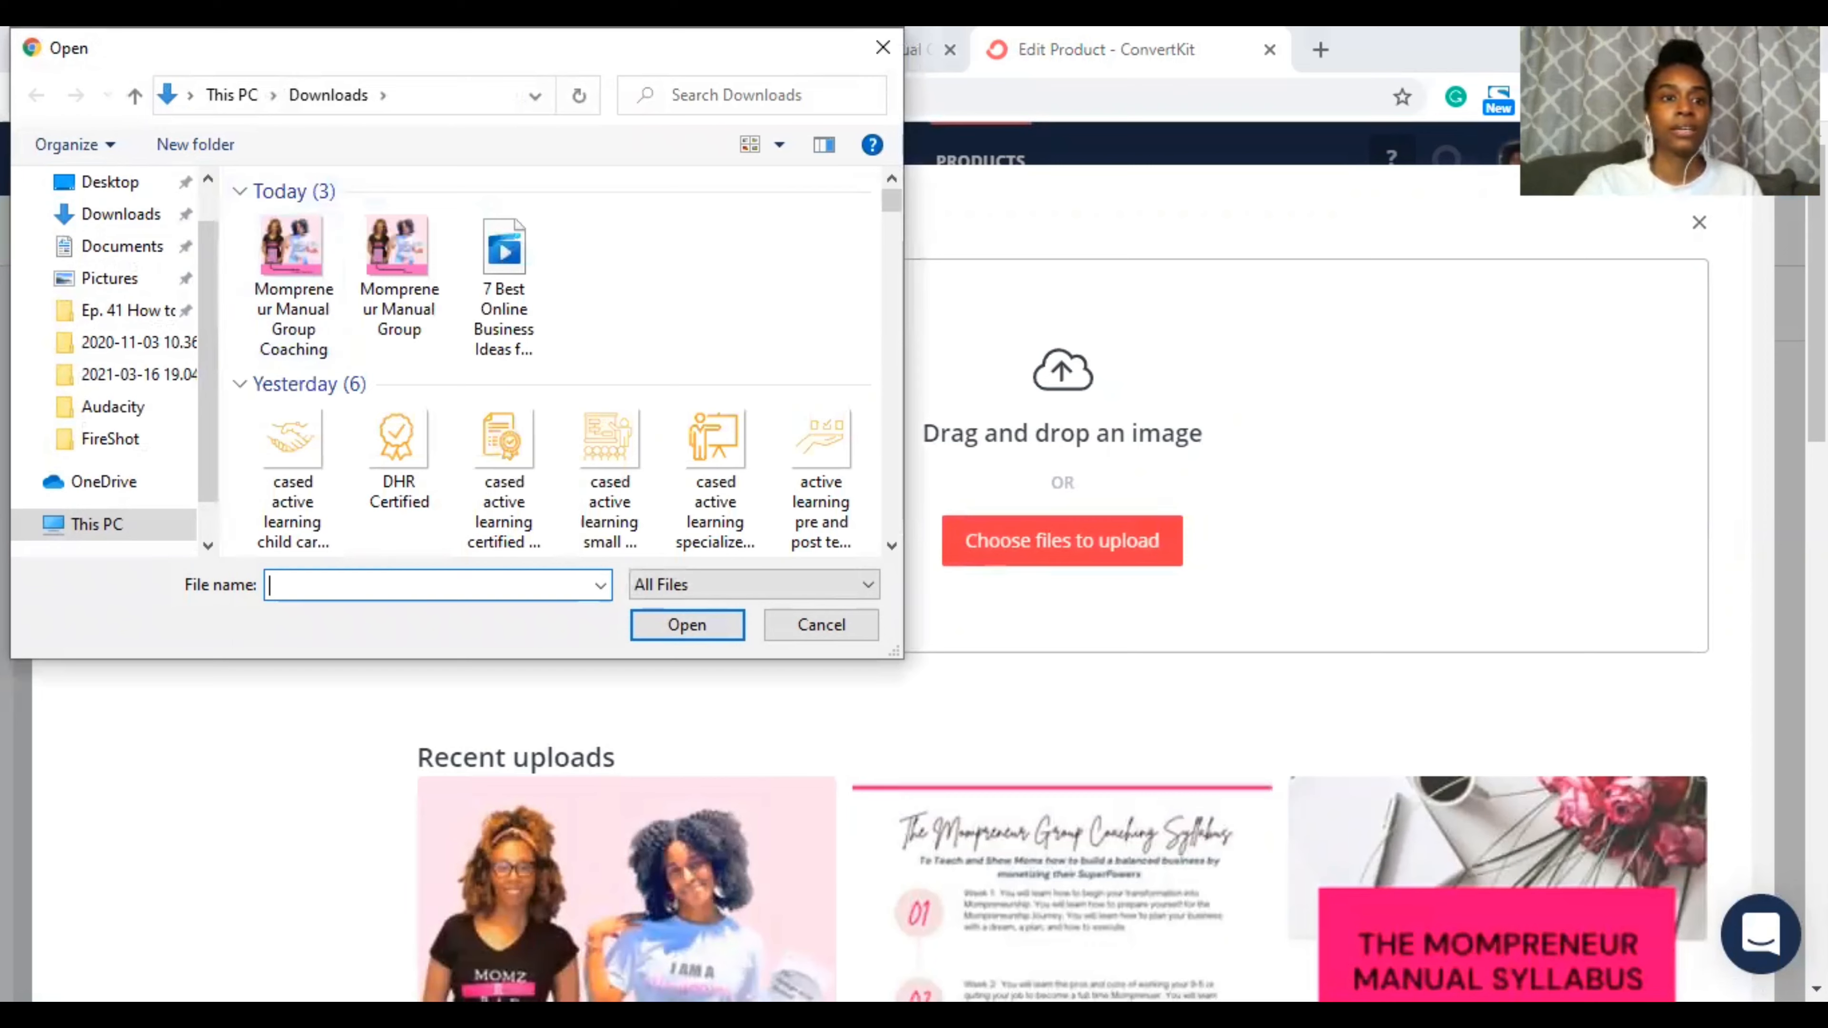
{"action": "left_click", "coordinate": [380, 256]}
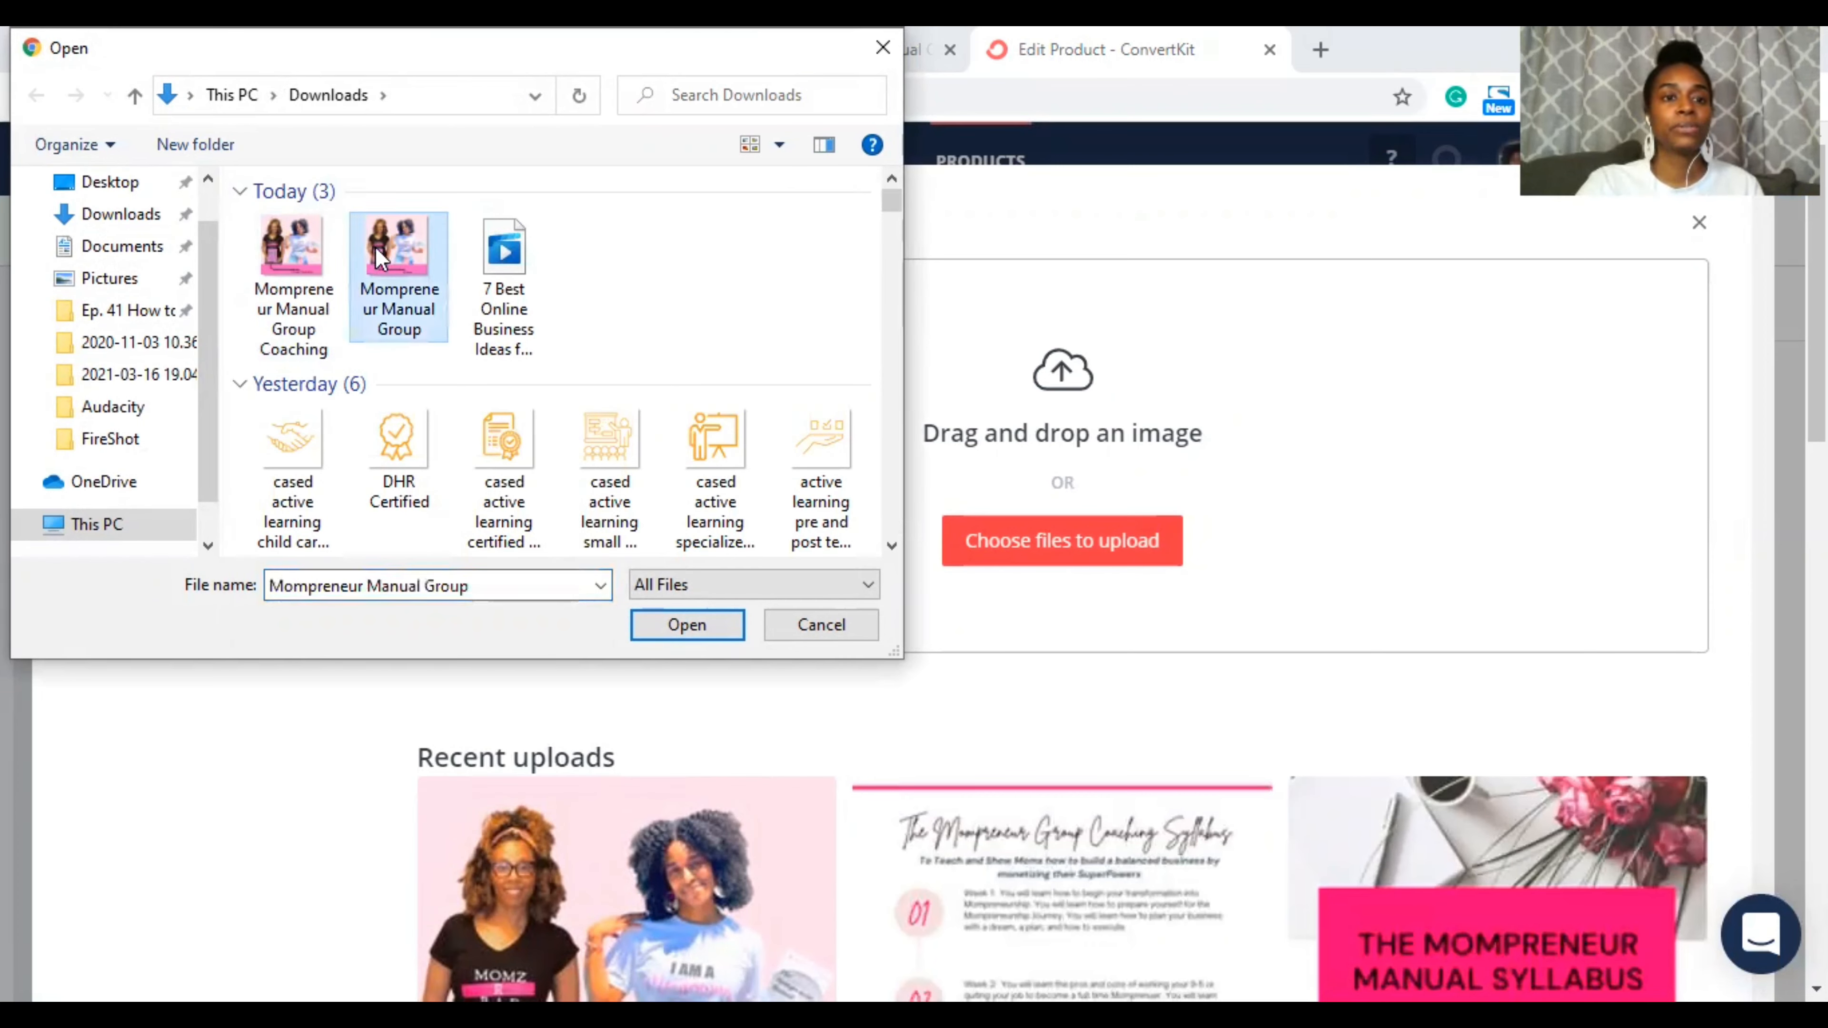
{"action": "left_click", "coordinate": [672, 626]}
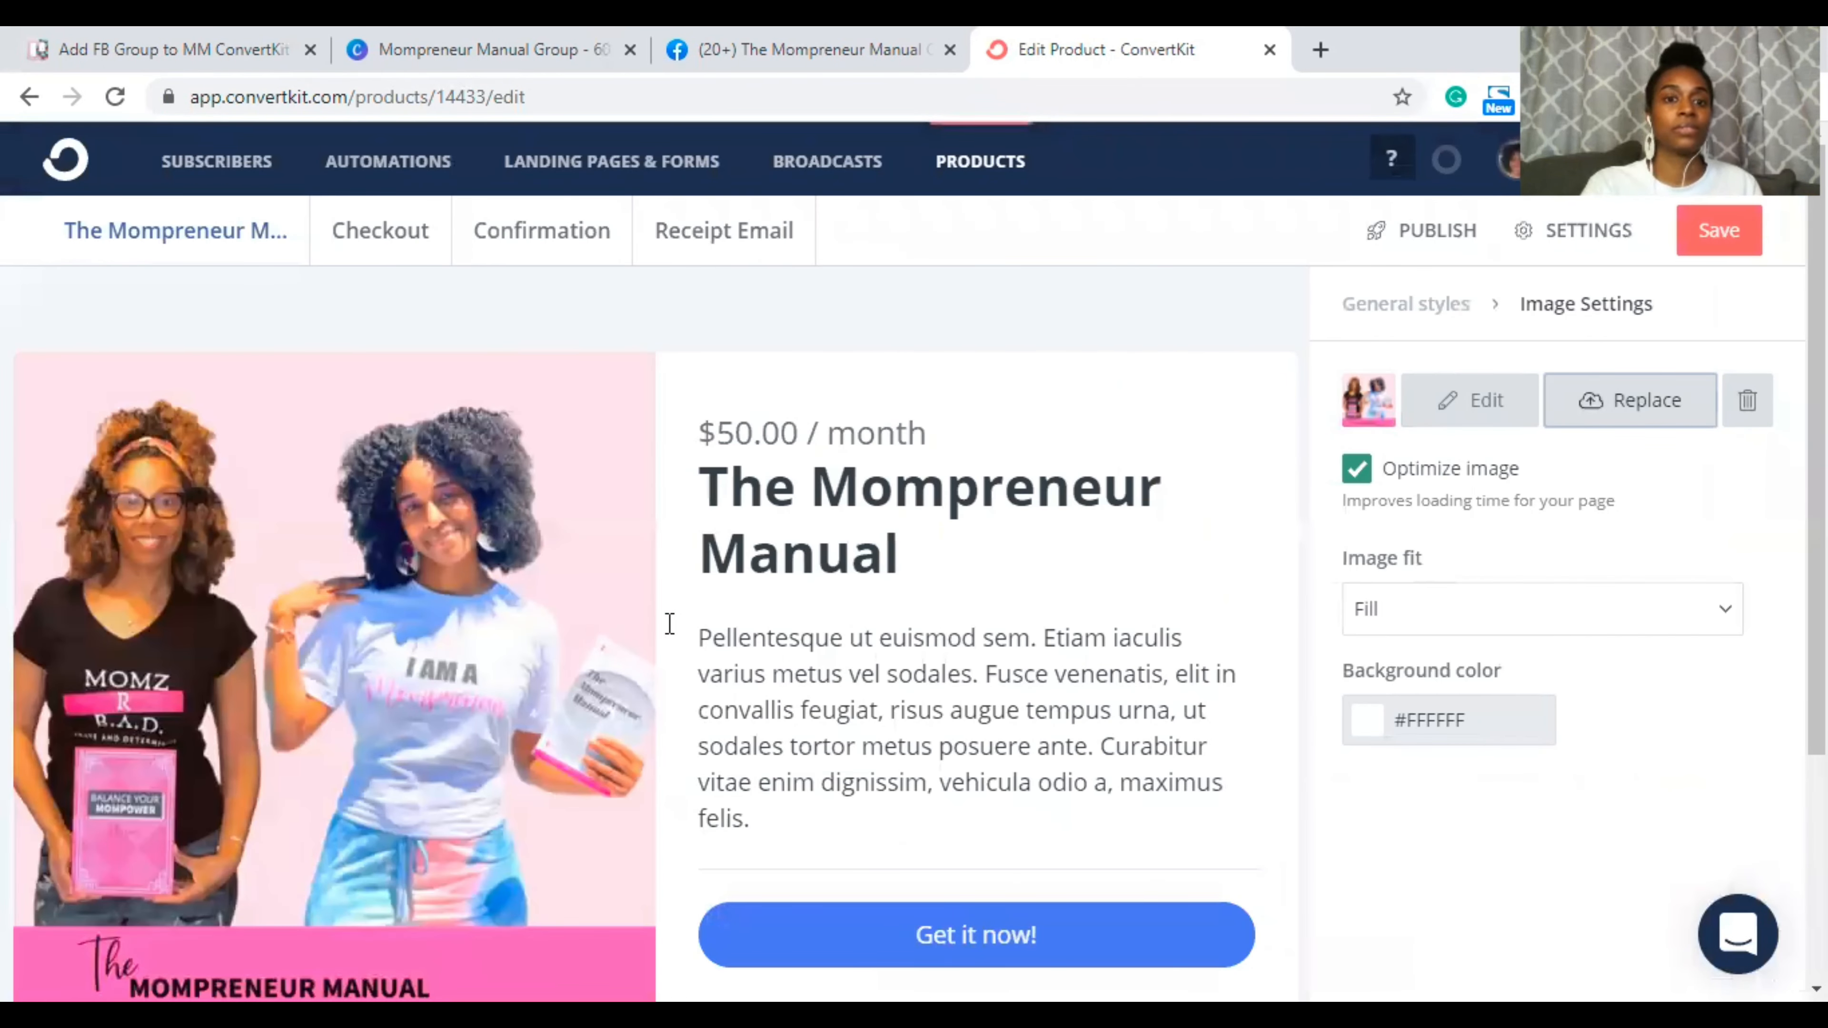
Step: Append ' Group' to the title so it reads 'The Mompreneur Manual Group'
{"action": "scroll", "coordinate": [401, 648], "scroll_direction": "down", "scroll_amount": 2}
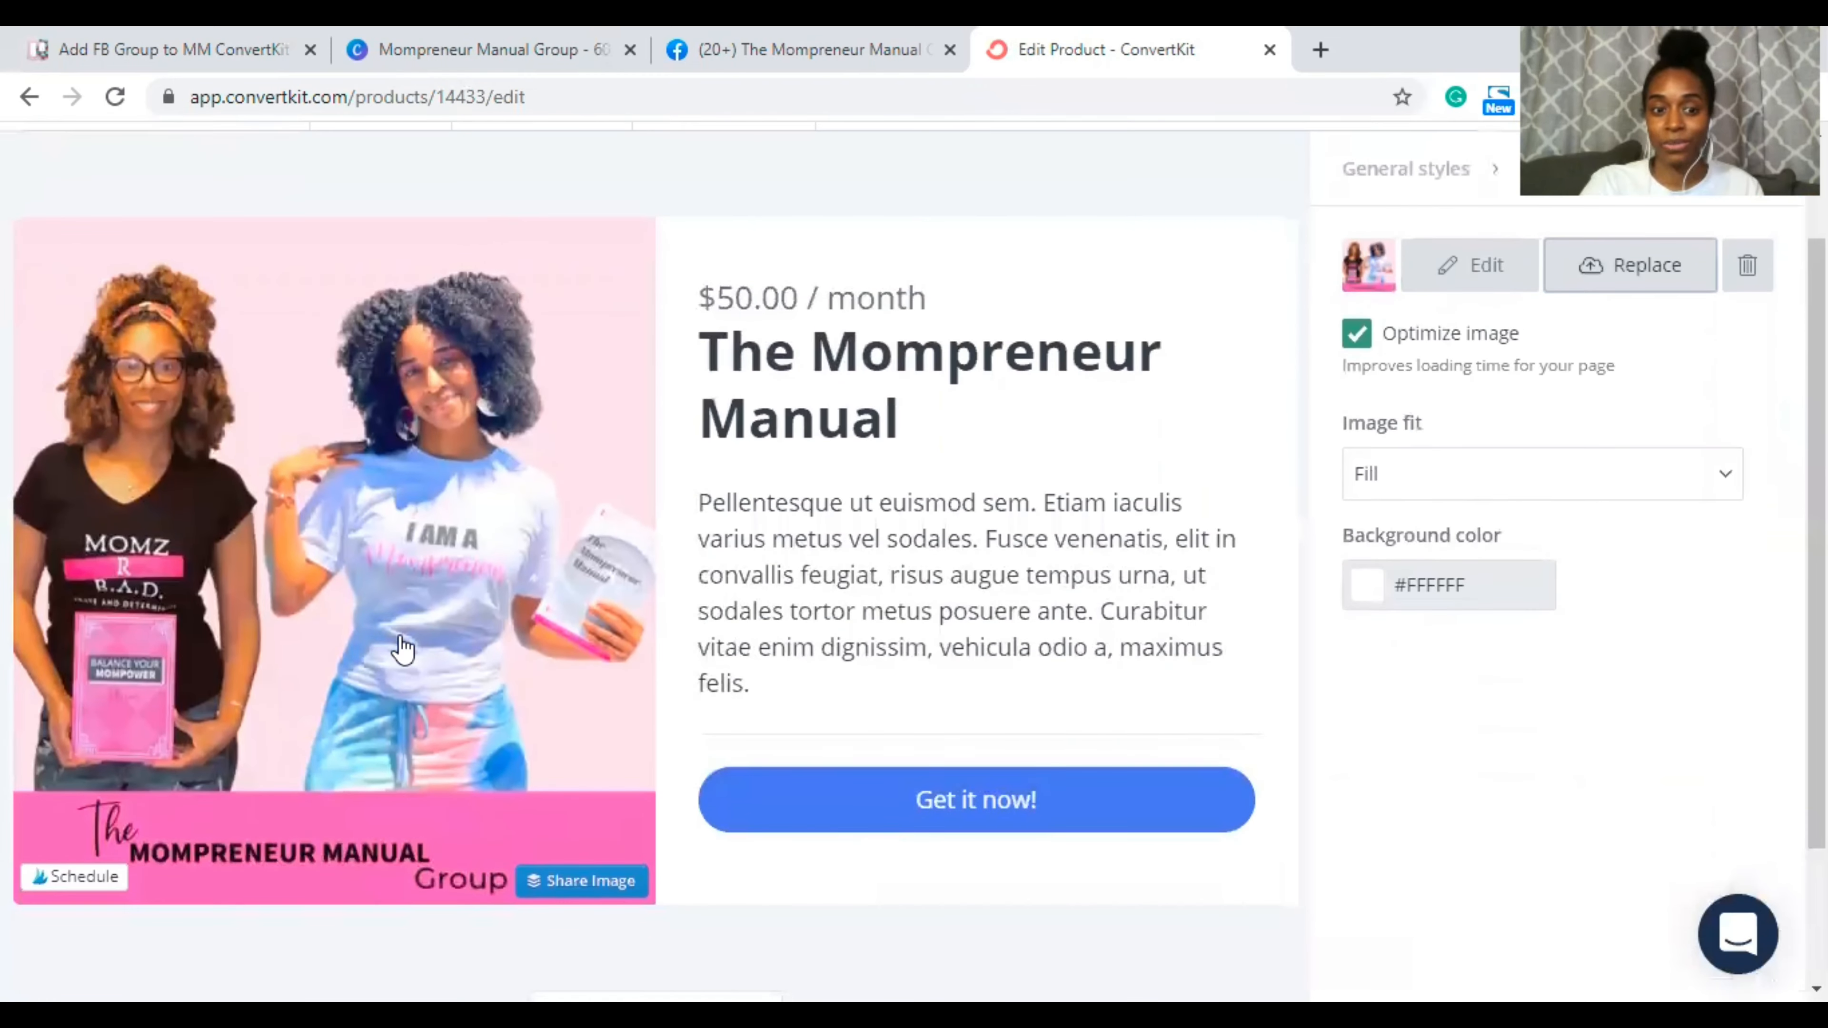
{"action": "scroll", "coordinate": [401, 648], "scroll_direction": "down", "scroll_amount": 2}
{"action": "scroll", "coordinate": [402, 633], "scroll_direction": "up", "scroll_amount": 4}
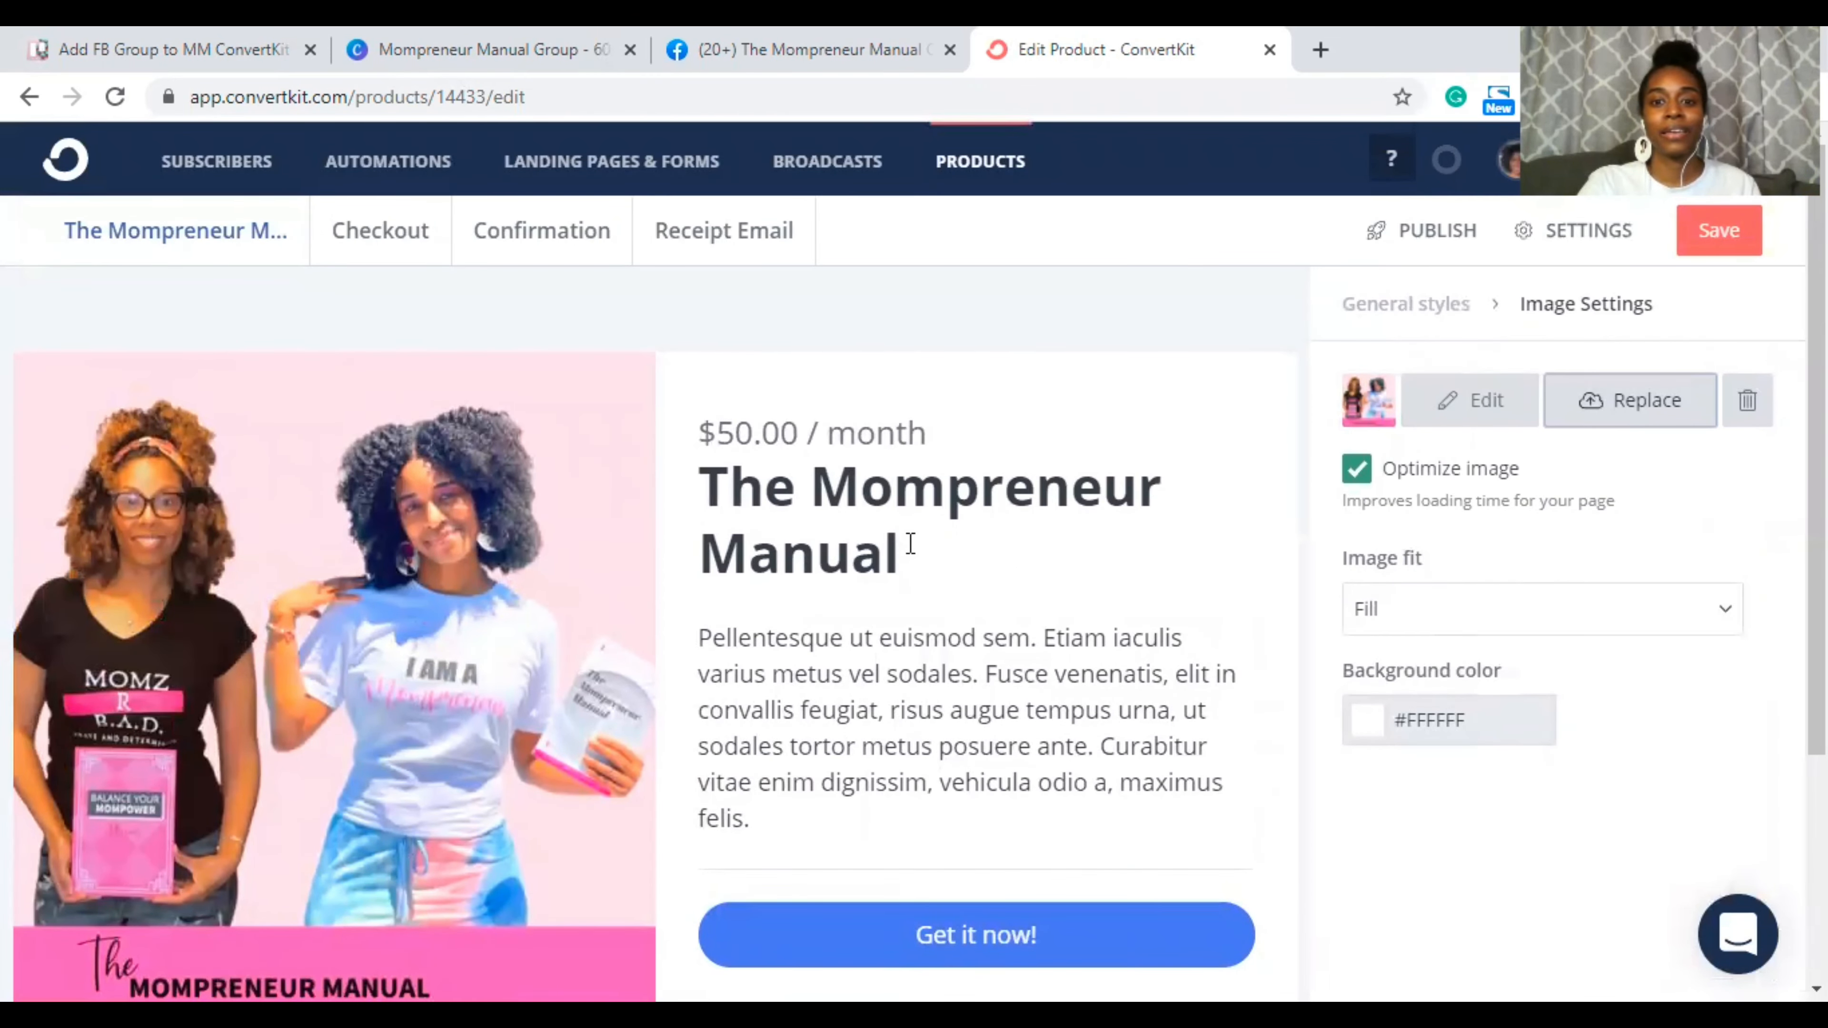
{"action": "left_click", "coordinate": [910, 544]}
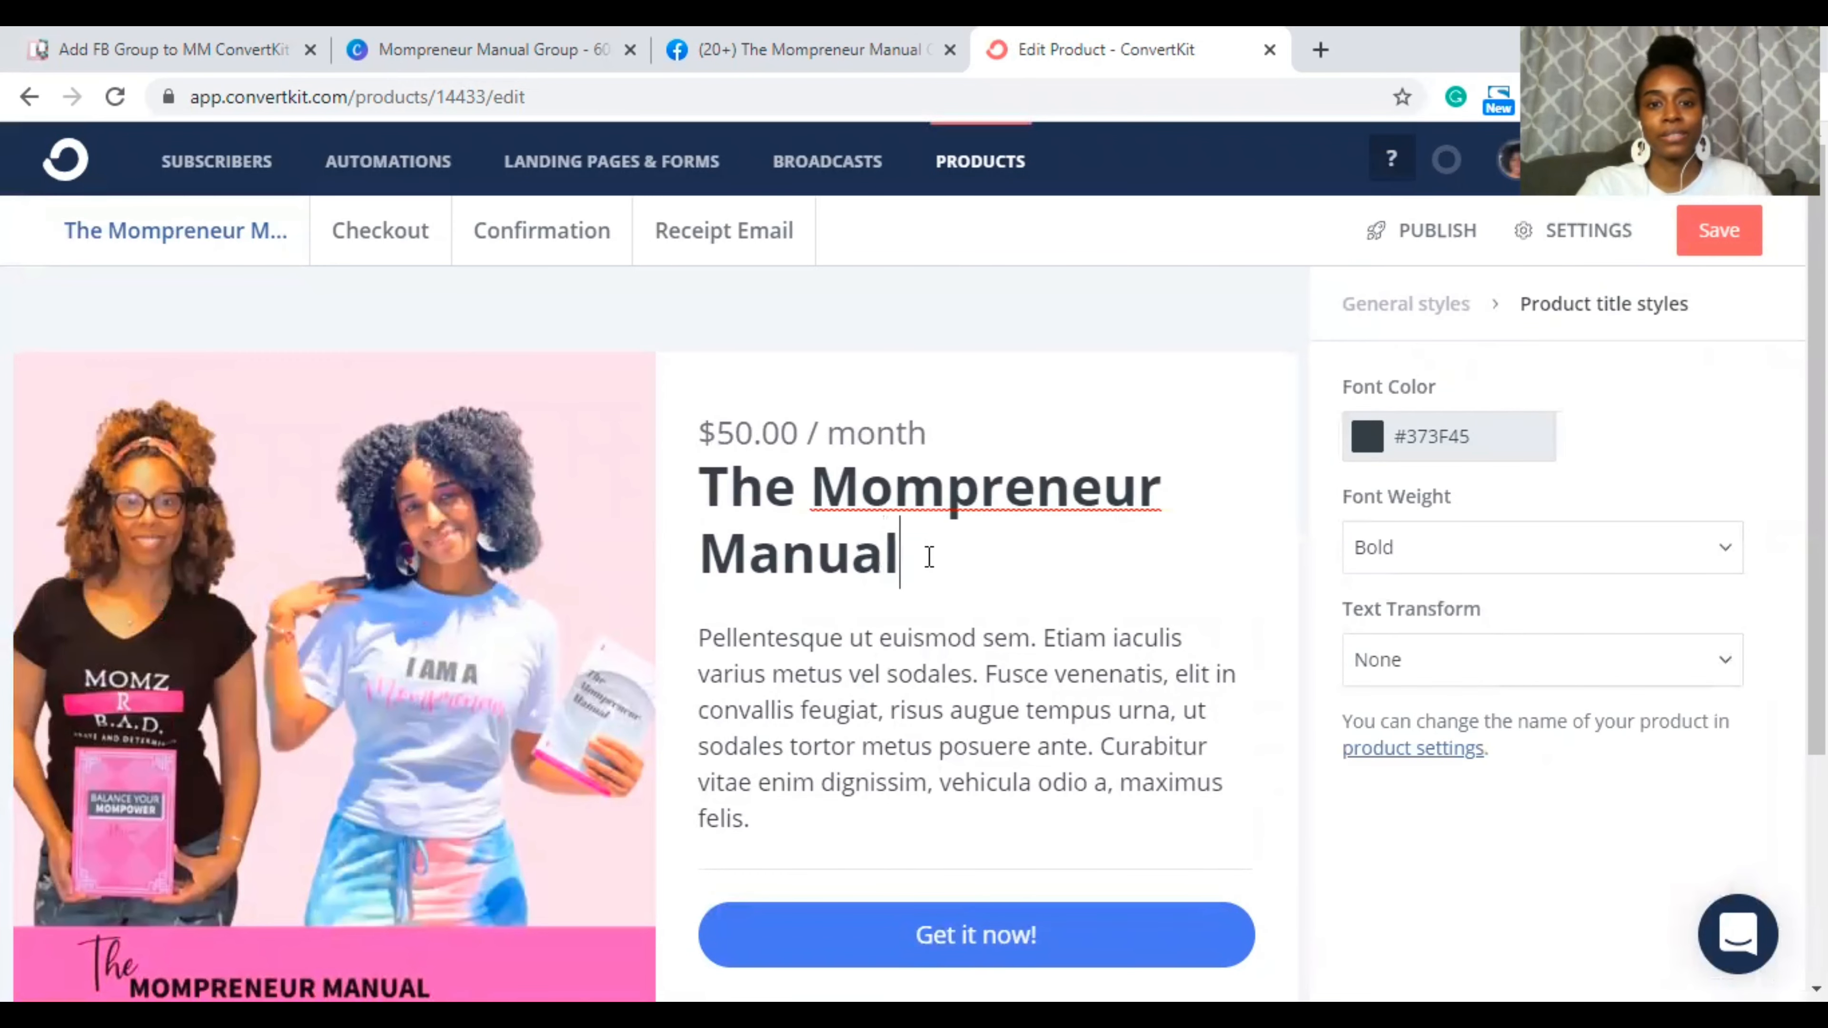
{"action": "type", "text": "Group"}
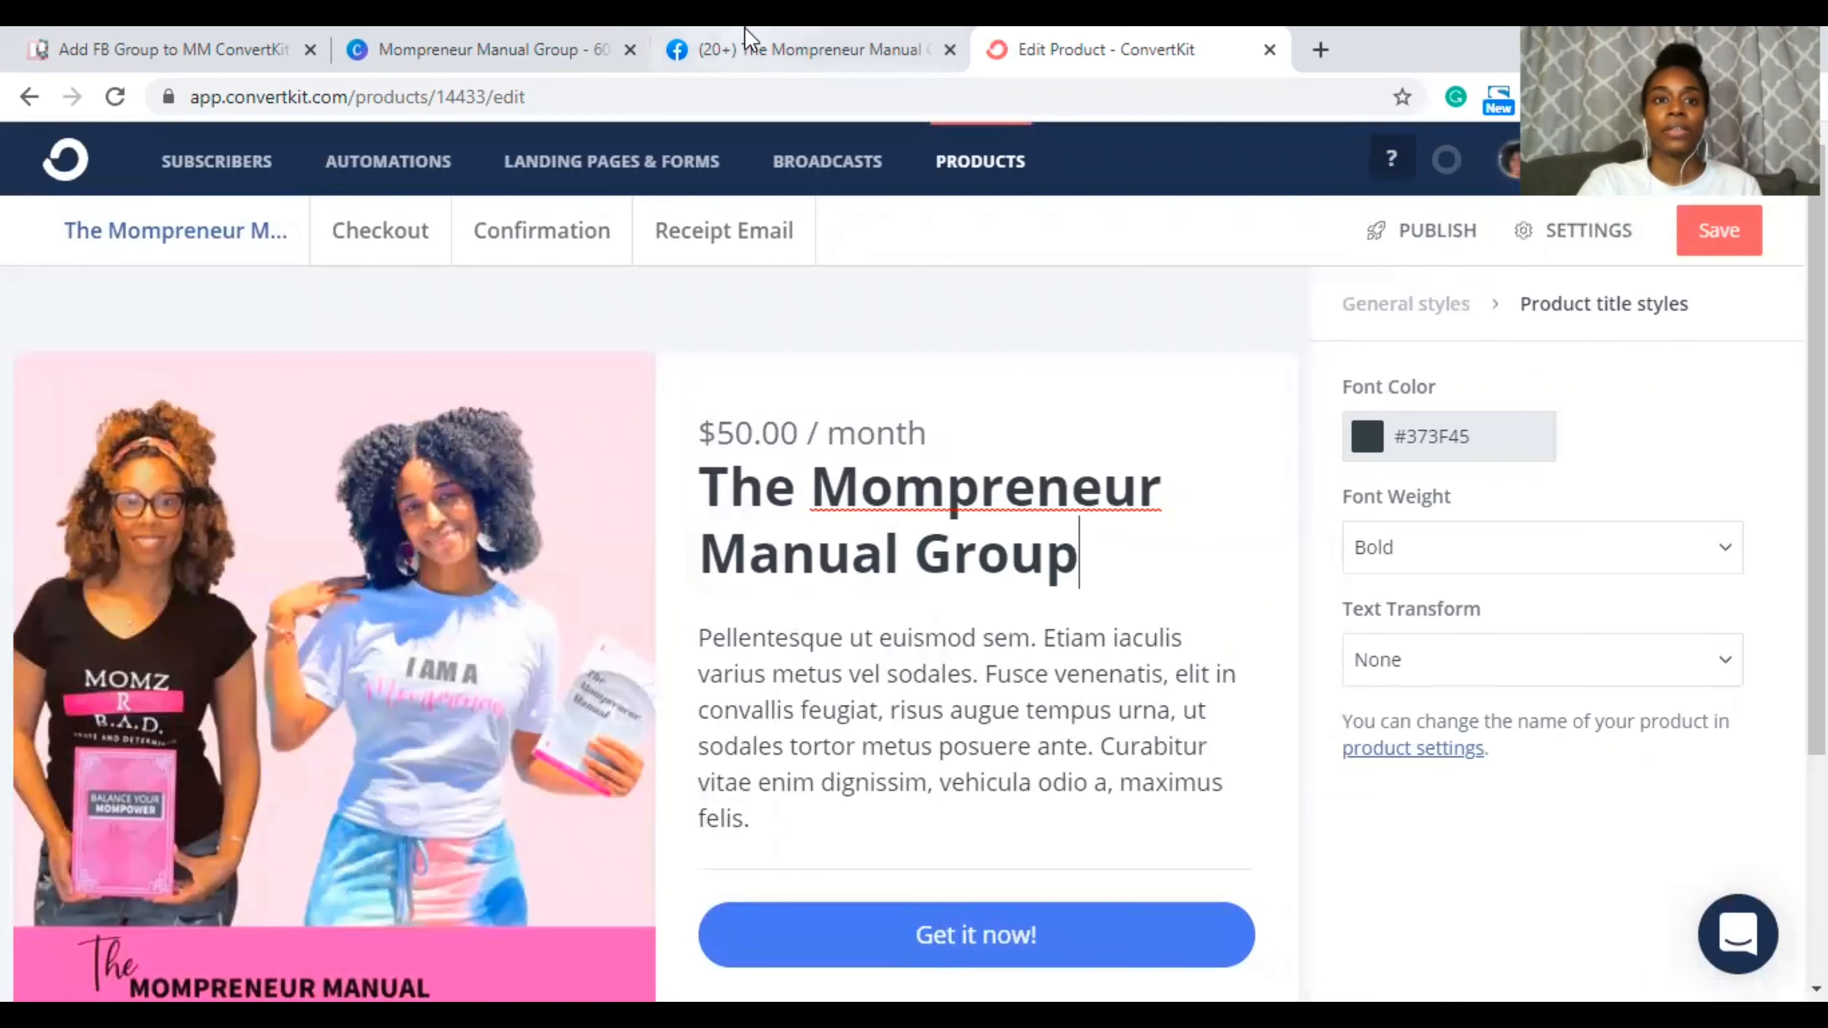
{"action": "left_click", "coordinate": [422, 45]}
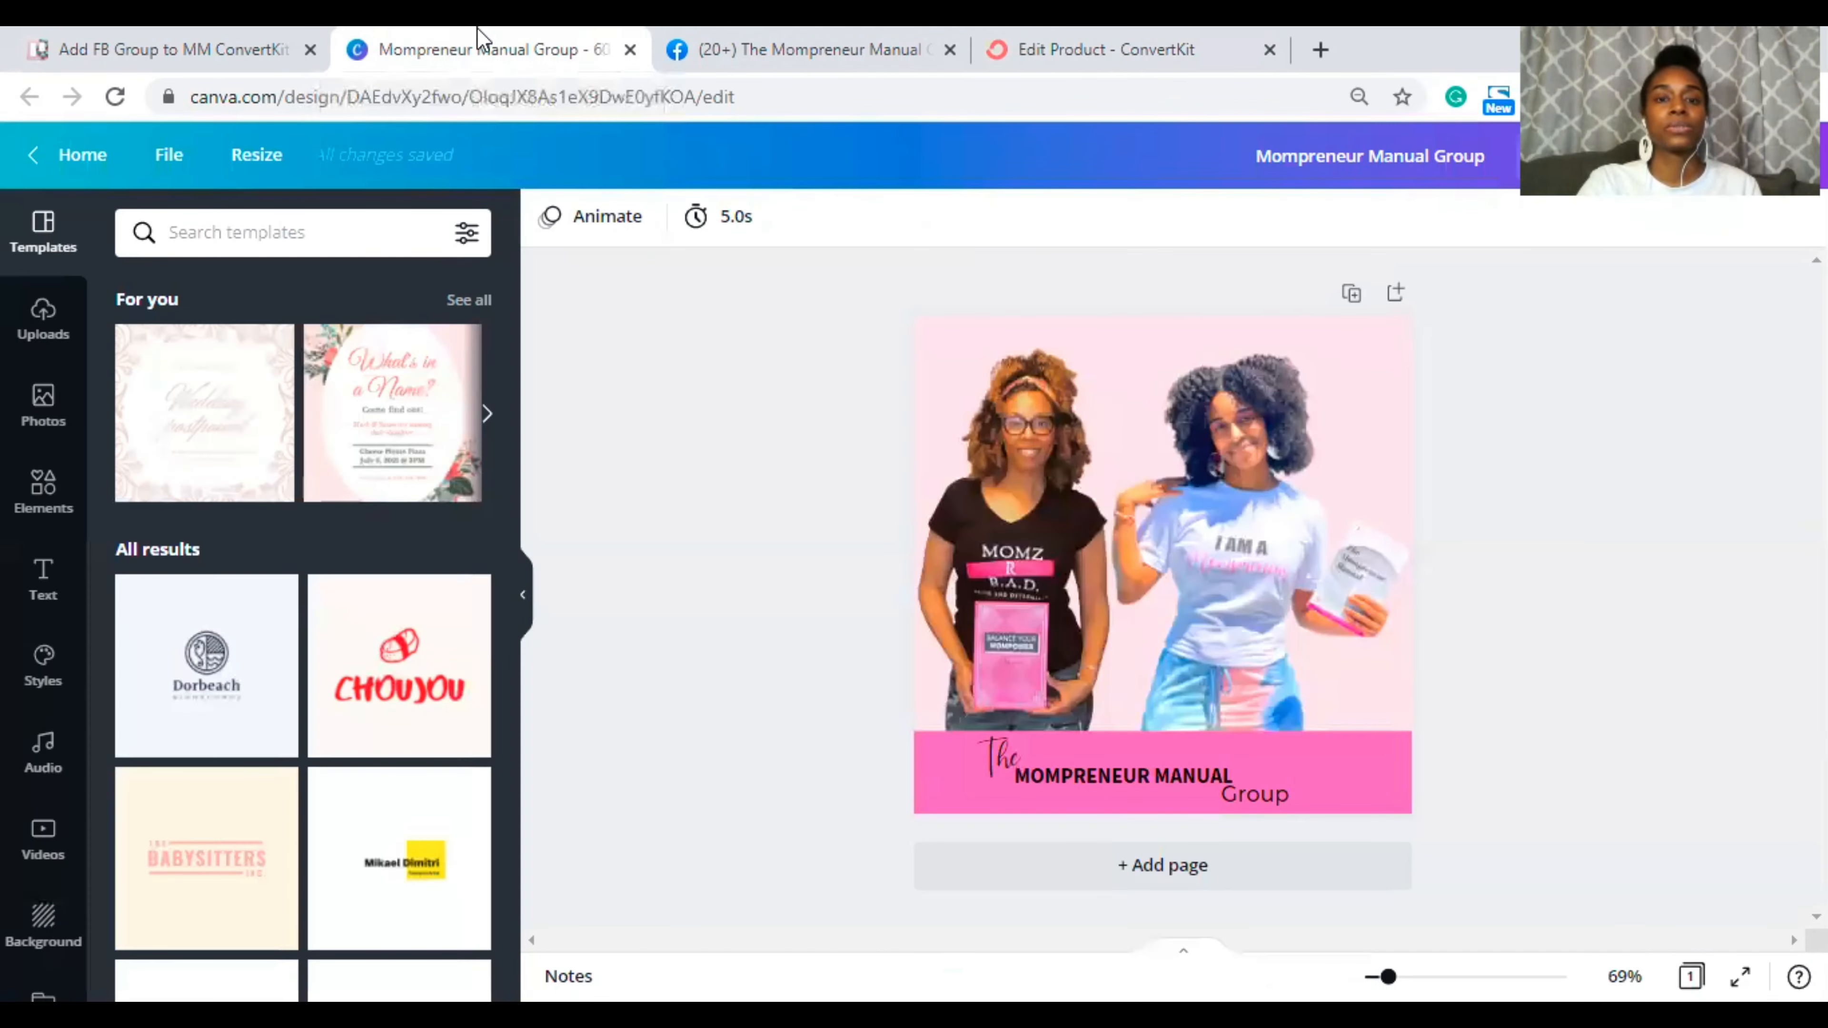
Step: Copy the full group description from the Trello card's comment
{"action": "left_click", "coordinate": [742, 54]}
{"action": "left_click", "coordinate": [495, 43]}
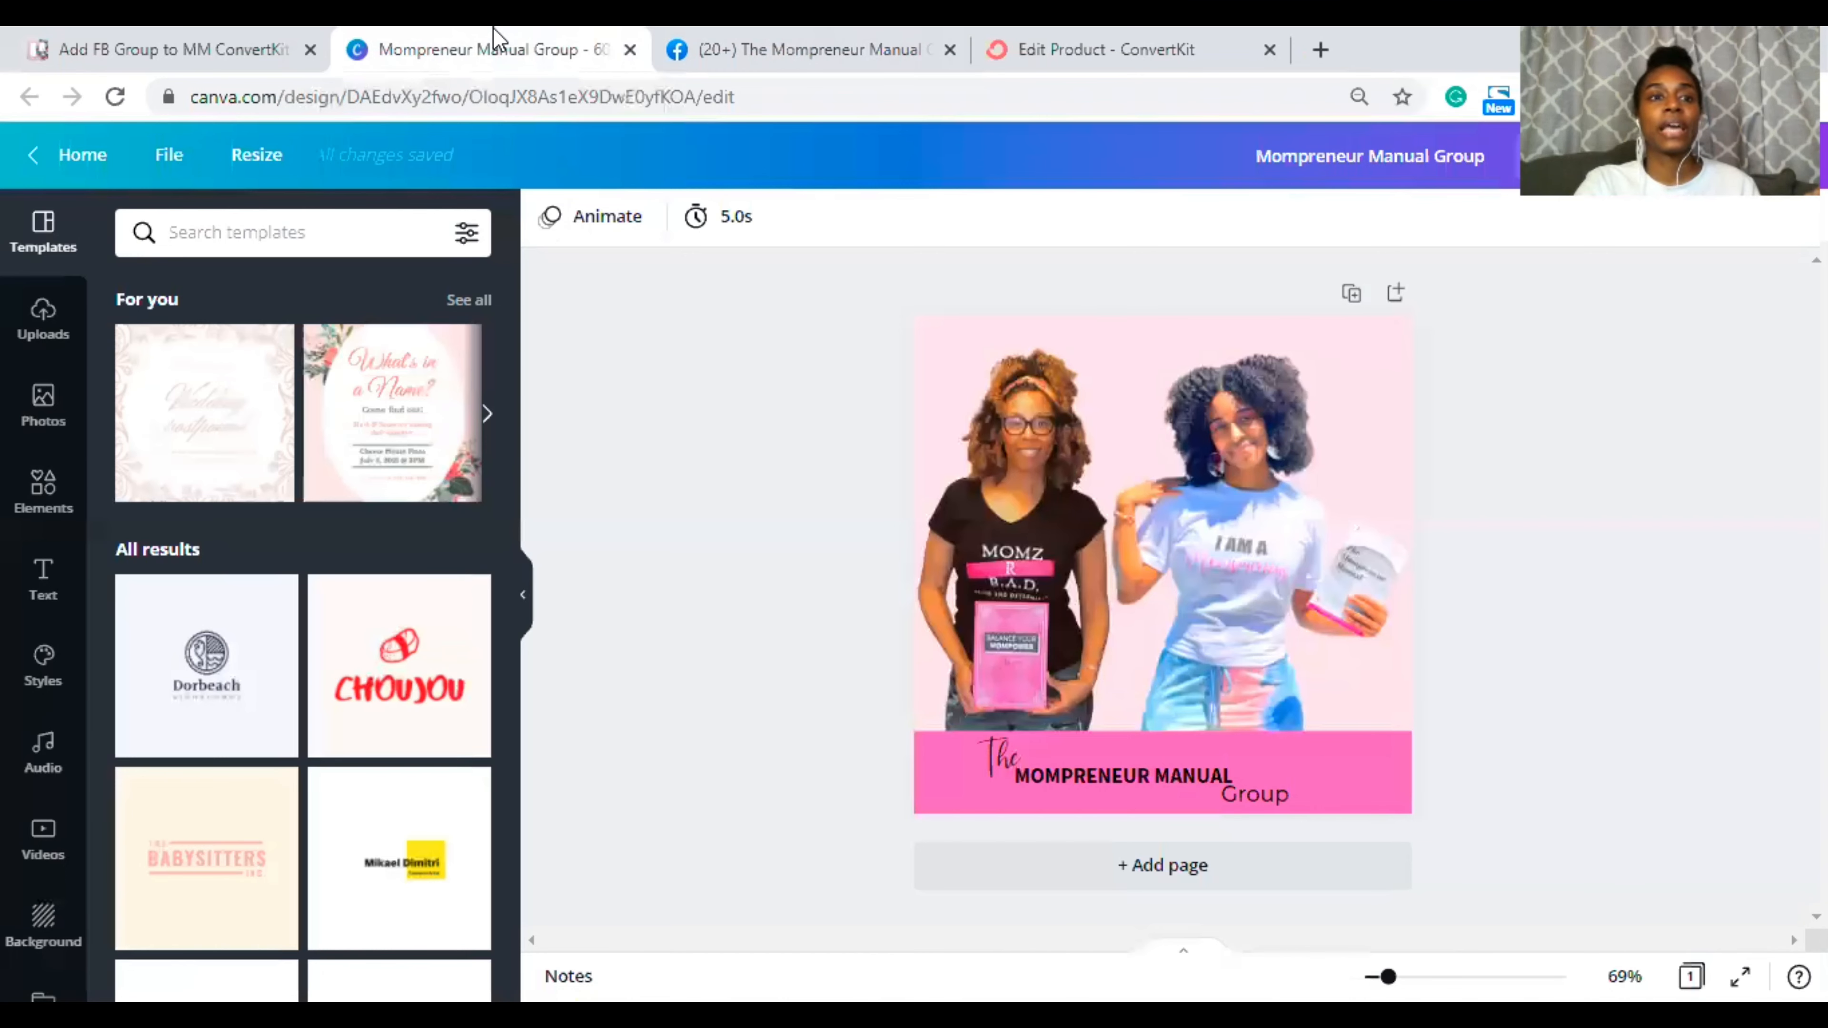
{"action": "left_click", "coordinate": [230, 40]}
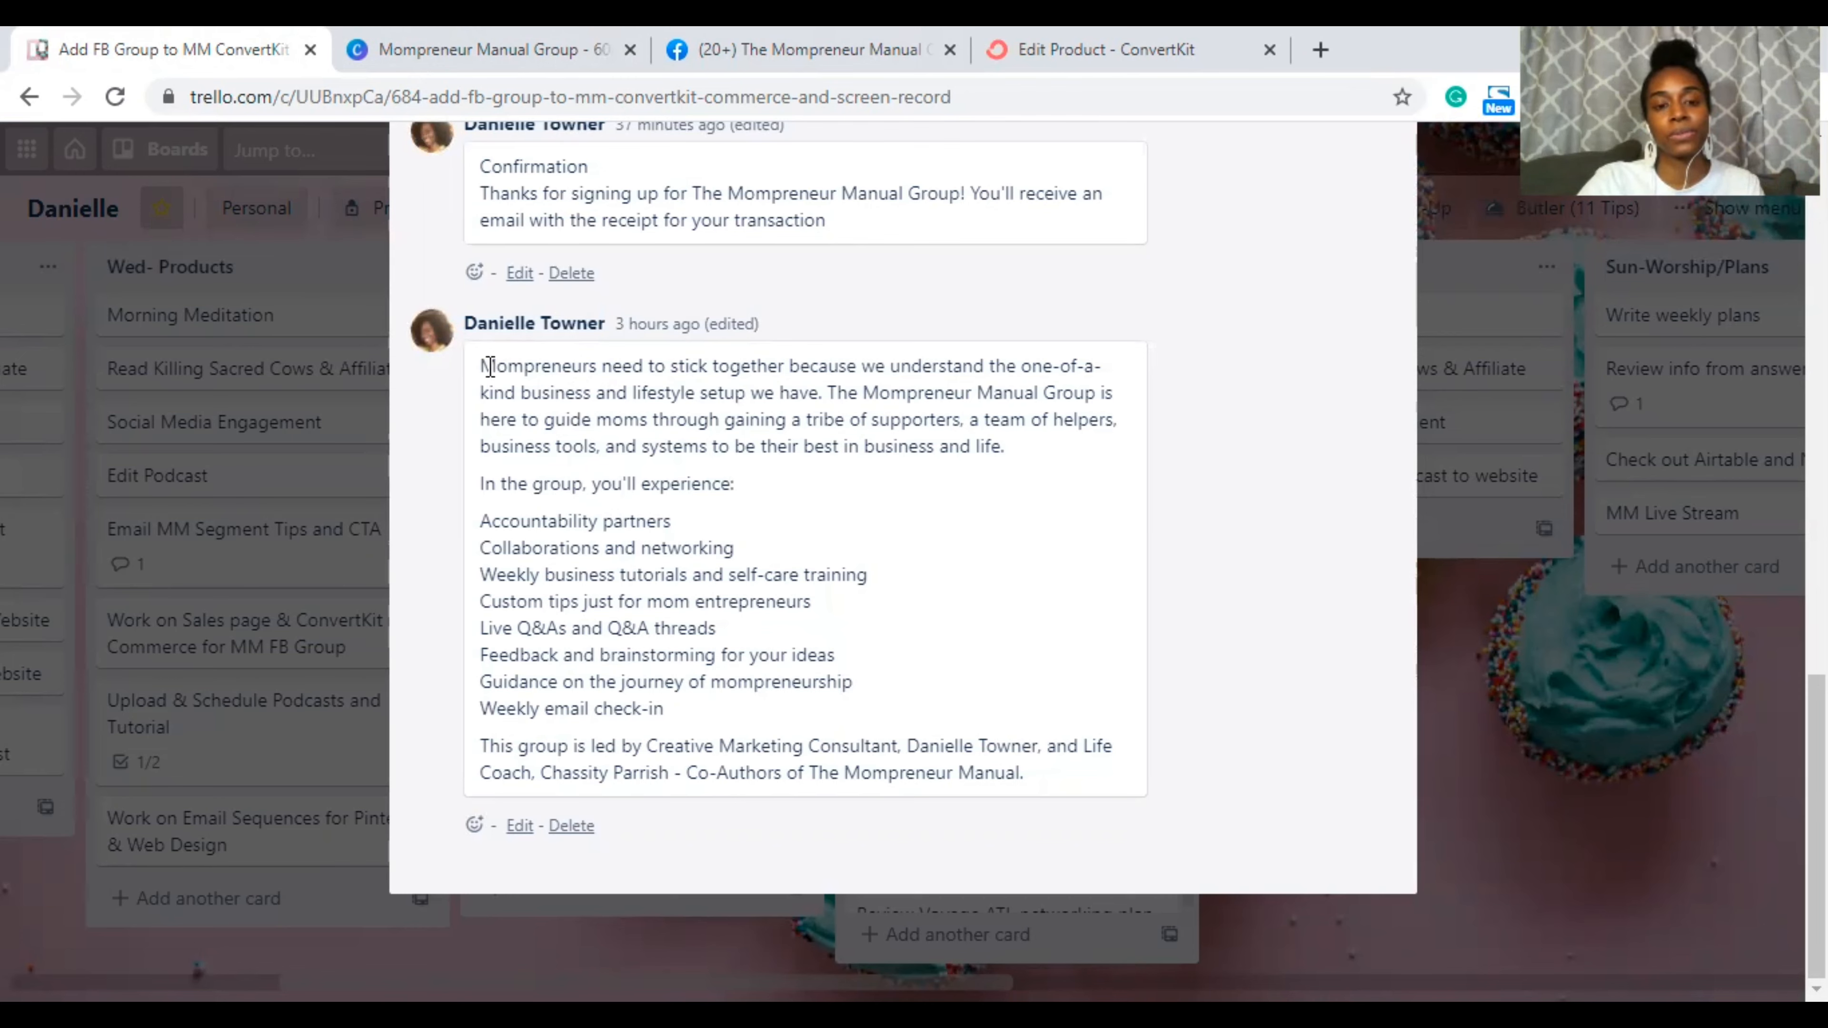
{"action": "left_click_drag", "start_coordinate": [489, 367], "coordinate": [1034, 773]}
{"action": "key", "text": "ctrl+c"}
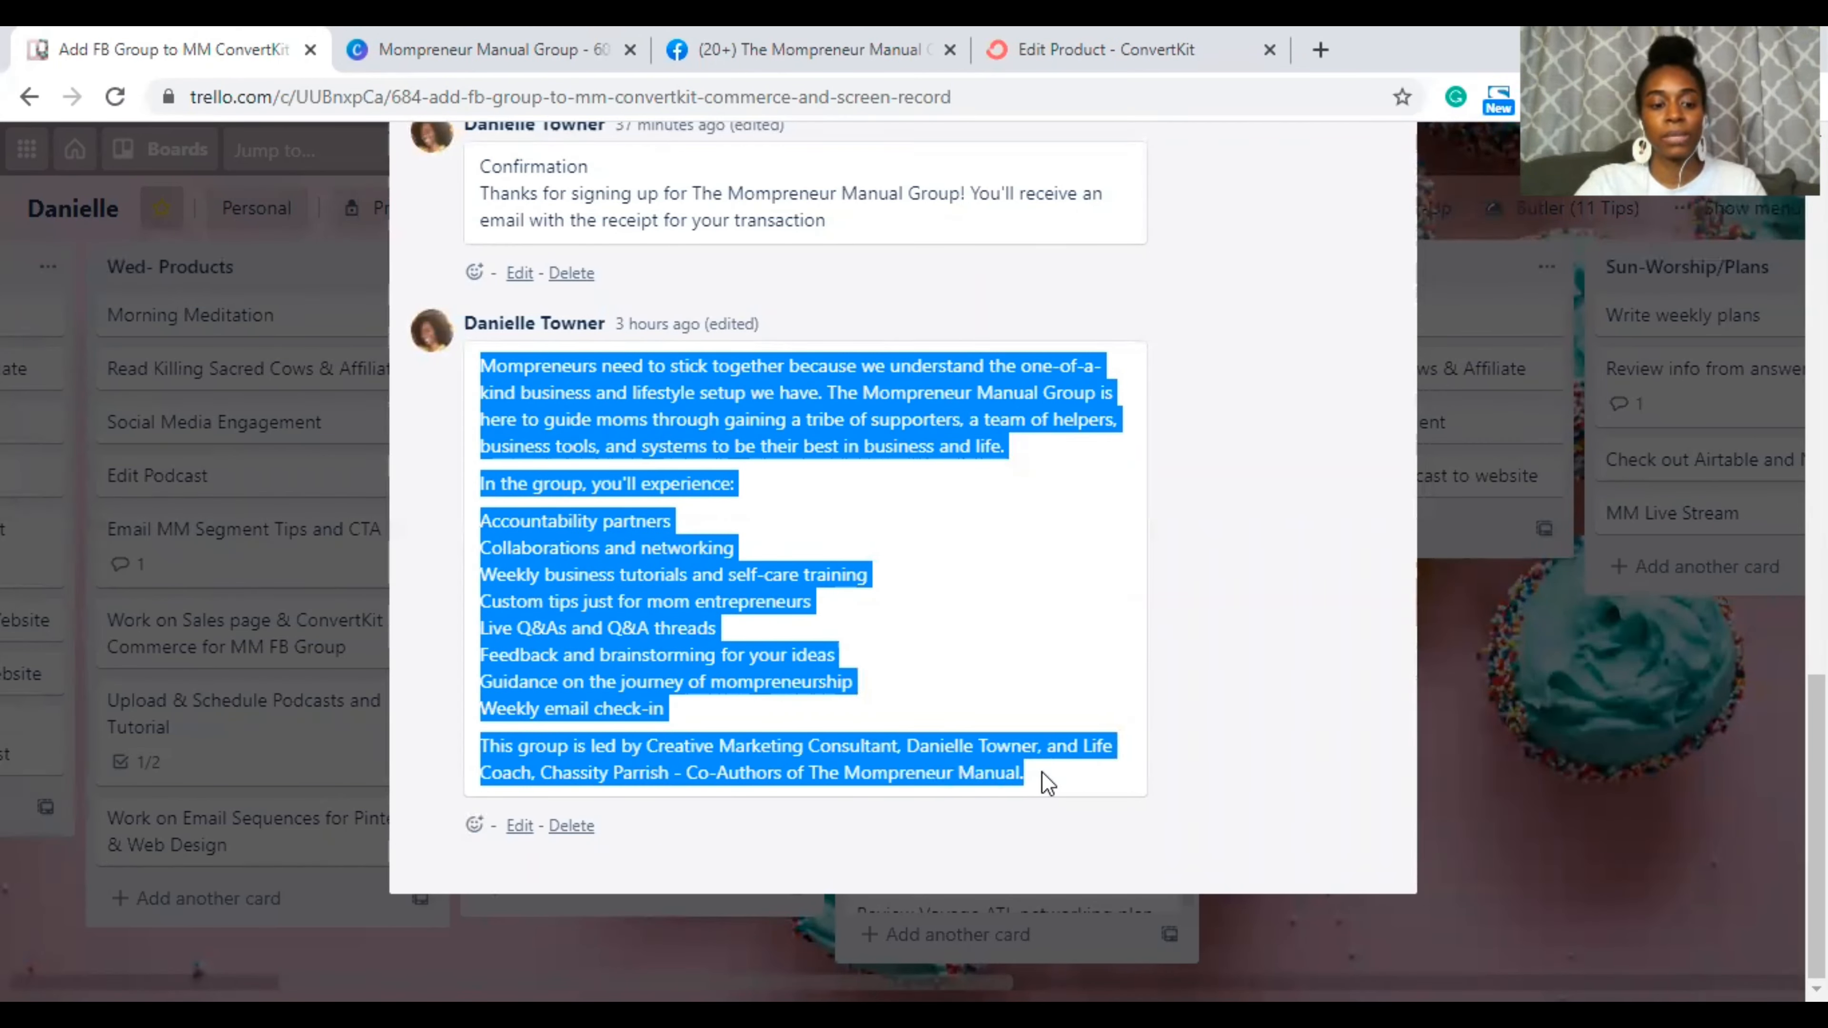
{"action": "left_click", "coordinate": [1080, 40]}
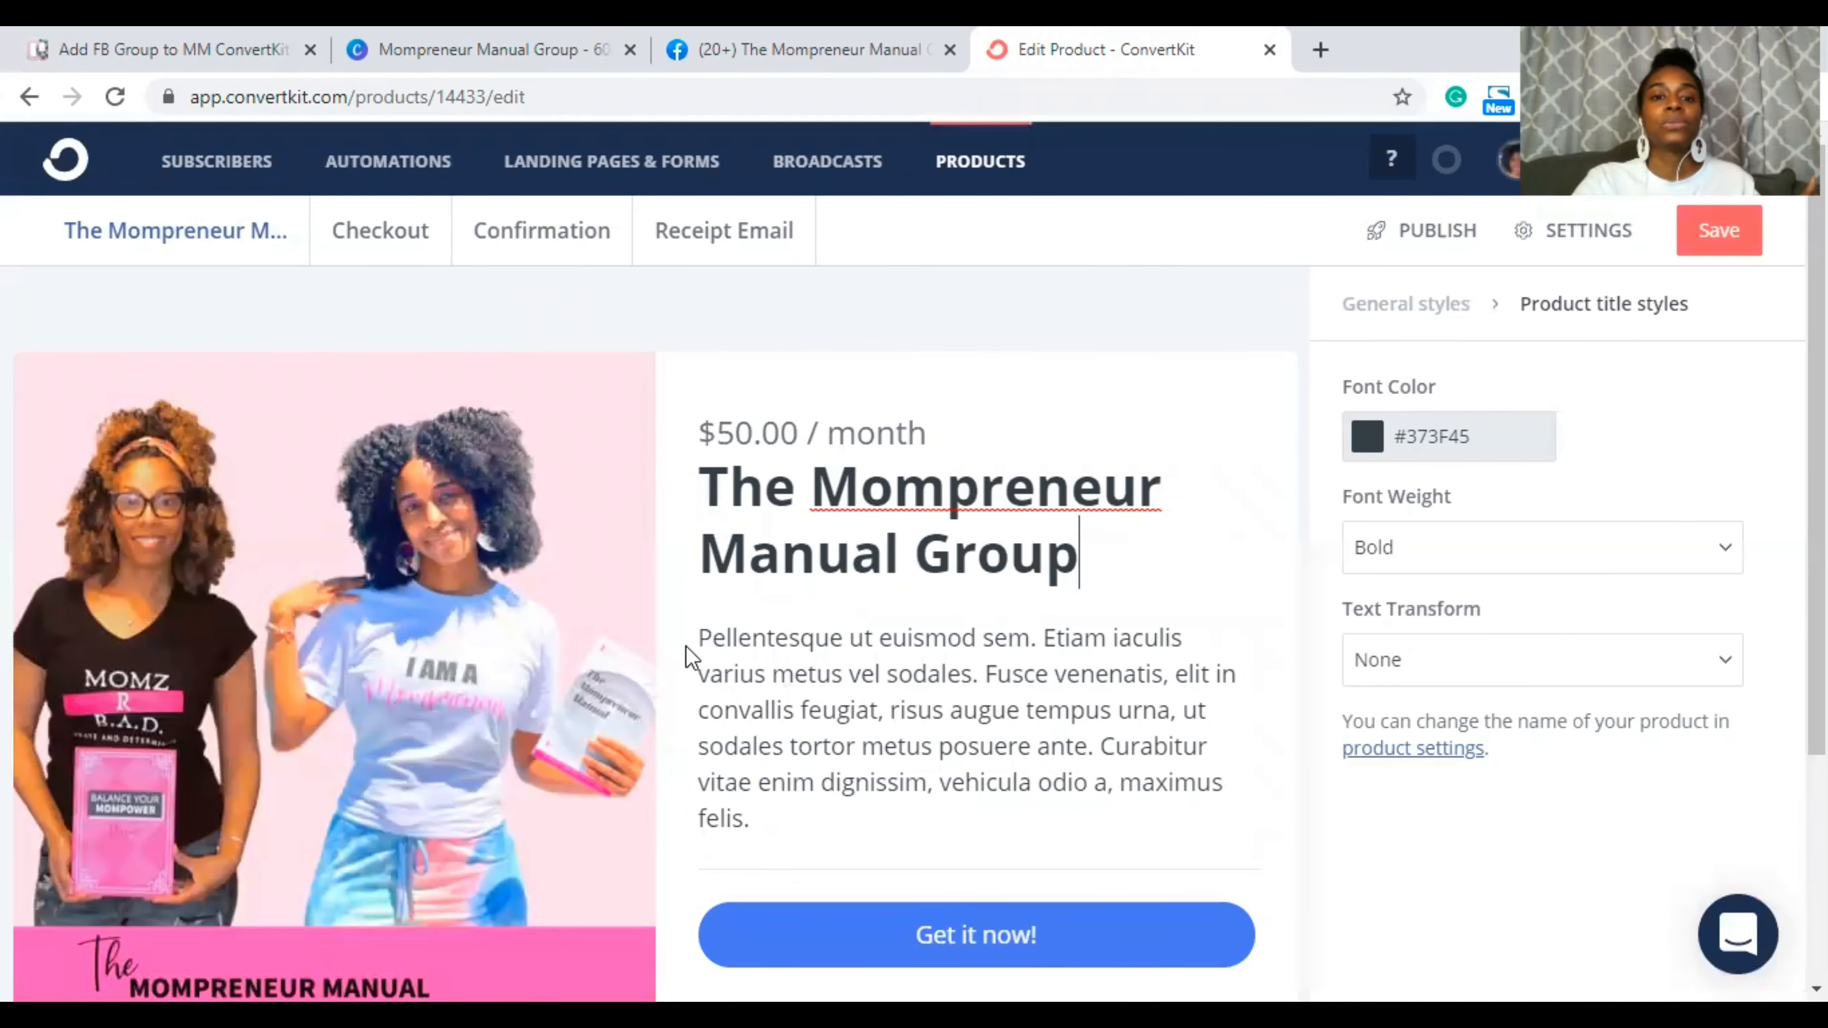
Step: Paste the copied group description over the Lorem ipsum placeholder paragraph
{"action": "left_click_drag", "start_coordinate": [706, 638], "coordinate": [908, 820]}
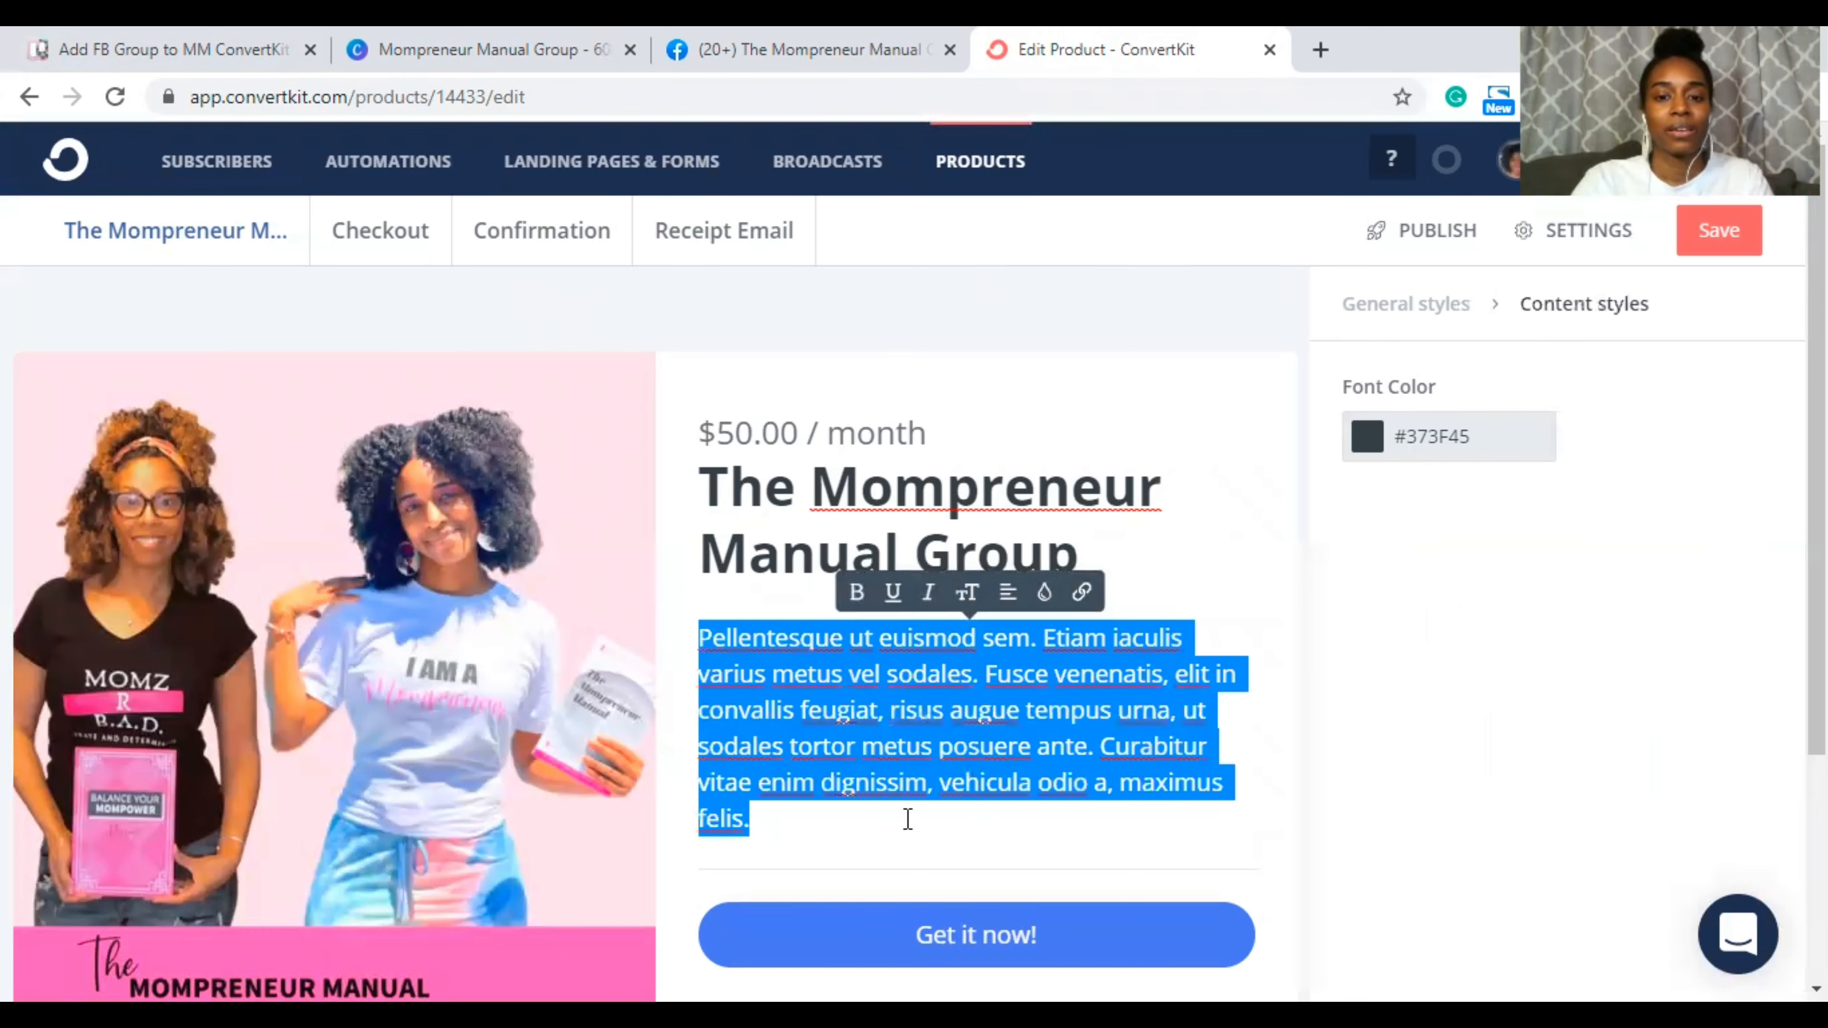
{"action": "key", "text": "ctrl+v"}
{"action": "scroll", "coordinate": [932, 751], "scroll_direction": "down", "scroll_amount": 1}
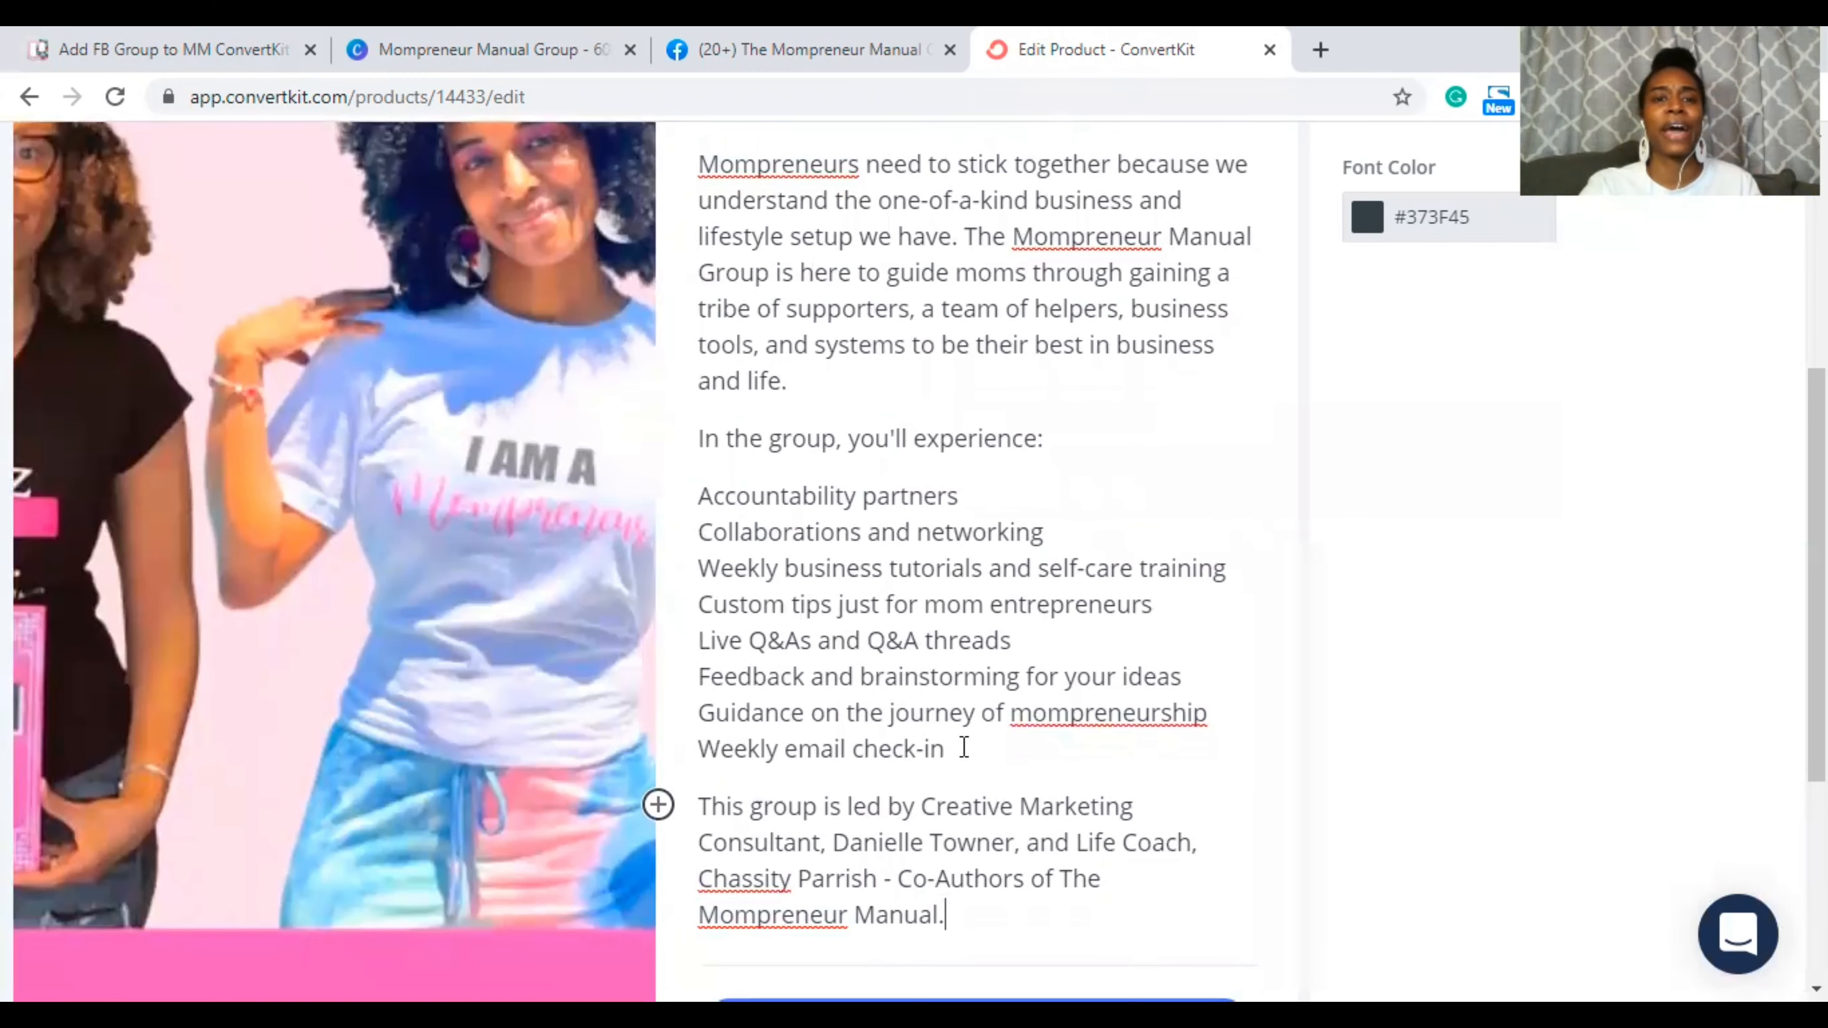
Step: Review the pasted description and select its eight-item list of member benefits
{"action": "scroll", "coordinate": [928, 453], "scroll_direction": "up", "scroll_amount": 3}
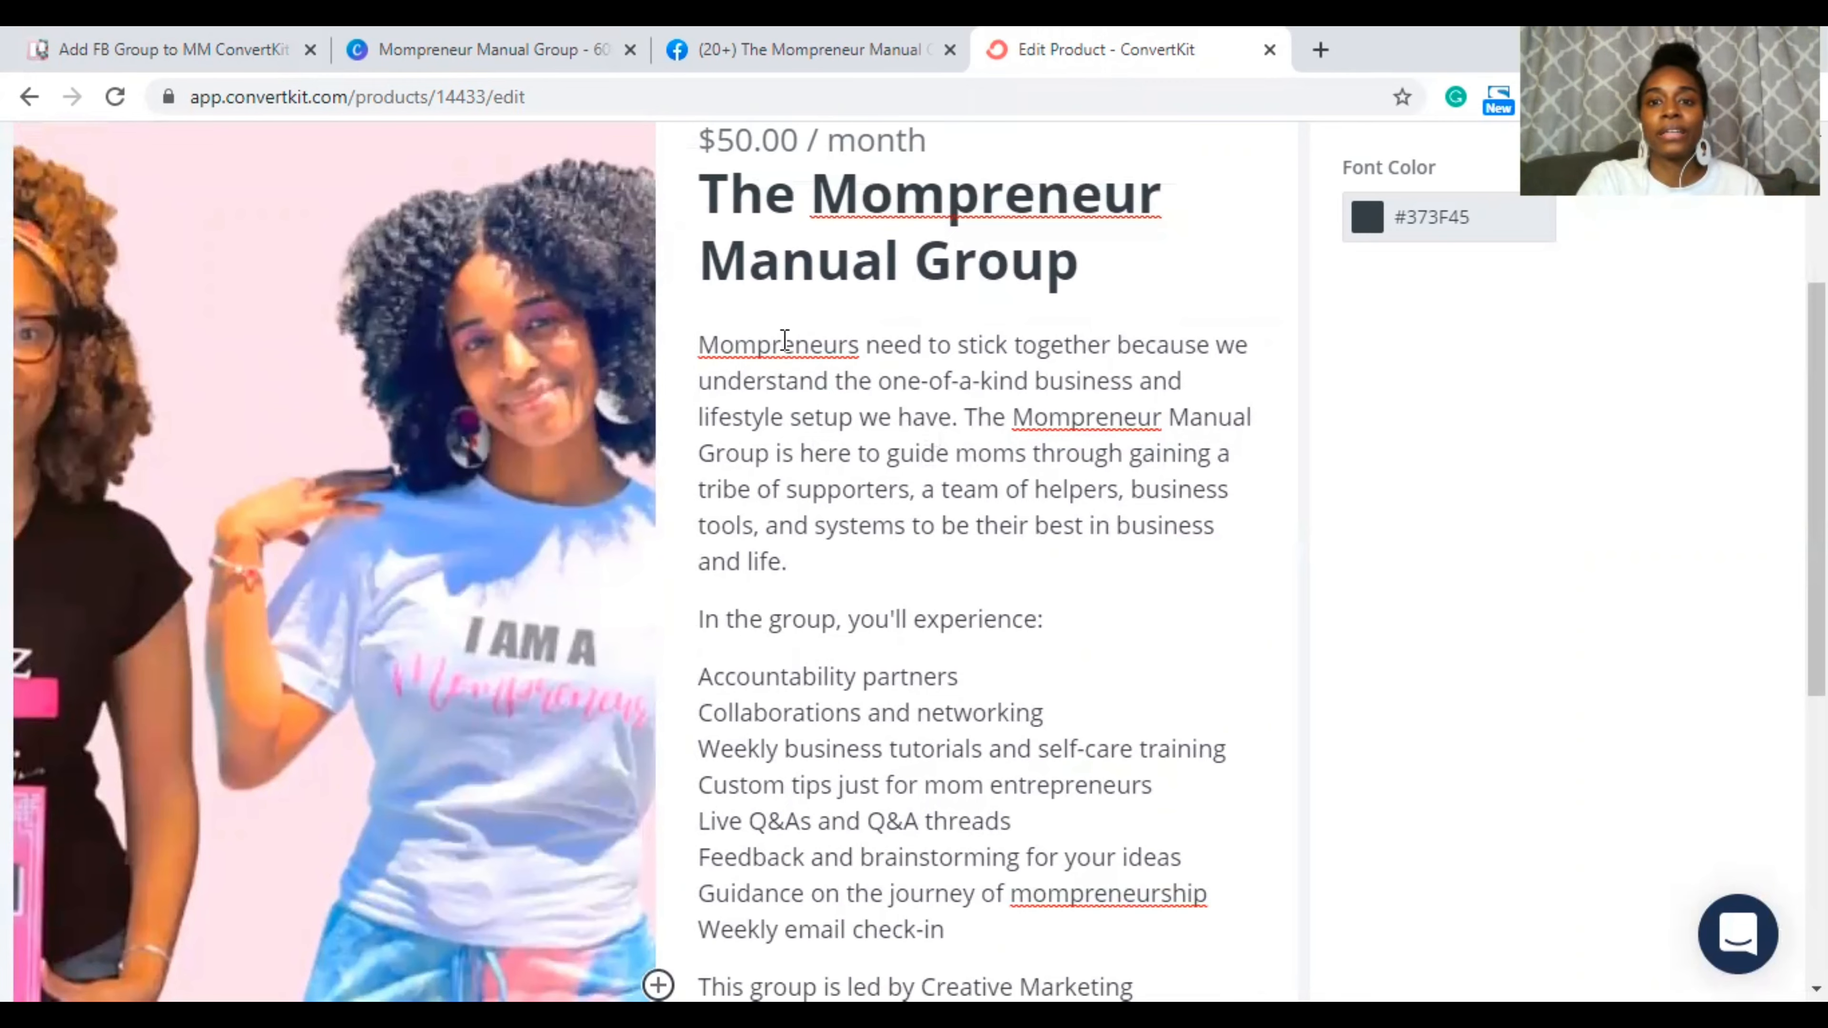
{"action": "scroll", "coordinate": [785, 339], "scroll_direction": "up", "scroll_amount": 5}
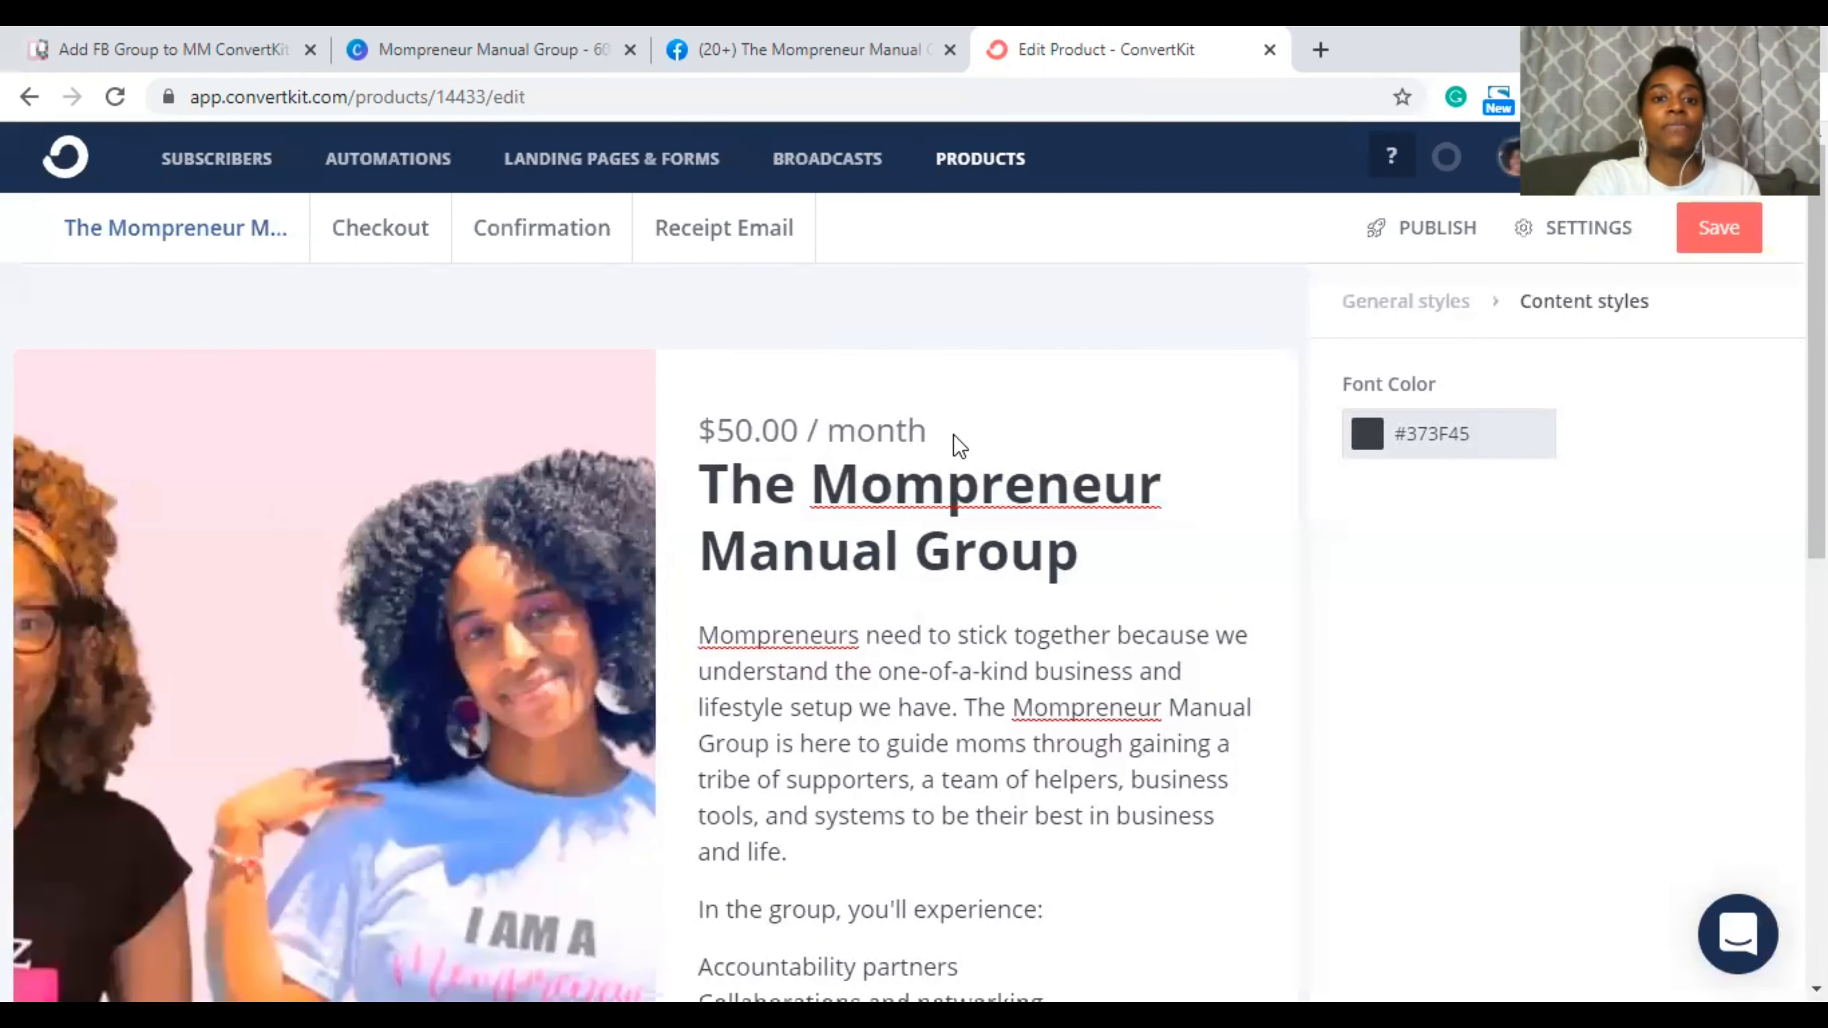
{"action": "scroll", "coordinate": [956, 437], "scroll_direction": "down", "scroll_amount": 1}
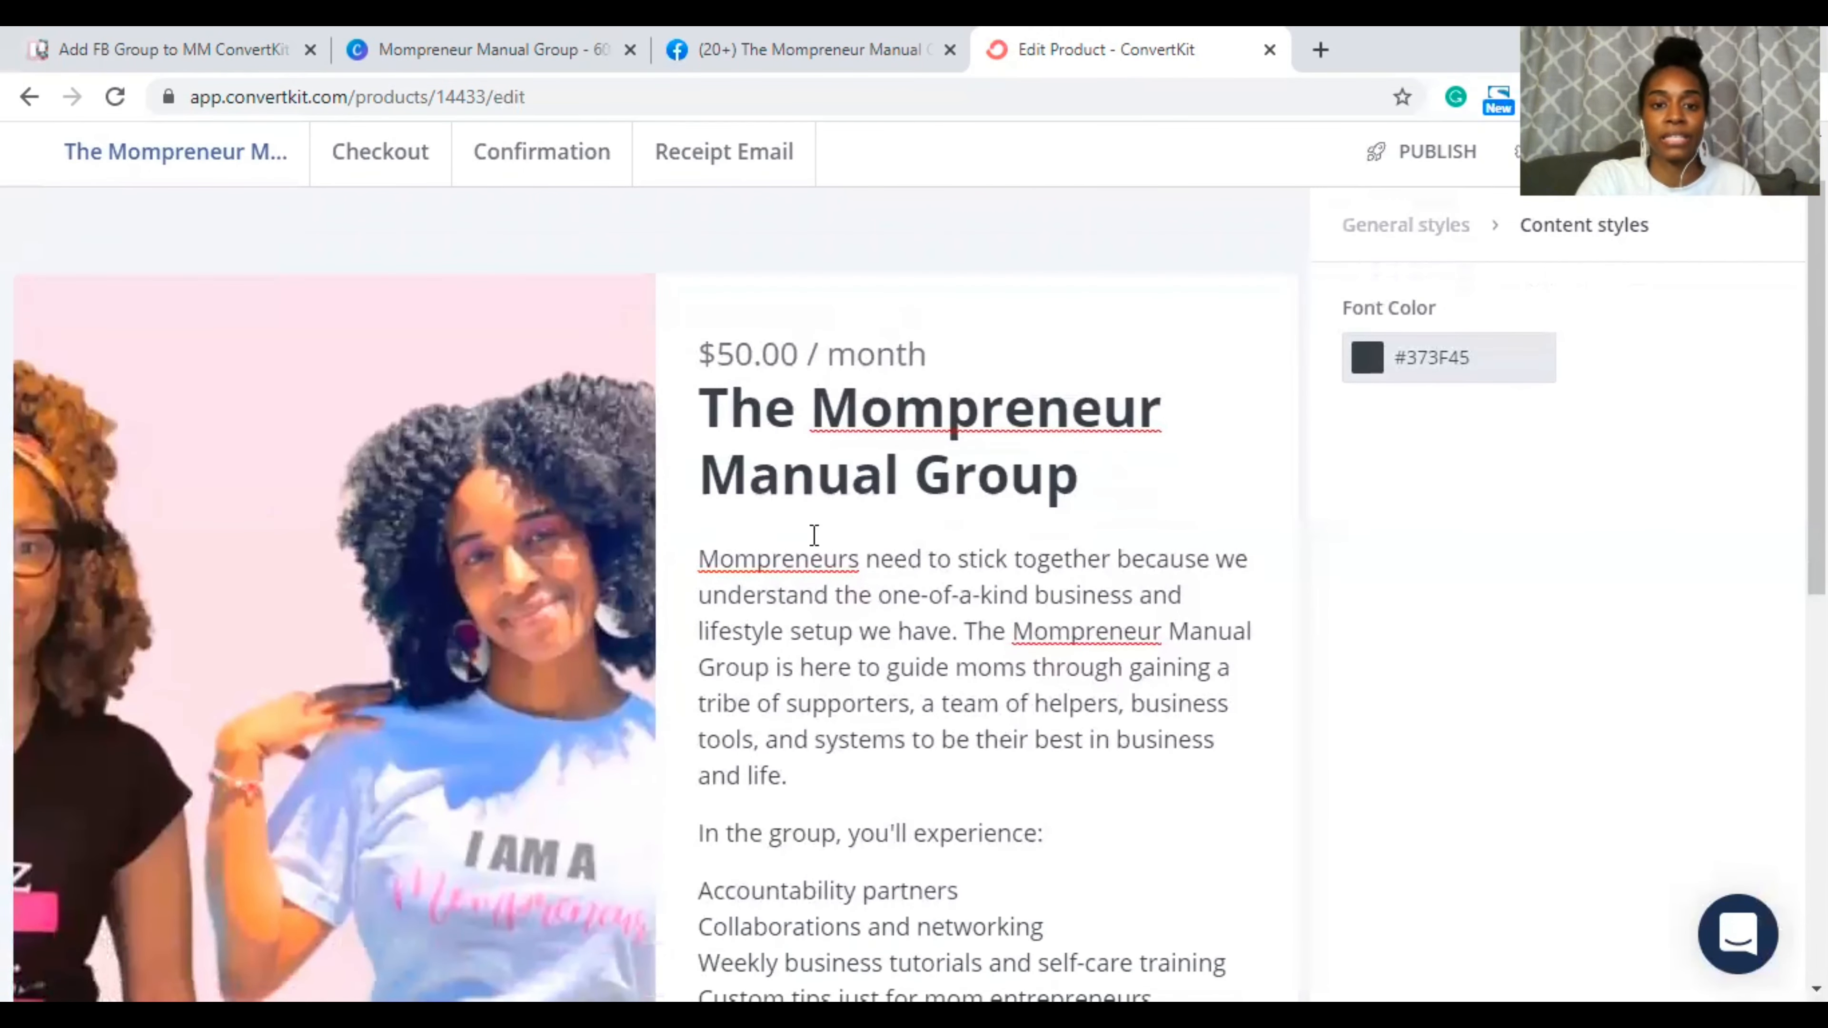
{"action": "scroll", "coordinate": [824, 609], "scroll_direction": "down", "scroll_amount": 1}
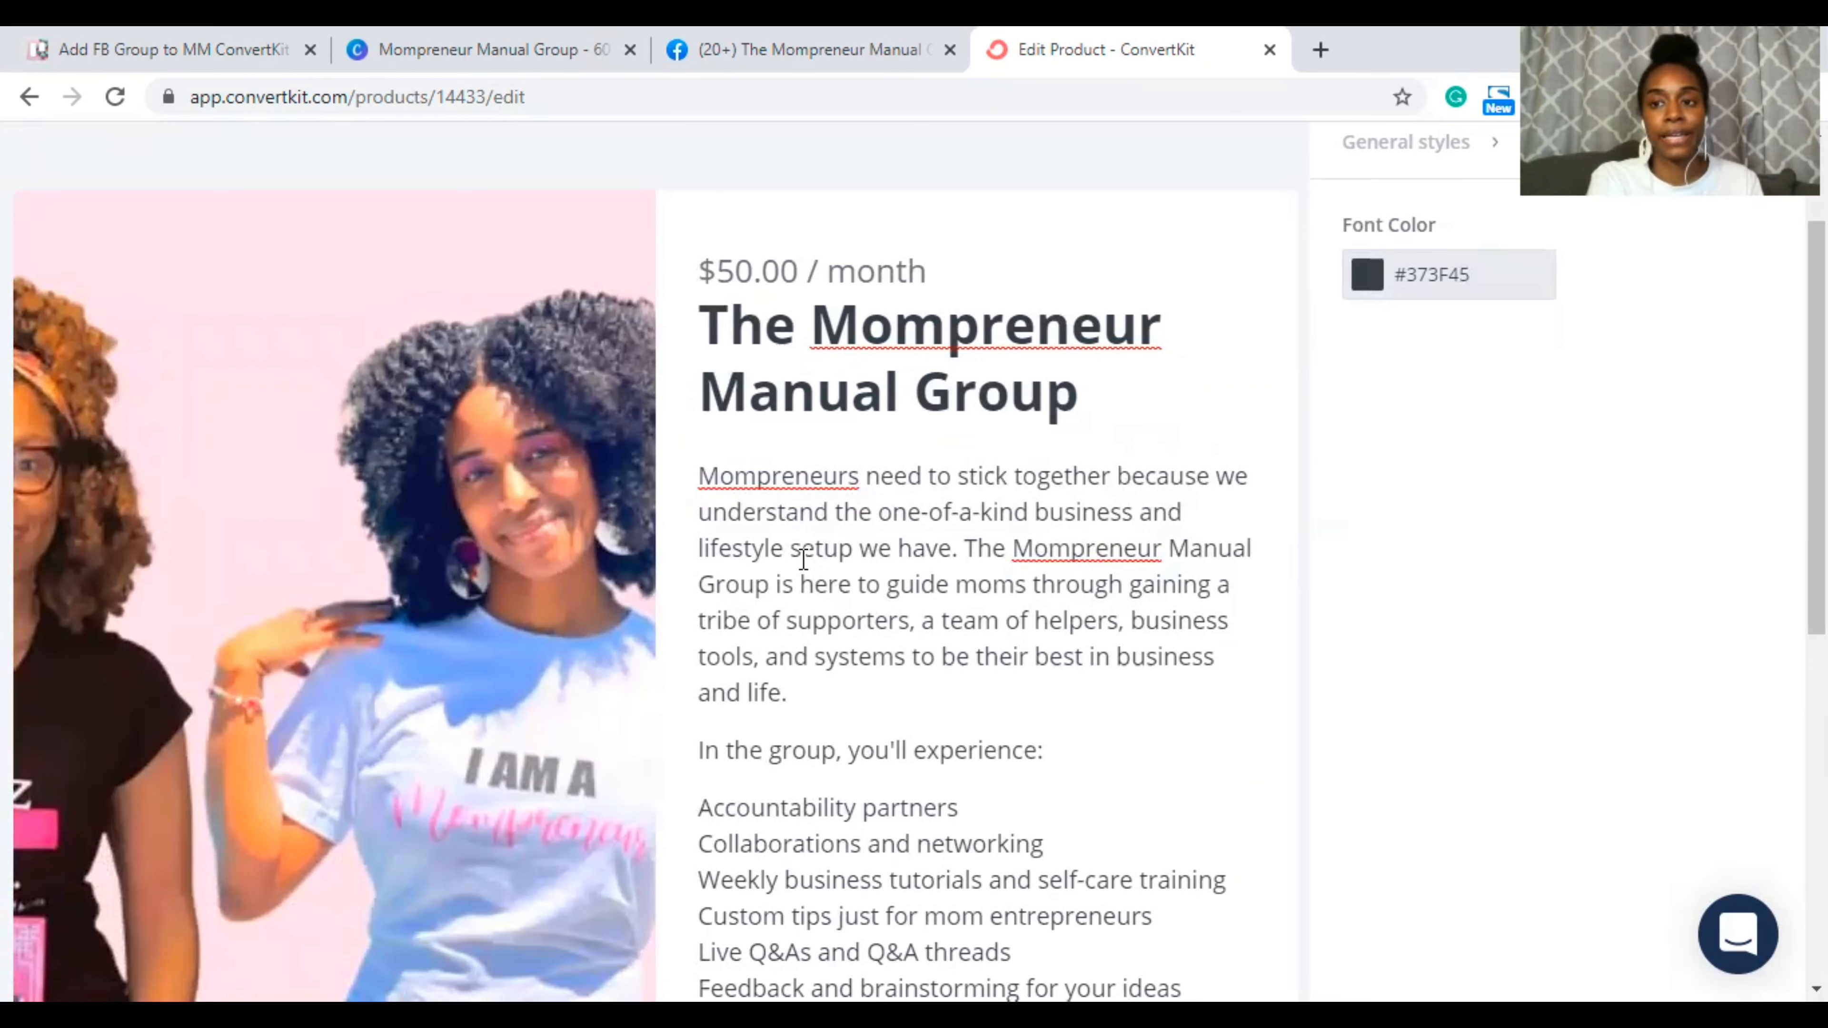
{"action": "scroll", "coordinate": [783, 454], "scroll_direction": "down", "scroll_amount": 2}
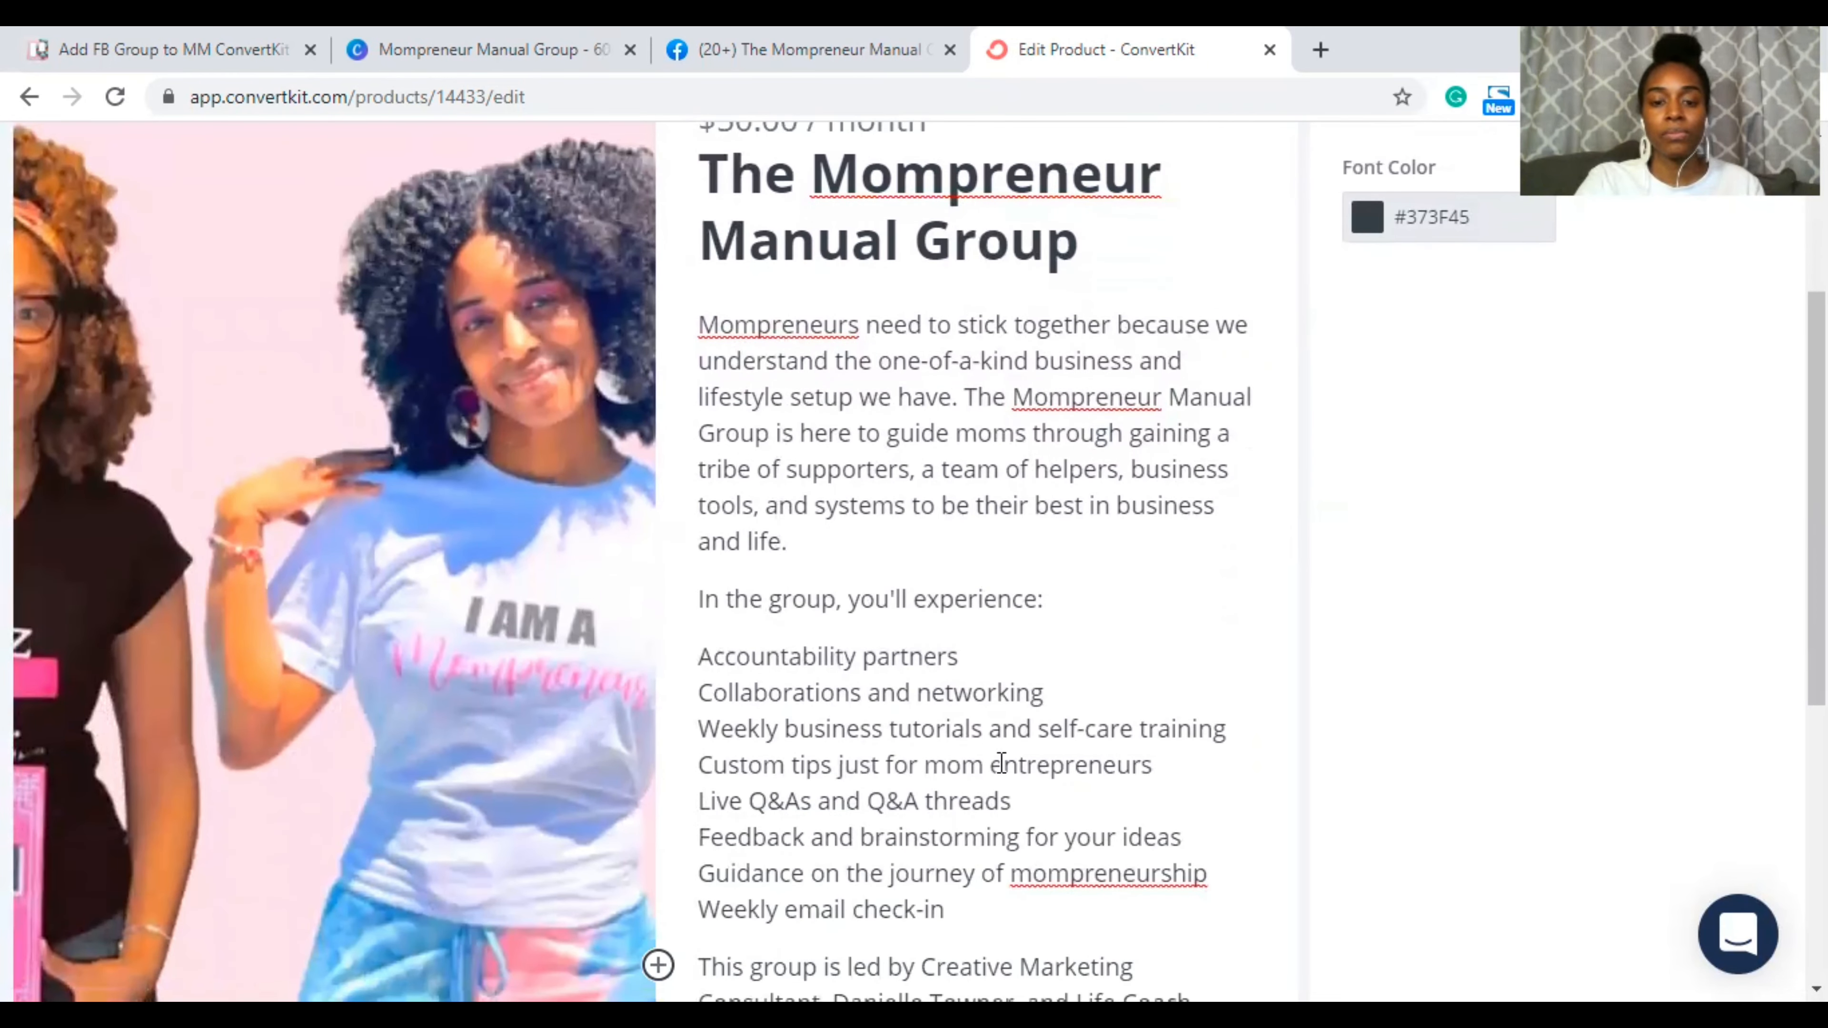
{"action": "scroll", "coordinate": [1001, 761], "scroll_direction": "down", "scroll_amount": 2}
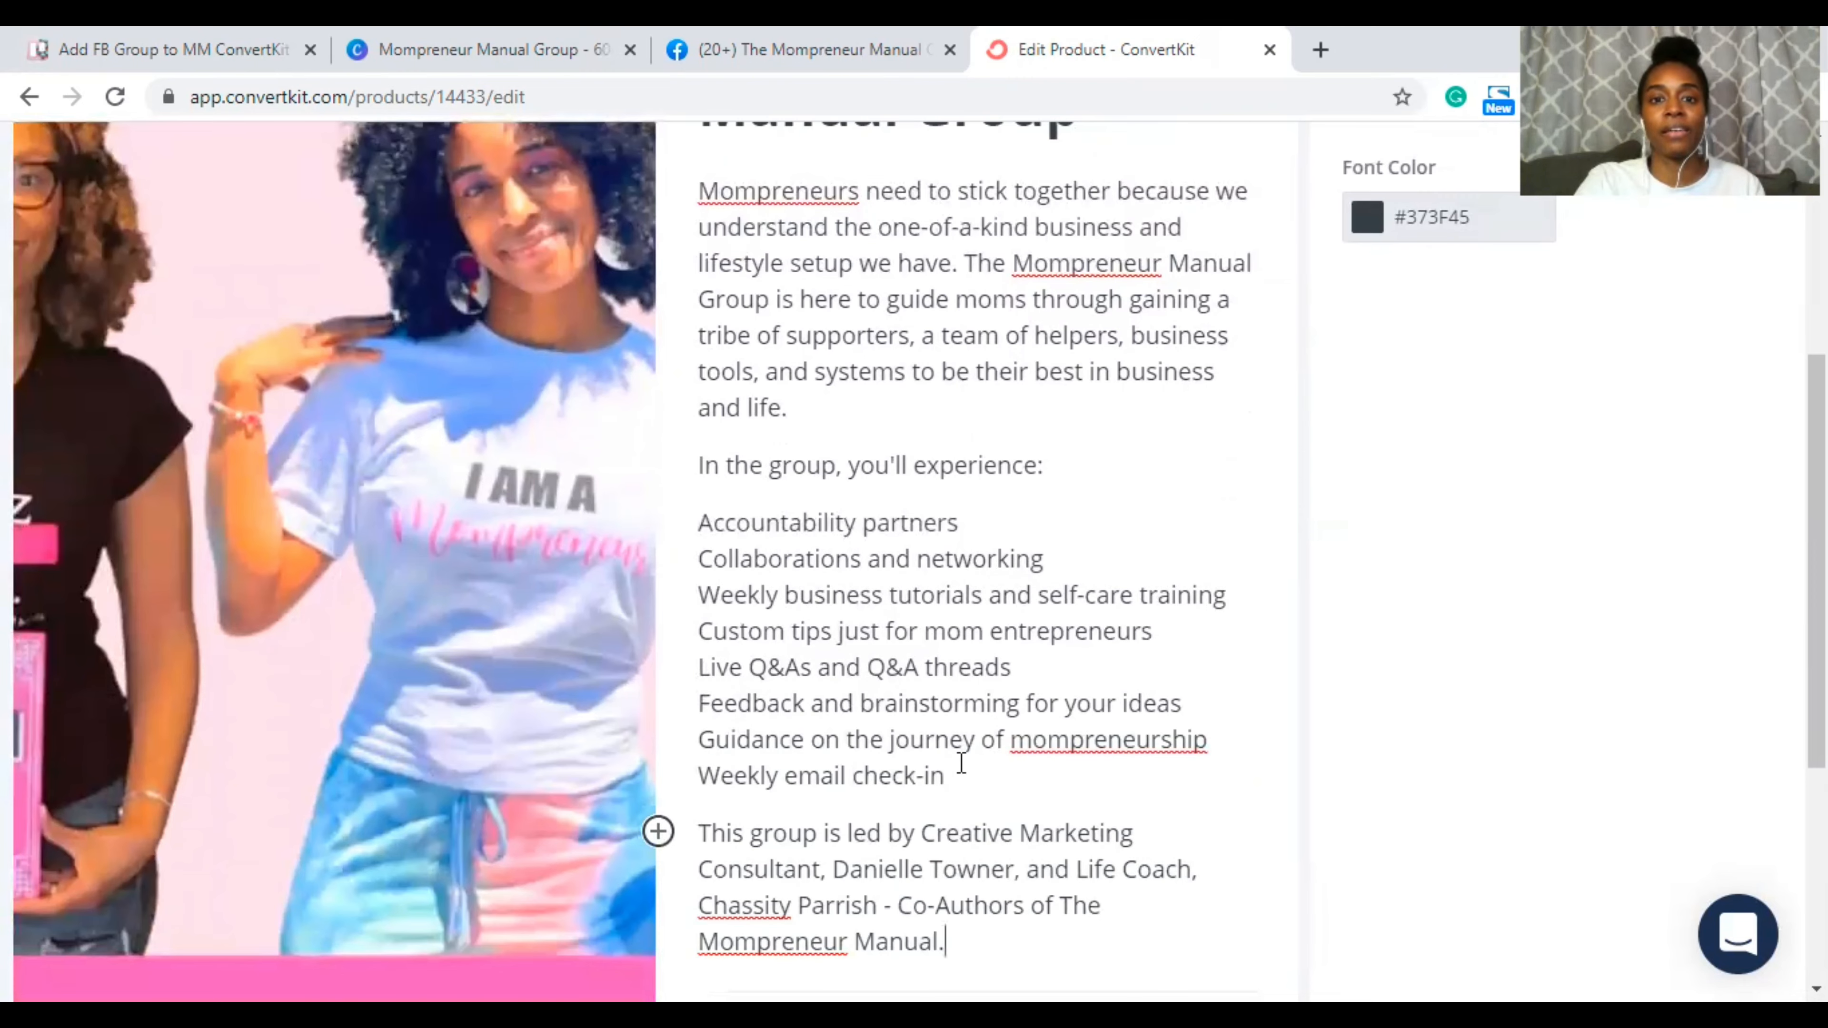
{"action": "scroll", "coordinate": [974, 688], "scroll_direction": "up", "scroll_amount": 2}
{"action": "scroll", "coordinate": [951, 874], "scroll_direction": "down", "scroll_amount": 1}
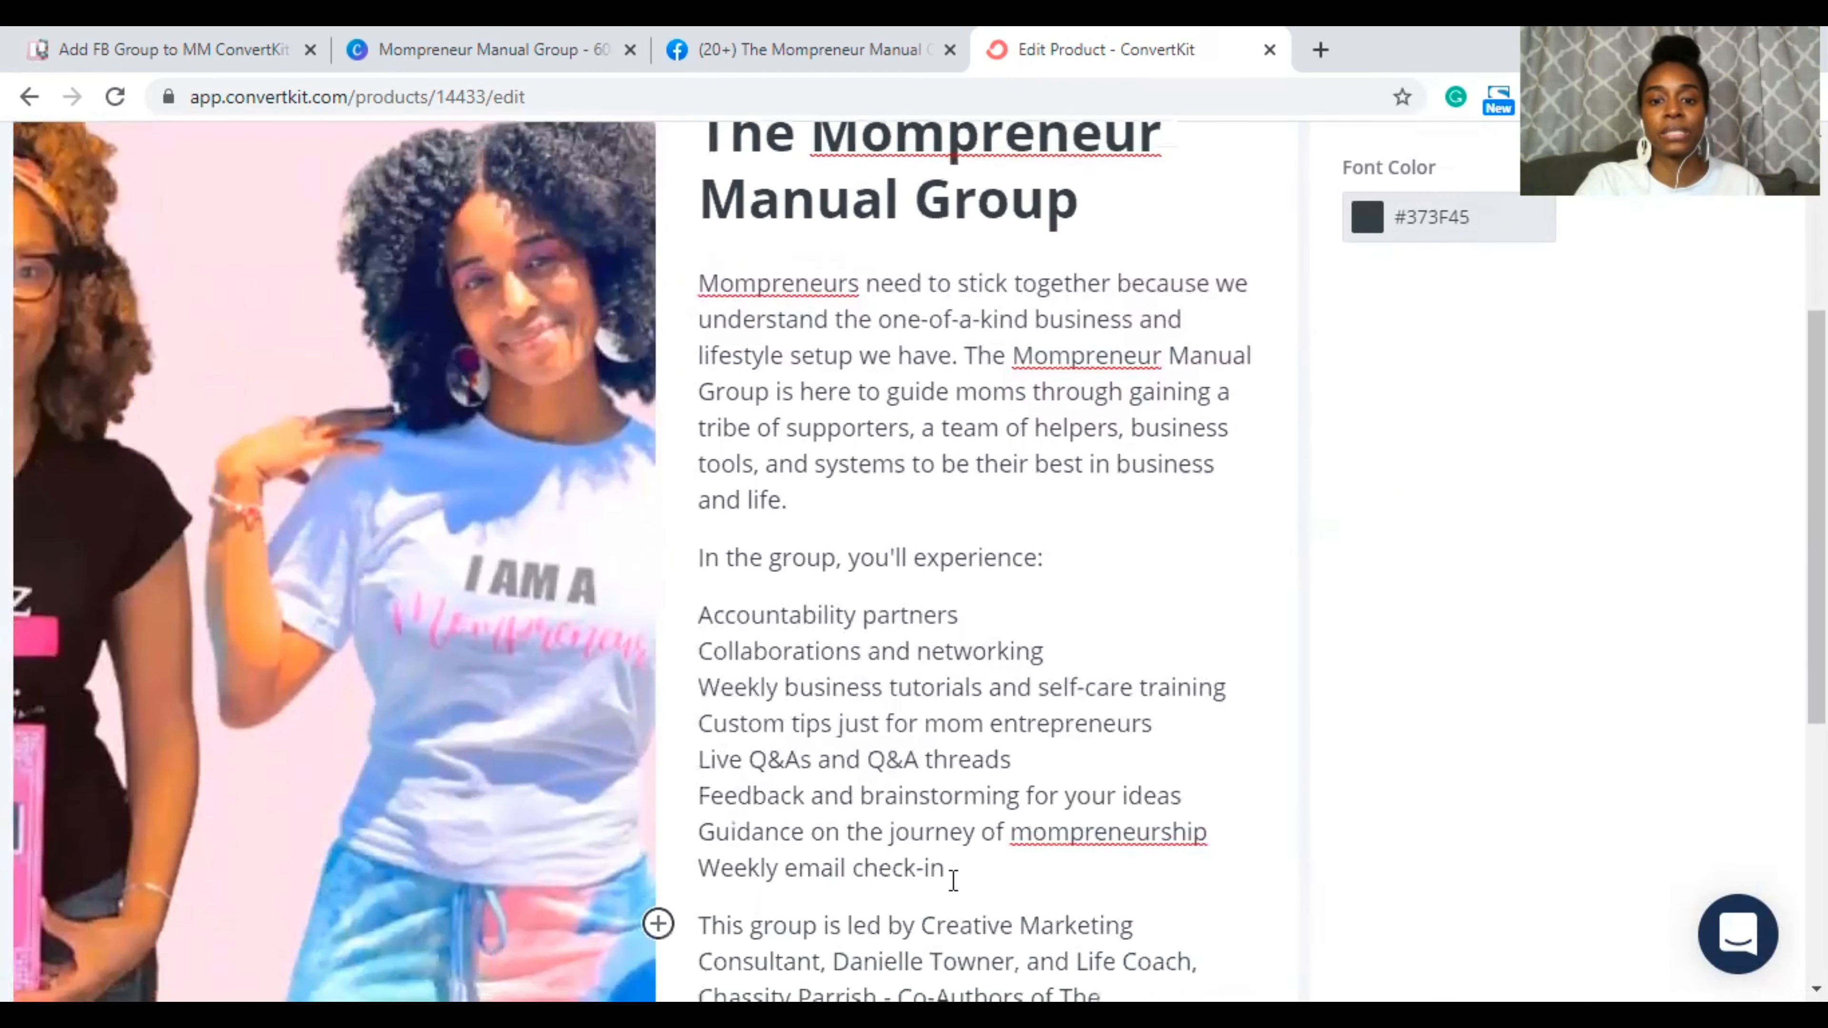
{"action": "left_click_drag", "start_coordinate": [958, 862], "coordinate": [704, 597]}
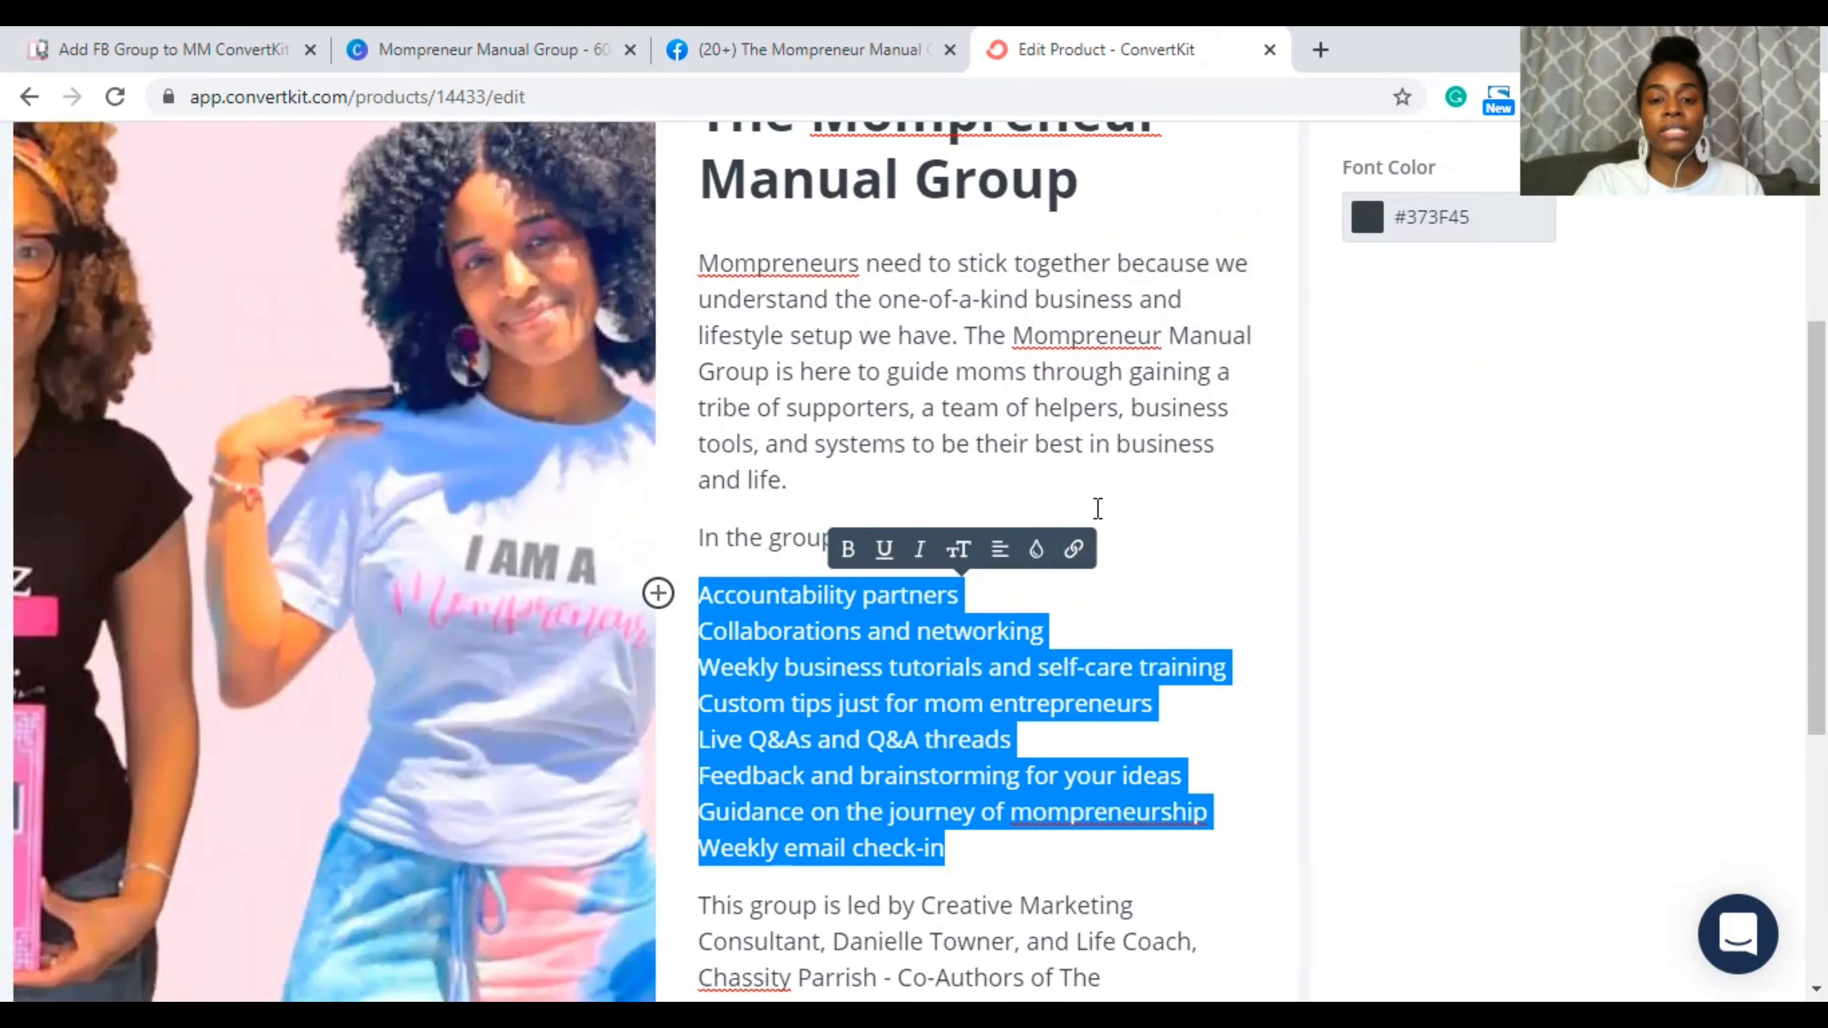
Step: Insert an empty paragraph after the closing sentence ending 'Mompreneur Manual.'
{"action": "scroll", "coordinate": [1064, 471], "scroll_direction": "down", "scroll_amount": 1}
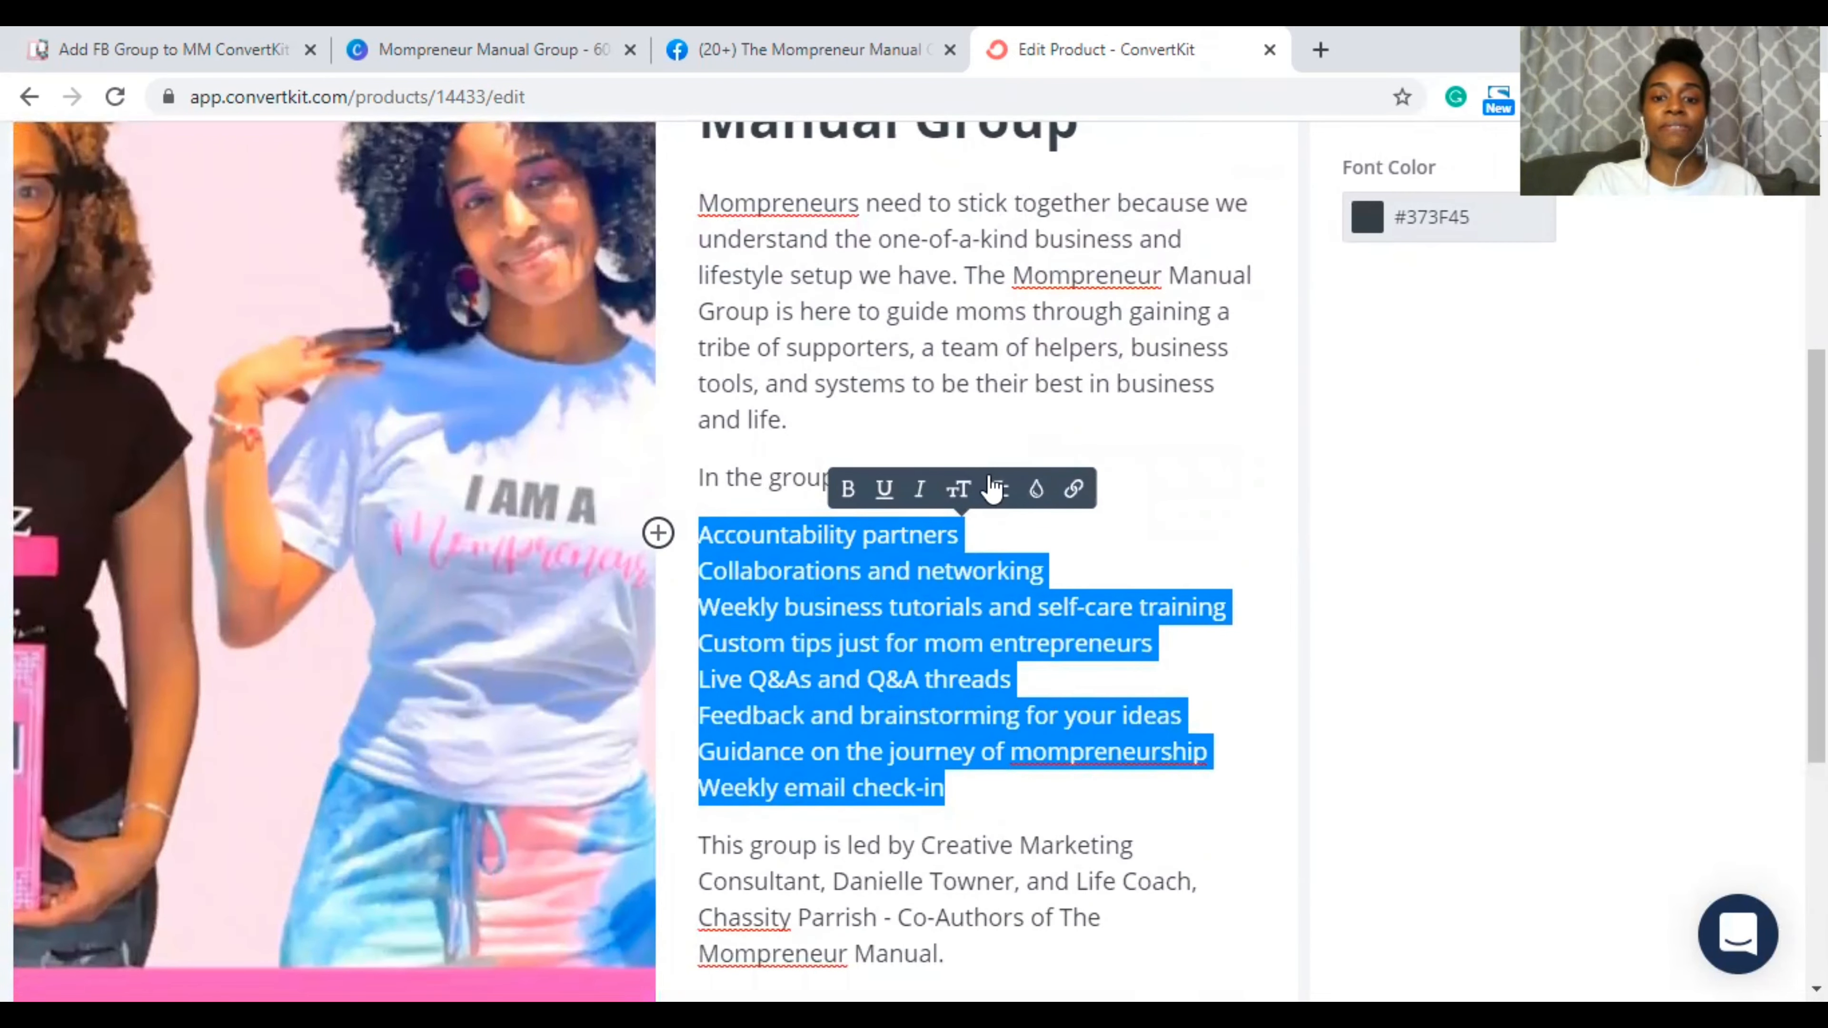
{"action": "scroll", "coordinate": [993, 489], "scroll_direction": "down", "scroll_amount": 3}
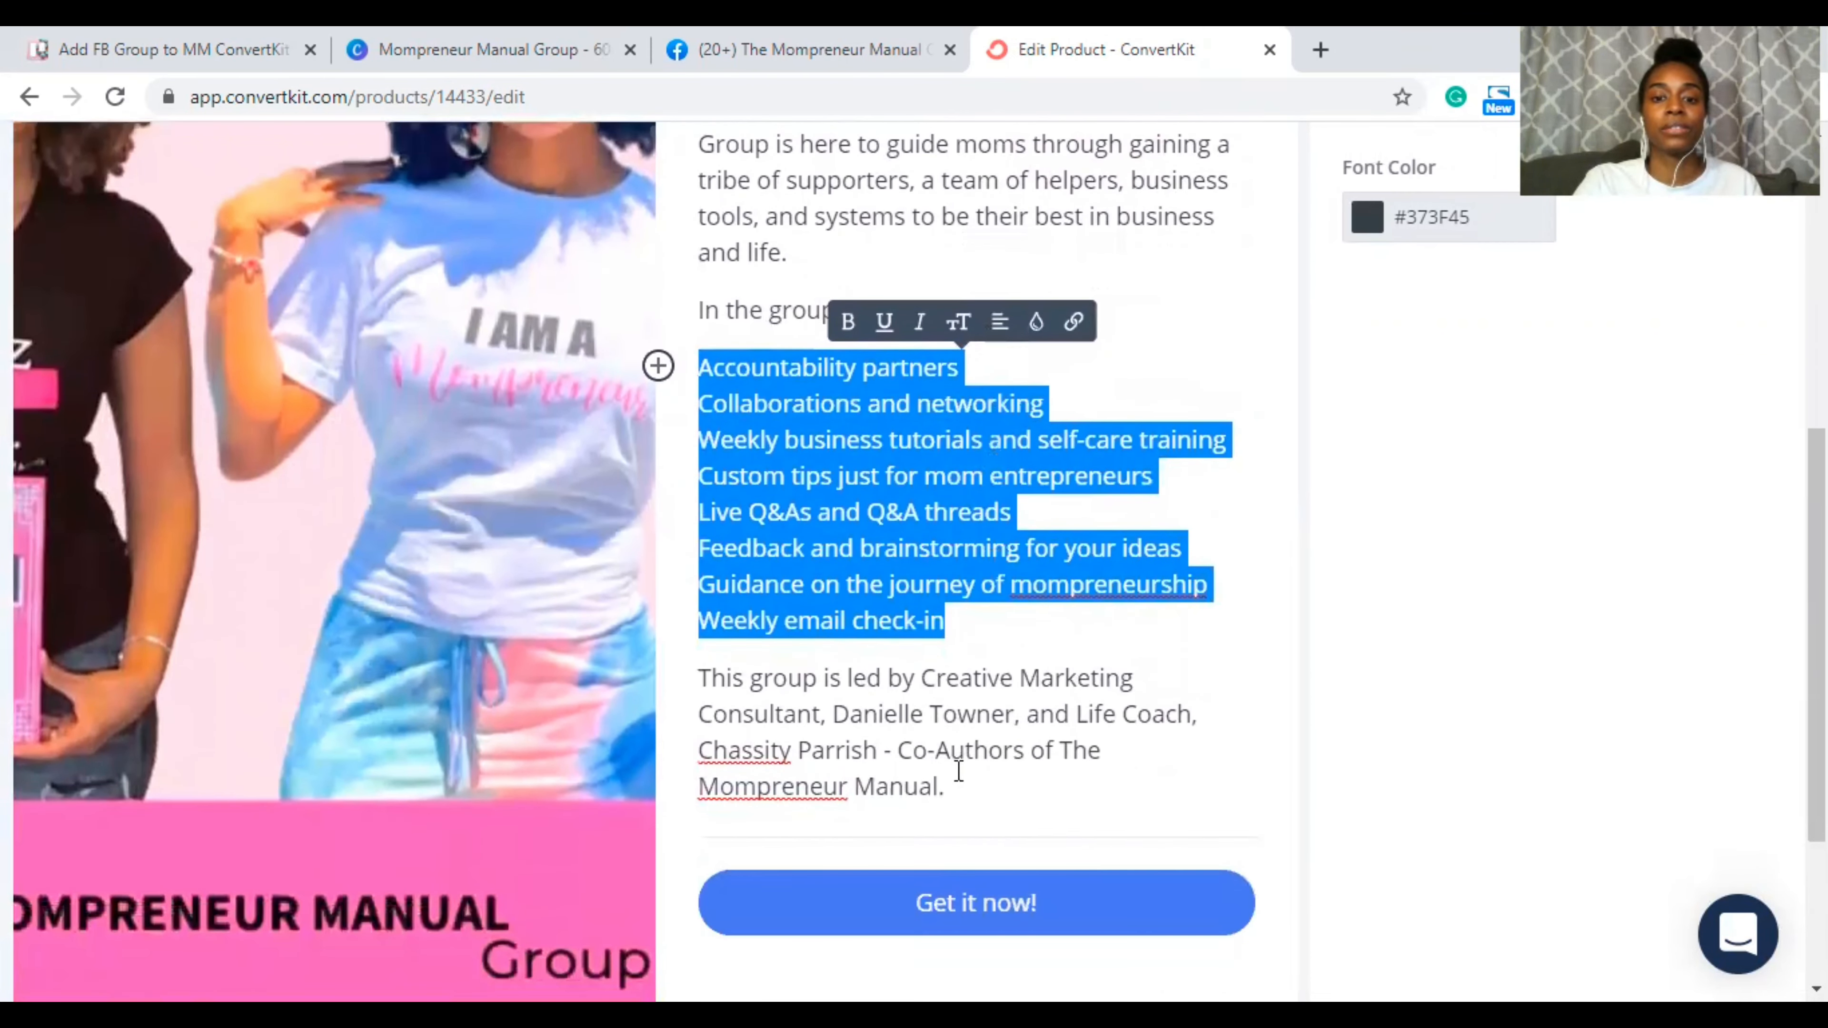
{"action": "left_click", "coordinate": [960, 781]}
{"action": "key", "text": "Return"}
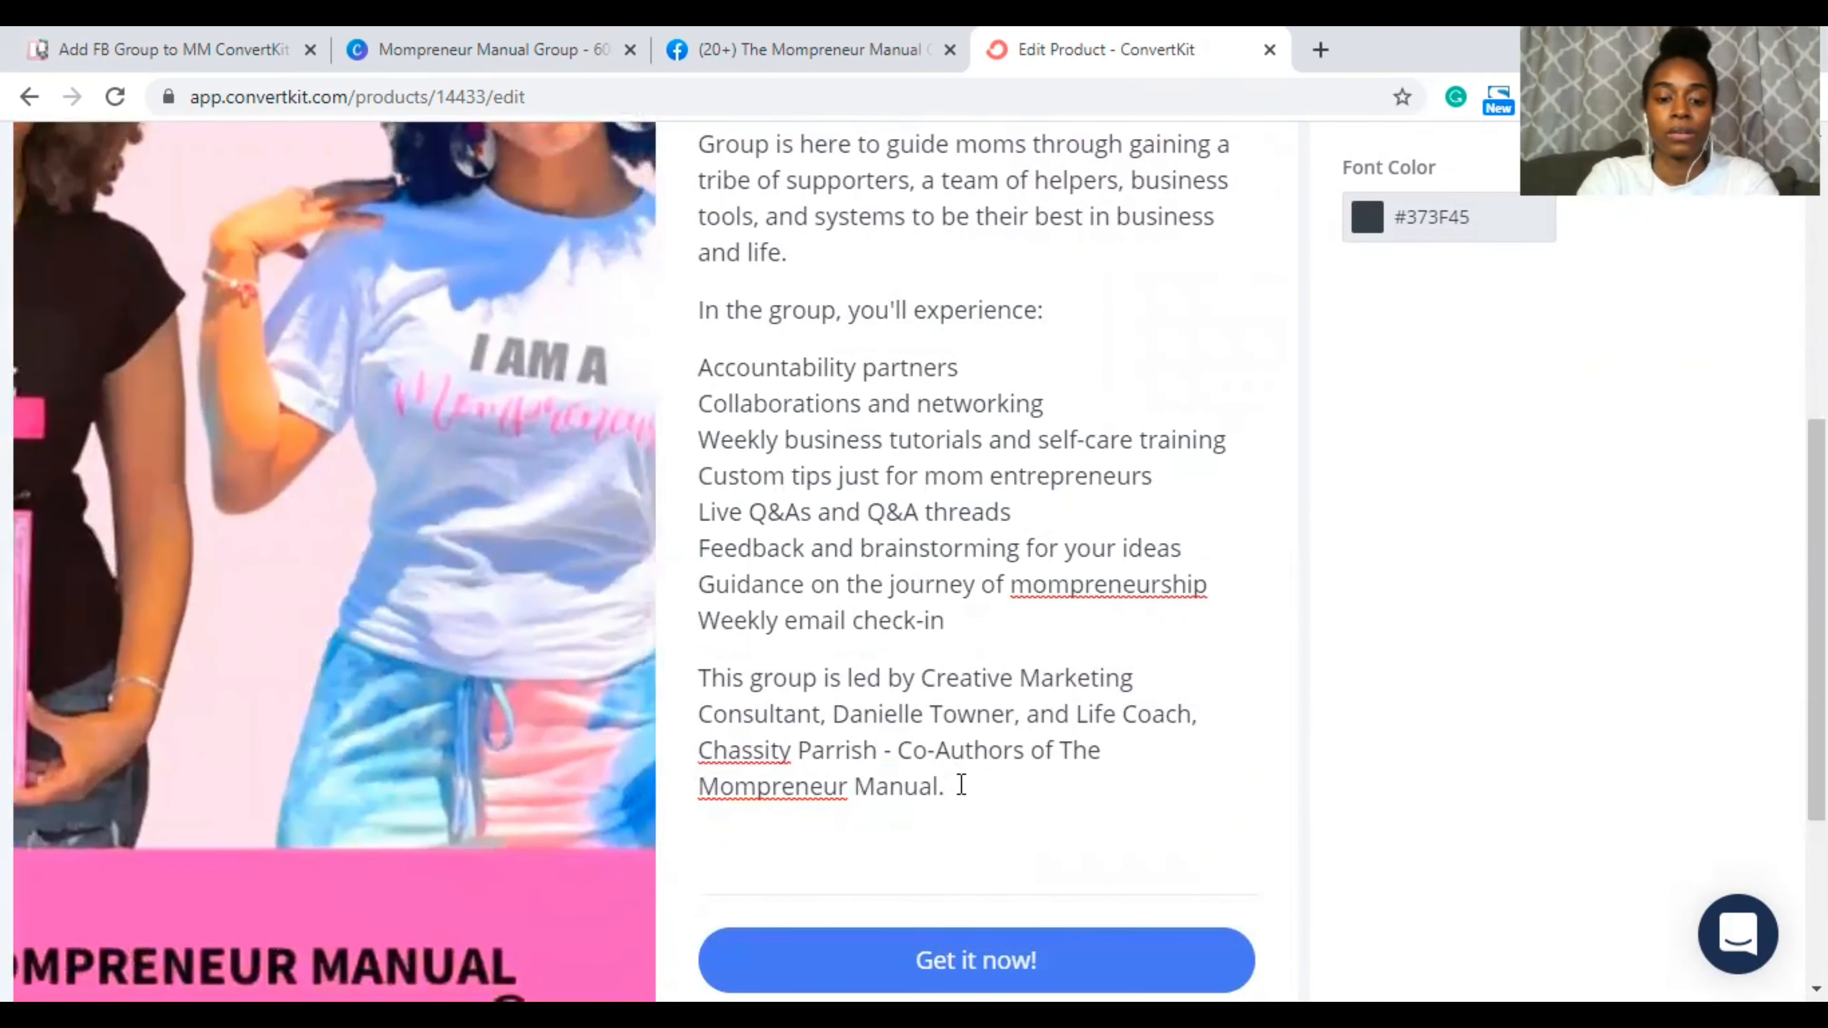
Step: Write the closing line 'We're excited to welcome you to the The Mompreneur Manual Group. Register below to get started!'
{"action": "type", "text": "Register"}
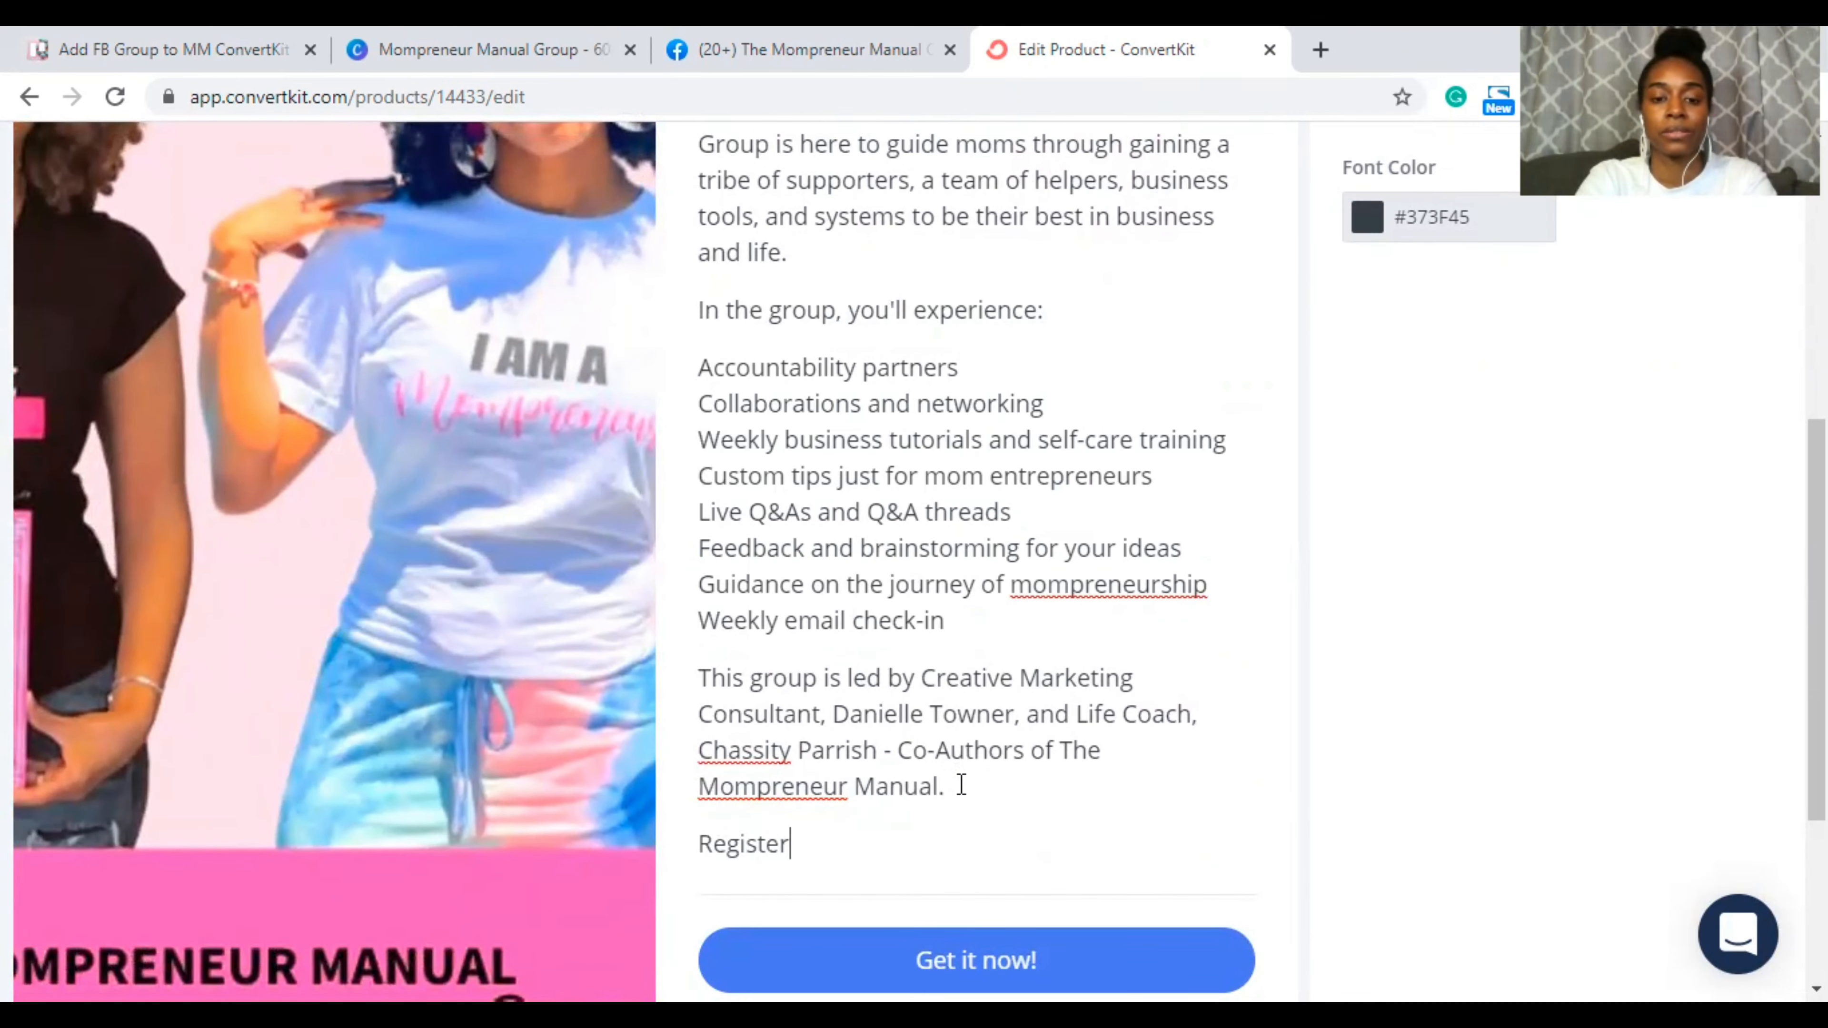
{"action": "key", "text": "BackSpace"}
{"action": "key", "text": "BackSpace"}
{"action": "key", "text": "BackSpace"}
{"action": "key", "text": "BackSpace"}
{"action": "key", "text": "BackSpace"}
{"action": "key", "text": "BackSpace"}
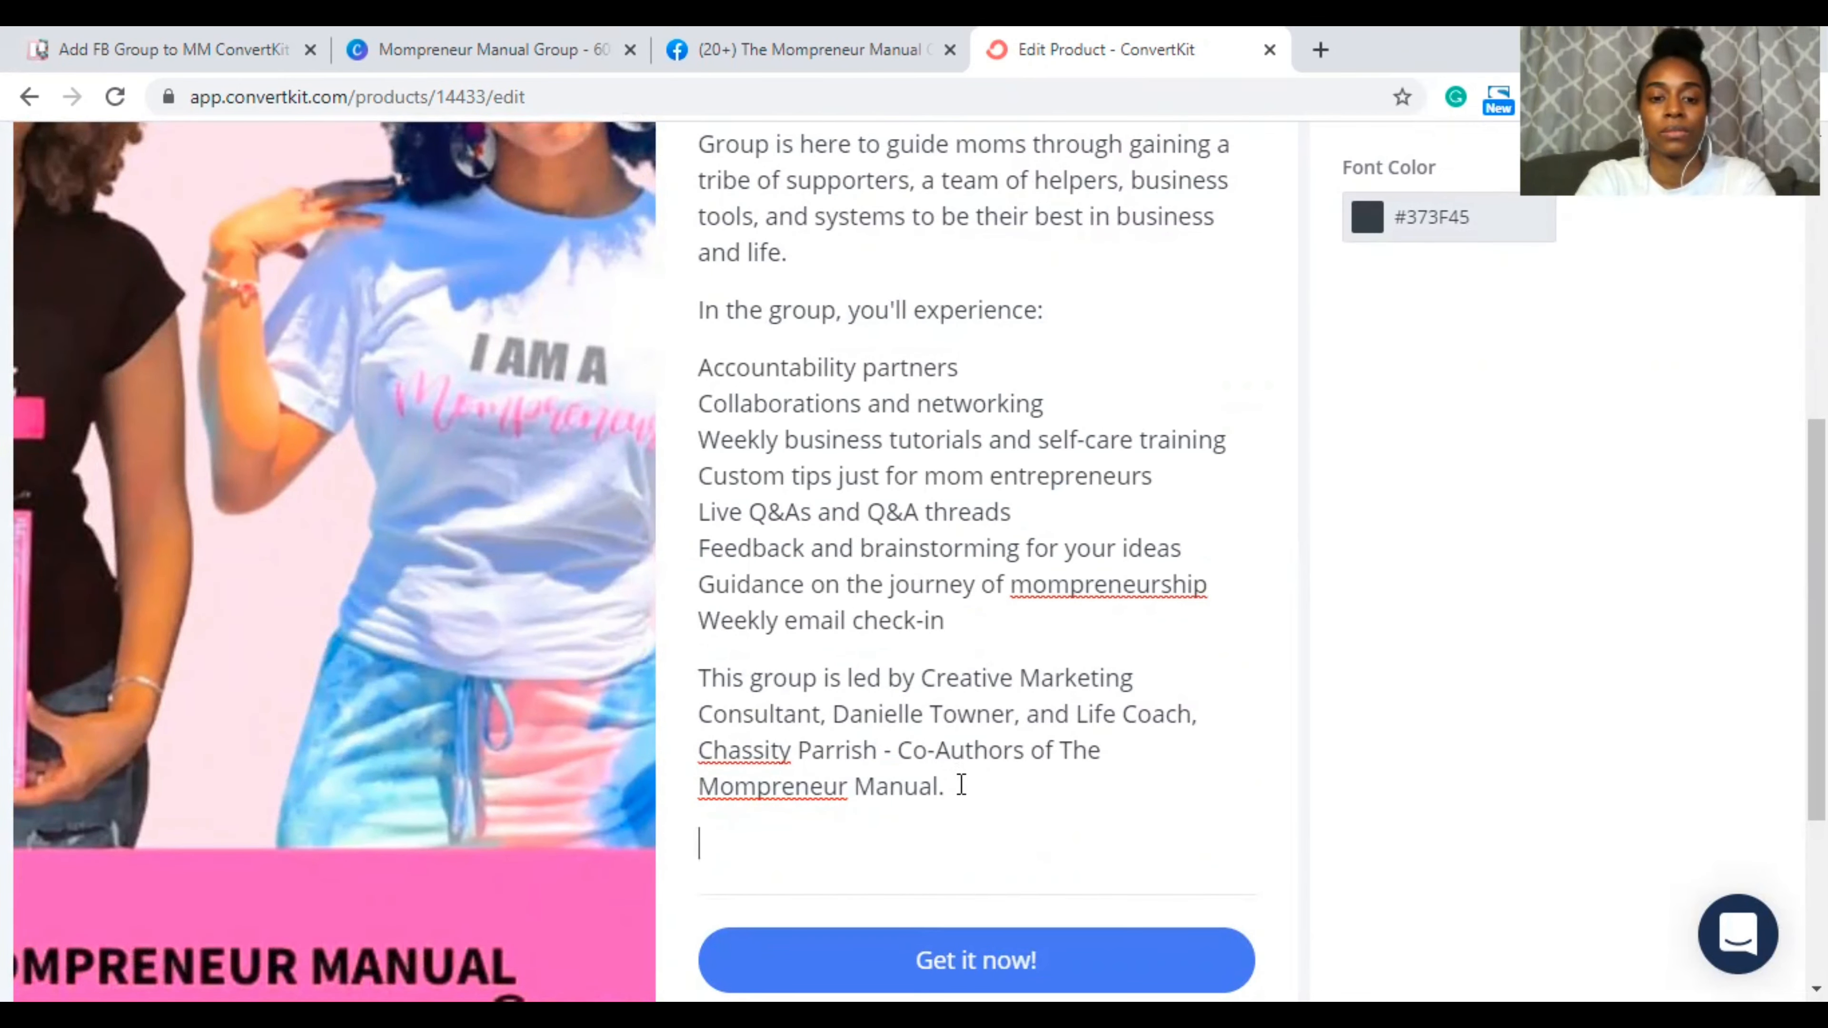
{"action": "type", "text": "We're ex"}
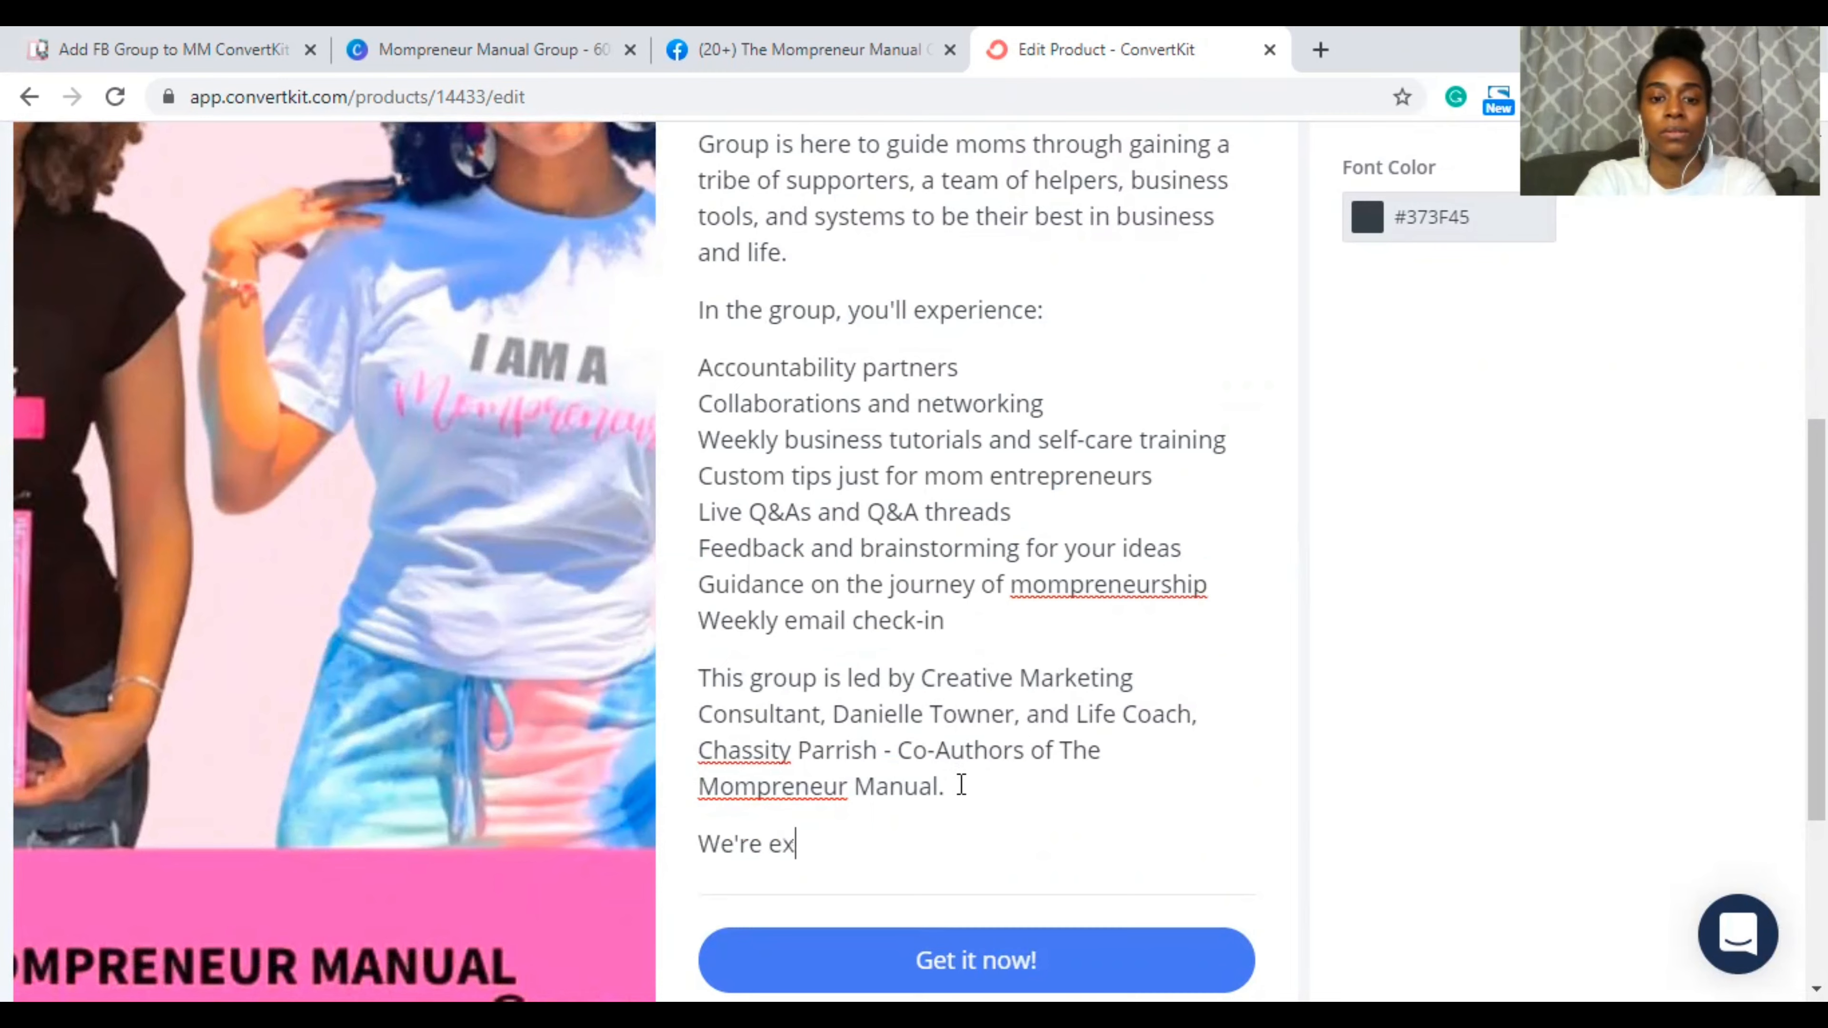
{"action": "type", "text": "cited to see you"}
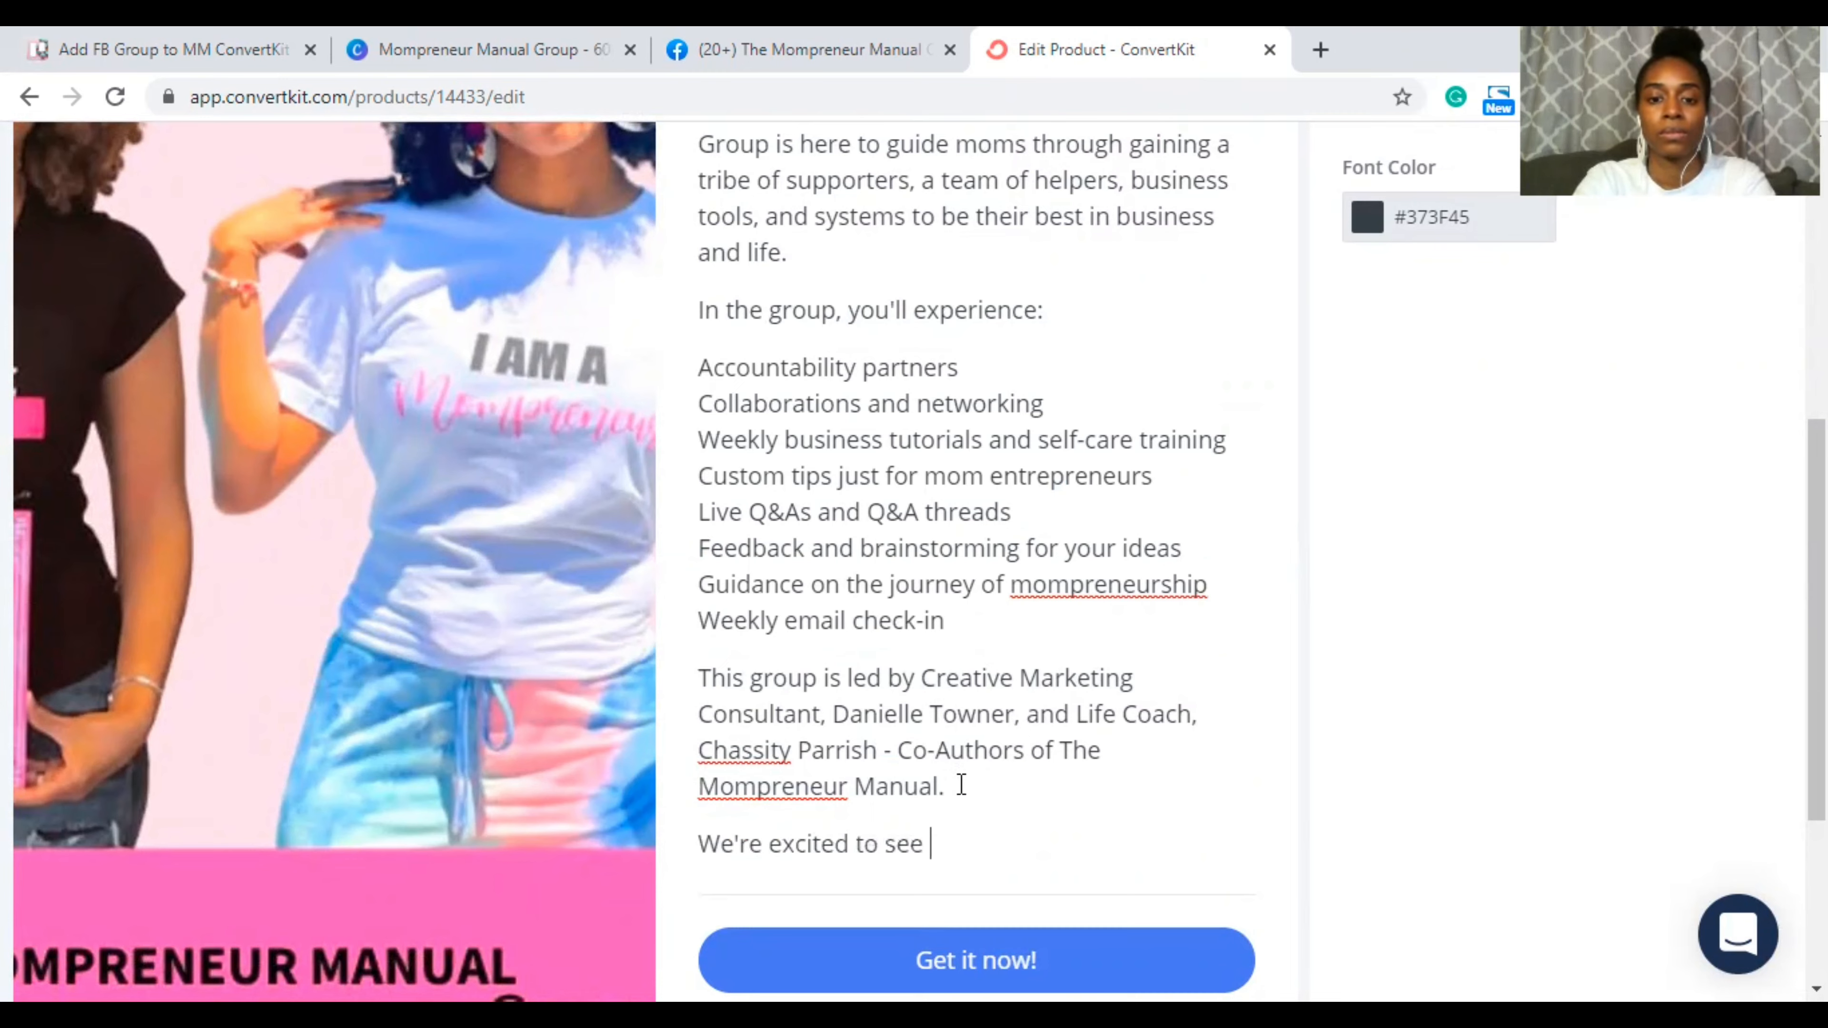
{"action": "key", "text": "BackSpace"}
{"action": "key", "text": "BackSpace"}
{"action": "key", "text": "BackSpace"}
{"action": "key", "text": "BackSpace"}
{"action": "key", "text": "BackSpace"}
{"action": "key", "text": "BackSpace"}
{"action": "key", "text": "BackSpace"}
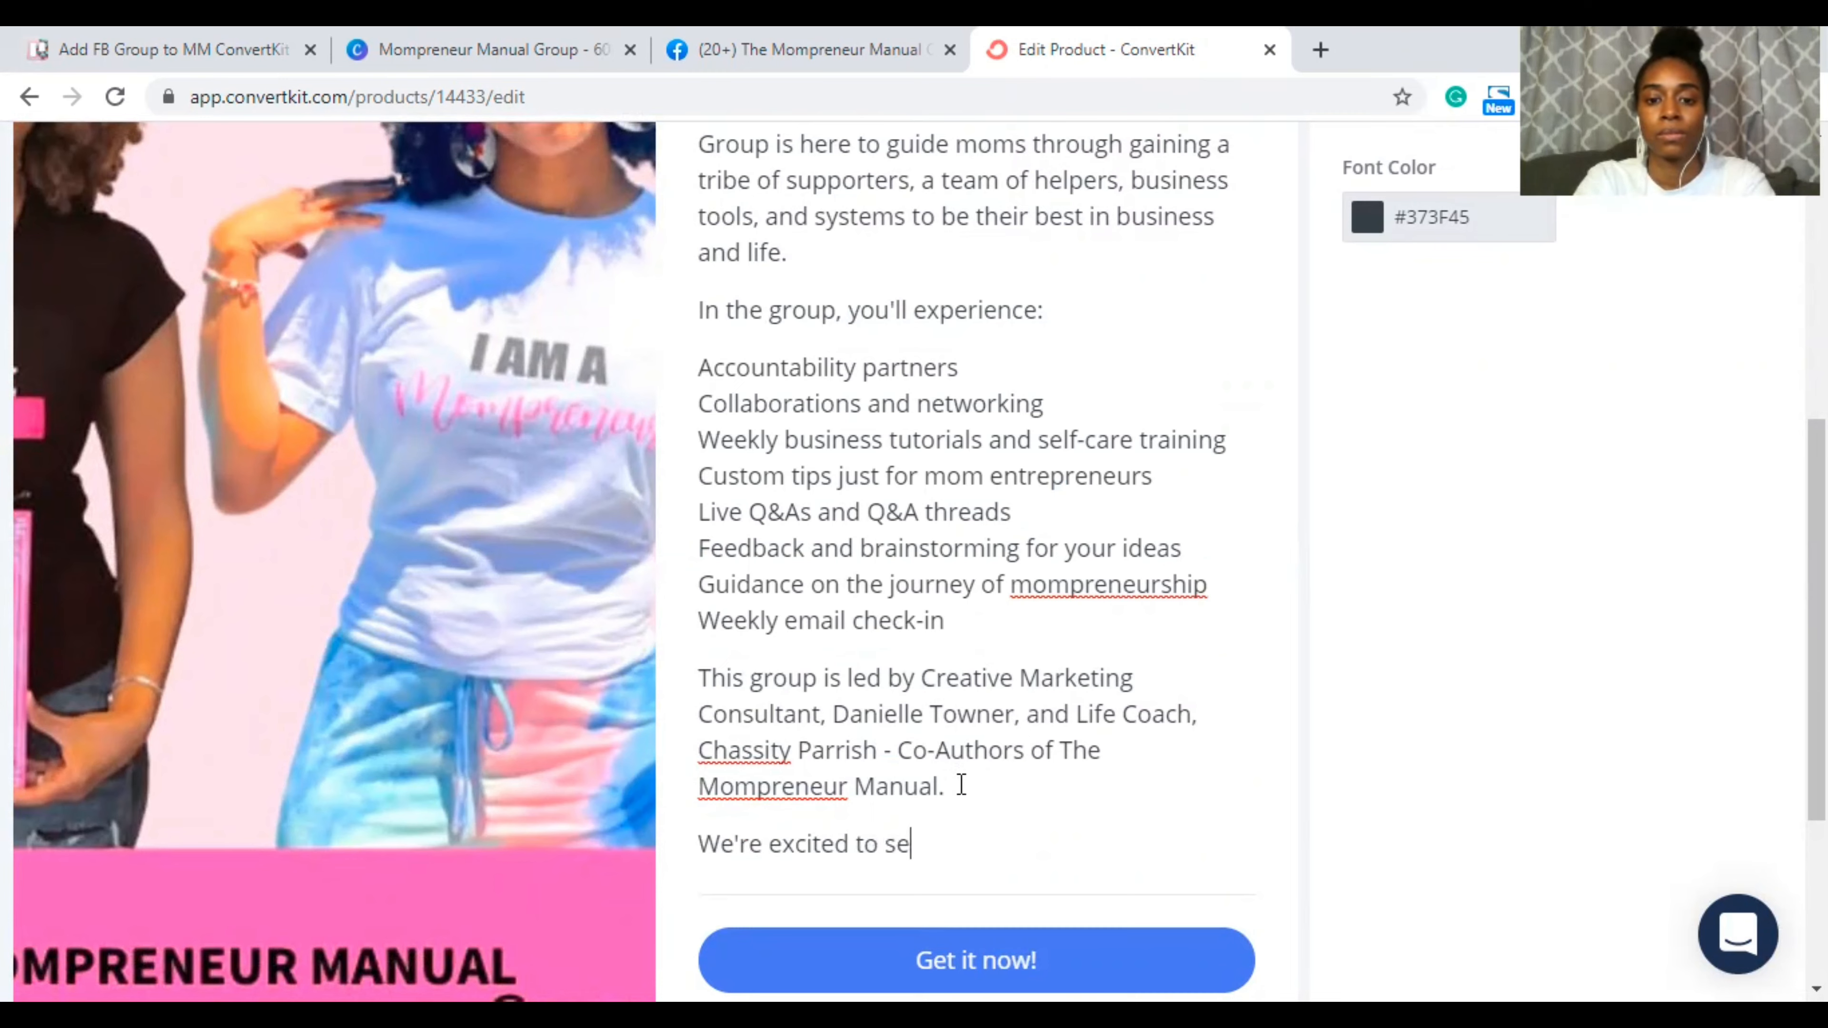
{"action": "type", "text": "welcom"}
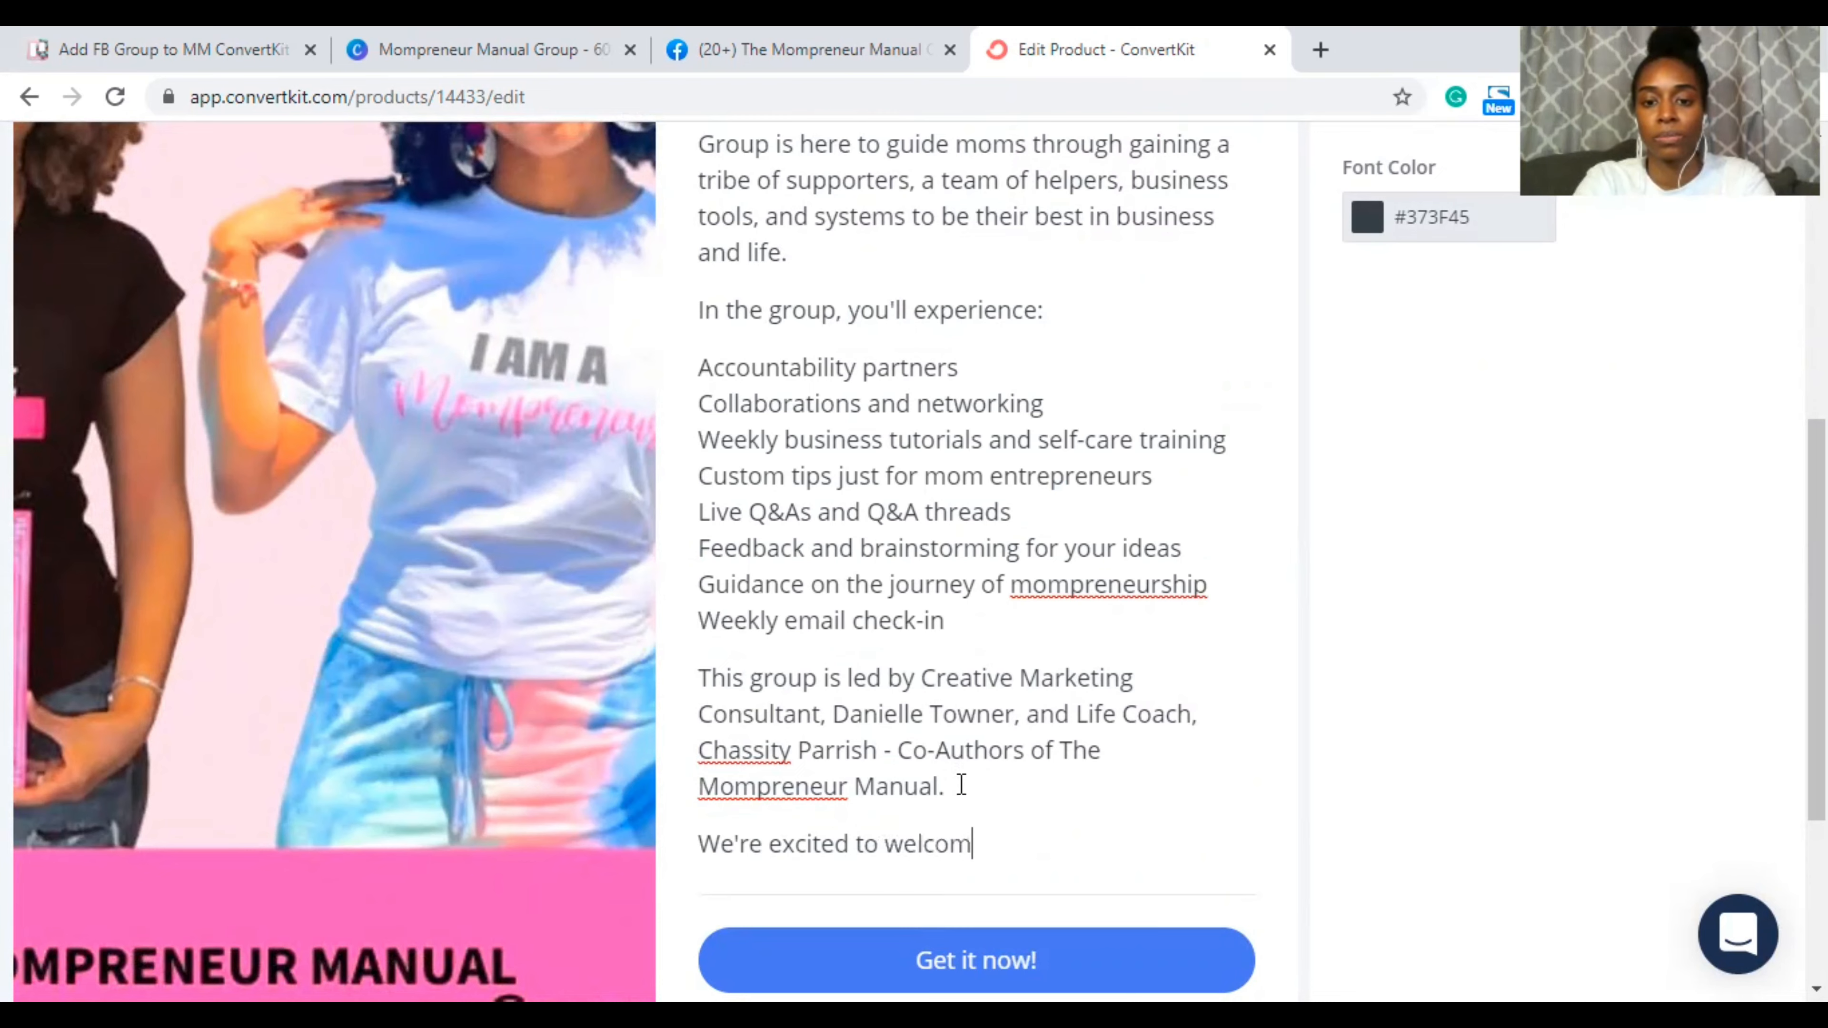
{"action": "type", "text": "e you to the group"}
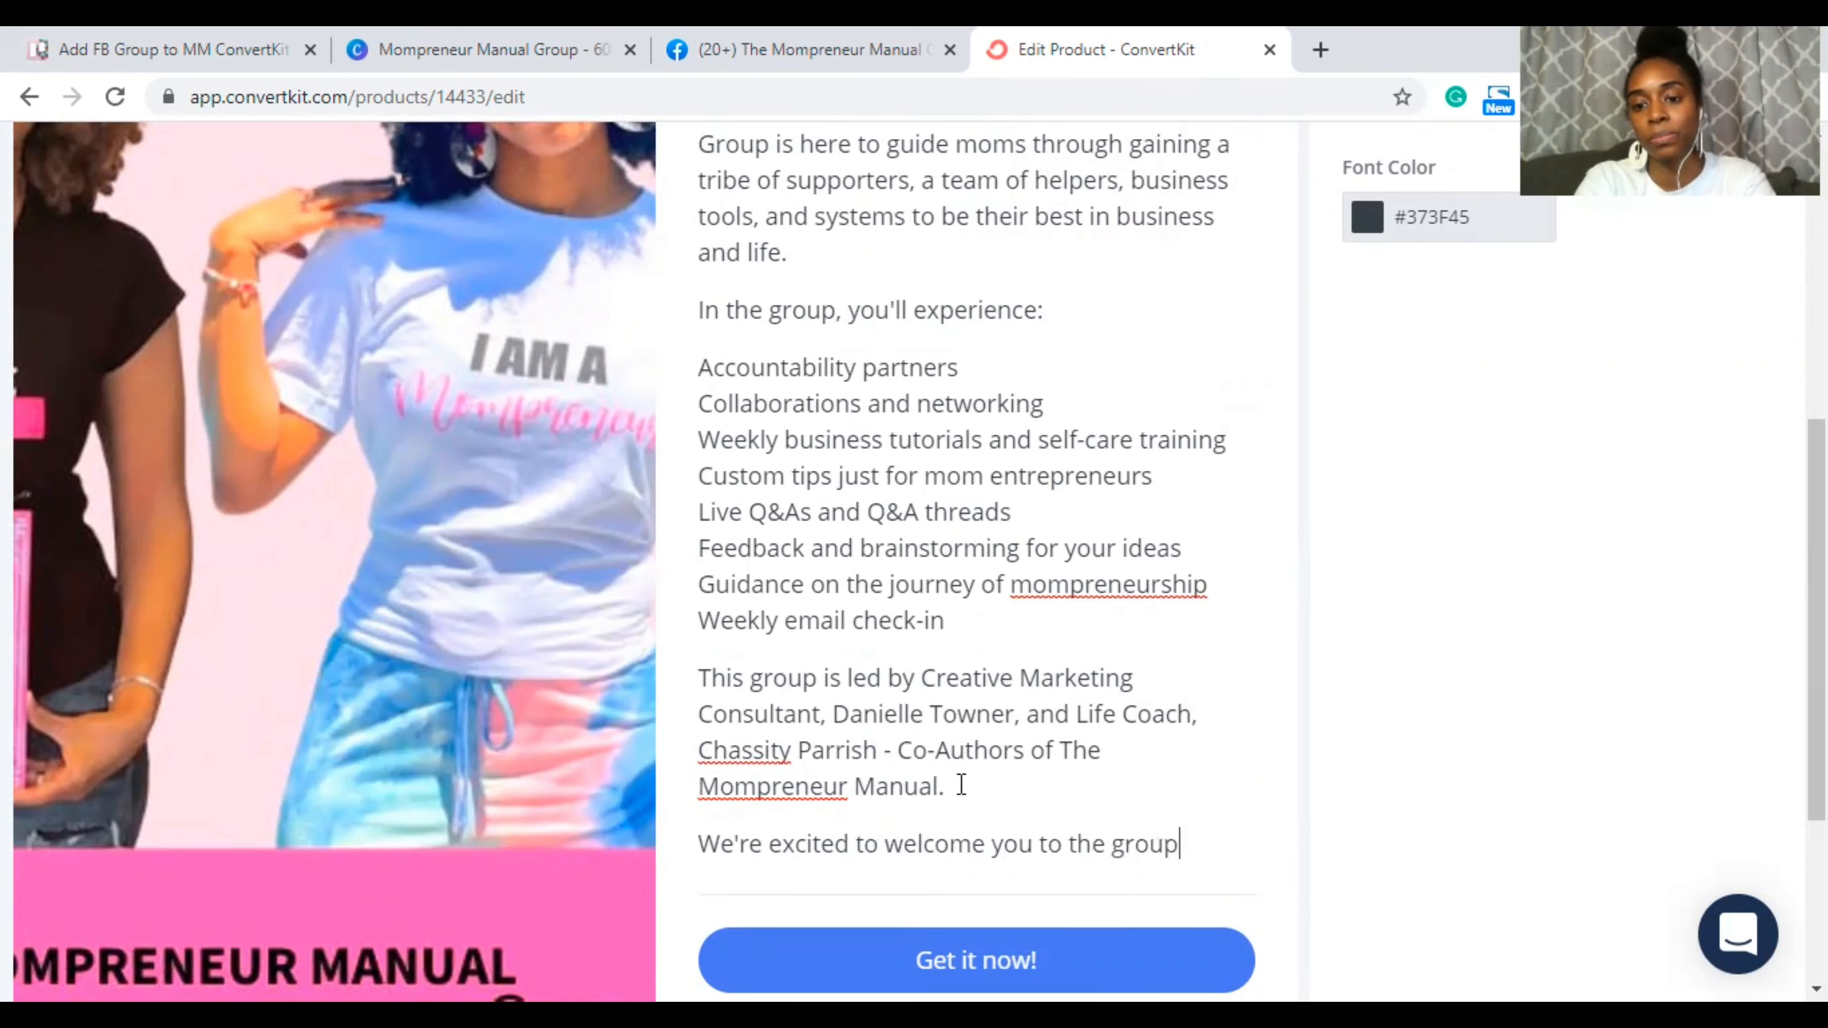
{"action": "key", "text": "BackSpace"}
{"action": "key", "text": "BackSpace"}
{"action": "key", "text": "BackSpace"}
{"action": "key", "text": "BackSpace"}
{"action": "key", "text": "BackSpace"}
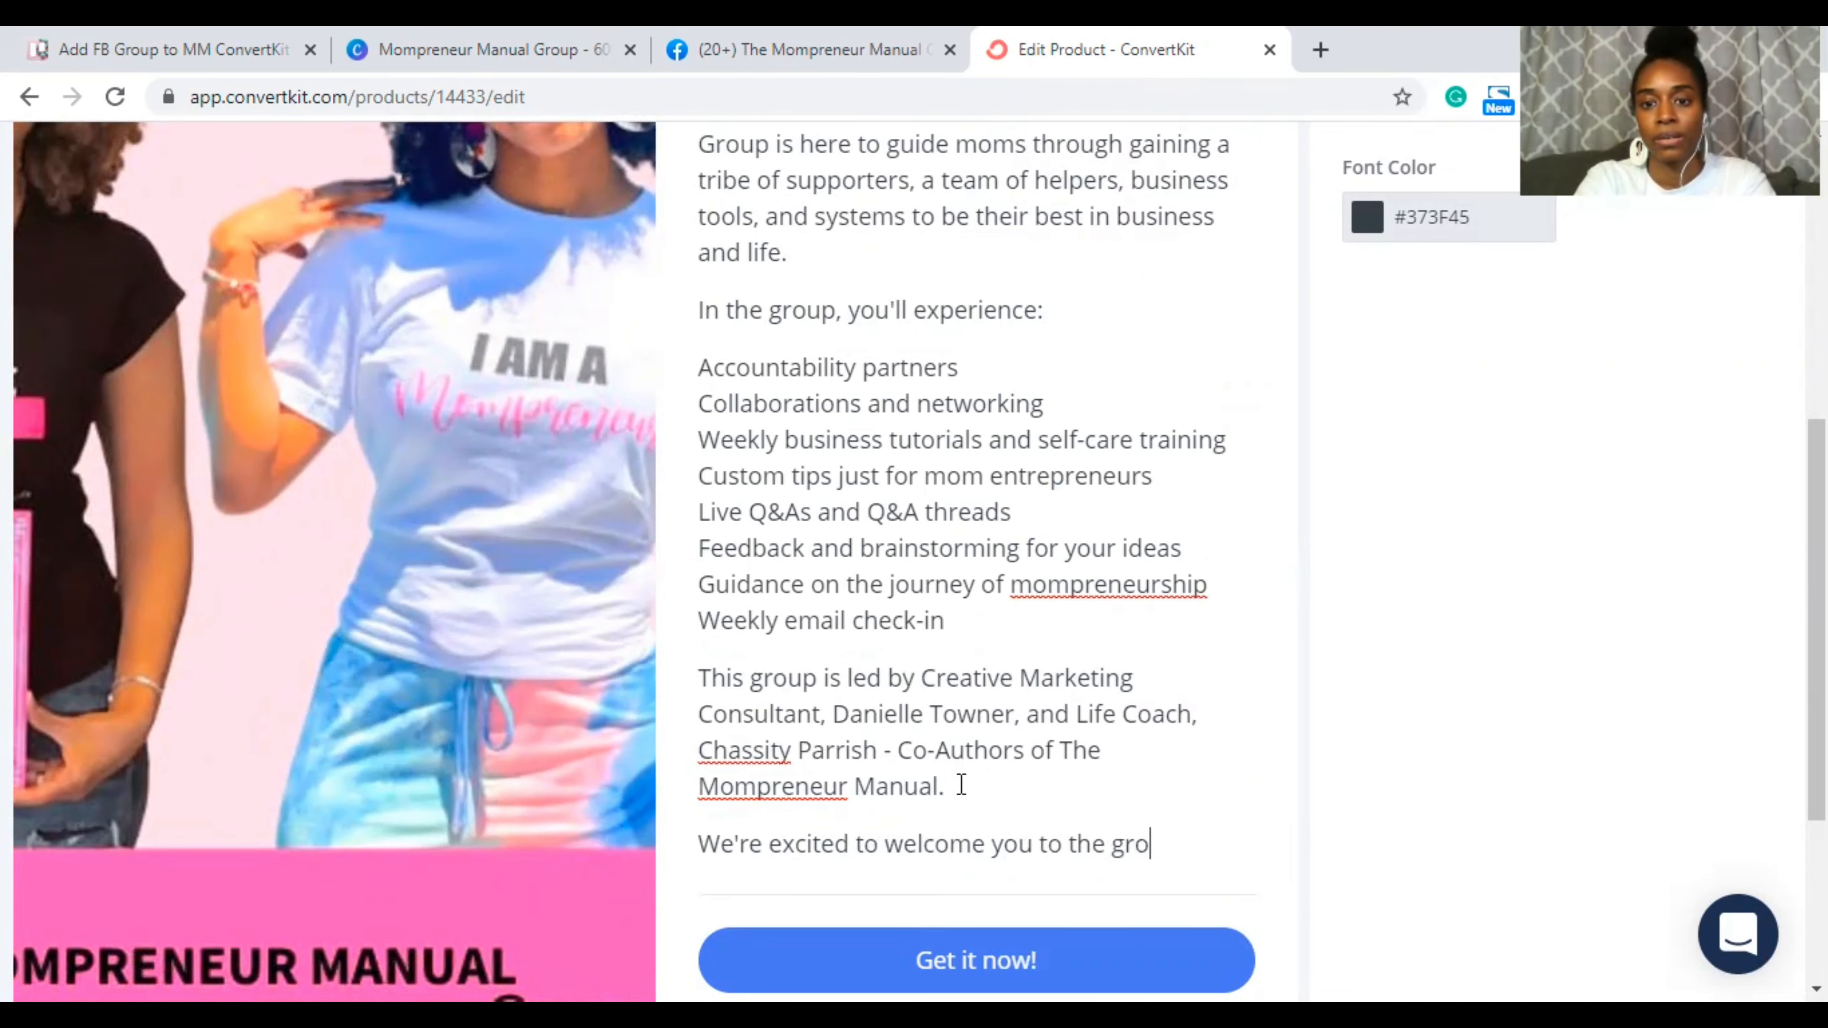
{"action": "type", "text": "The Mompr"}
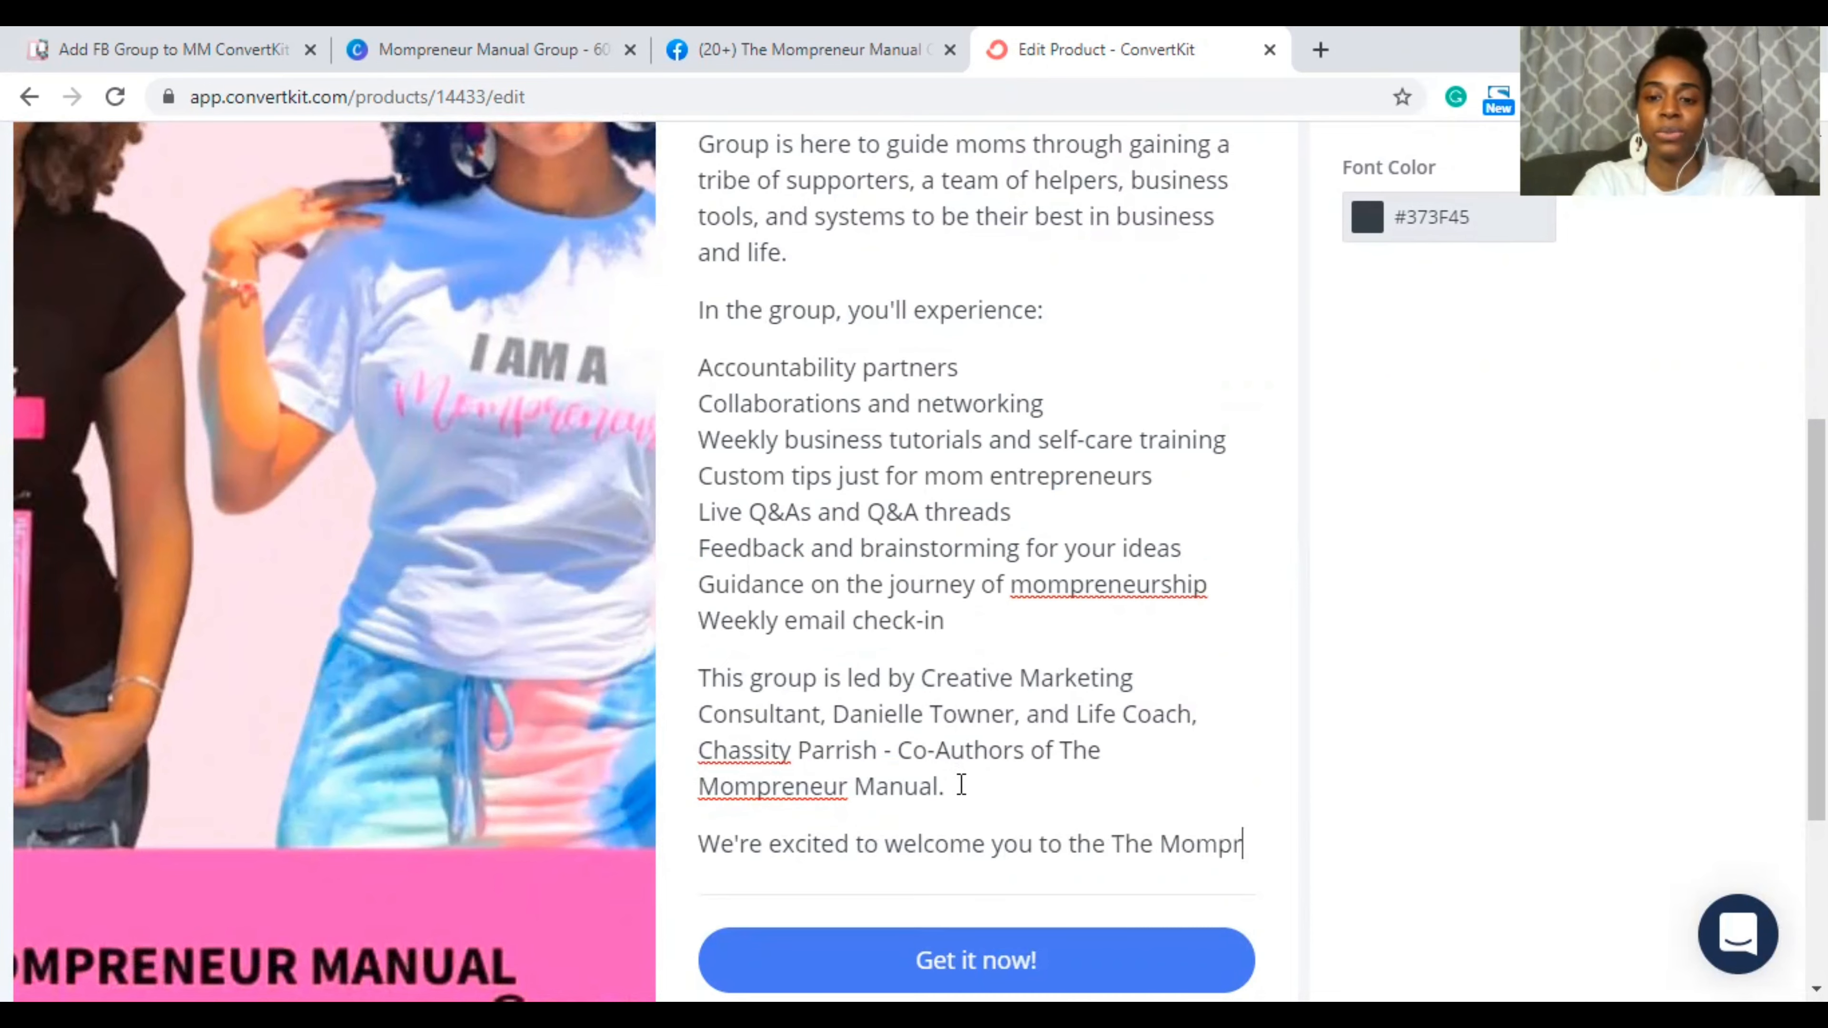
{"action": "type", "text": "eneur Manual G"}
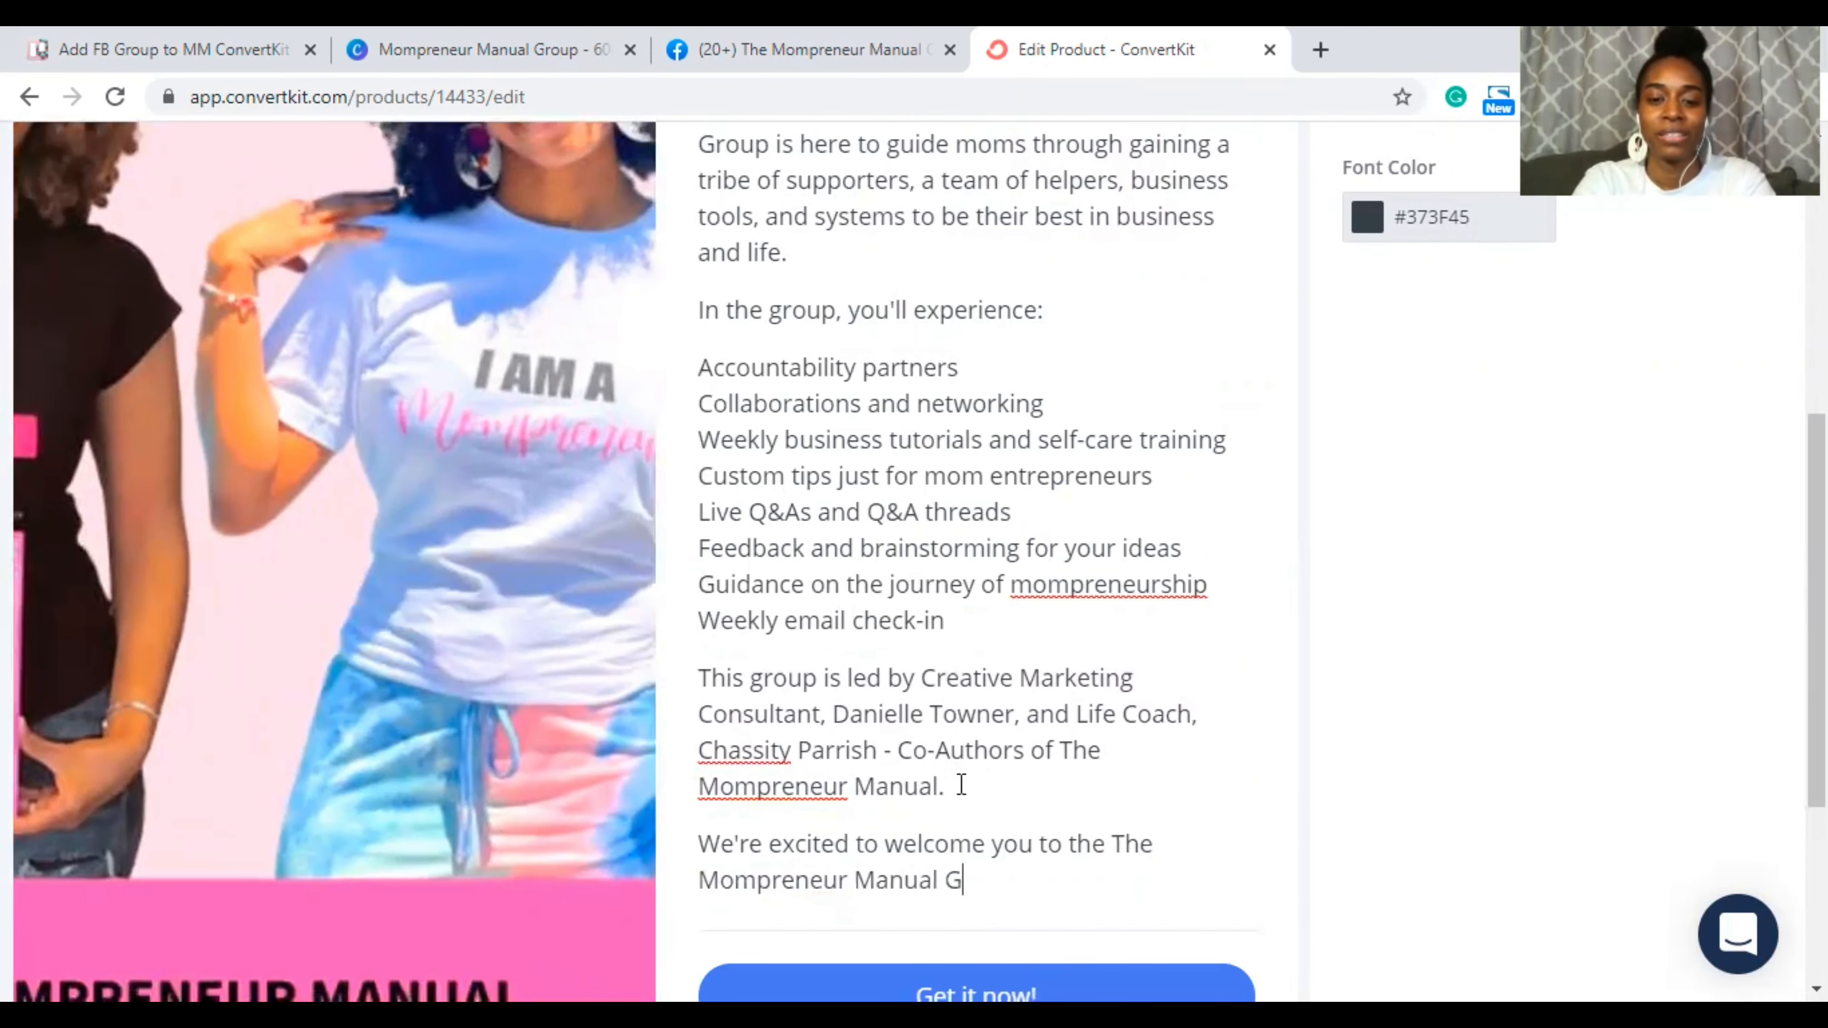
{"action": "type", "text": "roup"}
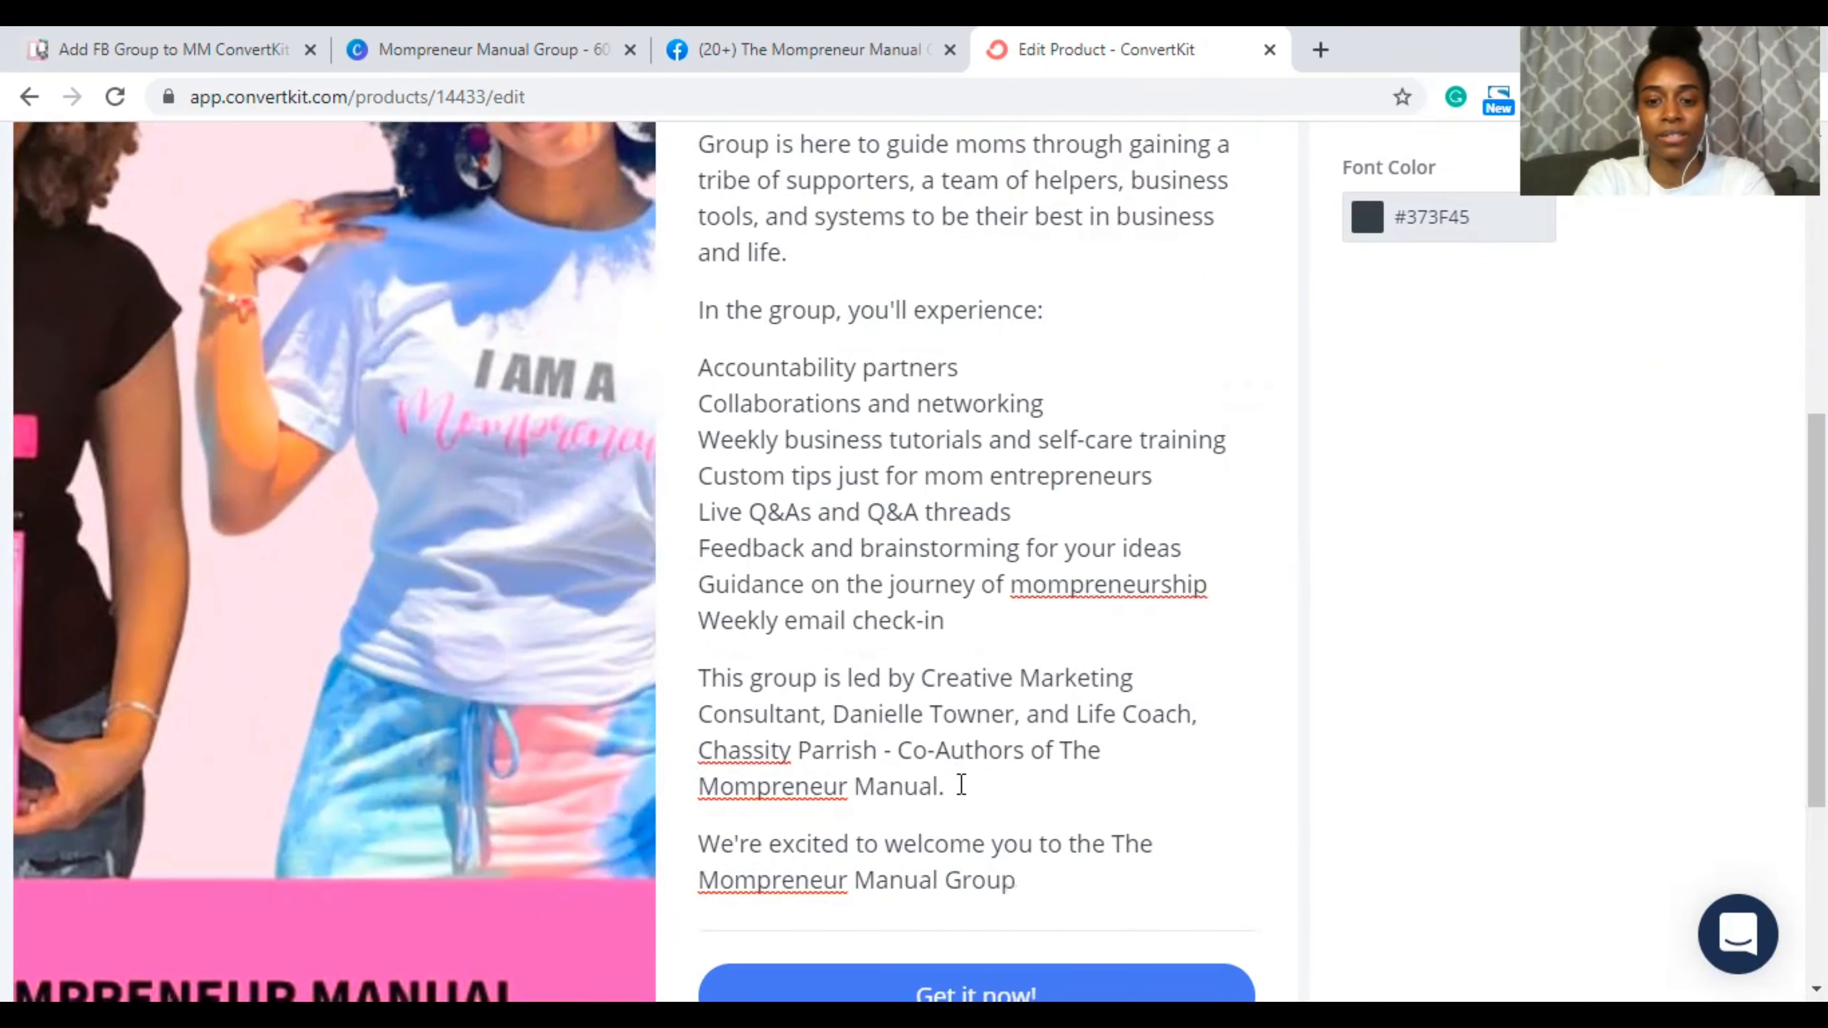
{"action": "type", "text": ". Re"}
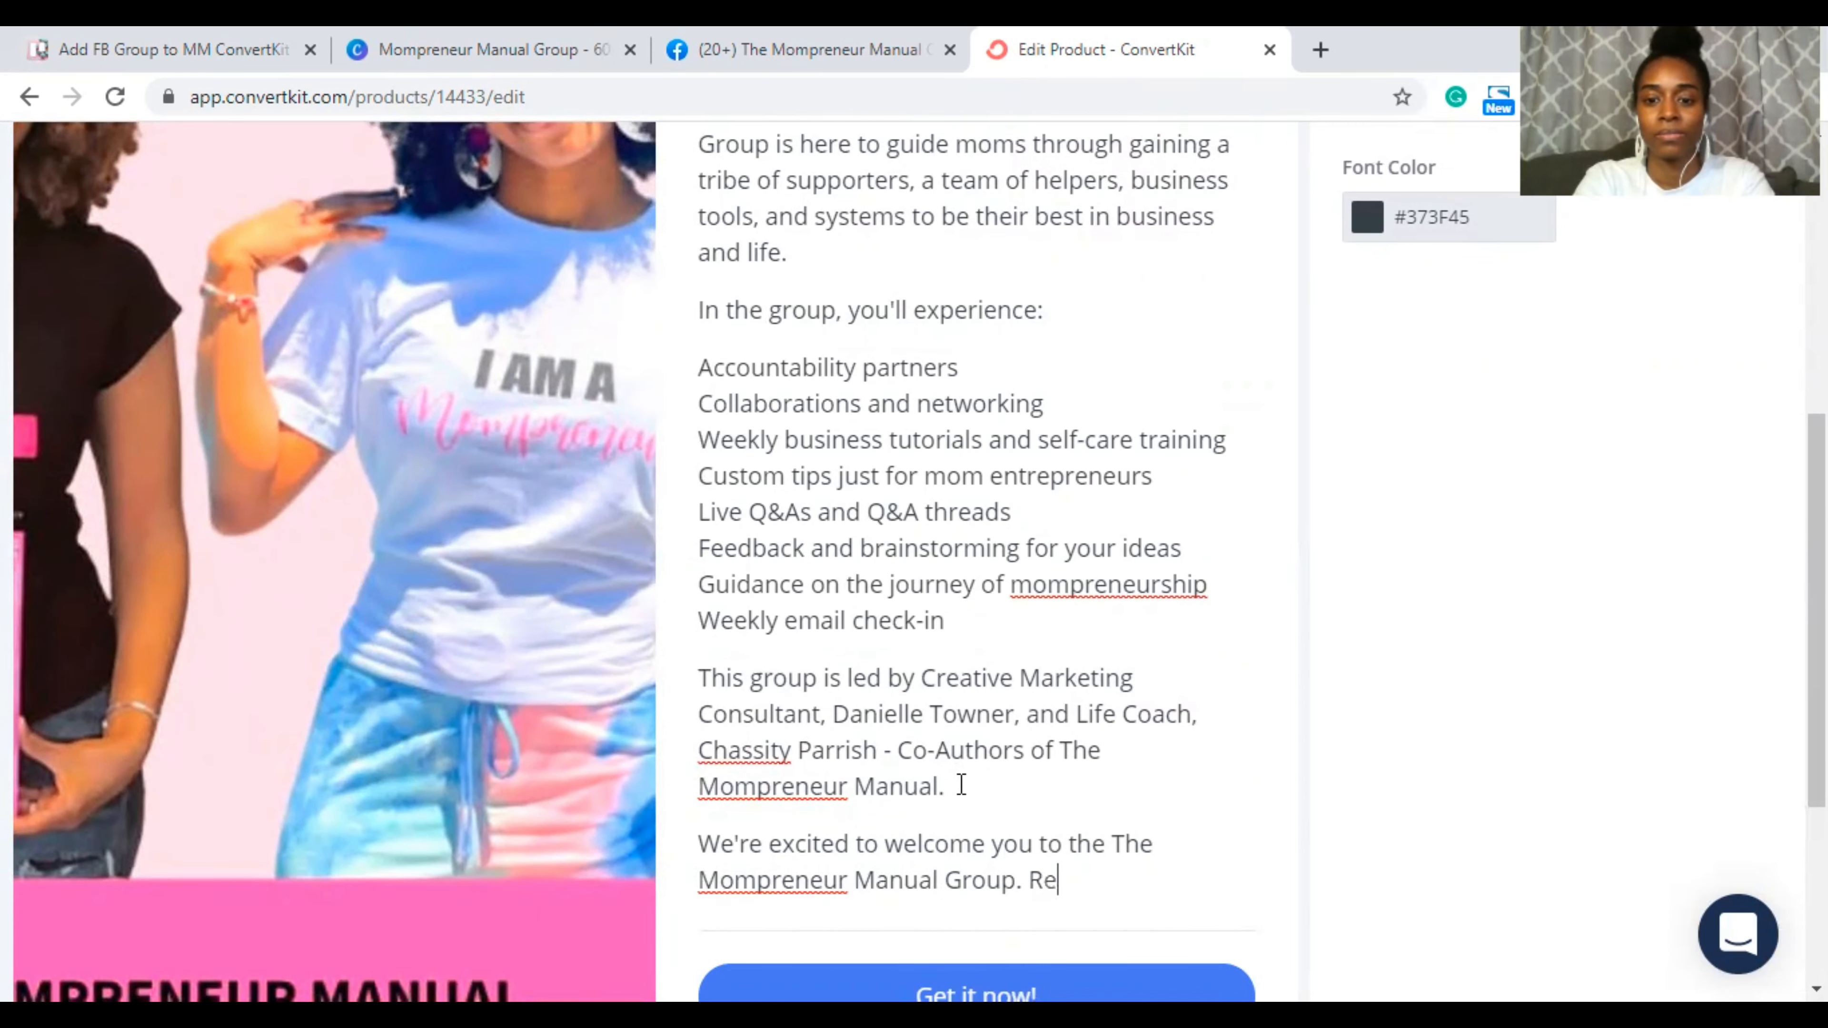
{"action": "type", "text": "gister"}
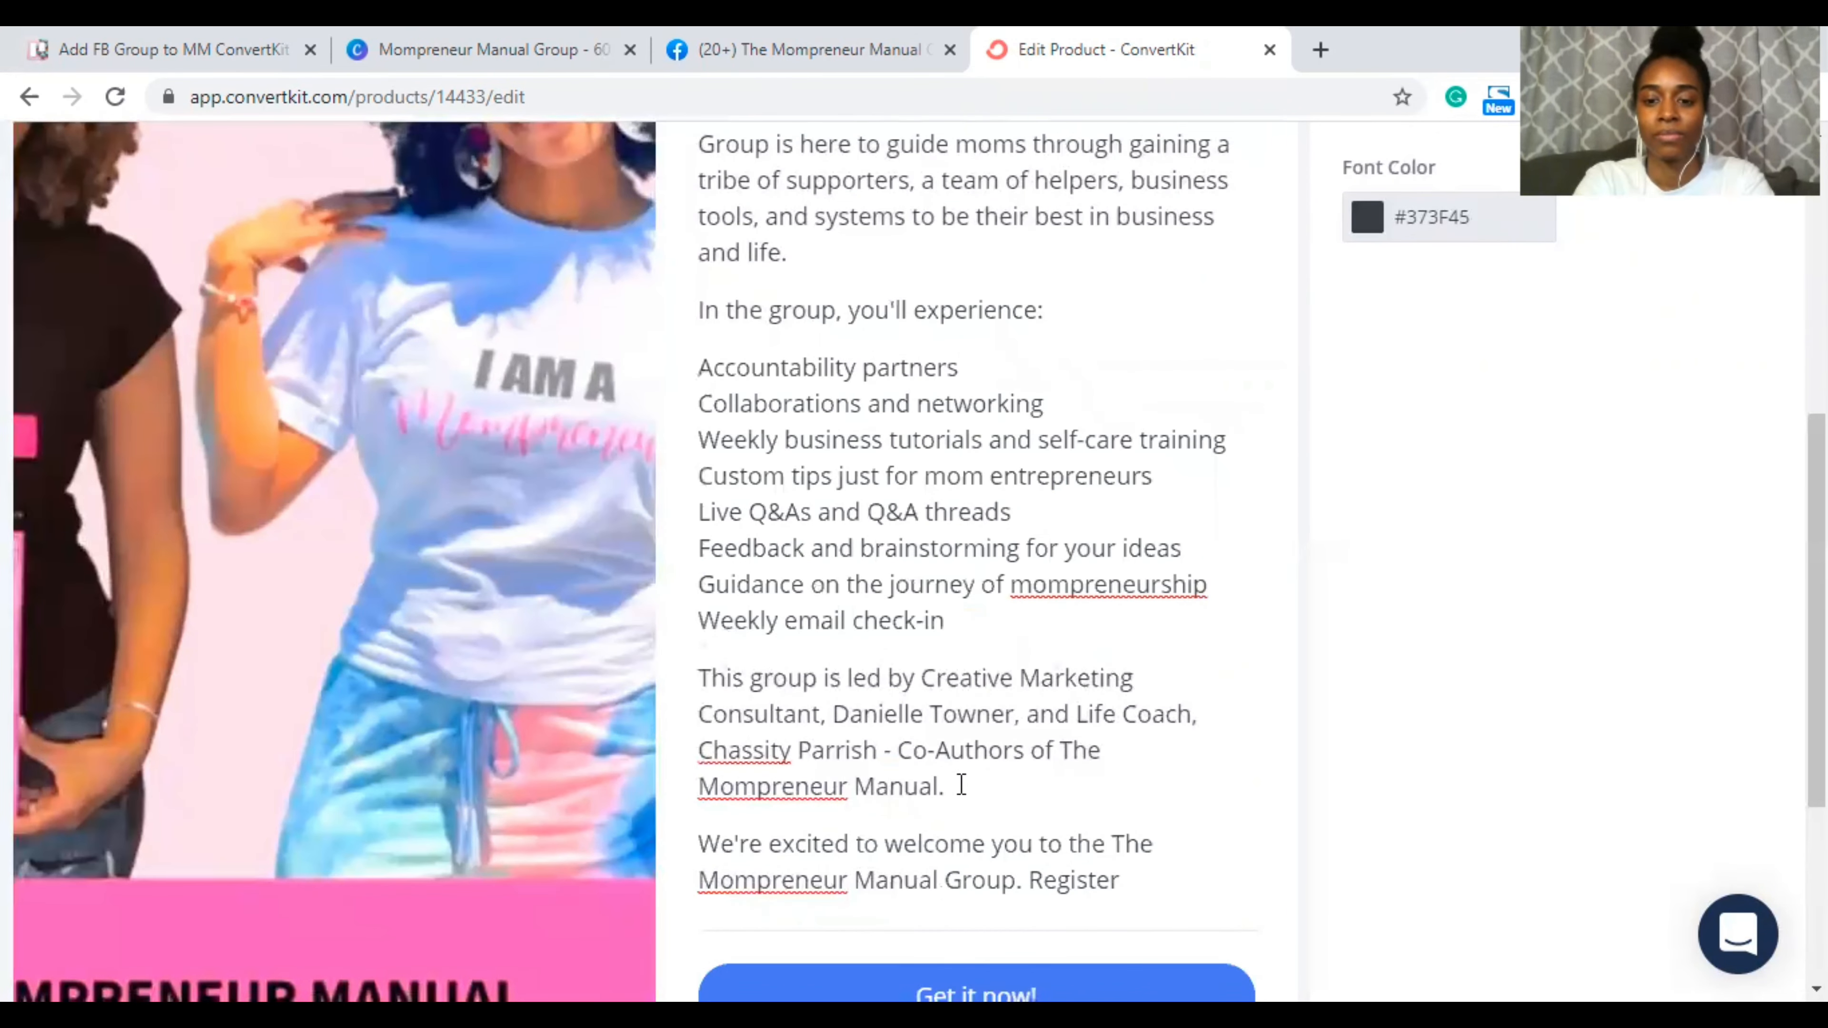
{"action": "type", "text": " below!"}
{"action": "key", "text": "BackSpace"}
{"action": "type", "text": "t"}
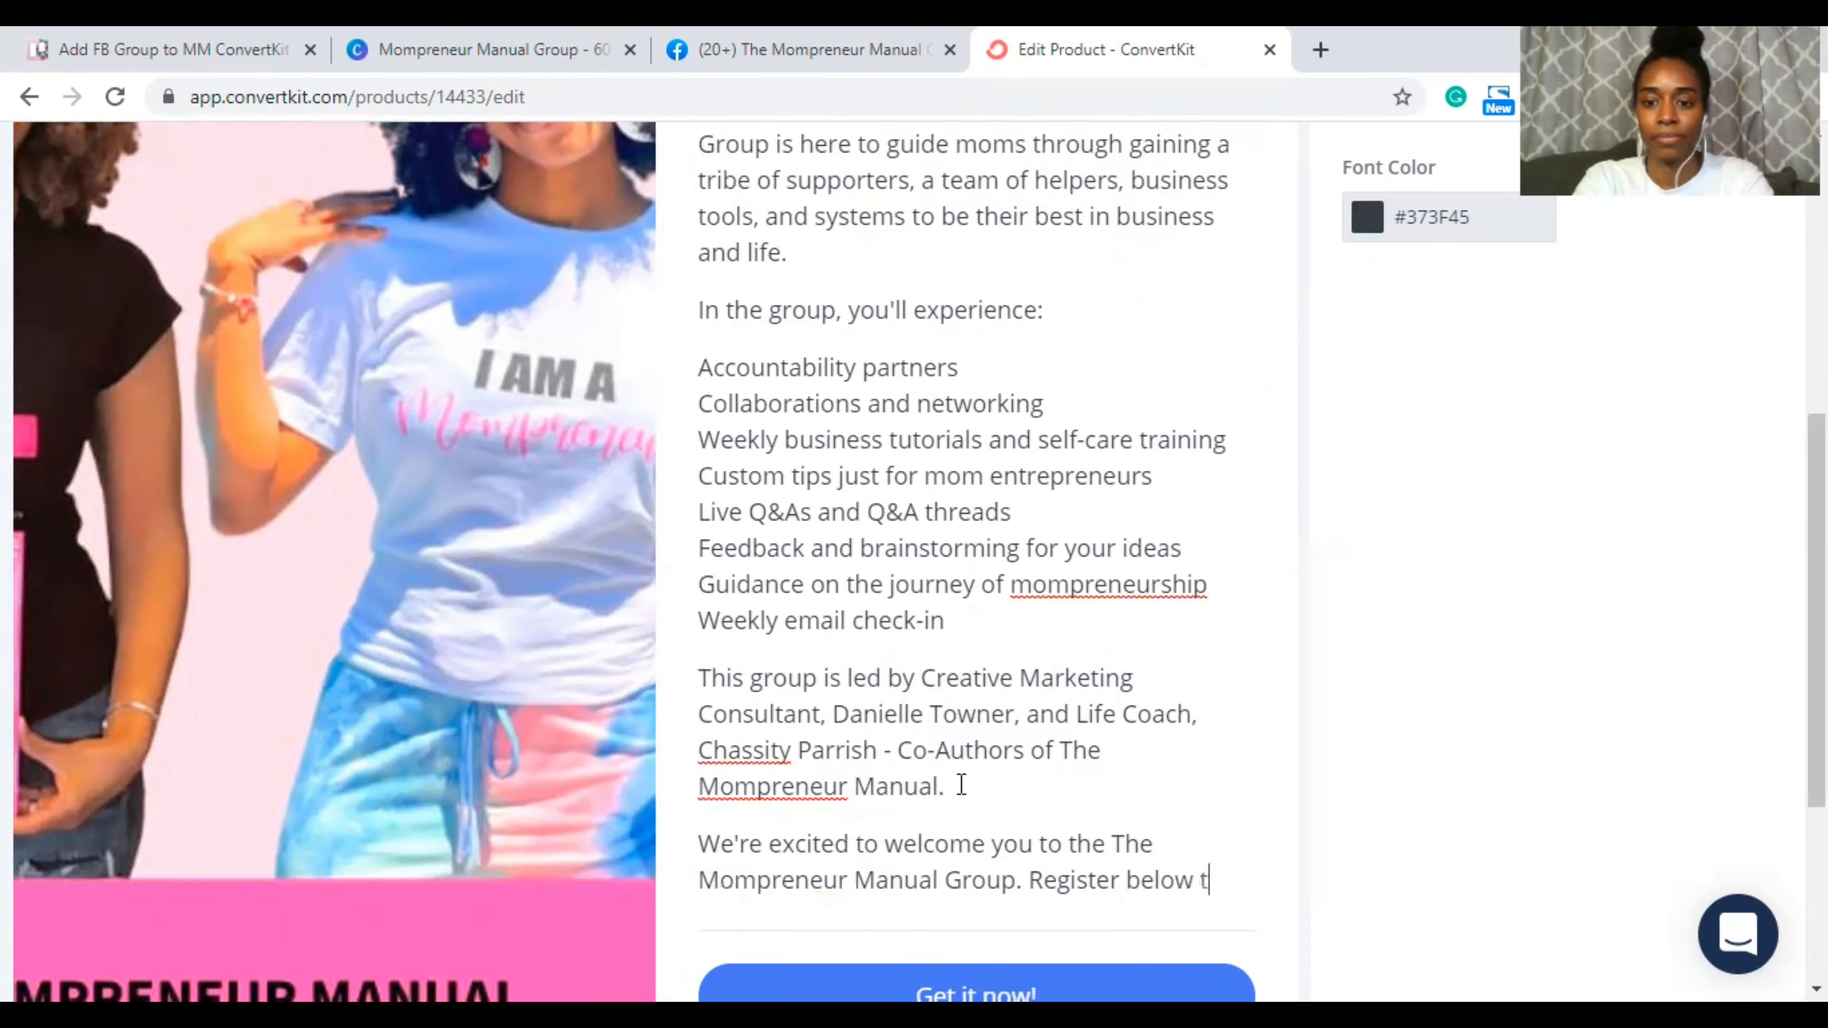
{"action": "type", "text": "o get started!"}
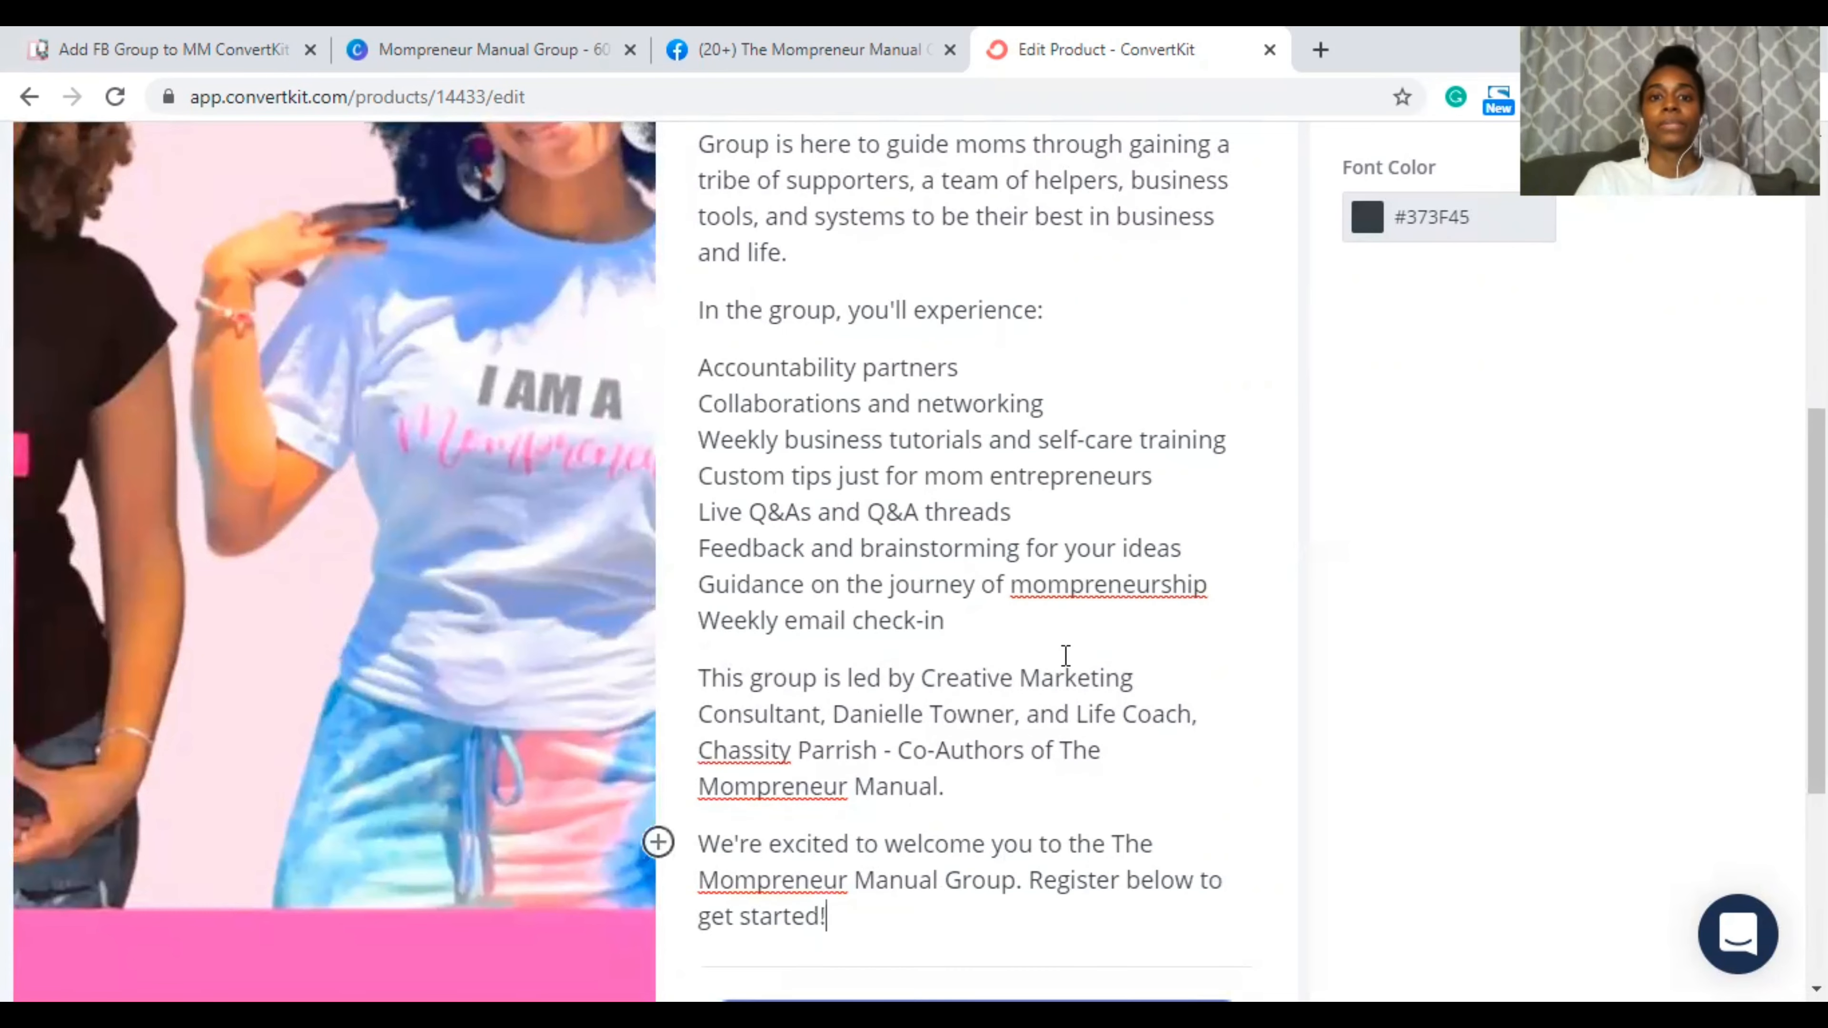
{"action": "scroll", "coordinate": [1064, 654], "scroll_direction": "up", "scroll_amount": 2}
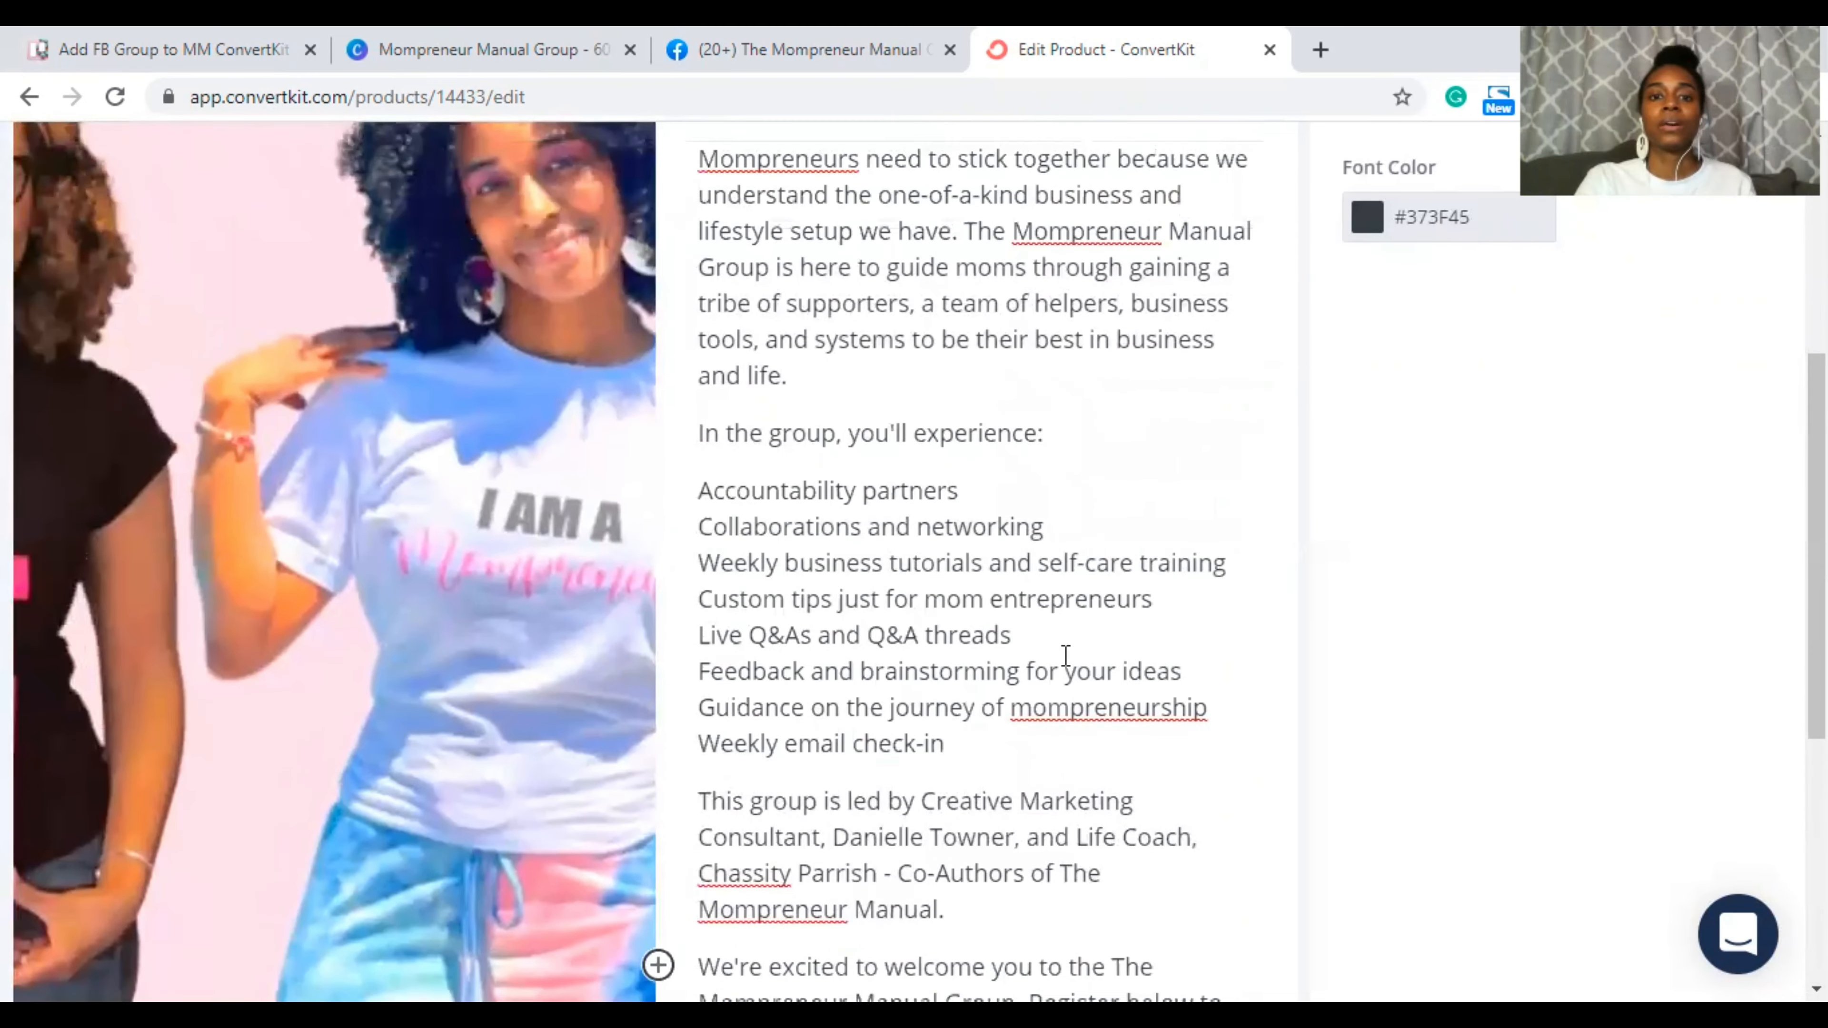
Step: Convert the group benefits text into an unordered bulleted list
{"action": "double_click", "coordinate": [702, 494]}
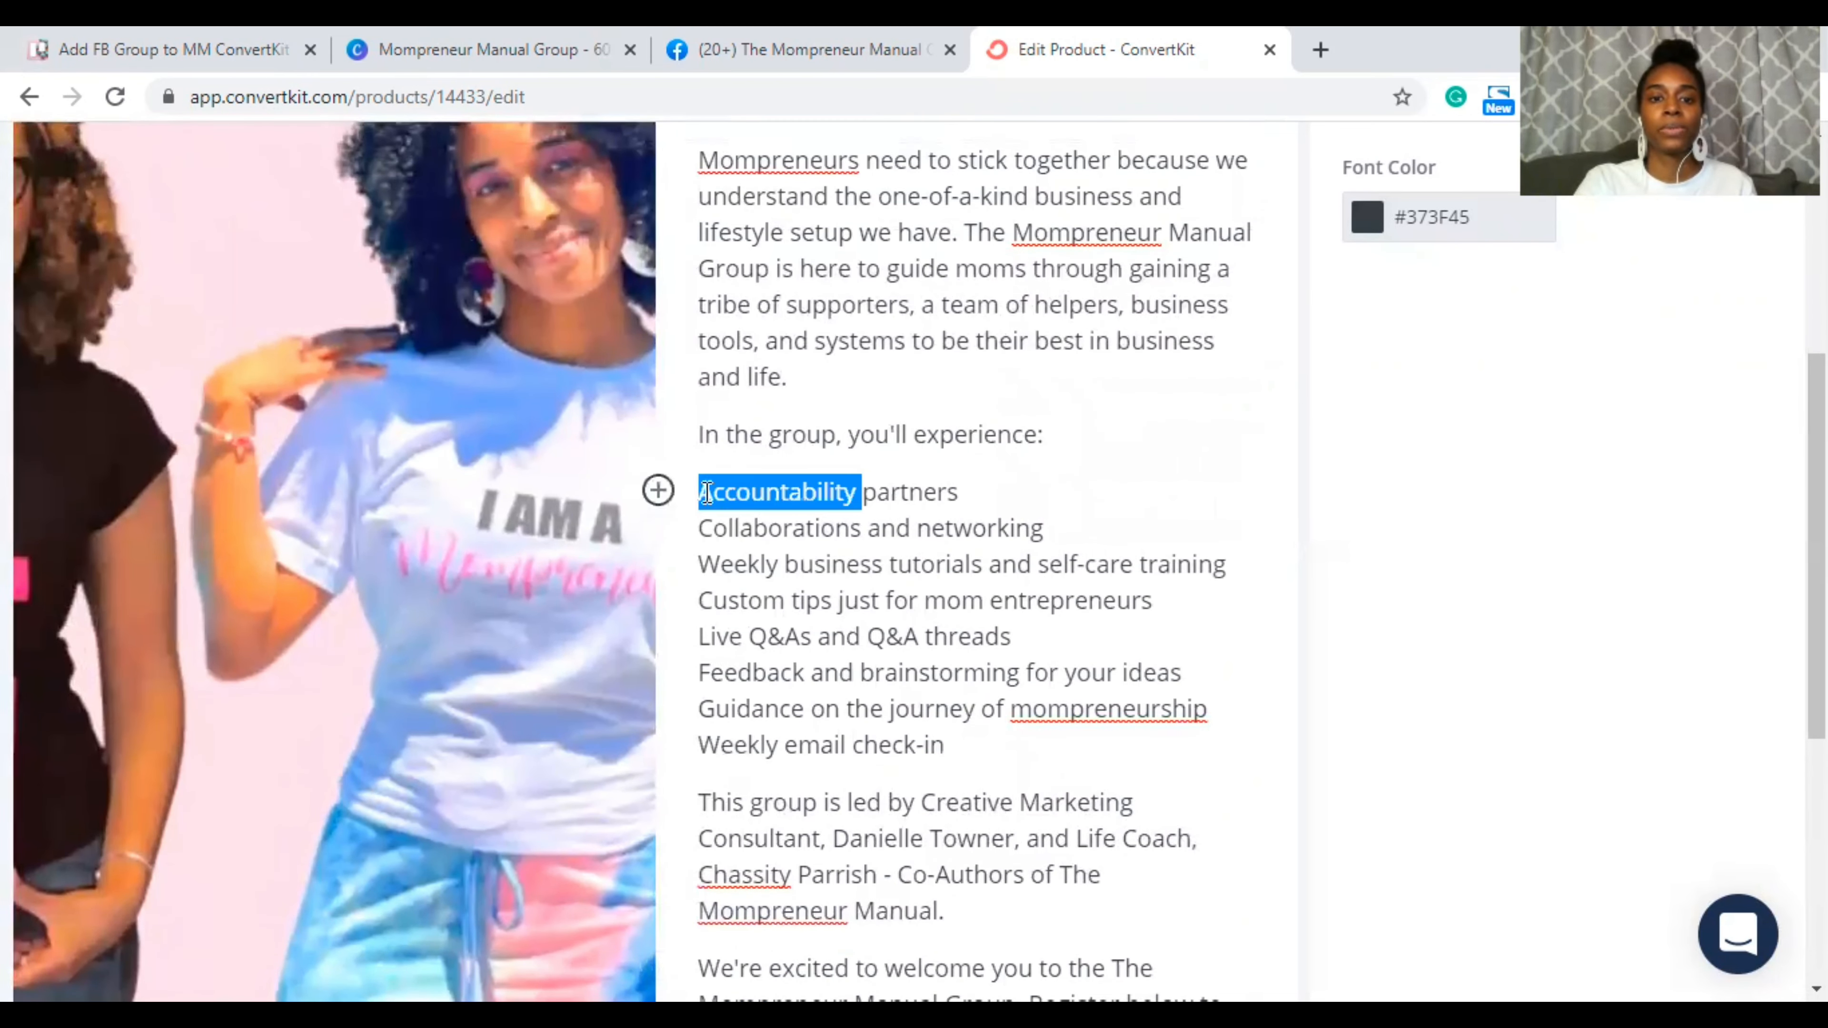
{"action": "left_click", "coordinate": [661, 493]}
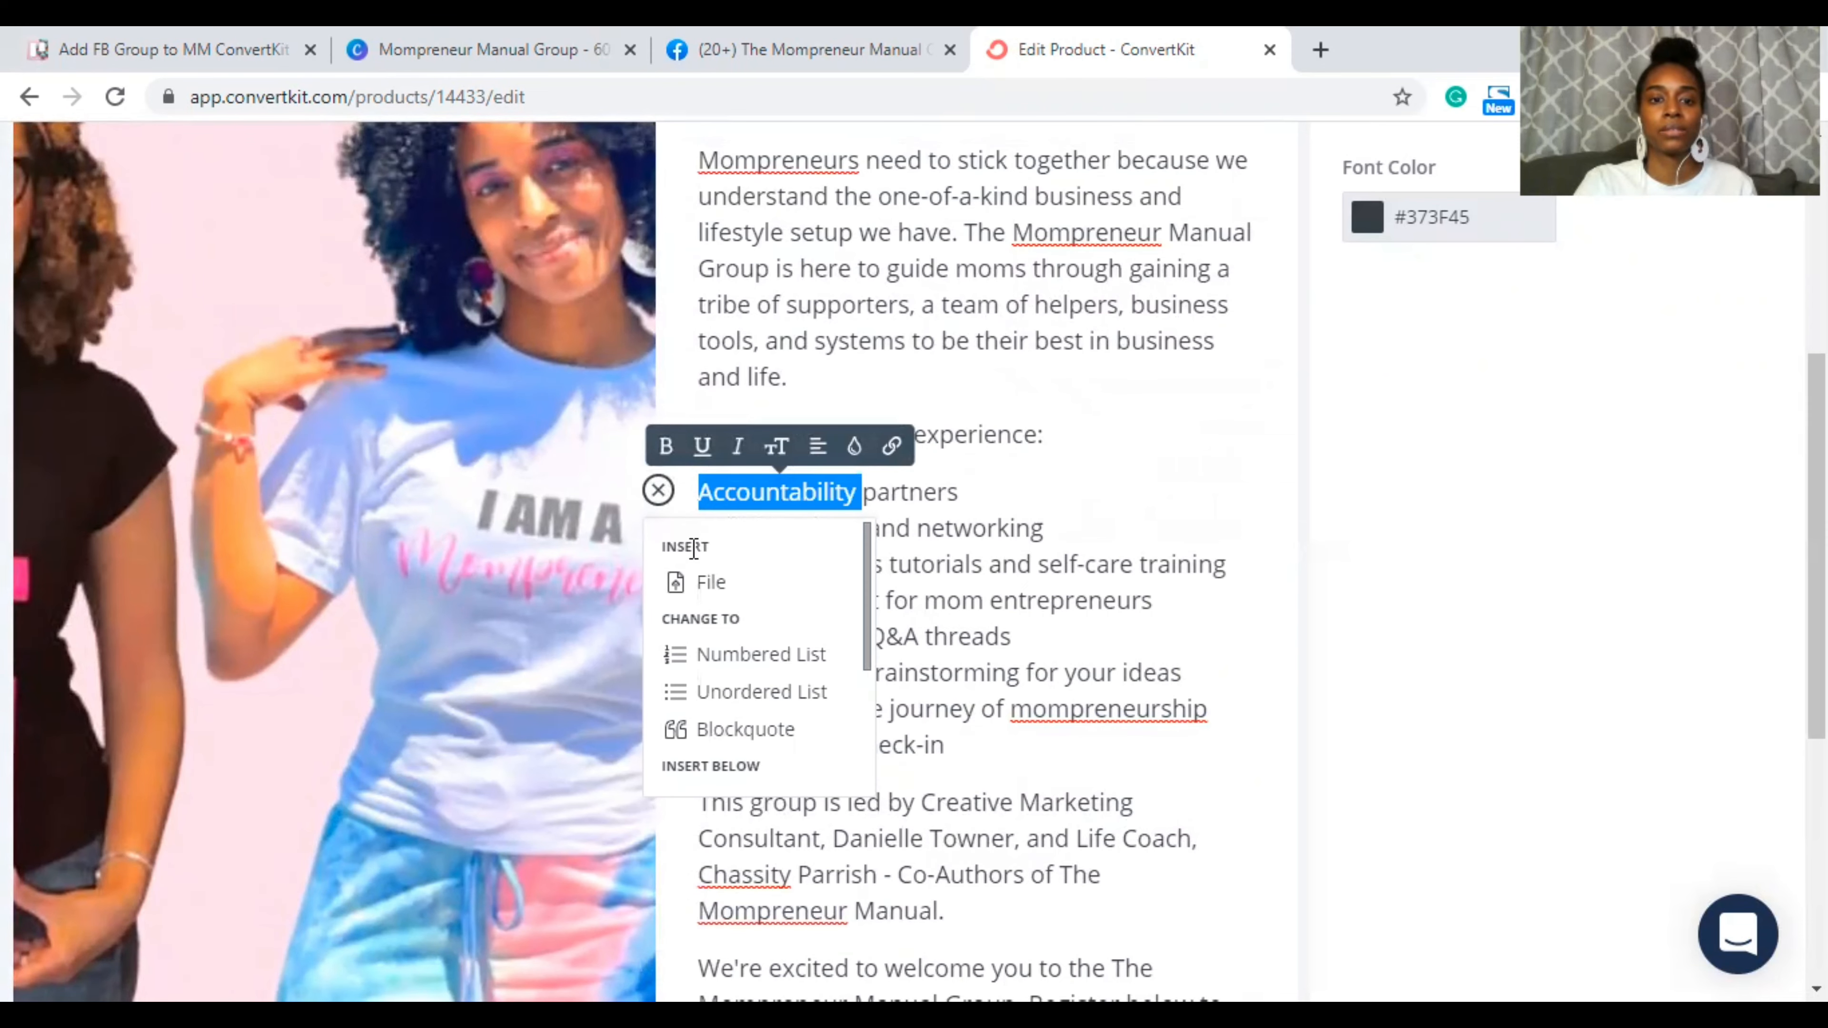
{"action": "scroll", "coordinate": [704, 600], "scroll_direction": "down", "scroll_amount": 2}
{"action": "scroll", "coordinate": [705, 602], "scroll_direction": "down", "scroll_amount": 1}
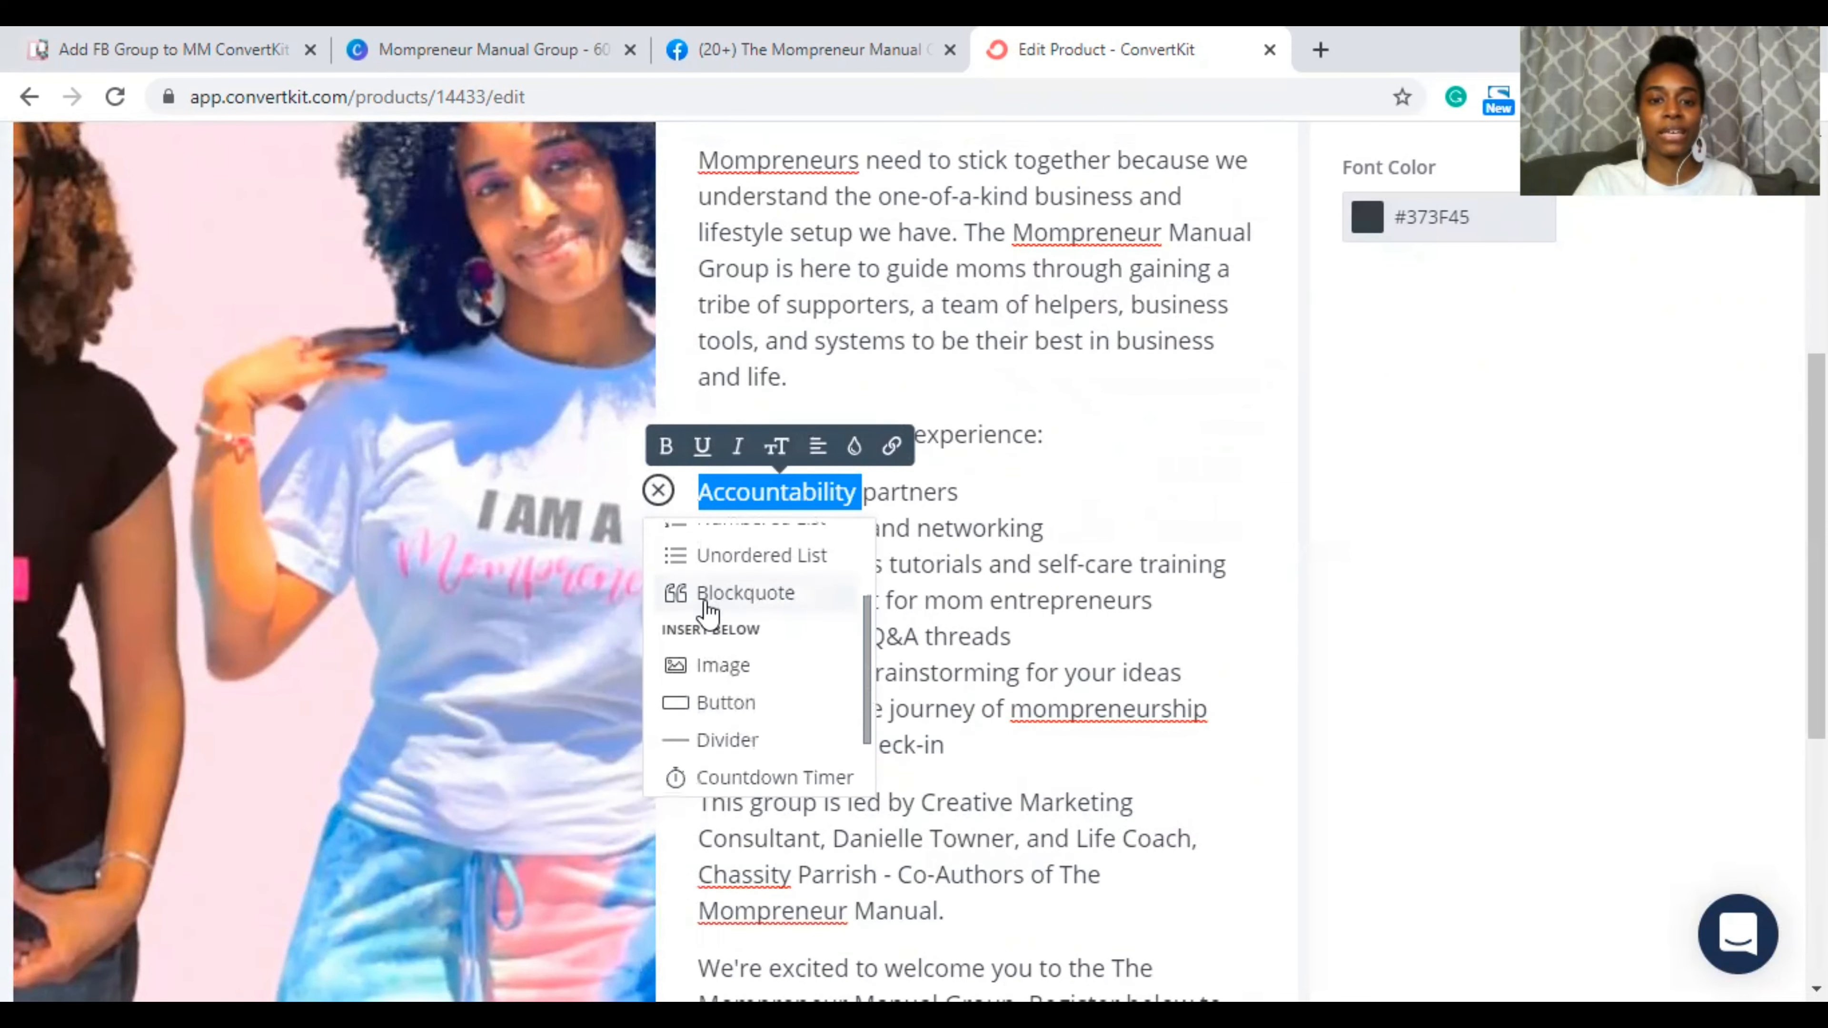
{"action": "left_click", "coordinate": [705, 556]}
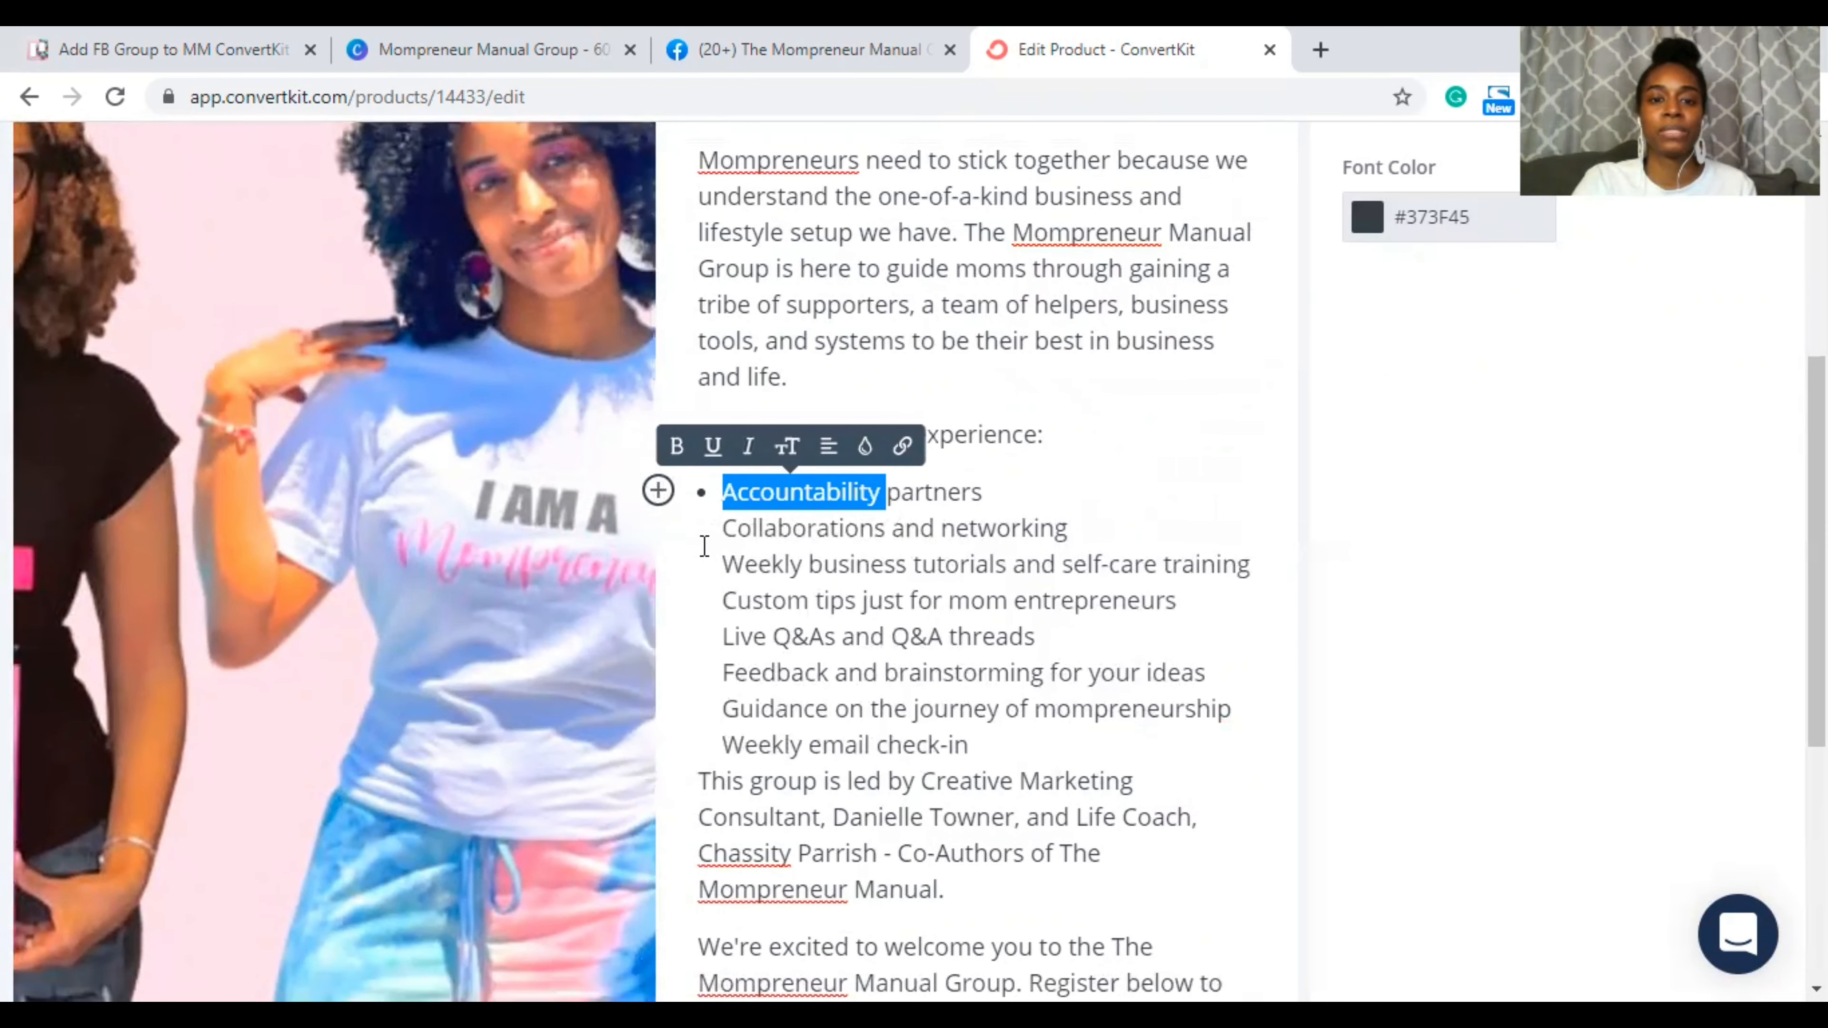
Step: Split Collaborations and networking, Weekly business tutorials, Custom tips and Live Q&As into separate bullets
{"action": "left_click", "coordinate": [727, 528]}
{"action": "key", "text": "BackSpace"}
{"action": "key", "text": "Return"}
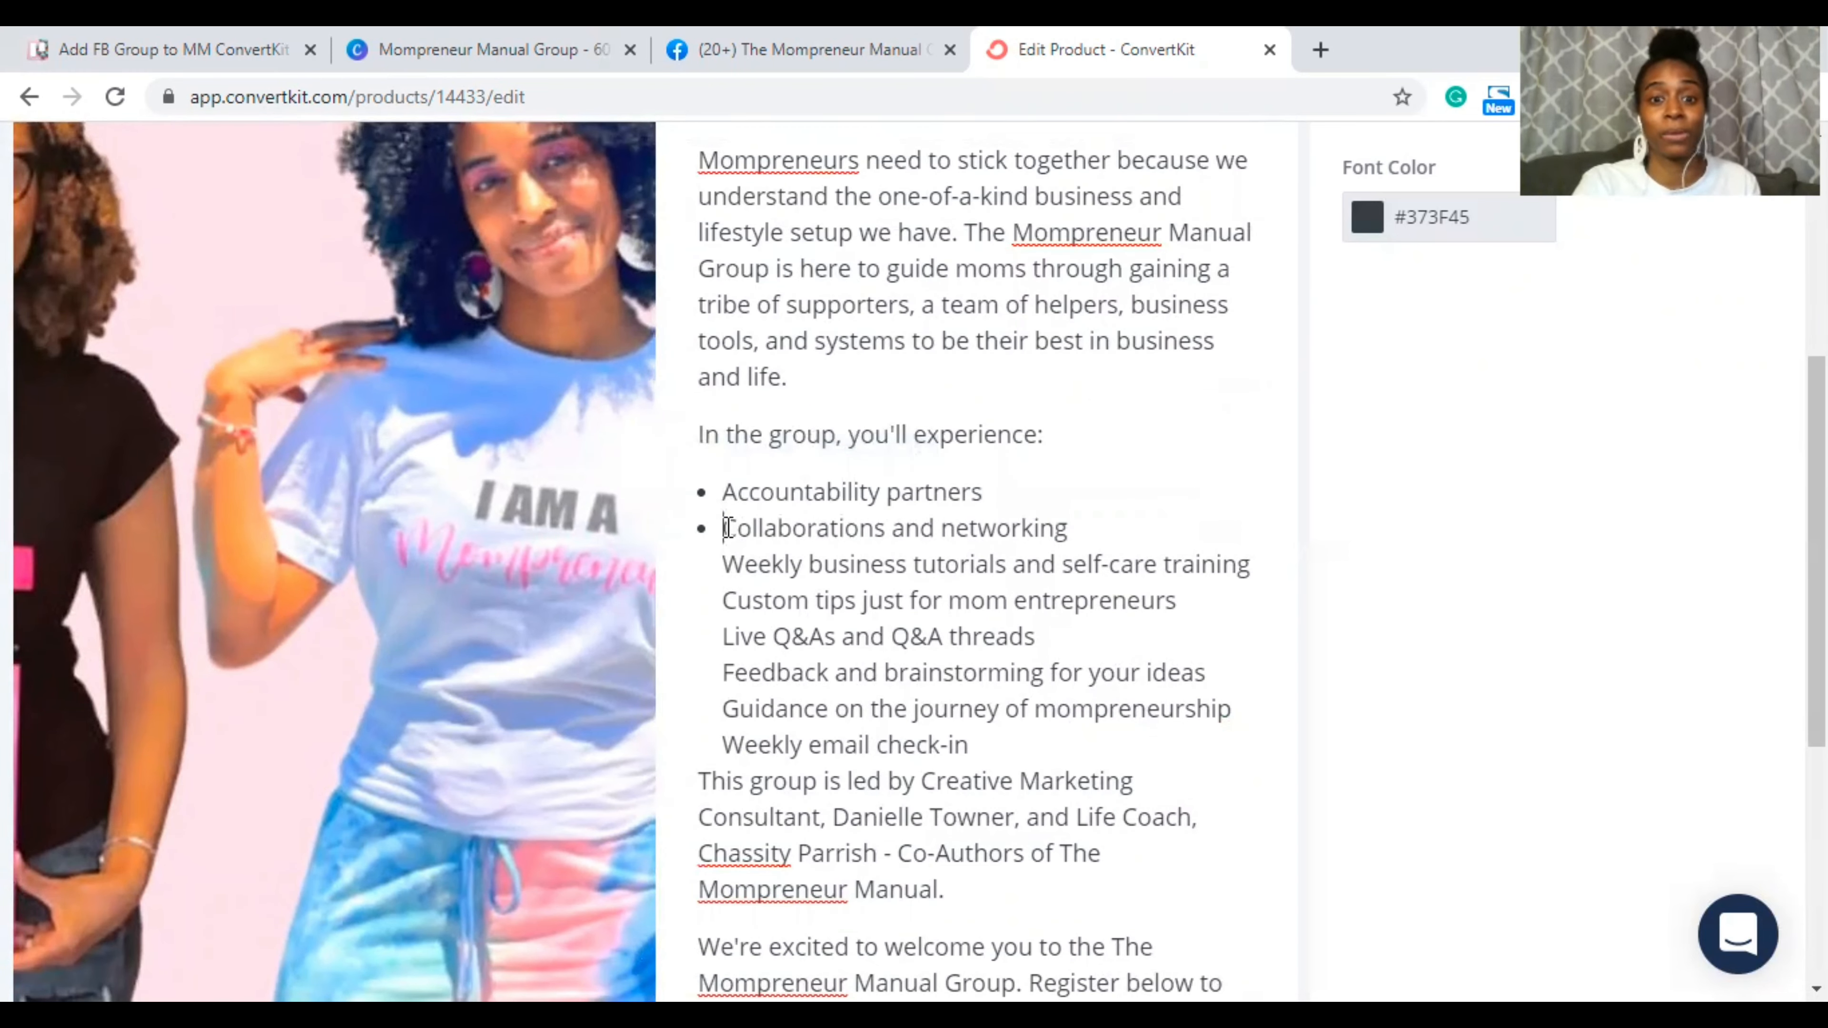
{"action": "left_click", "coordinate": [724, 564]}
{"action": "key", "text": "BackSpace"}
{"action": "key", "text": "Return"}
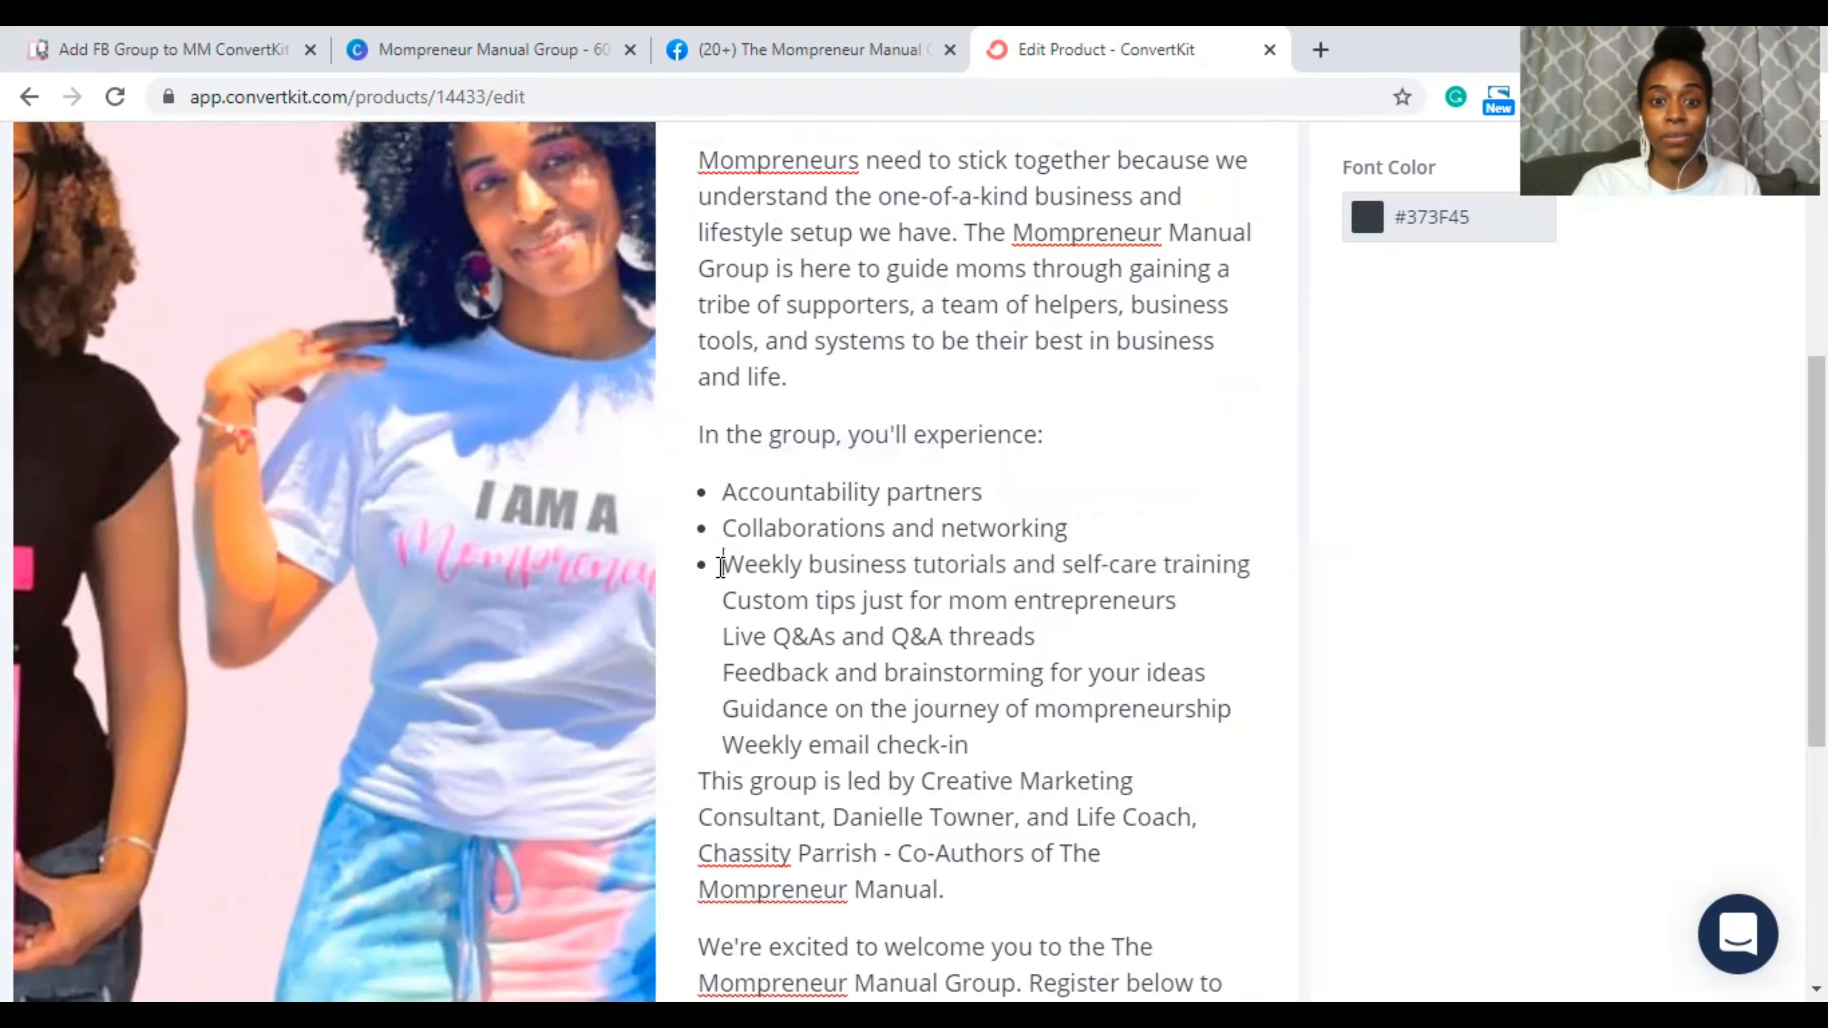
{"action": "left_click", "coordinate": [715, 612]}
{"action": "key", "text": "BackSpace"}
{"action": "key", "text": "Return"}
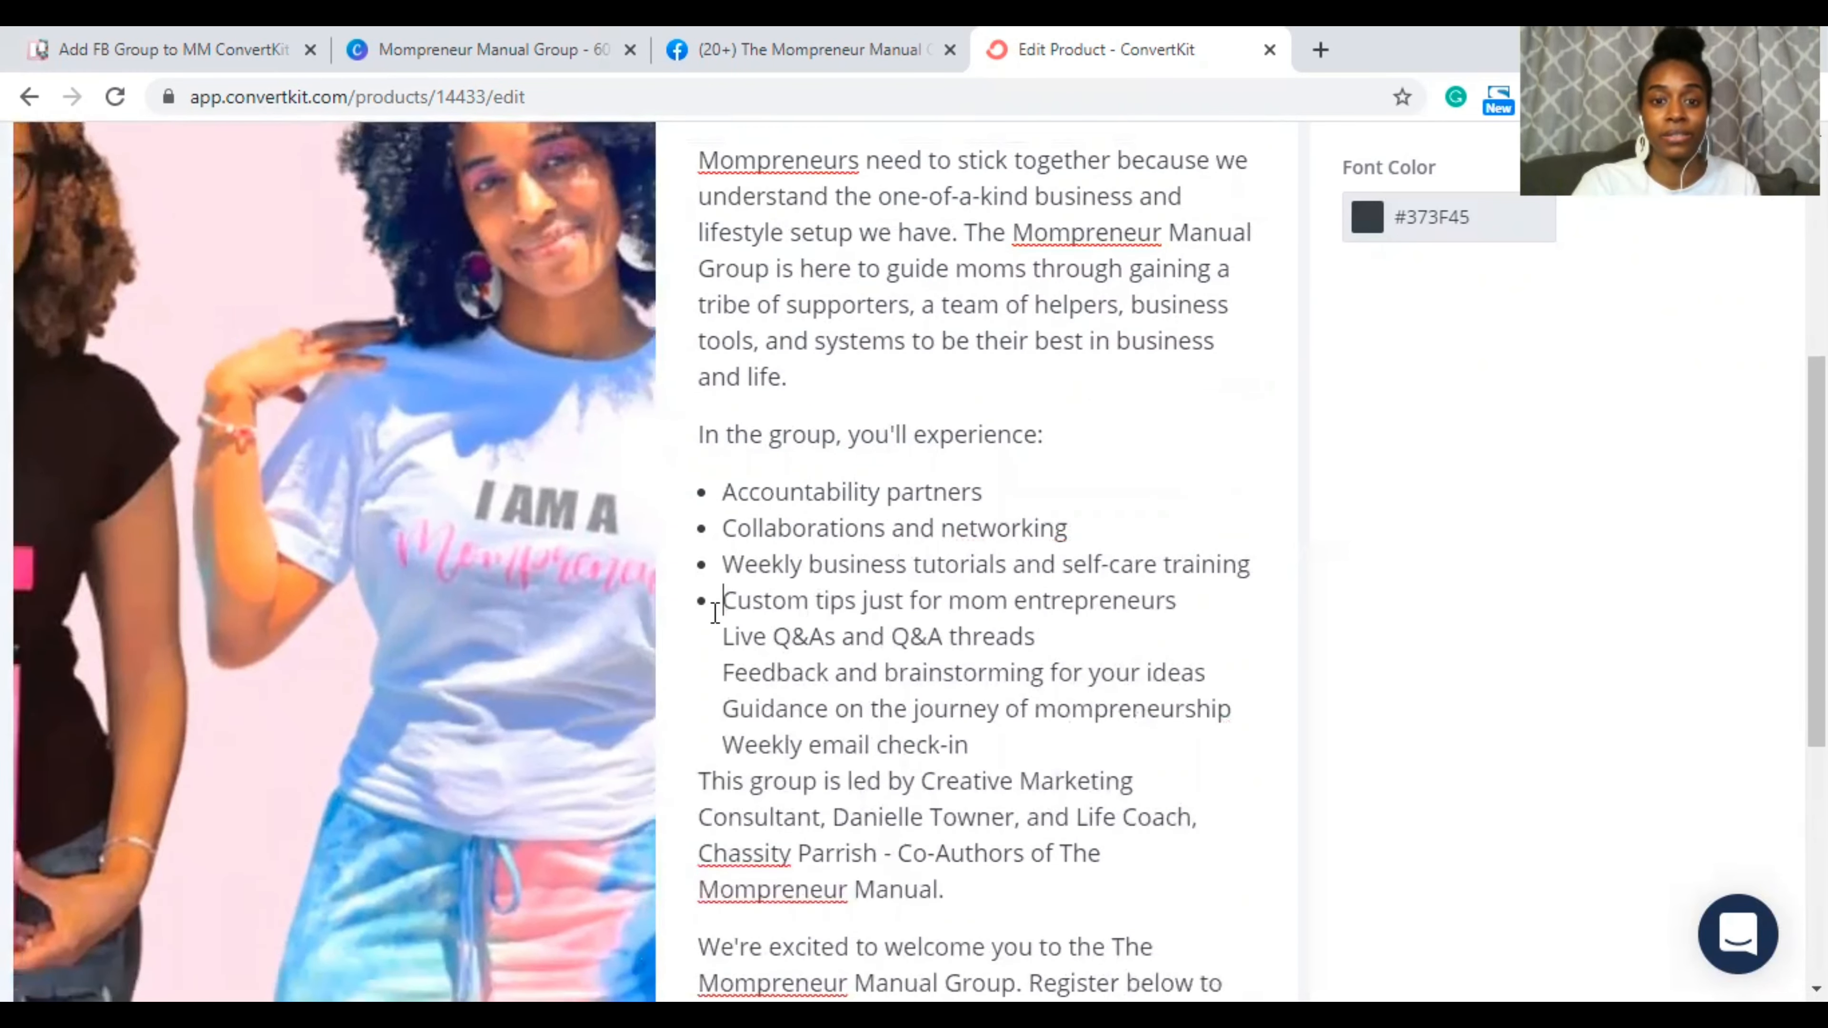
{"action": "left_click", "coordinate": [722, 633]}
{"action": "key", "text": "BackSpace"}
{"action": "key", "text": "Return"}
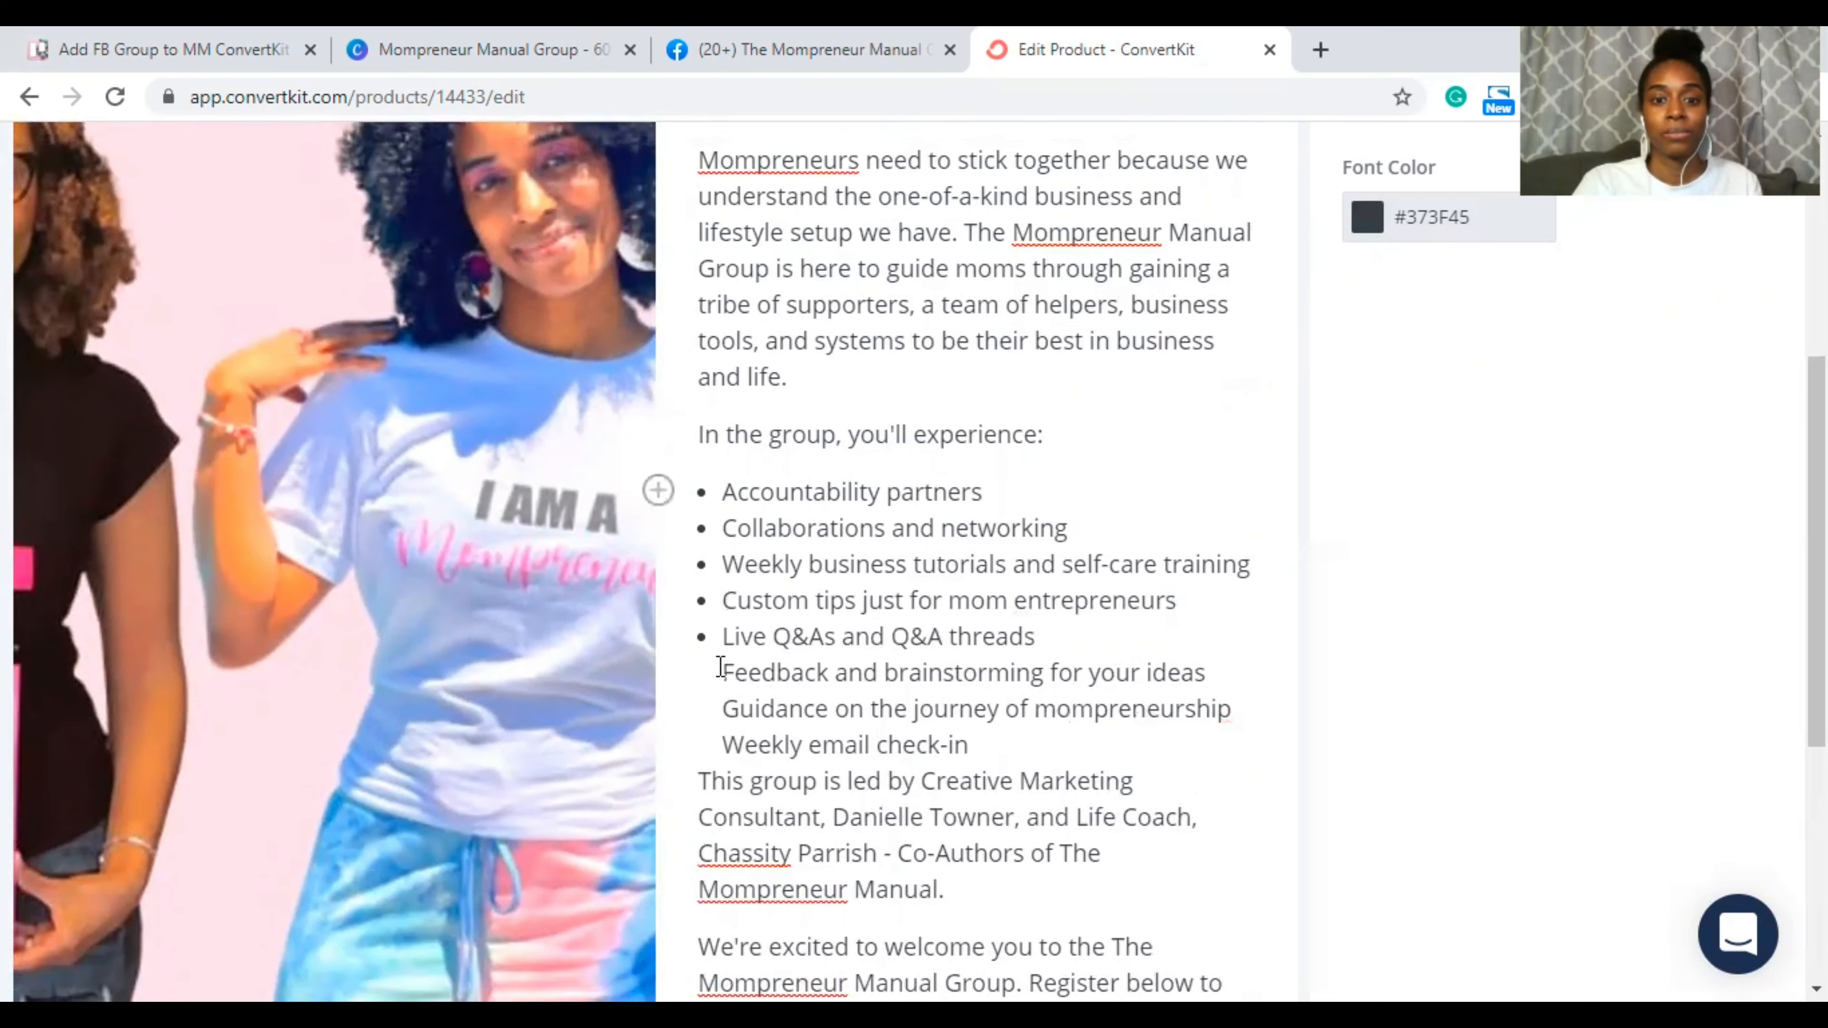
Step: Give Feedback and brainstorming, the Guidance line and Weekly email check-in their own bullets
{"action": "left_click", "coordinate": [722, 670]}
{"action": "key", "text": "BackSpace"}
{"action": "key", "text": "Return"}
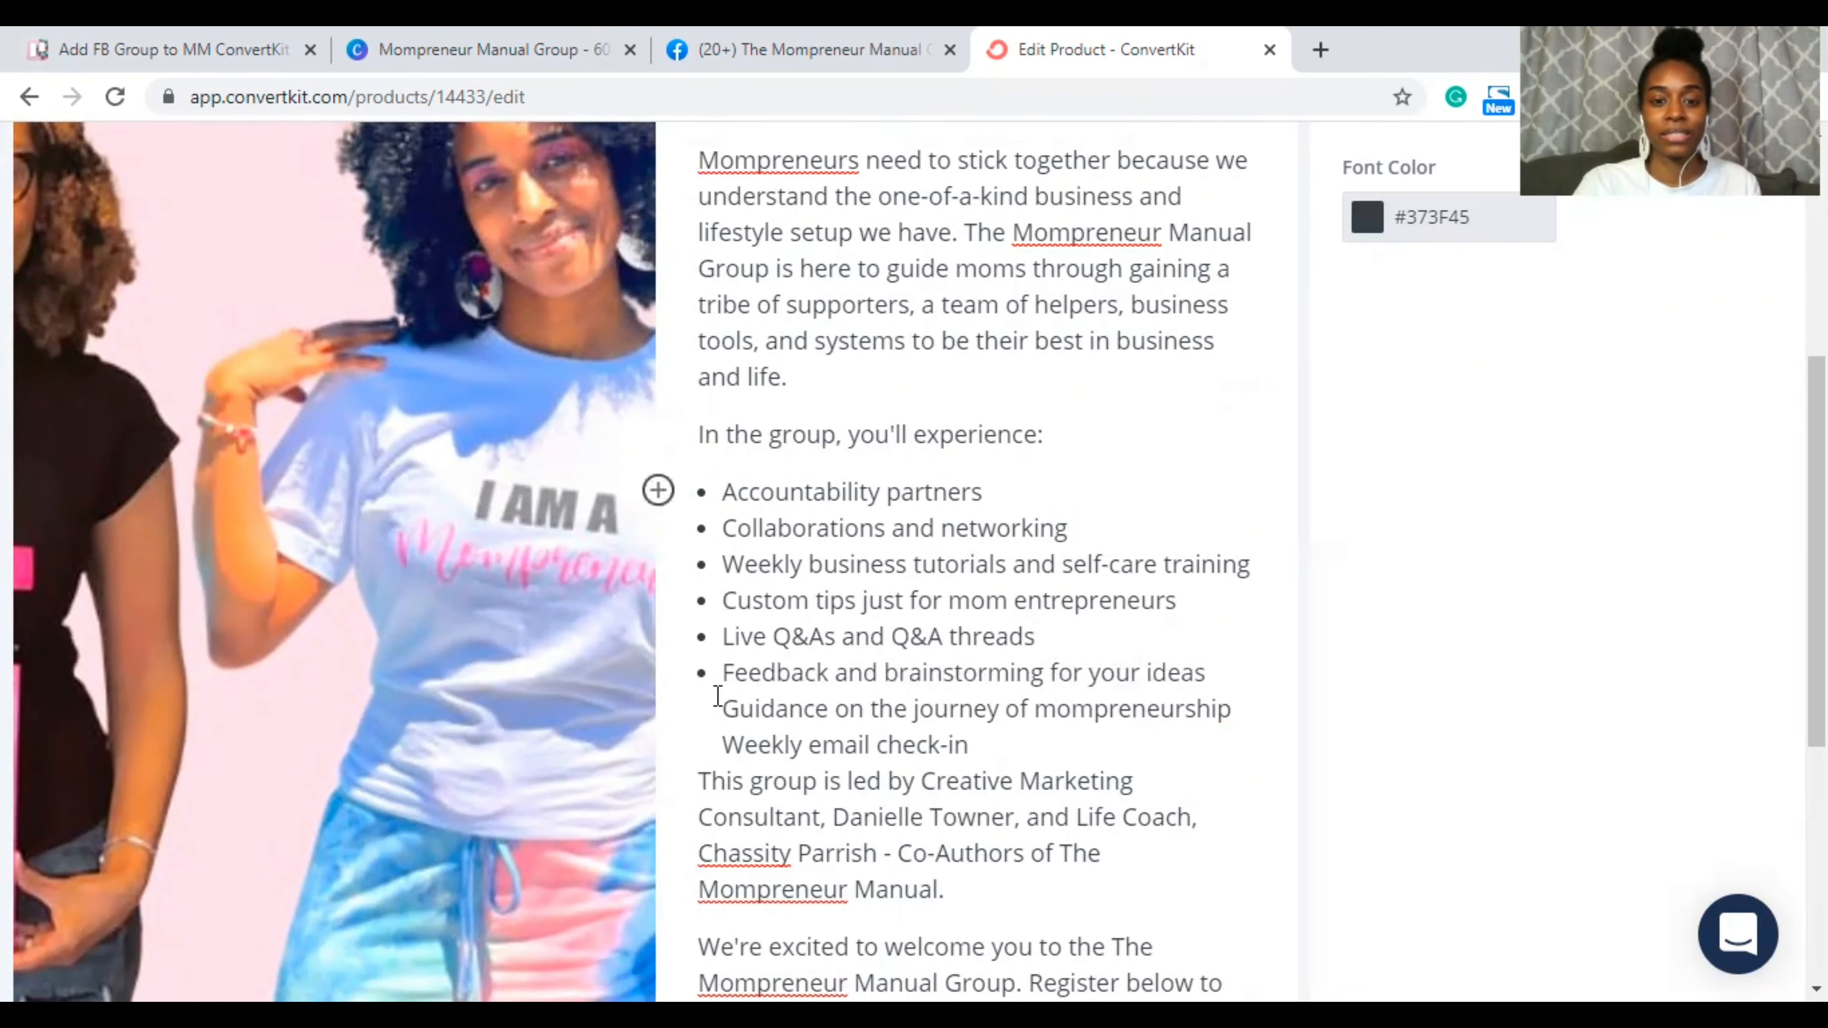
{"action": "left_click", "coordinate": [722, 708]}
{"action": "key", "text": "BackSpace"}
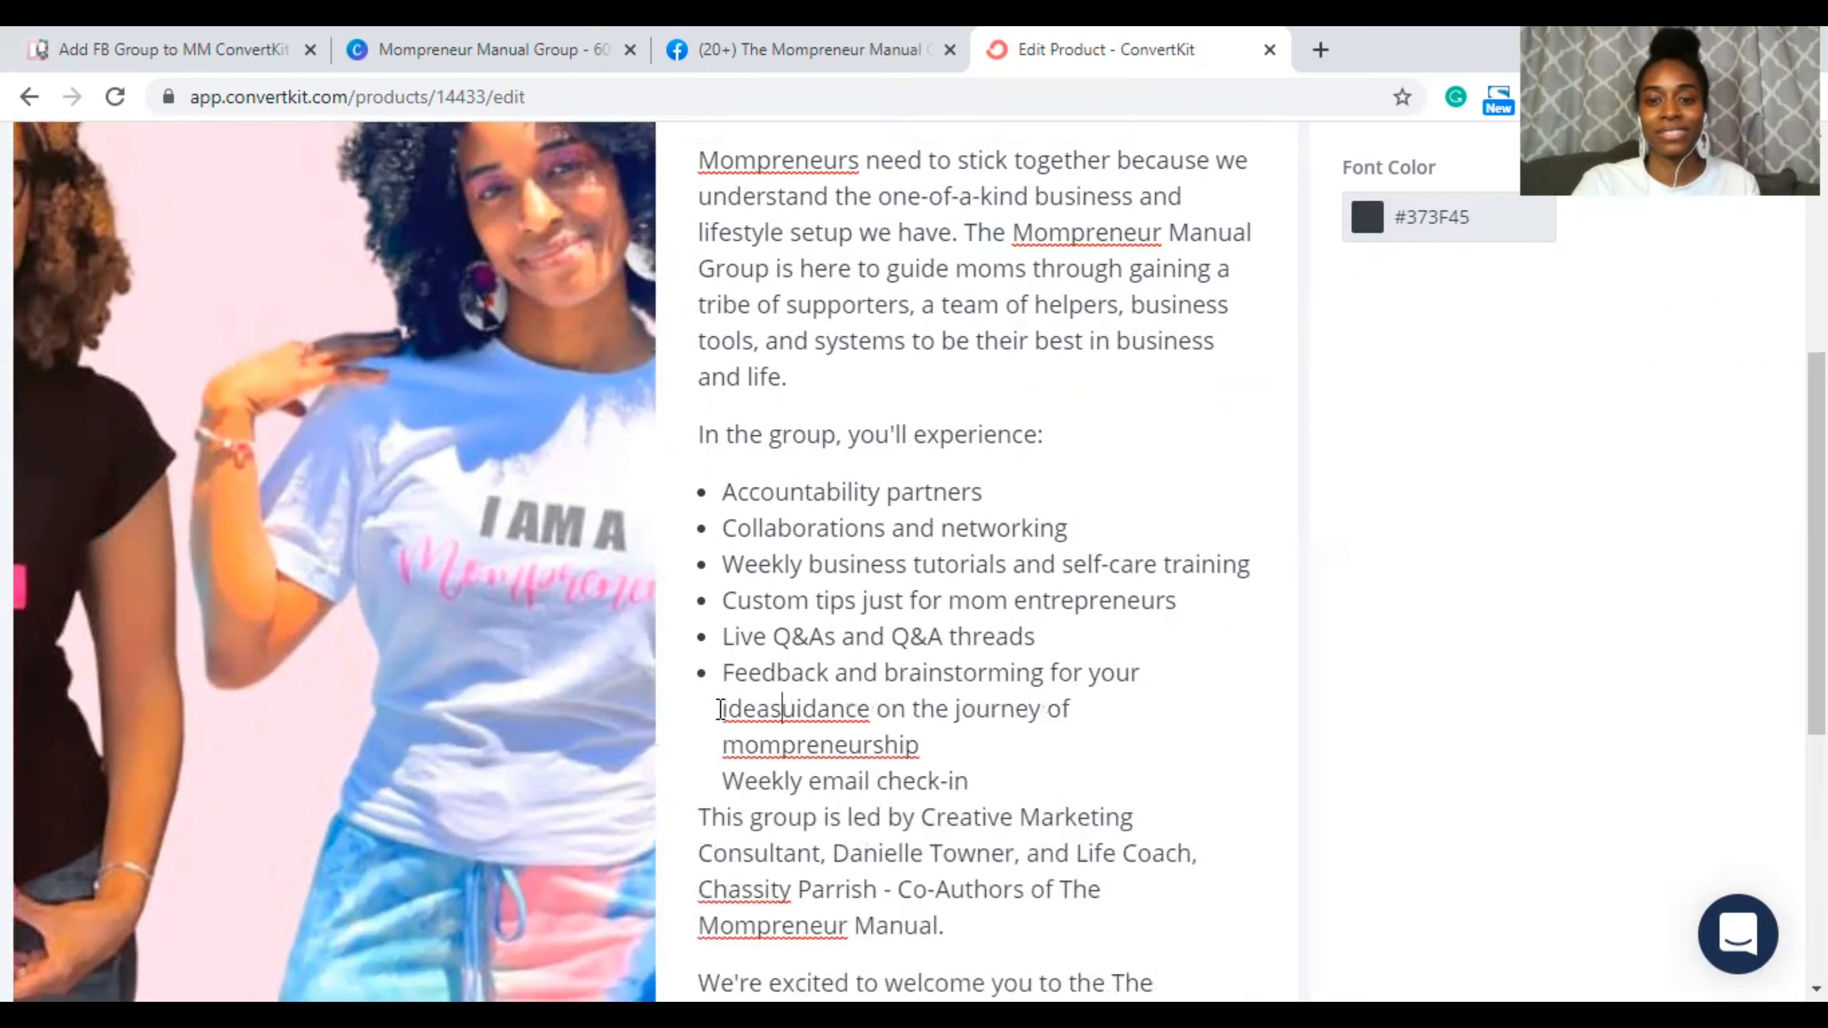
{"action": "key", "text": "Return"}
{"action": "type", "text": "G"}
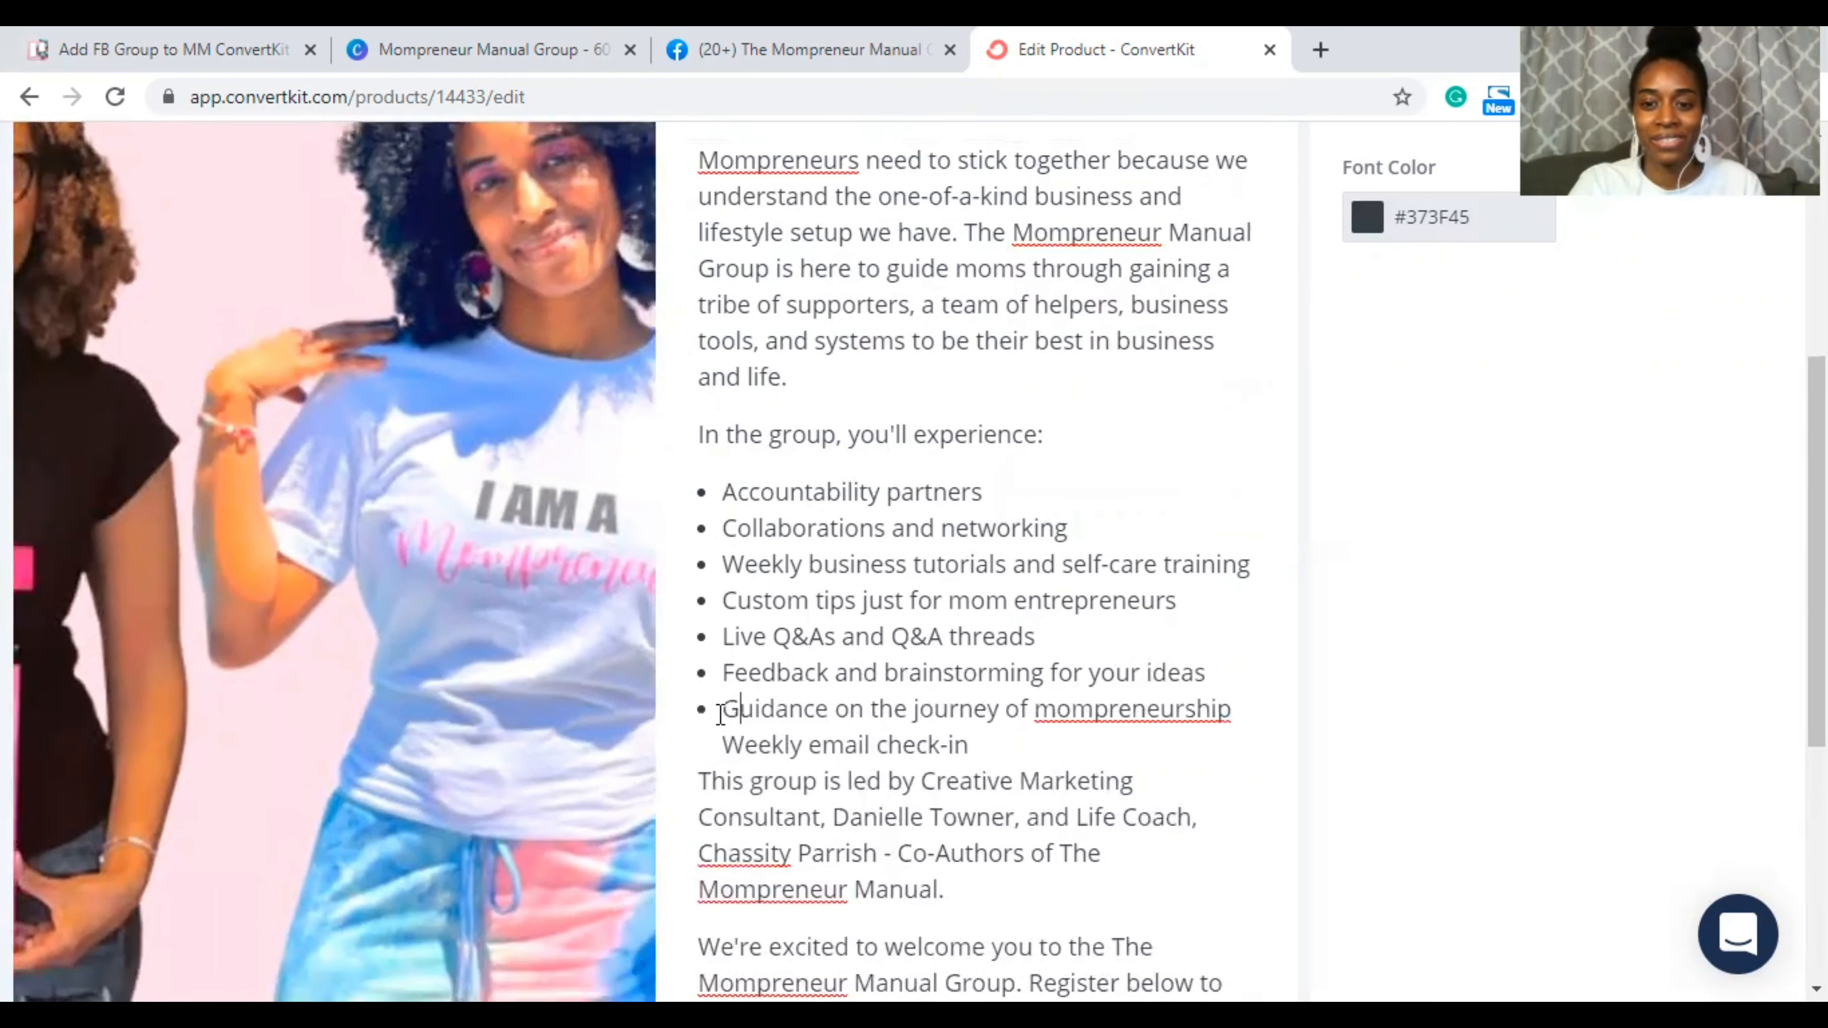
{"action": "scroll", "coordinate": [916, 690], "scroll_direction": "down", "scroll_amount": 2}
{"action": "scroll", "coordinate": [915, 689], "scroll_direction": "down", "scroll_amount": 1}
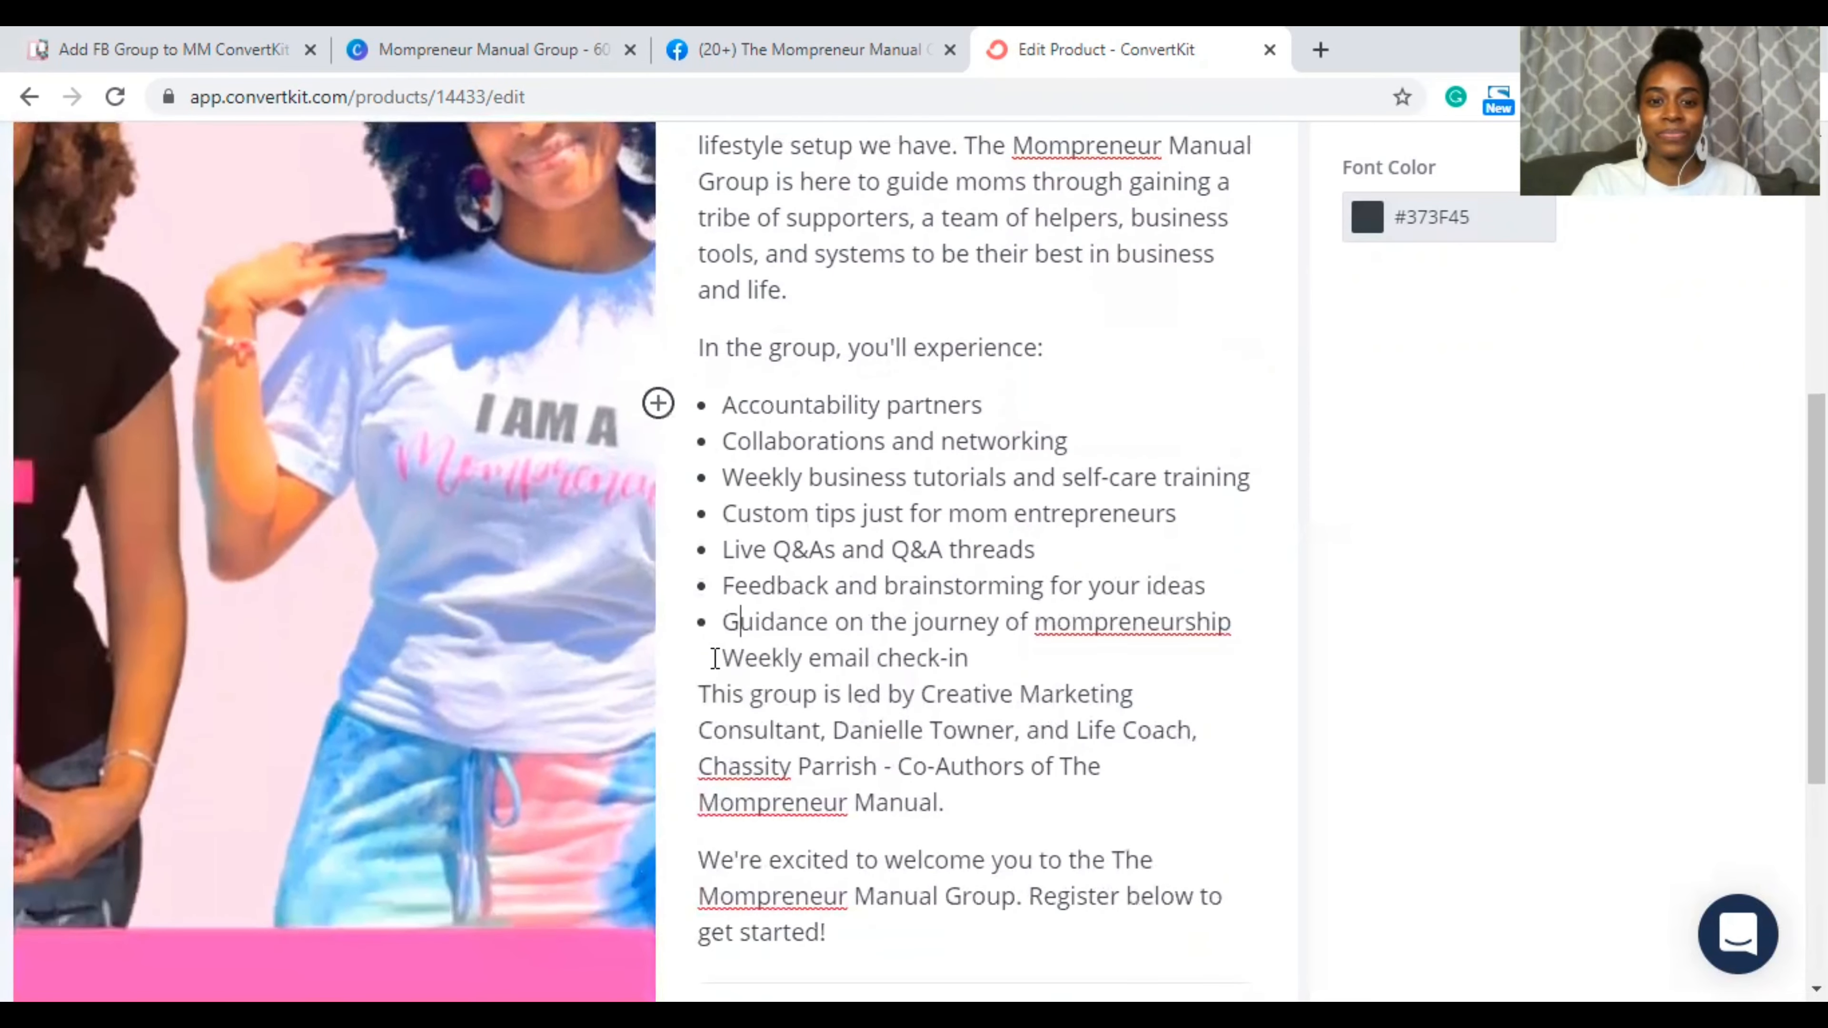
{"action": "key", "text": "BackSpace"}
{"action": "key", "text": "Return"}
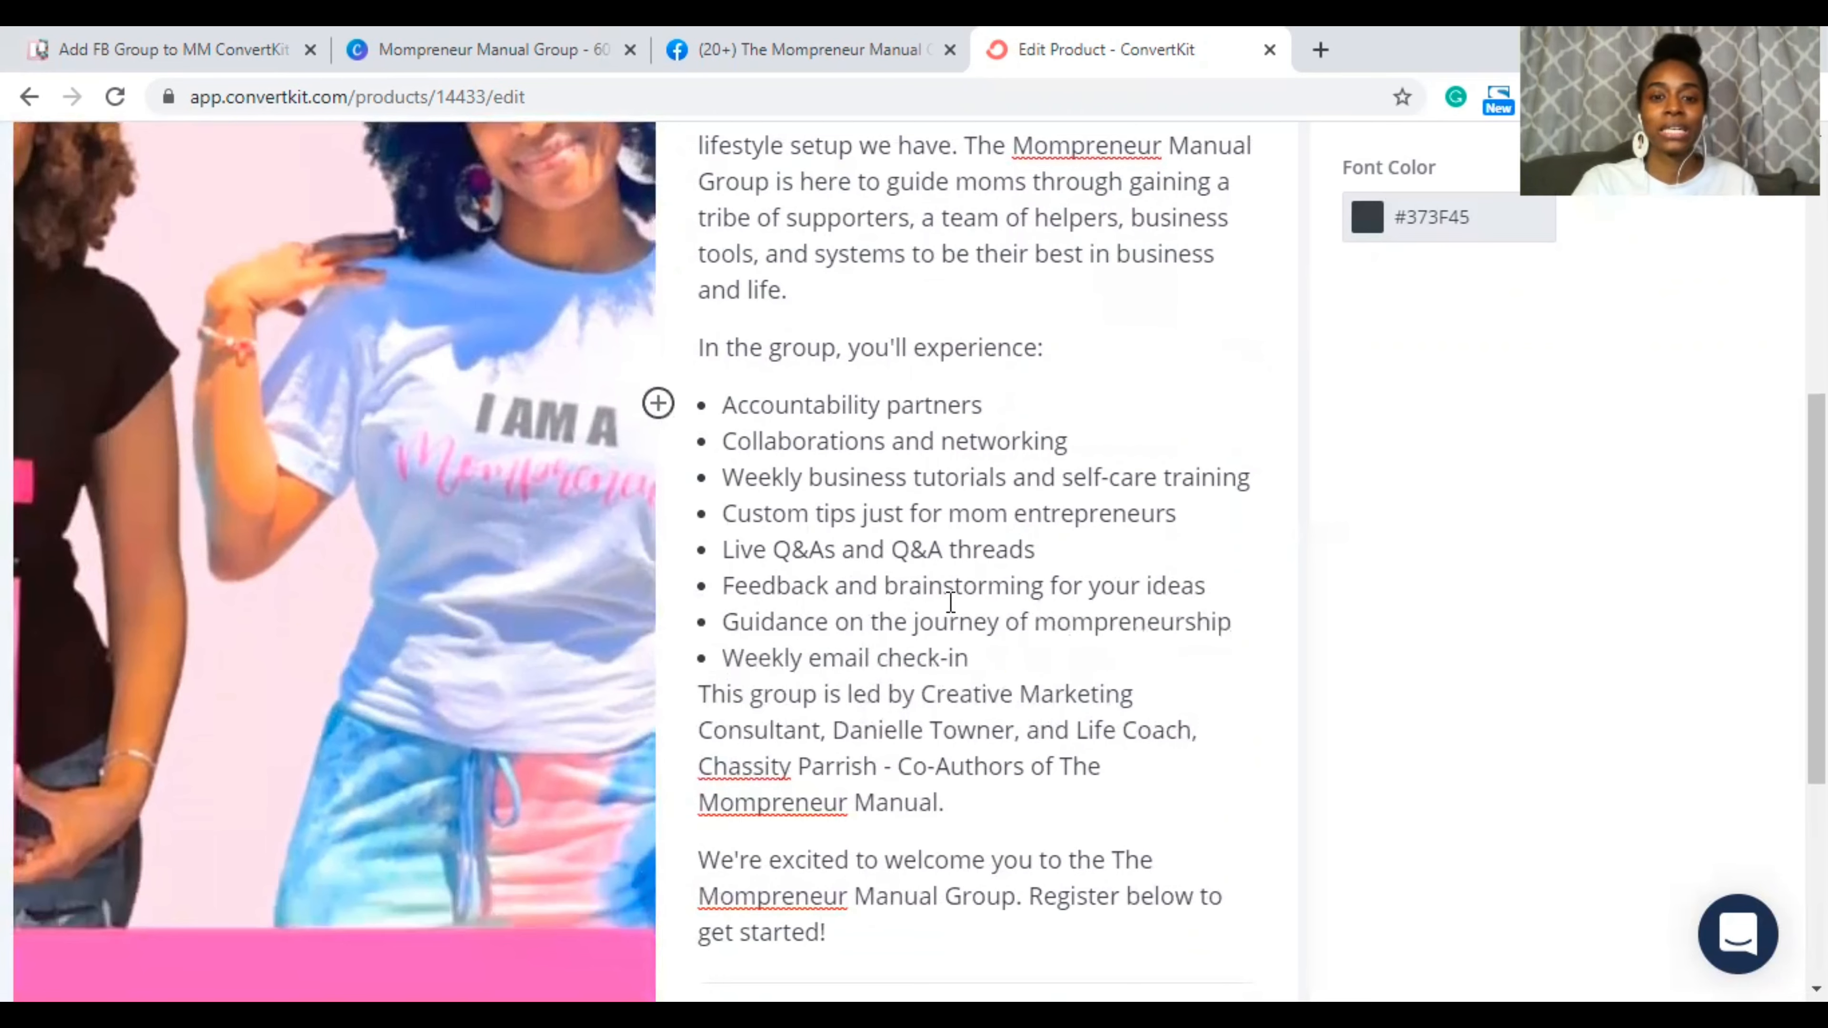
Step: Add a blank line between the bulleted list and the 'This group' paragraph
{"action": "left_click", "coordinate": [985, 657]}
{"action": "key", "text": "Return"}
{"action": "key", "text": "Return"}
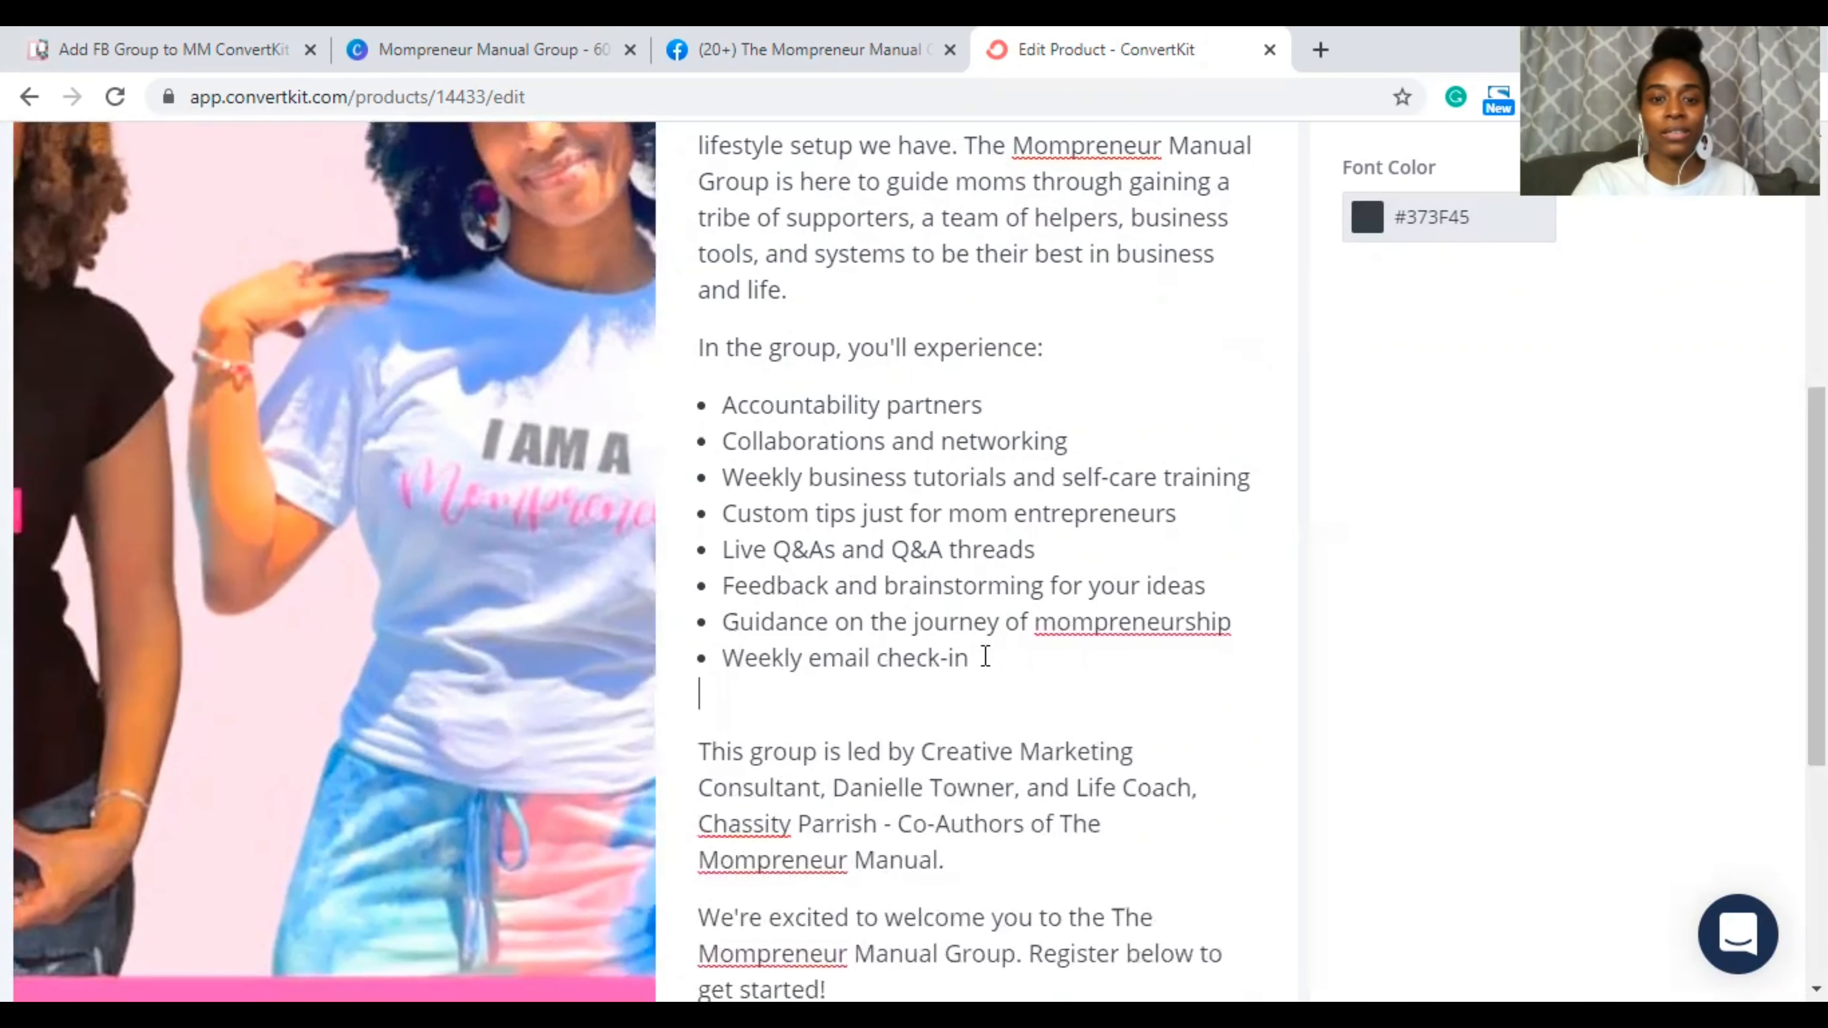
{"action": "left_click", "coordinate": [707, 750]}
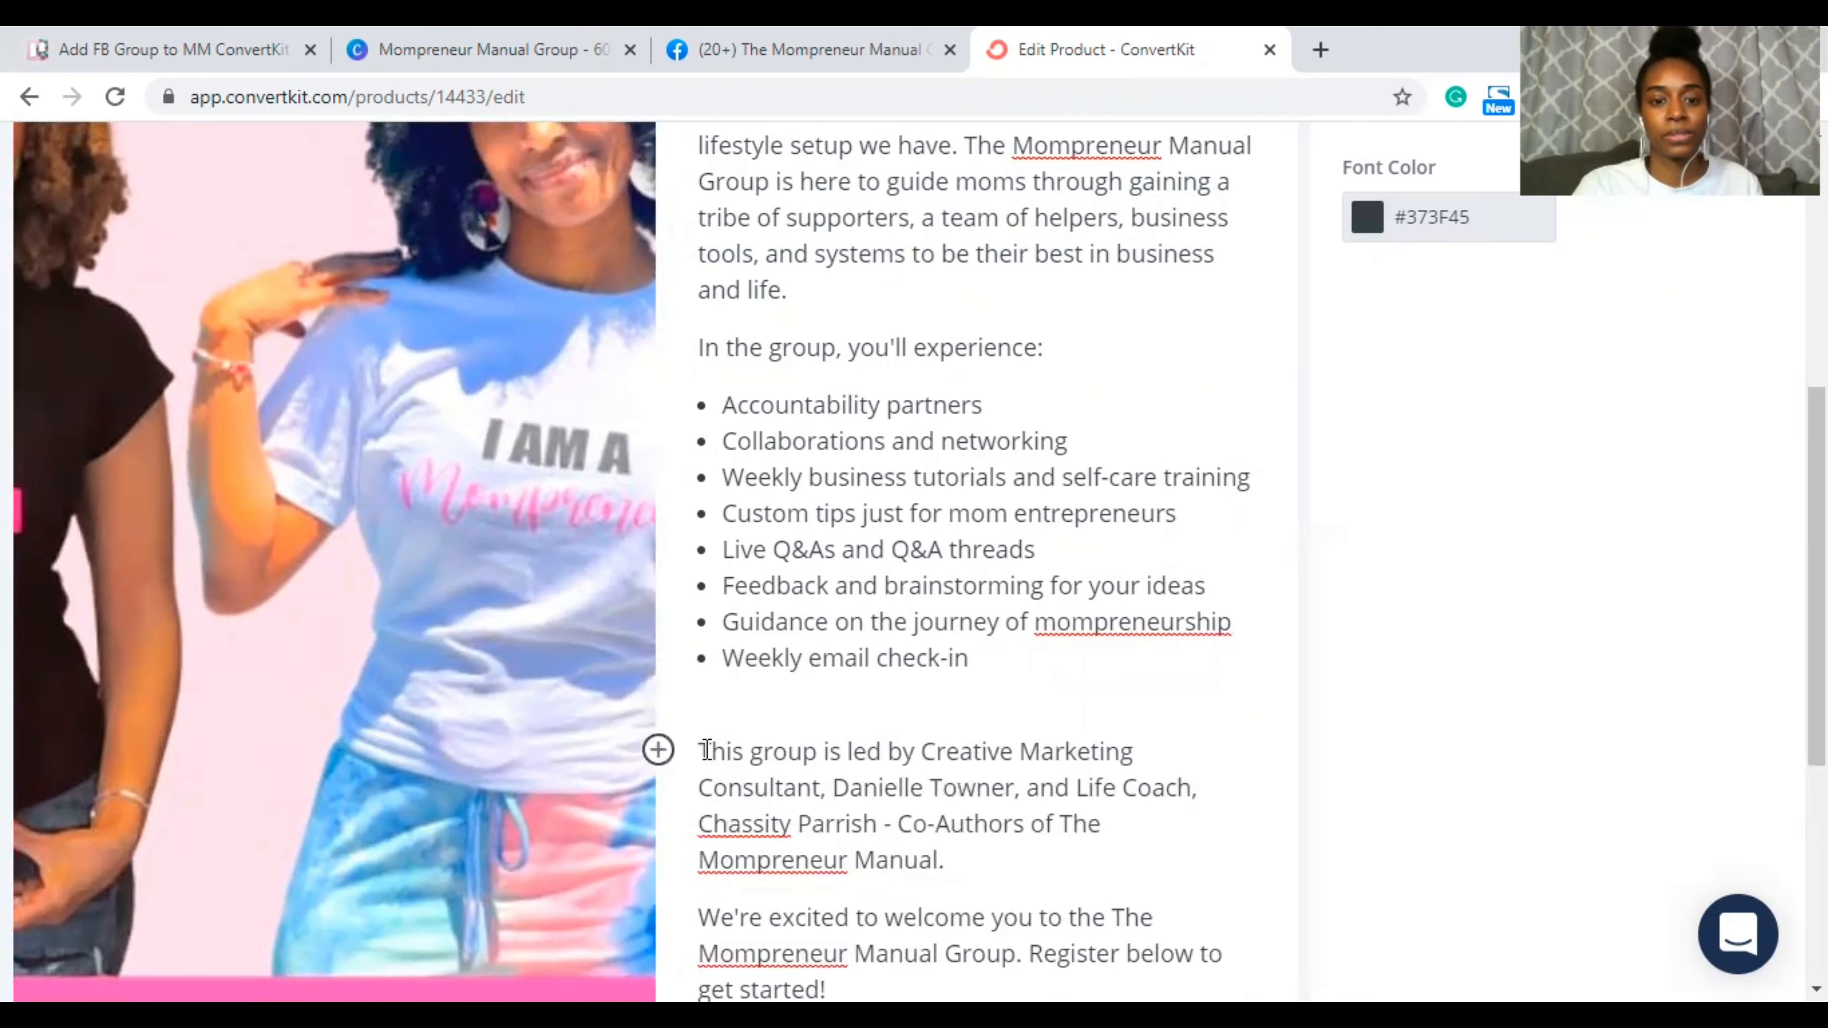
{"action": "key", "text": "BackSpace"}
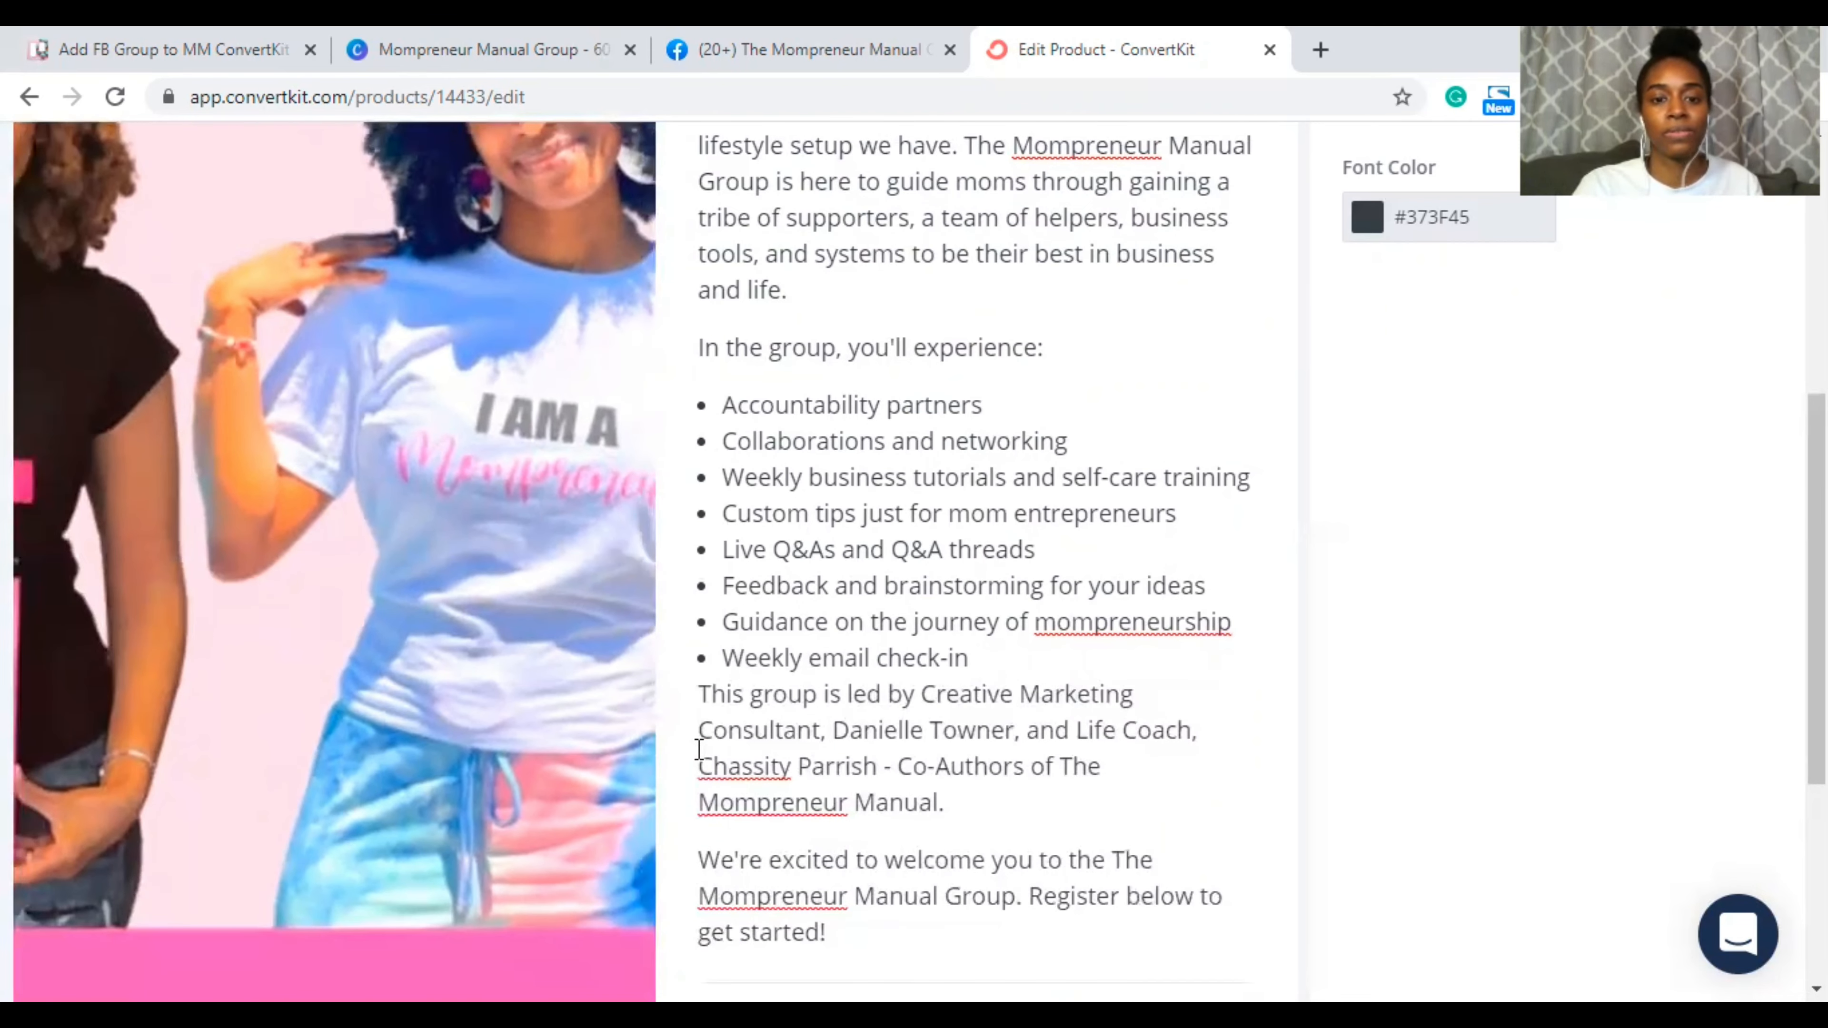
{"action": "key", "text": "Return"}
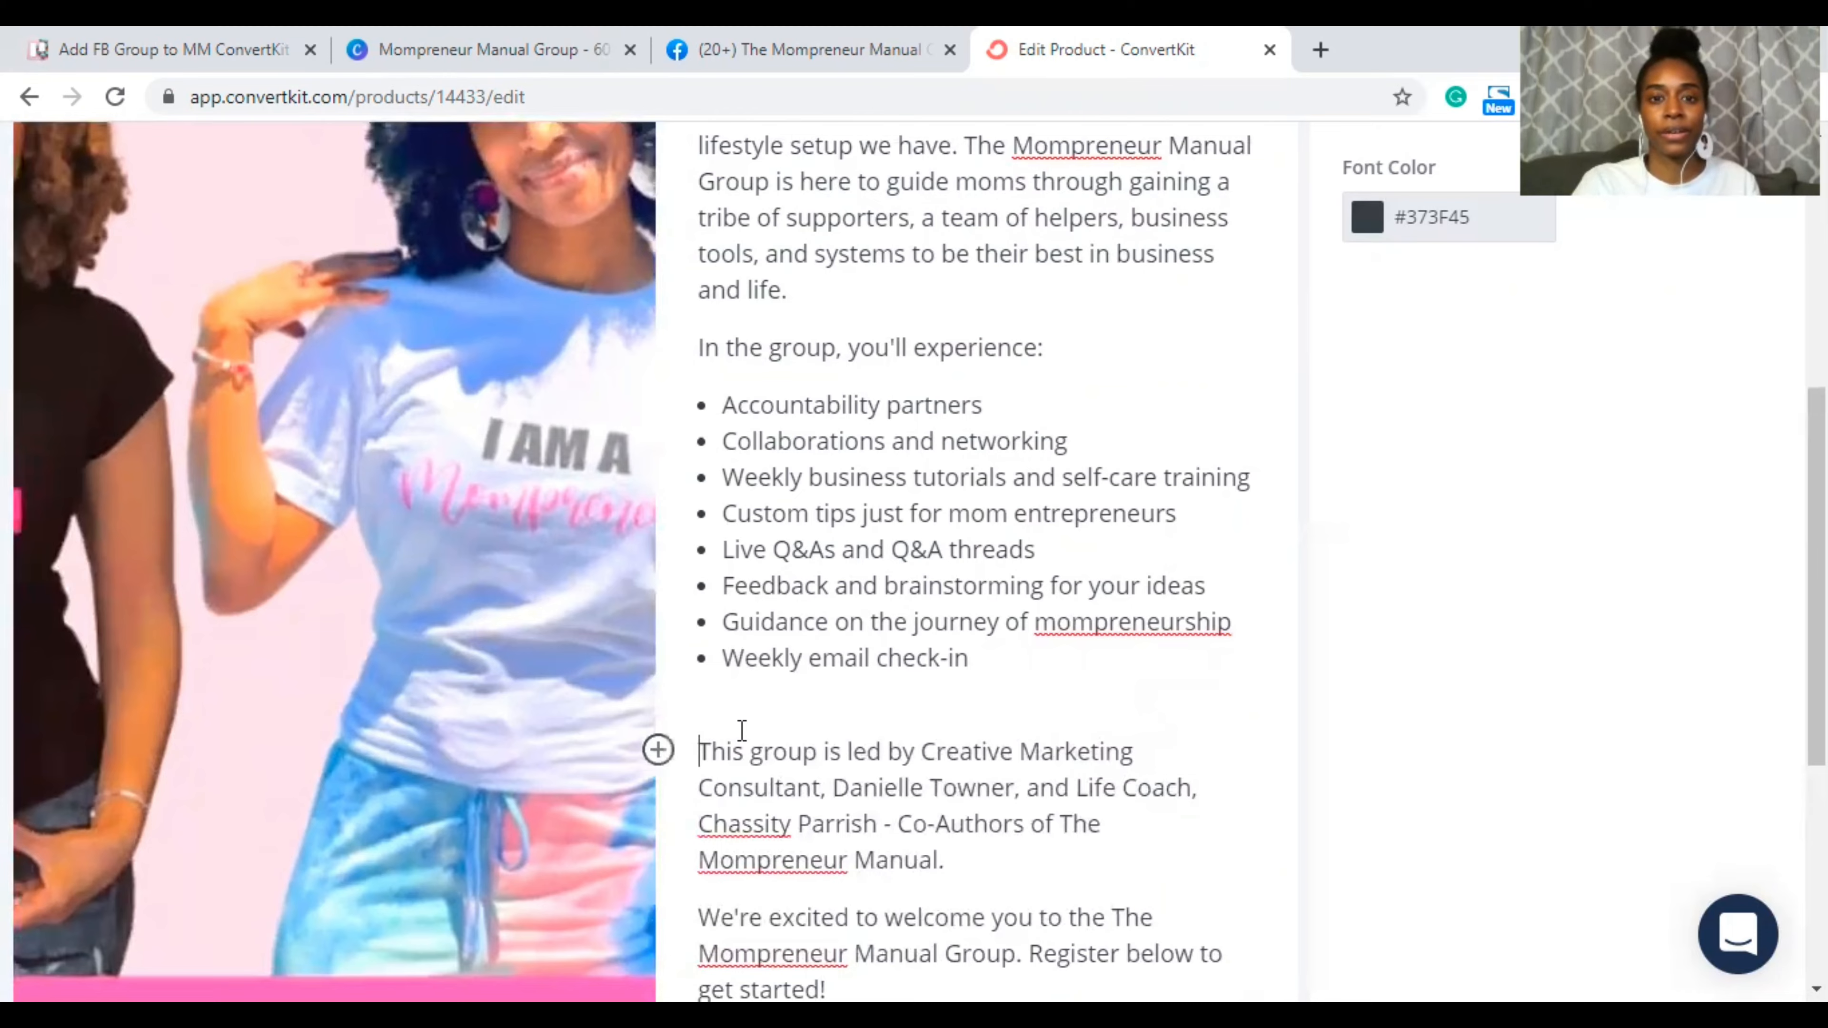
Step: Add blank lines after the opening paragraph and before the closing welcome sentence
{"action": "scroll", "coordinate": [720, 721], "scroll_direction": "up", "scroll_amount": 5}
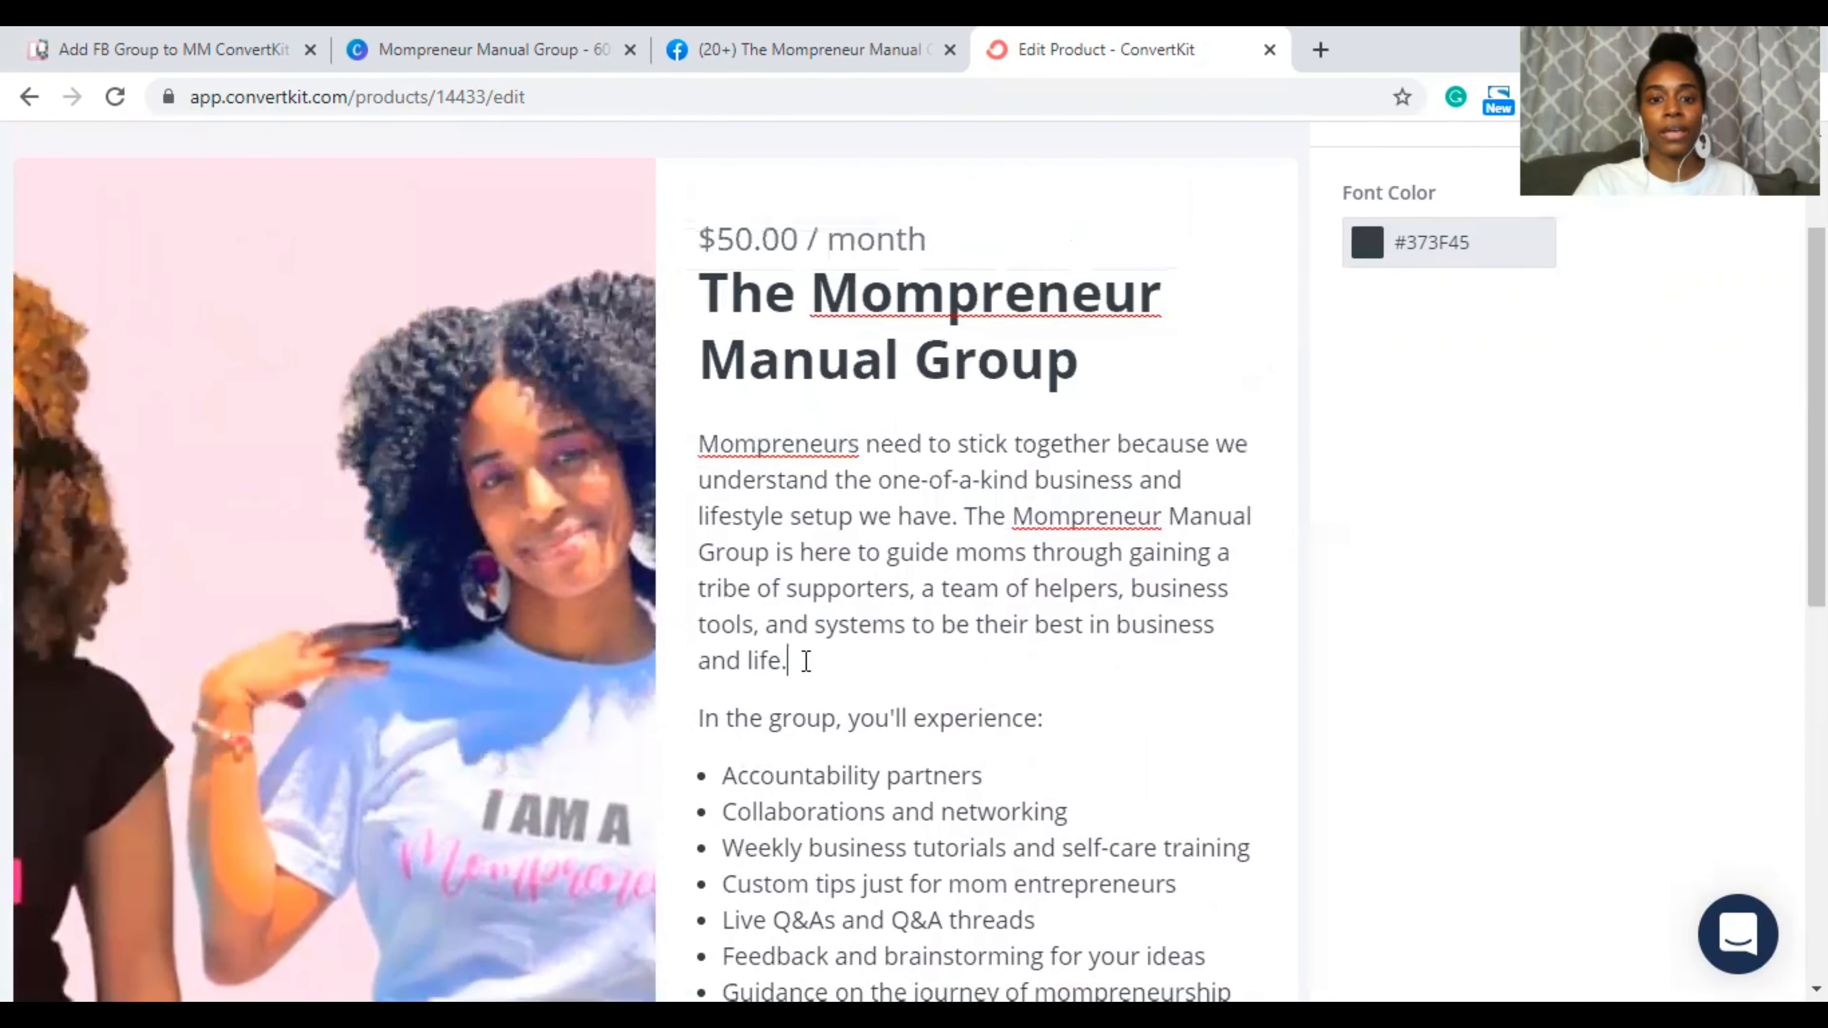
{"action": "key", "text": "Return"}
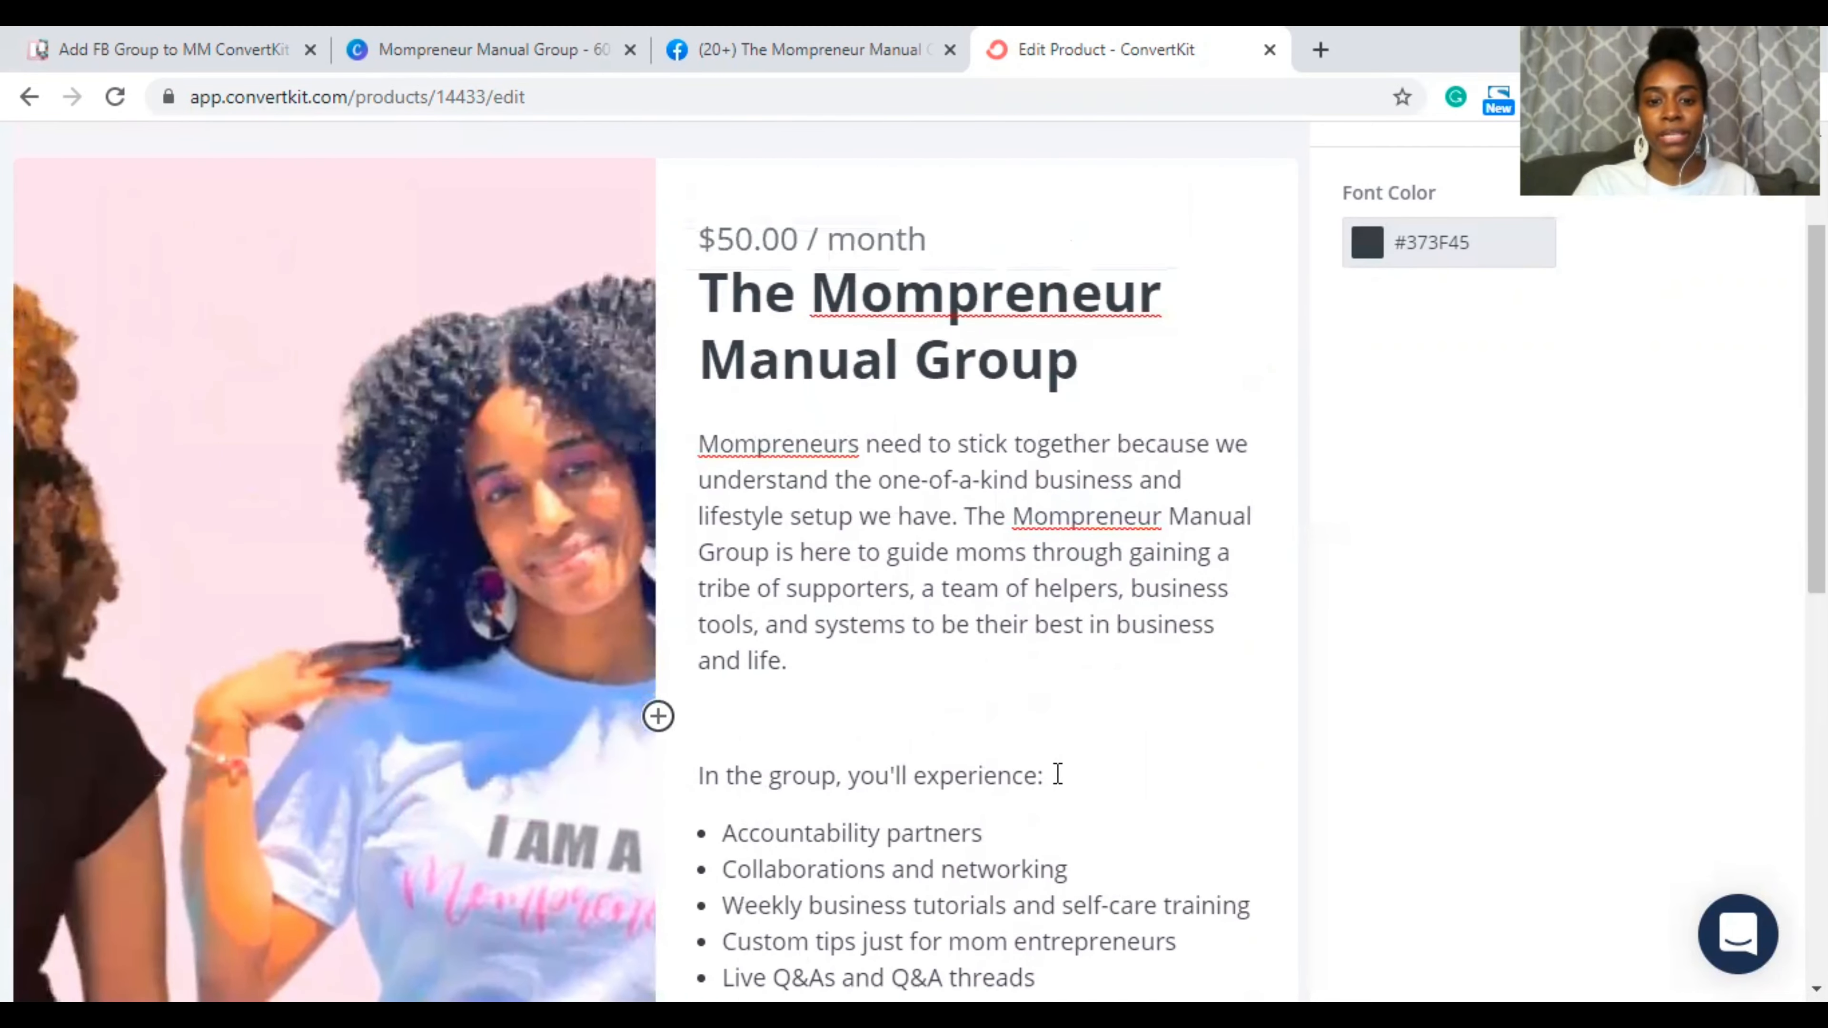
{"action": "scroll", "coordinate": [1058, 775], "scroll_direction": "down", "scroll_amount": 10}
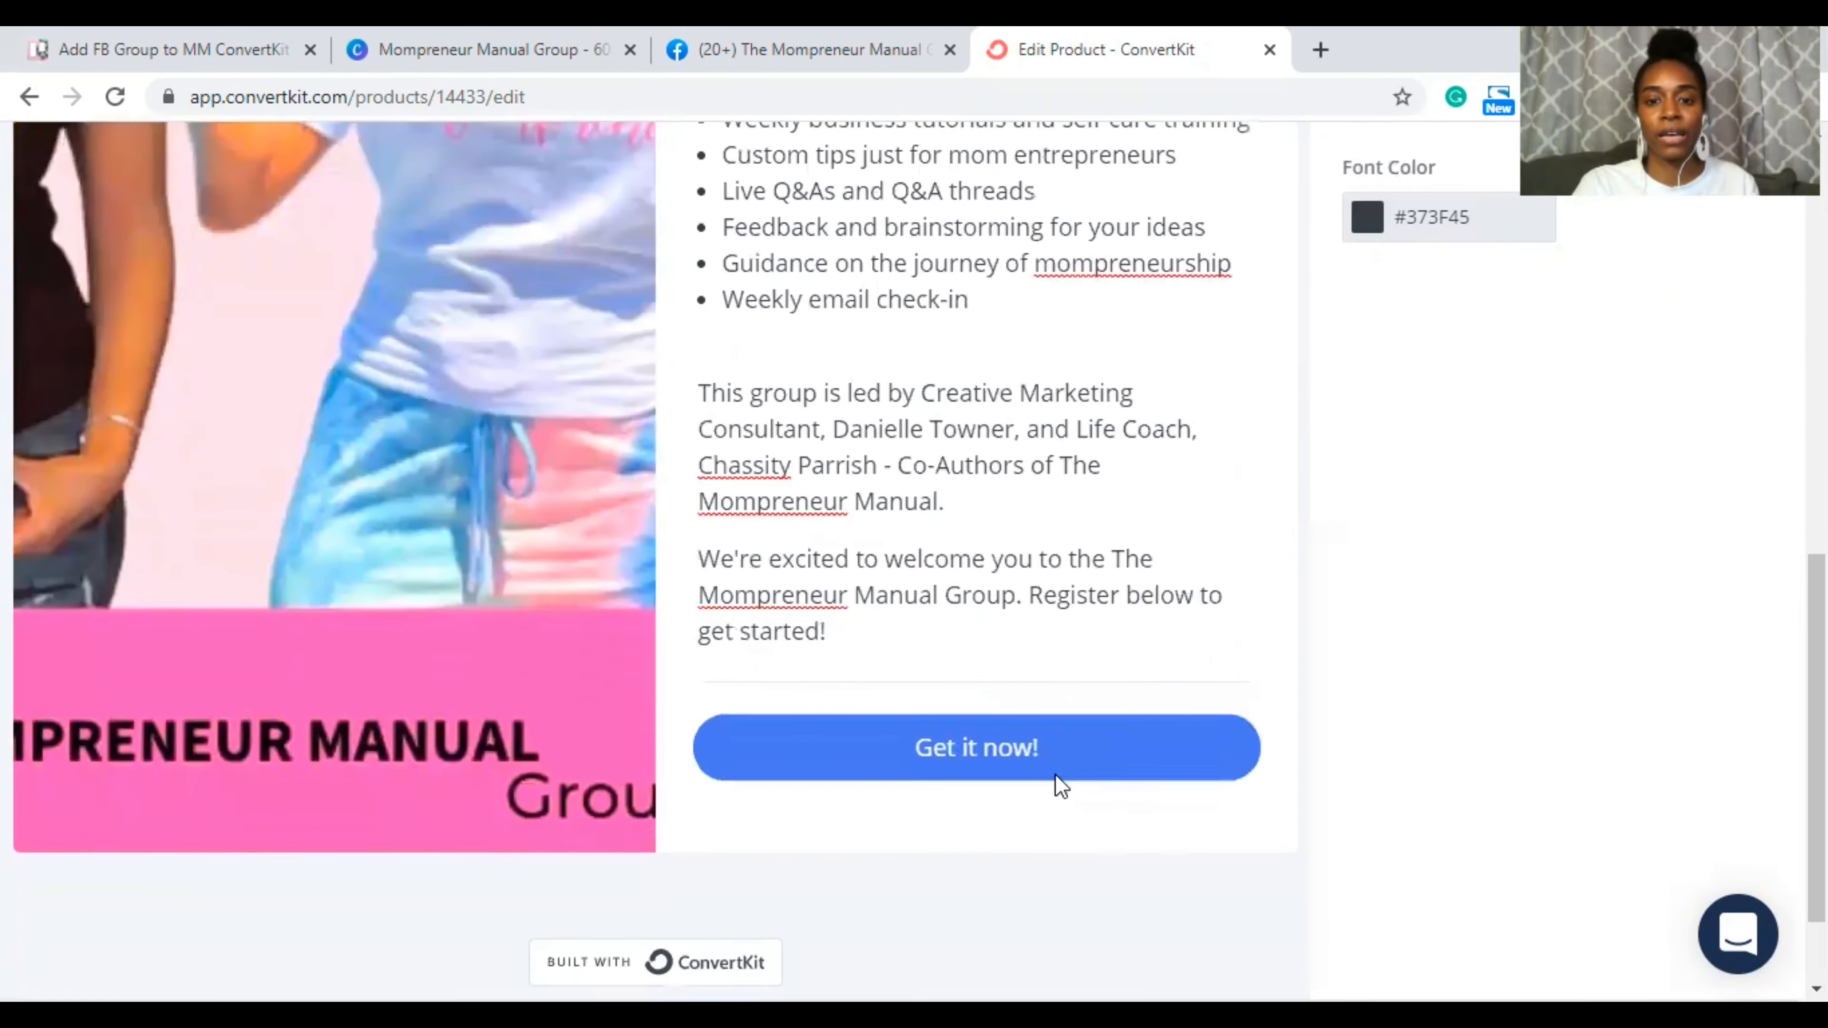
{"action": "key", "text": "Return"}
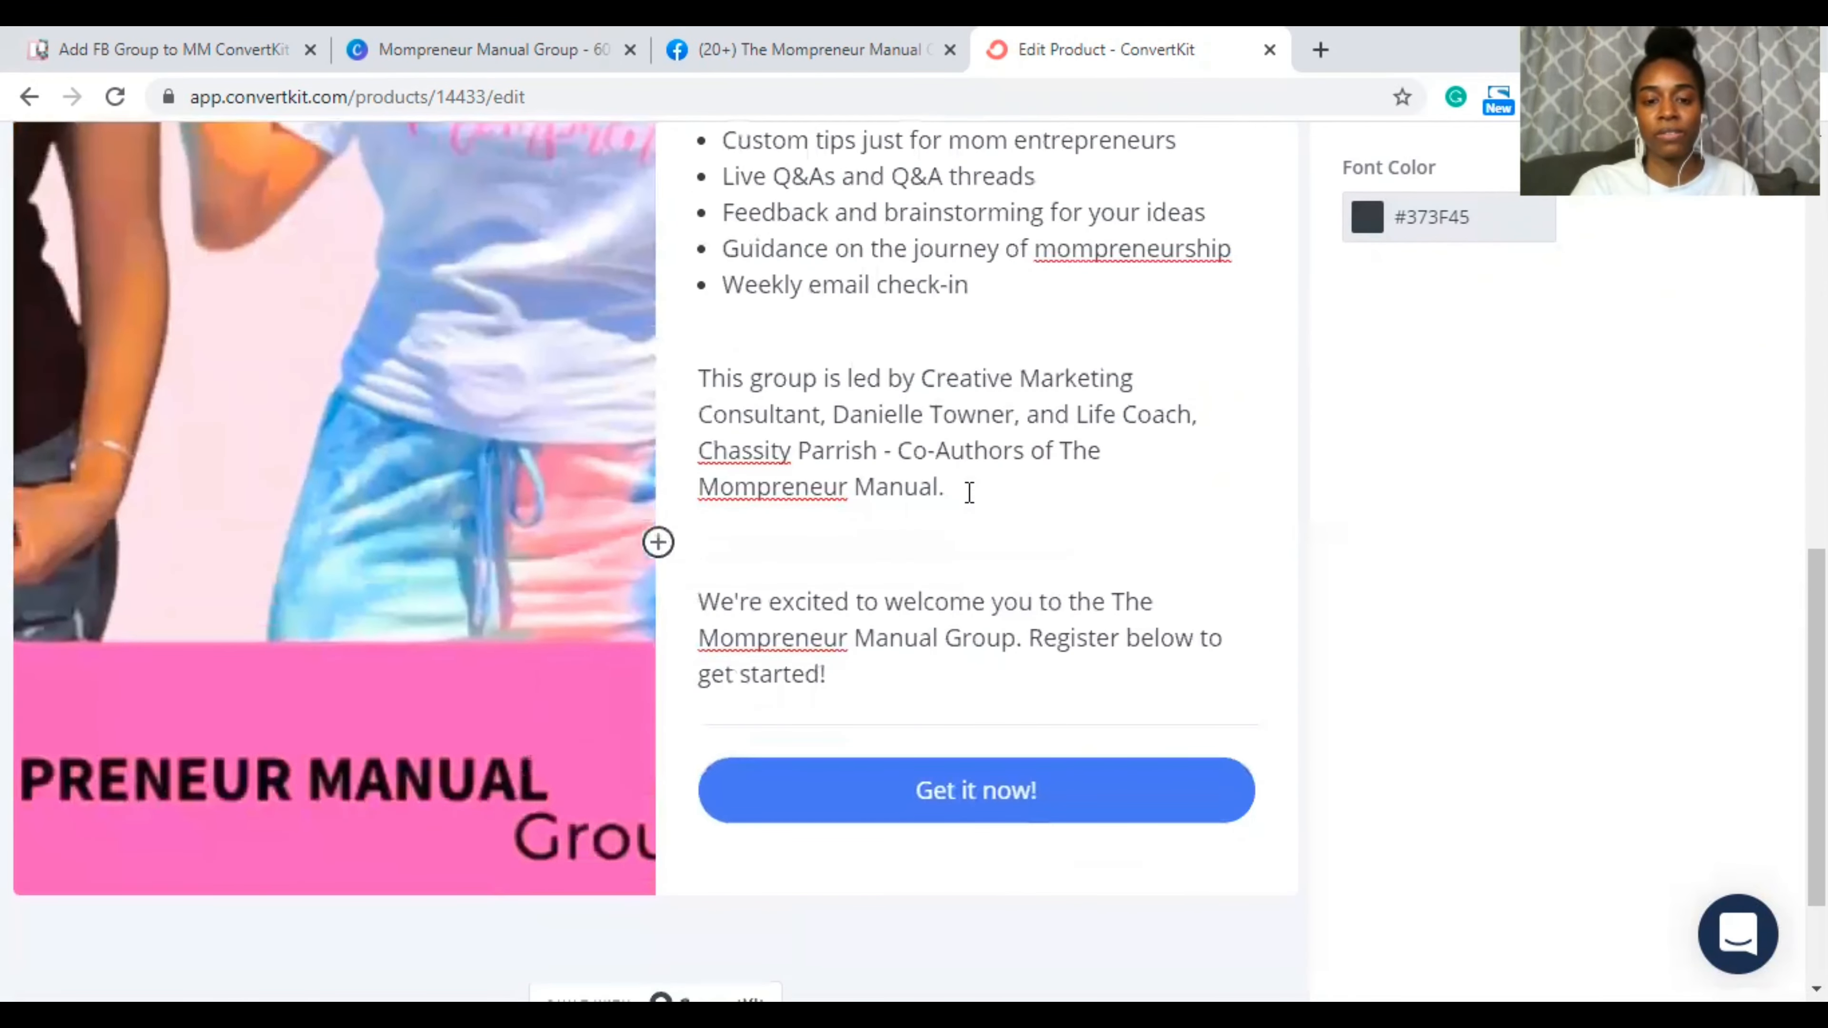
{"action": "scroll", "coordinate": [1005, 465], "scroll_direction": "up", "scroll_amount": 7}
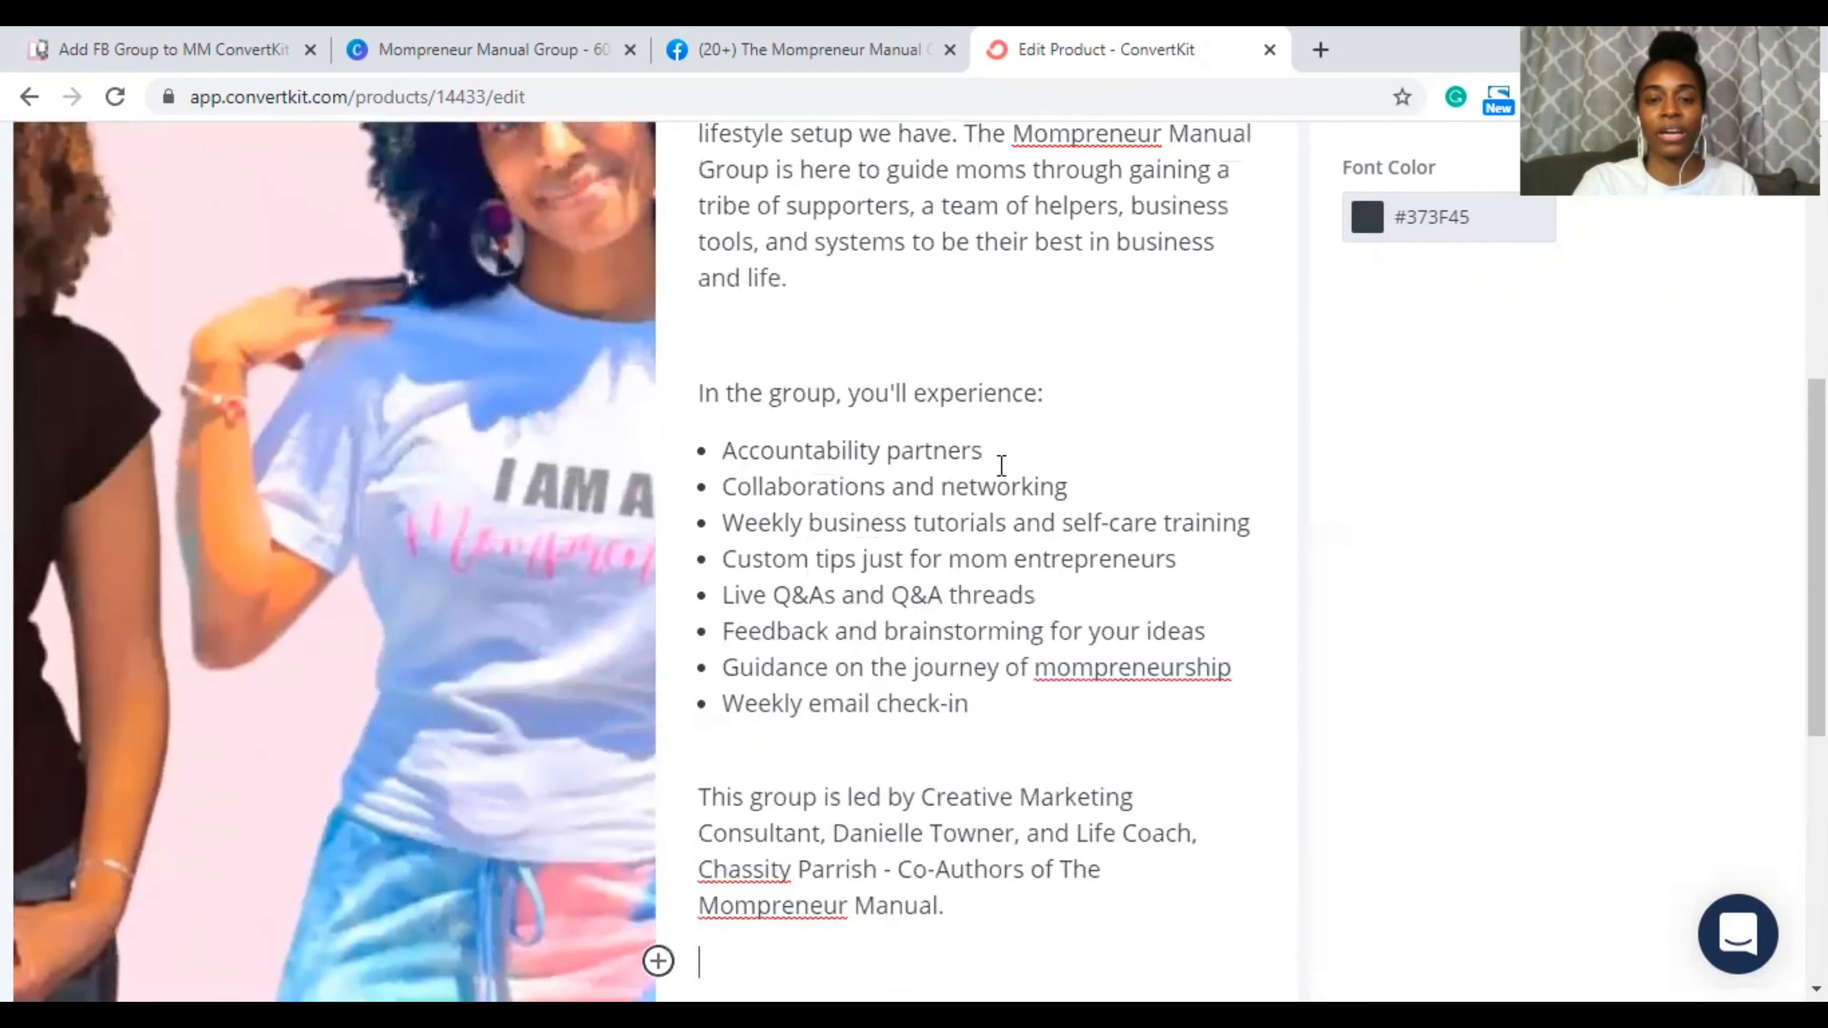
{"action": "scroll", "coordinate": [1001, 465], "scroll_direction": "up", "scroll_amount": 5}
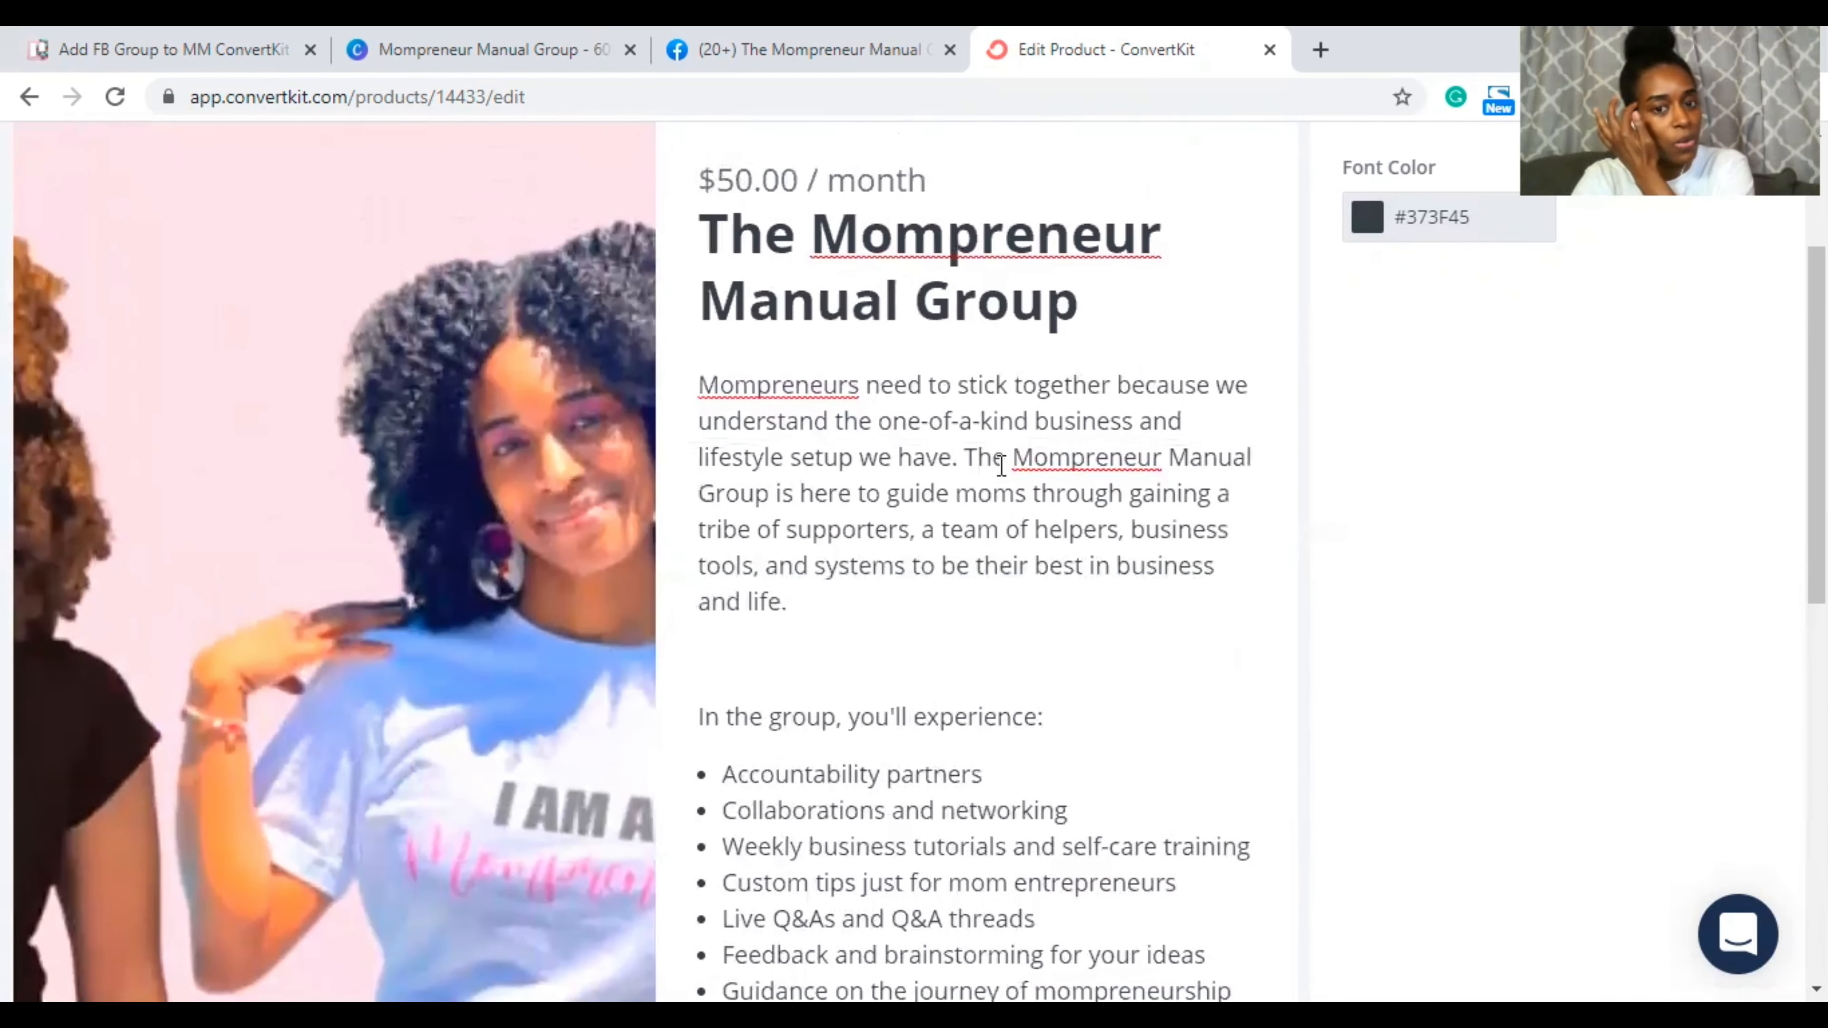
{"action": "scroll", "coordinate": [1001, 465], "scroll_direction": "up", "scroll_amount": 1}
Step: Select the product title and bring up its font colour picker
{"action": "left_click", "coordinate": [993, 433]}
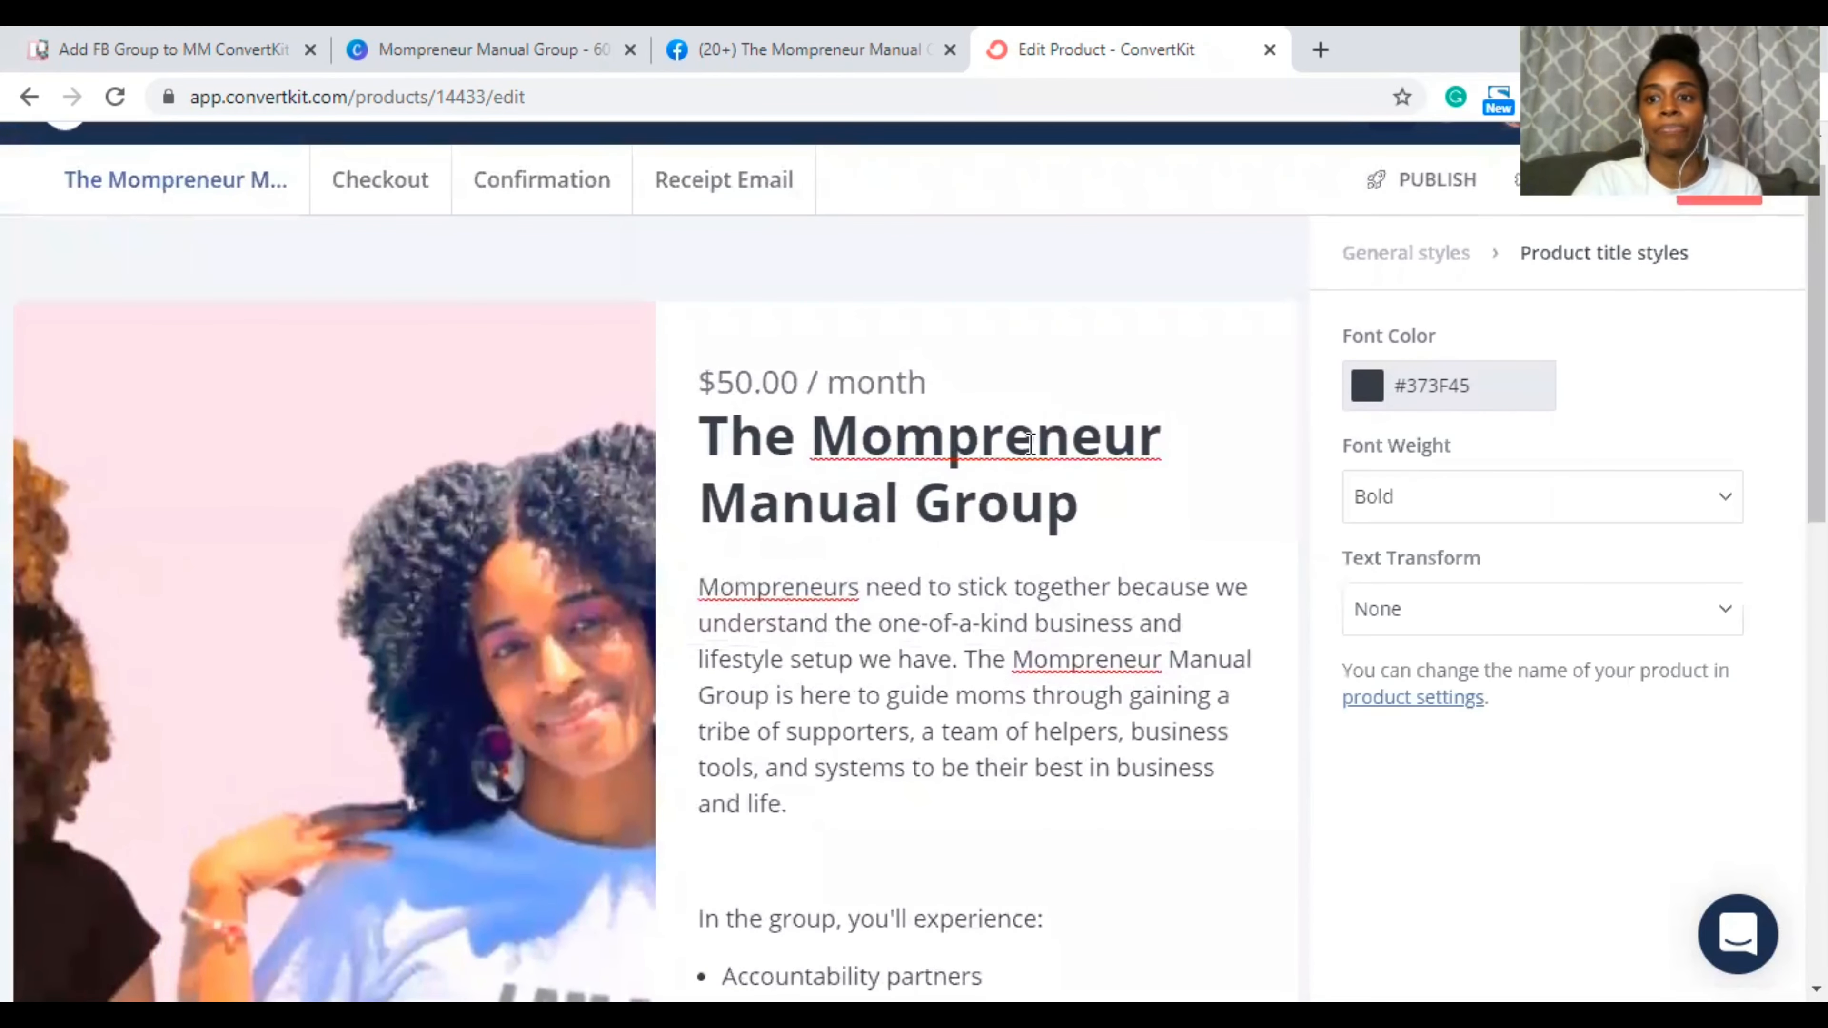
{"action": "triple_click", "coordinate": [1031, 441]}
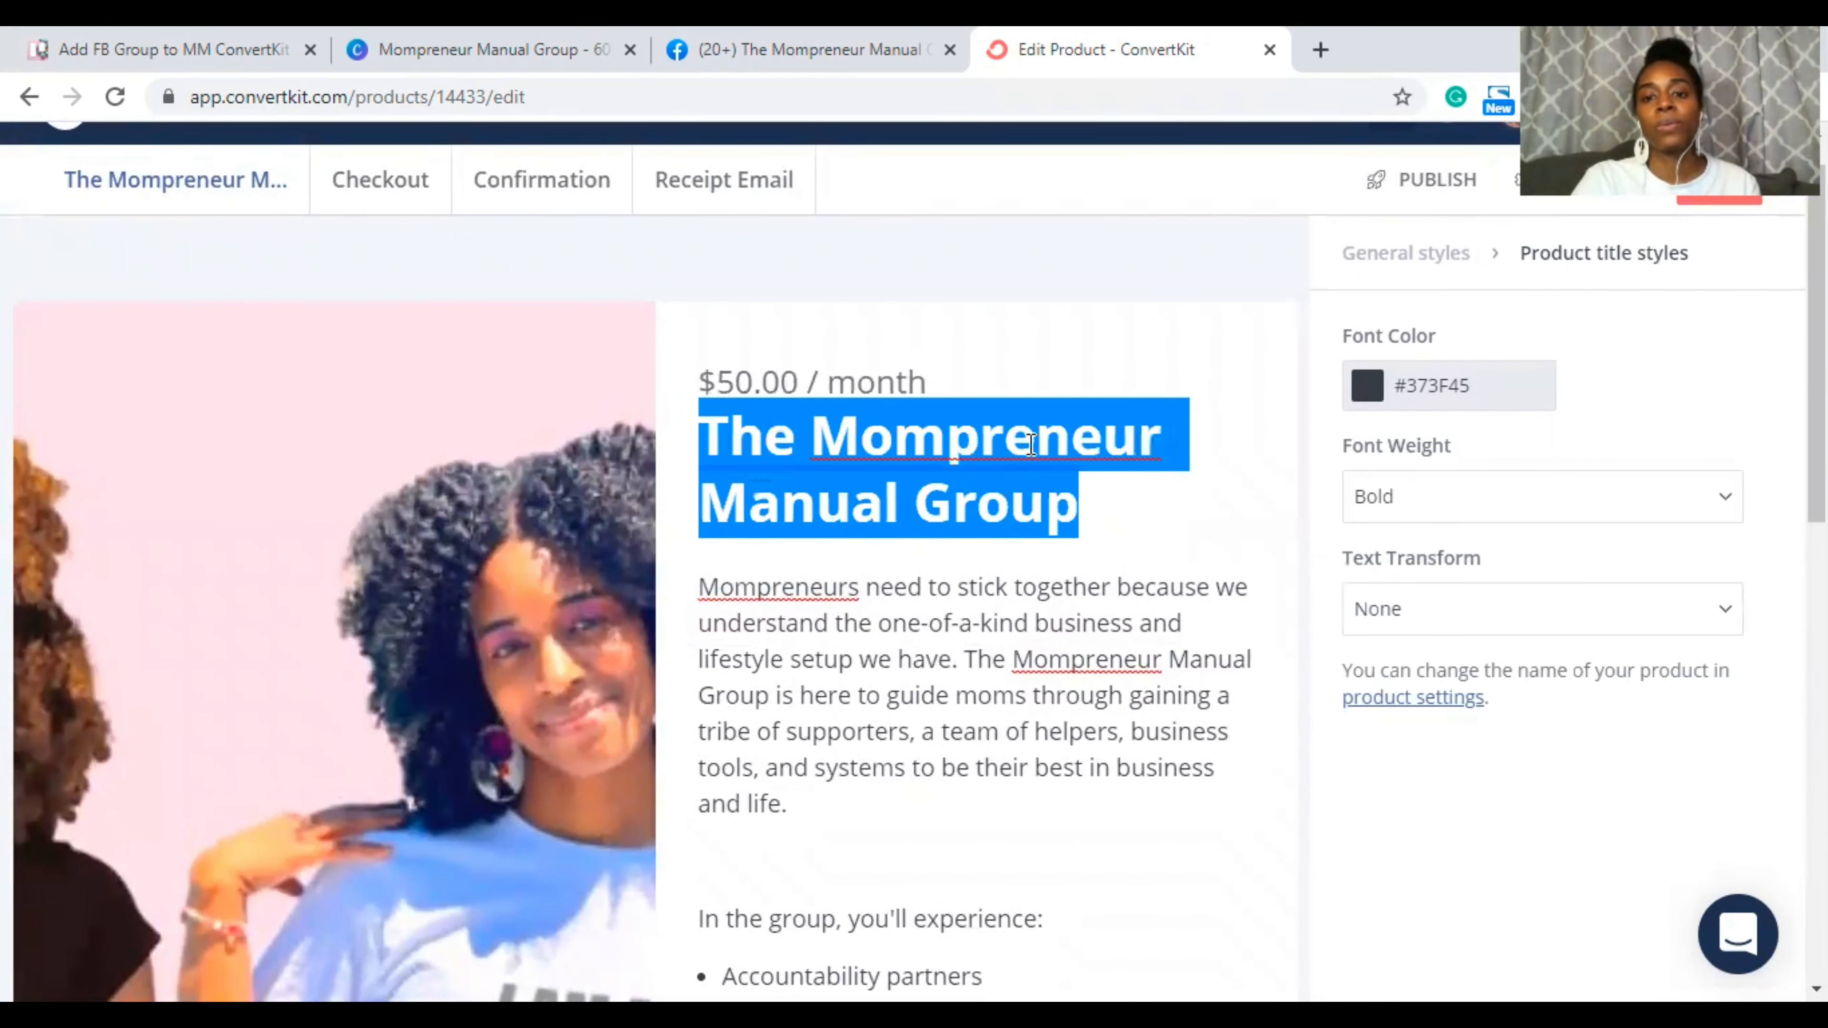
{"action": "left_click", "coordinate": [1368, 387]}
{"action": "left_click", "coordinate": [955, 398]}
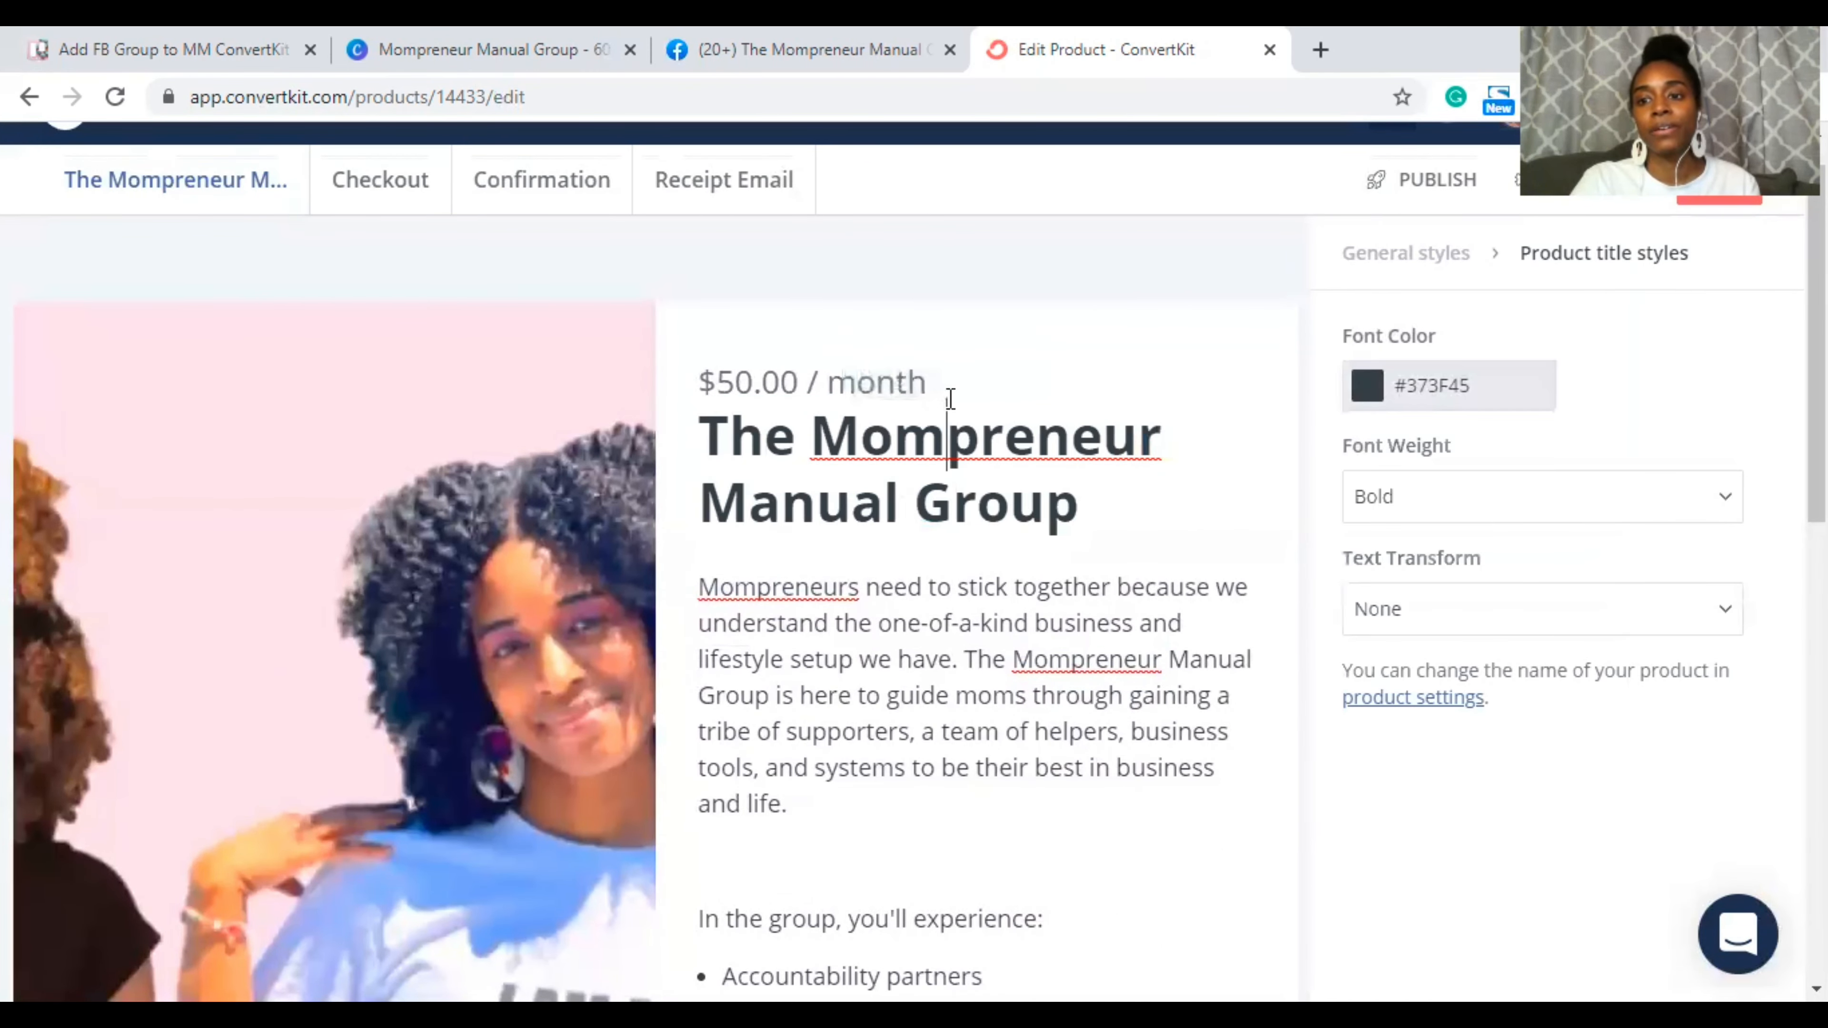
{"action": "left_click", "coordinate": [1368, 392]}
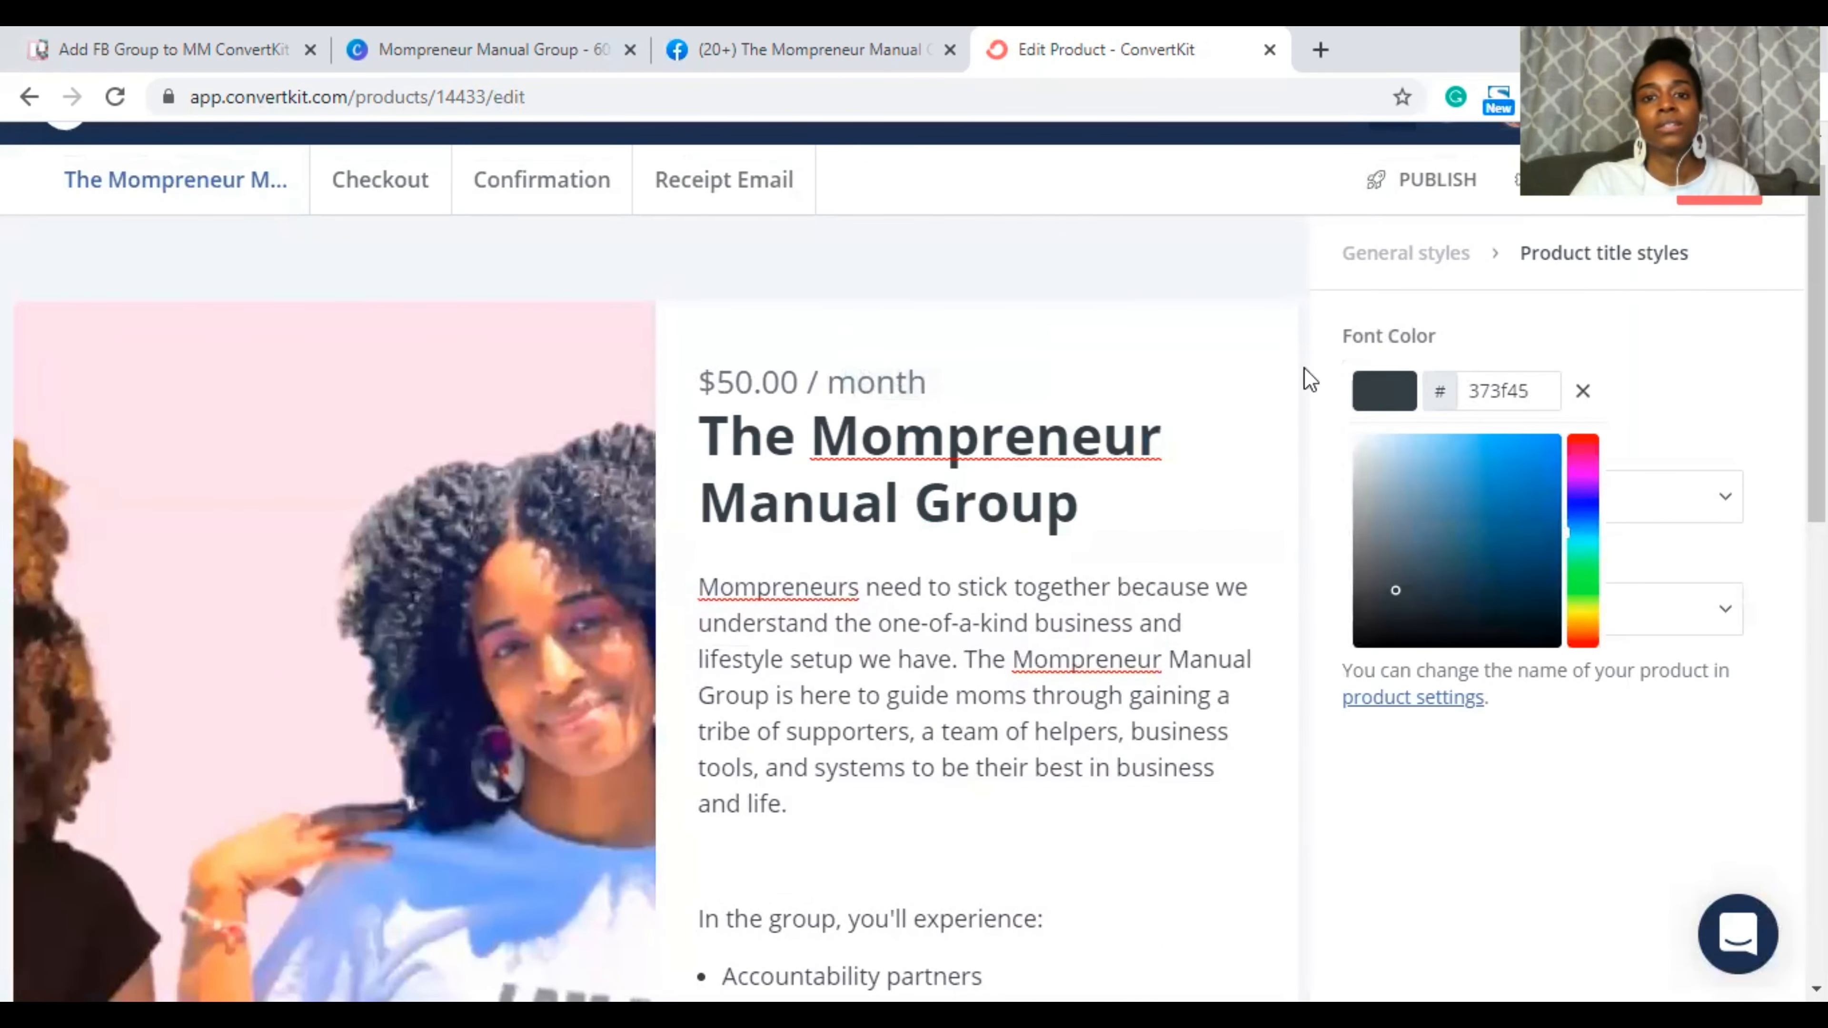
Step: Copy the pink hex code from the Trello card comment and return to ConvertKit
{"action": "left_click", "coordinate": [769, 40]}
{"action": "left_click", "coordinate": [496, 45]}
{"action": "left_click", "coordinate": [182, 42]}
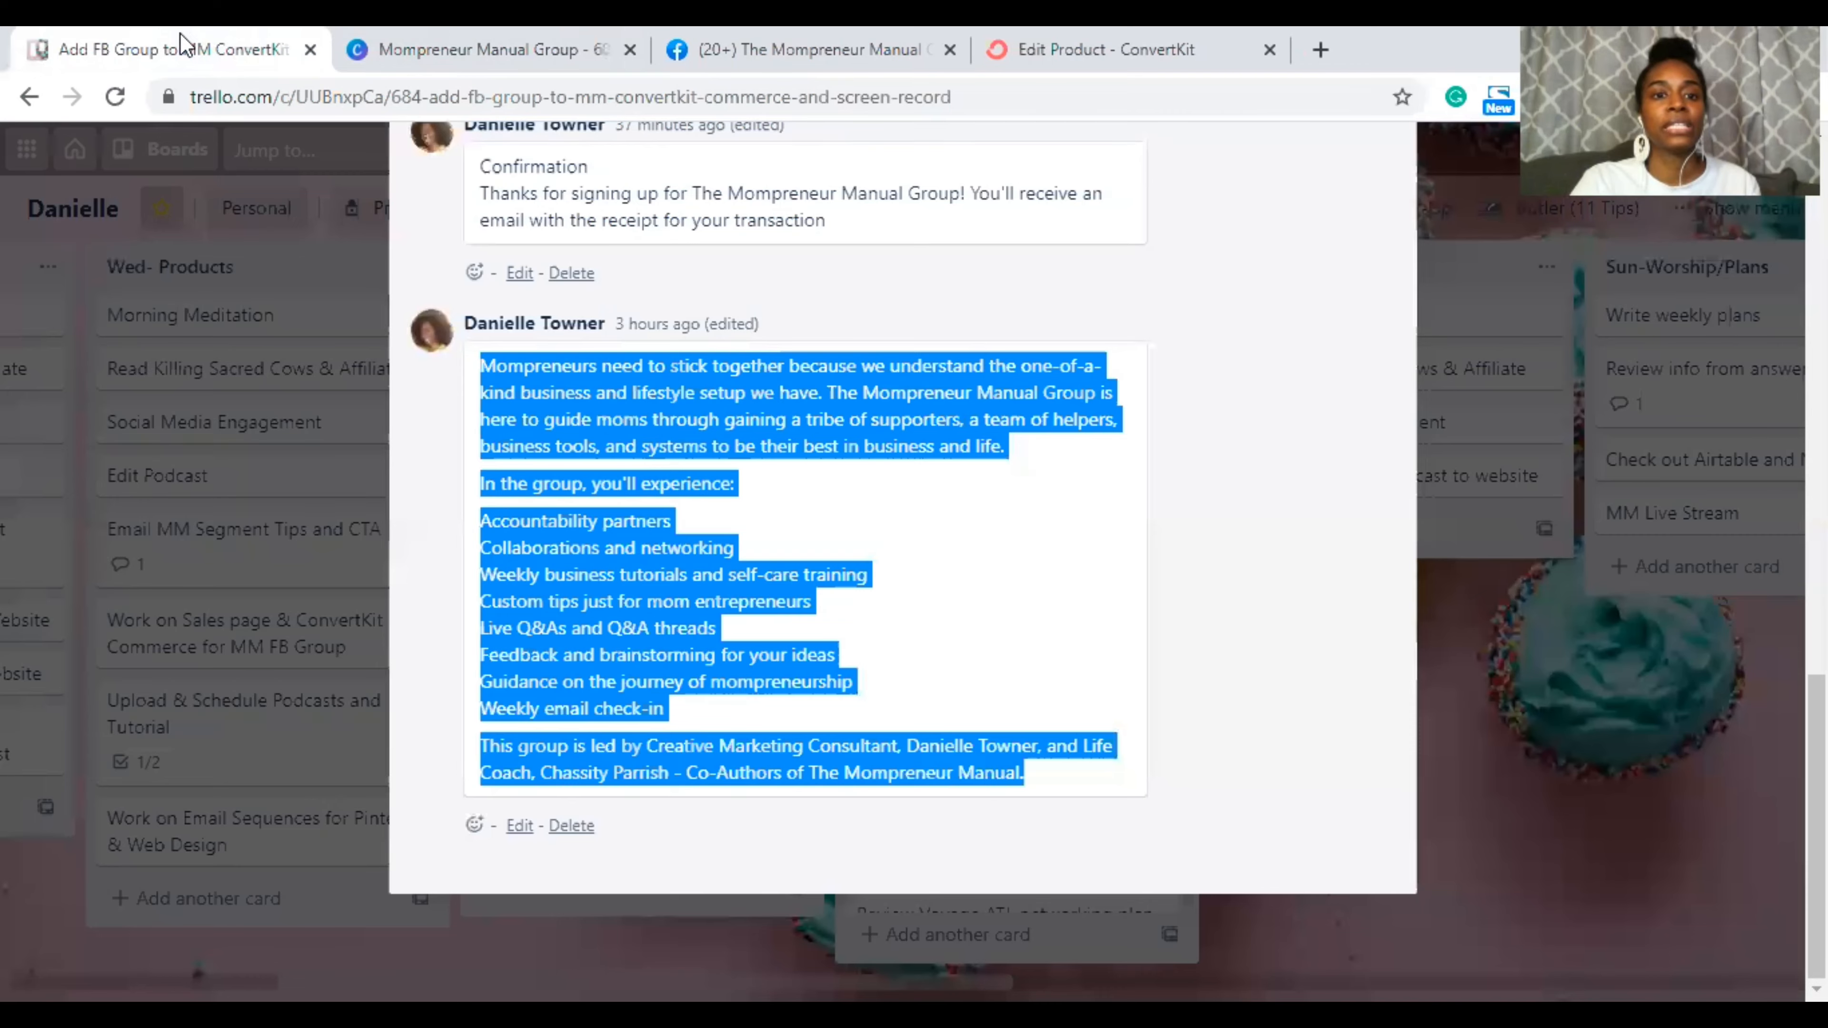
{"action": "scroll", "coordinate": [960, 430], "scroll_direction": "up", "scroll_amount": 5}
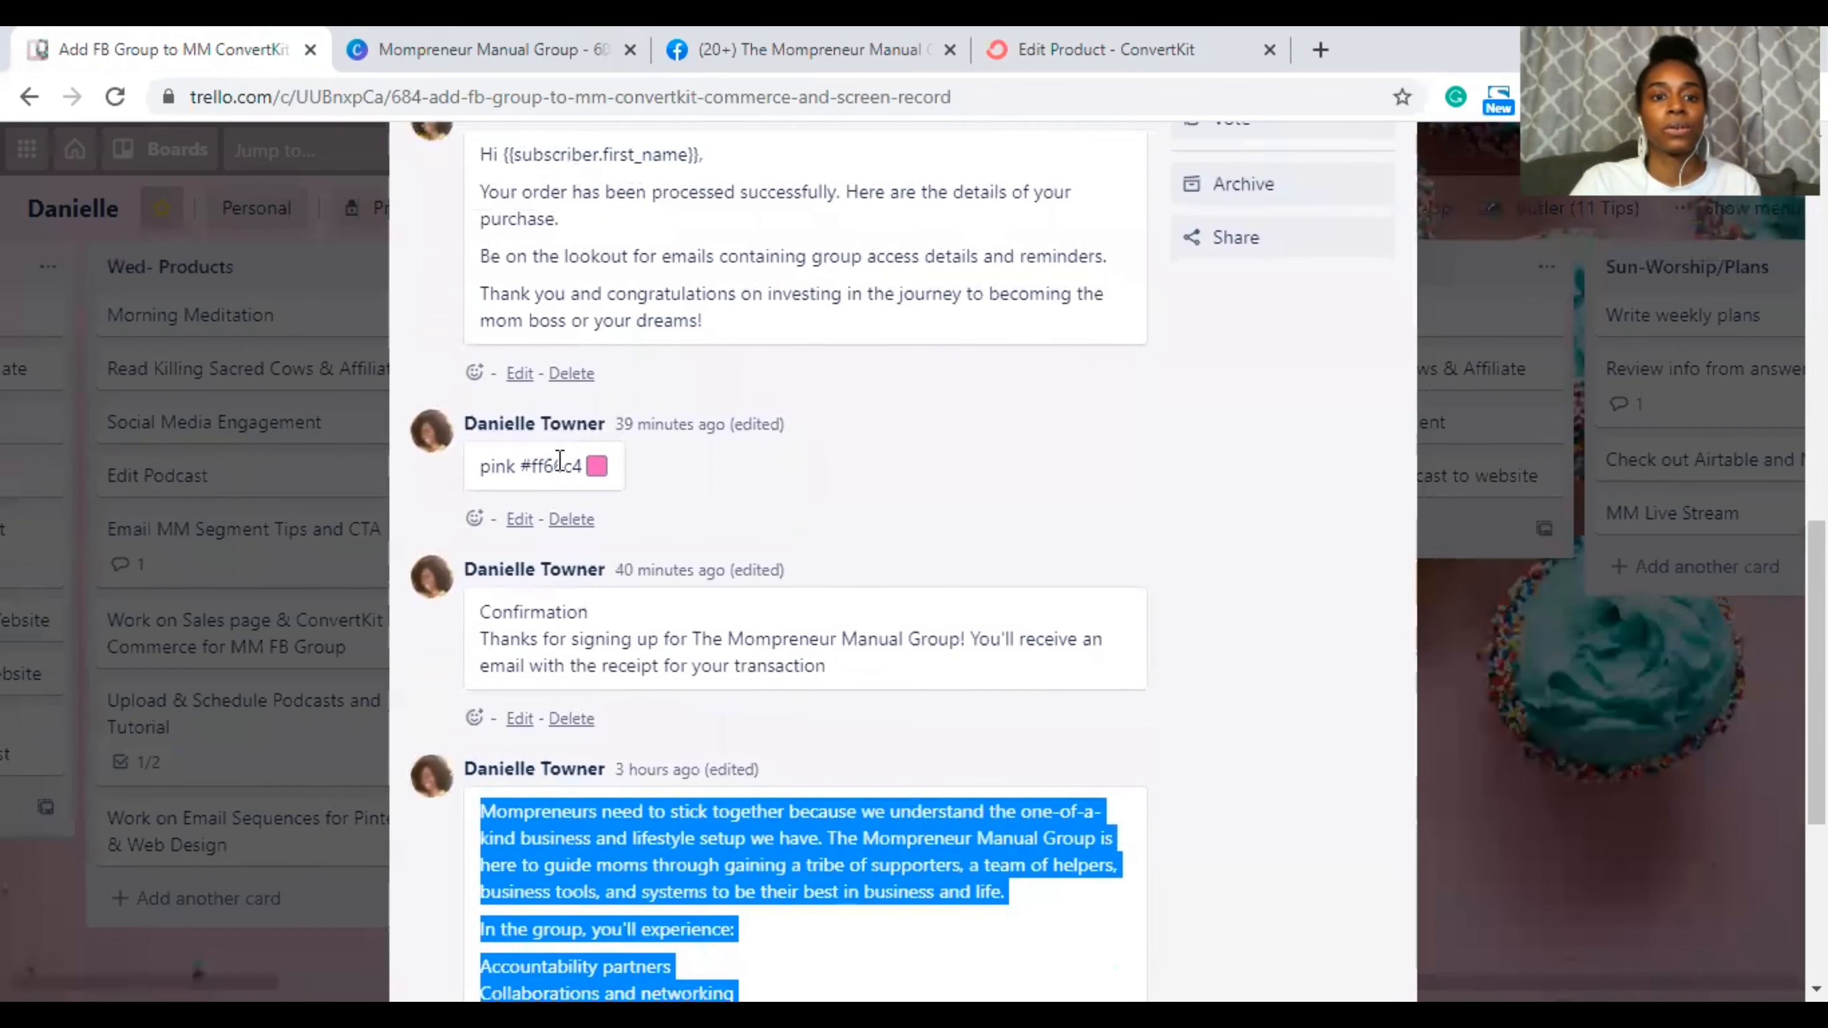
{"action": "double_click", "coordinate": [560, 465]}
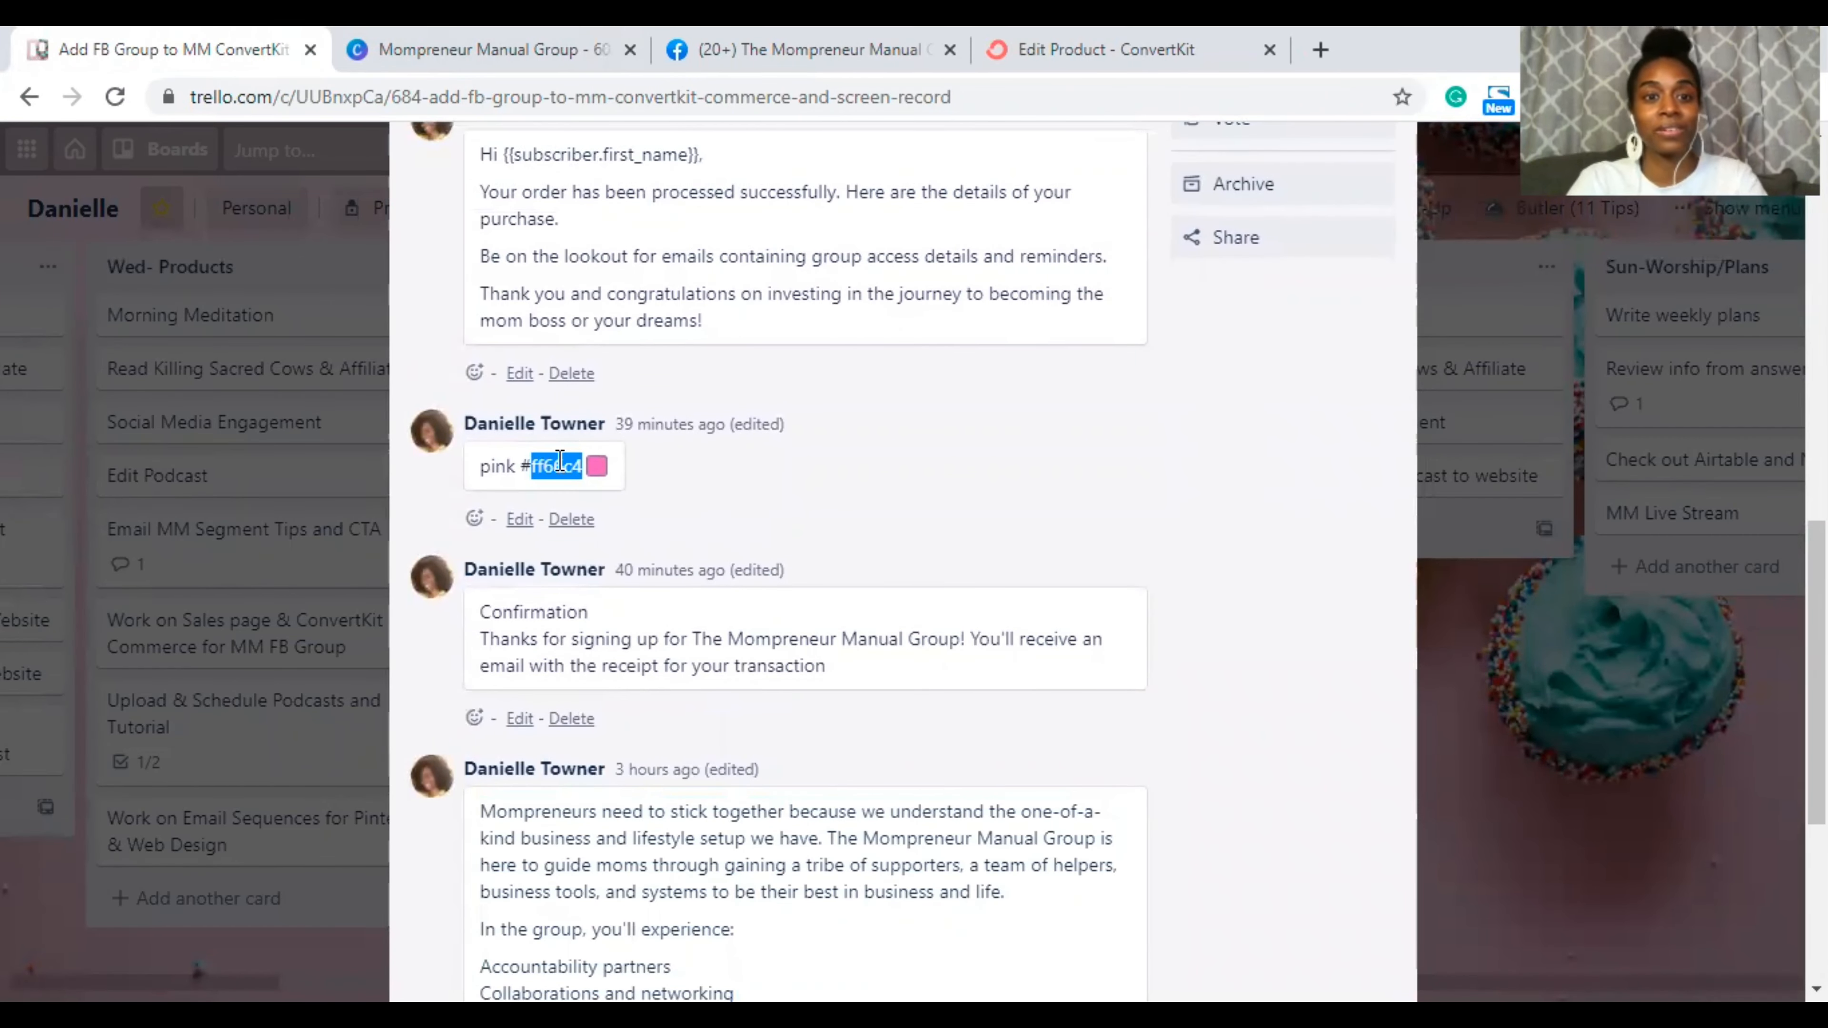
{"action": "left_click", "coordinate": [1078, 39]}
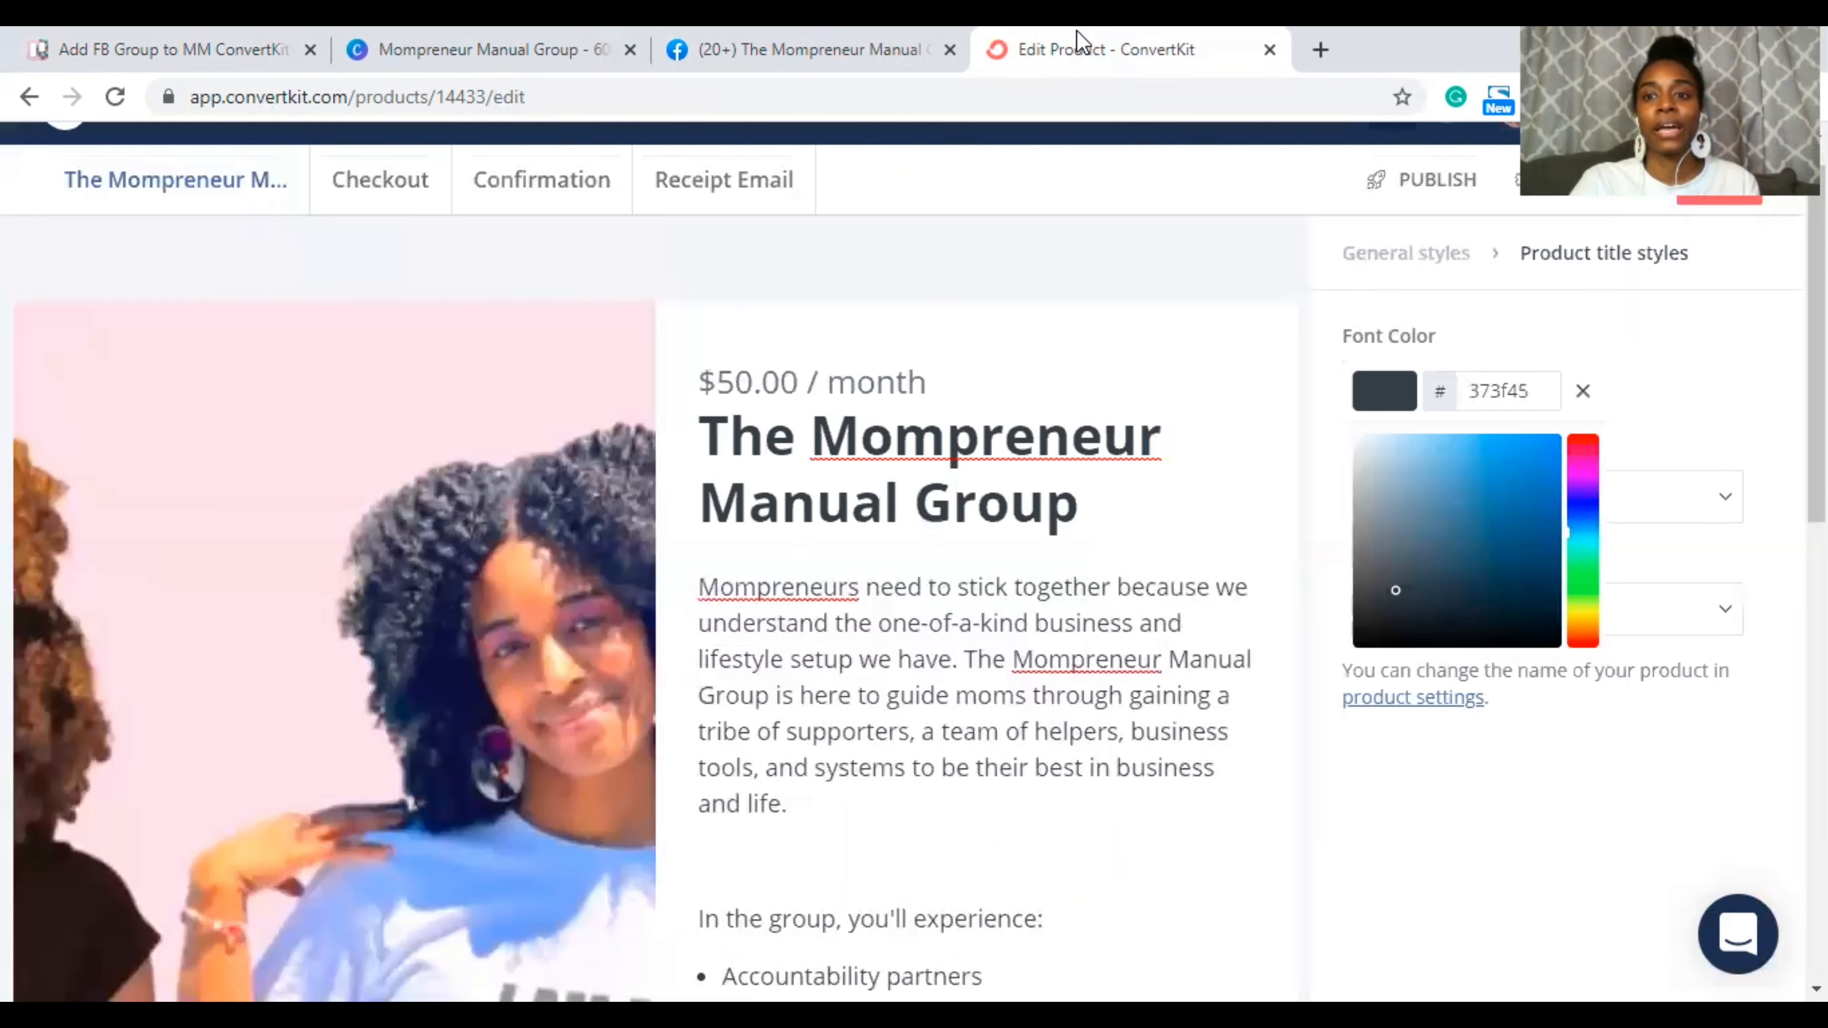
Step: Paste ff66c4 as the title's font colour and review the pink title in the preview
{"action": "double_click", "coordinate": [1529, 392]}
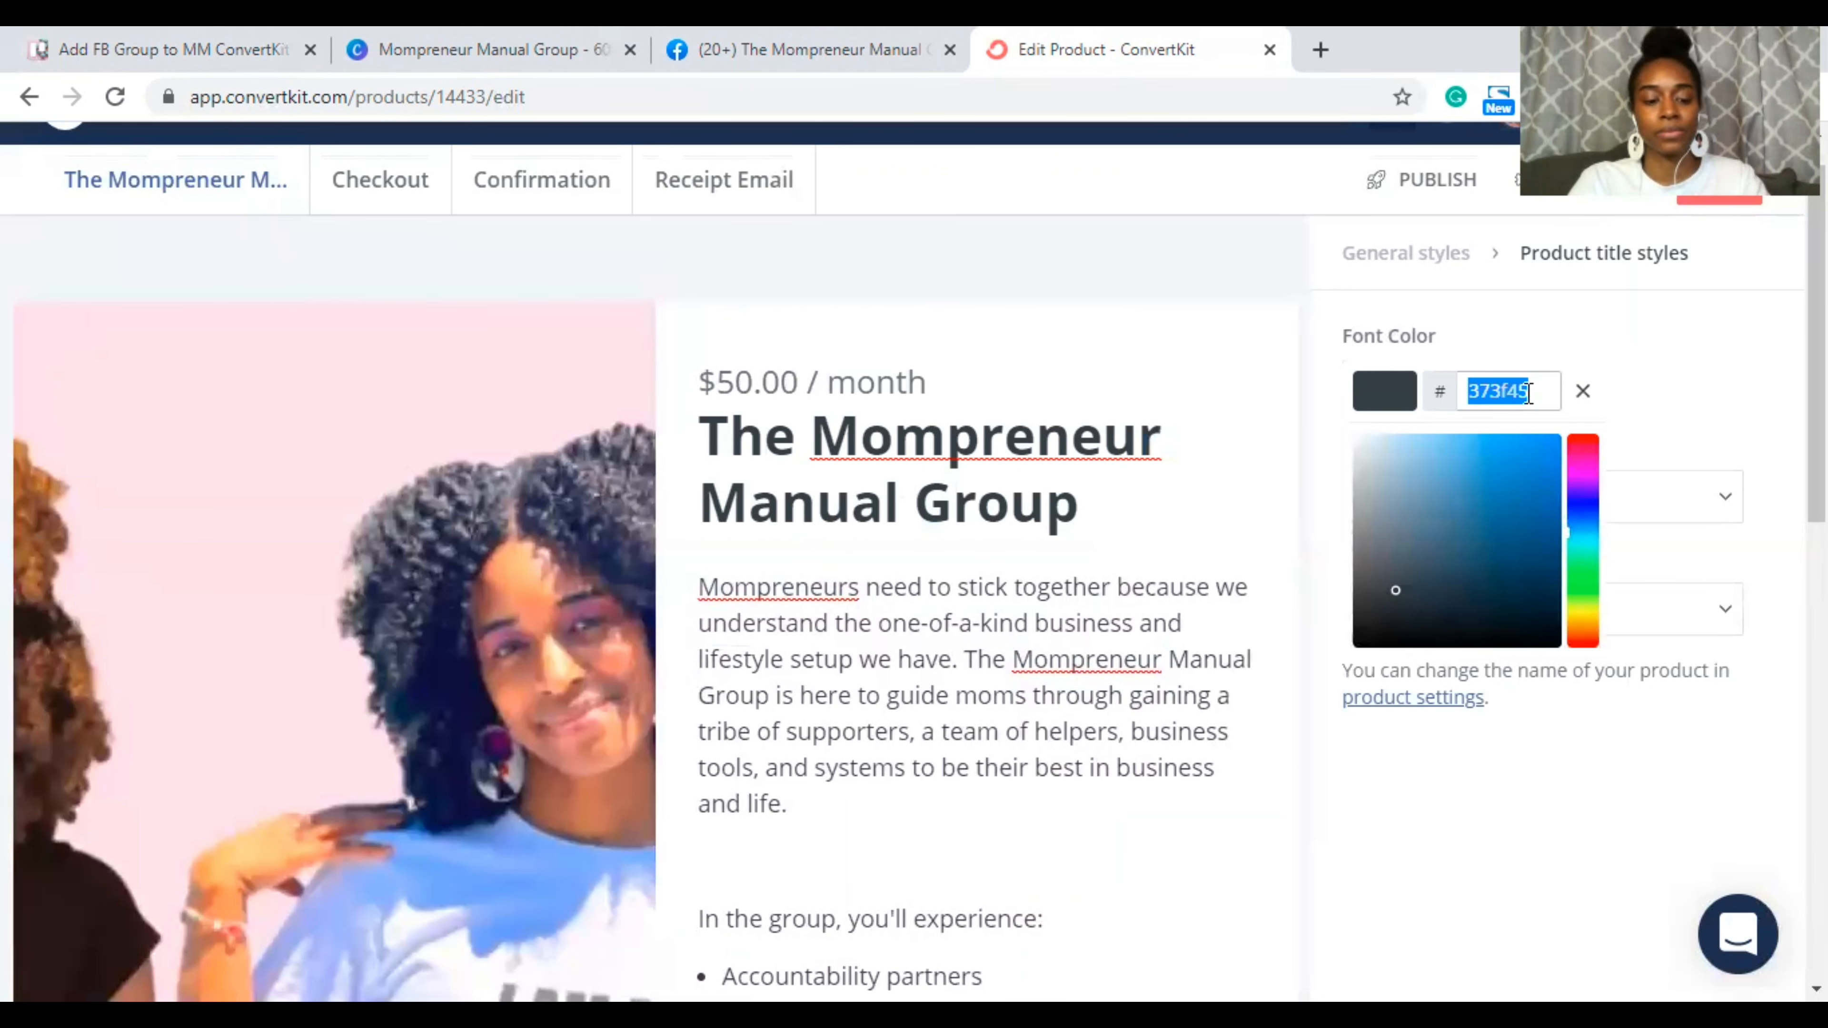
{"action": "type", "text": "ff66c4"}
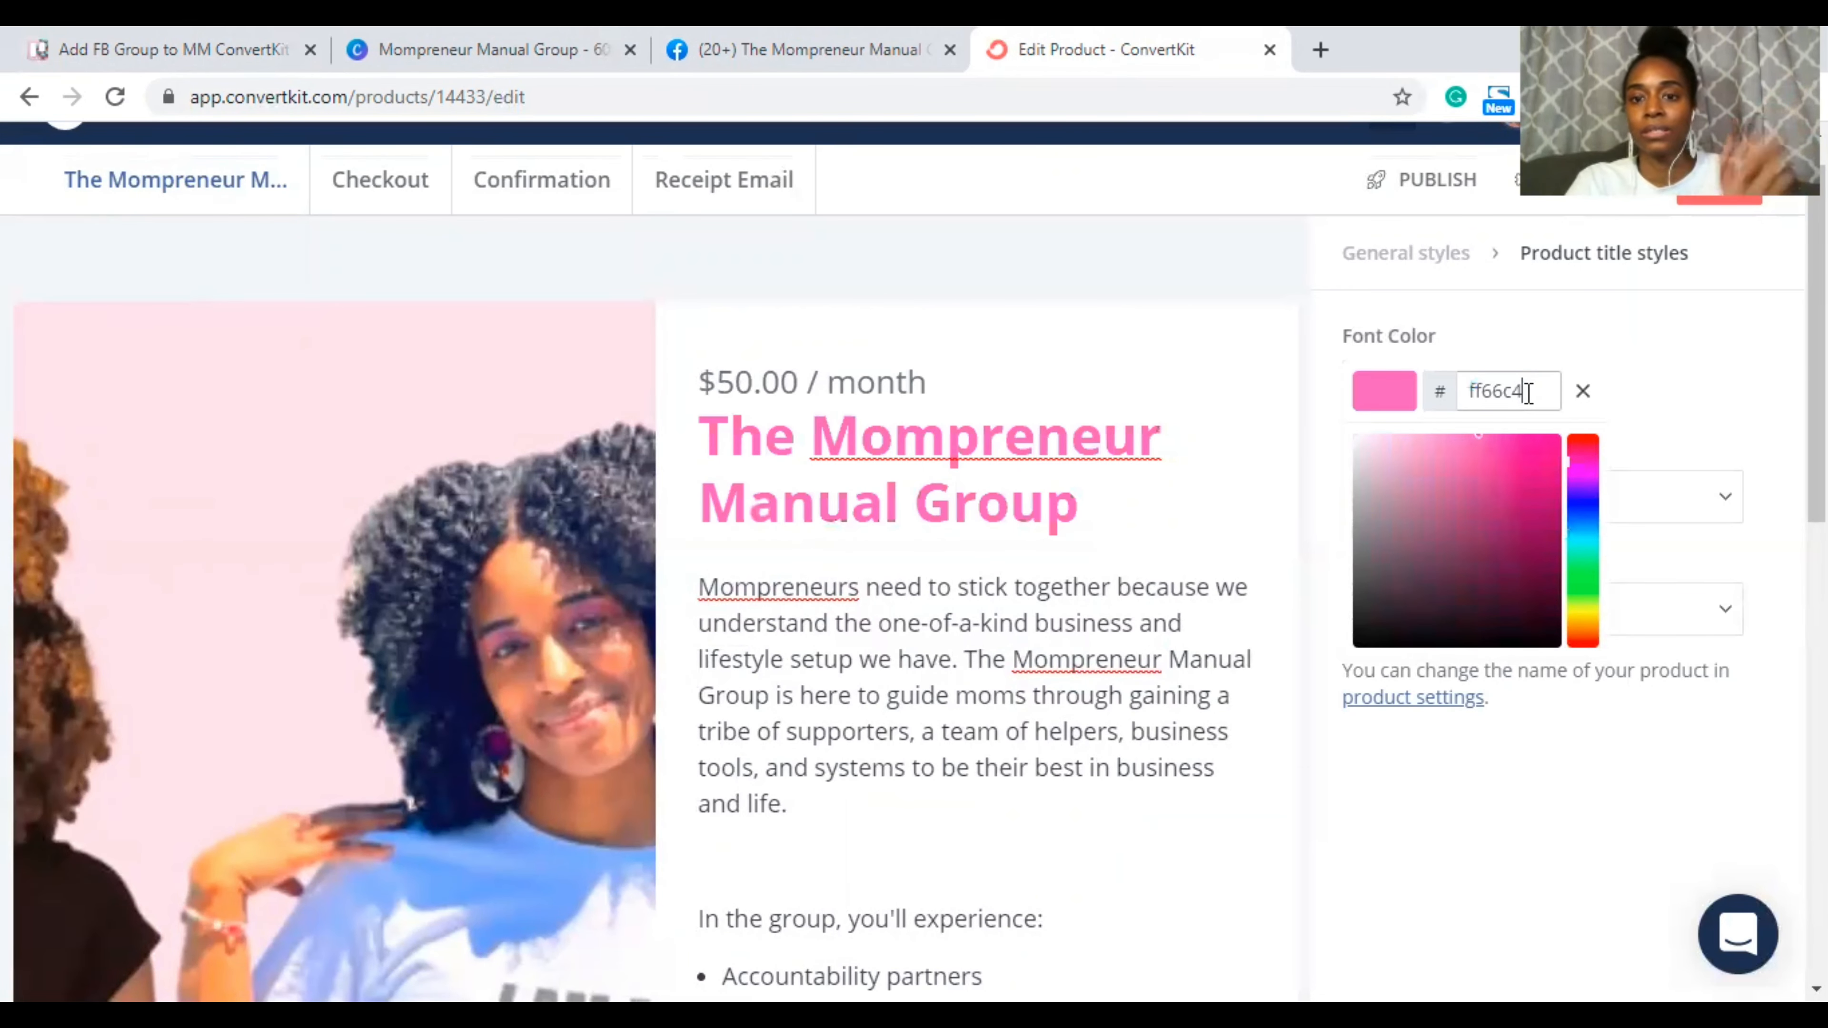
{"action": "left_click", "coordinate": [1202, 417]}
{"action": "scroll", "coordinate": [1241, 502], "scroll_direction": "down", "scroll_amount": 2}
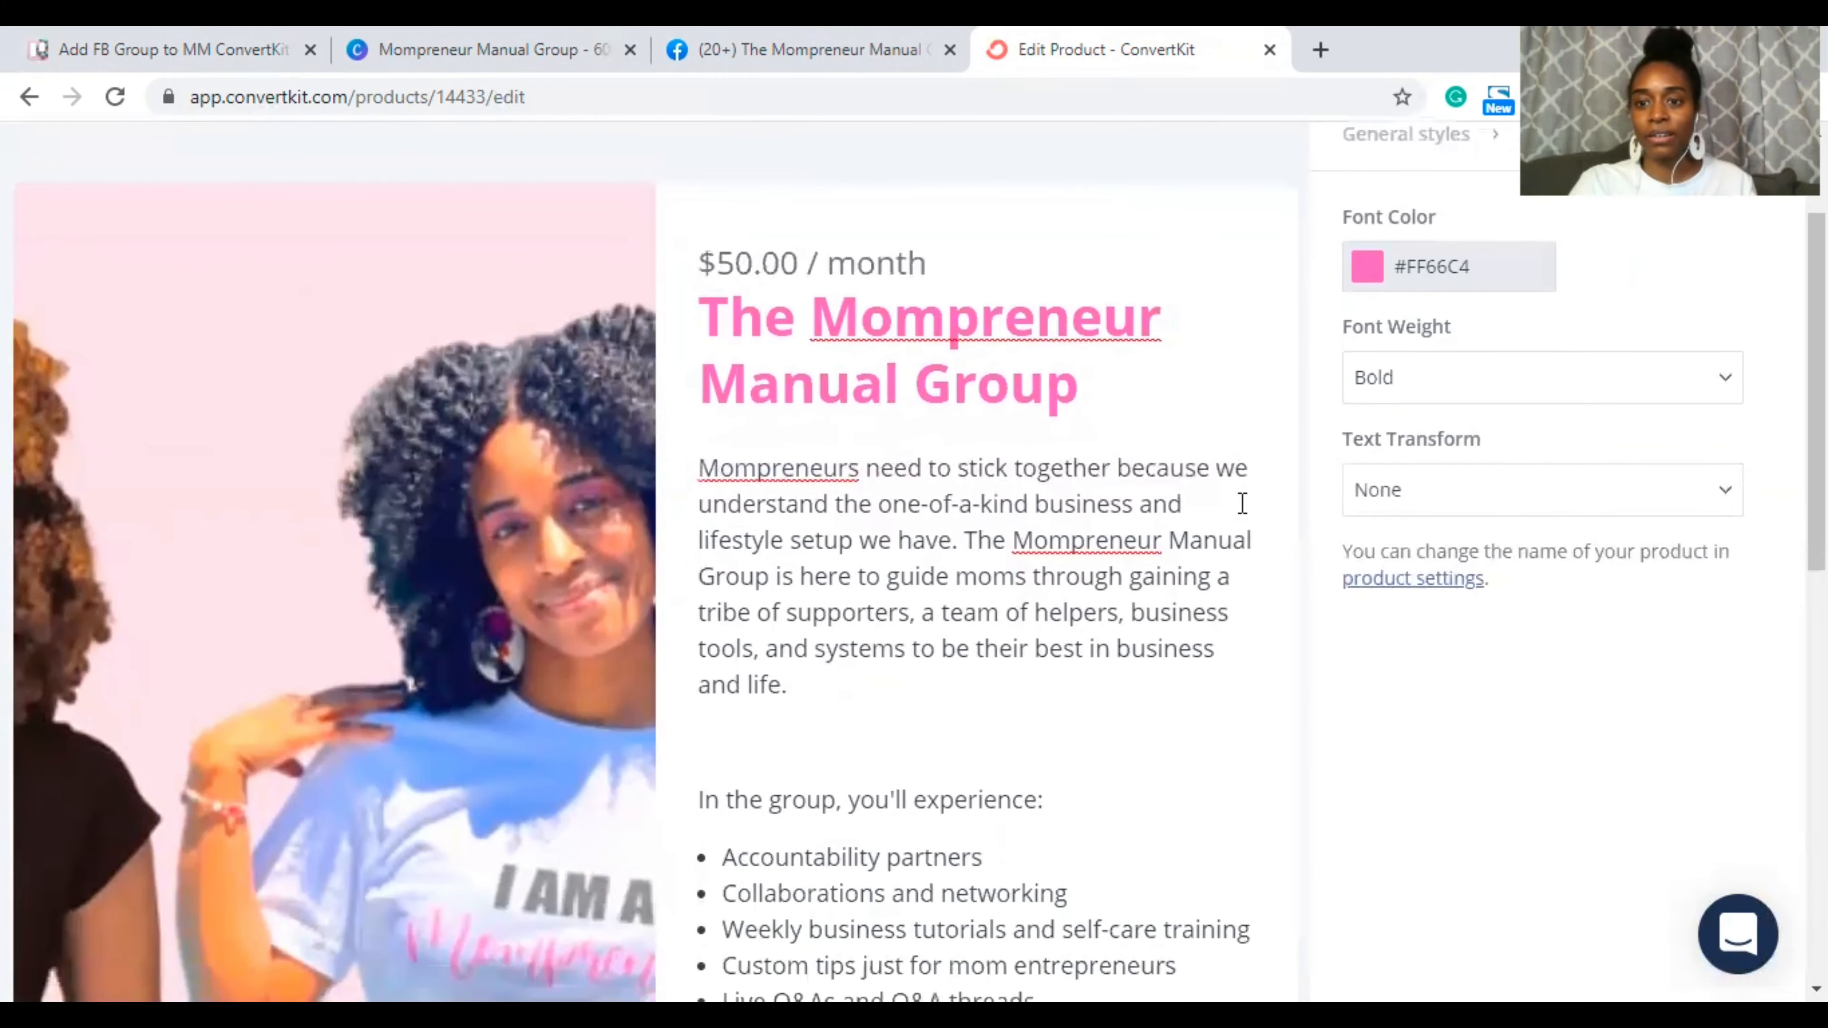
{"action": "scroll", "coordinate": [1032, 637], "scroll_direction": "down", "scroll_amount": 1}
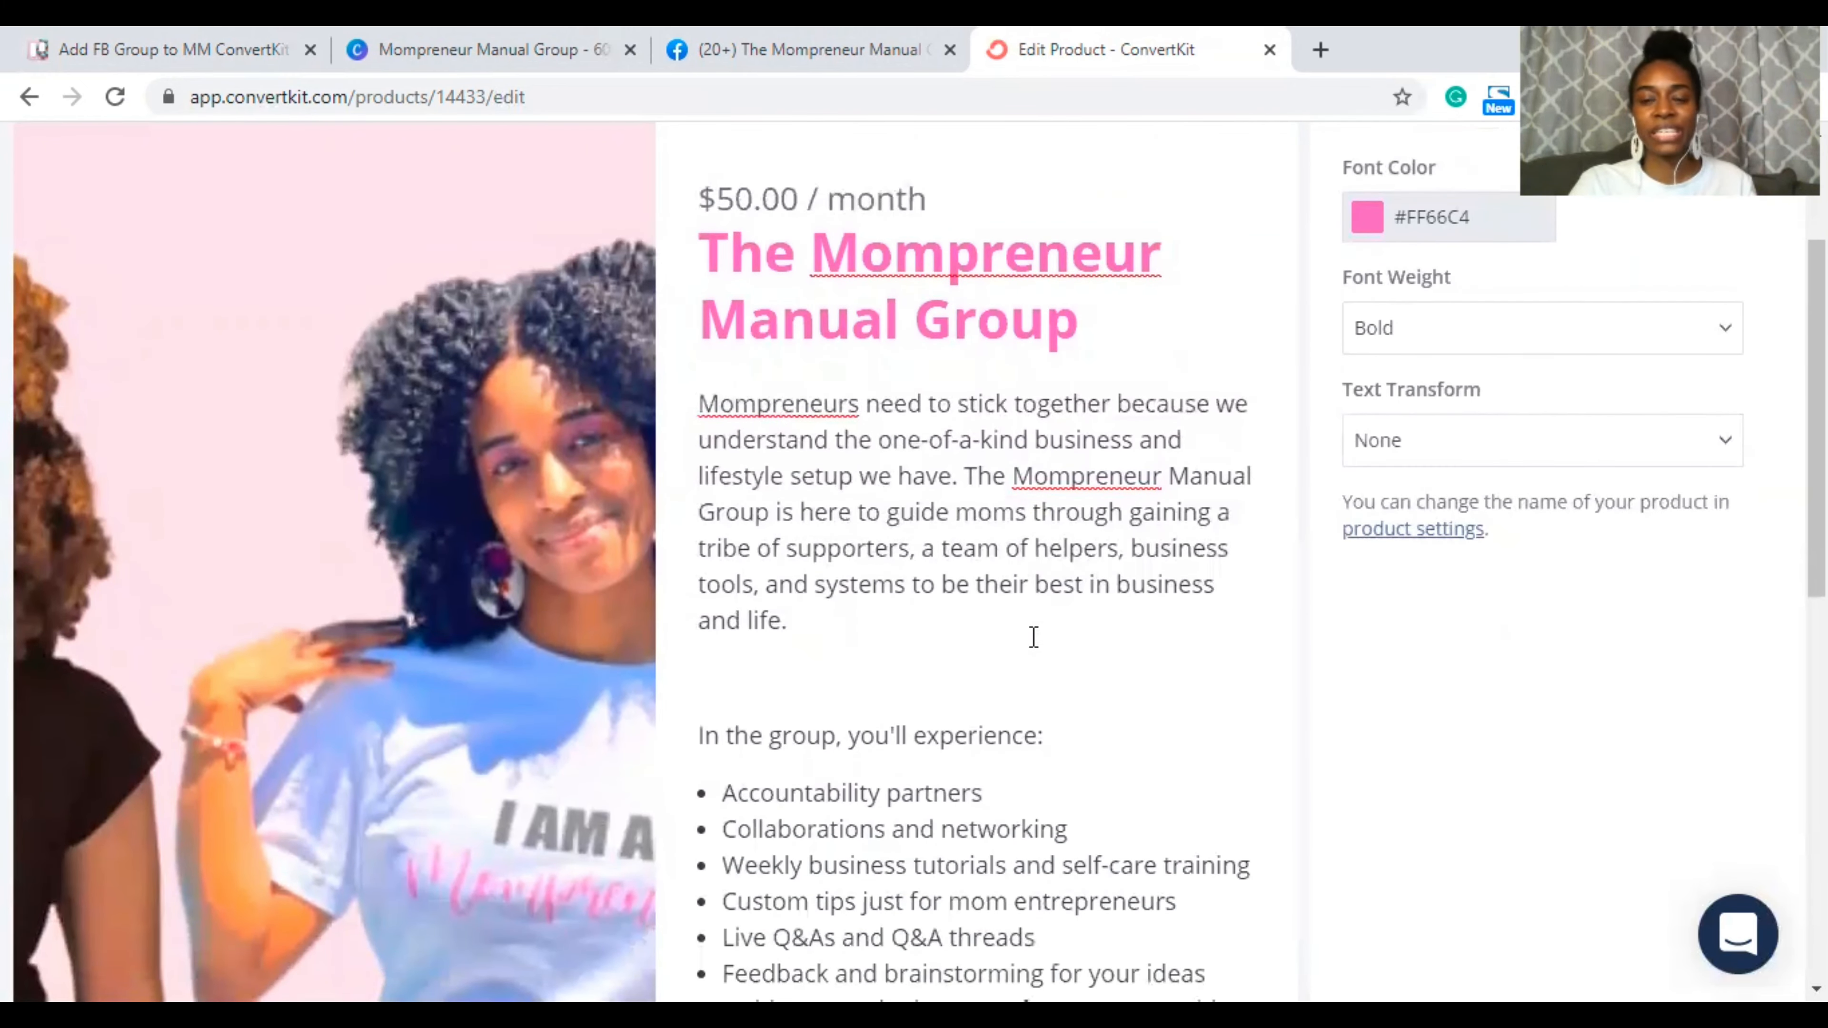
{"action": "scroll", "coordinate": [1034, 638], "scroll_direction": "up", "scroll_amount": 3}
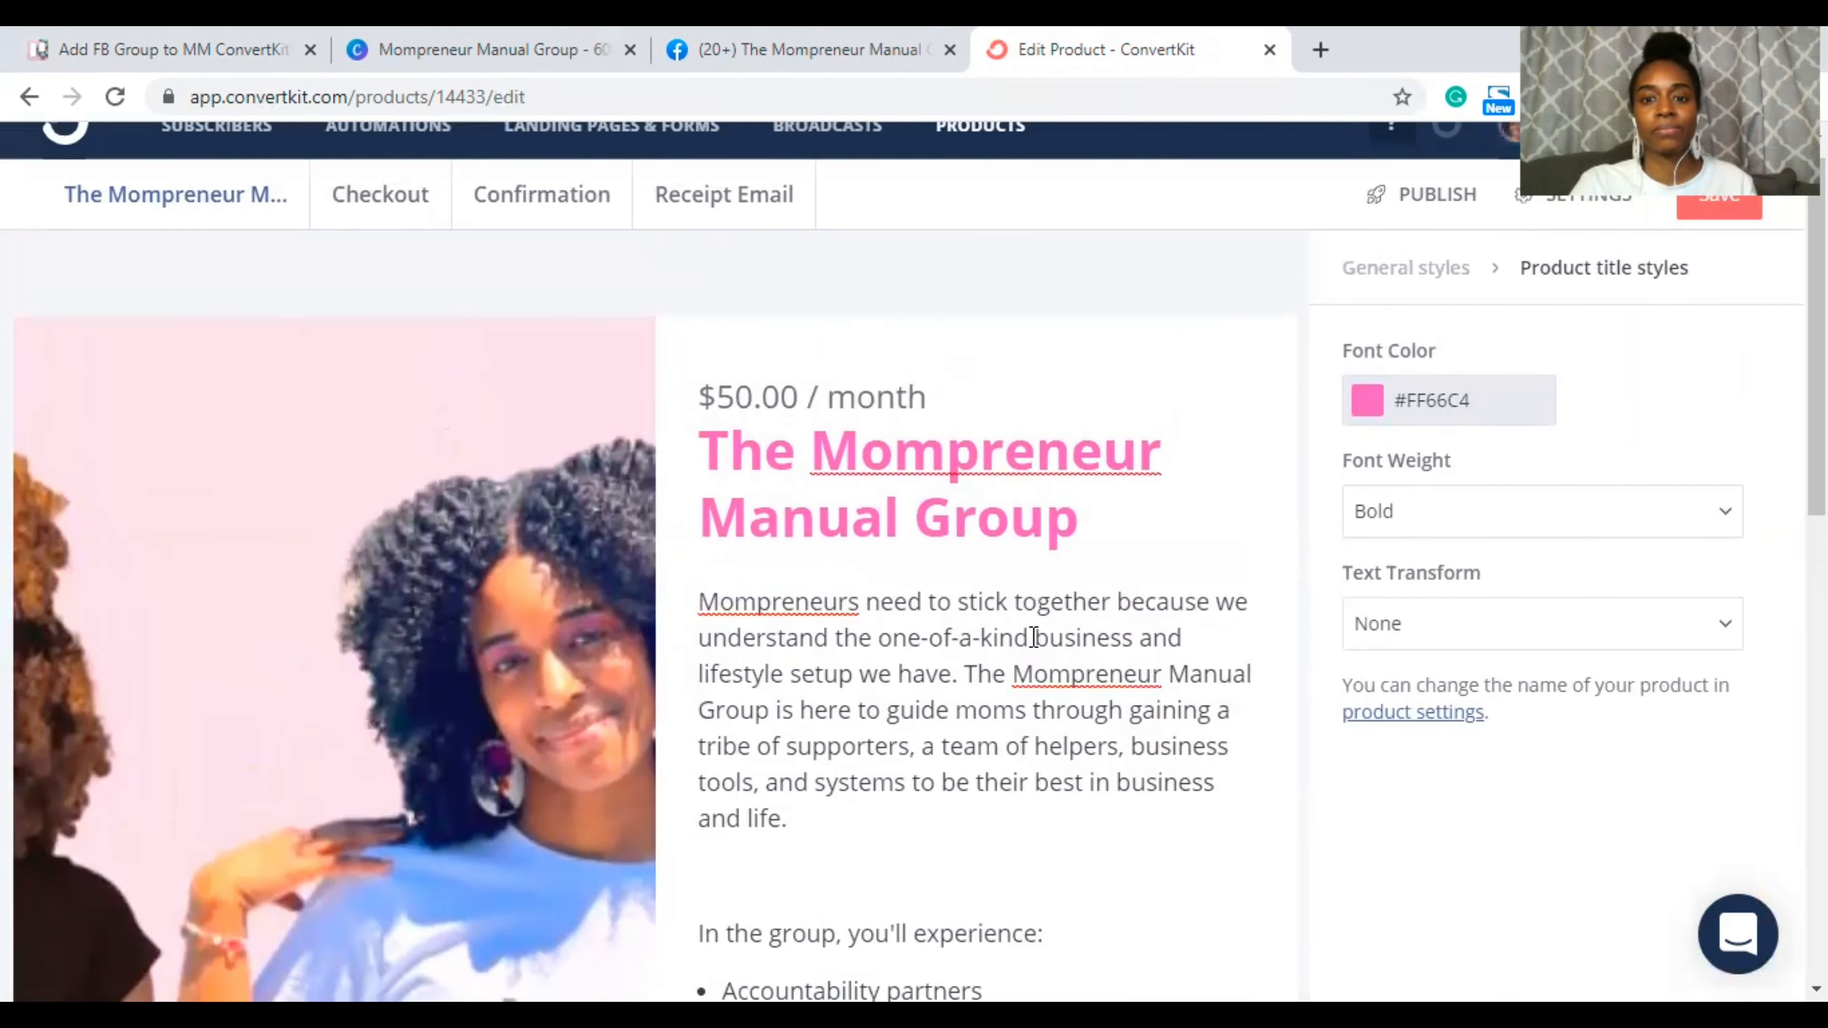
{"action": "scroll", "coordinate": [1033, 637], "scroll_direction": "down", "scroll_amount": 10}
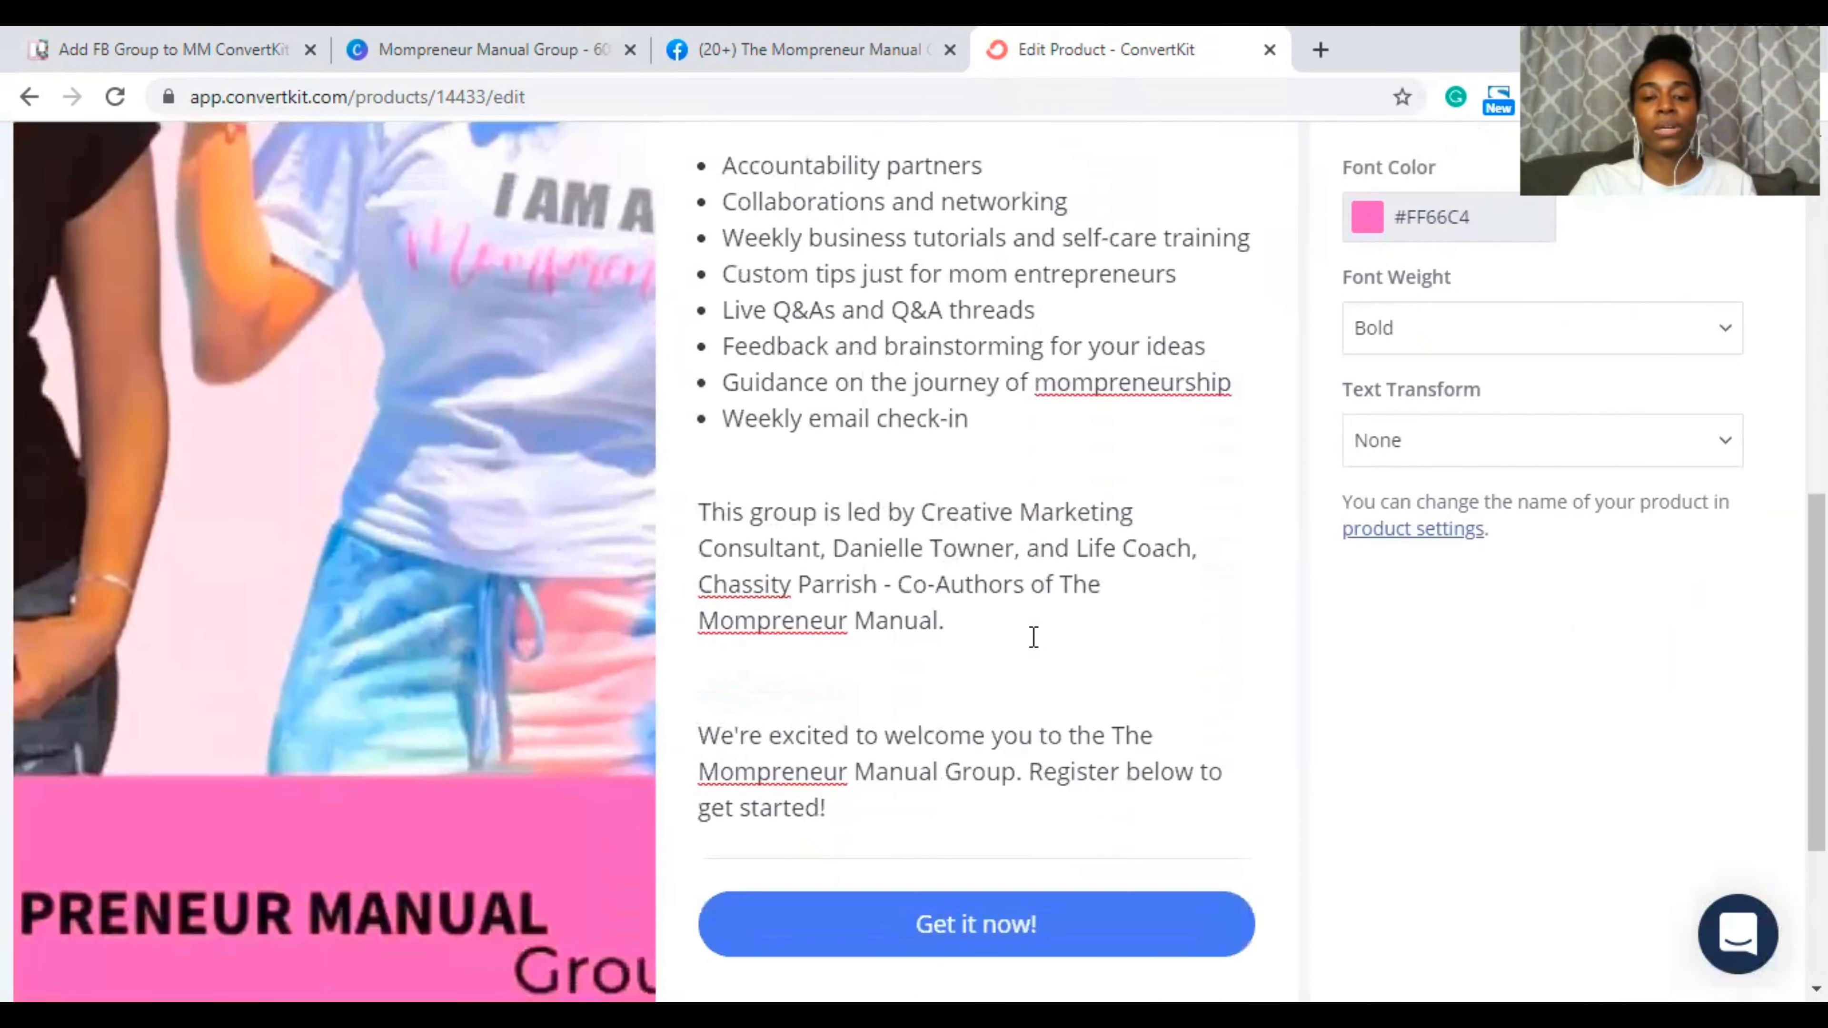
{"action": "scroll", "coordinate": [1033, 637], "scroll_direction": "down", "scroll_amount": 2}
{"action": "scroll", "coordinate": [1034, 637], "scroll_direction": "down", "scroll_amount": 3}
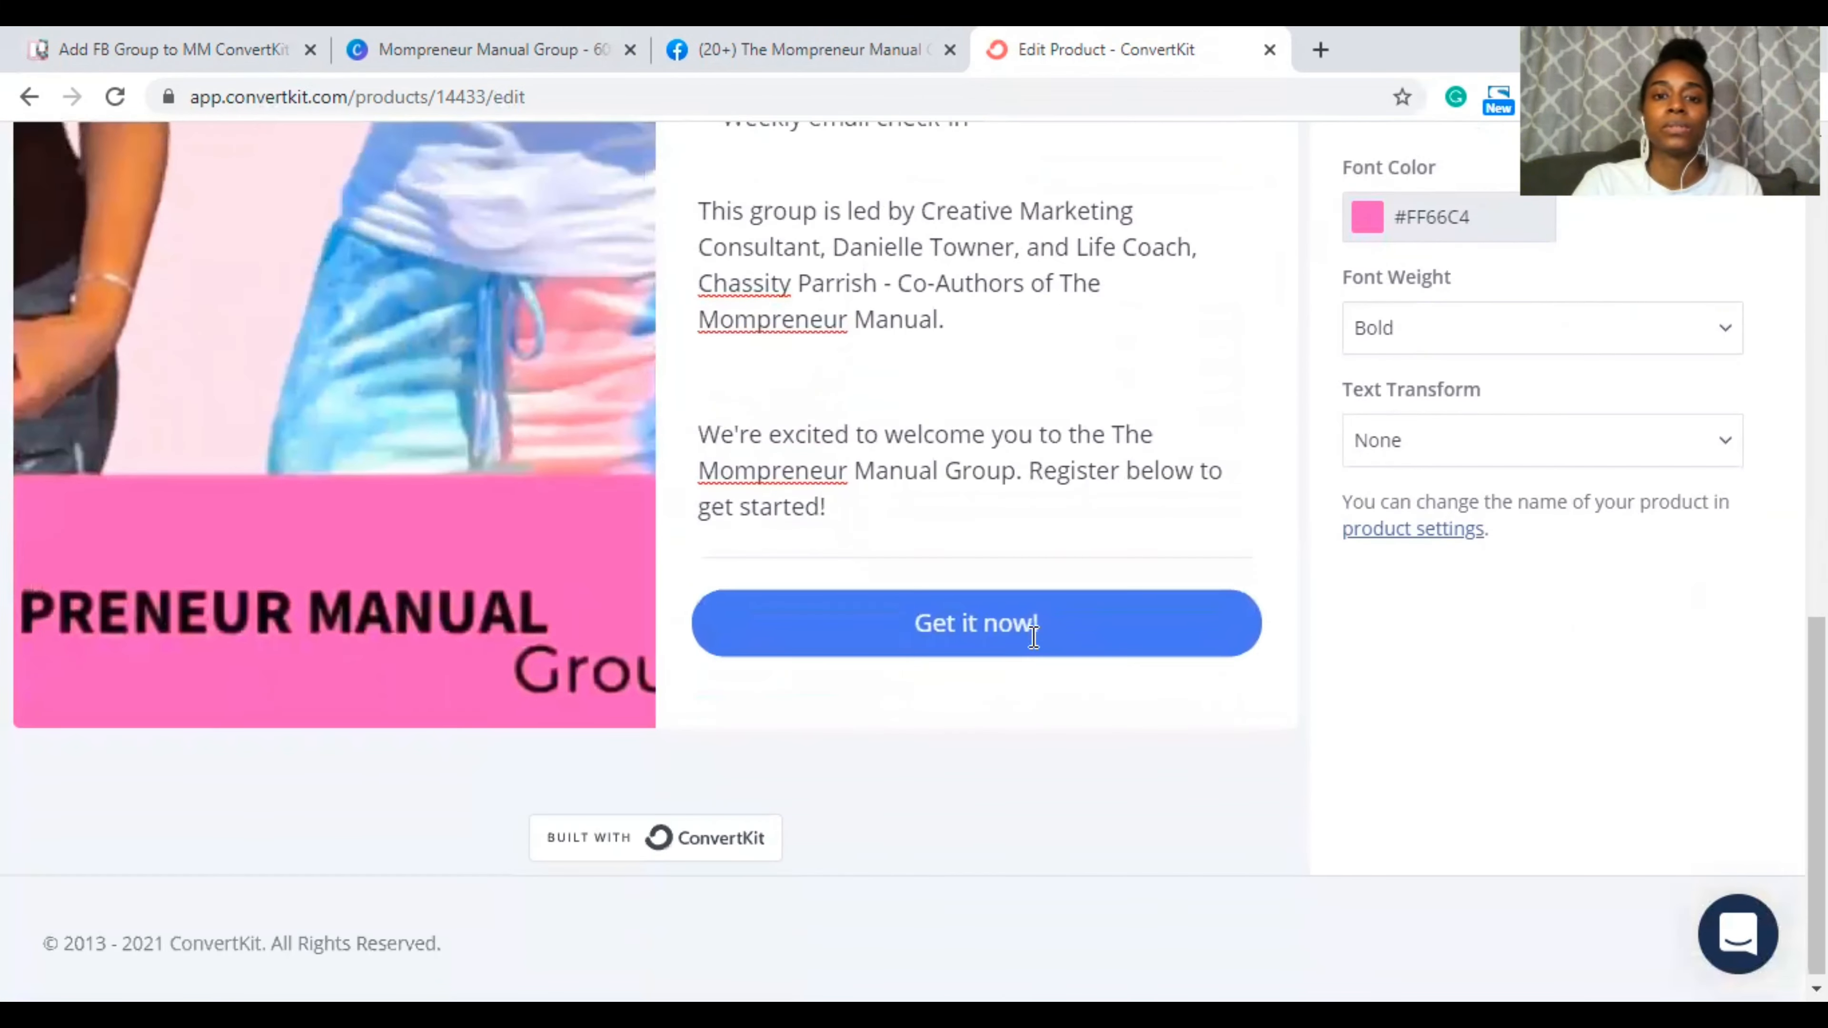
{"action": "scroll", "coordinate": [1001, 438], "scroll_direction": "up", "scroll_amount": 2}
{"action": "scroll", "coordinate": [1001, 438], "scroll_direction": "up", "scroll_amount": 10}
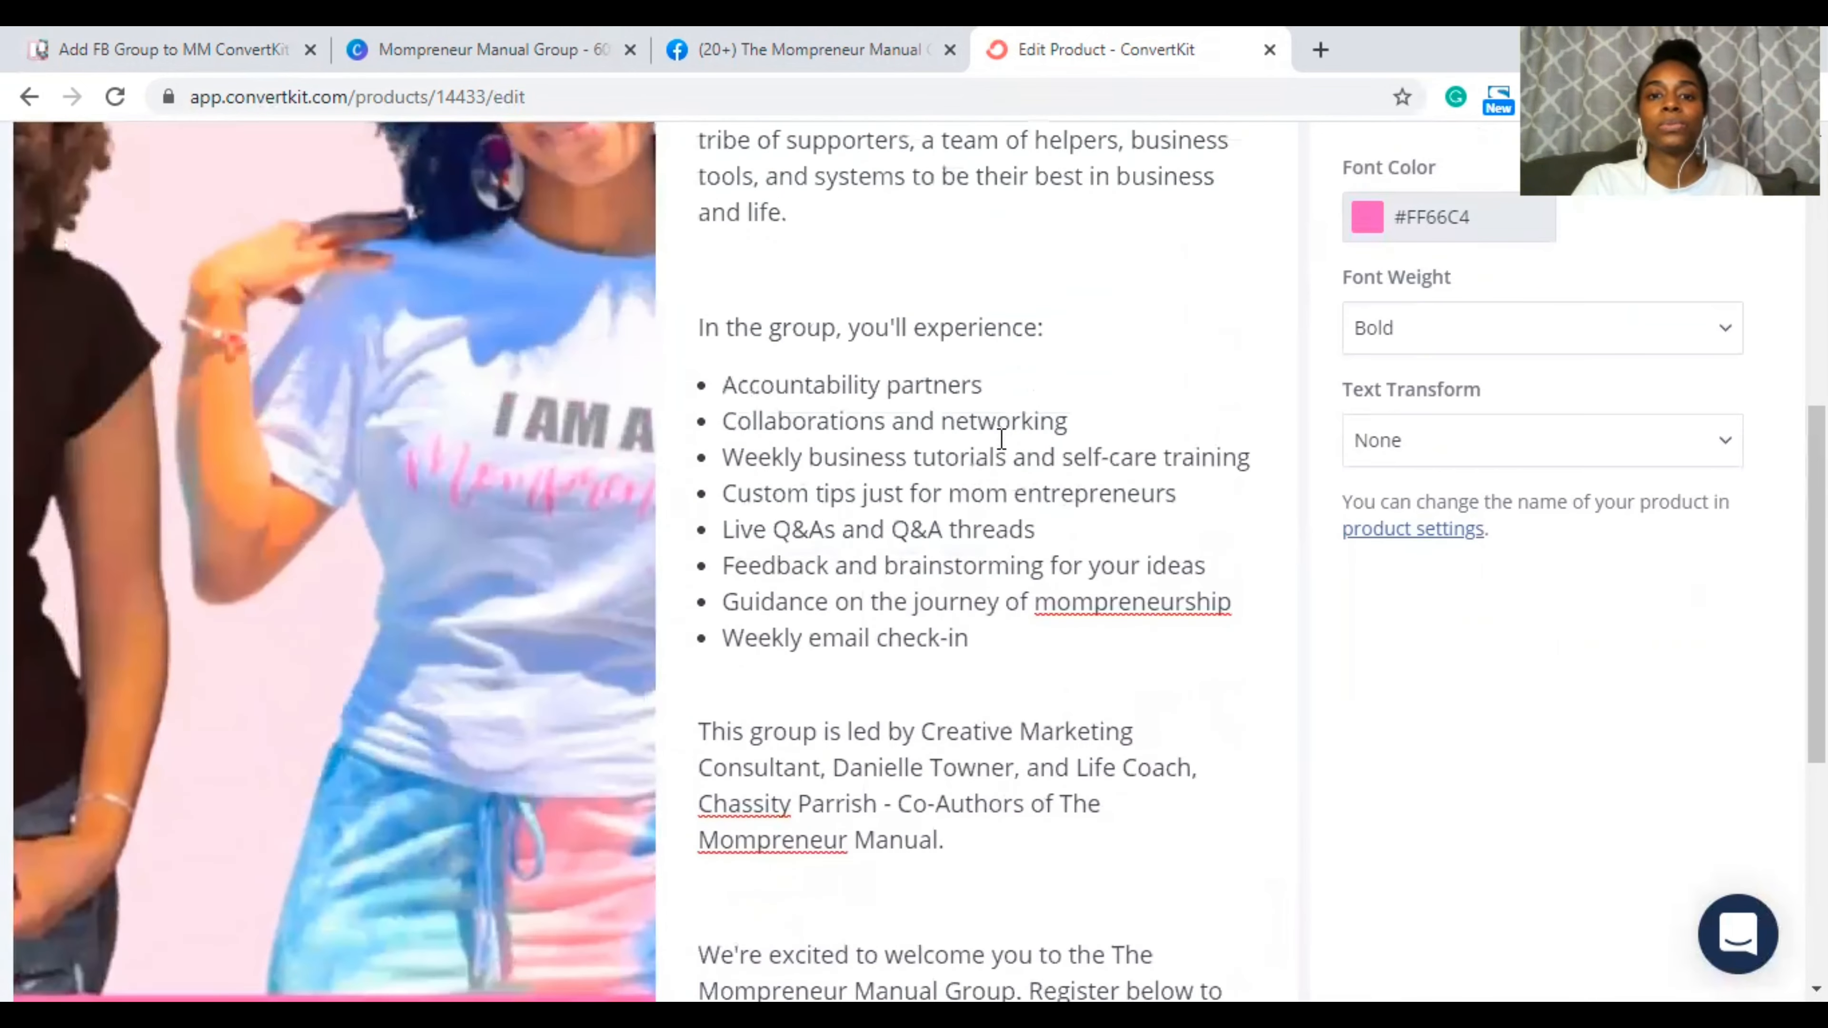
{"action": "scroll", "coordinate": [1000, 438], "scroll_direction": "down", "scroll_amount": 10}
{"action": "scroll", "coordinate": [1002, 440], "scroll_direction": "down", "scroll_amount": 1}
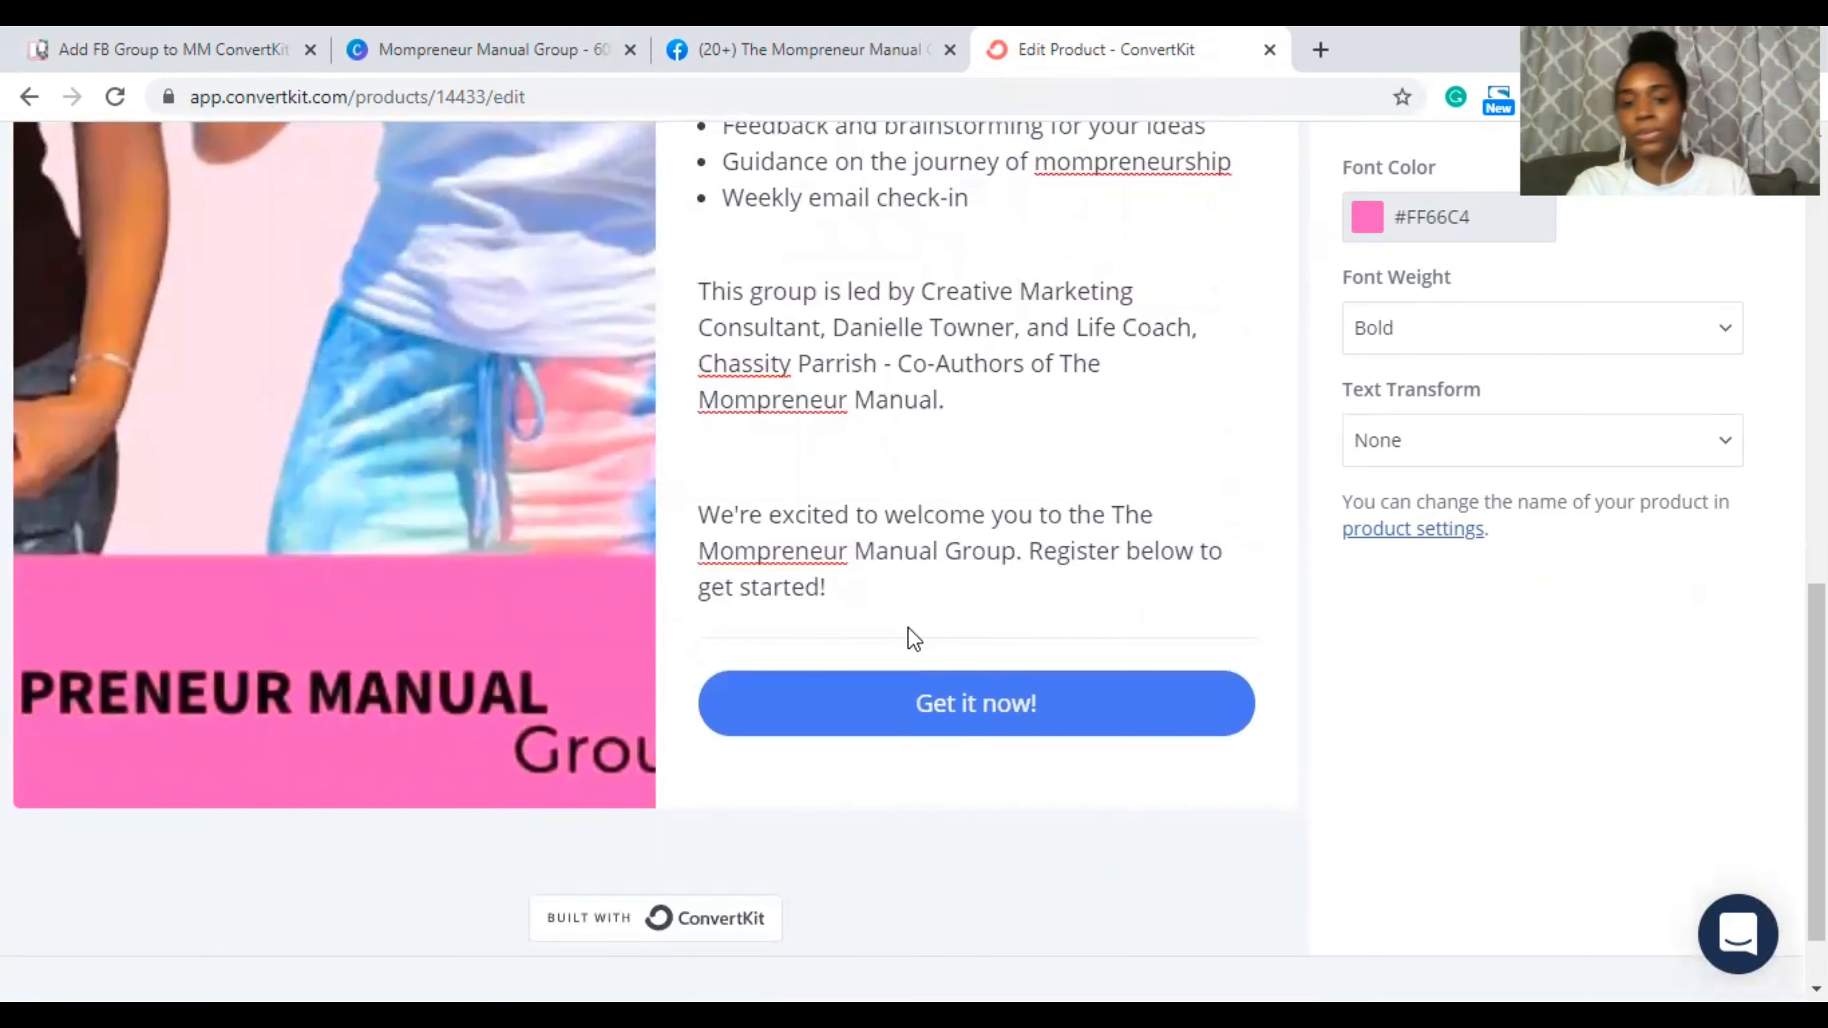
Step: Load the Get it now! button's style settings in the right panel and scroll the preview
{"action": "left_click", "coordinate": [869, 696]}
{"action": "scroll", "coordinate": [1326, 465], "scroll_direction": "up", "scroll_amount": 5}
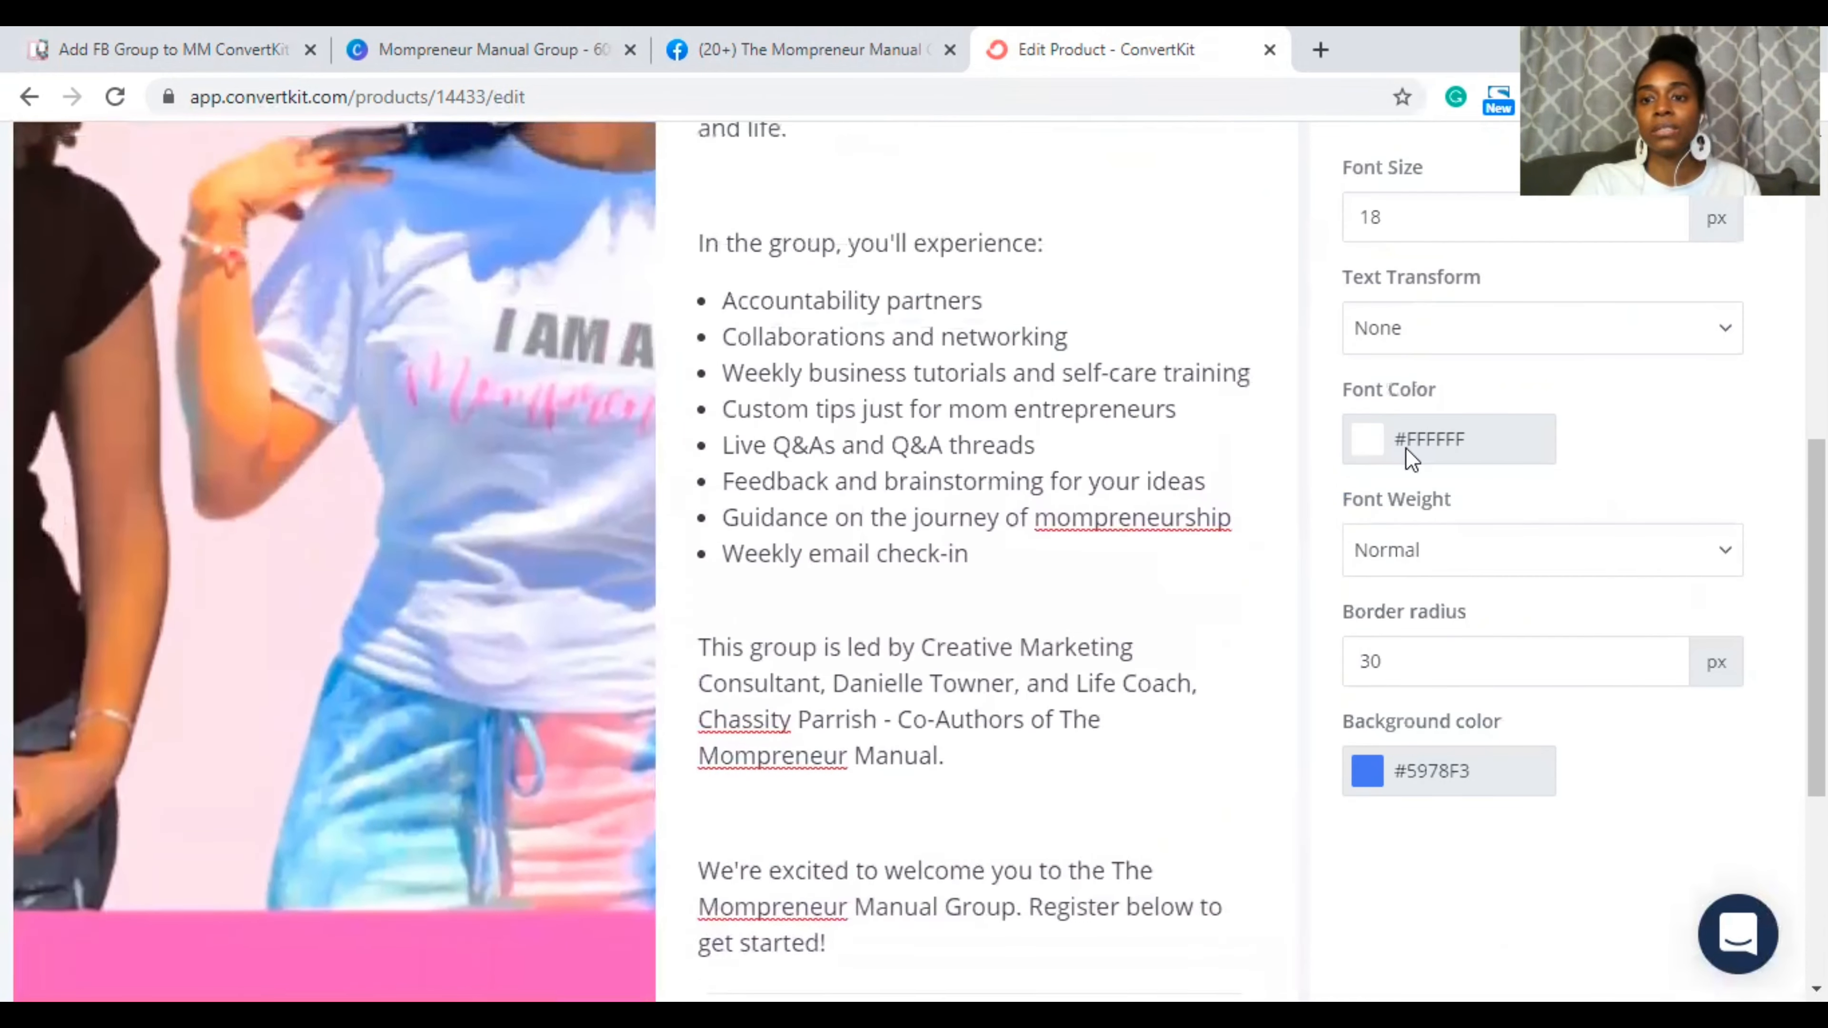
{"action": "scroll", "coordinate": [1412, 459], "scroll_direction": "up", "scroll_amount": 4}
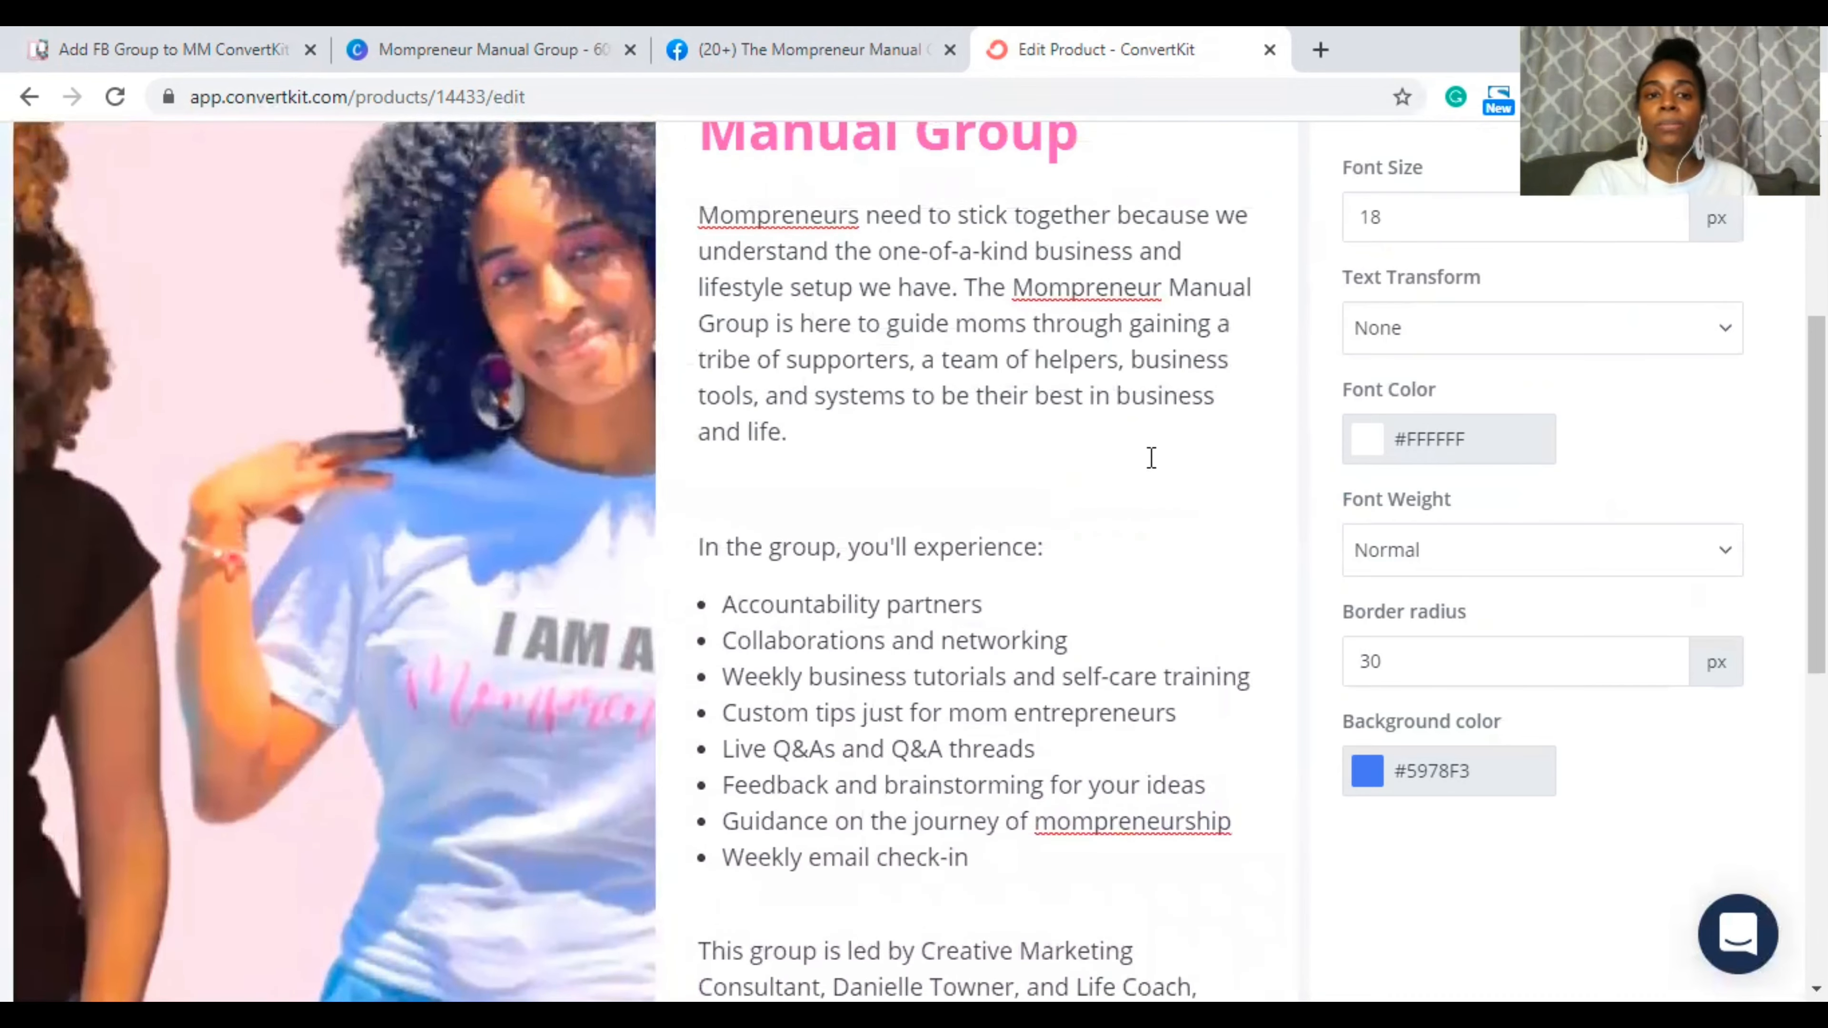
{"action": "scroll", "coordinate": [863, 454], "scroll_direction": "down", "scroll_amount": 8}
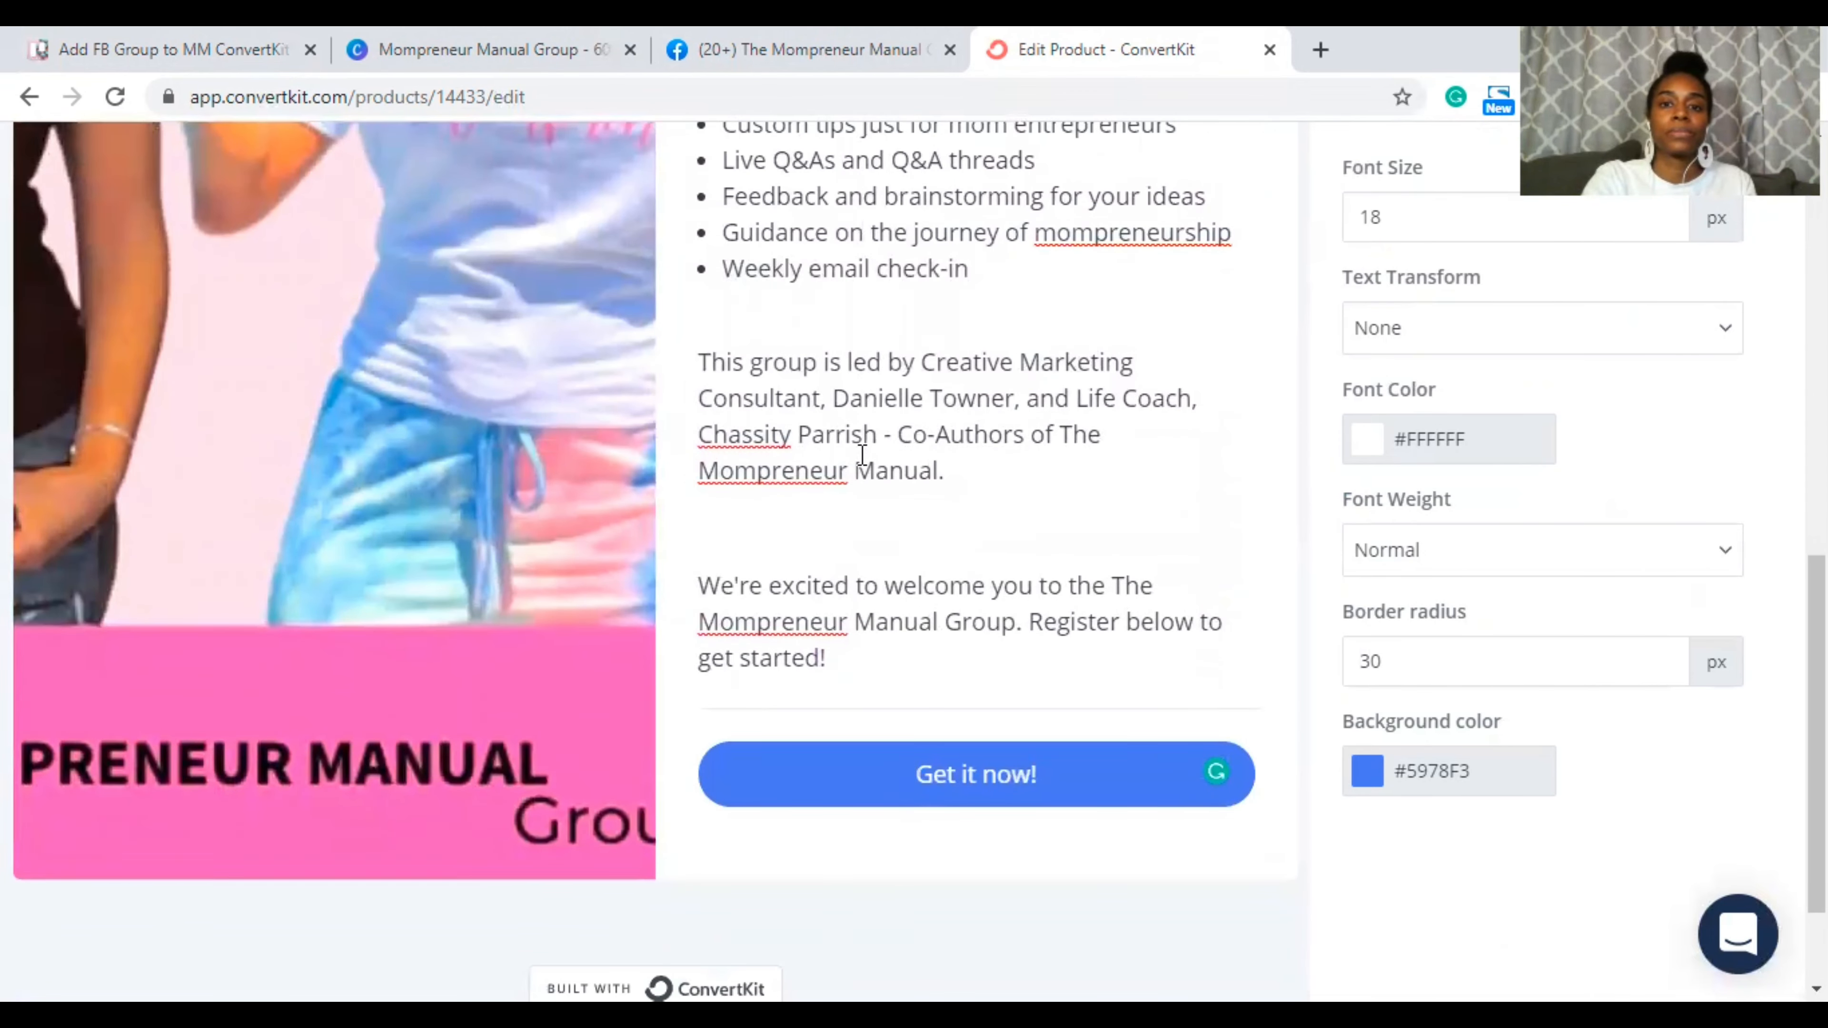
{"action": "scroll", "coordinate": [862, 454], "scroll_direction": "up", "scroll_amount": 2}
{"action": "scroll", "coordinate": [1154, 422], "scroll_direction": "up", "scroll_amount": 1}
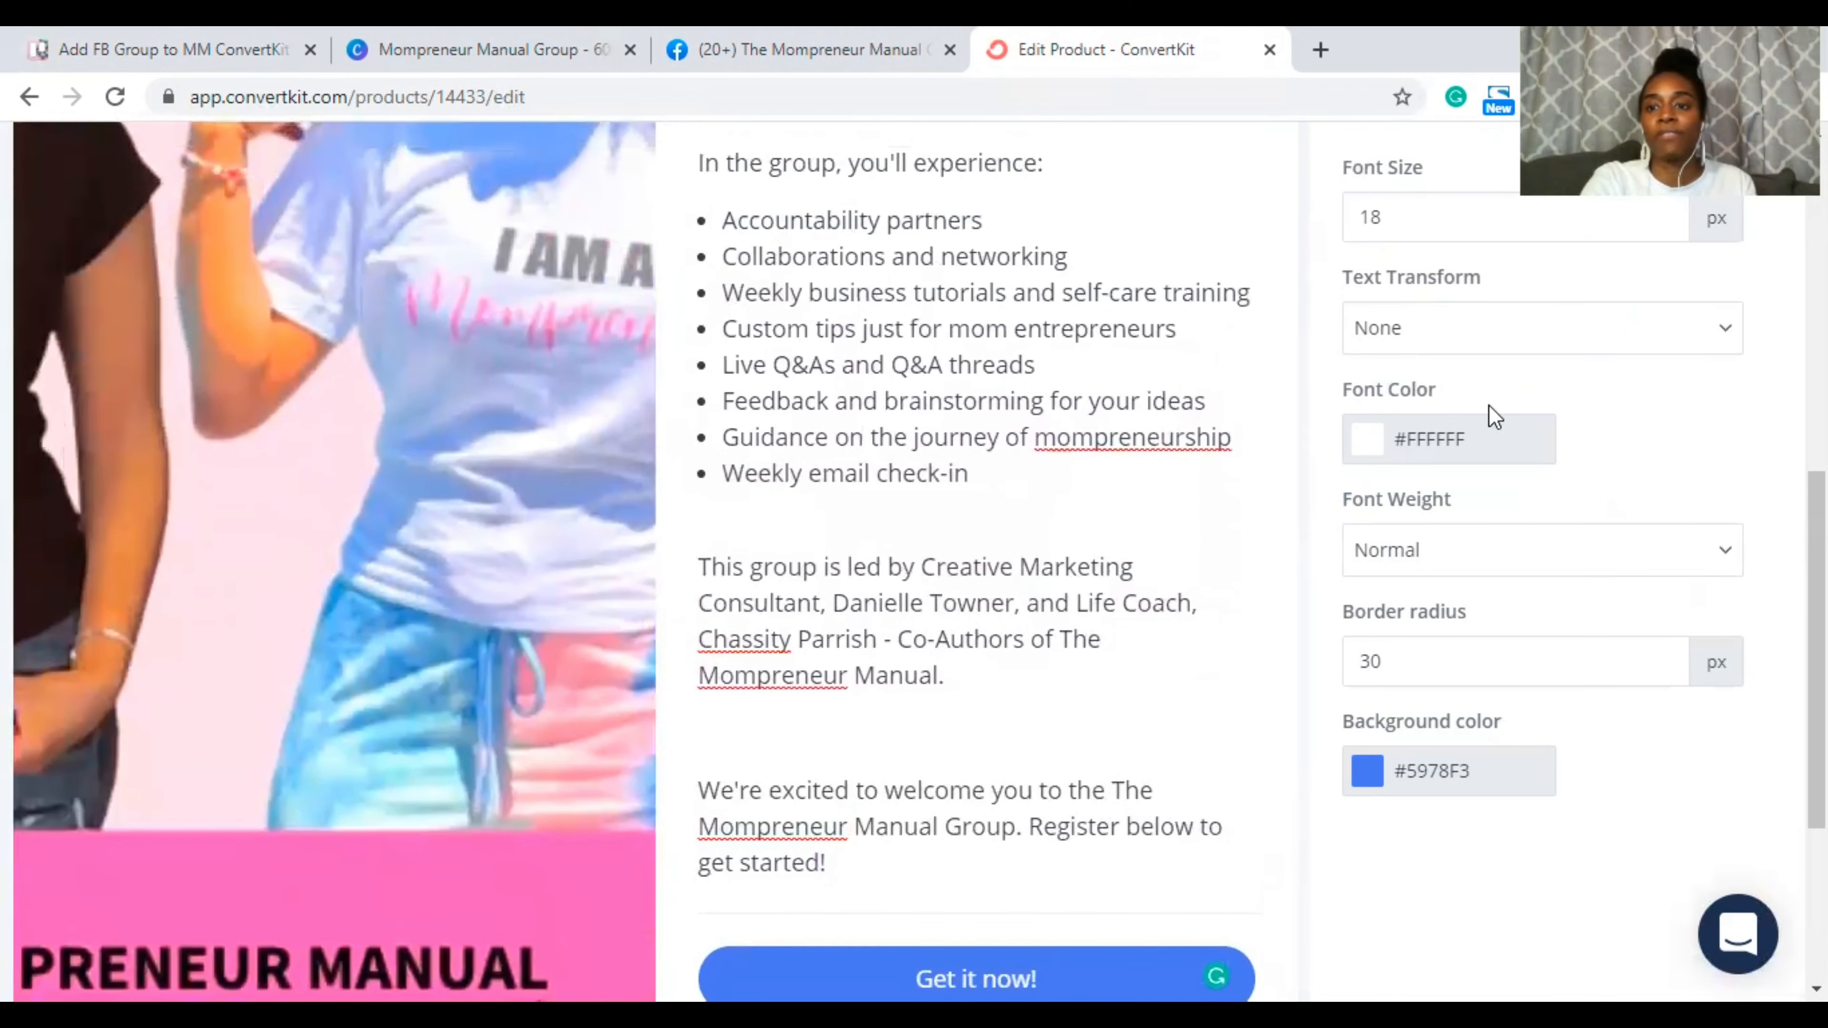
{"action": "scroll", "coordinate": [1489, 405], "scroll_direction": "up", "scroll_amount": 2}
{"action": "scroll", "coordinate": [1488, 404], "scroll_direction": "up", "scroll_amount": 1}
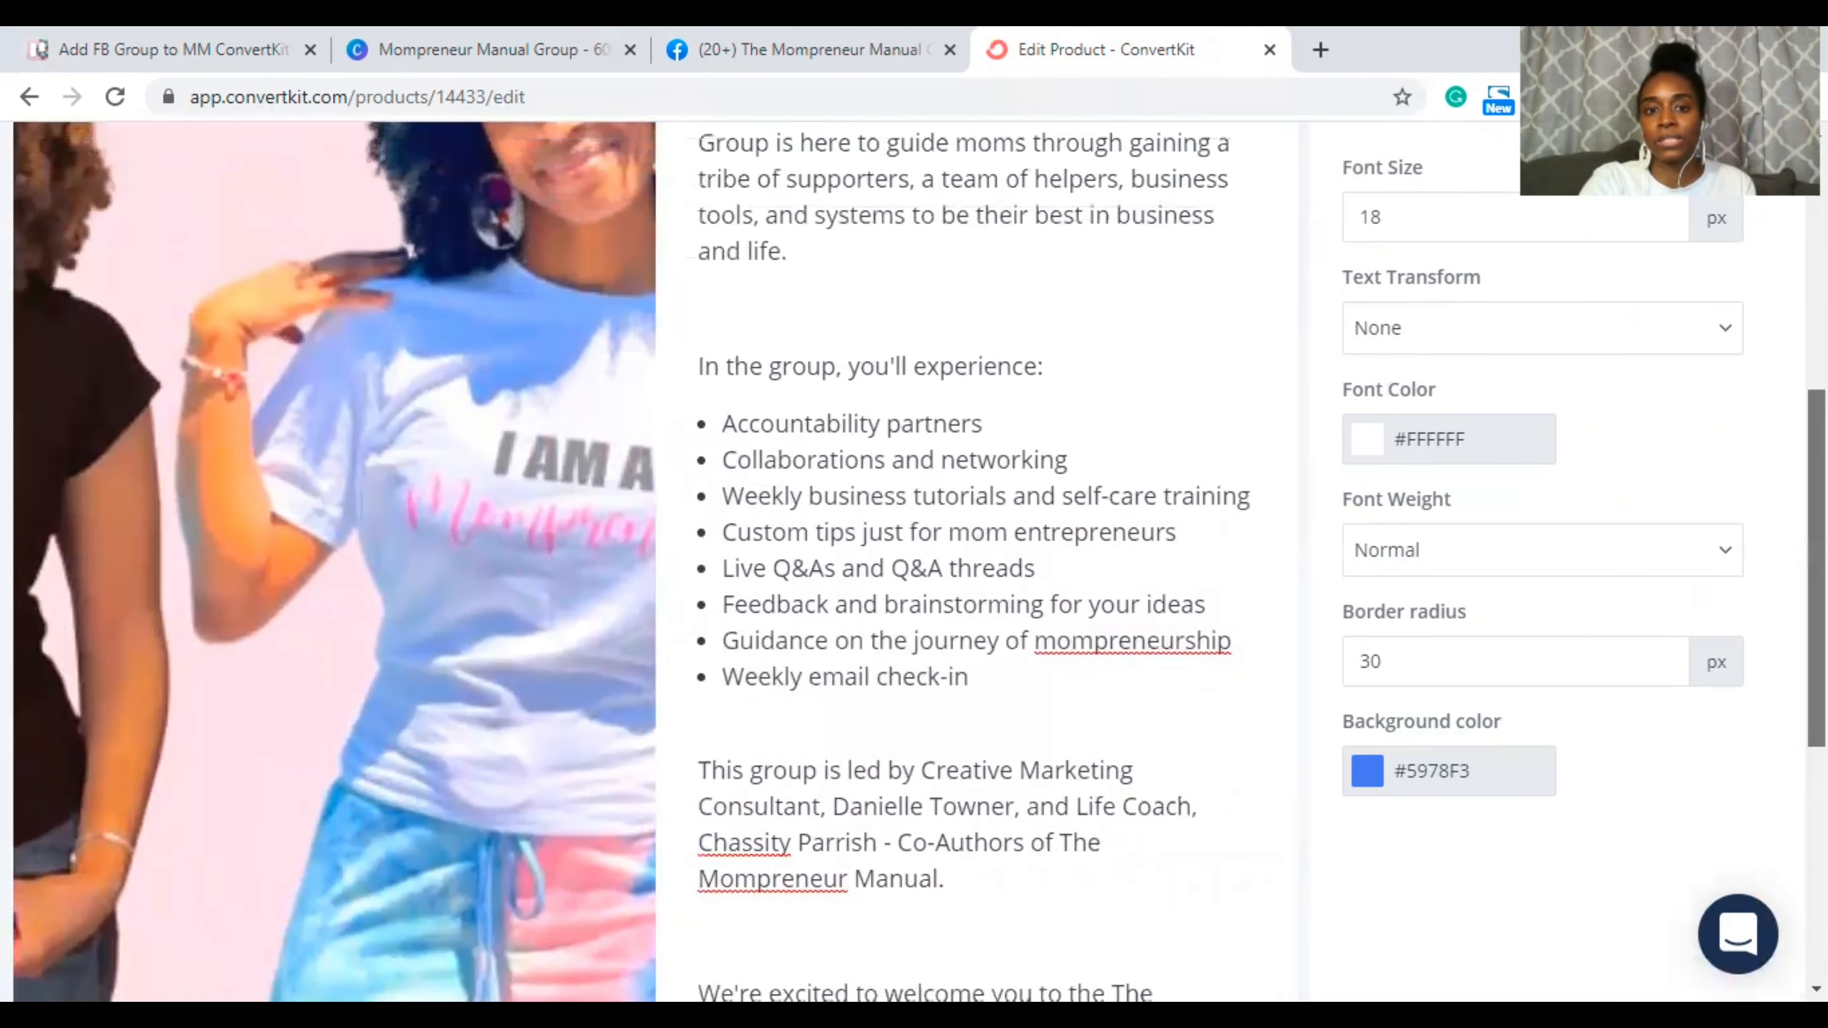
{"action": "scroll", "coordinate": [1489, 404], "scroll_direction": "up", "scroll_amount": 5}
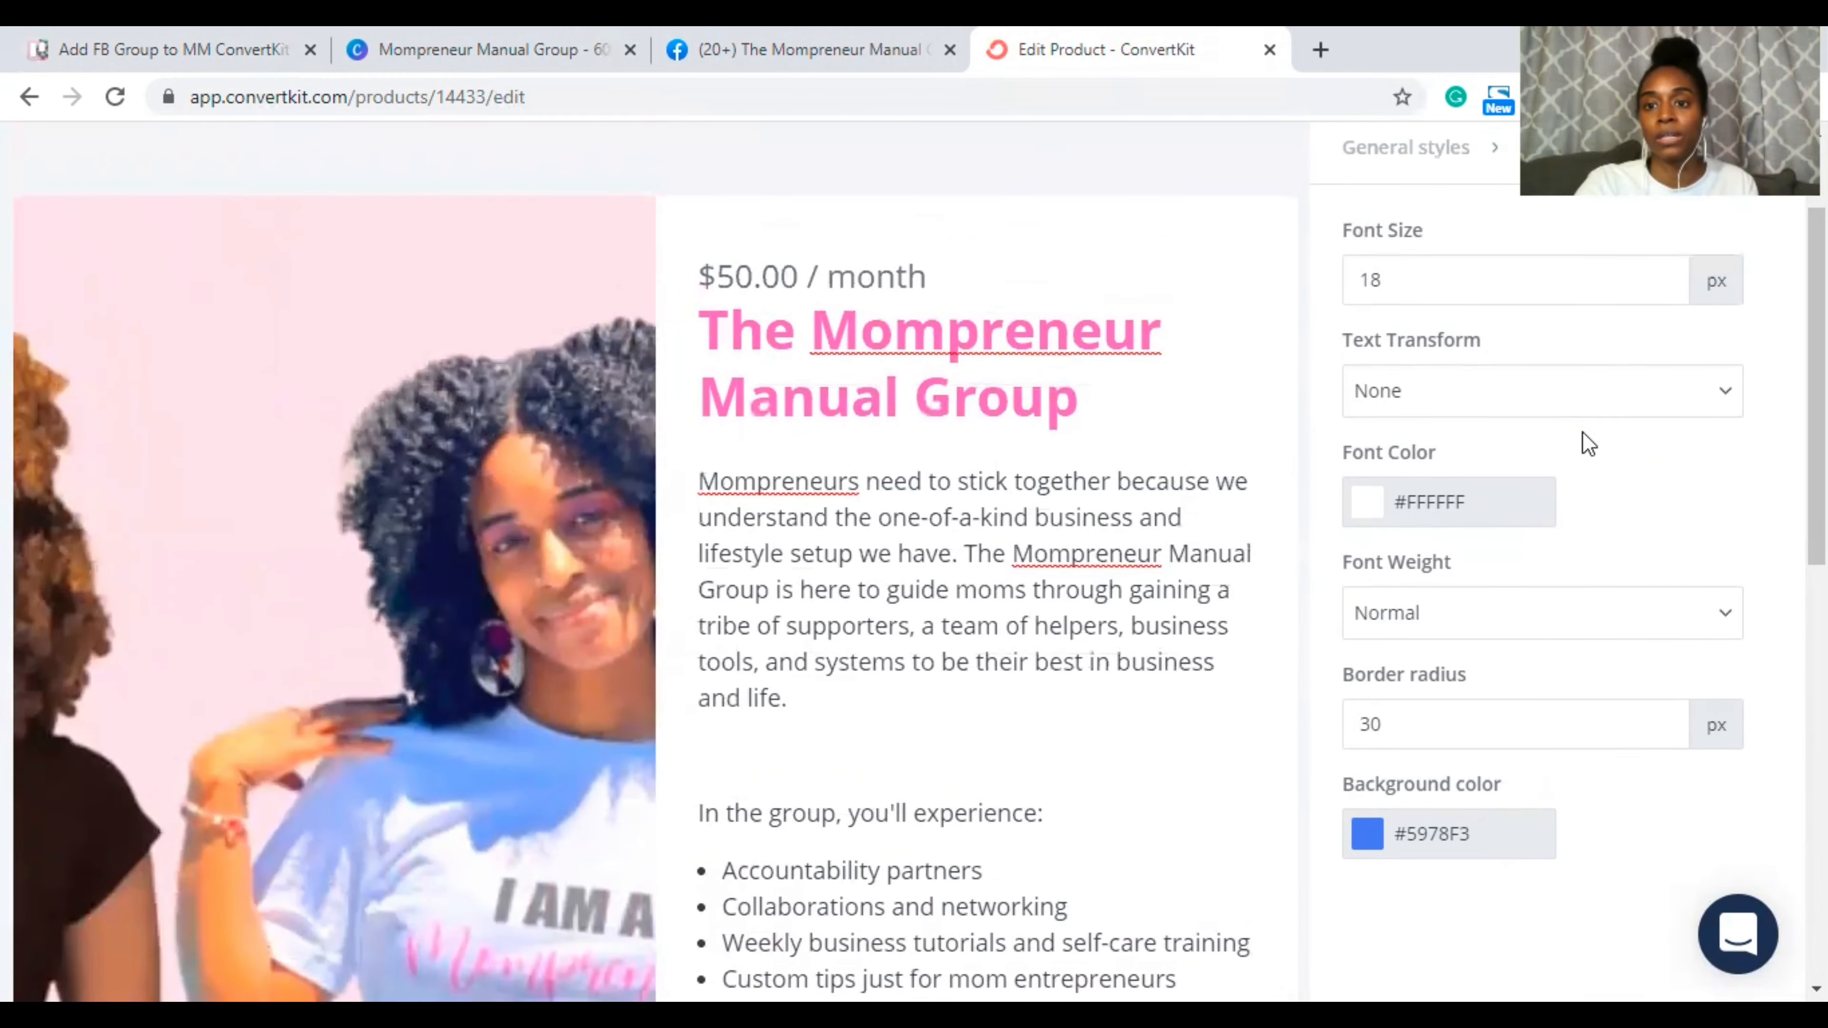
{"action": "scroll", "coordinate": [1569, 430], "scroll_direction": "down", "scroll_amount": 3}
Step: Replace the button's blue background hex with 000000 and close the colour picker
{"action": "left_click", "coordinate": [1367, 772]}
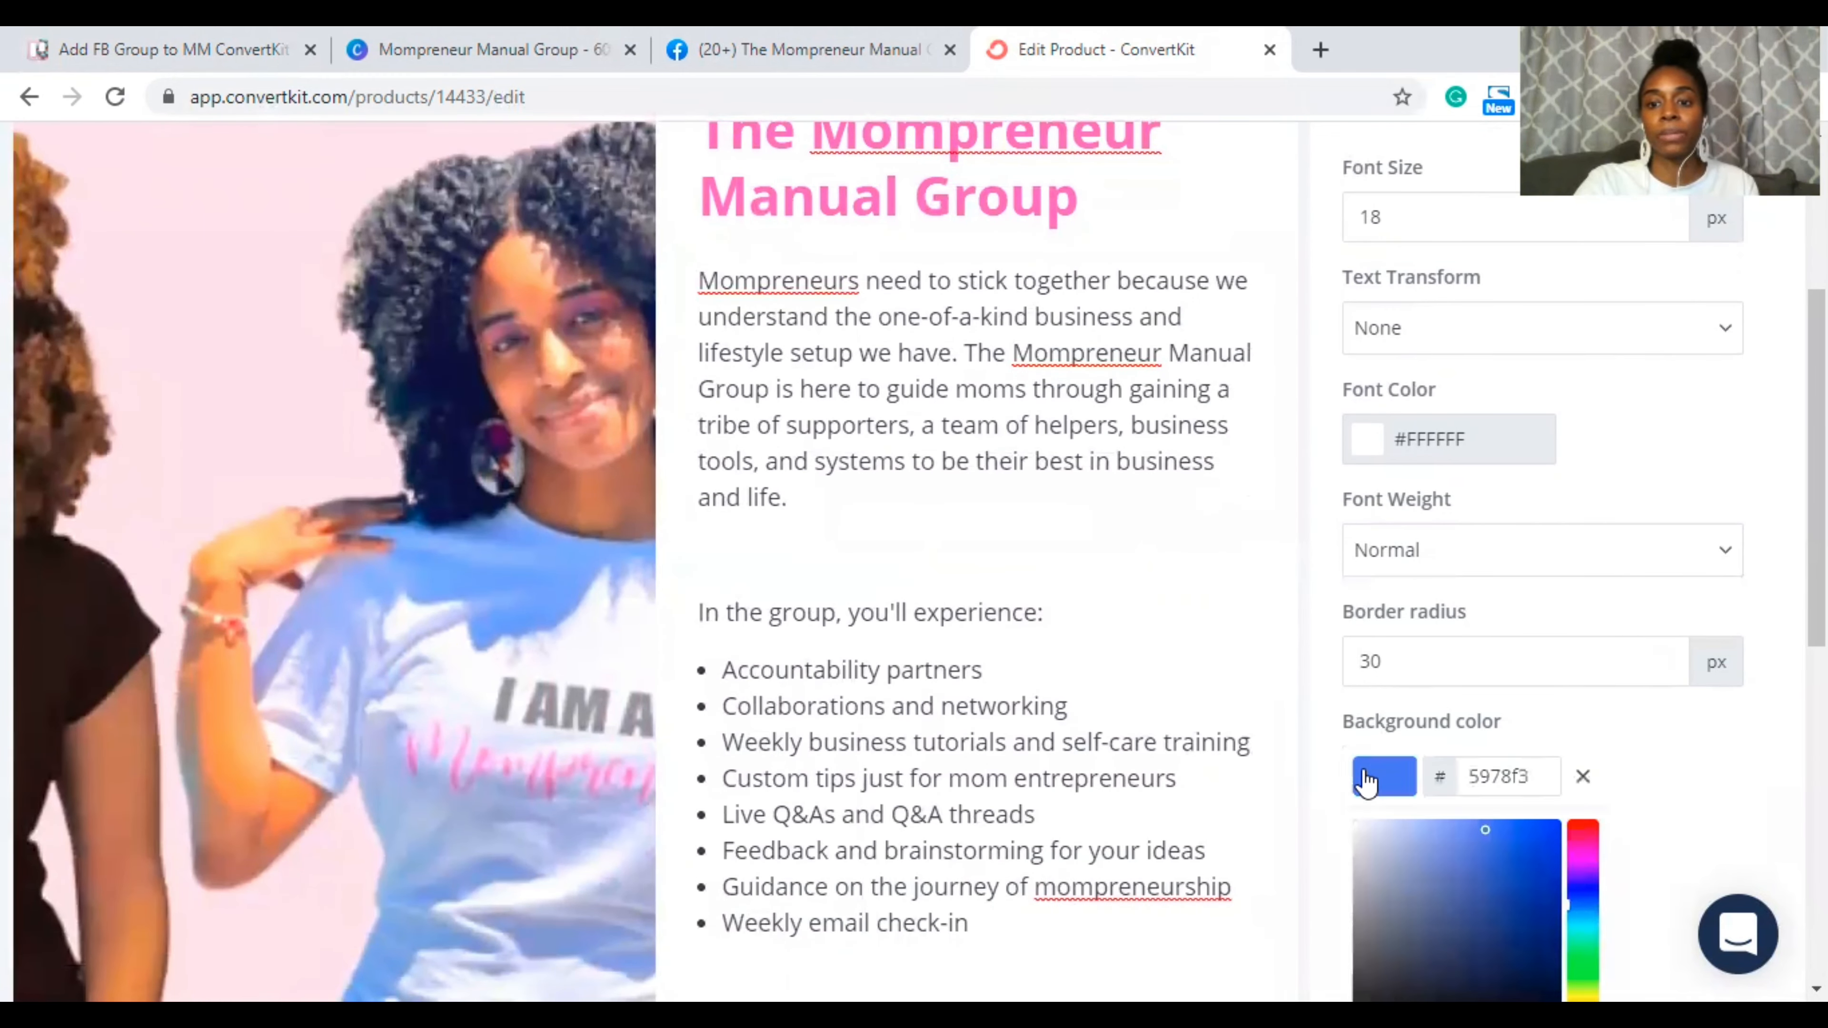
{"action": "scroll", "coordinate": [1684, 716], "scroll_direction": "down", "scroll_amount": 10}
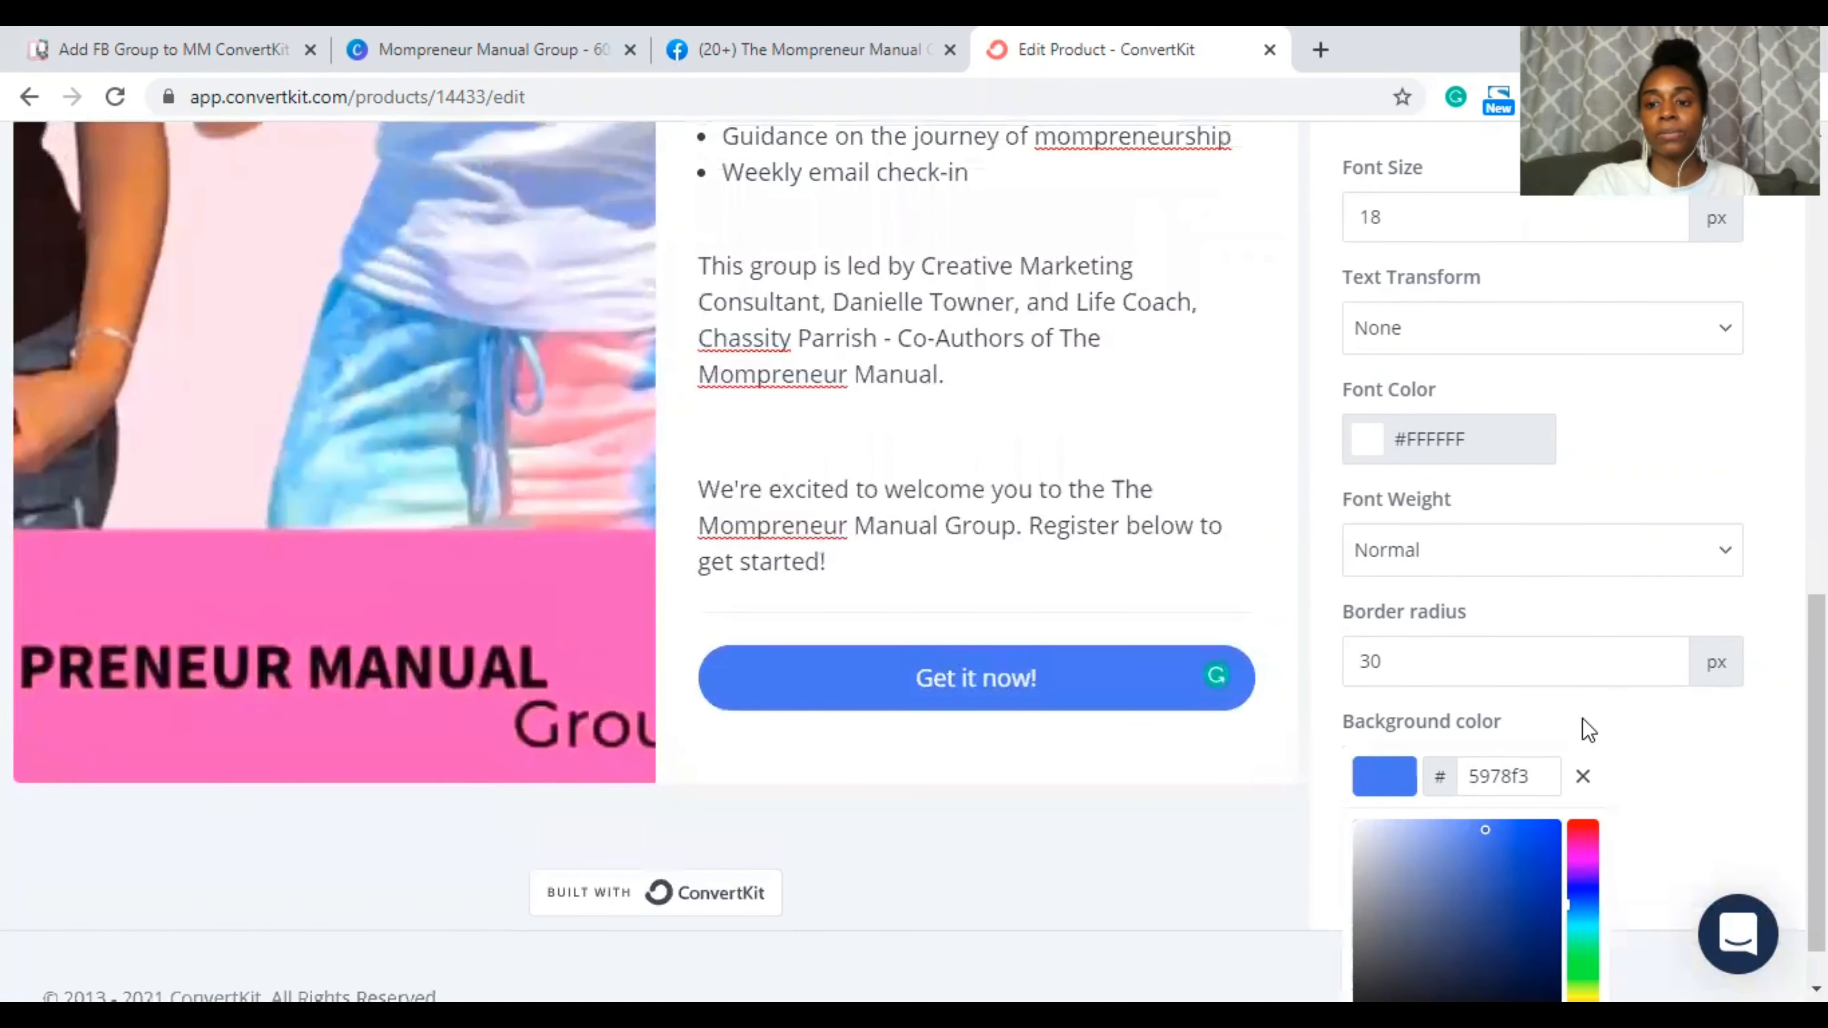
{"action": "double_click", "coordinate": [1508, 764]}
{"action": "type", "text": "000"}
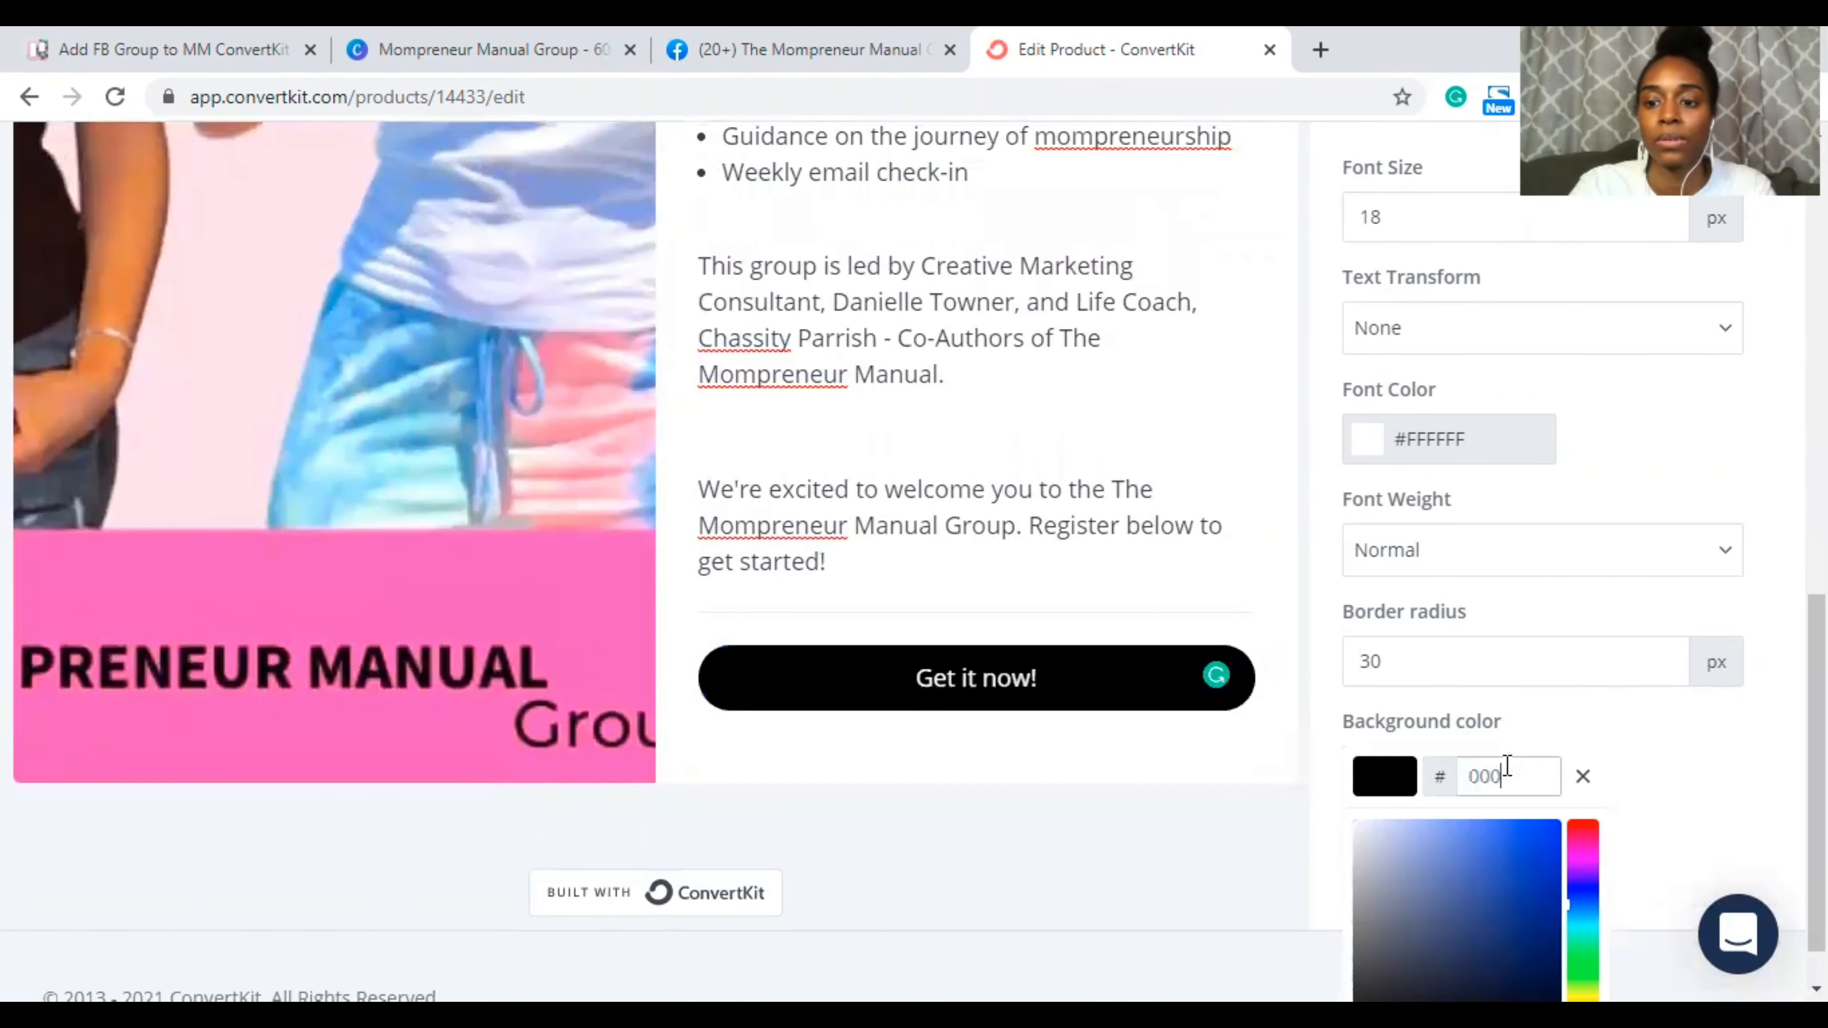
{"action": "type", "text": "000"}
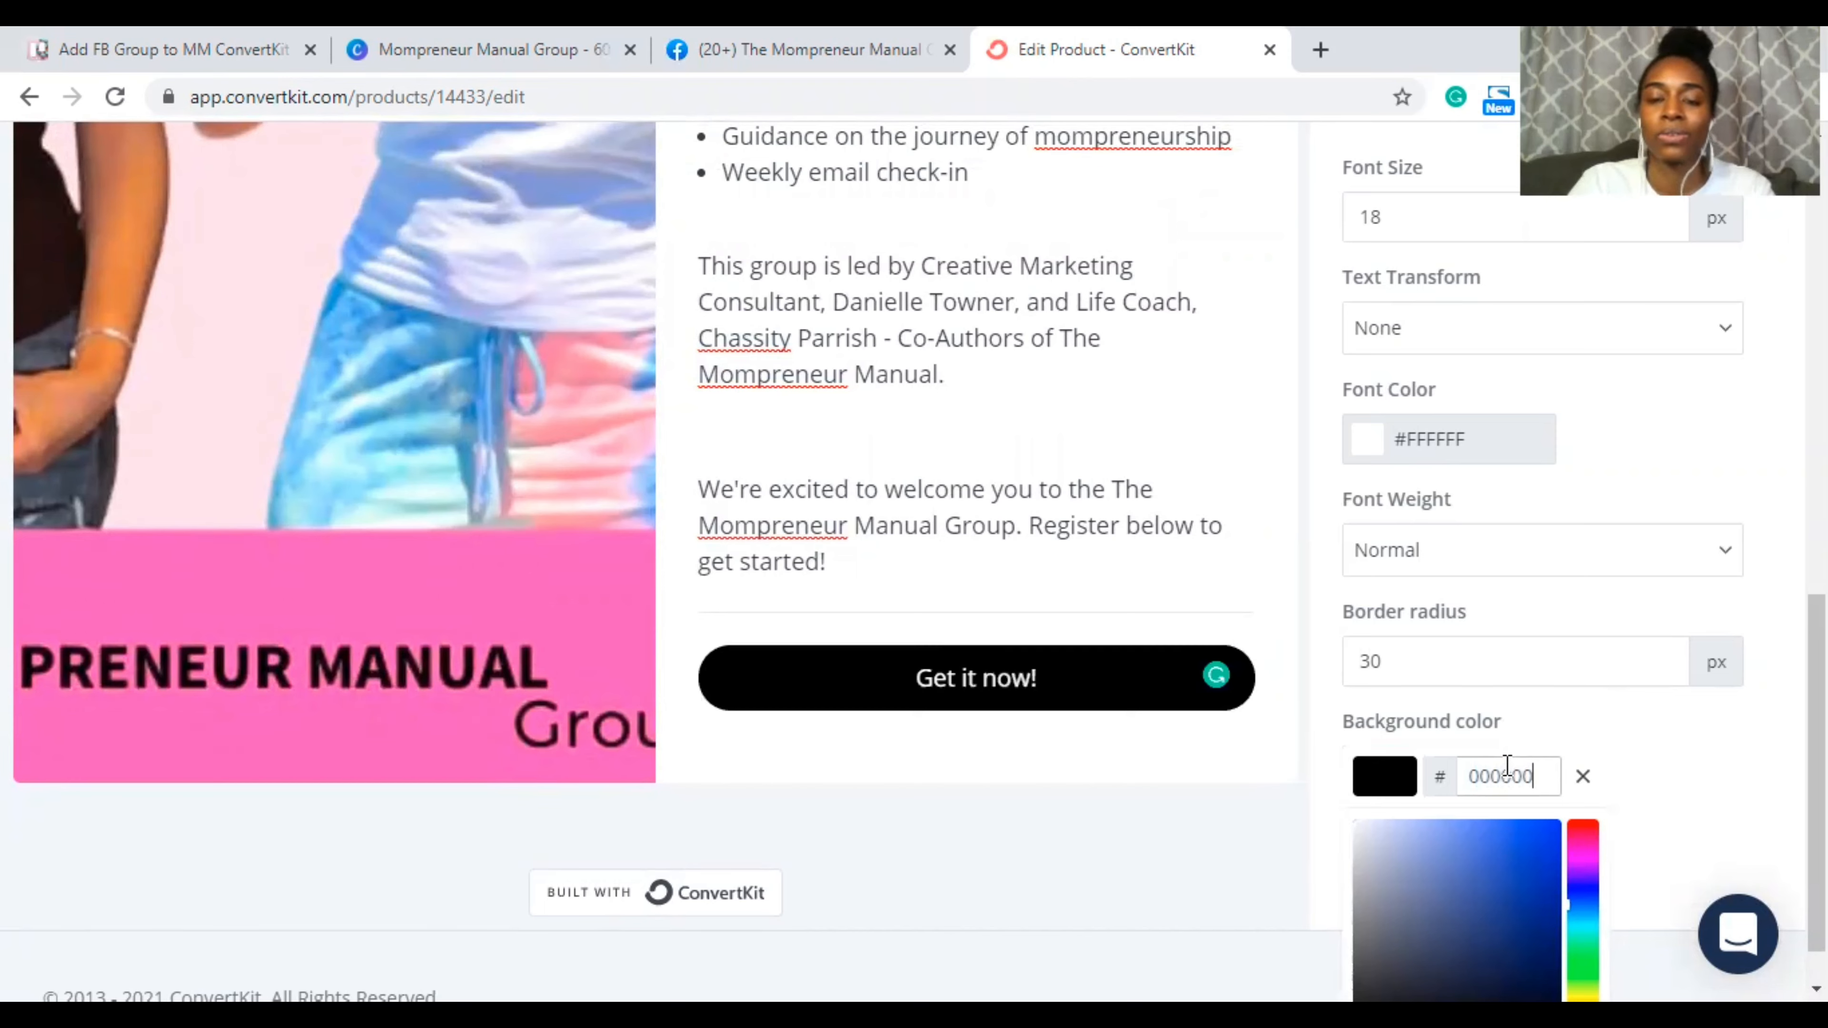
{"action": "left_click", "coordinate": [1253, 741]}
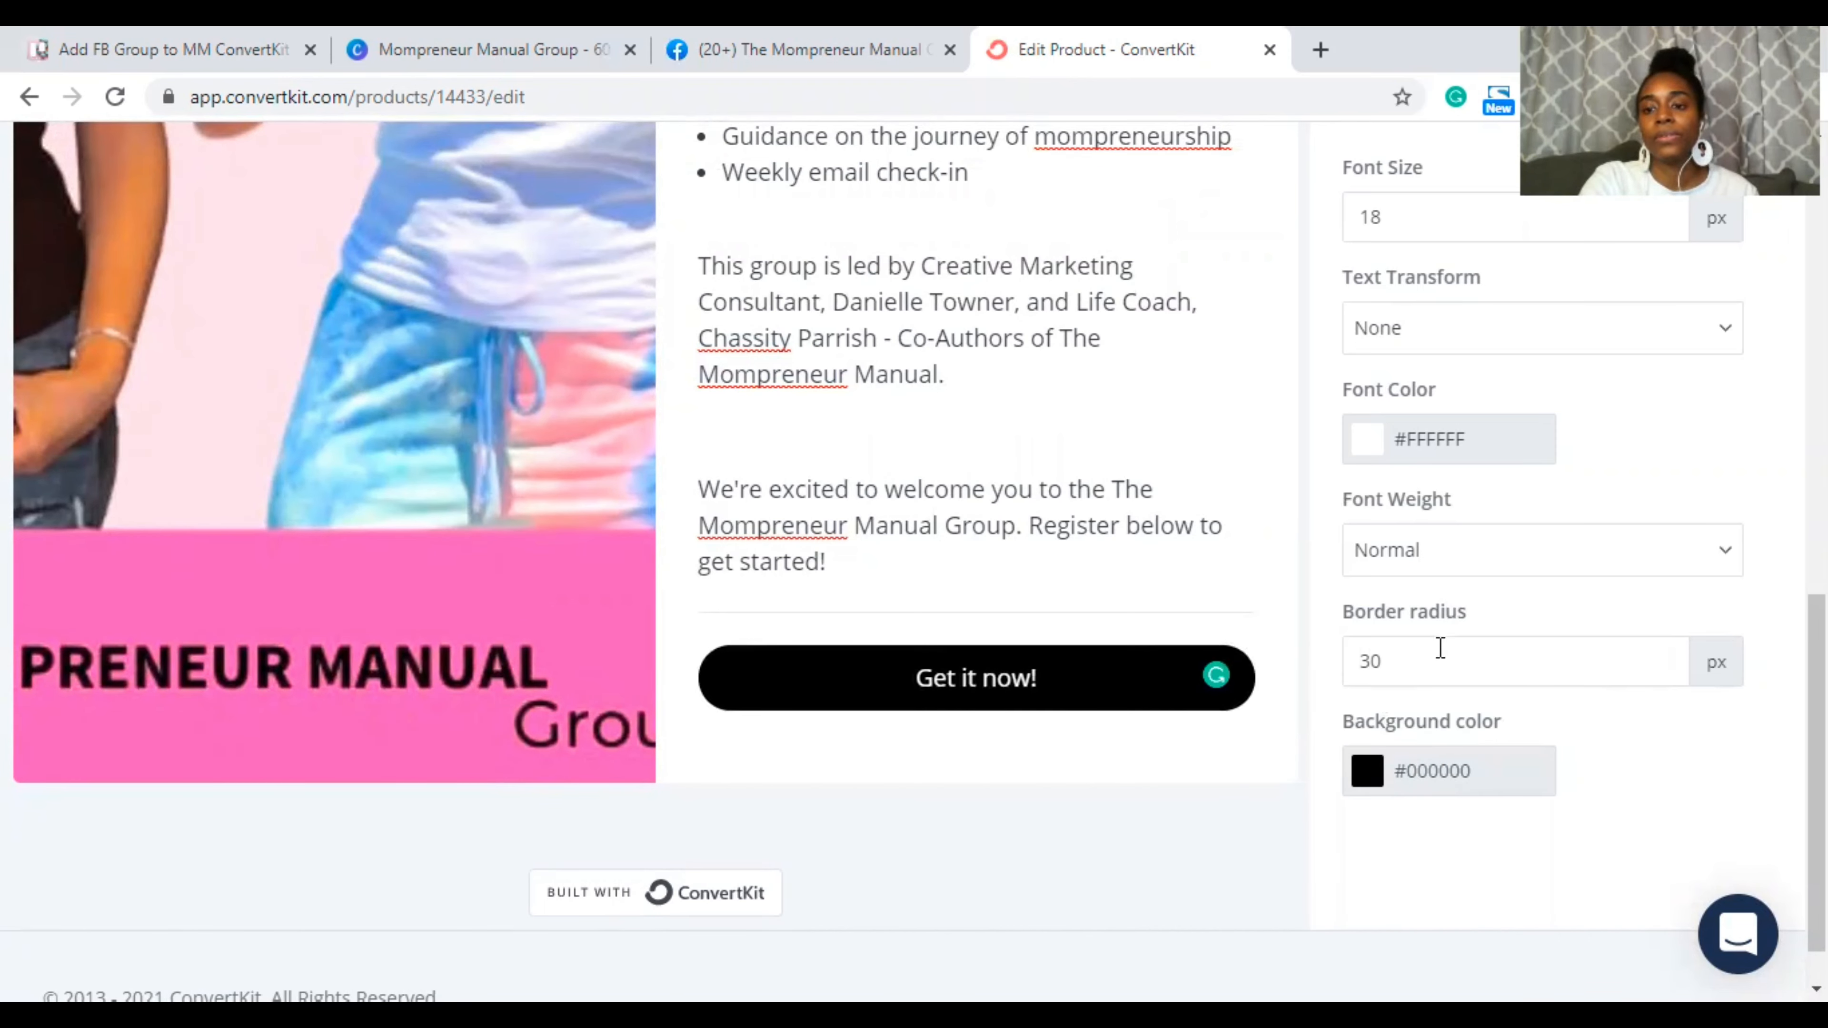
Step: Lower the button's border radius to 5 px and set its text transform to Uppercase
{"action": "left_click", "coordinate": [1656, 670]}
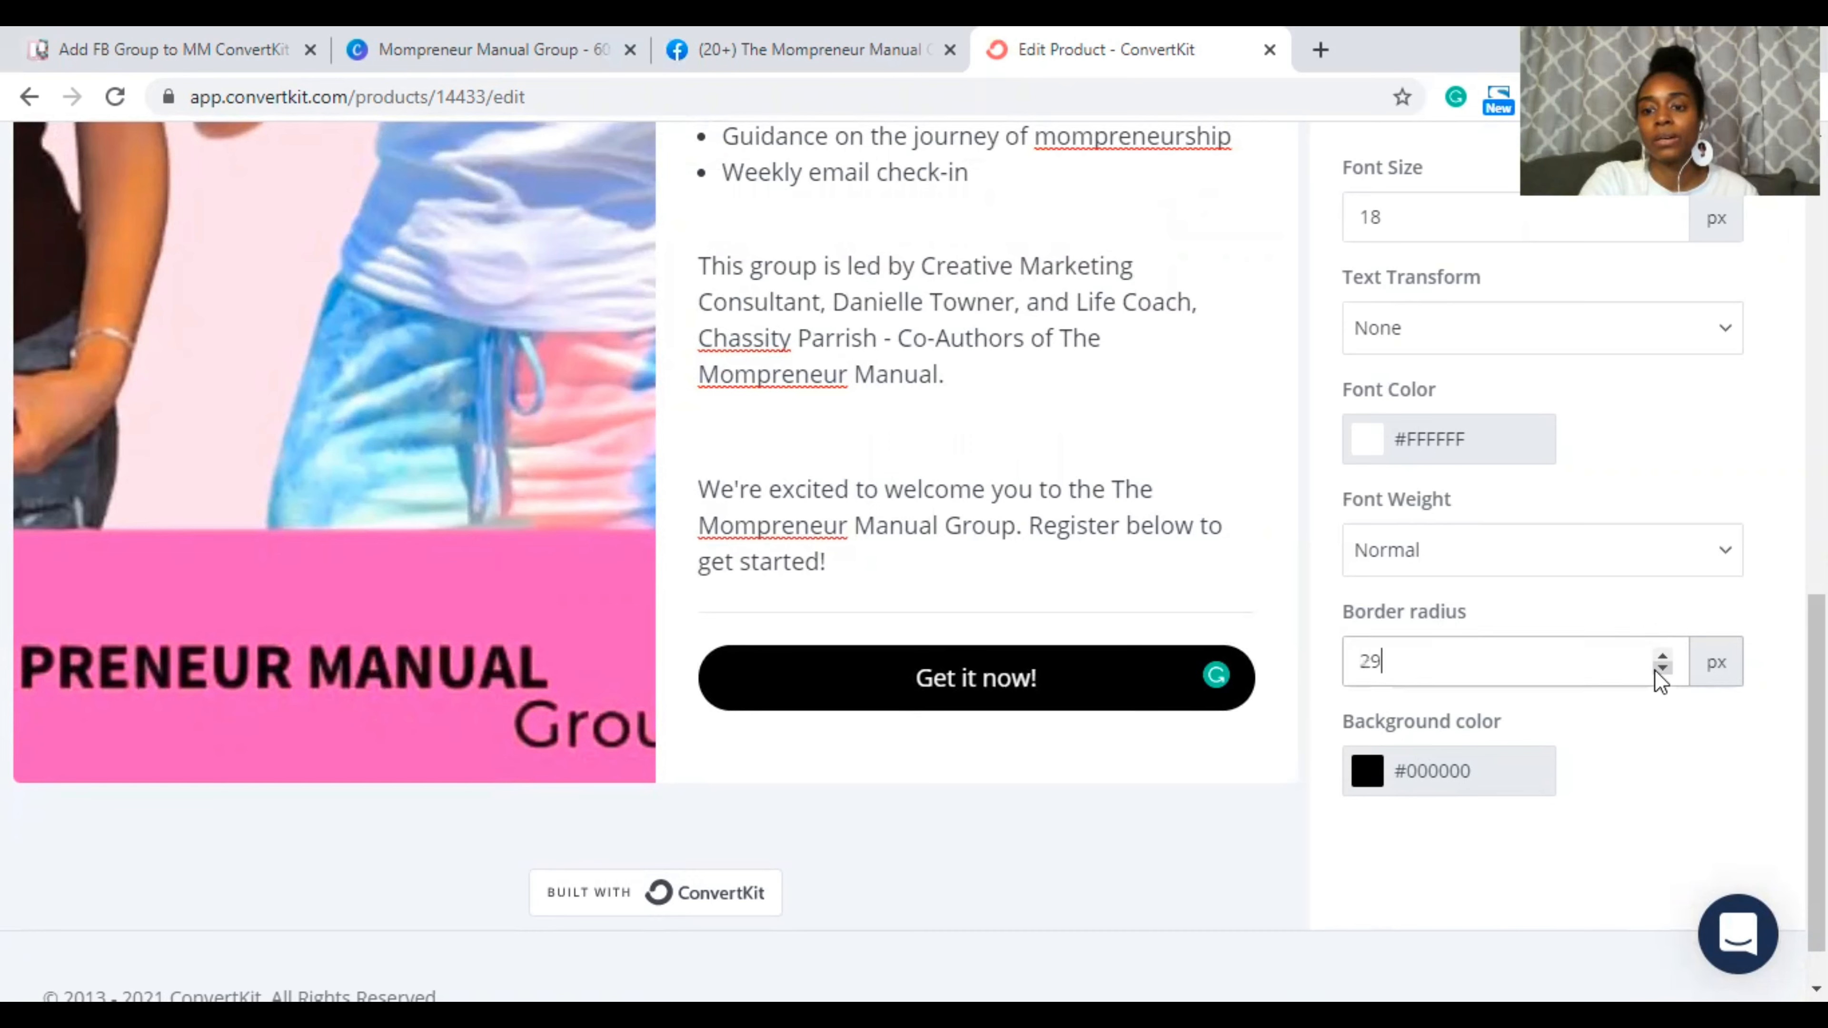
{"action": "left_click", "coordinate": [1656, 670]}
{"action": "left_click", "coordinate": [1655, 670]}
{"action": "left_click", "coordinate": [1656, 670]}
{"action": "left_click", "coordinate": [1656, 670]}
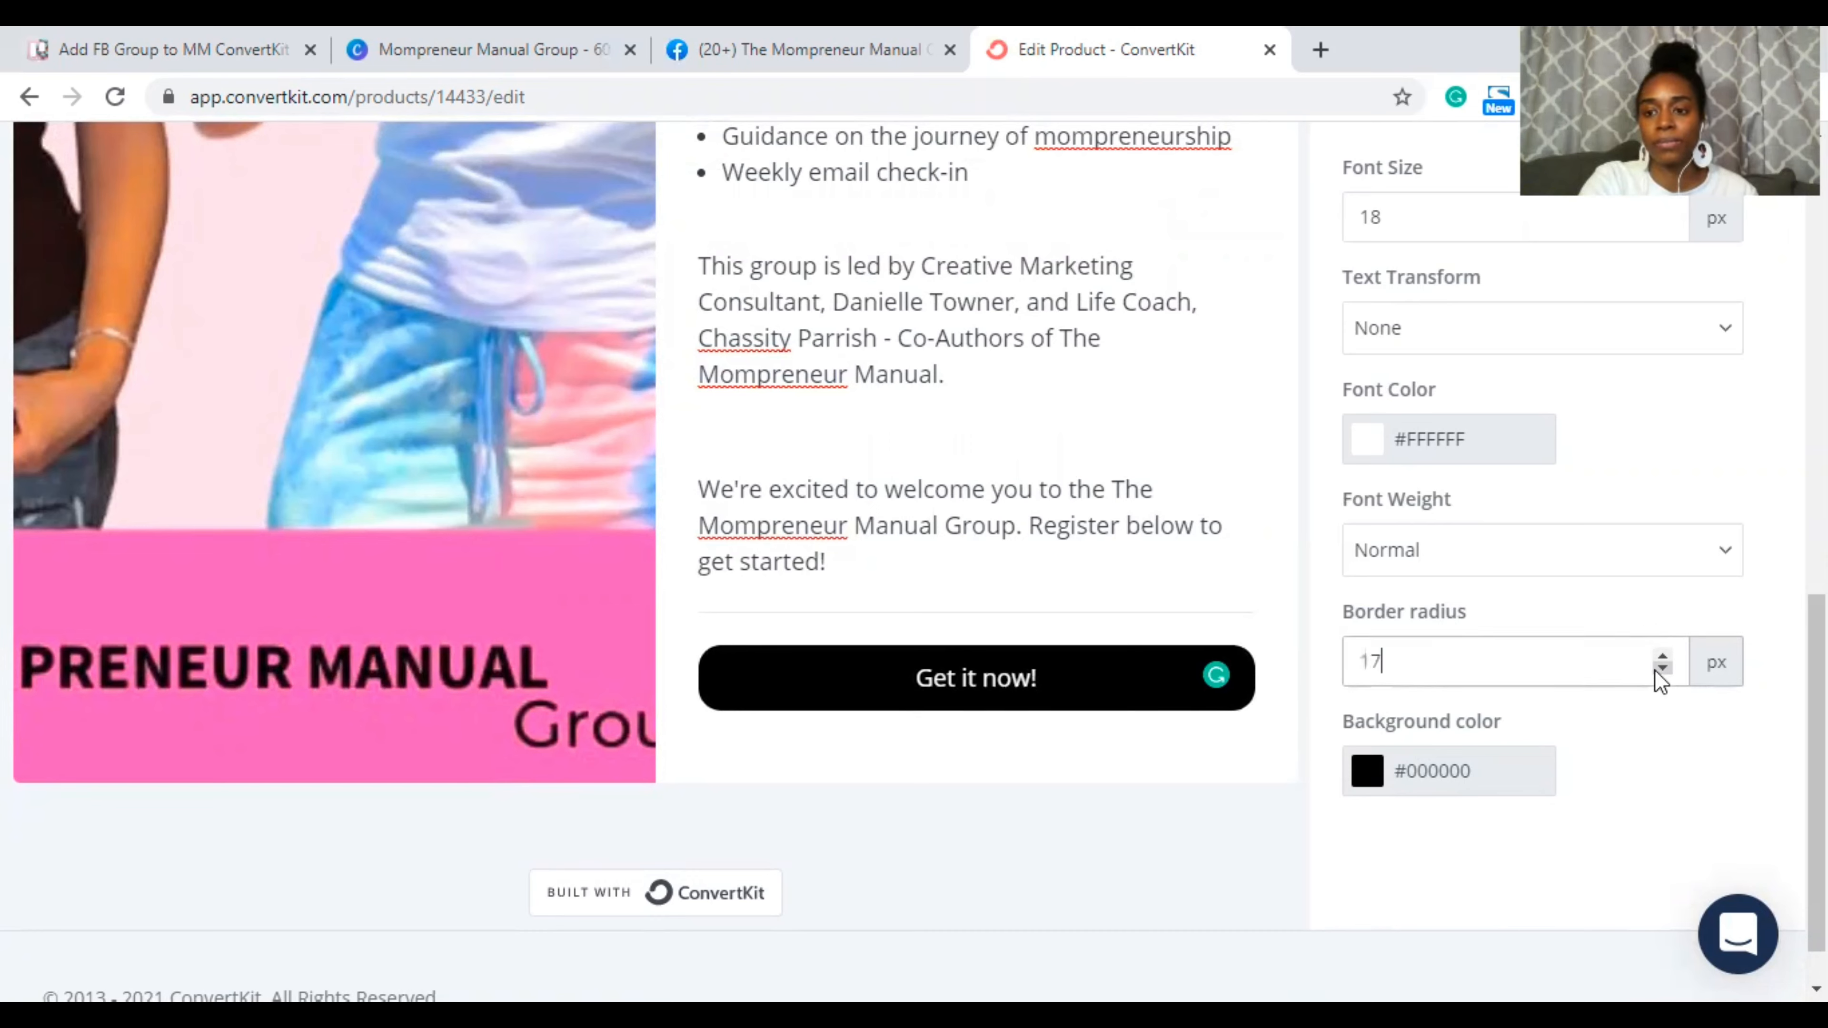
{"action": "left_click", "coordinate": [1662, 668]}
{"action": "left_click", "coordinate": [1662, 669]}
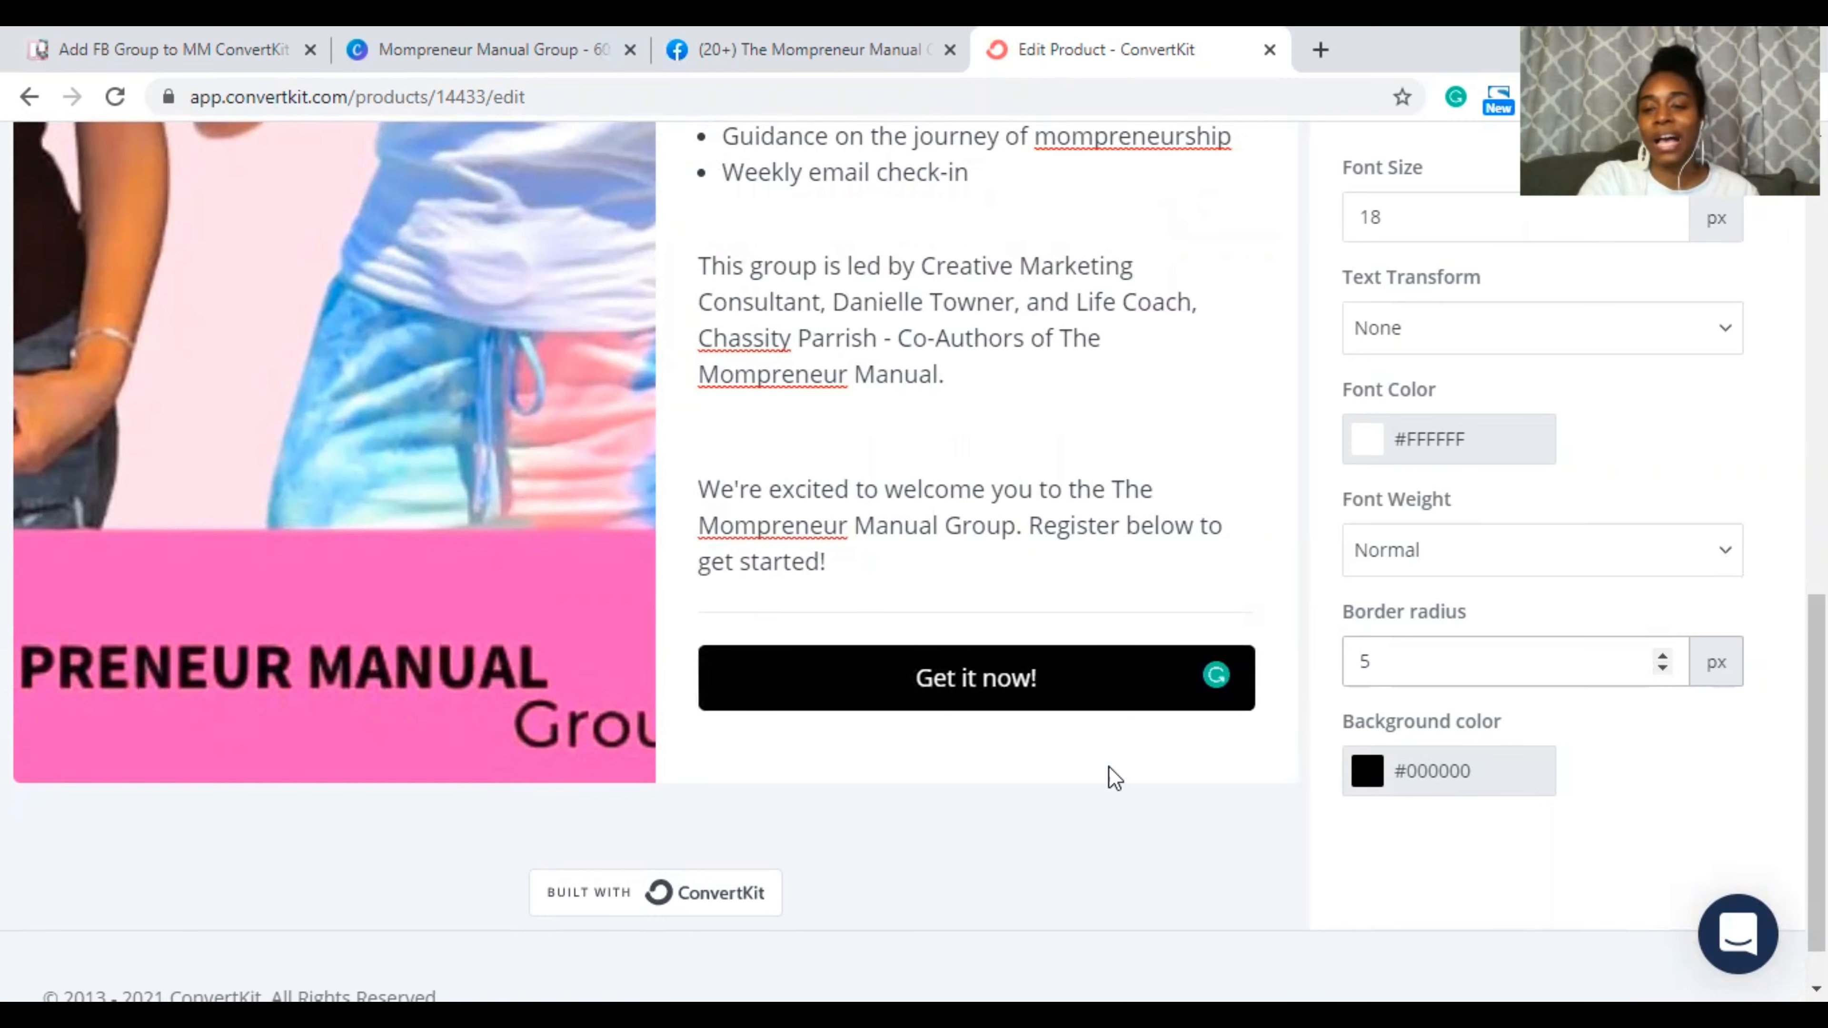
{"action": "scroll", "coordinate": [1754, 443], "scroll_direction": "up", "scroll_amount": 2}
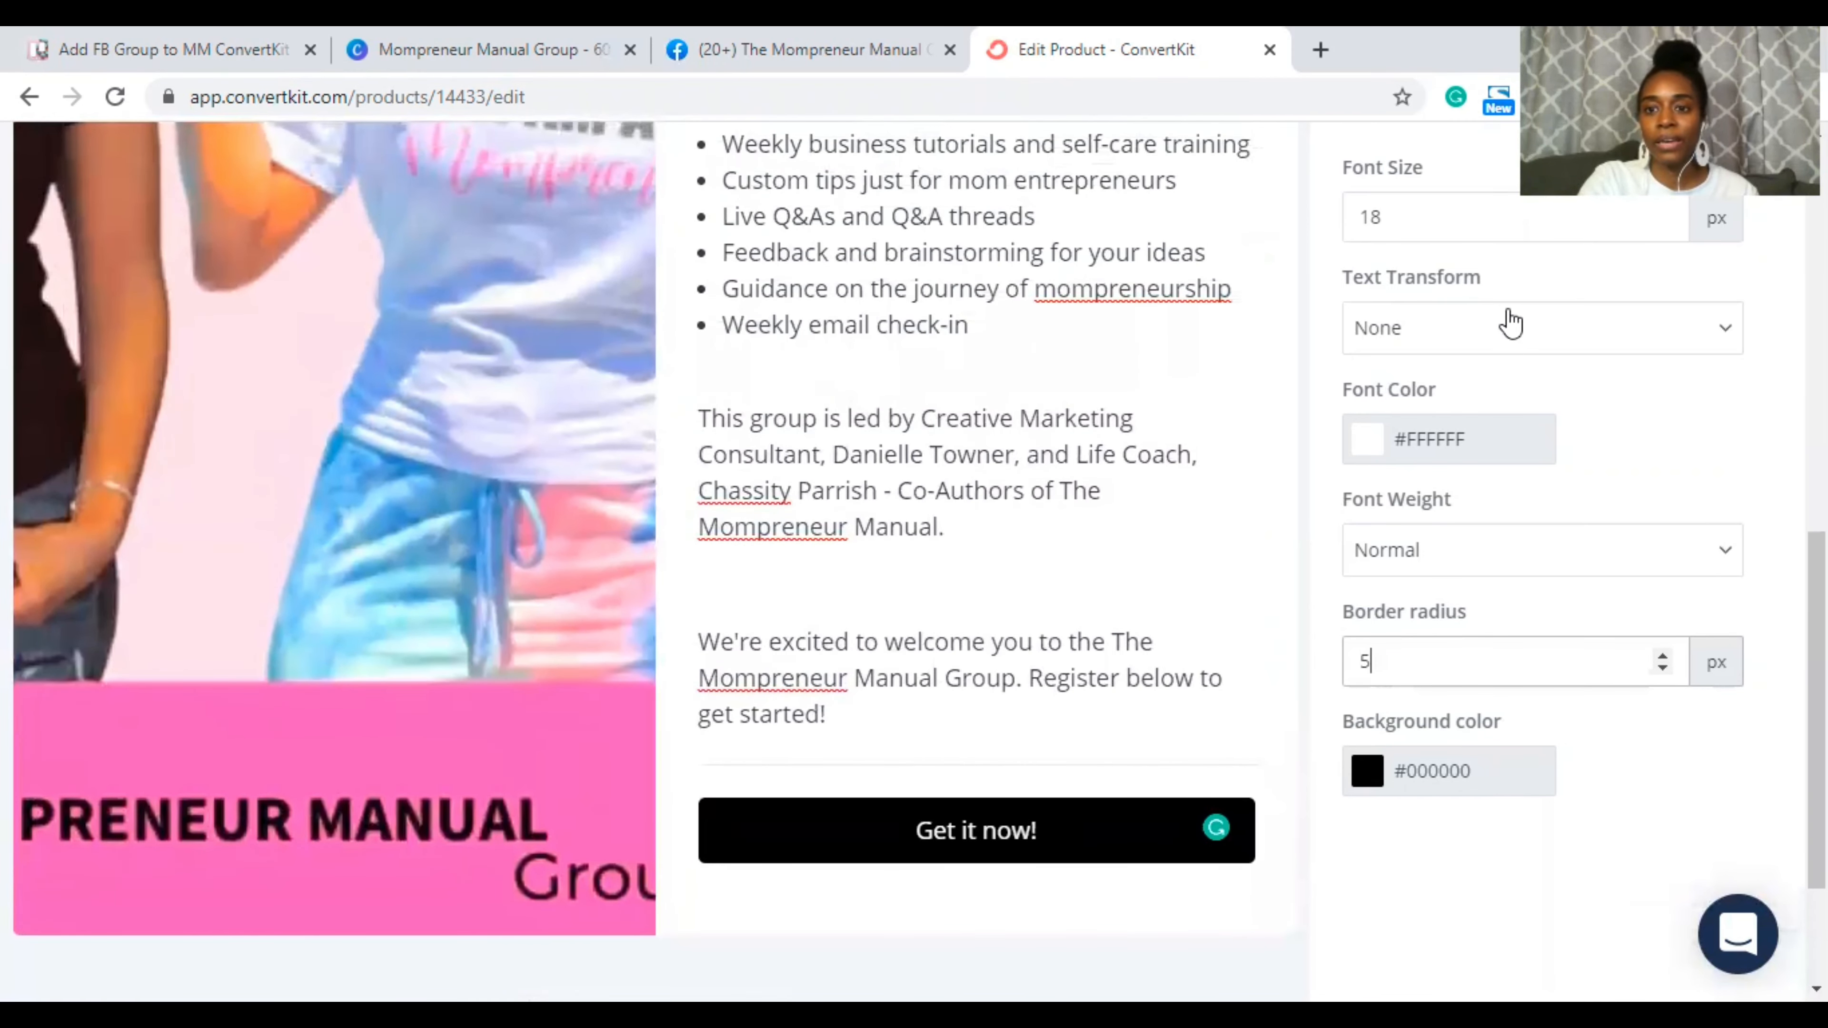
{"action": "left_click", "coordinate": [1511, 322]}
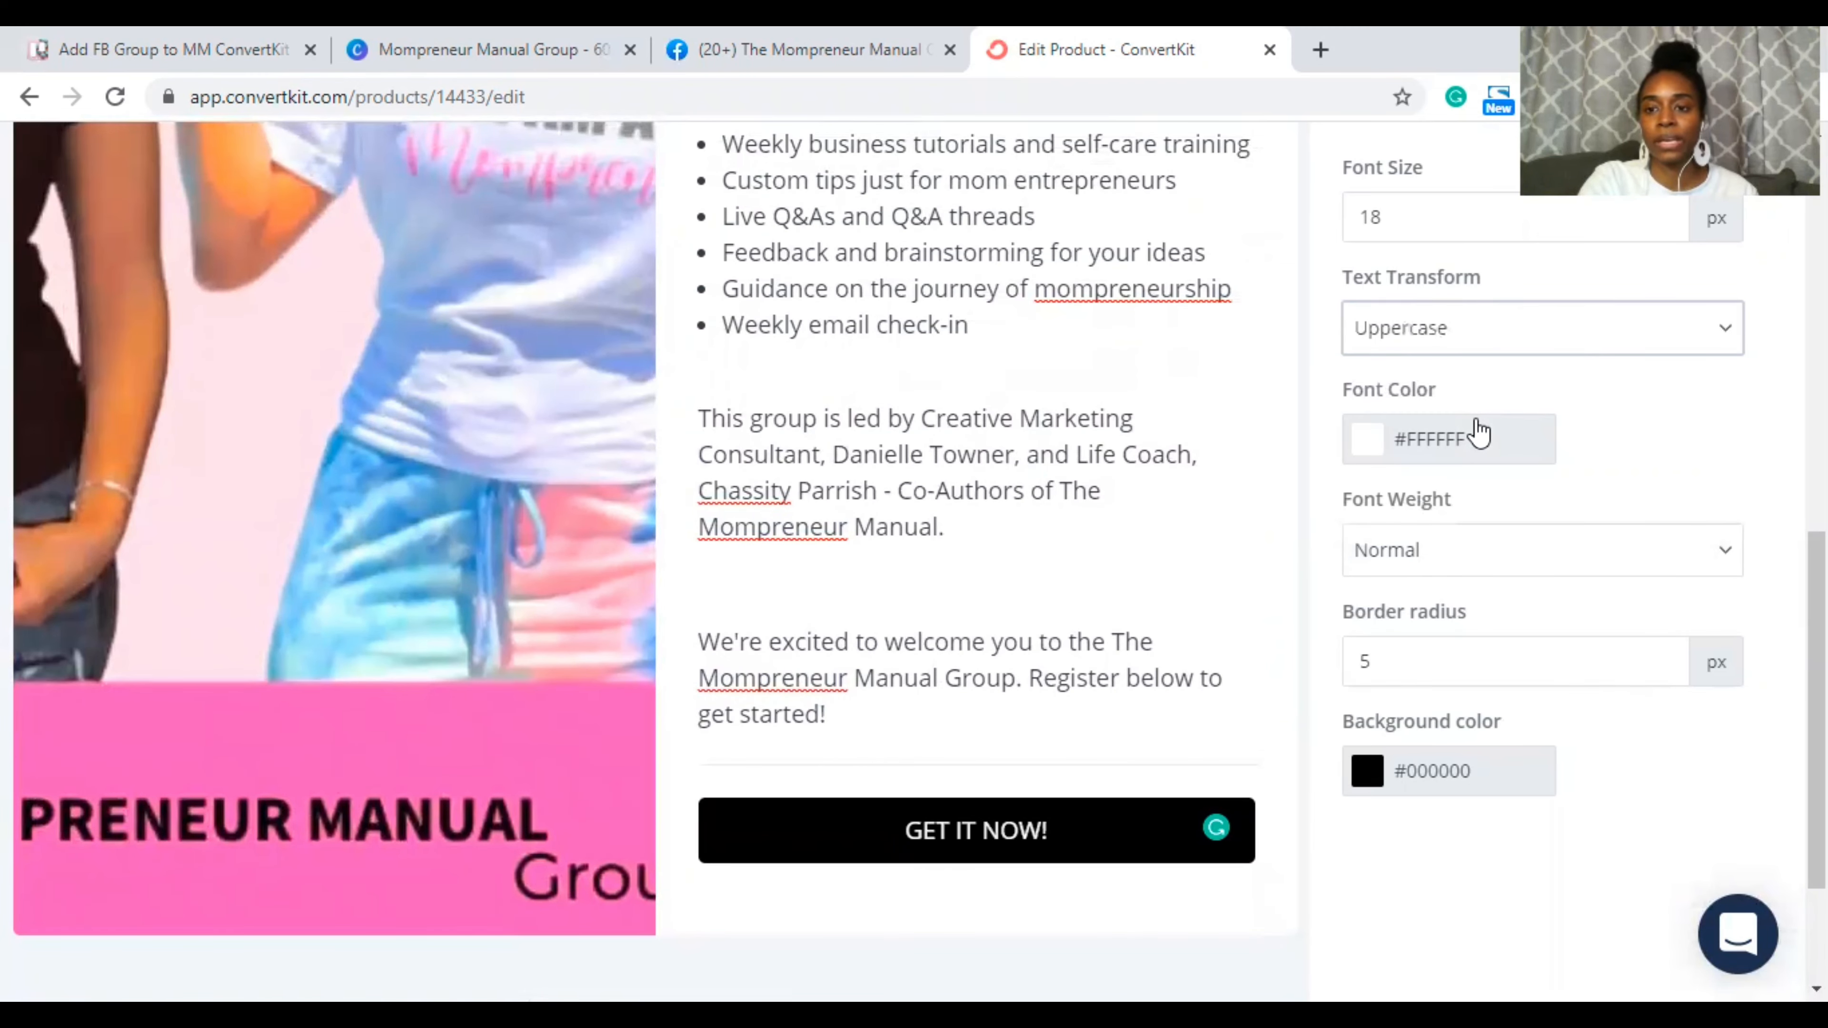
{"action": "left_click", "coordinate": [953, 832]}
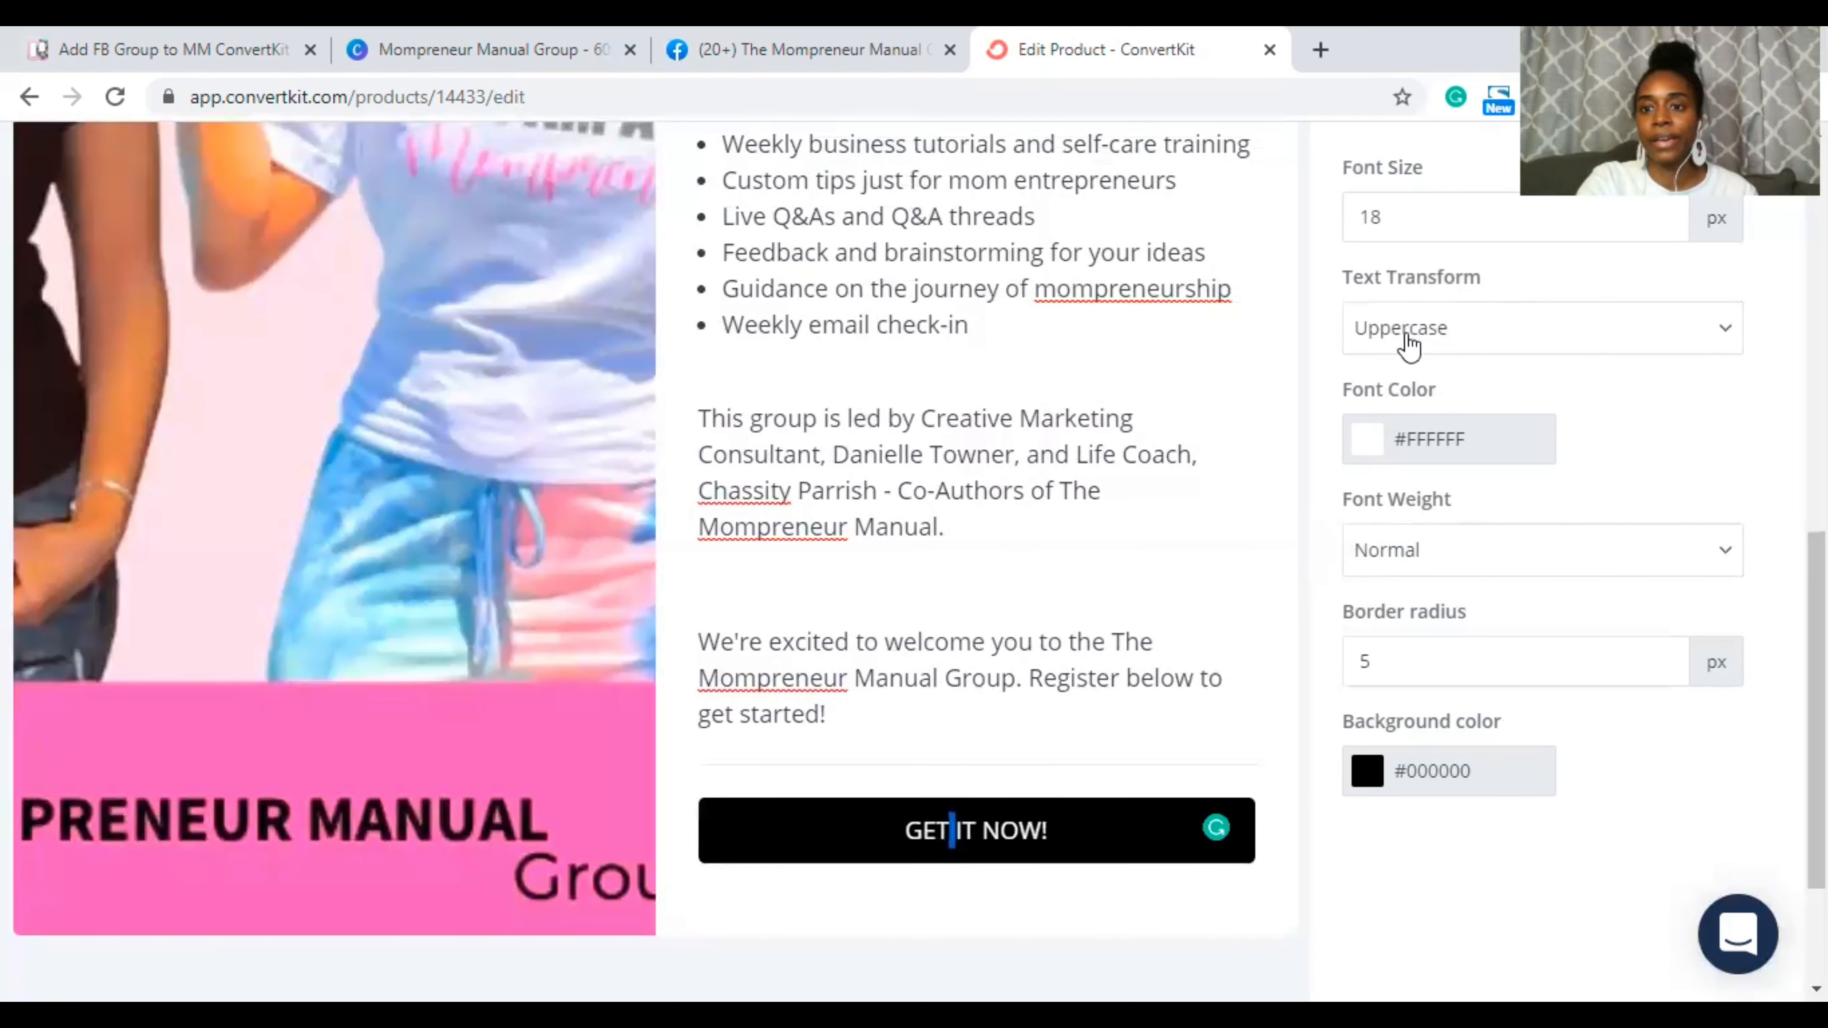
Step: Replace 'Register' with 'Click' in the closing welcome sentence
{"action": "scroll", "coordinate": [1072, 709], "scroll_direction": "up", "scroll_amount": 1}
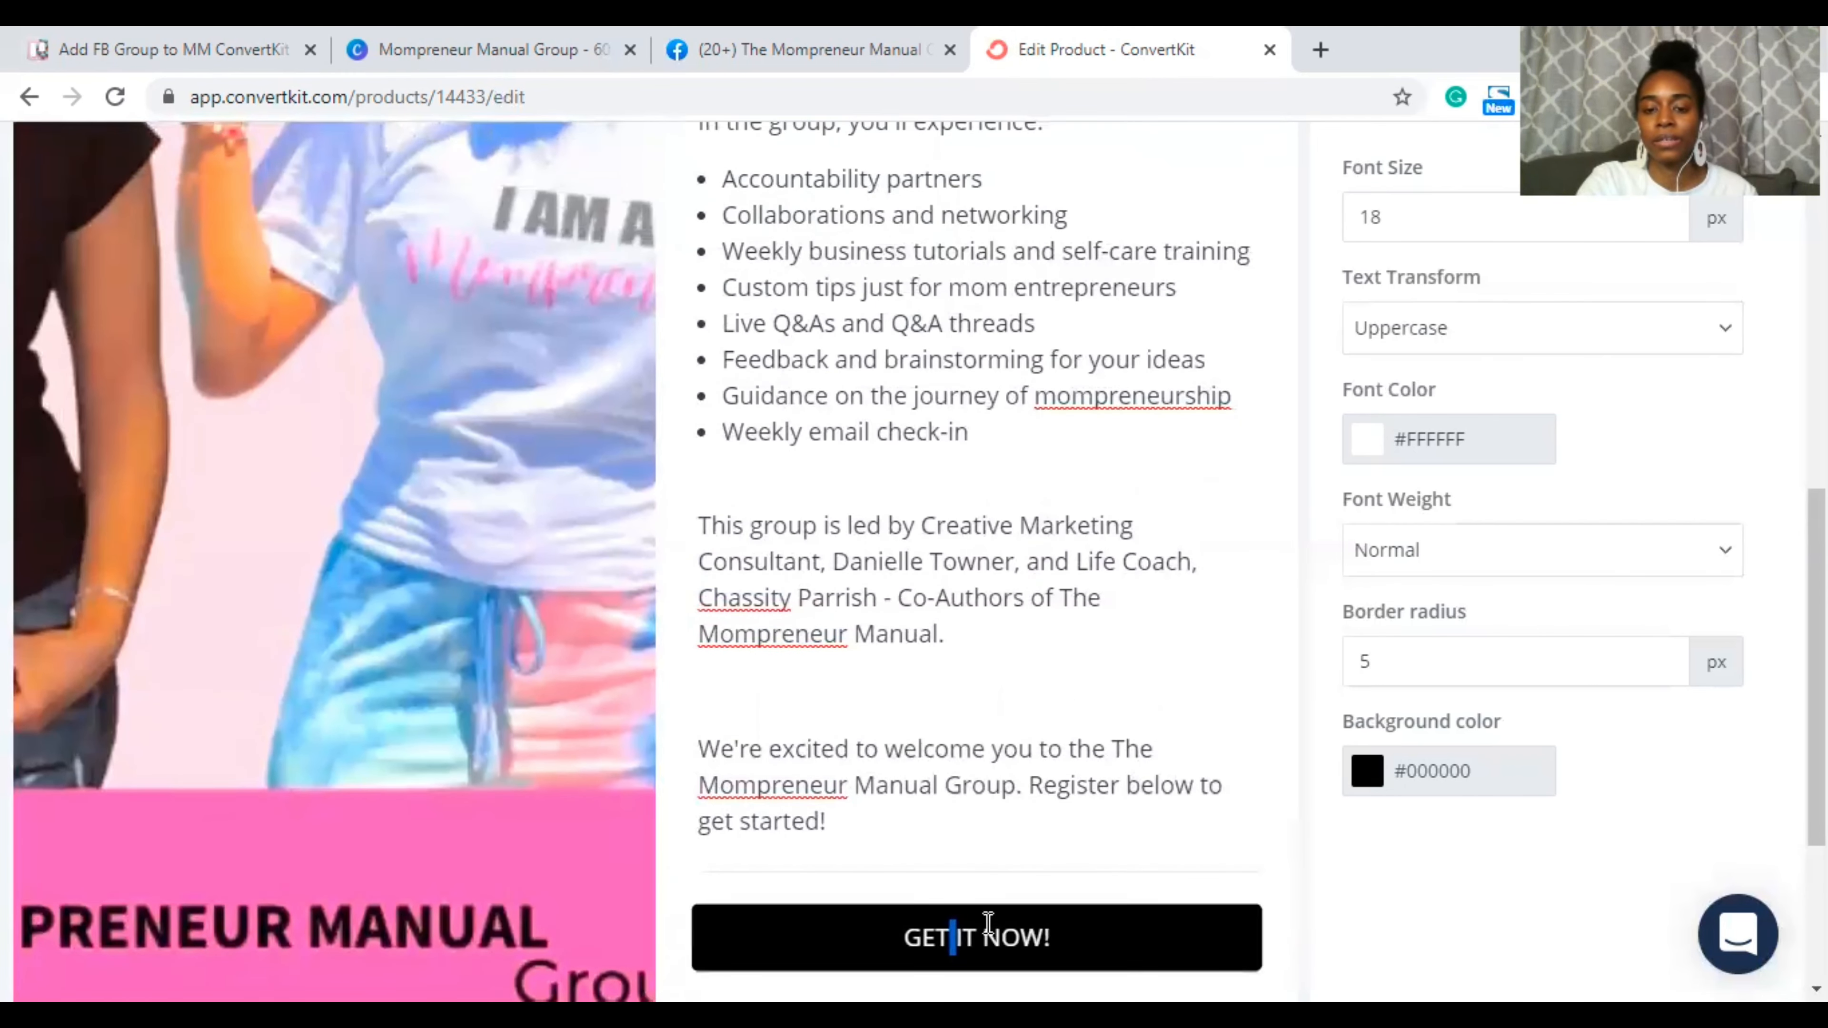
{"action": "double_click", "coordinate": [989, 936]}
{"action": "left_click", "coordinate": [981, 939]}
{"action": "left_click", "coordinate": [981, 939]}
{"action": "left_click_drag", "start_coordinate": [906, 937], "coordinate": [976, 937]}
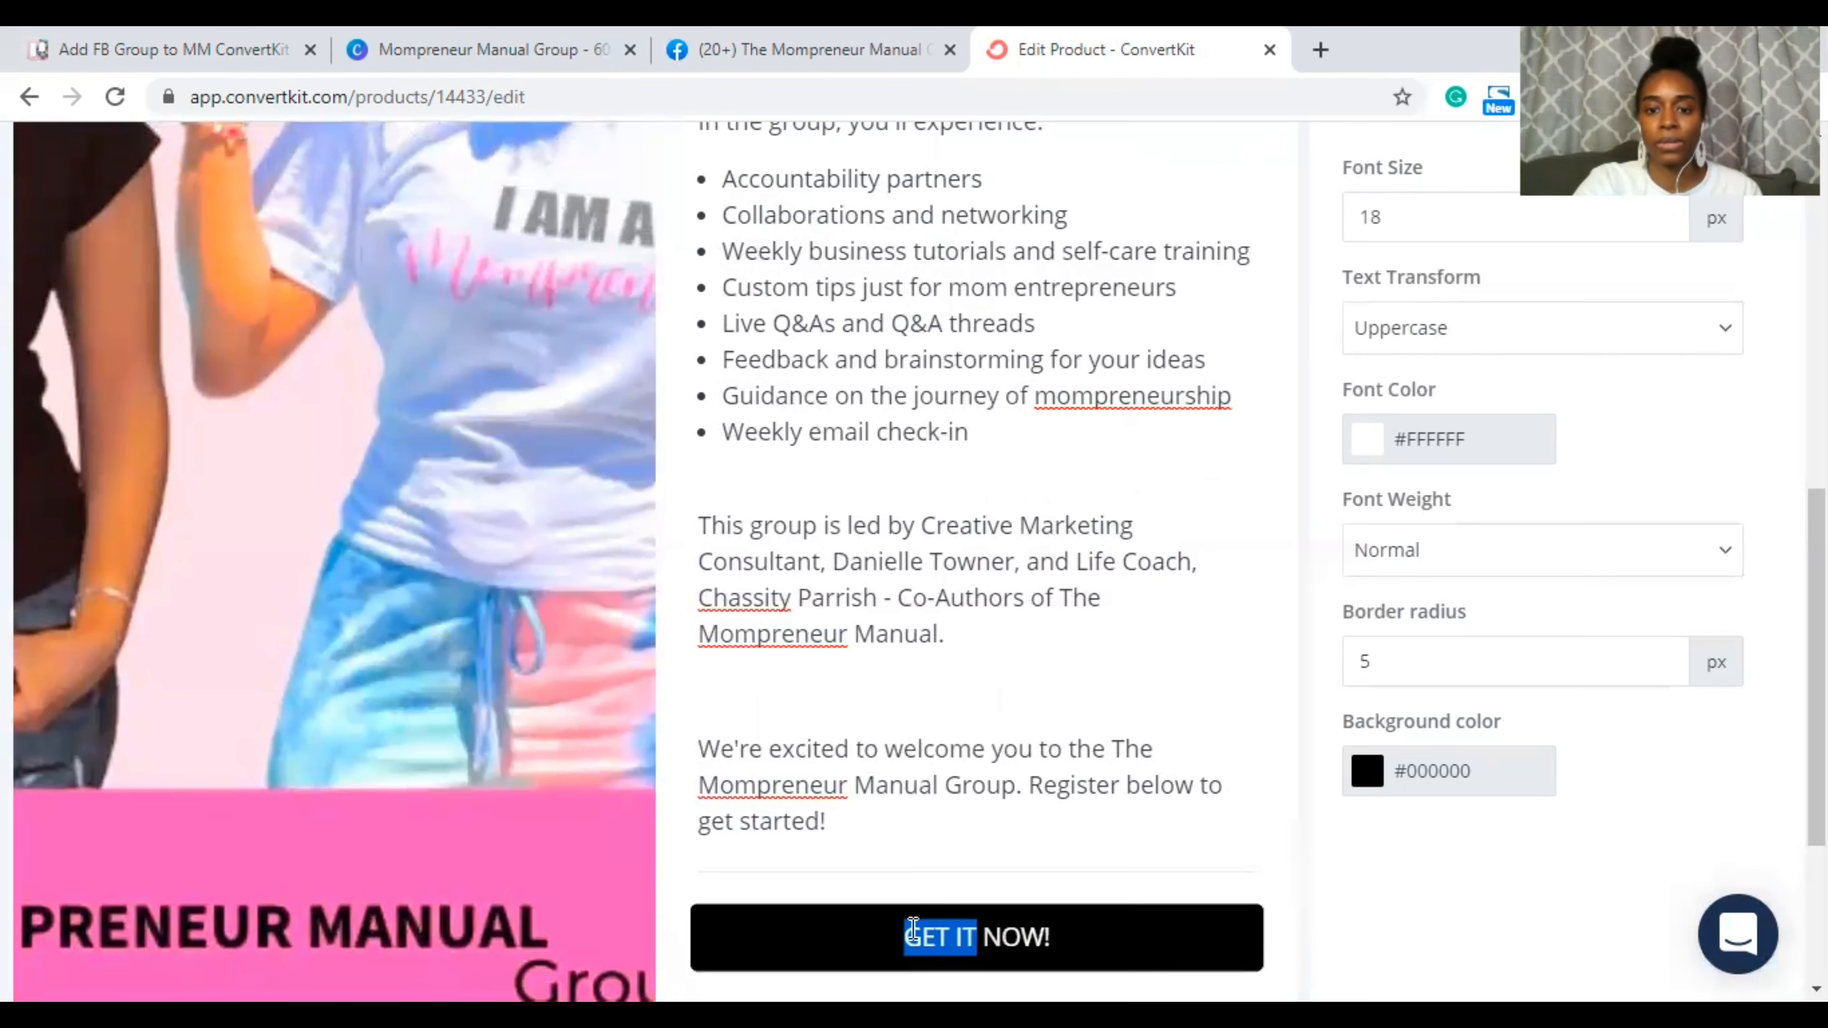
{"action": "double_click", "coordinate": [1071, 787]}
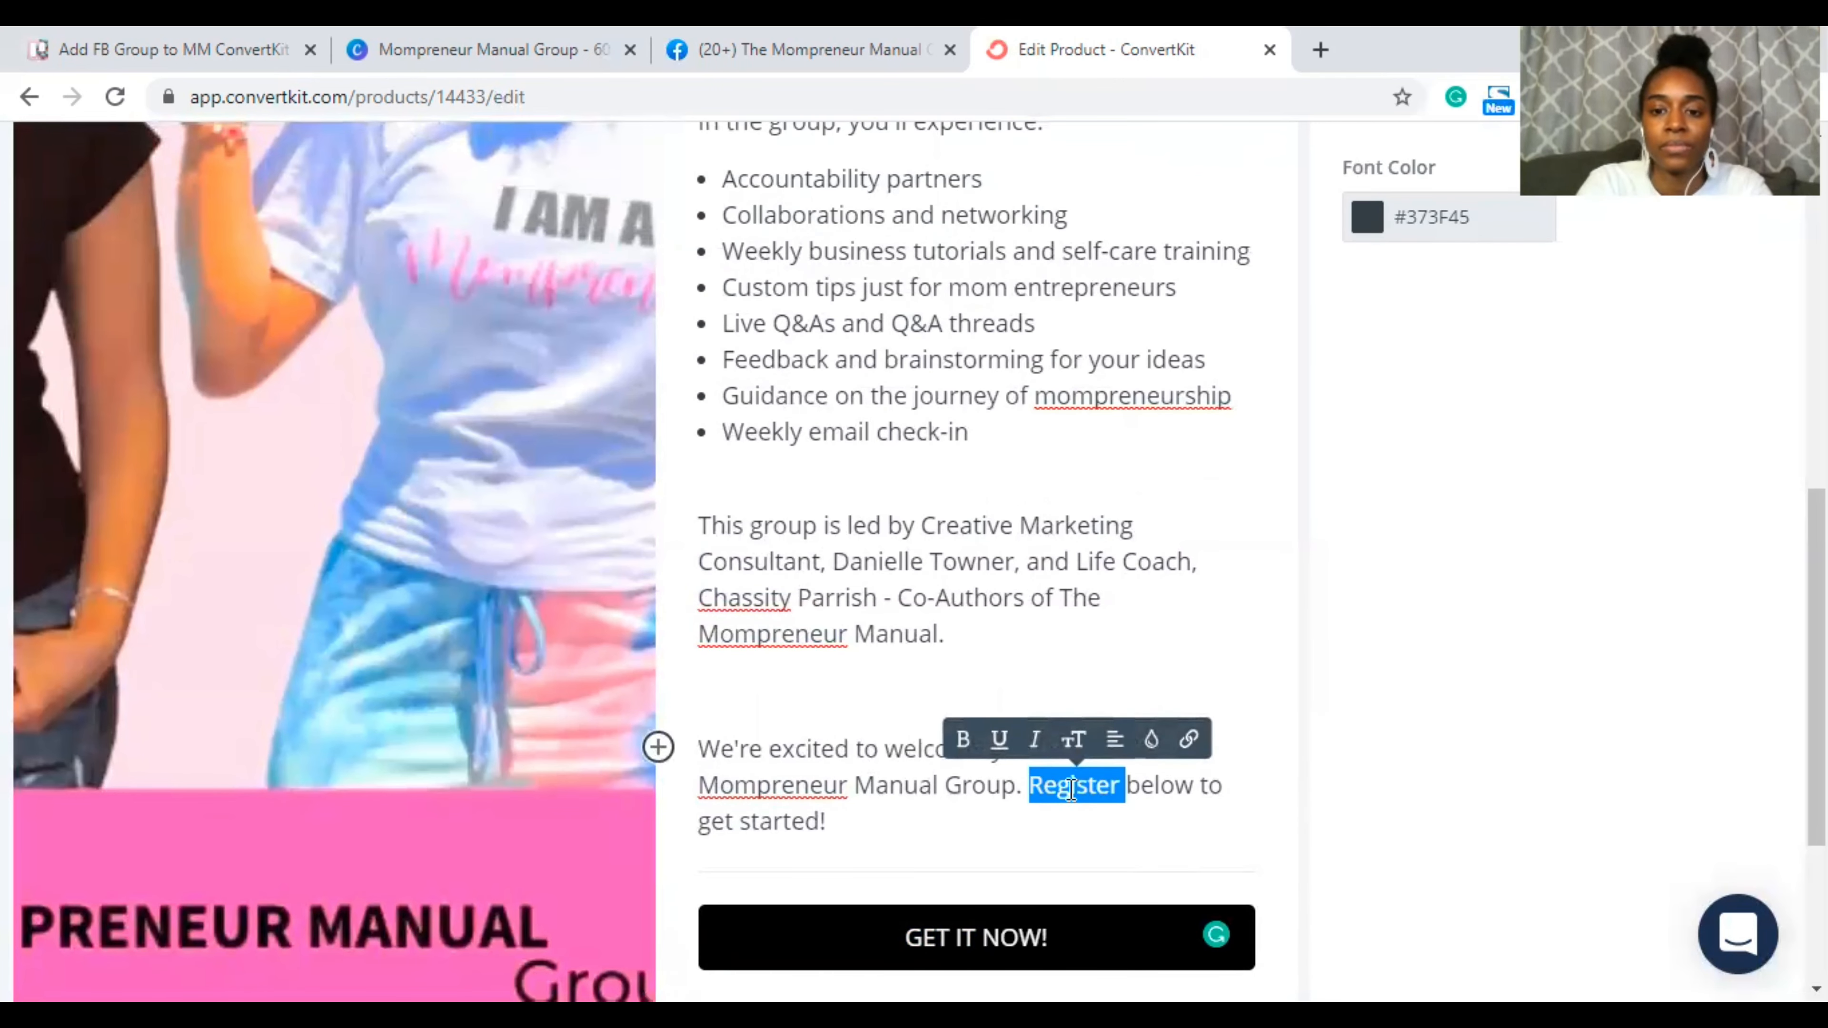
{"action": "type", "text": "C"}
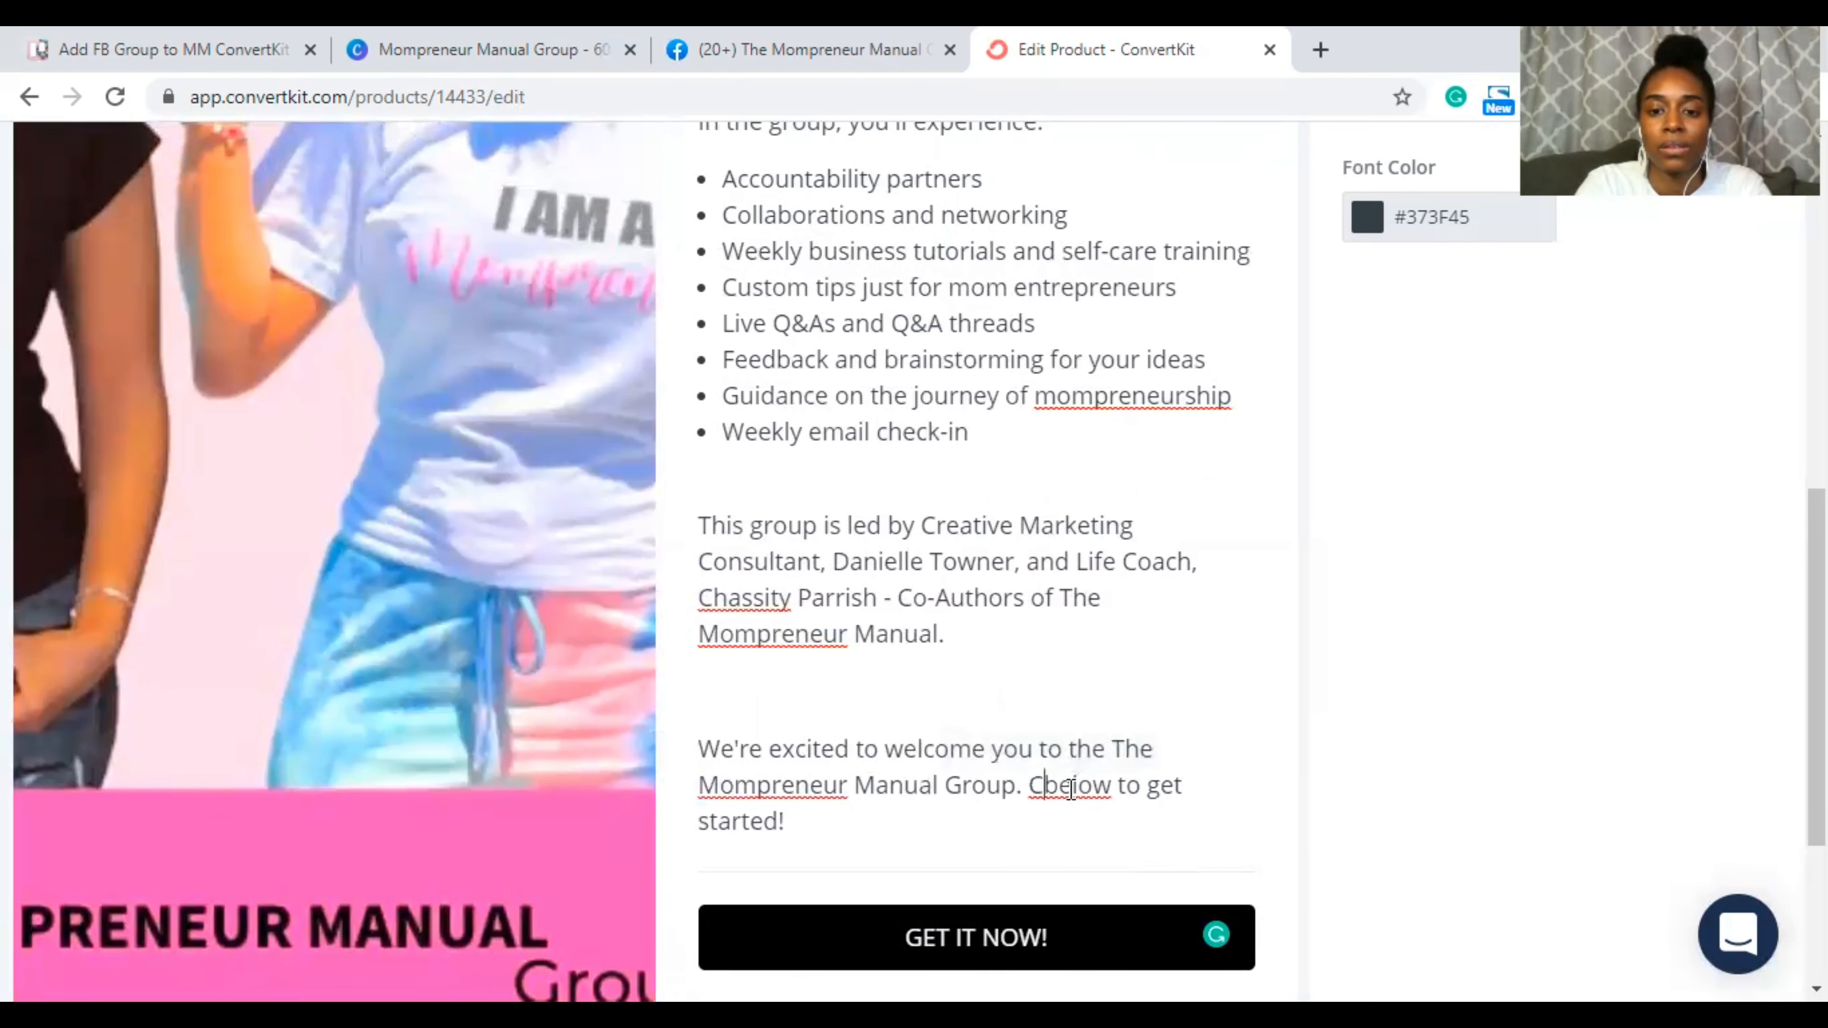
{"action": "type", "text": "li"}
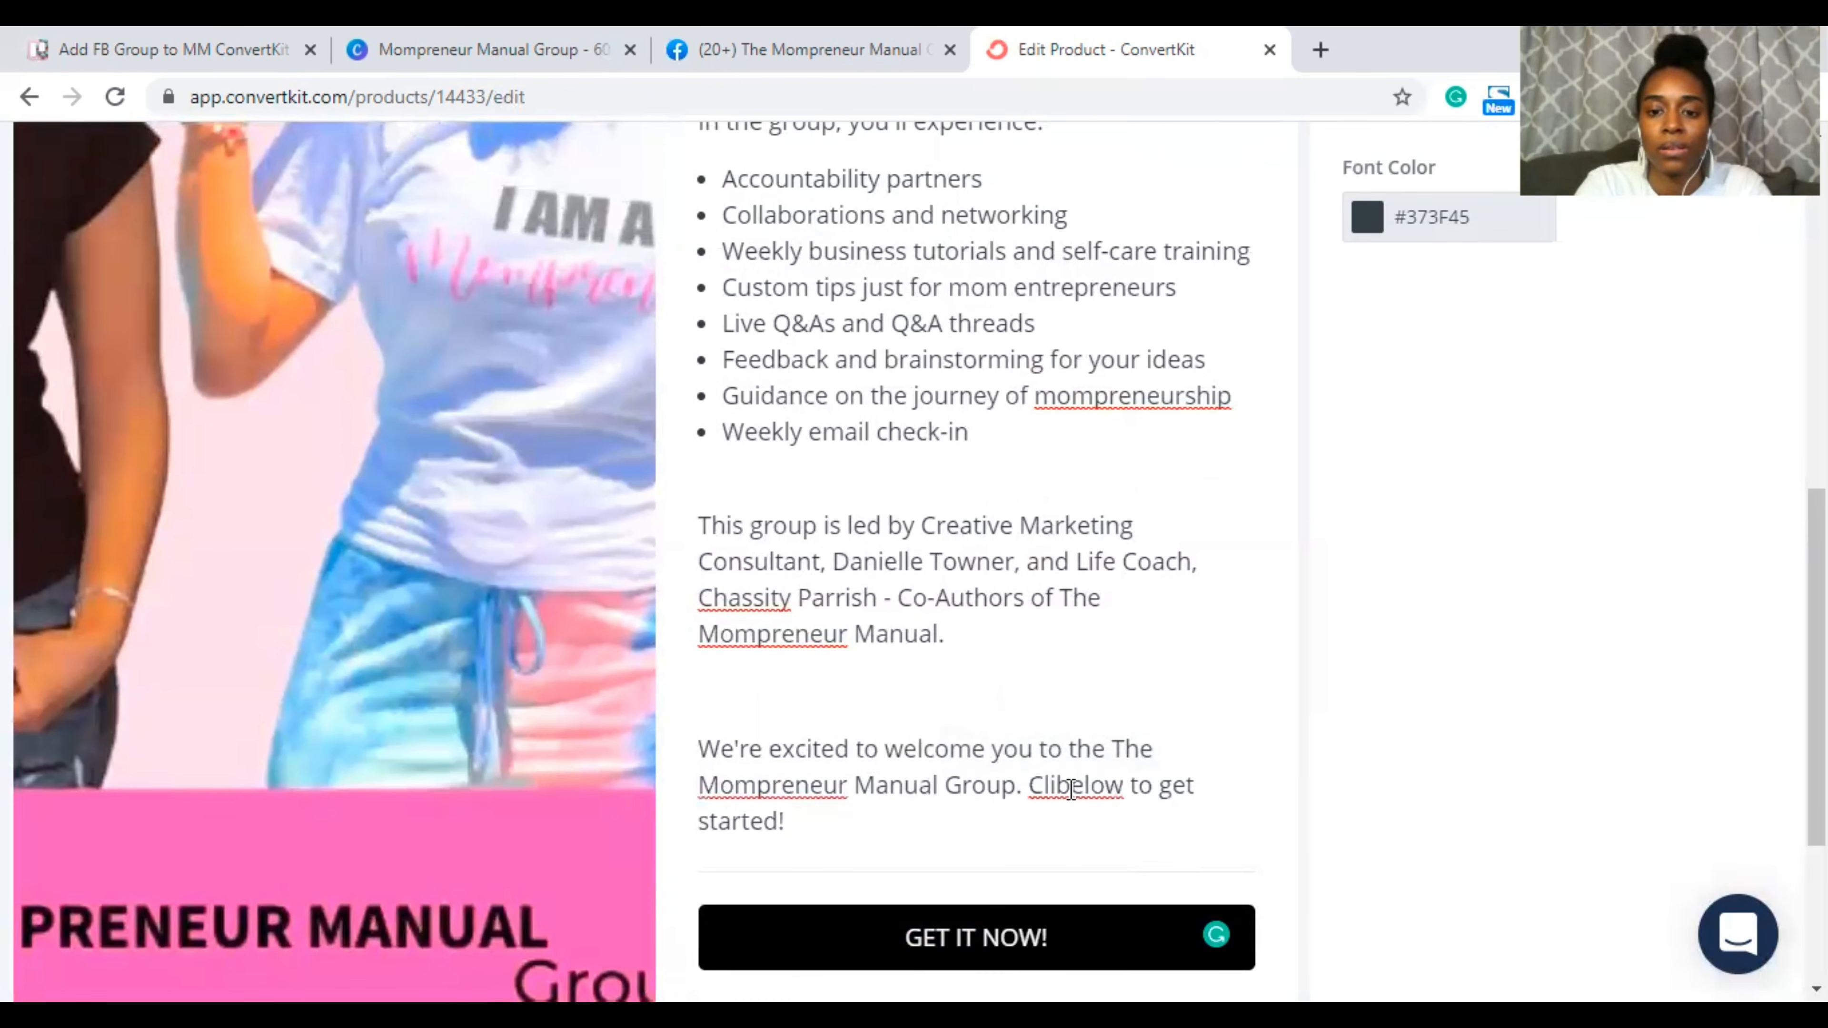
{"action": "type", "text": "ck"}
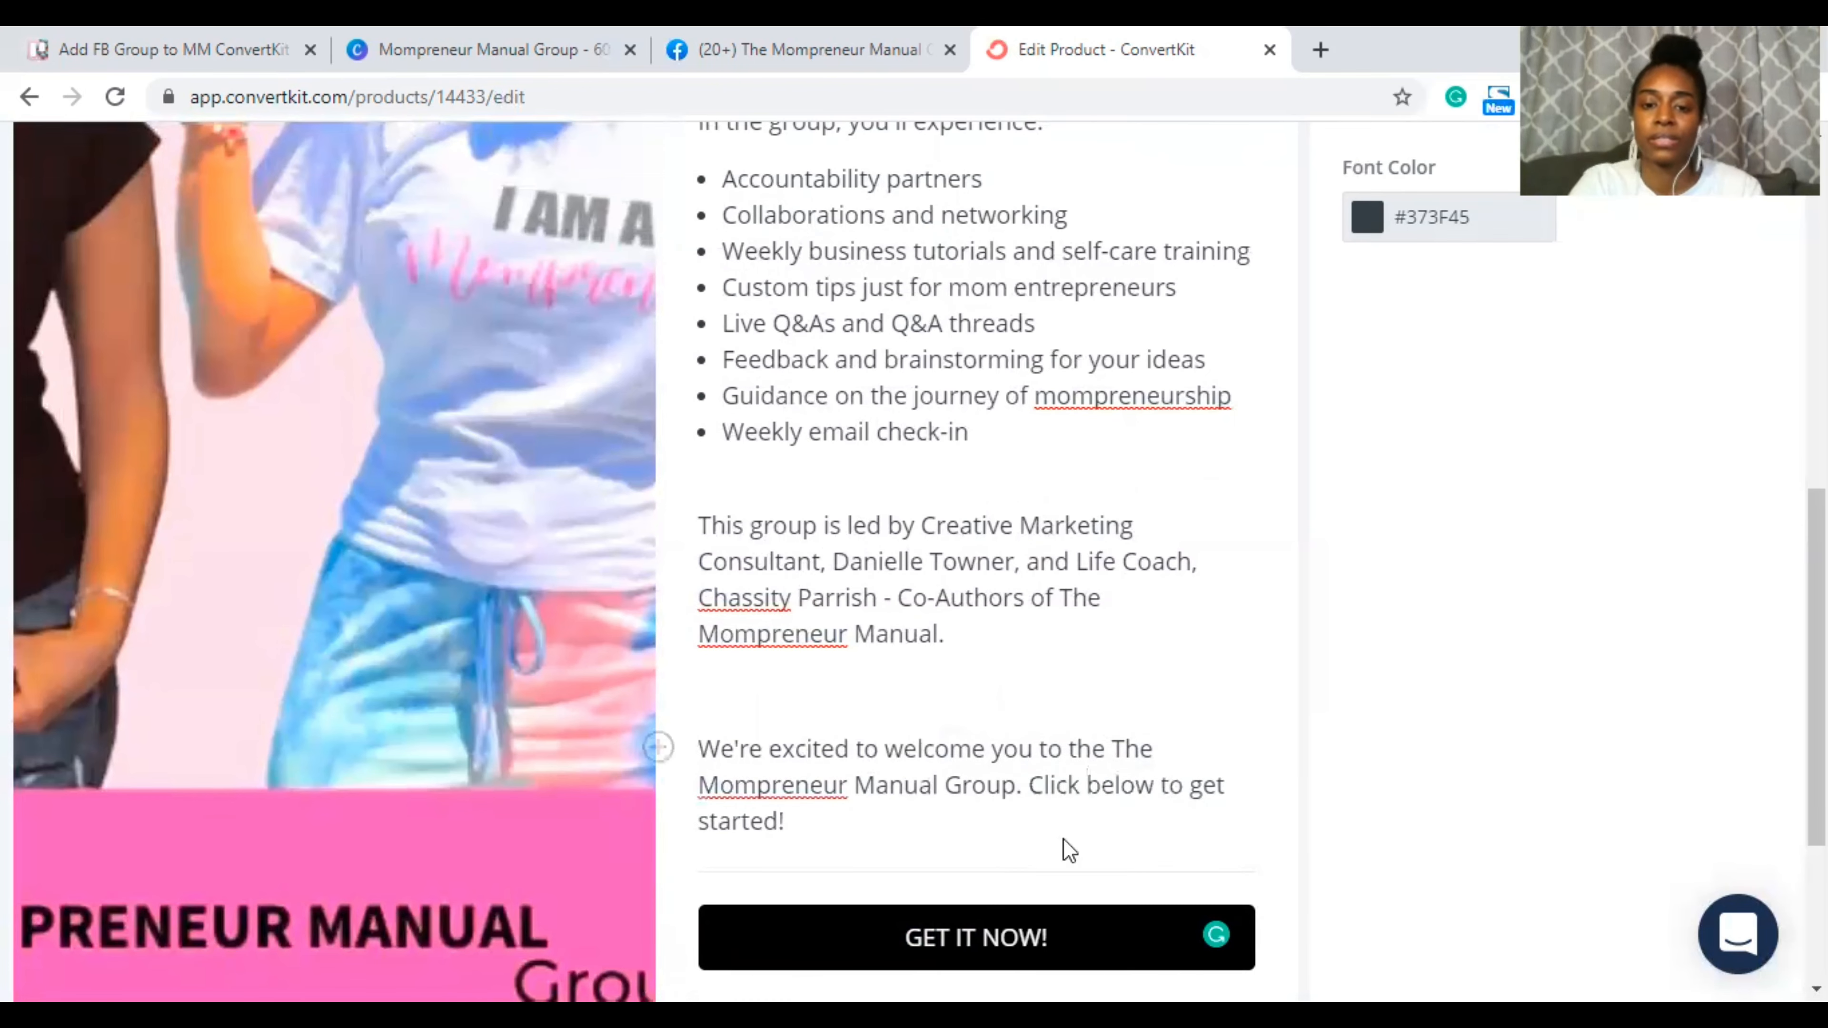
Step: Relabel the checkout button from GET IT NOW! to JOIN NOW!
{"action": "scroll", "coordinate": [1065, 849], "scroll_direction": "down", "scroll_amount": 1}
{"action": "left_click", "coordinate": [979, 835]}
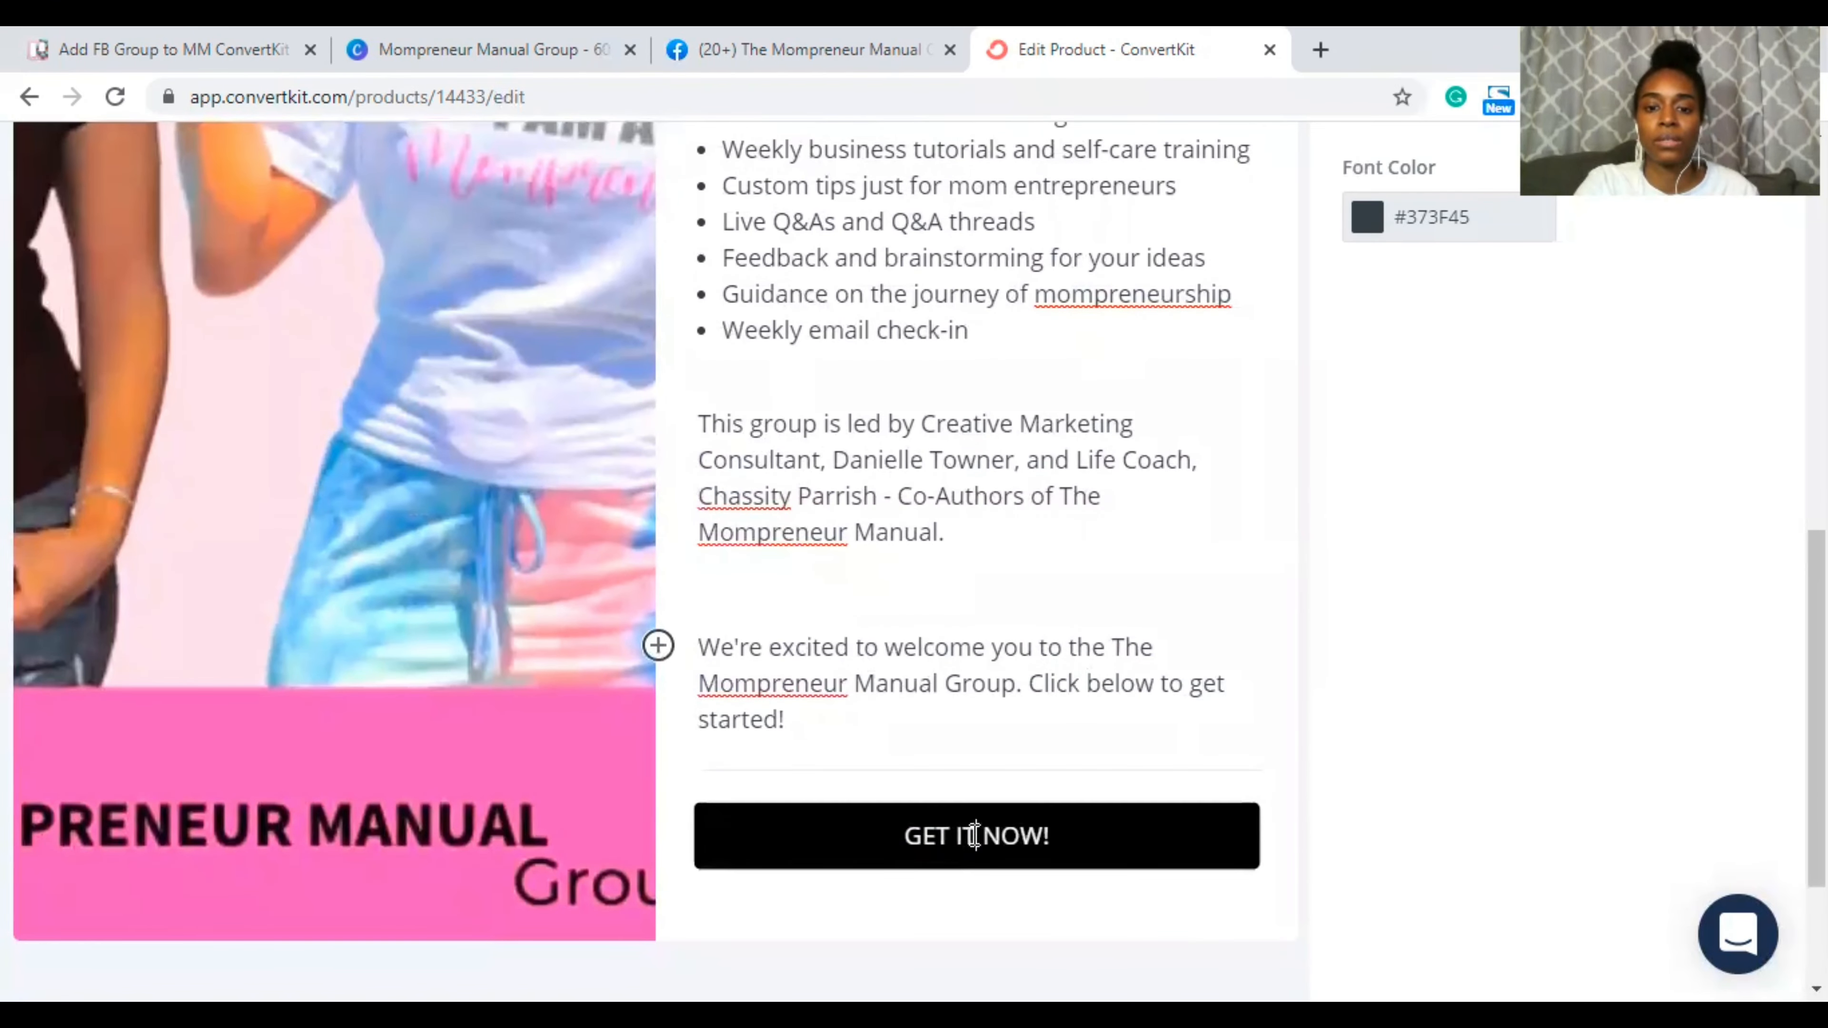
{"action": "left_click_drag", "start_coordinate": [979, 835], "coordinate": [912, 834]}
{"action": "type", "text": "F"}
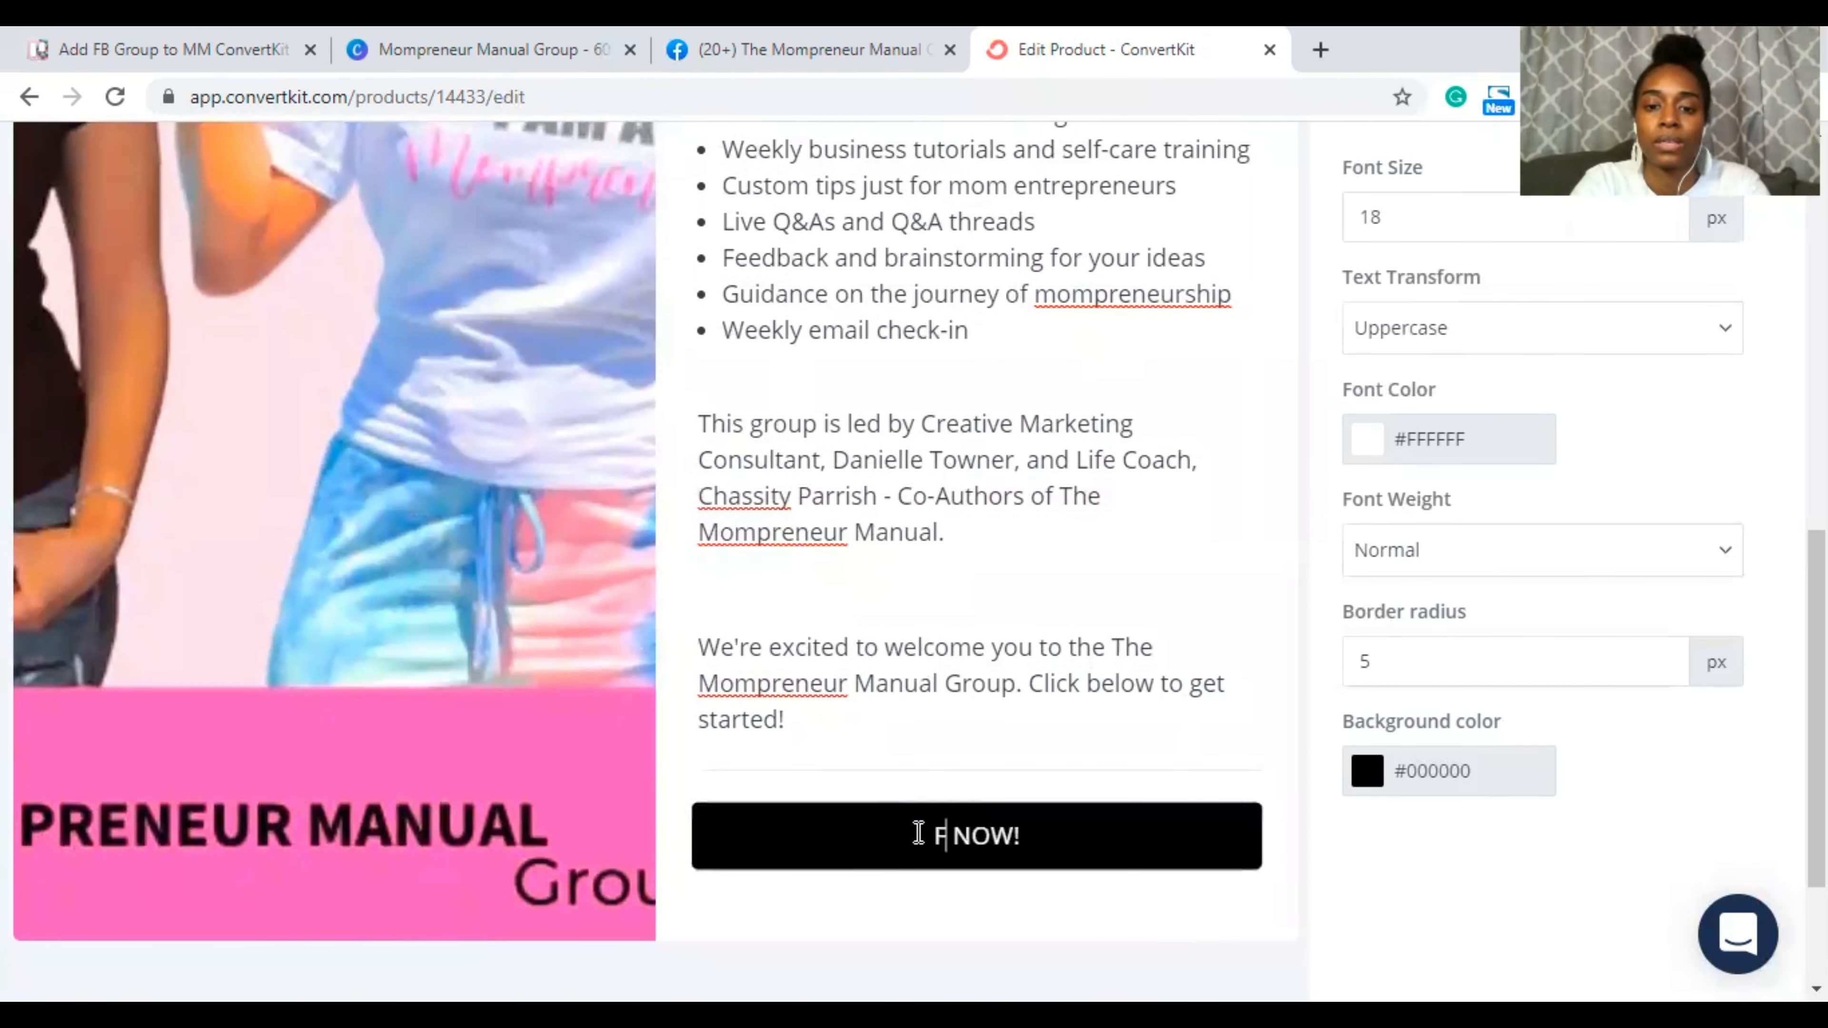
{"action": "key", "text": "BackSpace"}
{"action": "type", "text": "Join"}
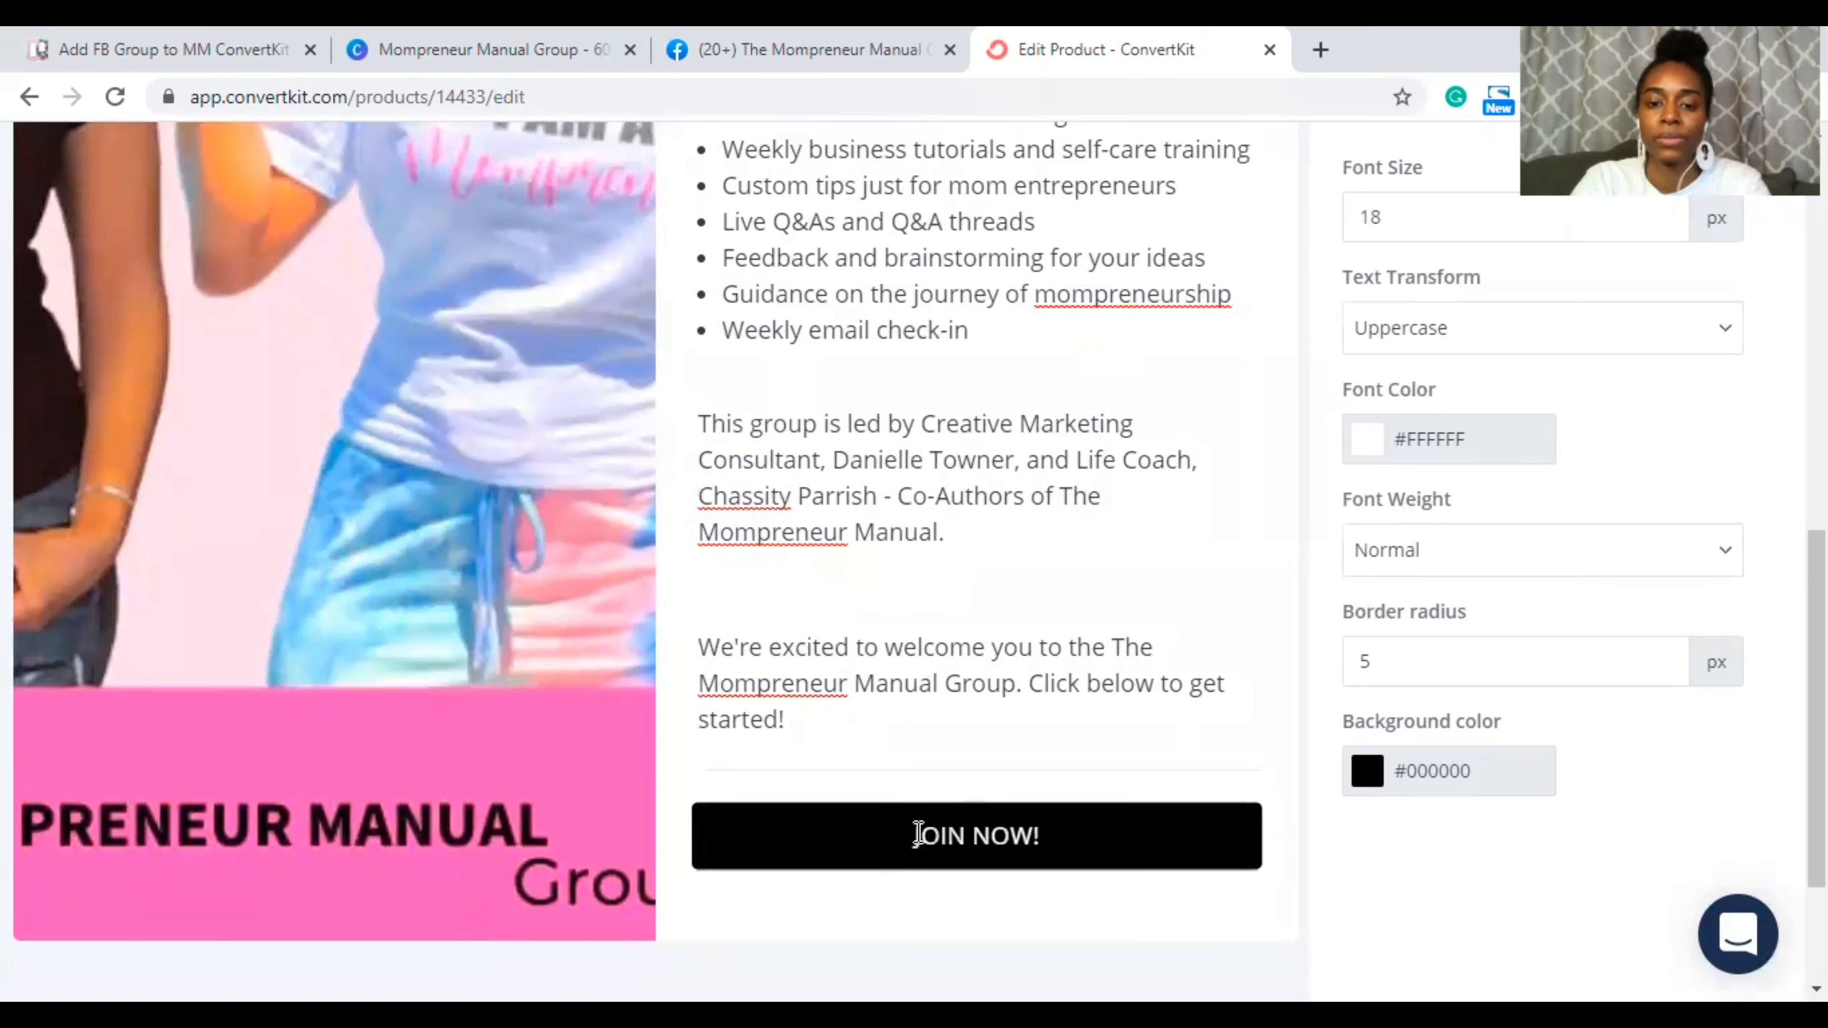
Step: Change the closing 'get started!' to 'join!' so the line ends 'Click below to join!'
{"action": "scroll", "coordinate": [997, 742], "scroll_direction": "down", "scroll_amount": 2}
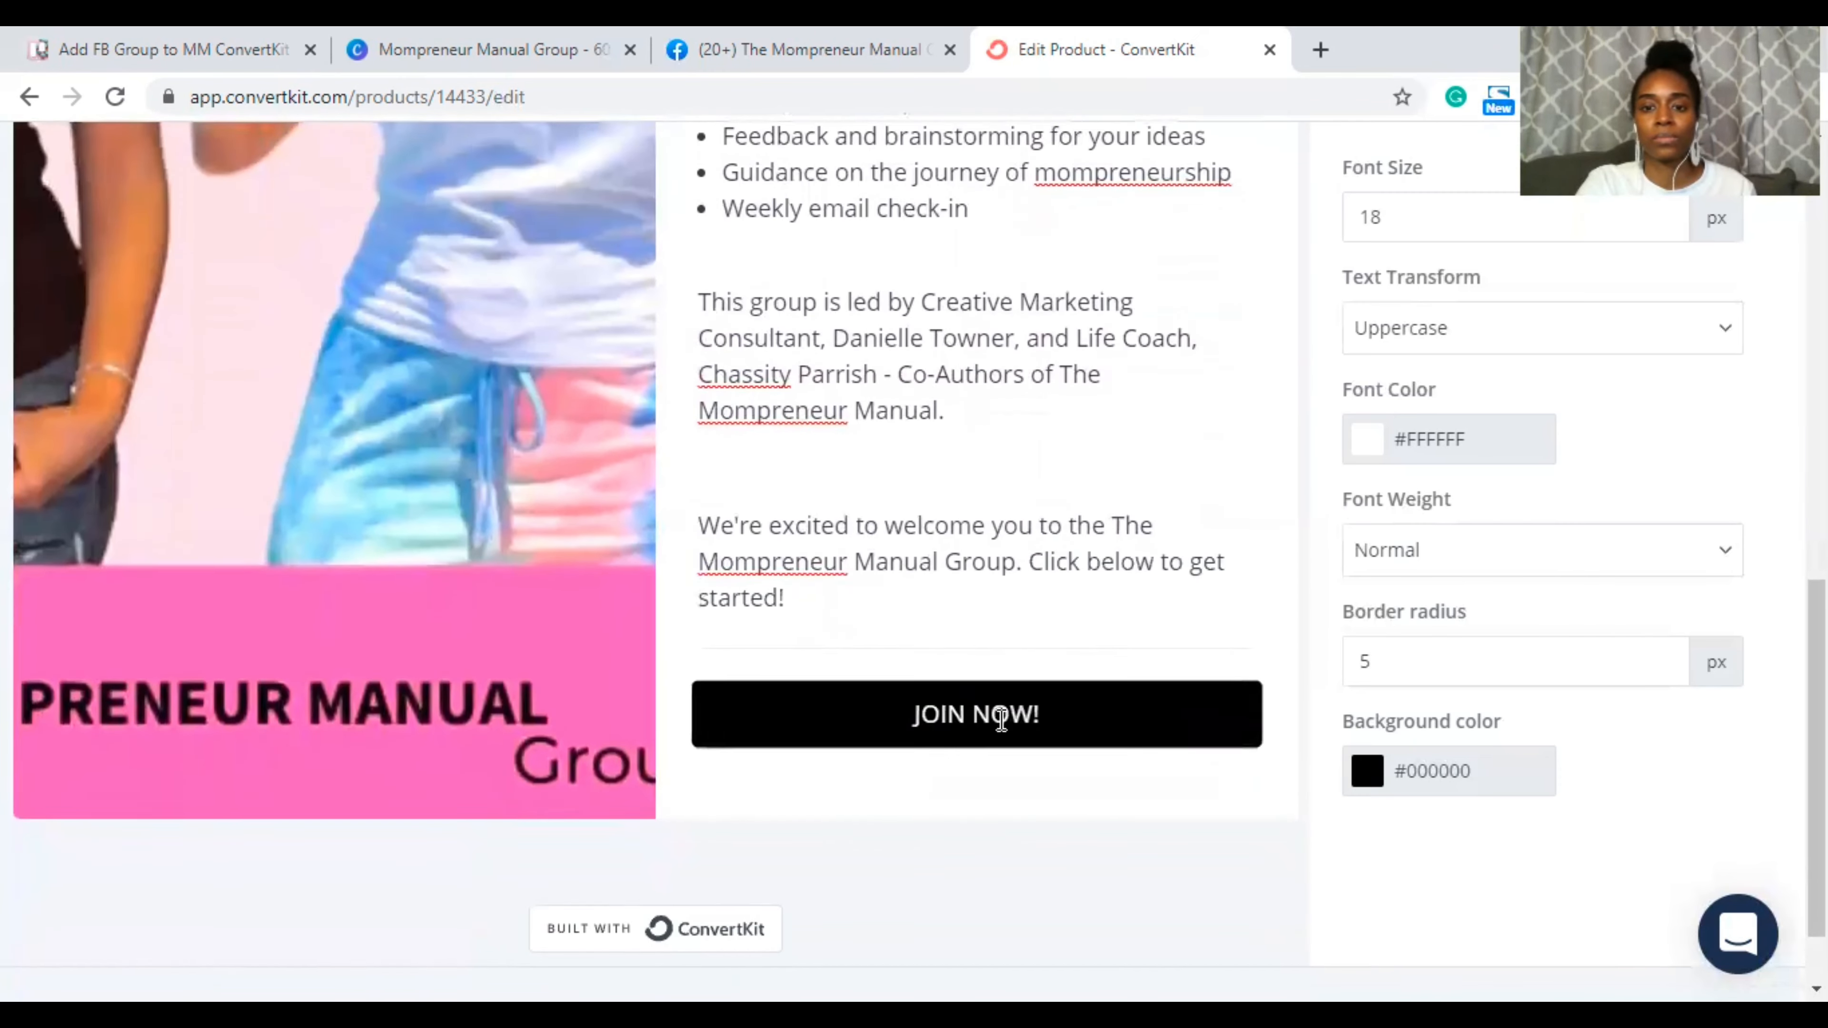
{"action": "left_click_drag", "start_coordinate": [1184, 523], "coordinate": [1200, 545]}
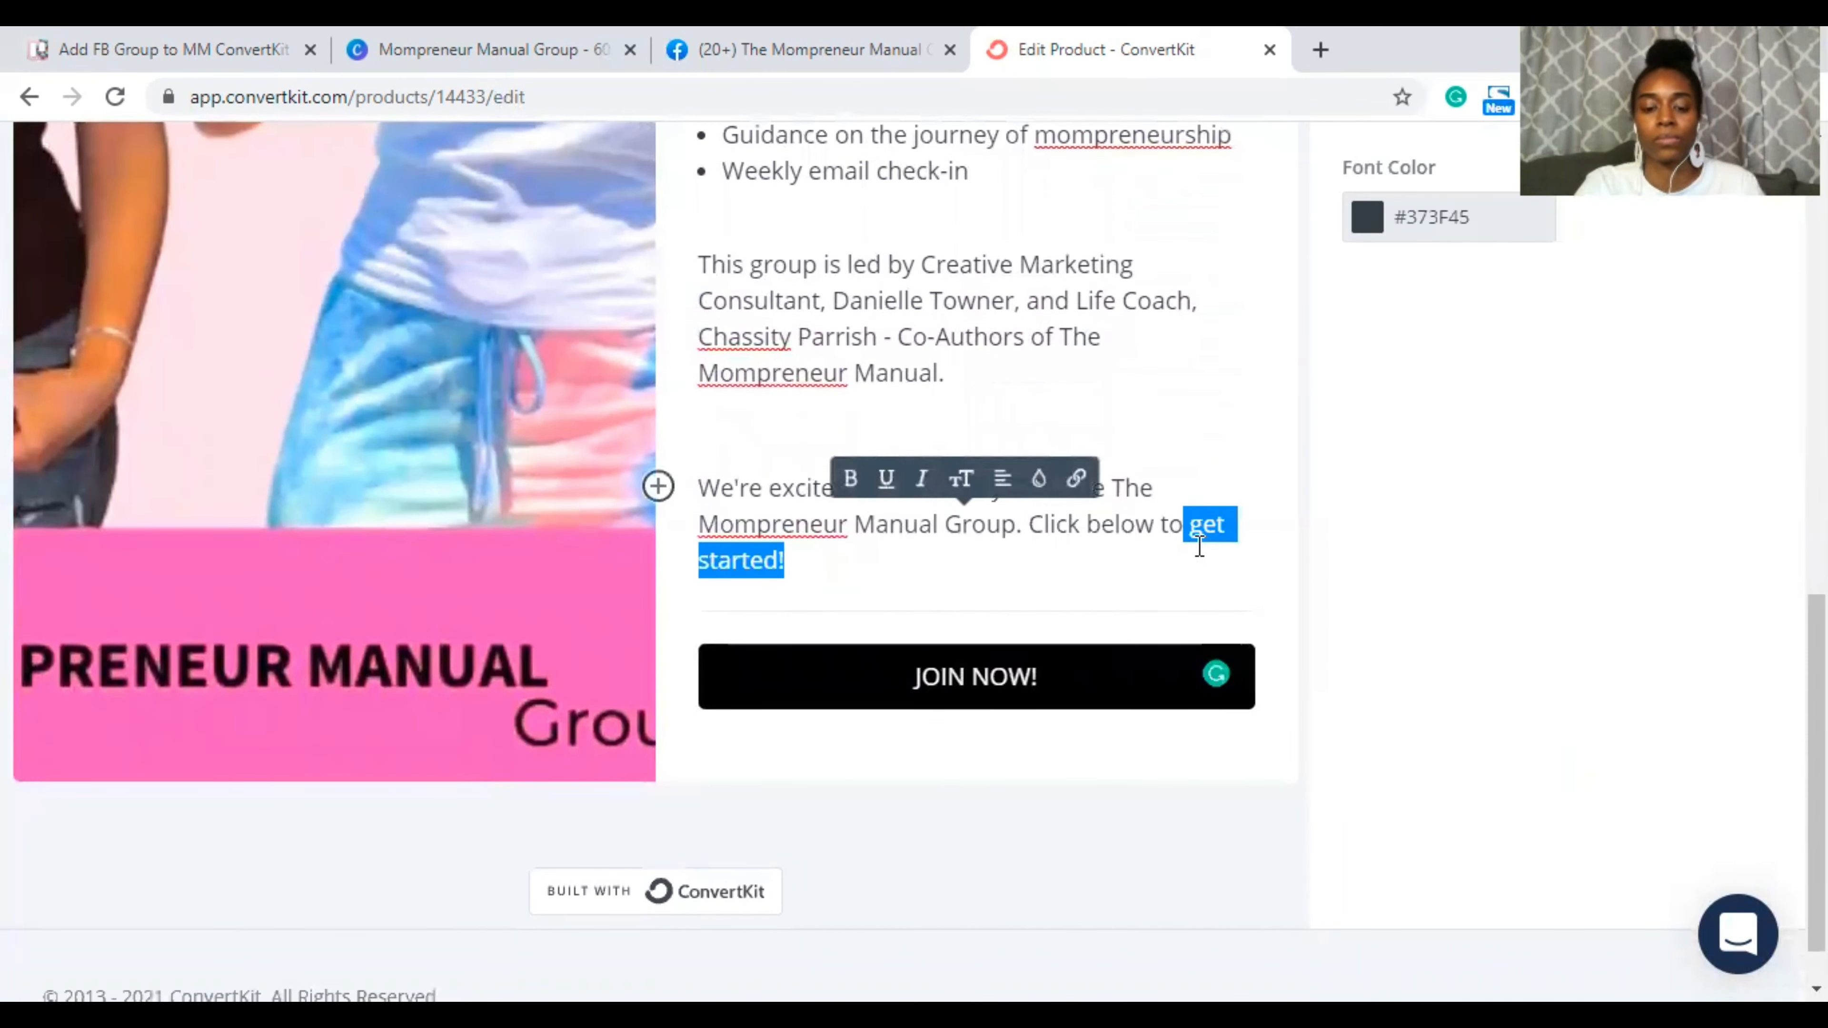
{"action": "type", "text": "join"}
{"action": "key", "text": "BackSpace"}
{"action": "key", "text": "BackSpace"}
{"action": "key", "text": "BackSpace"}
{"action": "key", "text": "BackSpace"}
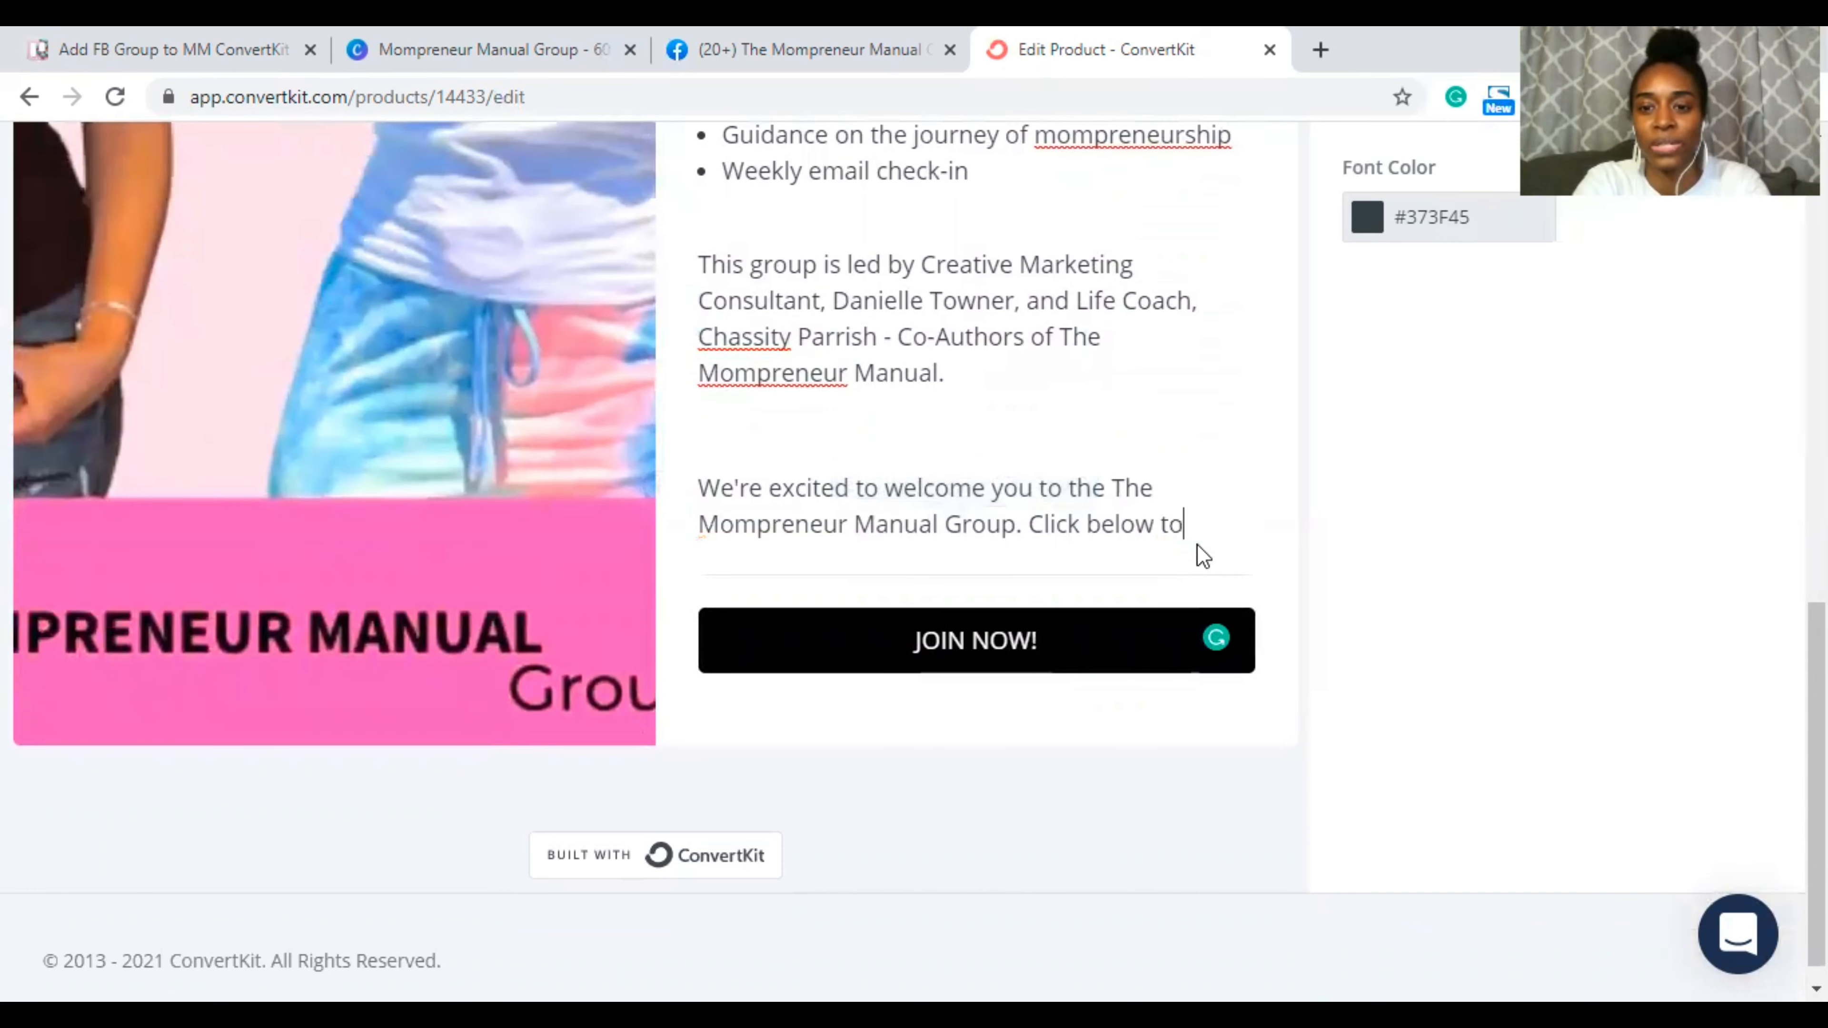
{"action": "type", "text": "join!"}
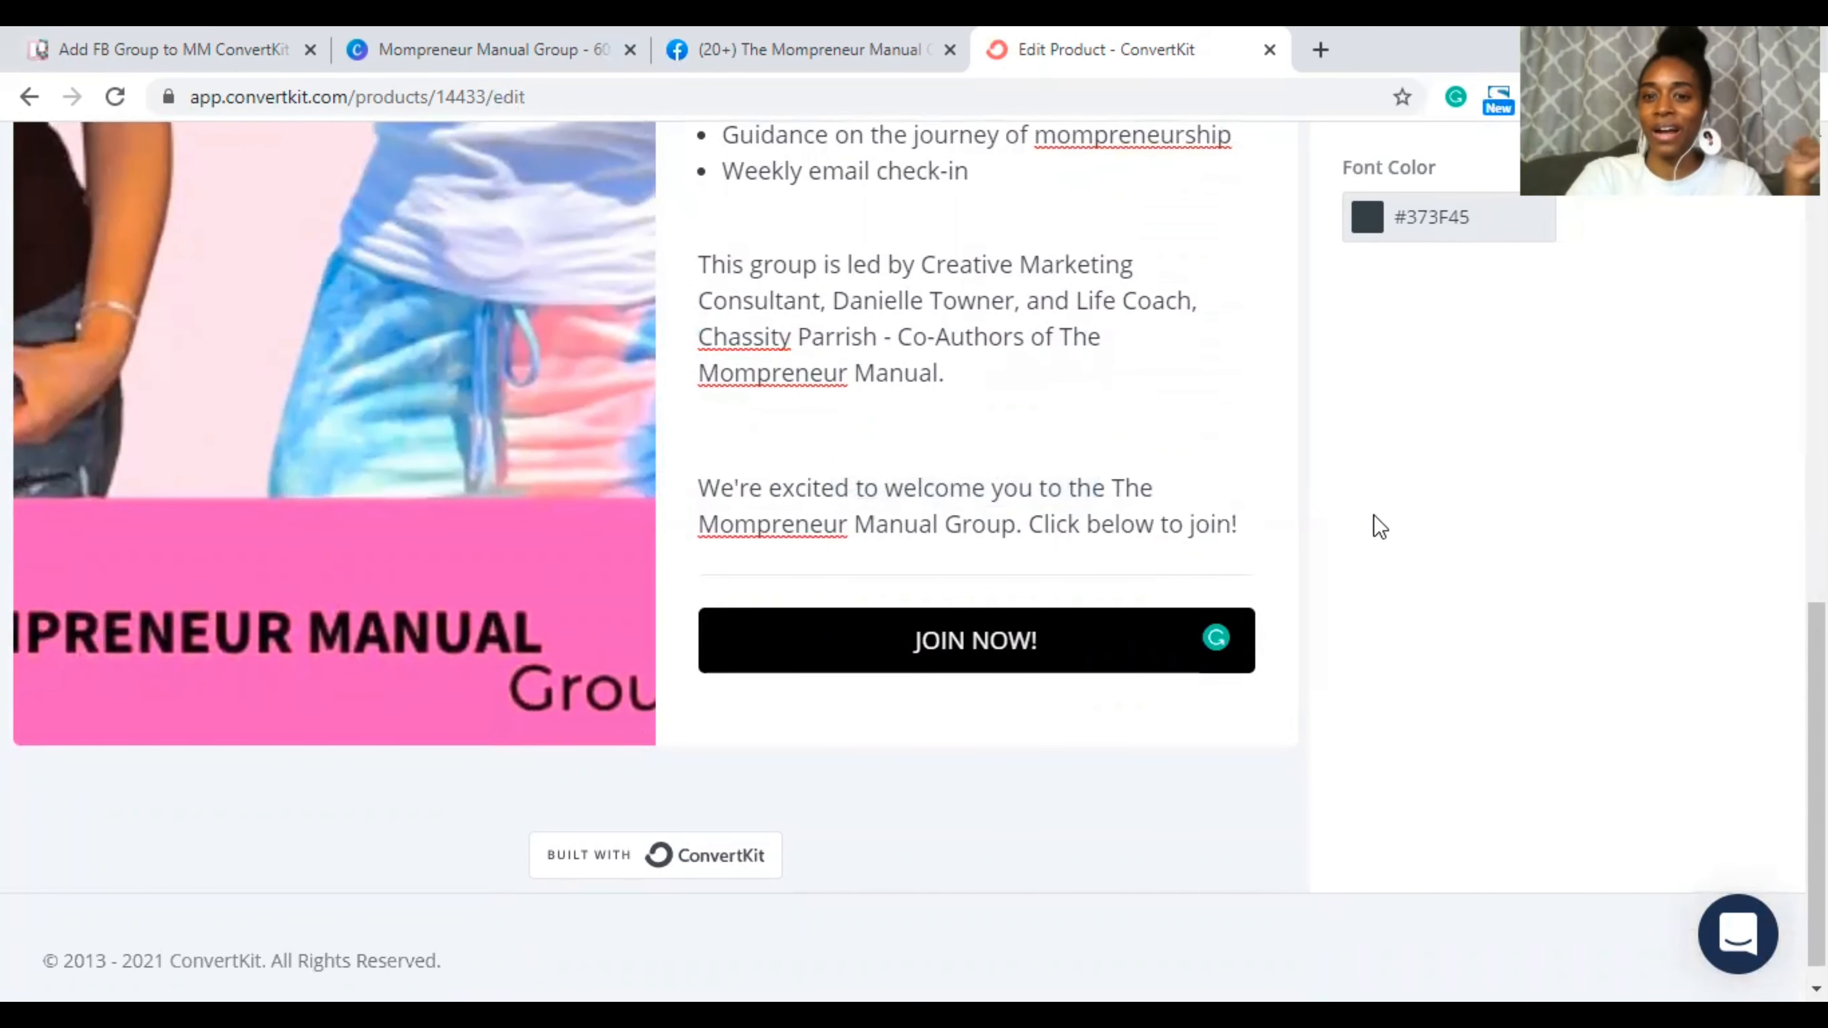
{"action": "scroll", "coordinate": [1174, 437], "scroll_direction": "up", "scroll_amount": 5}
Step: Change the Content styles font colour from #373F45 to #000000 and check the preview
{"action": "scroll", "coordinate": [1175, 437], "scroll_direction": "up", "scroll_amount": 5}
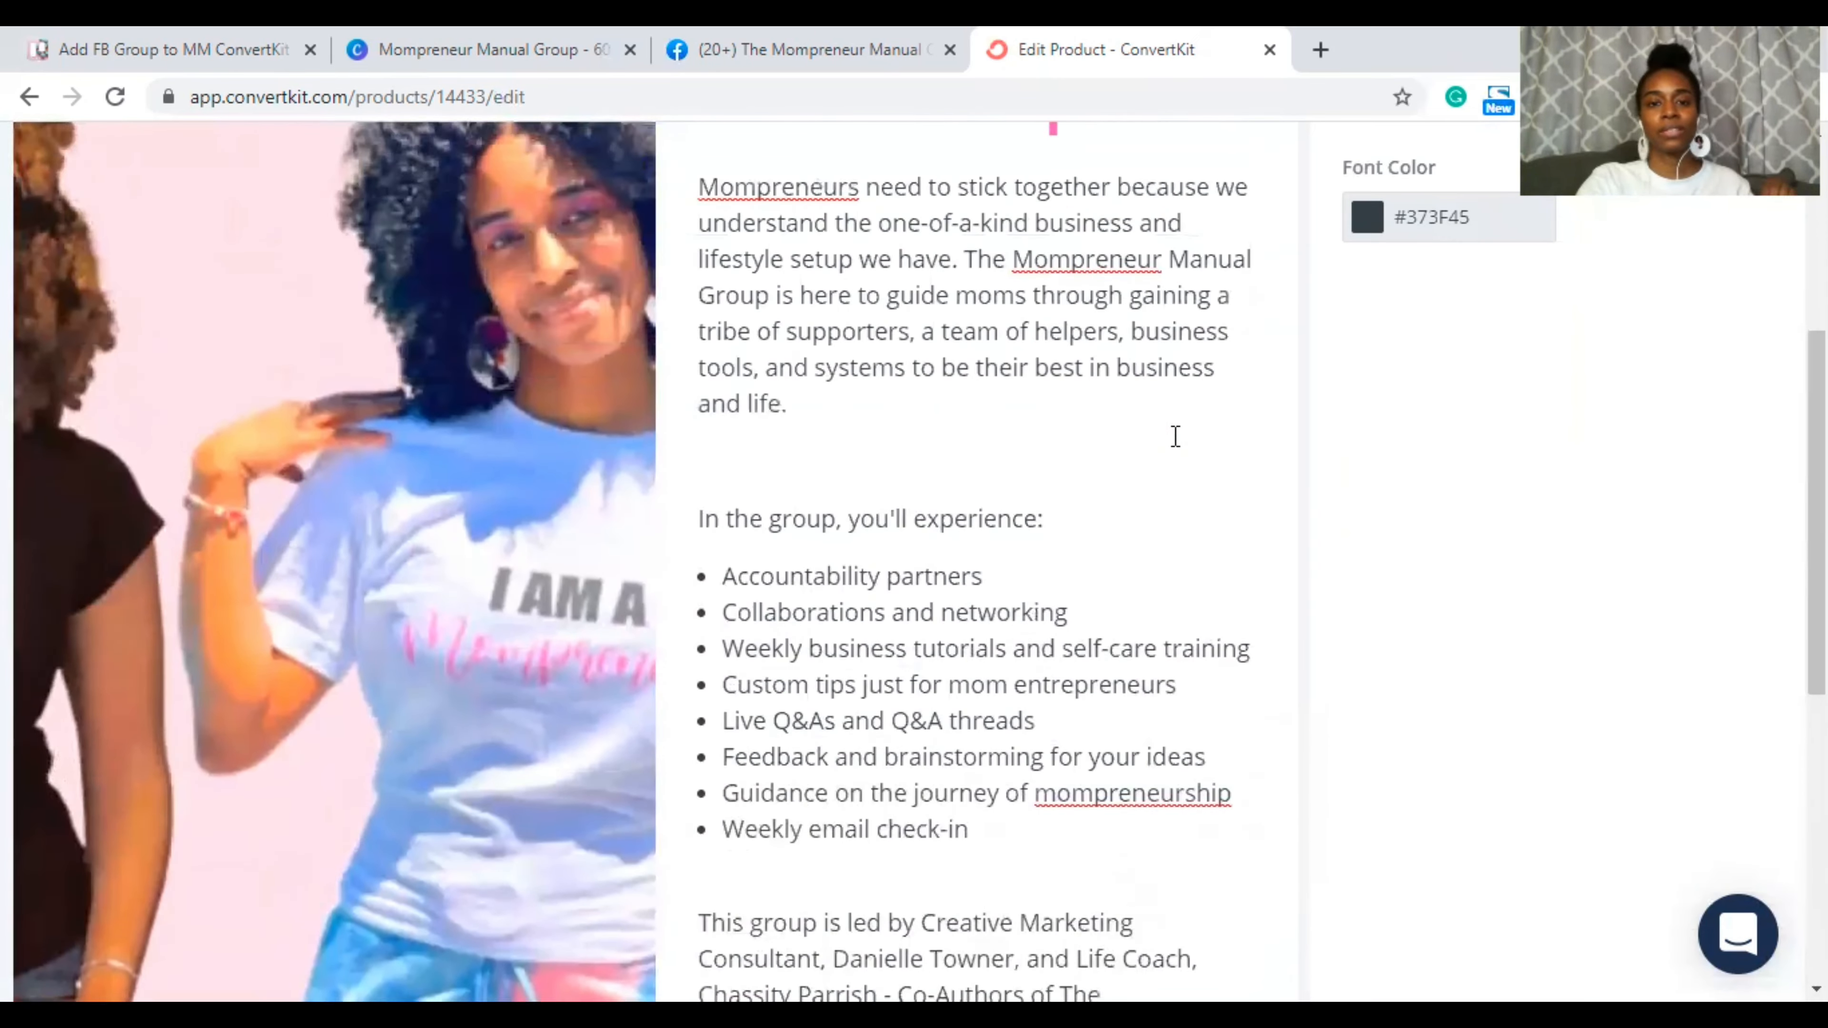
{"action": "scroll", "coordinate": [1175, 436], "scroll_direction": "down", "scroll_amount": 9}
{"action": "scroll", "coordinate": [1175, 437], "scroll_direction": "up", "scroll_amount": 10}
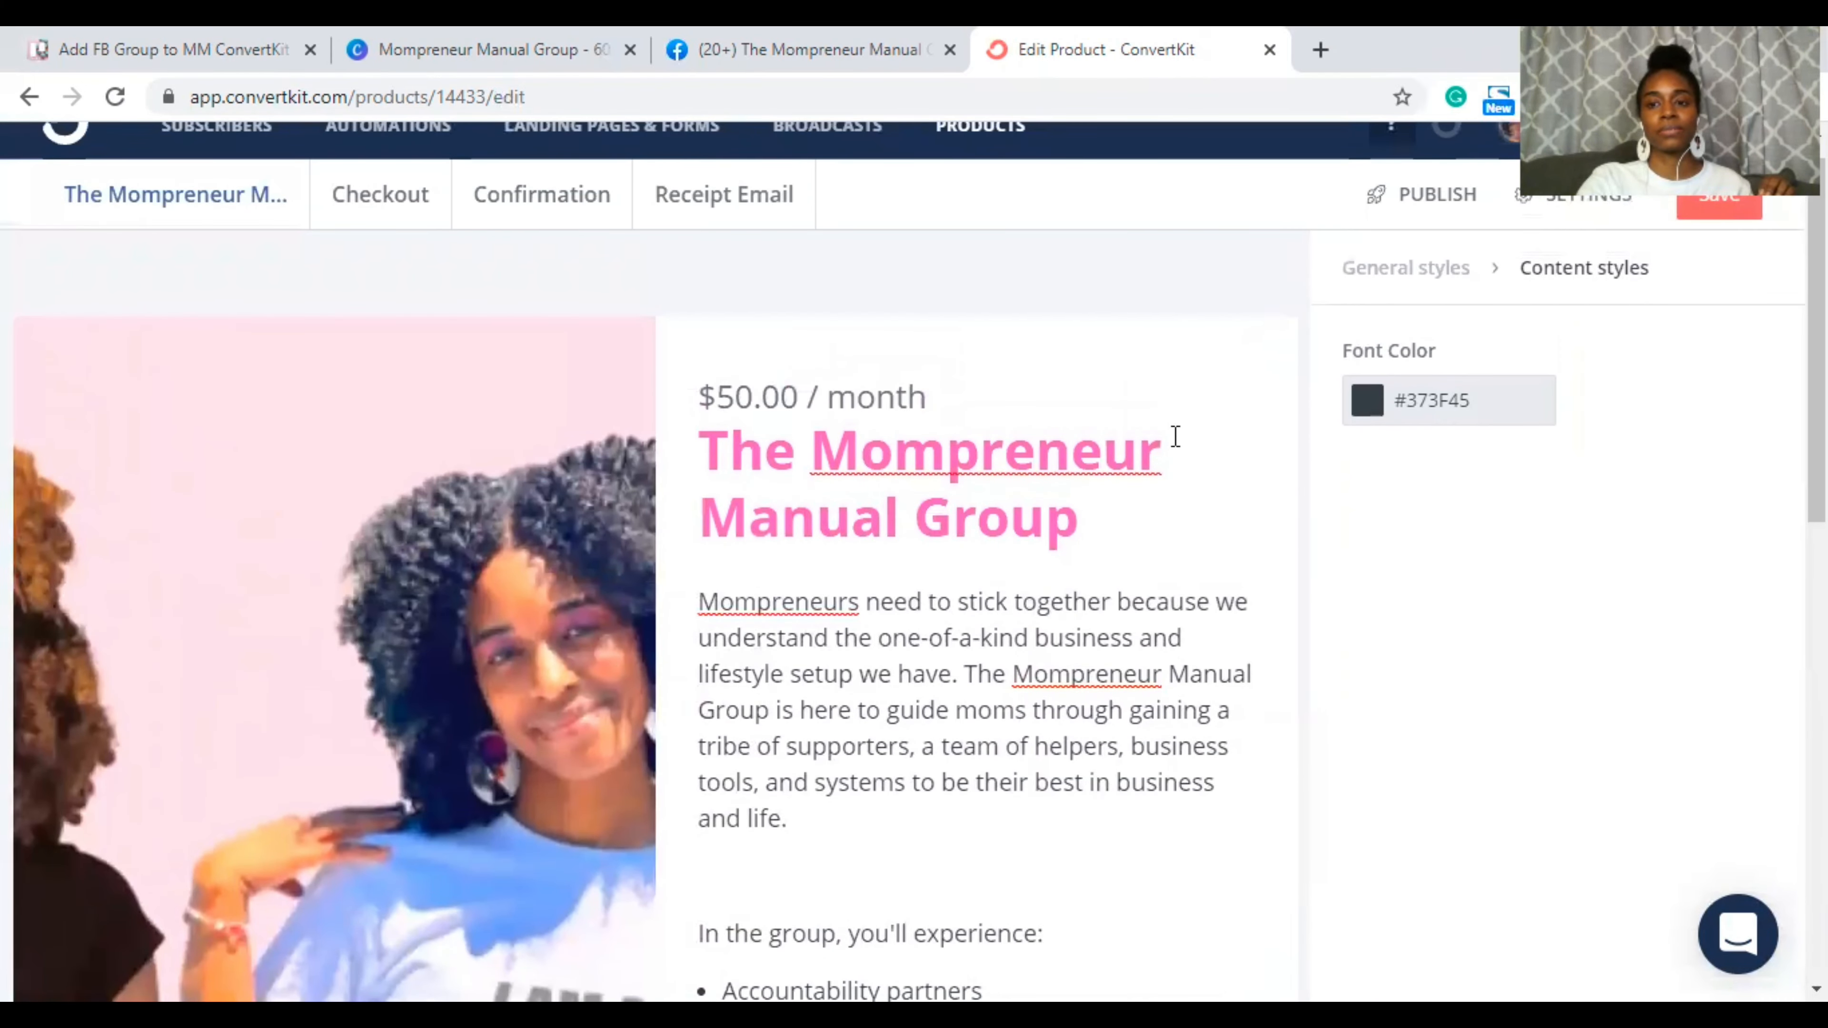
{"action": "scroll", "coordinate": [1174, 436], "scroll_direction": "down", "scroll_amount": 1}
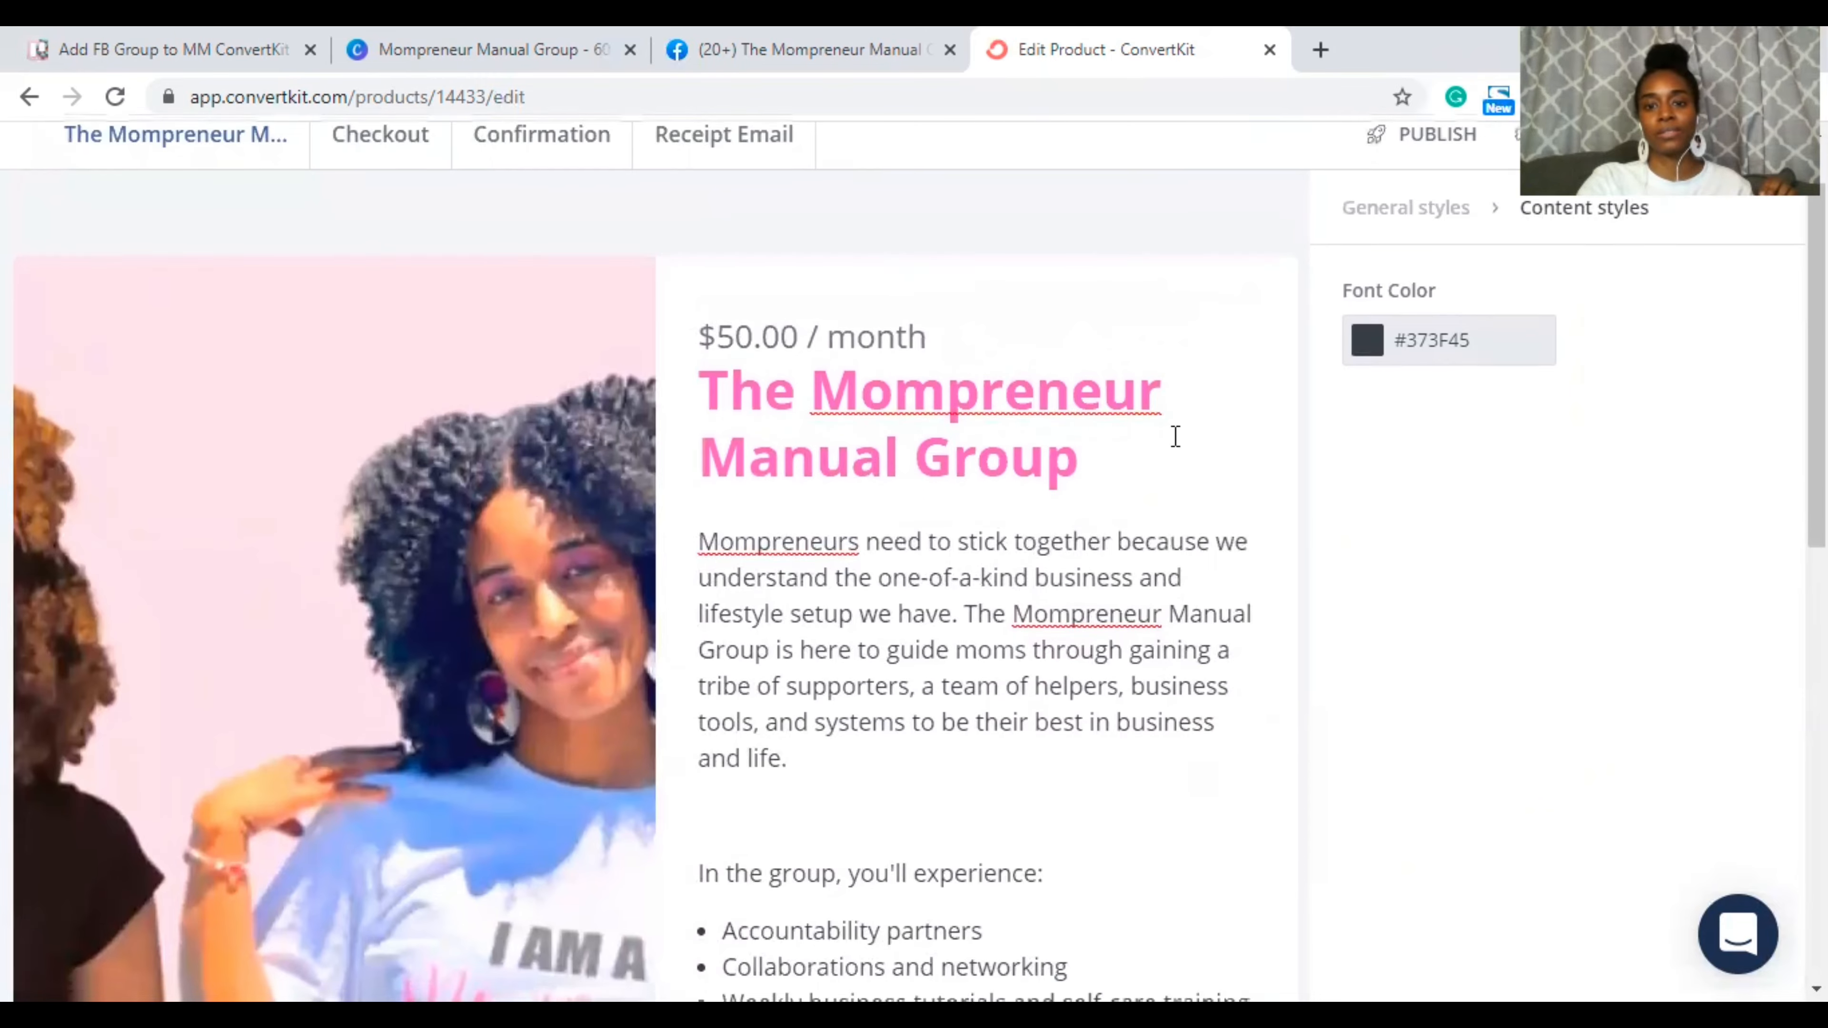
{"action": "scroll", "coordinate": [1174, 437], "scroll_direction": "down", "scroll_amount": 3}
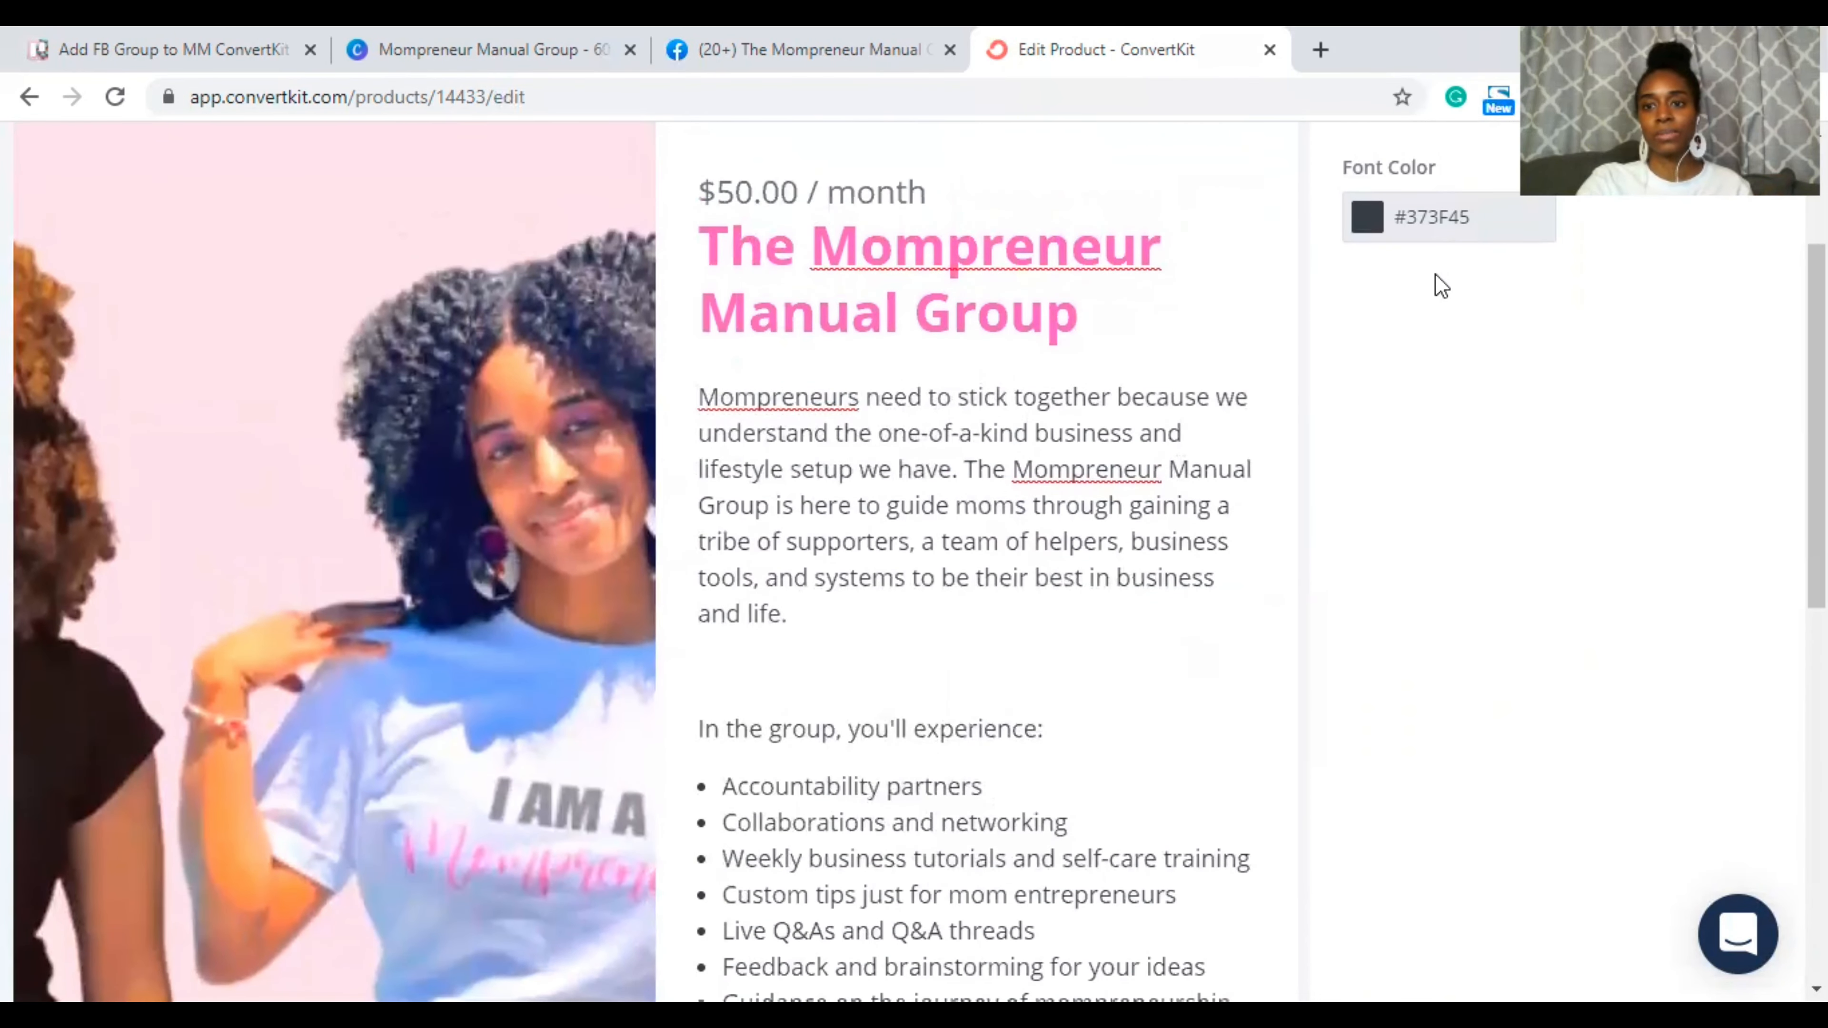
{"action": "left_click", "coordinate": [1436, 217]}
{"action": "left_click", "coordinate": [1476, 222]}
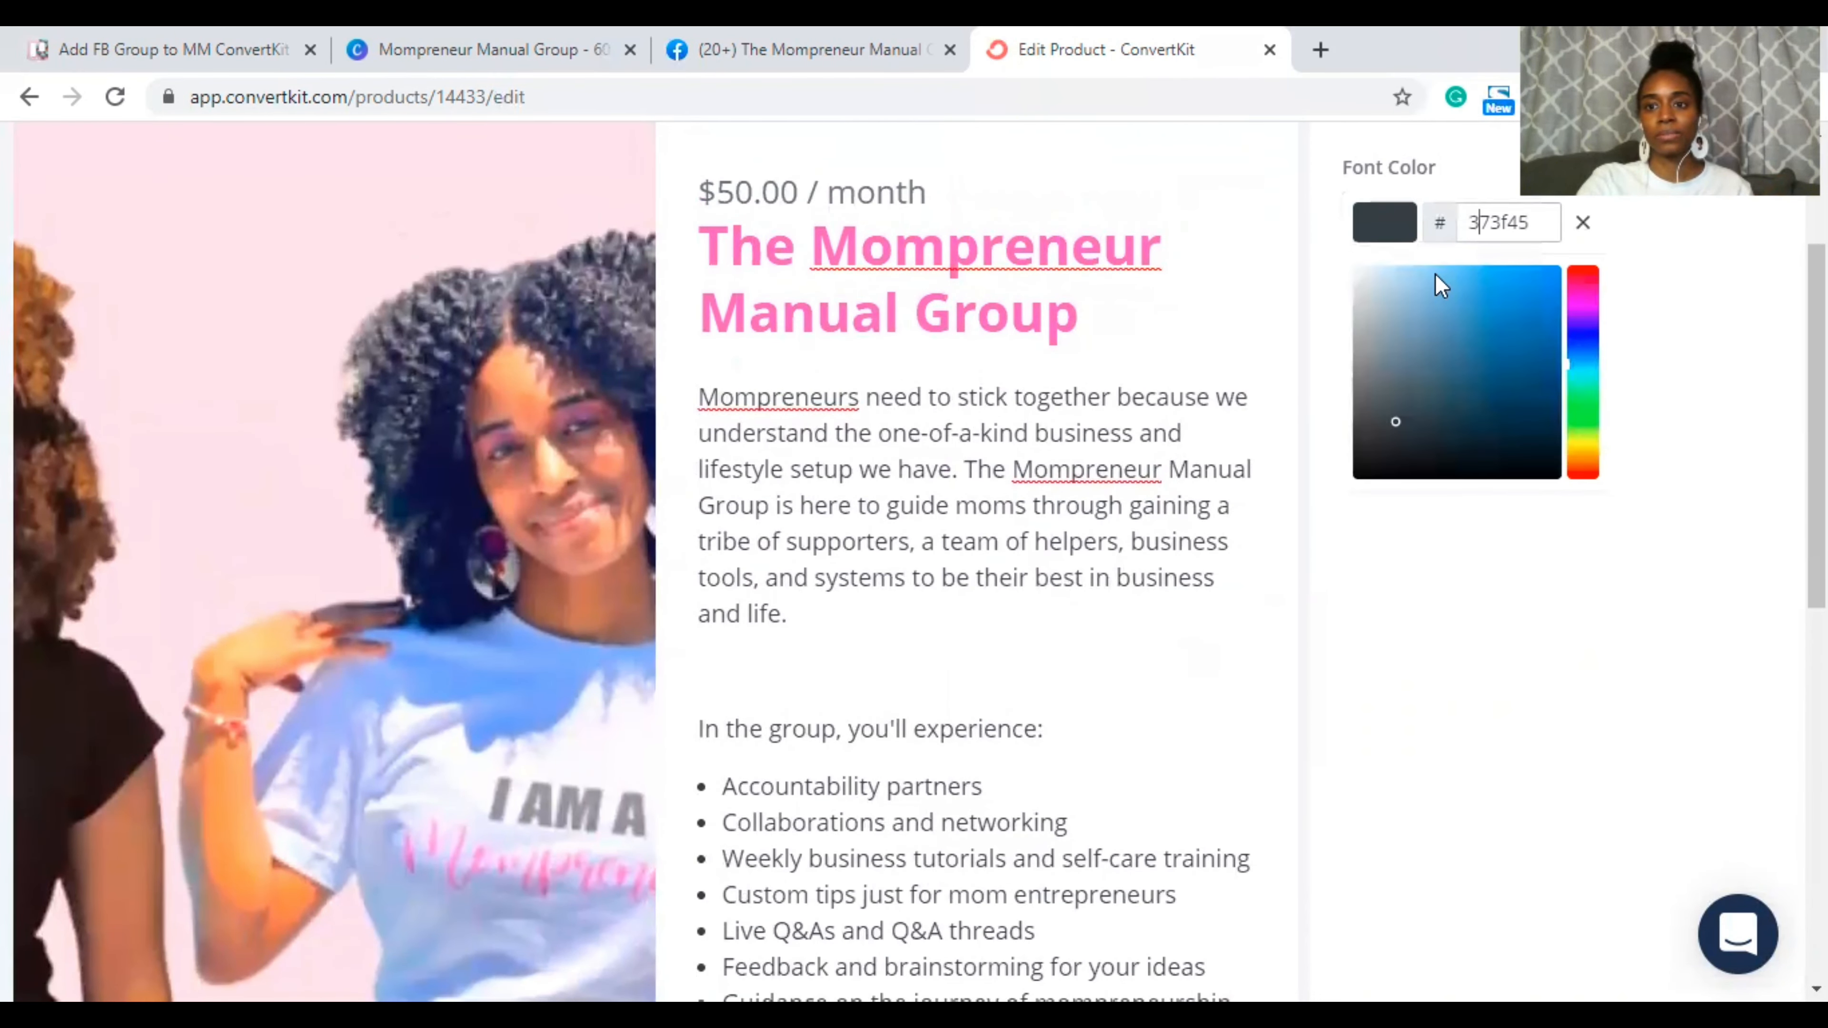
{"action": "key", "text": "ctrl+a"}
{"action": "type", "text": "222"}
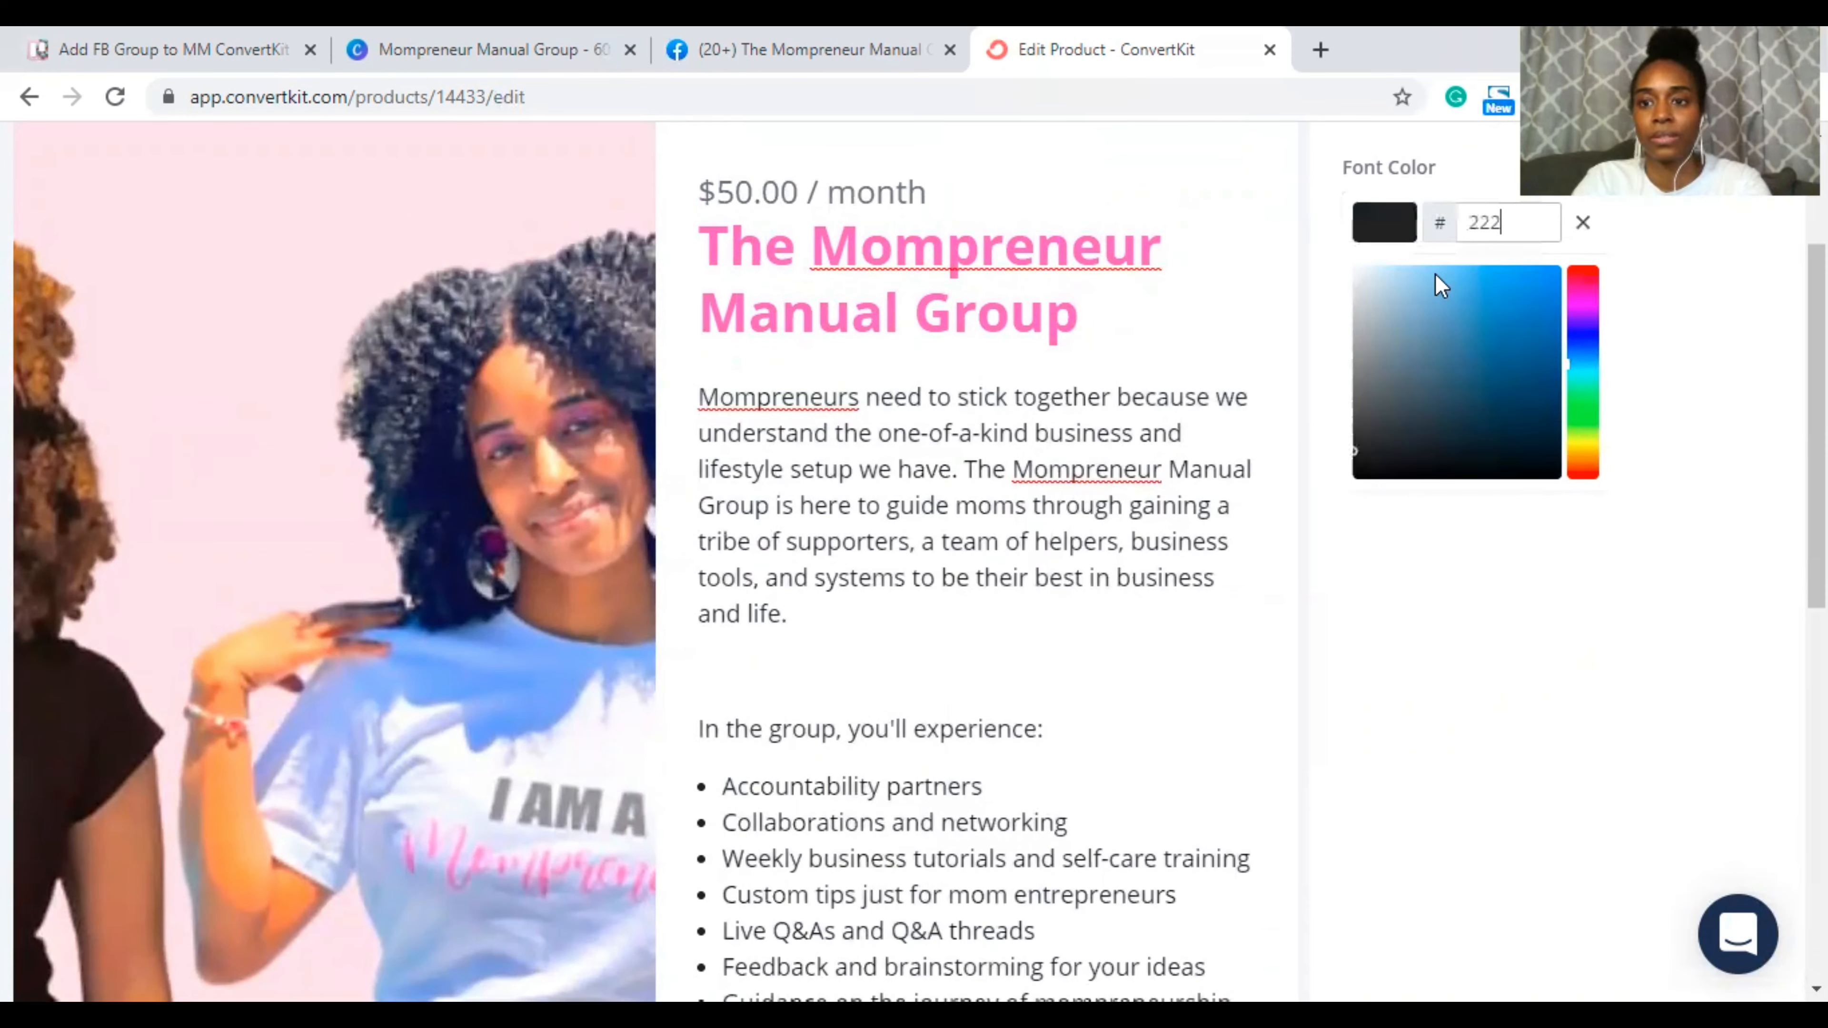
{"action": "type", "text": "2222"}
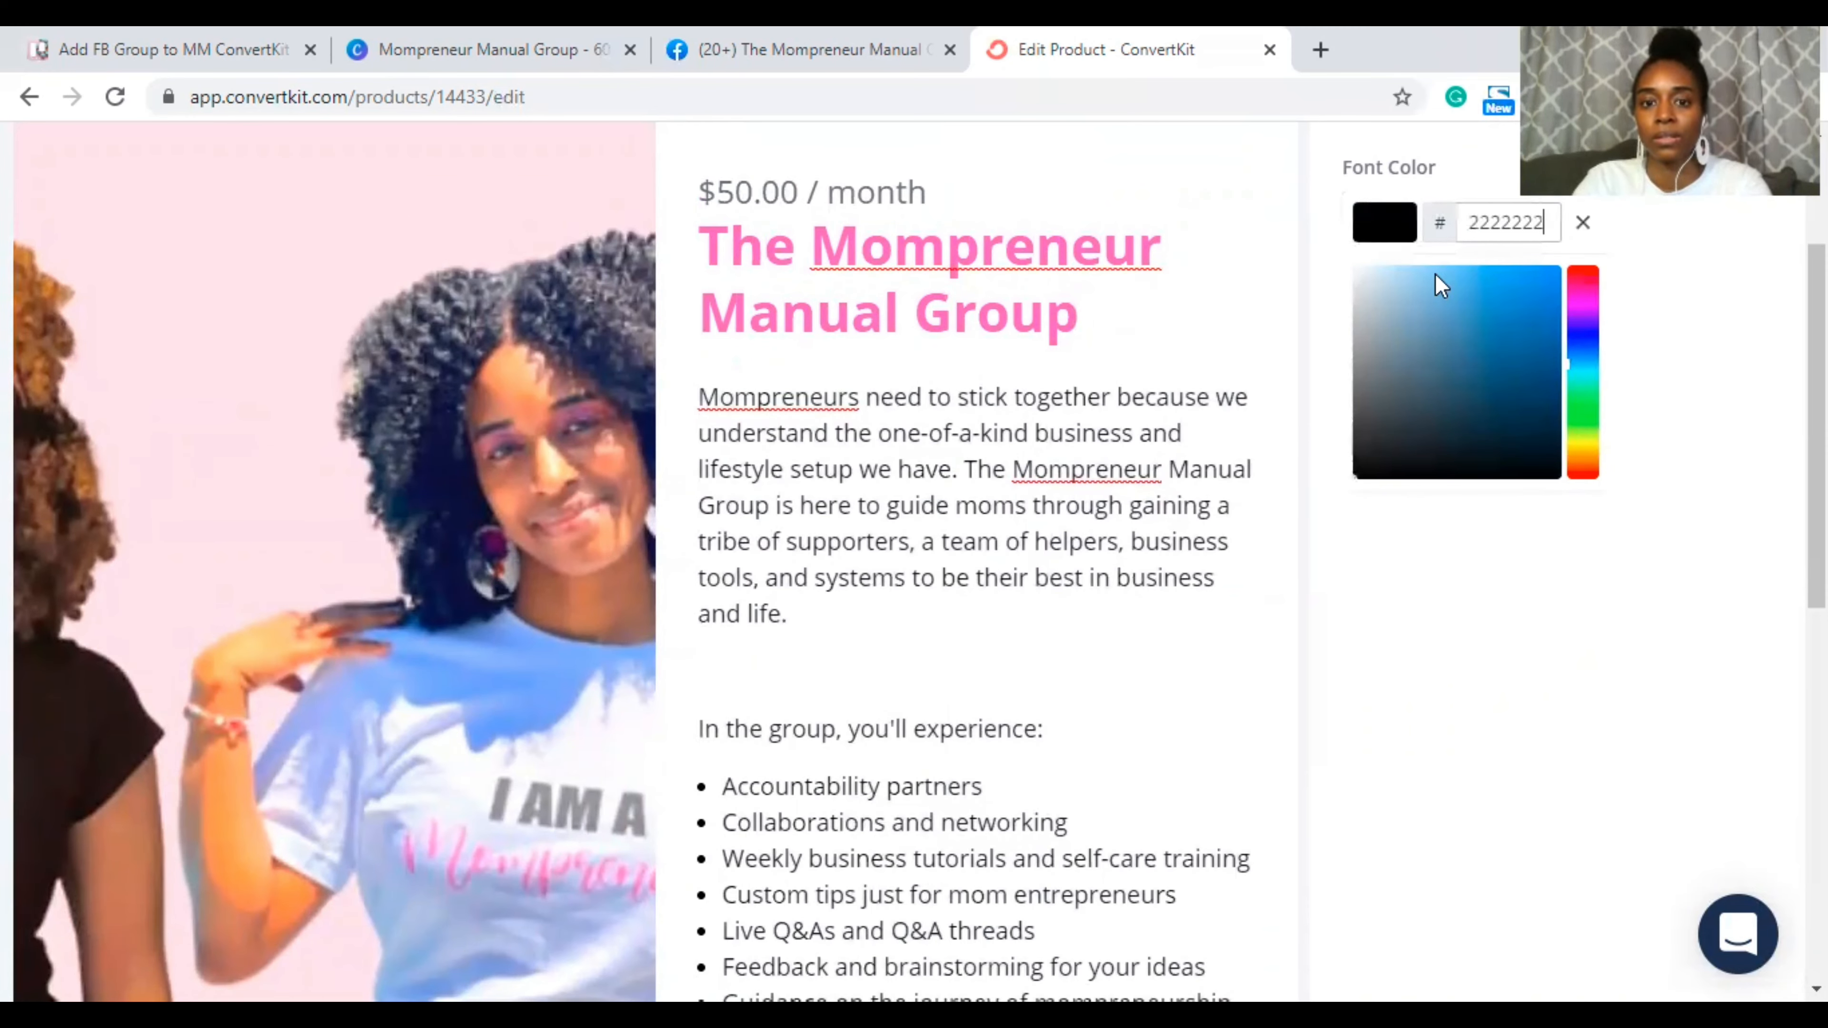
{"action": "left_click", "coordinate": [1049, 653]}
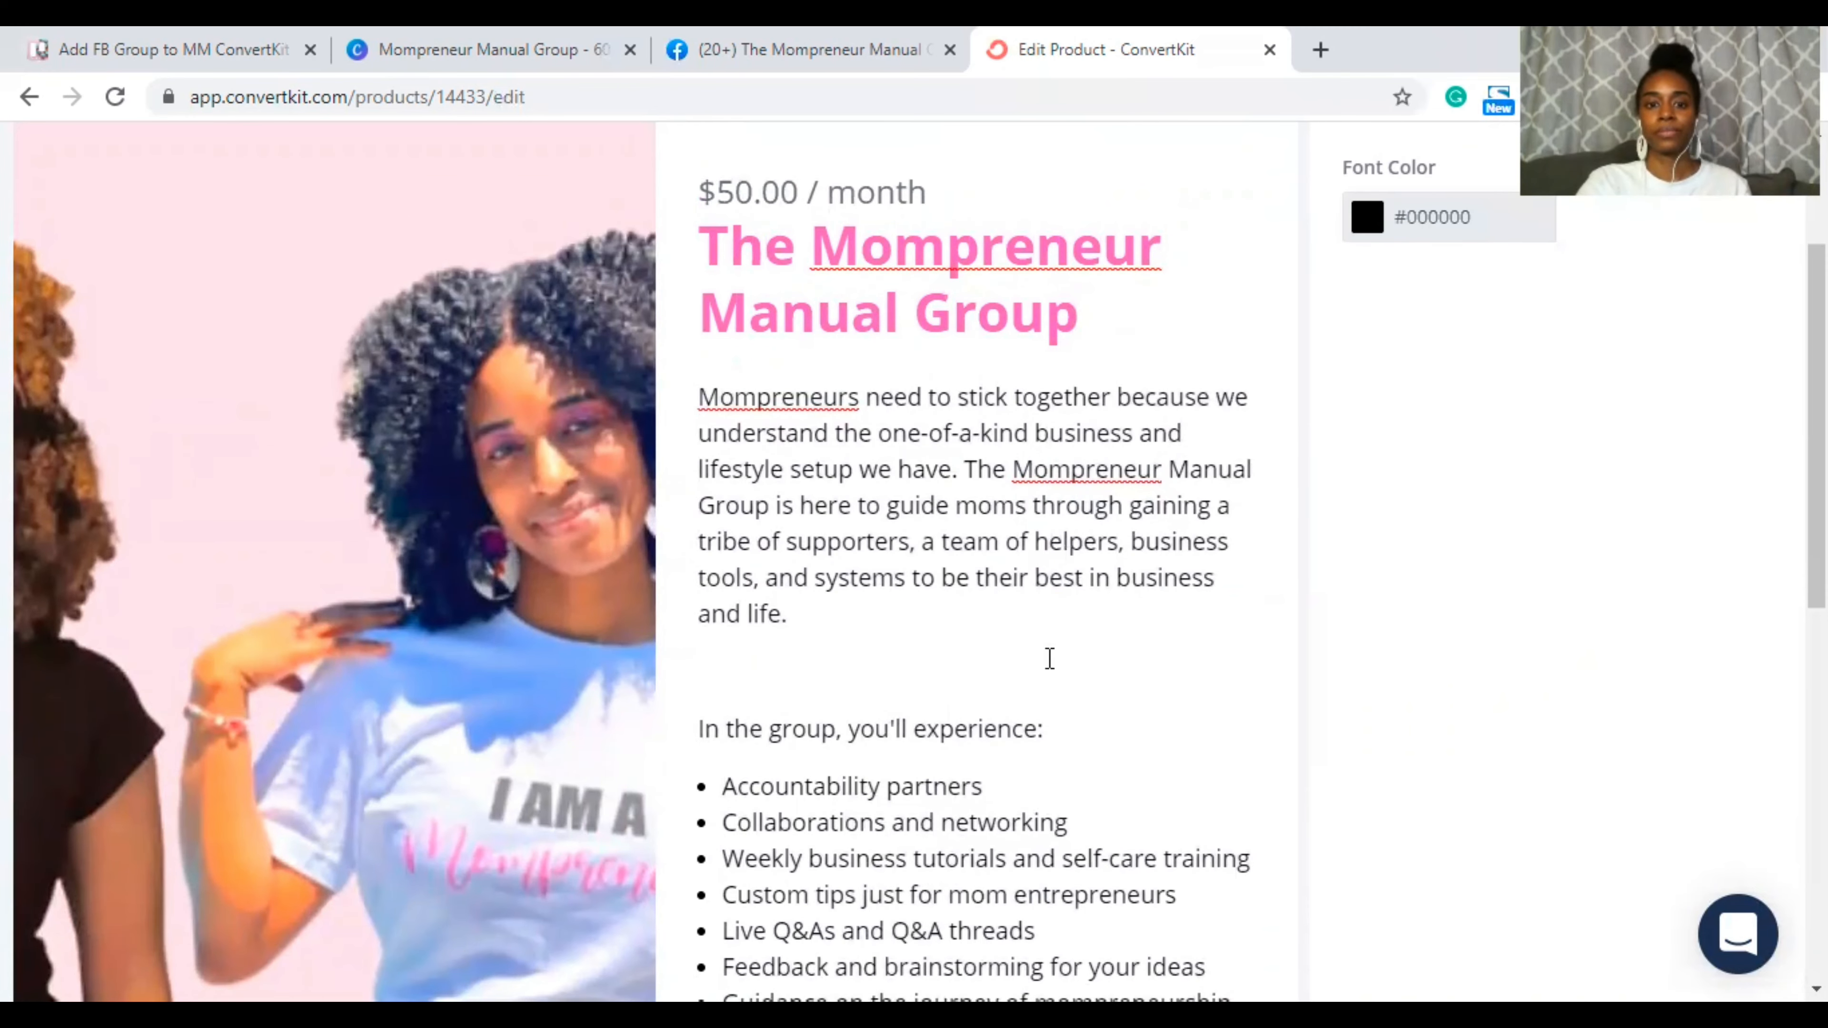
{"action": "scroll", "coordinate": [1049, 655], "scroll_direction": "down", "scroll_amount": 3}
{"action": "scroll", "coordinate": [1049, 657], "scroll_direction": "down", "scroll_amount": 3}
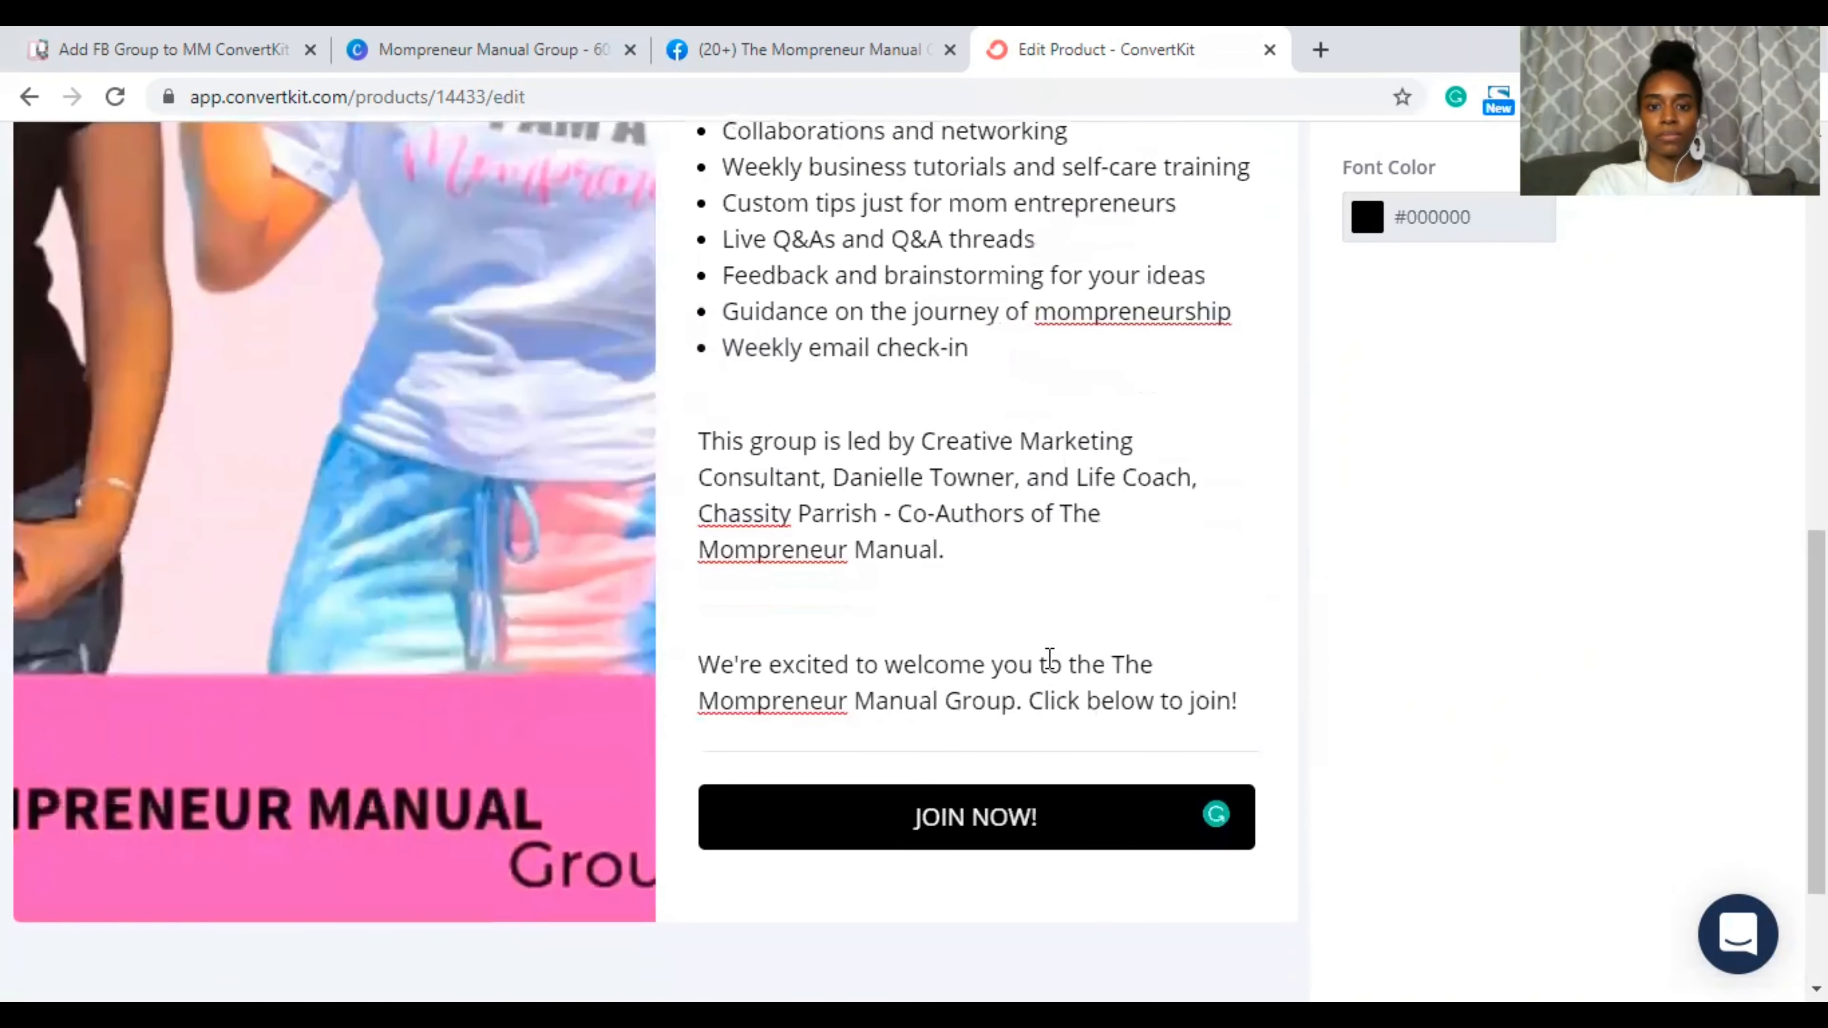
{"action": "scroll", "coordinate": [1049, 659], "scroll_direction": "down", "scroll_amount": 3}
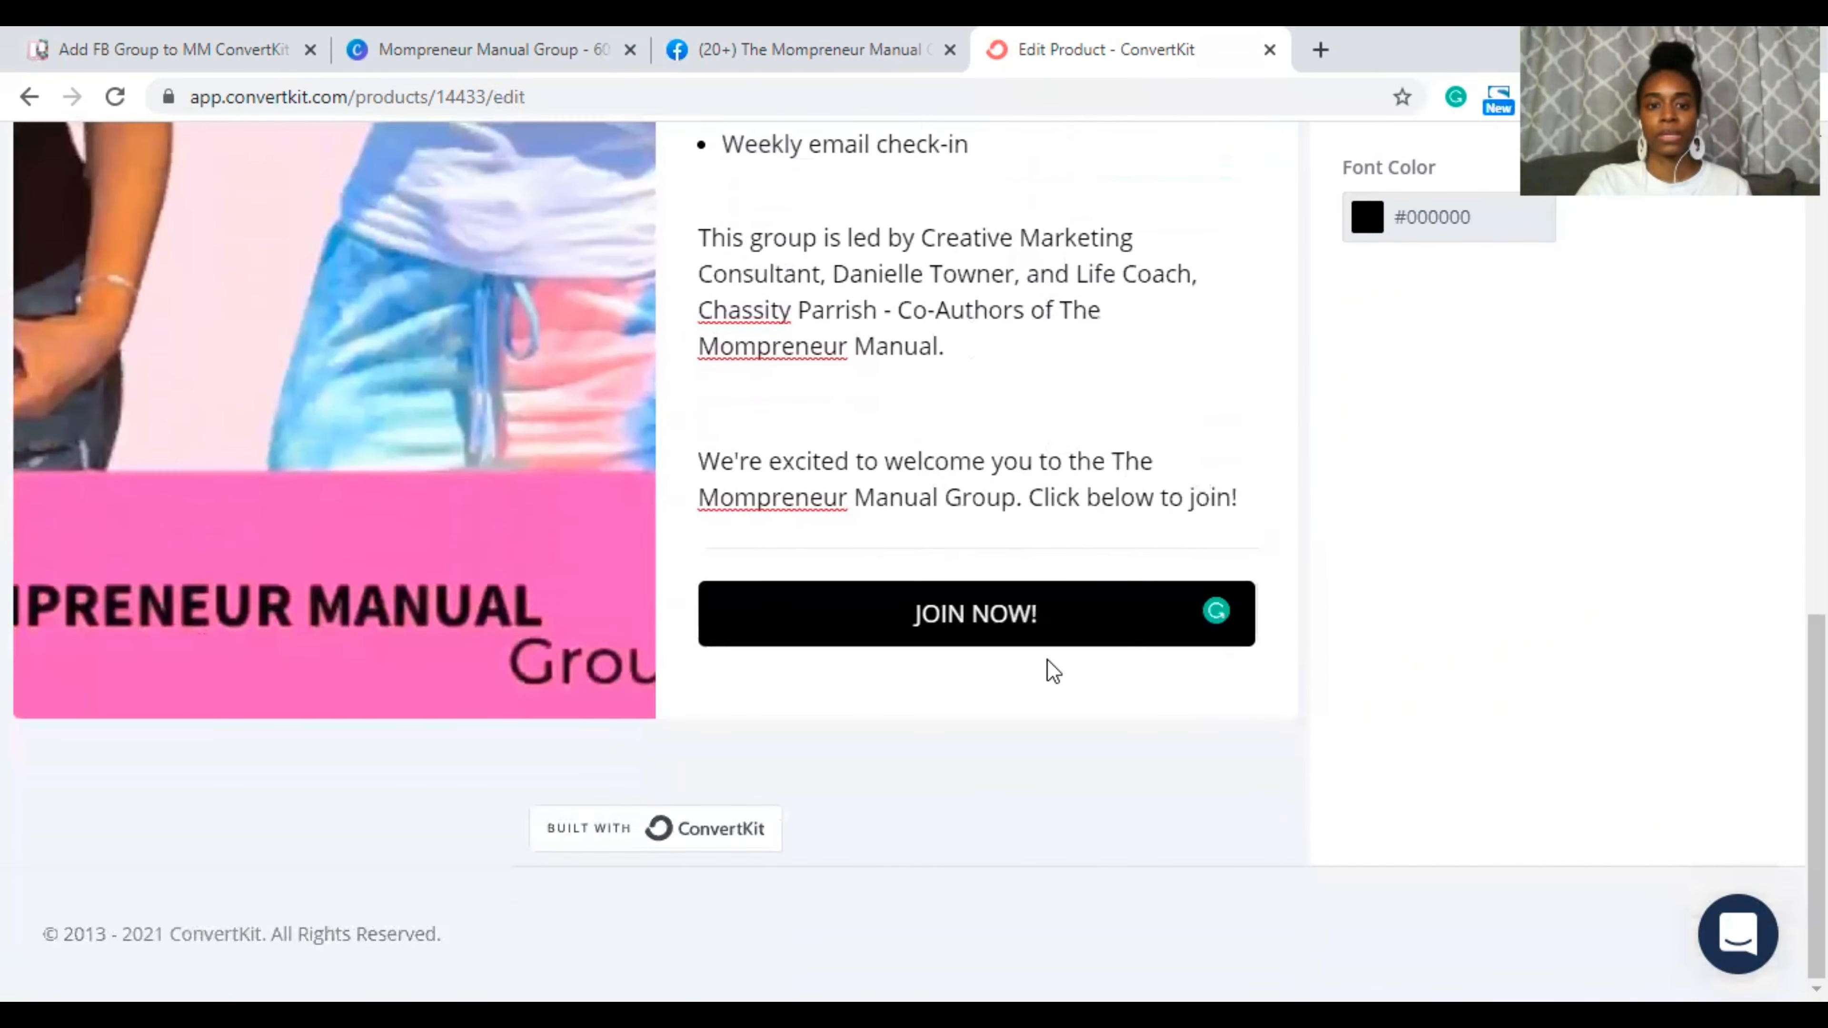
{"action": "scroll", "coordinate": [1049, 659], "scroll_direction": "up", "scroll_amount": 6}
{"action": "scroll", "coordinate": [1049, 659], "scroll_direction": "down", "scroll_amount": 6}
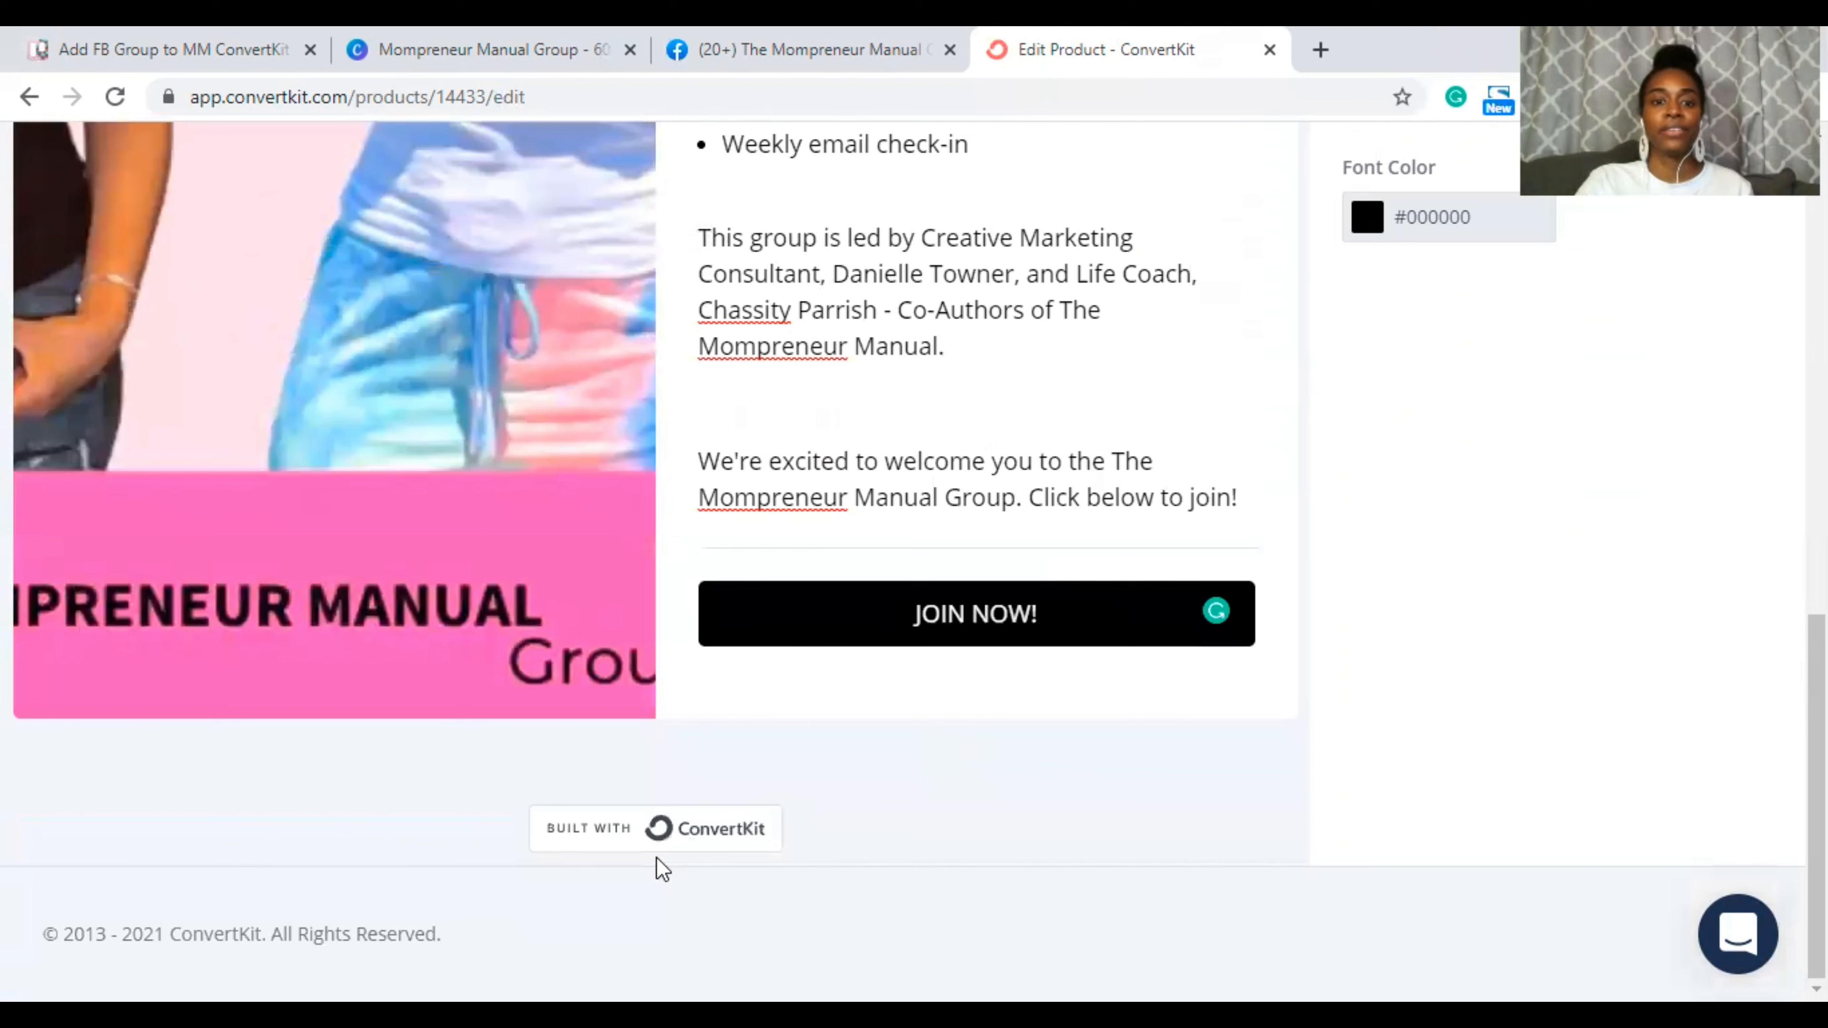
Step: Untick Show 'Built with ConvertKit' badge, then save the product page
{"action": "left_click", "coordinate": [657, 832]}
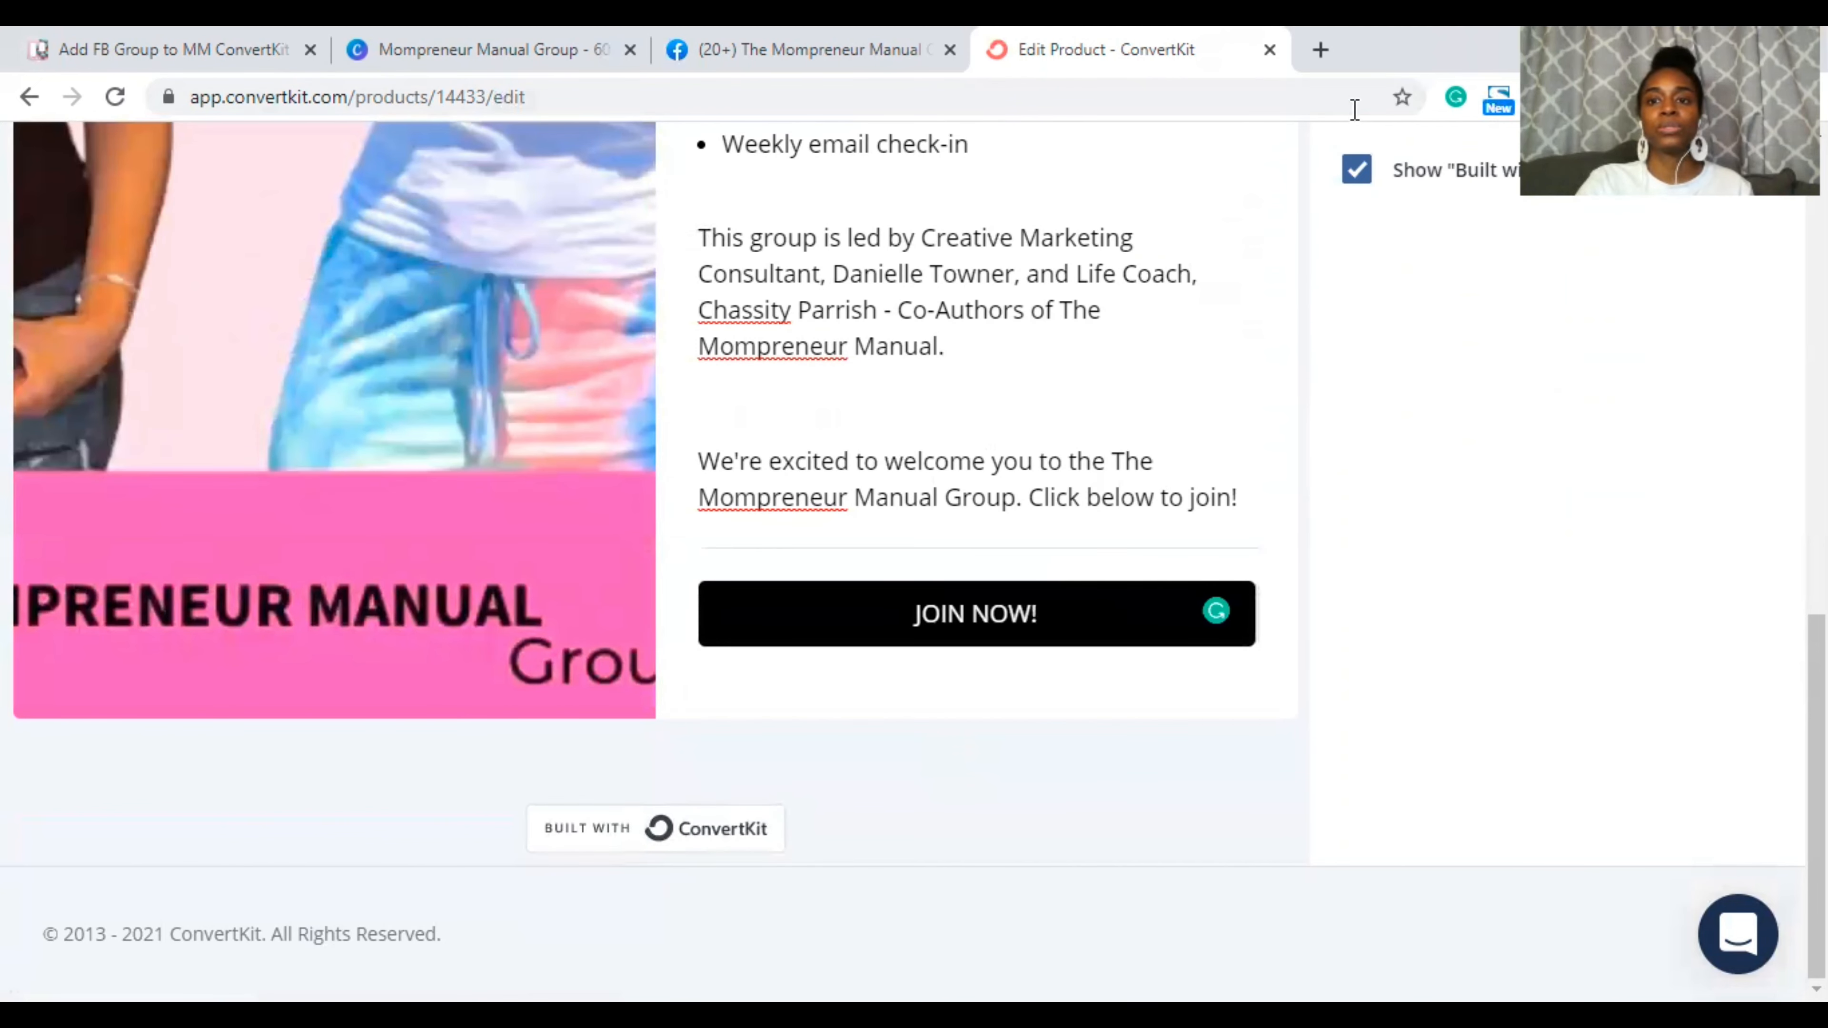
{"action": "left_click", "coordinate": [1357, 169]}
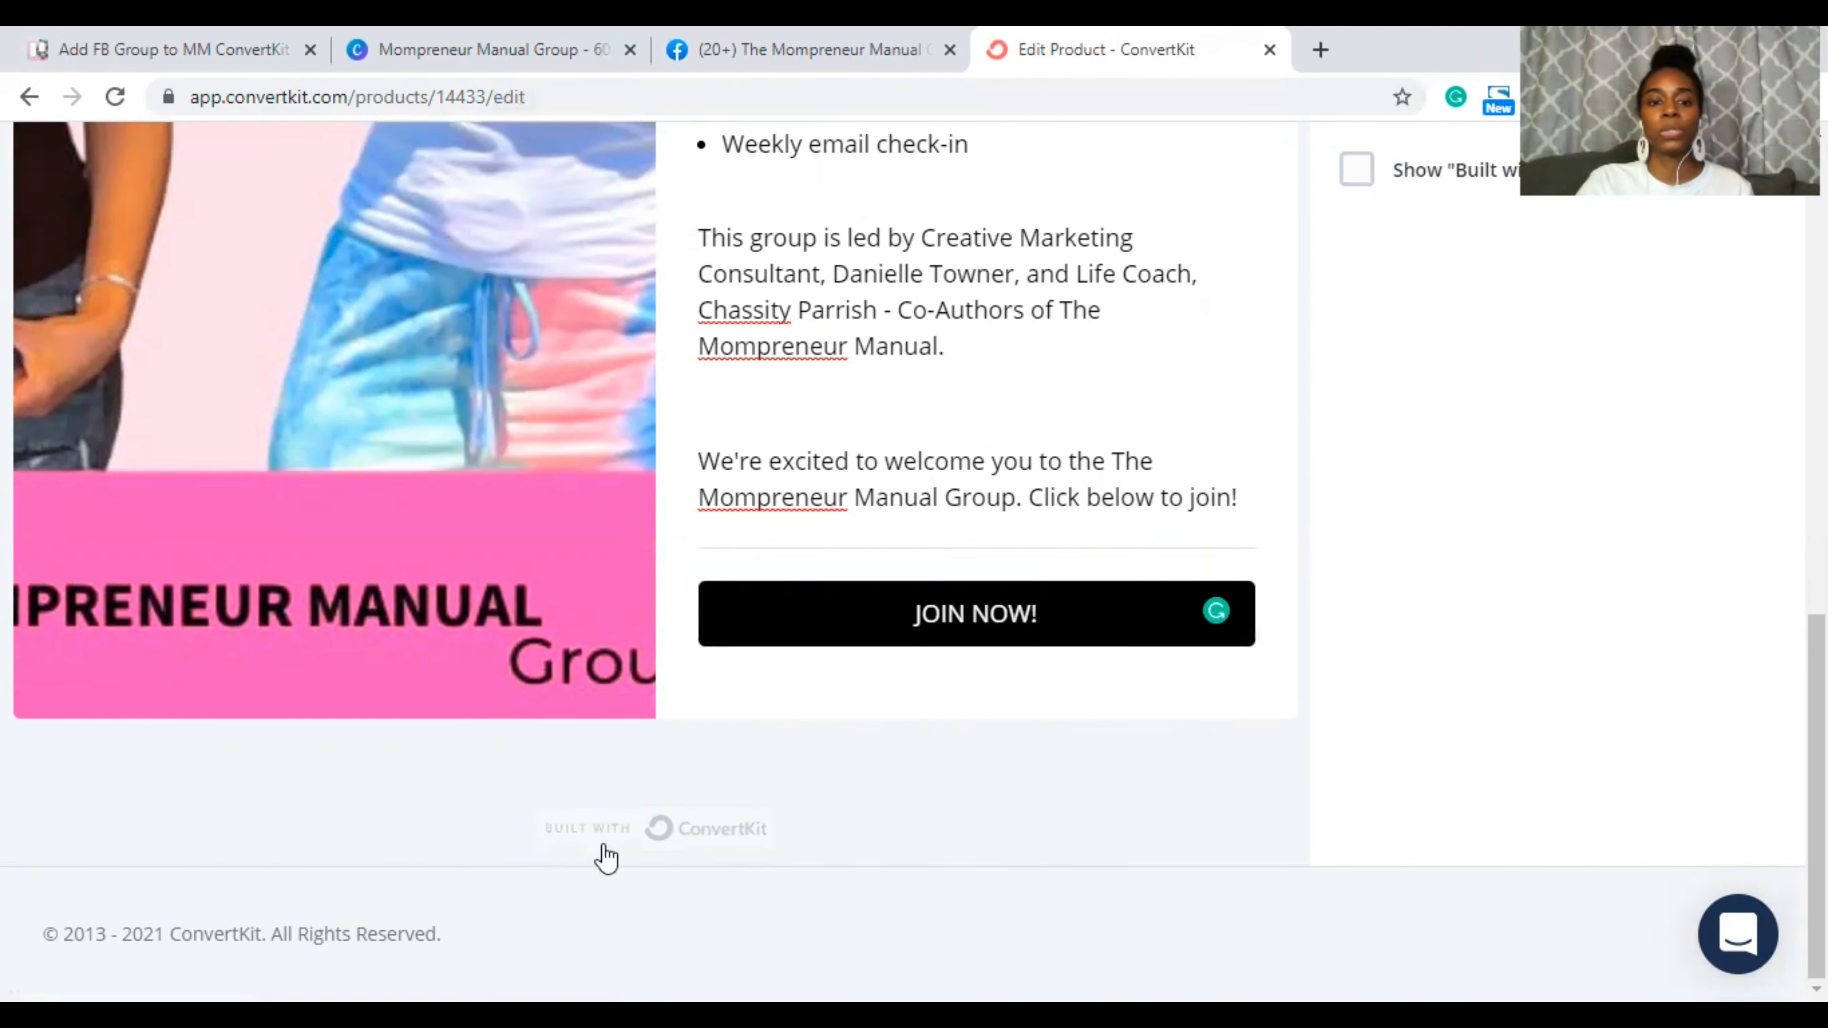
{"action": "scroll", "coordinate": [1007, 367], "scroll_direction": "up", "scroll_amount": 10}
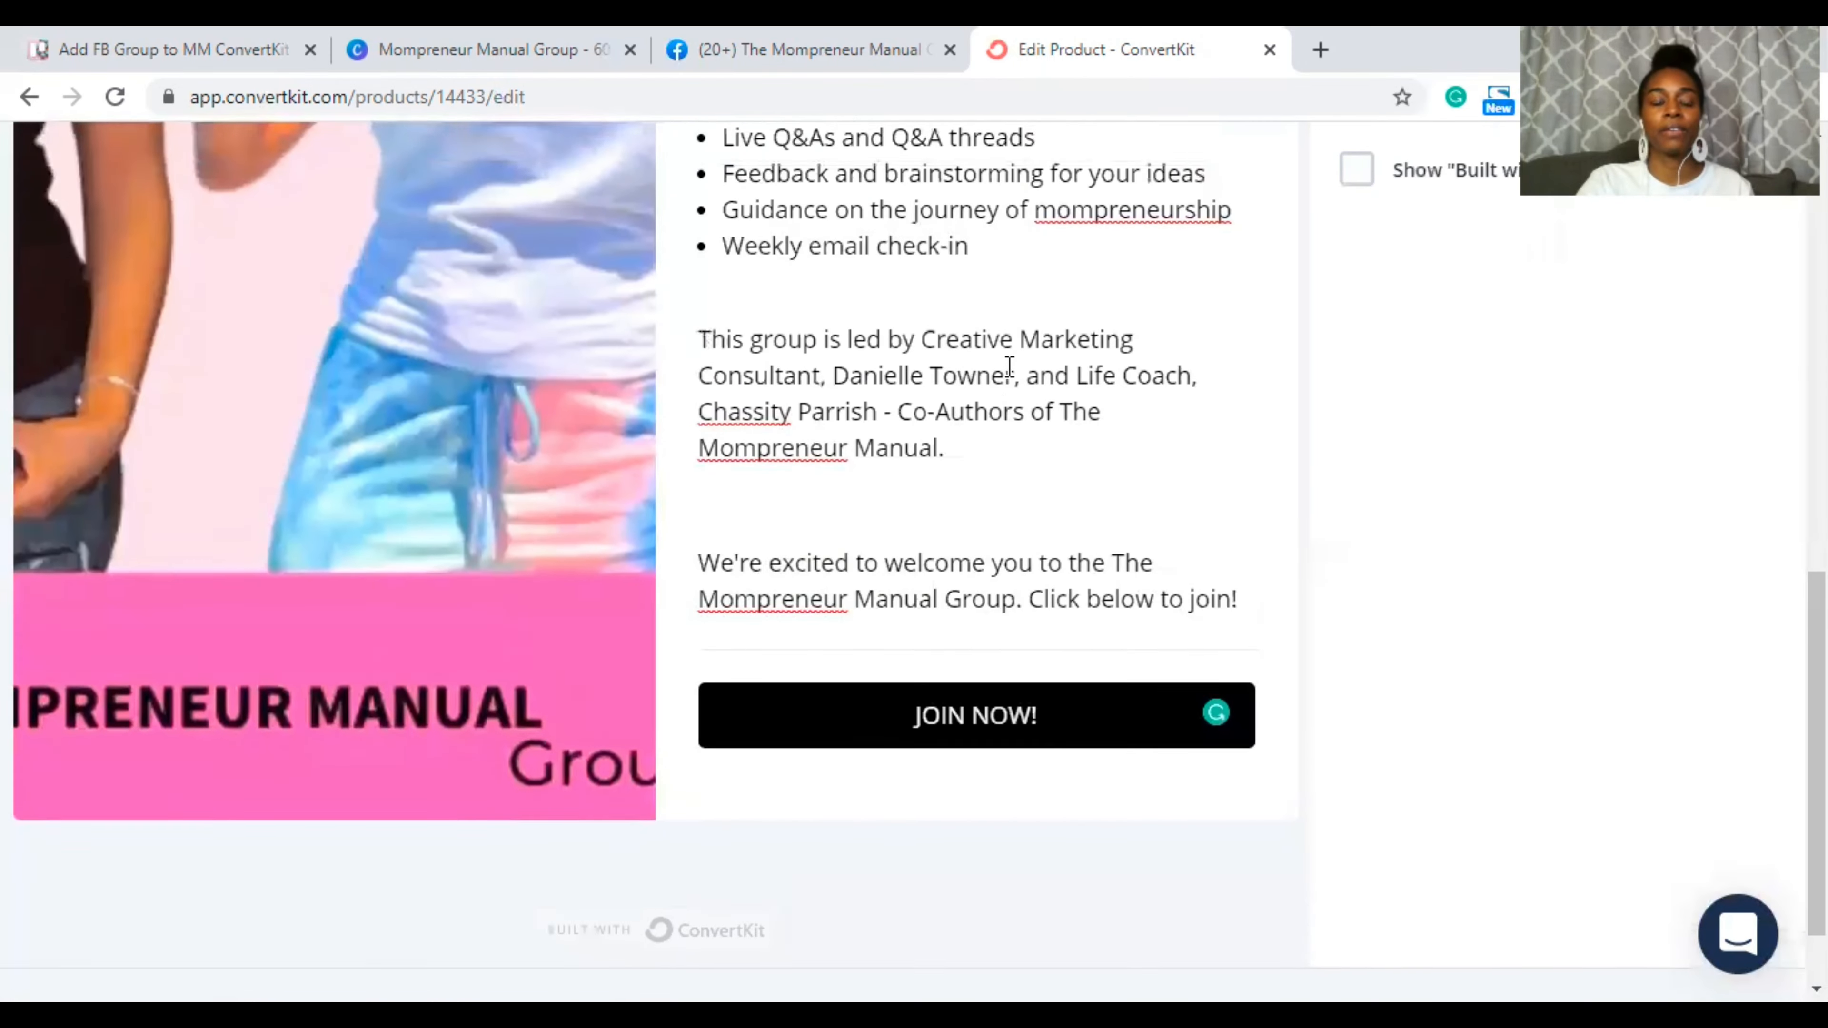
{"action": "scroll", "coordinate": [1010, 367], "scroll_direction": "up", "scroll_amount": 5}
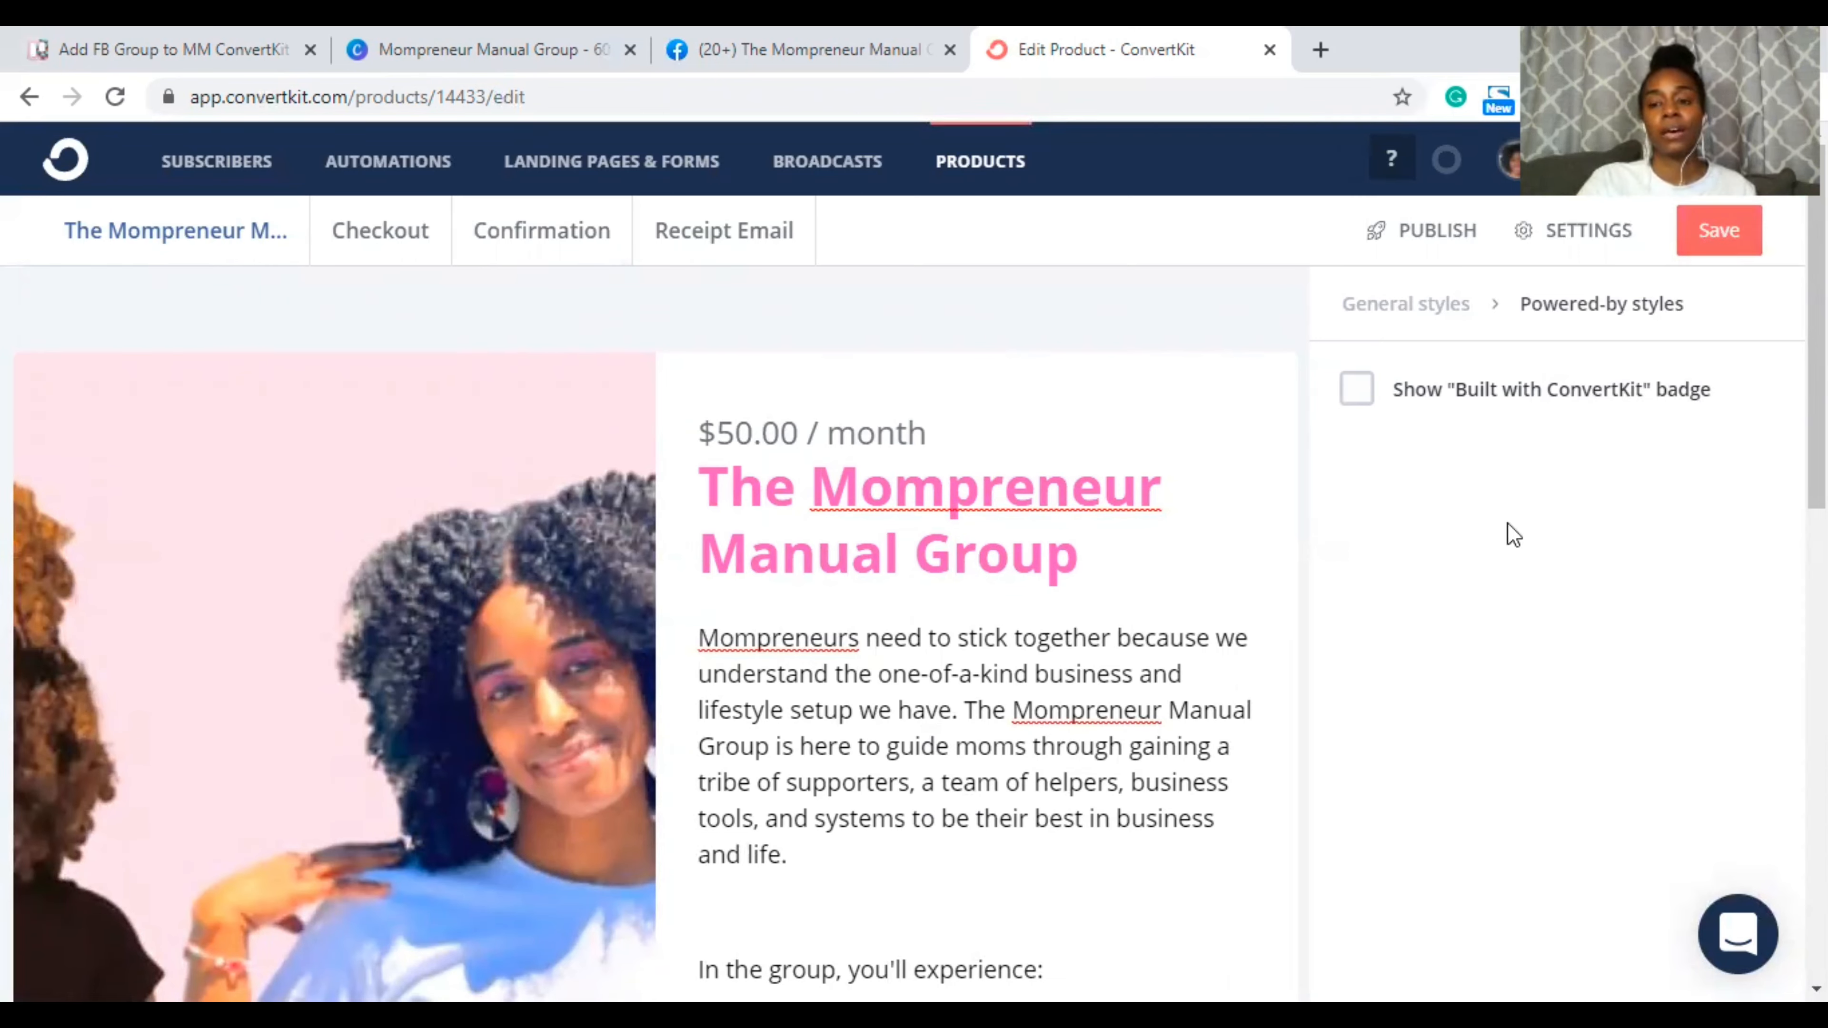
{"action": "left_click", "coordinate": [1702, 220]}
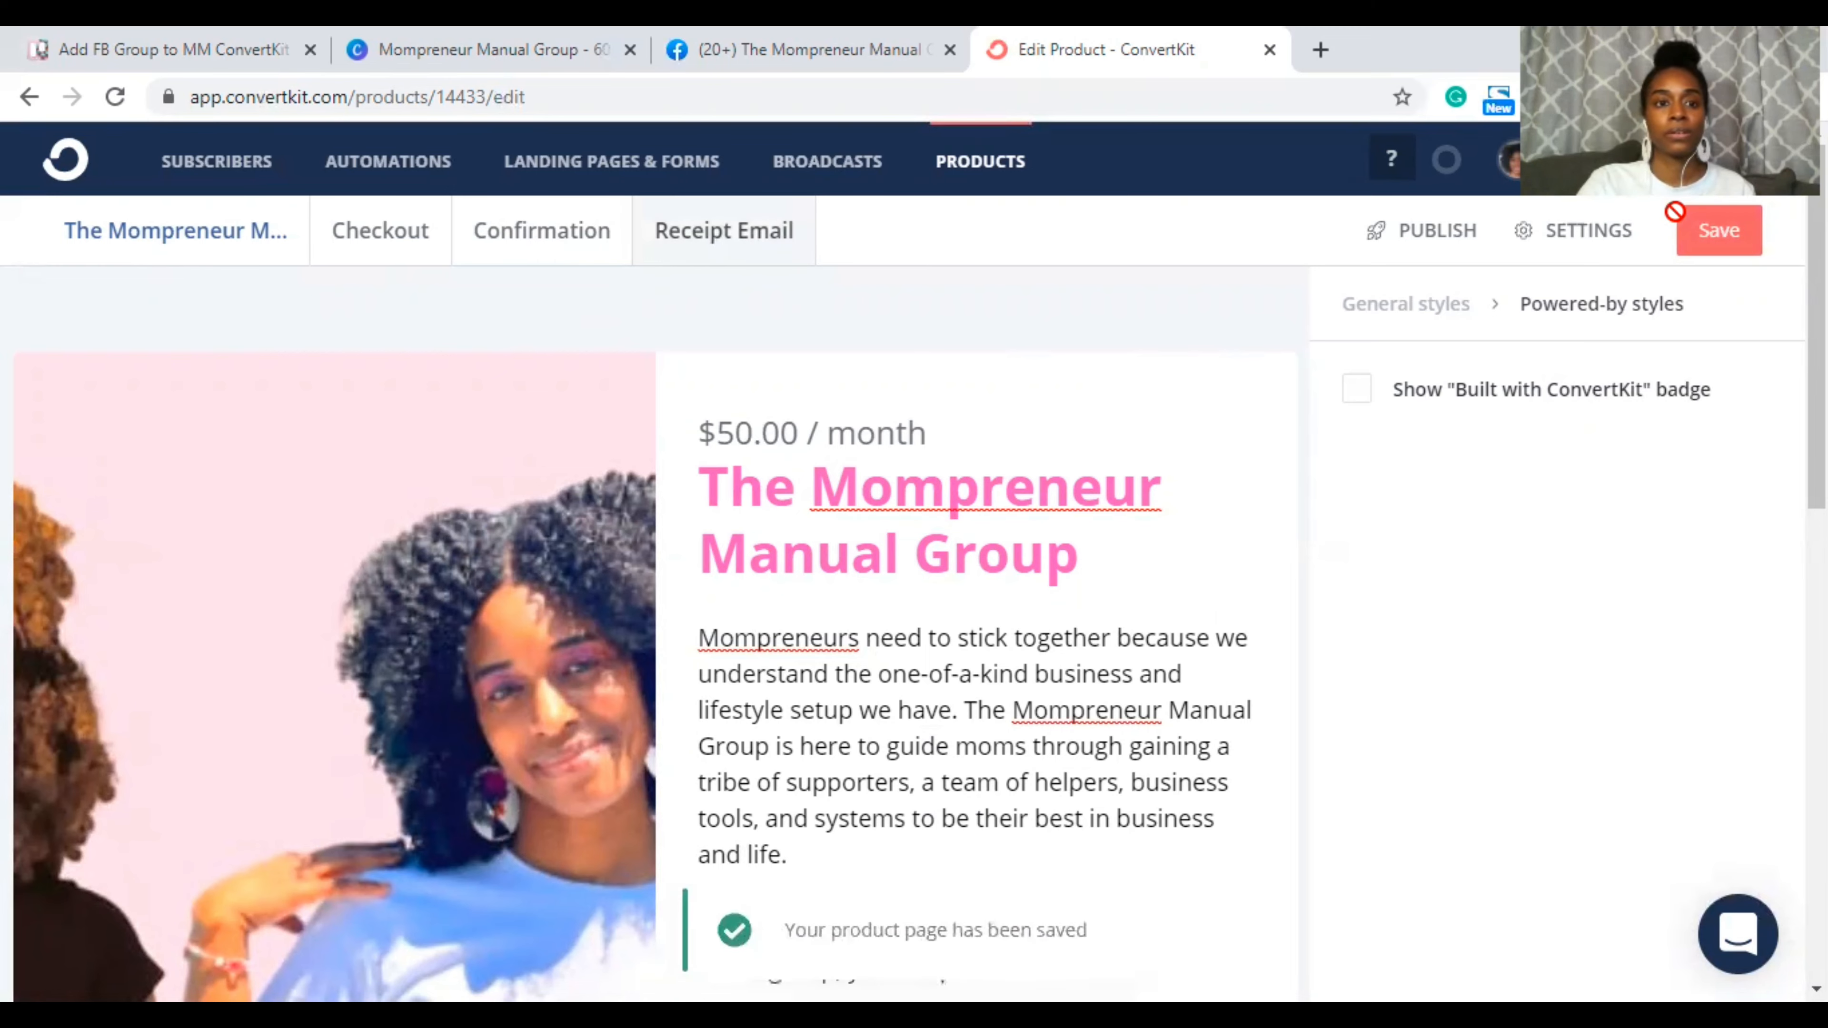
Step: Open the product's Checkout page and scroll through its finished preview
{"action": "left_click", "coordinate": [368, 234]}
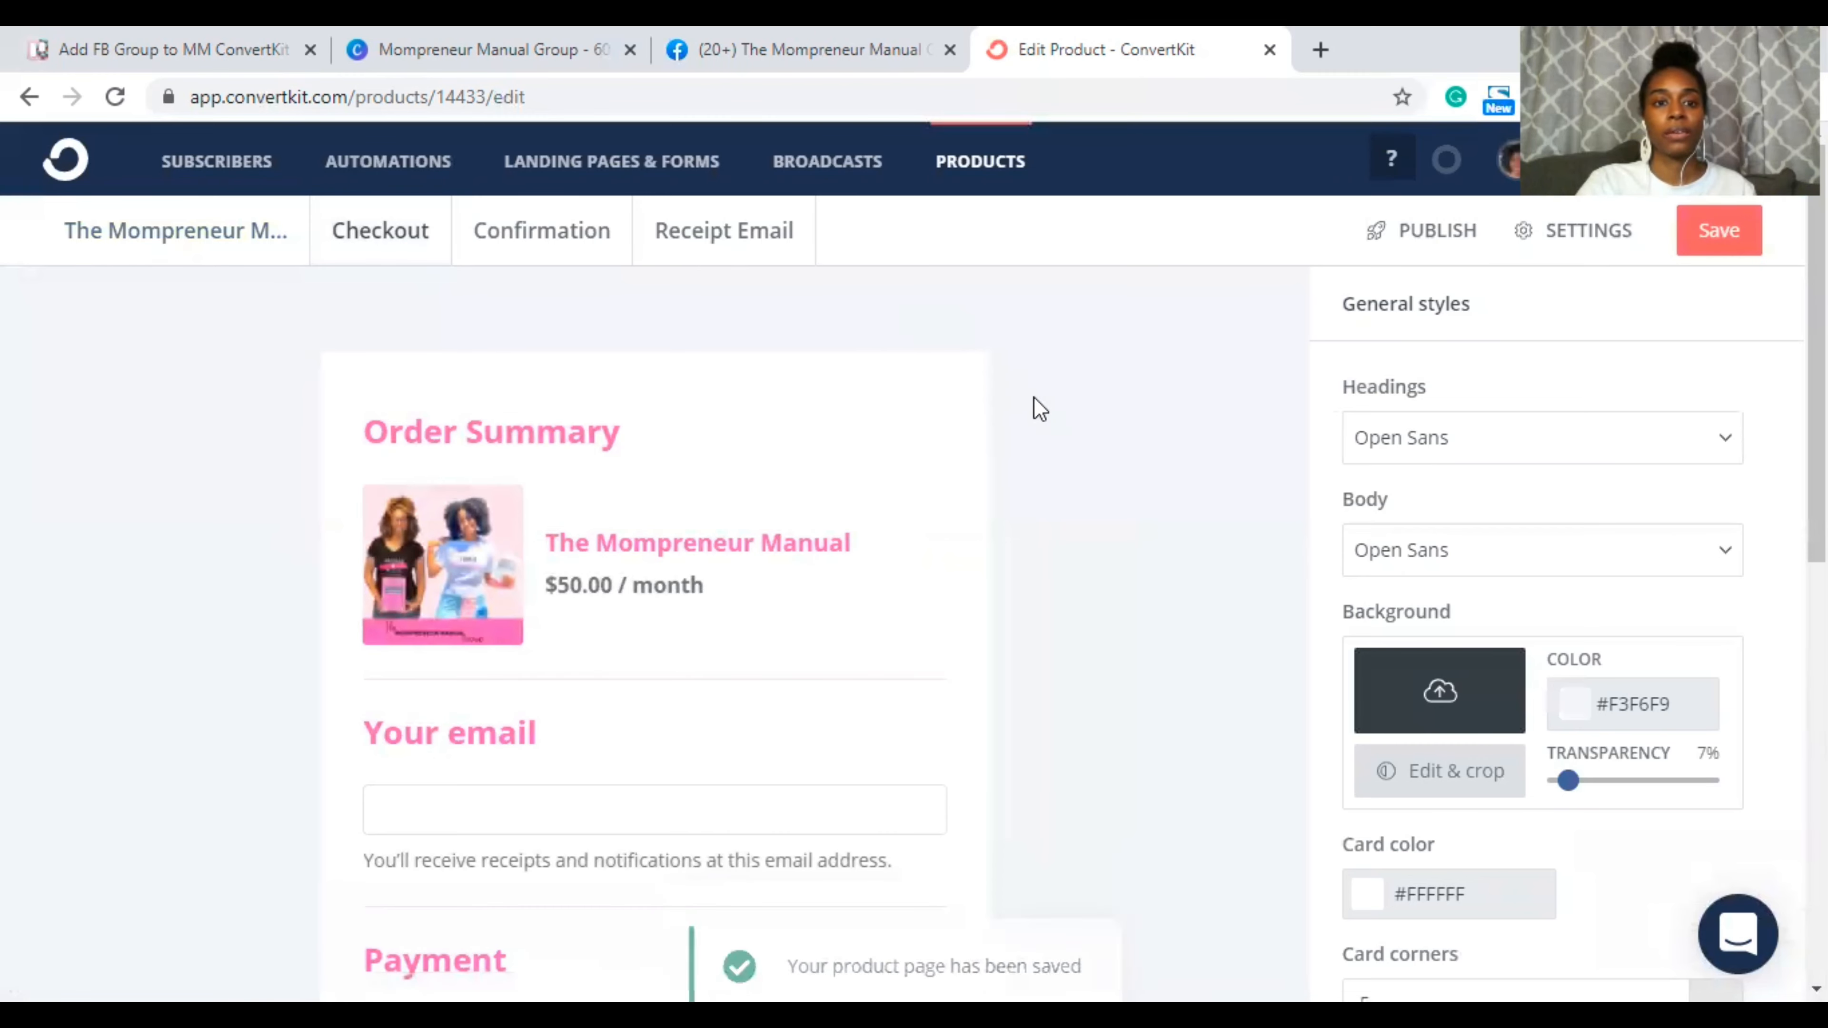
{"action": "scroll", "coordinate": [646, 392], "scroll_direction": "down", "scroll_amount": 3}
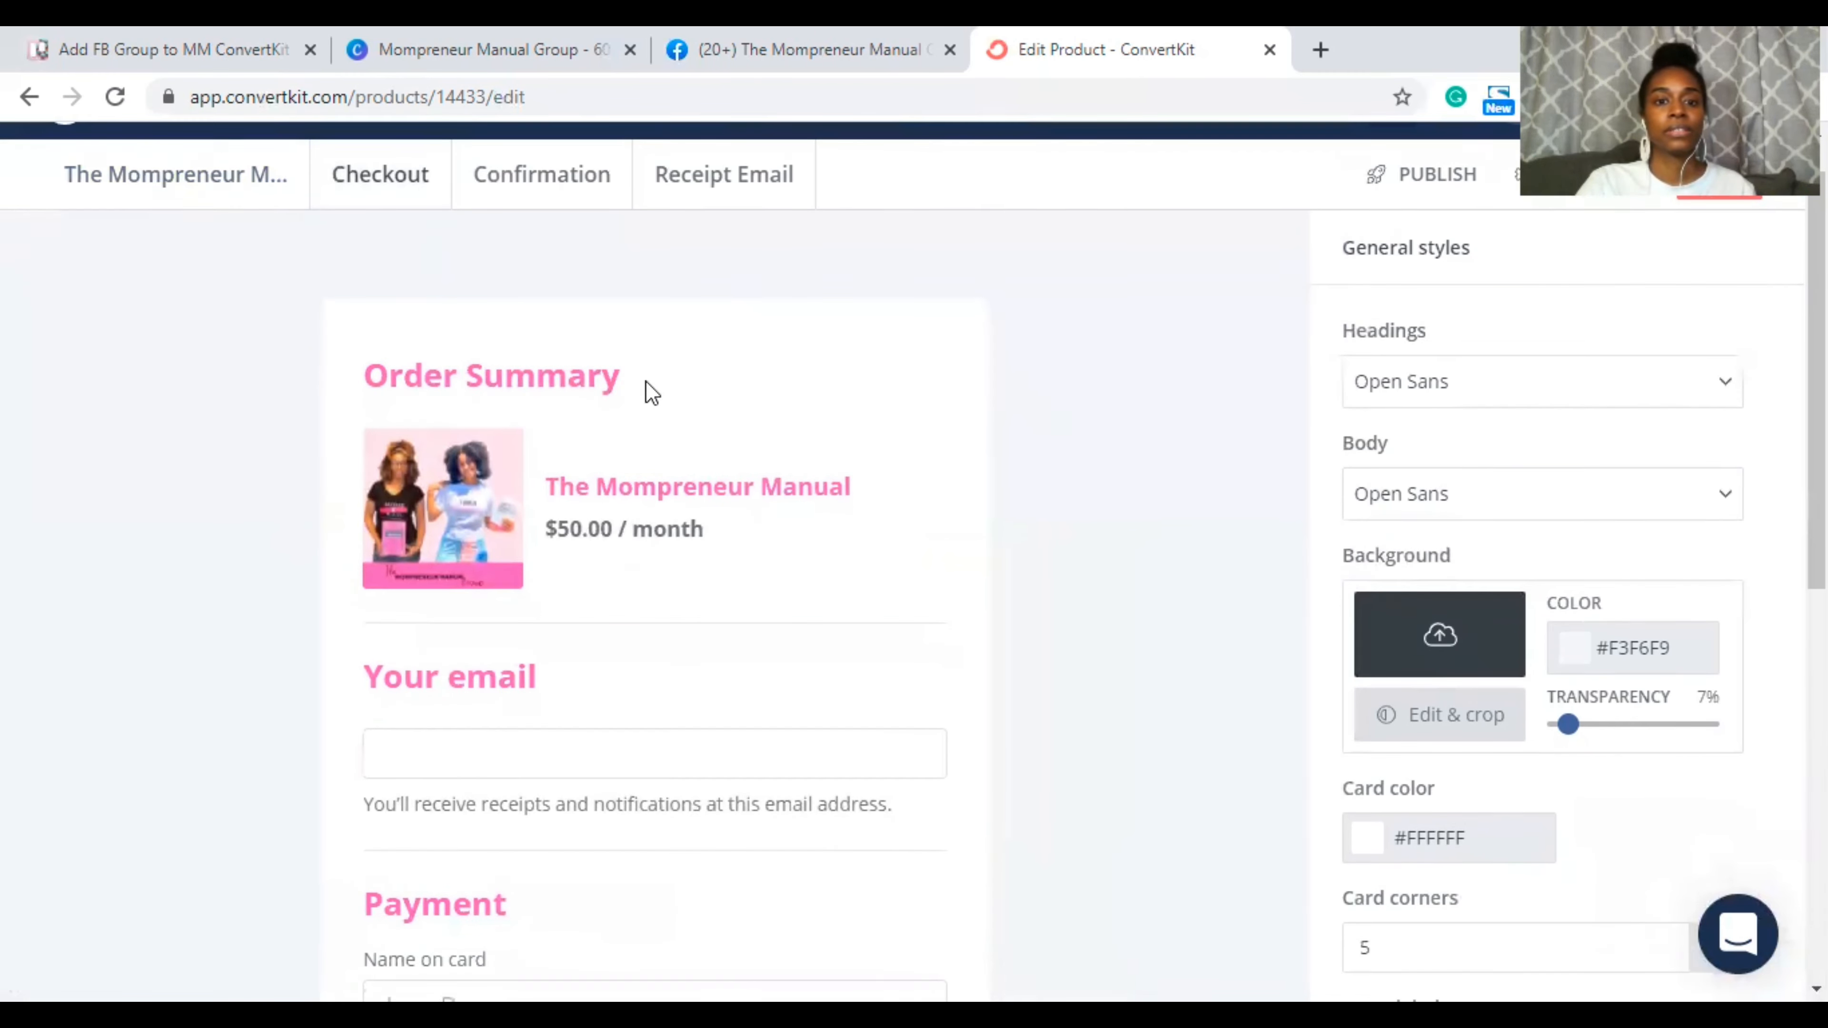
{"action": "scroll", "coordinate": [645, 381], "scroll_direction": "down", "scroll_amount": 4}
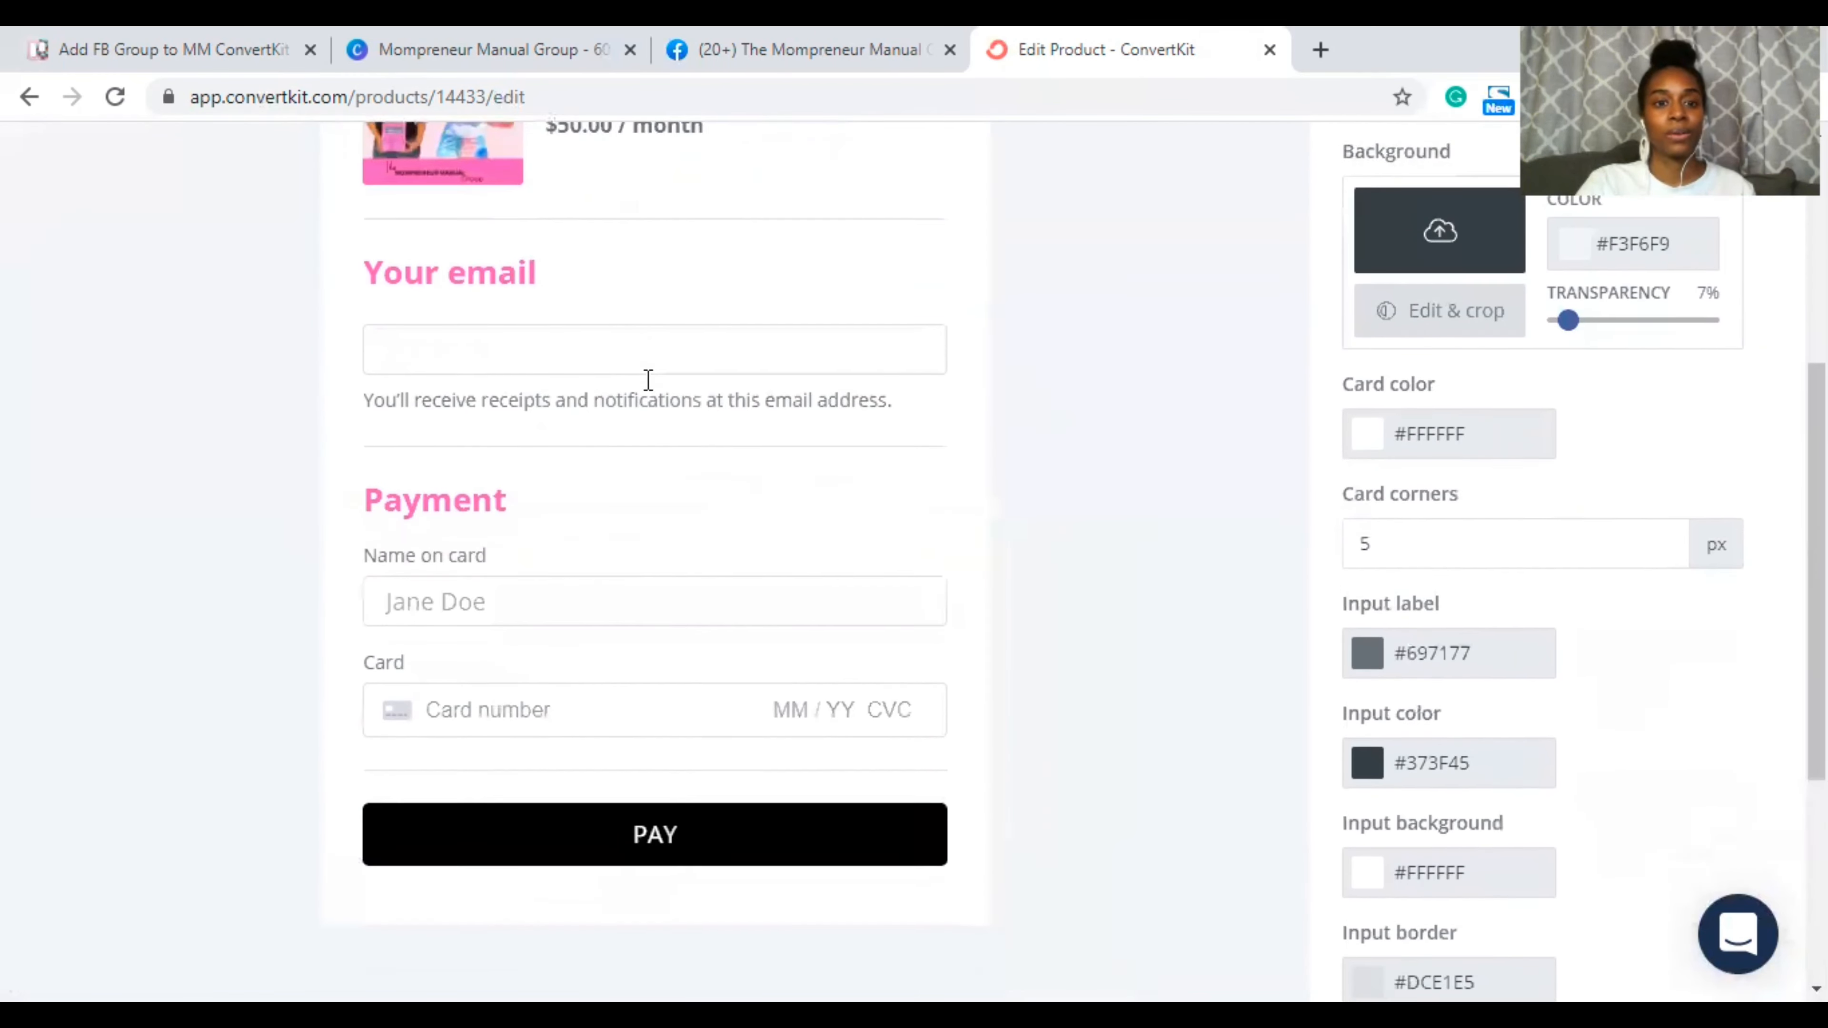
{"action": "scroll", "coordinate": [645, 380], "scroll_direction": "down", "scroll_amount": 1}
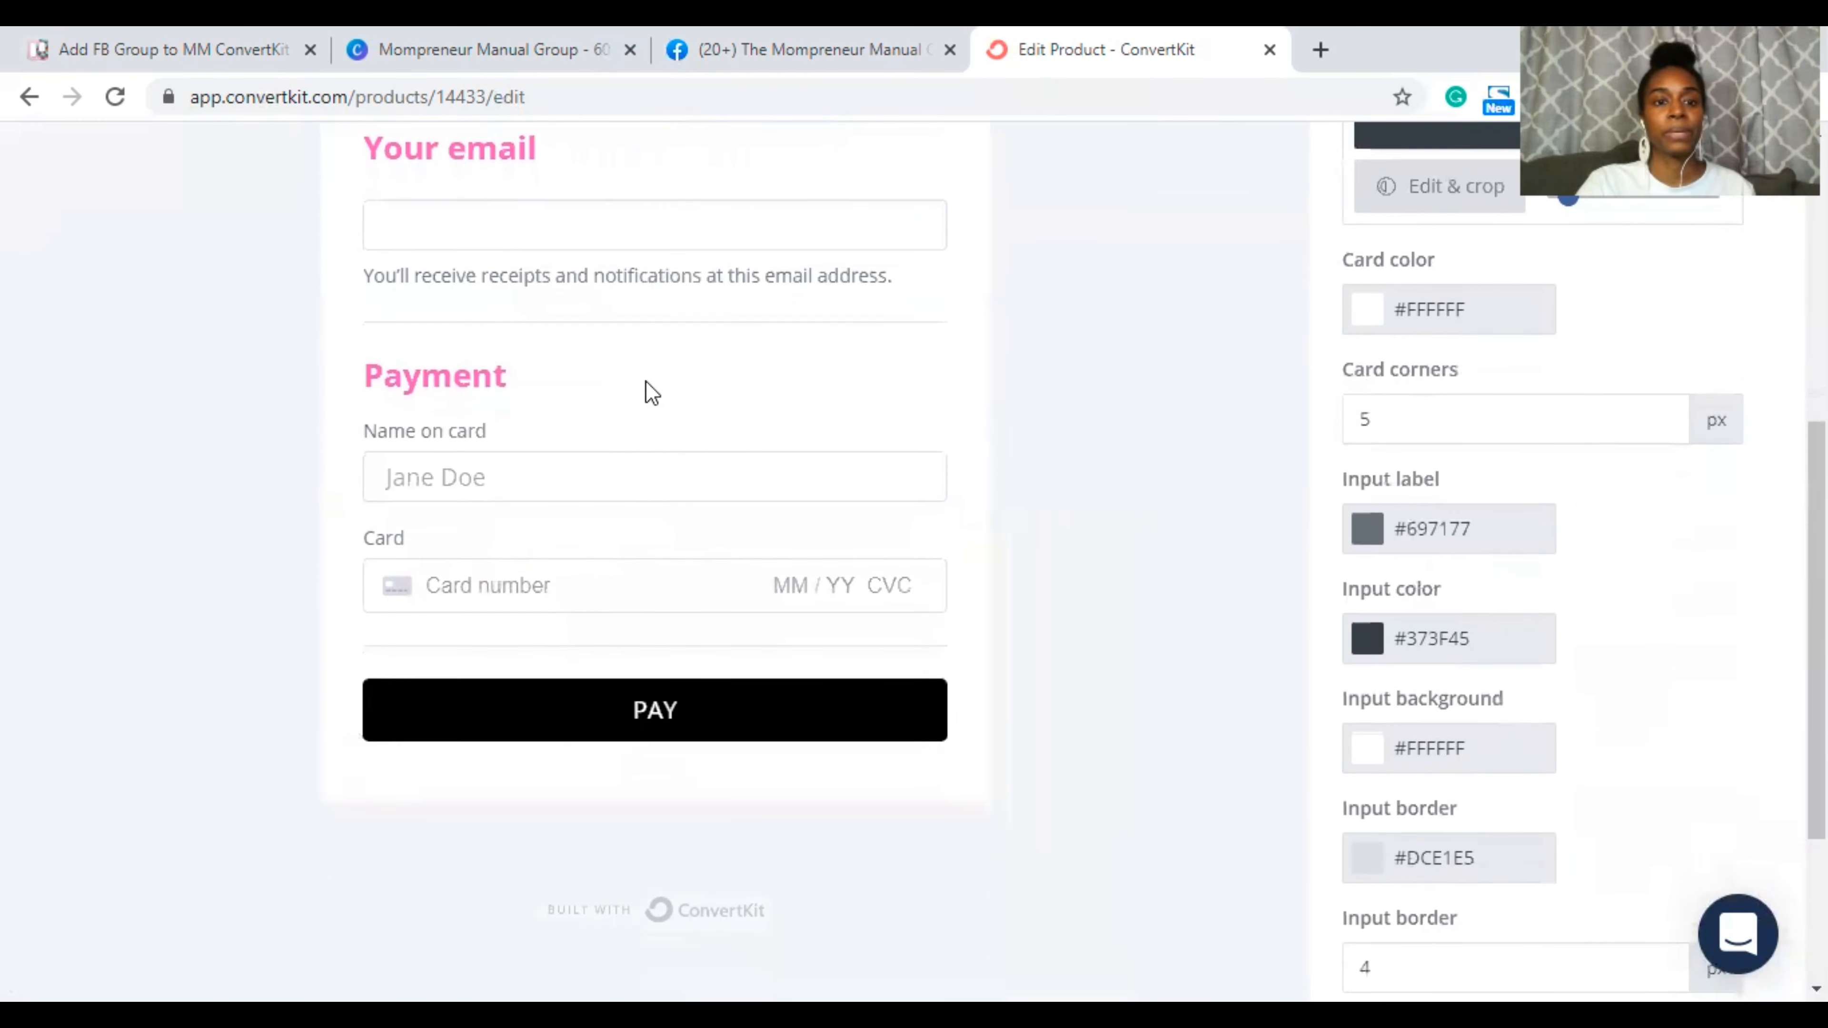
{"action": "scroll", "coordinate": [646, 380], "scroll_direction": "up", "scroll_amount": 1}
{"action": "scroll", "coordinate": [646, 381], "scroll_direction": "up", "scroll_amount": 1}
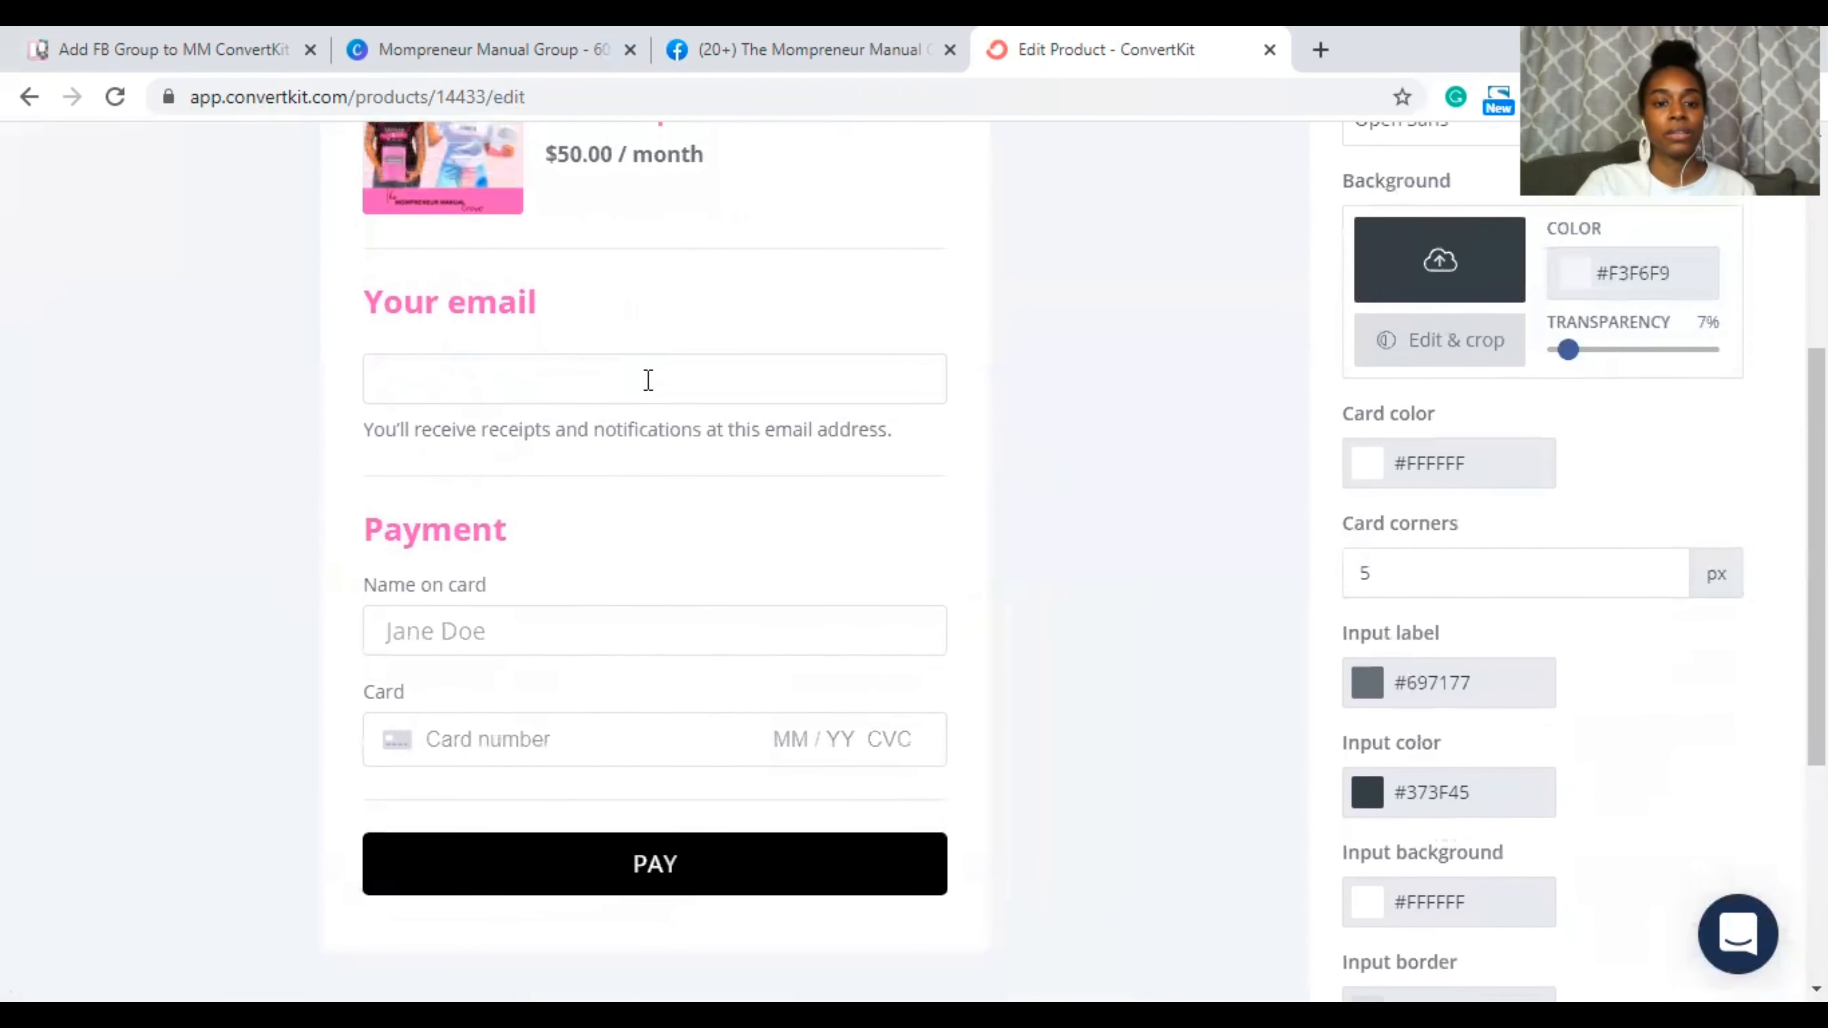
{"action": "scroll", "coordinate": [633, 396], "scroll_direction": "down", "scroll_amount": 2}
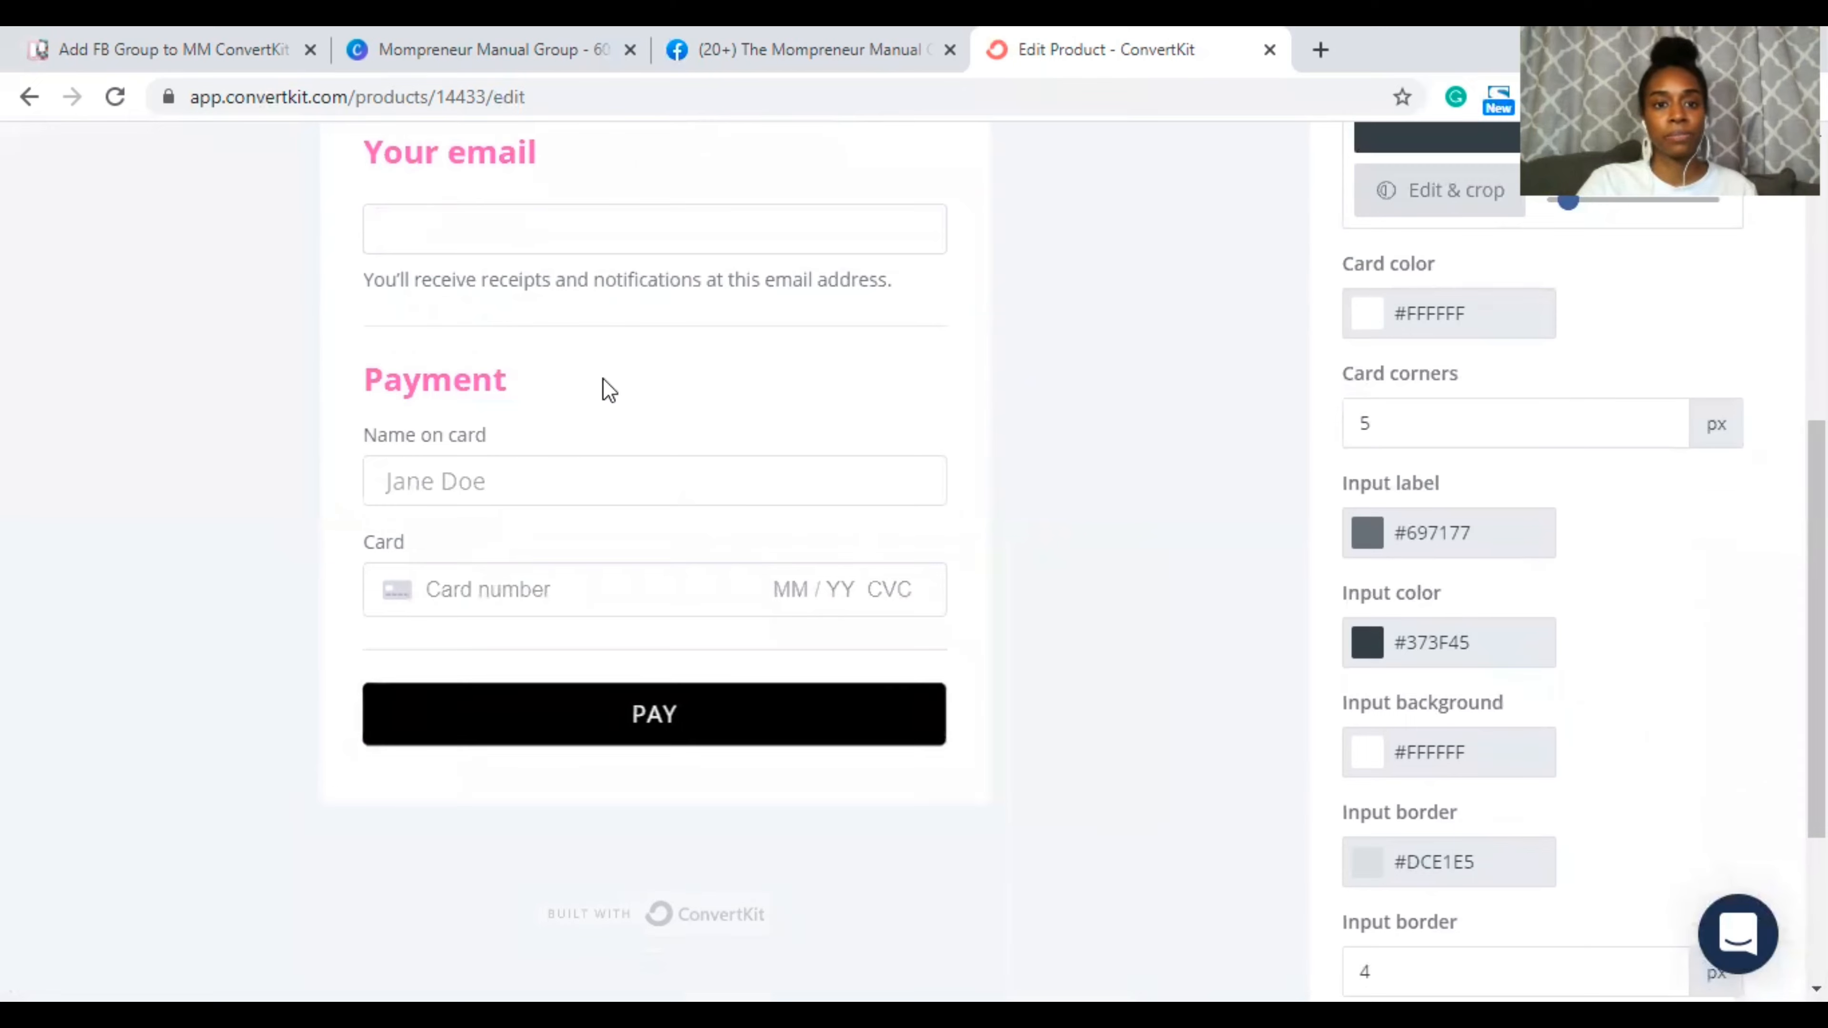
{"action": "scroll", "coordinate": [607, 389], "scroll_direction": "up", "scroll_amount": 4}
{"action": "scroll", "coordinate": [604, 385], "scroll_direction": "up", "scroll_amount": 3}
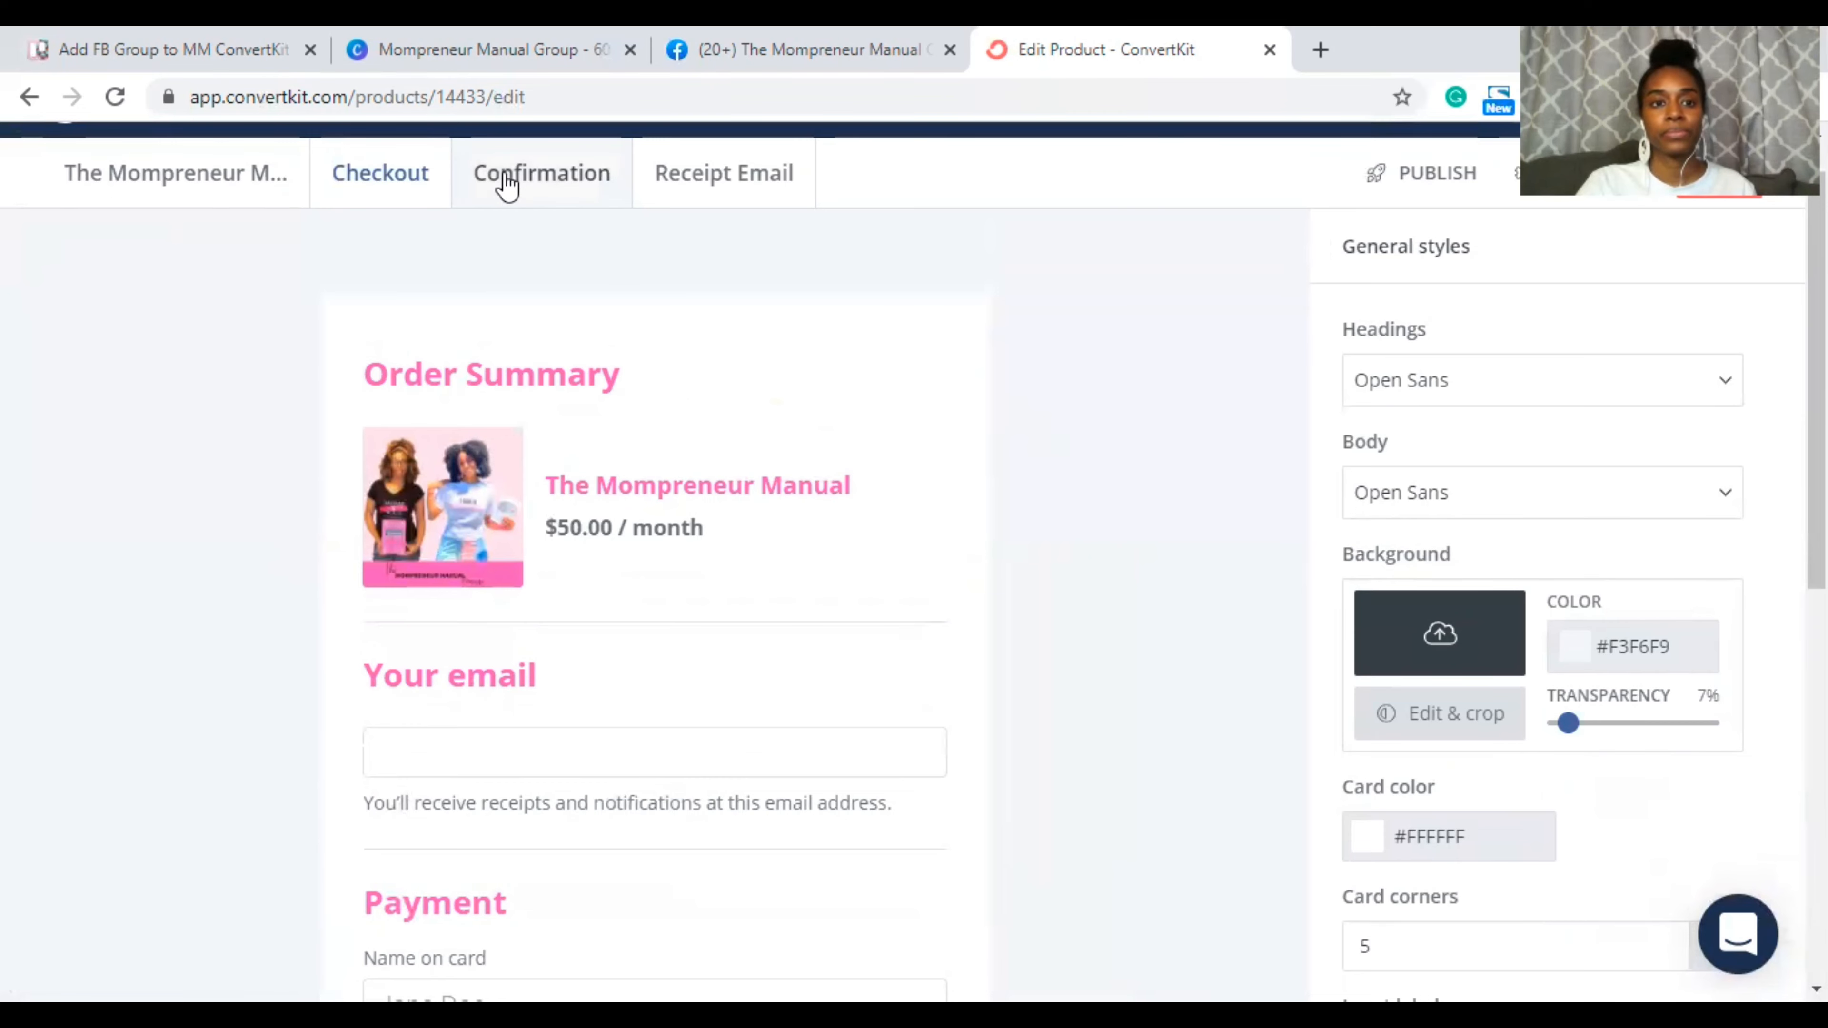
{"action": "scroll", "coordinate": [657, 515], "scroll_direction": "down", "scroll_amount": 3}
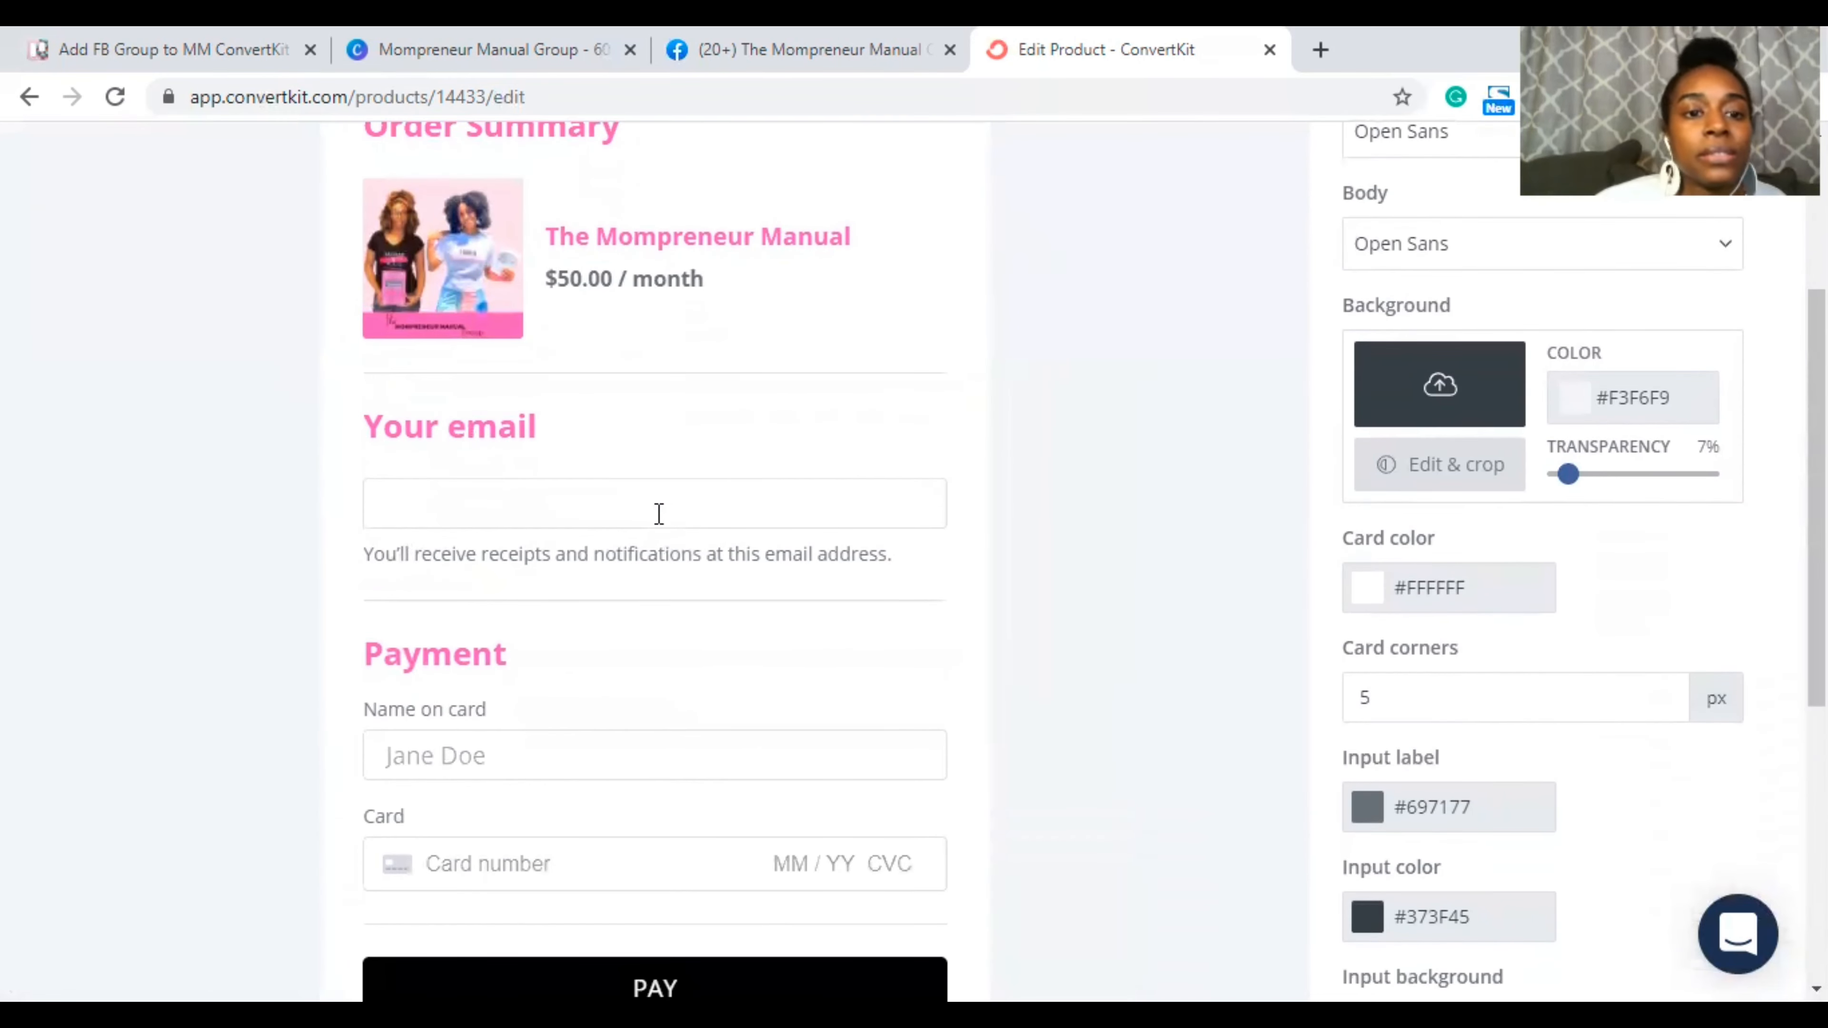
{"action": "scroll", "coordinate": [658, 513], "scroll_direction": "down", "scroll_amount": 3}
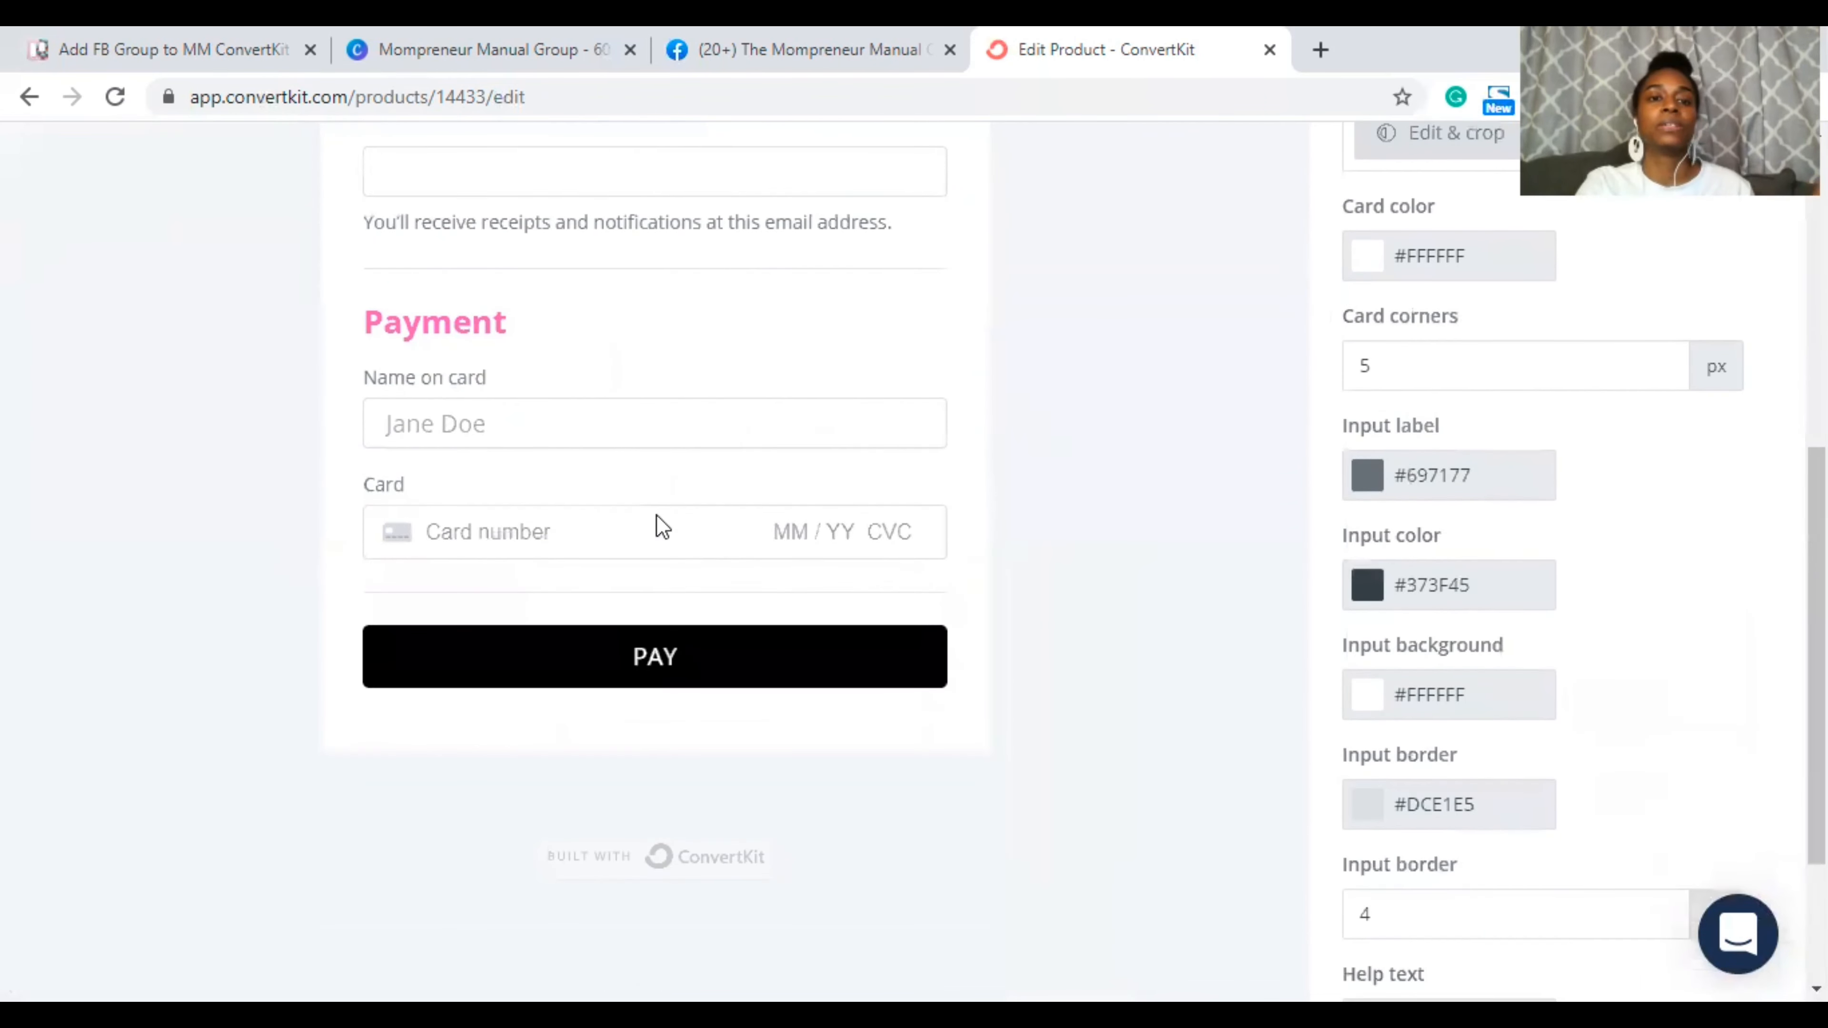
{"action": "scroll", "coordinate": [657, 523], "scroll_direction": "up", "scroll_amount": 2}
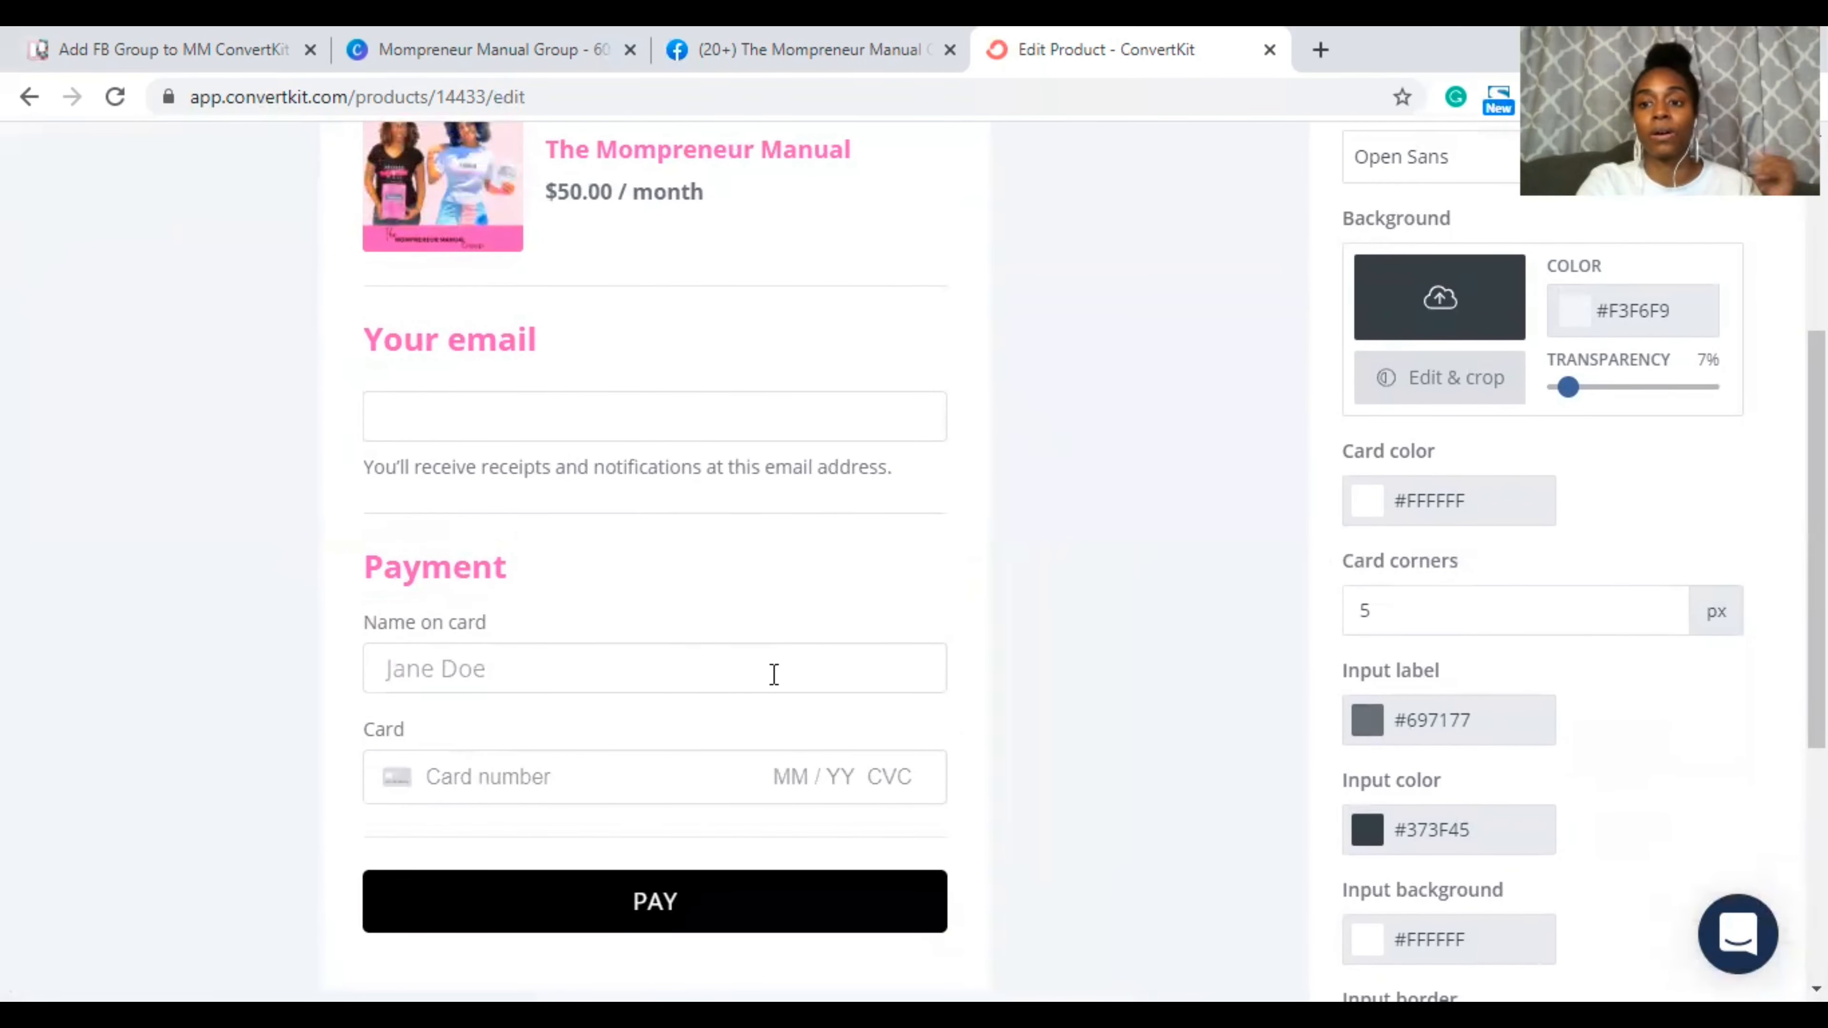
{"action": "scroll", "coordinate": [771, 677], "scroll_direction": "up", "scroll_amount": 4}
{"action": "scroll", "coordinate": [778, 684], "scroll_direction": "up", "scroll_amount": 1}
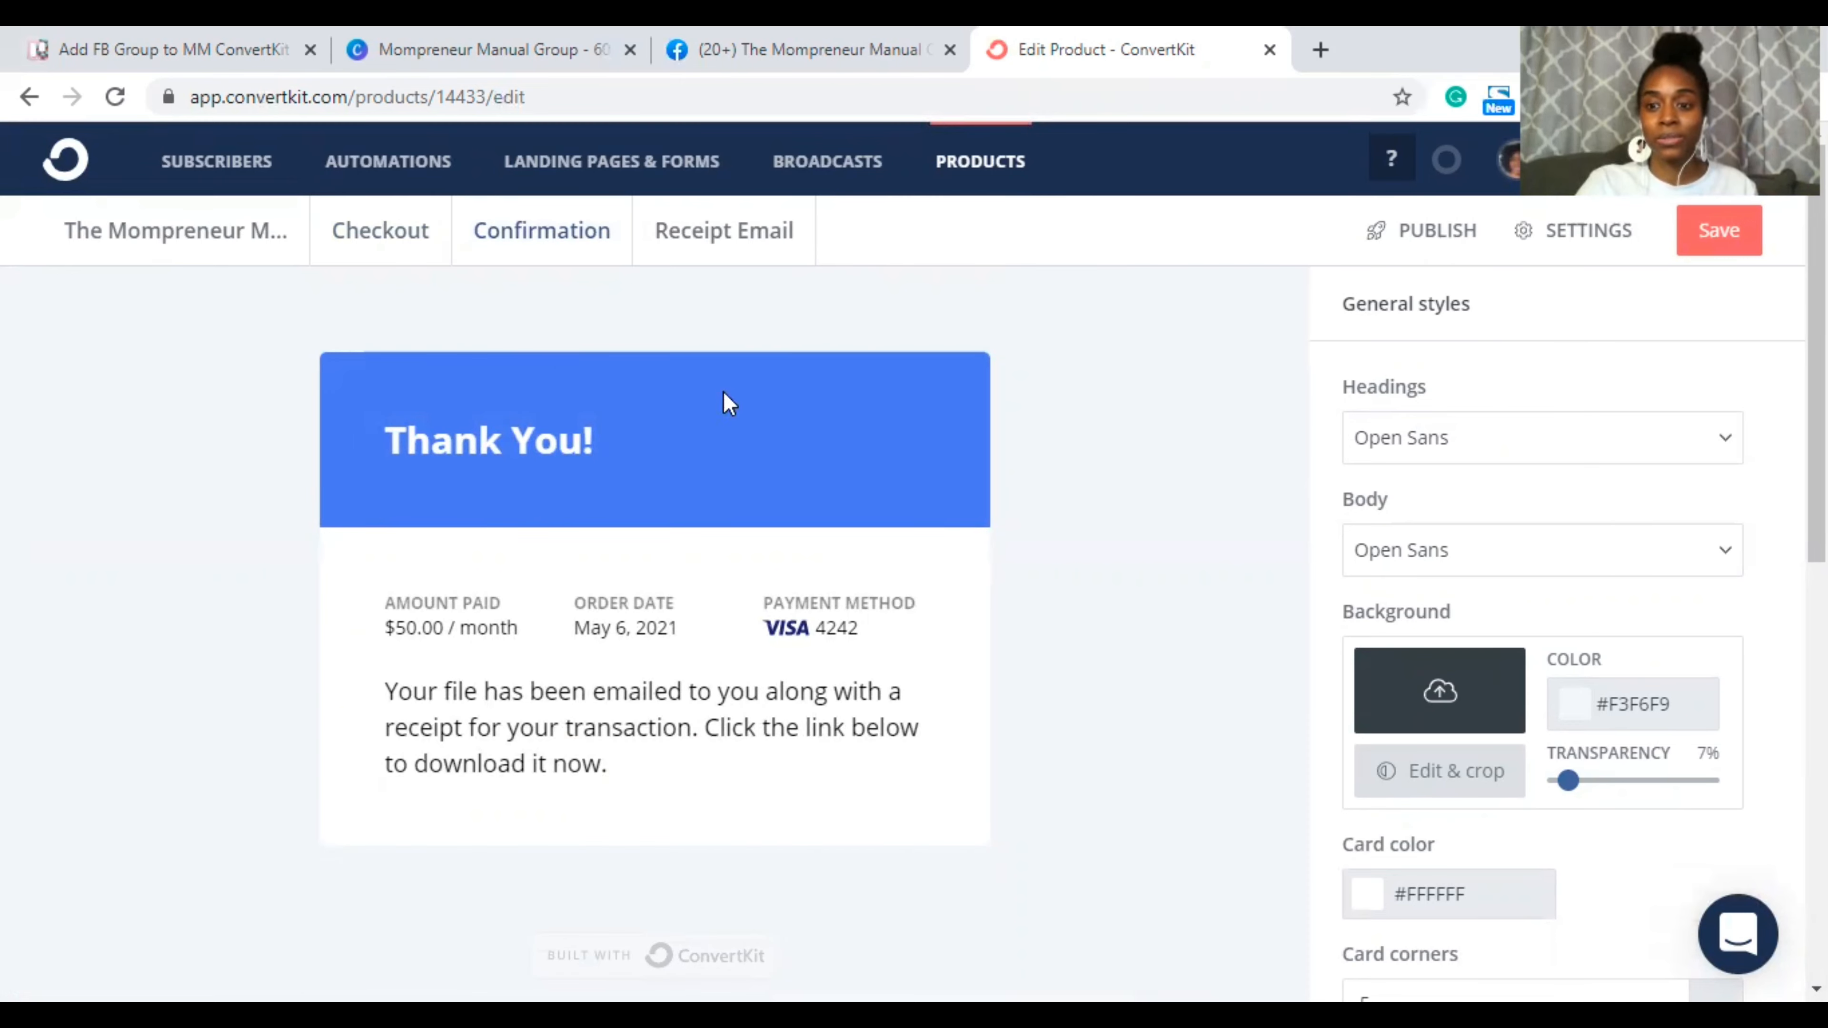
{"action": "scroll", "coordinate": [1715, 438], "scroll_direction": "down", "scroll_amount": 5}
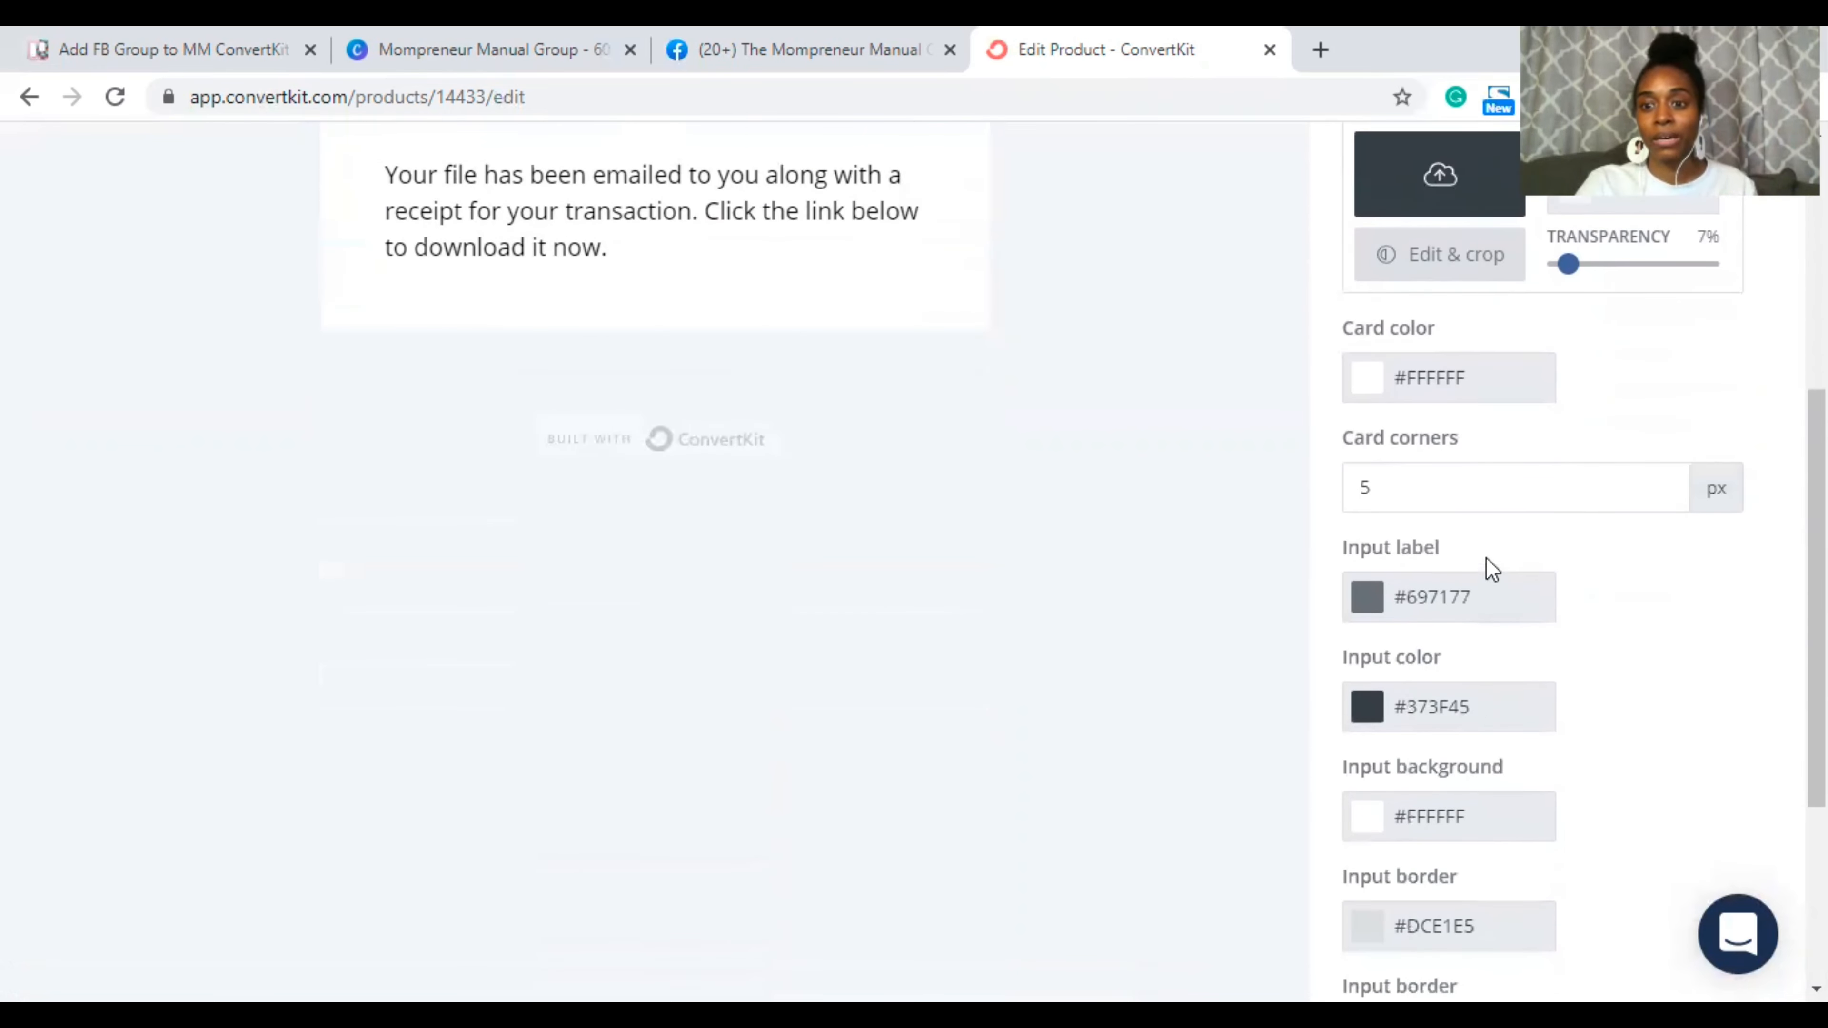
{"action": "scroll", "coordinate": [1556, 516], "scroll_direction": "down", "scroll_amount": 3}
{"action": "scroll", "coordinate": [1556, 516], "scroll_direction": "up", "scroll_amount": 7}
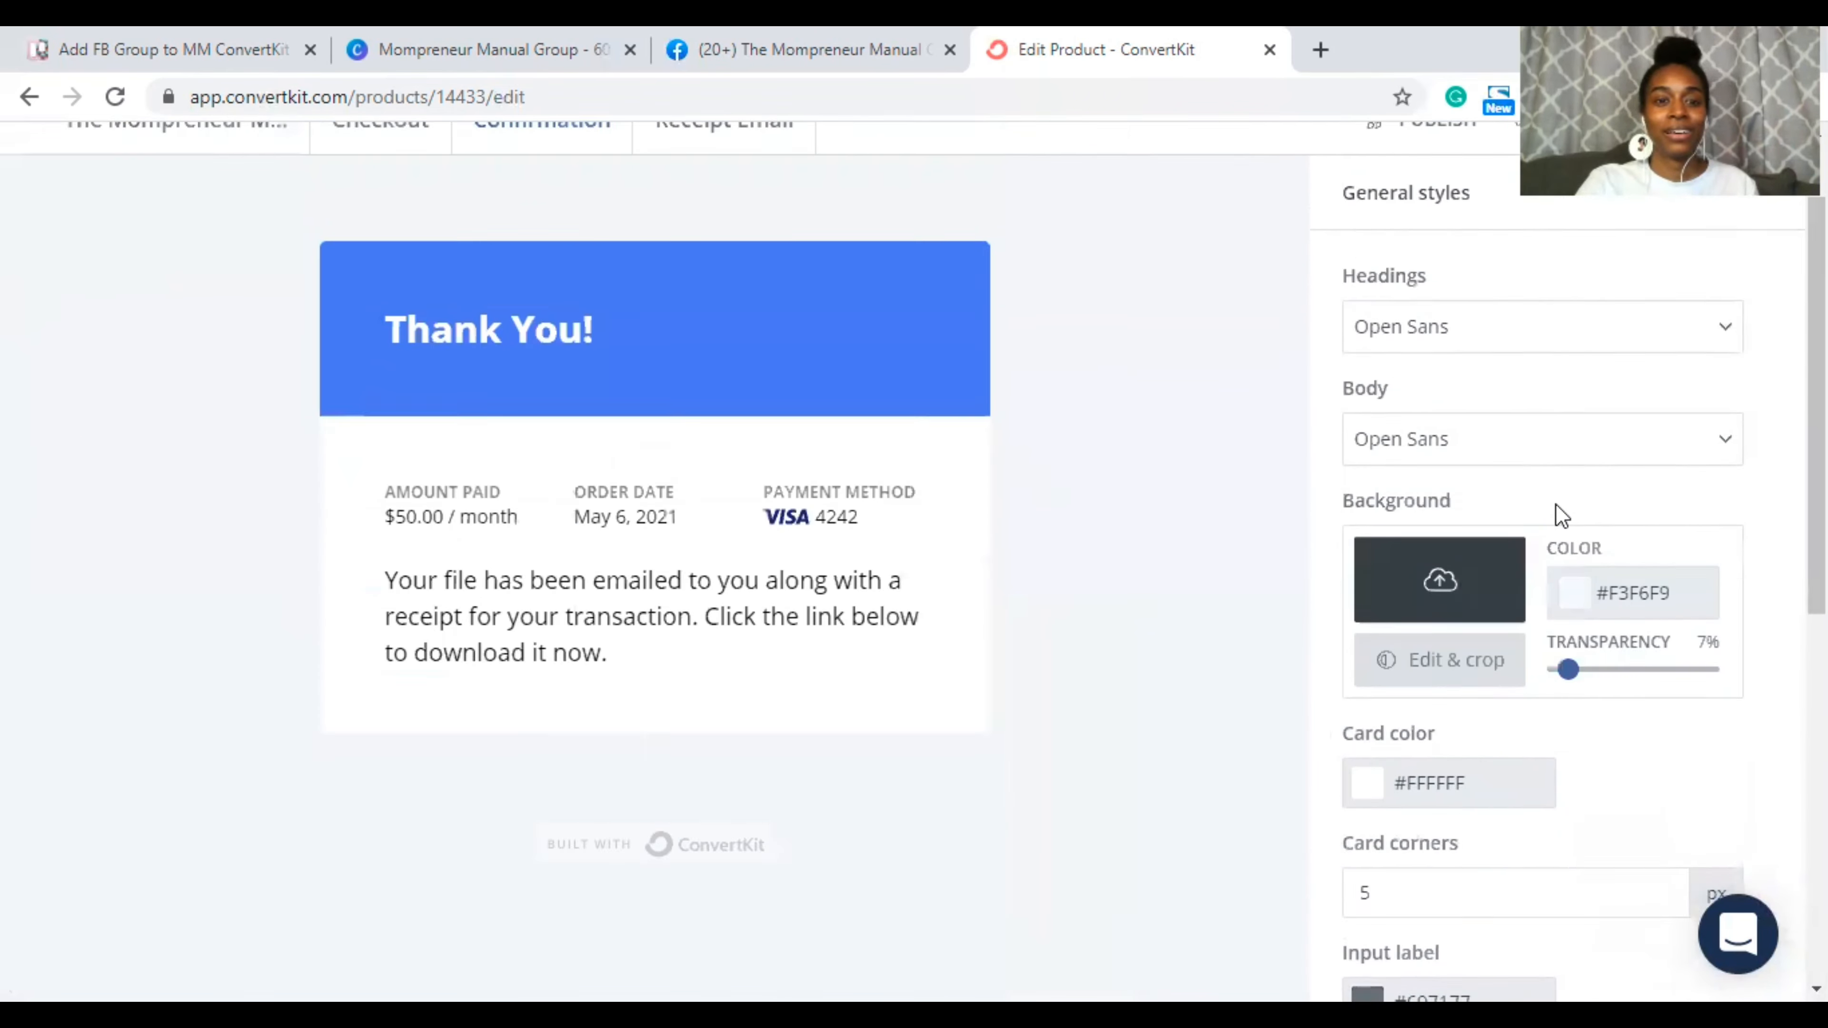
{"action": "scroll", "coordinate": [1555, 505], "scroll_direction": "up", "scroll_amount": 1}
Step: Change the Thank You banner background from blue 5978f3 to pink #FF66C4
{"action": "double_click", "coordinate": [884, 385]}
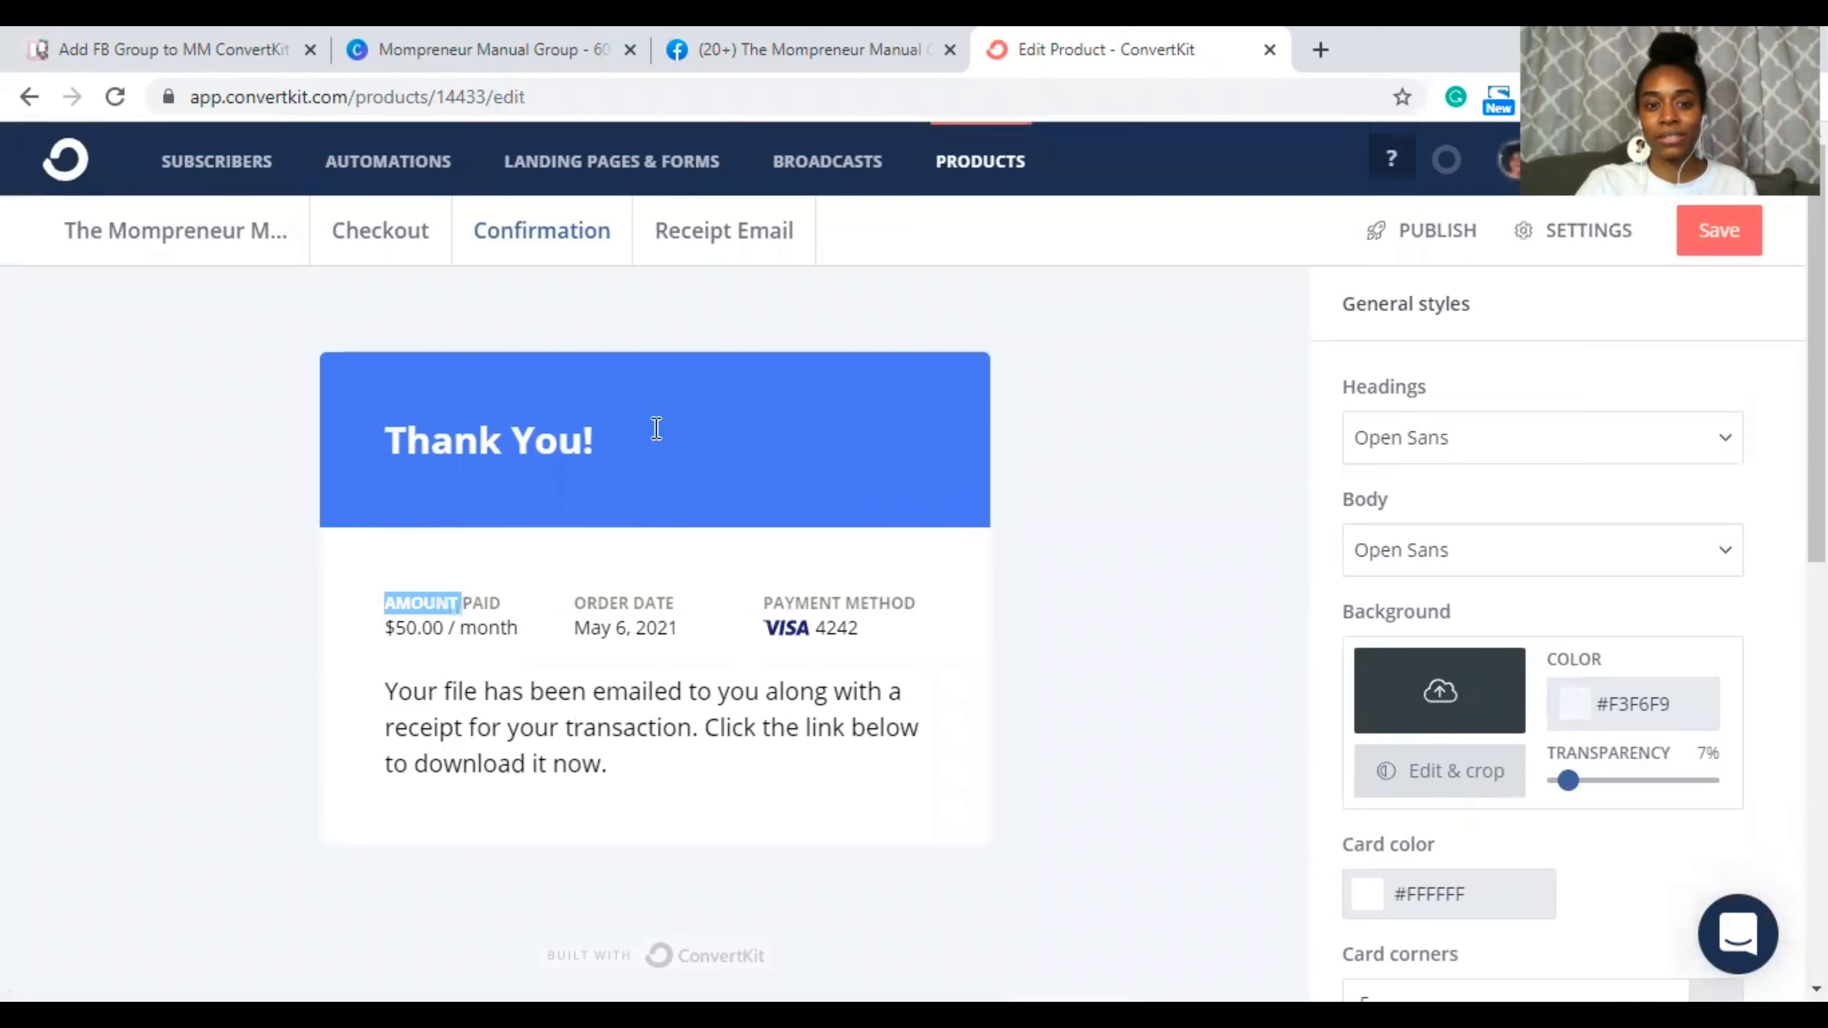
{"action": "left_click", "coordinate": [539, 431]}
{"action": "left_click", "coordinate": [1377, 444]}
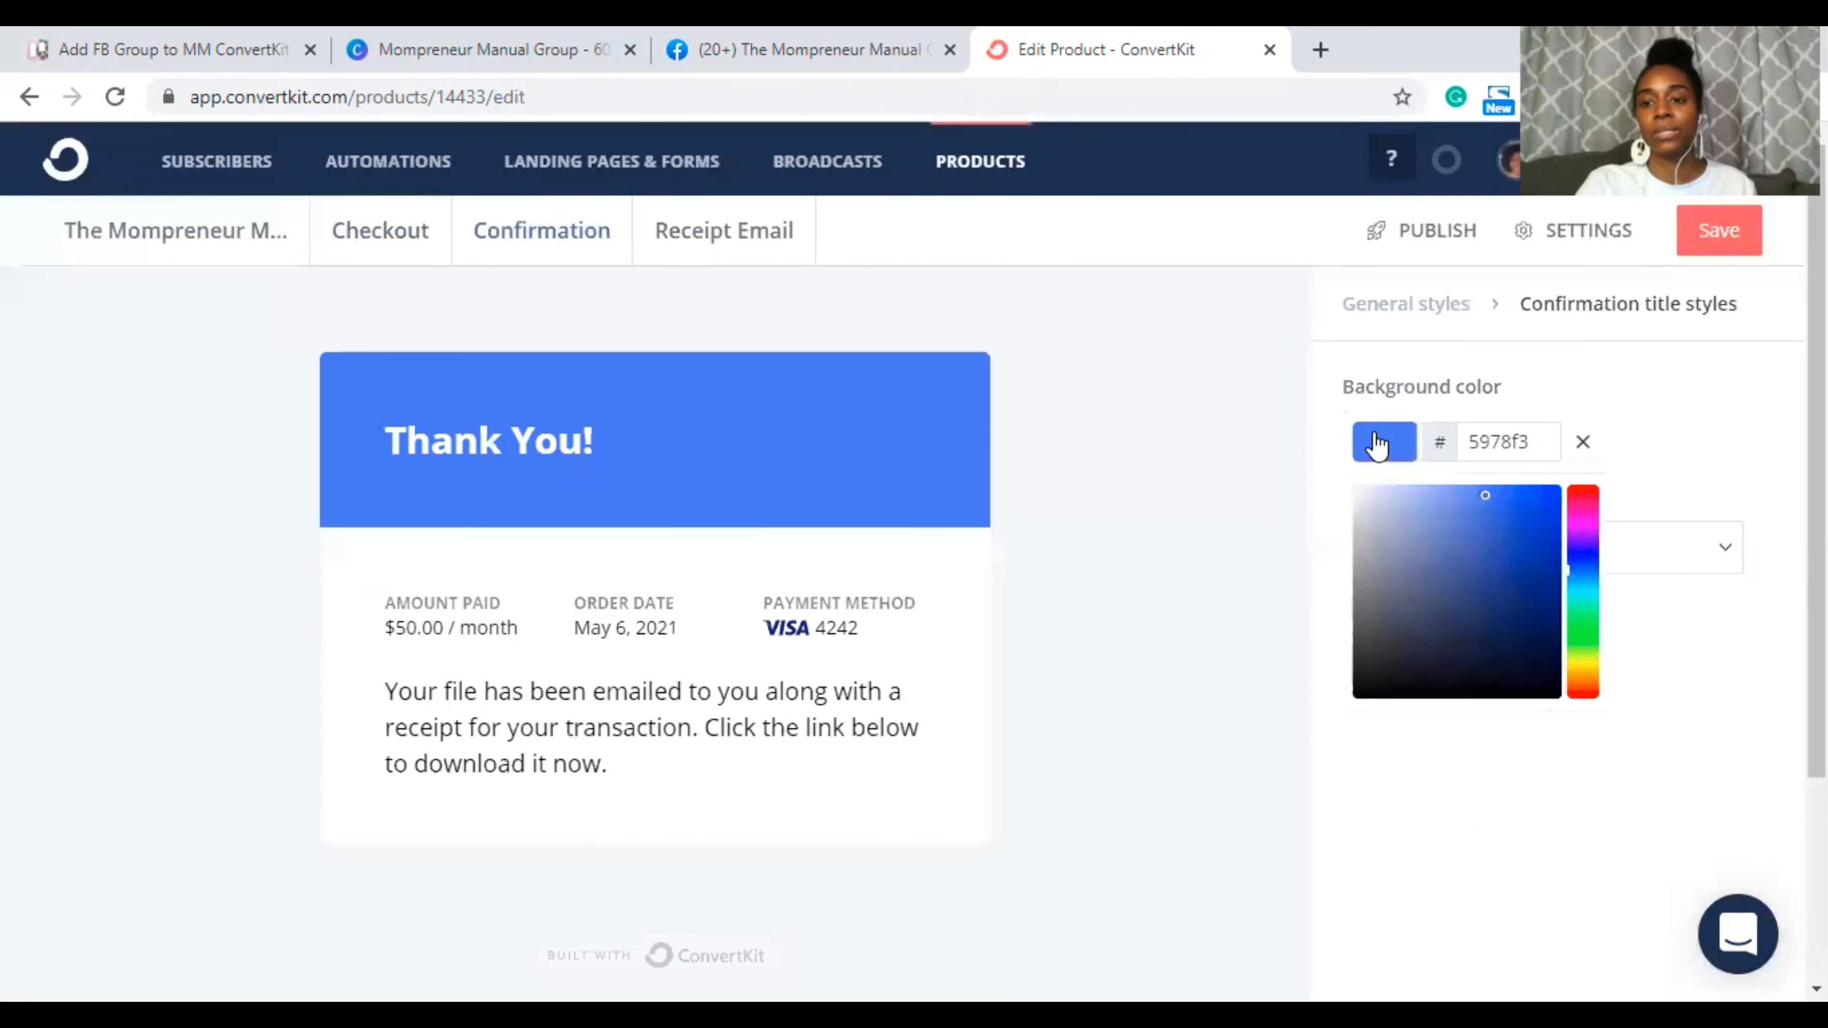
{"action": "double_click", "coordinate": [1510, 440]}
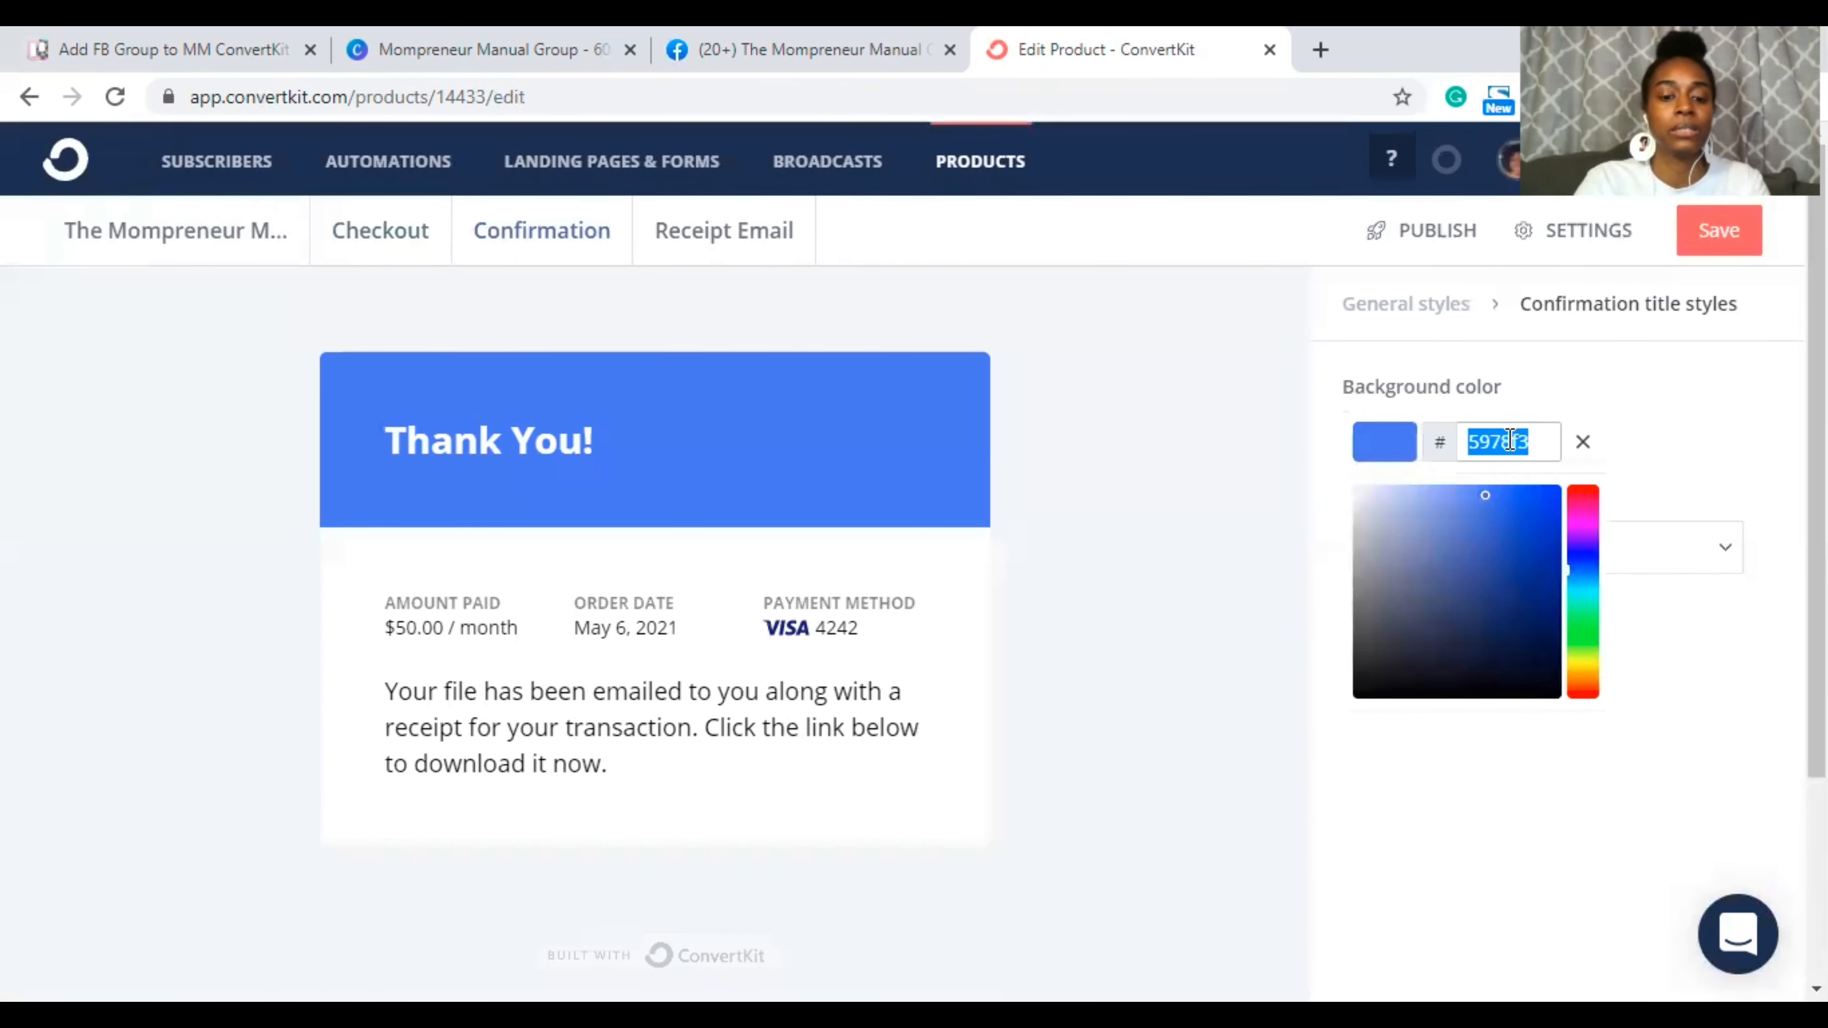
{"action": "type", "text": "ff66c4"}
{"action": "left_click", "coordinate": [1196, 556]}
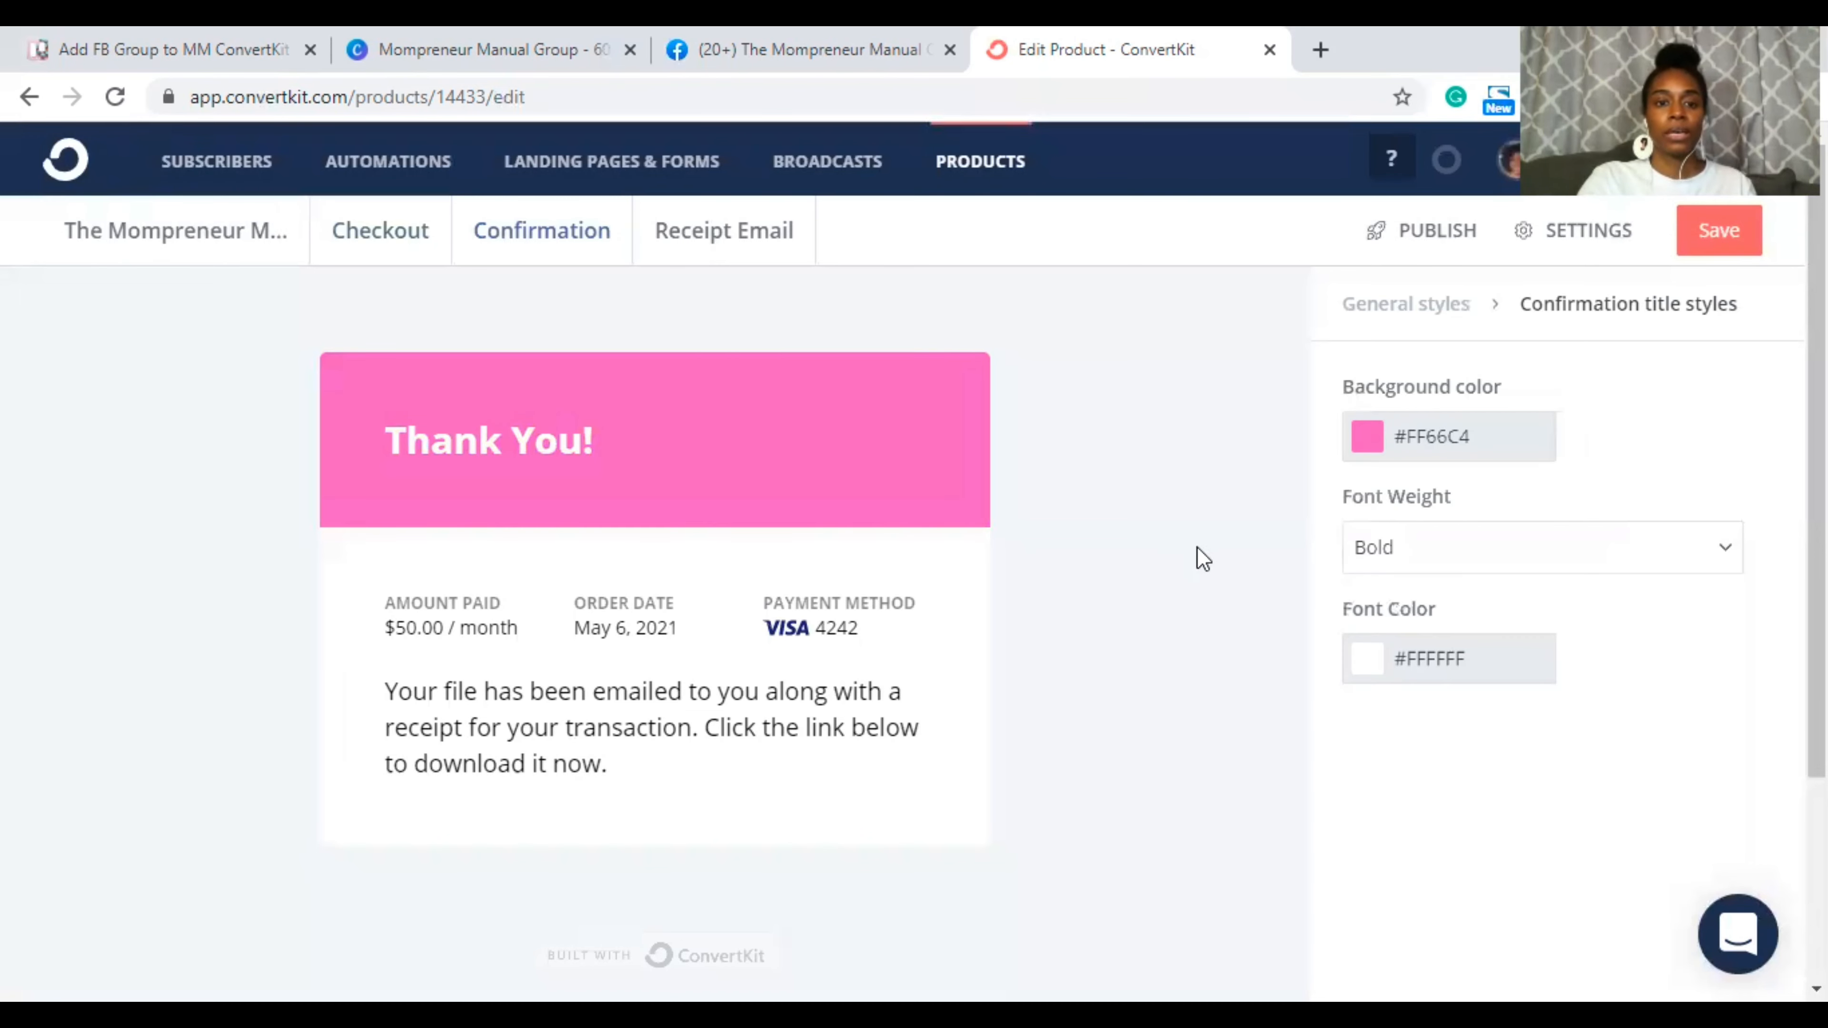
{"action": "scroll", "coordinate": [612, 710], "scroll_direction": "down", "scroll_amount": 2}
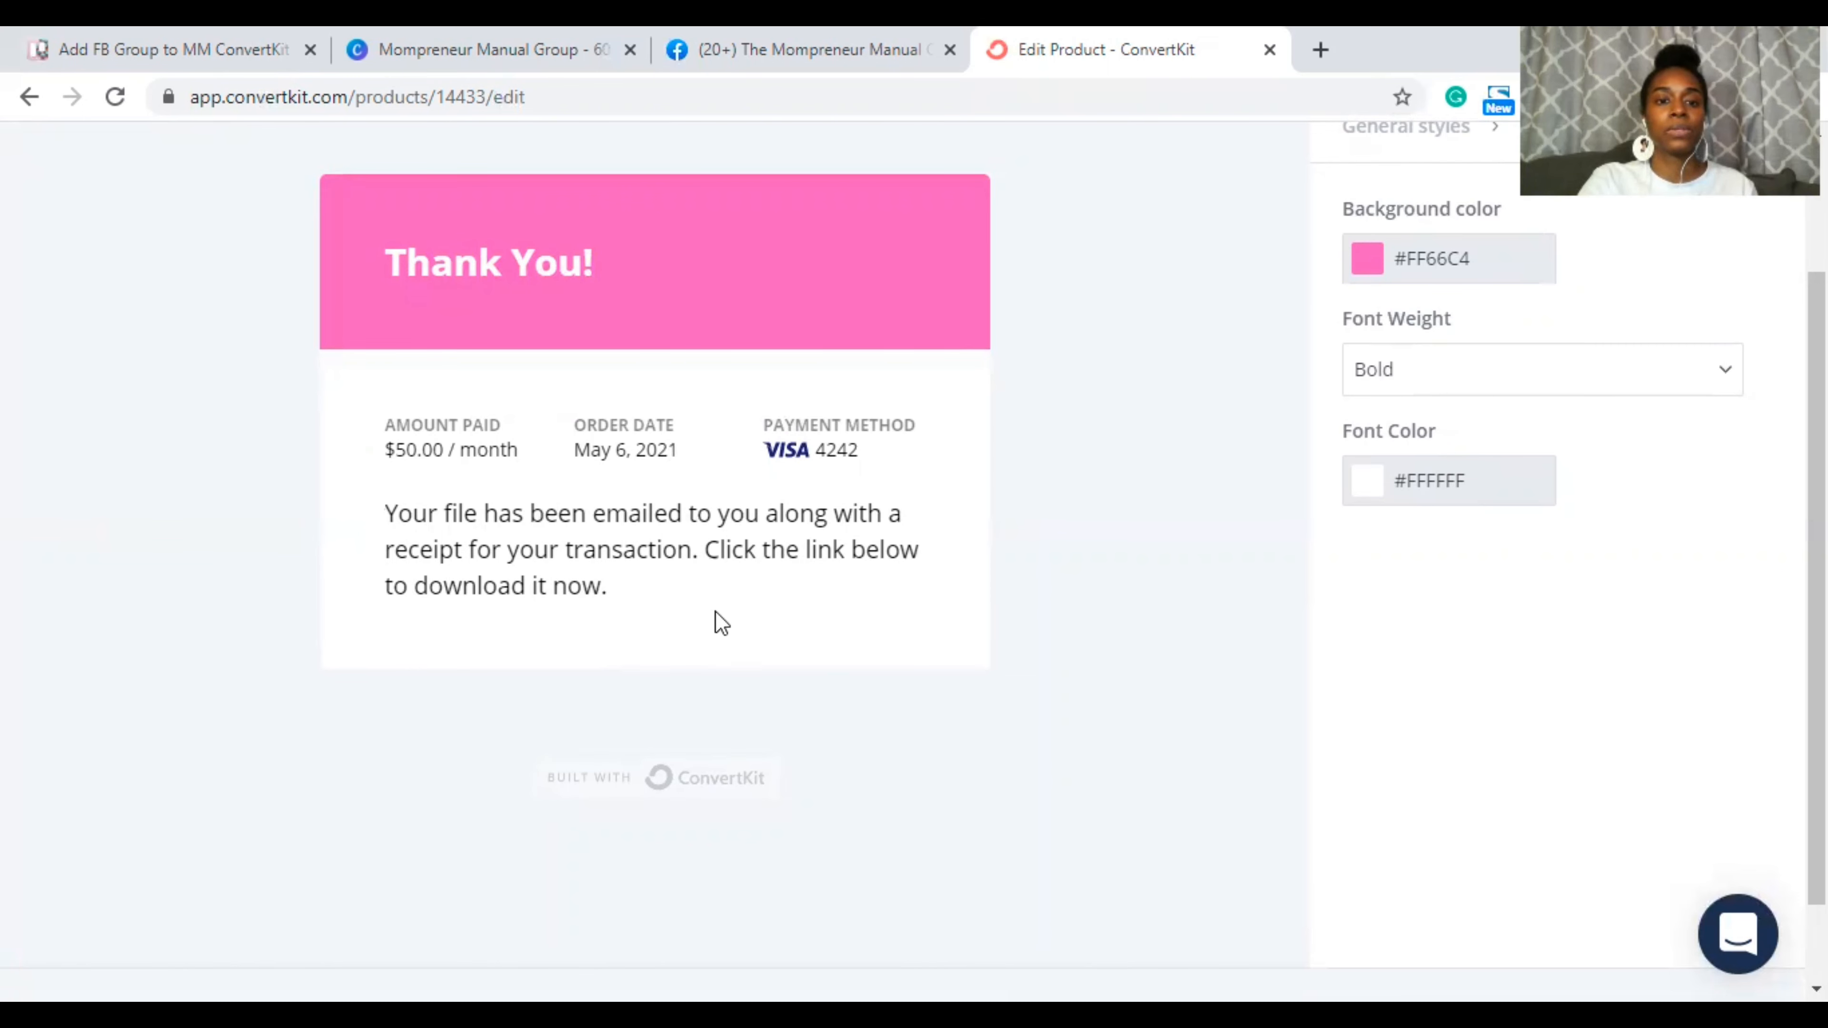
Step: Copy the thank-you message from the Trello card's Confirmation comment
{"action": "left_click", "coordinate": [817, 51]}
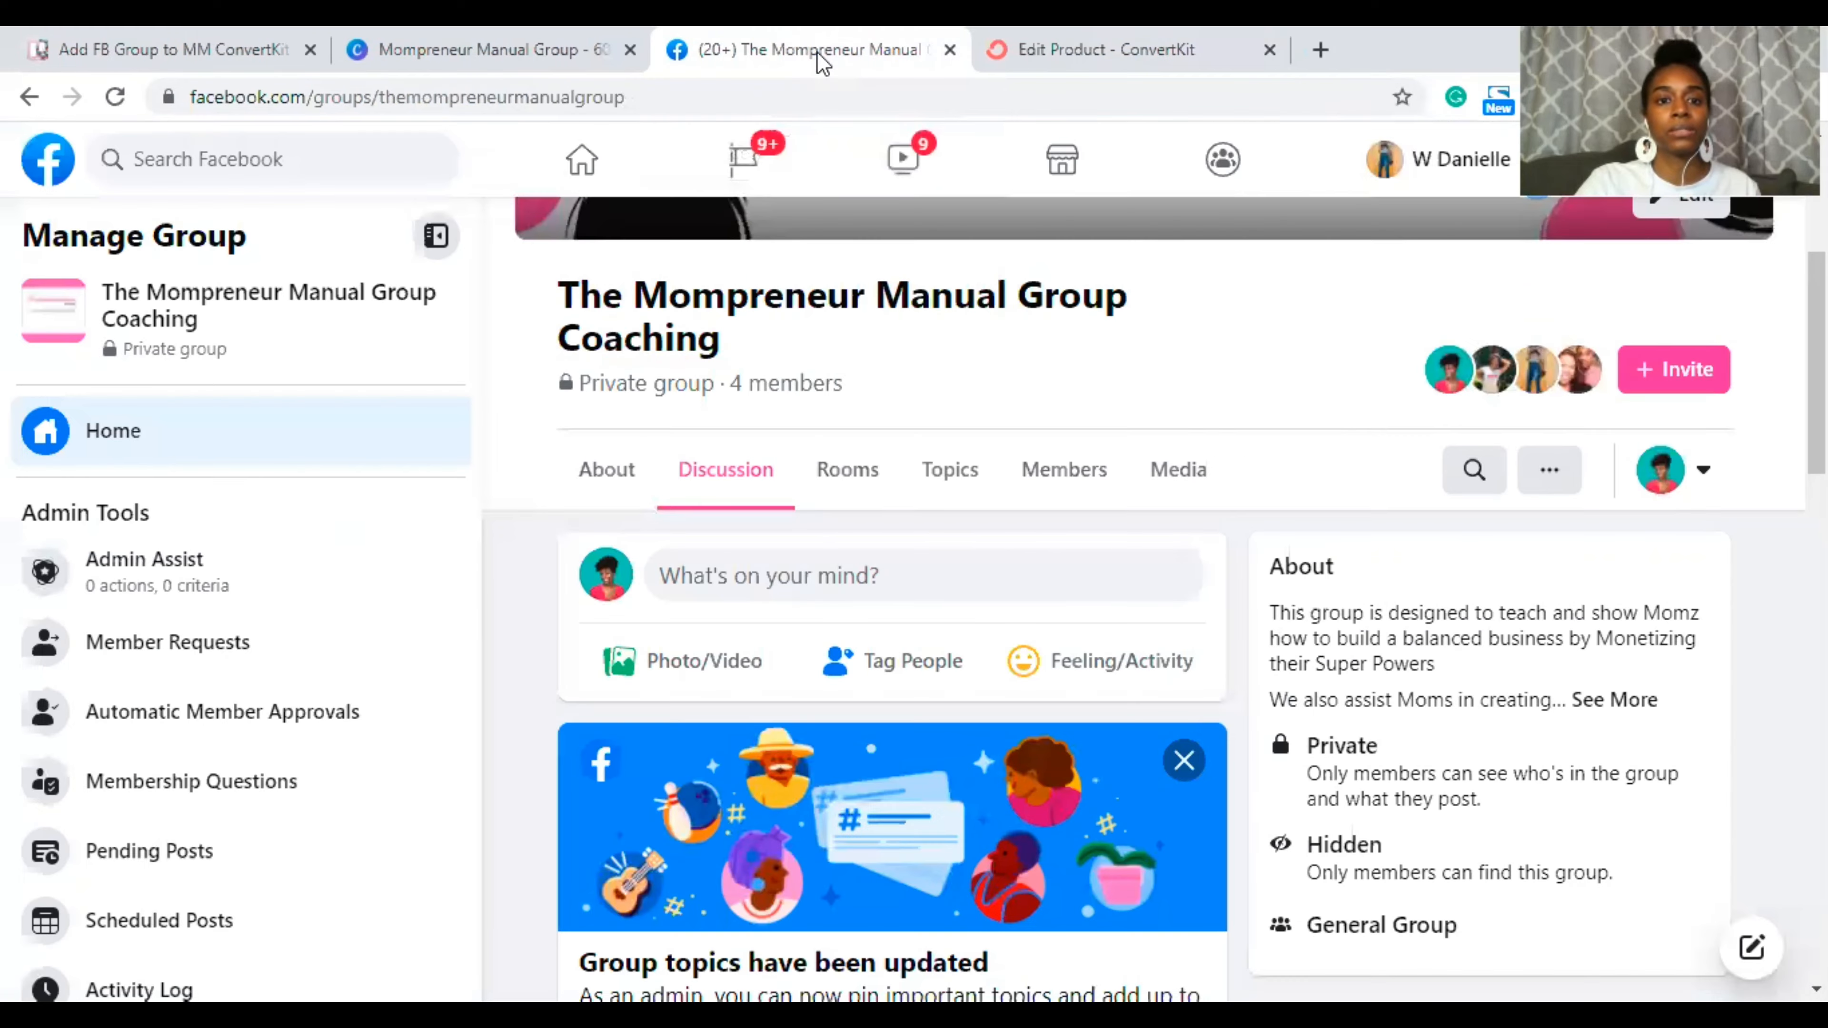
{"action": "left_click", "coordinate": [523, 33]}
{"action": "left_click", "coordinate": [237, 36]}
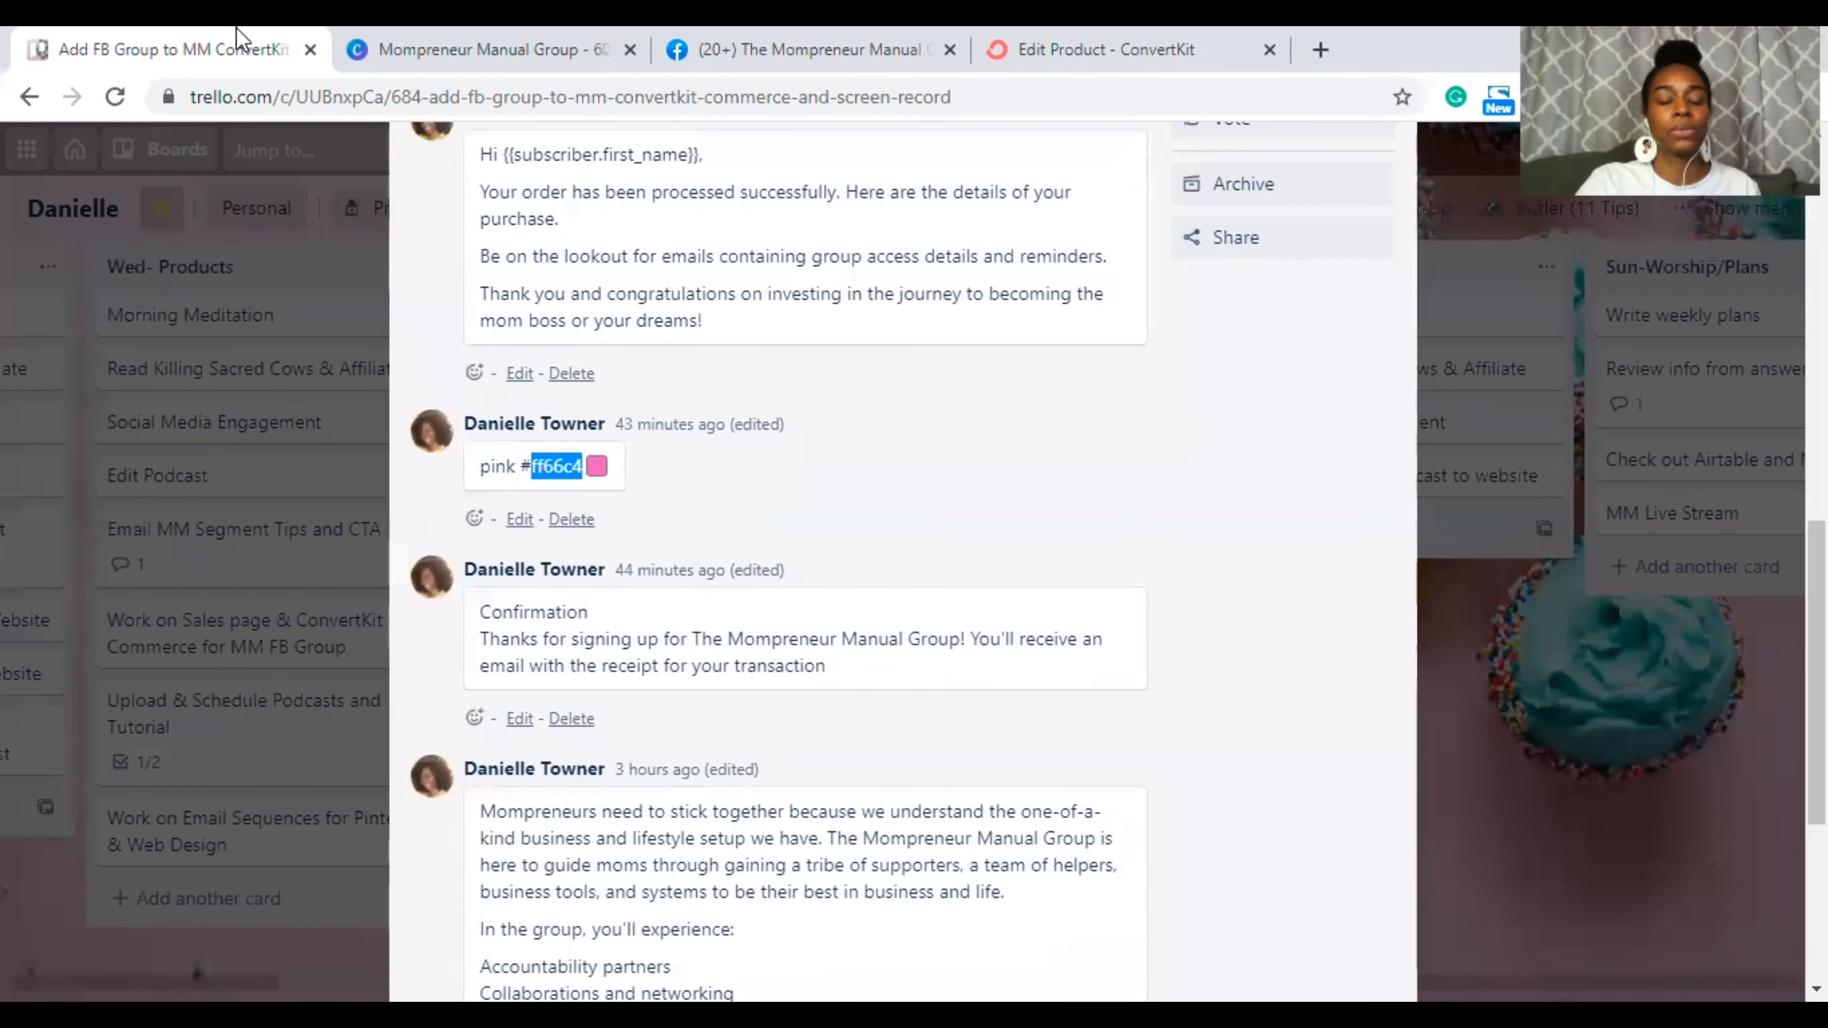
{"action": "scroll", "coordinate": [931, 474], "scroll_direction": "up", "scroll_amount": 1}
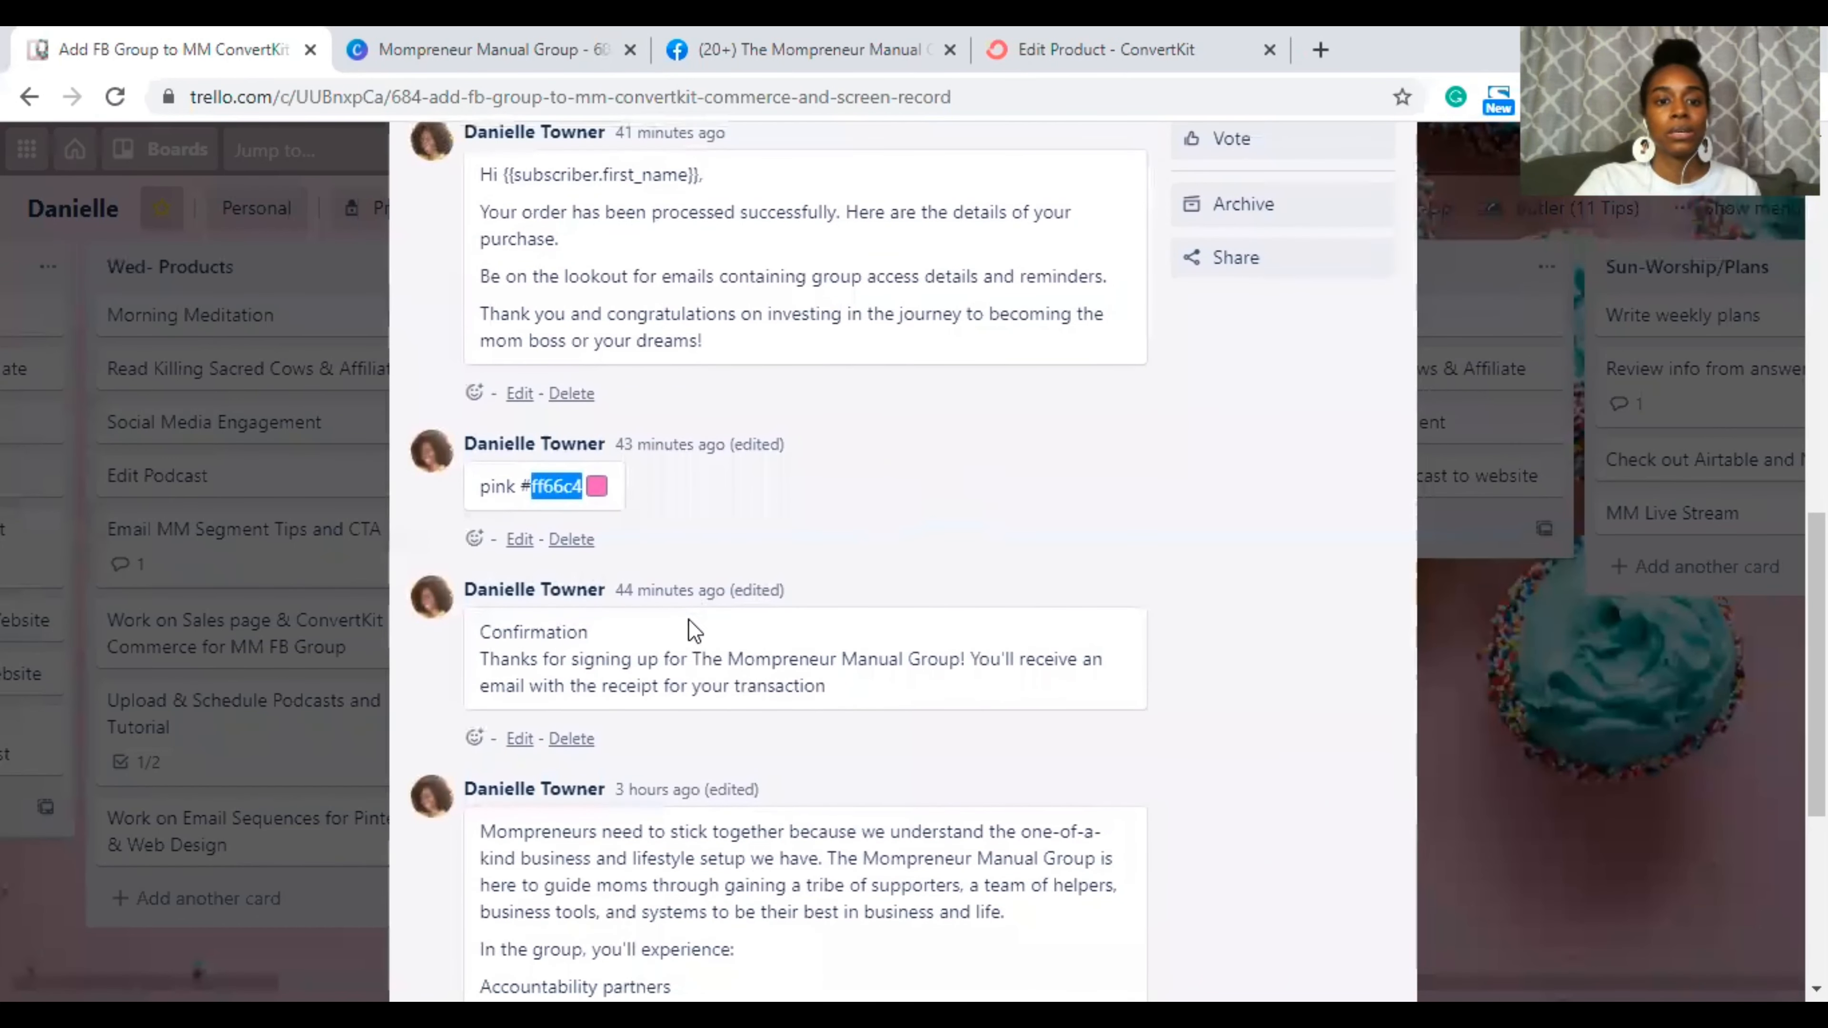
{"action": "left_click_drag", "start_coordinate": [487, 659], "coordinate": [888, 697]}
{"action": "key", "text": "ctrl+c"}
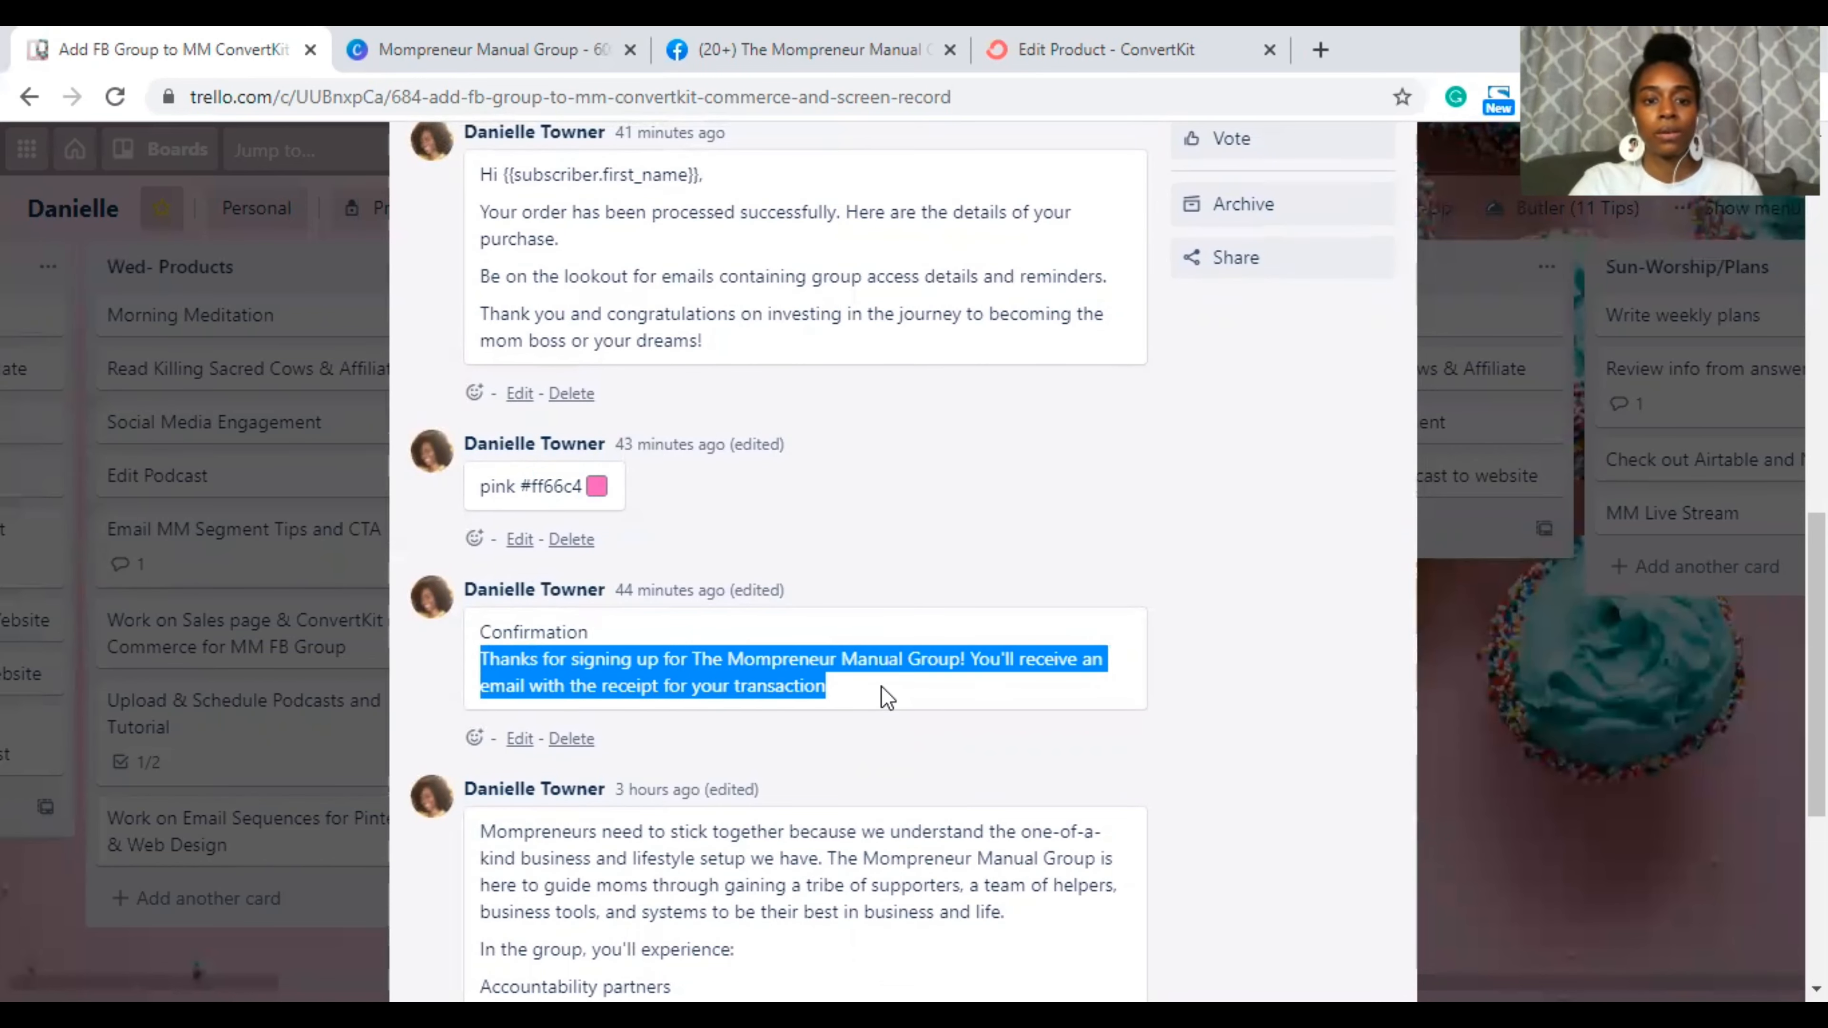
{"action": "left_click", "coordinate": [587, 64]}
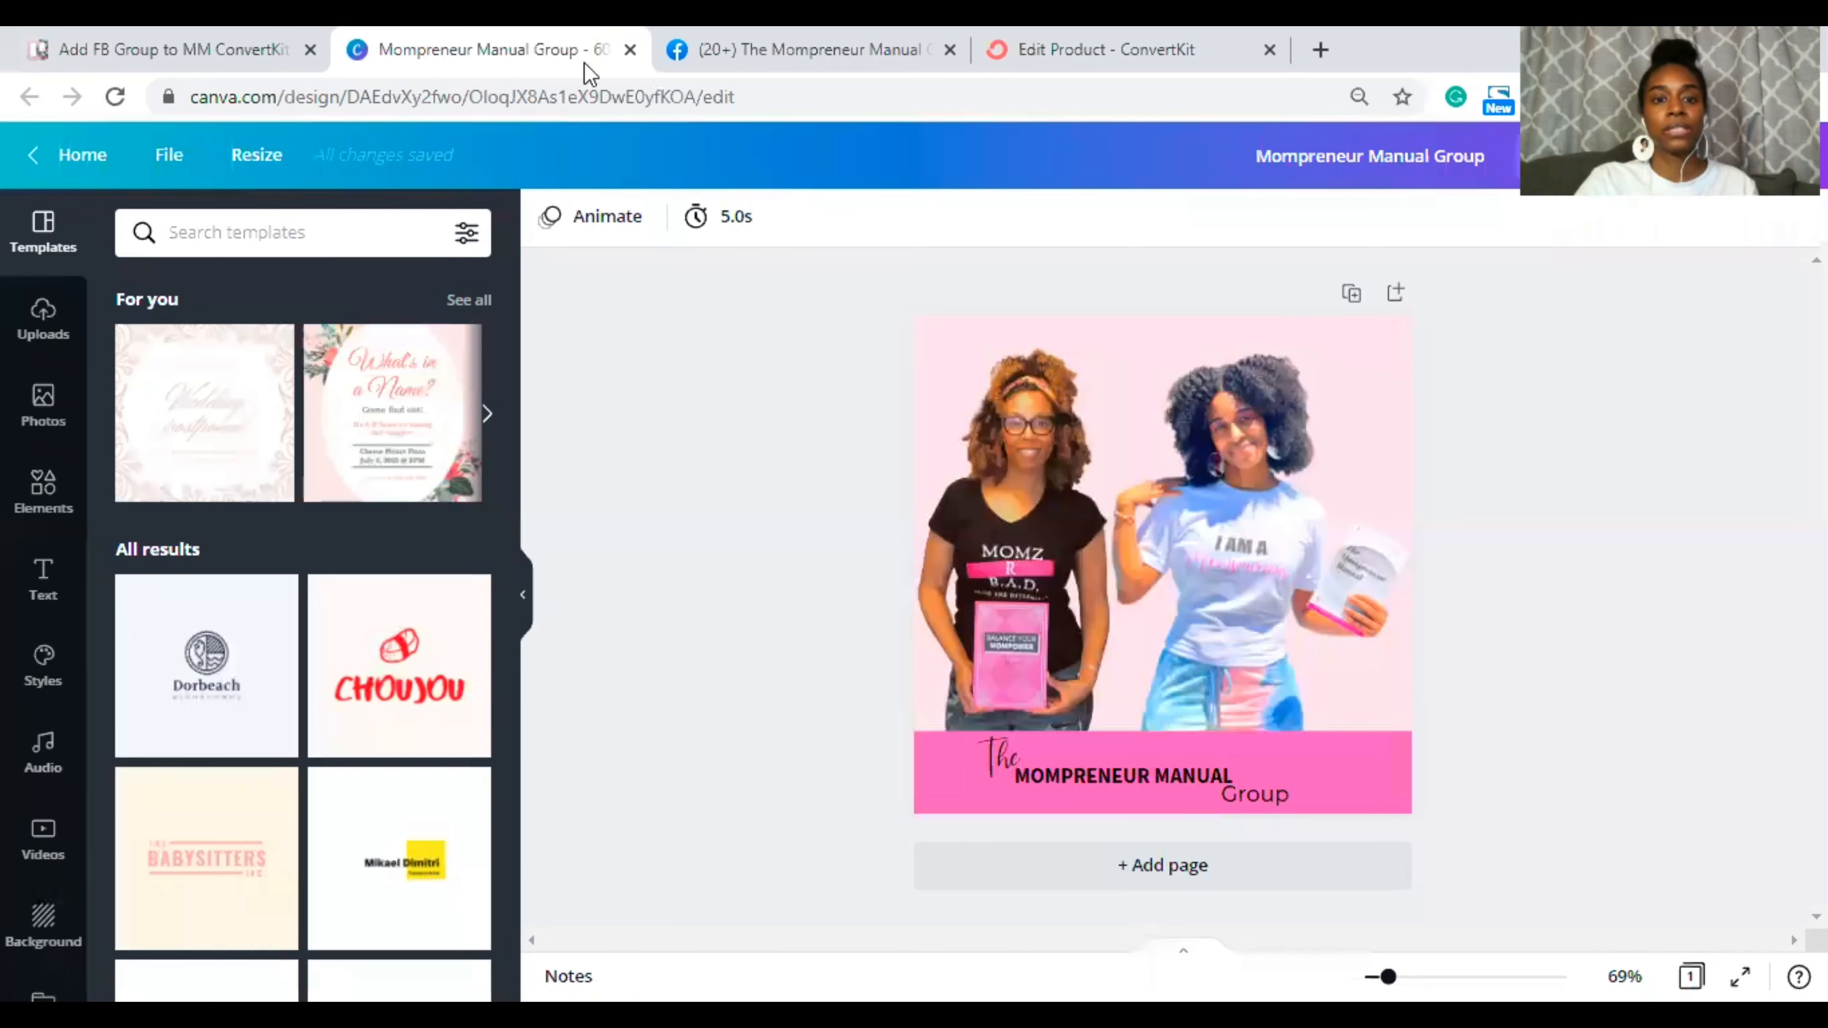
Step: Replace the confirmation body paragraph with the pasted Mompreneur Manual Group thank-you message, adding a period after 'transaction'
{"action": "left_click", "coordinate": [803, 45]}
{"action": "left_click", "coordinate": [1123, 50]}
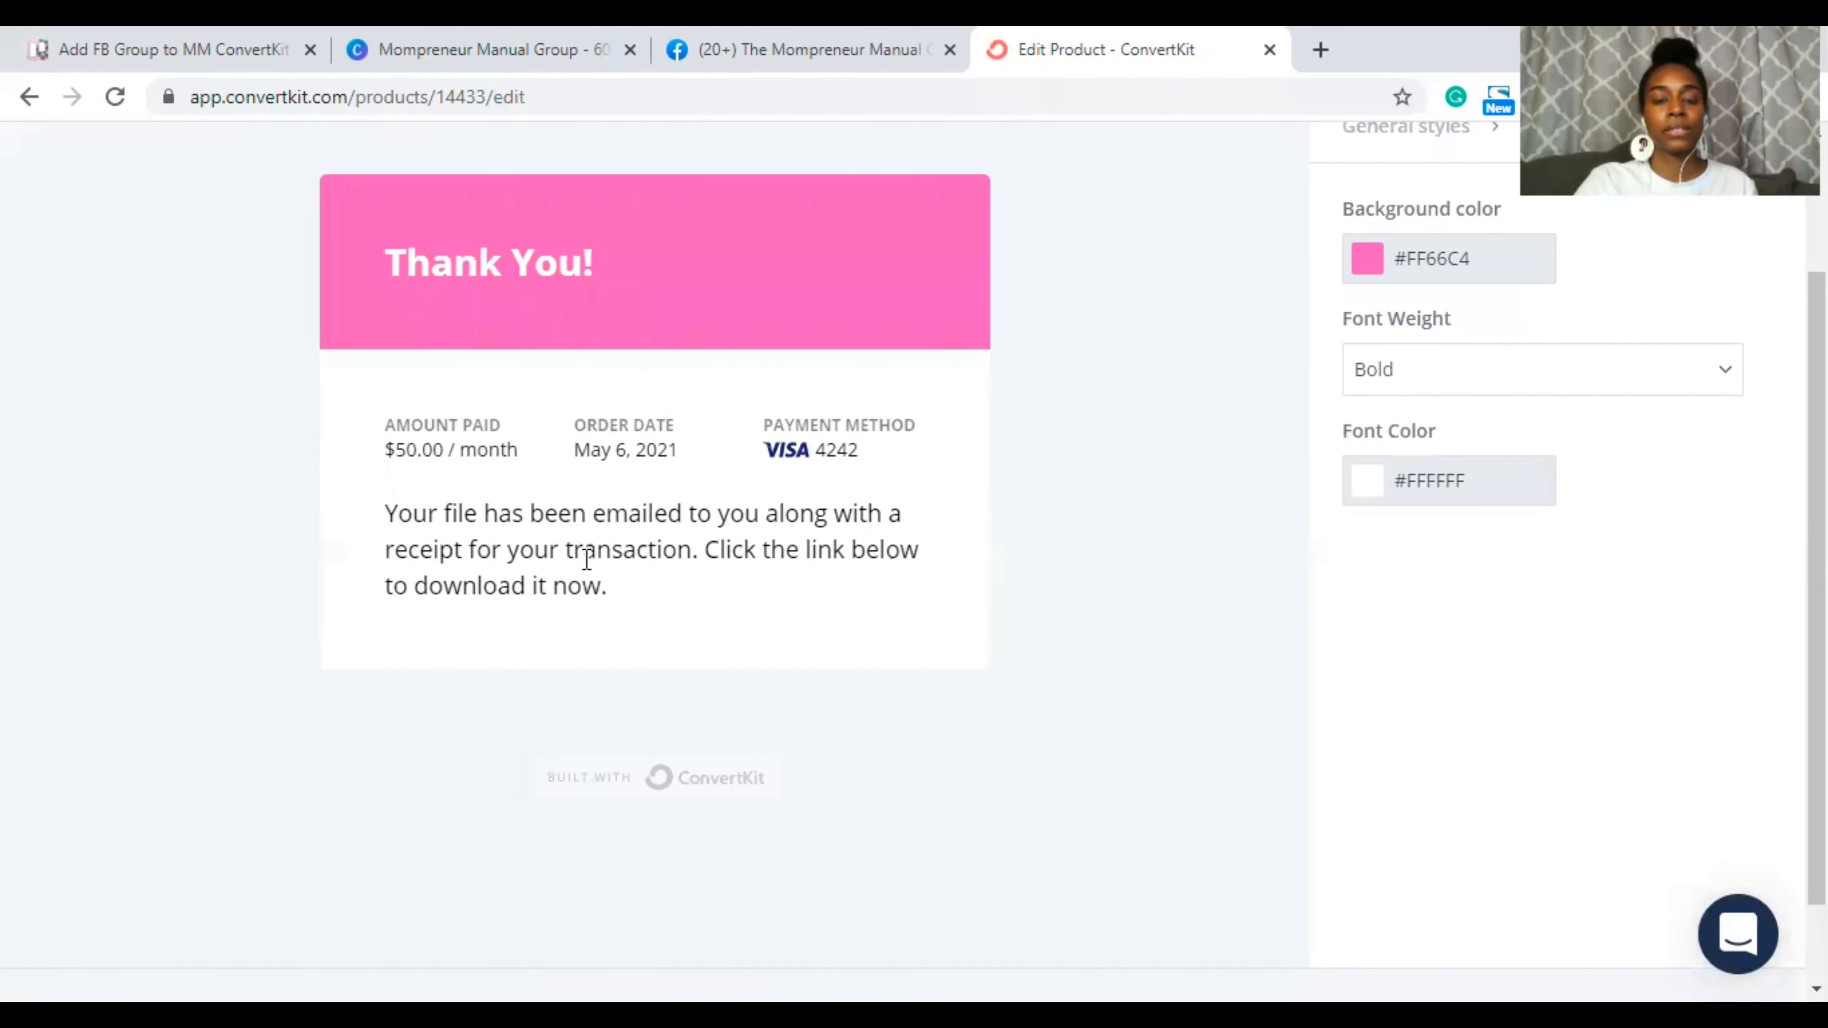
{"action": "left_click_drag", "start_coordinate": [613, 586], "coordinate": [378, 514]}
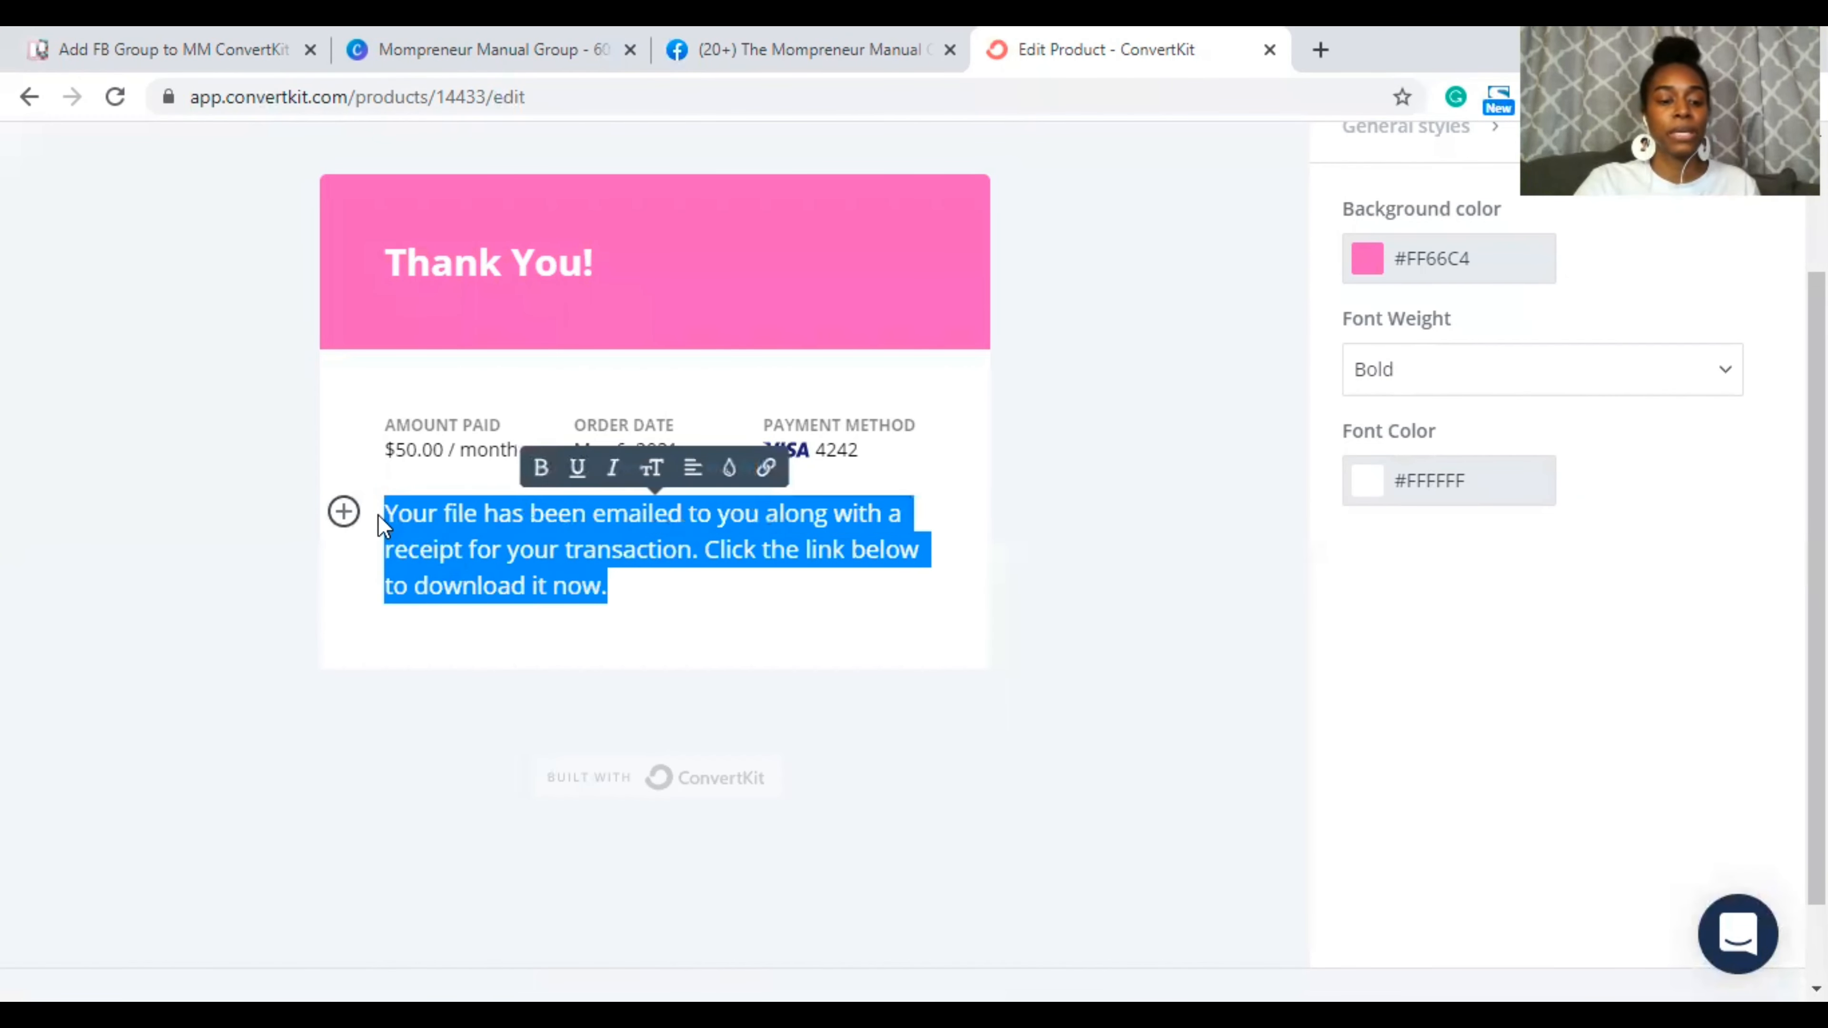
{"action": "key", "text": "ctrl+v"}
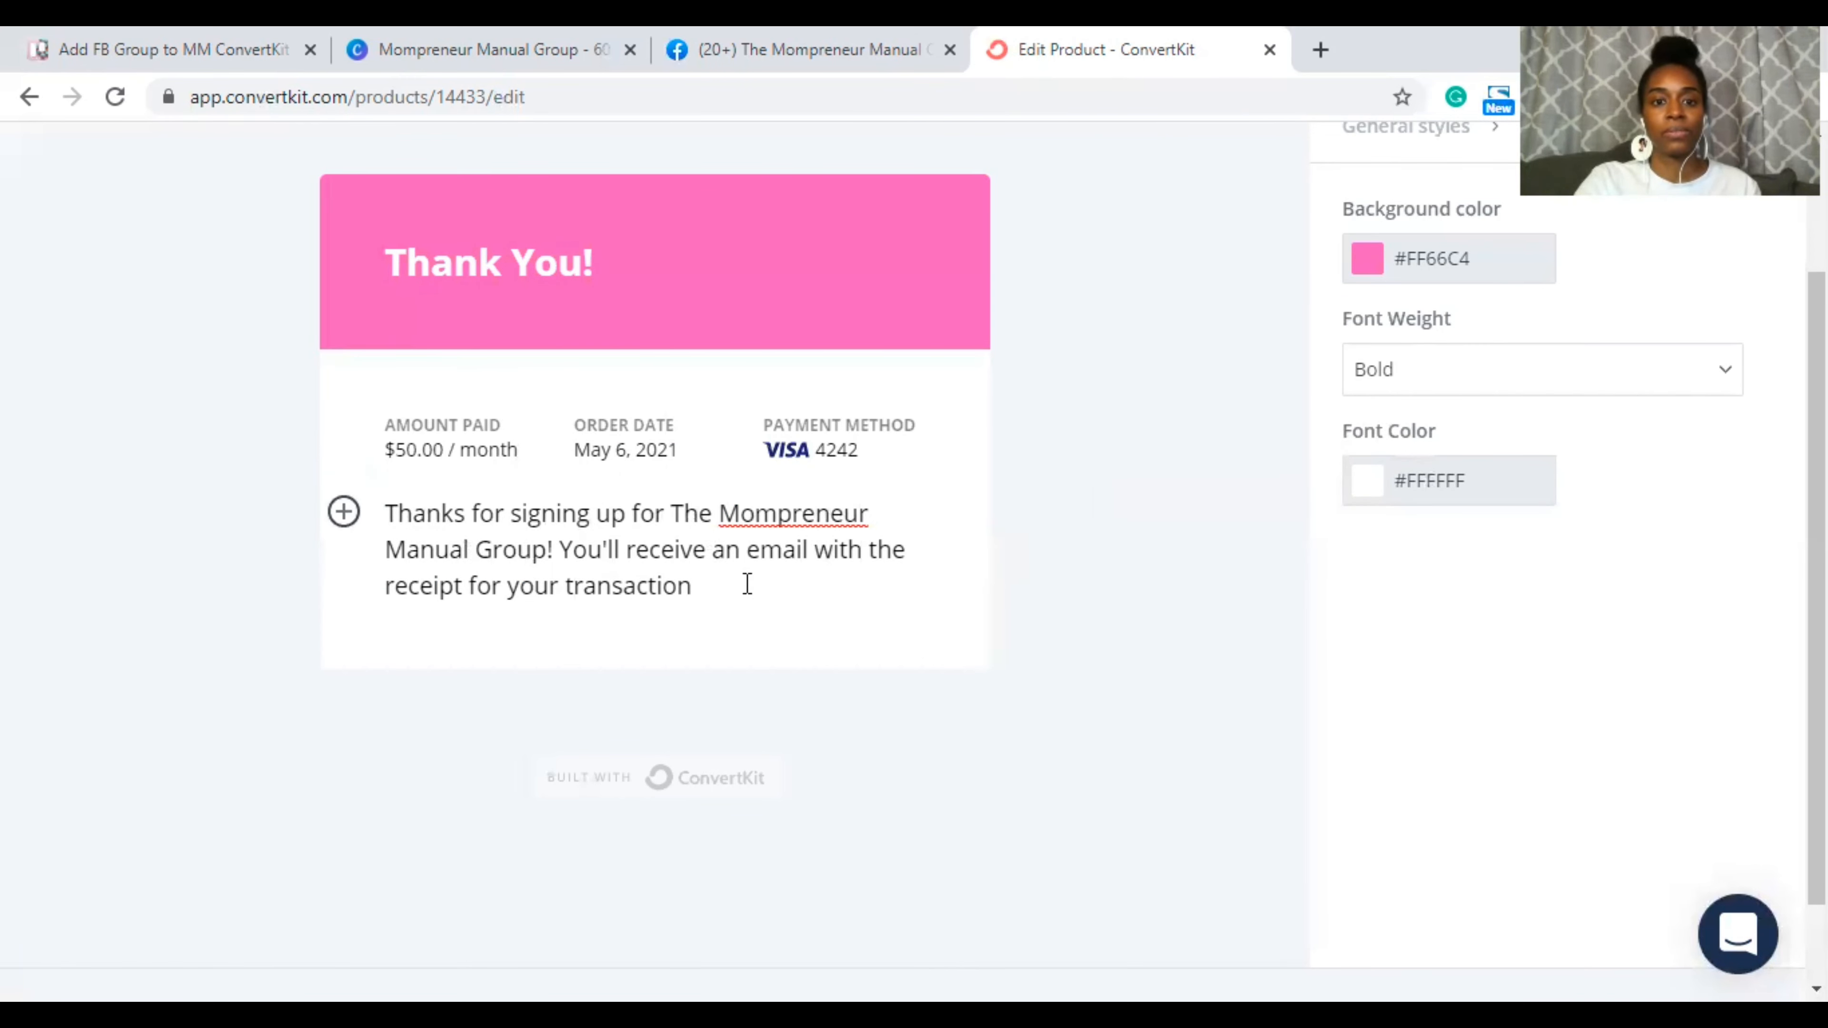
{"action": "type", "text": "."}
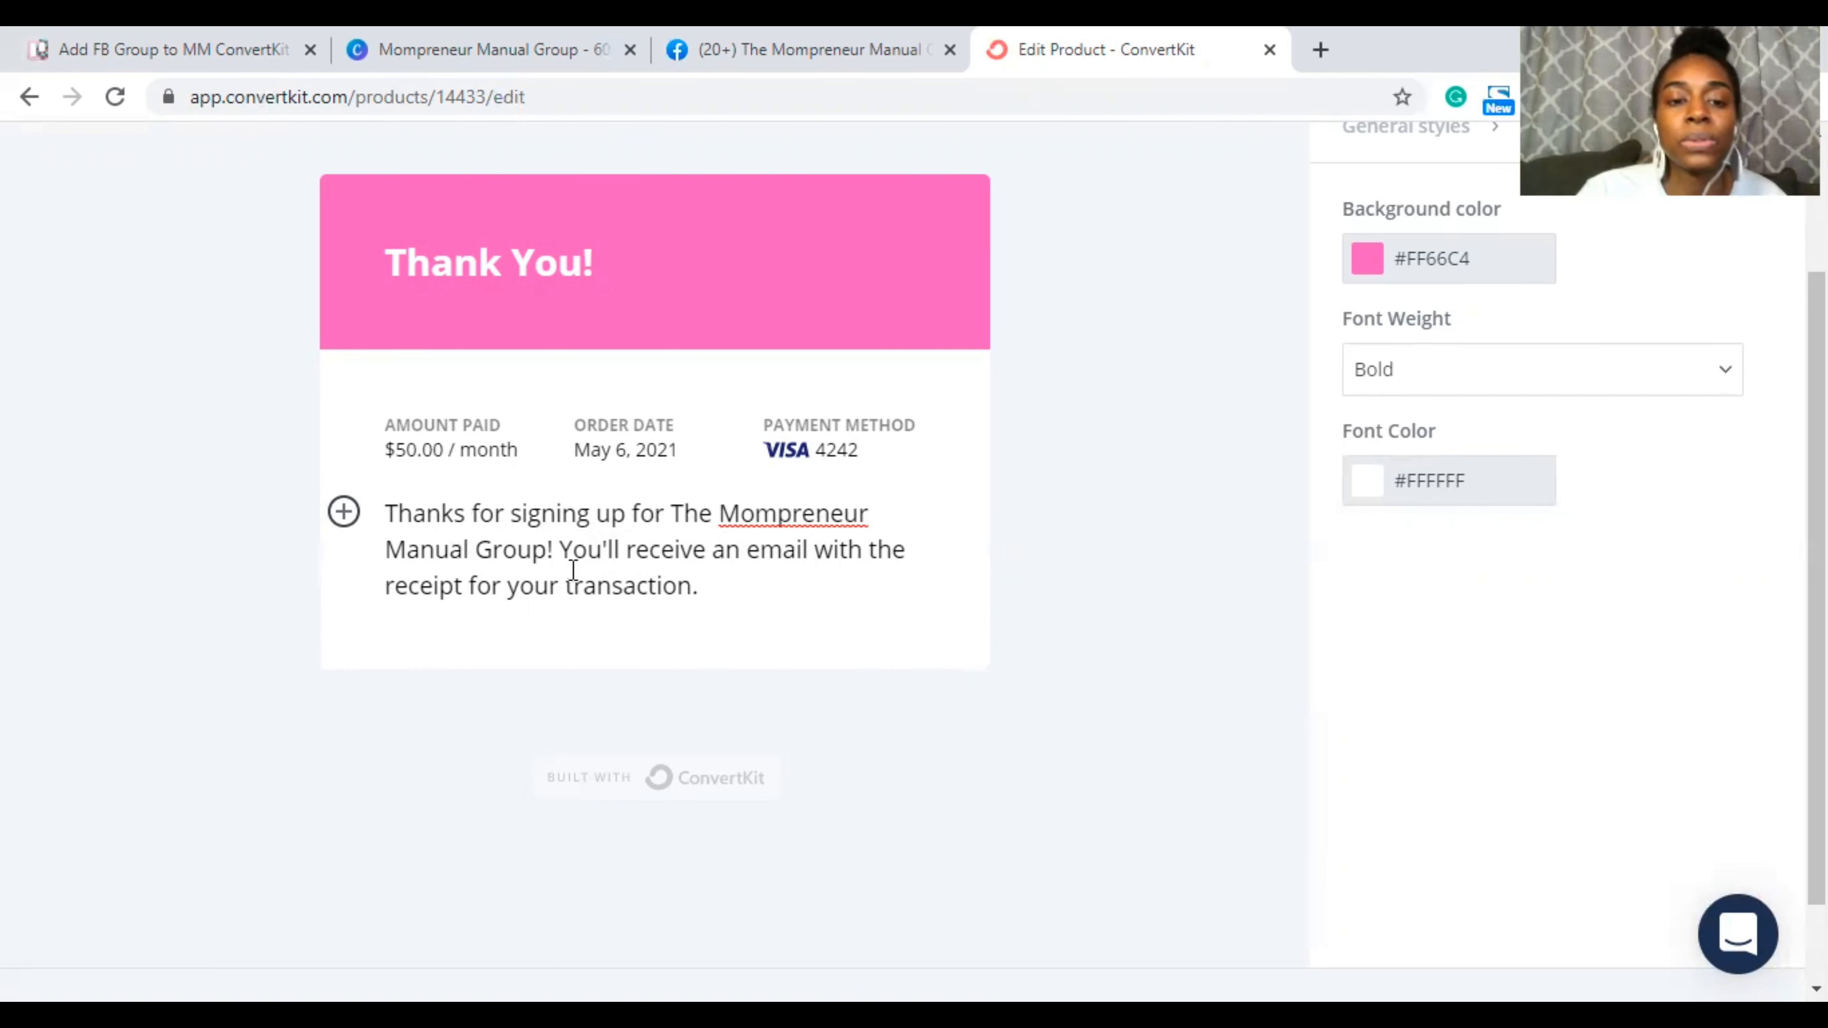
{"action": "scroll", "coordinate": [1179, 535], "scroll_direction": "up", "scroll_amount": 3}
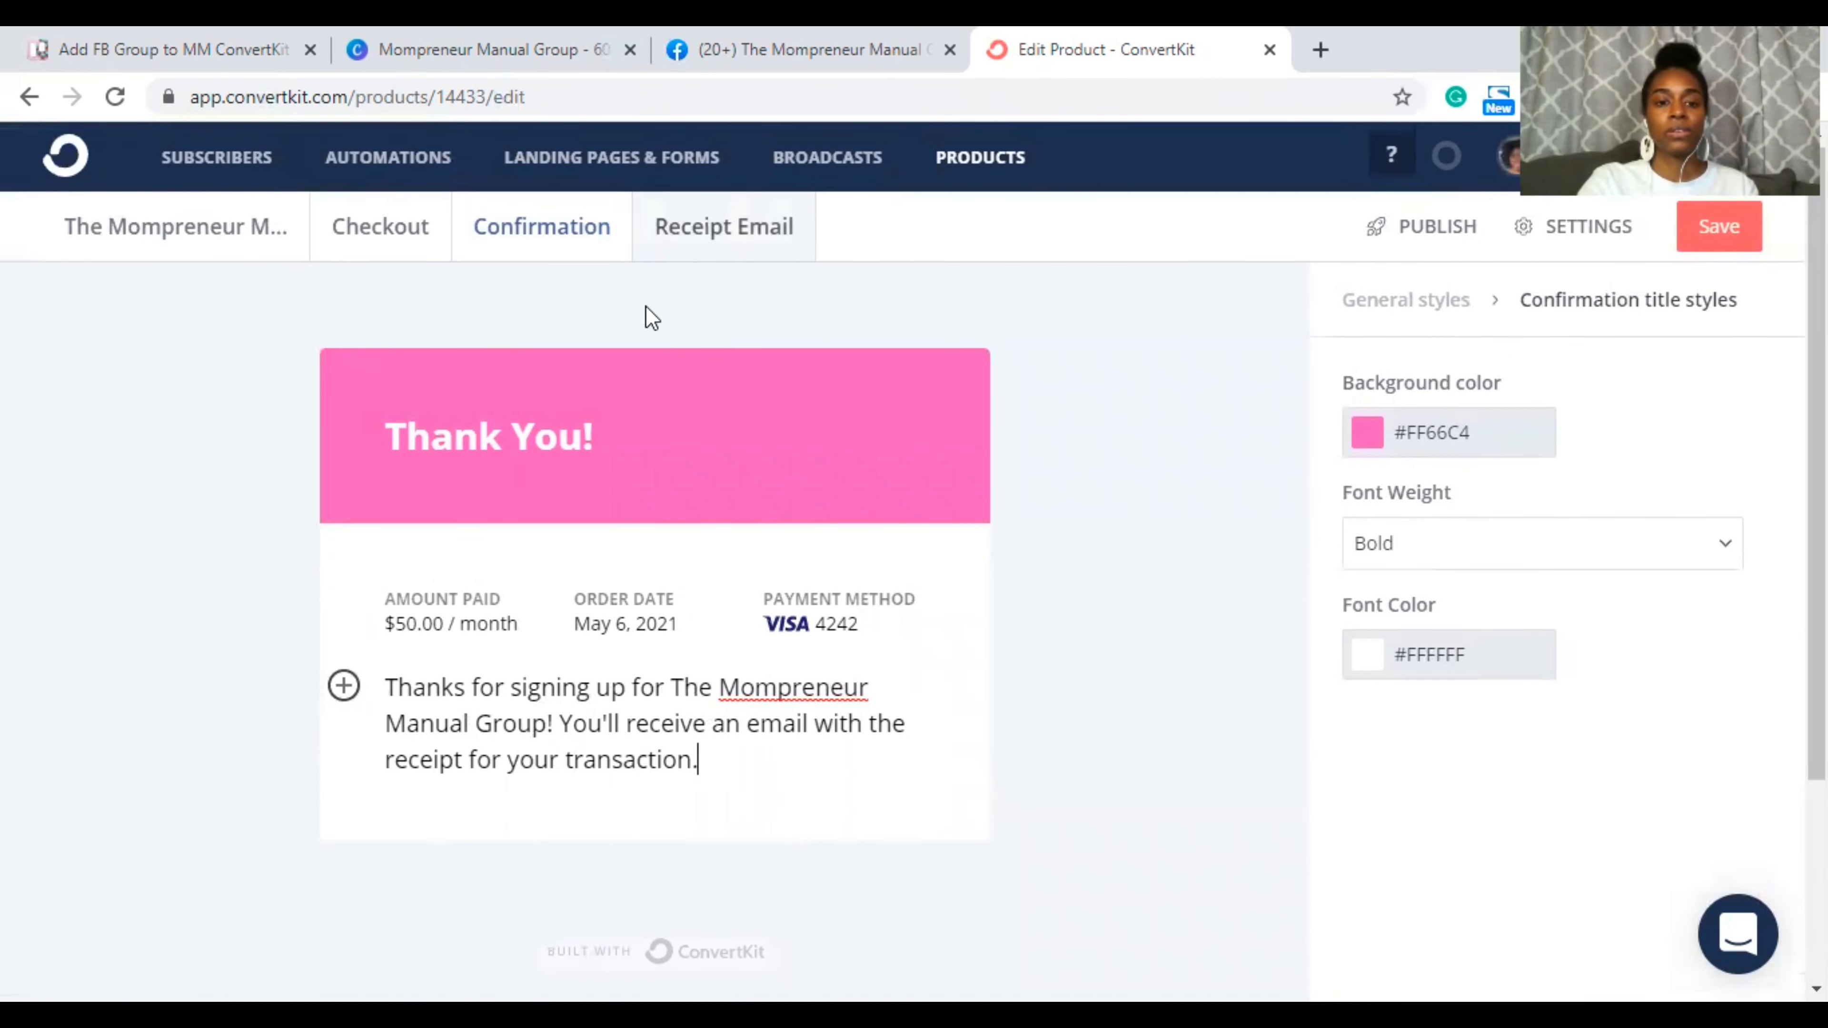
Step: View the product's default Receipt Email, then go to the Canva design tab
{"action": "left_click", "coordinate": [723, 226]}
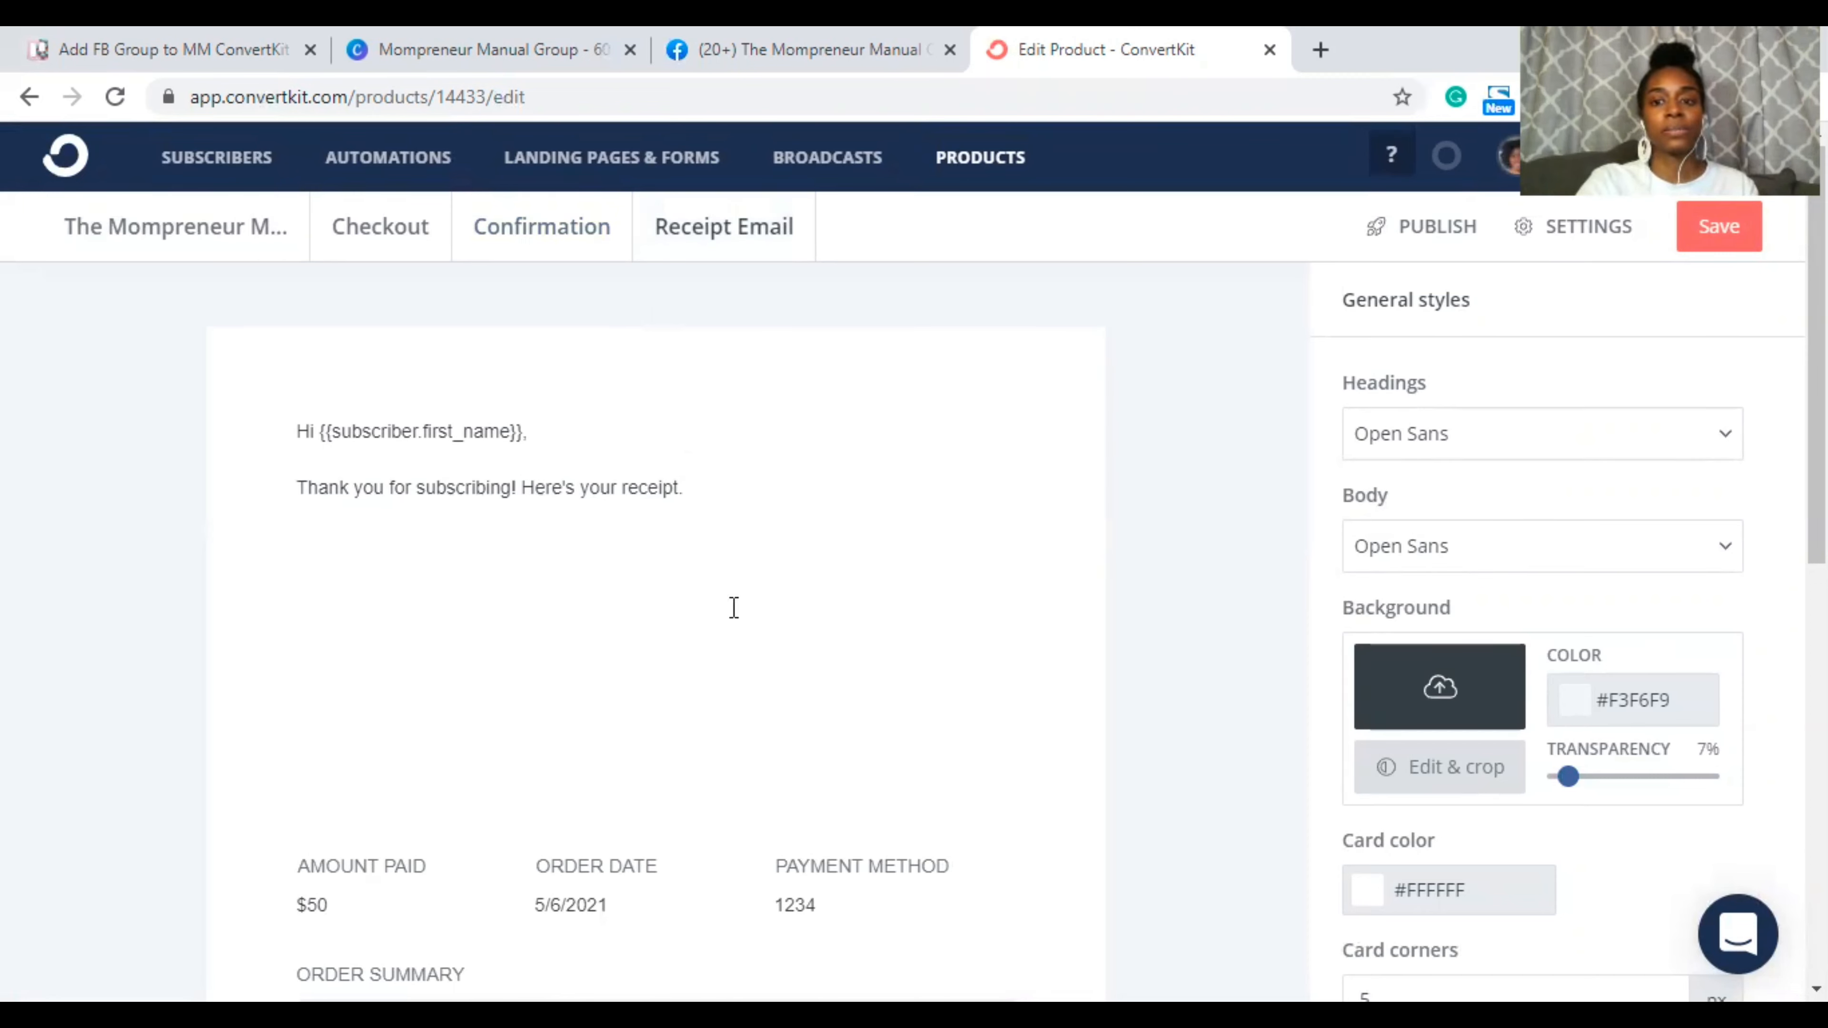
{"action": "left_click", "coordinate": [800, 49]}
{"action": "left_click", "coordinate": [560, 36]}
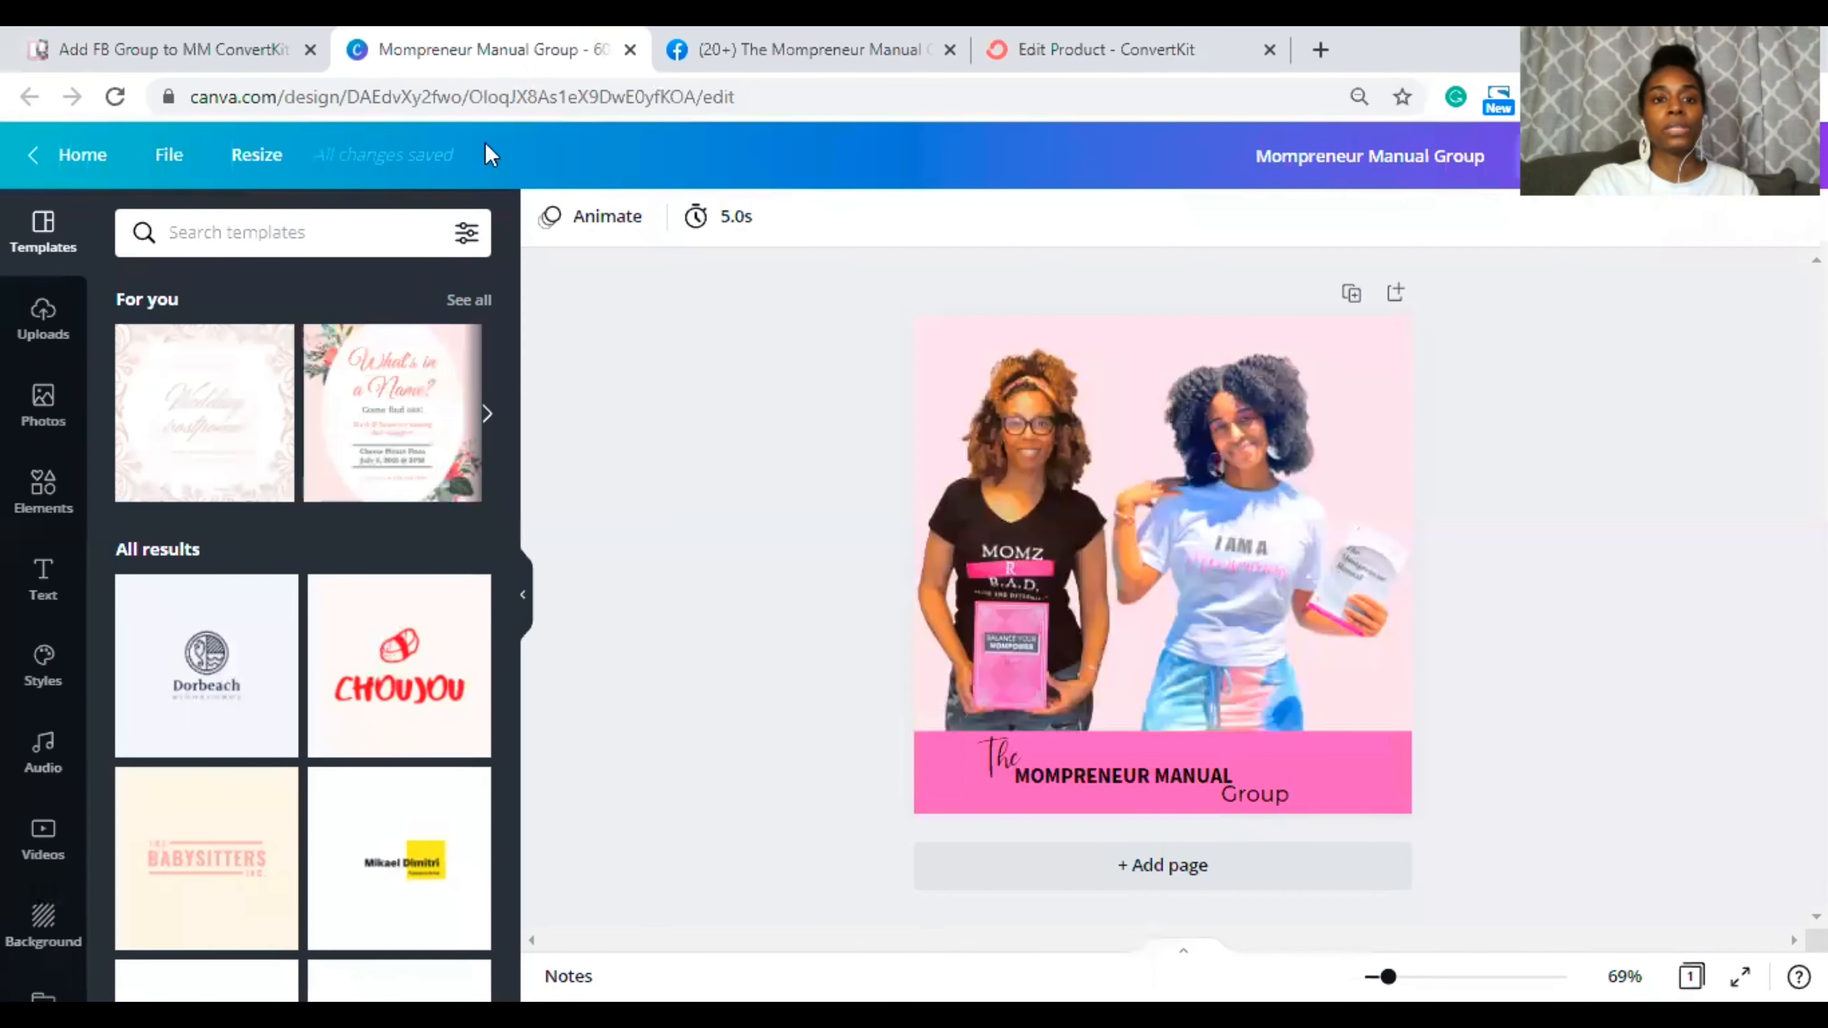
Step: Copy the order-confirmation comment from the Trello card and return to the ConvertKit product editor
{"action": "left_click", "coordinate": [186, 36]}
{"action": "scroll", "coordinate": [712, 590], "scroll_direction": "down", "scroll_amount": 5}
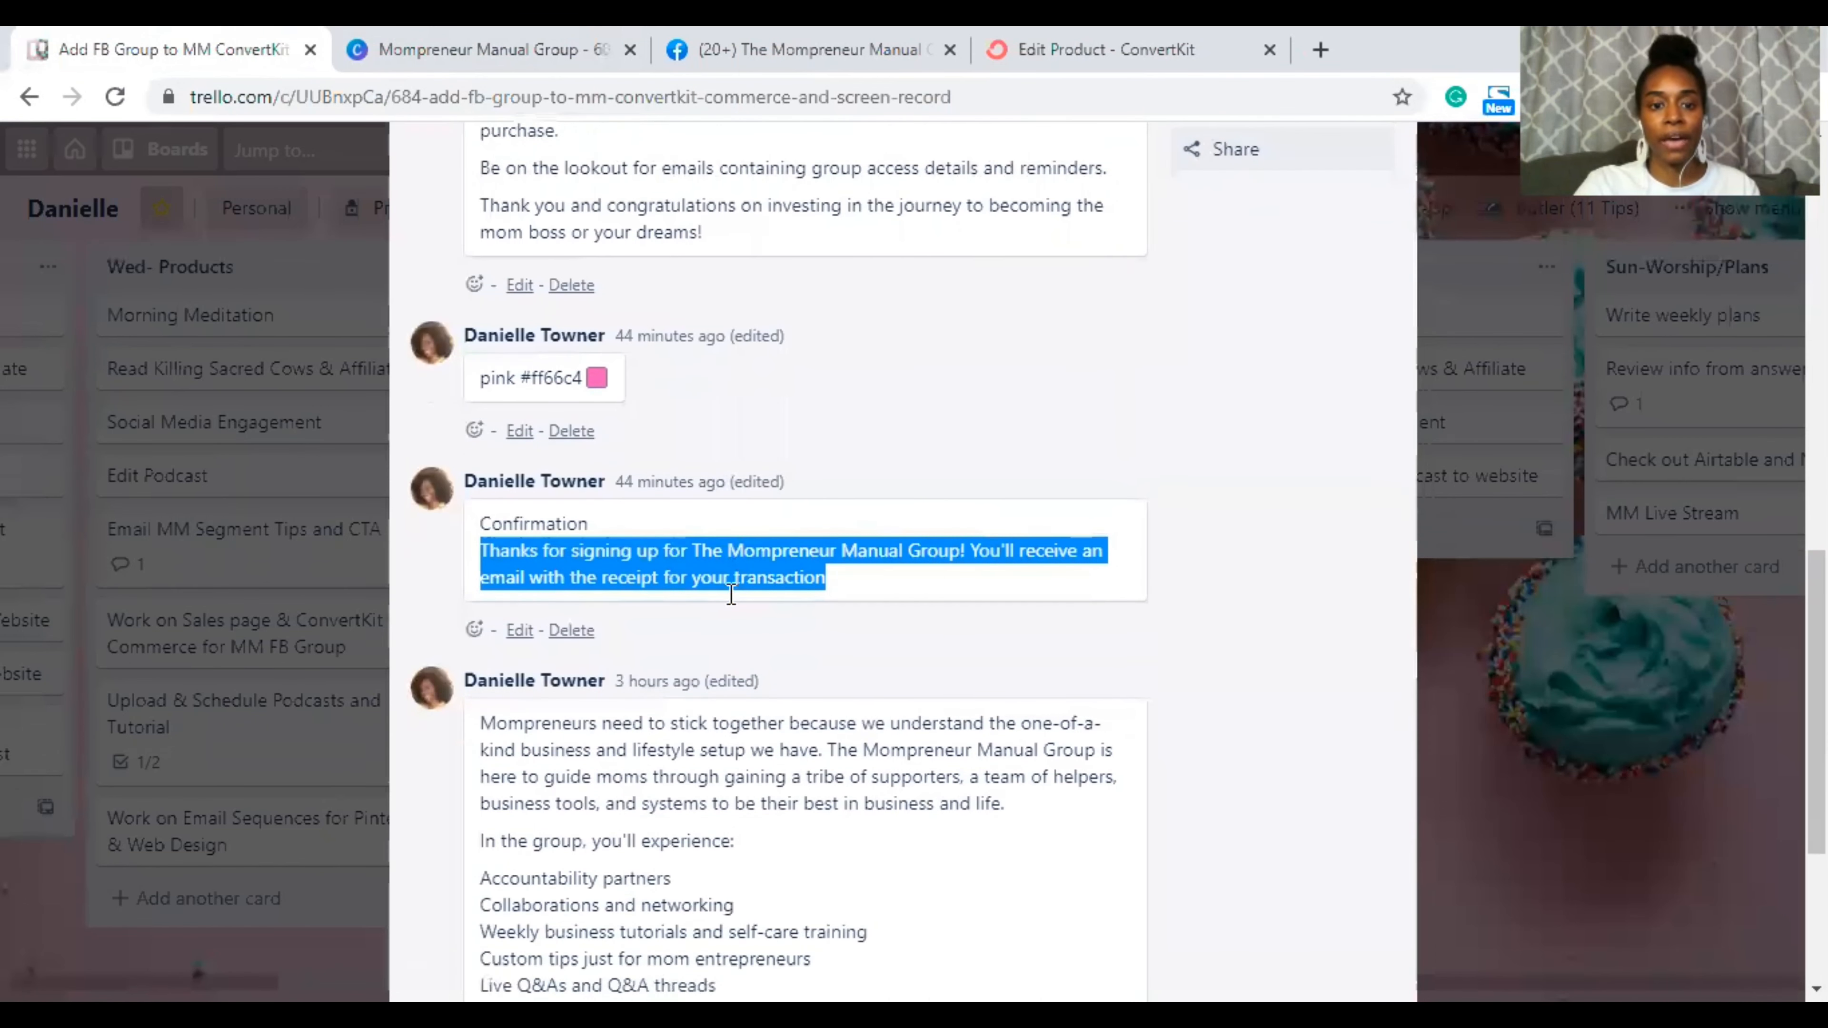
{"action": "scroll", "coordinate": [672, 544], "scroll_direction": "up", "scroll_amount": 9}
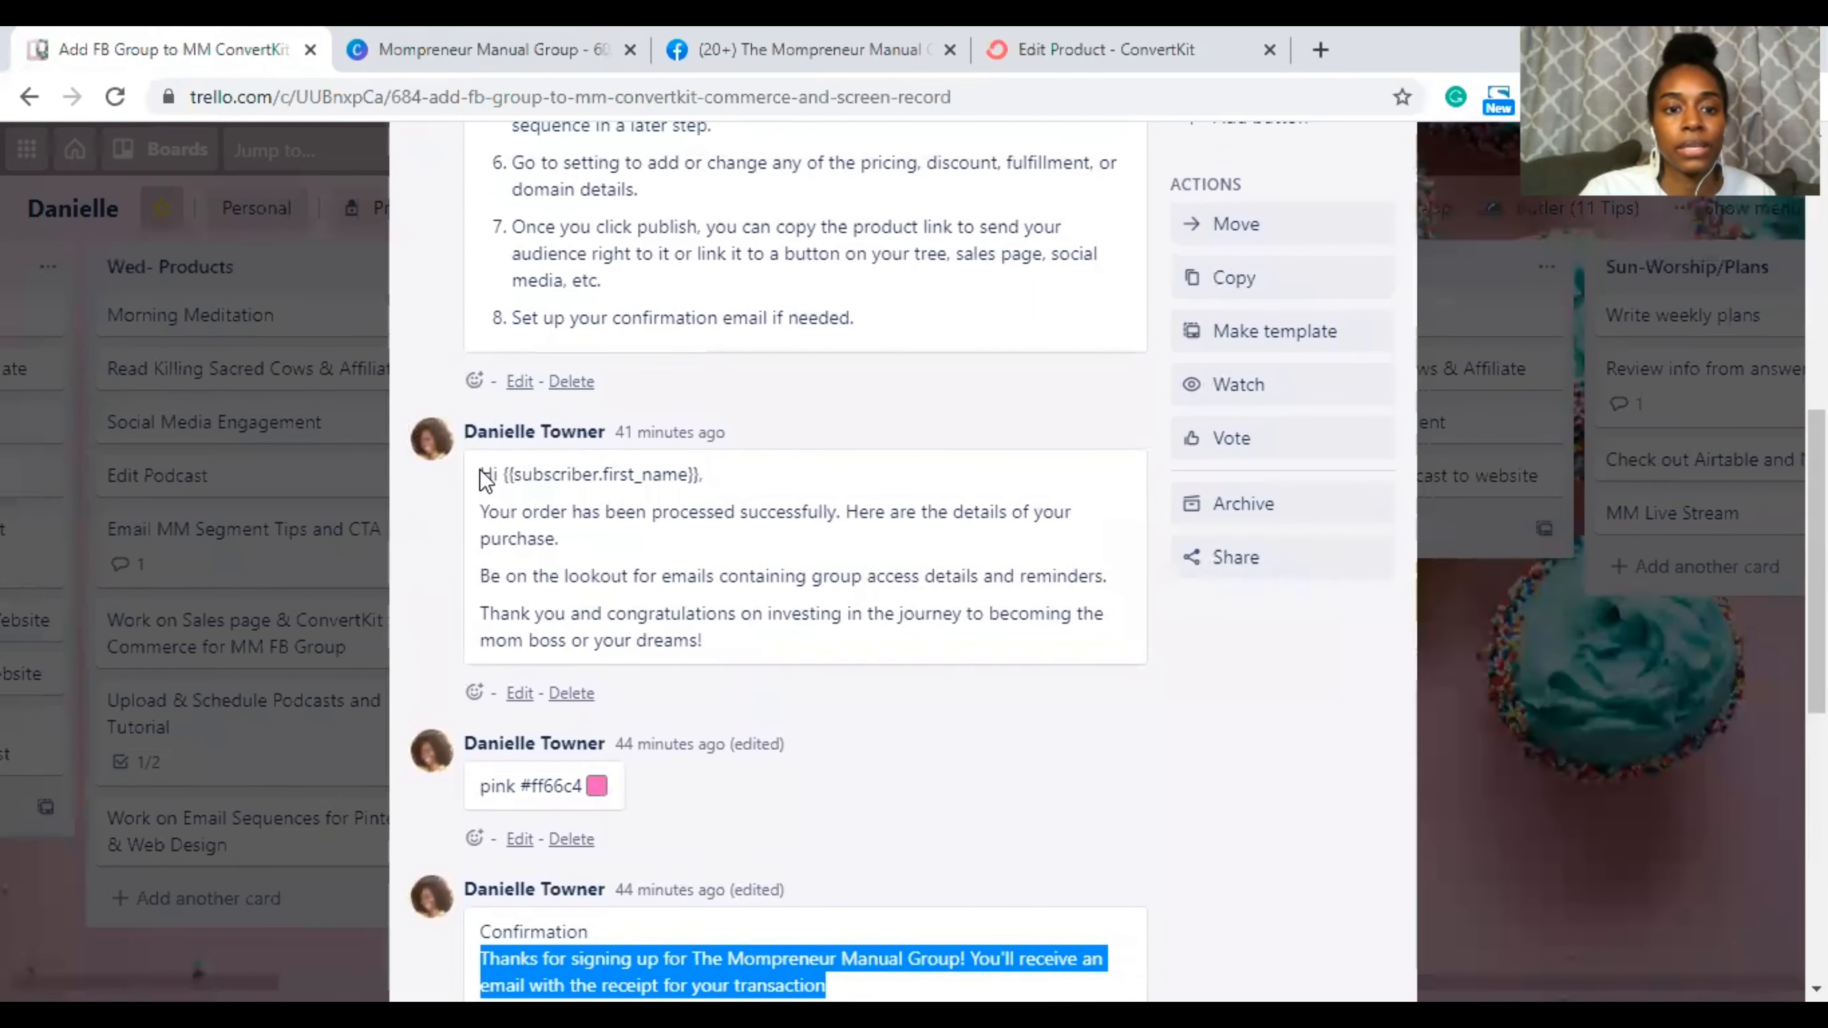
{"action": "left_click_drag", "start_coordinate": [481, 512], "coordinate": [765, 666]}
{"action": "key", "text": "ctrl+c"}
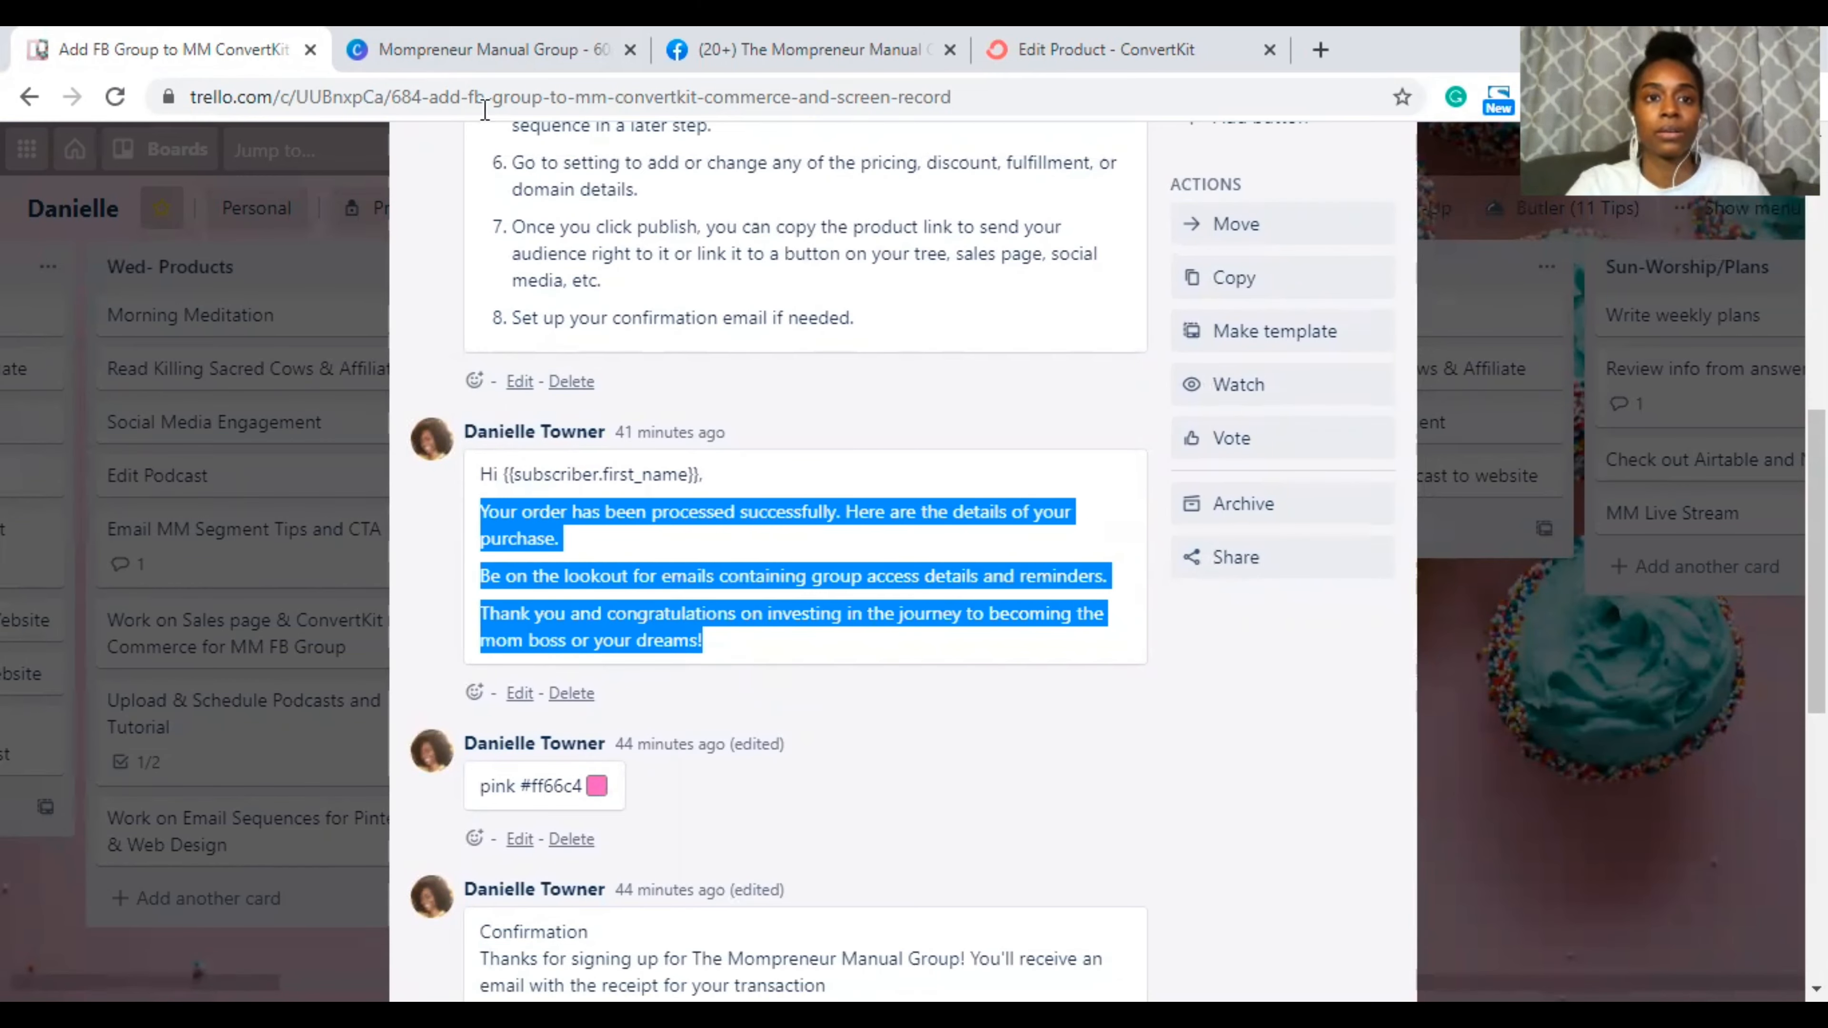
{"action": "left_click", "coordinate": [468, 39]}
{"action": "left_click", "coordinate": [778, 49]}
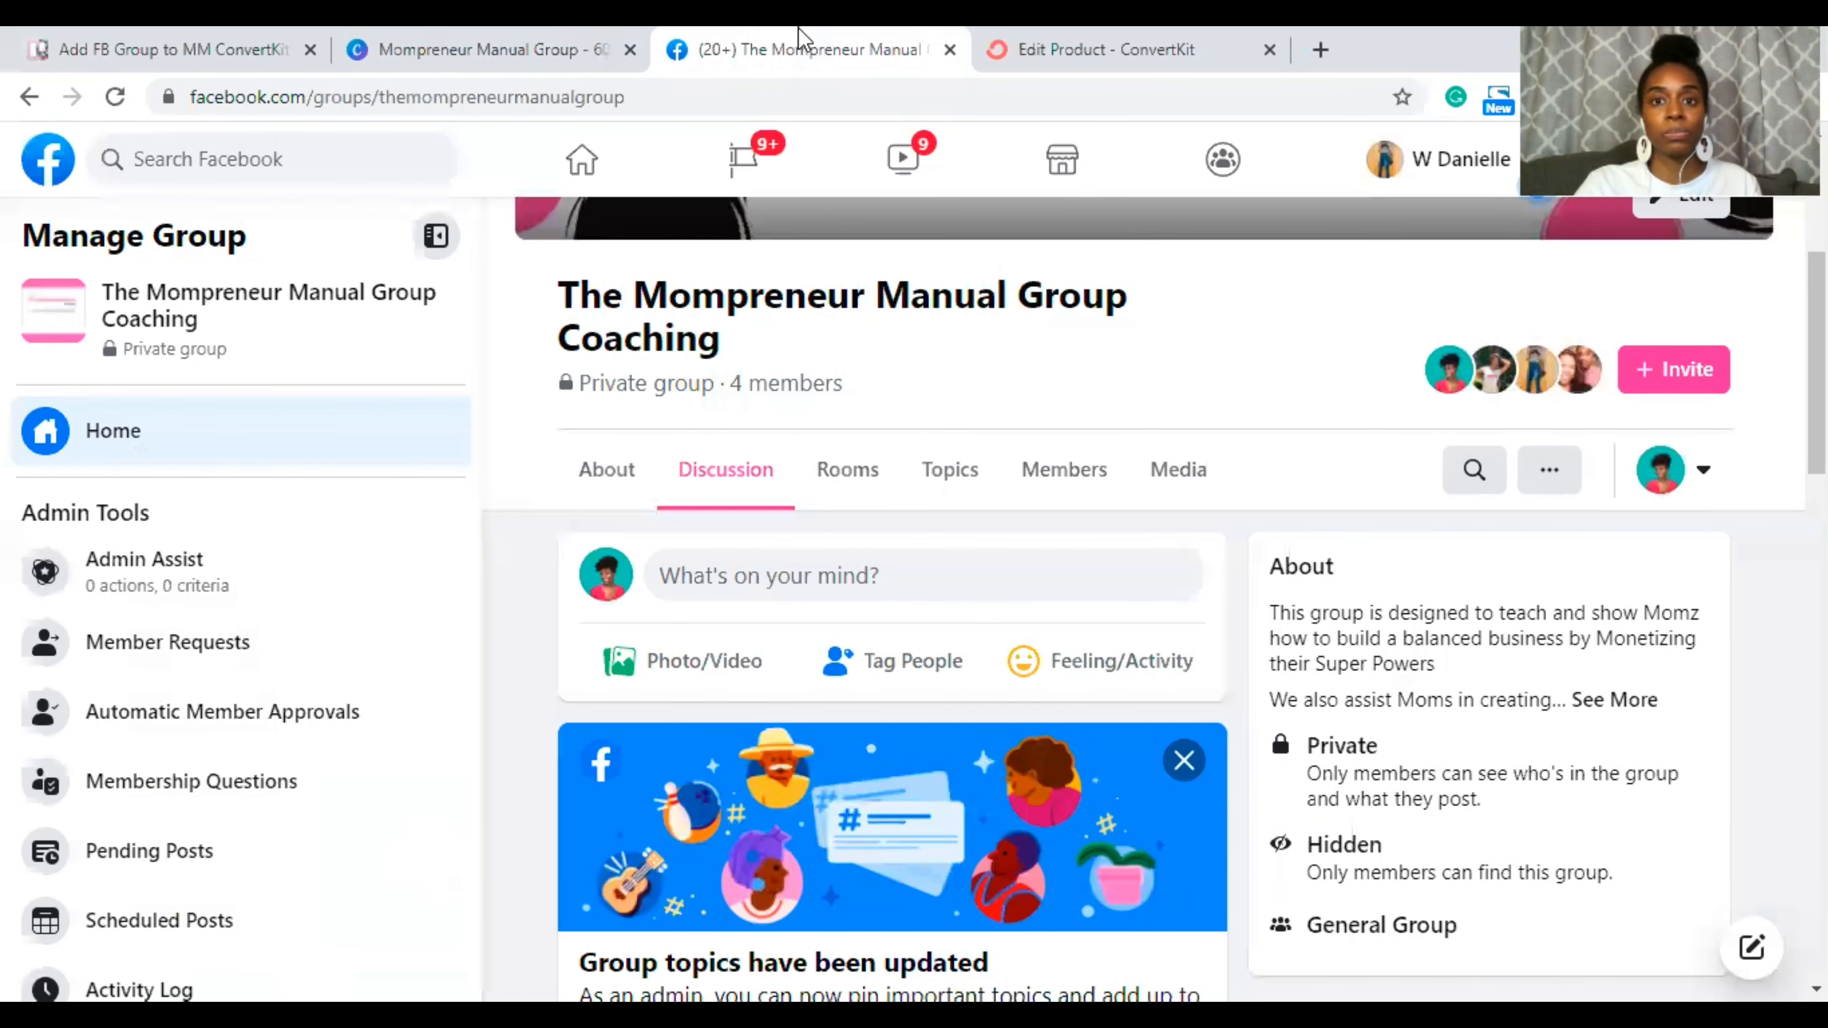
{"action": "left_click", "coordinate": [1079, 49]}
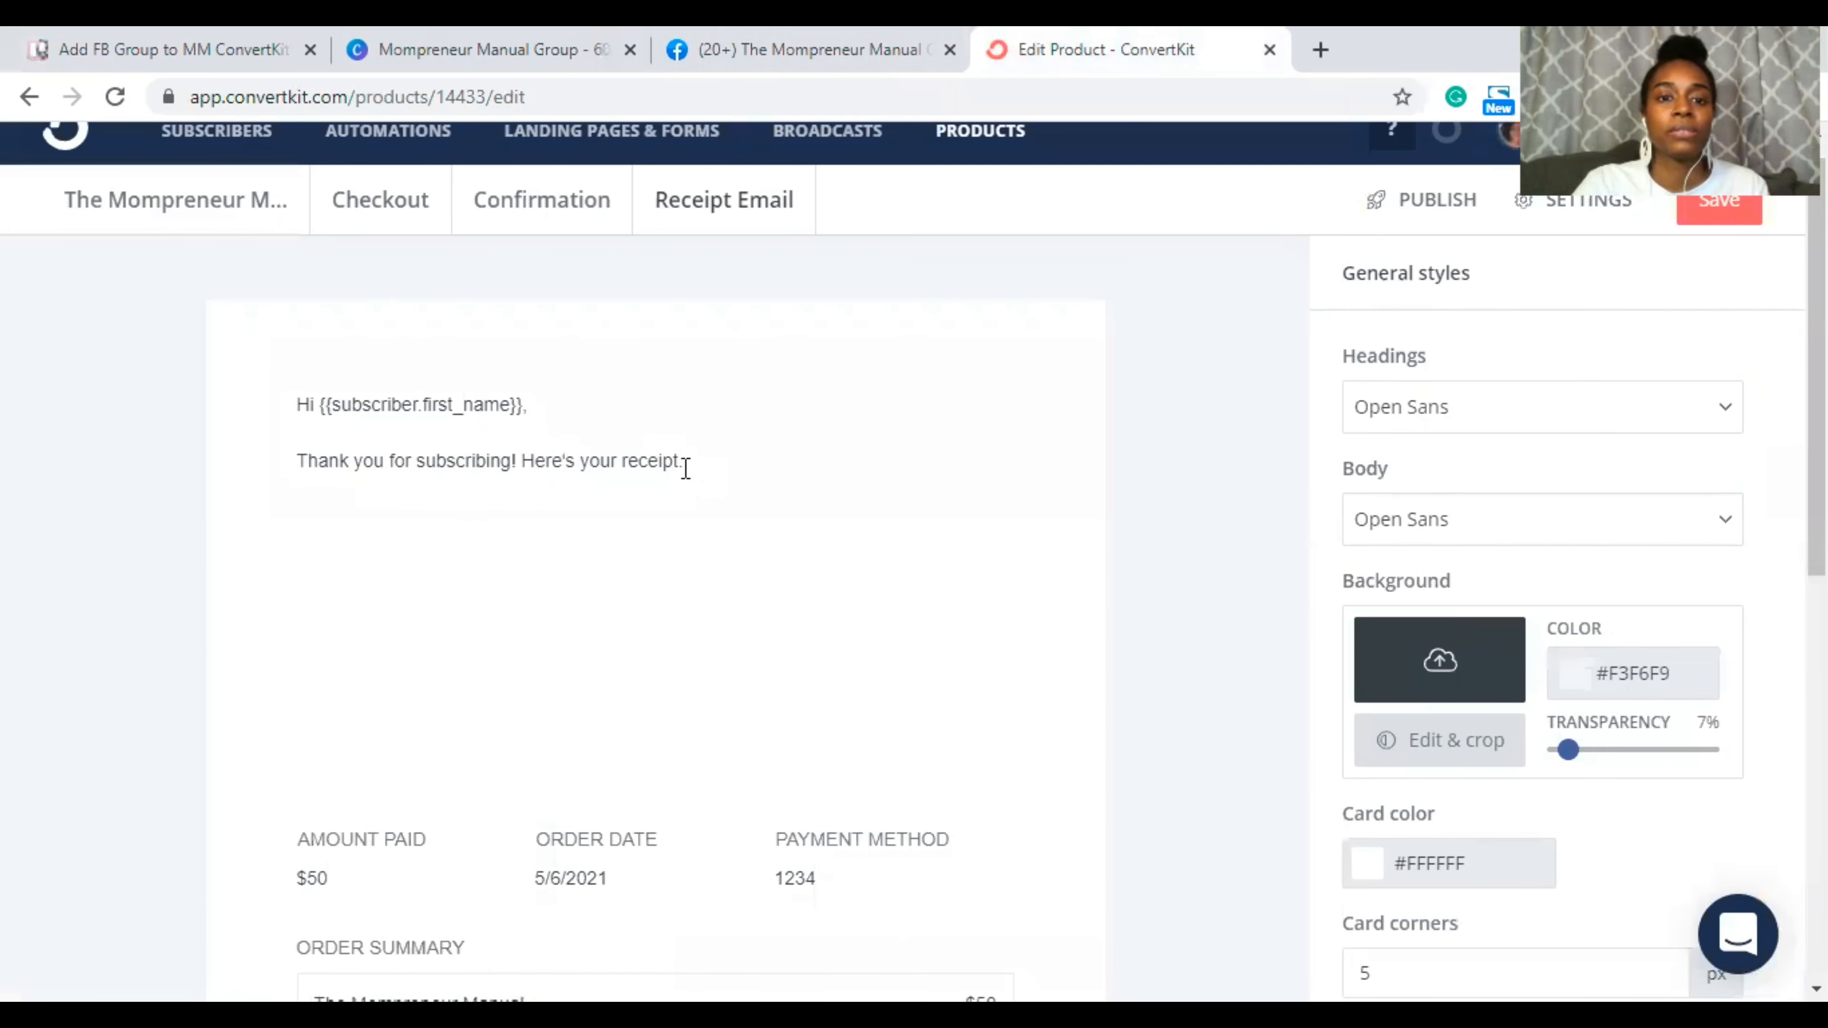
Step: Replace the receipt email's 'Thank you for subscribing' line with the three-line order-confirmation message
{"action": "left_click_drag", "start_coordinate": [686, 468], "coordinate": [297, 461]}
{"action": "key", "text": "ctrl+v"}
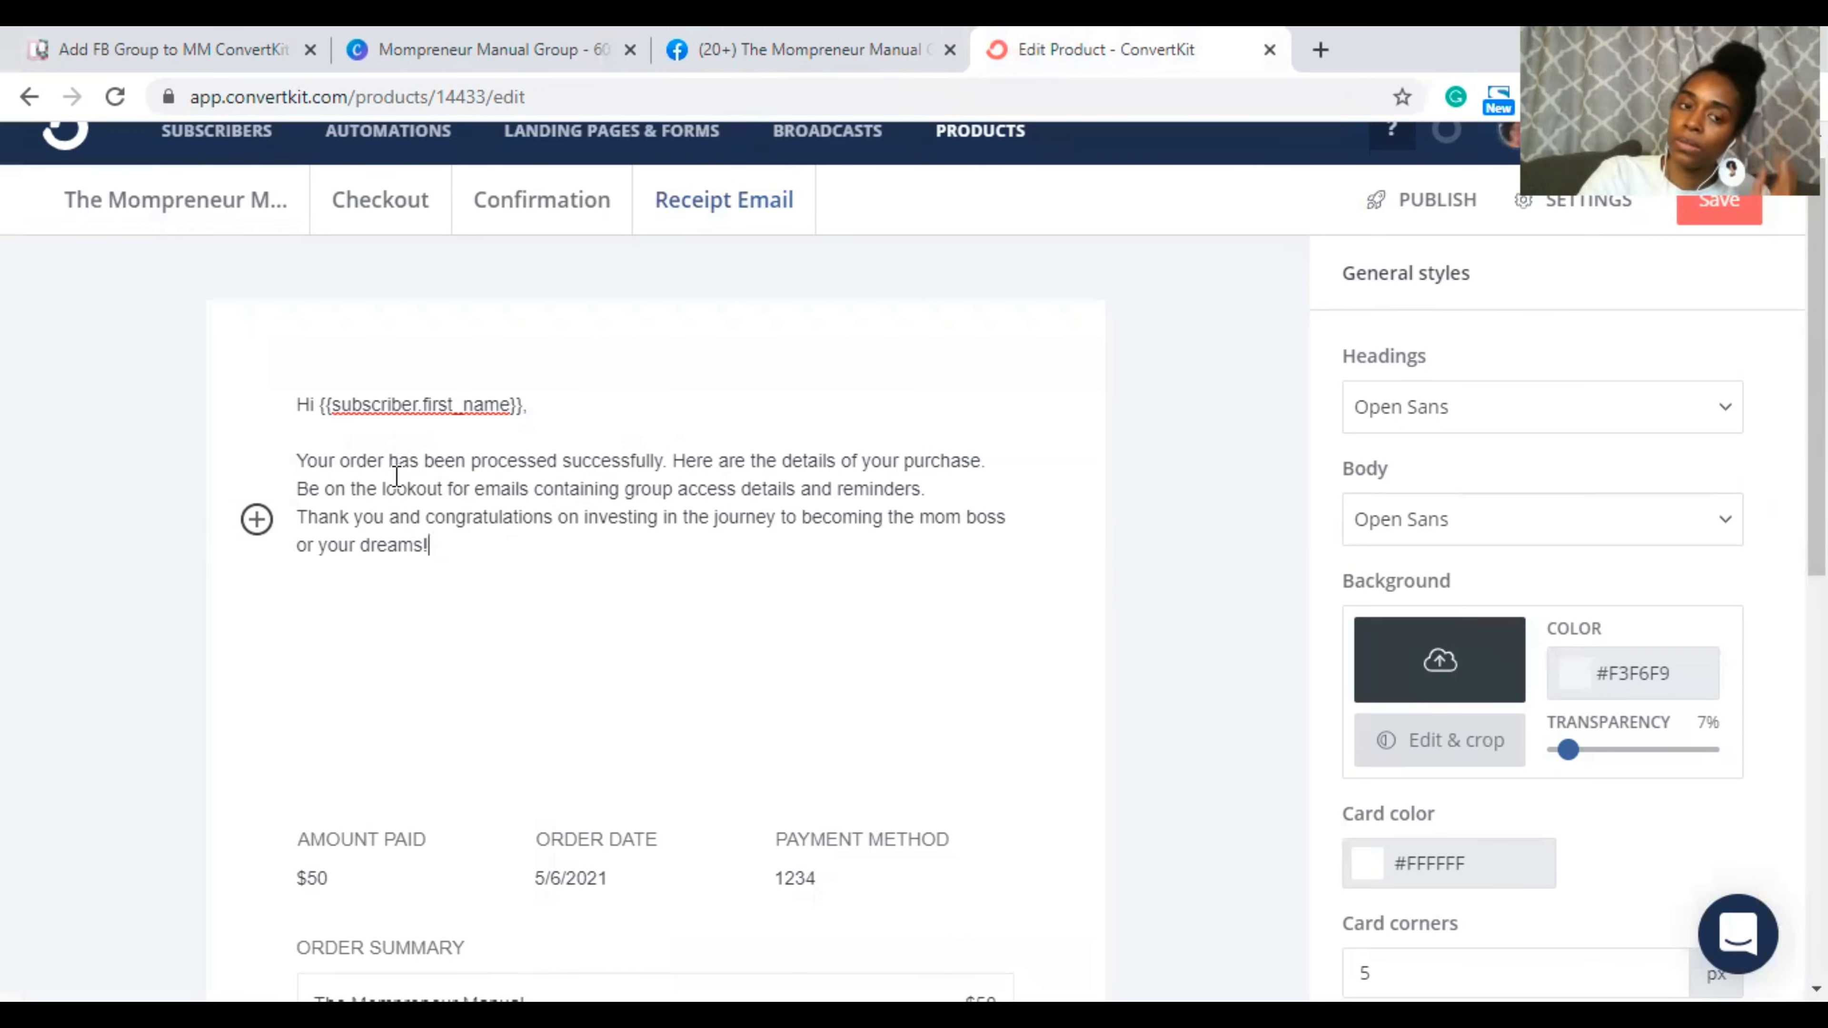
{"action": "scroll", "coordinate": [398, 475], "scroll_direction": "up", "scroll_amount": 1}
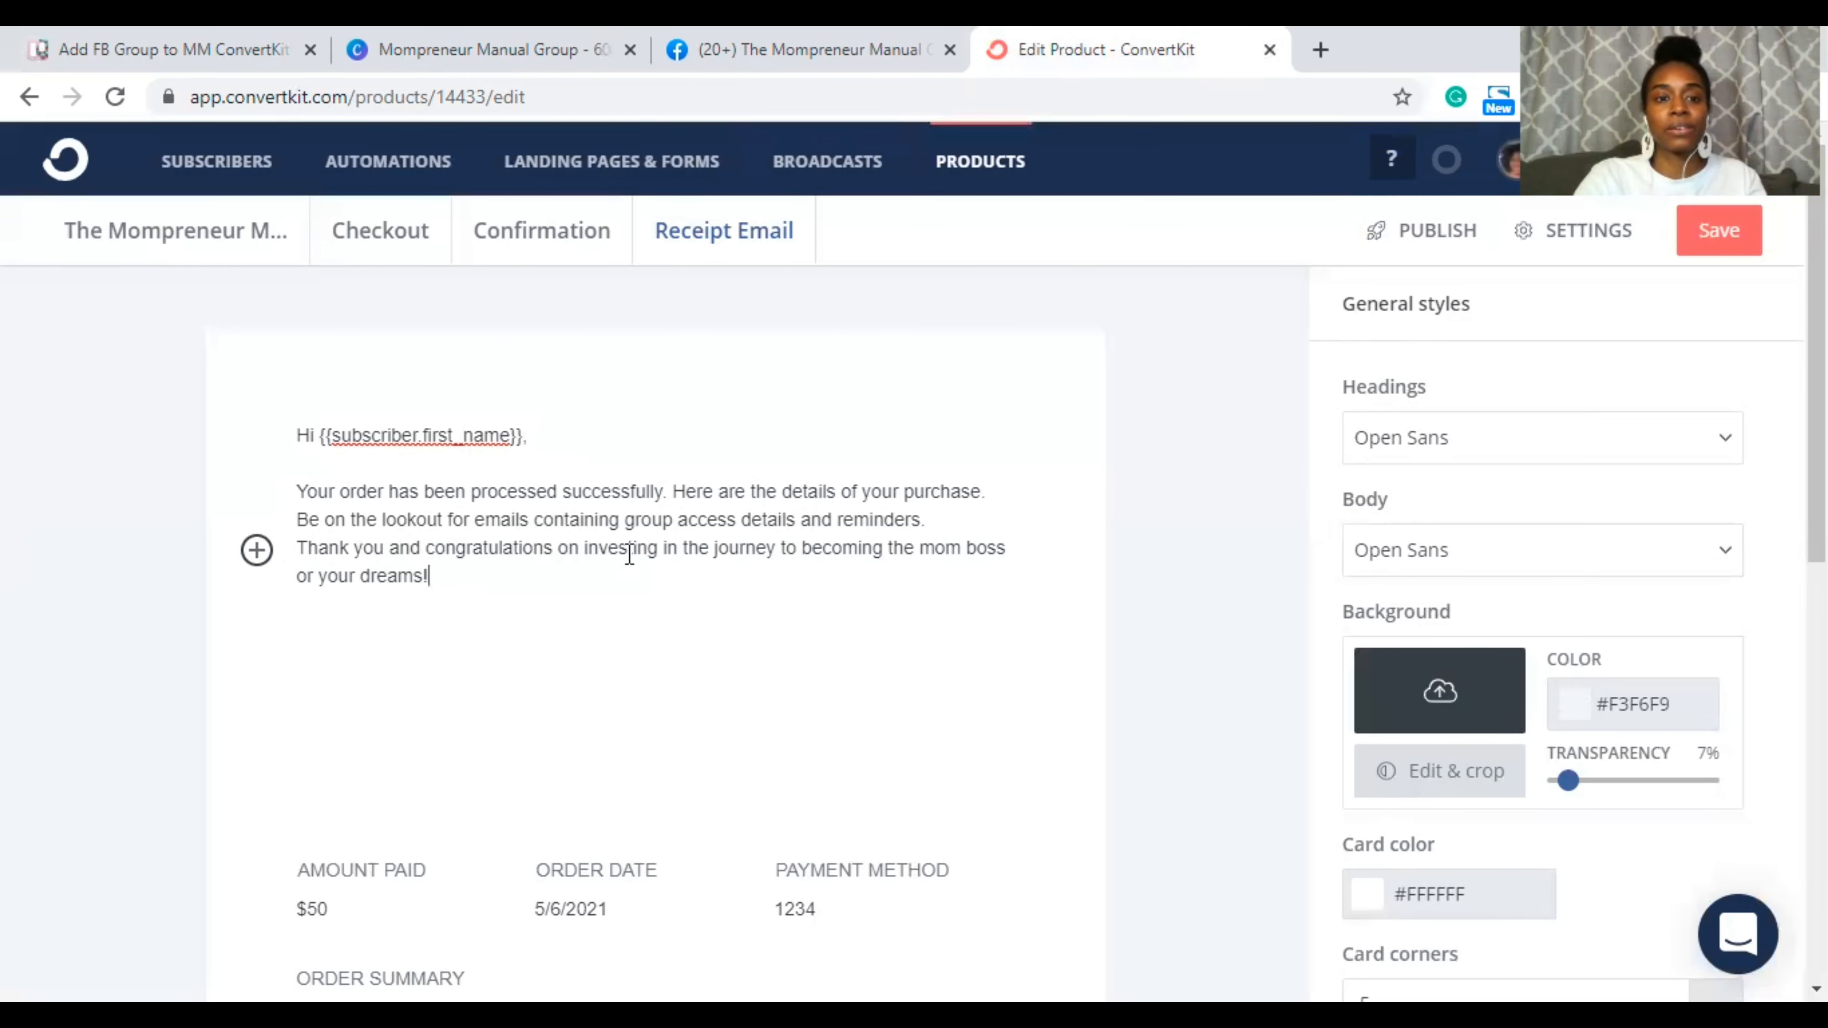
{"action": "scroll", "coordinate": [887, 576], "scroll_direction": "down", "scroll_amount": 4}
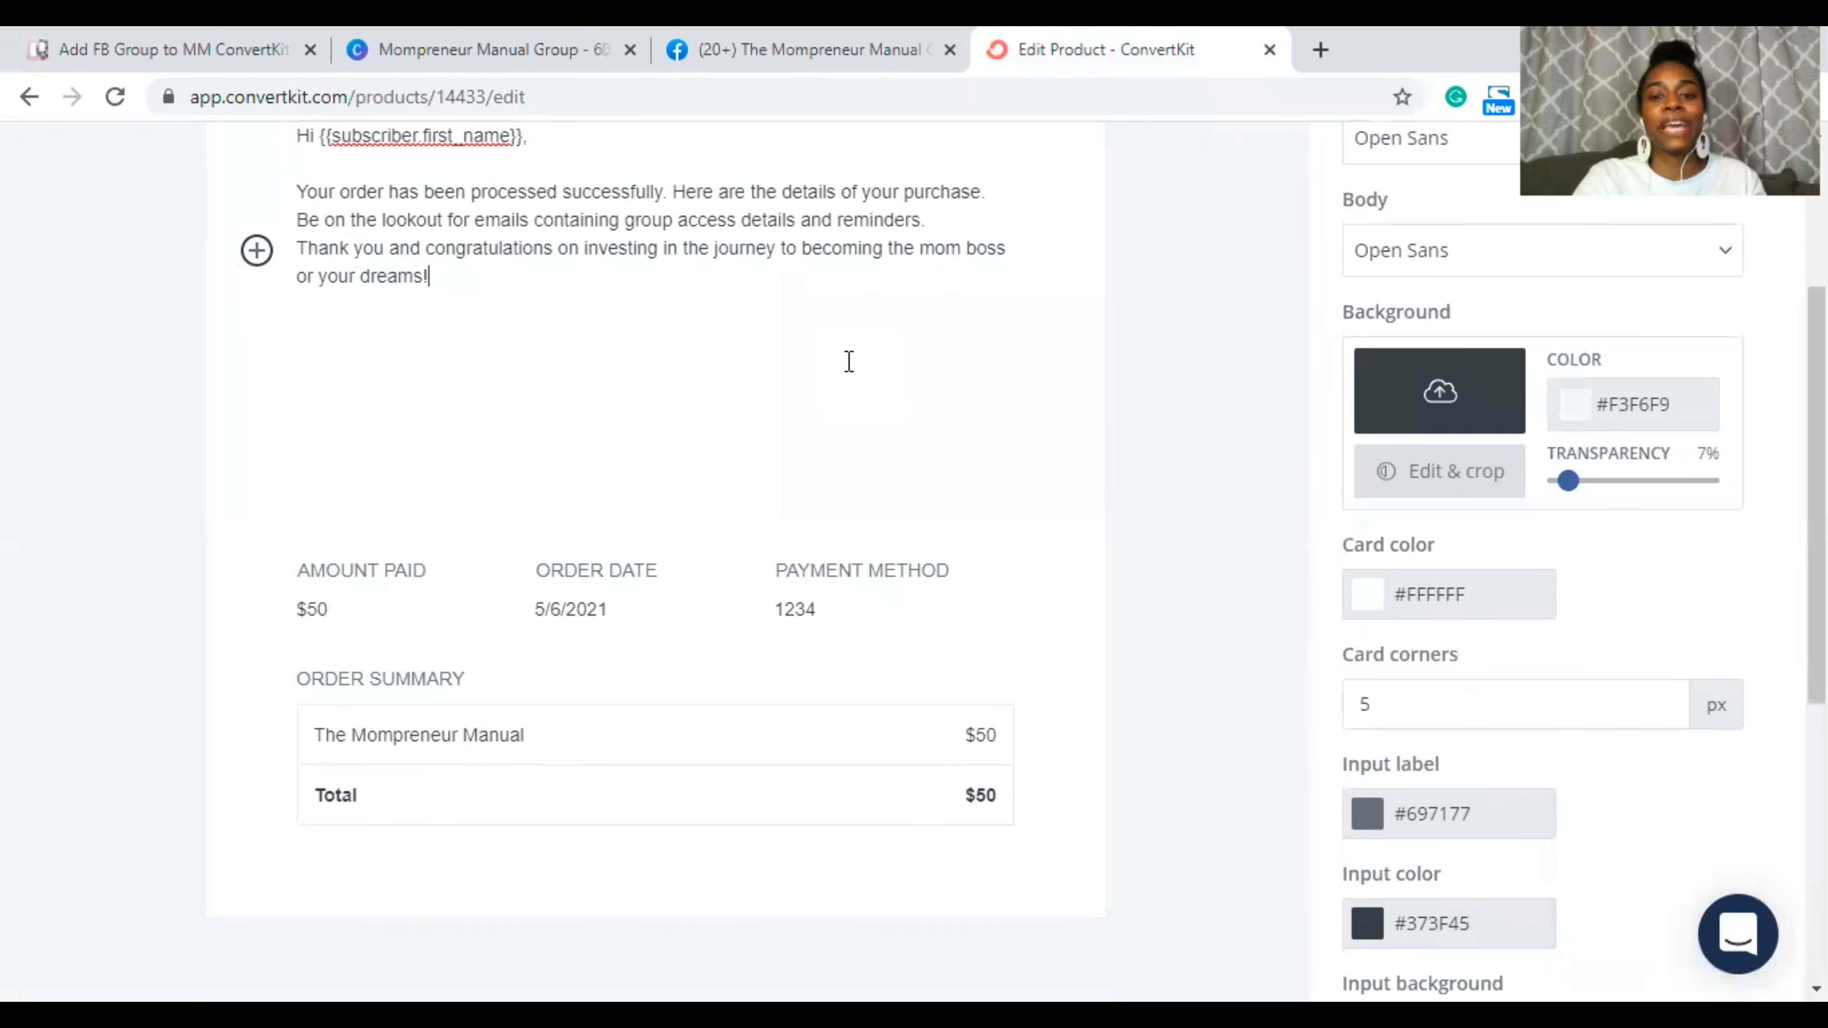
{"action": "scroll", "coordinate": [849, 362], "scroll_direction": "up", "scroll_amount": 2}
{"action": "scroll", "coordinate": [850, 361], "scroll_direction": "up", "scroll_amount": 3}
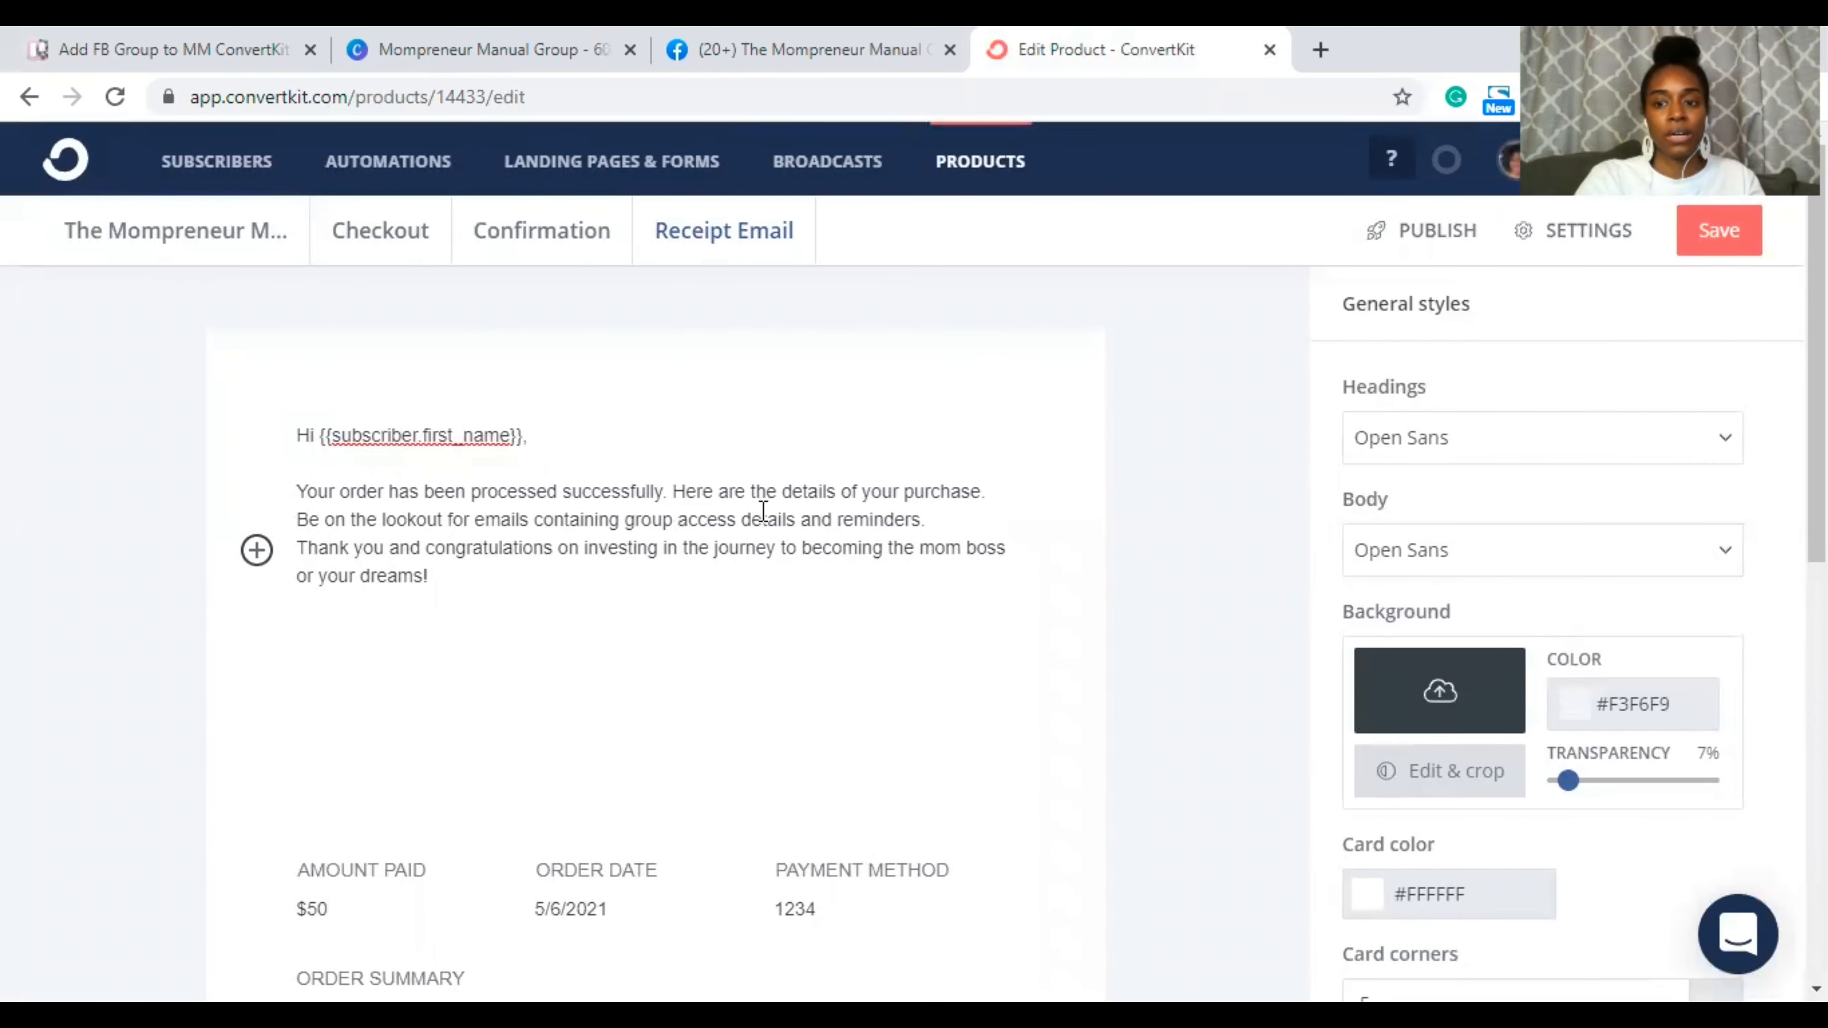
{"action": "scroll", "coordinate": [1335, 576], "scroll_direction": "down", "scroll_amount": 4}
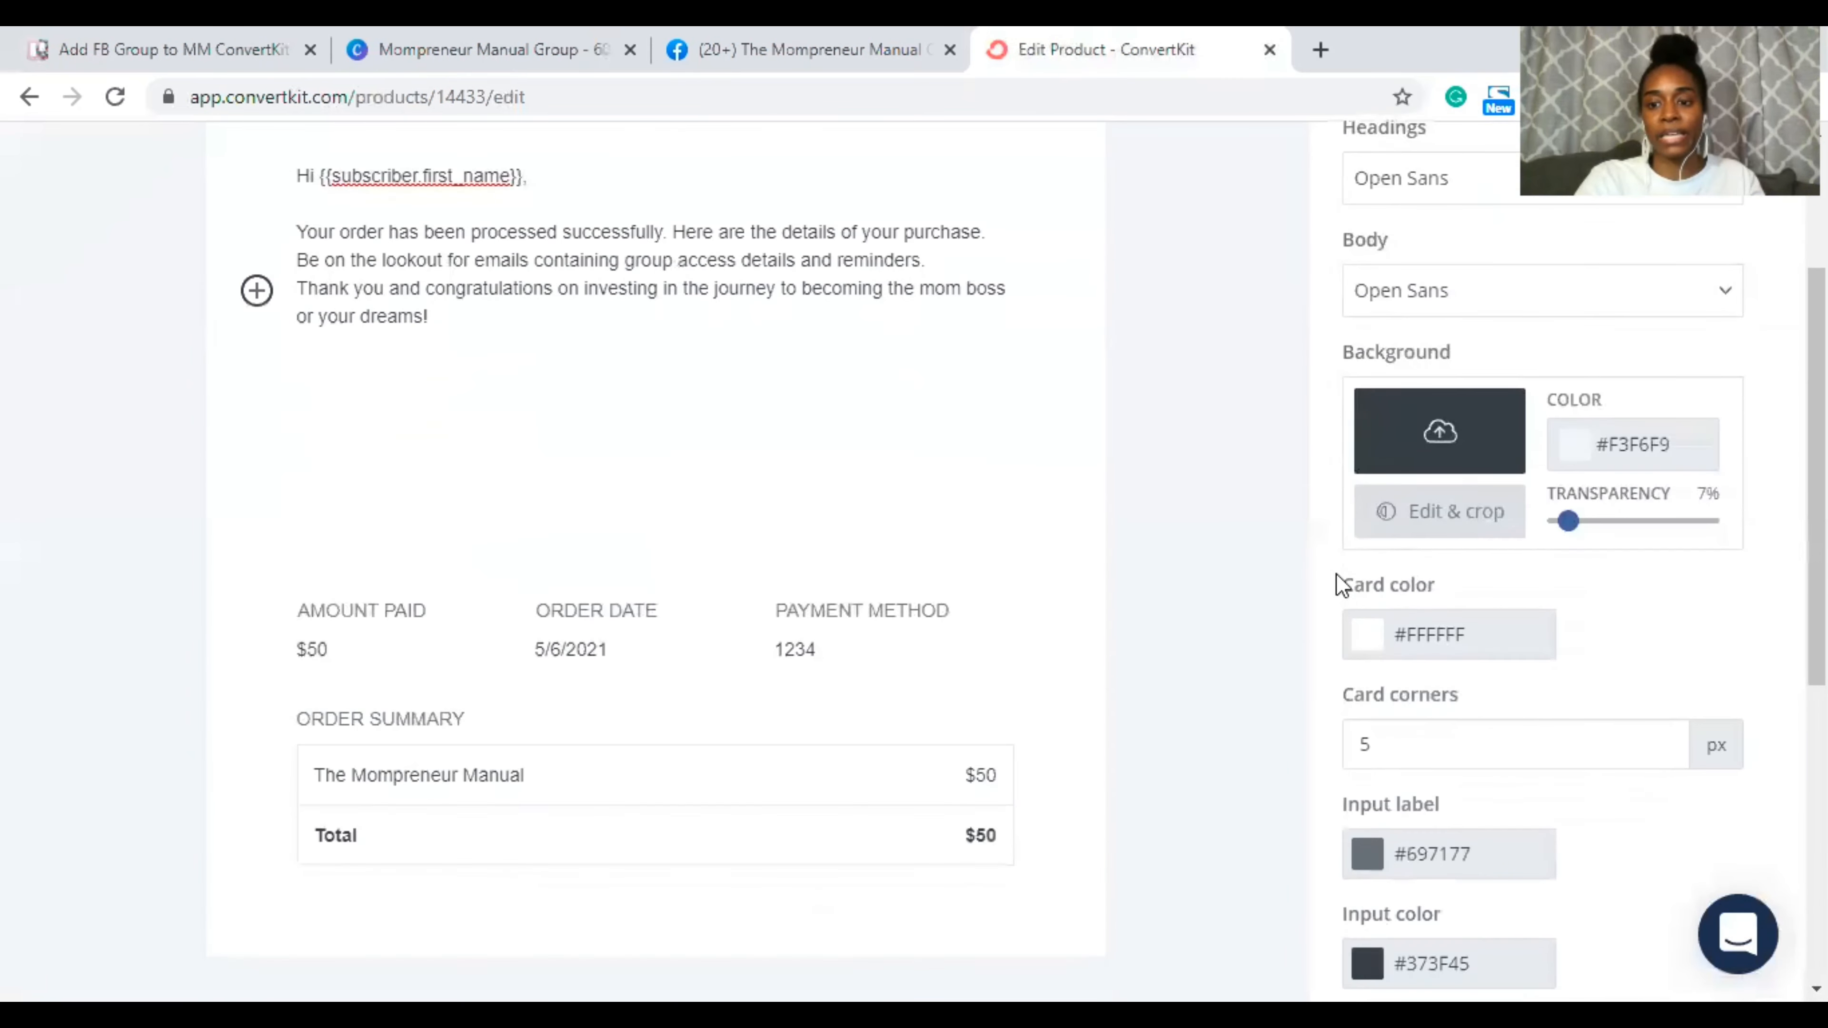
{"action": "scroll", "coordinate": [1312, 749], "scroll_direction": "down", "scroll_amount": 2}
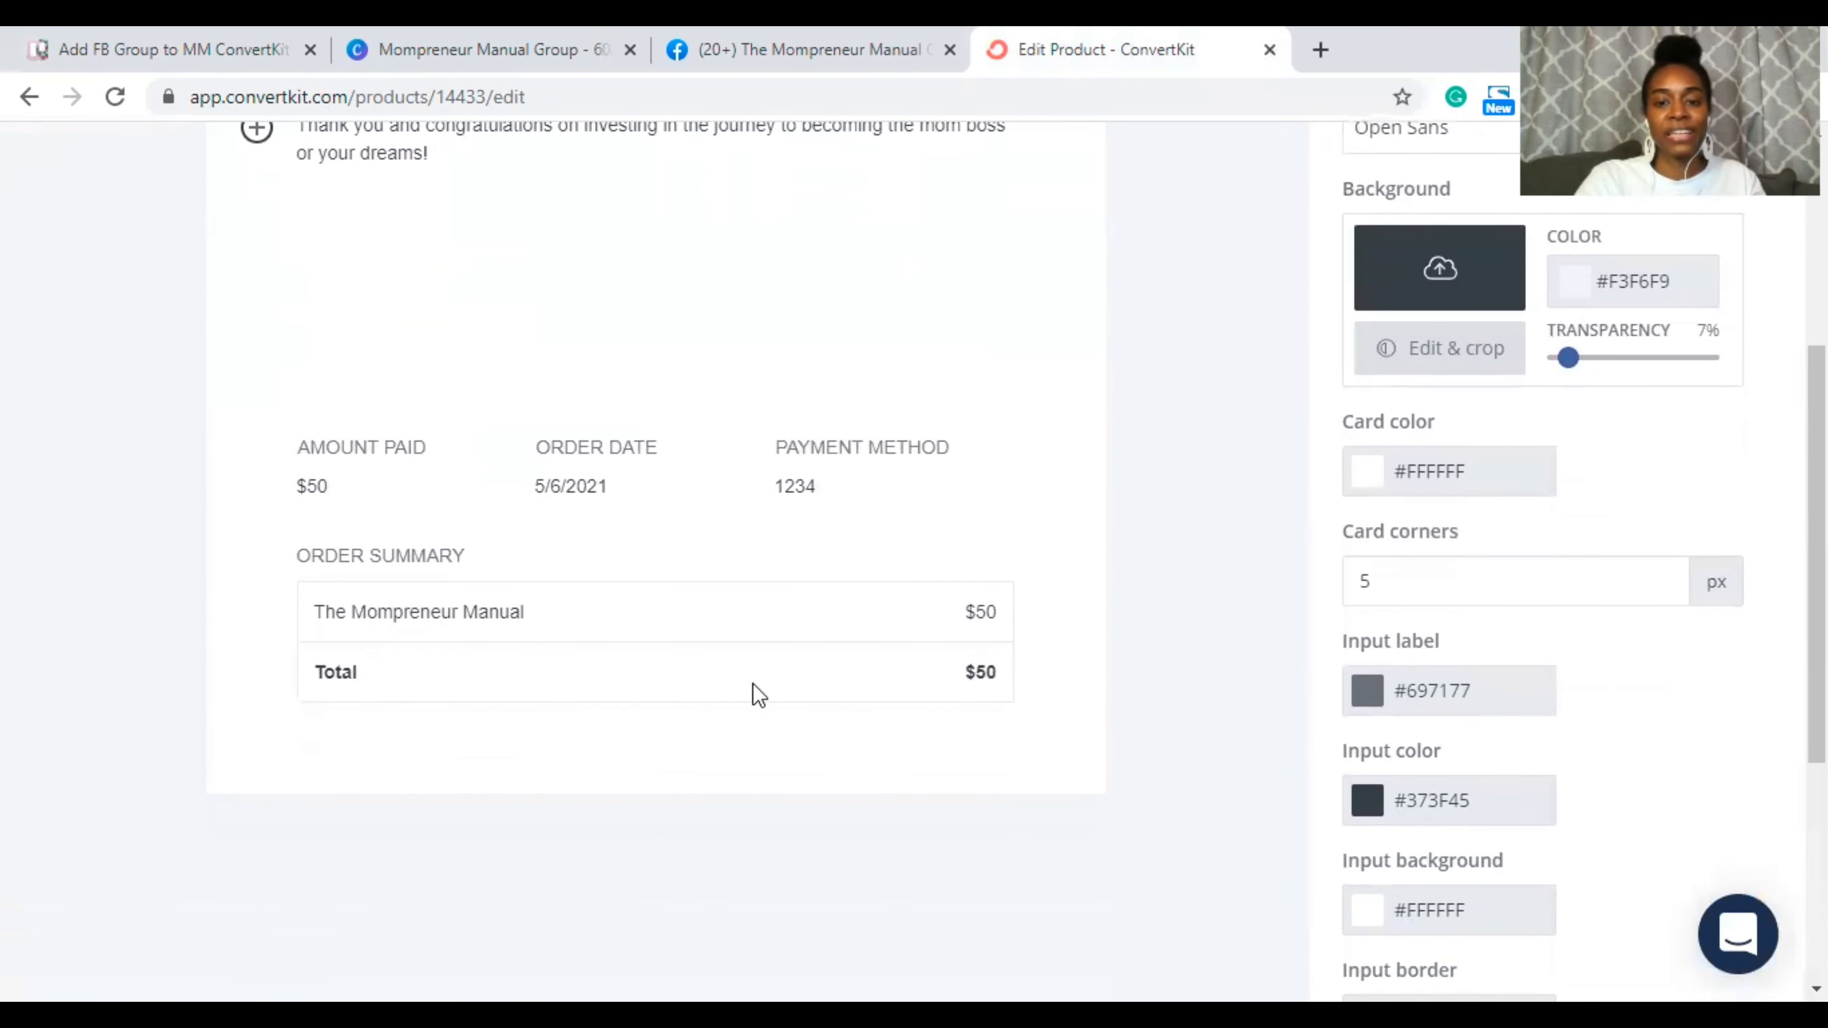
{"action": "scroll", "coordinate": [704, 324], "scroll_direction": "up", "scroll_amount": 5}
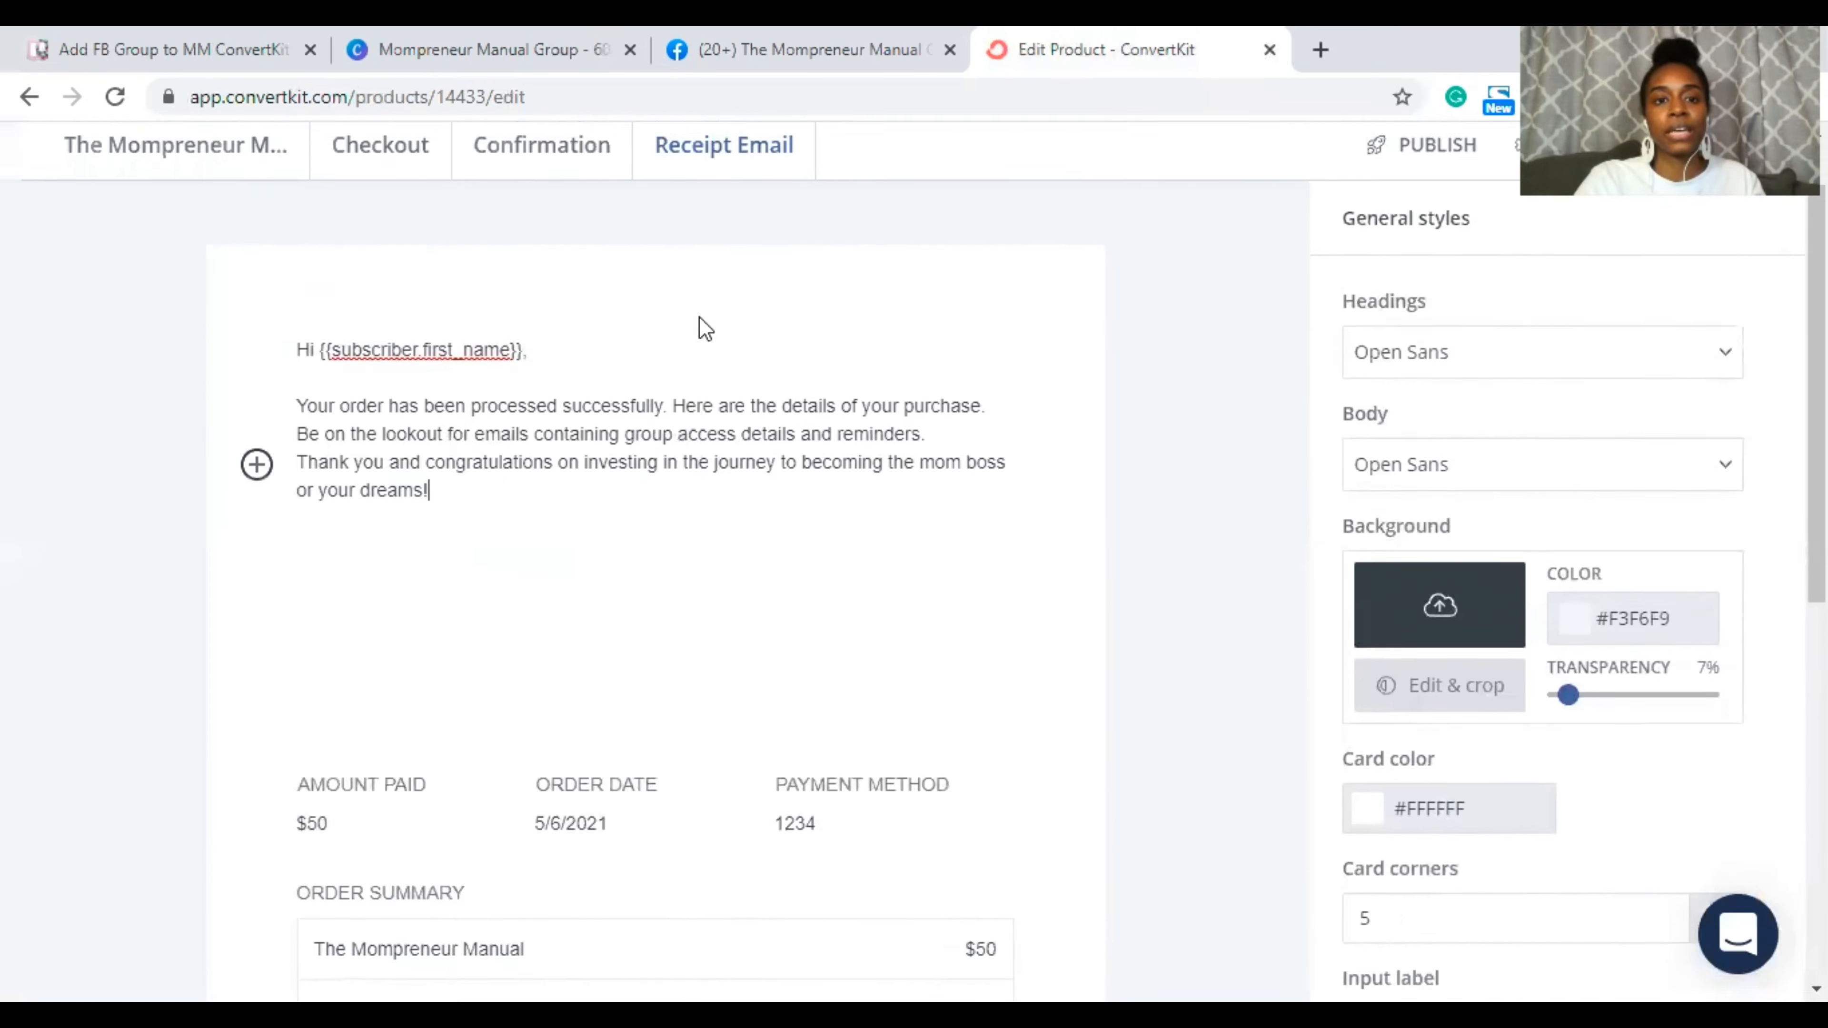
{"action": "scroll", "coordinate": [704, 328], "scroll_direction": "up", "scroll_amount": 1}
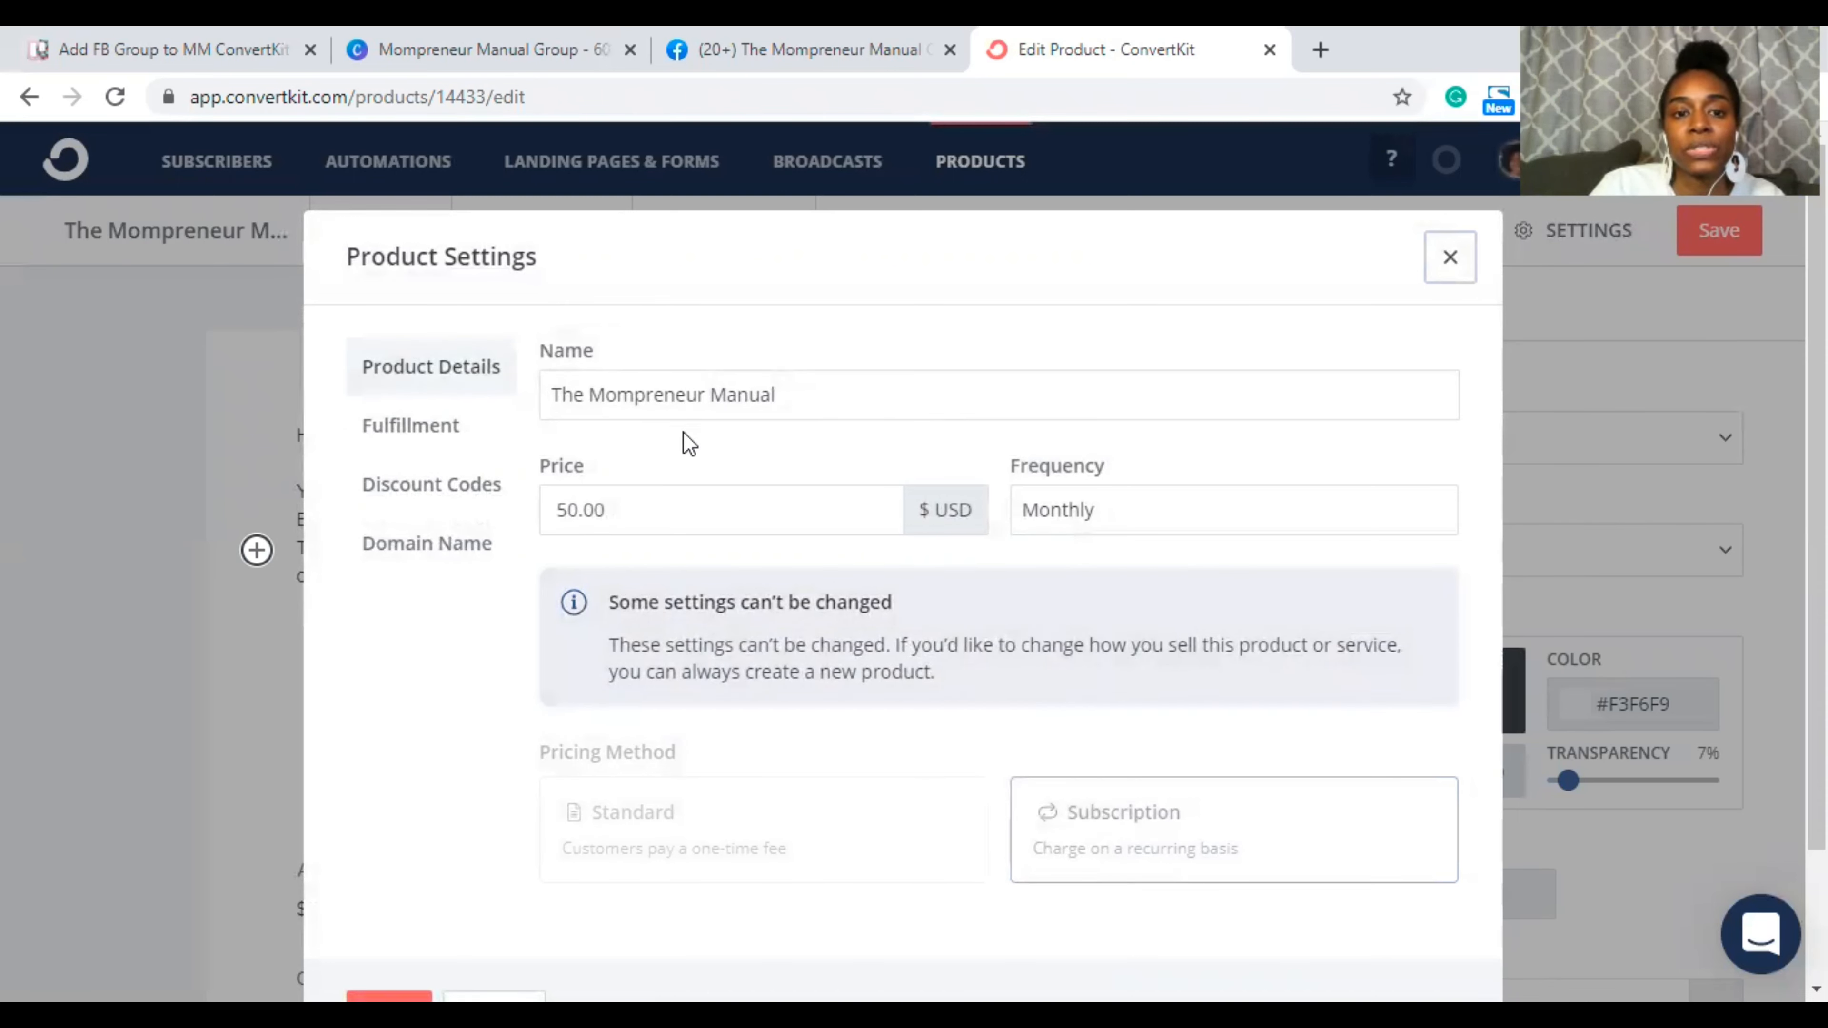
Step: Append 'Group' to the product name, then check Fulfillment and move to Discount Codes
{"action": "left_click", "coordinate": [801, 404]}
{"action": "type", "text": "Group"}
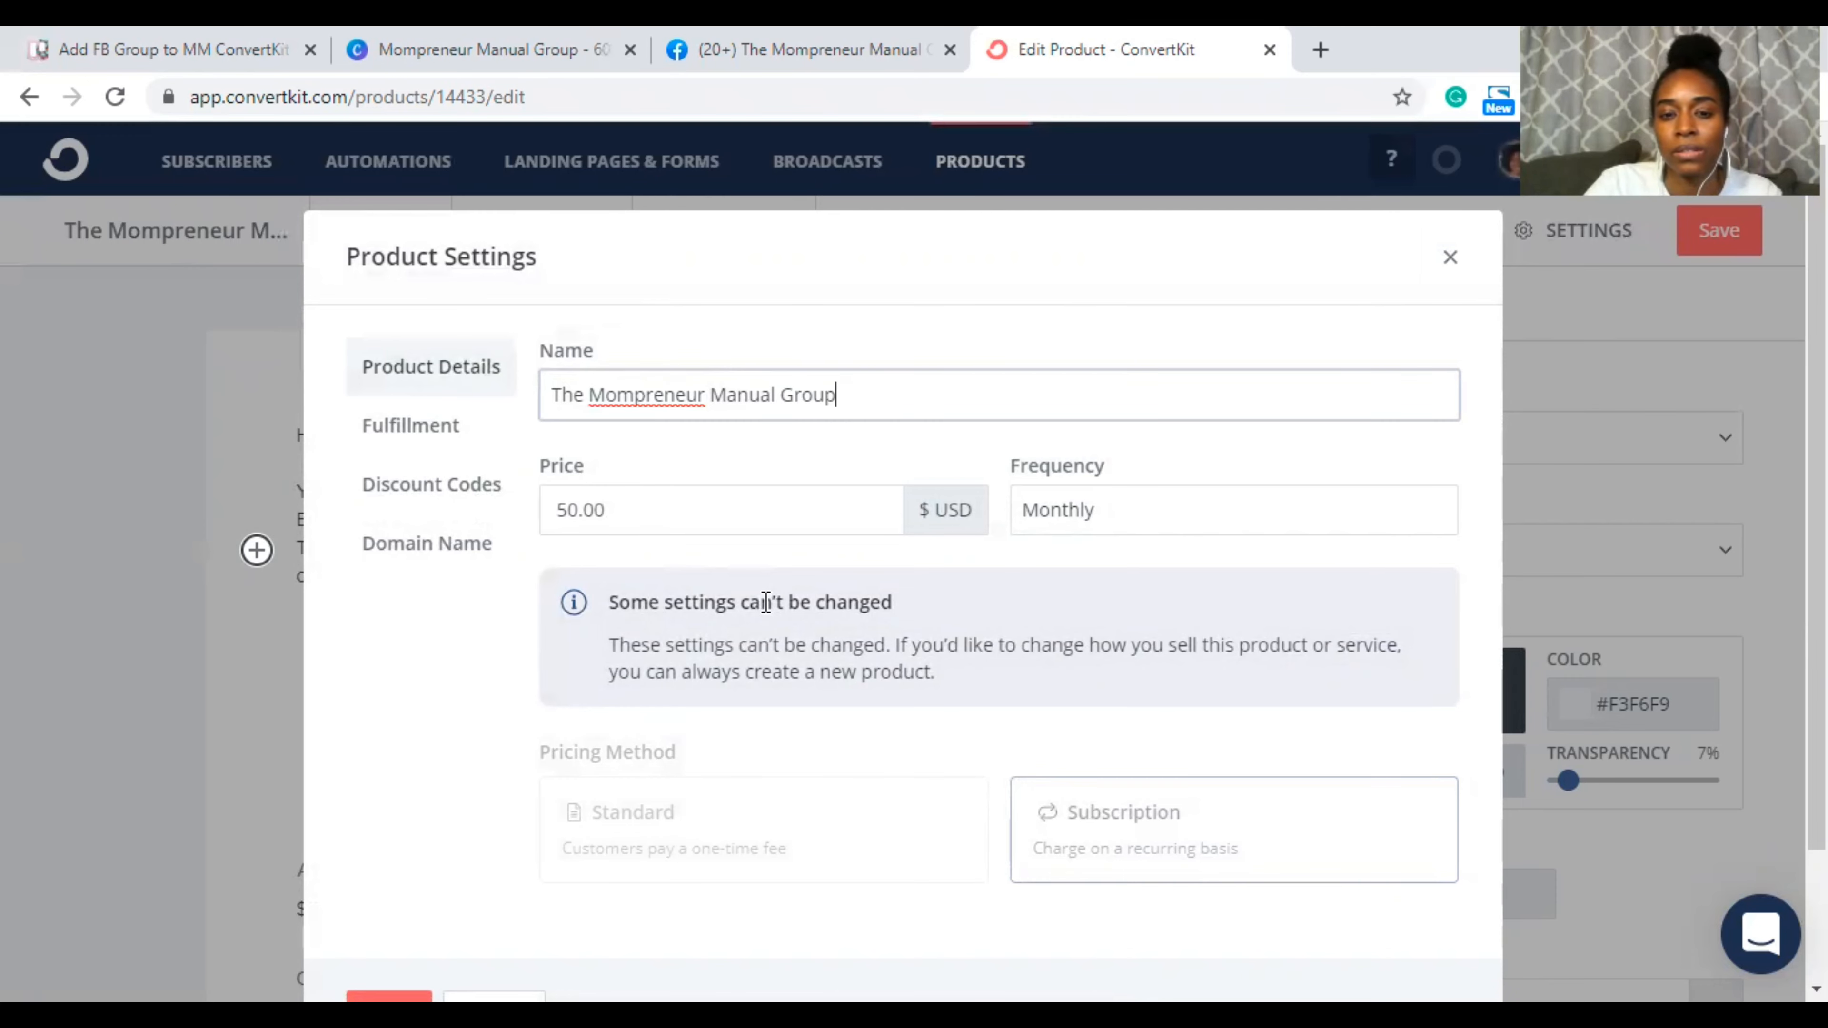
{"action": "scroll", "coordinate": [1016, 776], "scroll_direction": "down", "scroll_amount": 2}
{"action": "scroll", "coordinate": [1016, 776], "scroll_direction": "up", "scroll_amount": 2}
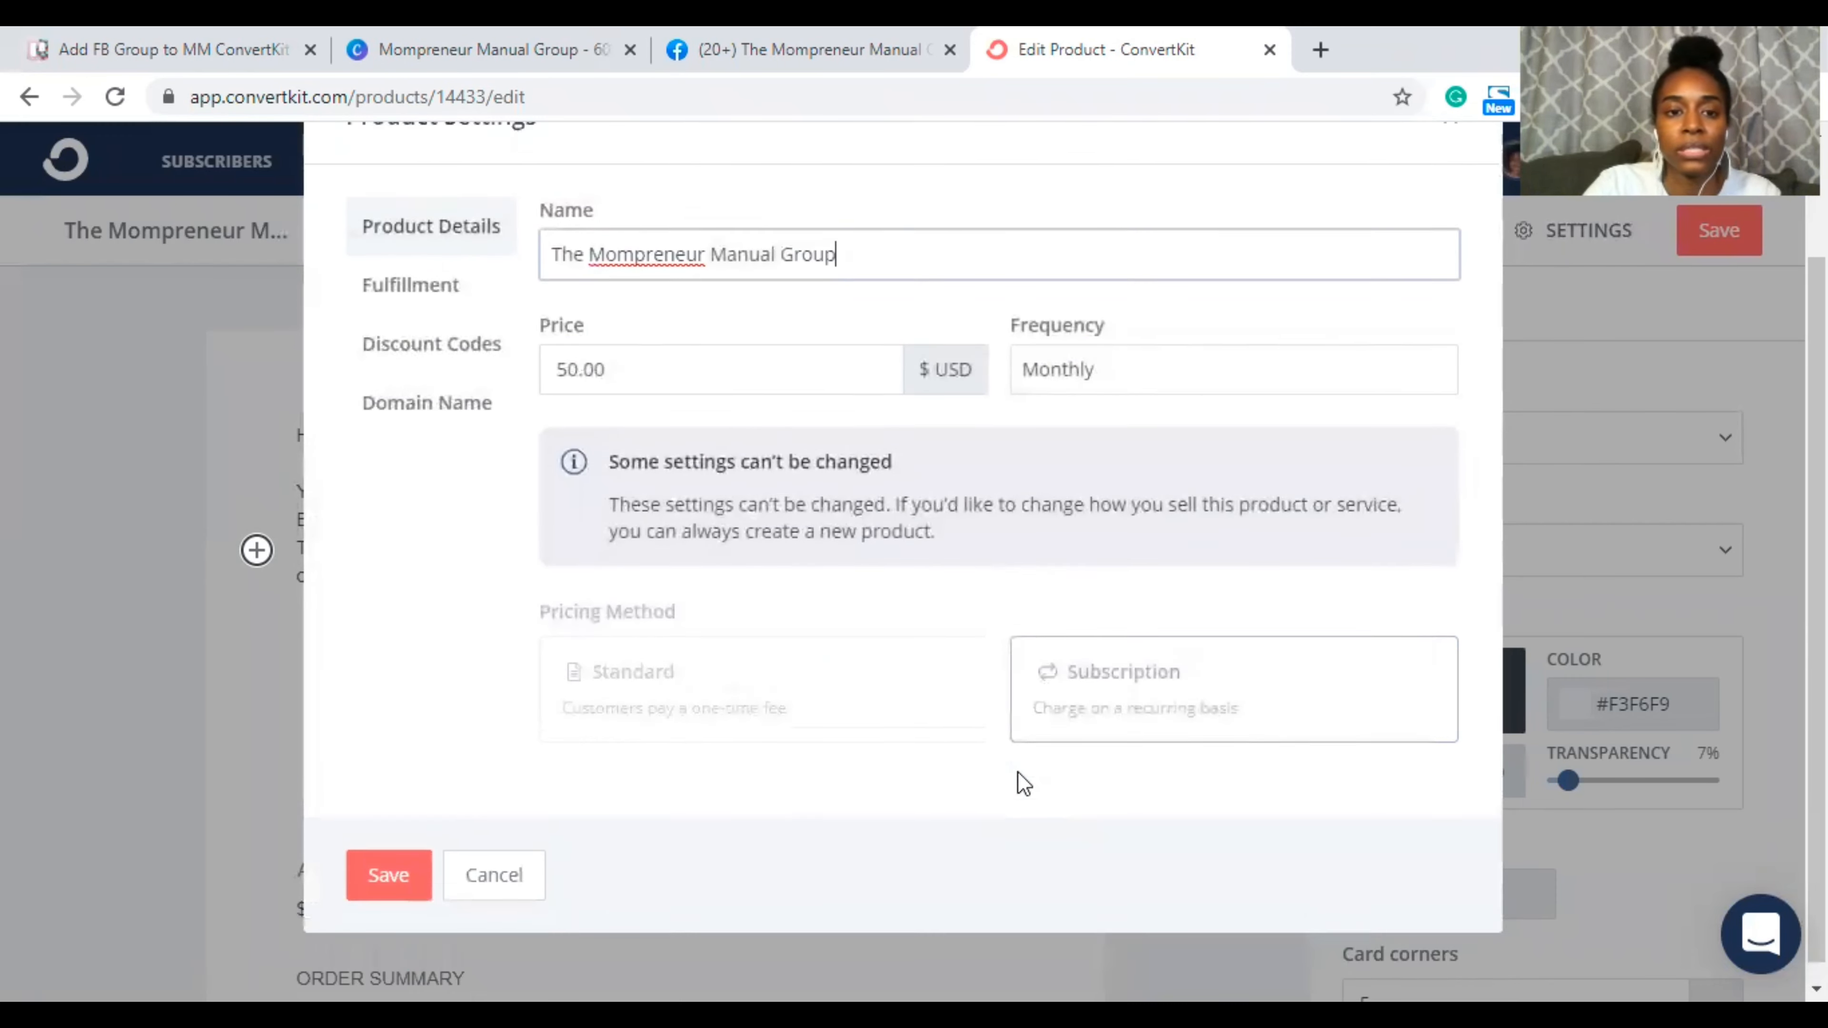
{"action": "left_click", "coordinate": [432, 452]}
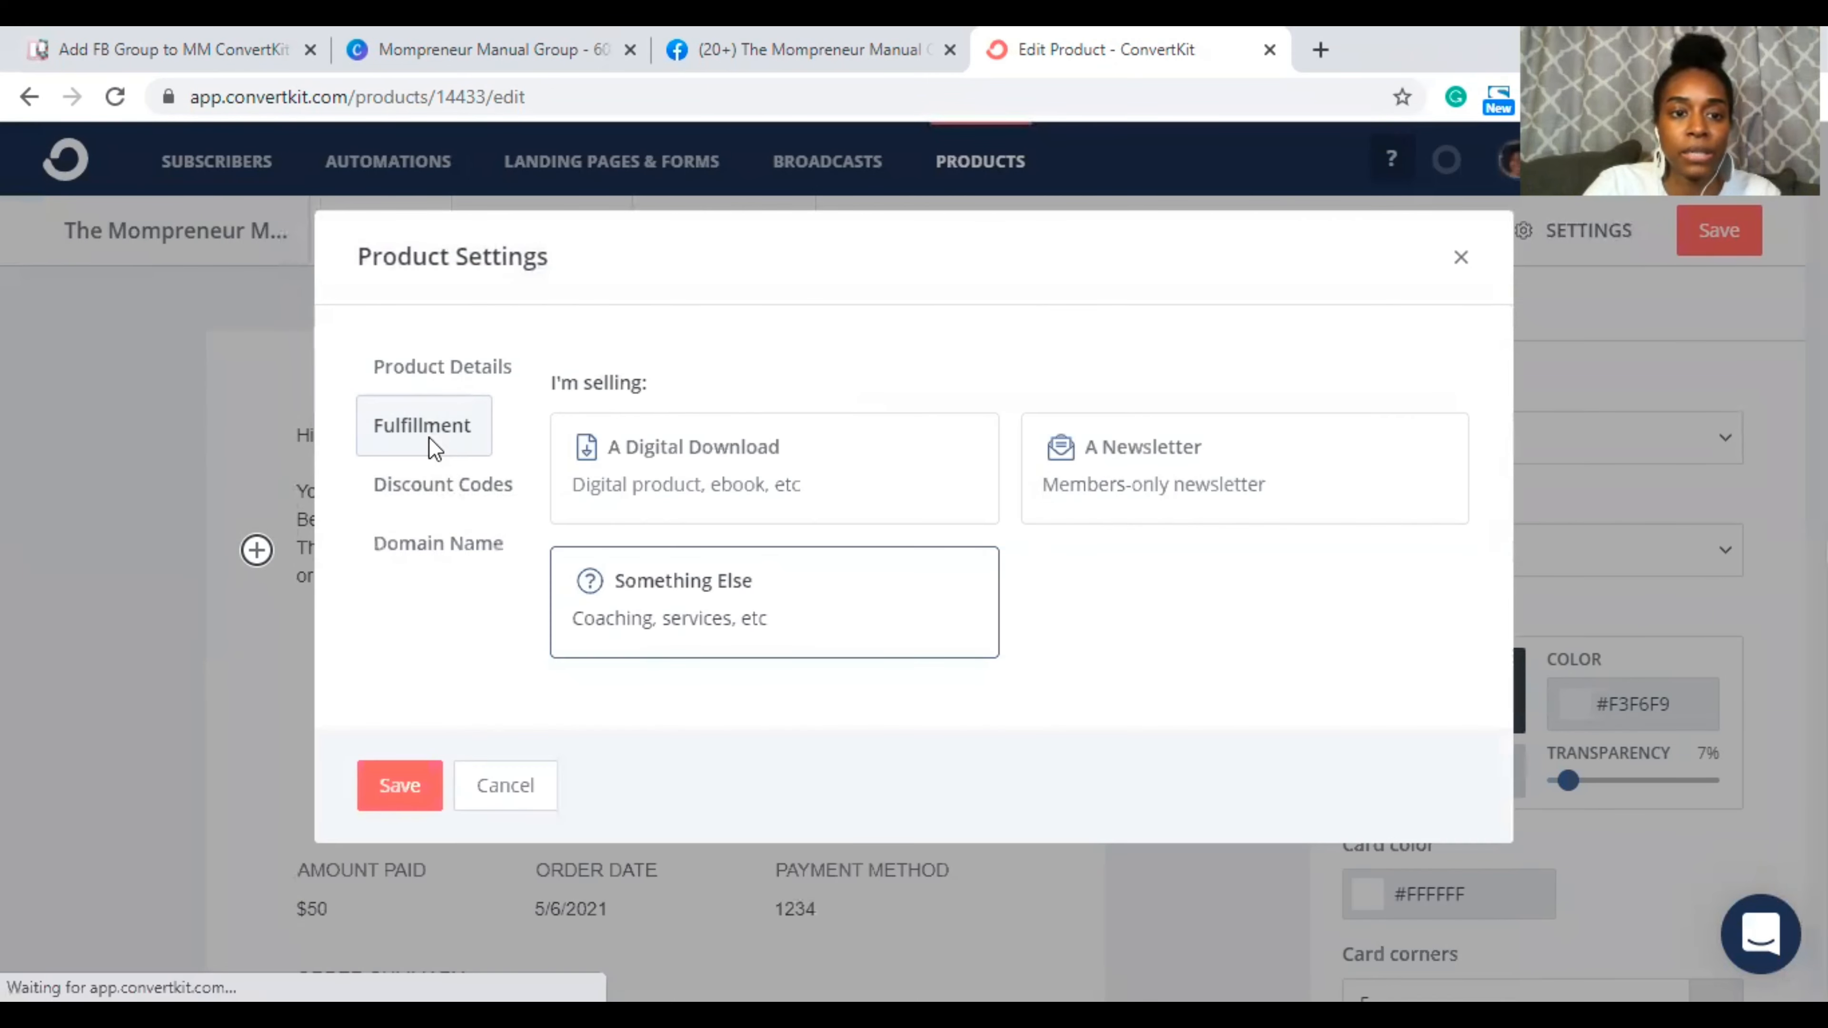
{"action": "left_click", "coordinate": [425, 486]}
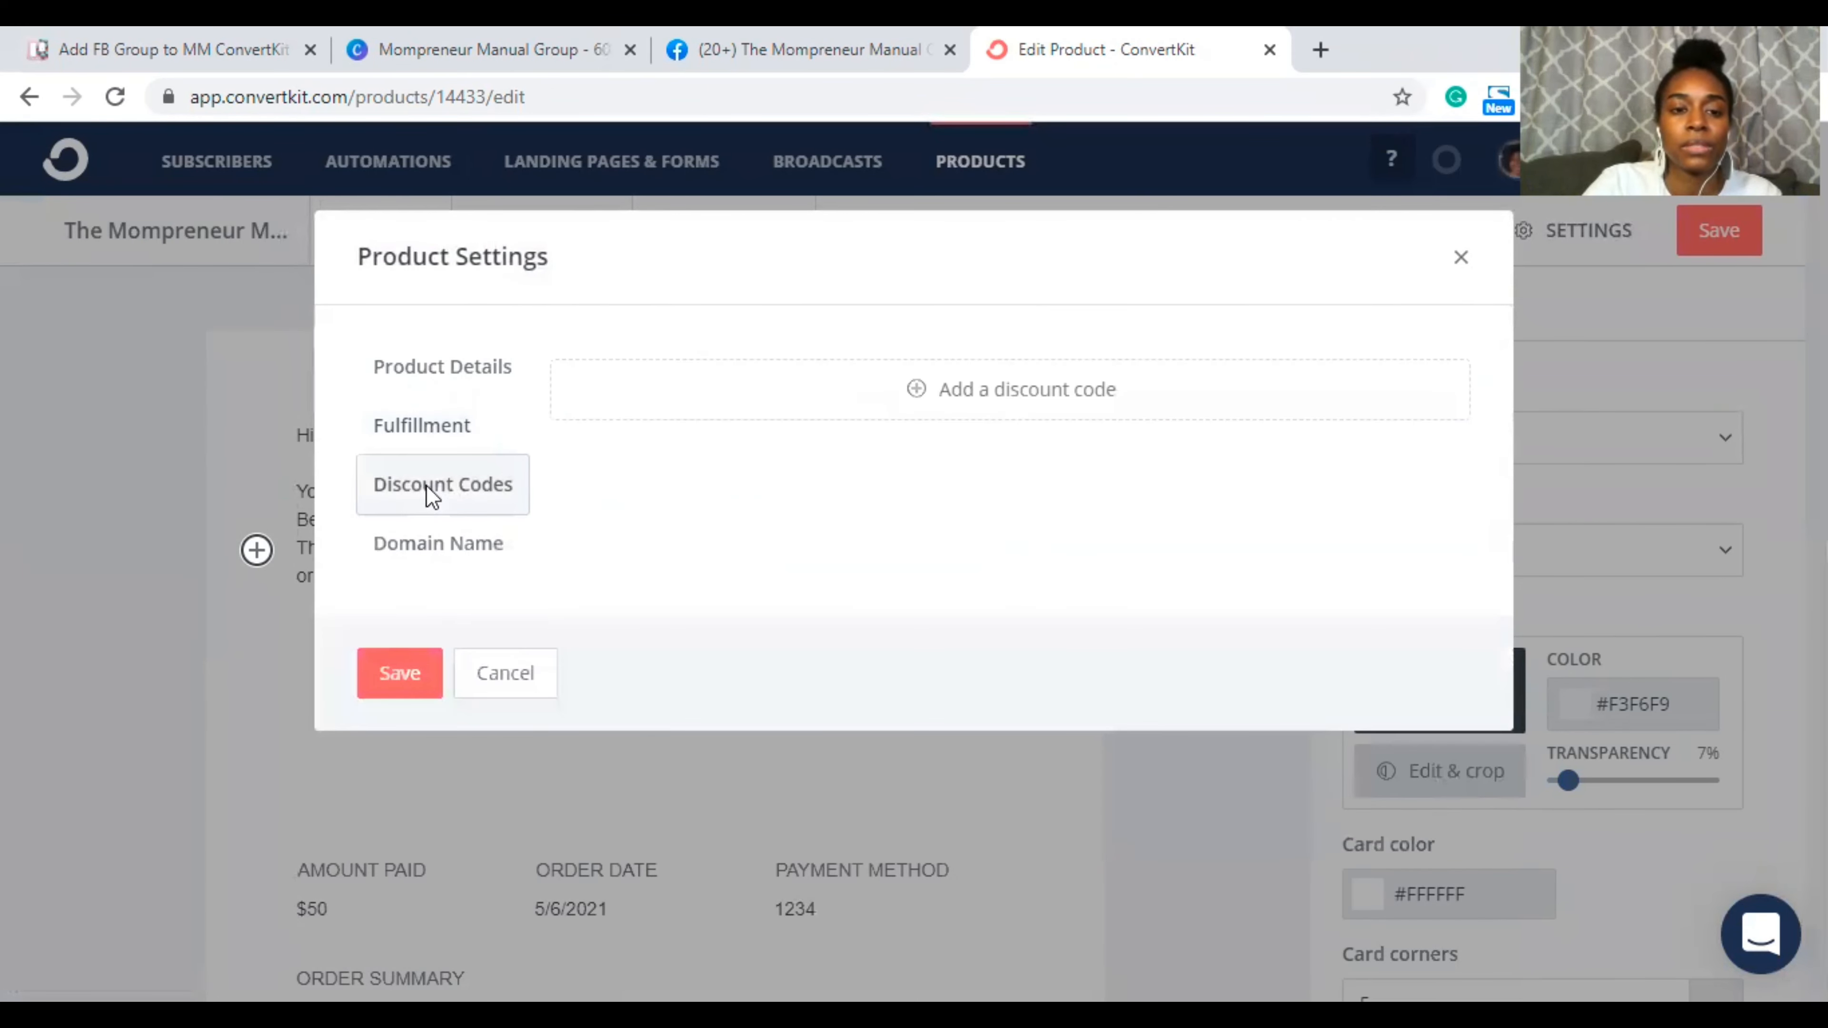
Step: Add discount code MMGROUP30 for $20.00 off and save the product settings
{"action": "left_click", "coordinate": [916, 392]}
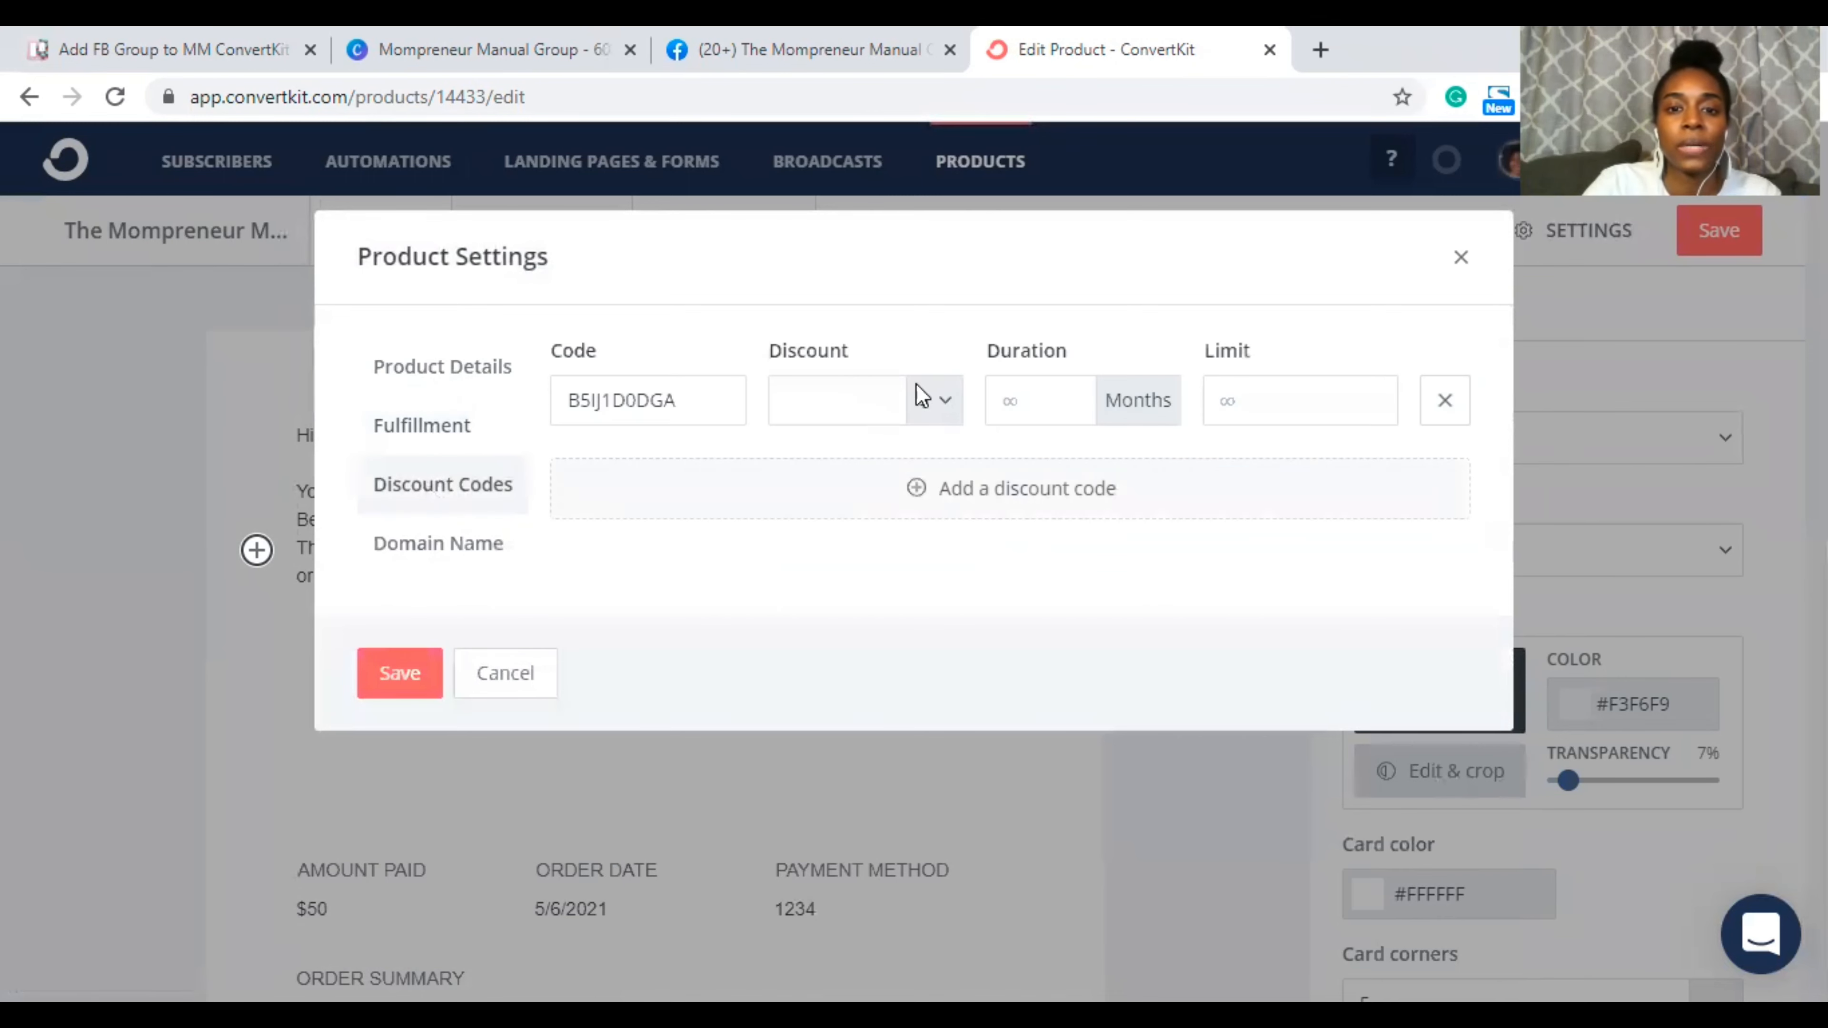
{"action": "double_click", "coordinate": [650, 405]}
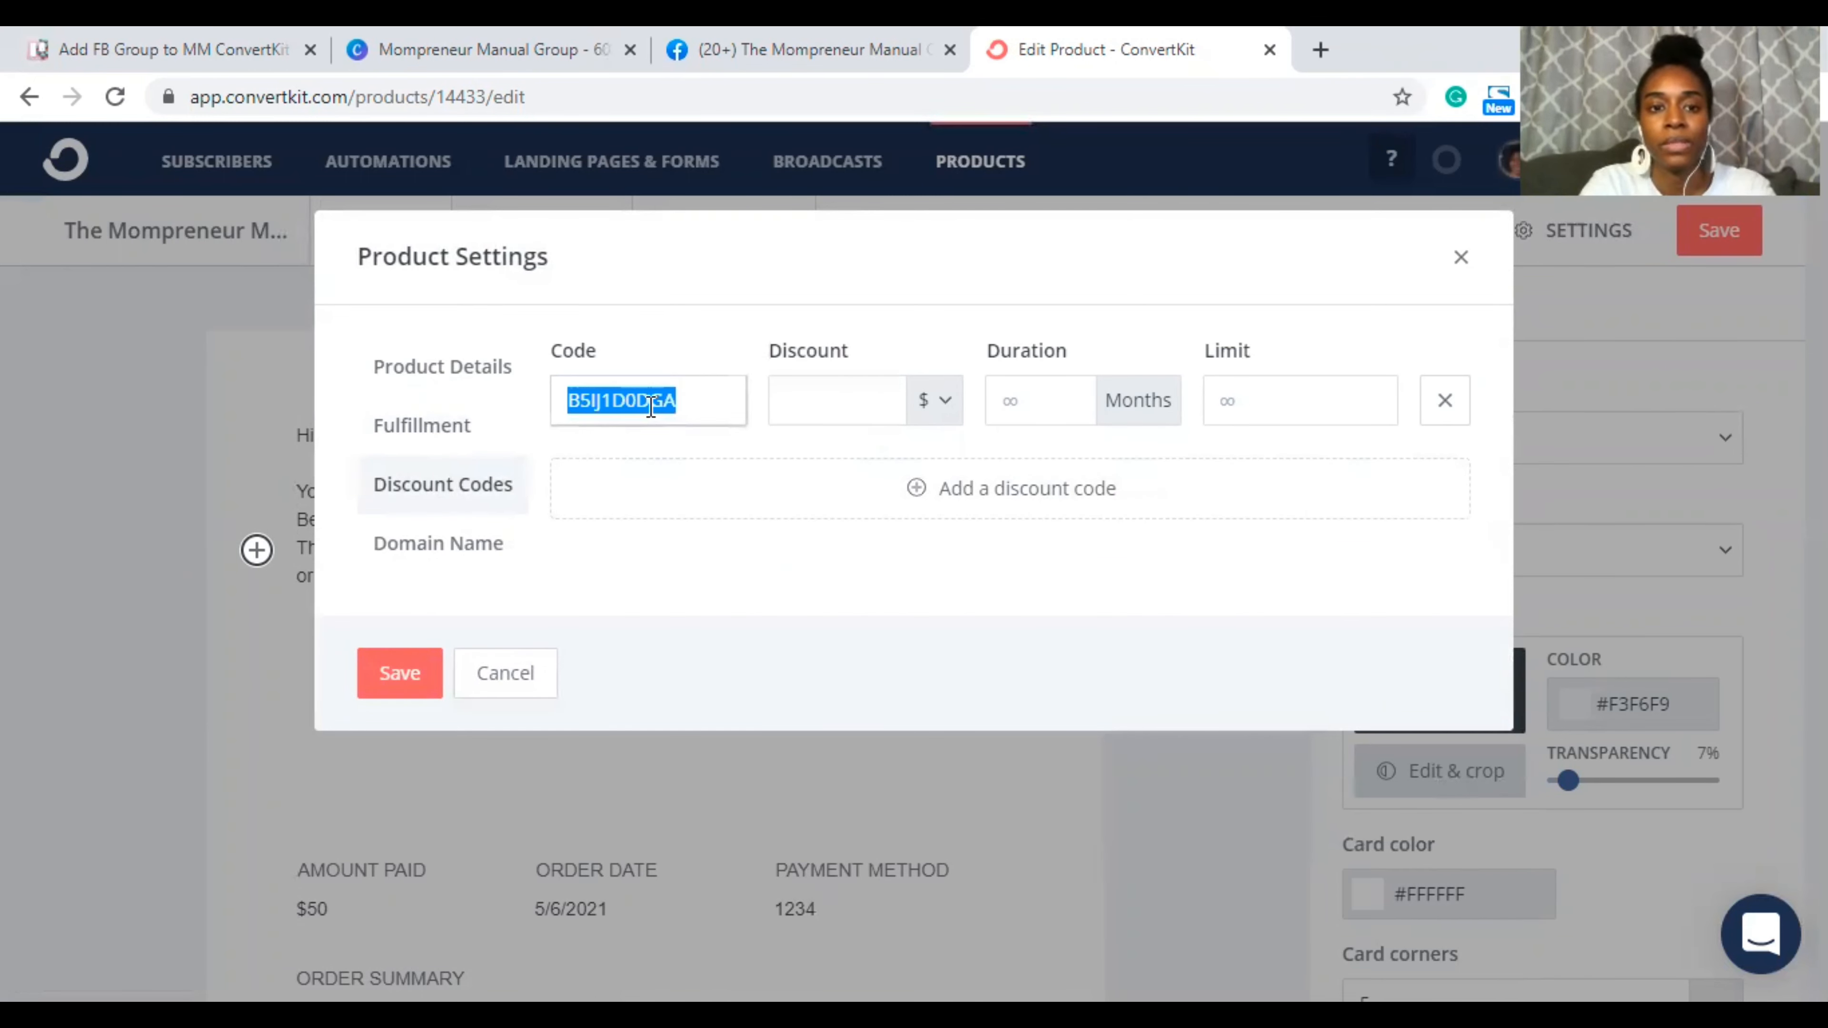
{"action": "type", "text": "MMG"}
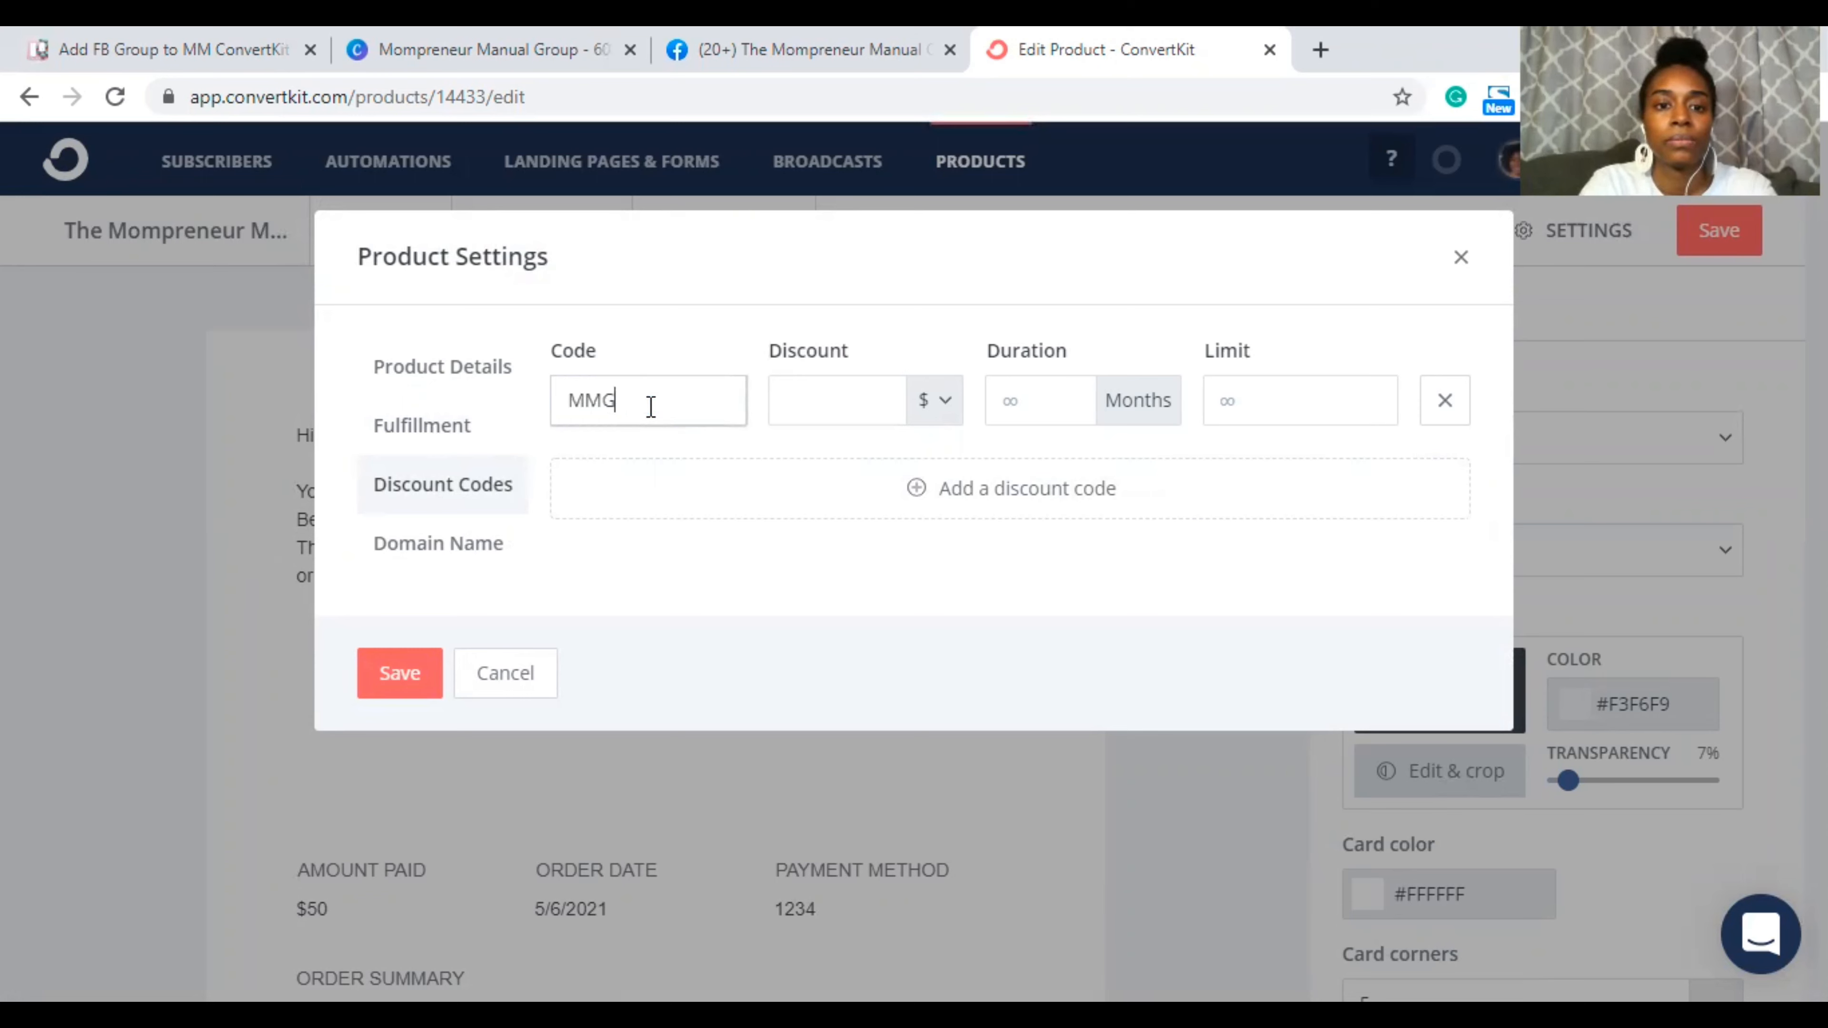
{"action": "type", "text": "ROU"}
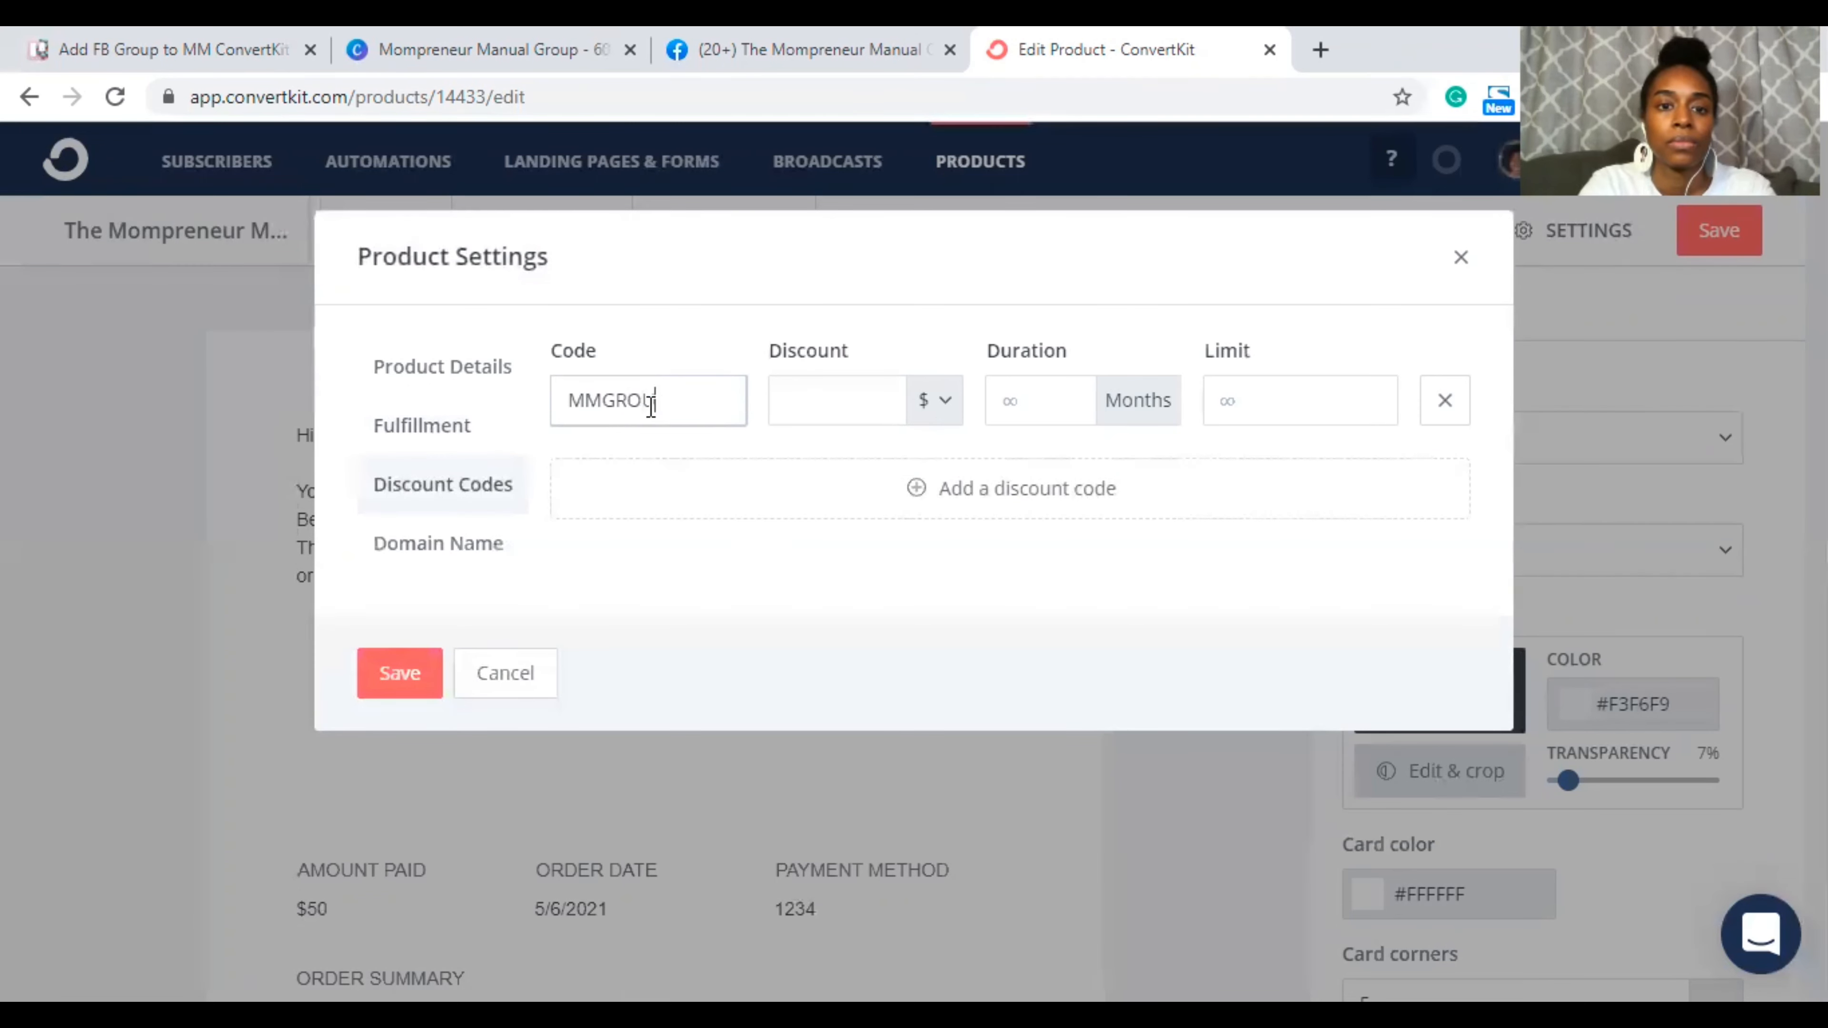
{"action": "type", "text": "P30"}
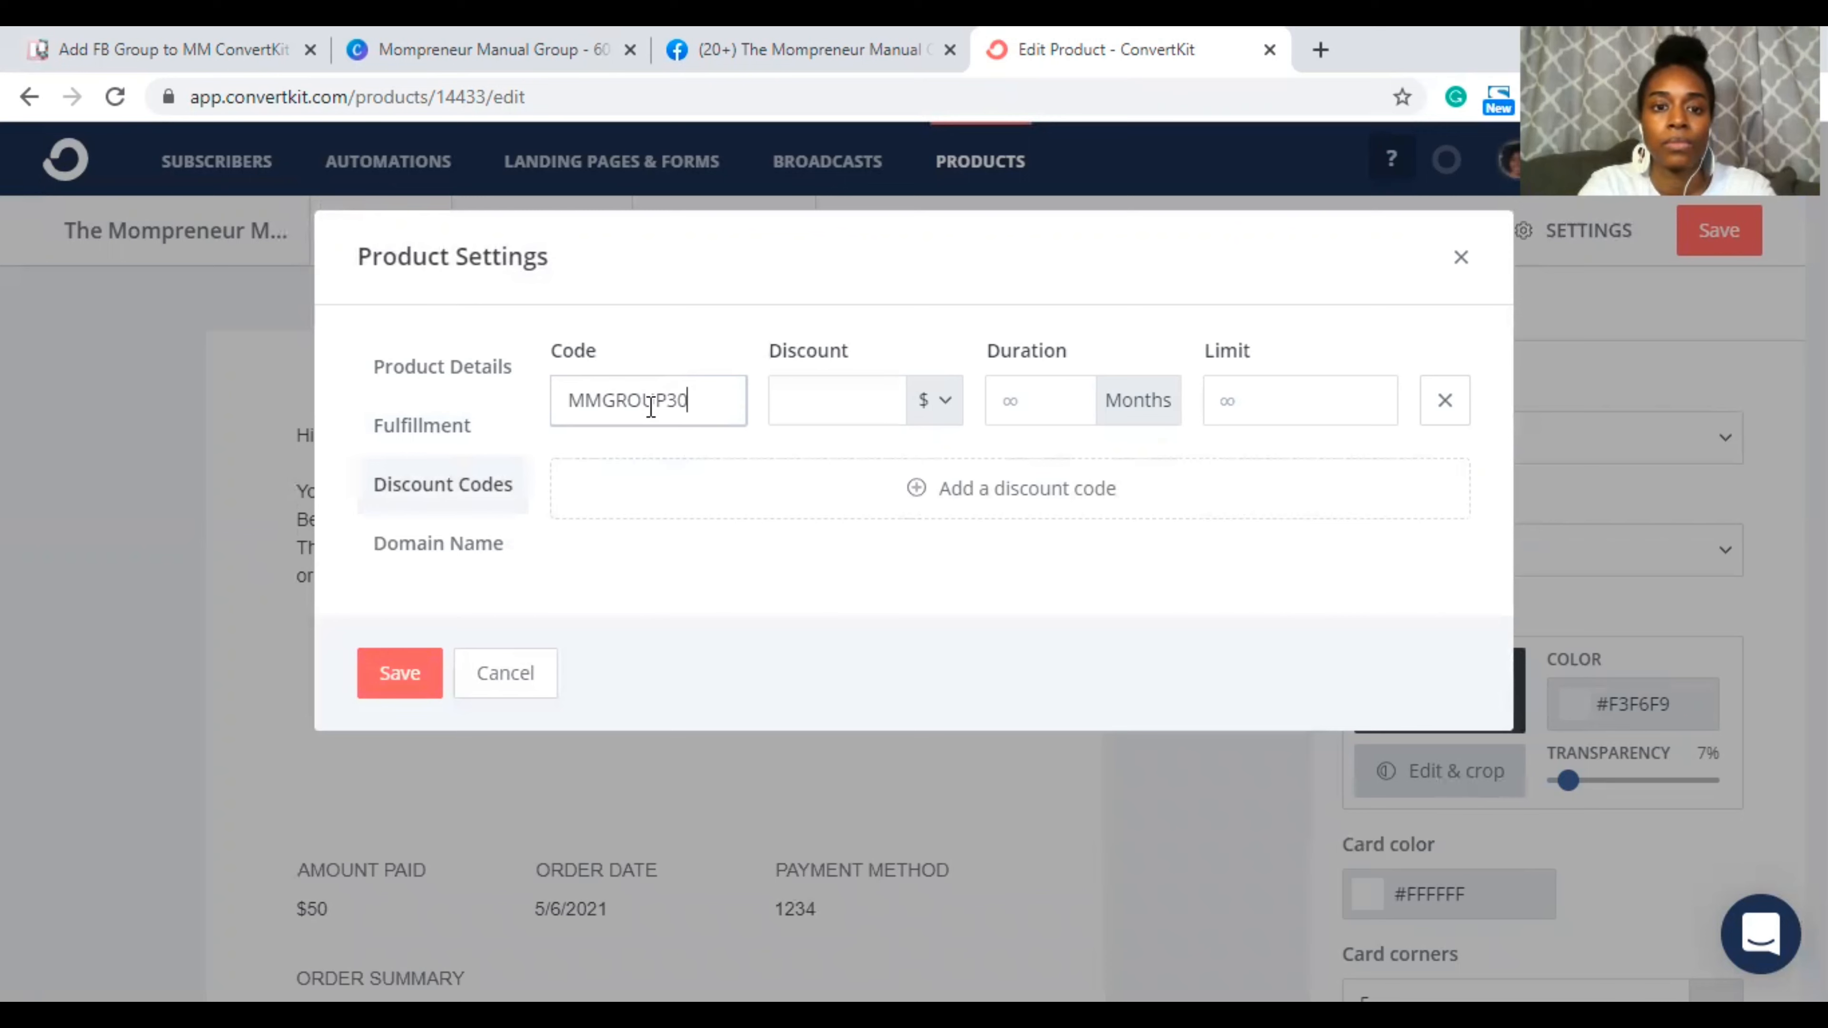
{"action": "key", "text": "Tab"}
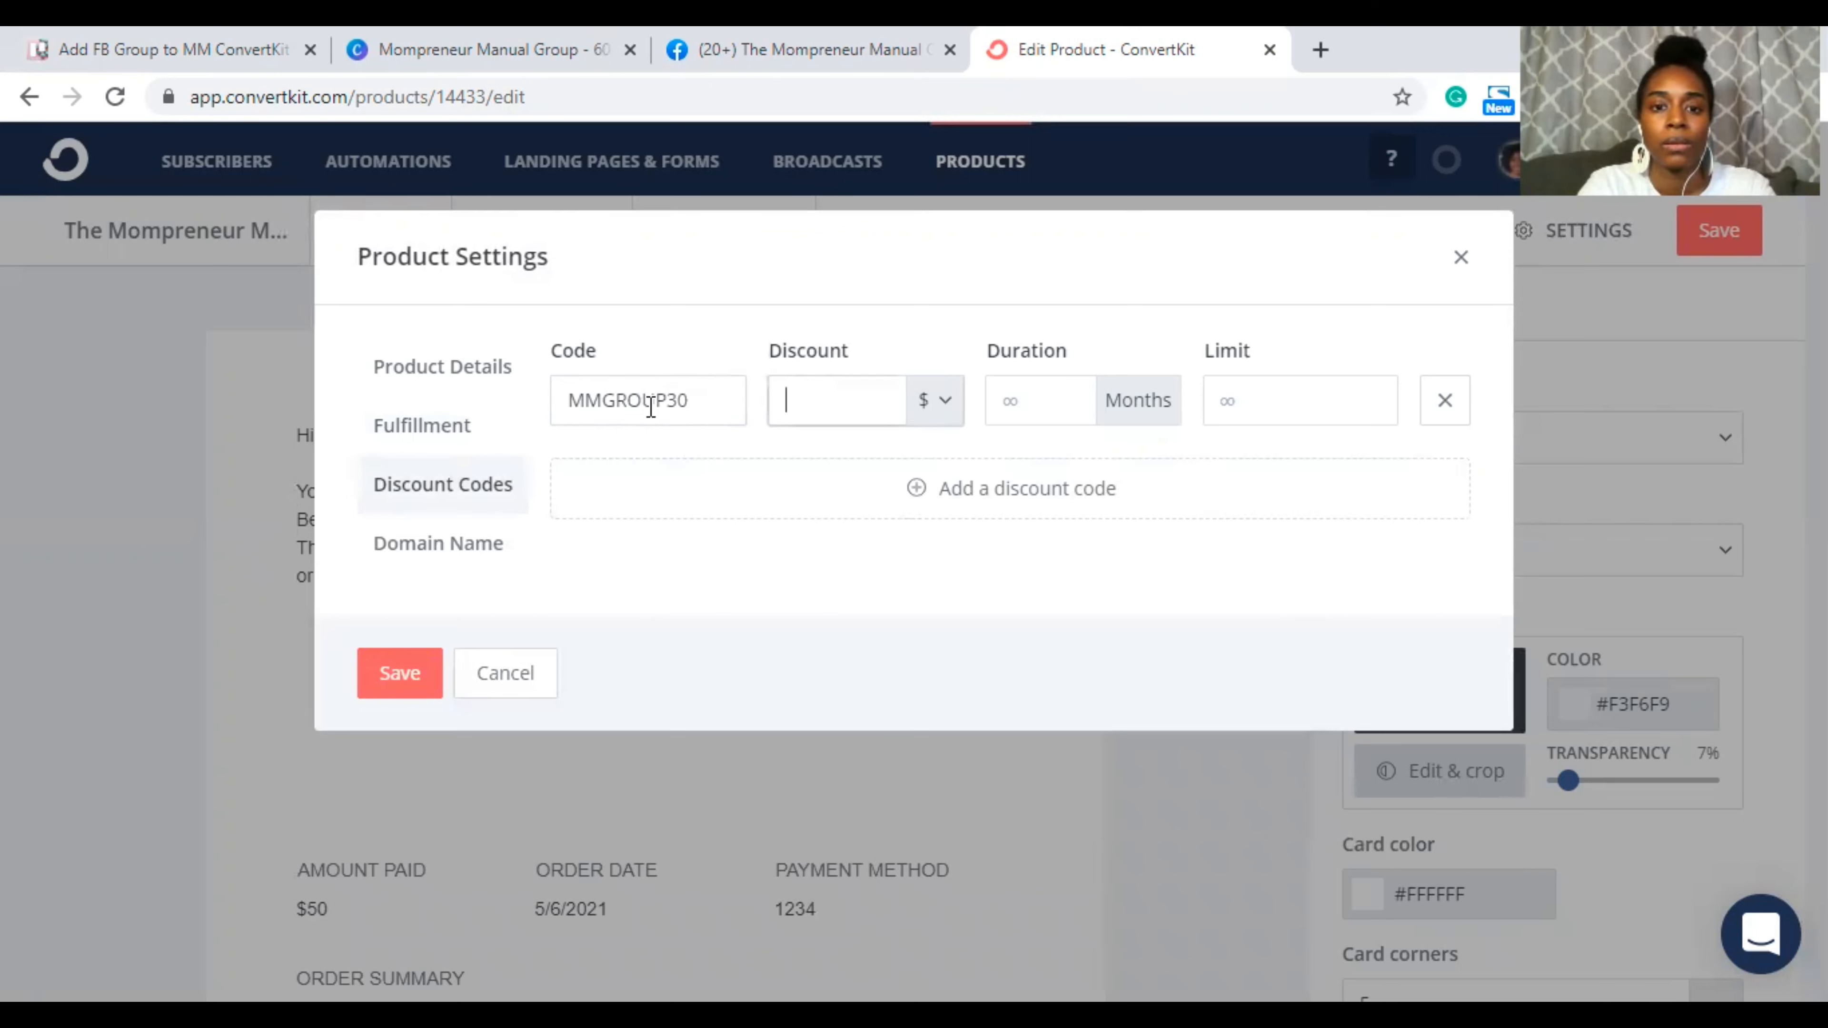
{"action": "type", "text": "20"}
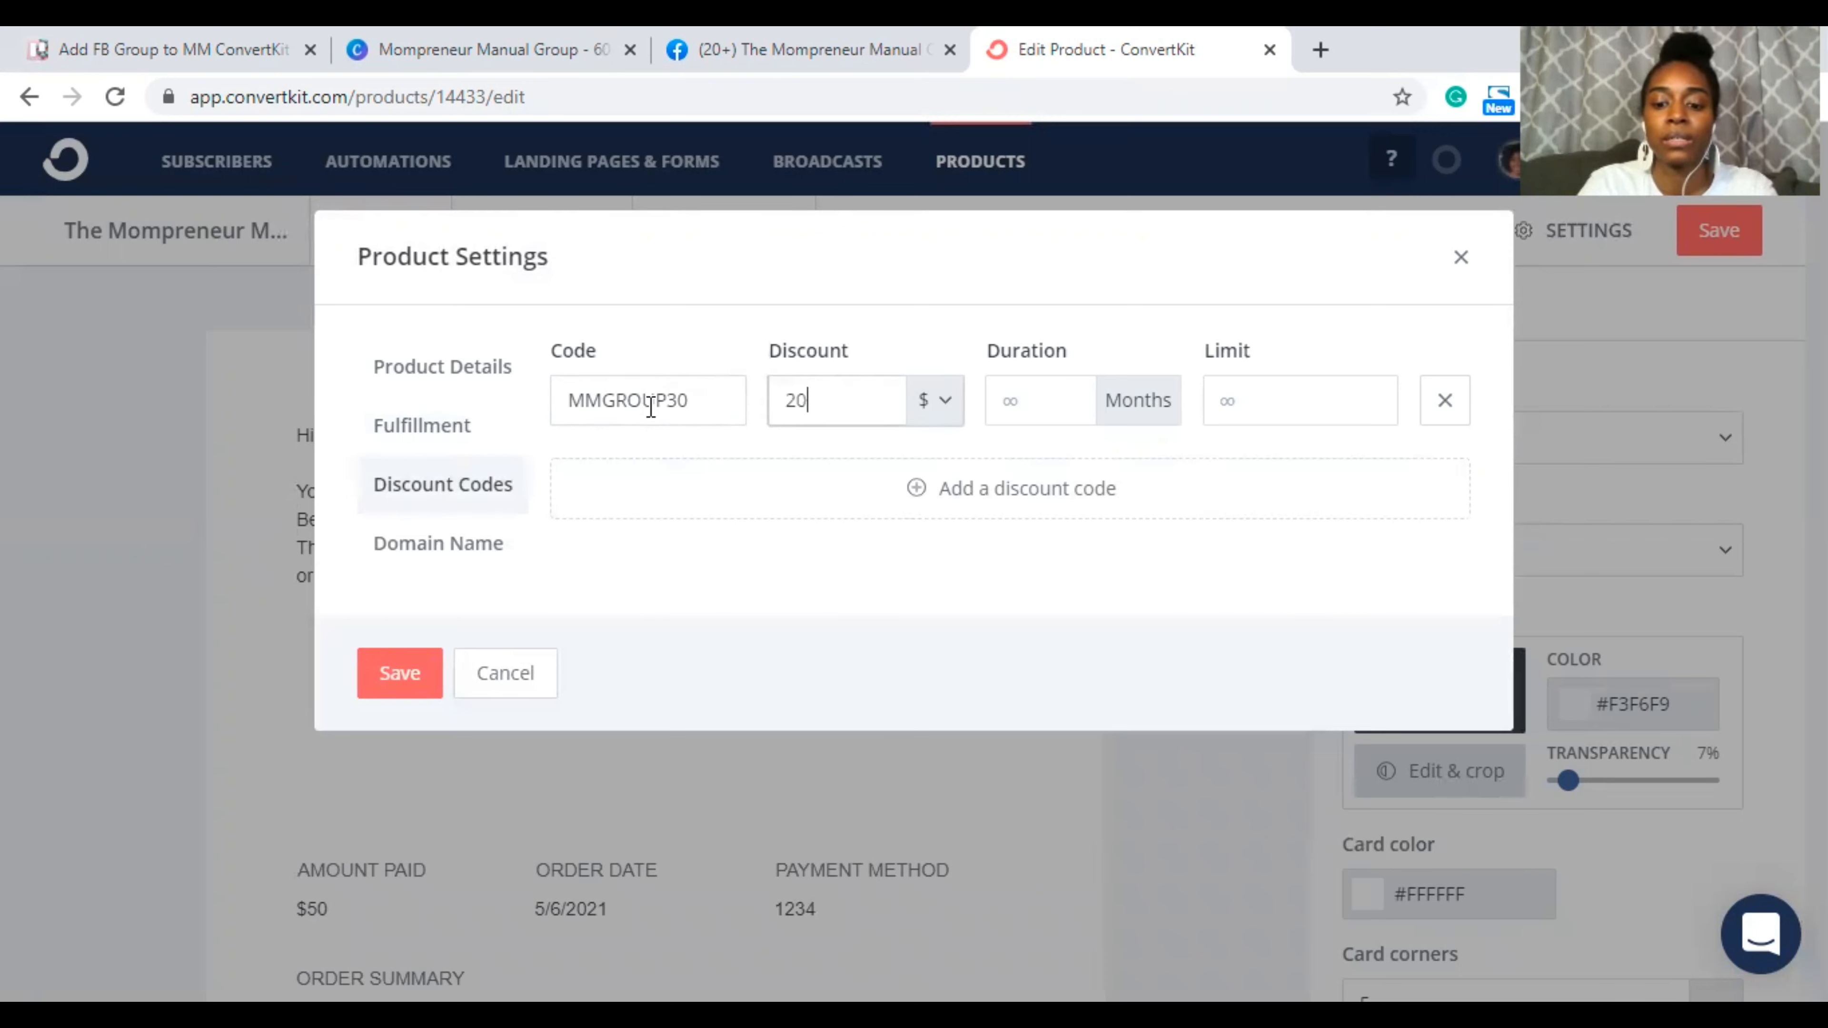
{"action": "type", "text": ".00"}
{"action": "key", "text": "Tab"}
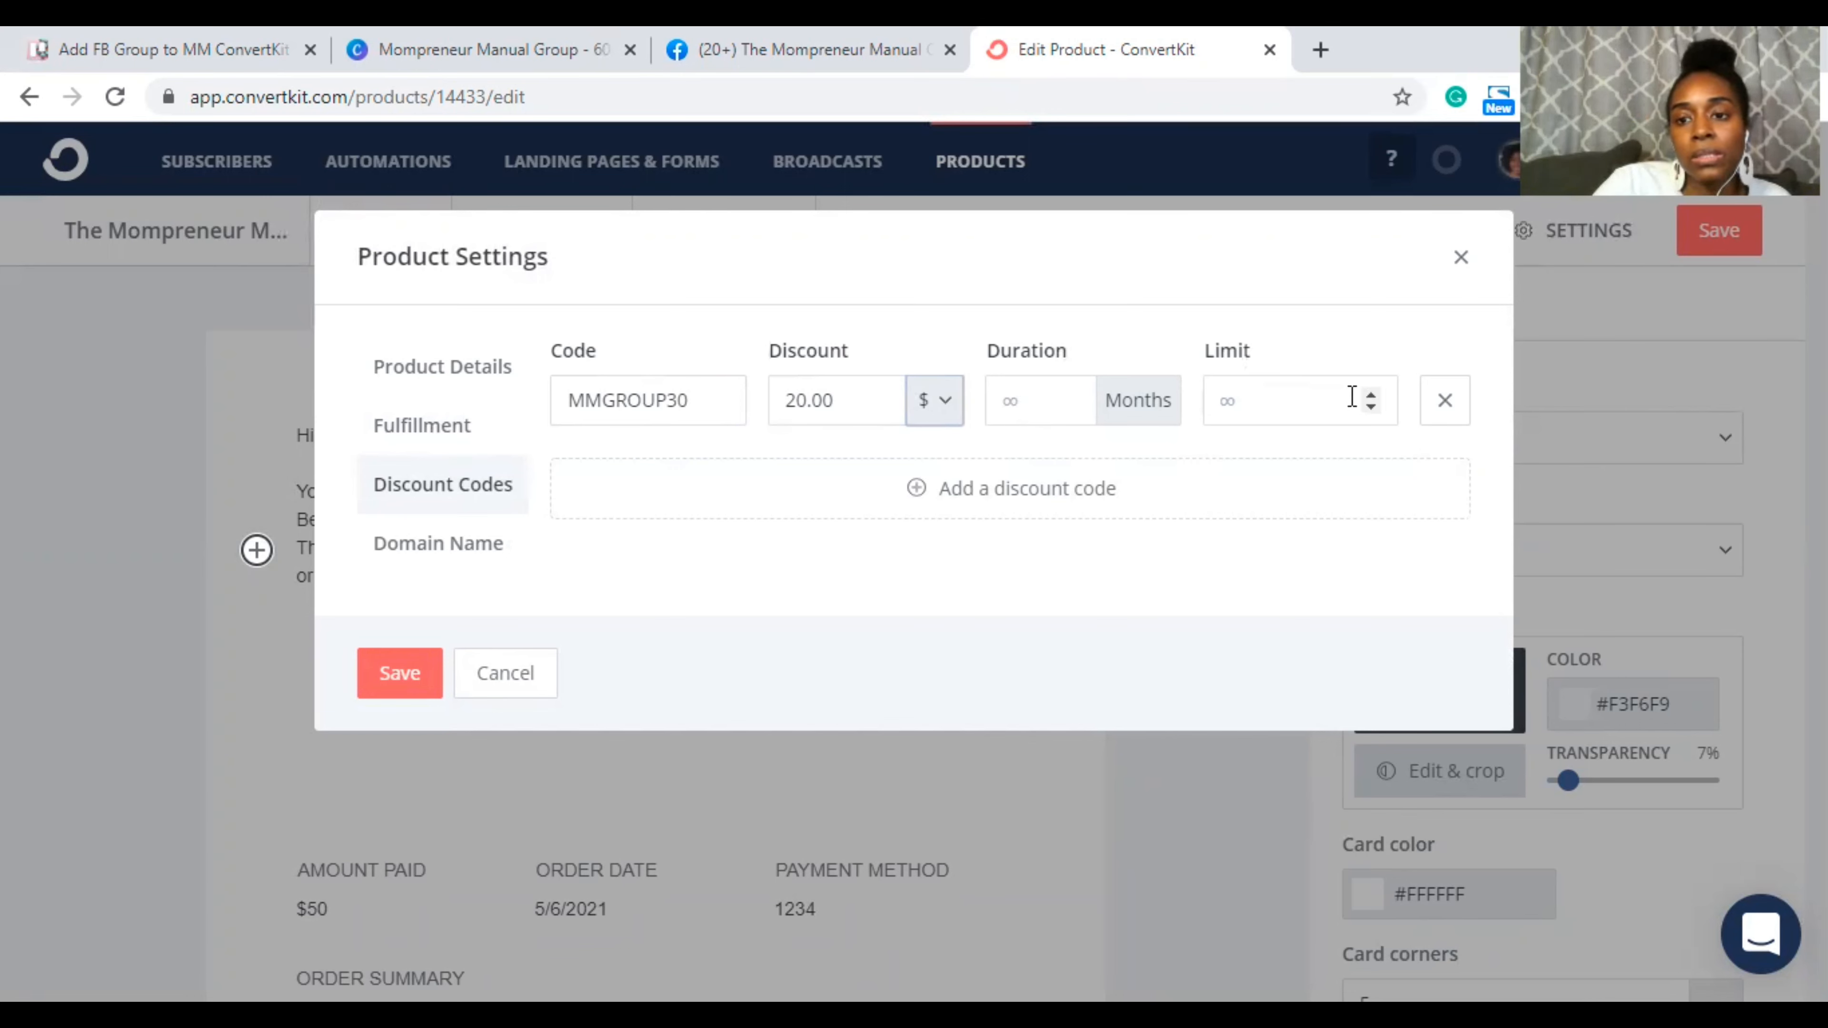
{"action": "left_click", "coordinate": [1249, 394]}
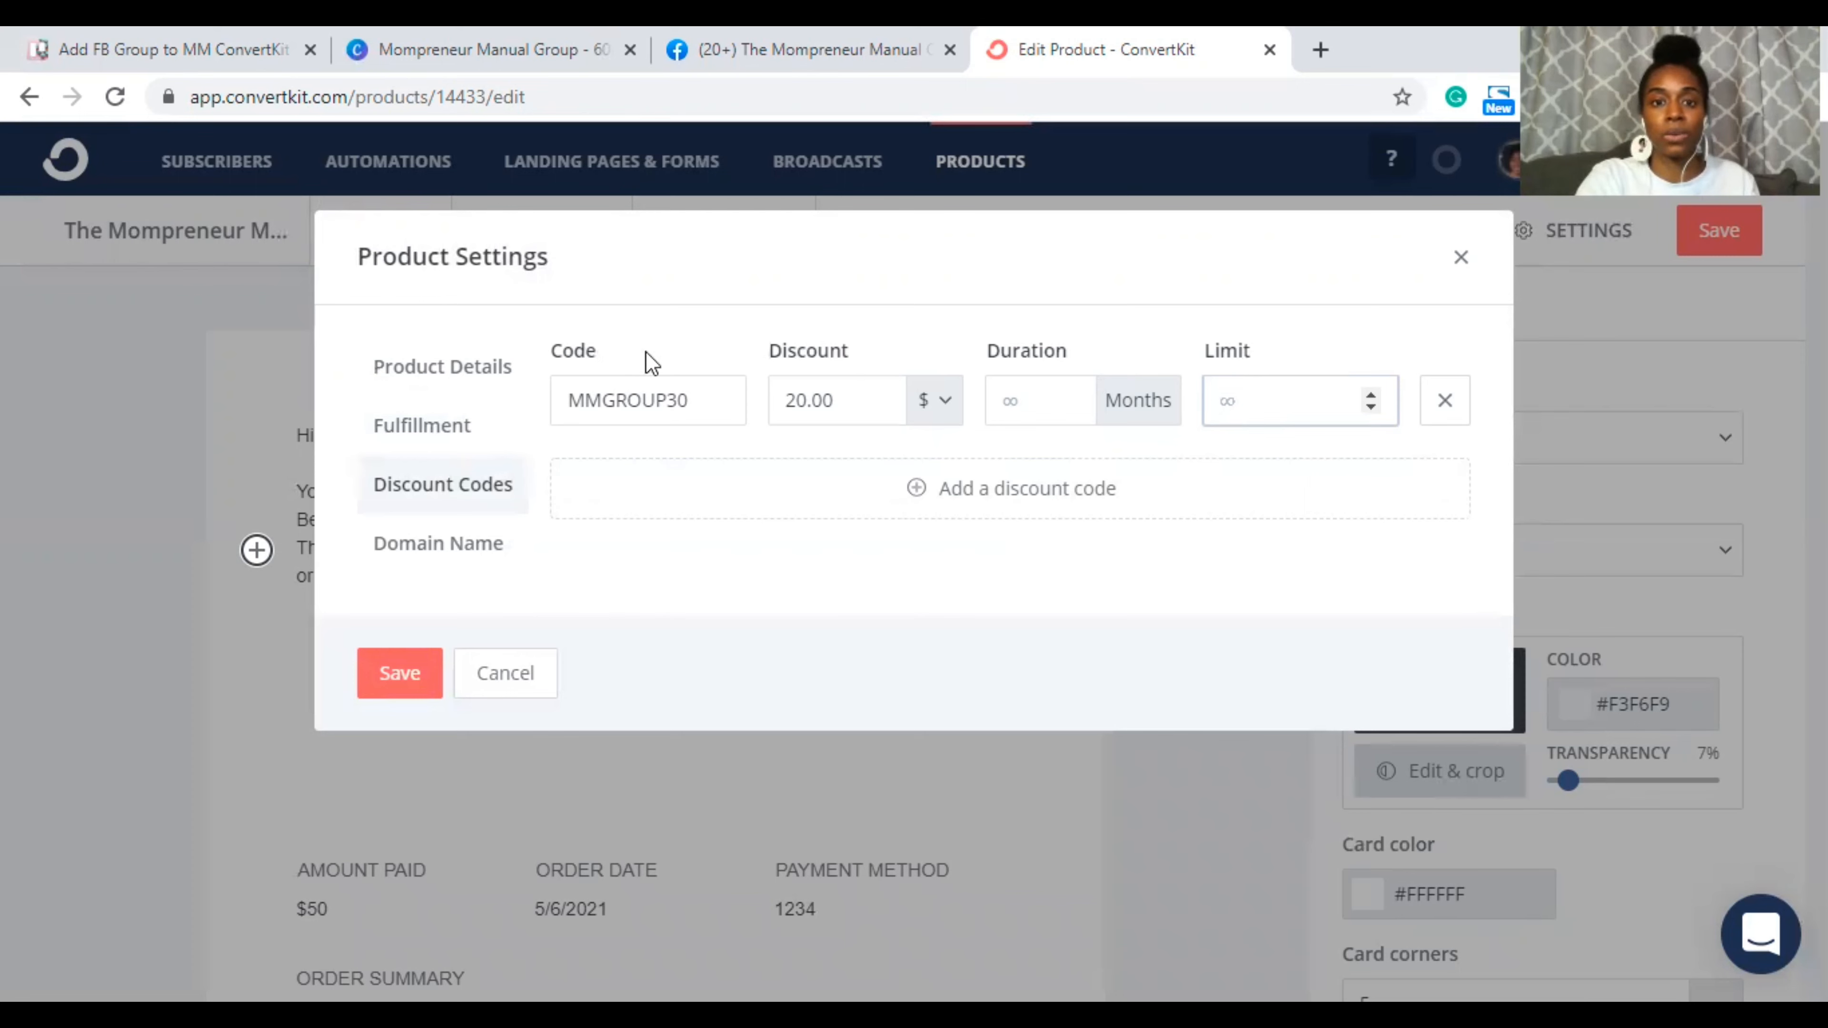
{"action": "left_click", "coordinate": [461, 553]}
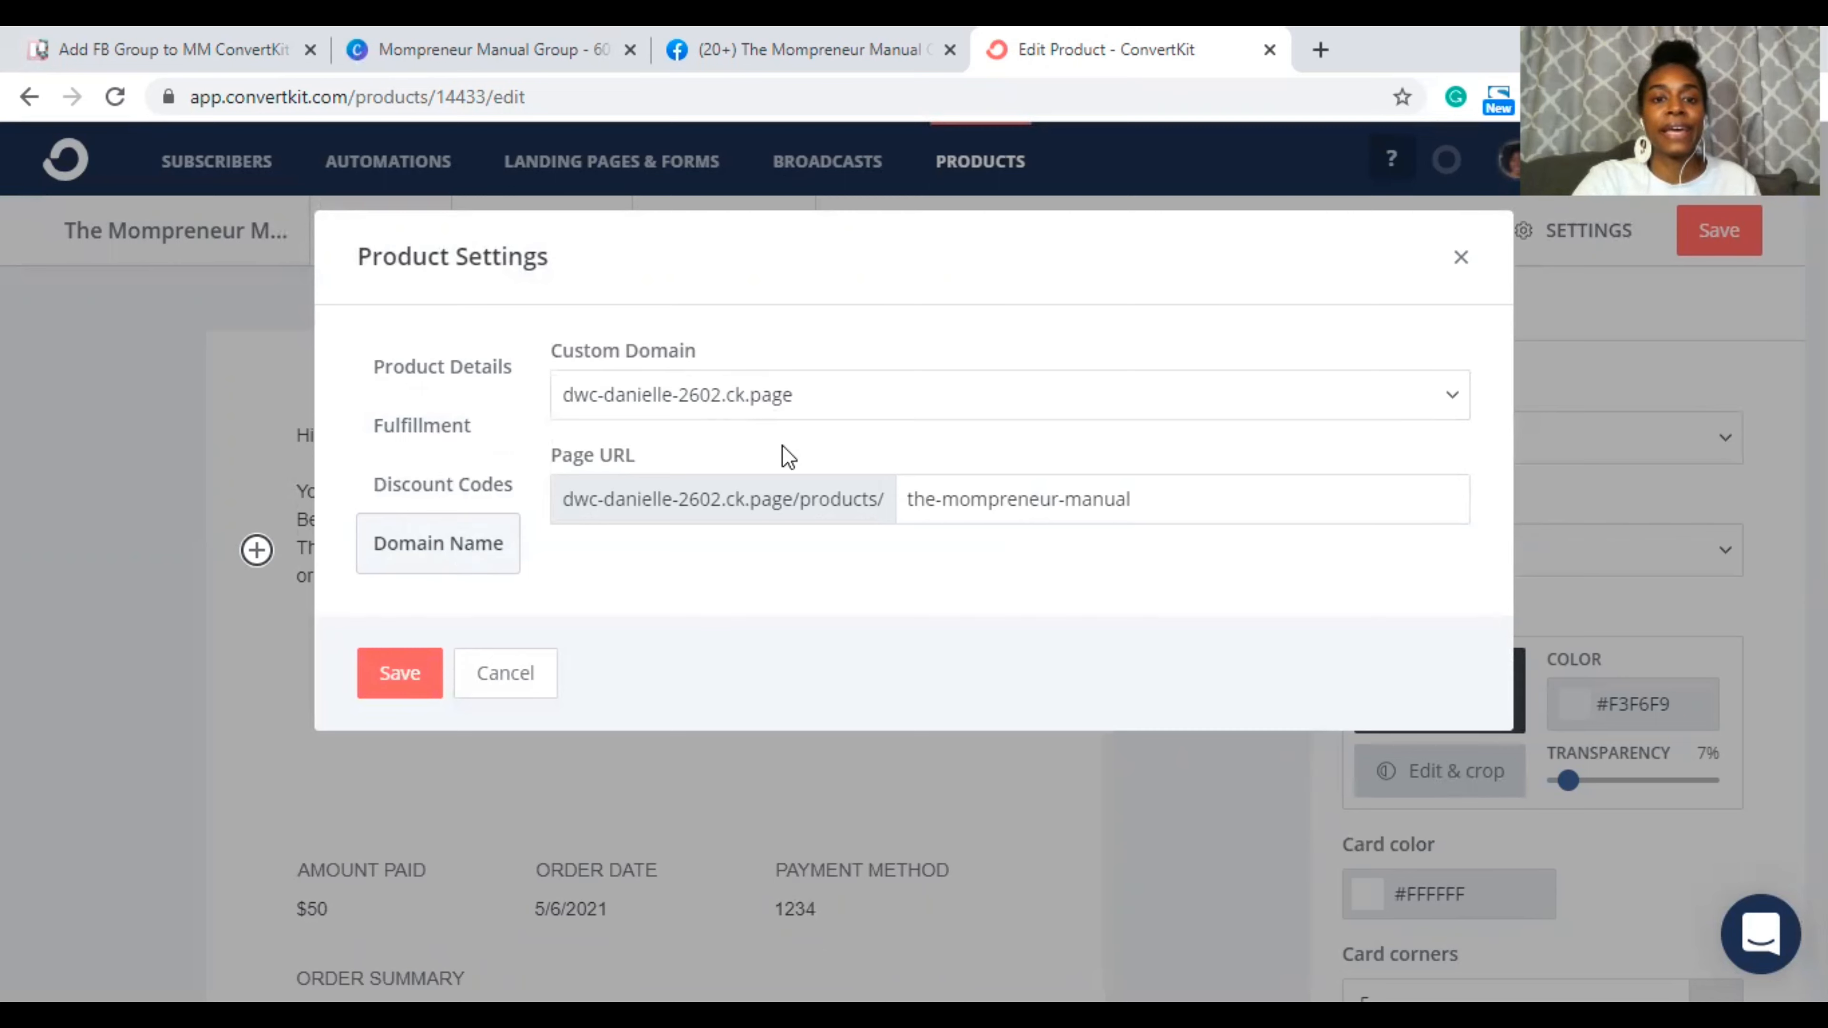
{"action": "left_click", "coordinate": [403, 677]}
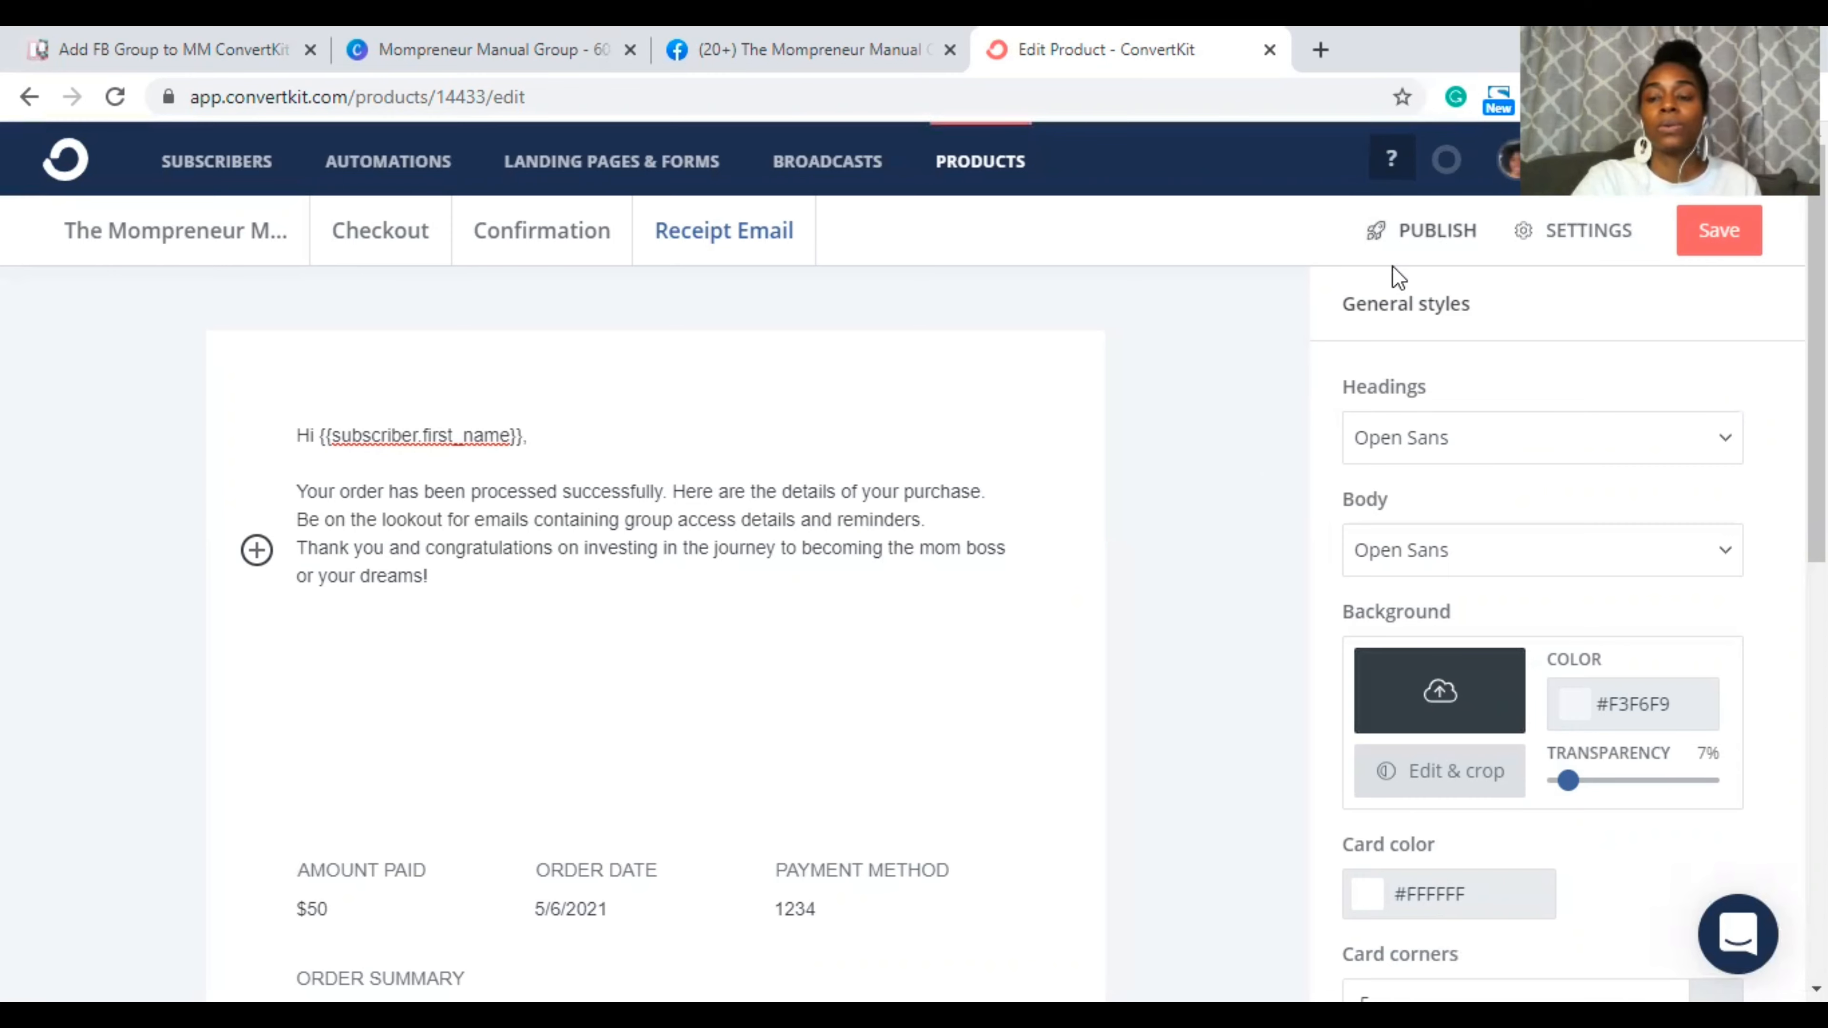
Step: Save the product page and select its share link URL in the Publish options
{"action": "left_click", "coordinate": [1400, 242]}
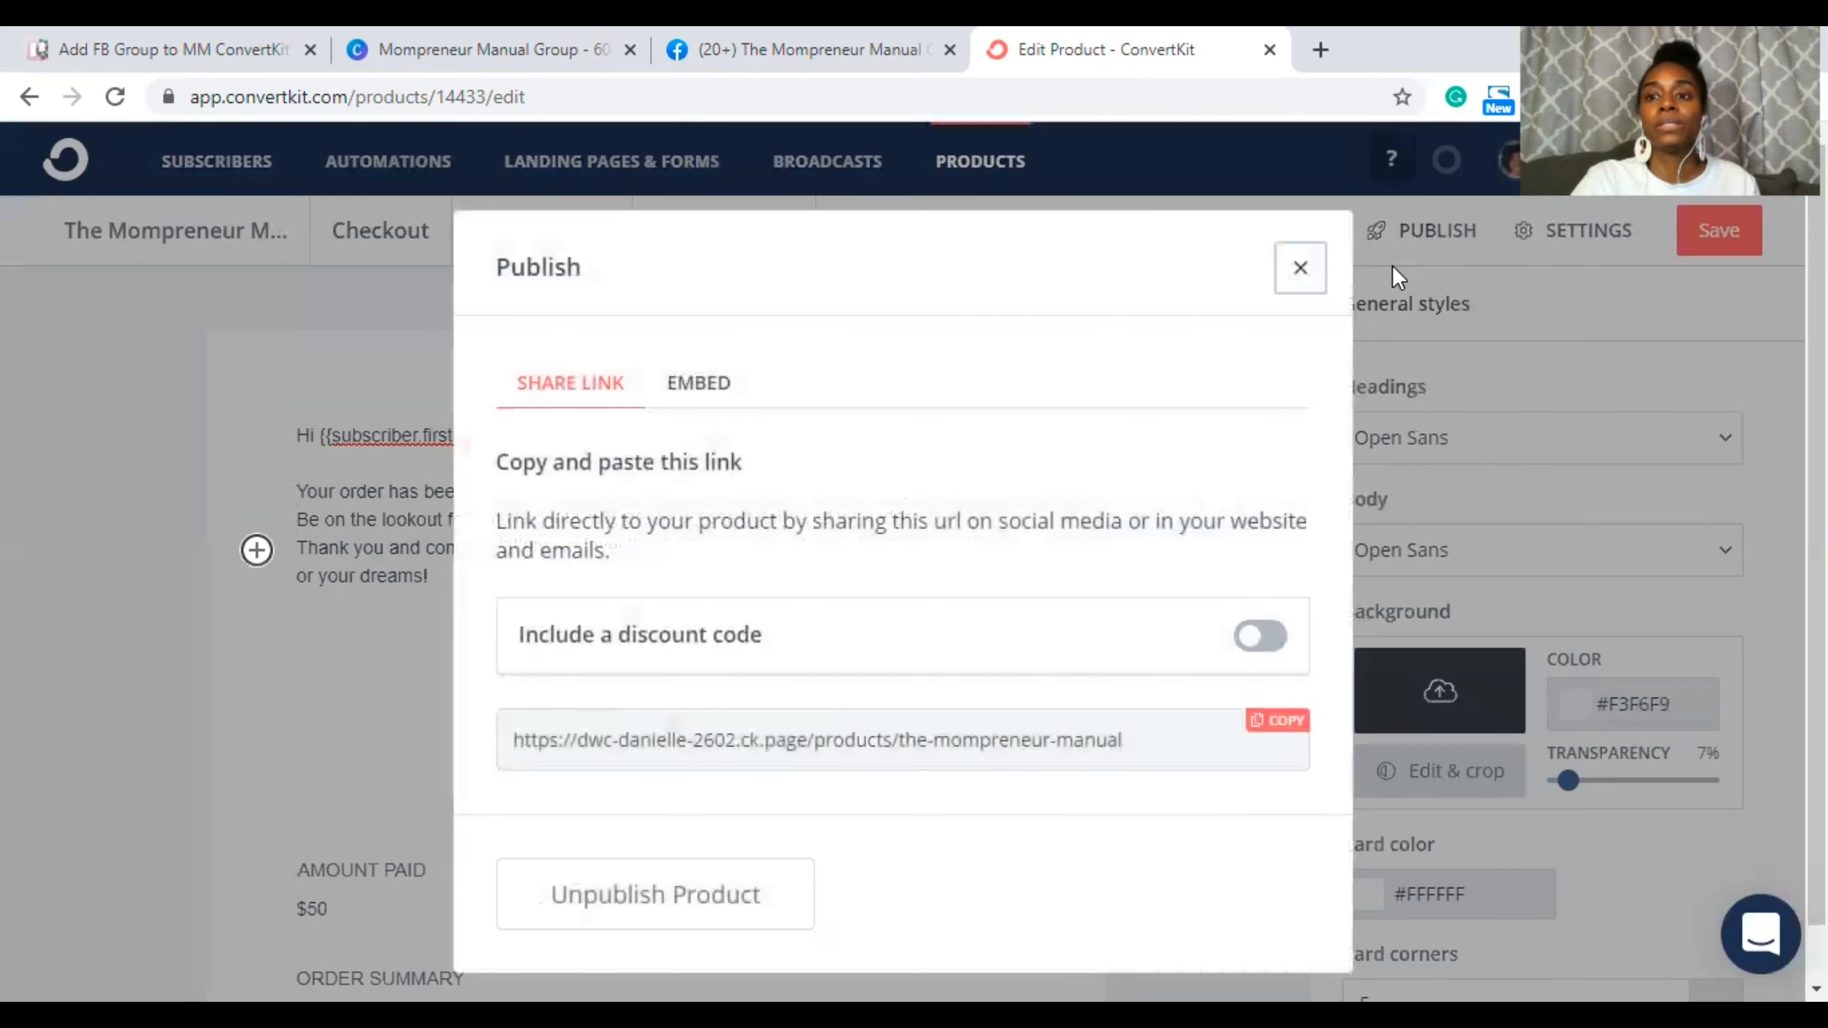
{"action": "left_click", "coordinate": [1279, 288]}
{"action": "left_click", "coordinate": [1718, 234]}
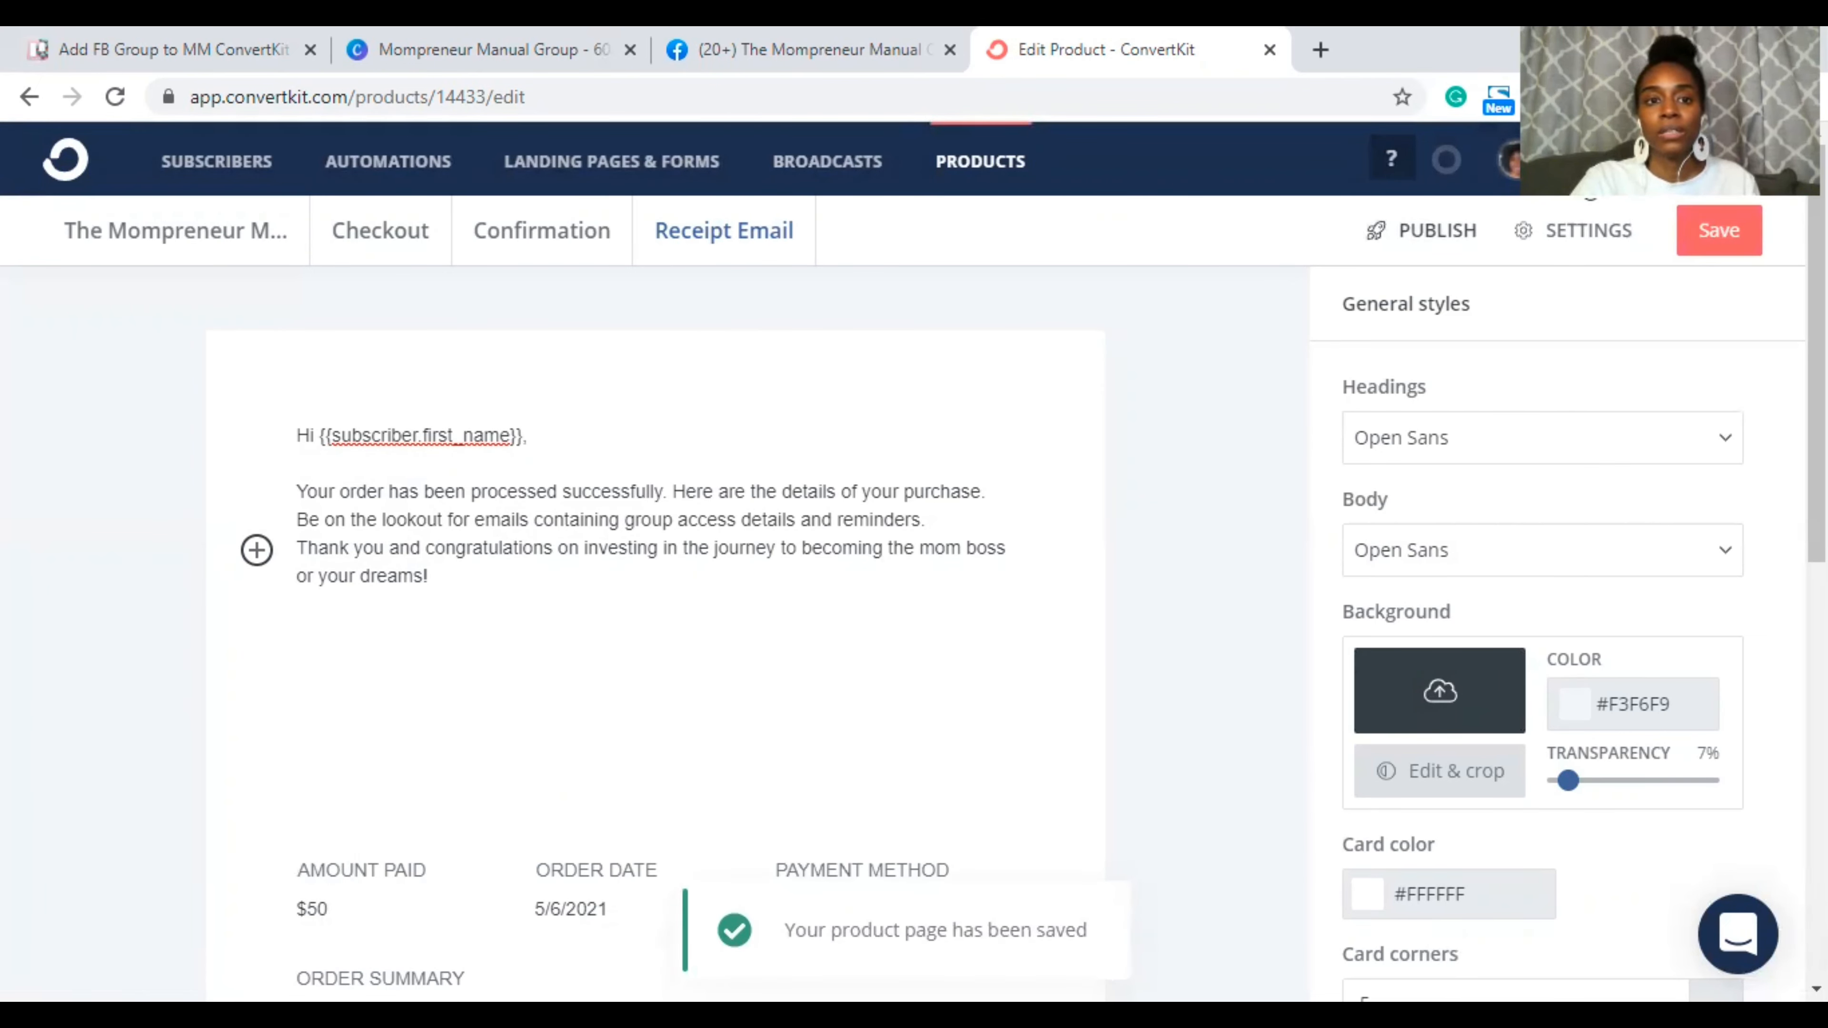
{"action": "left_click", "coordinate": [1422, 231]}
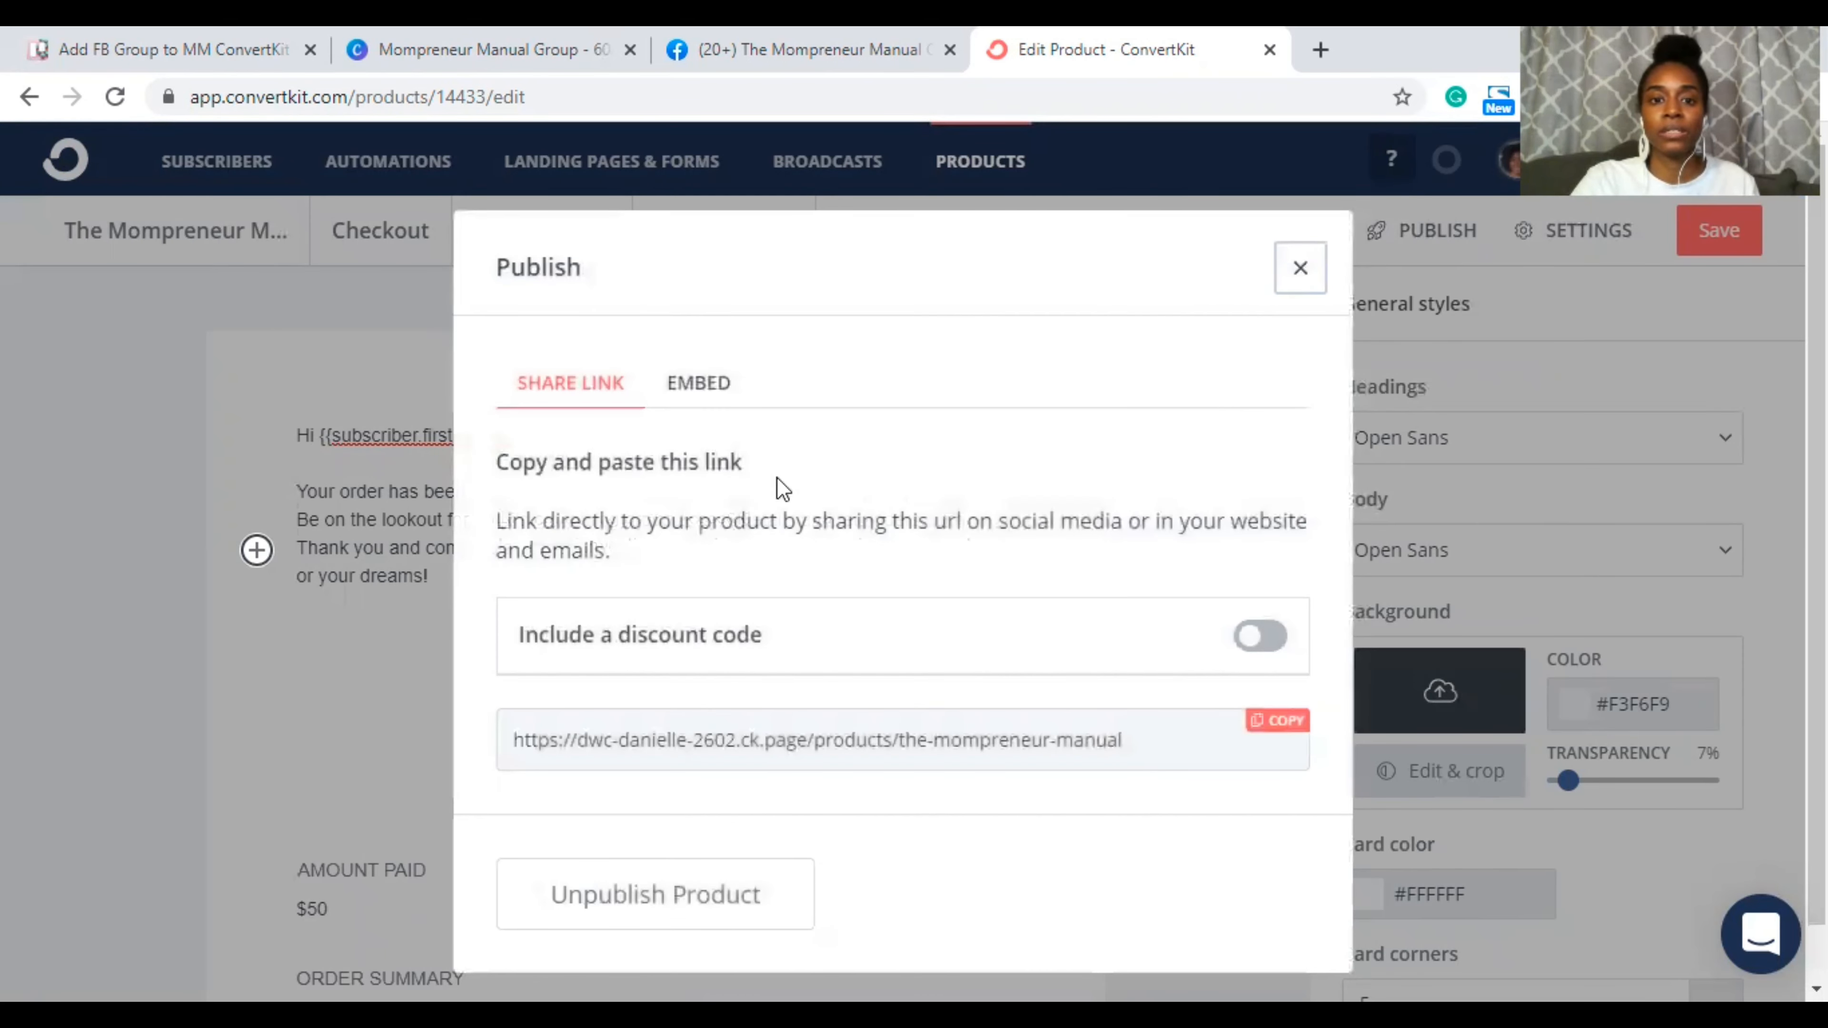
{"action": "left_click", "coordinate": [718, 737]}
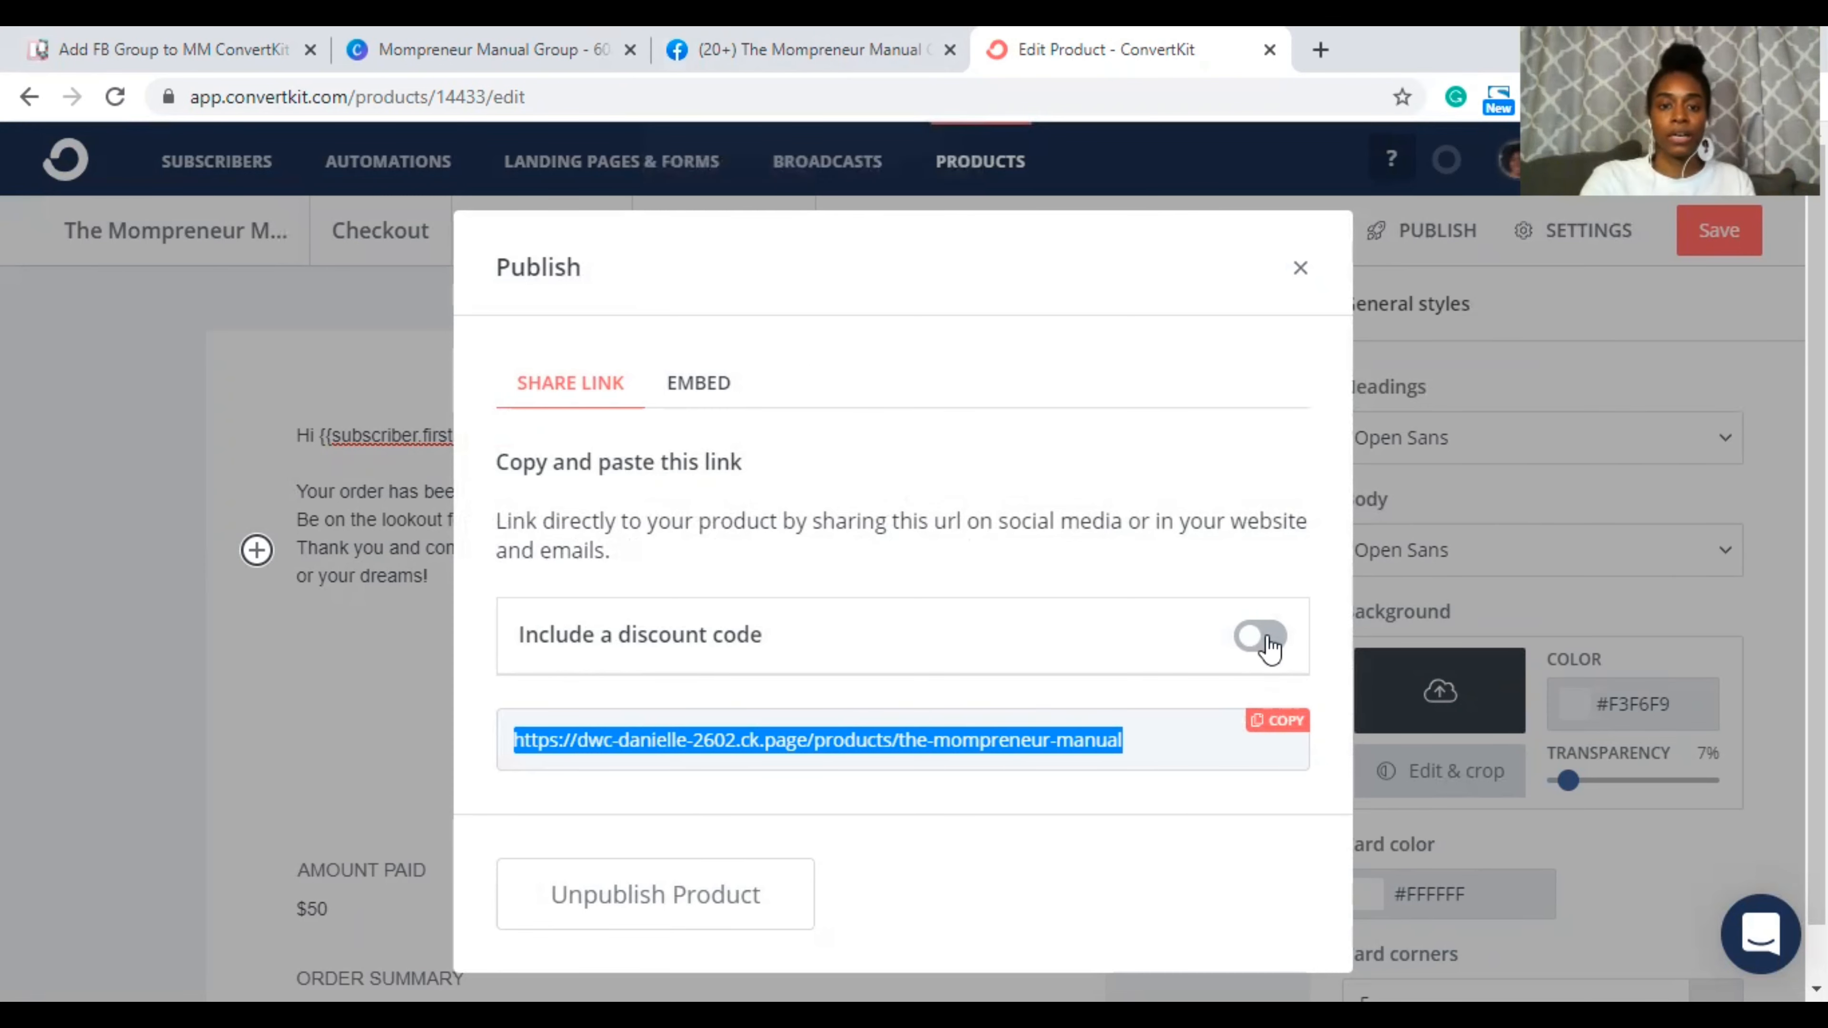
{"action": "left_click", "coordinate": [837, 45]}
Step: Paste the ConvertKit product share link into a new Trello card comment and save it
{"action": "left_click", "coordinate": [488, 39]}
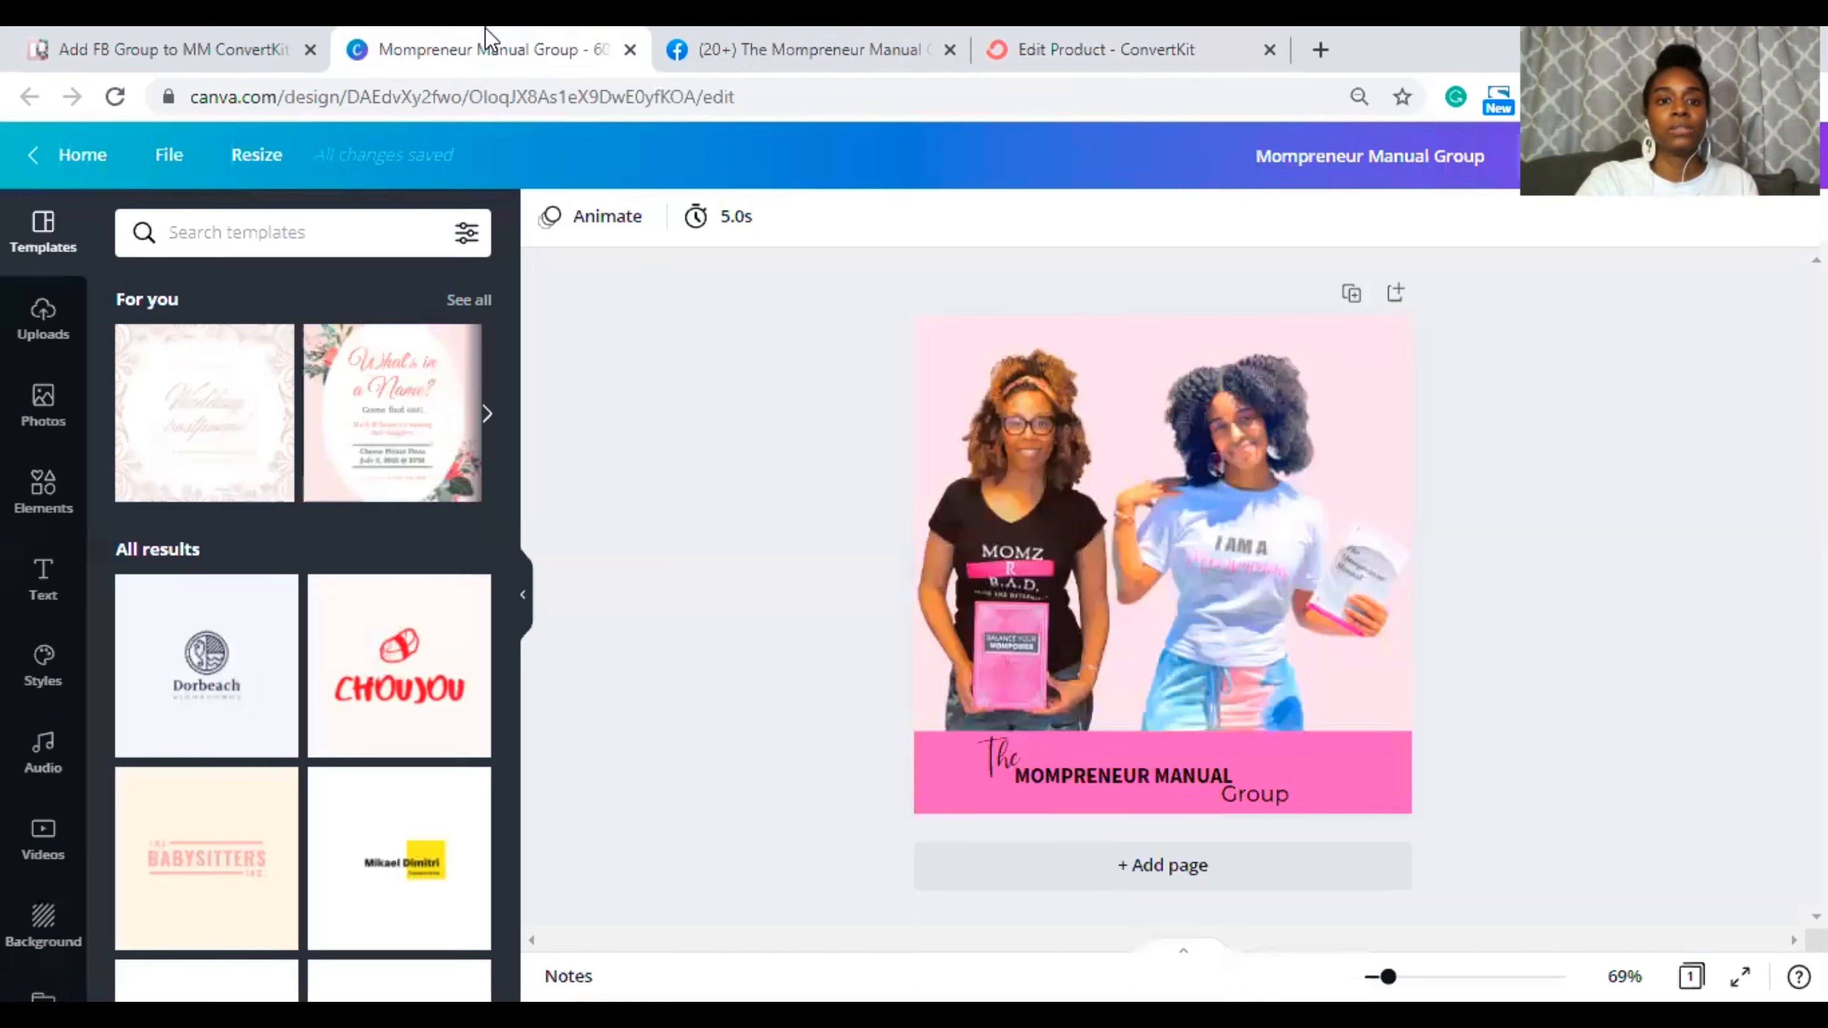
{"action": "left_click", "coordinate": [154, 39]}
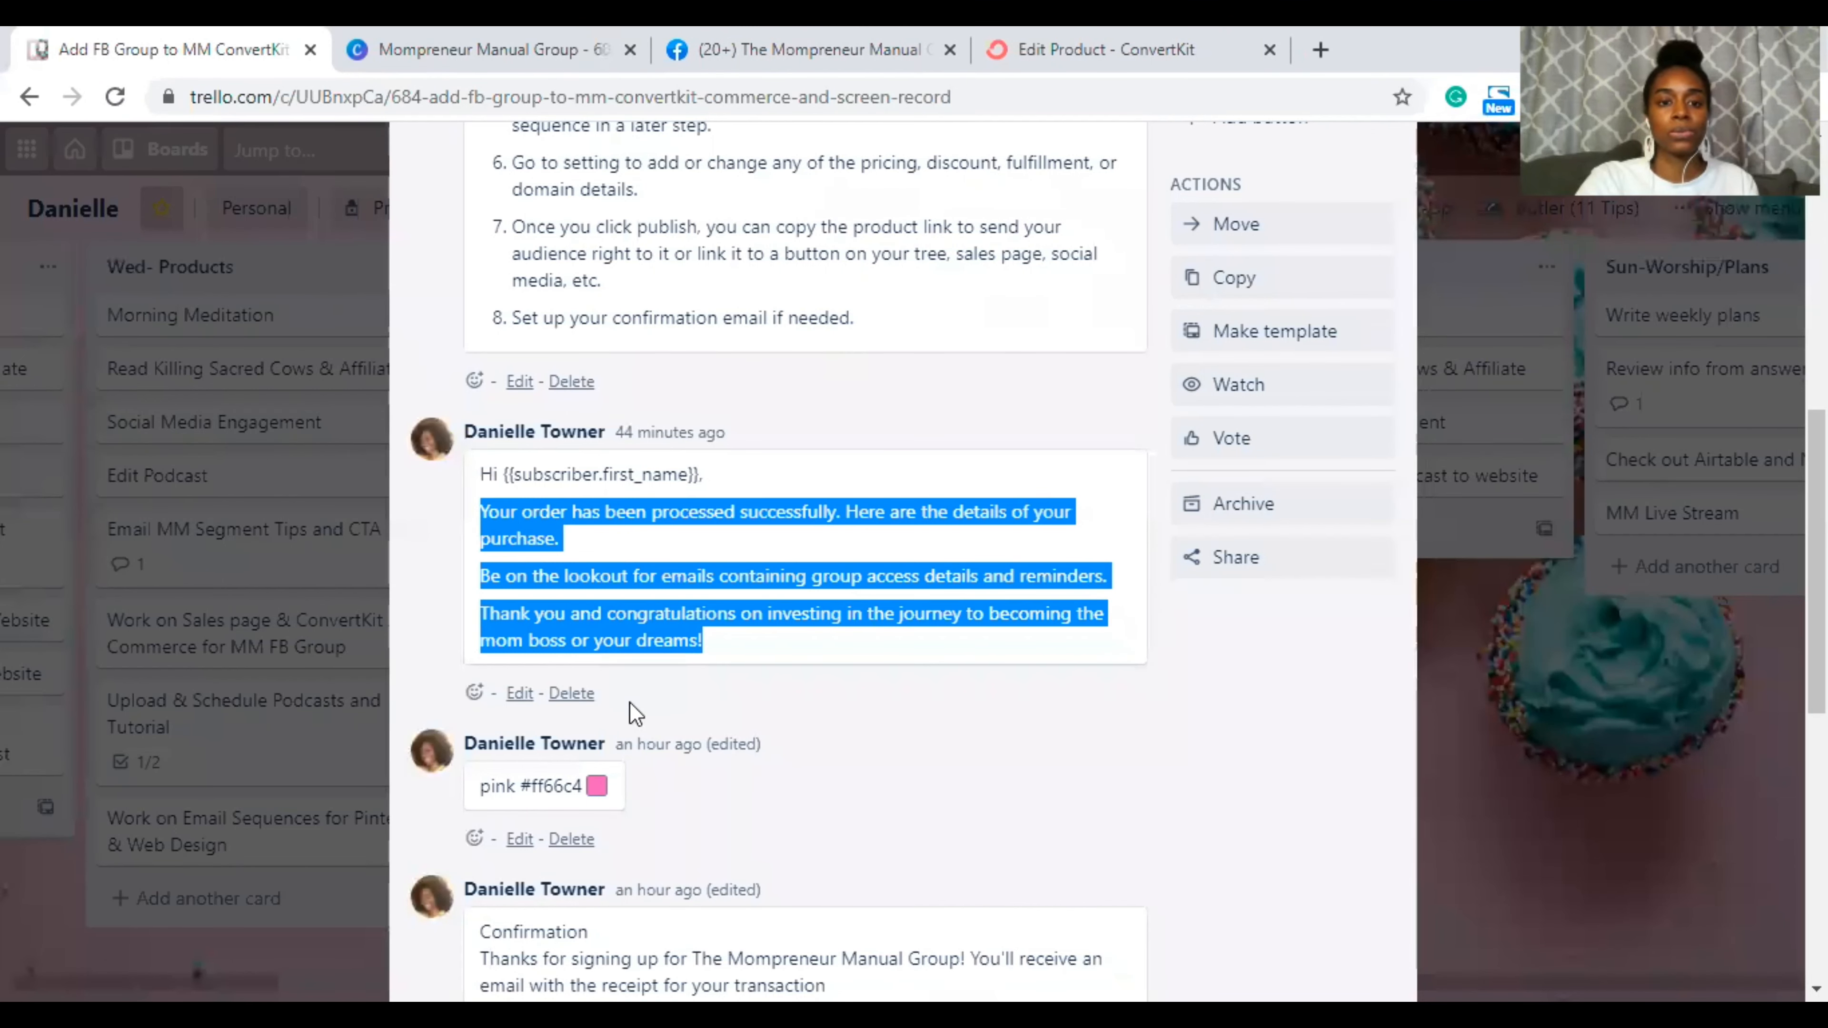
{"action": "scroll", "coordinate": [633, 713], "scroll_direction": "down", "scroll_amount": 10}
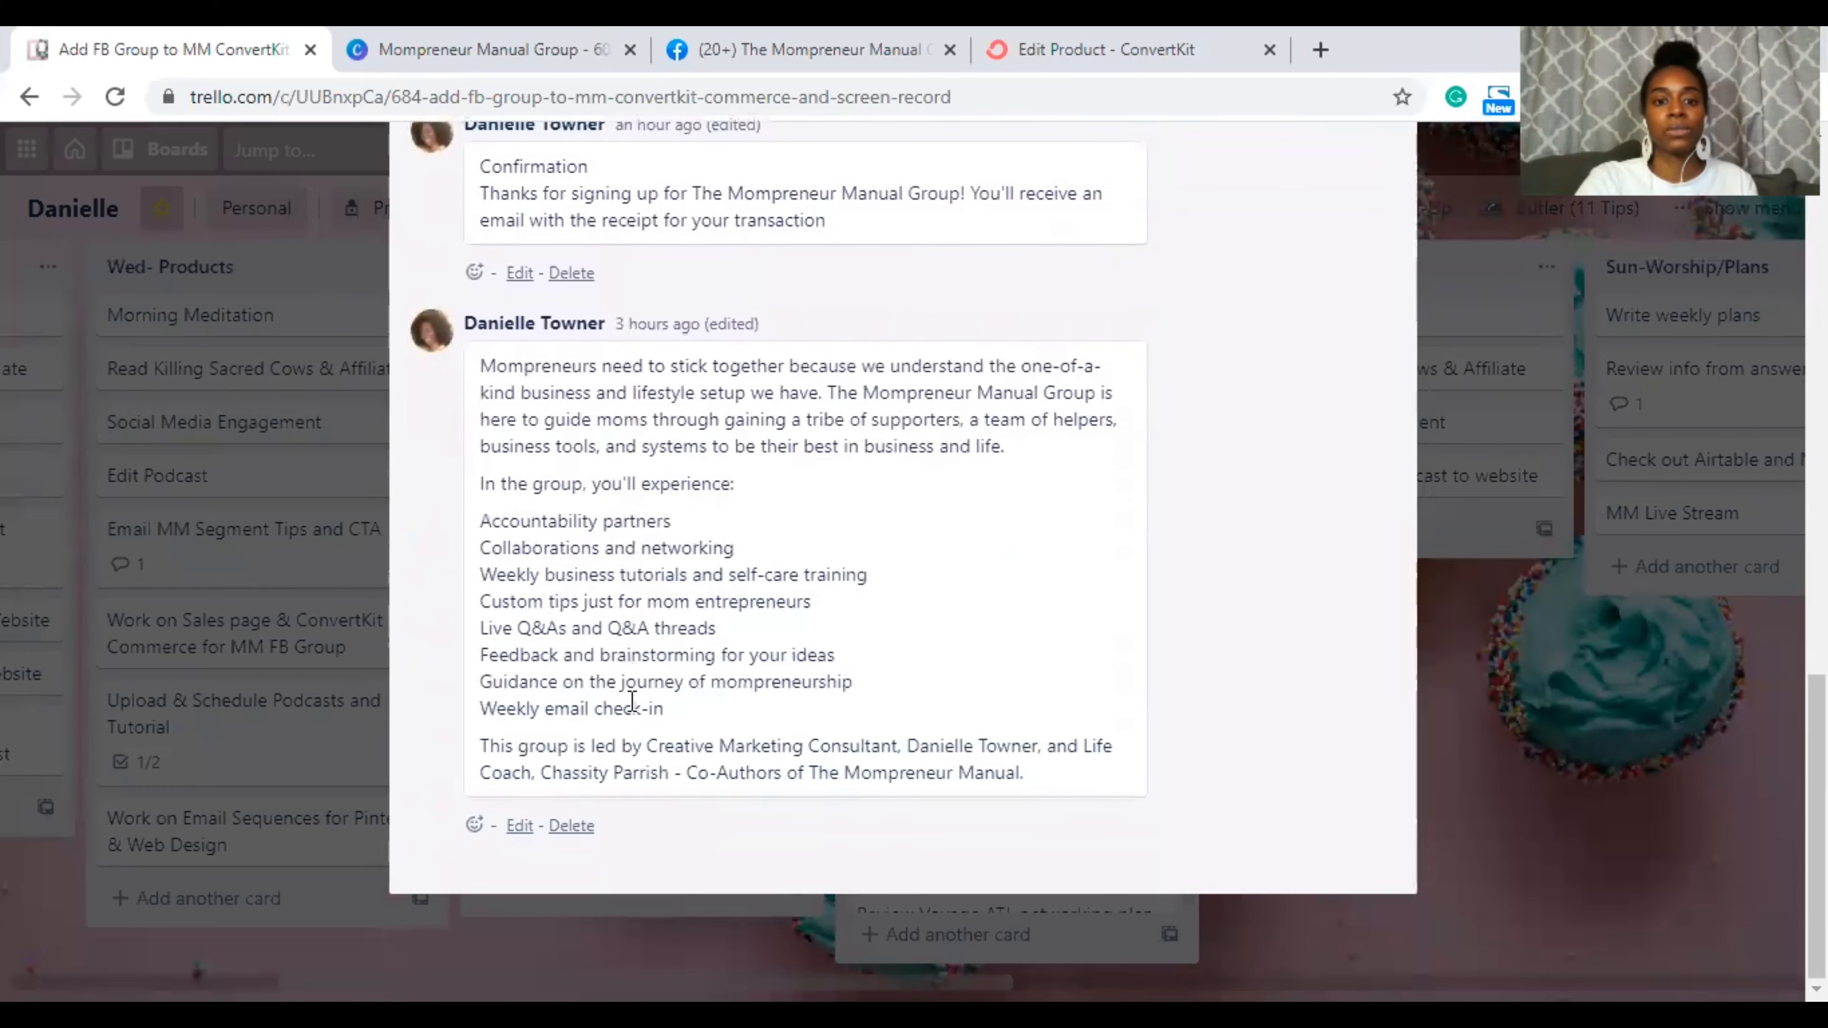
{"action": "scroll", "coordinate": [632, 700], "scroll_direction": "up", "scroll_amount": 15}
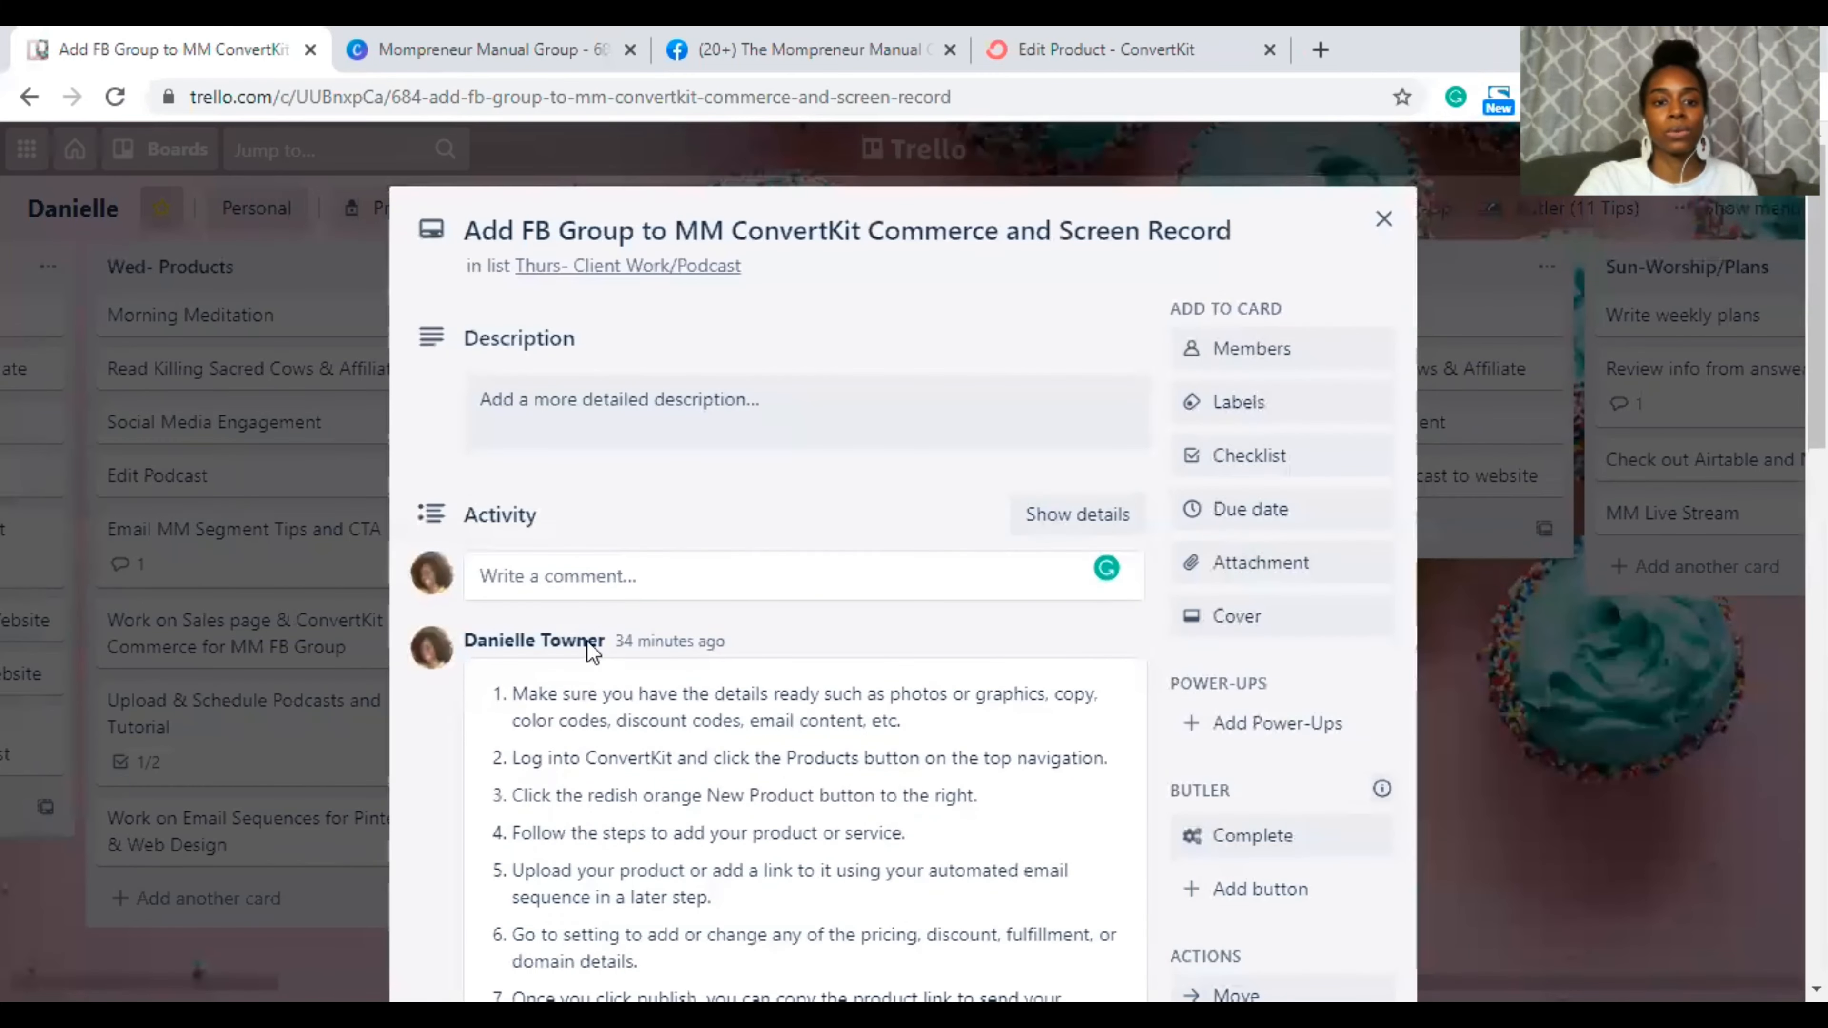
{"action": "left_click", "coordinate": [543, 576]}
{"action": "type", "text": "https://fwc-danielle-2602.ck.page/products/the-mompreneur-manual"}
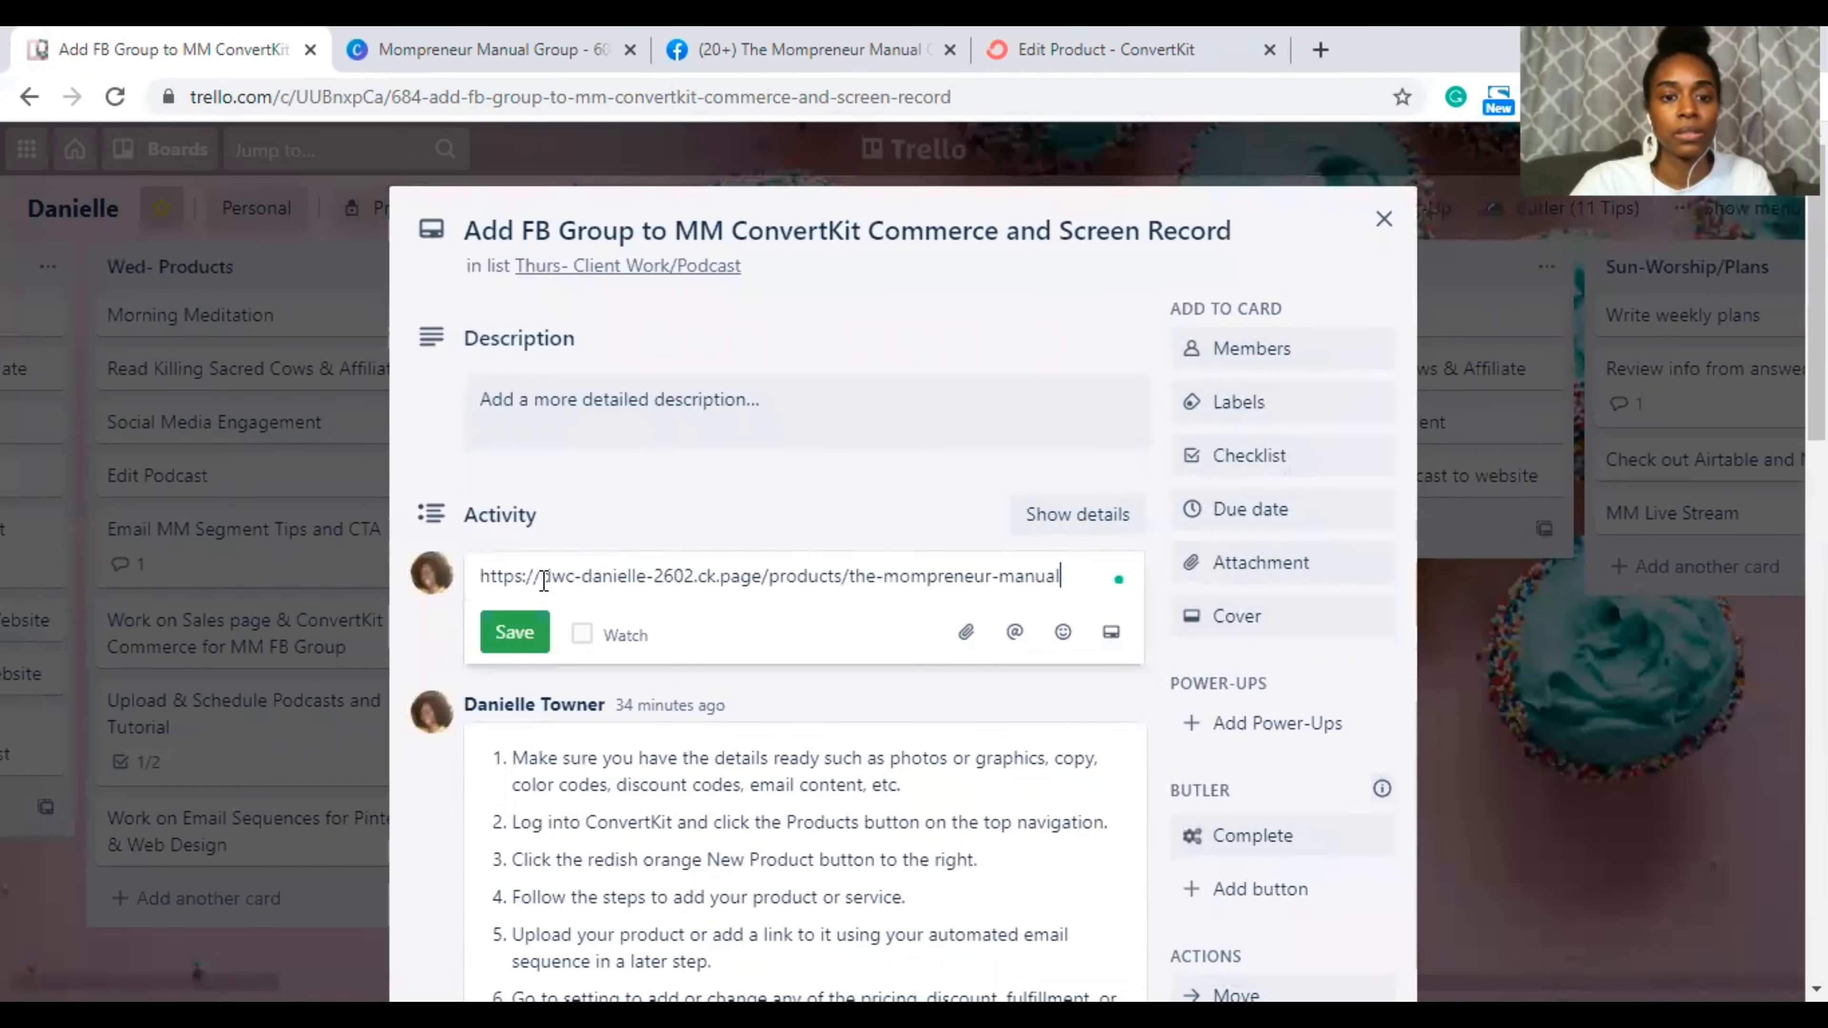
{"action": "left_click", "coordinate": [533, 634]}
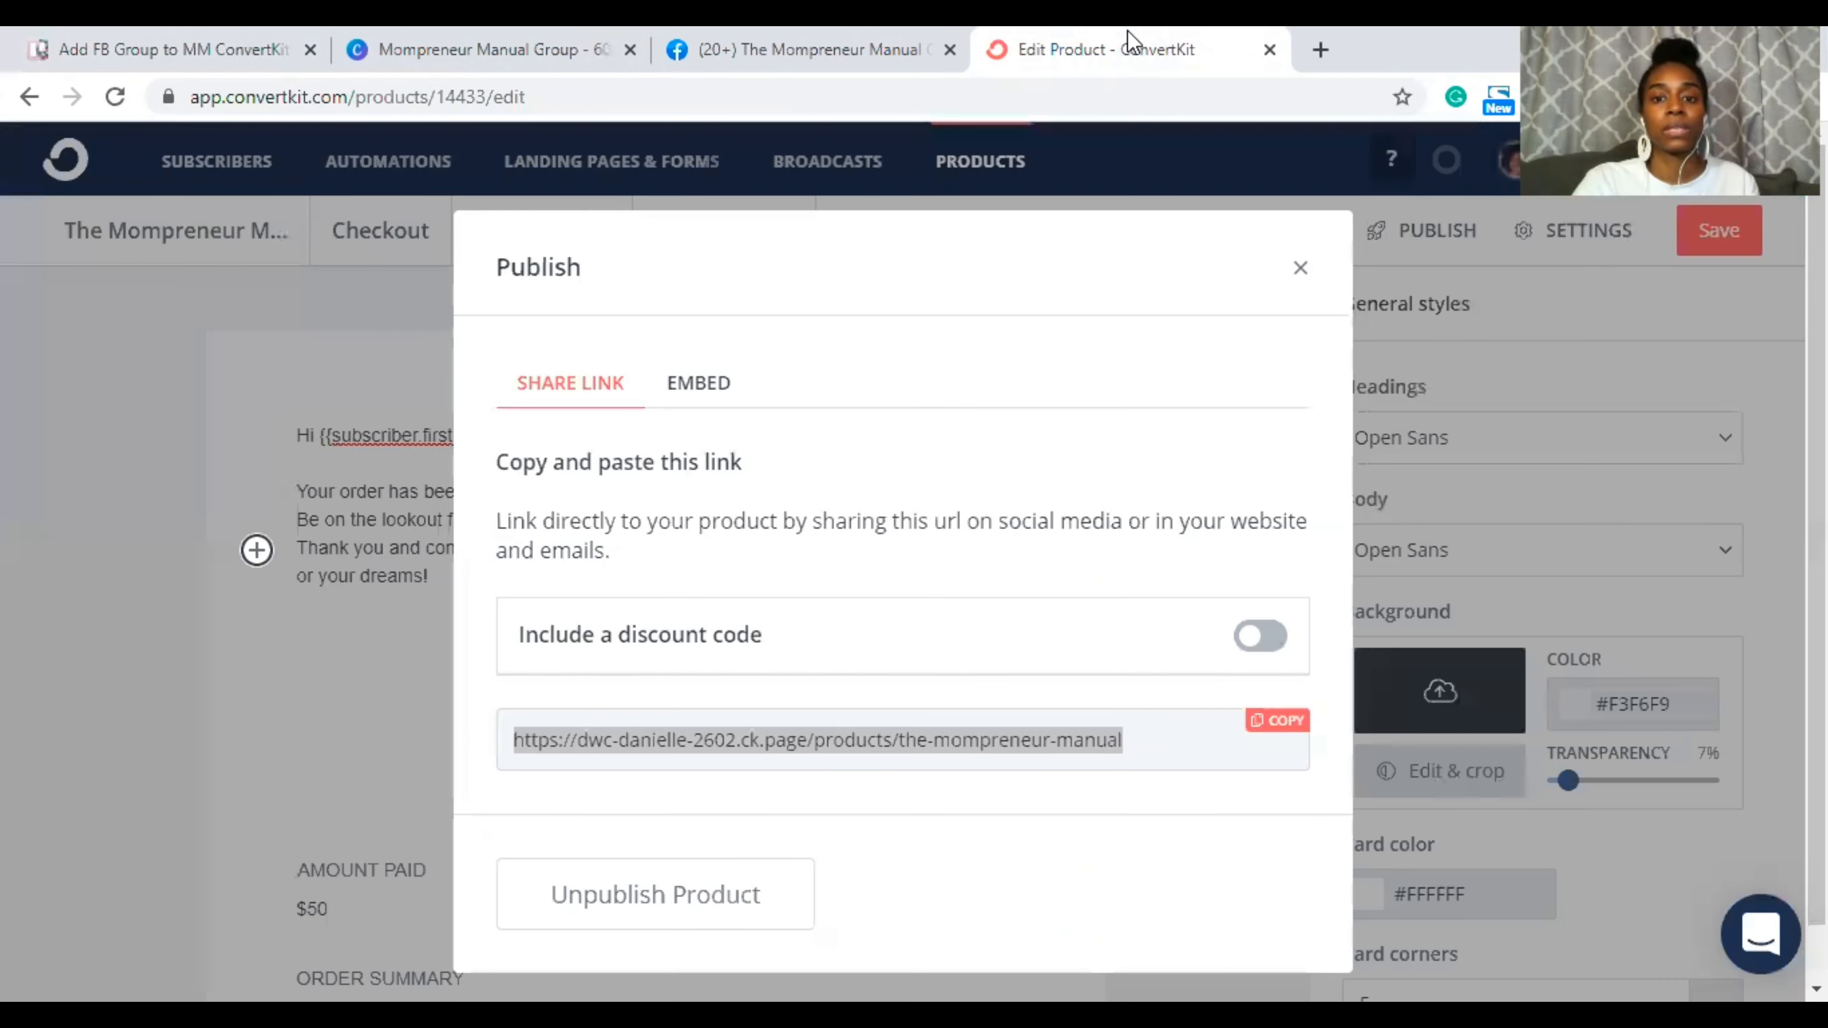
{"action": "left_click", "coordinate": [1109, 37]}
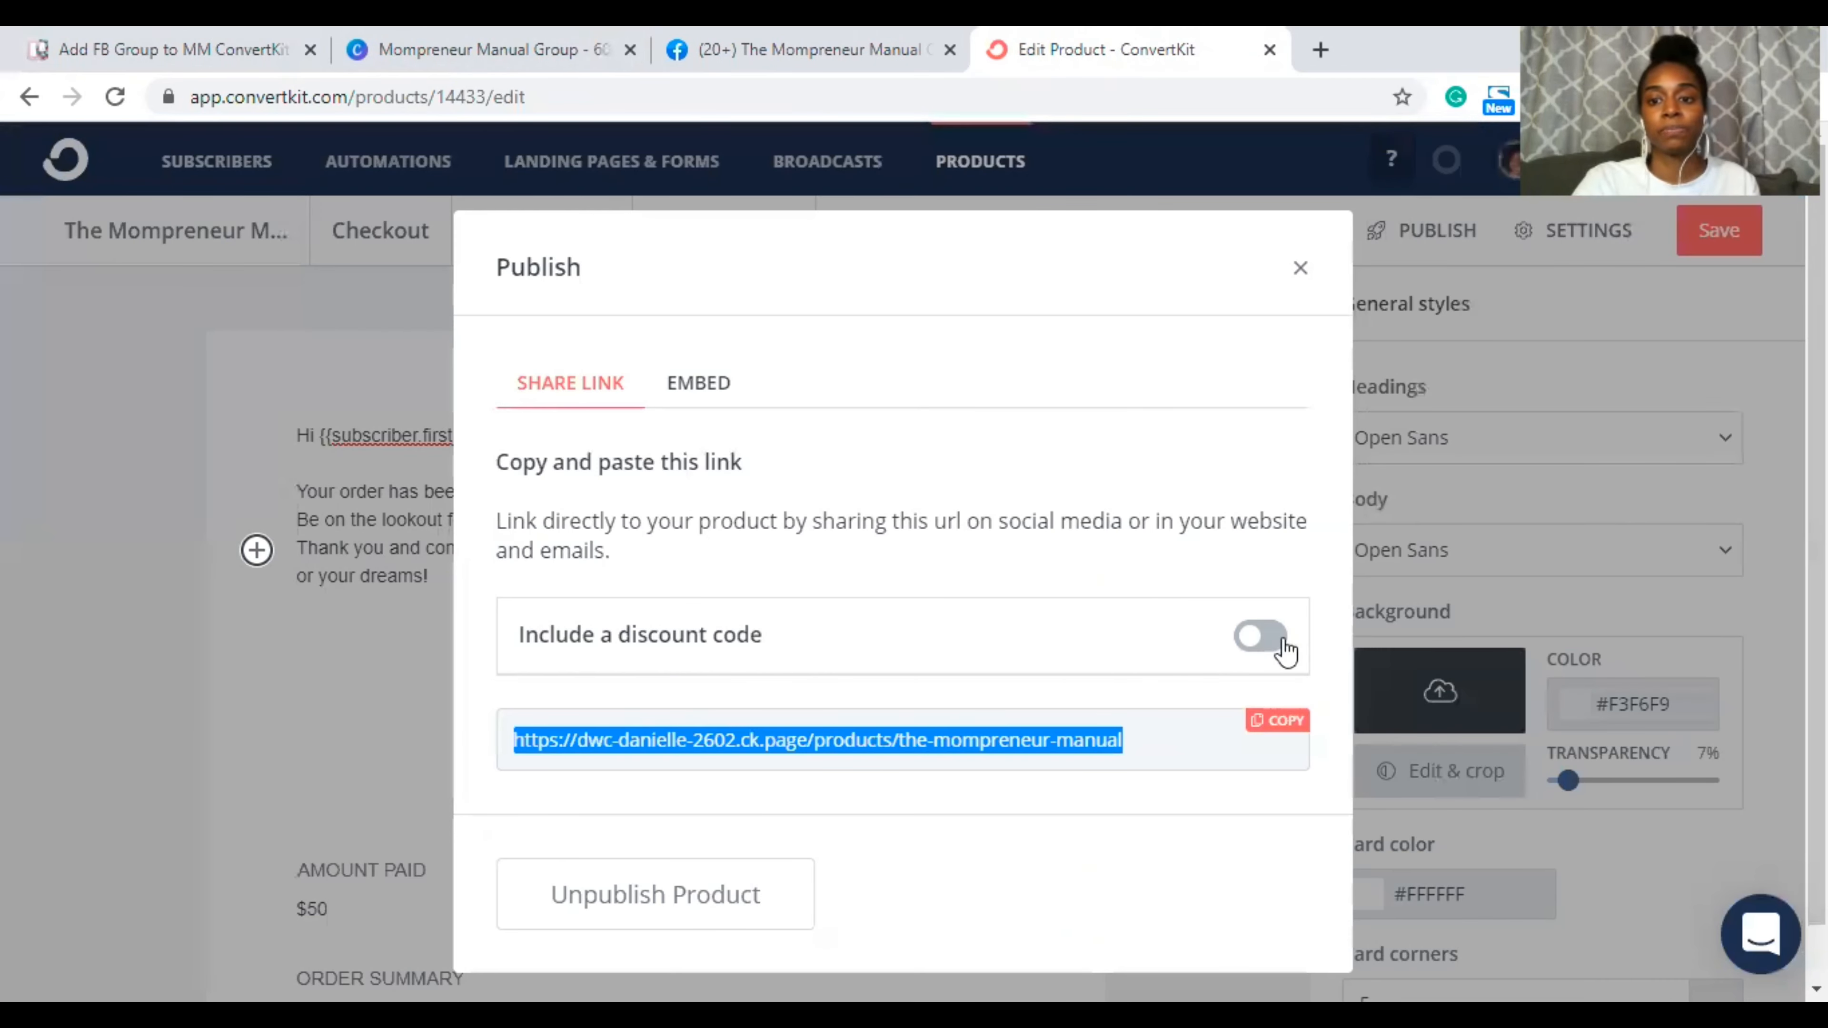
Step: Enable 'Include a discount code' (MMGROUP30) and copy the discounted share link
{"action": "left_click", "coordinate": [1267, 637]}
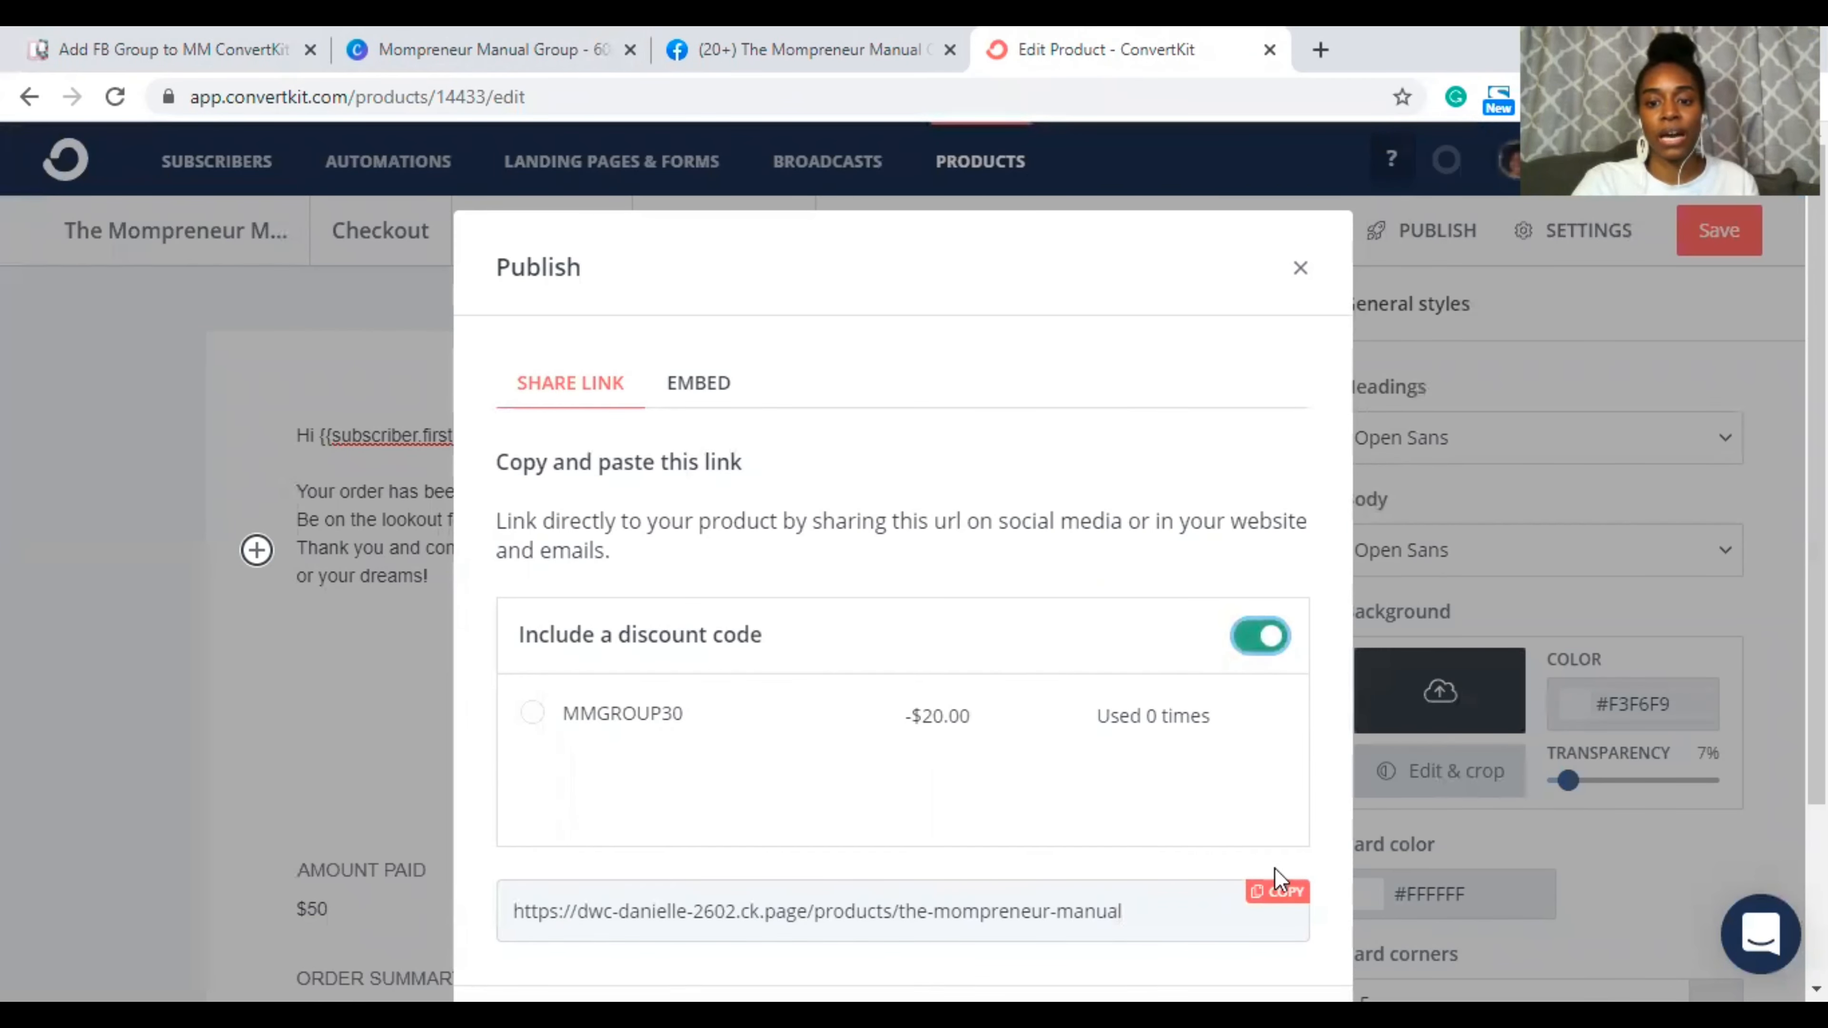
{"action": "left_click", "coordinate": [1278, 896]}
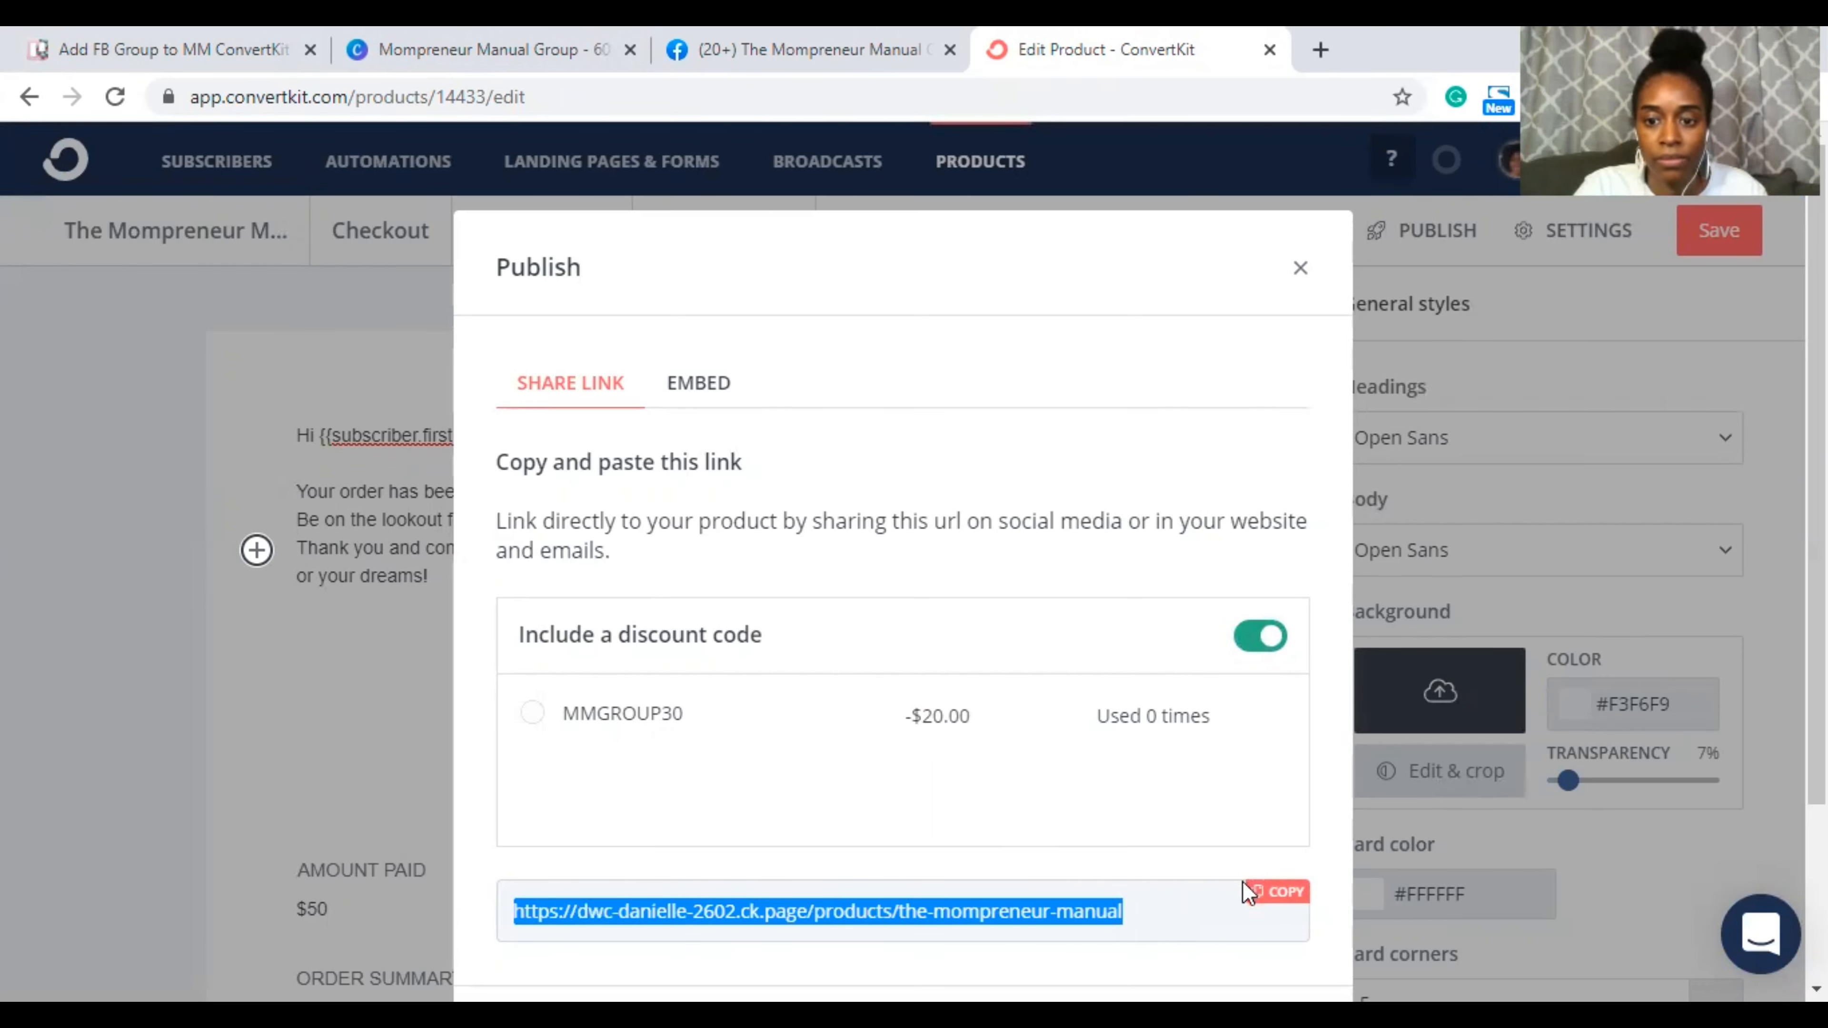
{"action": "left_click", "coordinate": [1270, 893]}
{"action": "left_click", "coordinate": [1270, 897]}
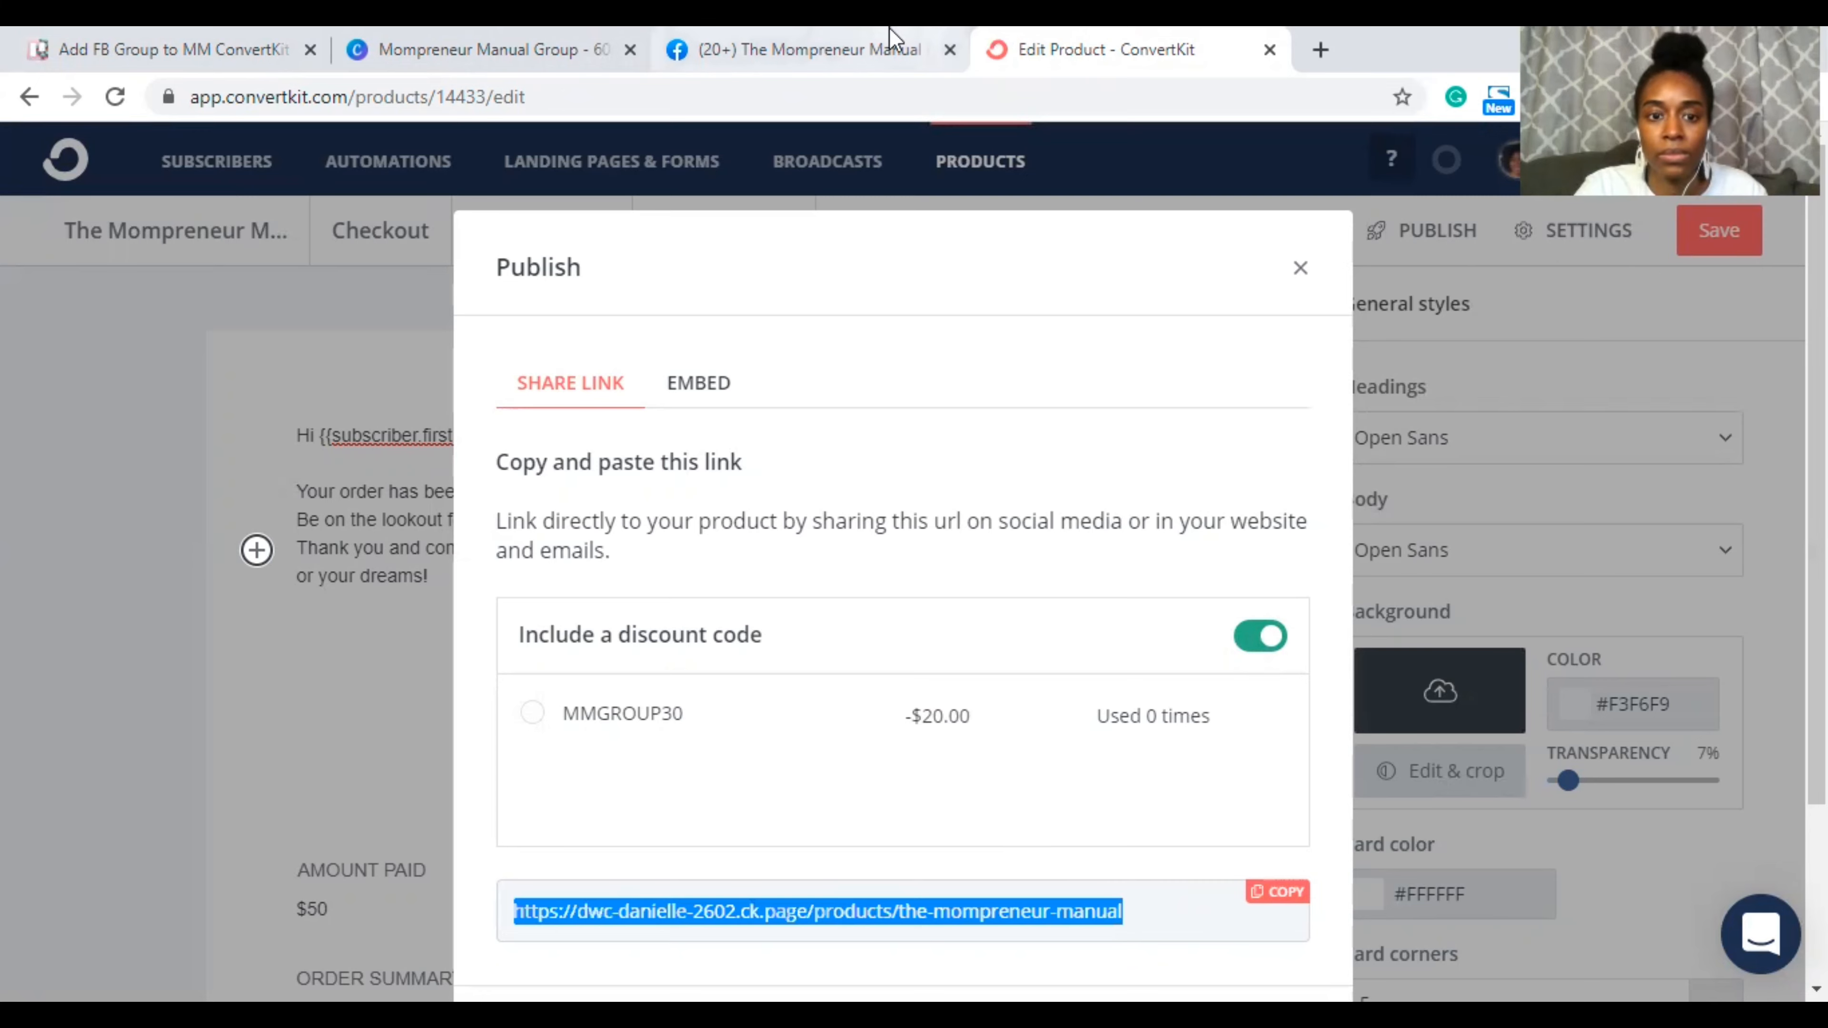
{"action": "left_click", "coordinate": [826, 45]}
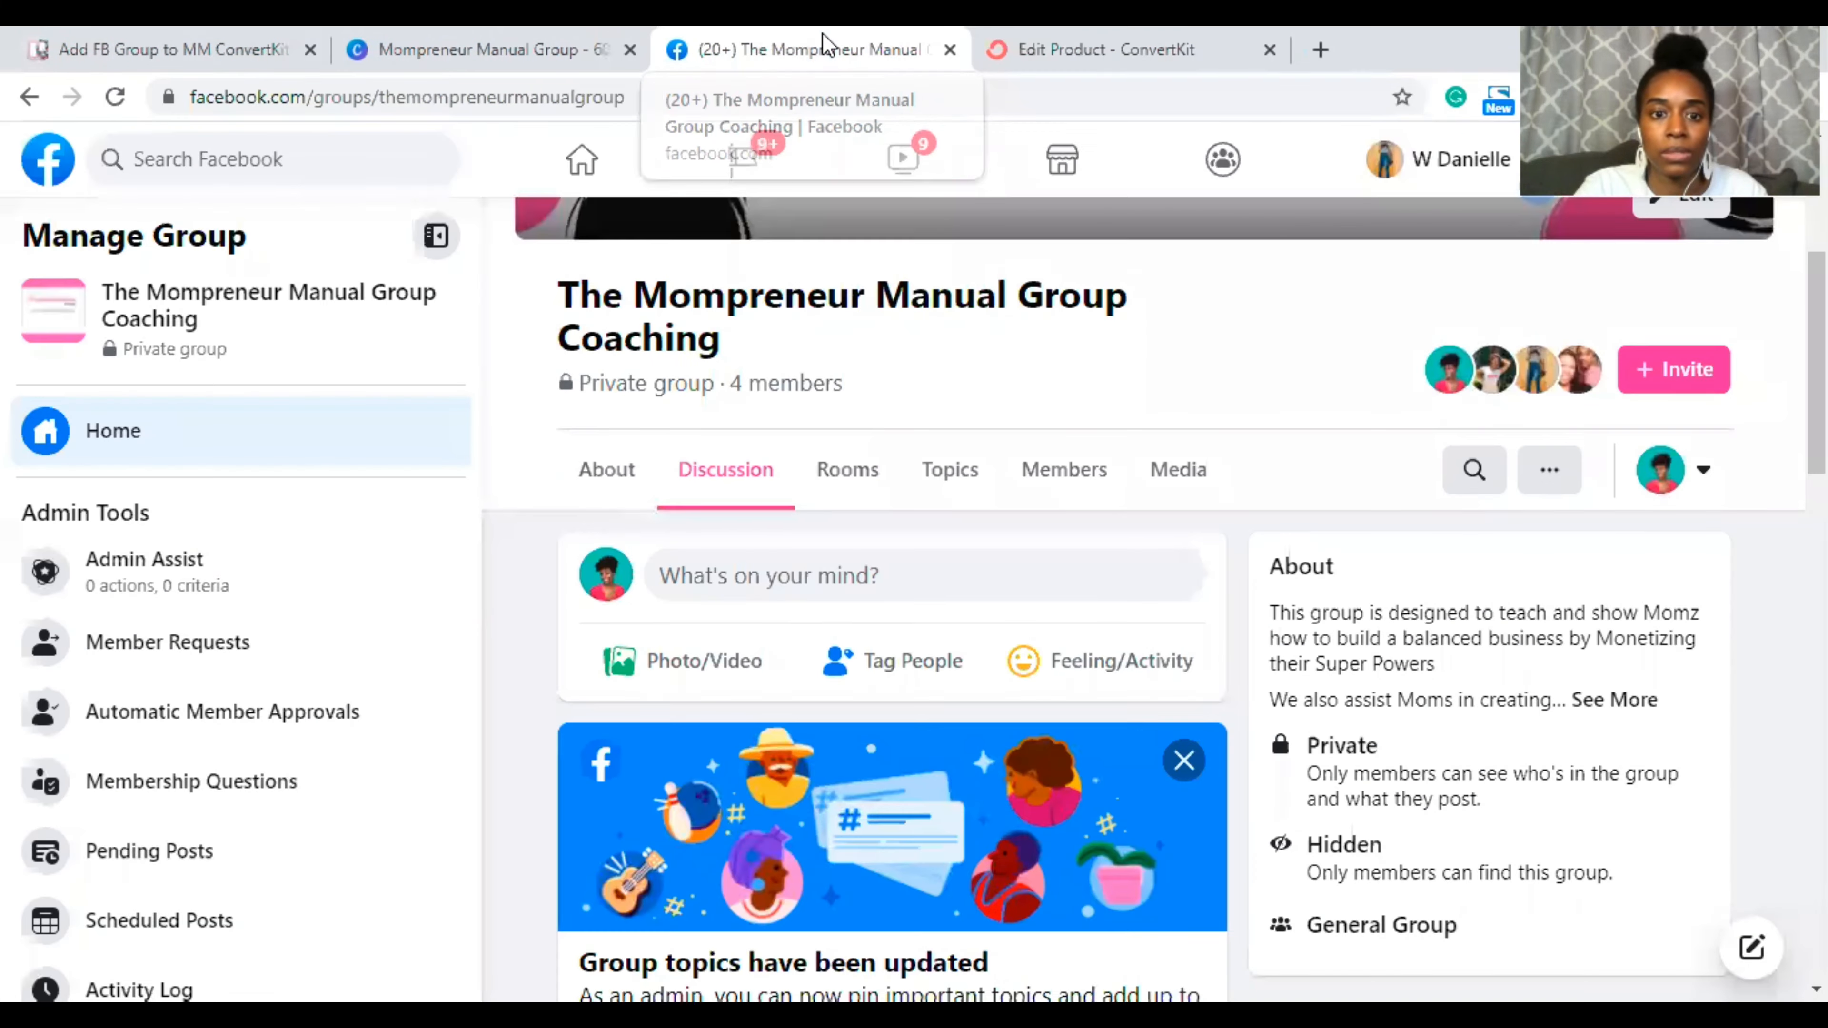
Step: Paste the duplicate share link into the Trello comment box, then cut it out again
{"action": "left_click", "coordinate": [559, 52]}
{"action": "left_click", "coordinate": [184, 44]}
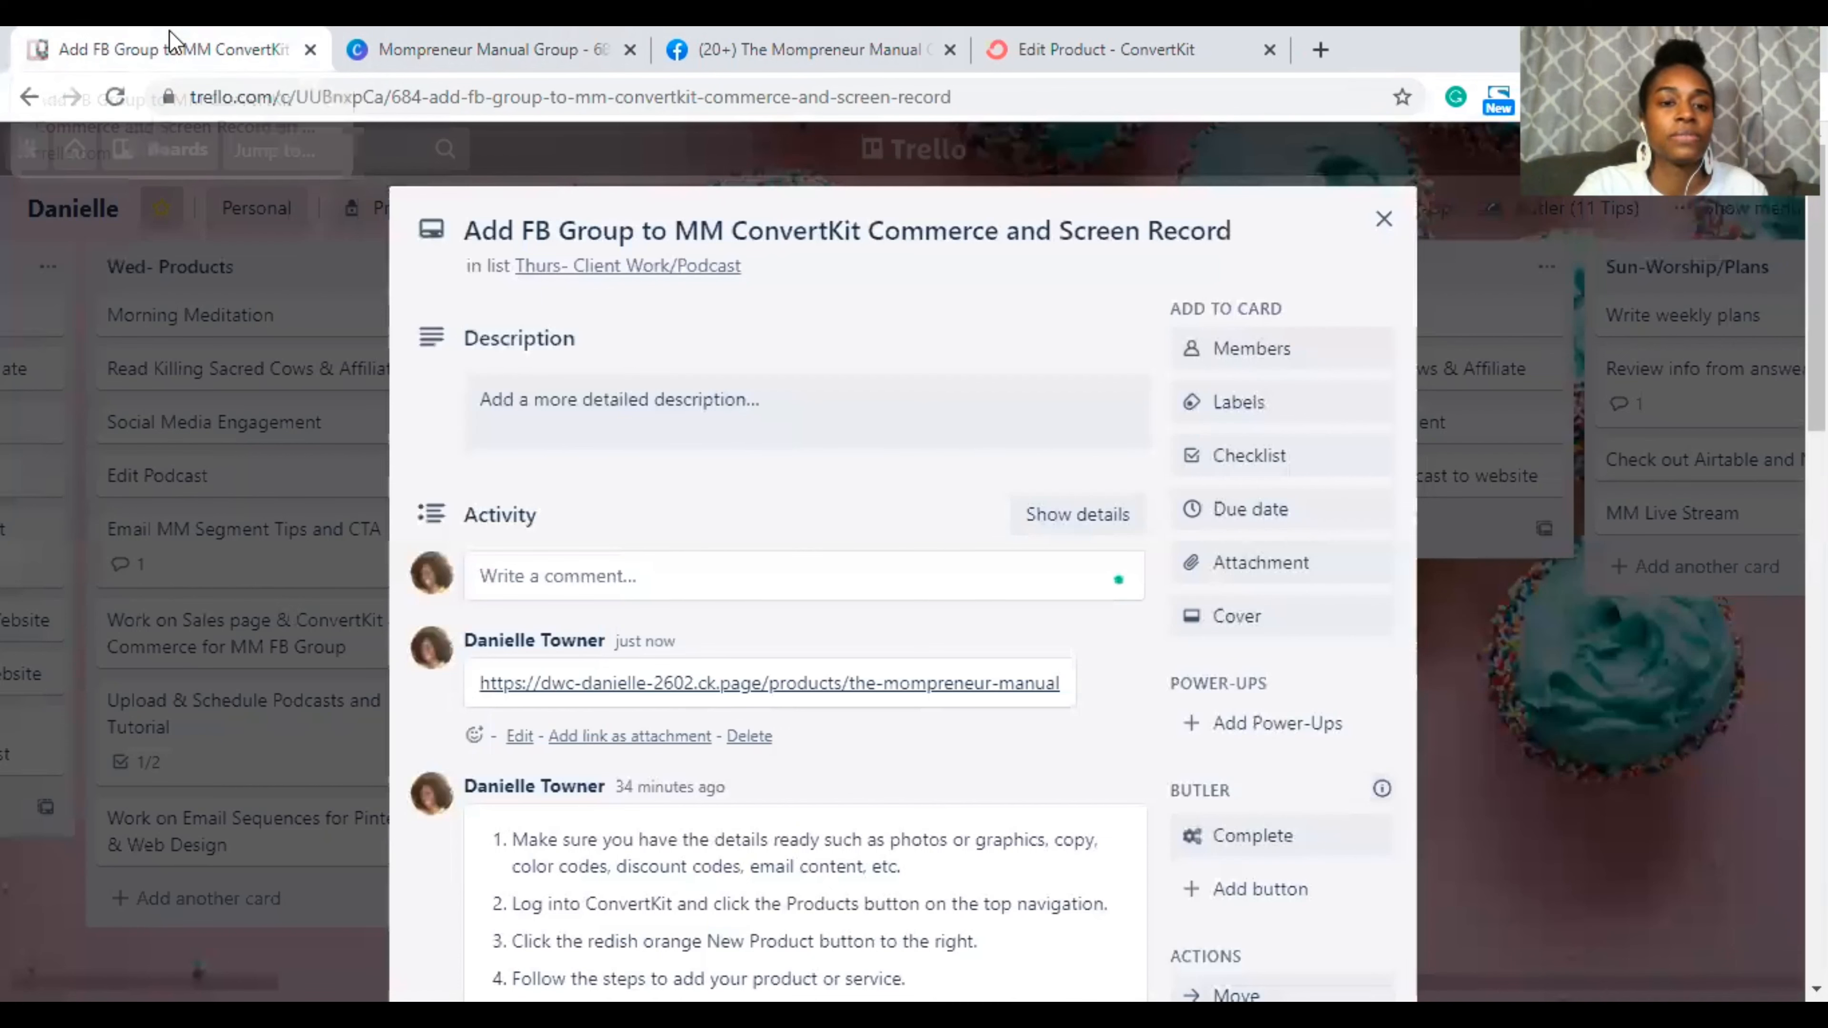
{"action": "left_click", "coordinate": [570, 575]}
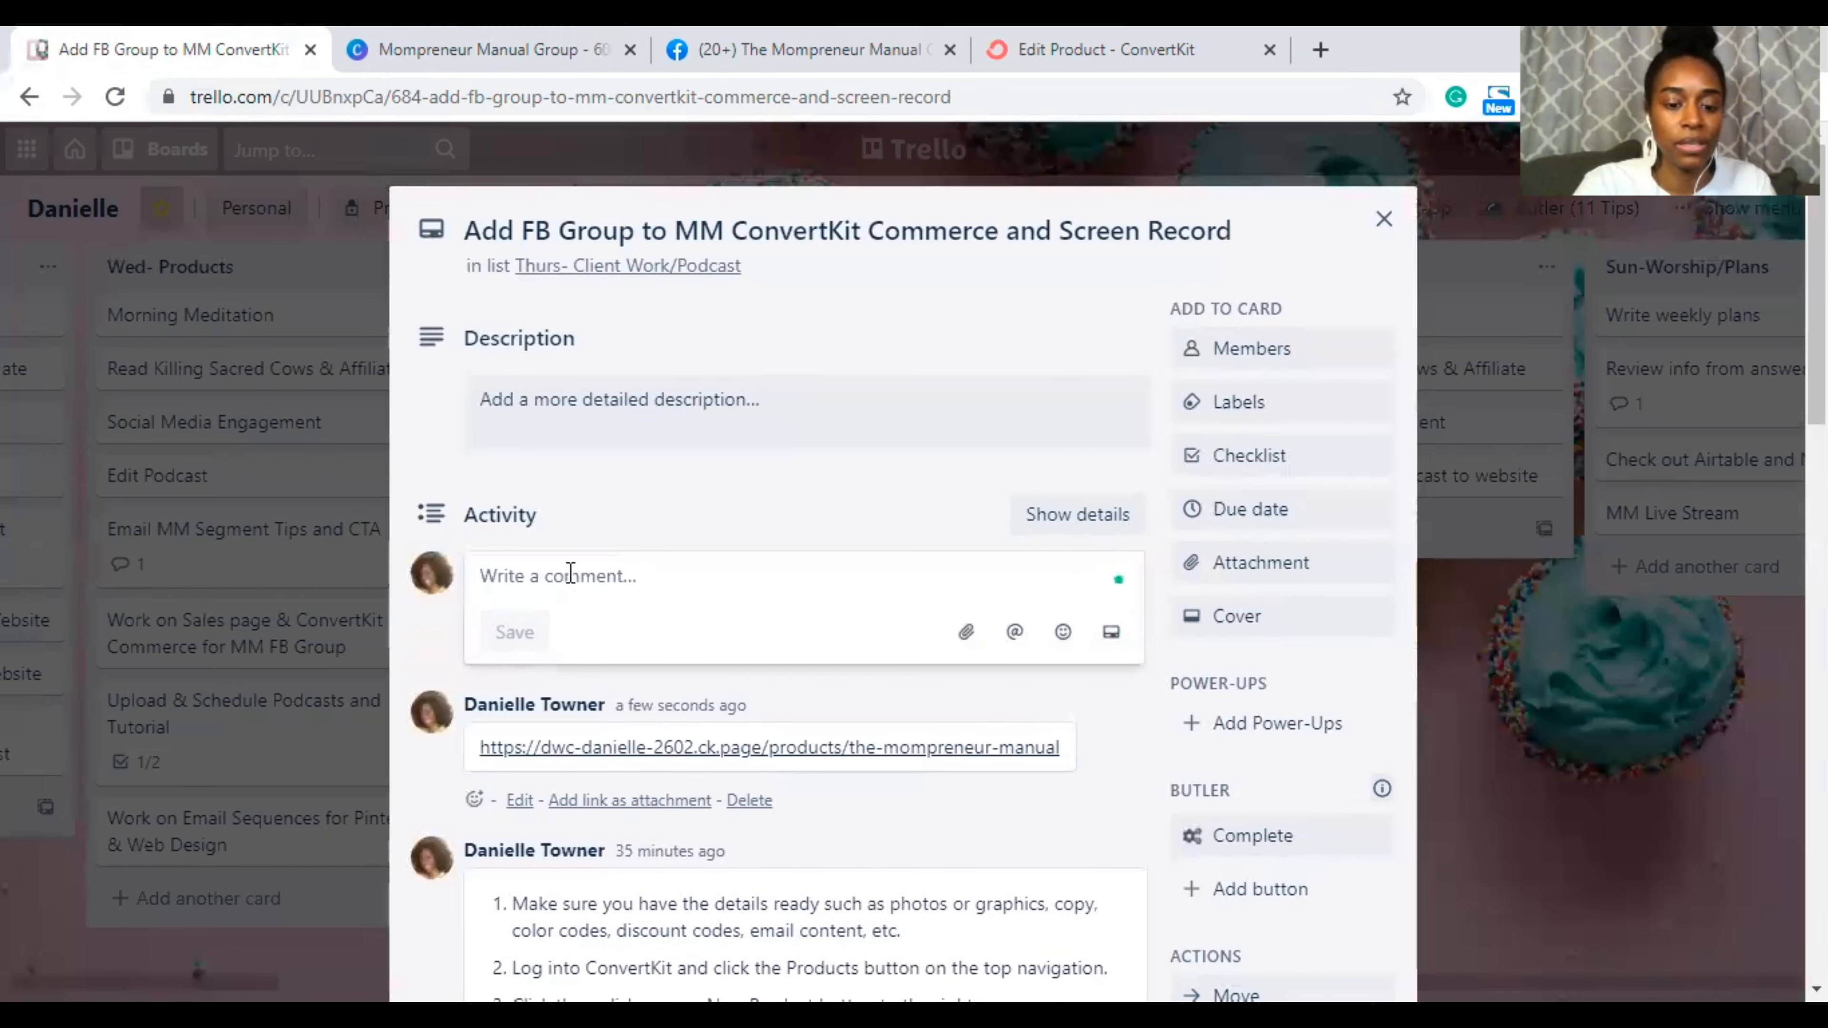
{"action": "key", "text": "ctrl+v"}
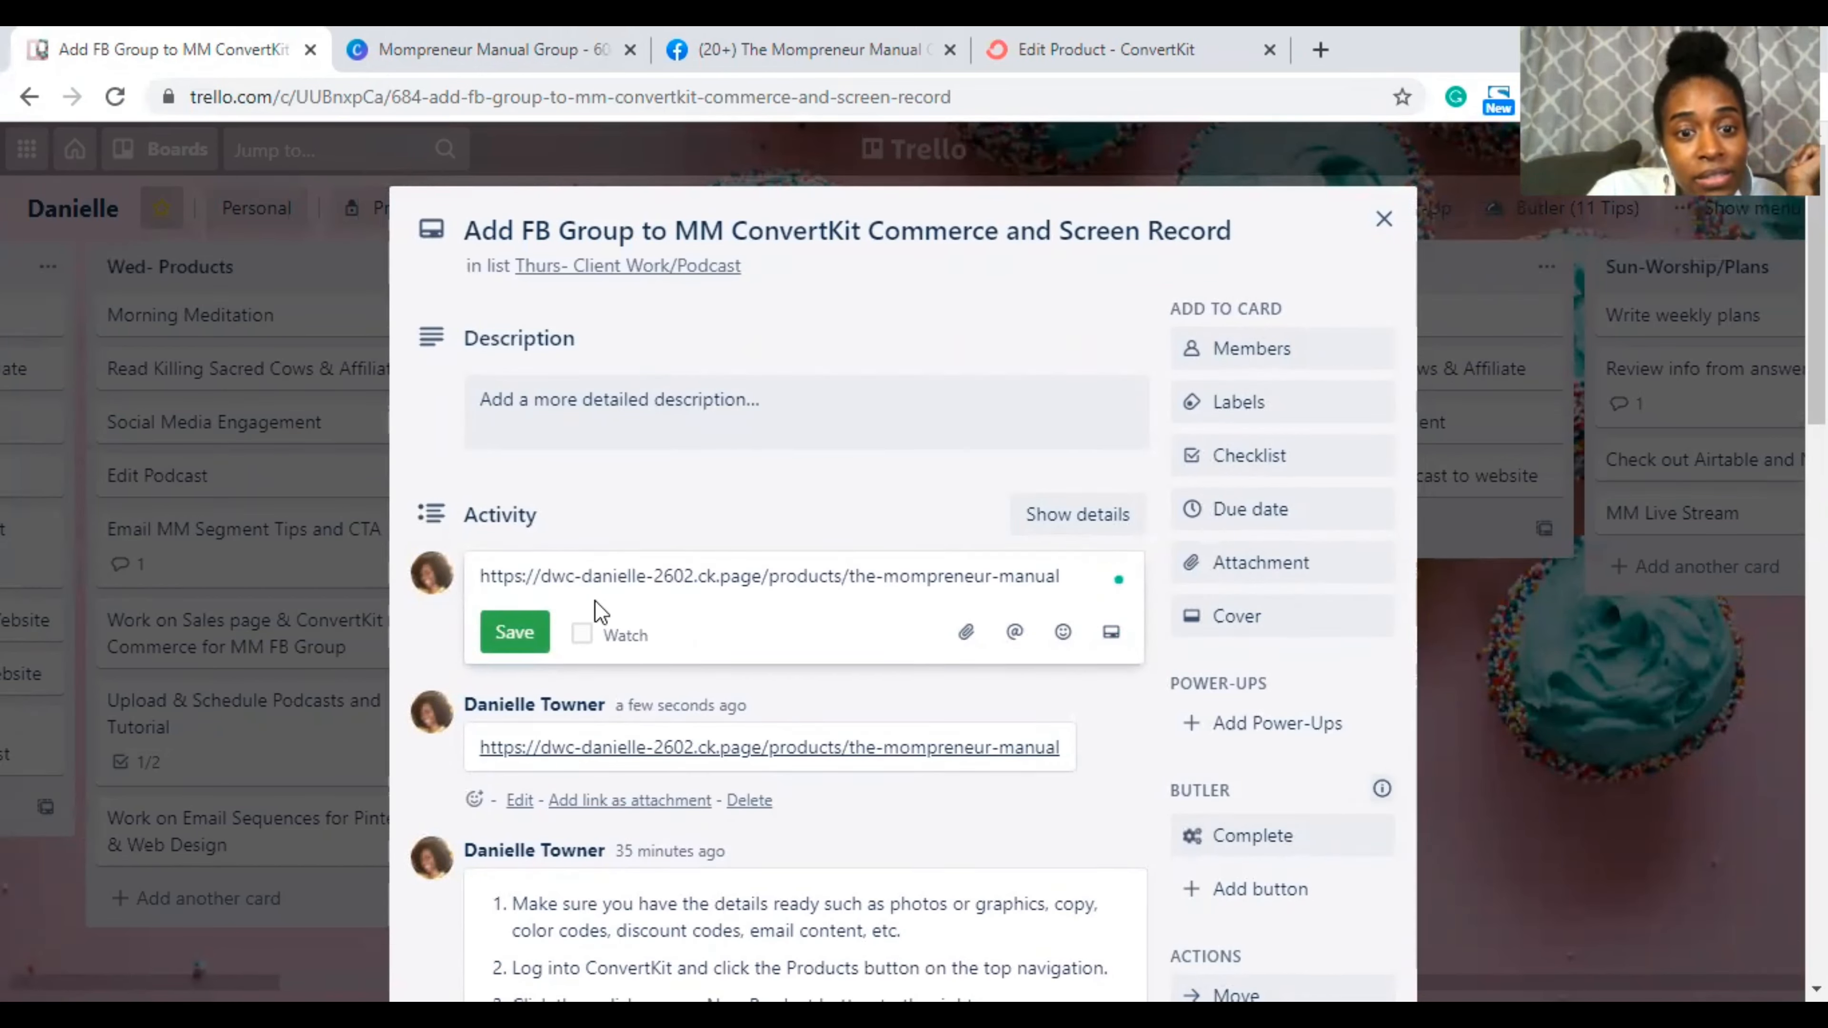
{"action": "double_click", "coordinate": [688, 576]}
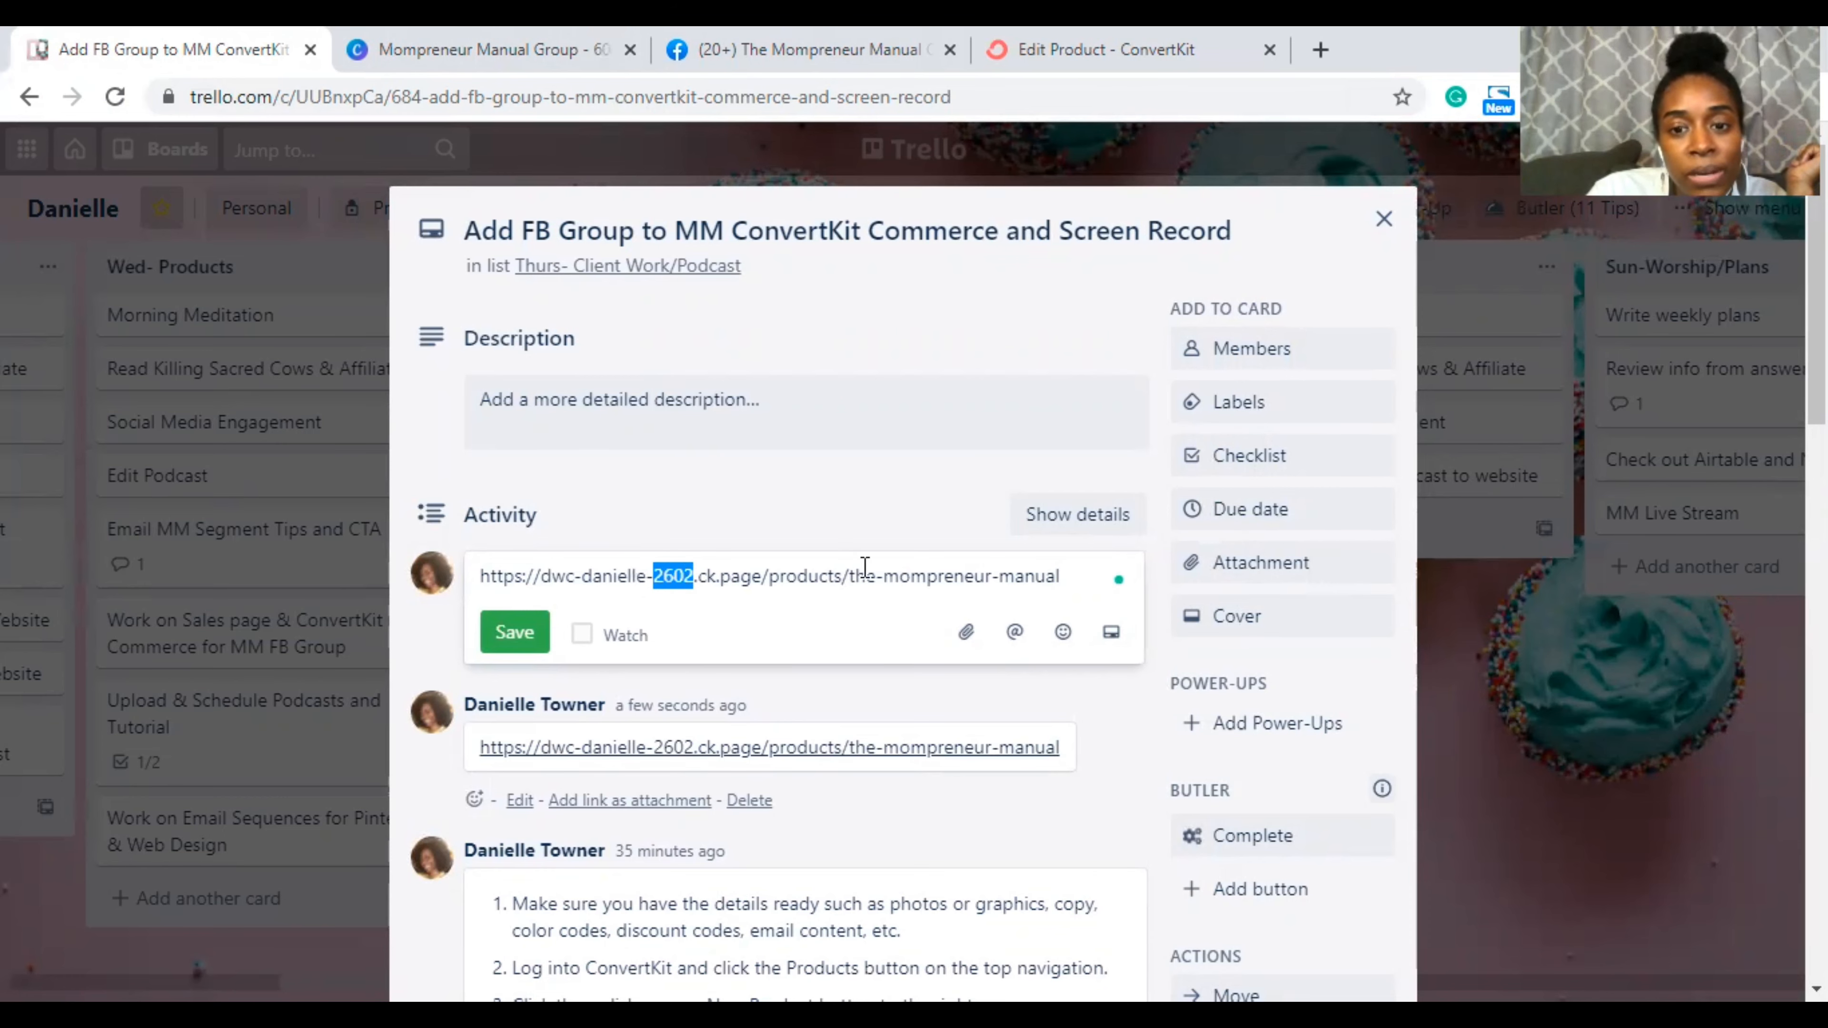
{"action": "triple_click", "coordinate": [576, 578]}
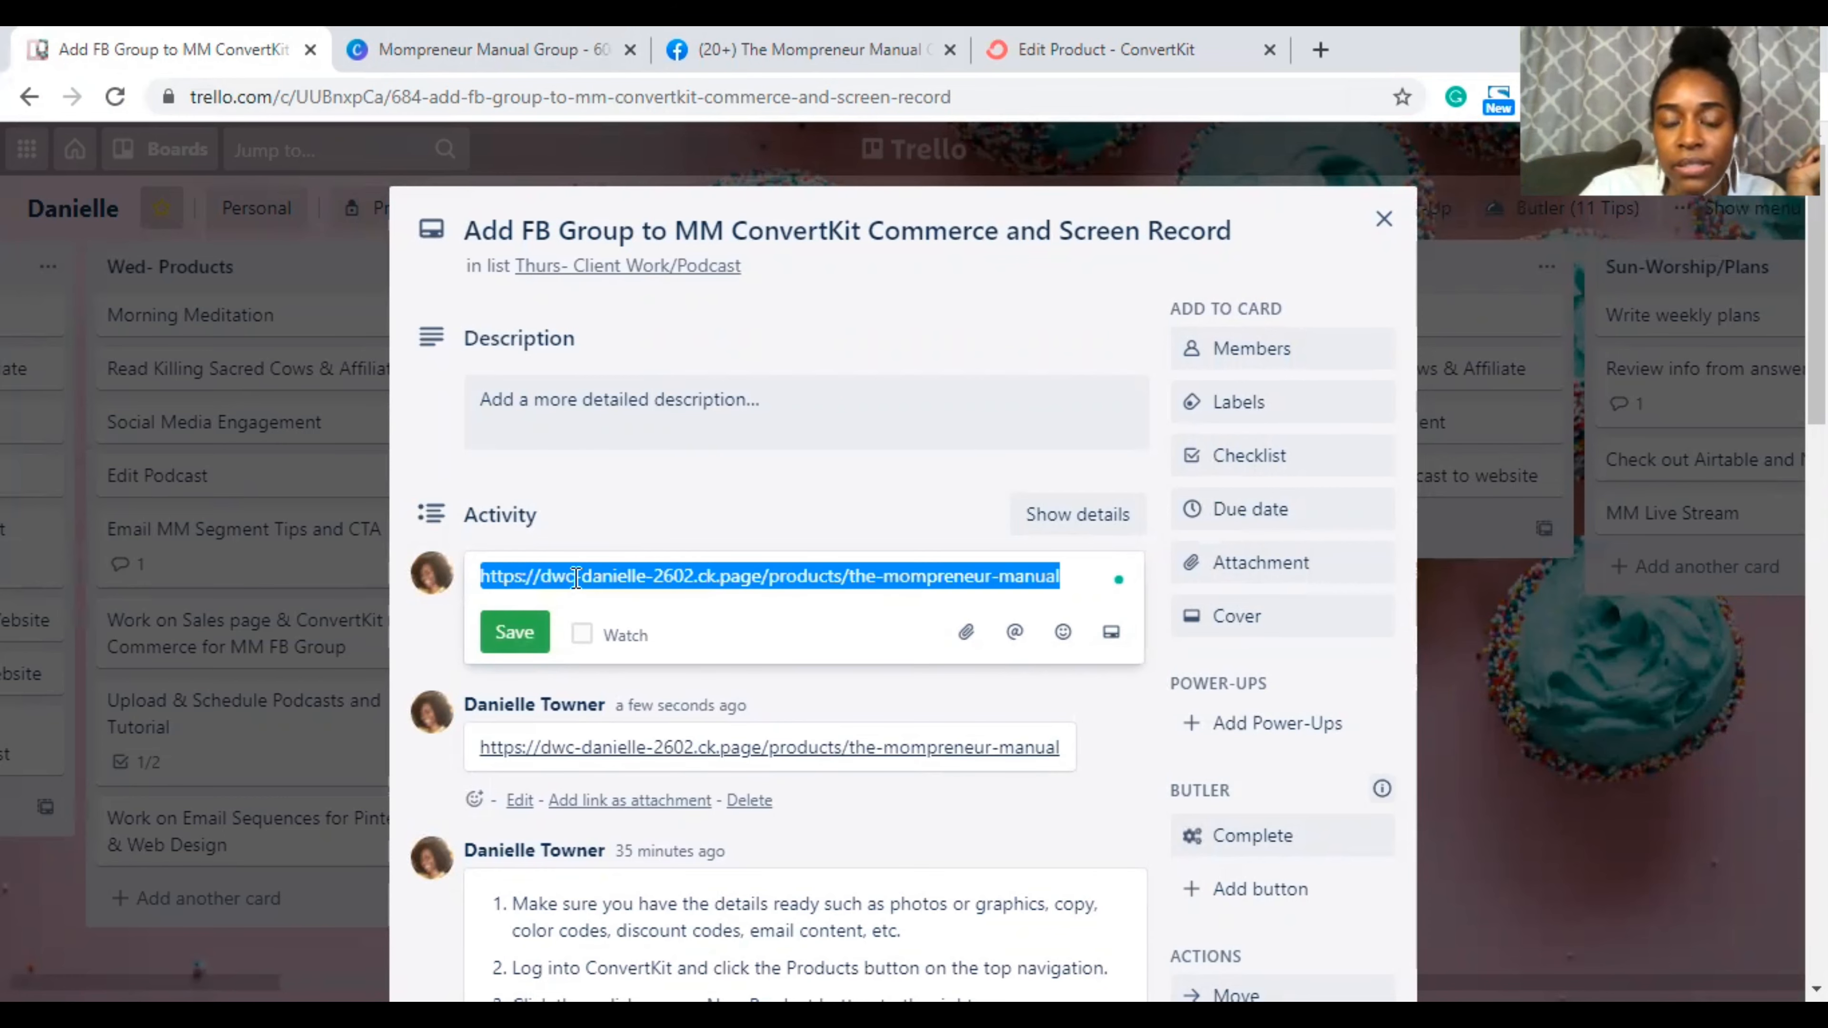
{"action": "key", "text": "ctrl+x"}
{"action": "left_click", "coordinate": [513, 45]}
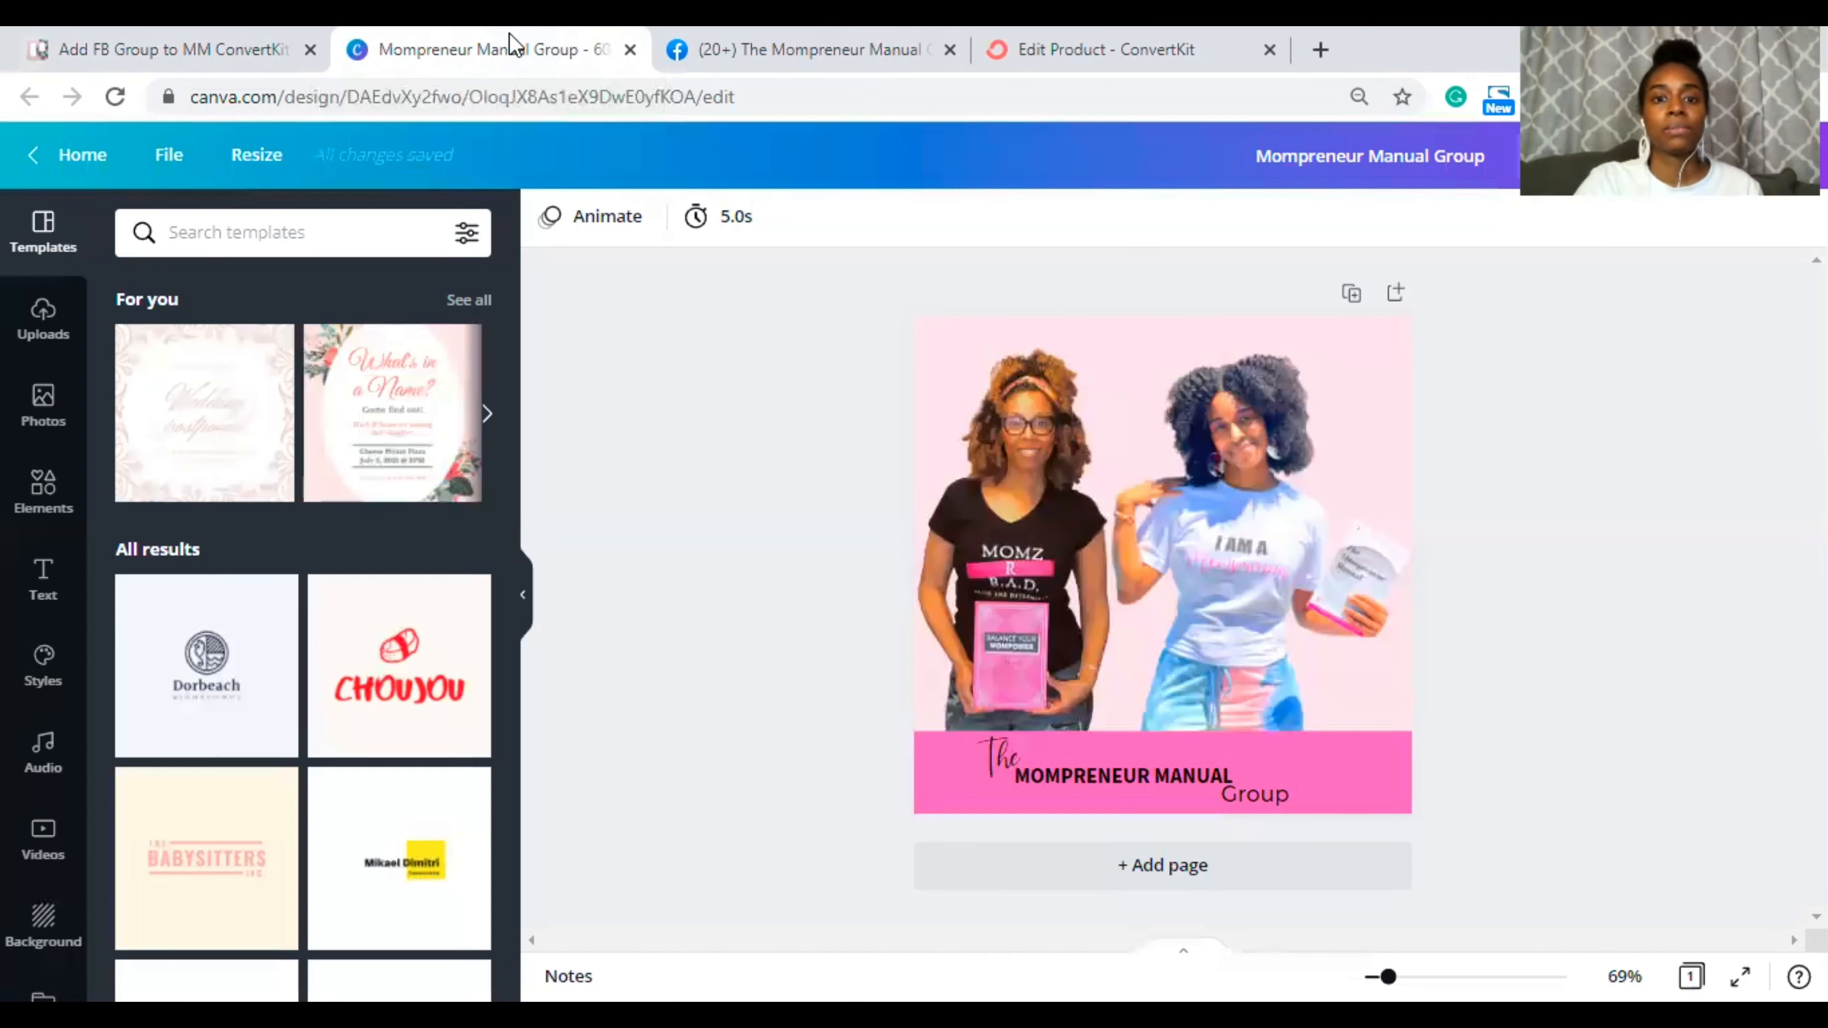
{"action": "left_click", "coordinate": [785, 50]}
{"action": "left_click", "coordinate": [1025, 59]}
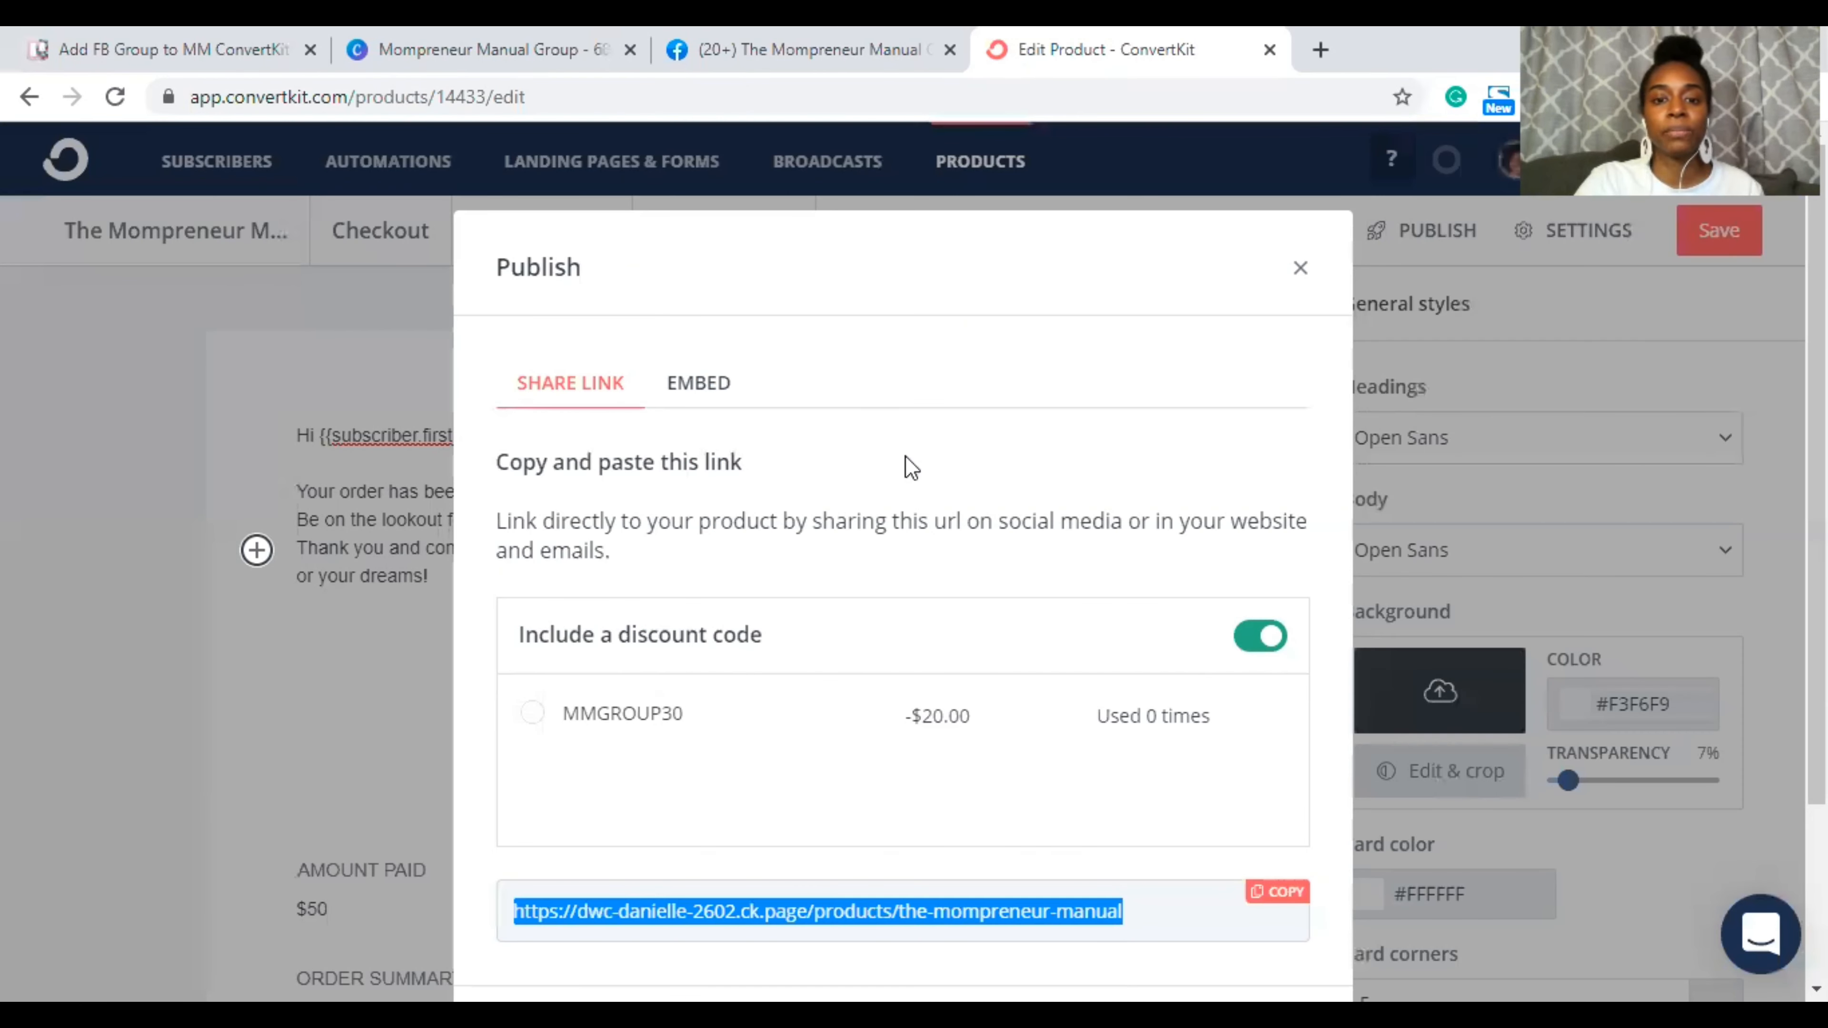
Step: Switch off the discount code option and display the product's embed code
{"action": "left_click", "coordinate": [1257, 636]}
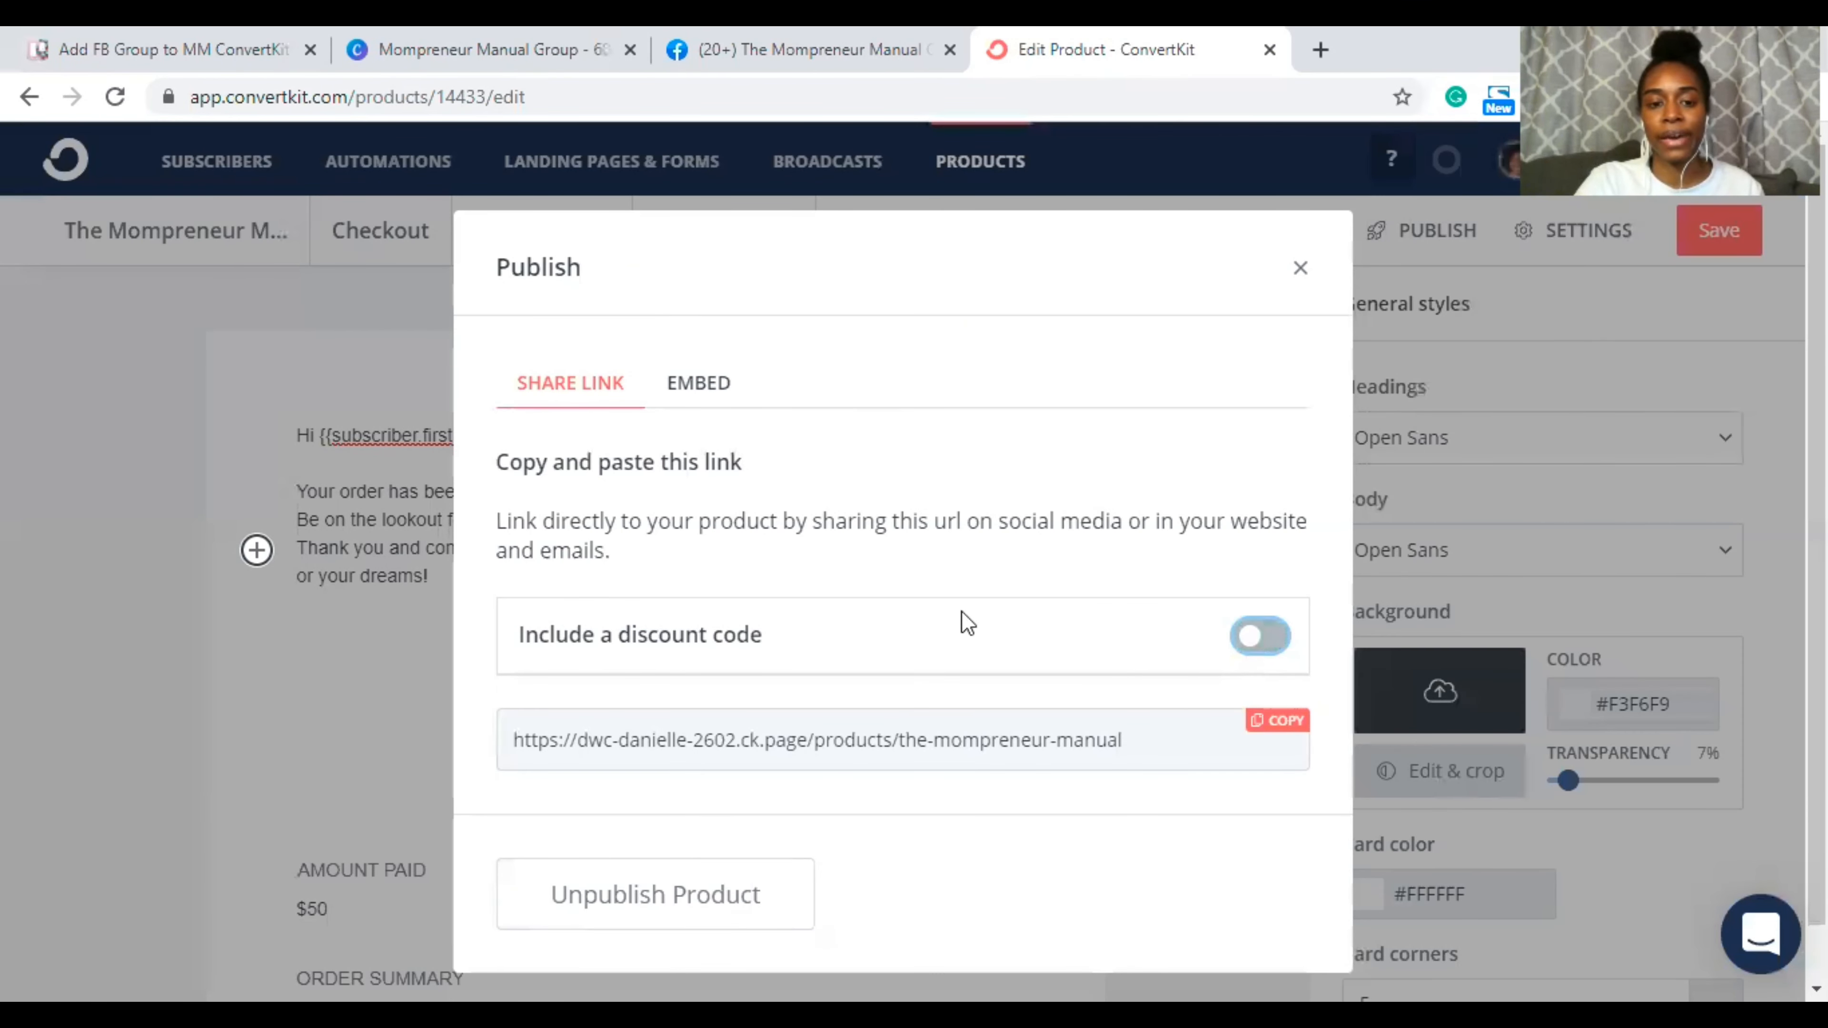
{"action": "scroll", "coordinate": [1093, 720], "scroll_direction": "down", "scroll_amount": 1}
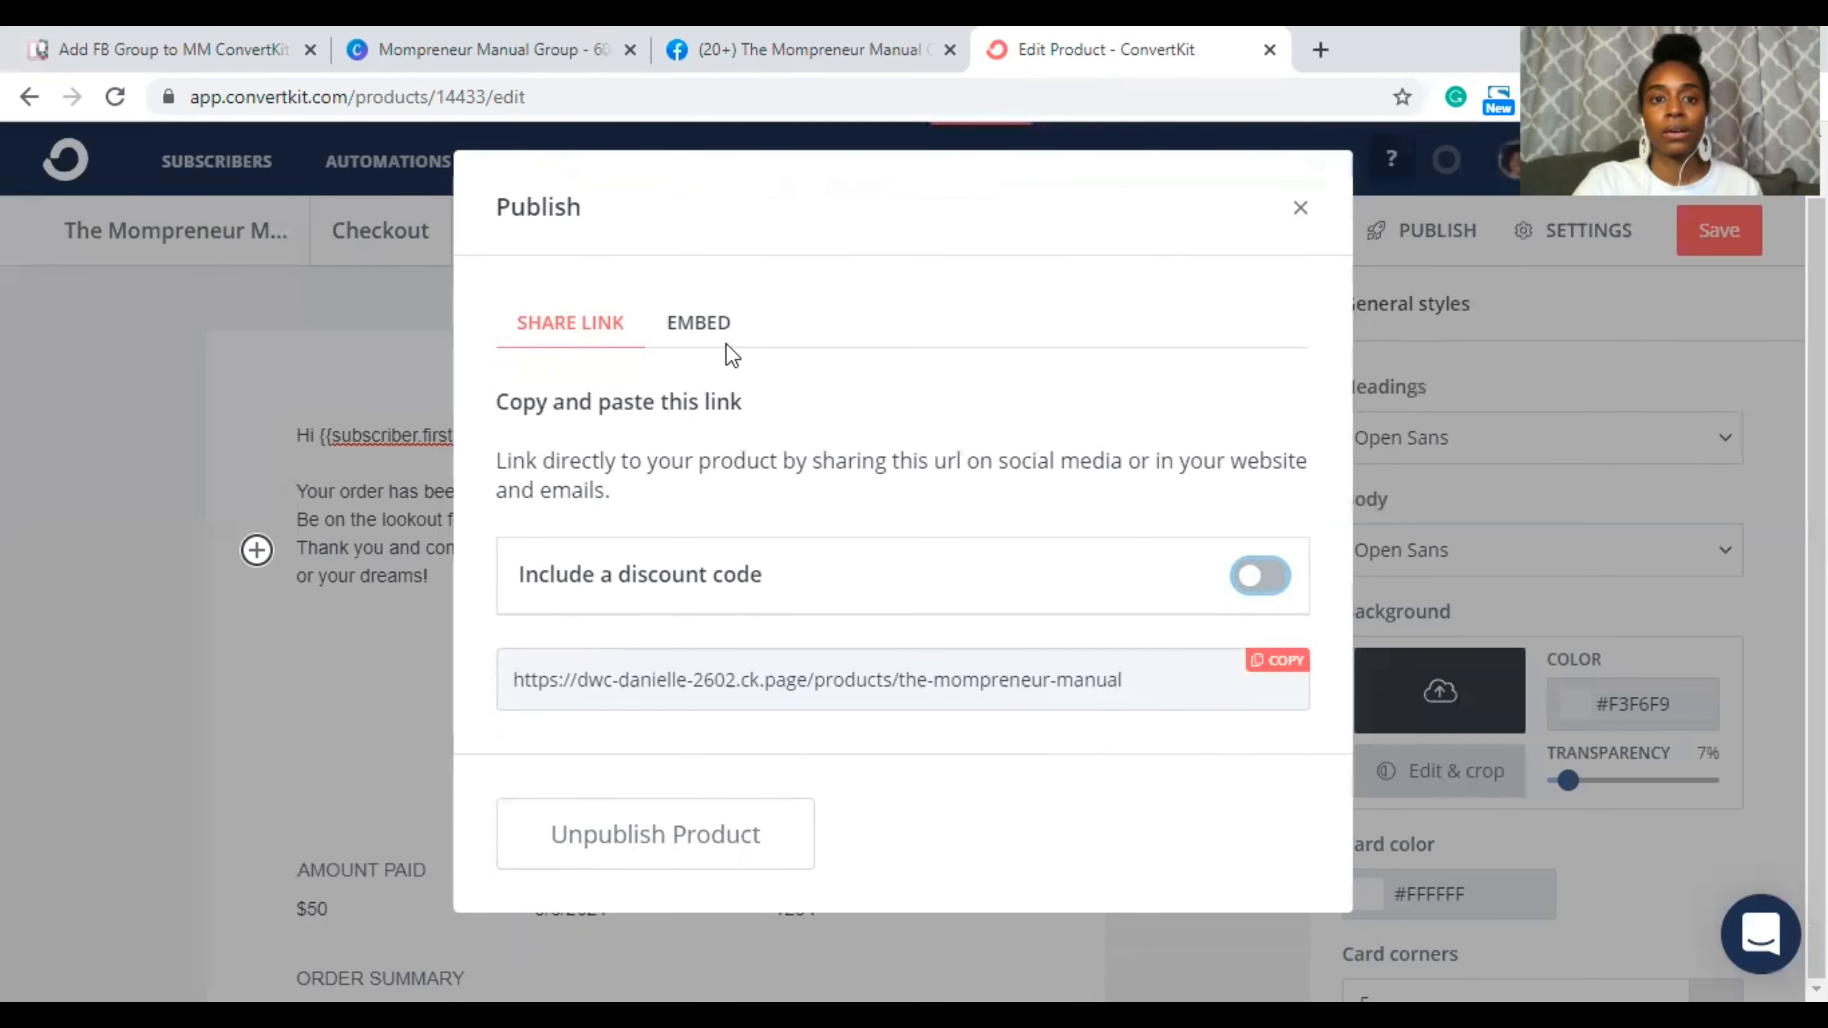
{"action": "left_click", "coordinate": [708, 328]}
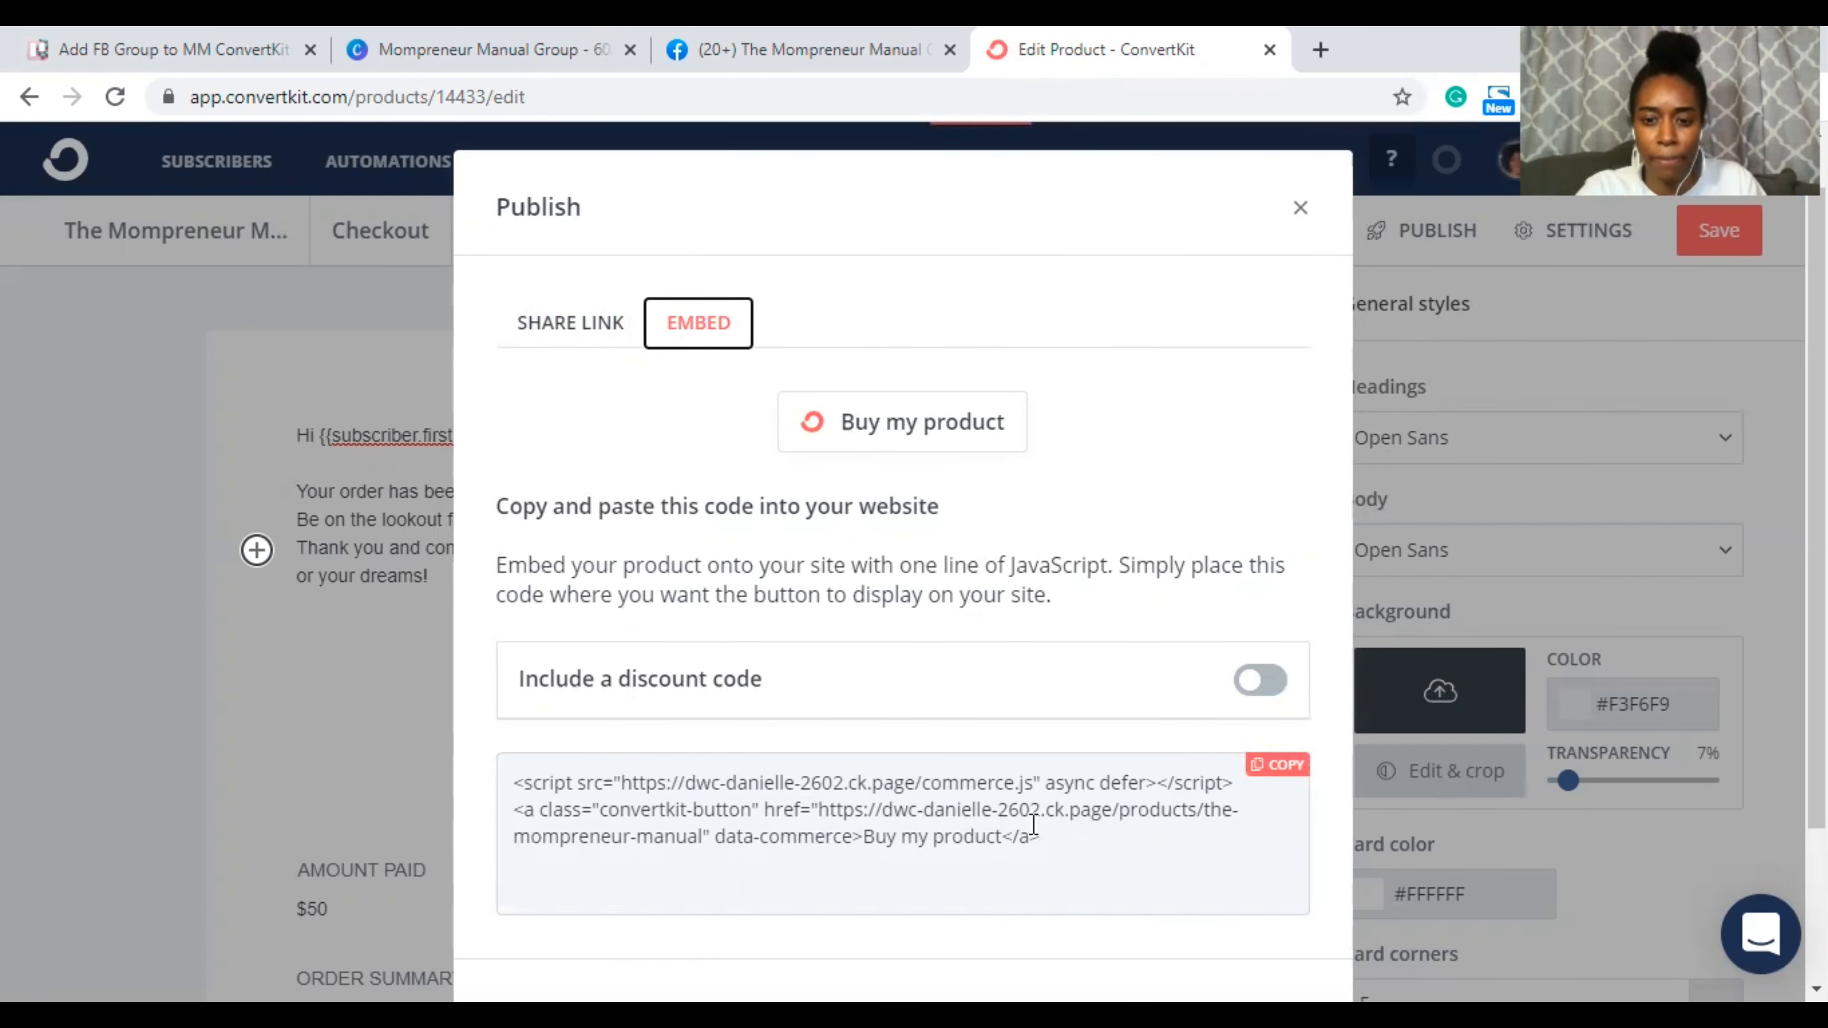
{"action": "left_click_drag", "start_coordinate": [1057, 837], "coordinate": [554, 749]}
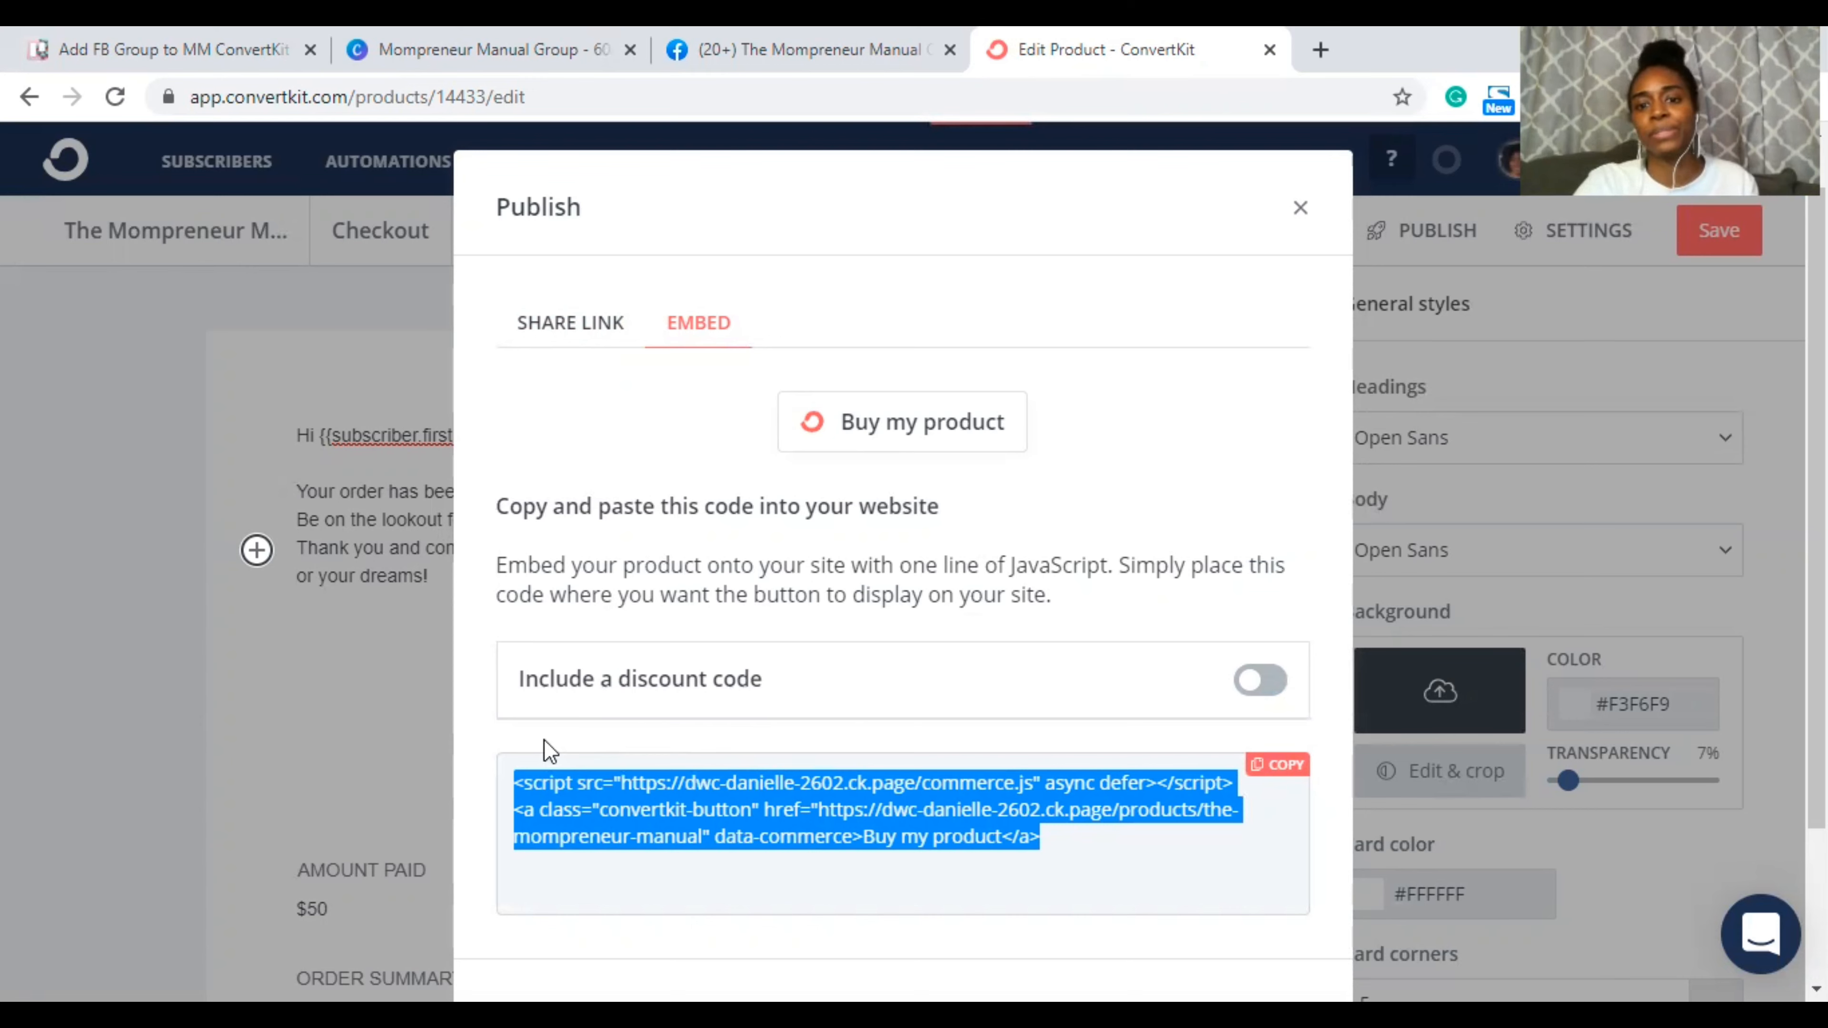
{"action": "left_click", "coordinate": [1012, 274]}
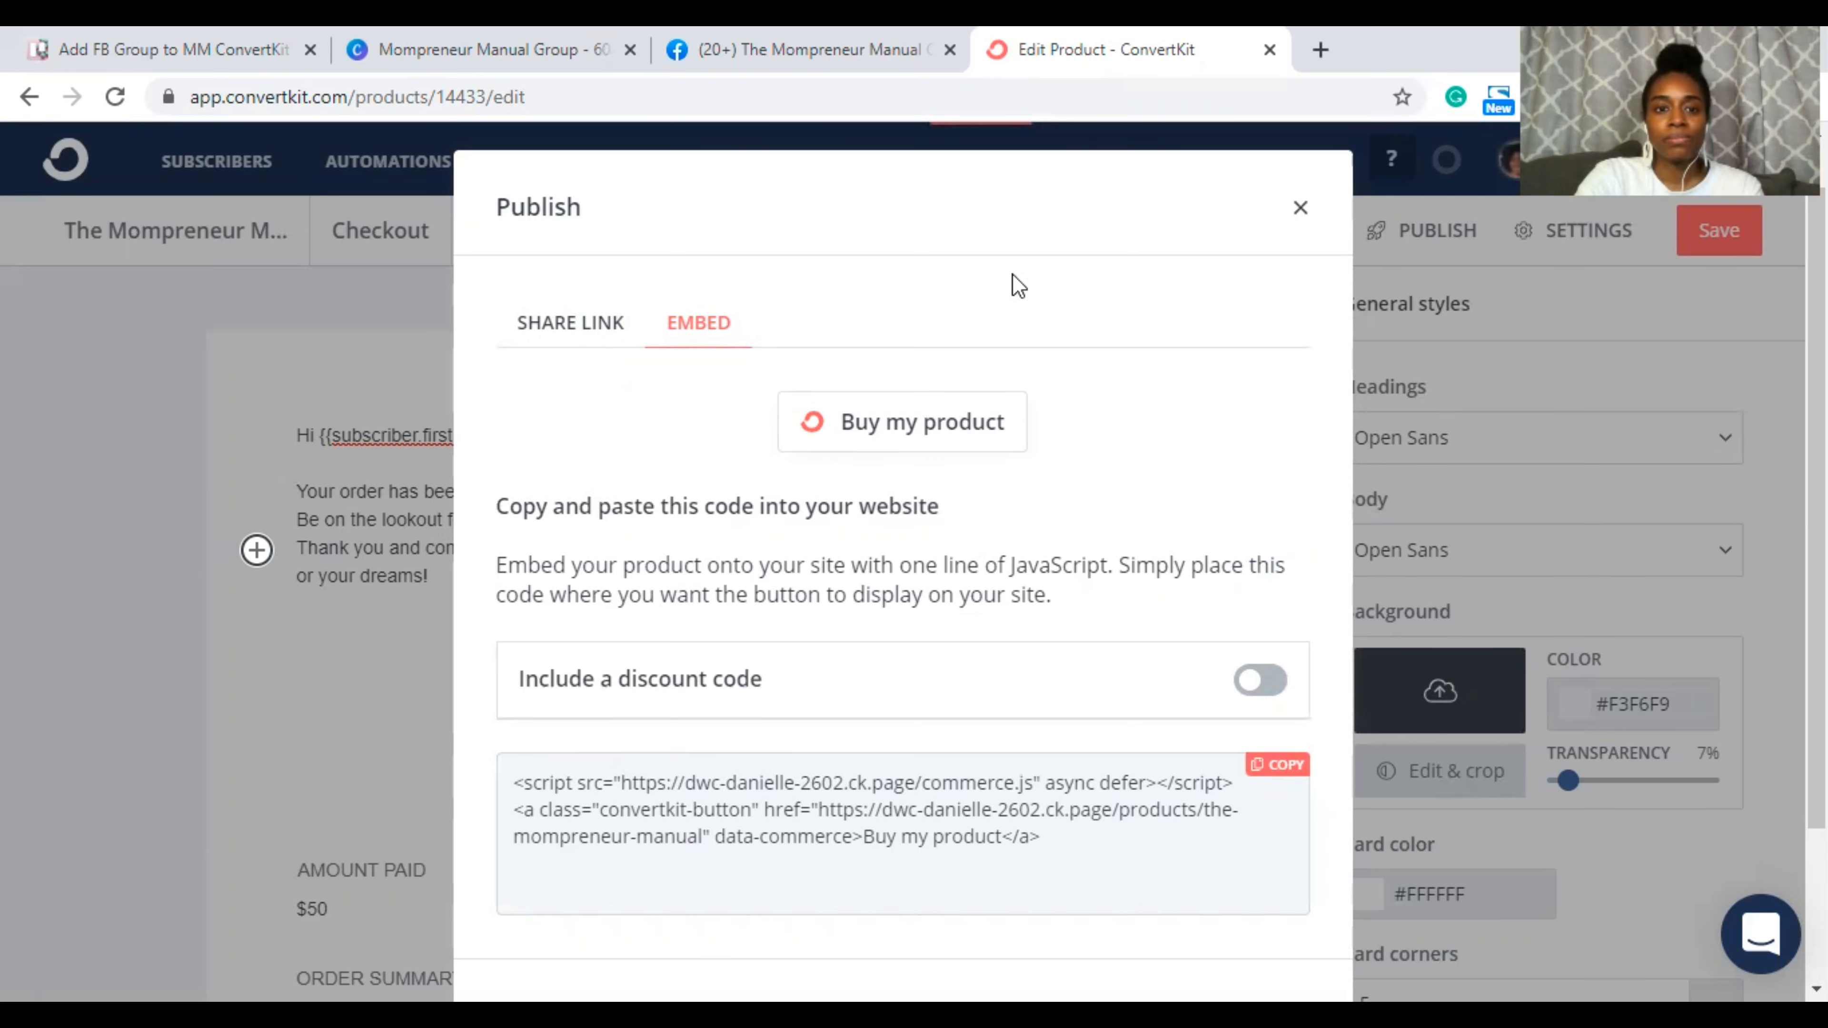
Step: Reopen the Publish dialog and copy the Buy my product embed snippet
{"action": "key", "text": "Escape"}
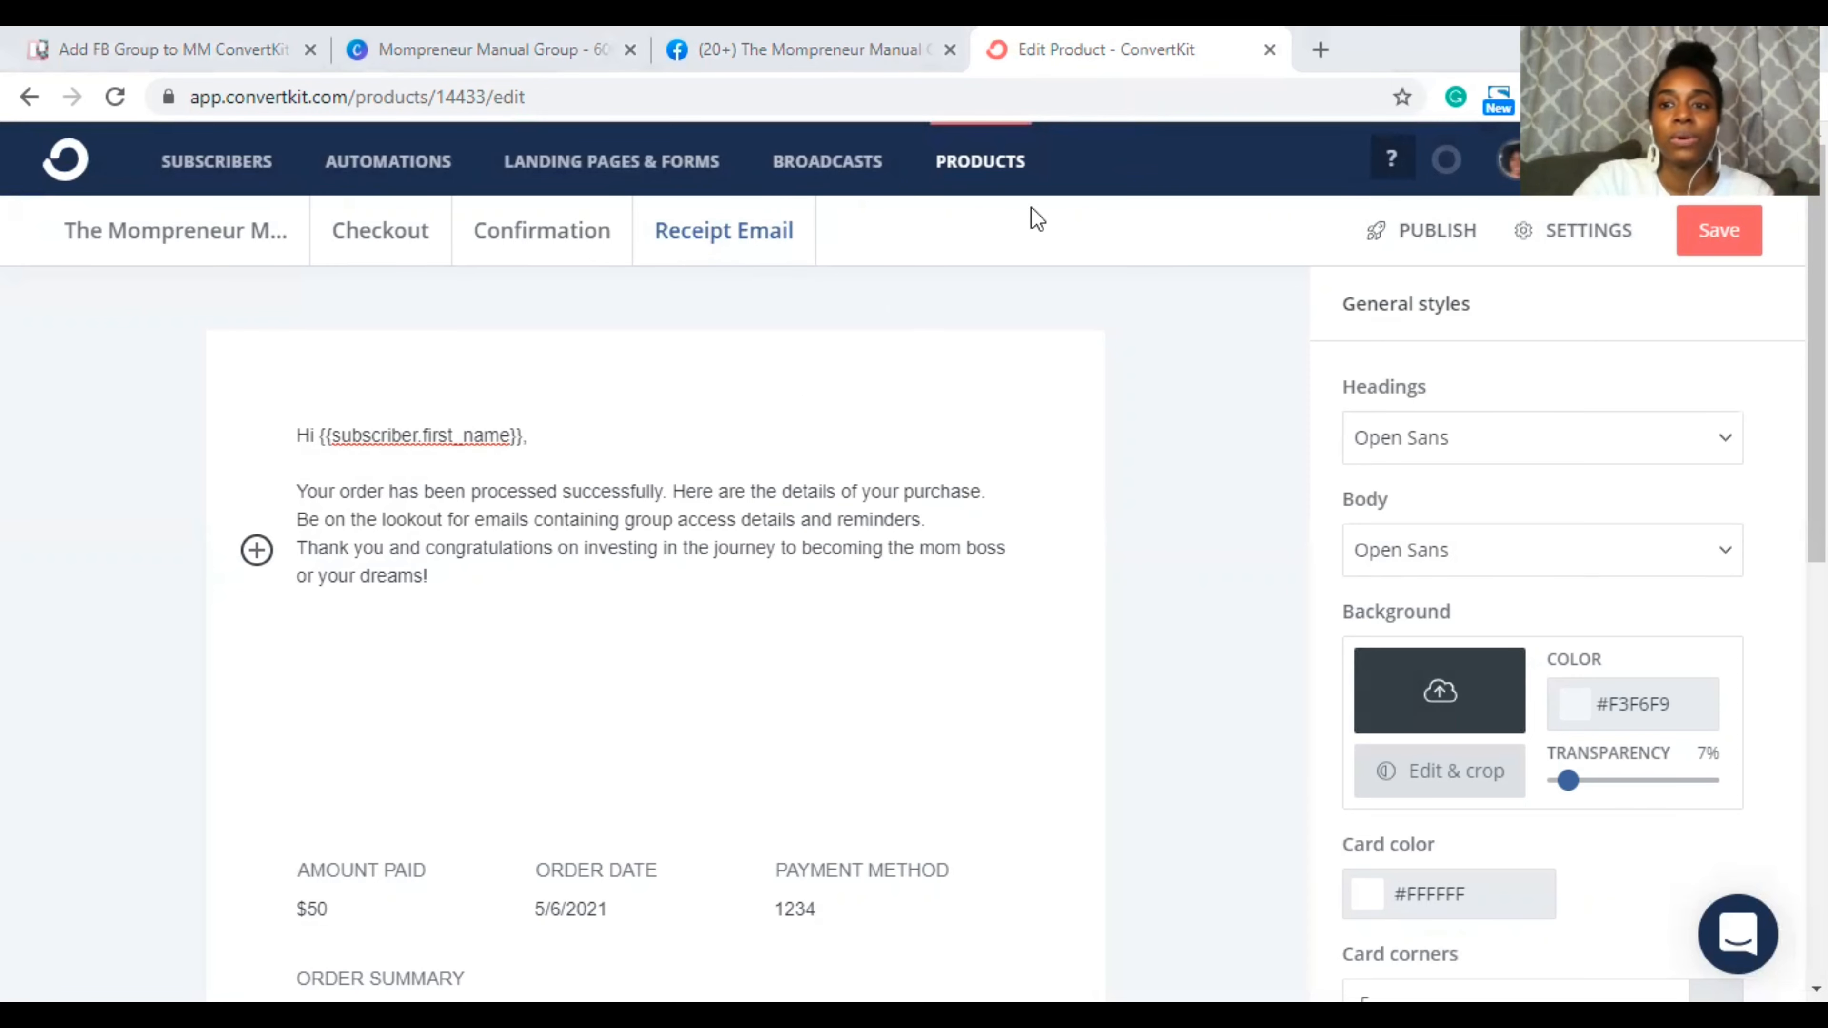
{"action": "left_click", "coordinate": [1411, 229]}
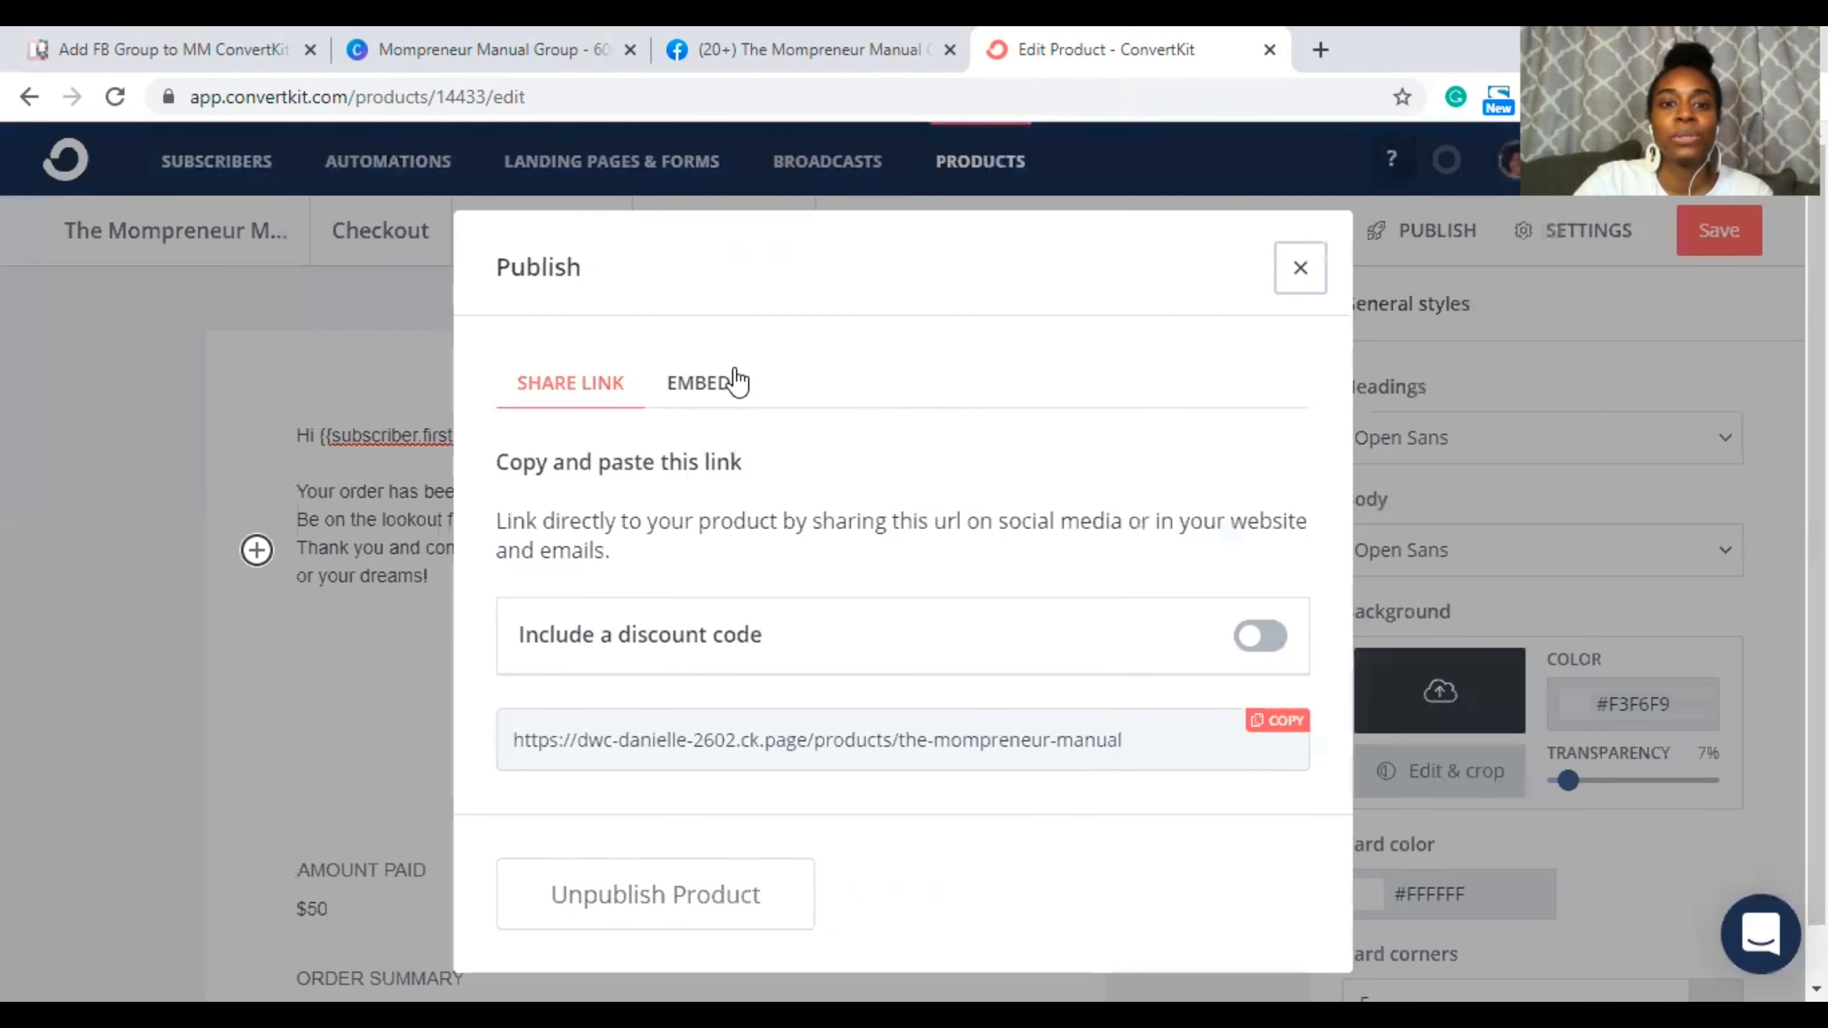
{"action": "left_click", "coordinate": [702, 382]}
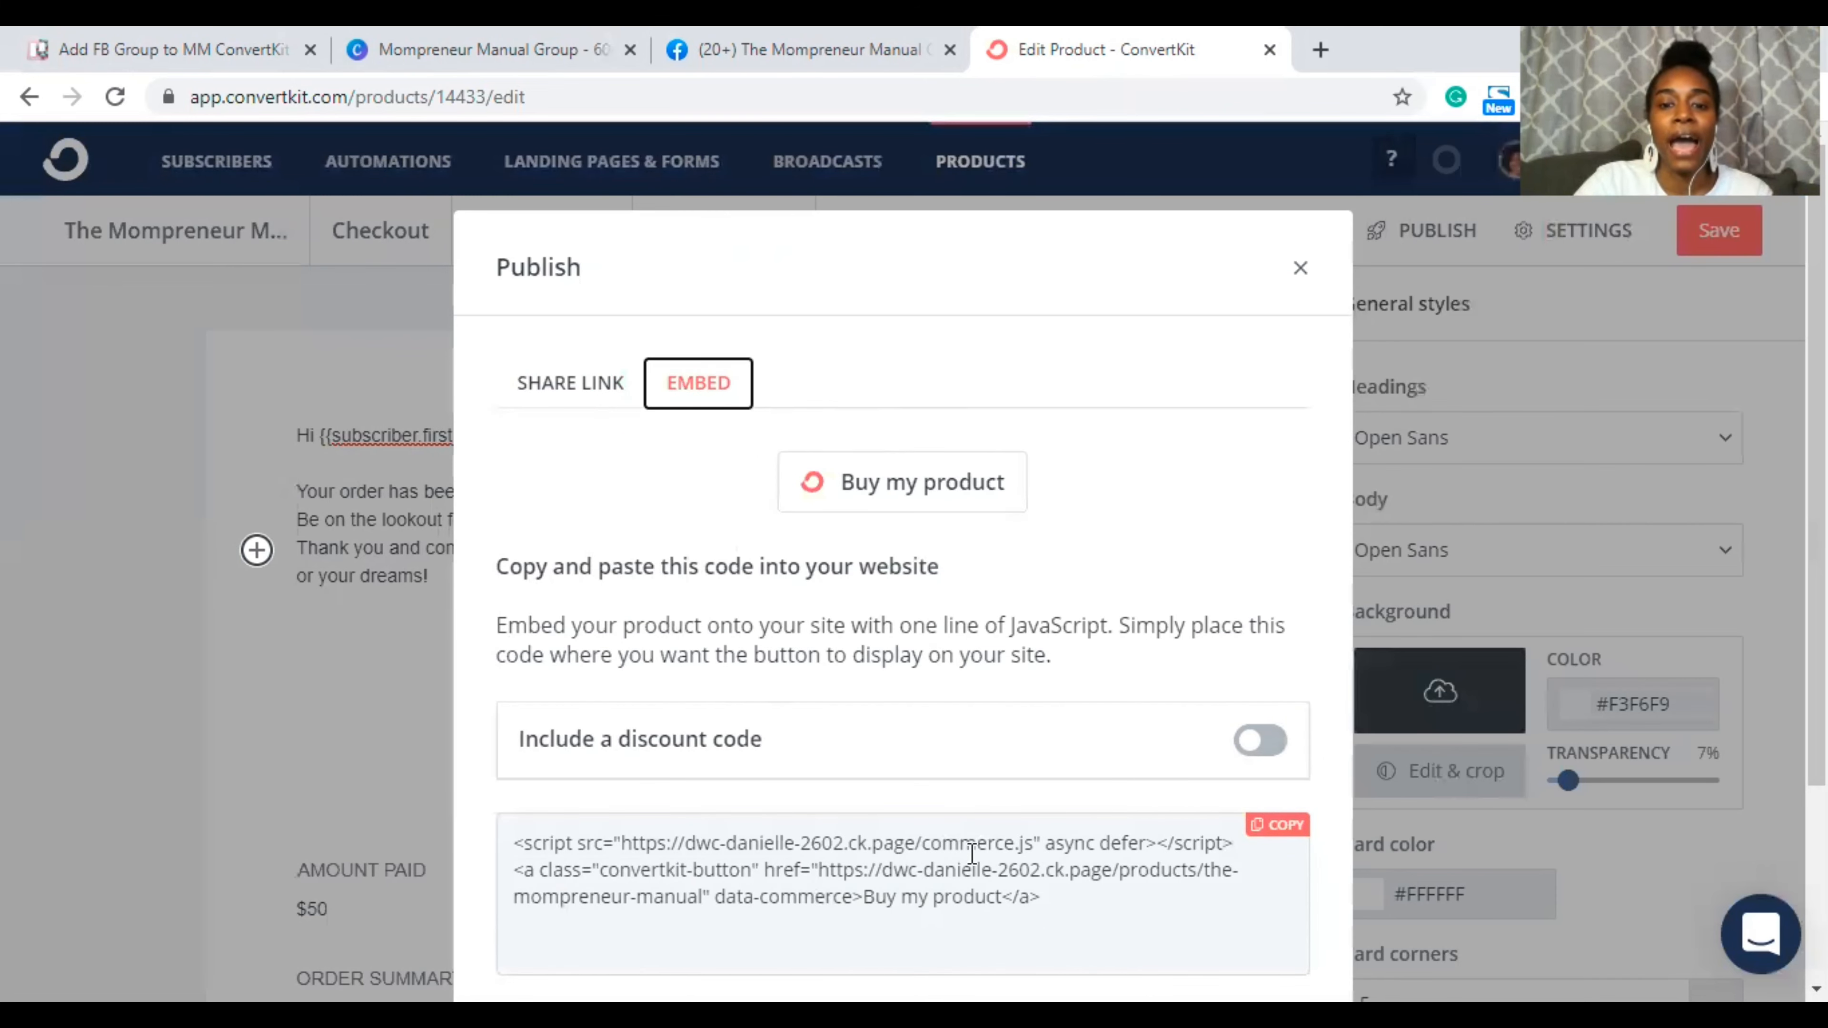
{"action": "left_click", "coordinate": [1277, 825]}
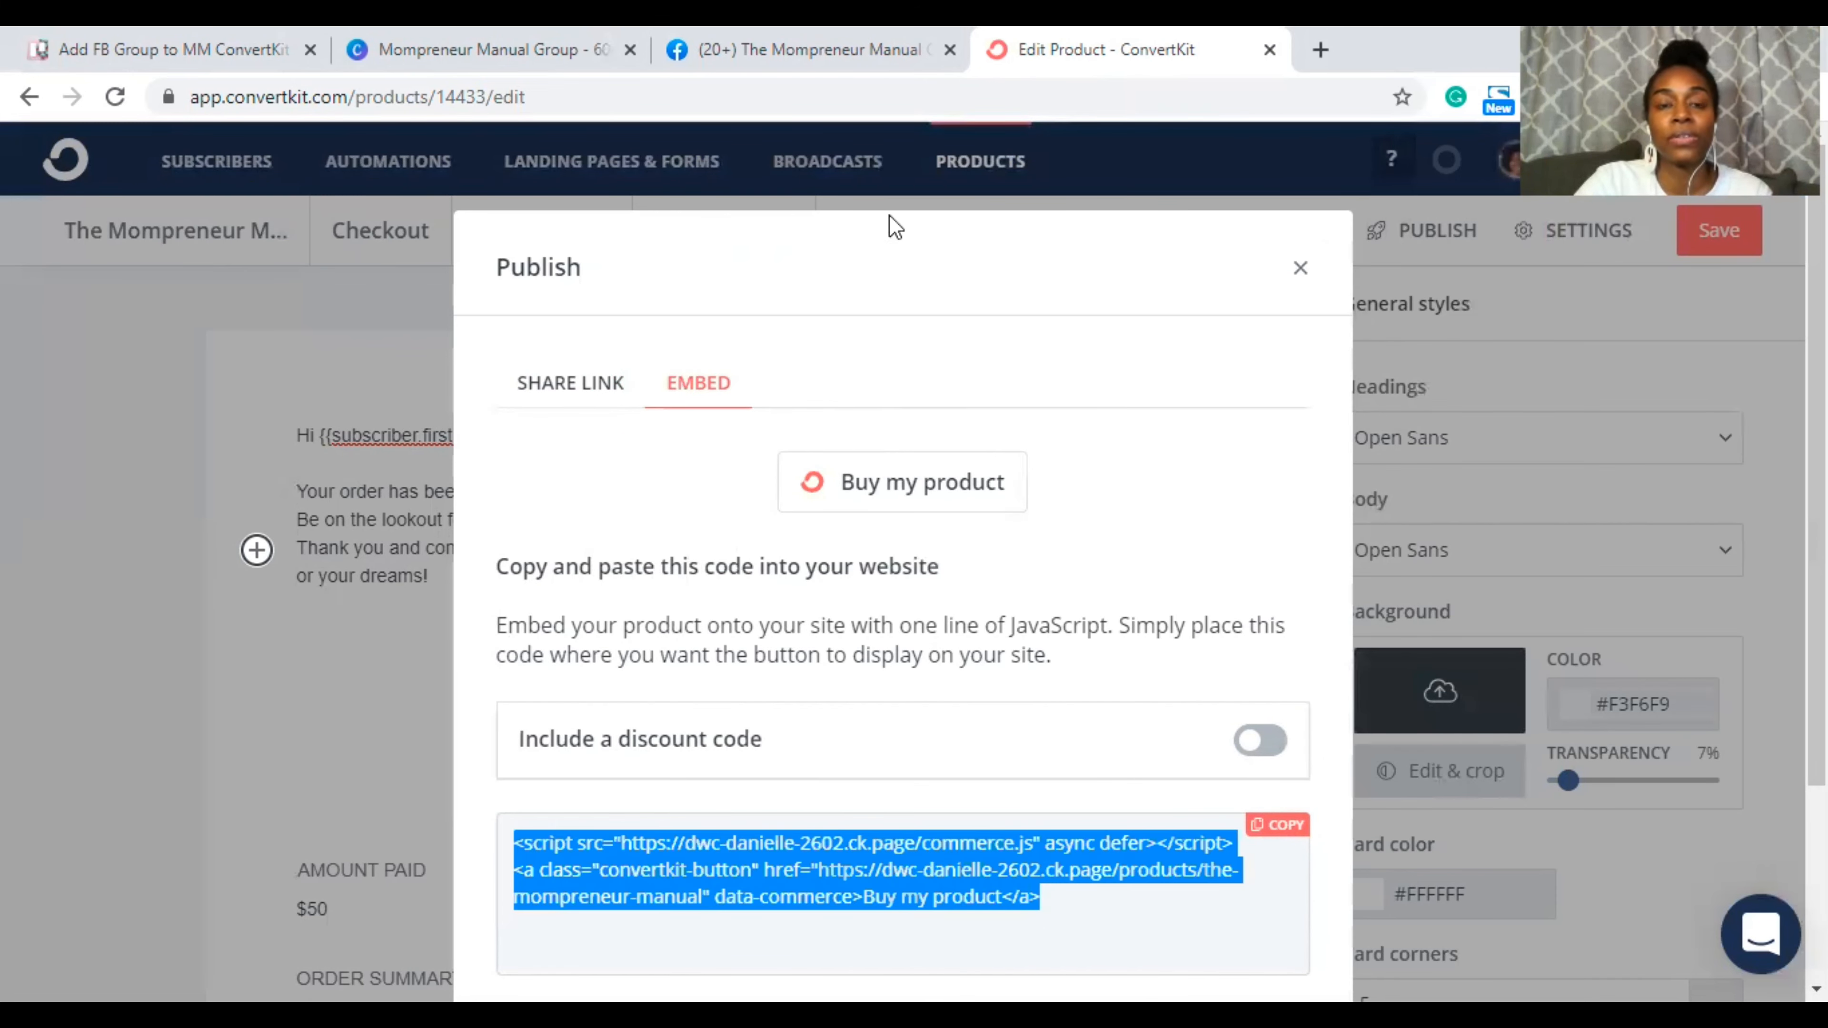
Step: Post the Buy my product embed code as a Trello card comment, then close the card
{"action": "left_click", "coordinate": [137, 43]}
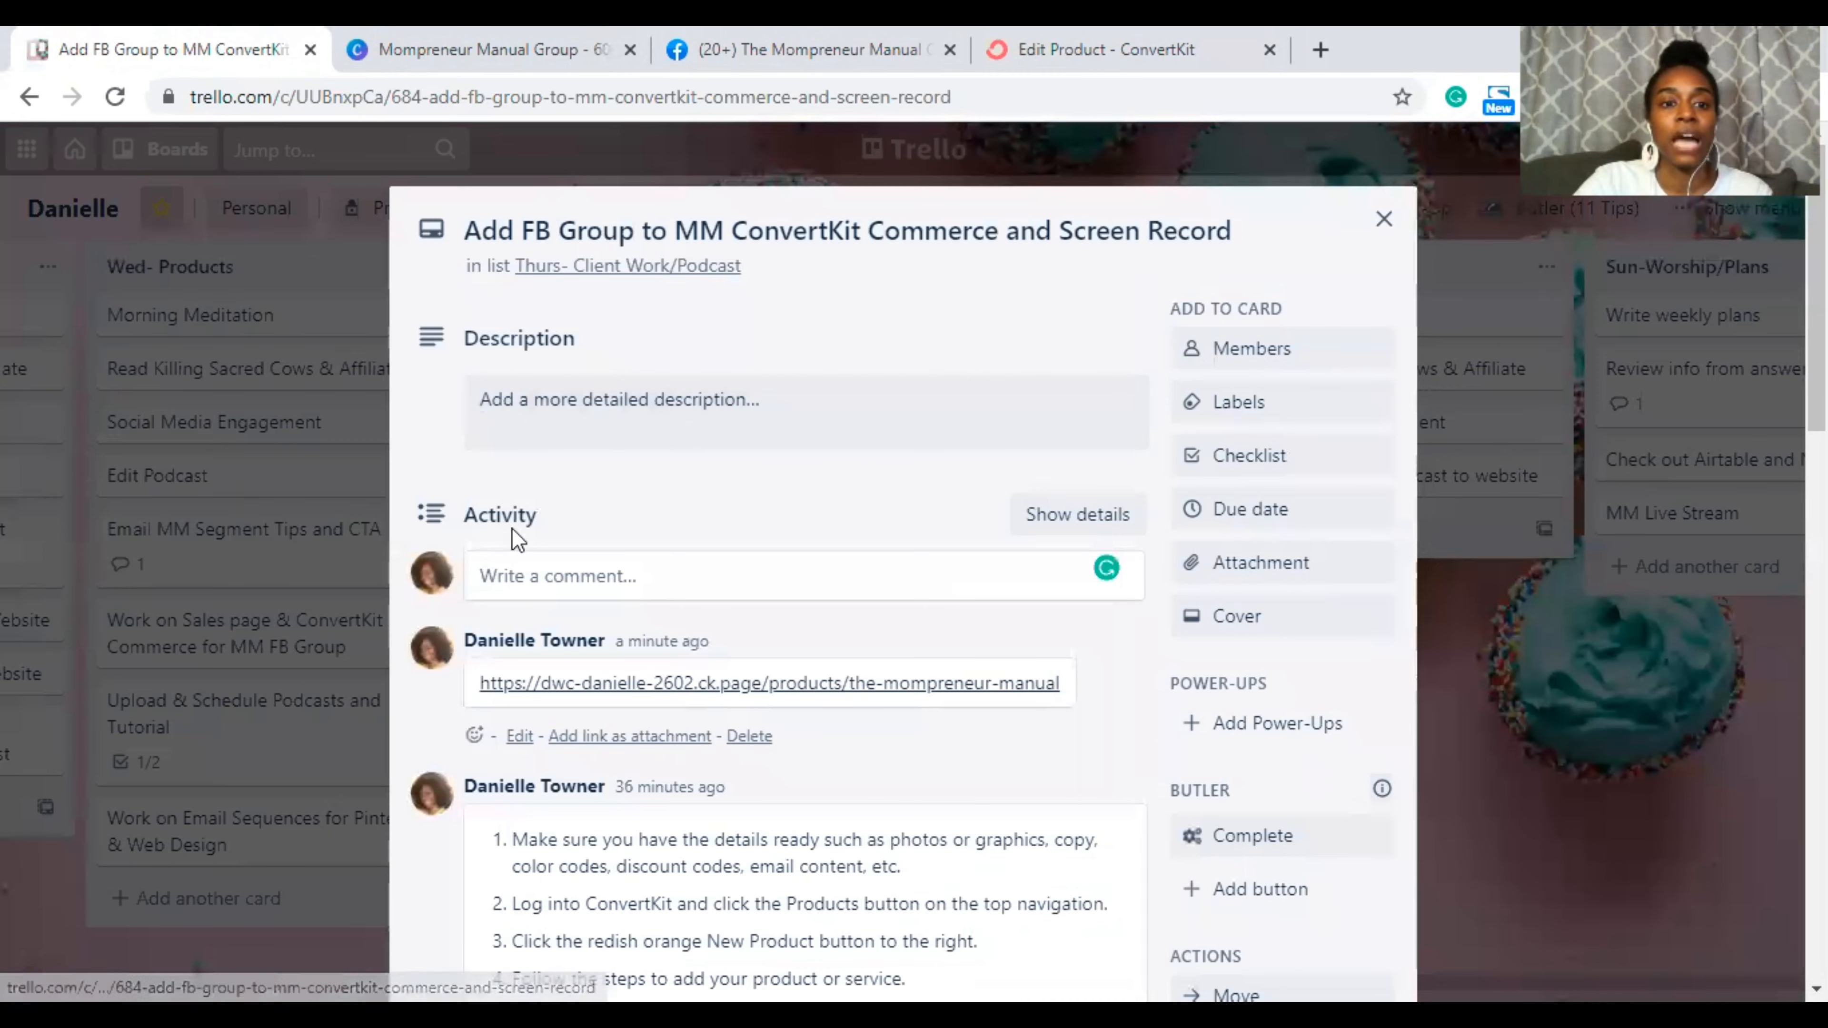
{"action": "left_click", "coordinate": [512, 583]}
{"action": "key", "text": "ctrl+v"}
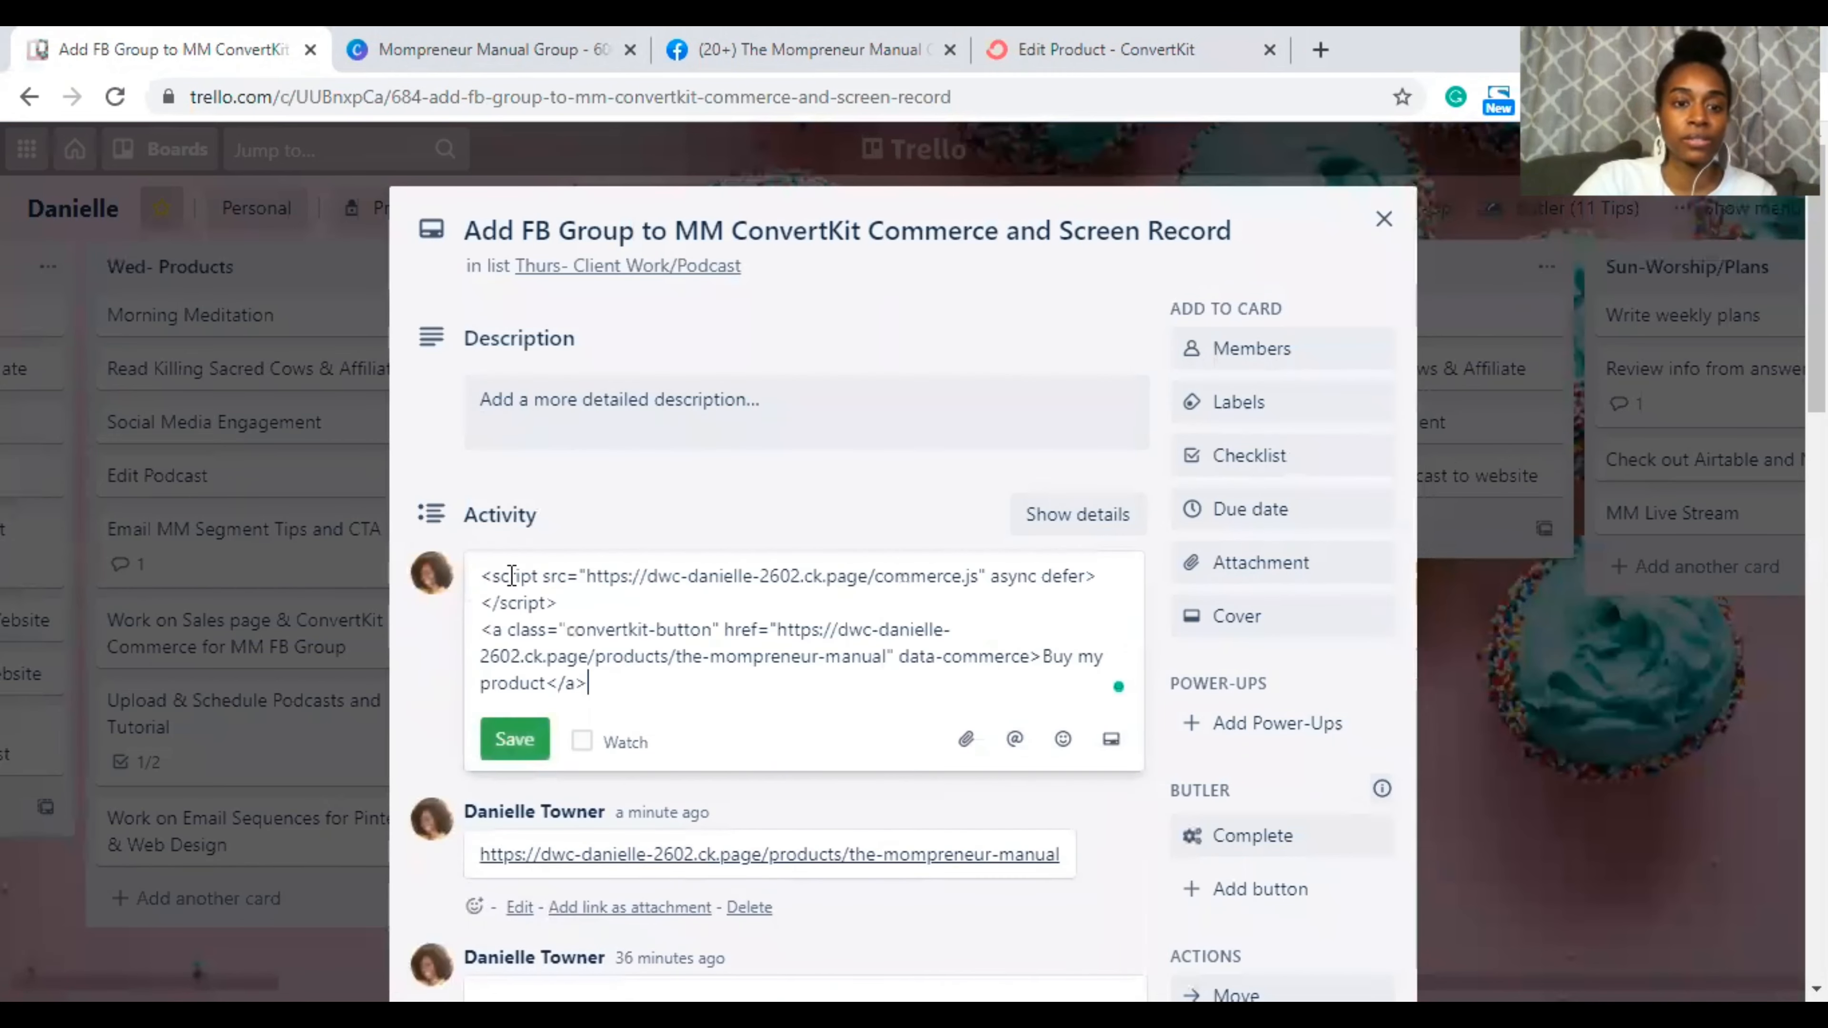
{"action": "left_click", "coordinate": [518, 740]}
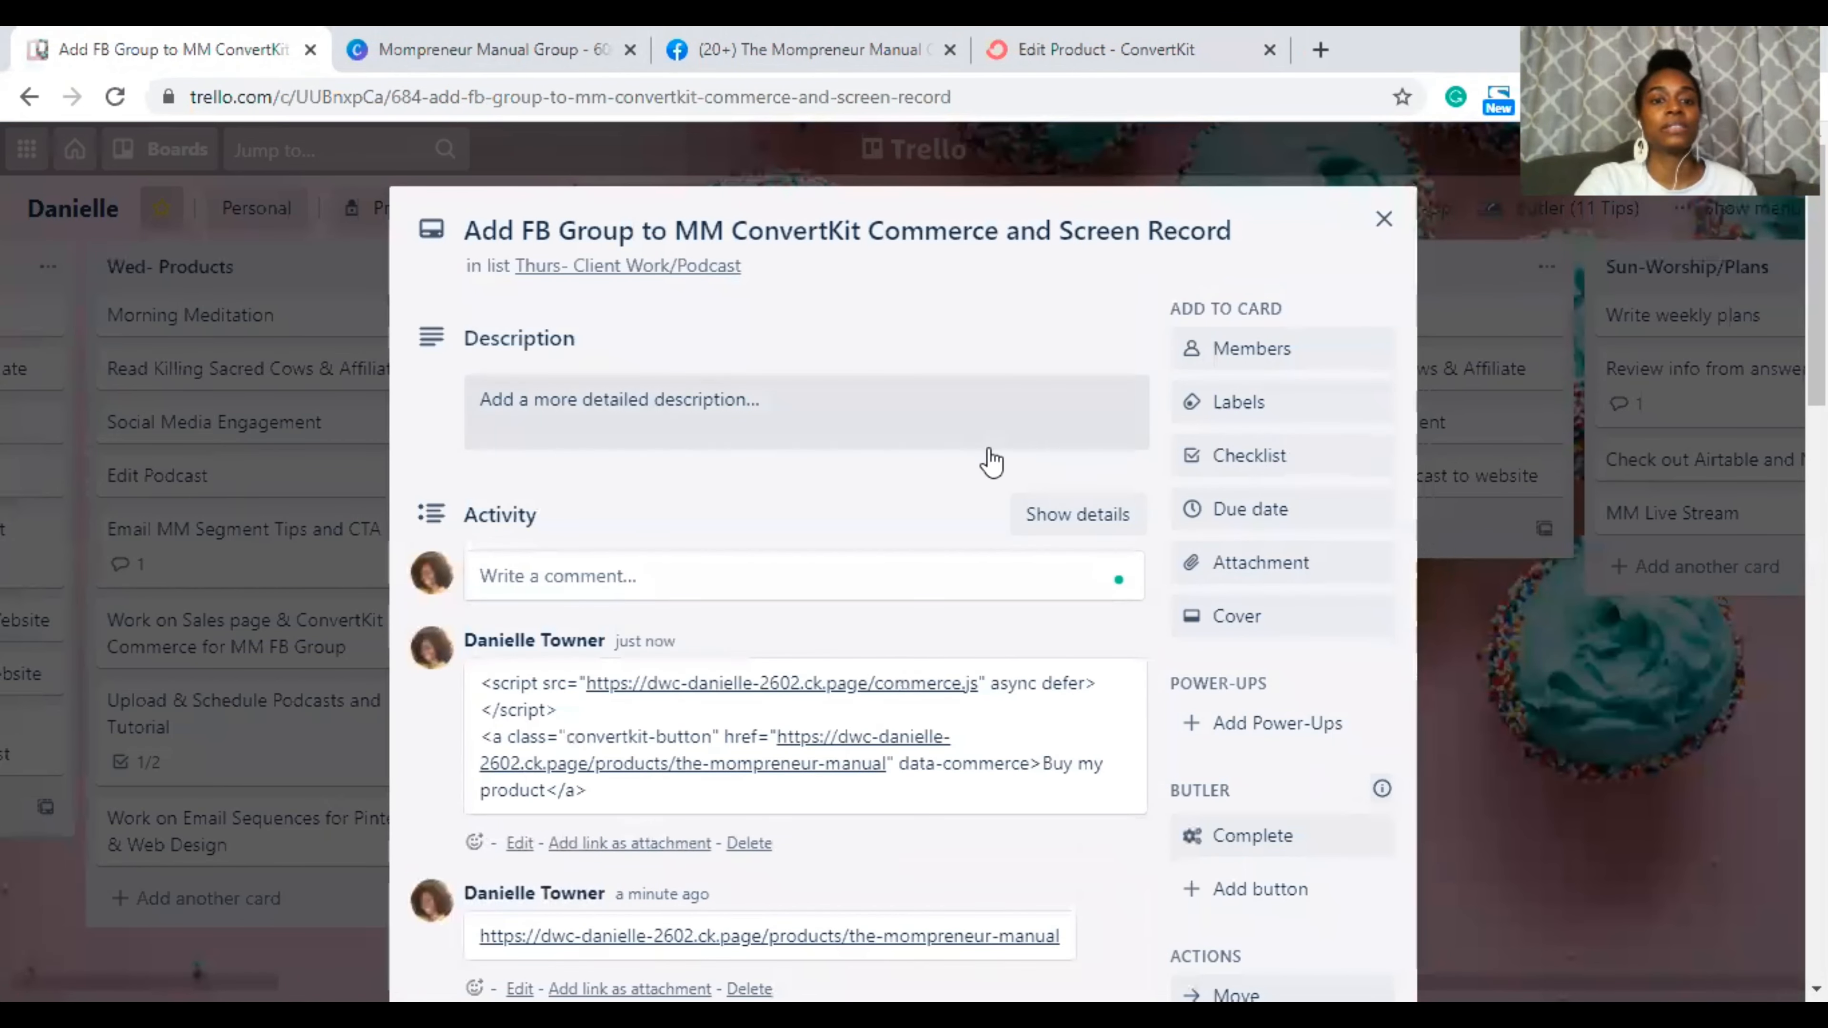
{"action": "left_click", "coordinate": [1384, 218]}
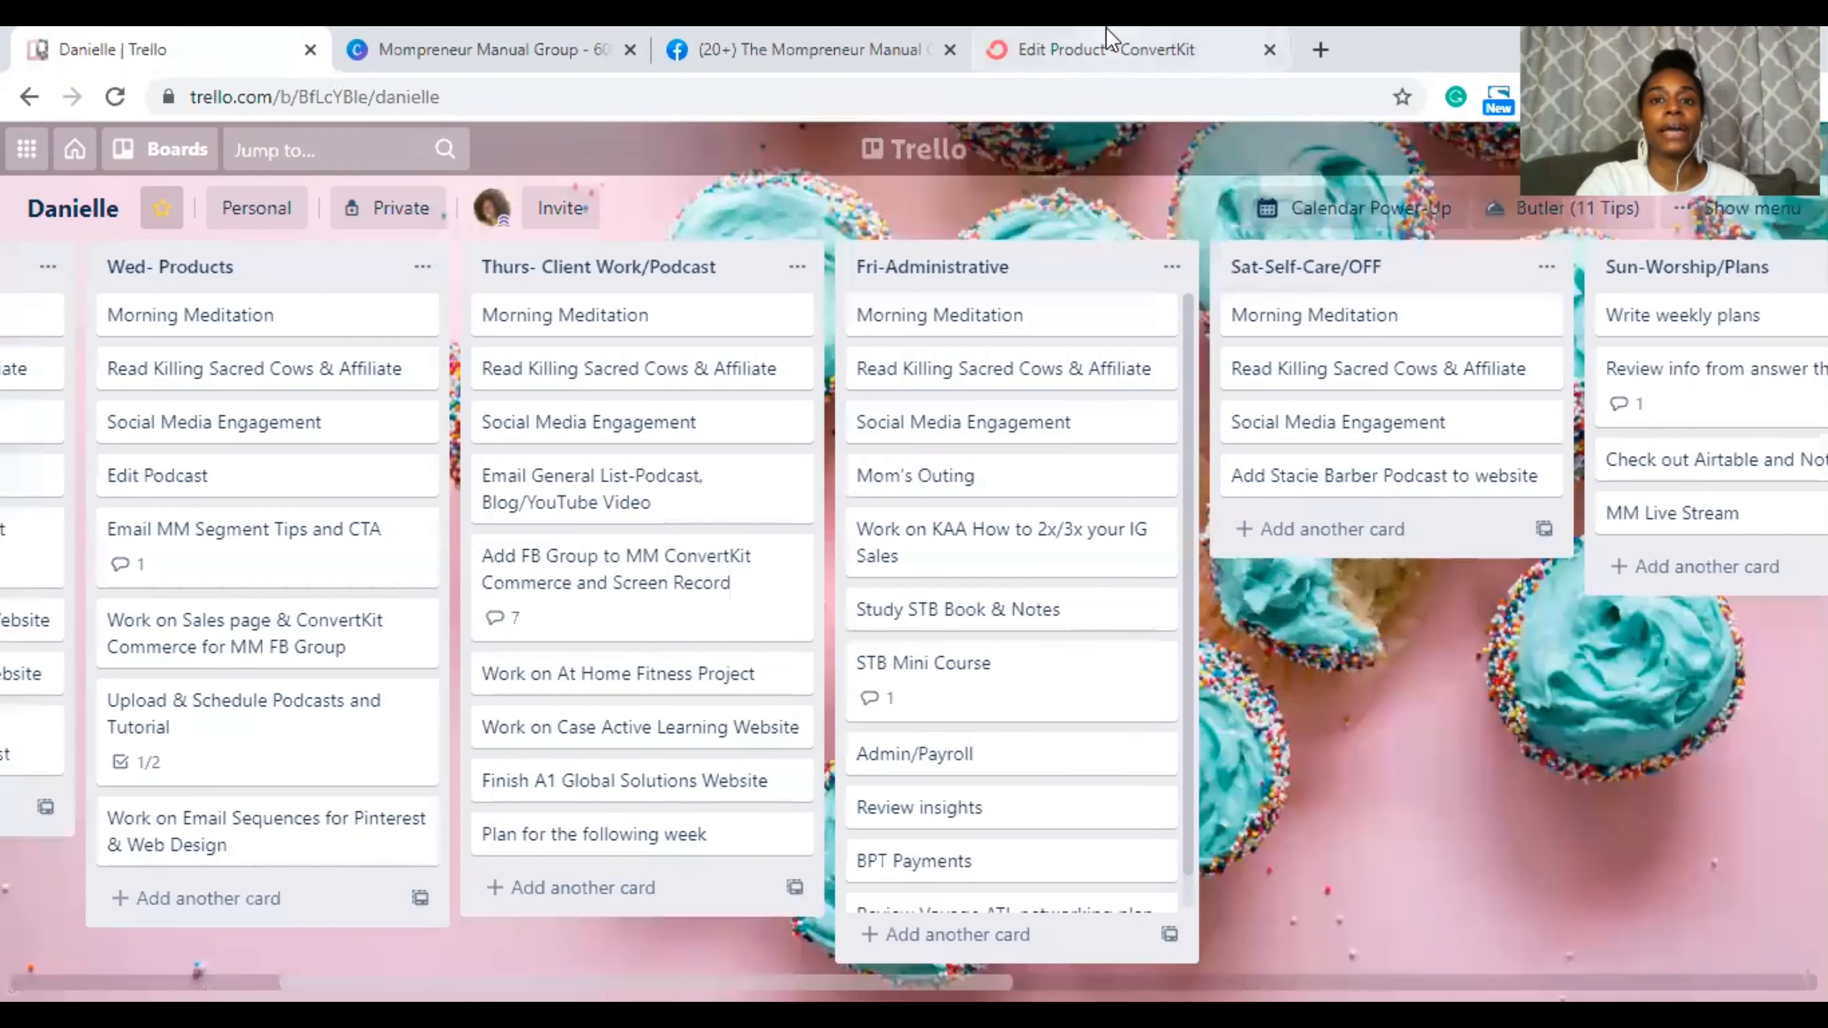
{"action": "left_click", "coordinate": [1114, 44]}
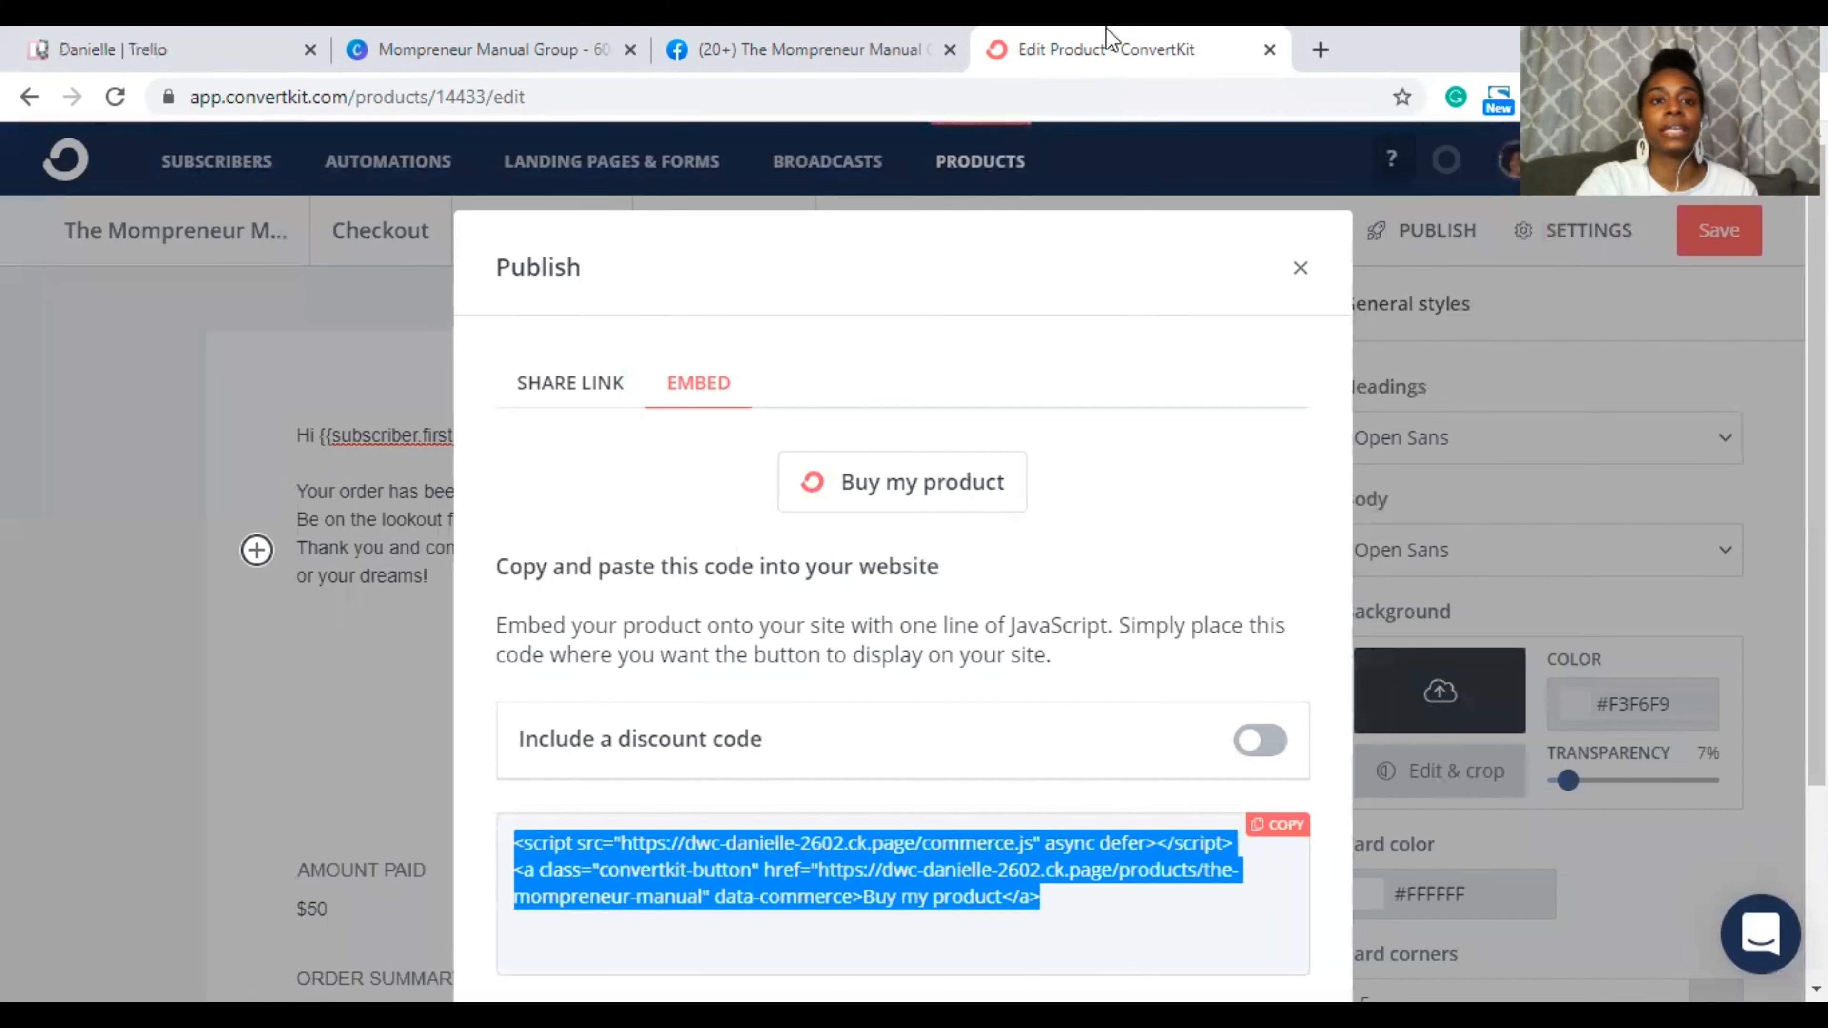
Step: Dismiss the Publish dialog and save the ConvertKit product with the red Save button
{"action": "left_click", "coordinate": [1301, 270]}
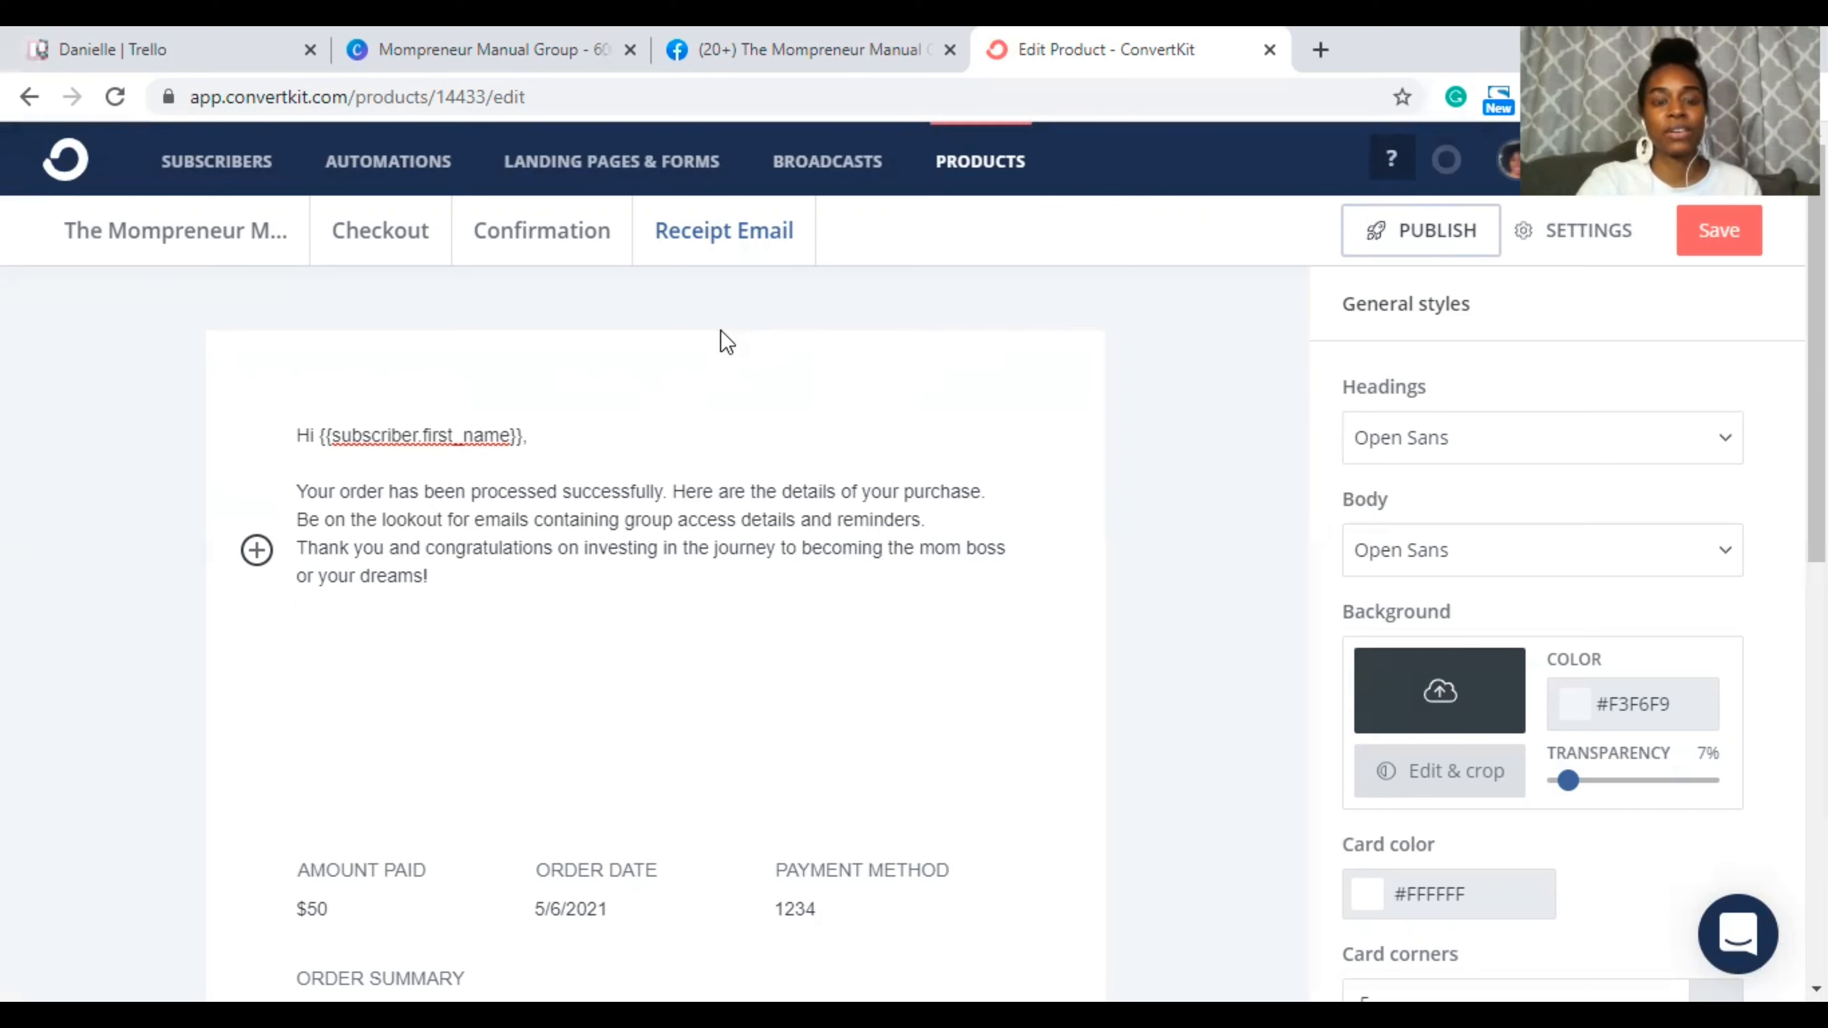
{"action": "left_click", "coordinate": [1706, 231]}
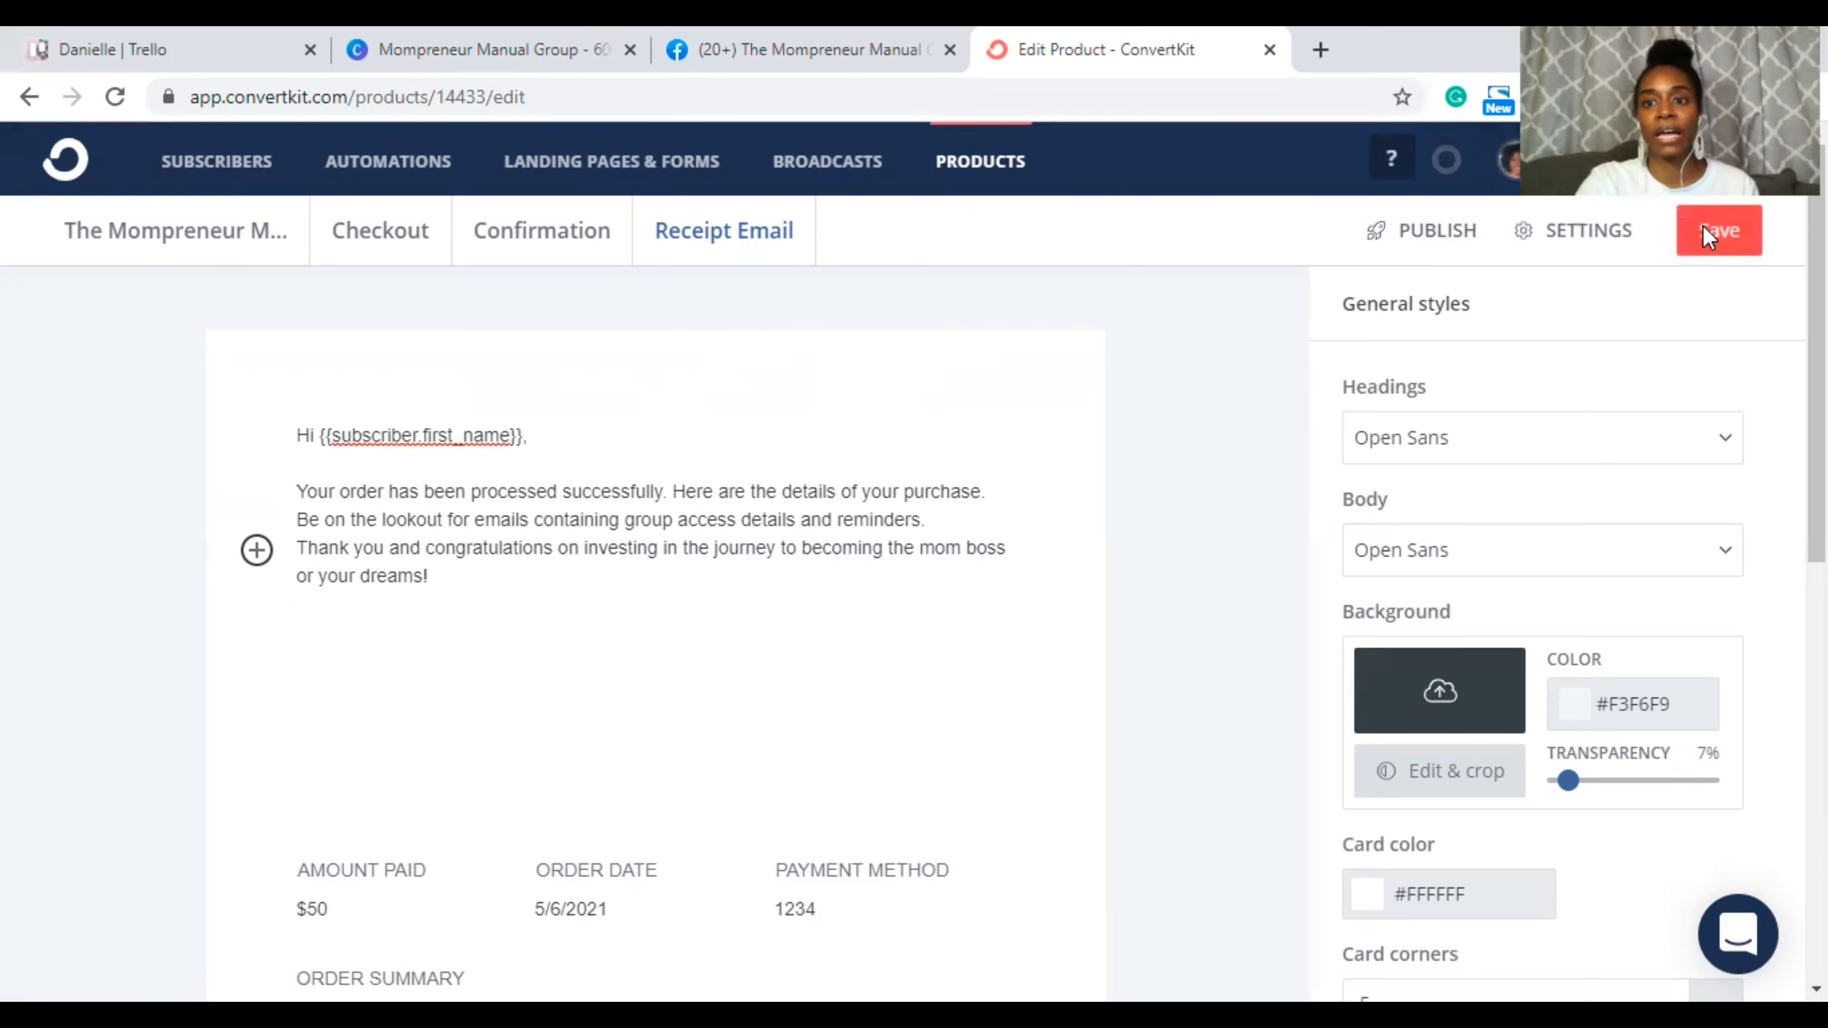
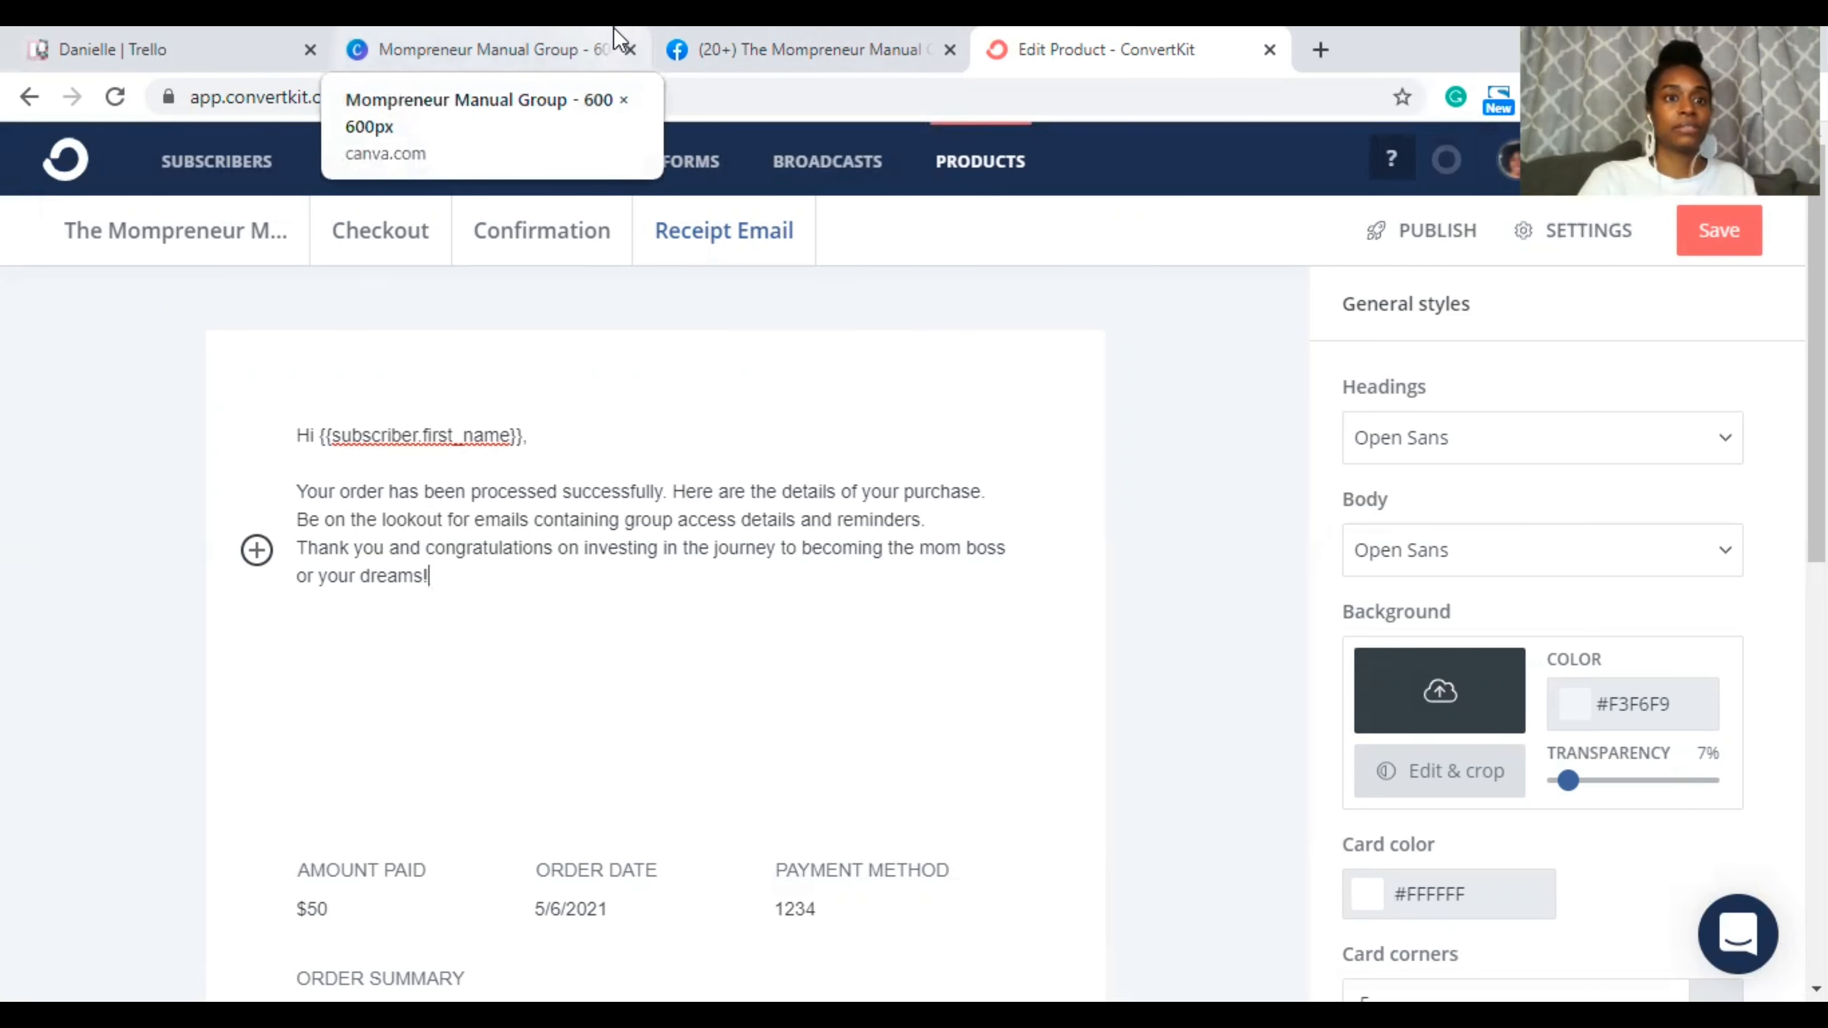
Step: Read the comments on Trello's 'Add FB Group to MM ConvertKit' card, then return to ConvertKit's Automations page
{"action": "left_click", "coordinate": [210, 39]}
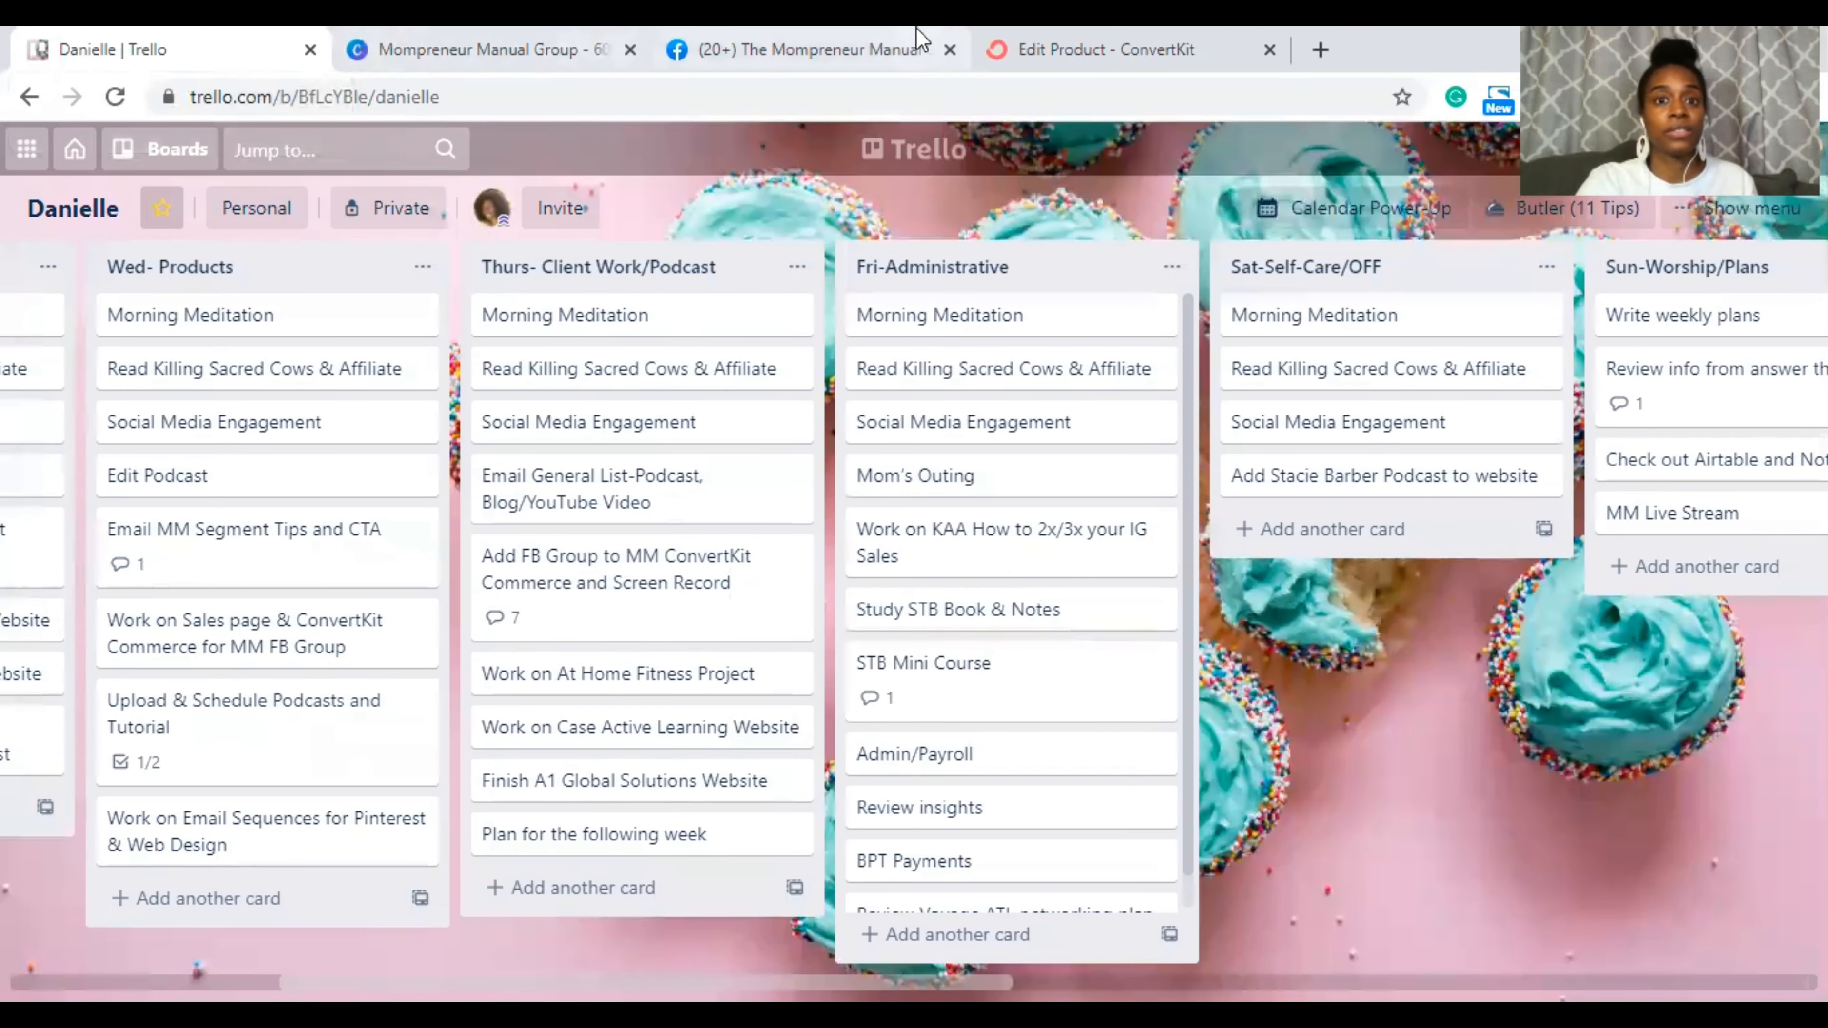
{"action": "left_click", "coordinate": [634, 562]}
{"action": "scroll", "coordinate": [820, 648], "scroll_direction": "down", "scroll_amount": 15}
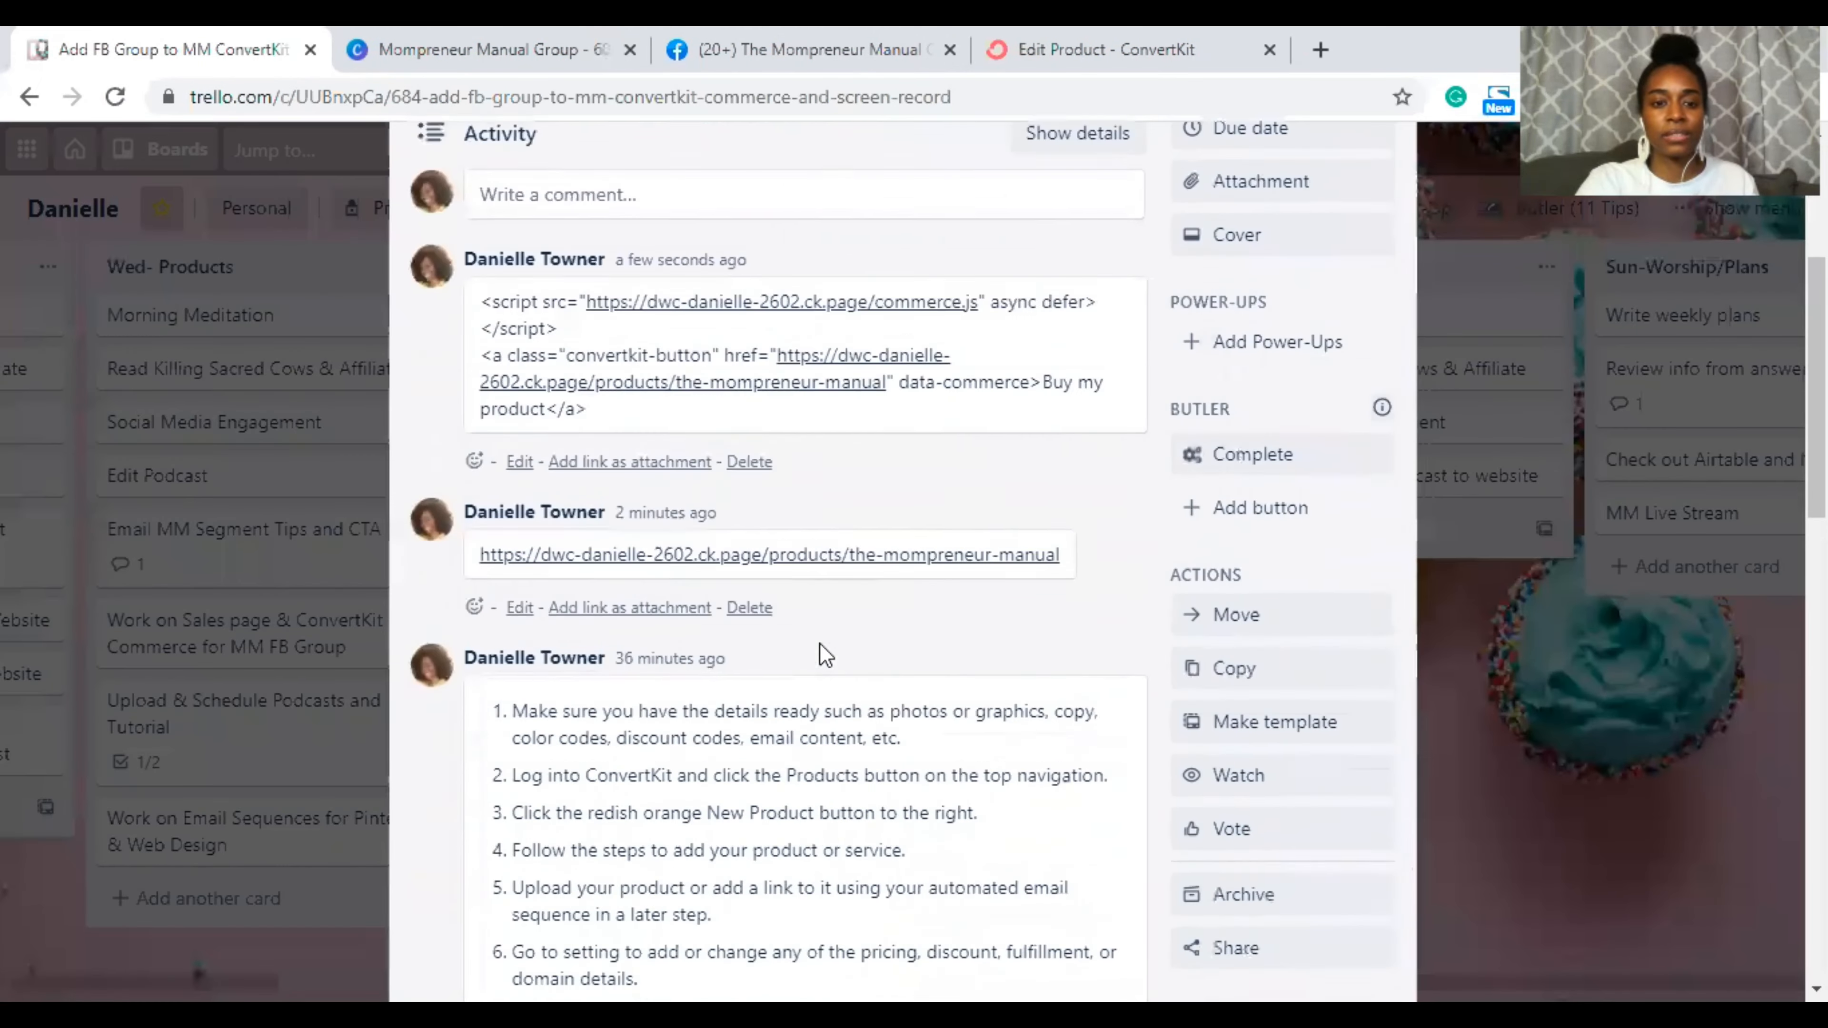
{"action": "scroll", "coordinate": [826, 654], "scroll_direction": "down", "scroll_amount": 6}
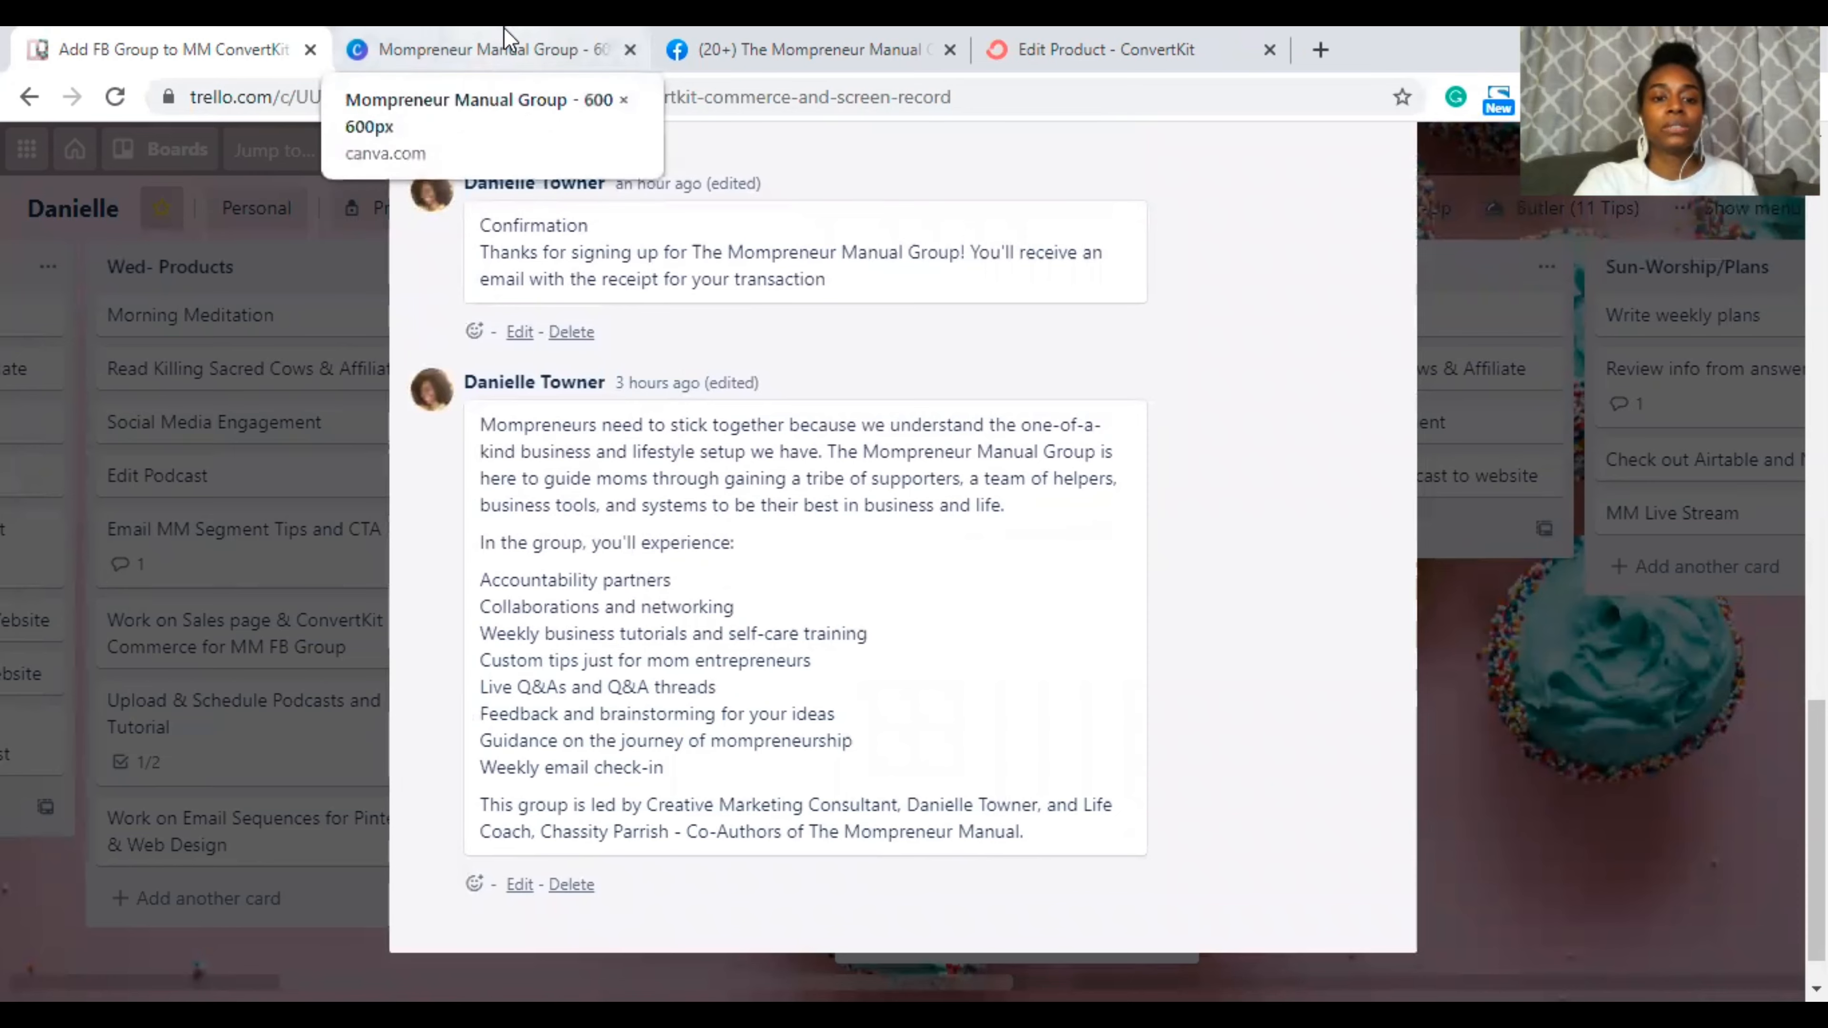
{"action": "scroll", "coordinate": [837, 479], "scroll_direction": "up", "scroll_amount": 1}
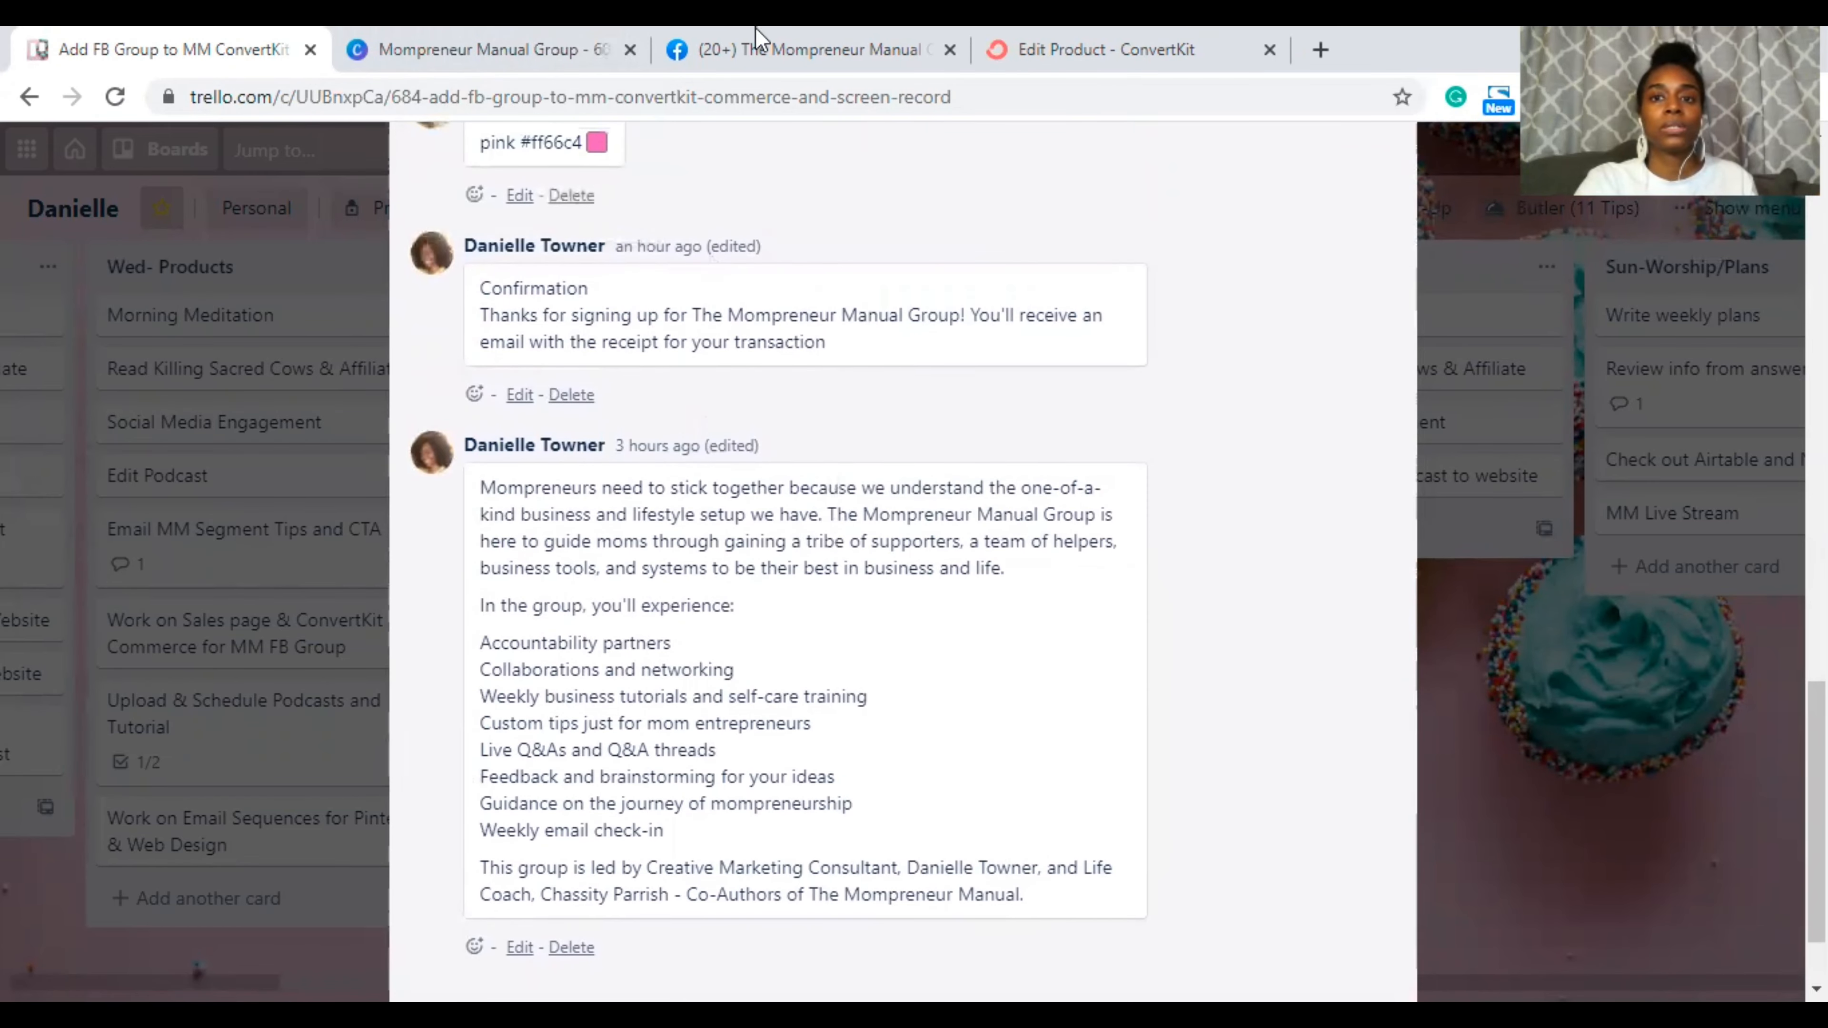
{"action": "left_click", "coordinate": [1056, 48]}
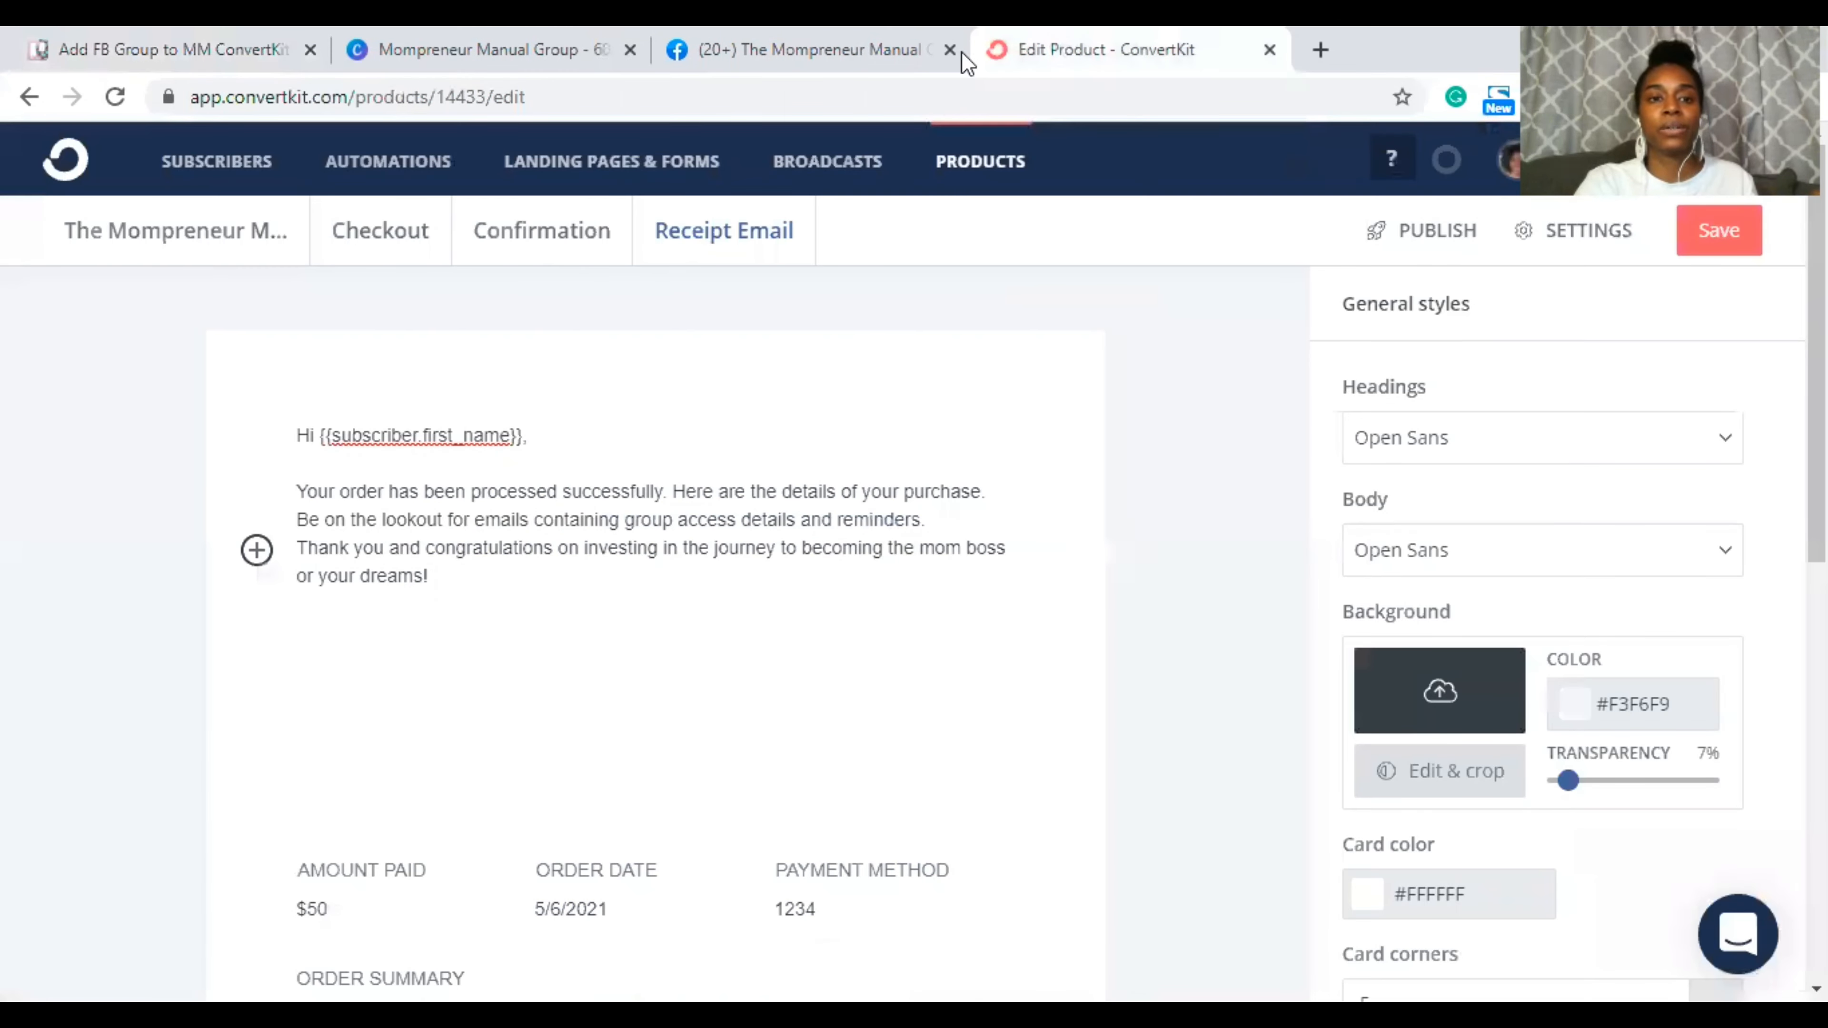
{"action": "left_click", "coordinate": [403, 162]}
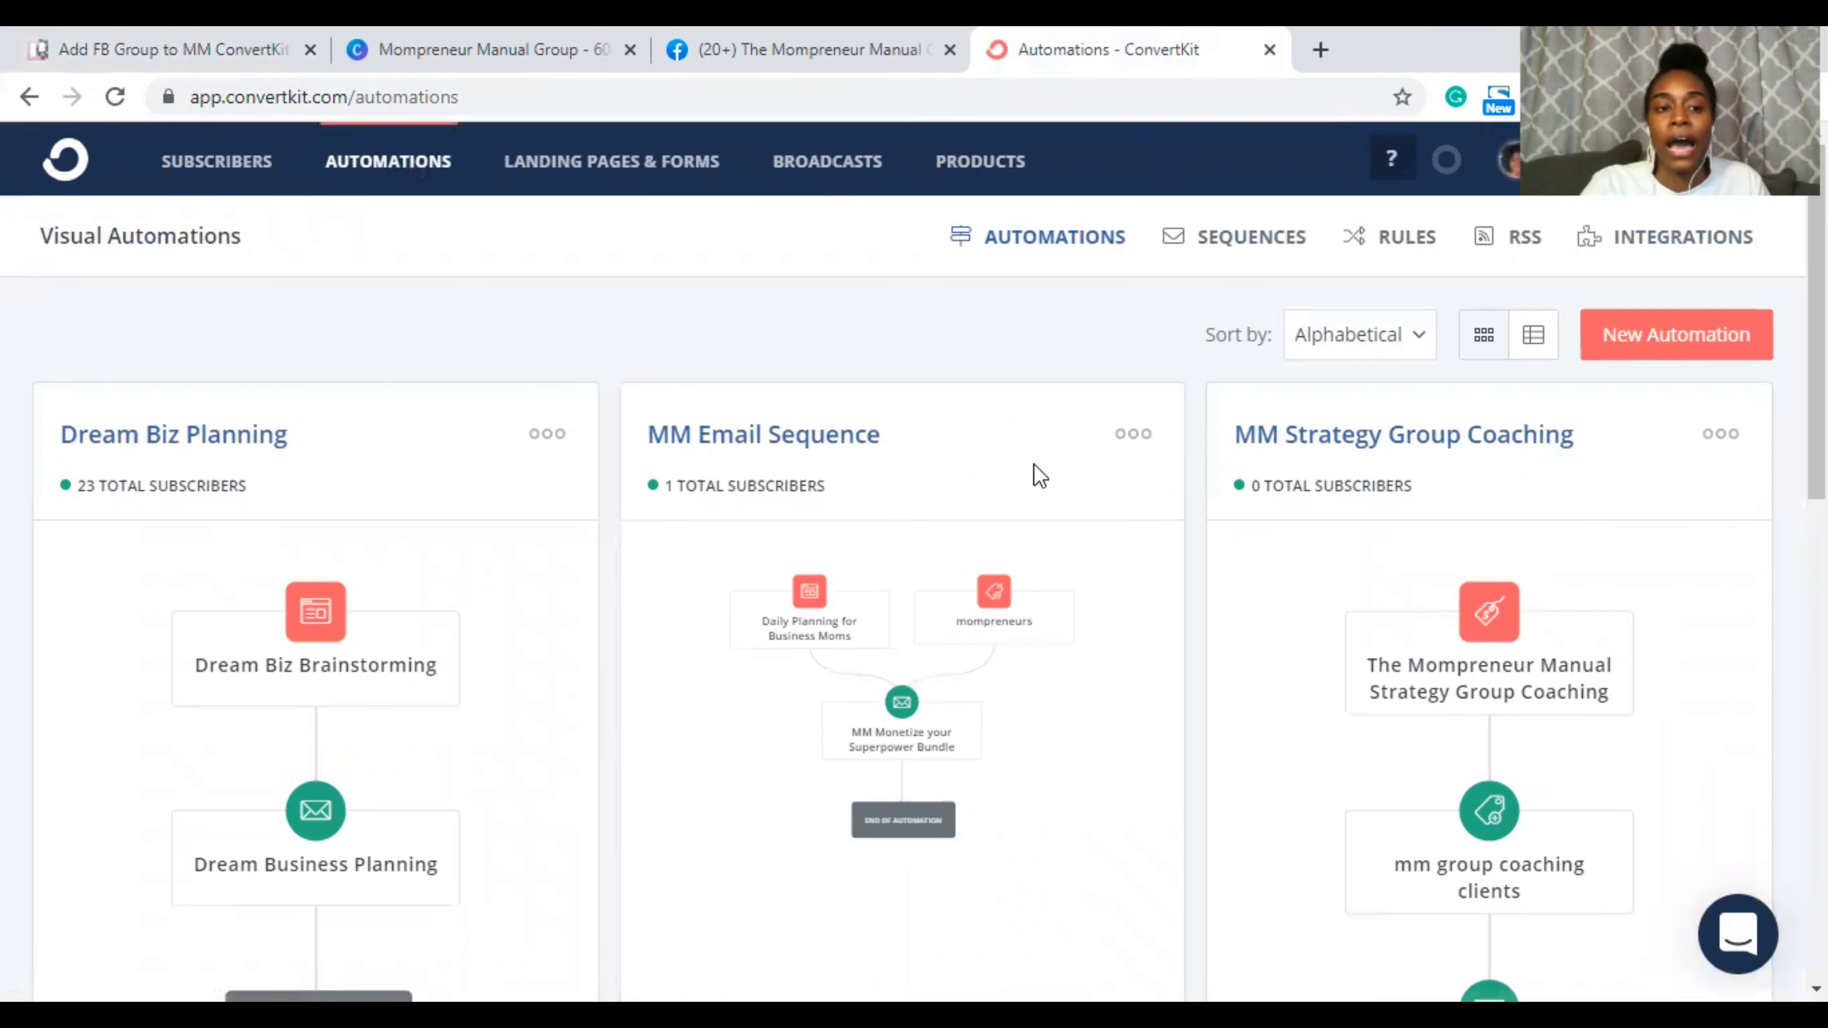
Step: Duplicate the MM Strategy Group Coaching automation from its card's three-dot menu
{"action": "scroll", "coordinate": [1040, 475], "scroll_direction": "down", "scroll_amount": 10}
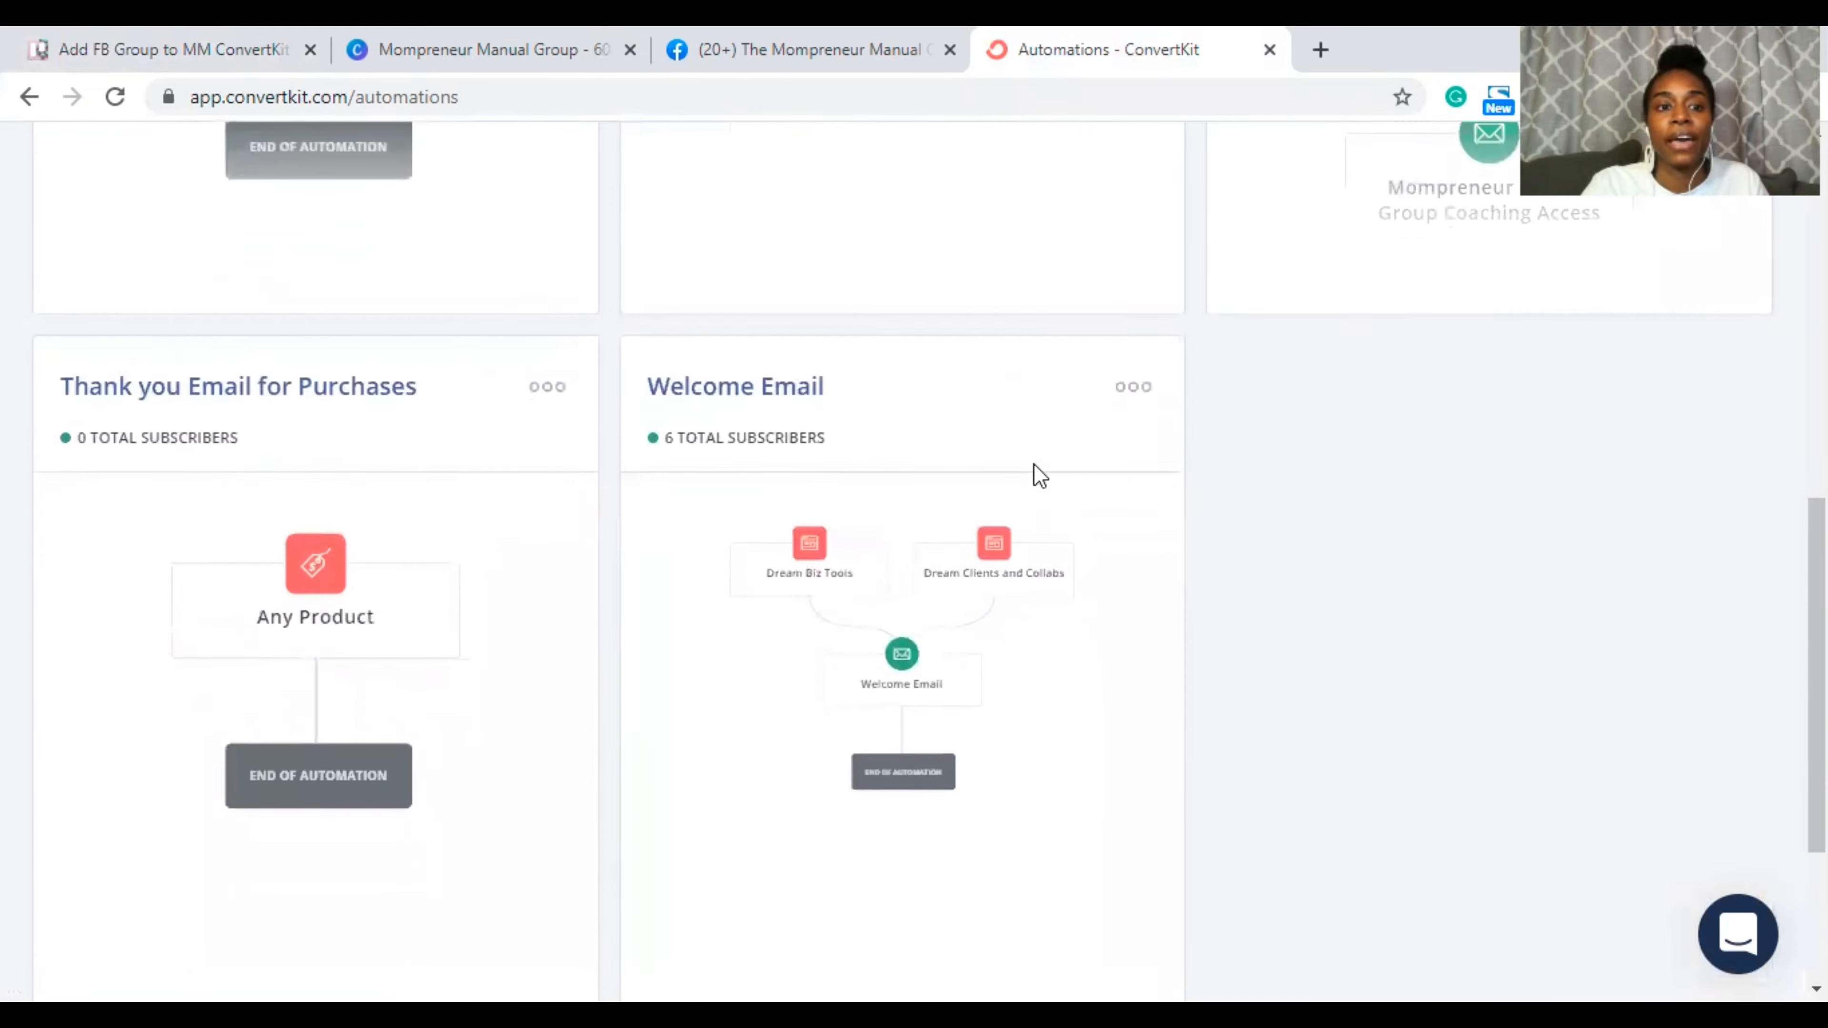
{"action": "scroll", "coordinate": [1041, 475], "scroll_direction": "up", "scroll_amount": 7}
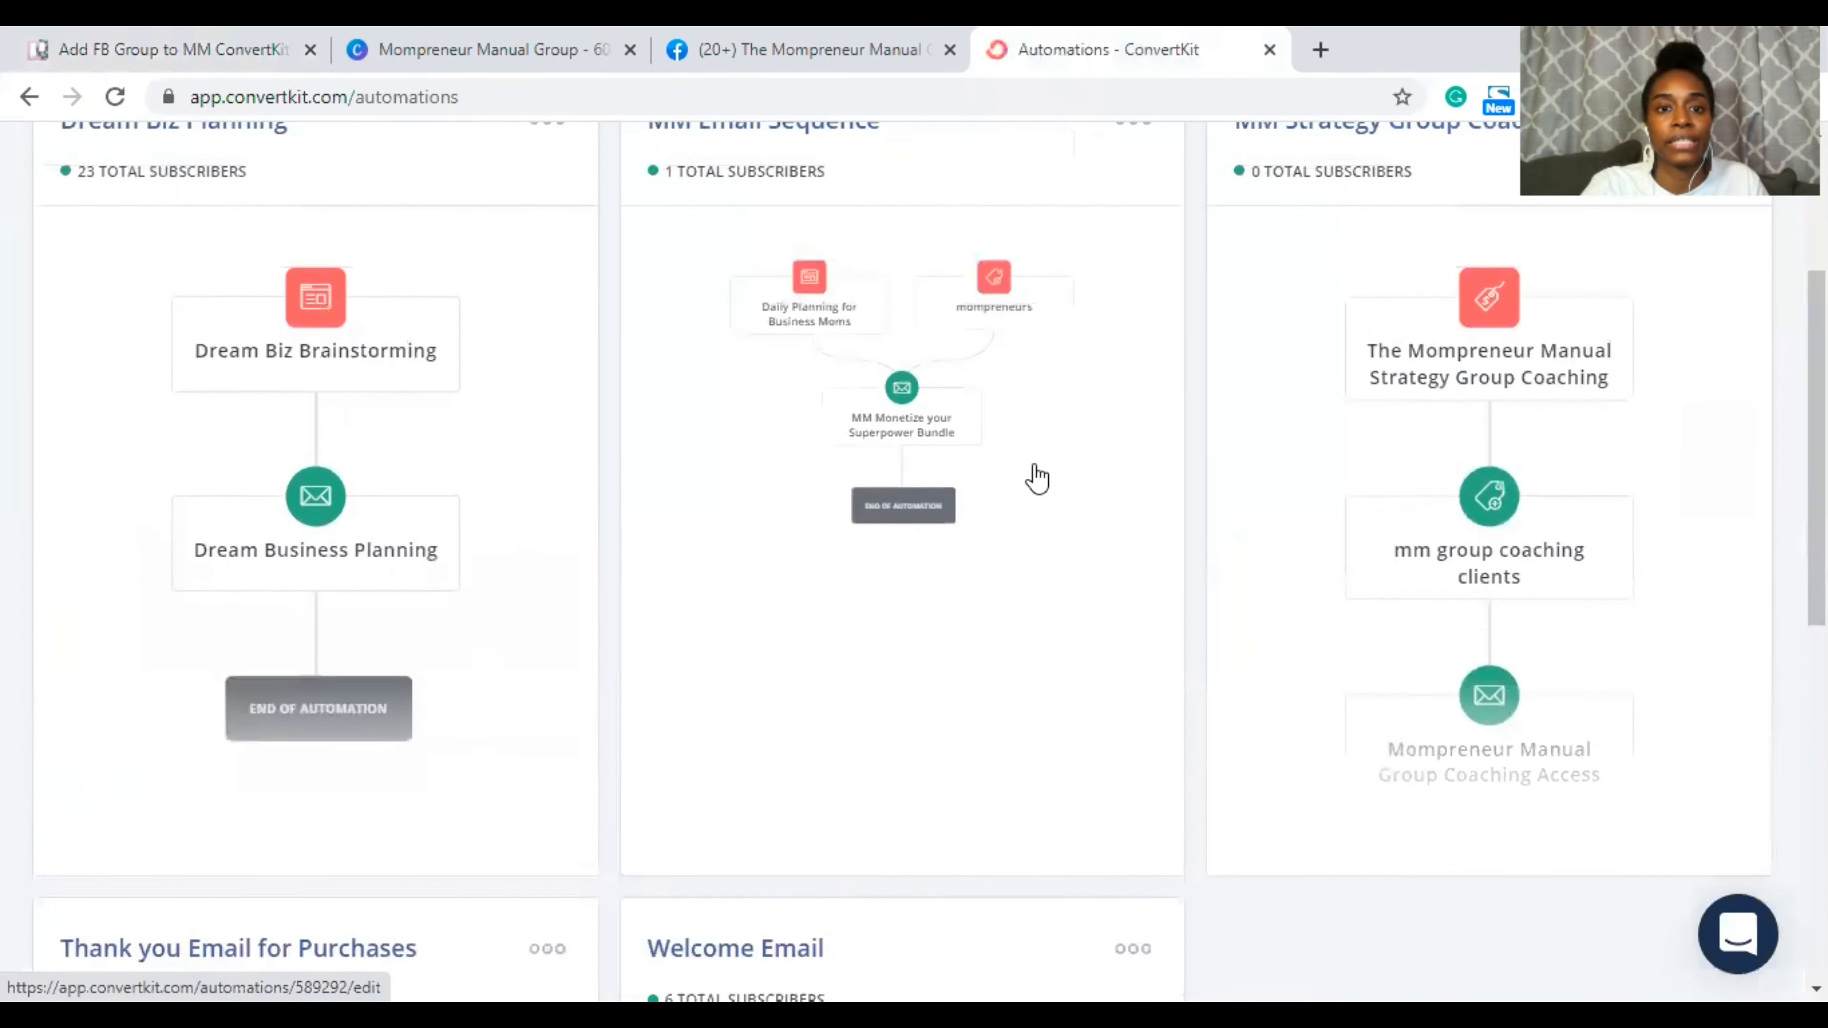
{"action": "scroll", "coordinate": [1036, 478], "scroll_direction": "up", "scroll_amount": 2}
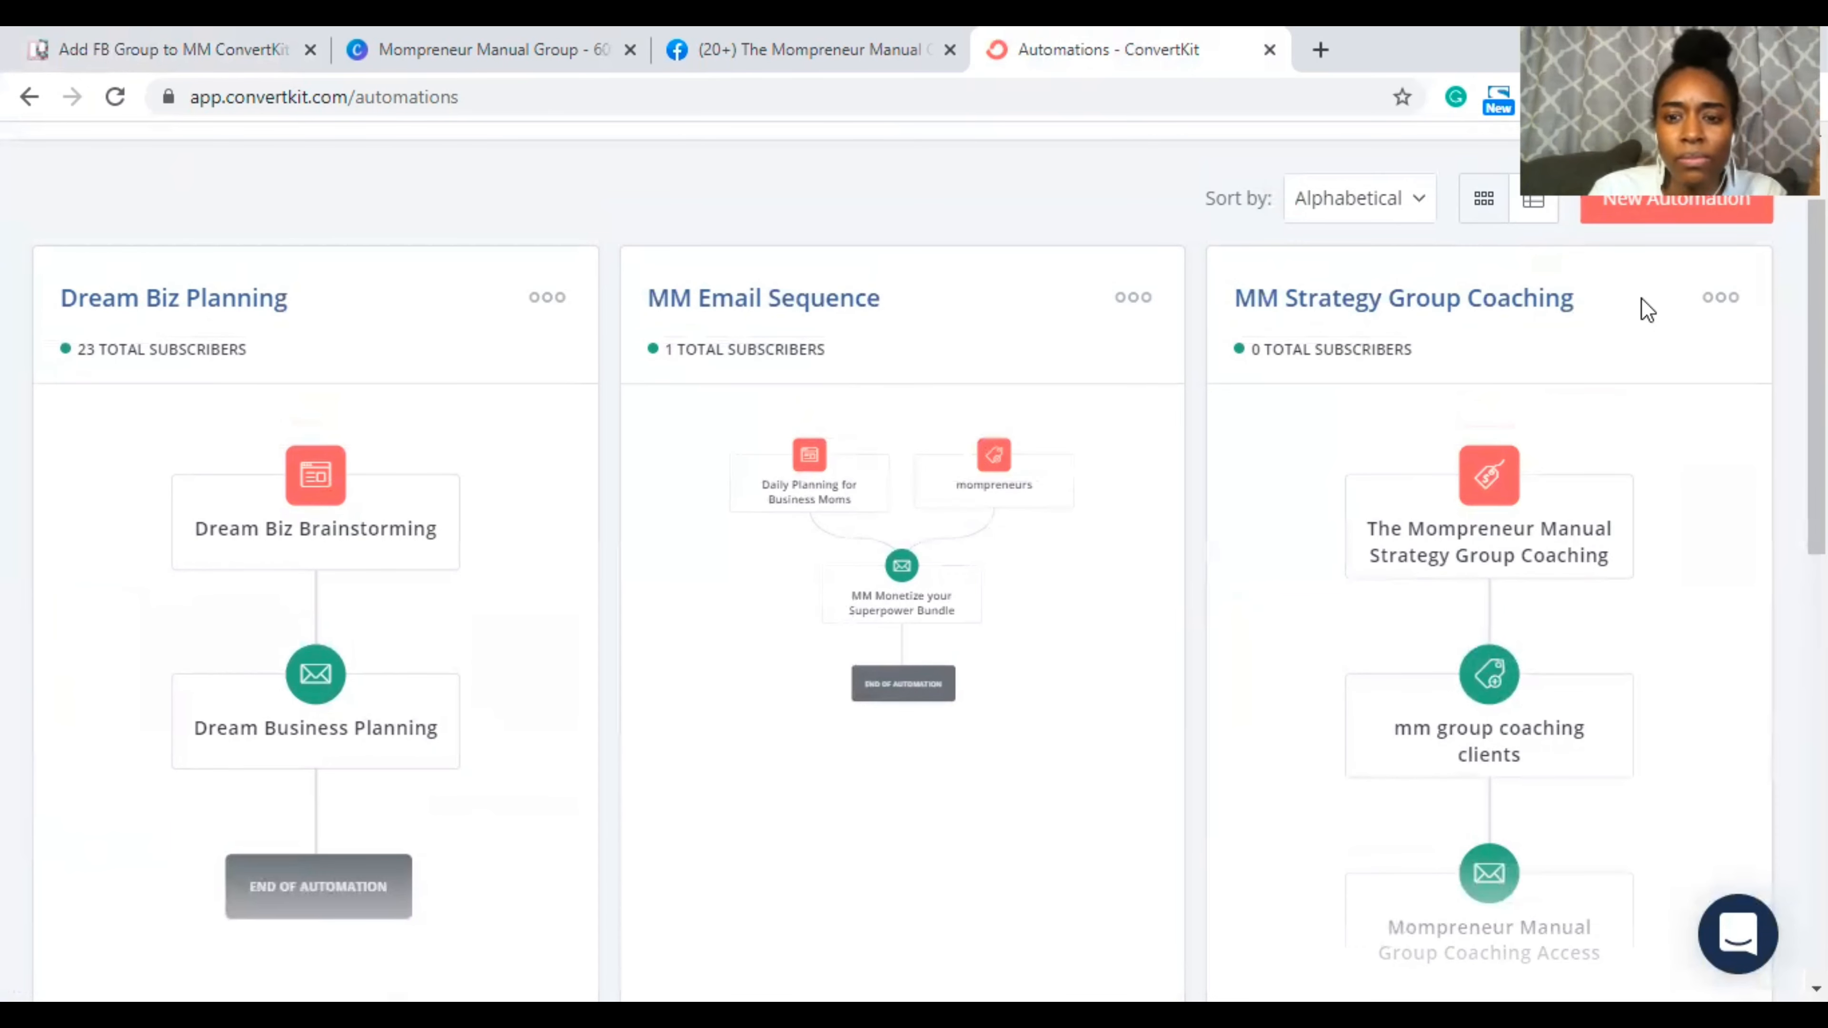
{"action": "scroll", "coordinate": [1662, 436], "scroll_direction": "down", "scroll_amount": 1}
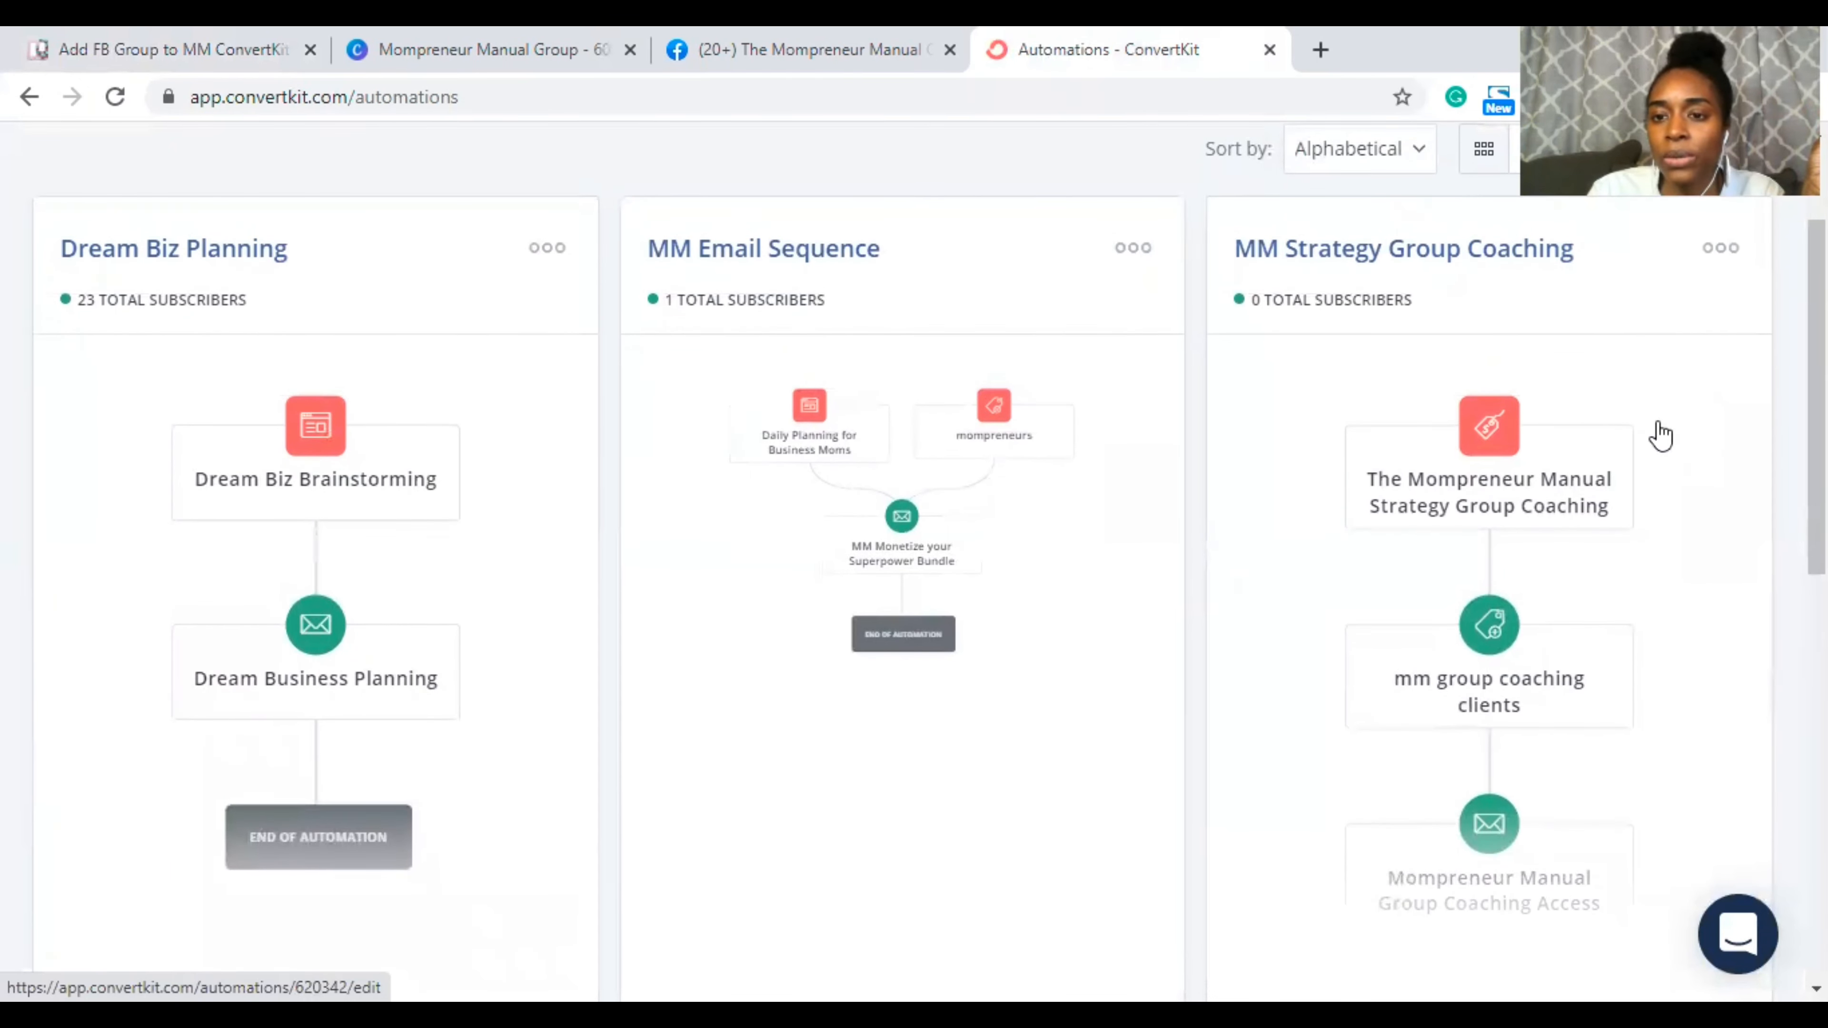
{"action": "left_click", "coordinate": [1715, 252]}
{"action": "left_click", "coordinate": [1634, 414]}
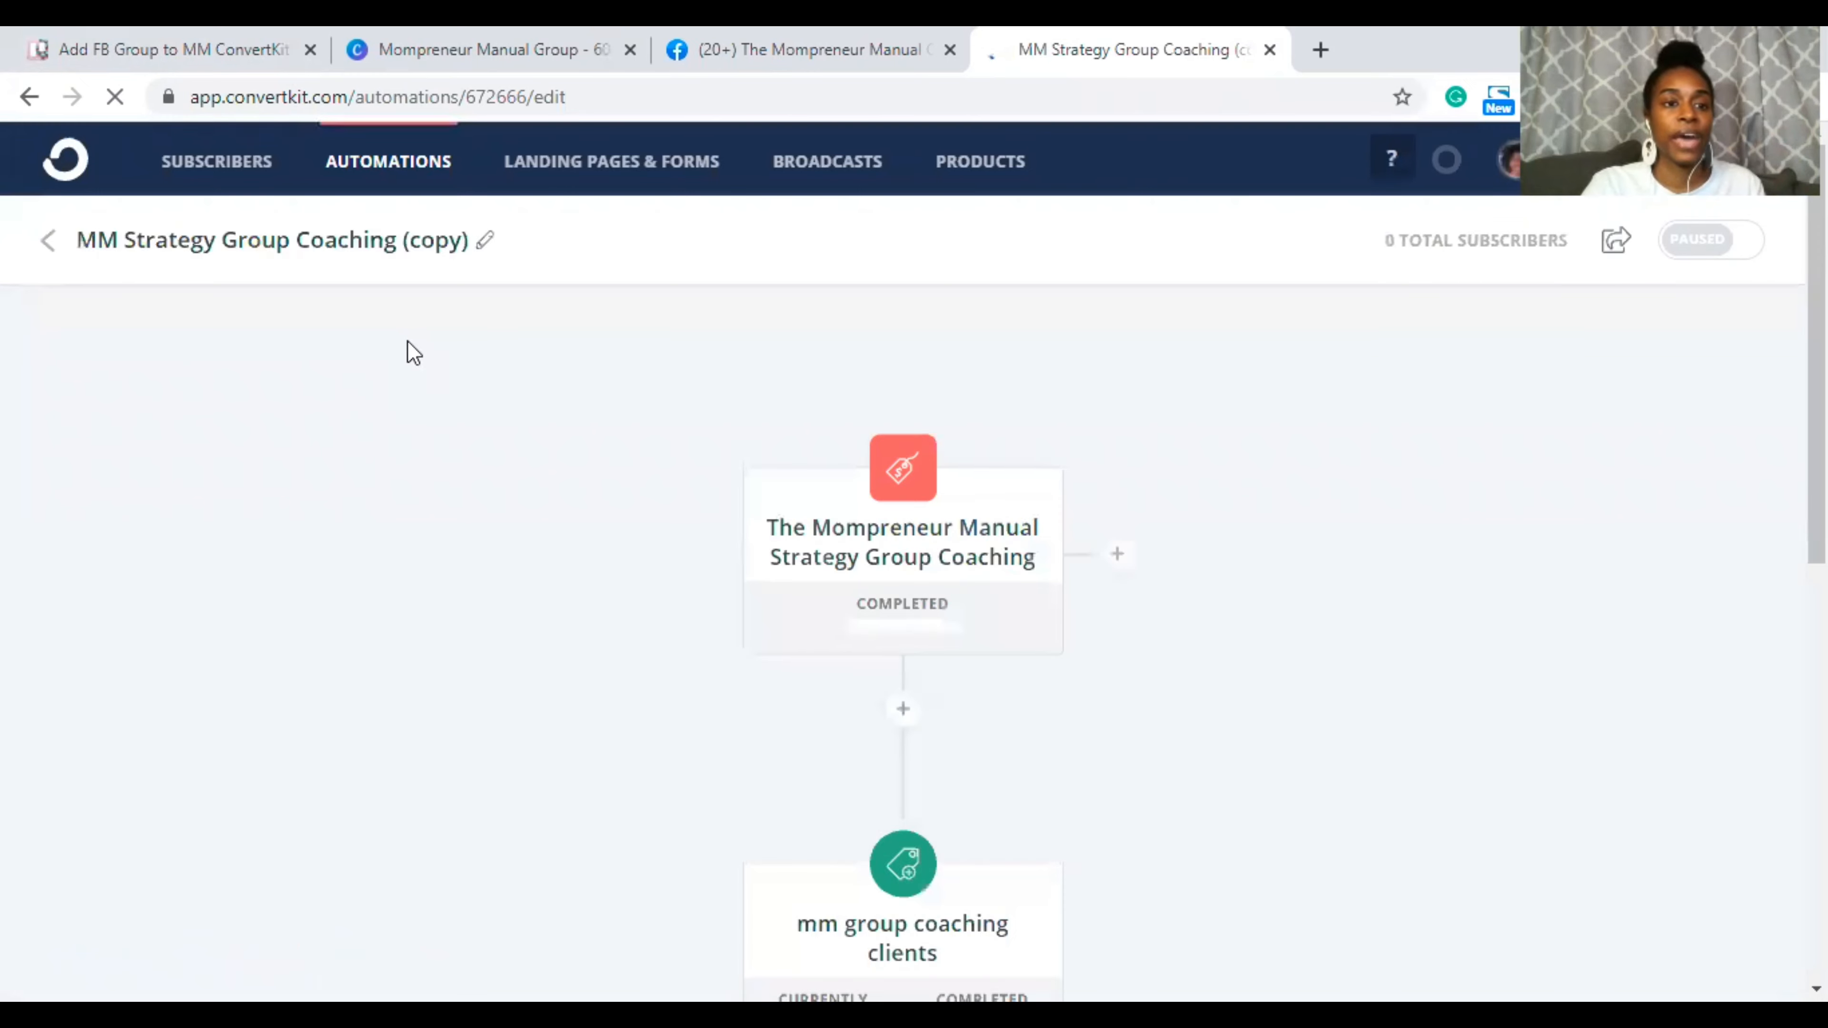
Step: Scroll through the copied automation's Strategy Group Coaching trigger, mm group coaching clients tag and email steps
{"action": "scroll", "coordinate": [1278, 486], "scroll_direction": "down", "scroll_amount": 2}
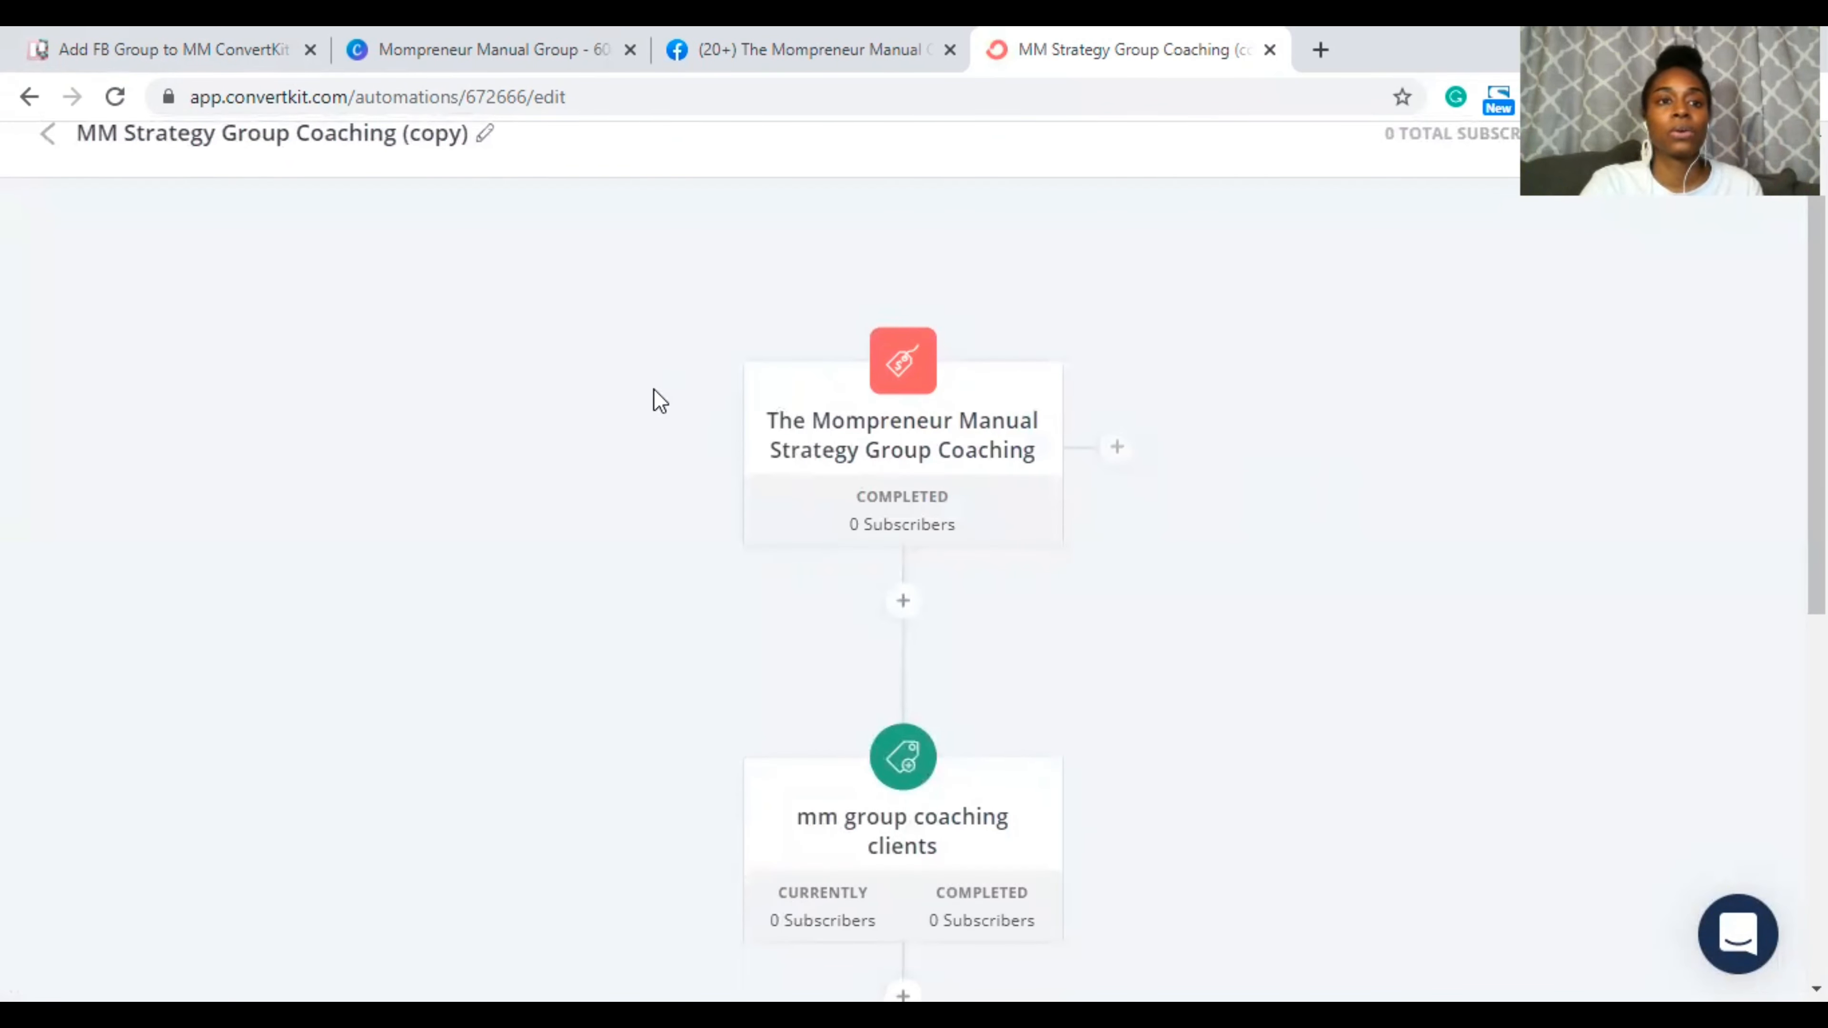
{"action": "scroll", "coordinate": [655, 397], "scroll_direction": "up", "scroll_amount": 2}
{"action": "scroll", "coordinate": [659, 401], "scroll_direction": "down", "scroll_amount": 4}
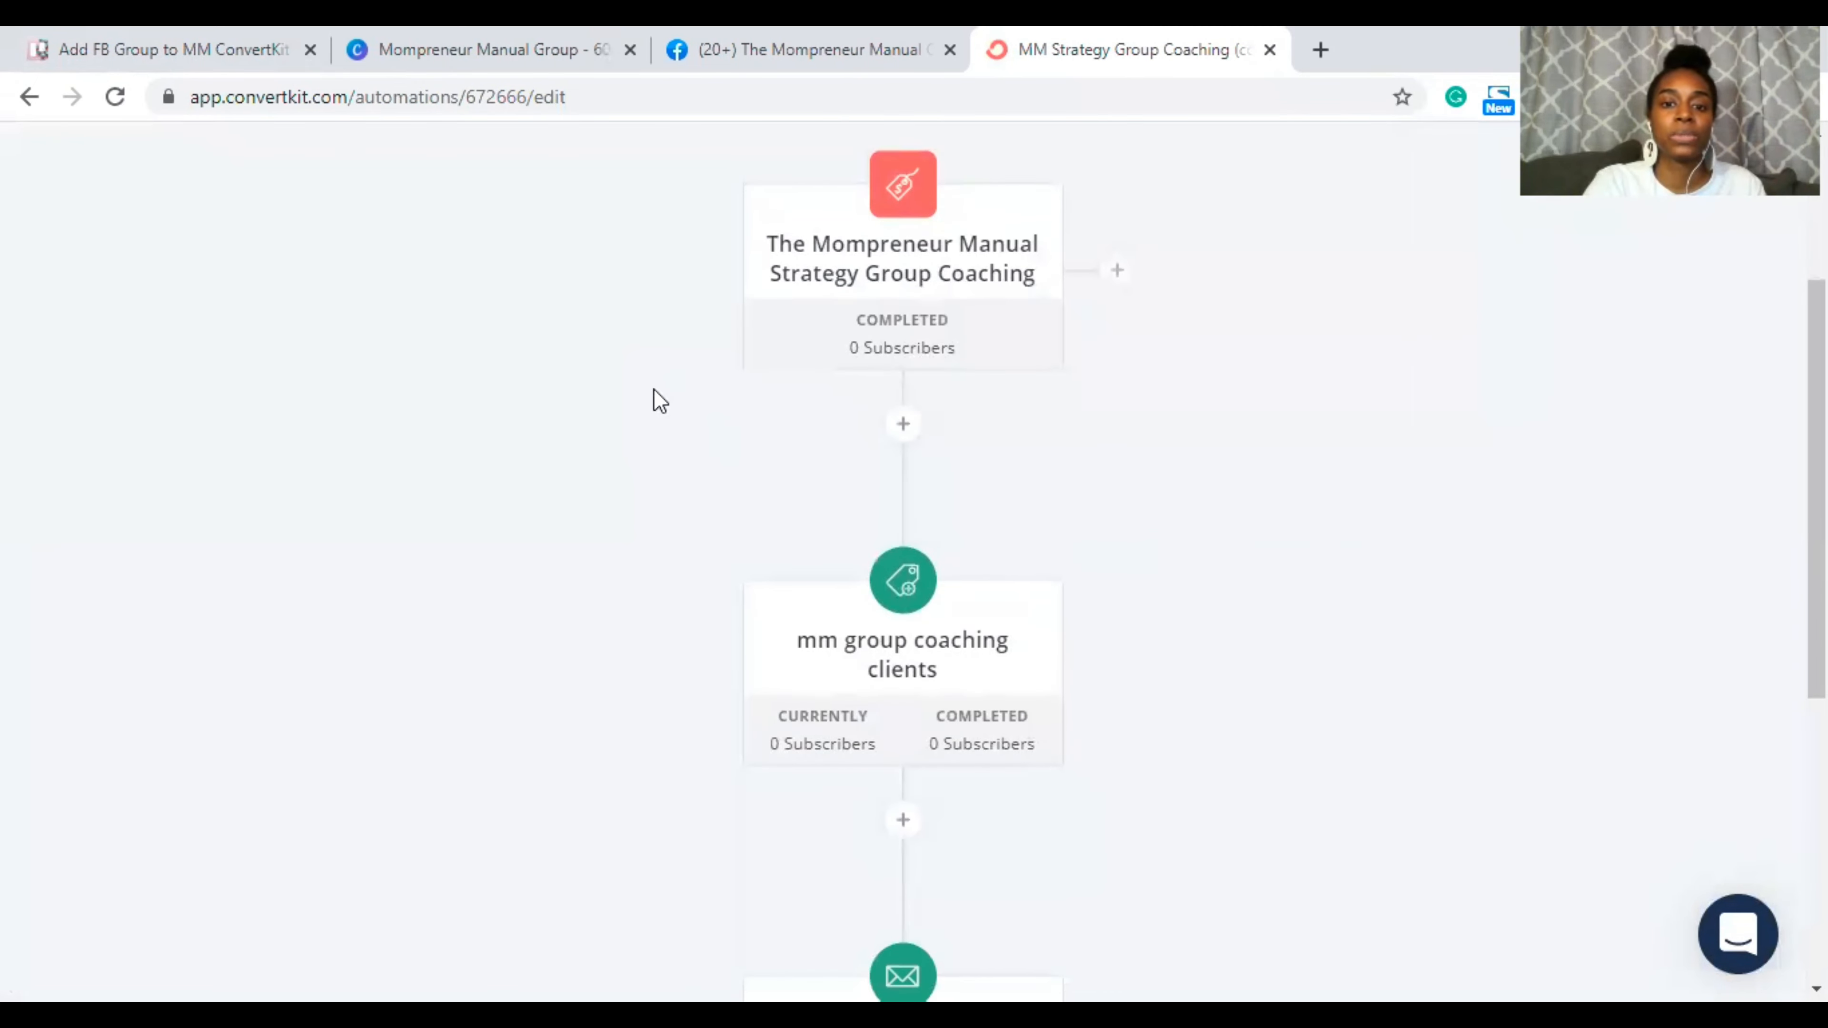
{"action": "scroll", "coordinate": [660, 400], "scroll_direction": "up", "scroll_amount": 3}
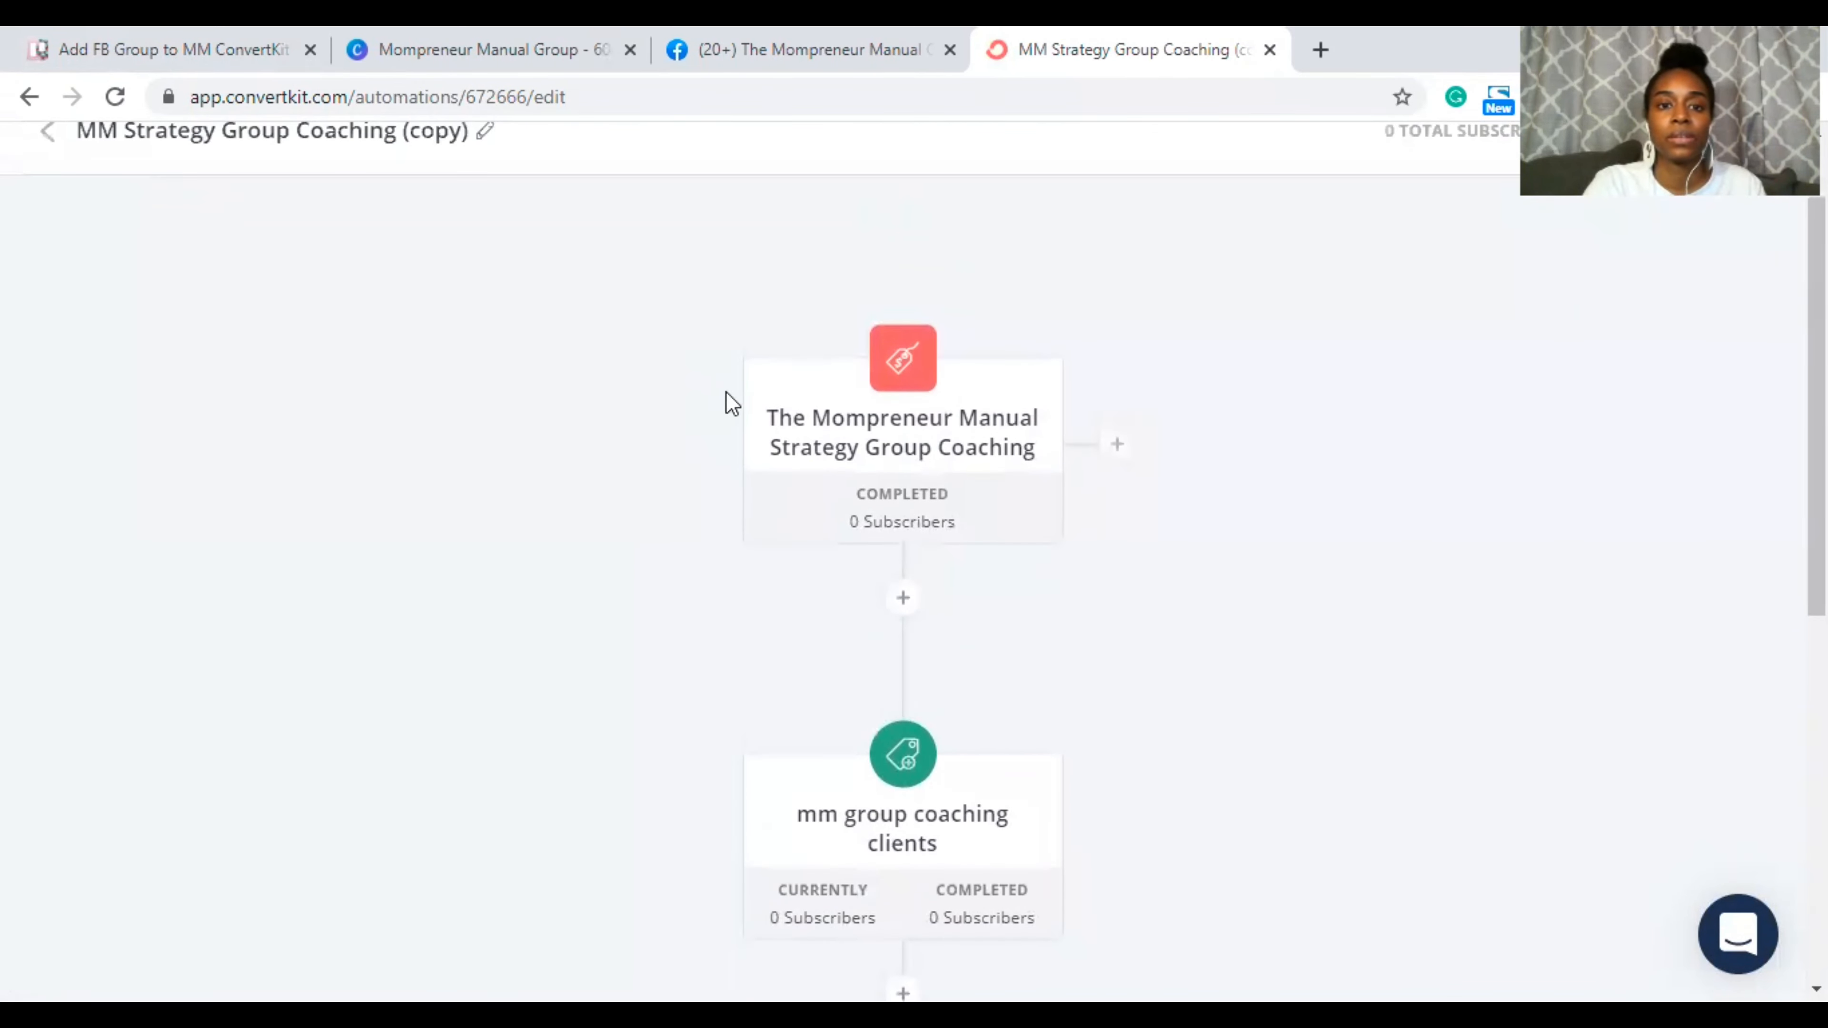
{"action": "scroll", "coordinate": [792, 430], "scroll_direction": "down", "scroll_amount": 3}
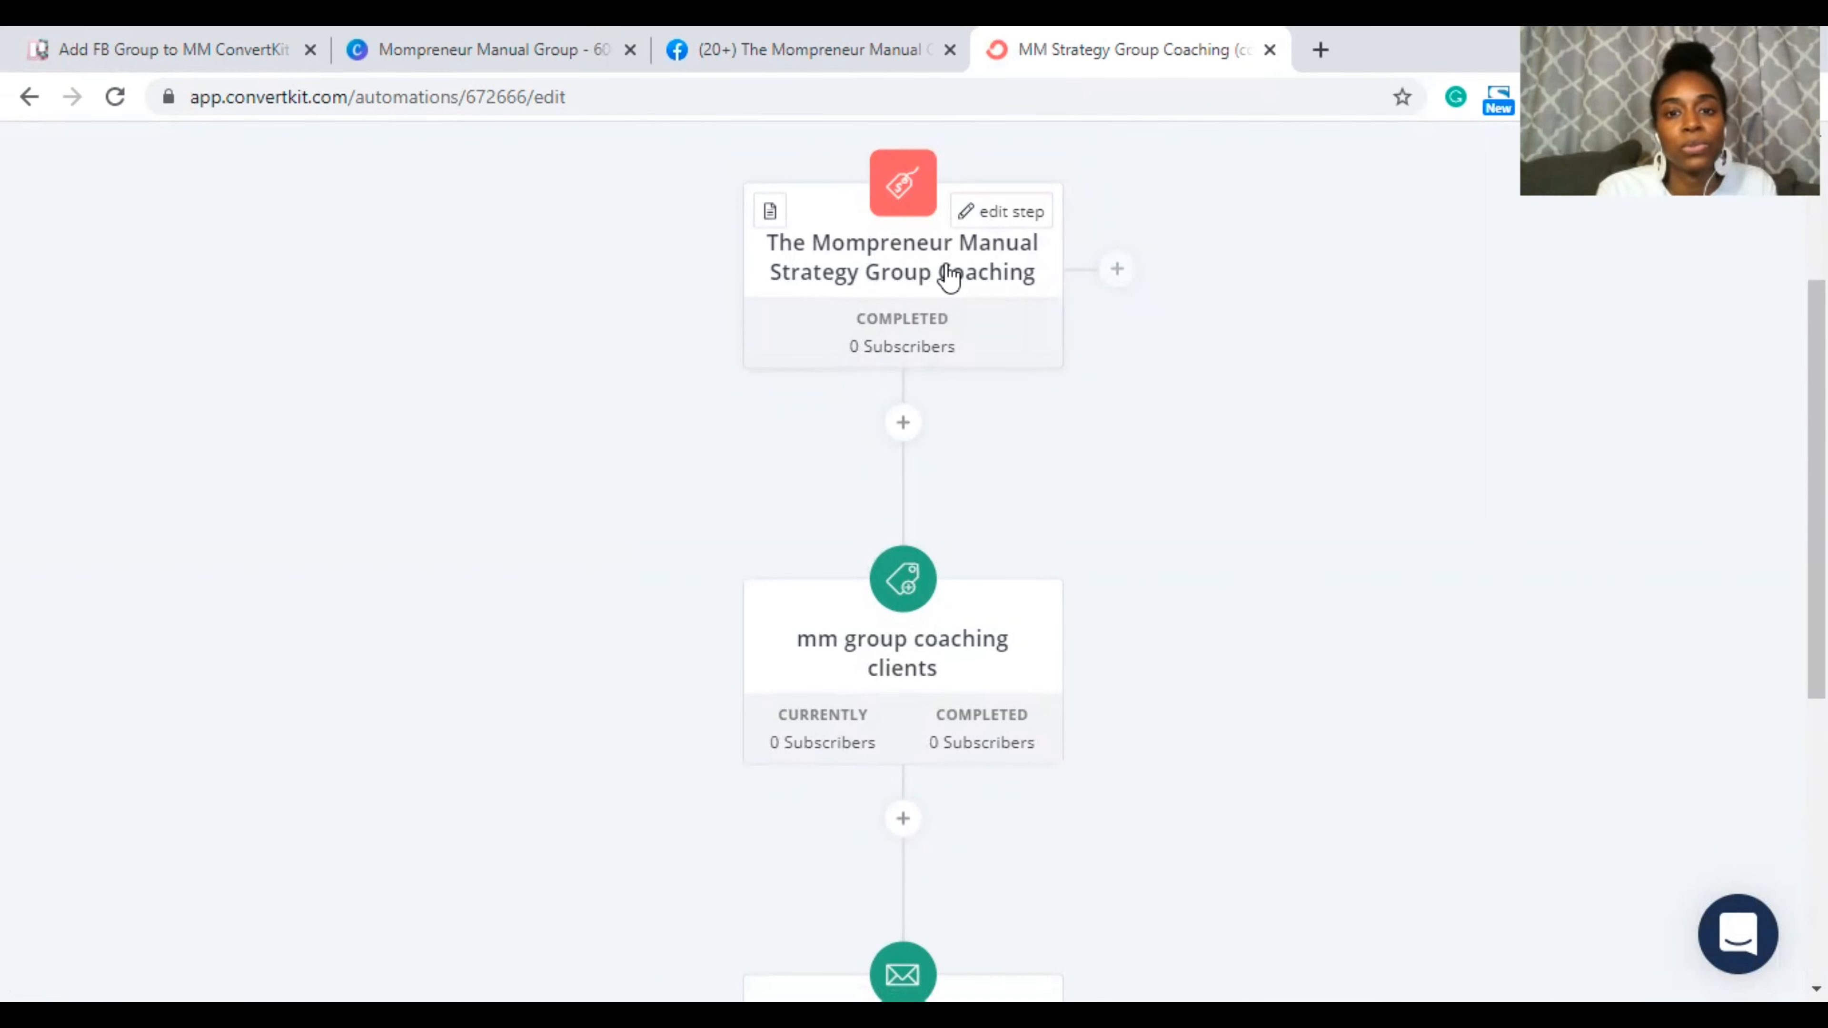
{"action": "scroll", "coordinate": [892, 270], "scroll_direction": "up", "scroll_amount": 1}
{"action": "scroll", "coordinate": [892, 270], "scroll_direction": "up", "scroll_amount": 2}
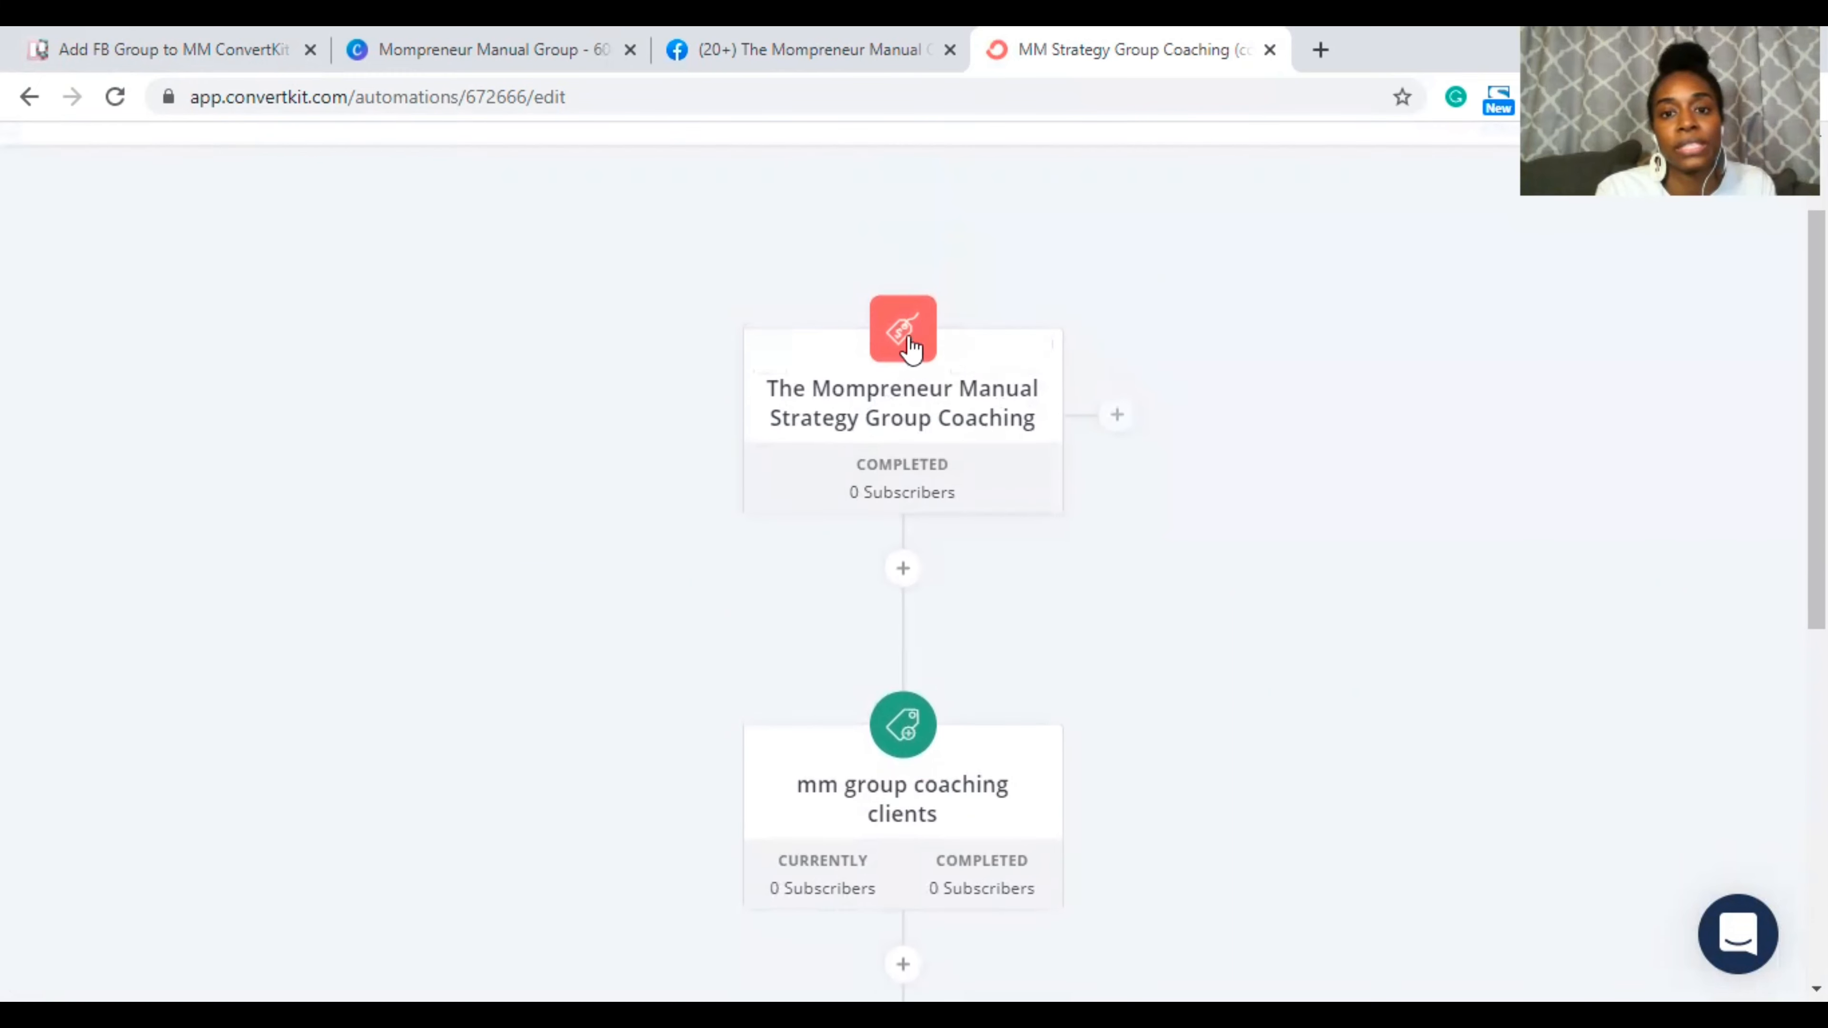
{"action": "scroll", "coordinate": [928, 480], "scroll_direction": "down", "scroll_amount": 3}
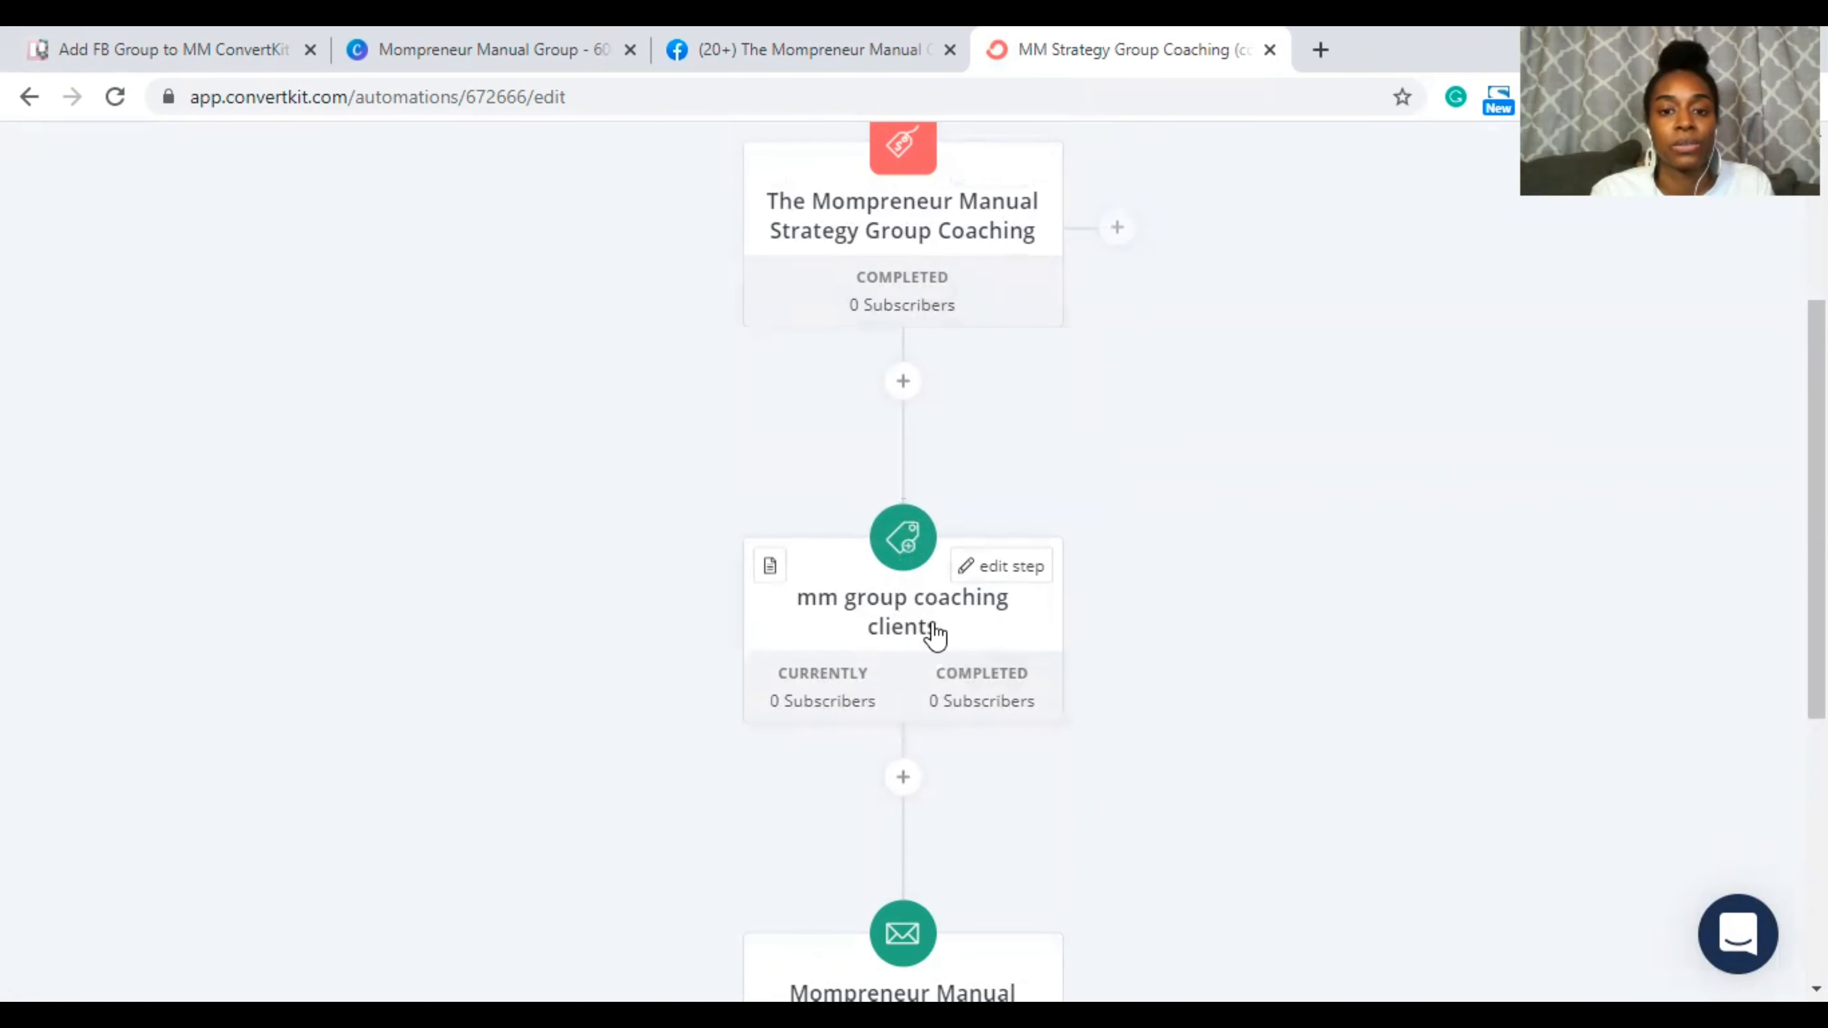
{"action": "scroll", "coordinate": [934, 634], "scroll_direction": "down", "scroll_amount": 4}
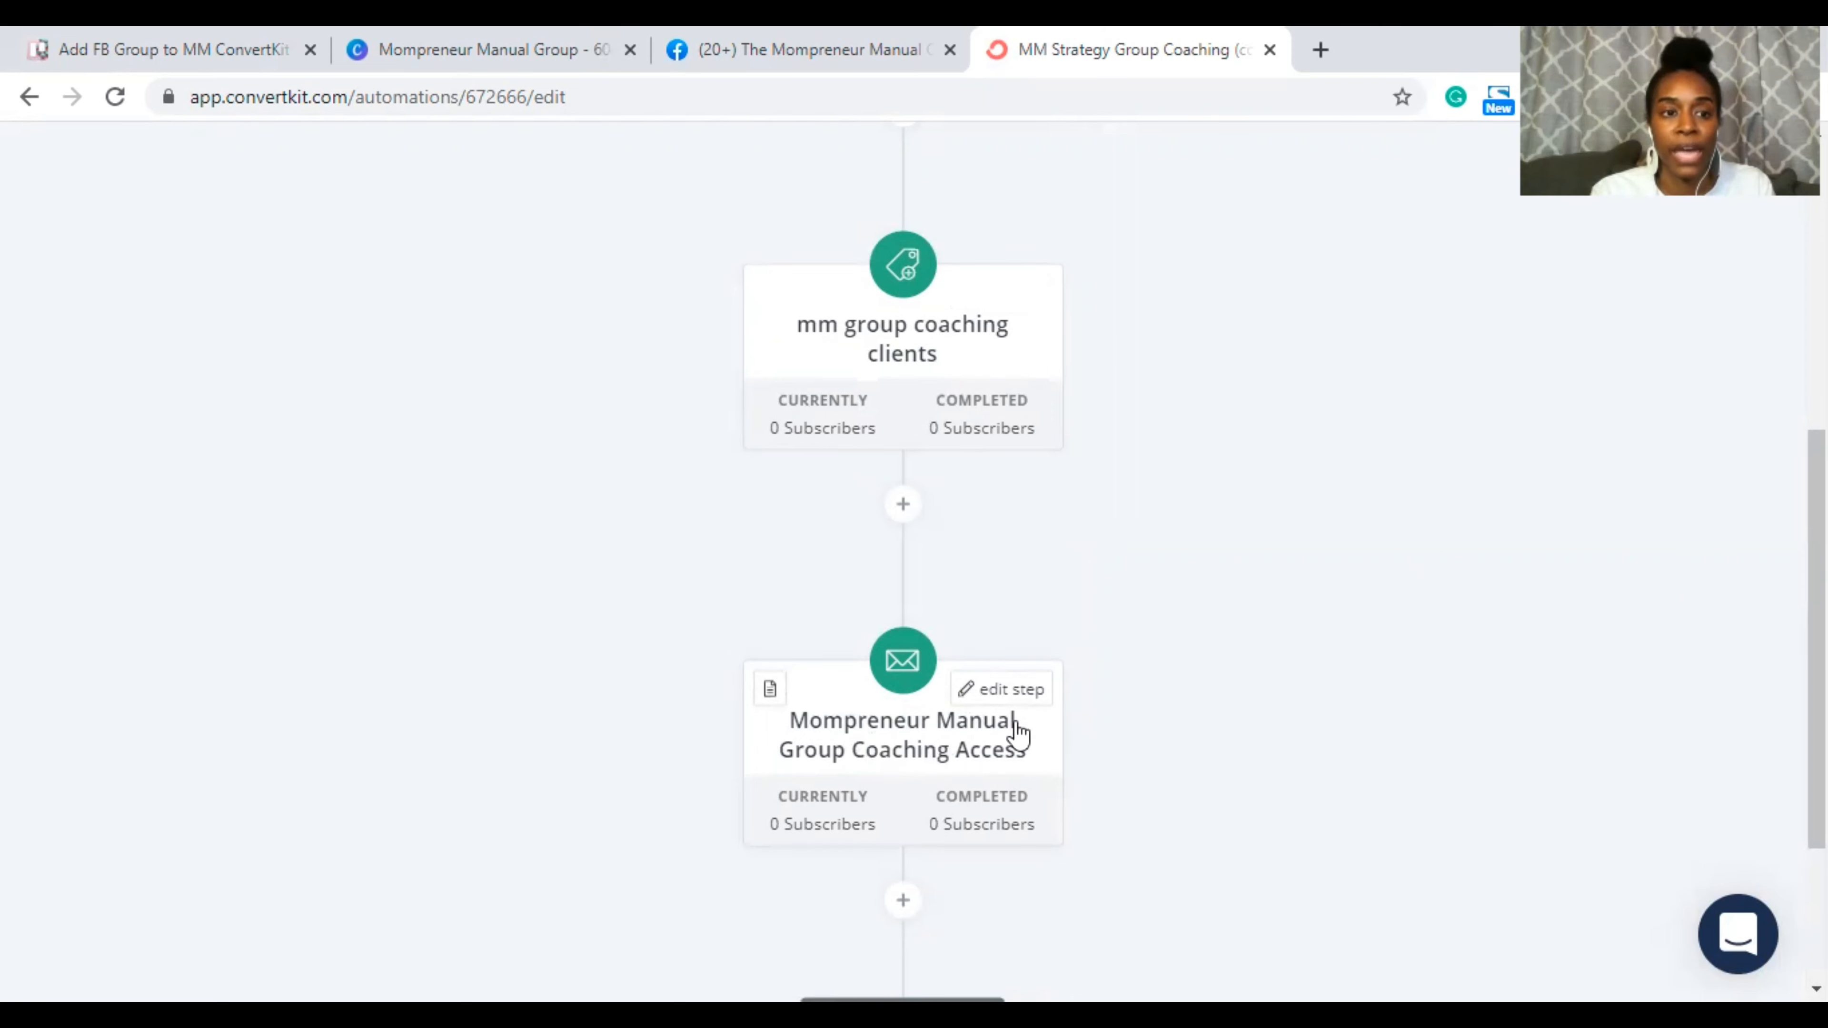
{"action": "scroll", "coordinate": [1365, 539], "scroll_direction": "up", "scroll_amount": 8}
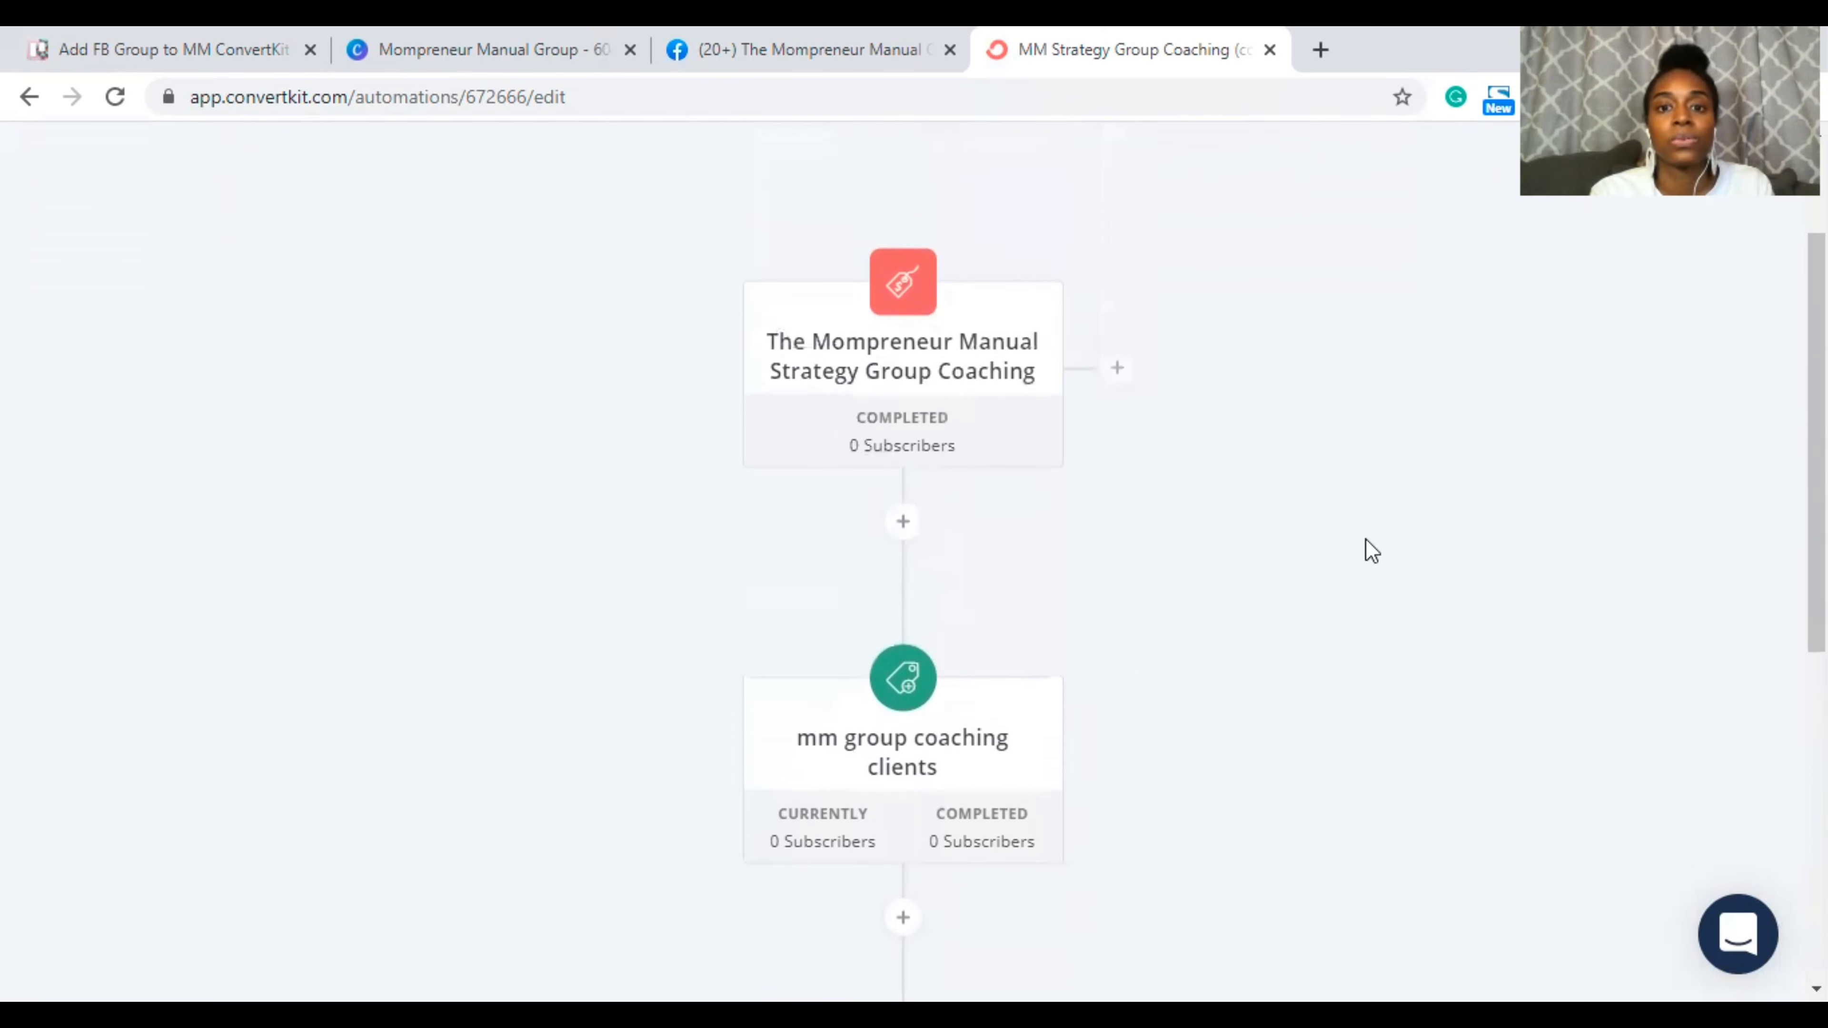
{"action": "mouse_move", "coordinate": [882, 612]}
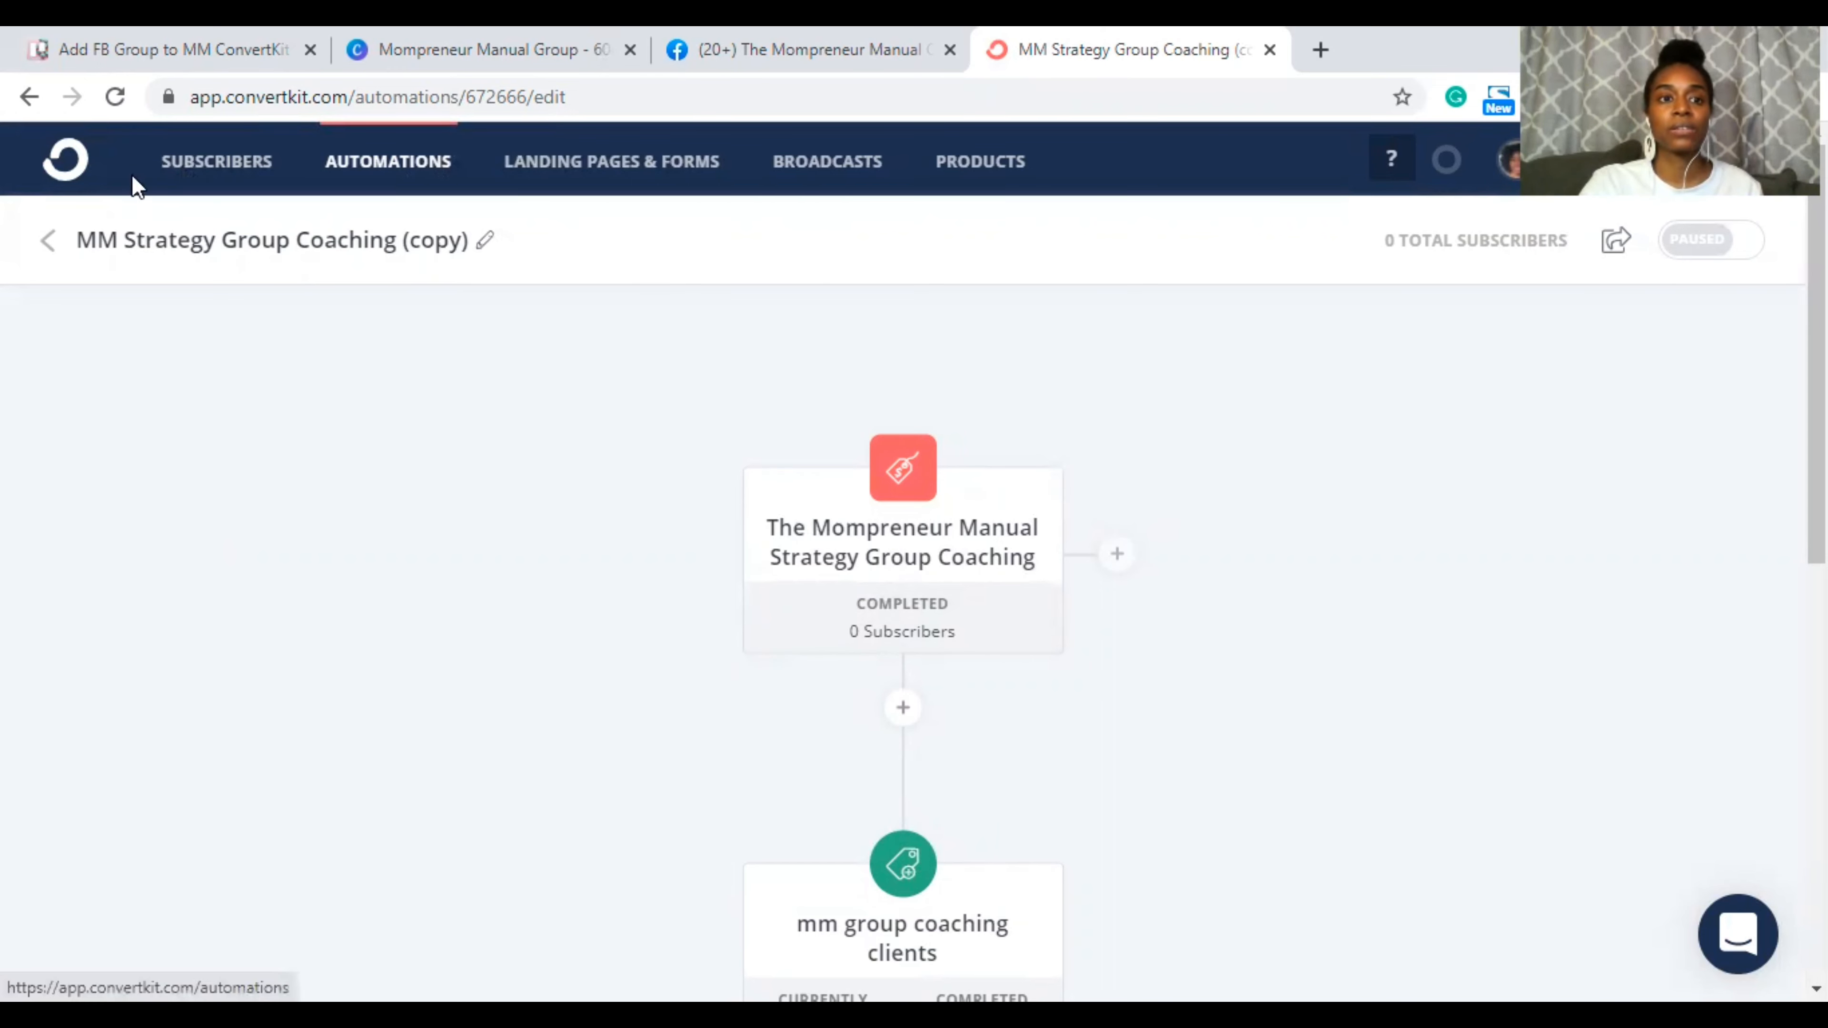
Step: From Sequences, open Mompreneur Manual Group Coaching Access, view its access email, then go to its settings
{"action": "left_click", "coordinate": [46, 242]}
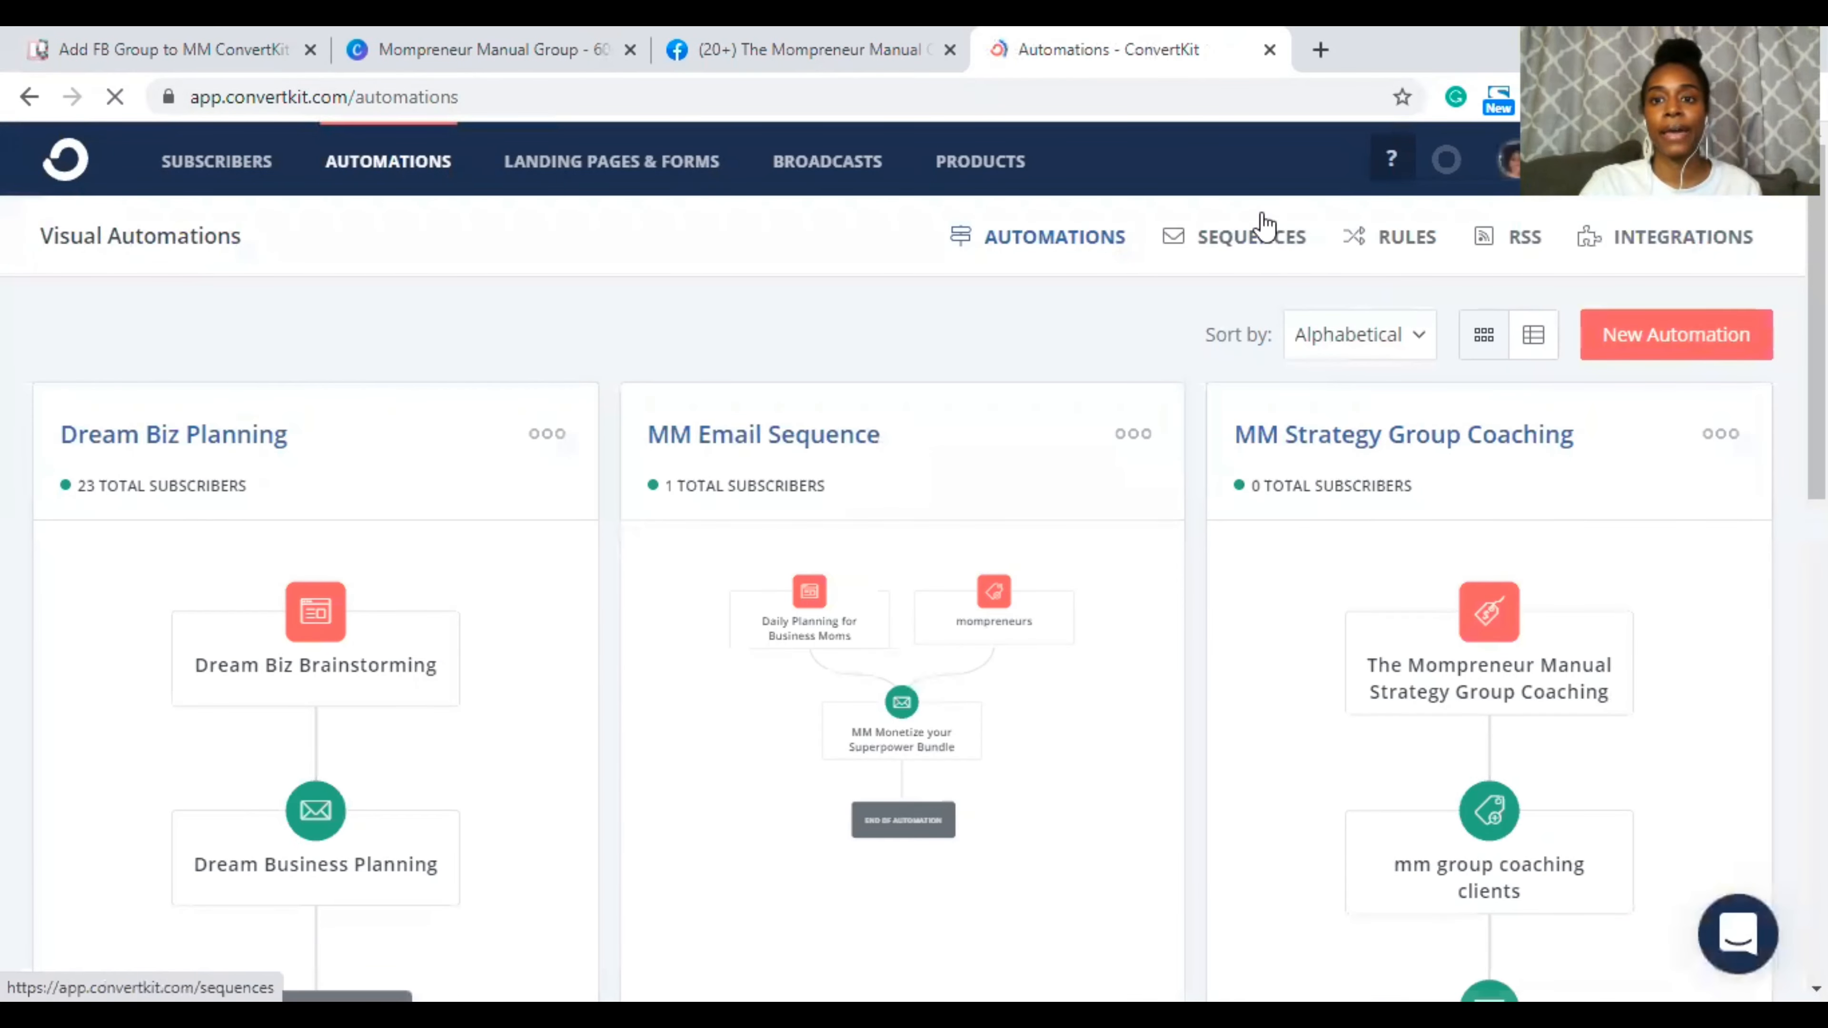
{"action": "left_click", "coordinate": [1238, 238]}
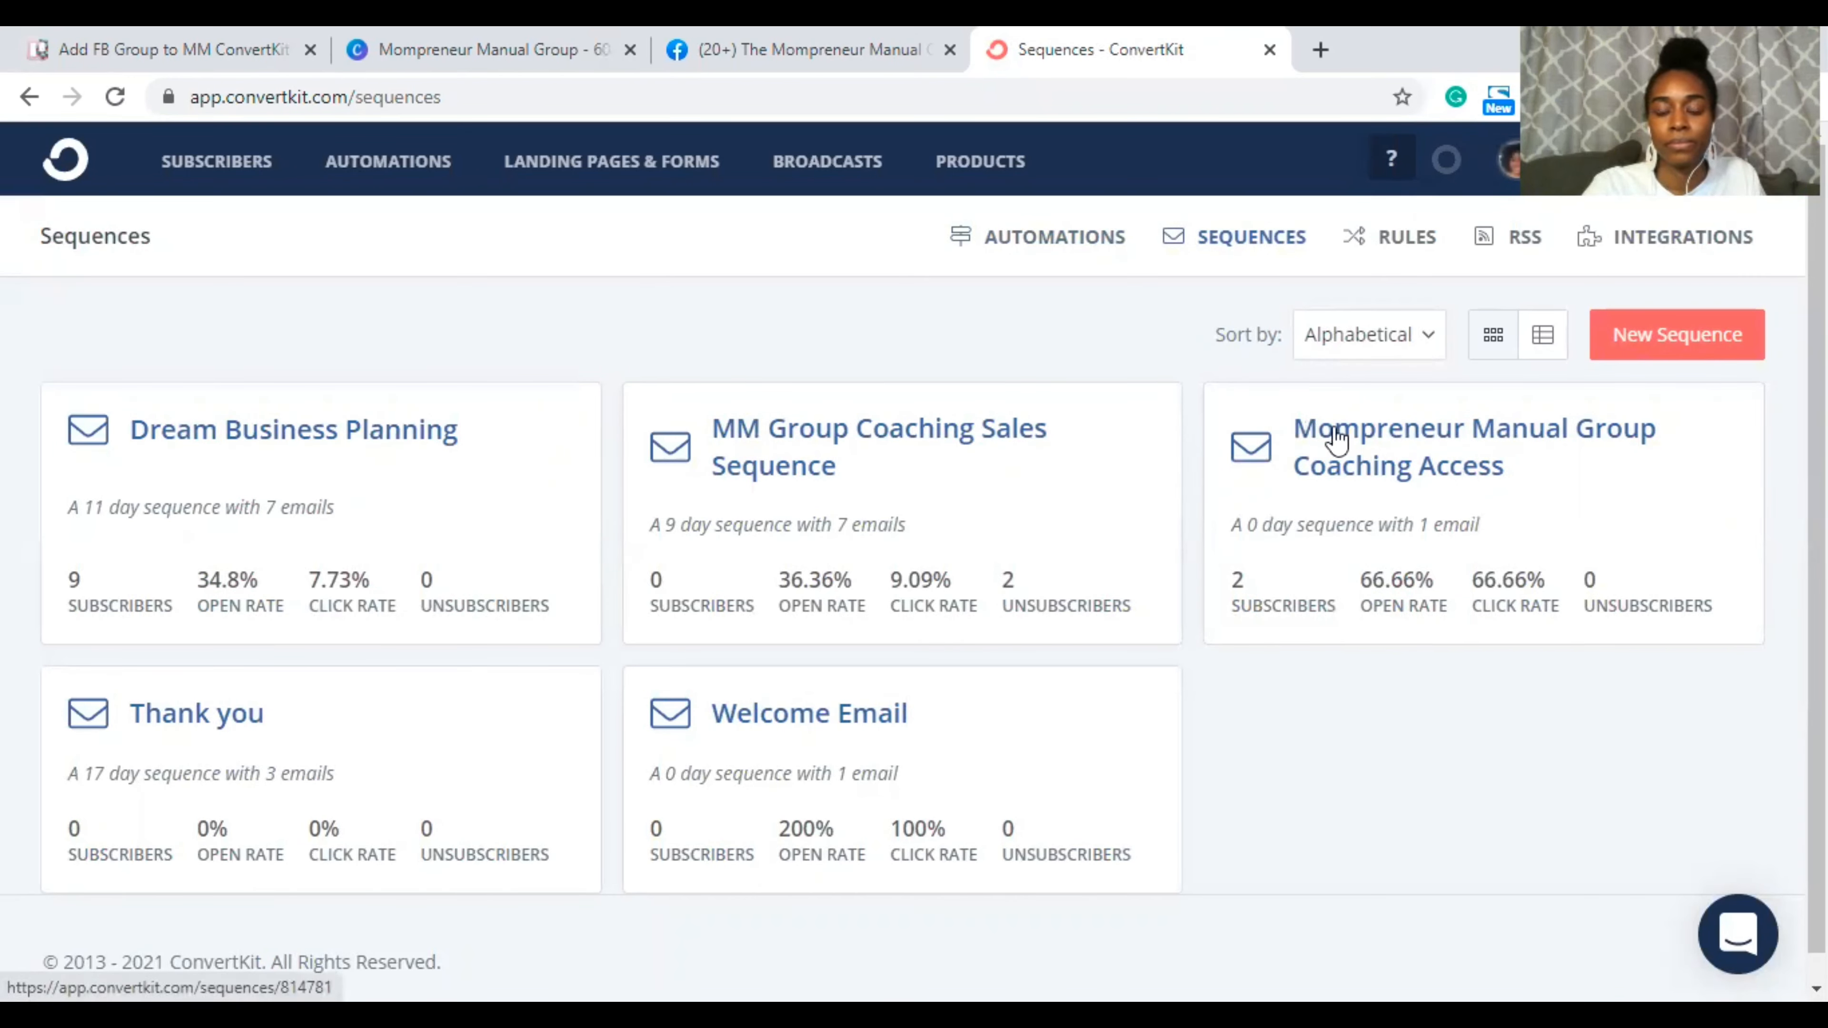
{"action": "left_click", "coordinate": [1621, 462]}
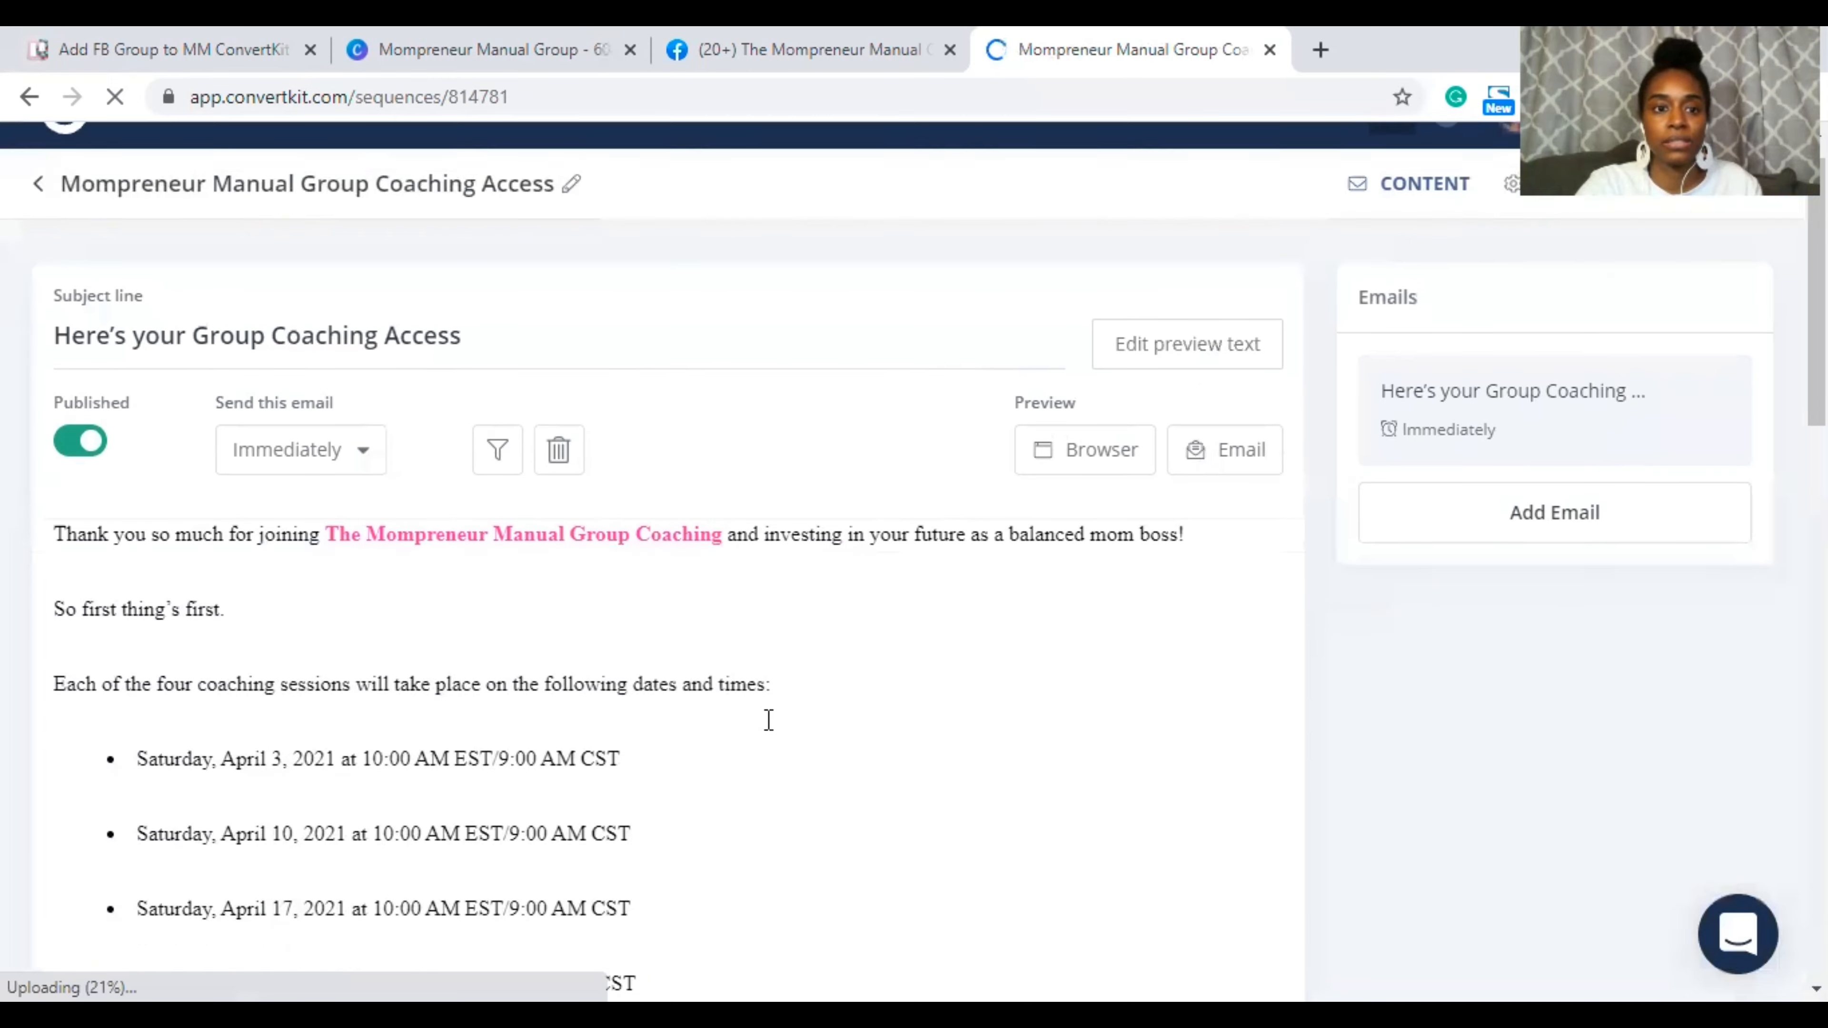
{"action": "left_click", "coordinate": [769, 719]}
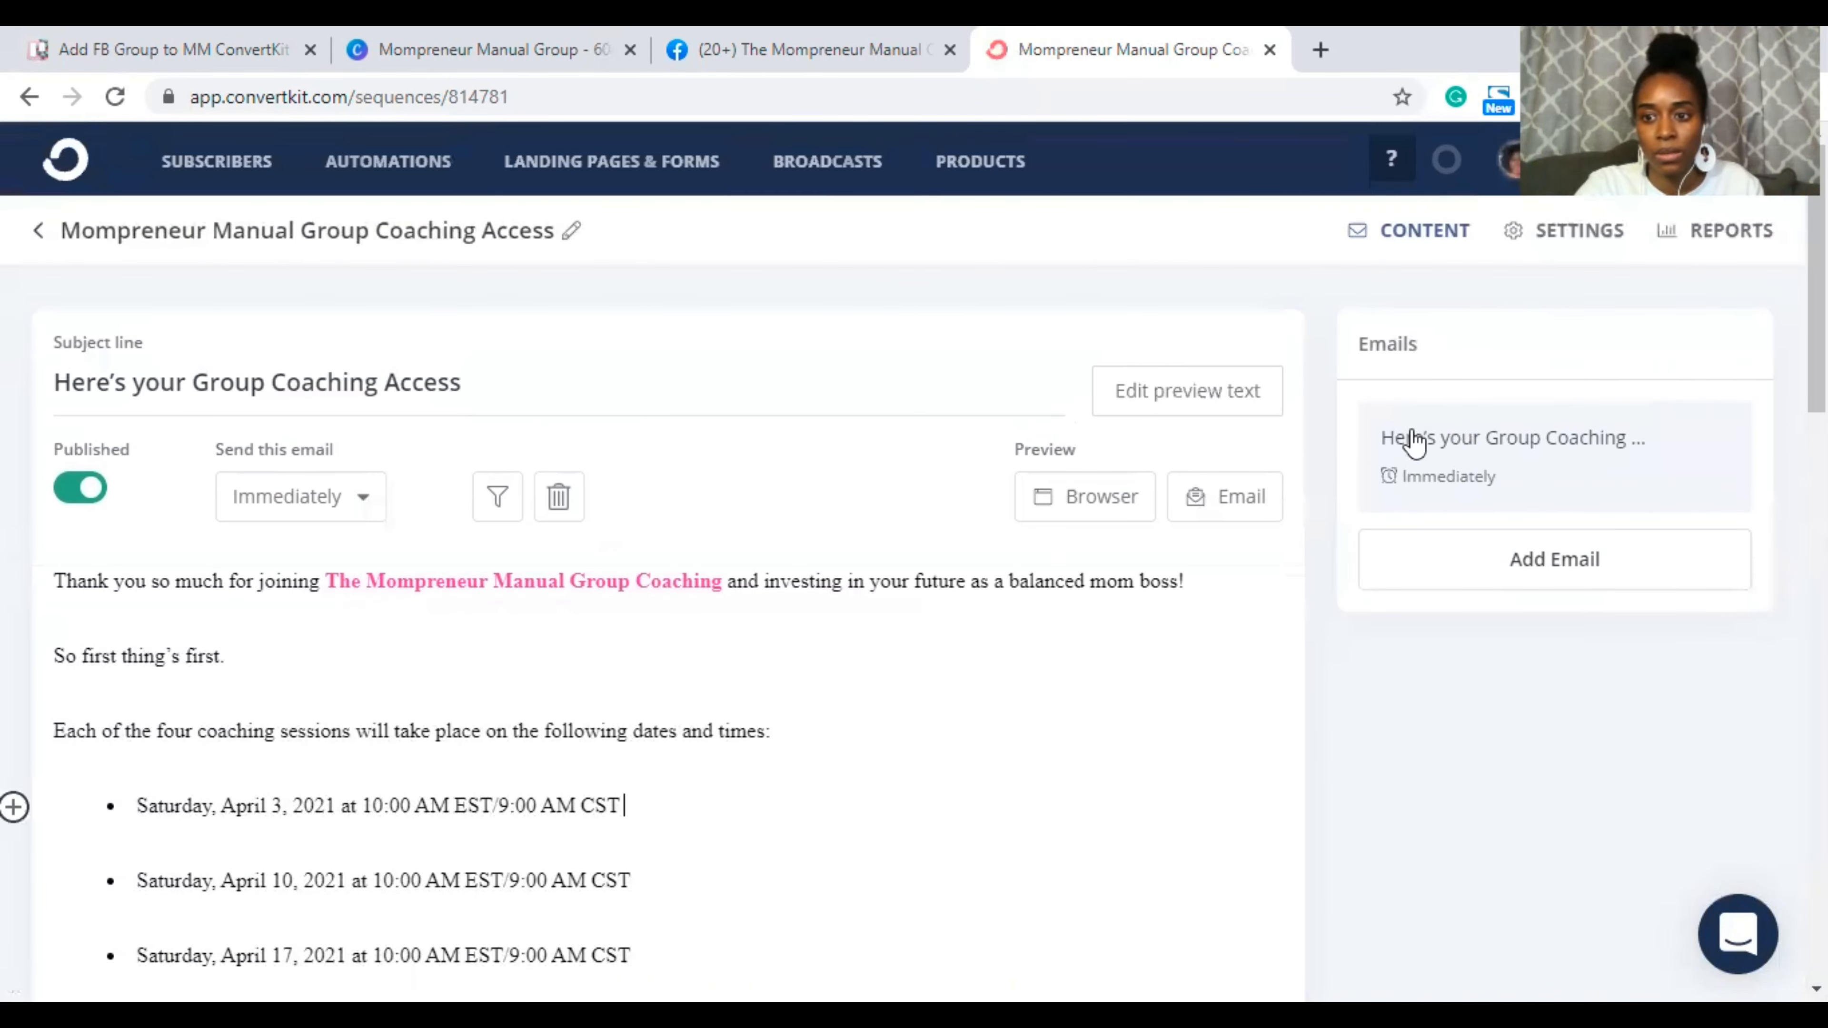
{"action": "left_click", "coordinate": [1544, 238]}
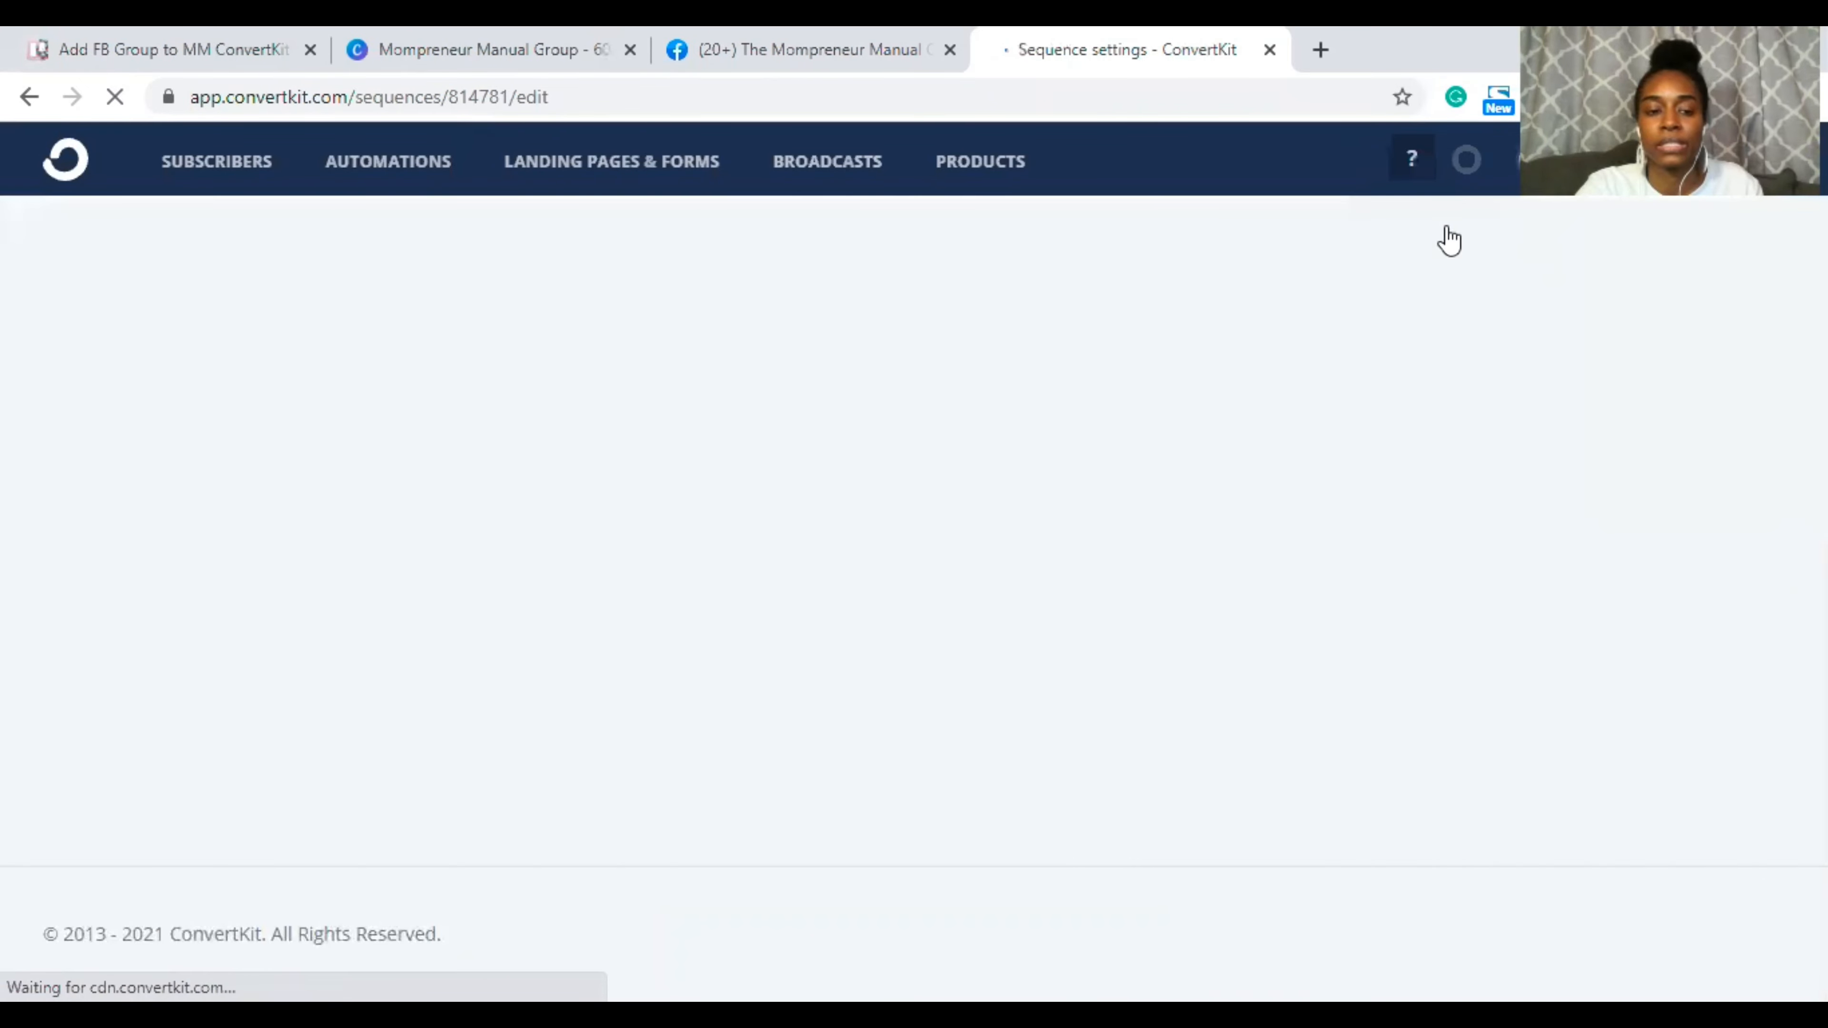
Step: Duplicate the Mompreneur Manual Group Coaching Access sequence and confirm the duplication
{"action": "scroll", "coordinate": [601, 746], "scroll_direction": "down", "scroll_amount": 5}
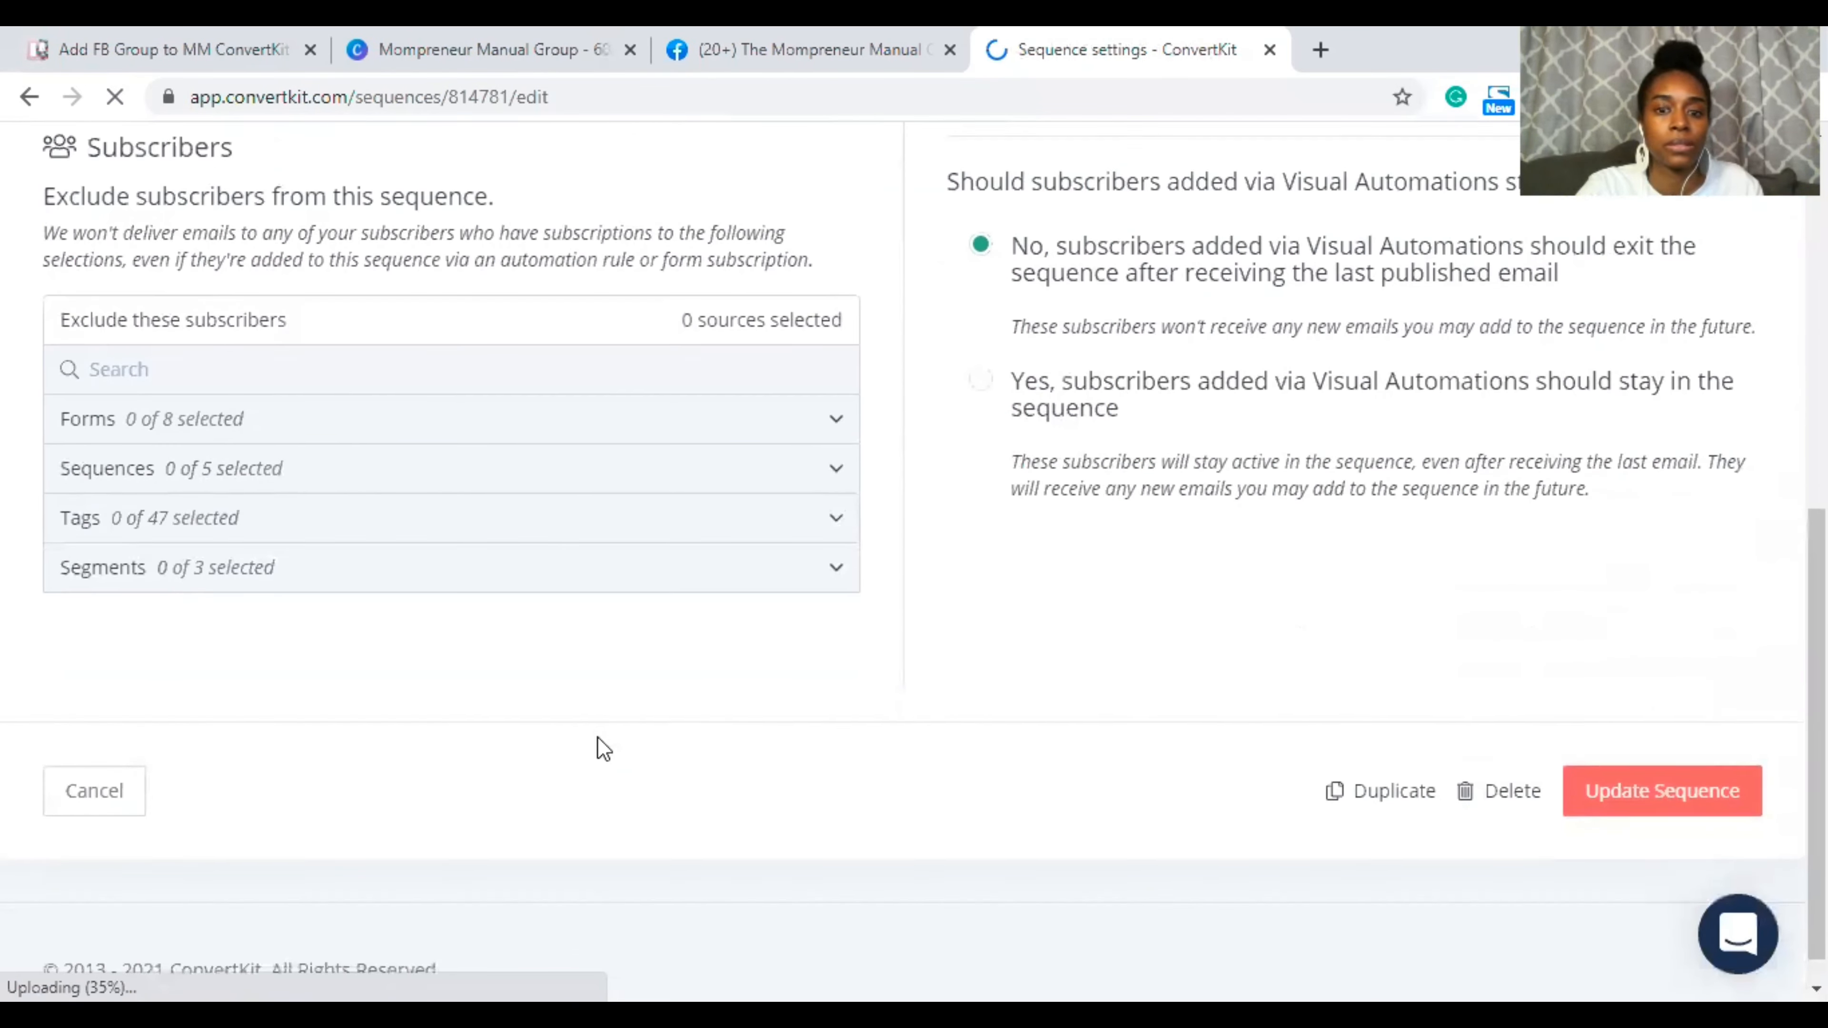
{"action": "left_click", "coordinate": [1368, 756]}
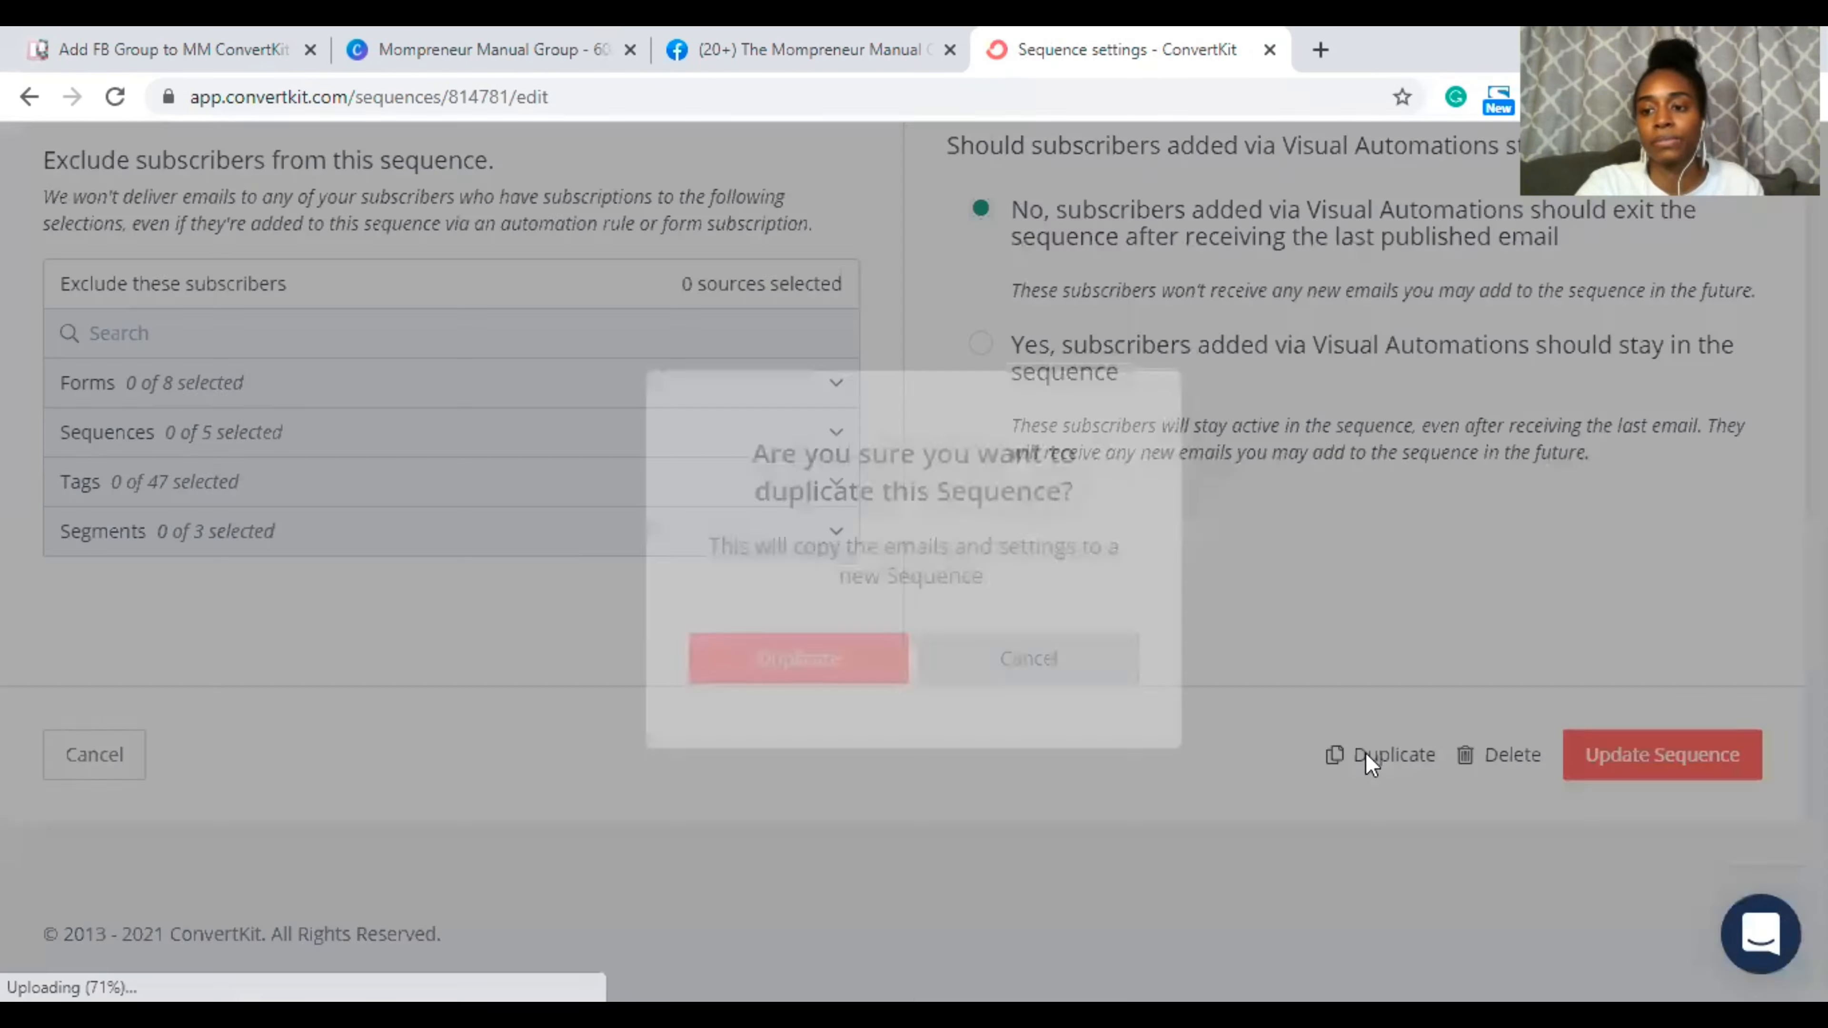
{"action": "left_click", "coordinate": [803, 652]}
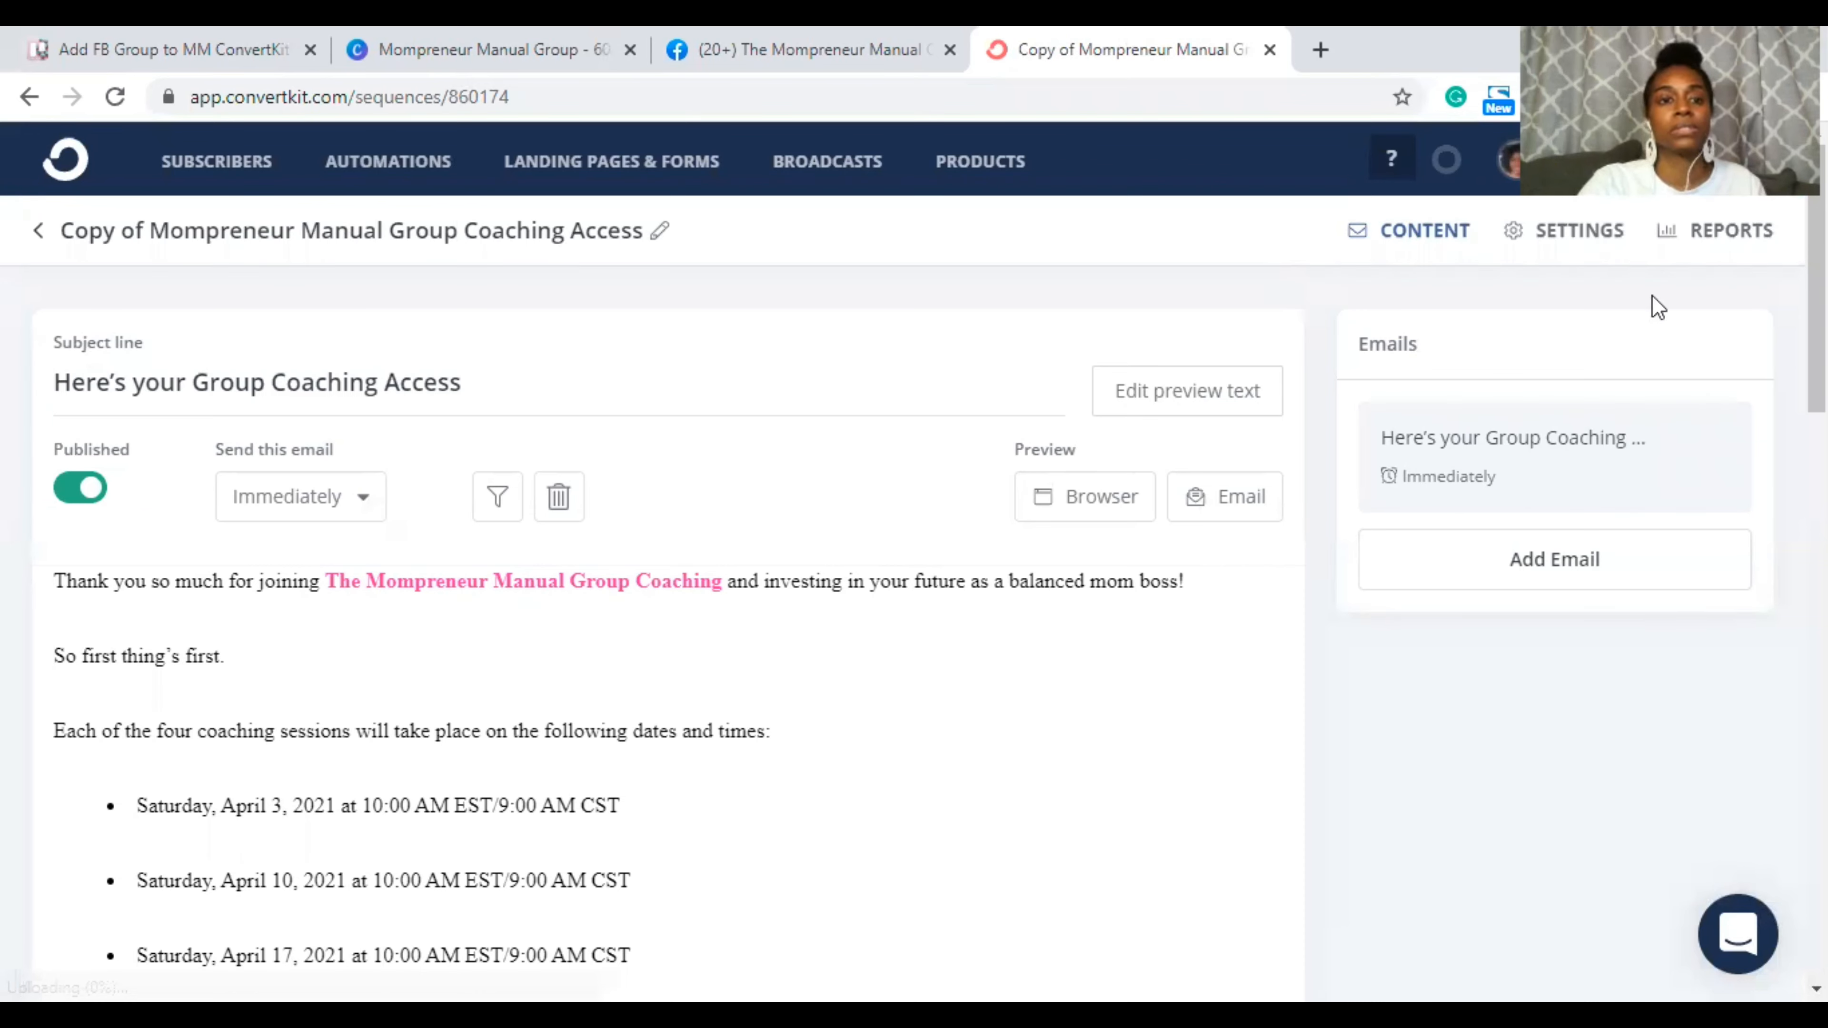
Step: Rename the copied sequence to drop 'Copy of' and 'Coaching', and make the subject 'Here's your Group Access Details'
{"action": "left_click", "coordinate": [659, 234]}
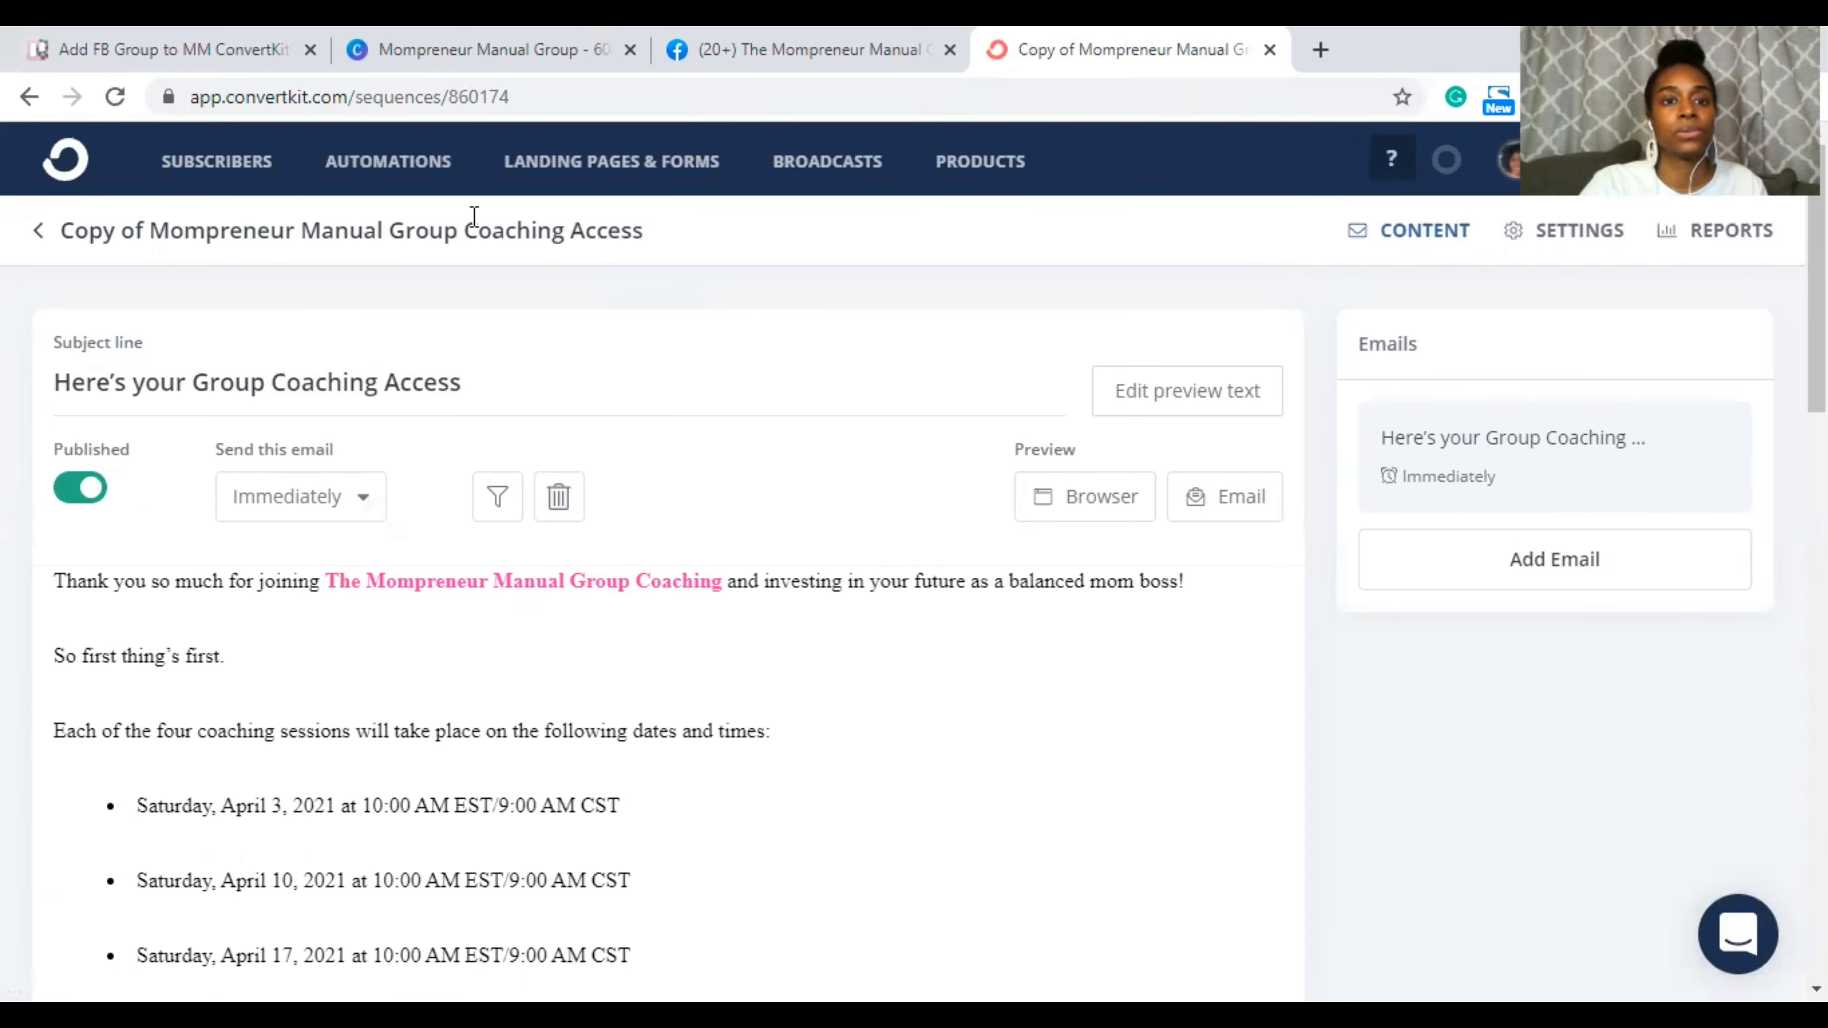
{"action": "left_click_drag", "start_coordinate": [145, 230], "coordinate": [69, 227]}
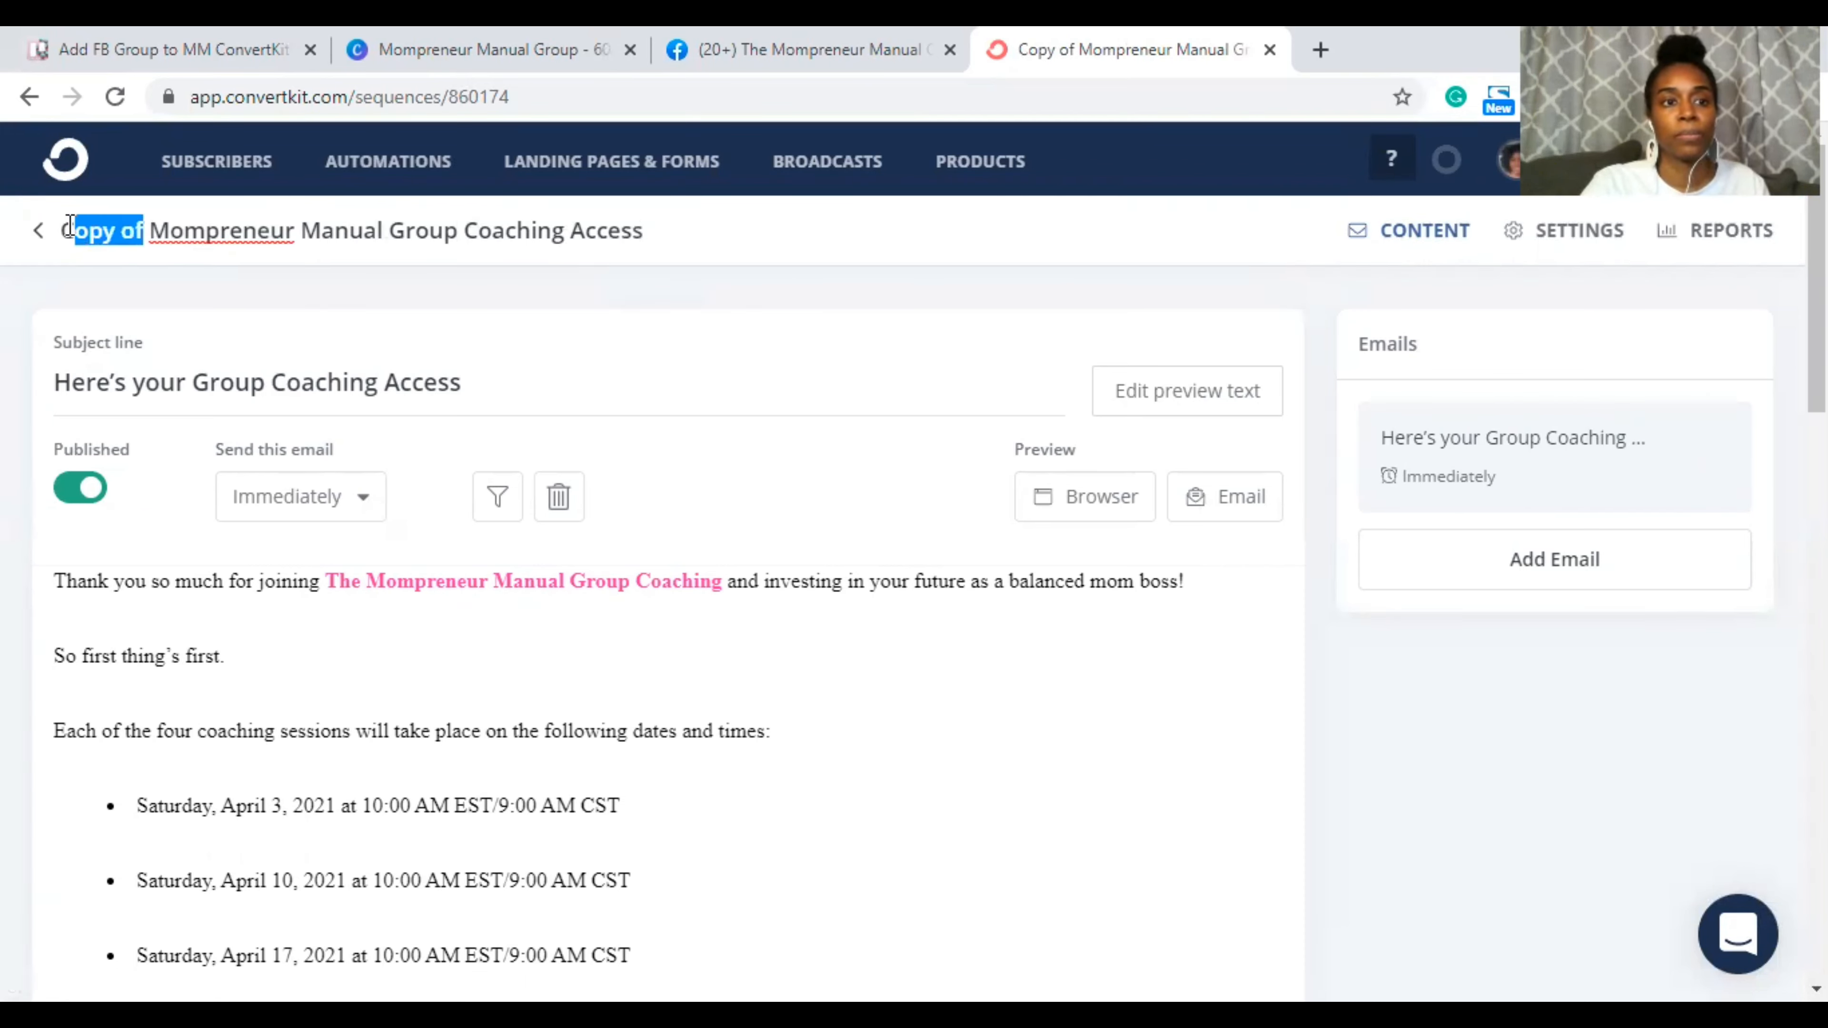
{"action": "key", "text": "BackSpace"}
{"action": "key", "text": "BackSpace"}
{"action": "key", "text": "Delete"}
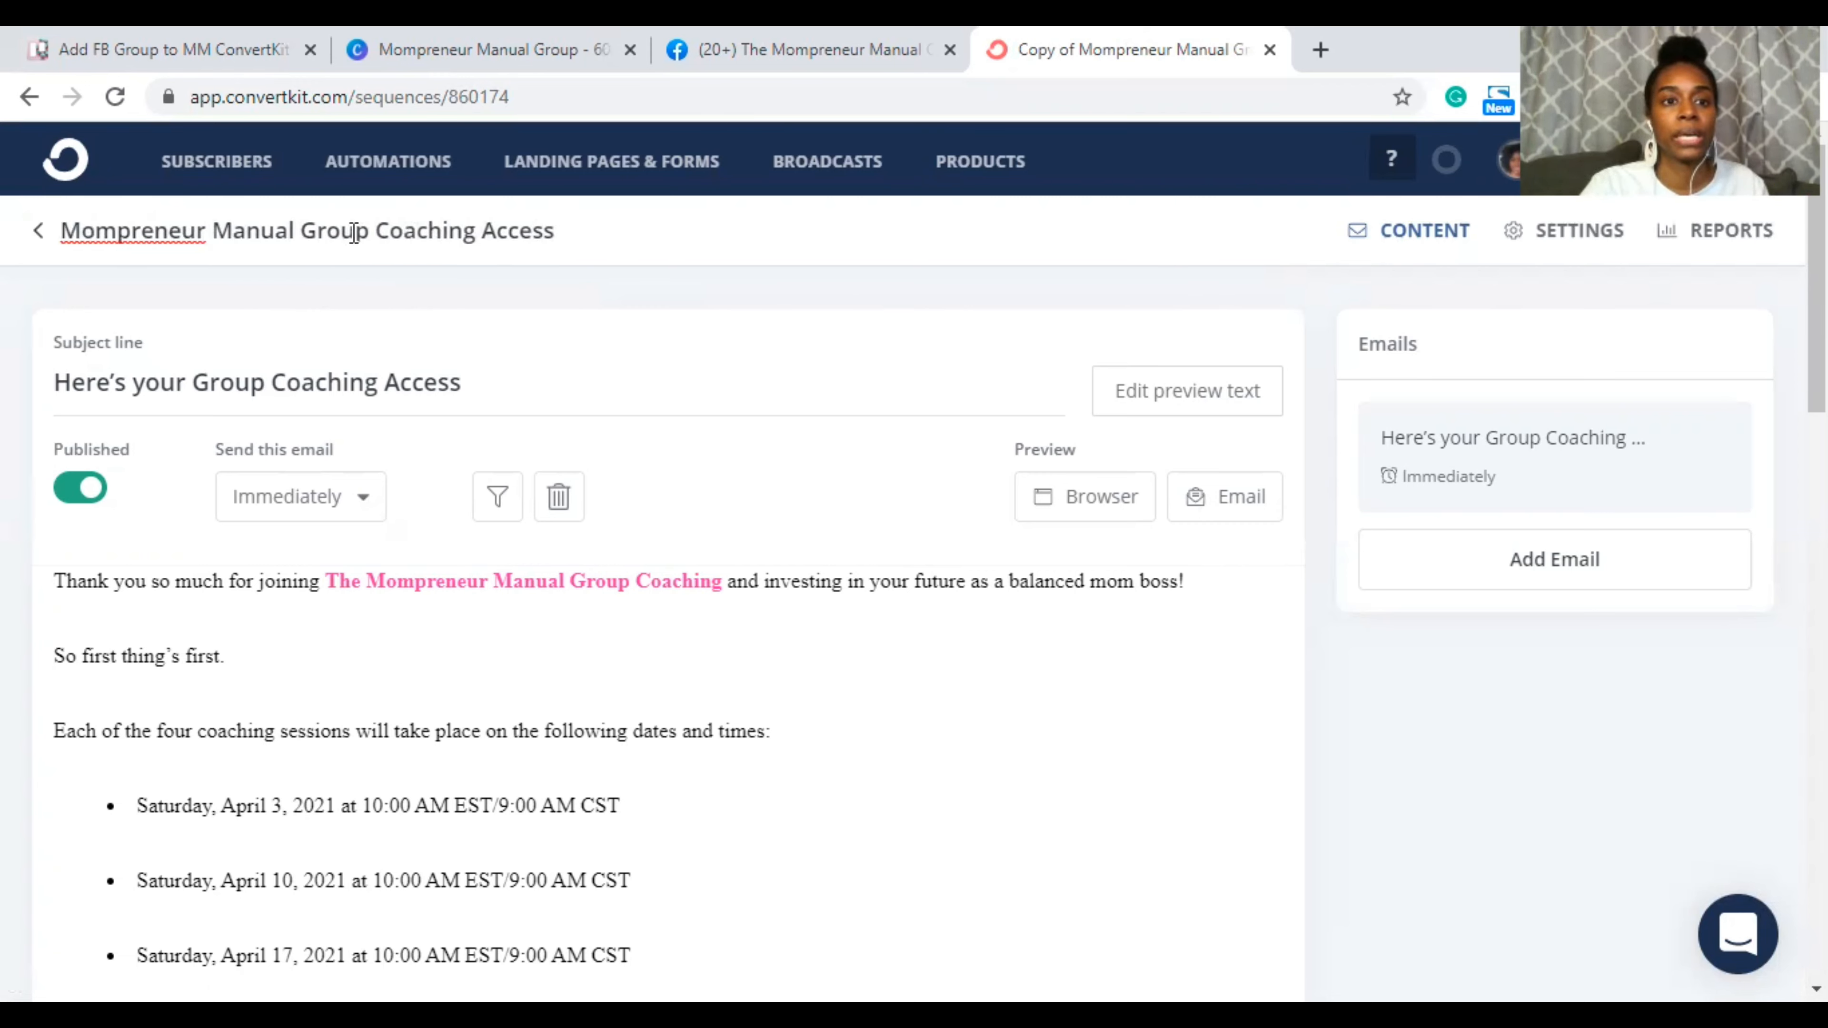
{"action": "double_click", "coordinate": [409, 225]}
{"action": "key", "text": "BackSpace"}
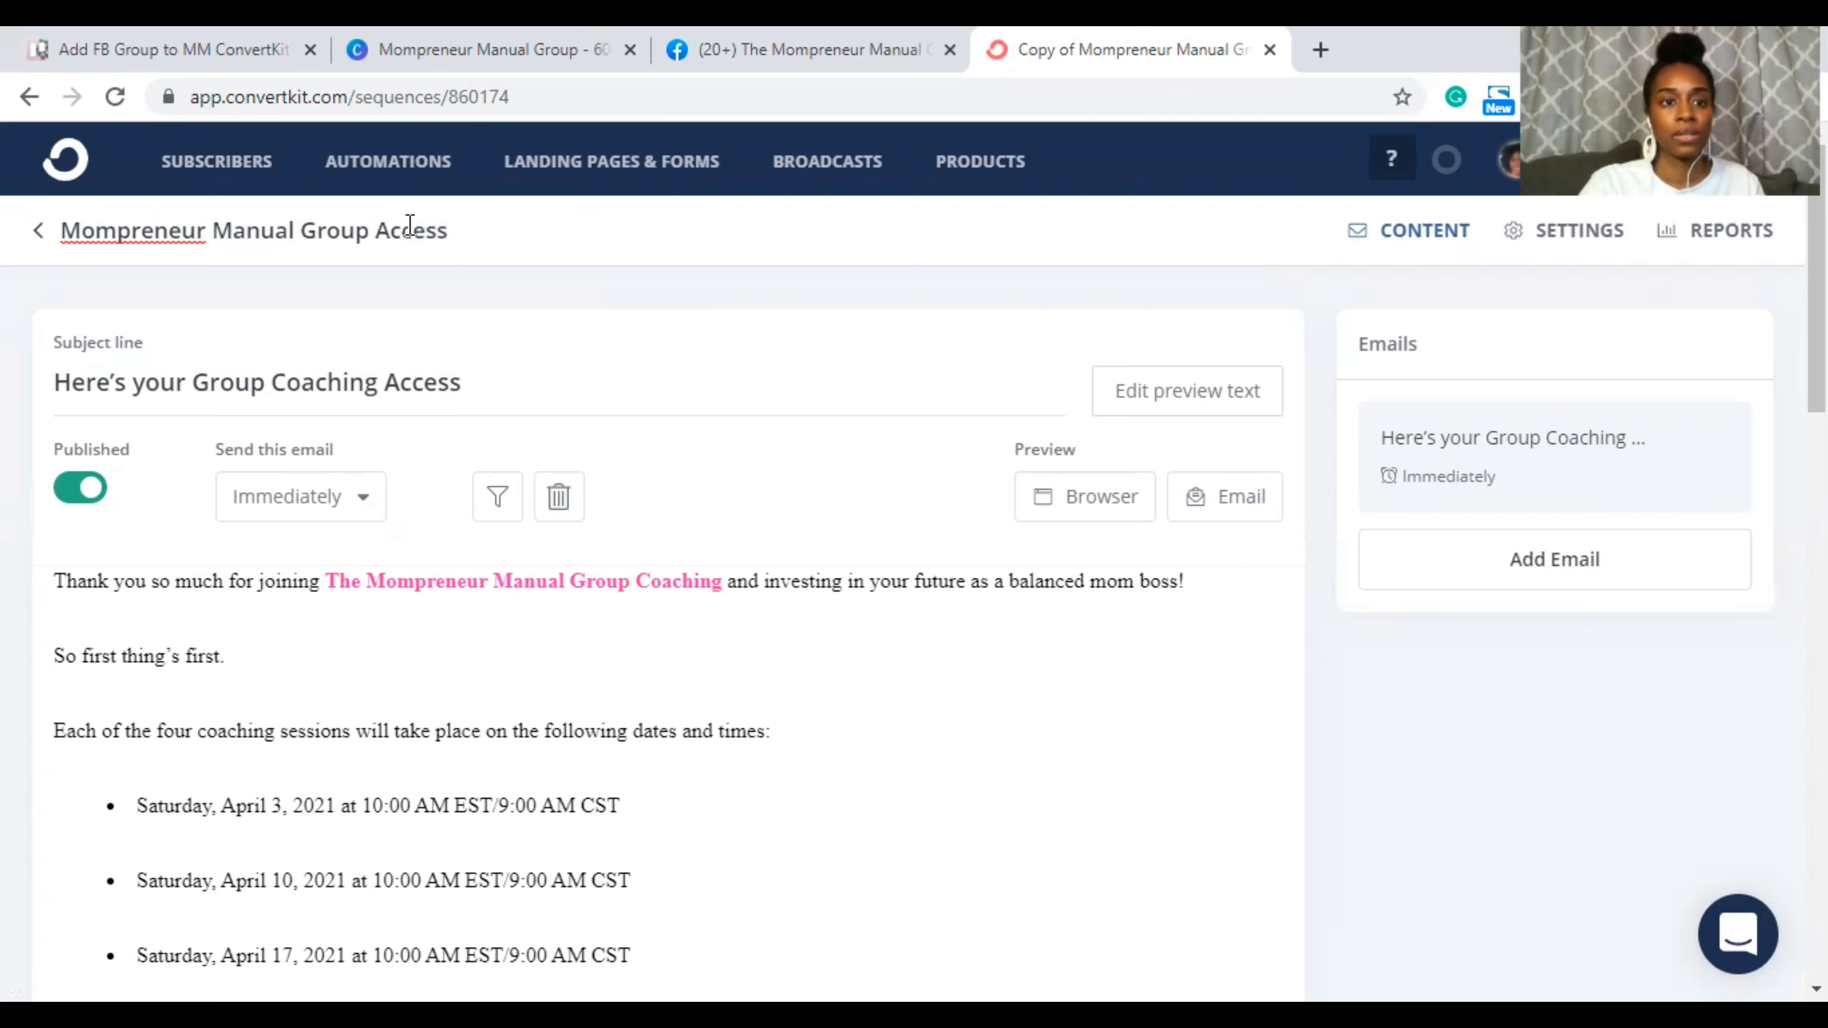
{"action": "double_click", "coordinate": [337, 382]}
{"action": "key", "text": "BackSpace"}
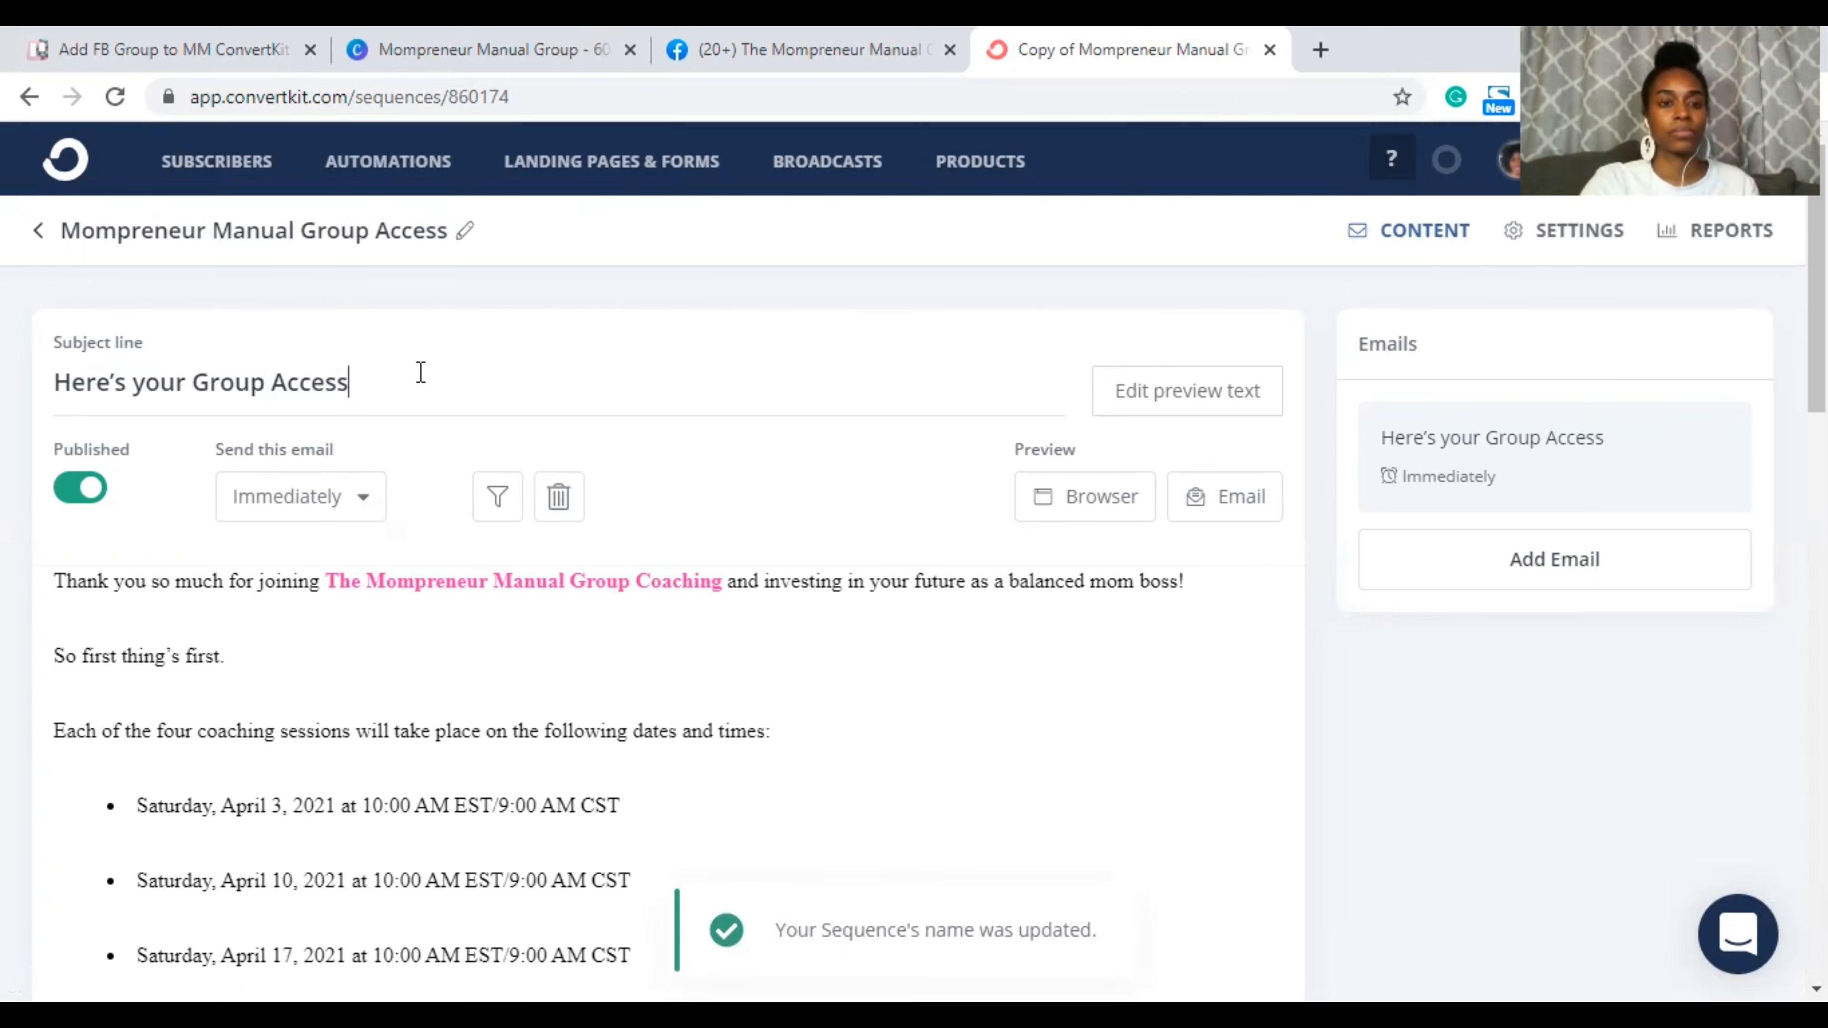
{"action": "type", "text": "INformation"}
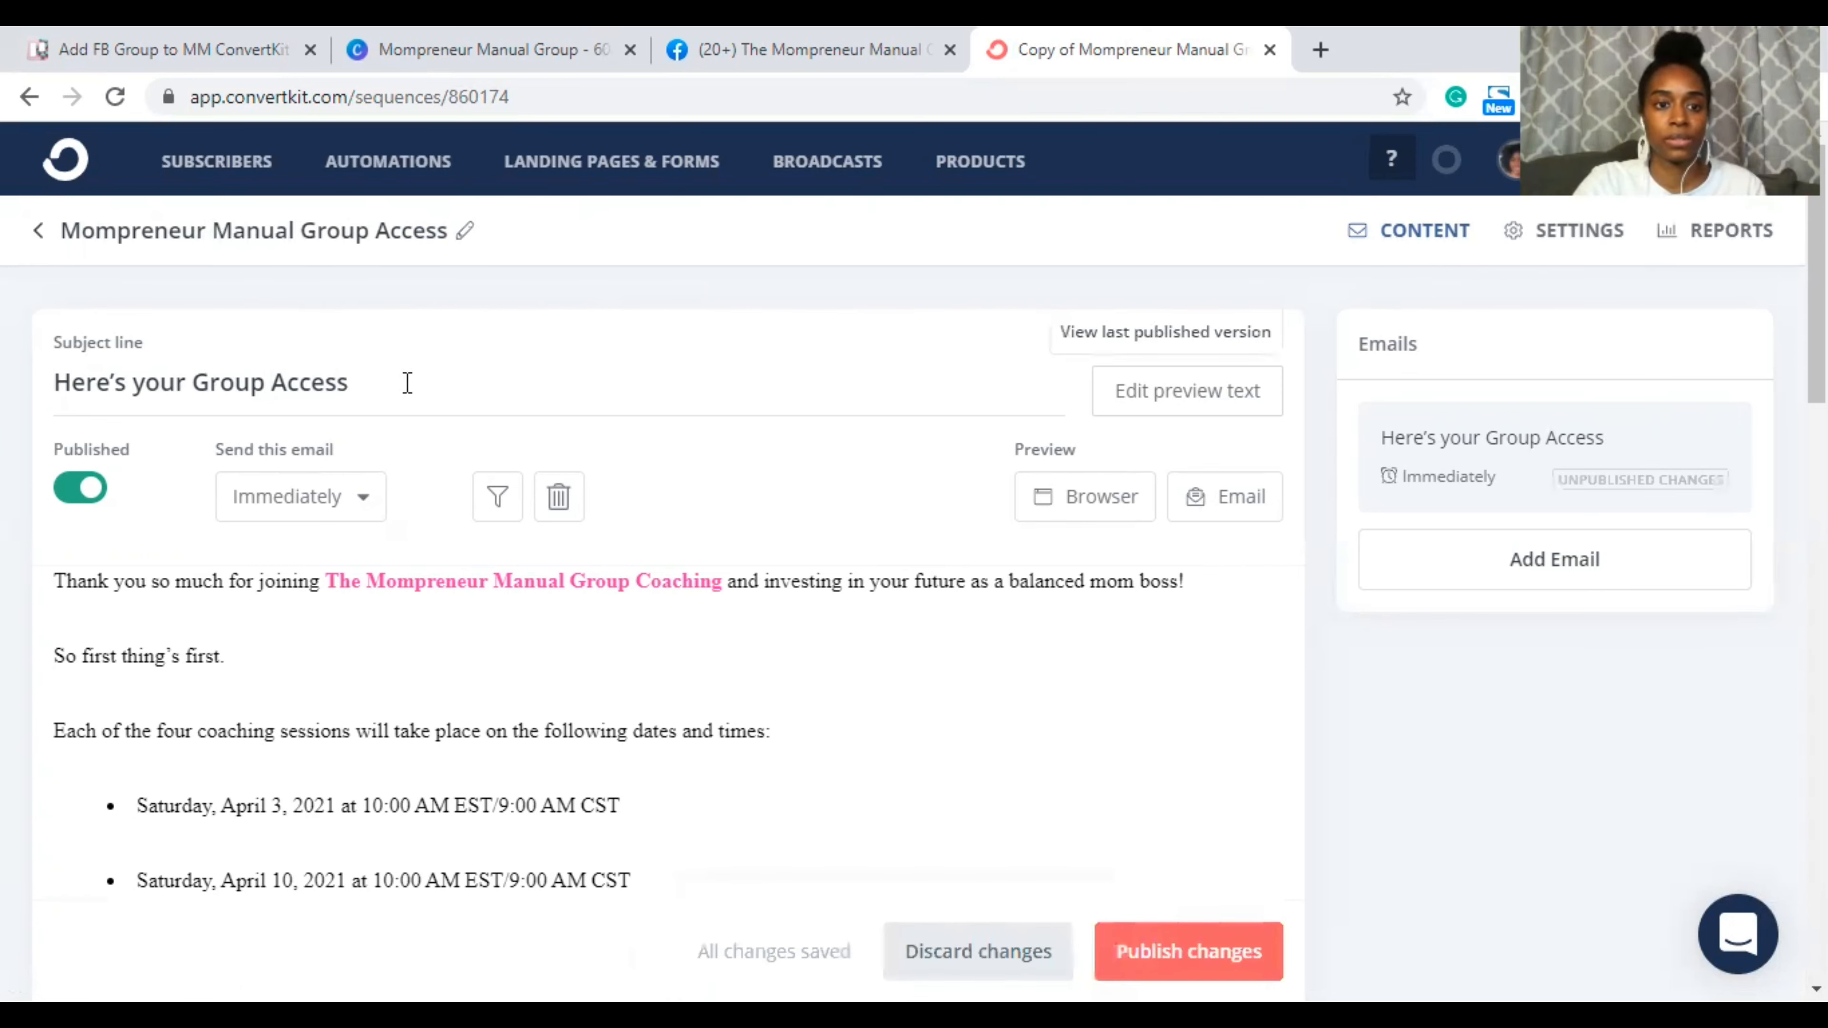
{"action": "type", "text": " D"}
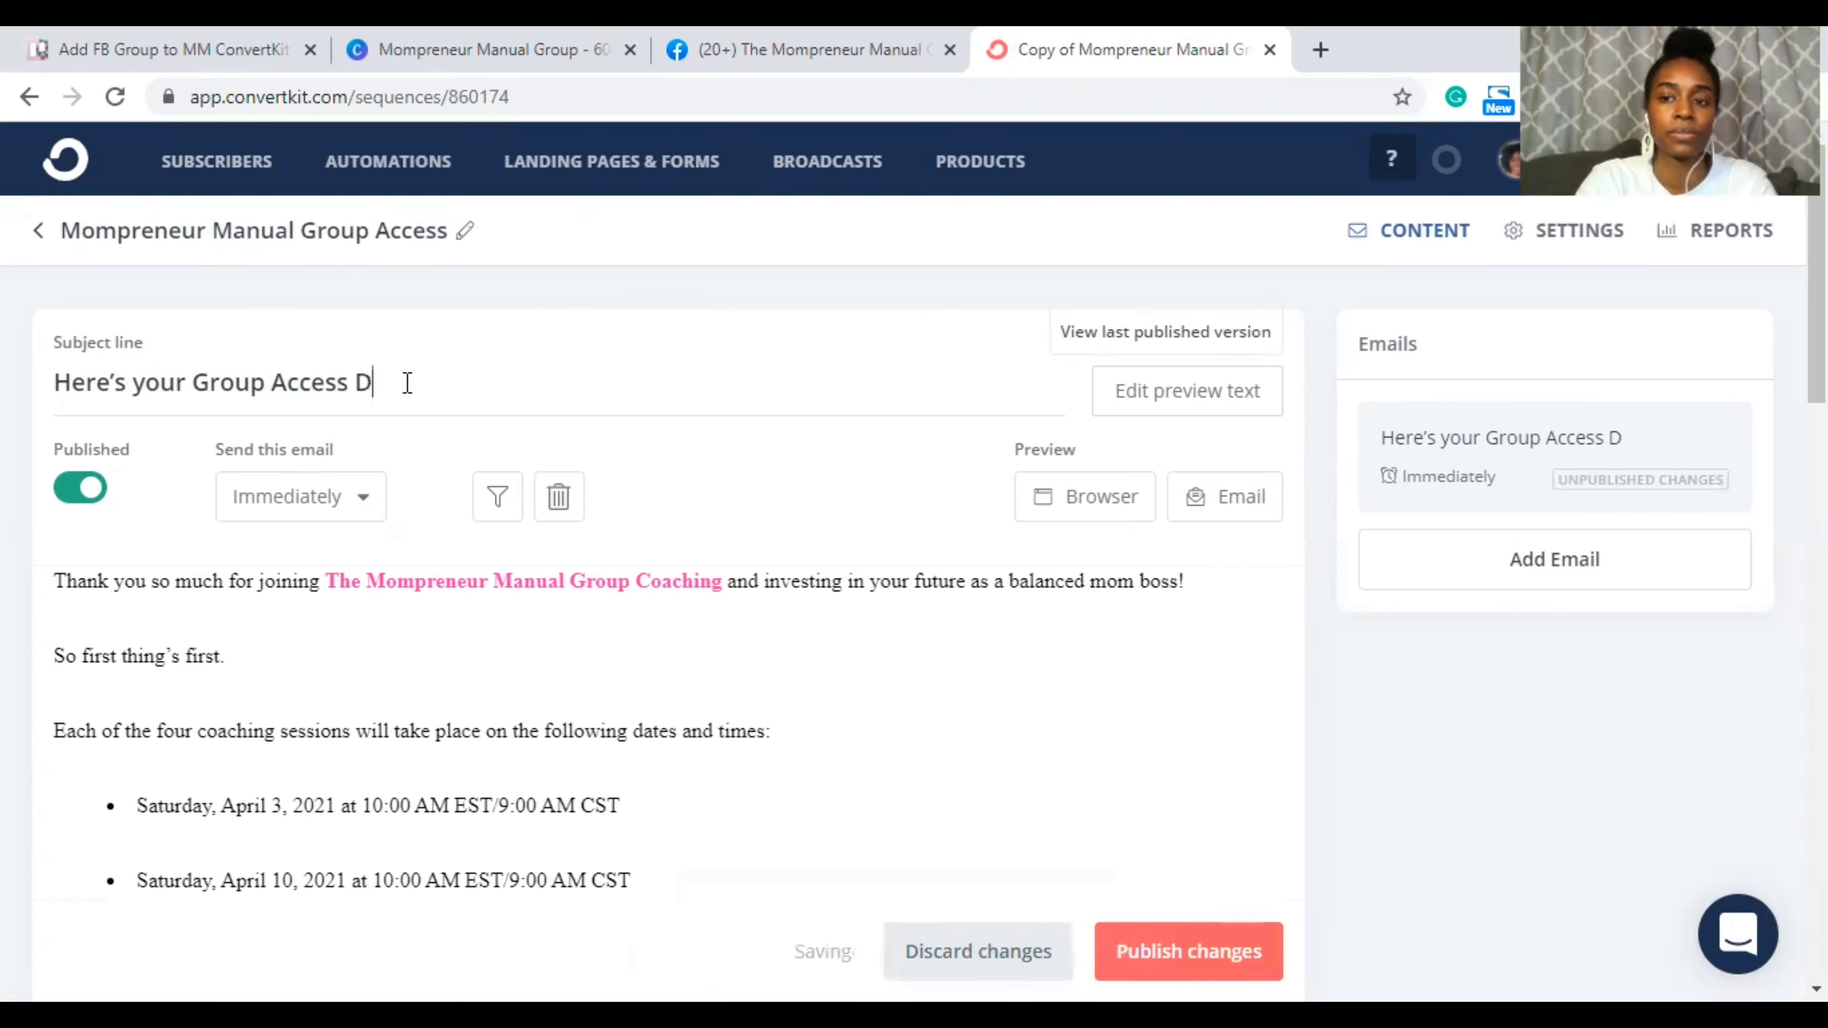
{"action": "type", "text": "etails"}
Step: Remove 'Coaching' from the pink group name in the opening sentence
{"action": "scroll", "coordinate": [749, 599], "scroll_direction": "down", "scroll_amount": 1}
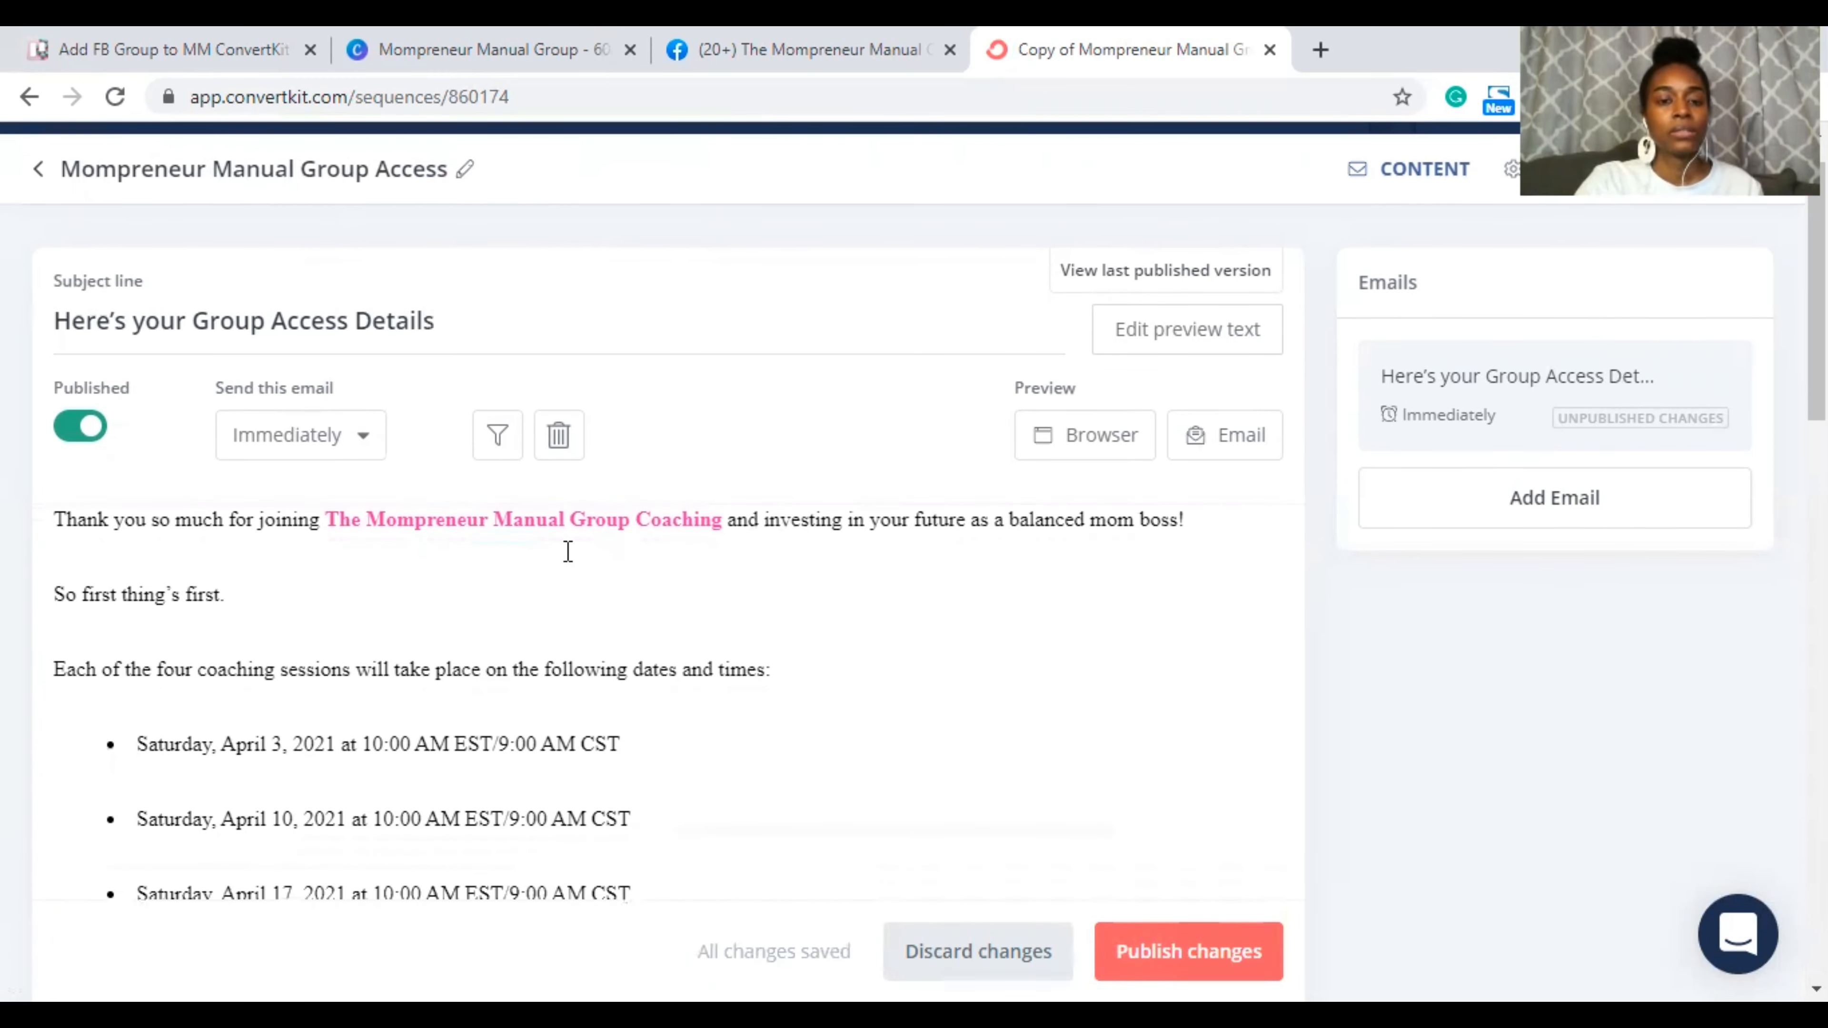
{"action": "left_click", "coordinate": [668, 520]}
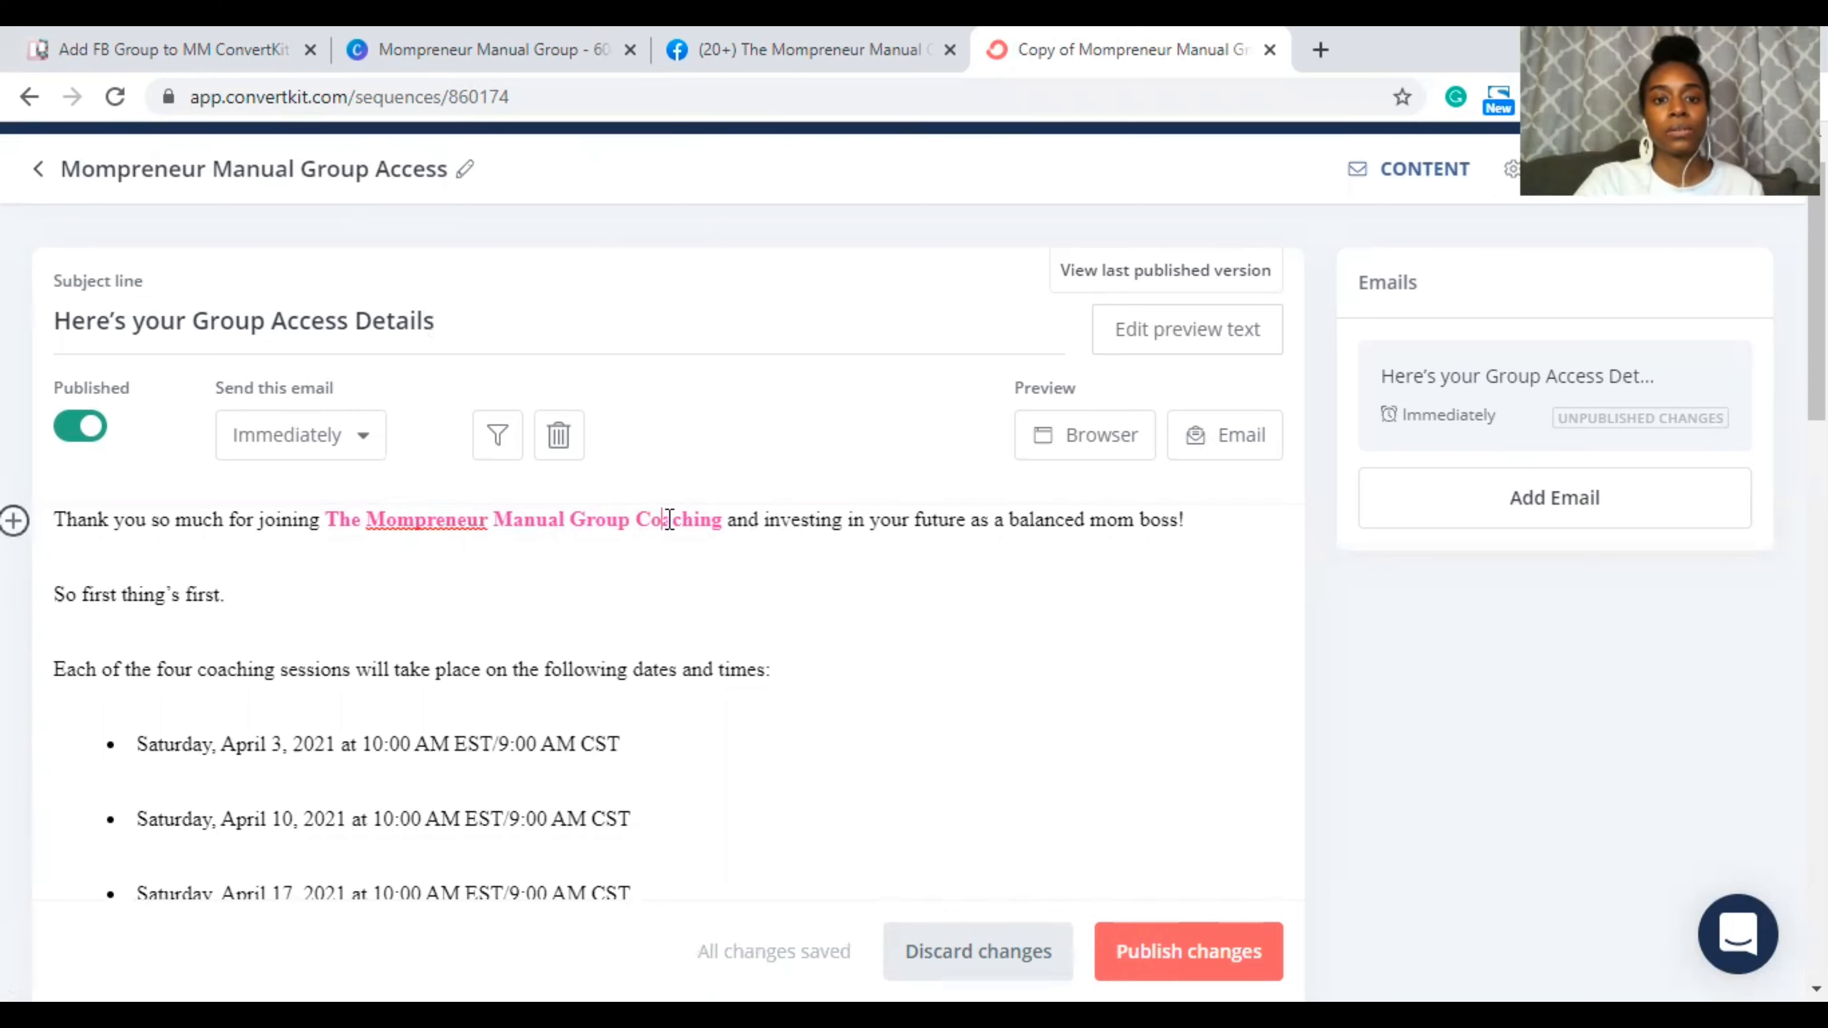
{"action": "left_click_drag", "start_coordinate": [726, 517], "coordinate": [640, 511]}
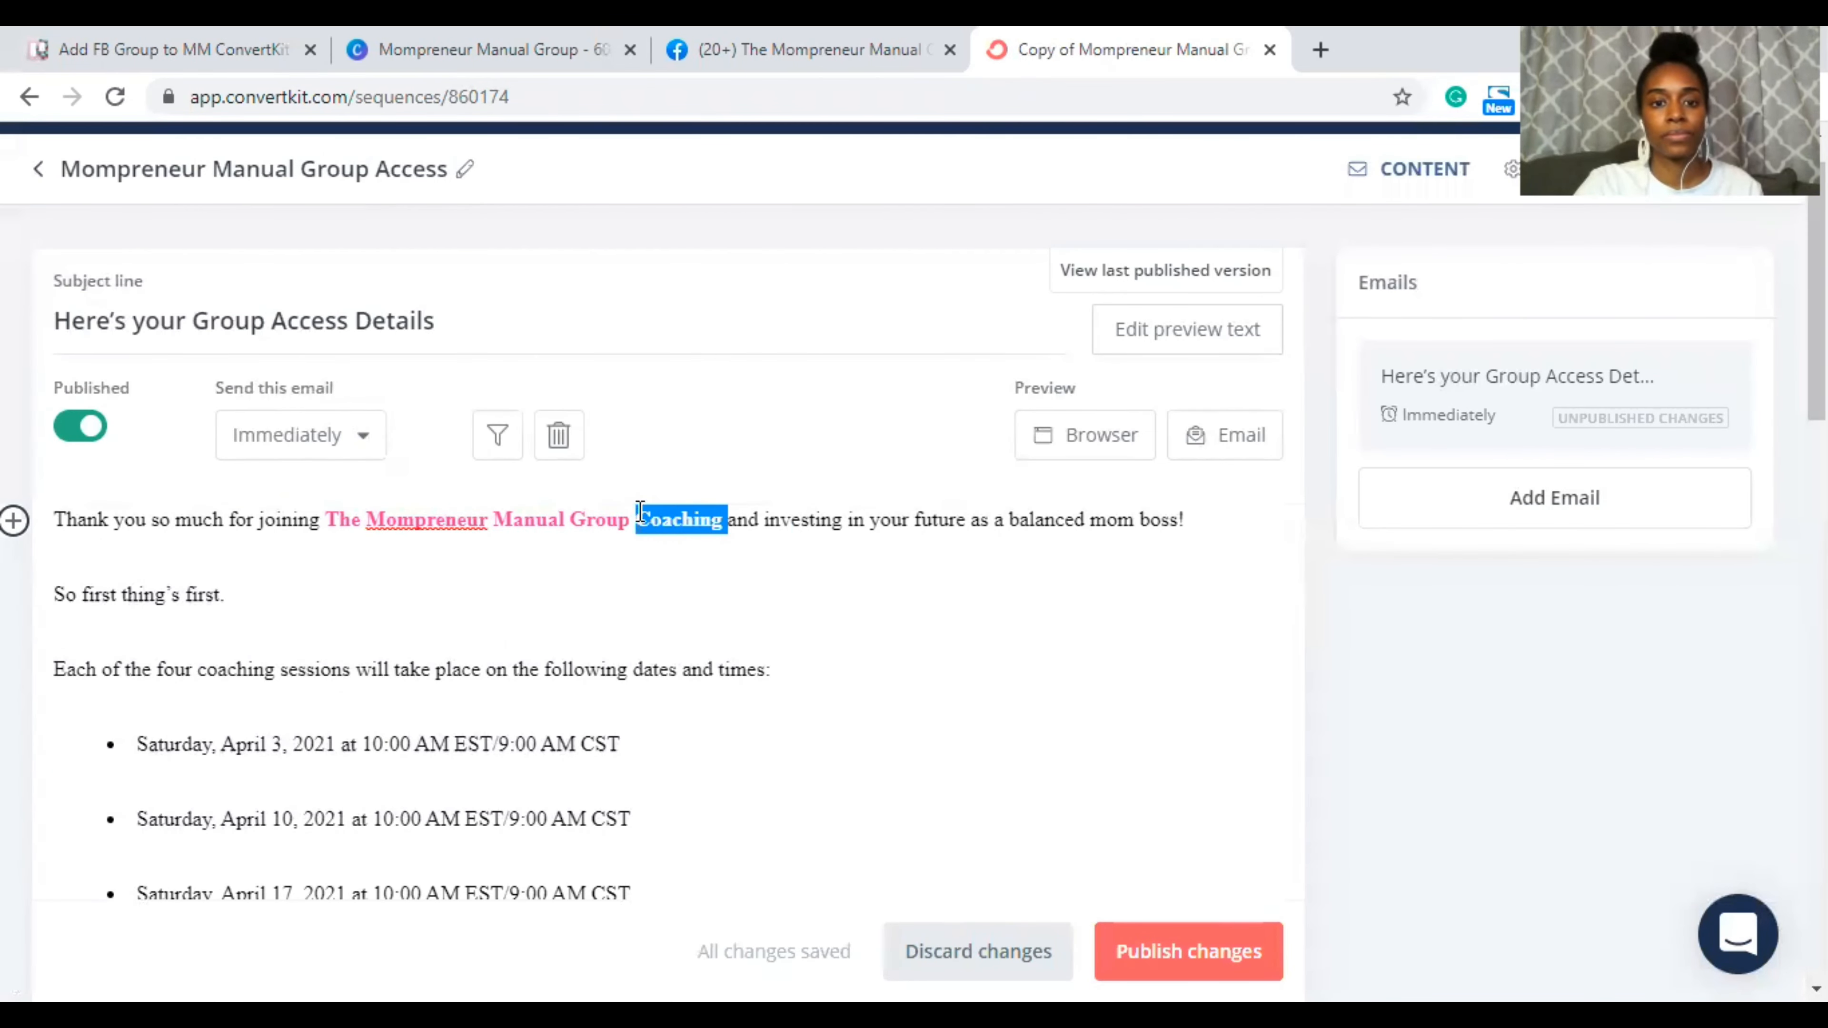
{"action": "key", "text": "BackSpace"}
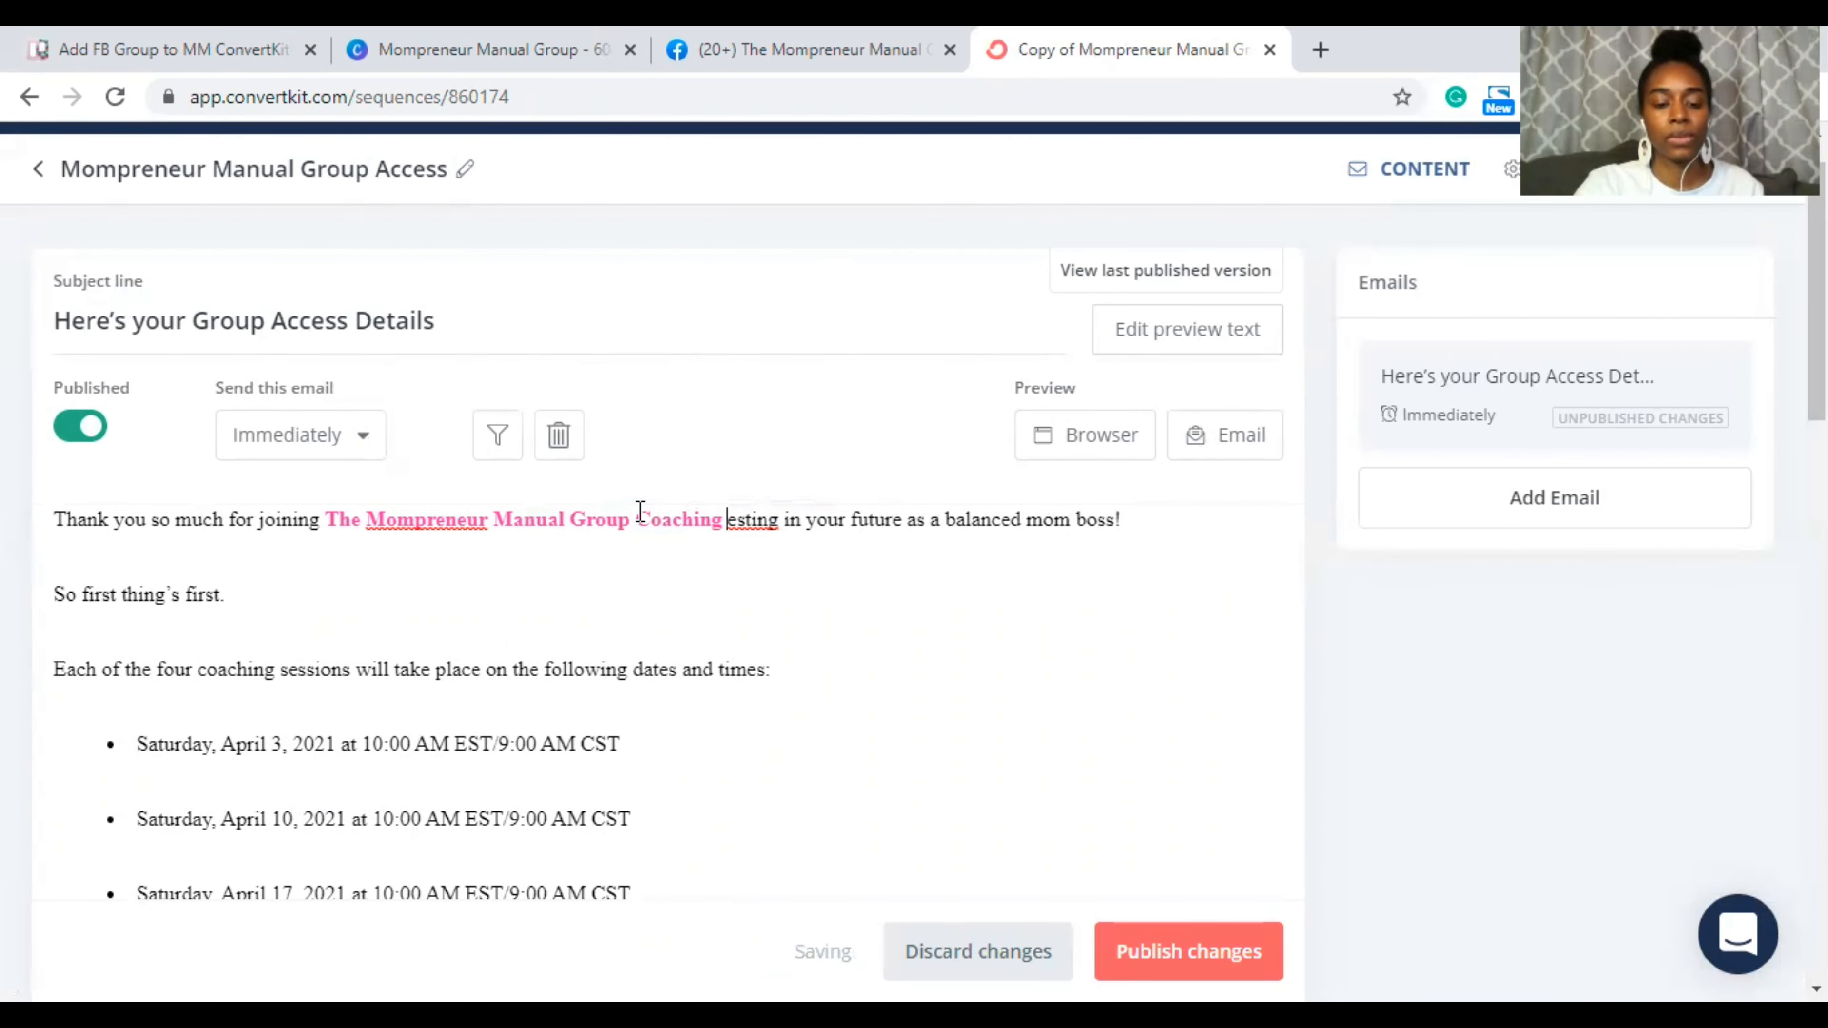
{"action": "key", "text": "ctrl+z"}
{"action": "left_click", "coordinate": [694, 518]}
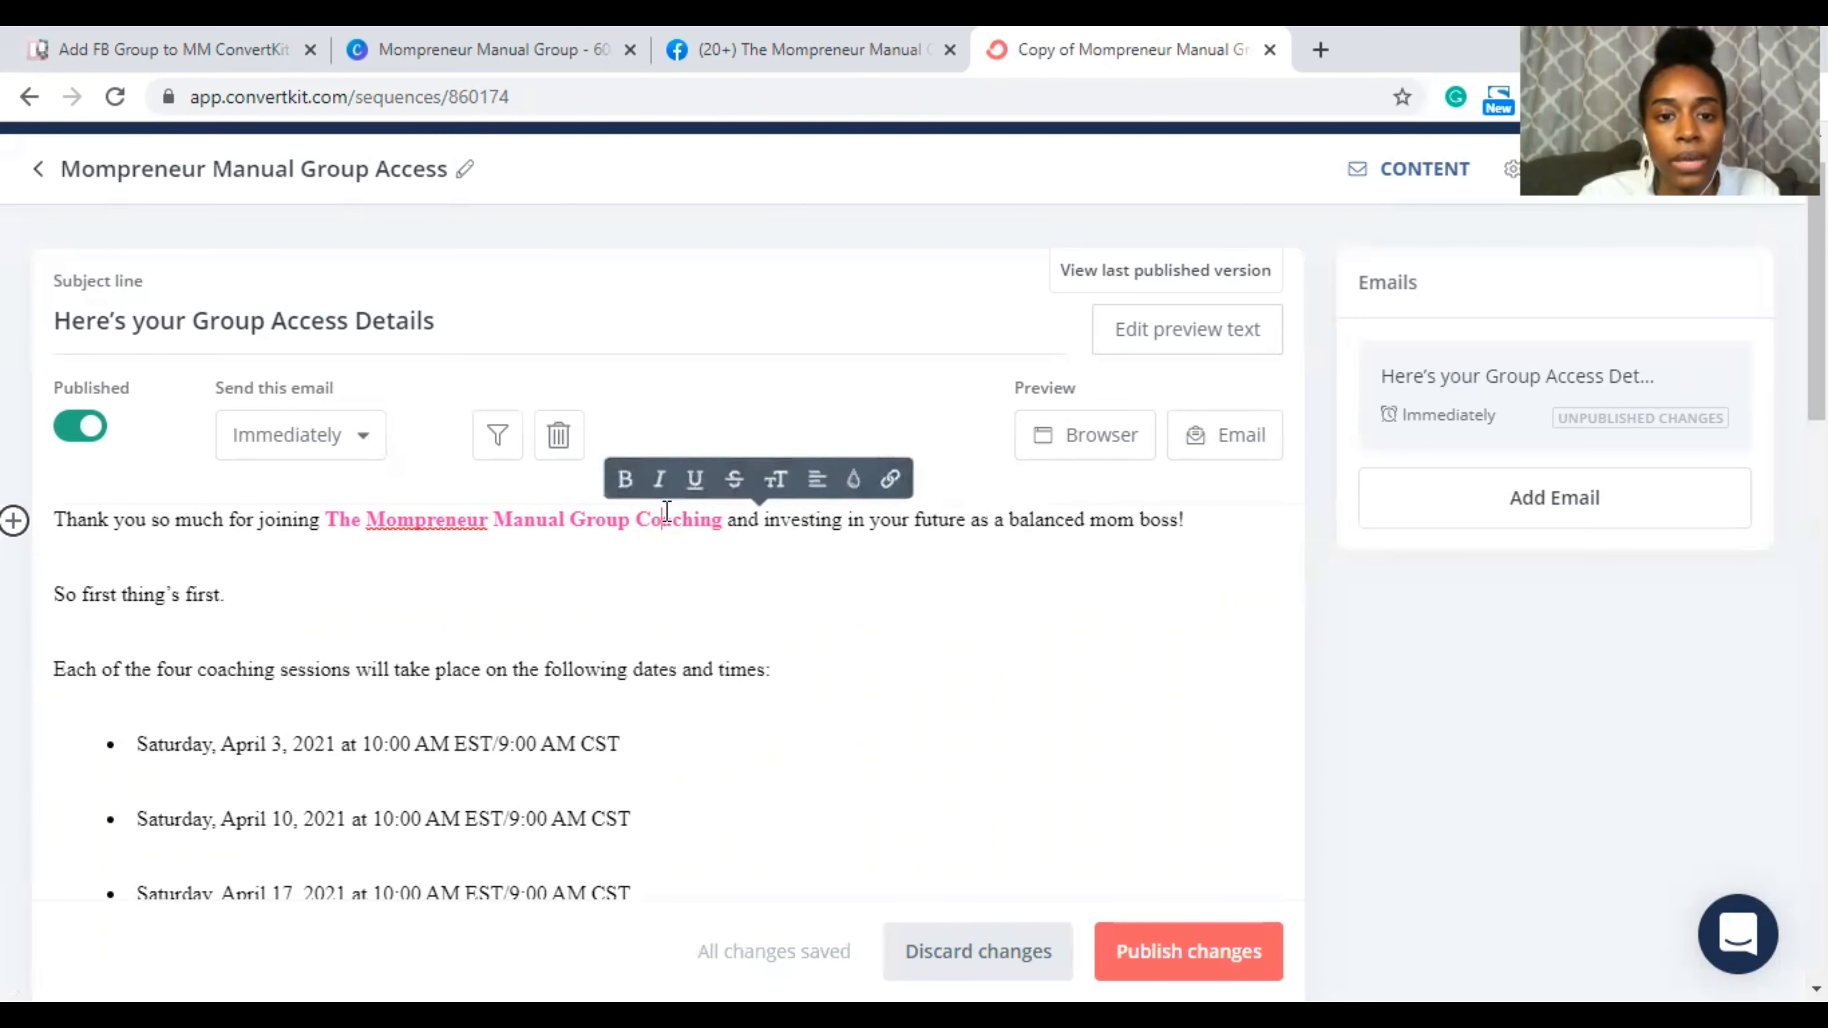
{"action": "double_click", "coordinate": [710, 519]}
{"action": "key", "text": "BackSpace"}
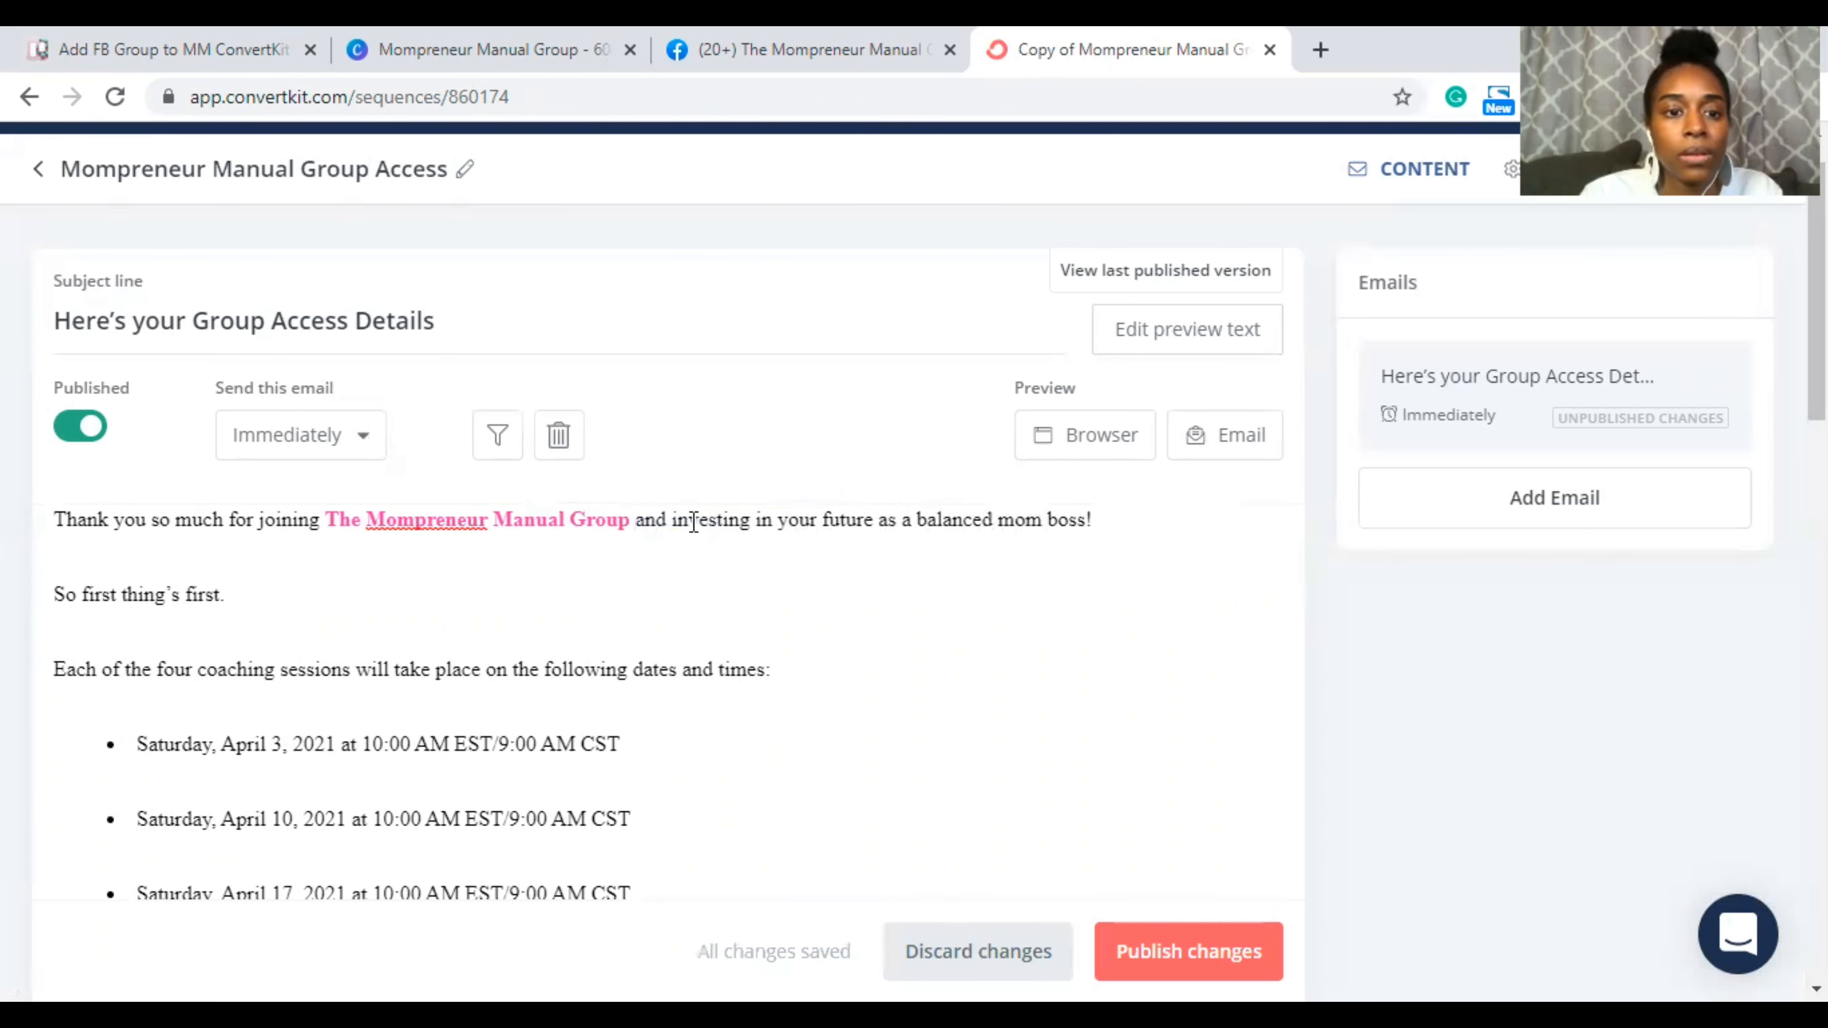
{"action": "double_click", "coordinate": [578, 517]}
{"action": "left_click", "coordinate": [433, 629]}
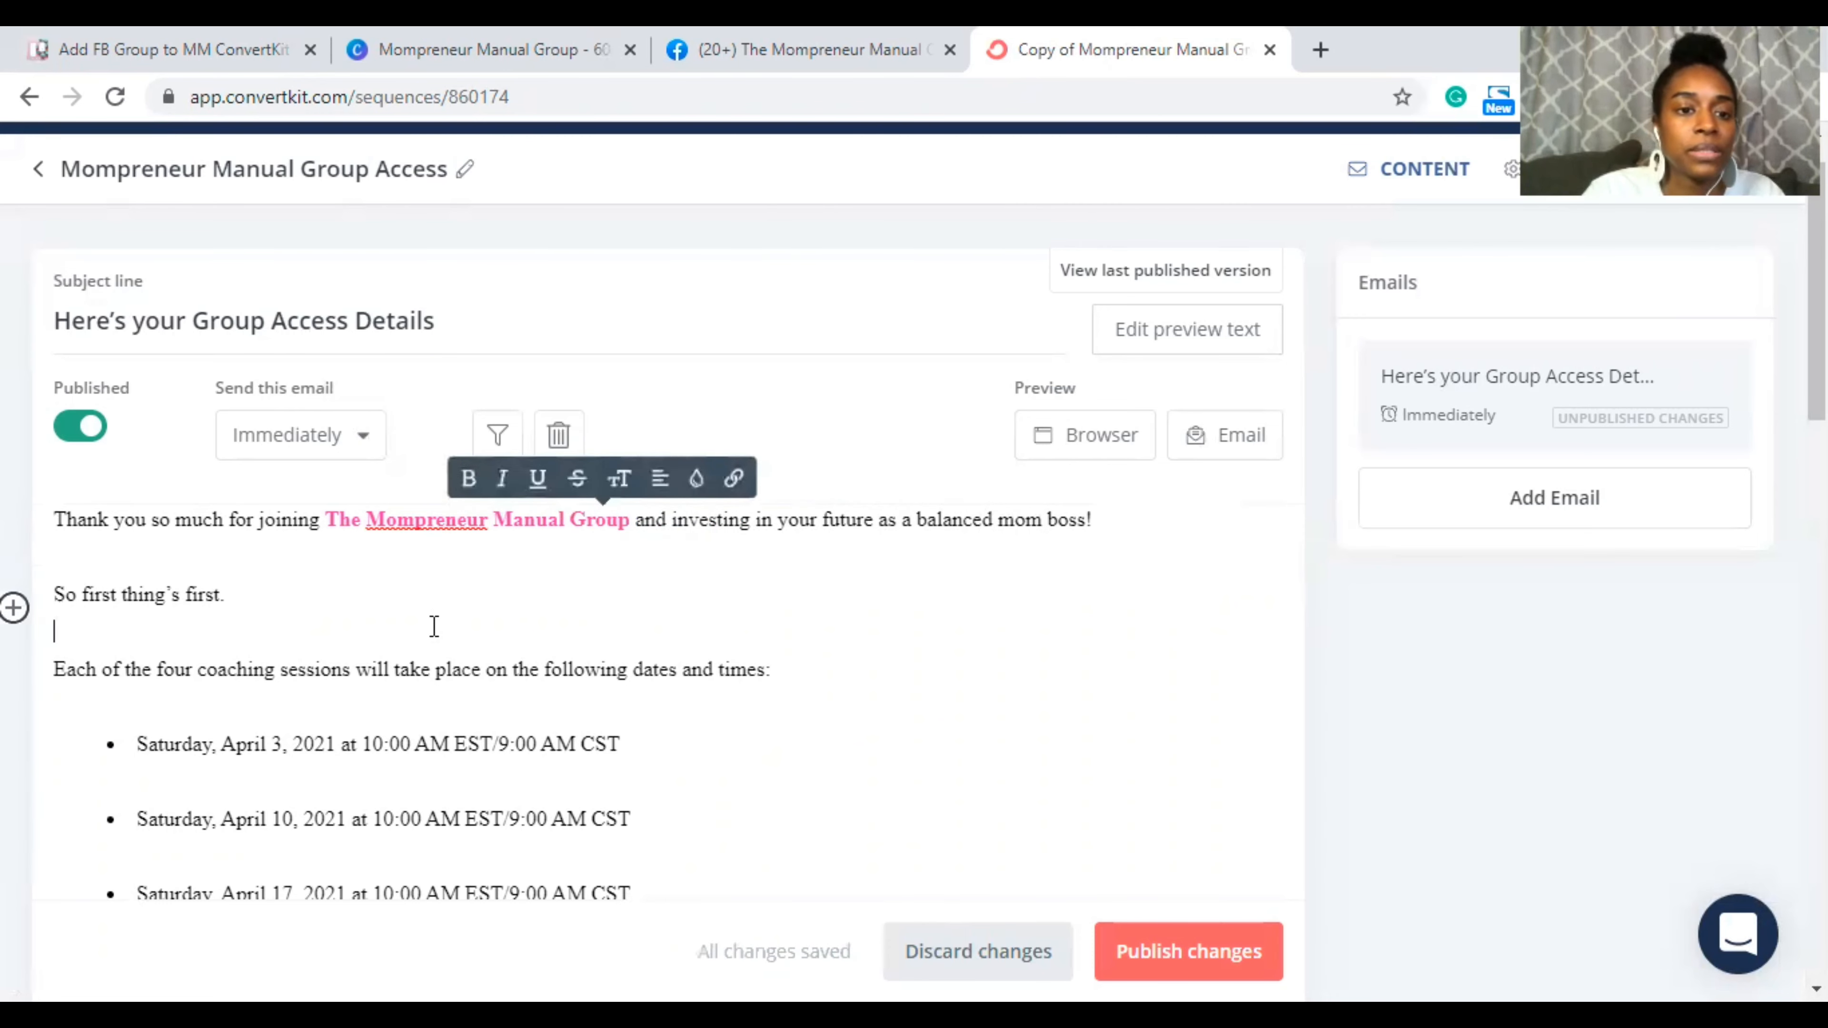
Step: Delete the coaching session dates block and the four Wednesday Q&A date bullets
{"action": "scroll", "coordinate": [147, 516], "scroll_direction": "down", "scroll_amount": 1}
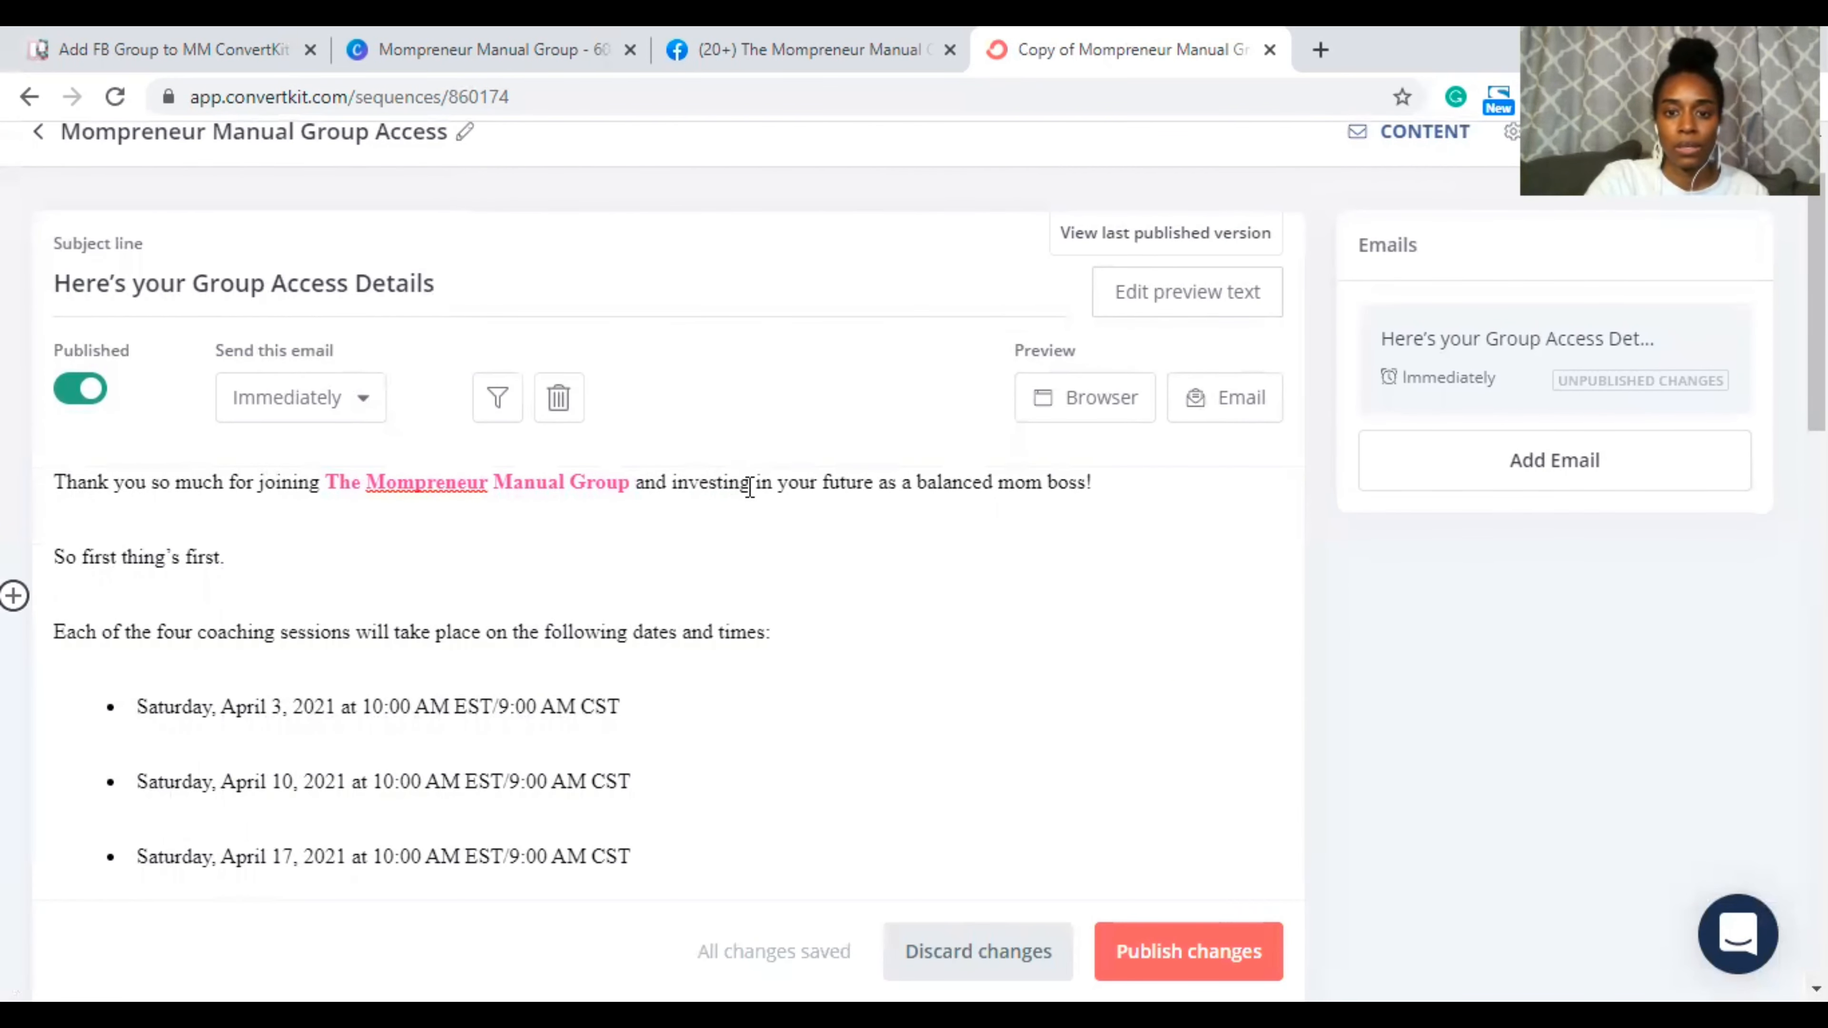
{"action": "scroll", "coordinate": [1012, 496], "scroll_direction": "down", "scroll_amount": 3}
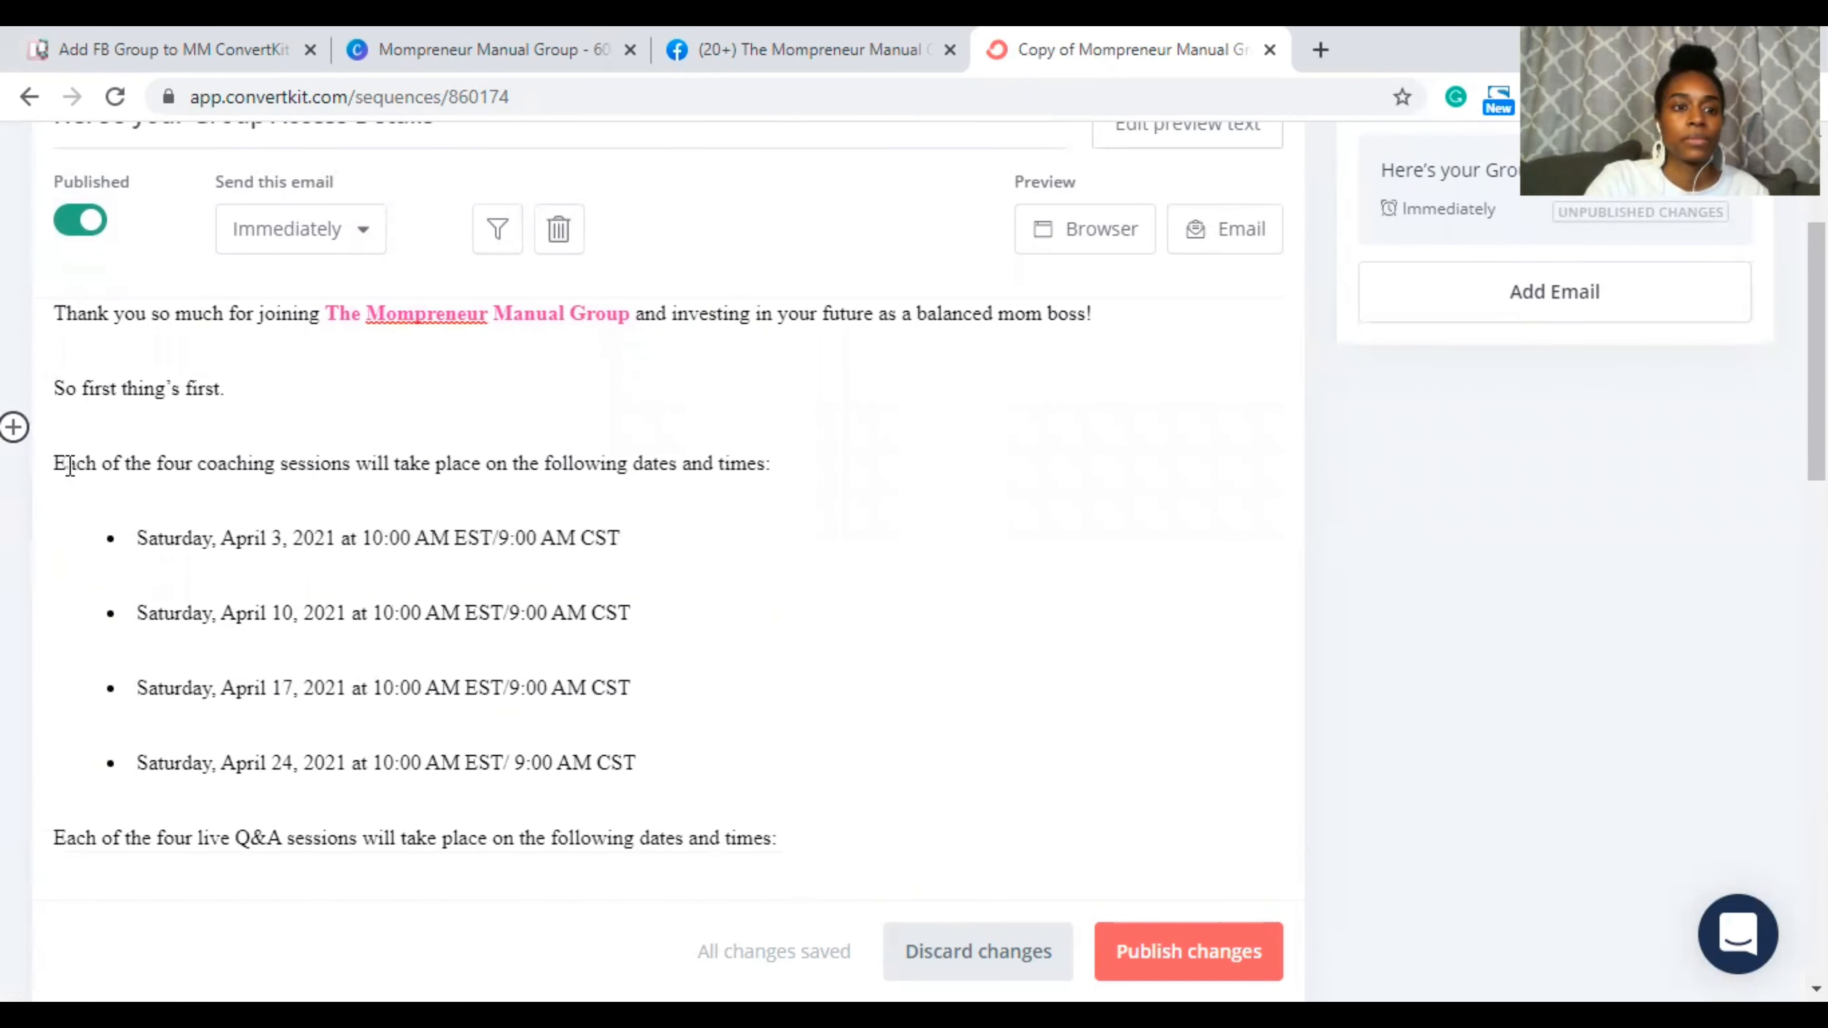
{"action": "left_click_drag", "start_coordinate": [60, 462], "coordinate": [875, 846]}
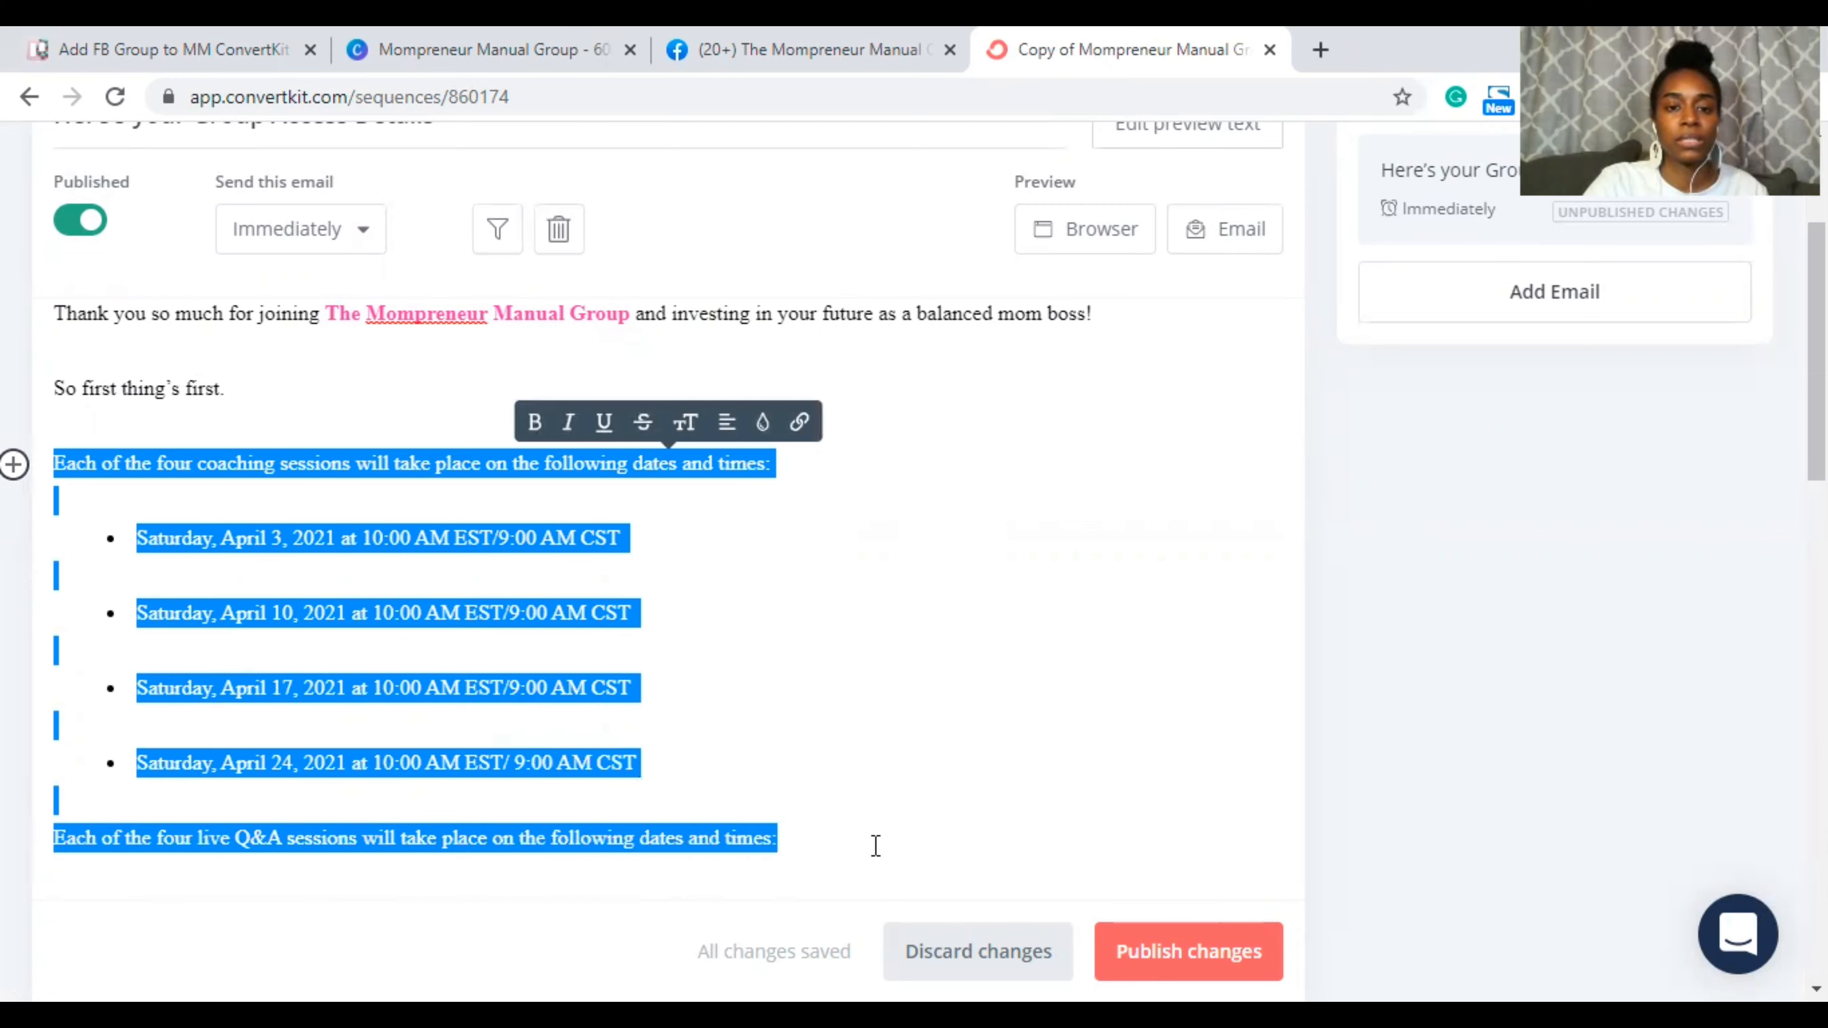
{"action": "type", "text": "Wednesday, April 7, 2021 at 7:00 PM EST/6:00 PM CST  Wednesday, April 14, 2021 at 7:00 PM EST/6:00 PM CST  Wednesday, April 21, 2021 at 7:00 PM EST/6:00 PM CST  Wednesday, April 28, 2021 at 7:00 PM EST/6:00 PM CST"}
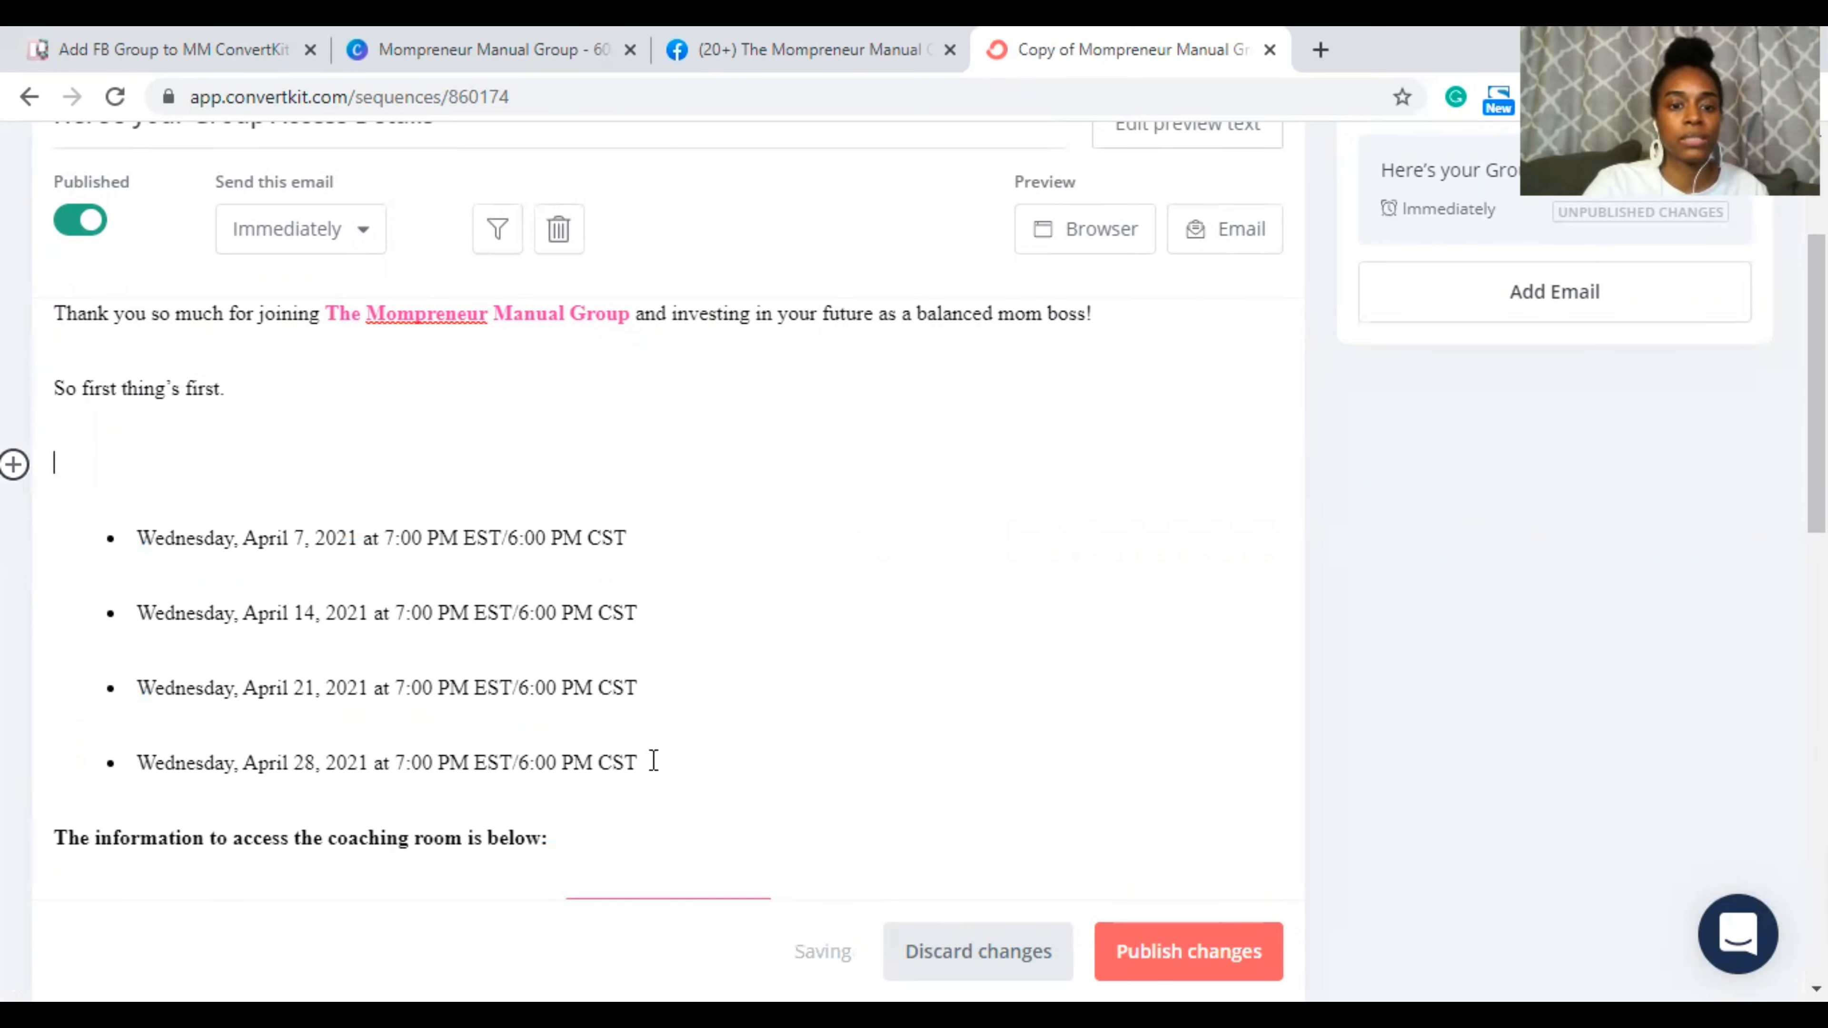
{"action": "left_click_drag", "start_coordinate": [654, 761], "coordinate": [99, 524]}
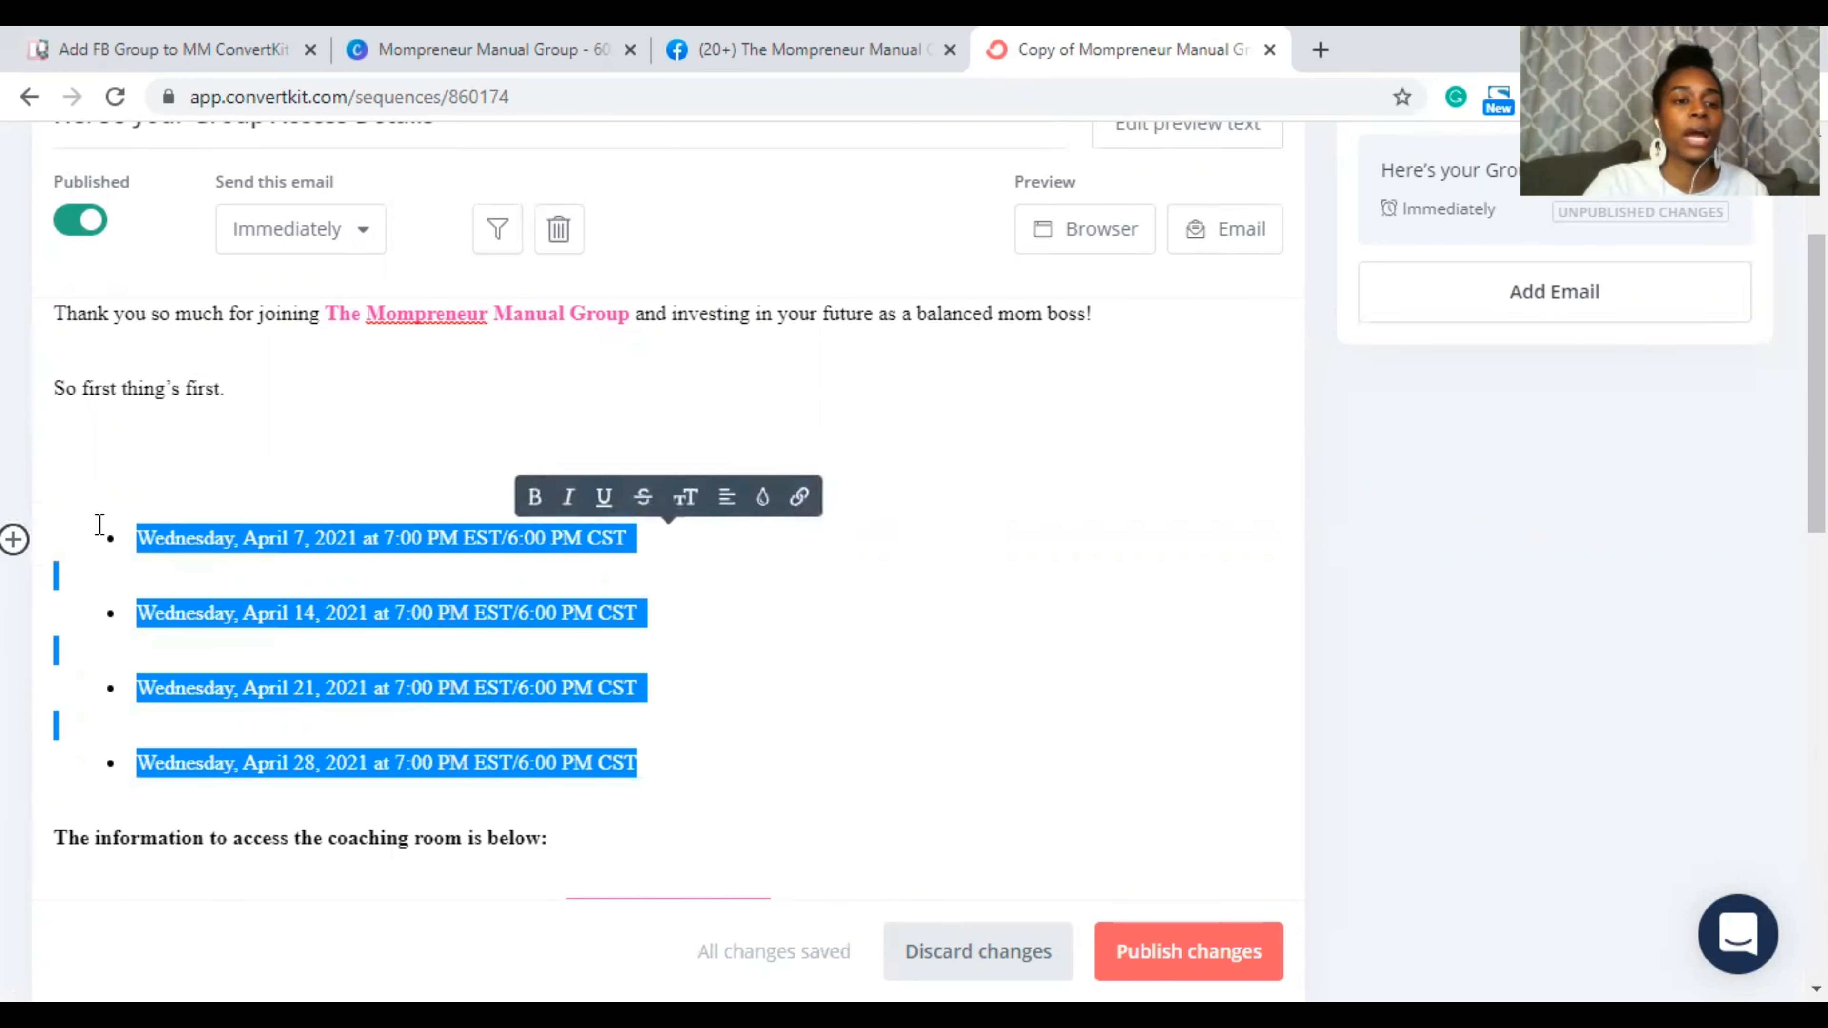
{"action": "key", "text": "BackSpace"}
{"action": "key", "text": "BackSpace"}
{"action": "key", "text": "BackSpace"}
{"action": "key", "text": "BackSpace"}
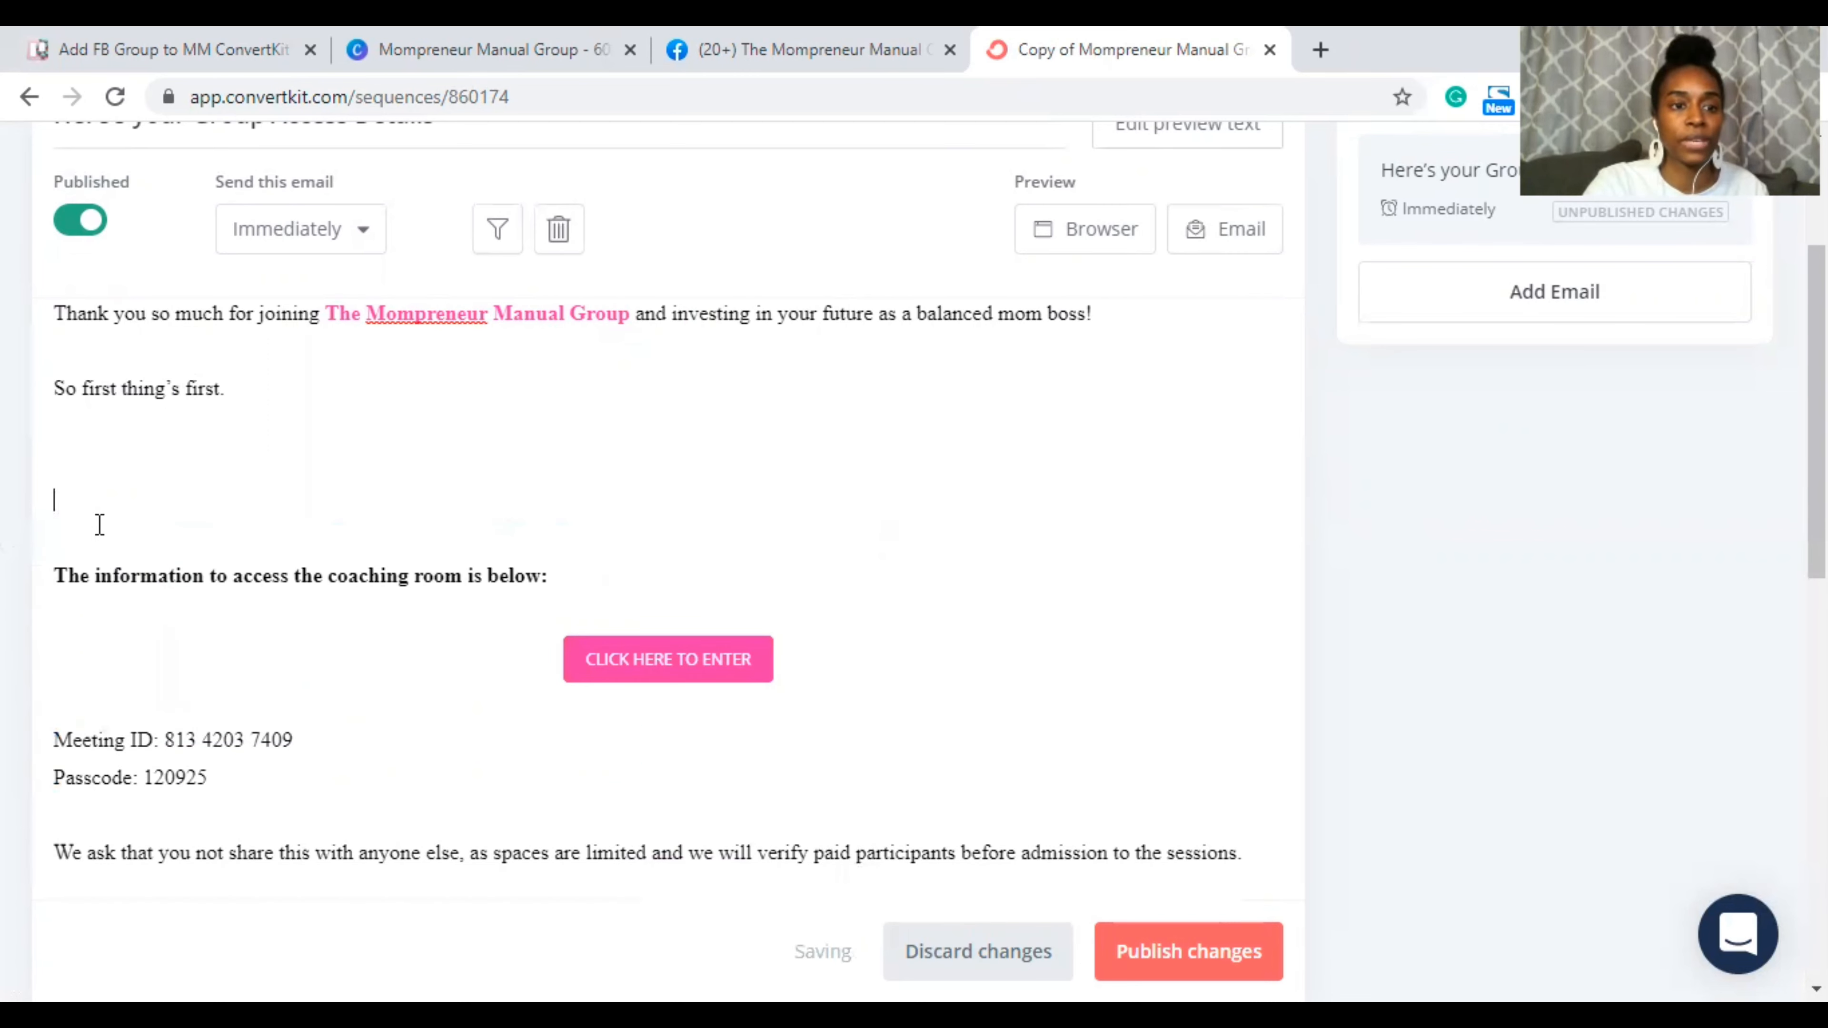
{"action": "key", "text": "BackSpace"}
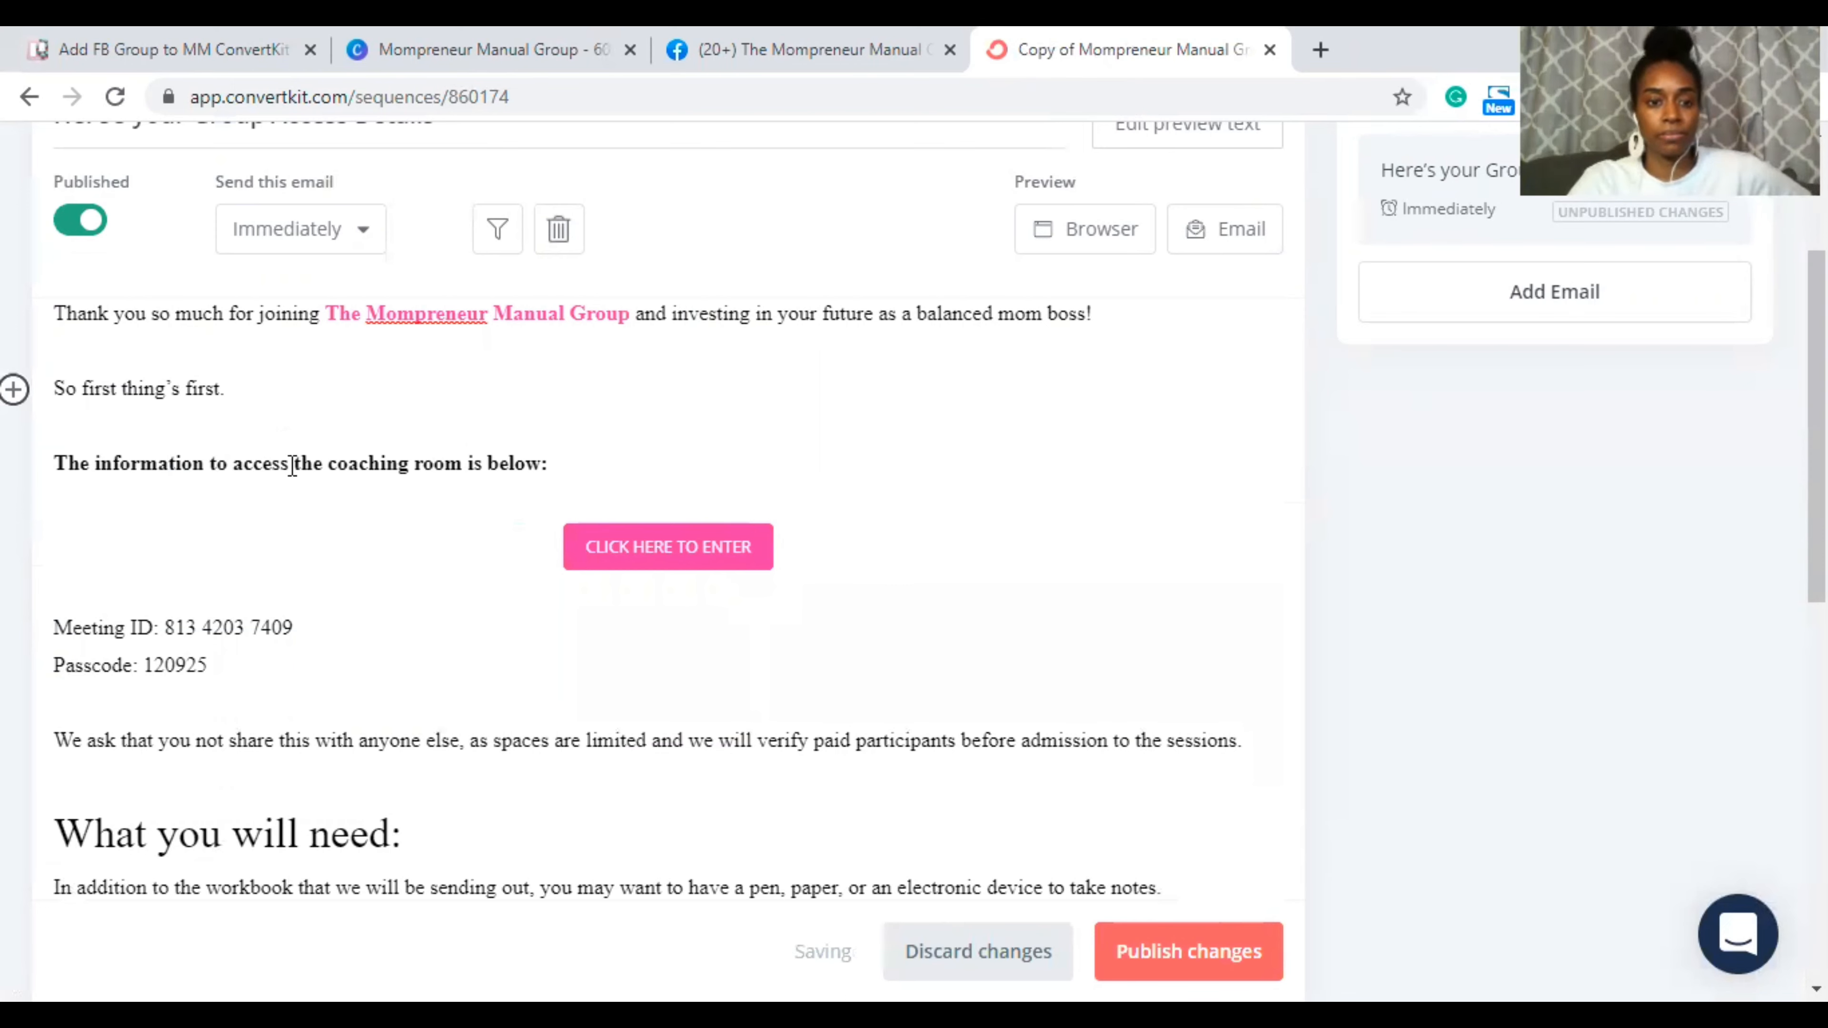
Step: Change 'coaching room' to 'group' in the access line
{"action": "double_click", "coordinate": [356, 472]}
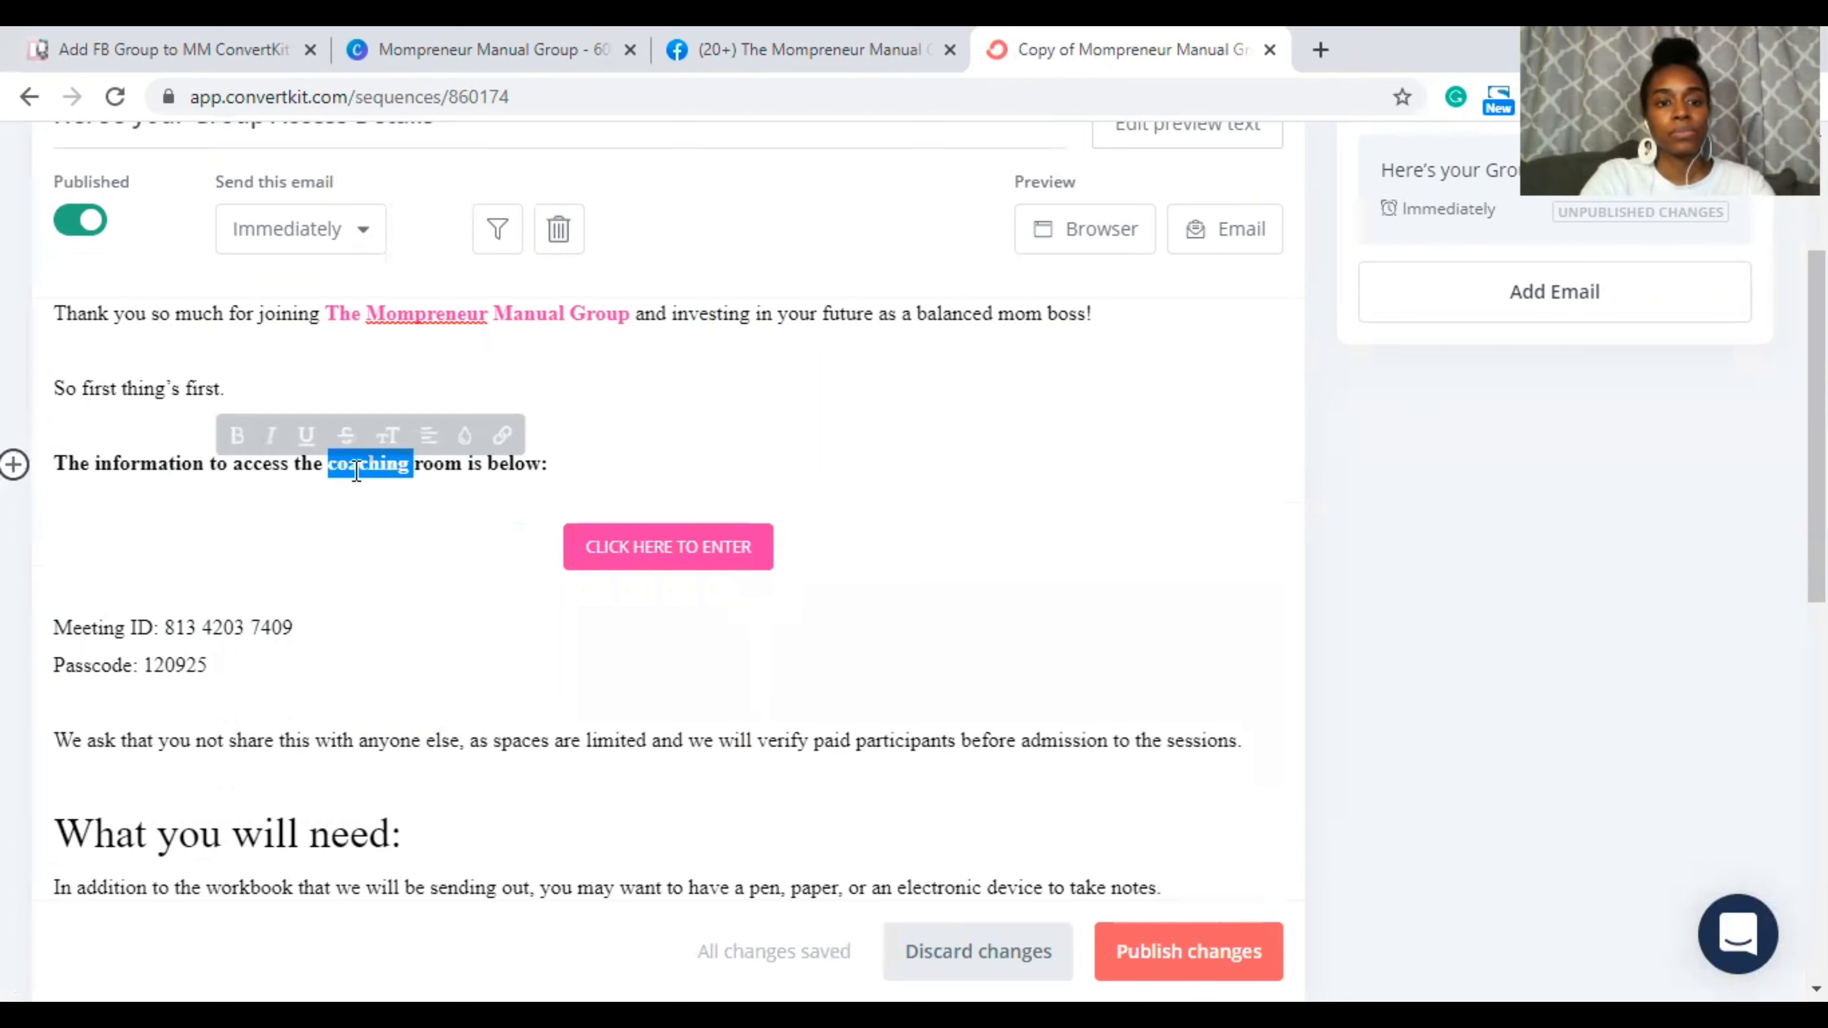
{"action": "type", "text": "group"}
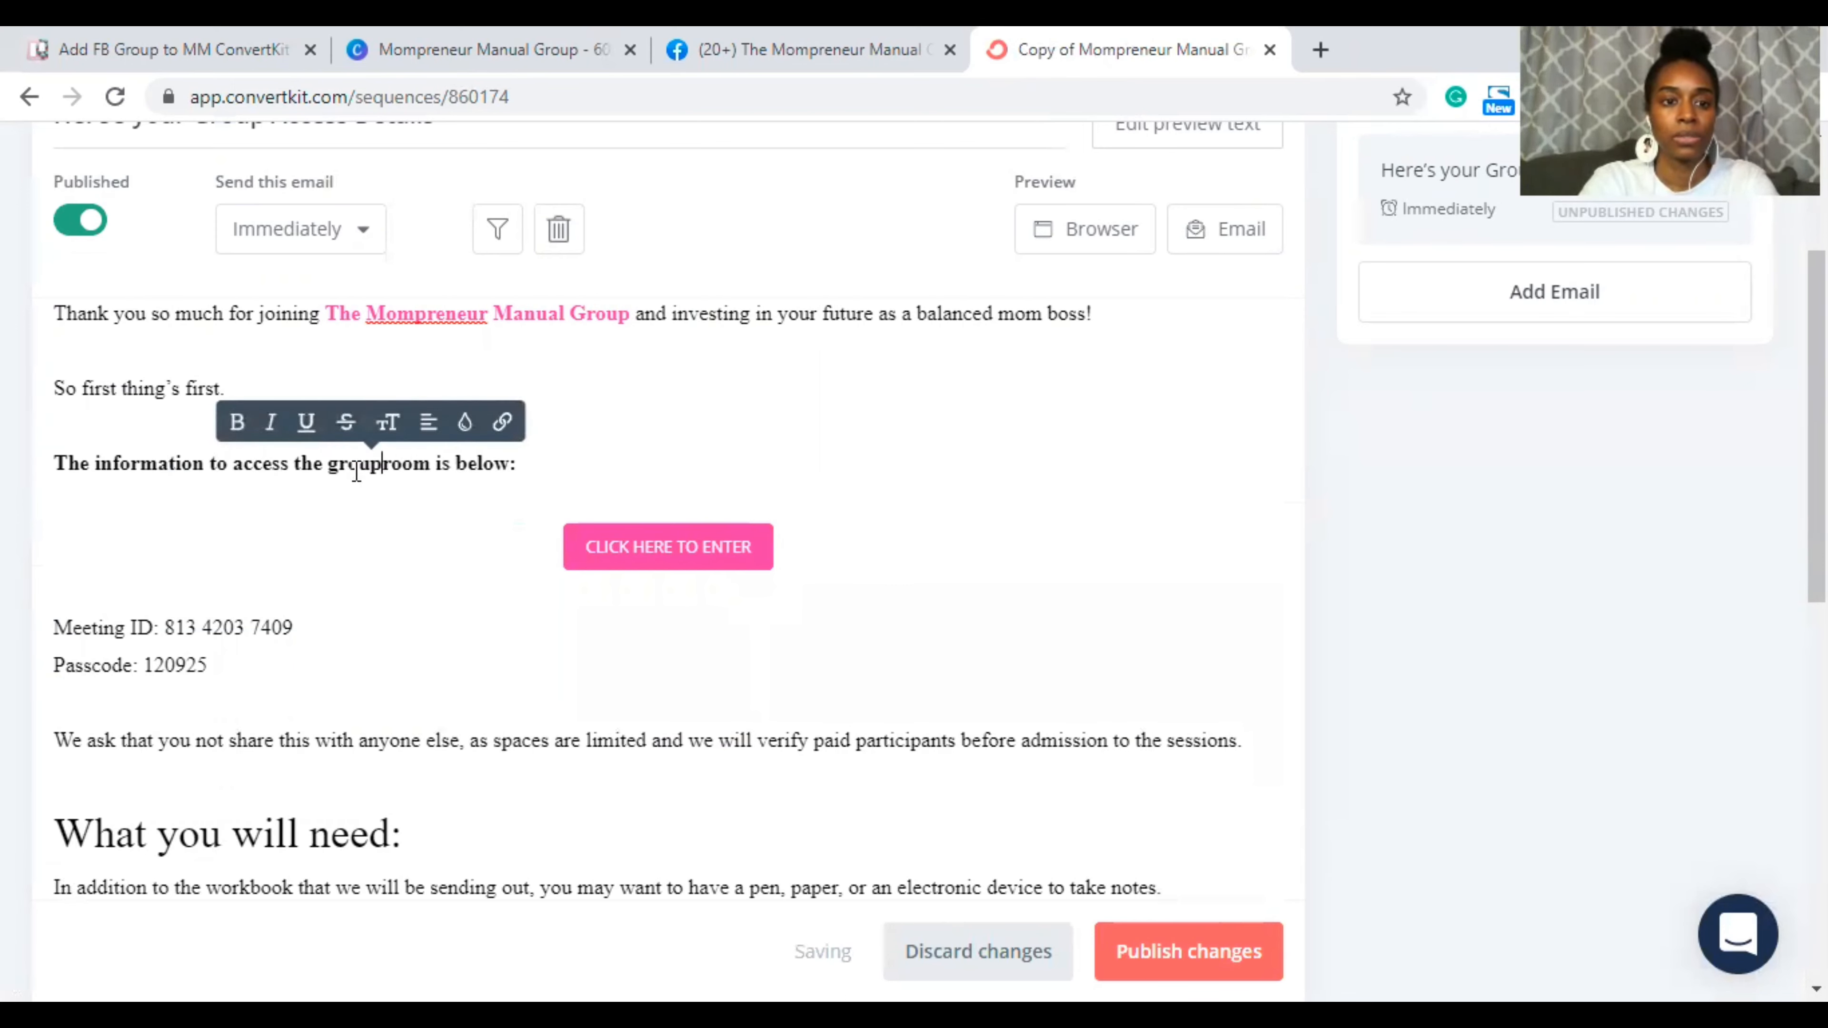
{"action": "double_click", "coordinate": [411, 463]}
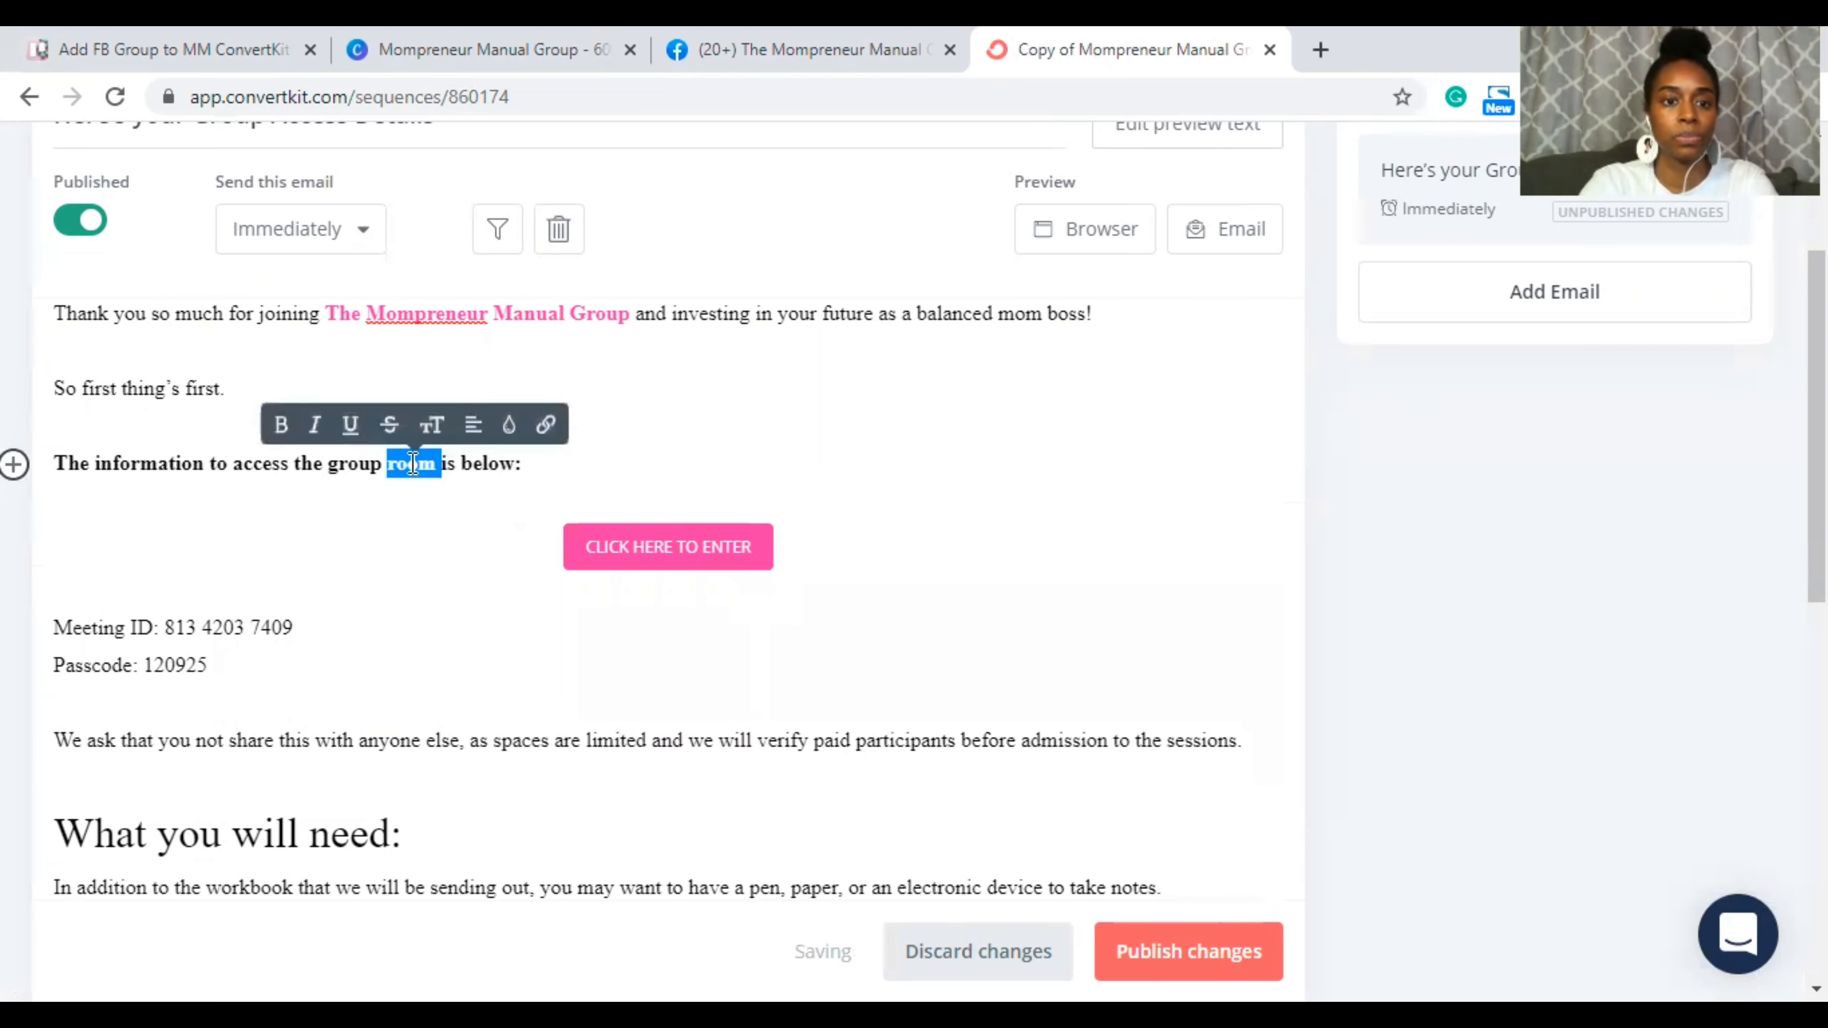
{"action": "key", "text": "BackSpace"}
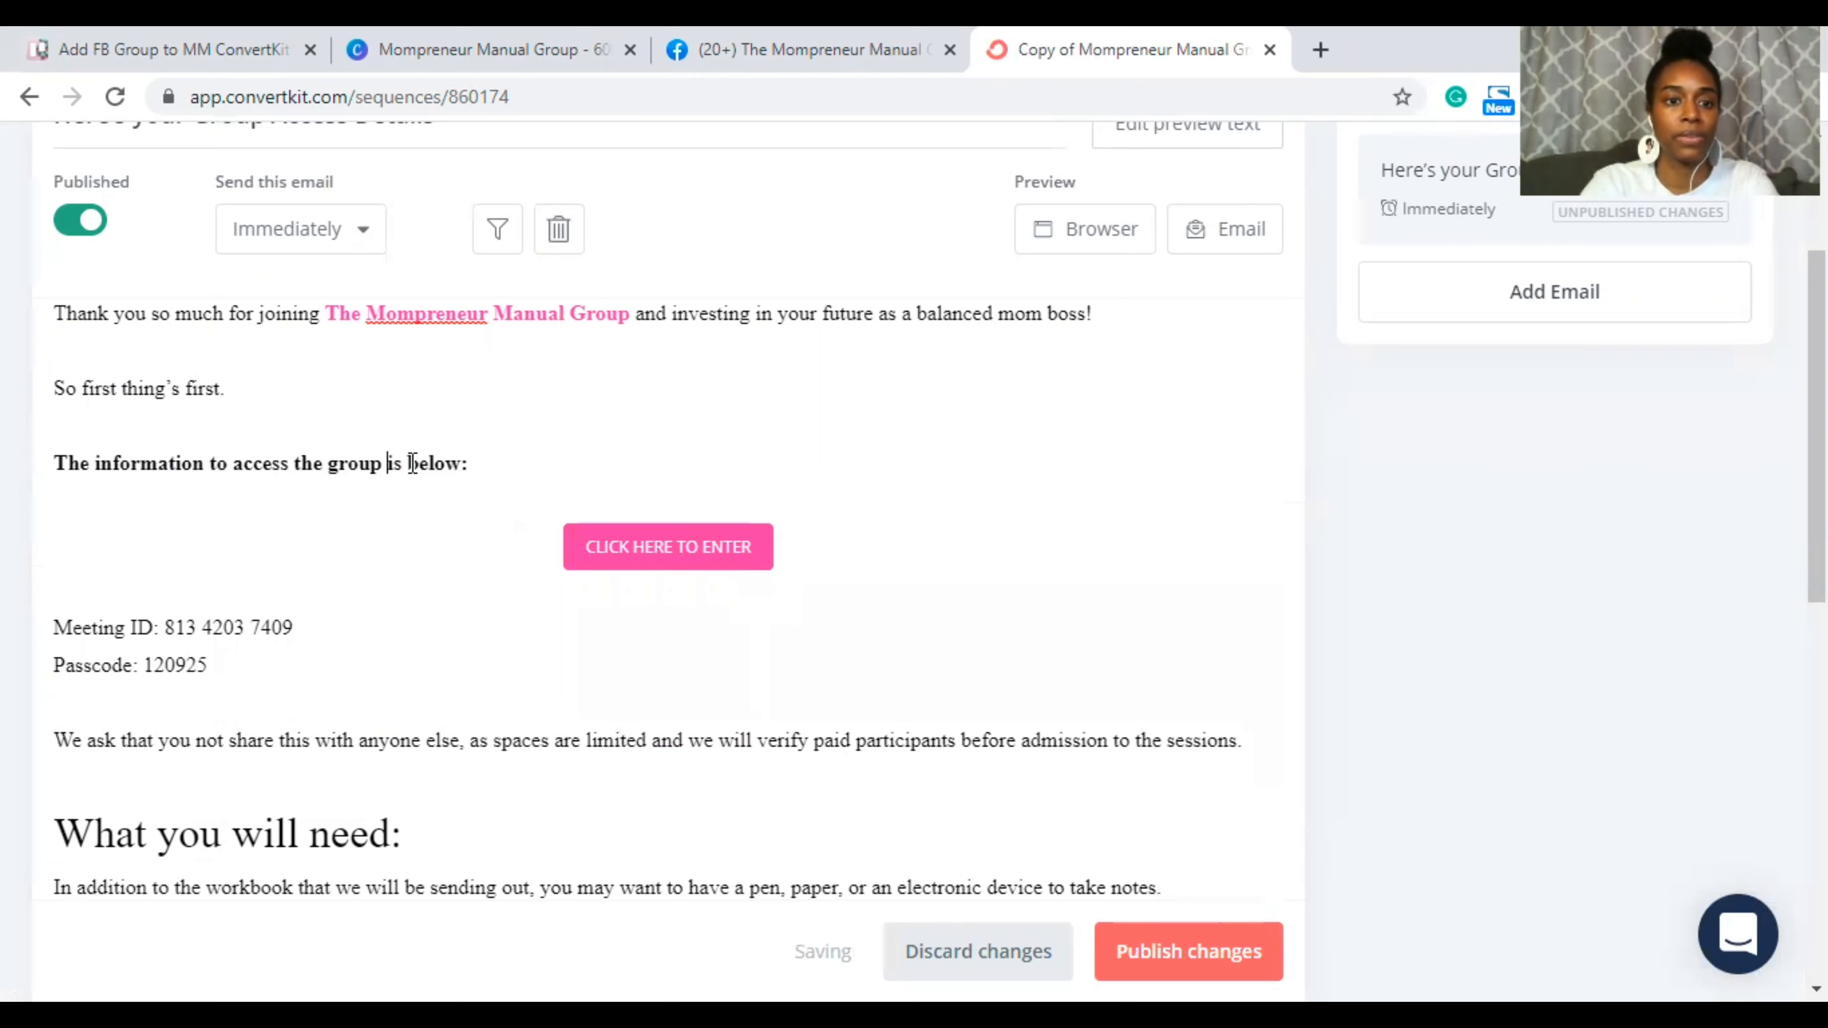
Step: Replace the CLICK HERE TO ENTER button's Zoom link with the Facebook group URL
{"action": "left_click", "coordinate": [662, 546]}
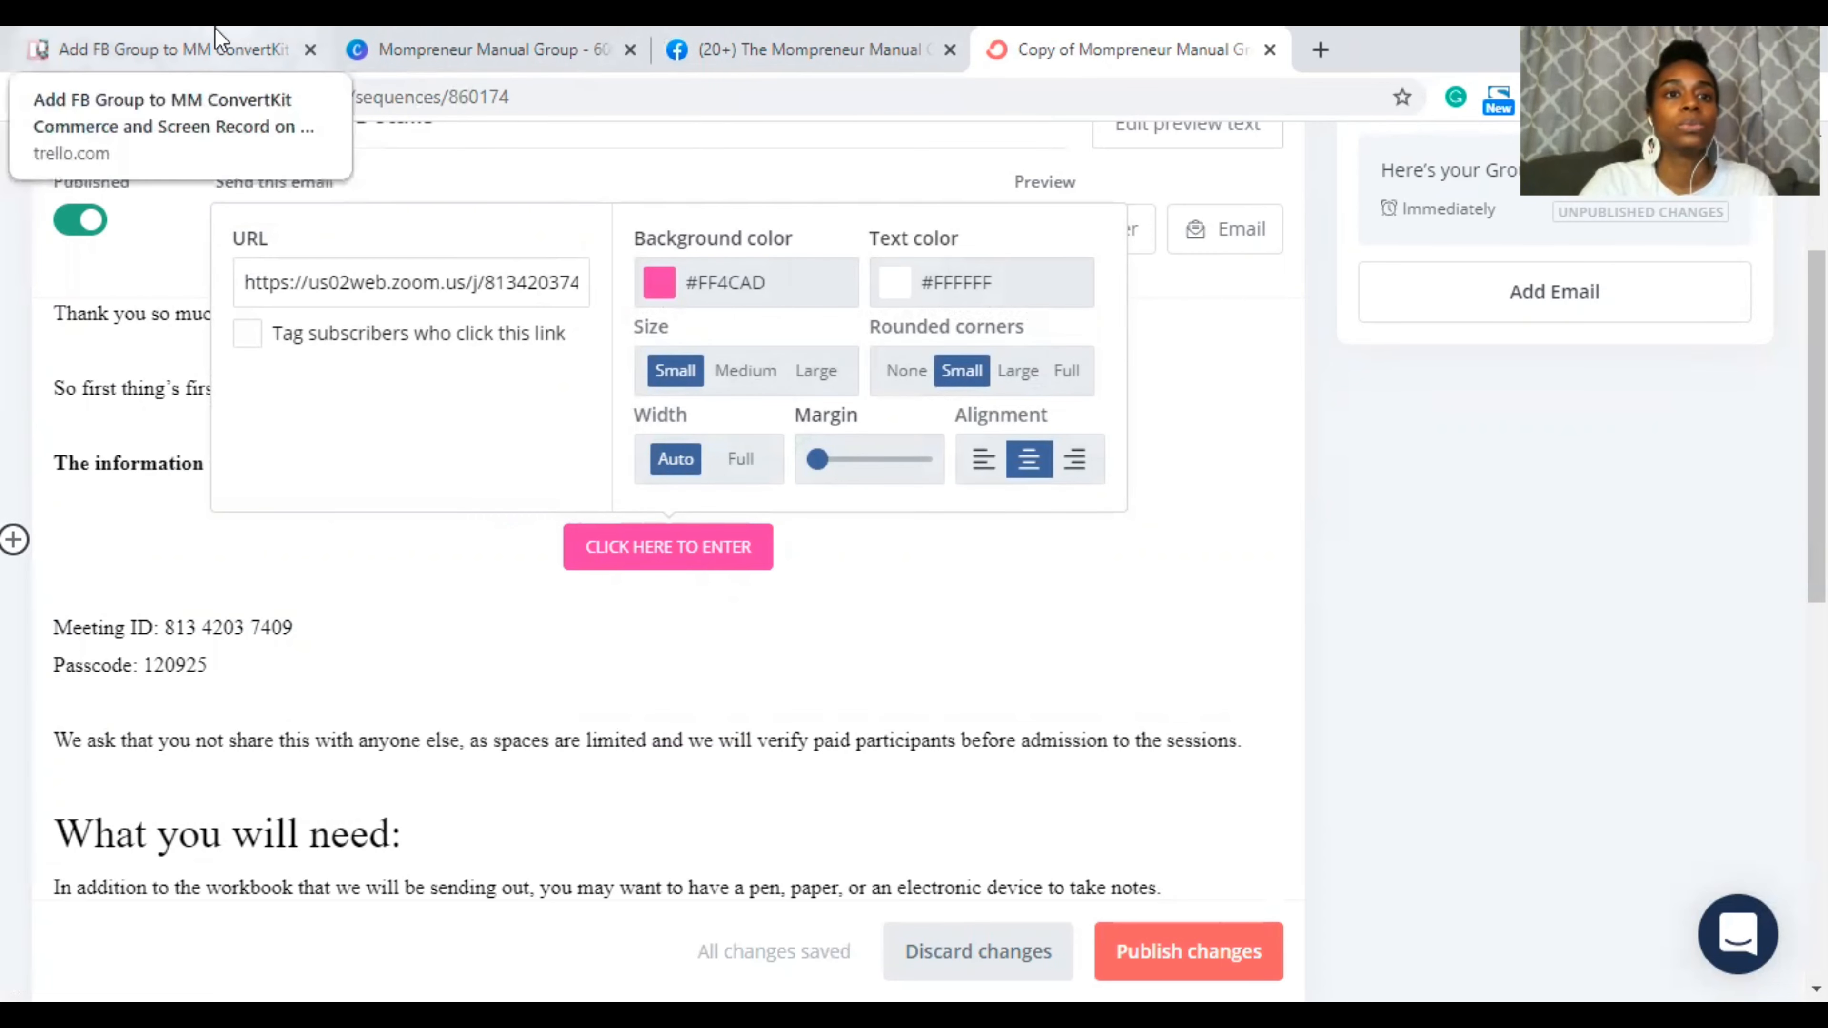
{"action": "left_click", "coordinate": [663, 58]}
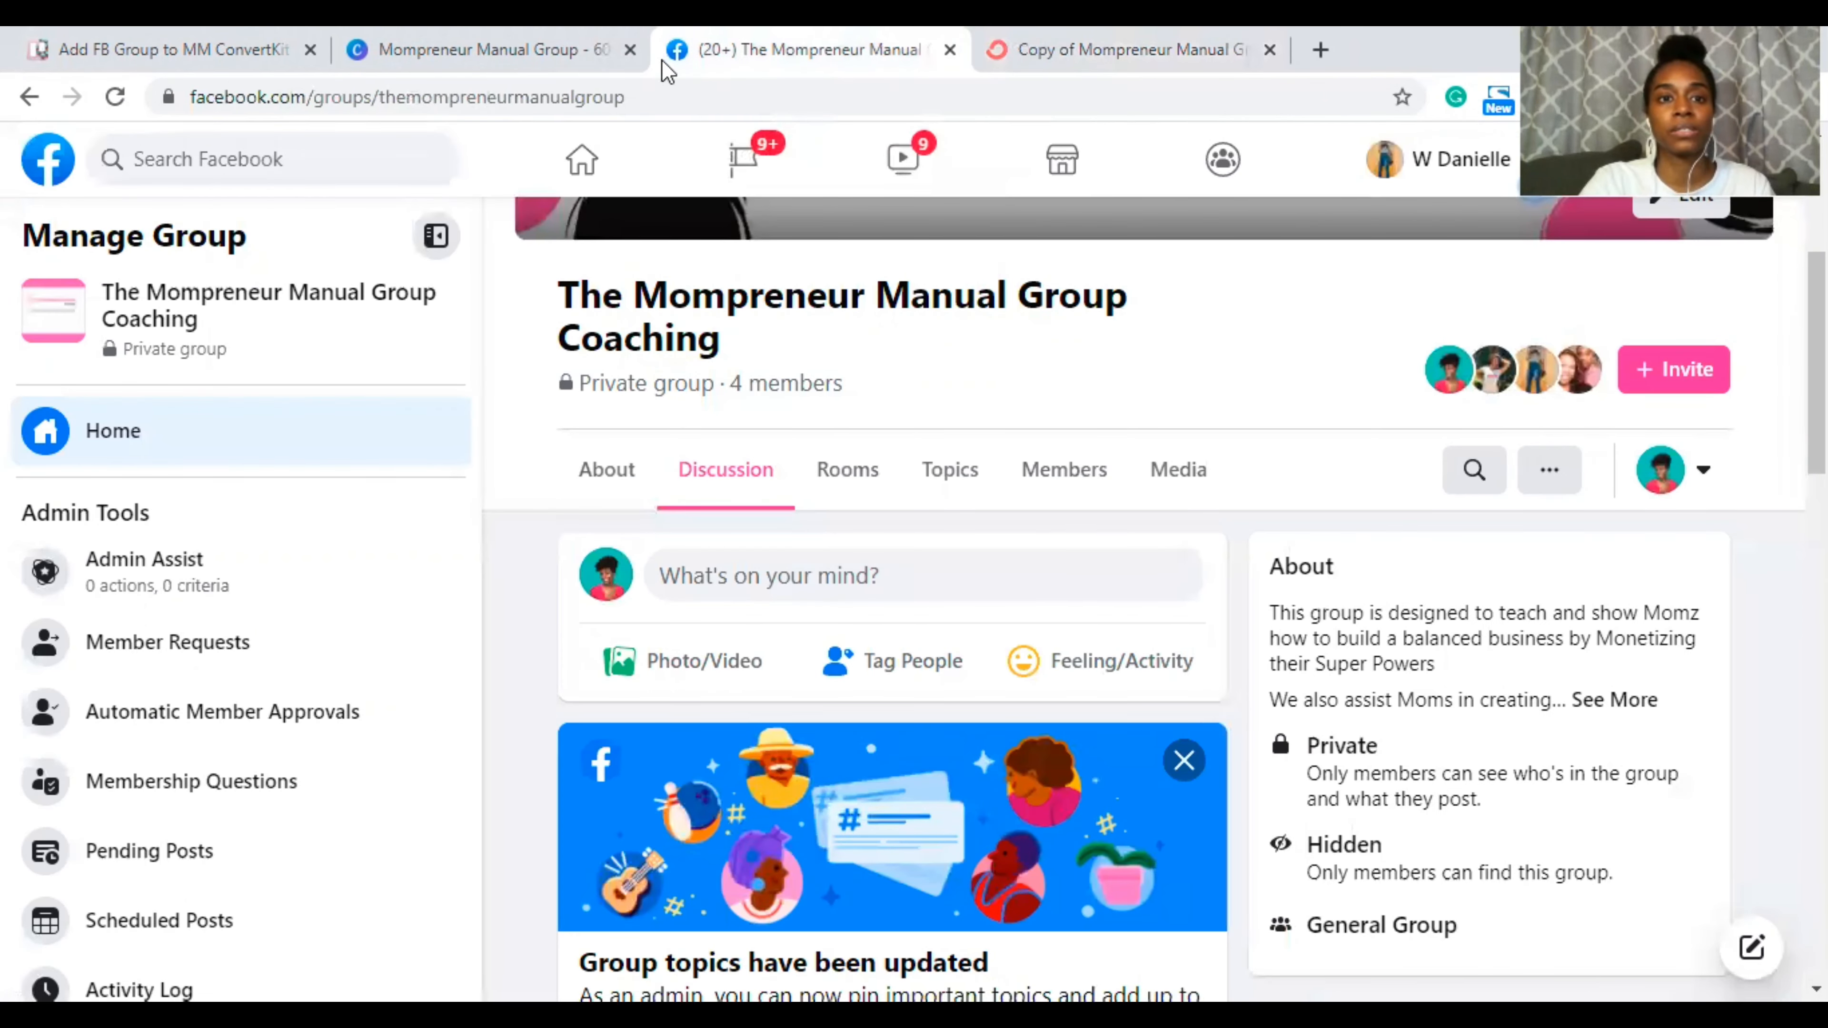
{"action": "key", "text": "ctrl+l"}
{"action": "key", "text": "ctrl+c"}
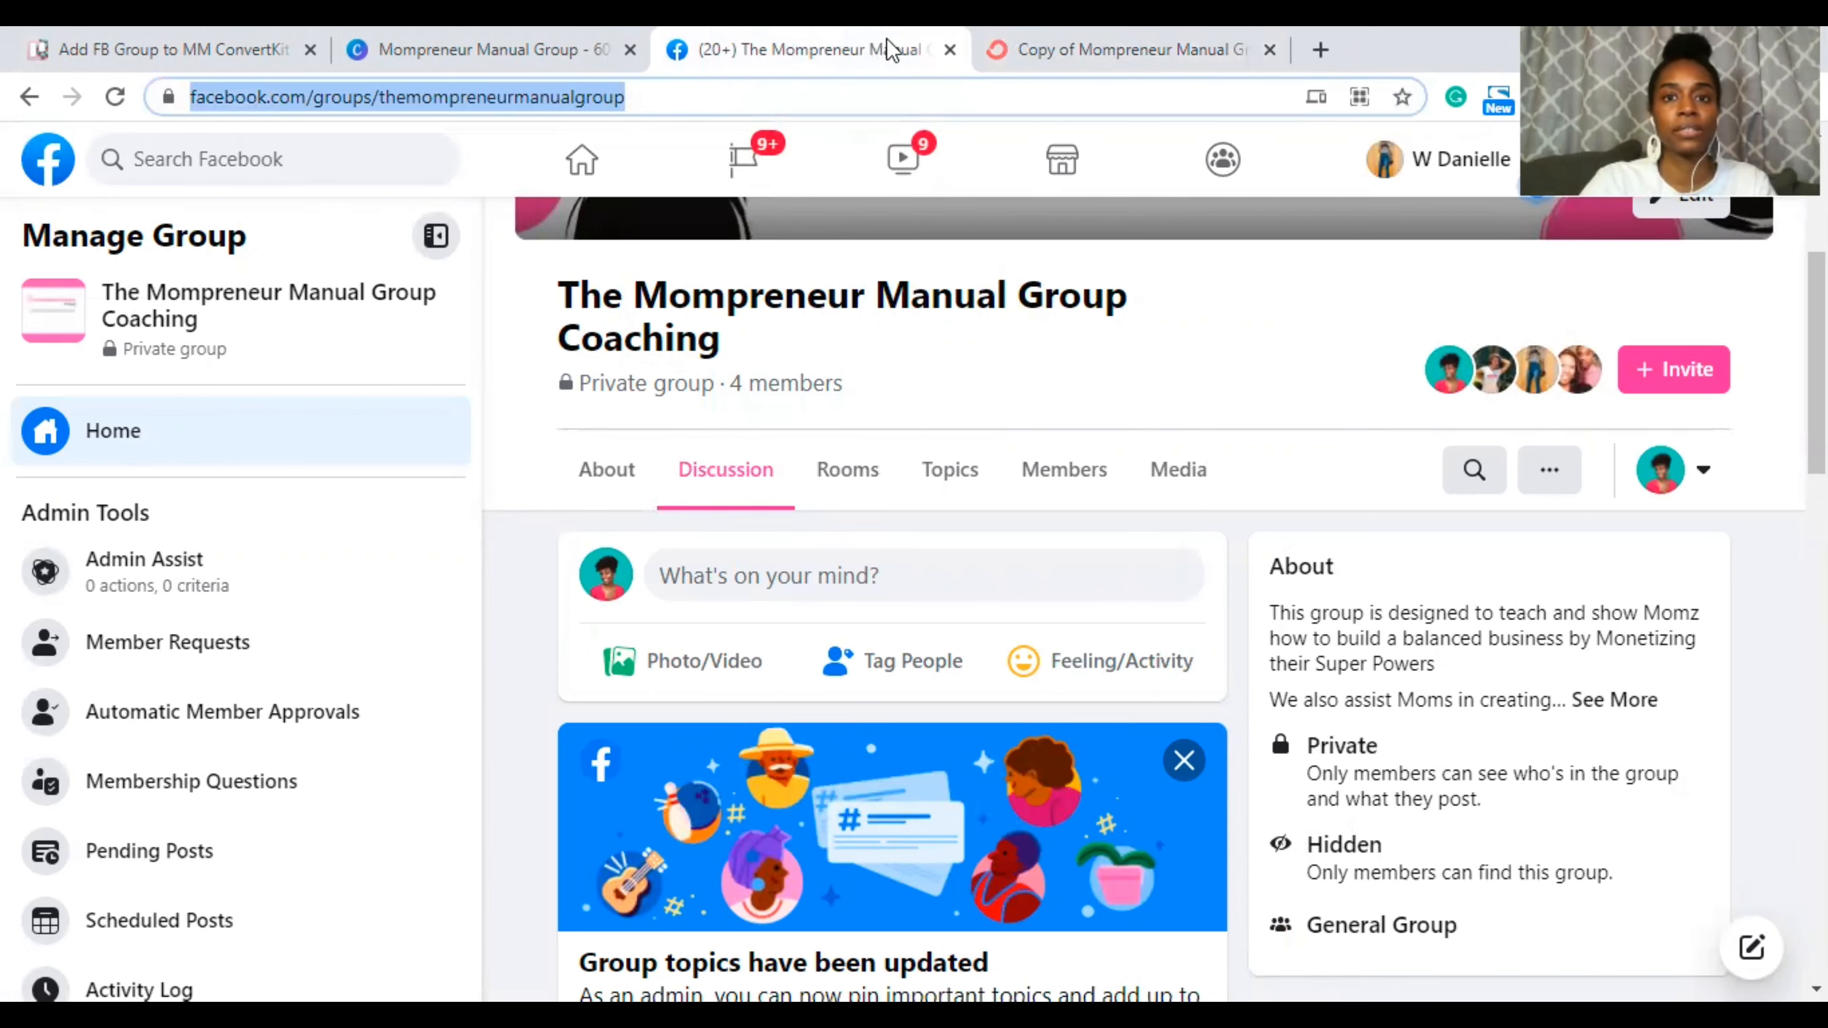
{"action": "left_click", "coordinate": [950, 49]}
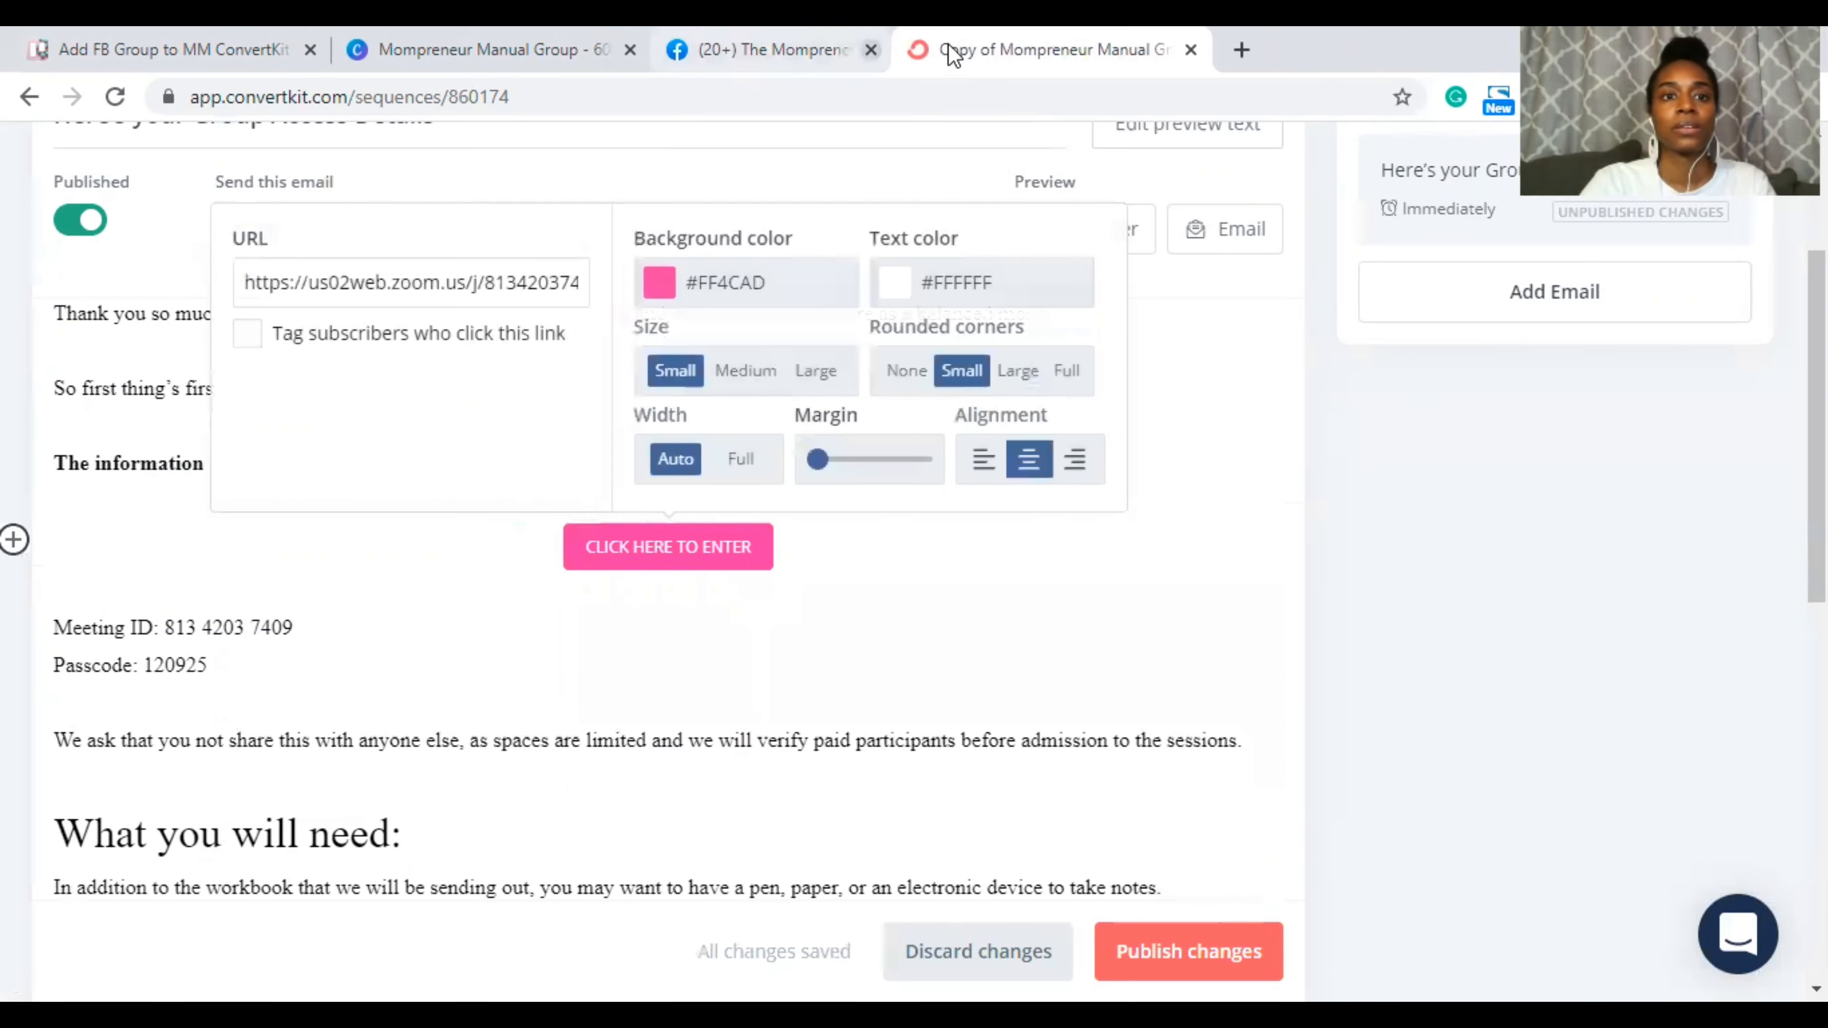
{"action": "triple_click", "coordinate": [538, 282]}
{"action": "key", "text": "ctrl+v"}
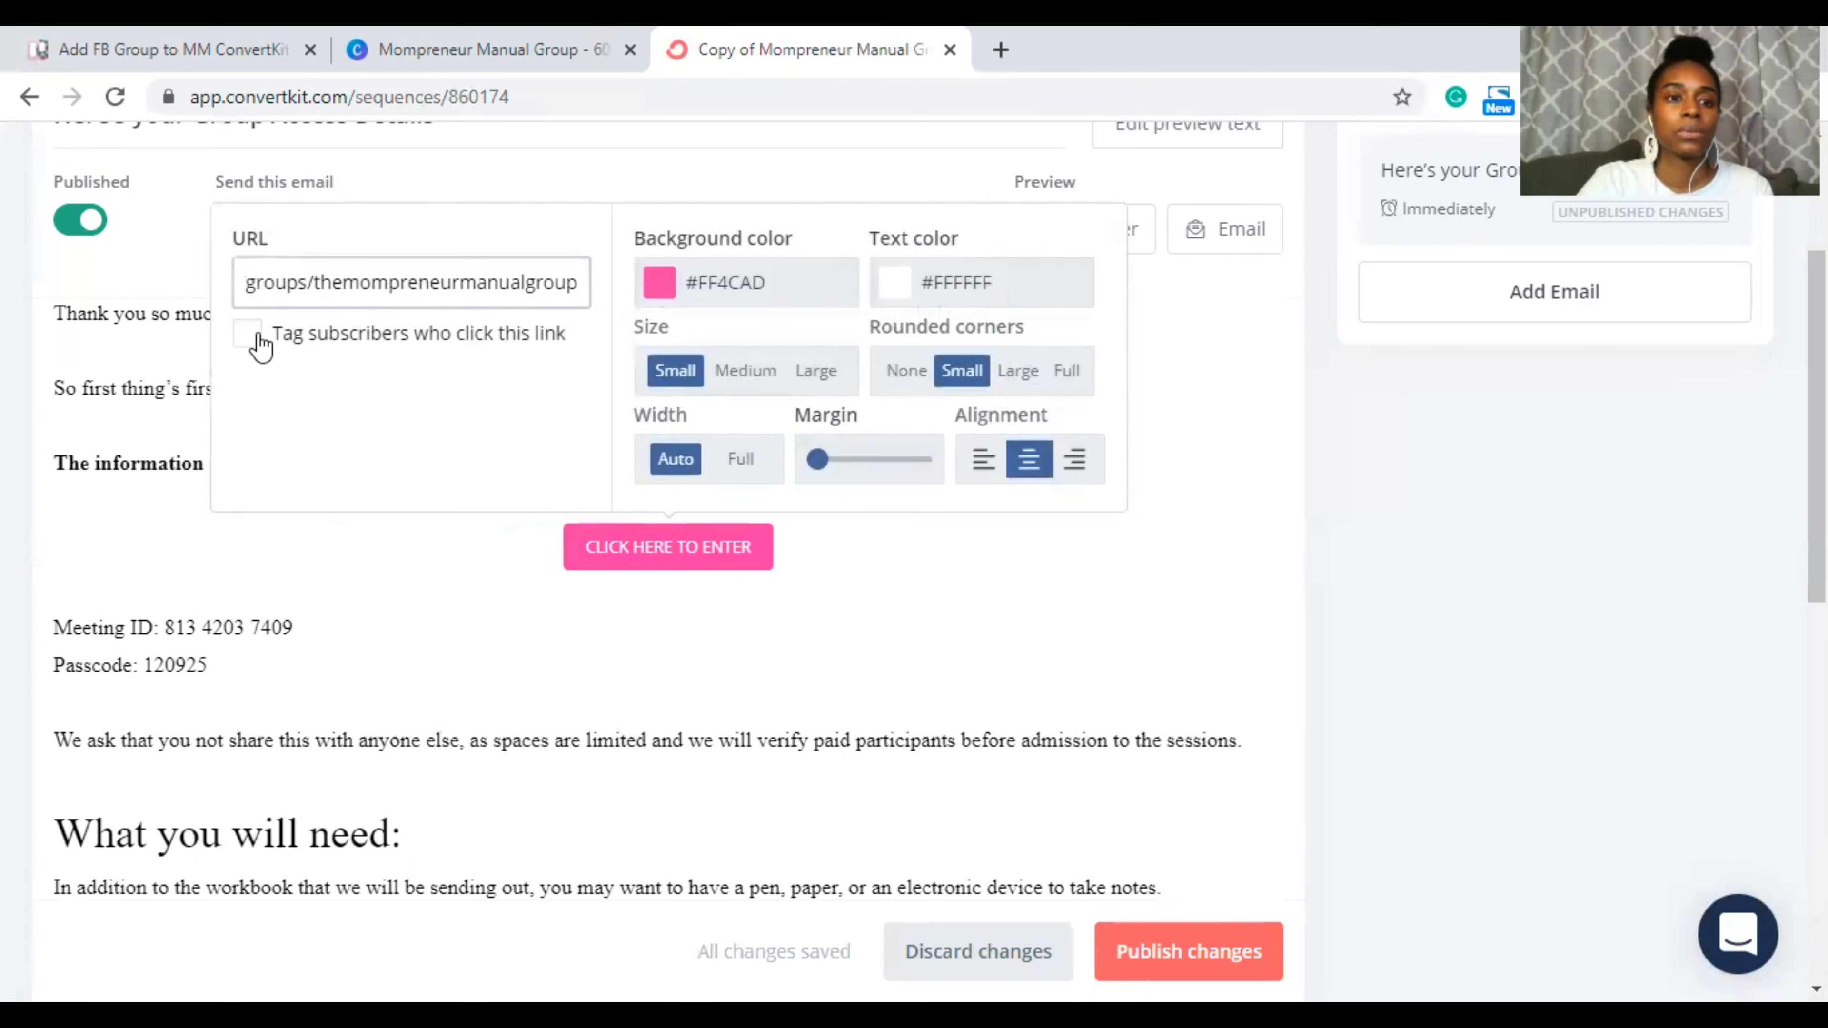
{"action": "left_click", "coordinate": [394, 575]}
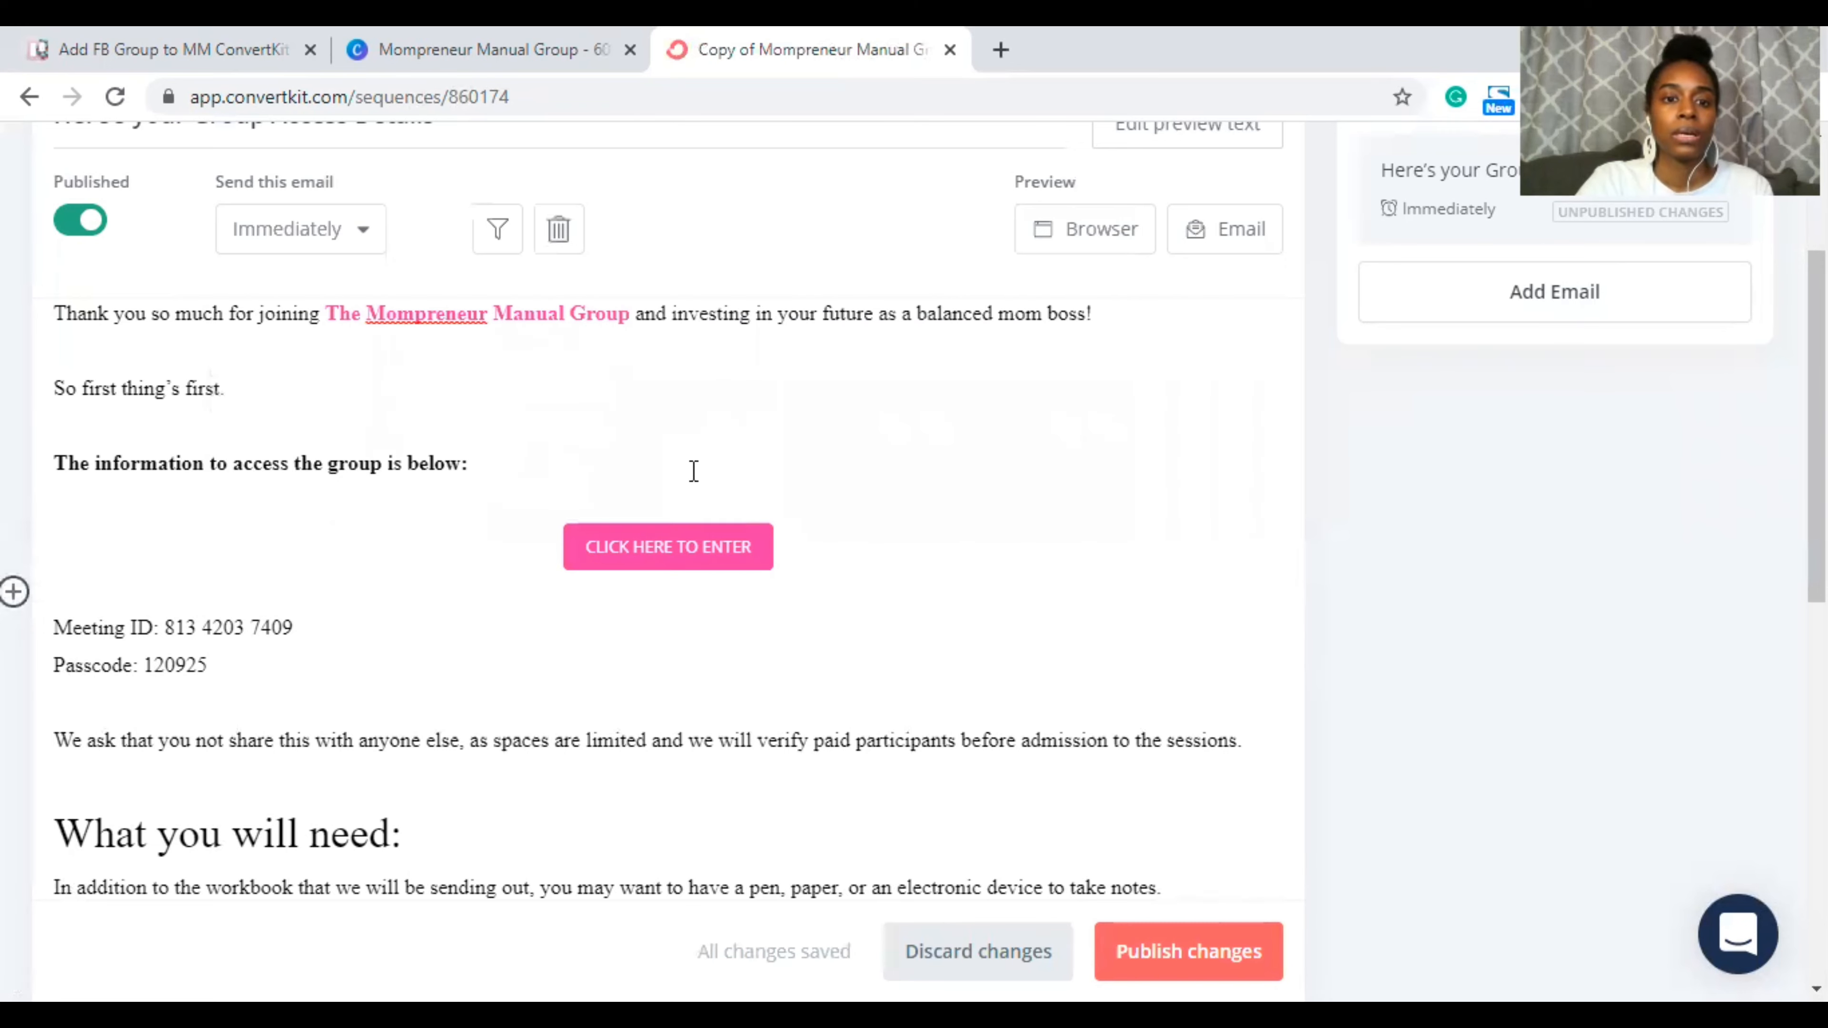
{"action": "left_click", "coordinate": [672, 552]}
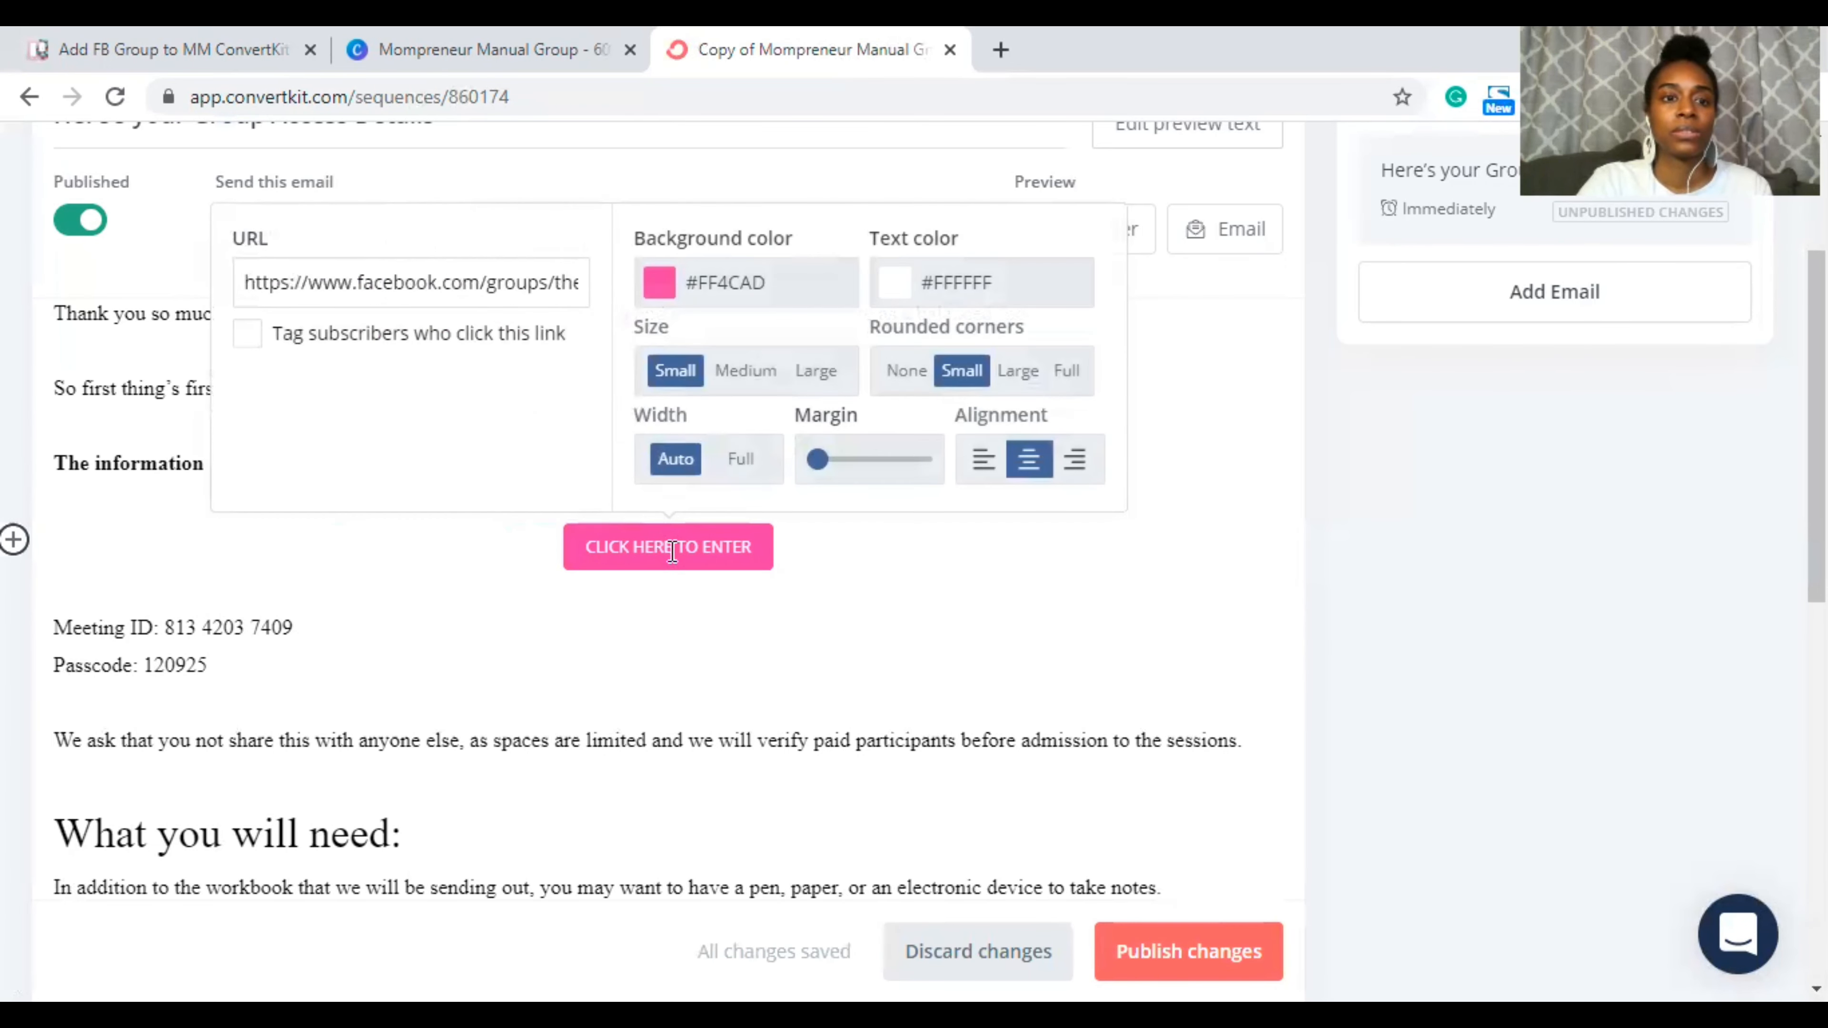
{"action": "left_click", "coordinate": [482, 579]}
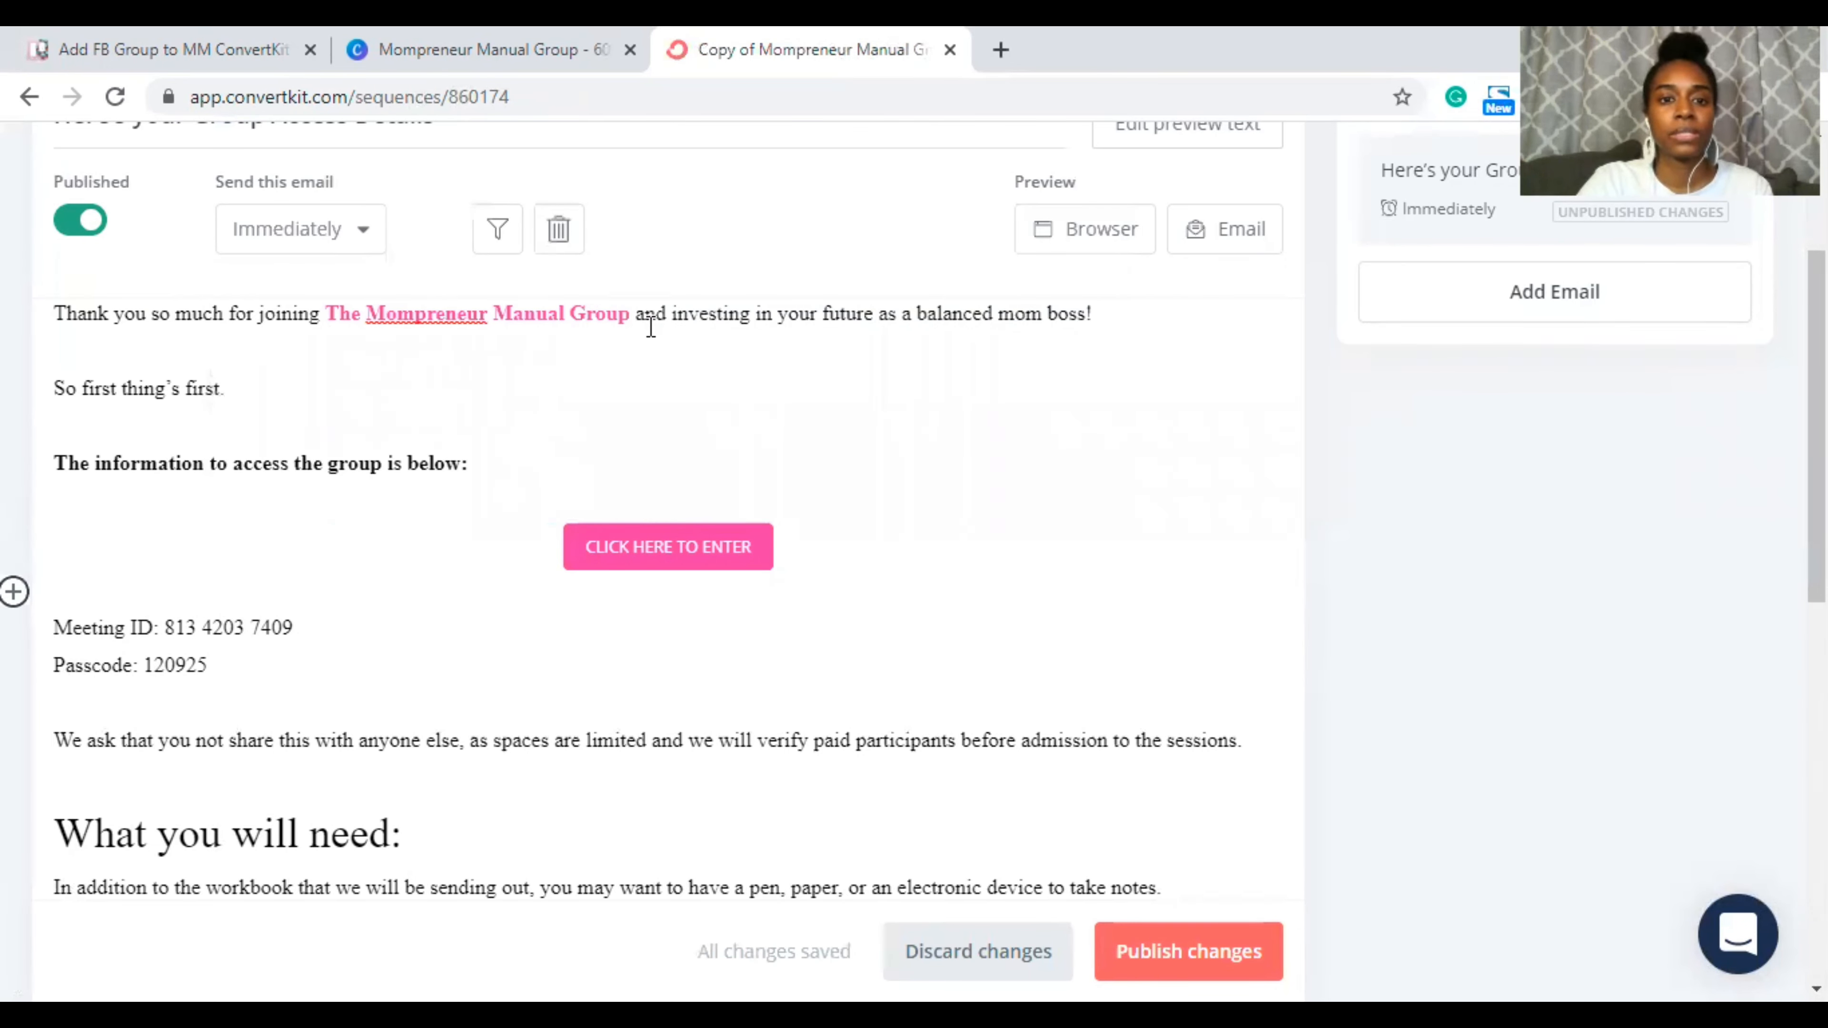
Step: Link 'The Mompreneur Manual Group' in the opening sentence to the Facebook group URL
{"action": "left_click_drag", "start_coordinate": [632, 314], "coordinate": [325, 313]}
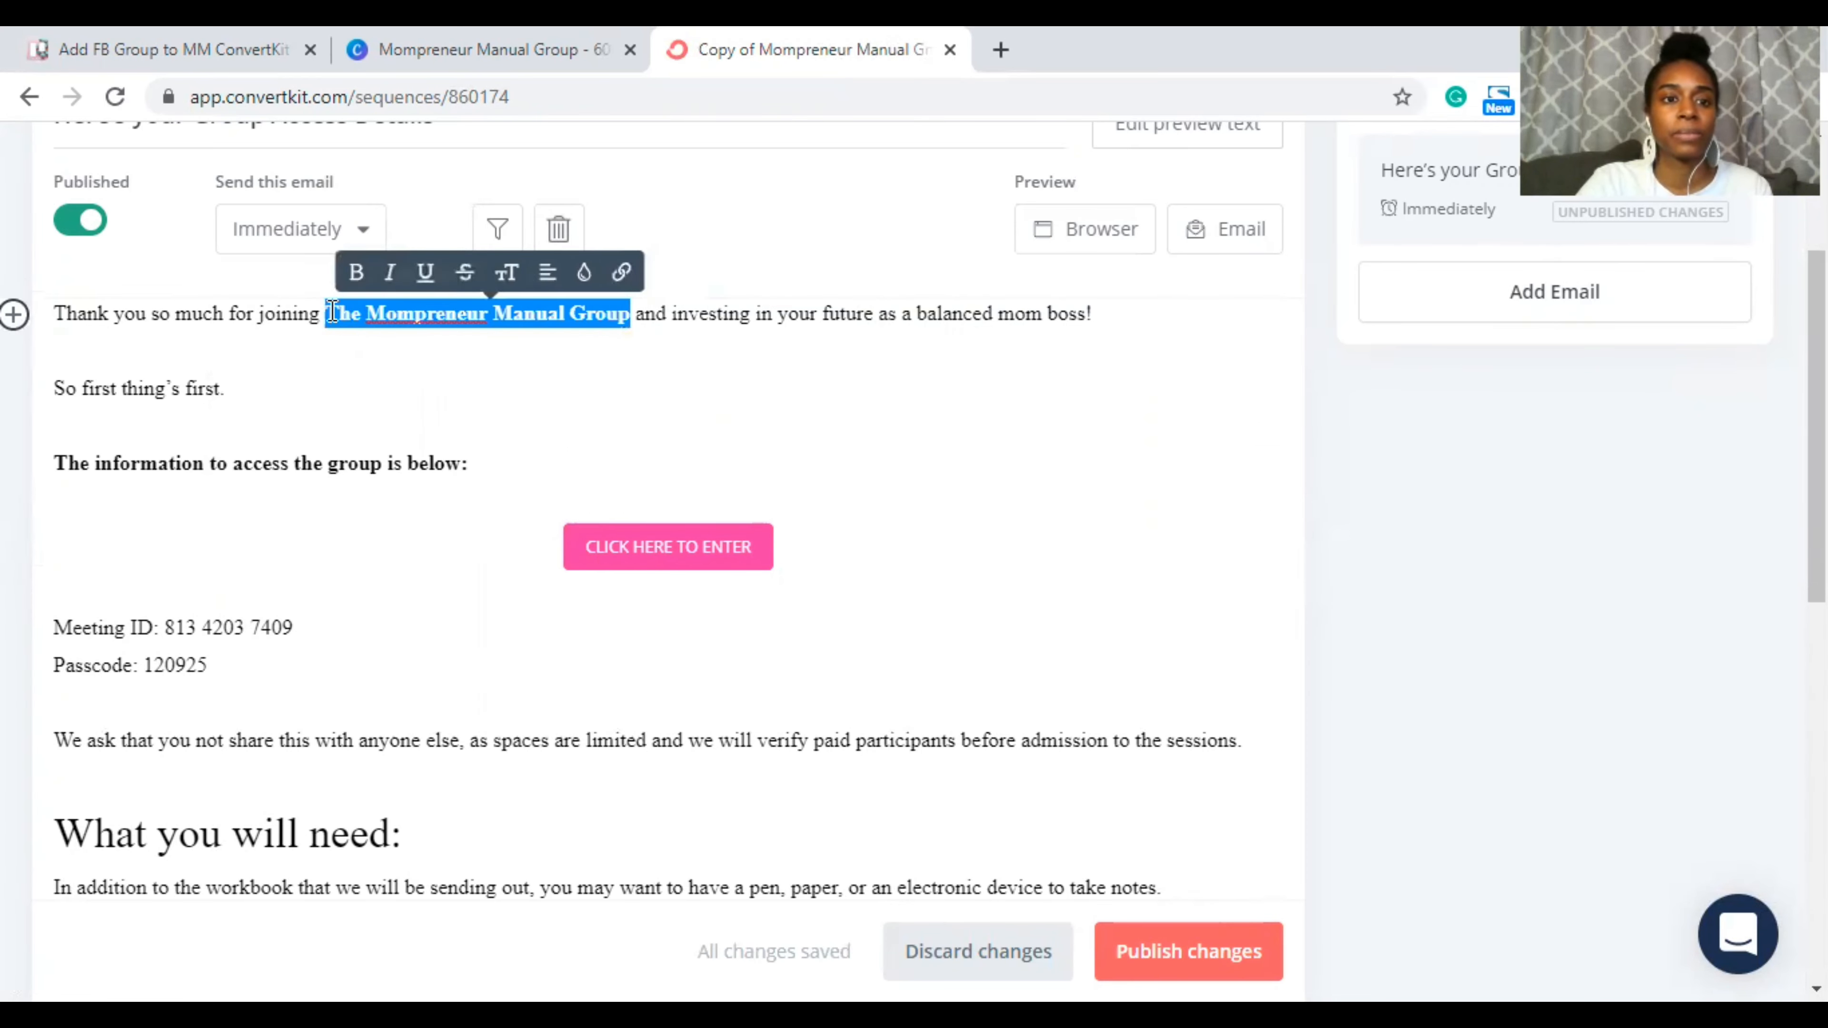
{"action": "left_click", "coordinate": [610, 272]}
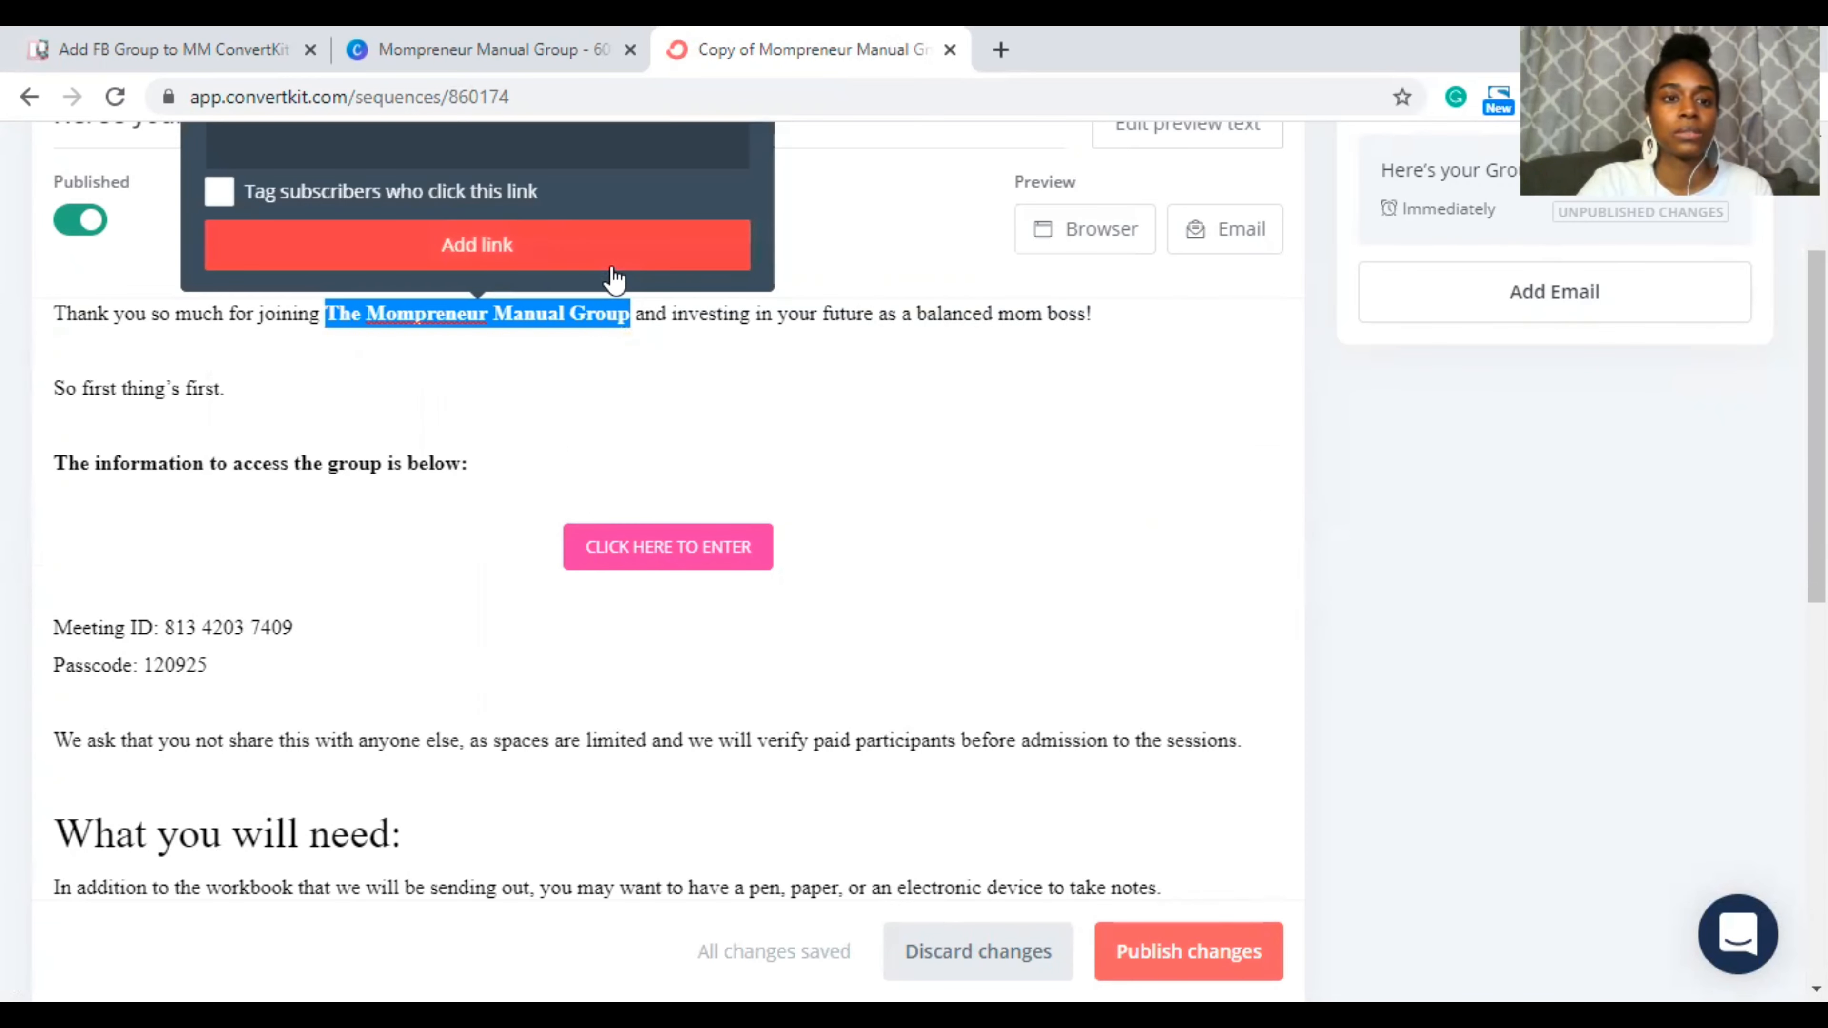
{"action": "key", "text": "ctrl+v"}
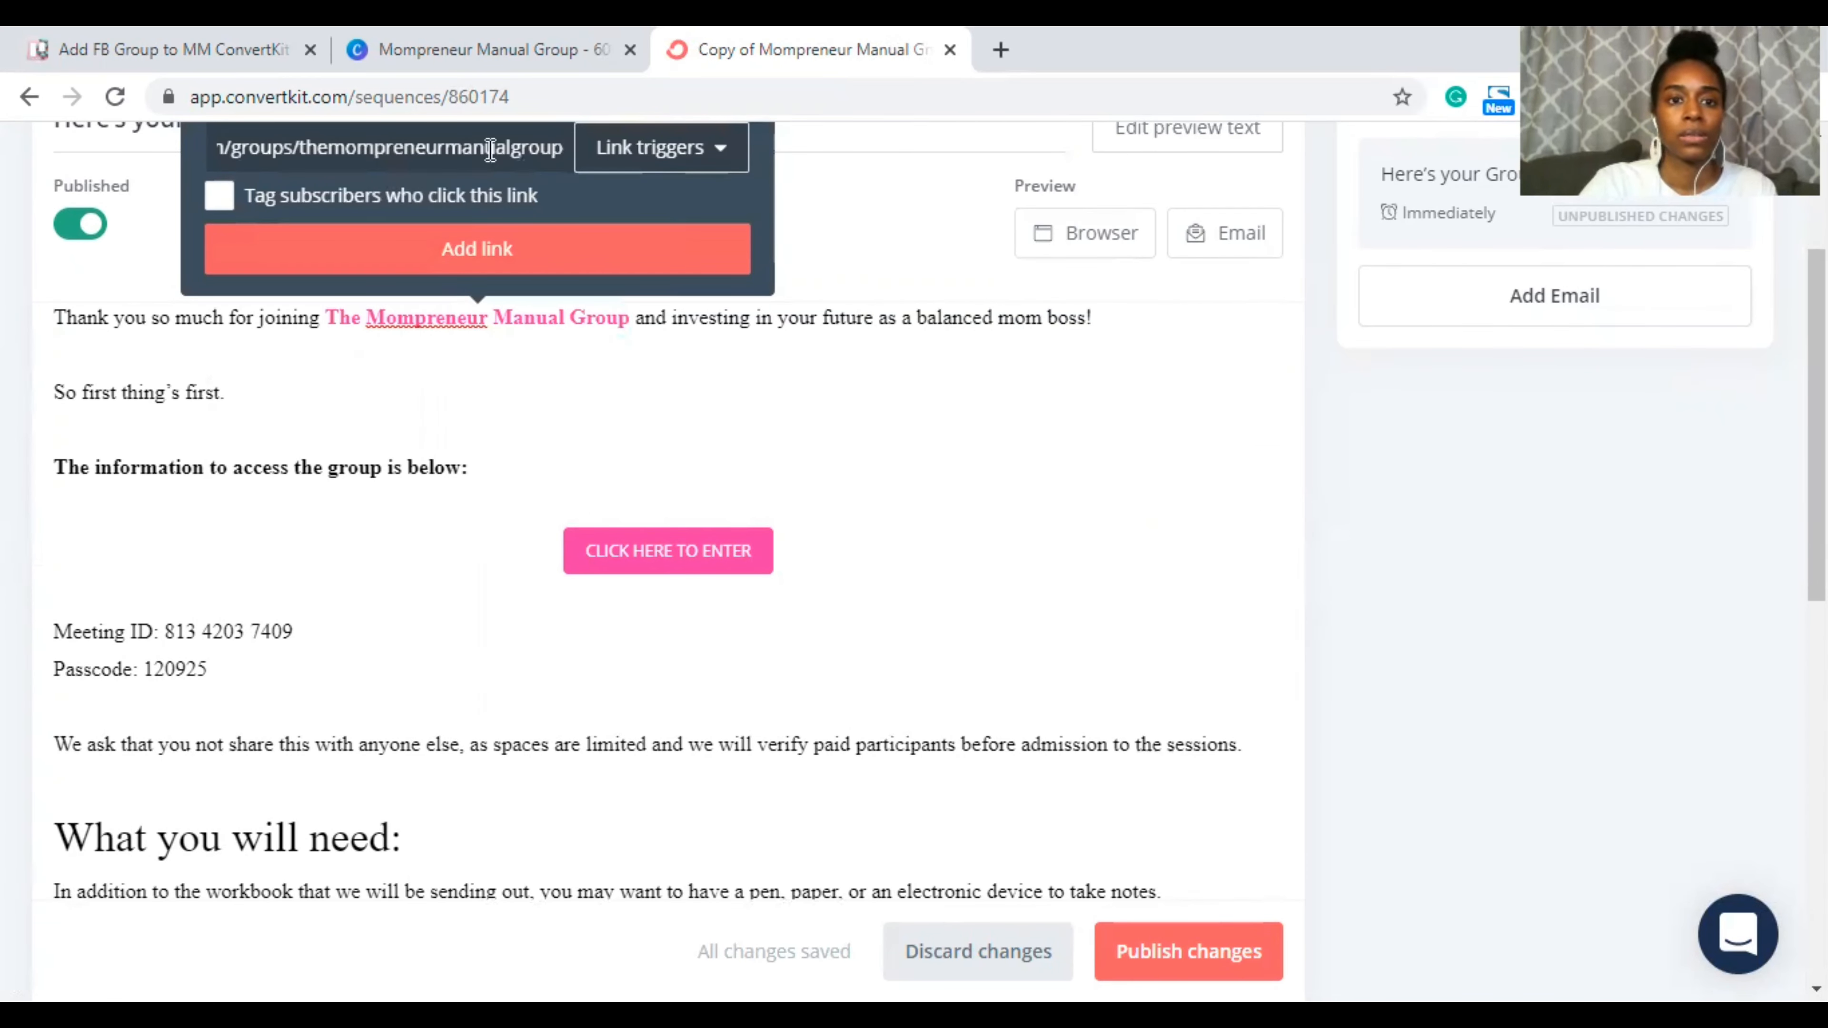
{"action": "left_click", "coordinate": [543, 264]}
{"action": "left_click", "coordinate": [783, 392]}
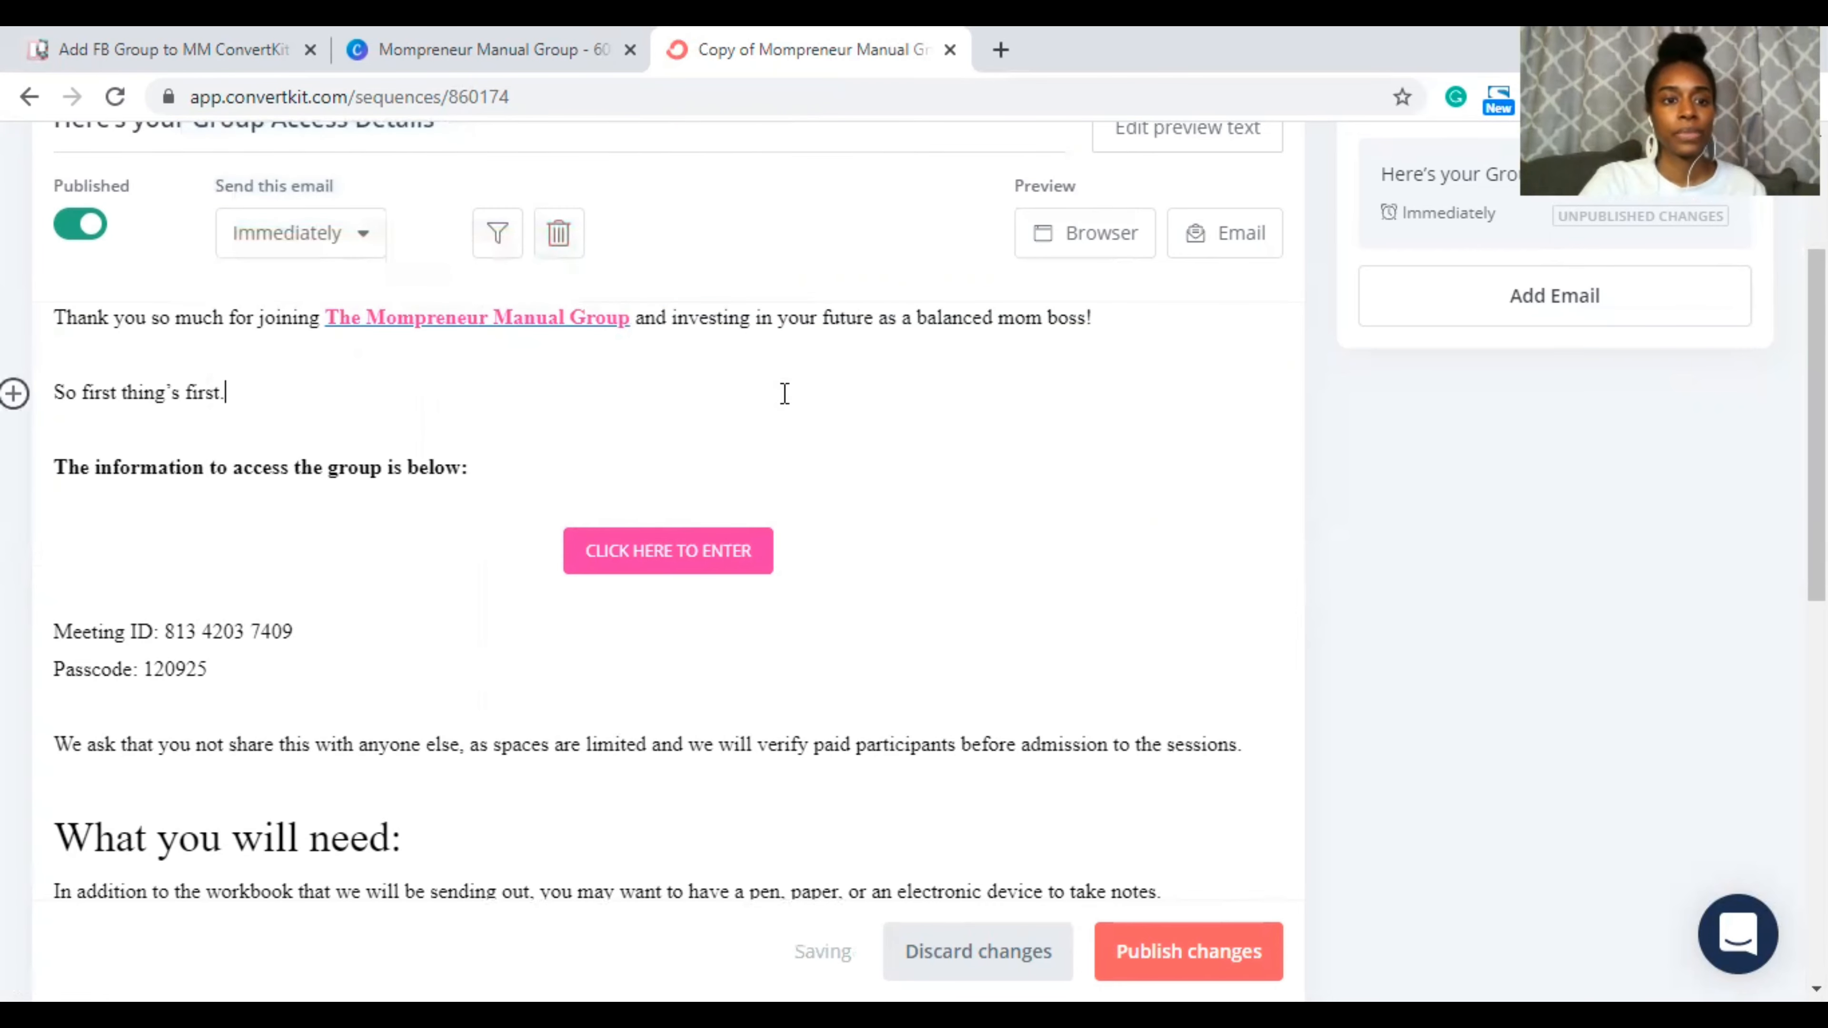
{"action": "scroll", "coordinate": [784, 392], "scroll_direction": "down", "scroll_amount": 2}
{"action": "left_click_drag", "start_coordinate": [290, 519], "coordinate": [123, 490]}
Step: Delete the Meeting ID and Passcode lines from the email
{"action": "left_click", "coordinate": [34, 437]}
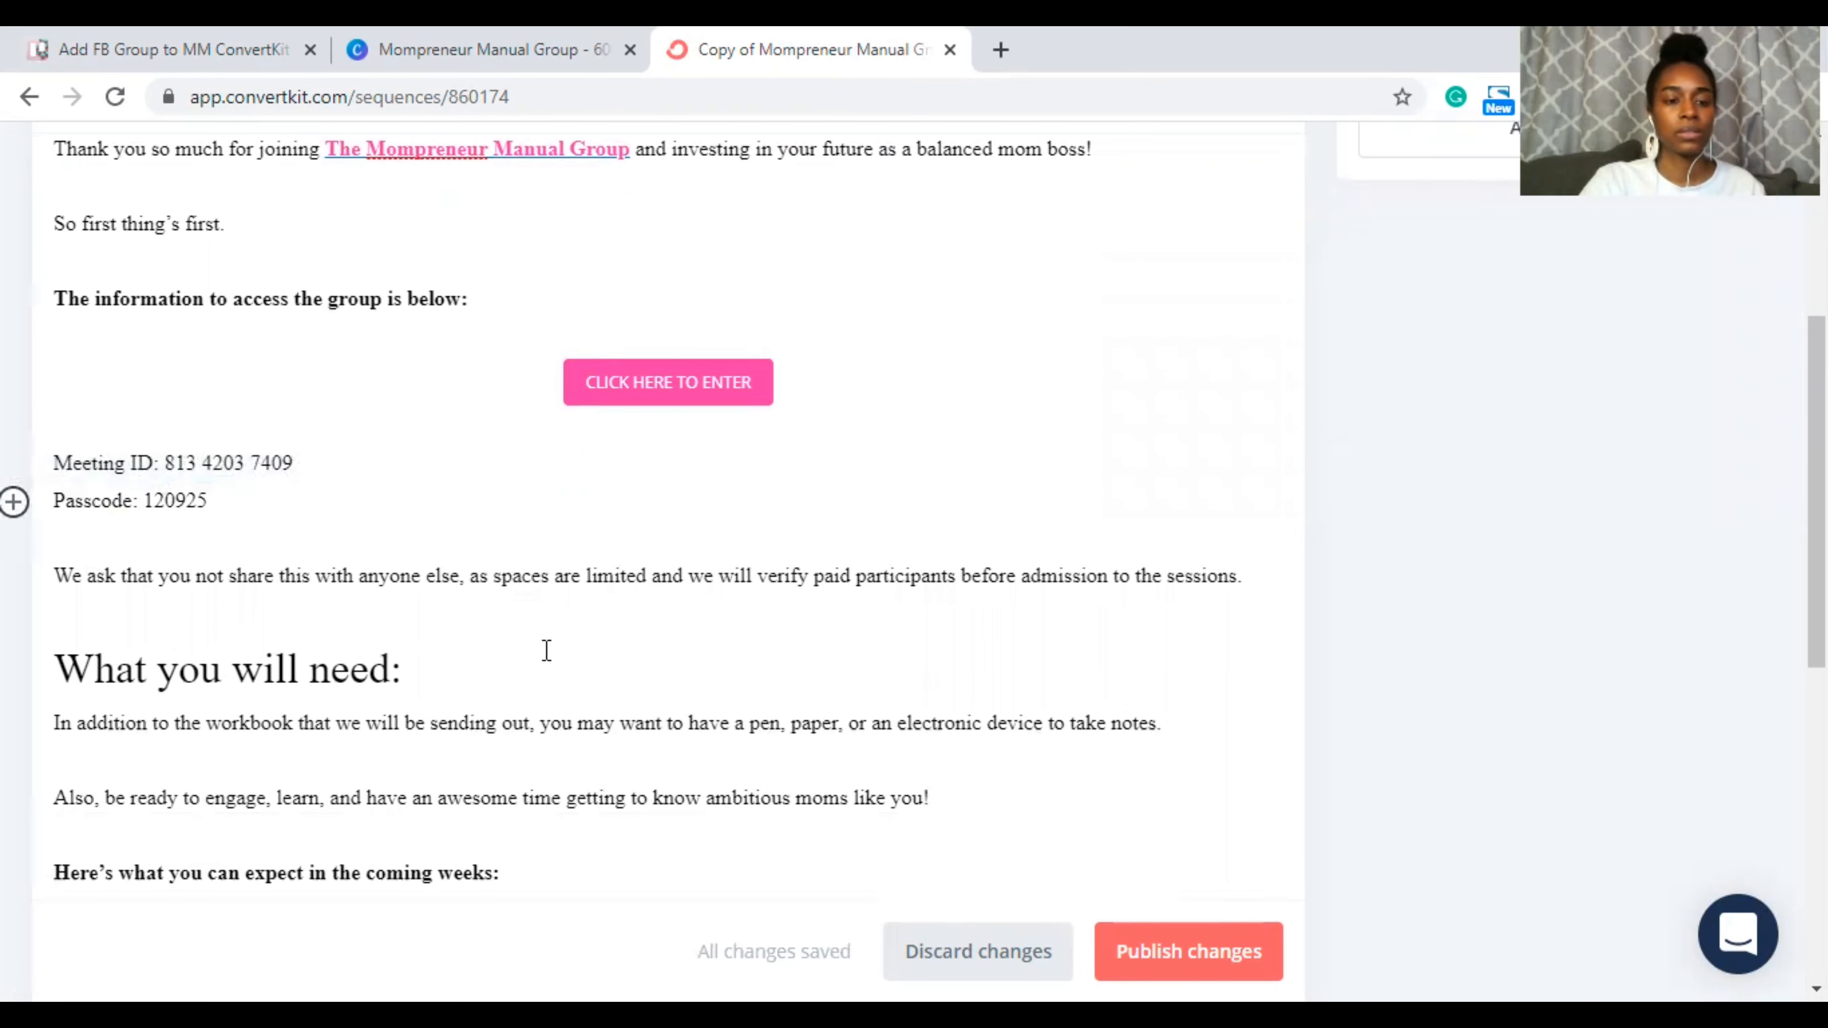
{"action": "scroll", "coordinate": [233, 482], "scroll_direction": "down", "scroll_amount": 1}
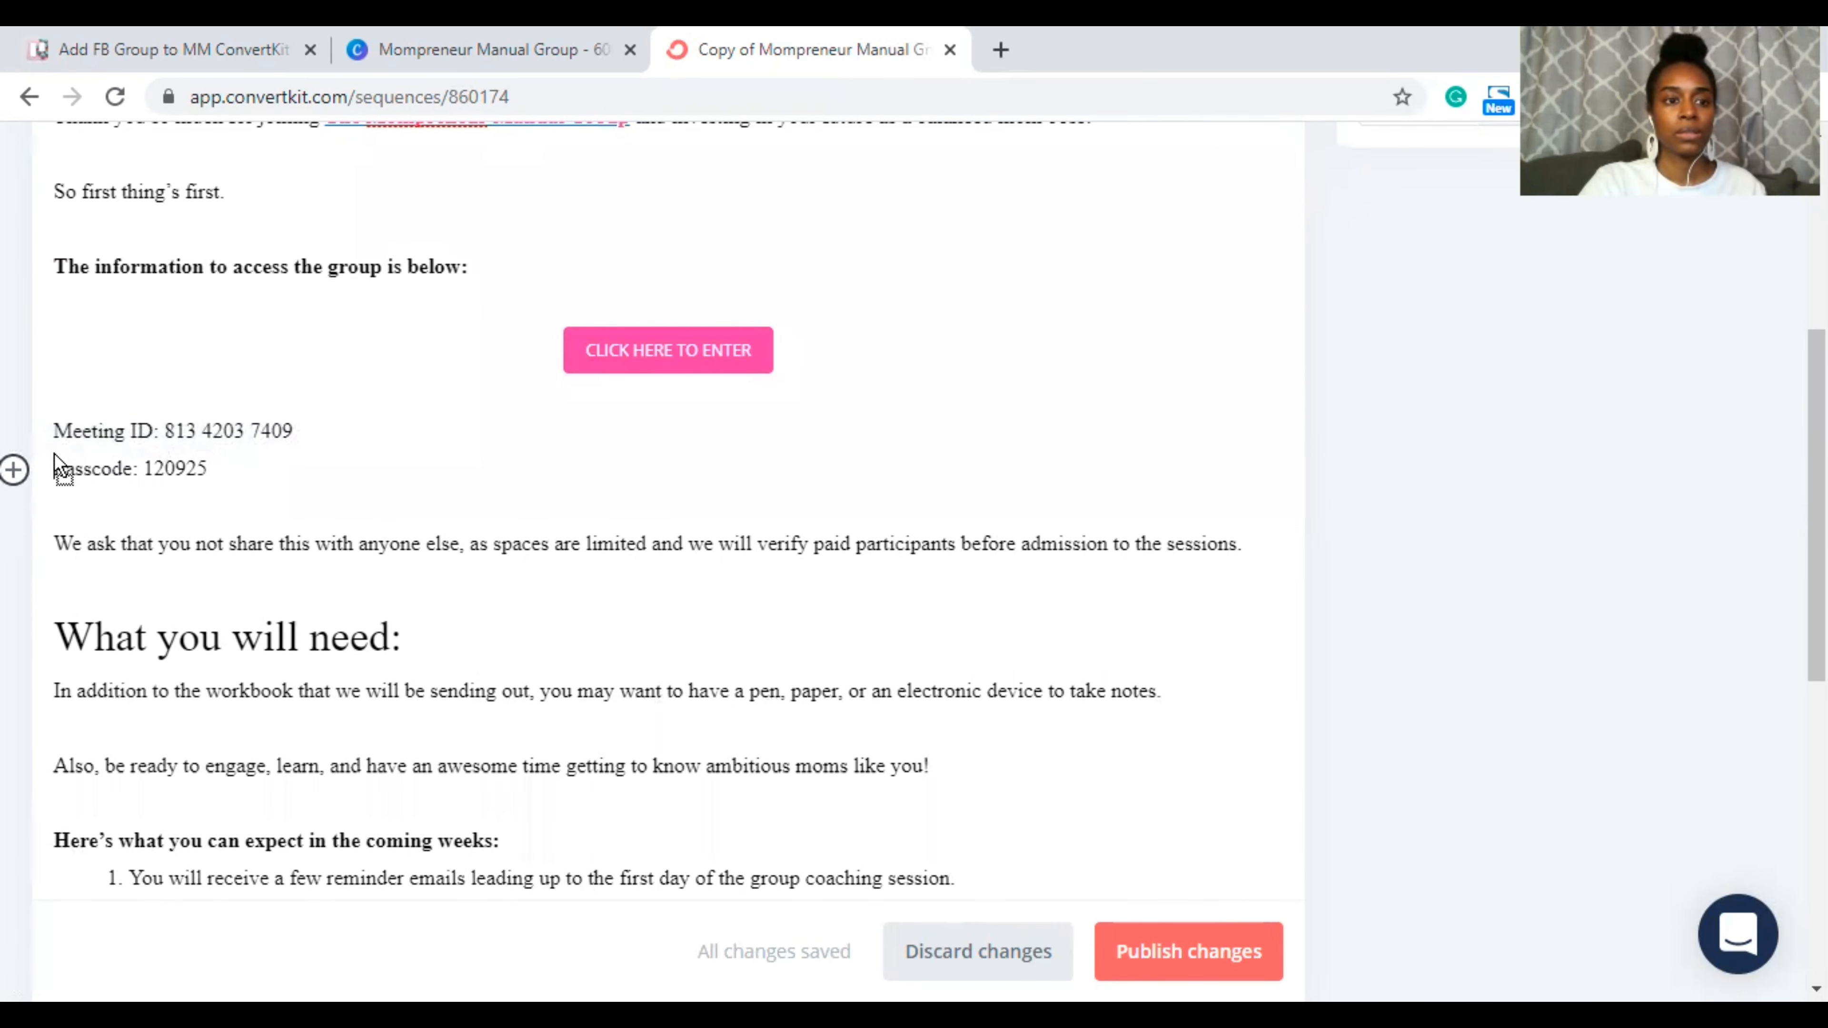
{"action": "left_click", "coordinate": [56, 429]}
{"action": "left_click_drag", "start_coordinate": [56, 428], "coordinate": [133, 468]}
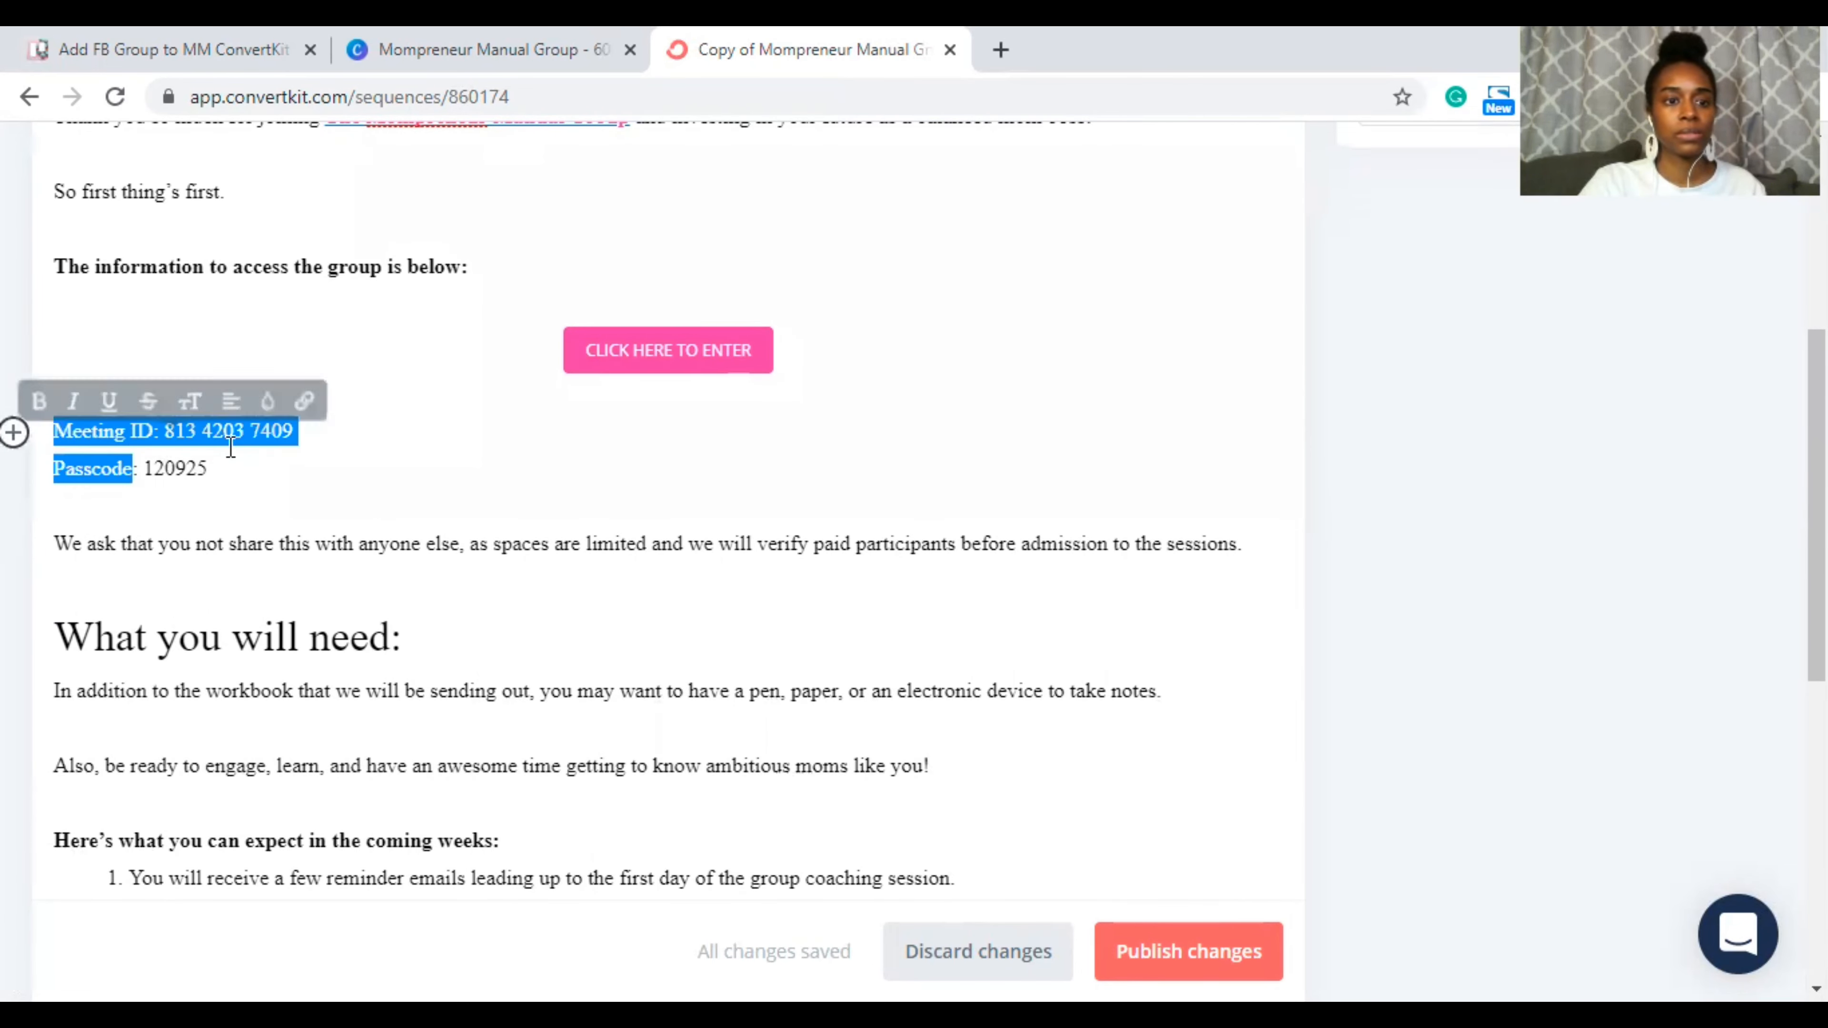
{"action": "key", "text": "BackSpace"}
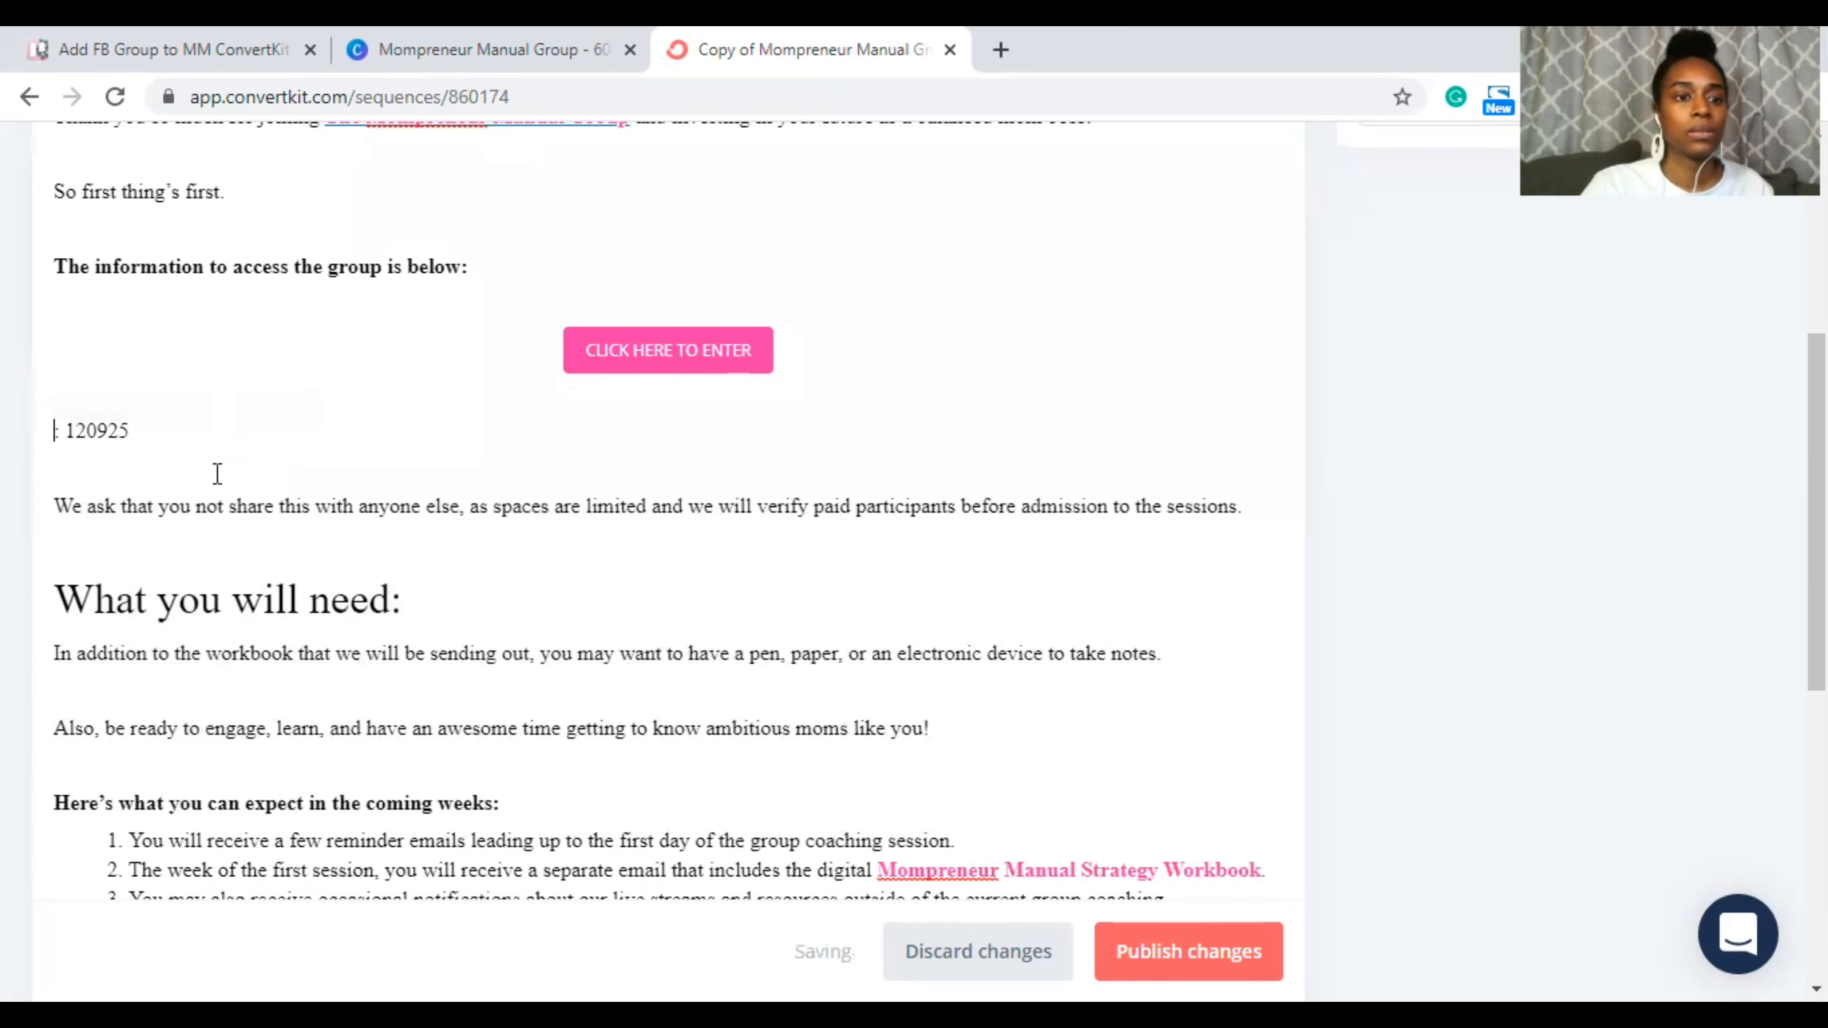
{"action": "key", "text": "Delete"}
{"action": "key", "text": "Delete"}
{"action": "key", "text": "shift+Home"}
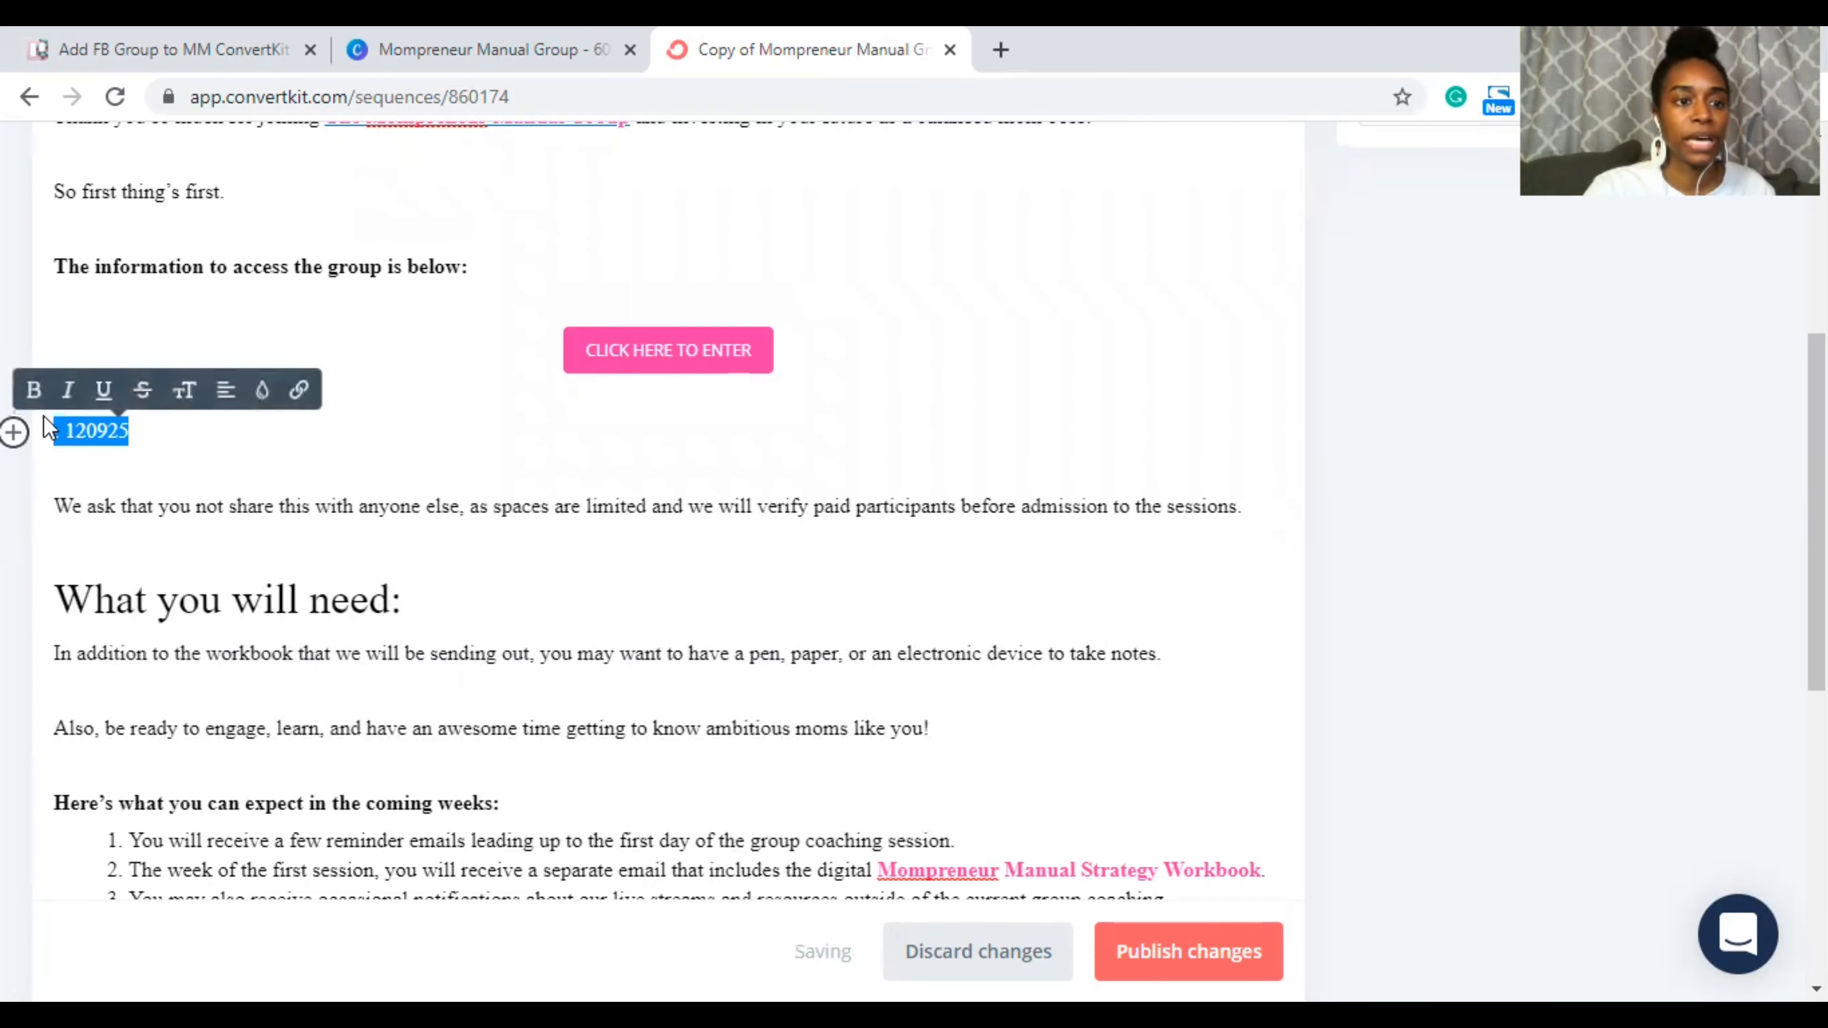
{"action": "key", "text": "BackSpace"}
{"action": "key", "text": "BackSpace"}
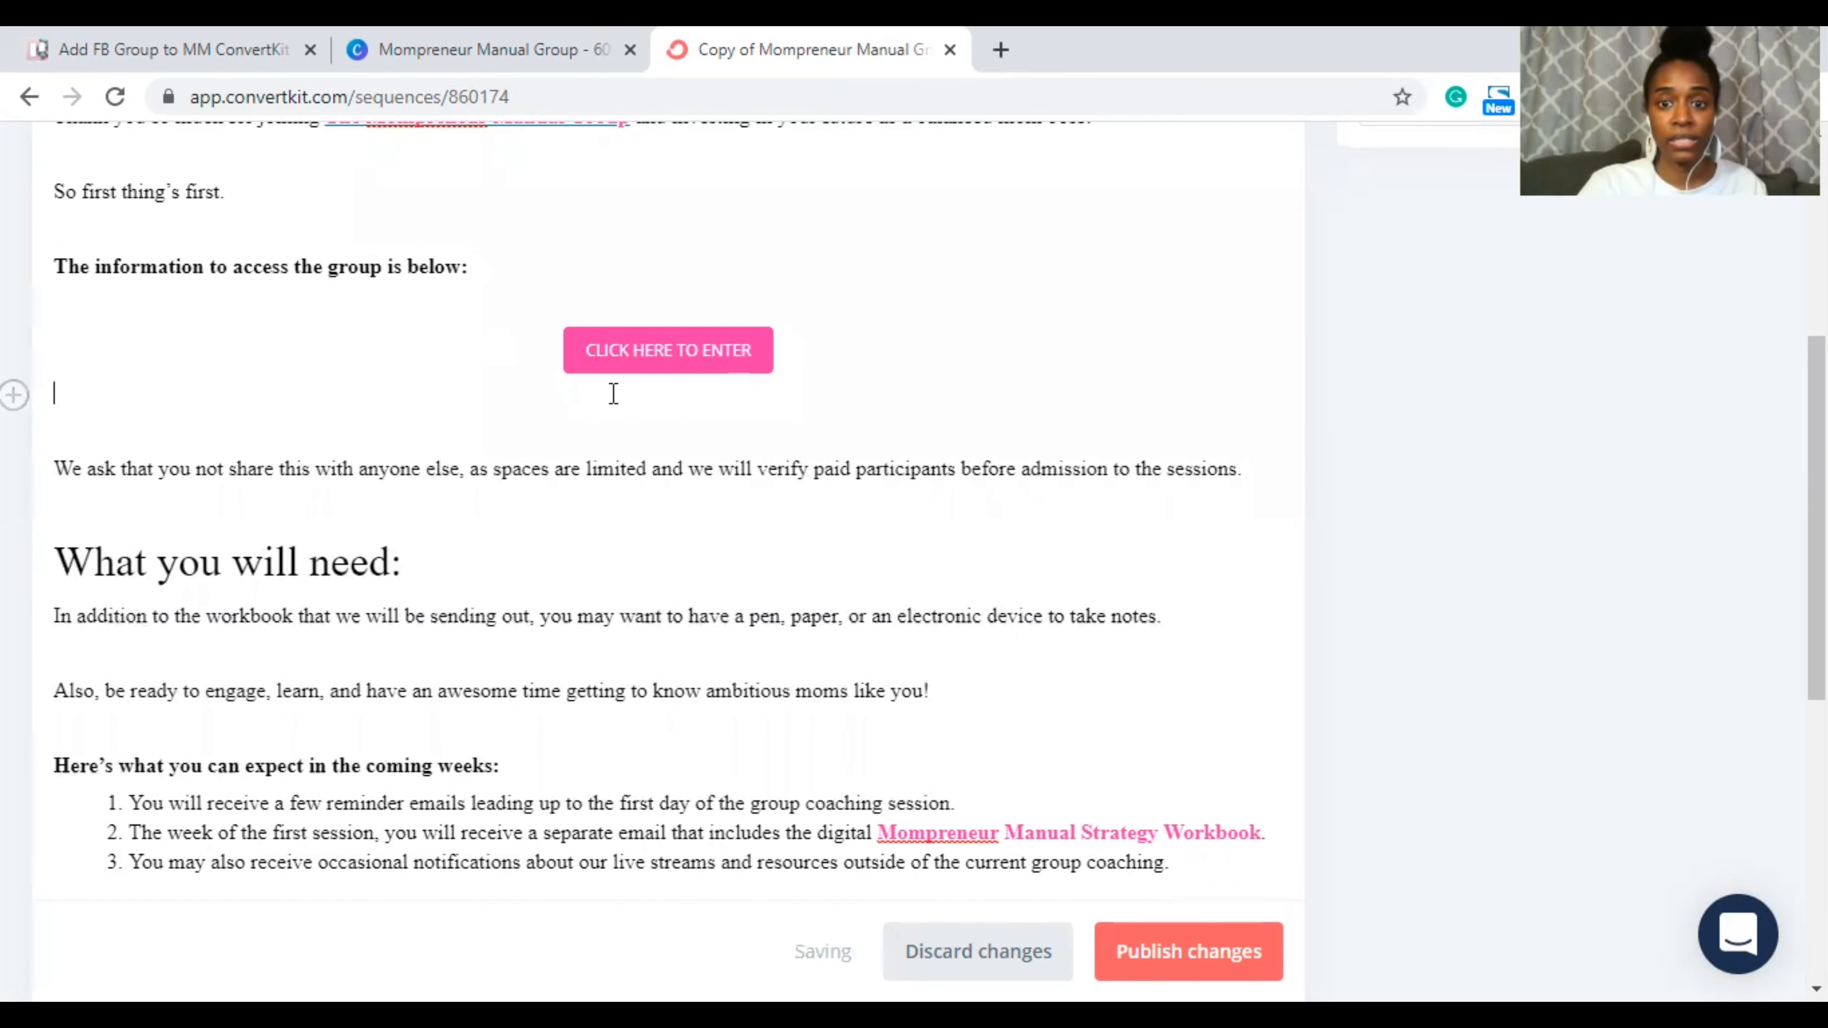
Step: Replace 'sessions' with 'group' at the end of the sharing sentence, fixing the mistyped word
{"action": "scroll", "coordinate": [869, 531], "scroll_direction": "down", "scroll_amount": 2}
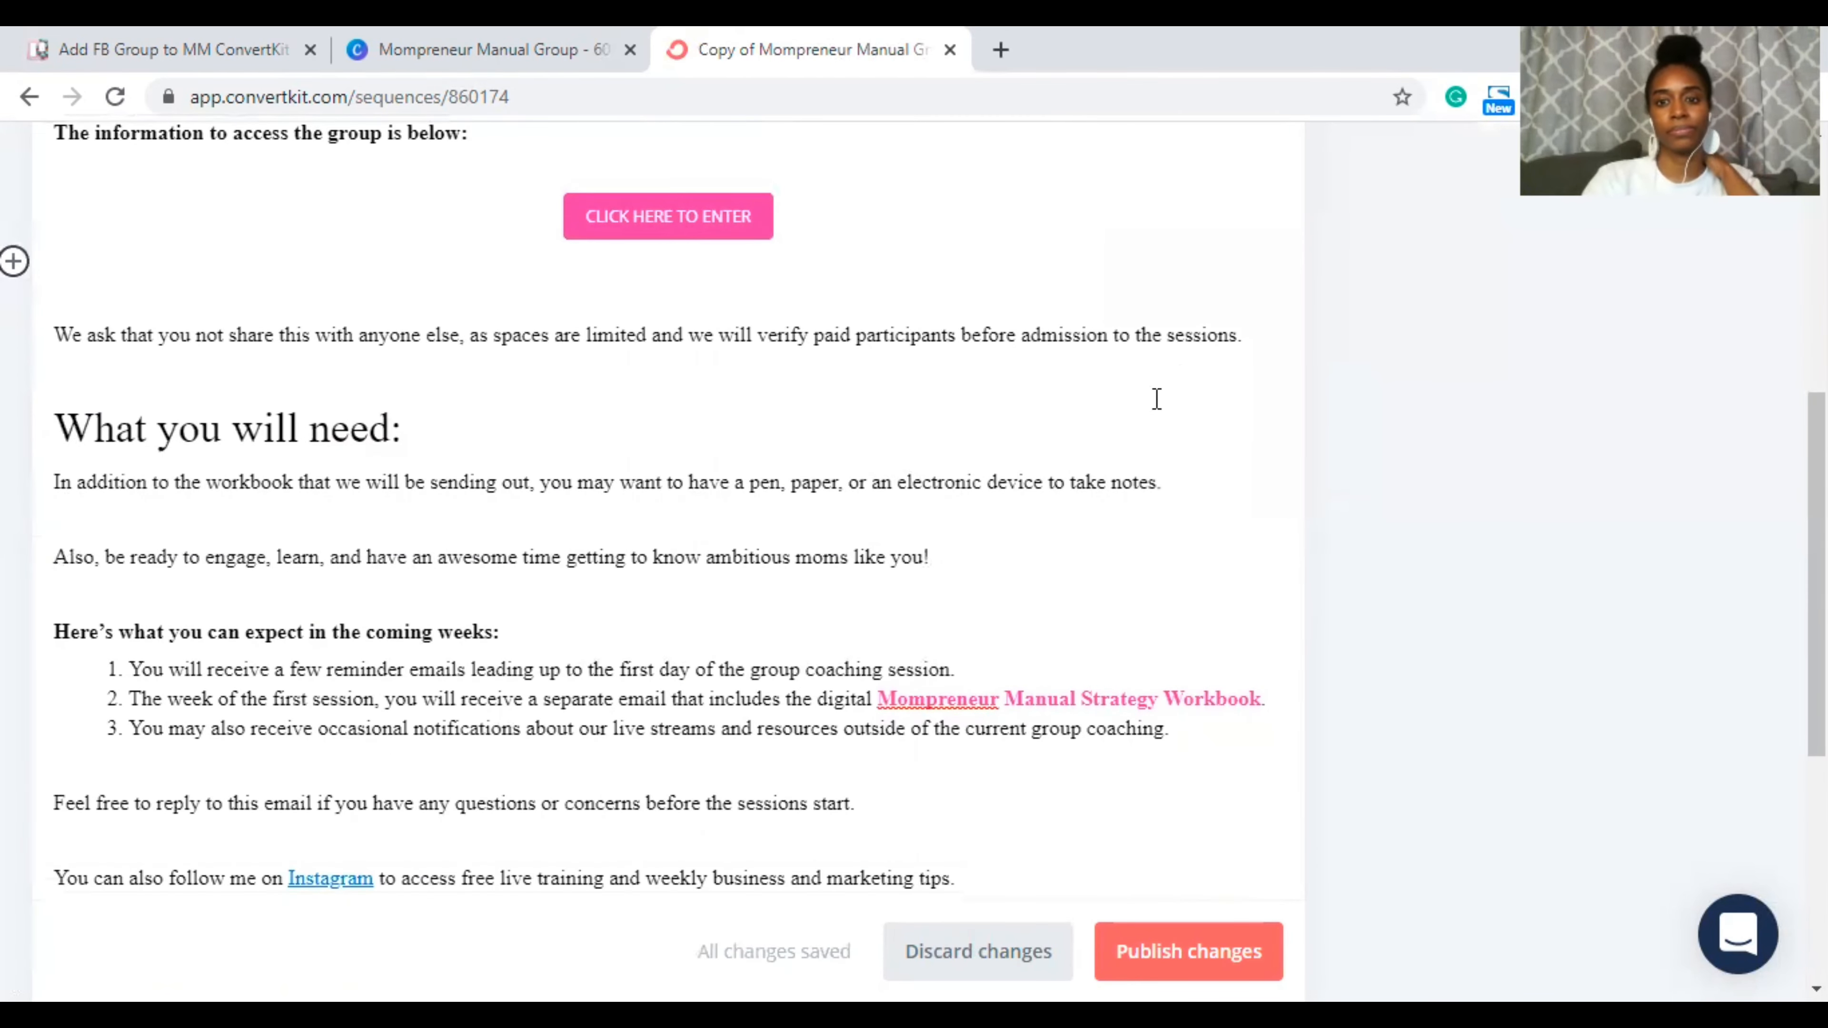
{"action": "double_click", "coordinate": [1184, 336]}
{"action": "left_click", "coordinate": [1185, 336]}
{"action": "type", "text": "group"}
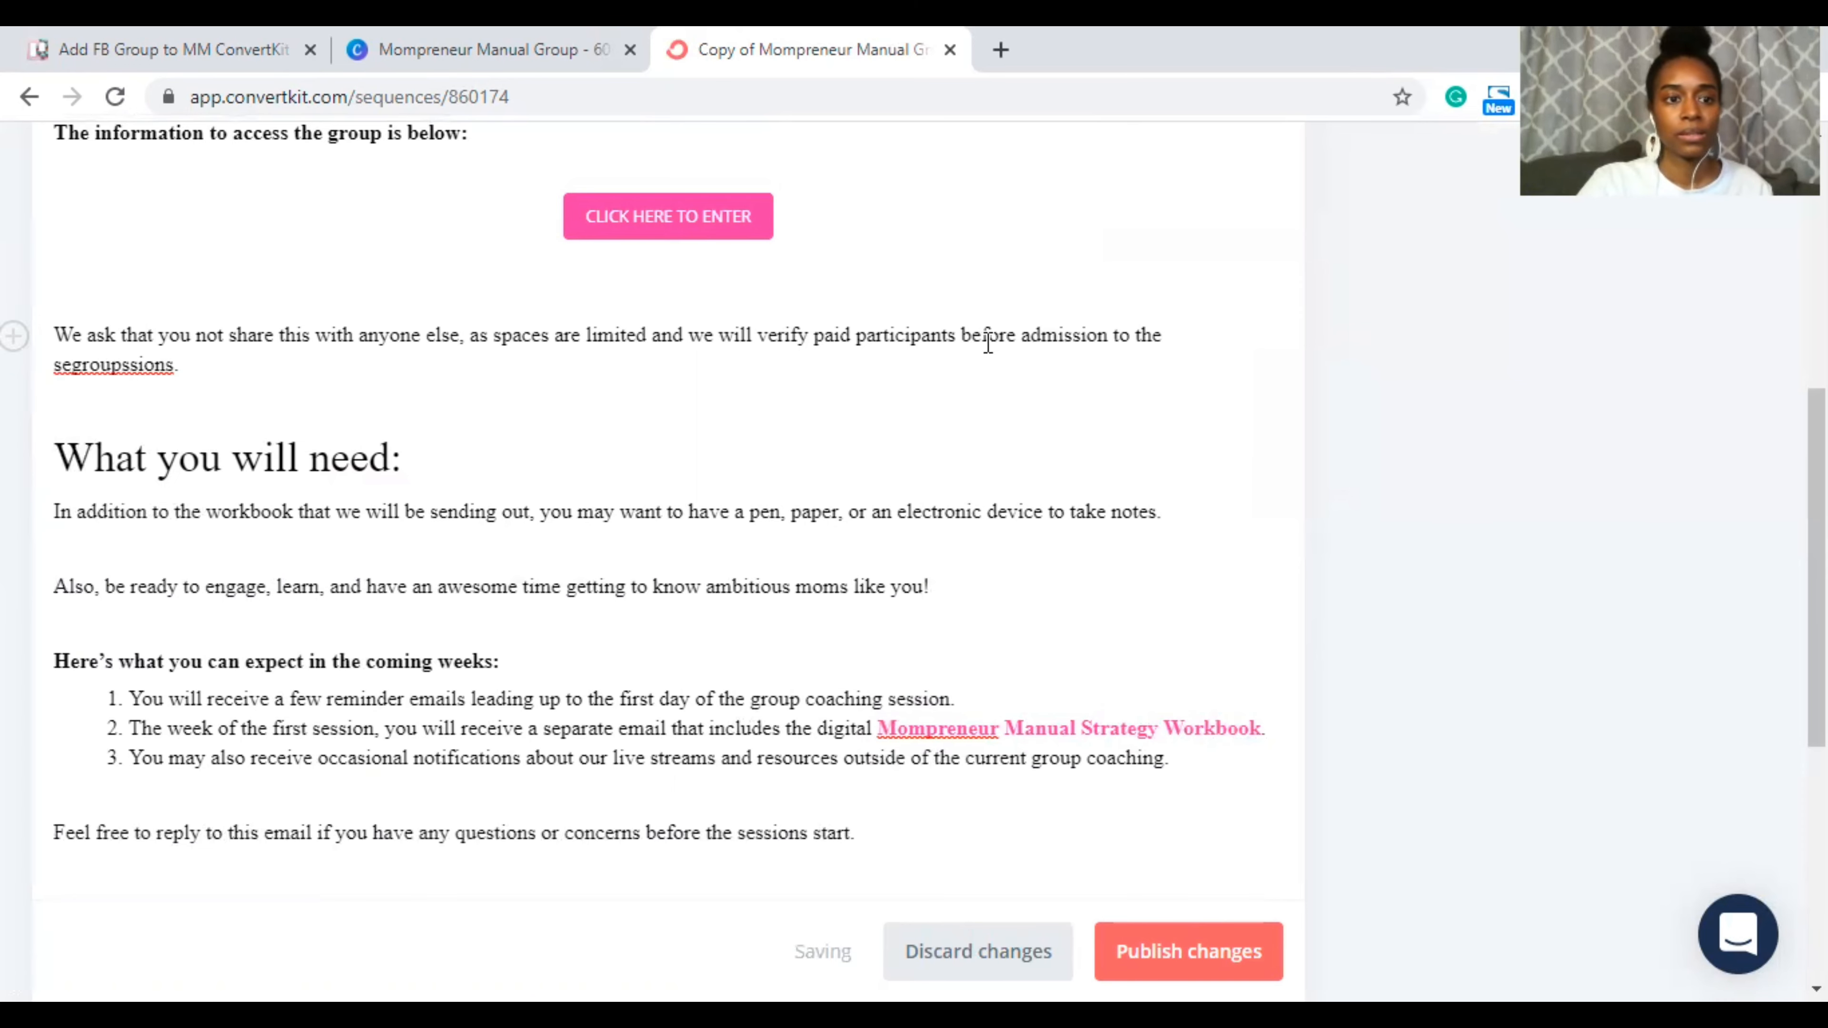
{"action": "triple_click", "coordinate": [167, 365]}
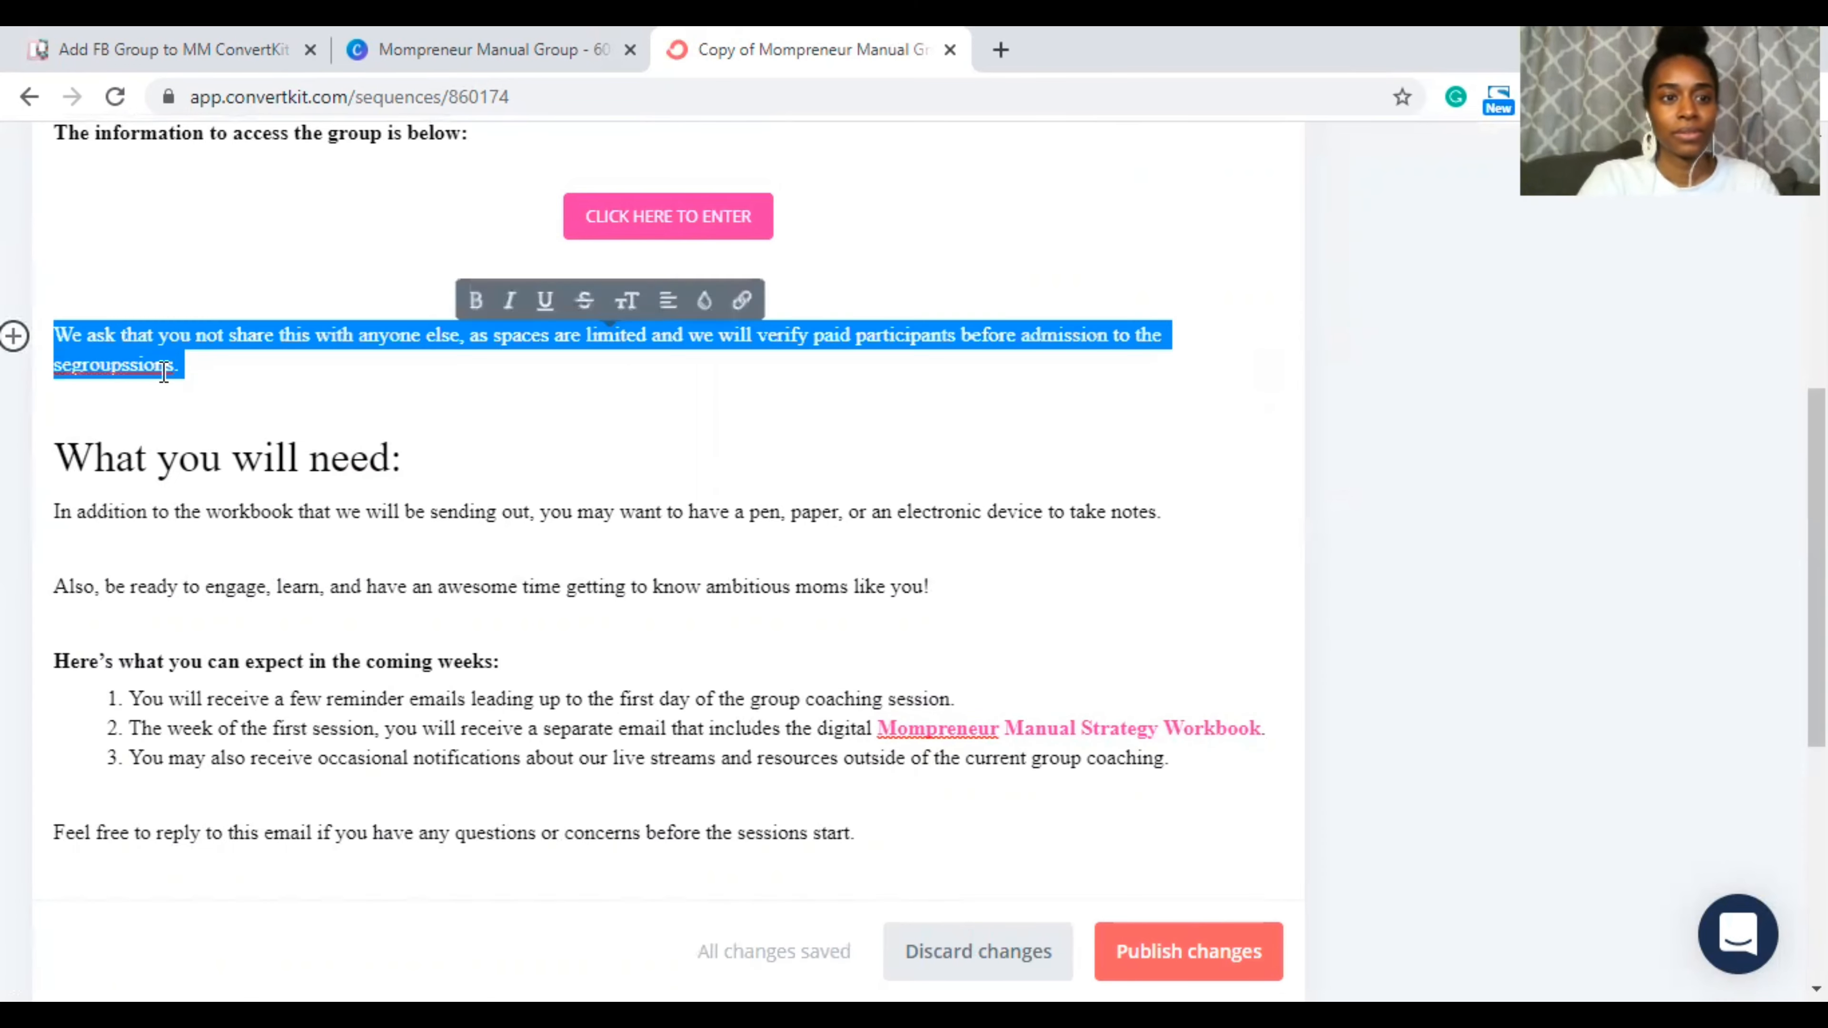
{"action": "double_click", "coordinate": [165, 367]}
{"action": "type", "text": "group"}
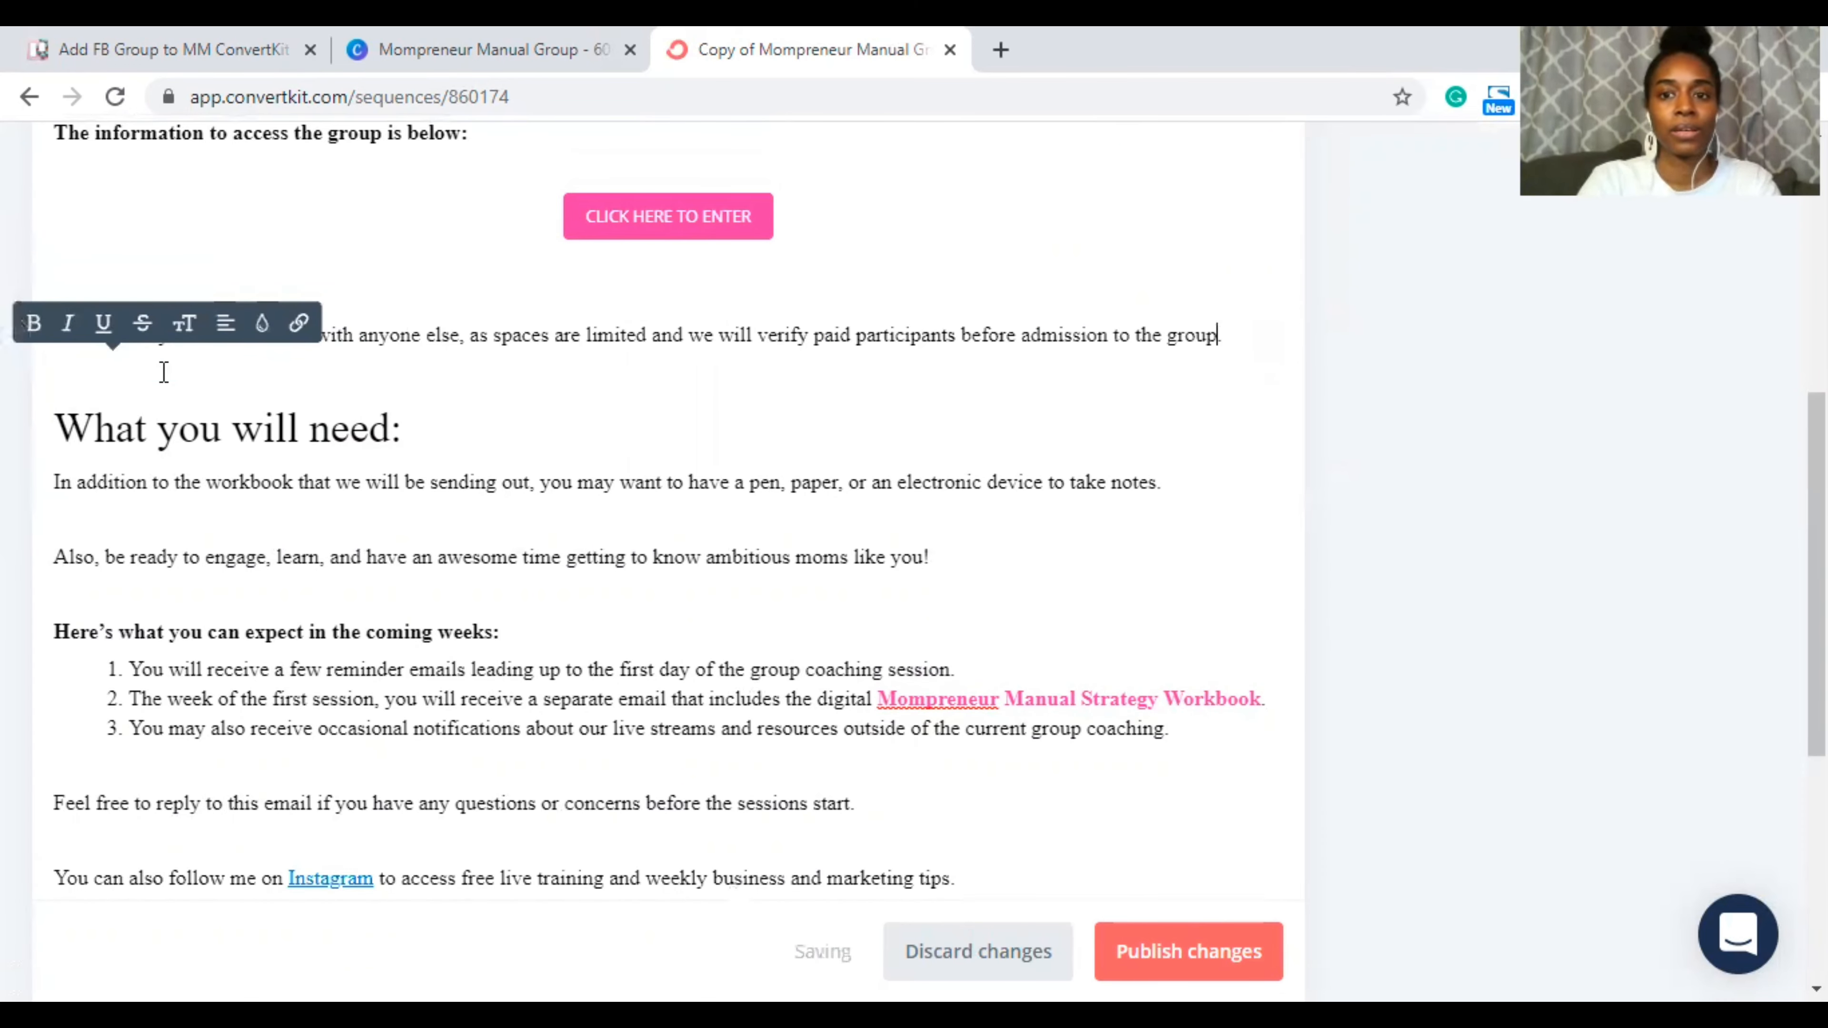
Step: Delete the 'In addition to the workbook' line and change 'Also, be' to 'Be'
{"action": "scroll", "coordinate": [257, 459], "scroll_direction": "down", "scroll_amount": 1}
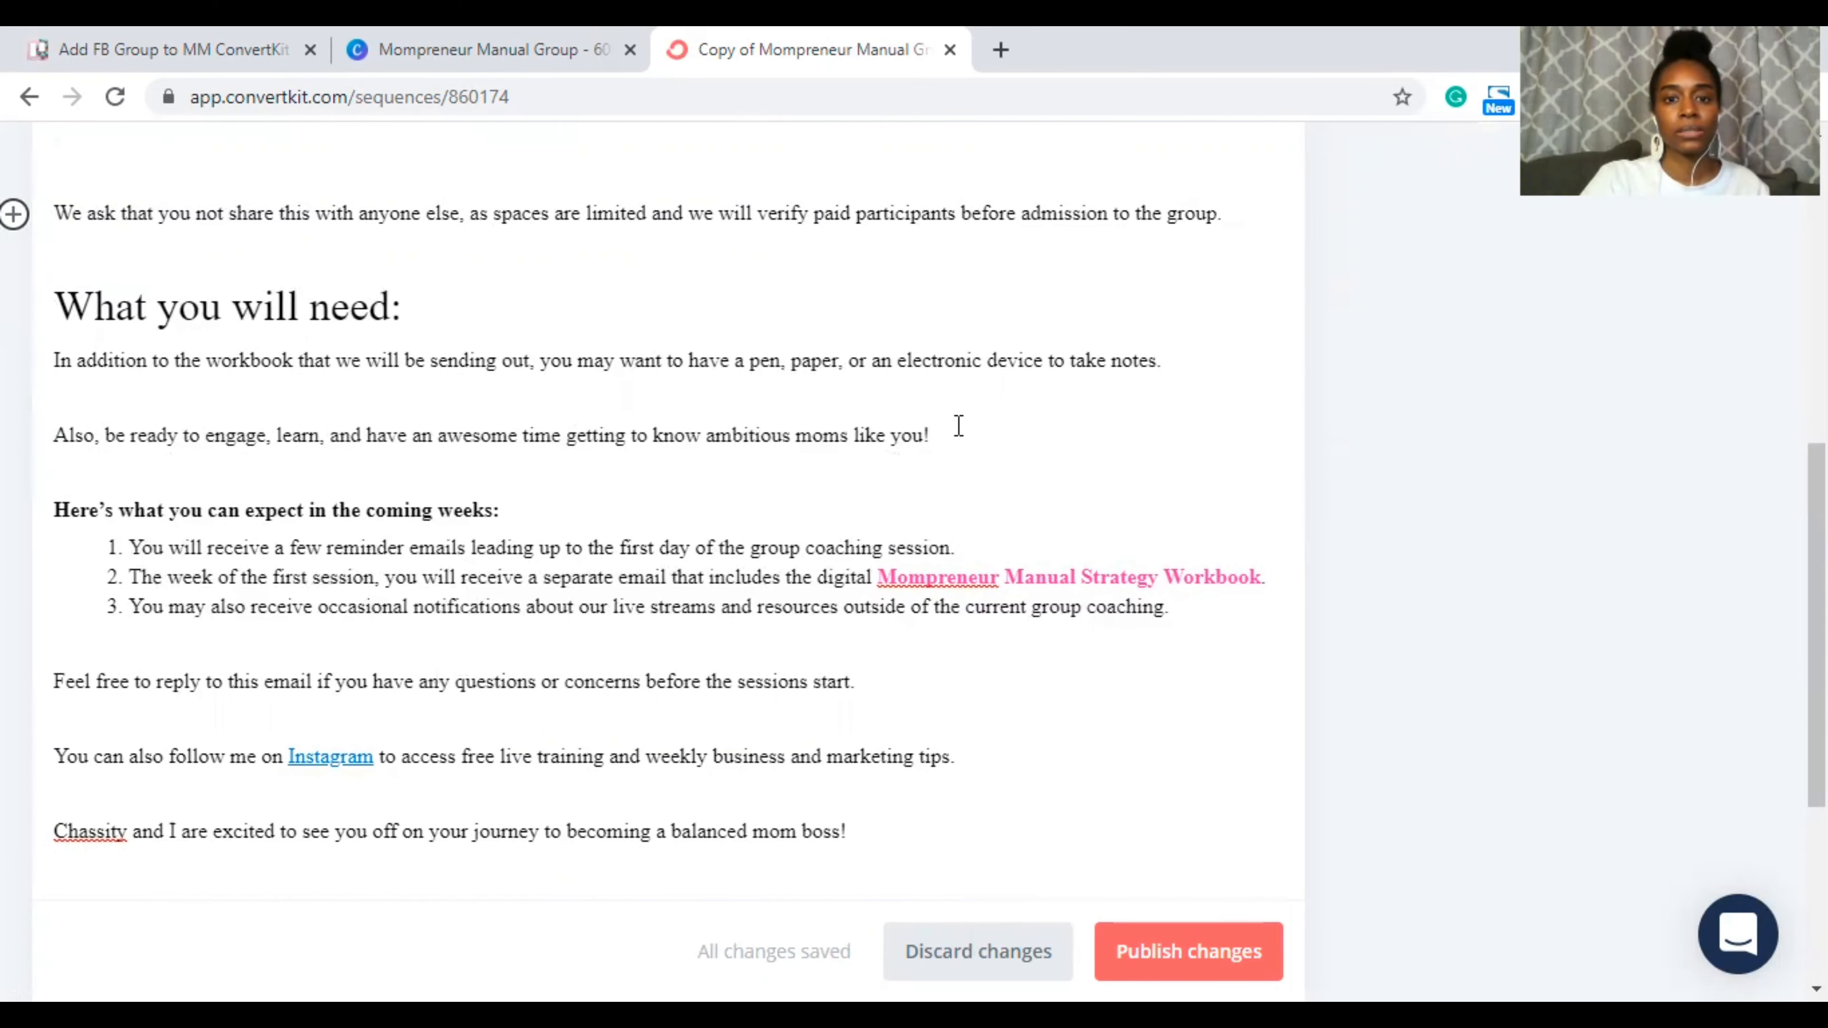
{"action": "left_click_drag", "start_coordinate": [959, 425], "coordinate": [322, 354]}
{"action": "left_click", "coordinate": [241, 376]}
{"action": "triple_click", "coordinate": [241, 360]}
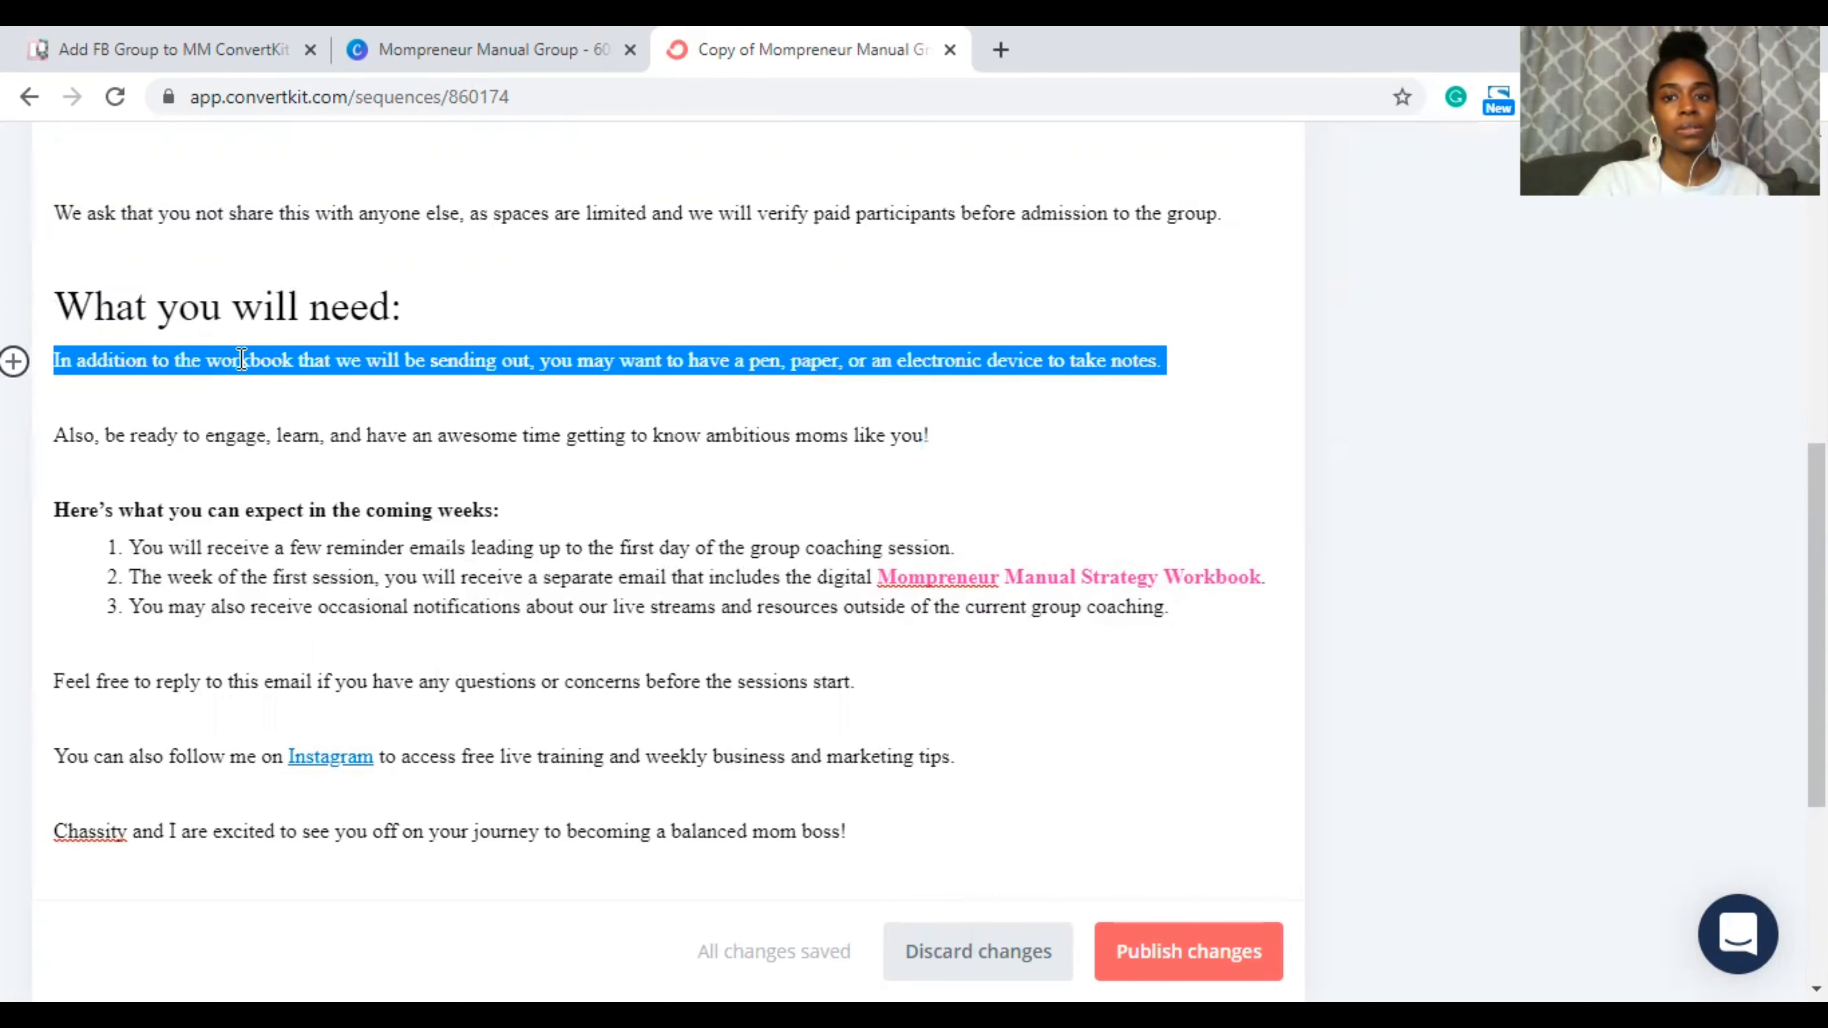
{"action": "key", "text": "BackSpace"}
{"action": "key", "text": "BackSpace"}
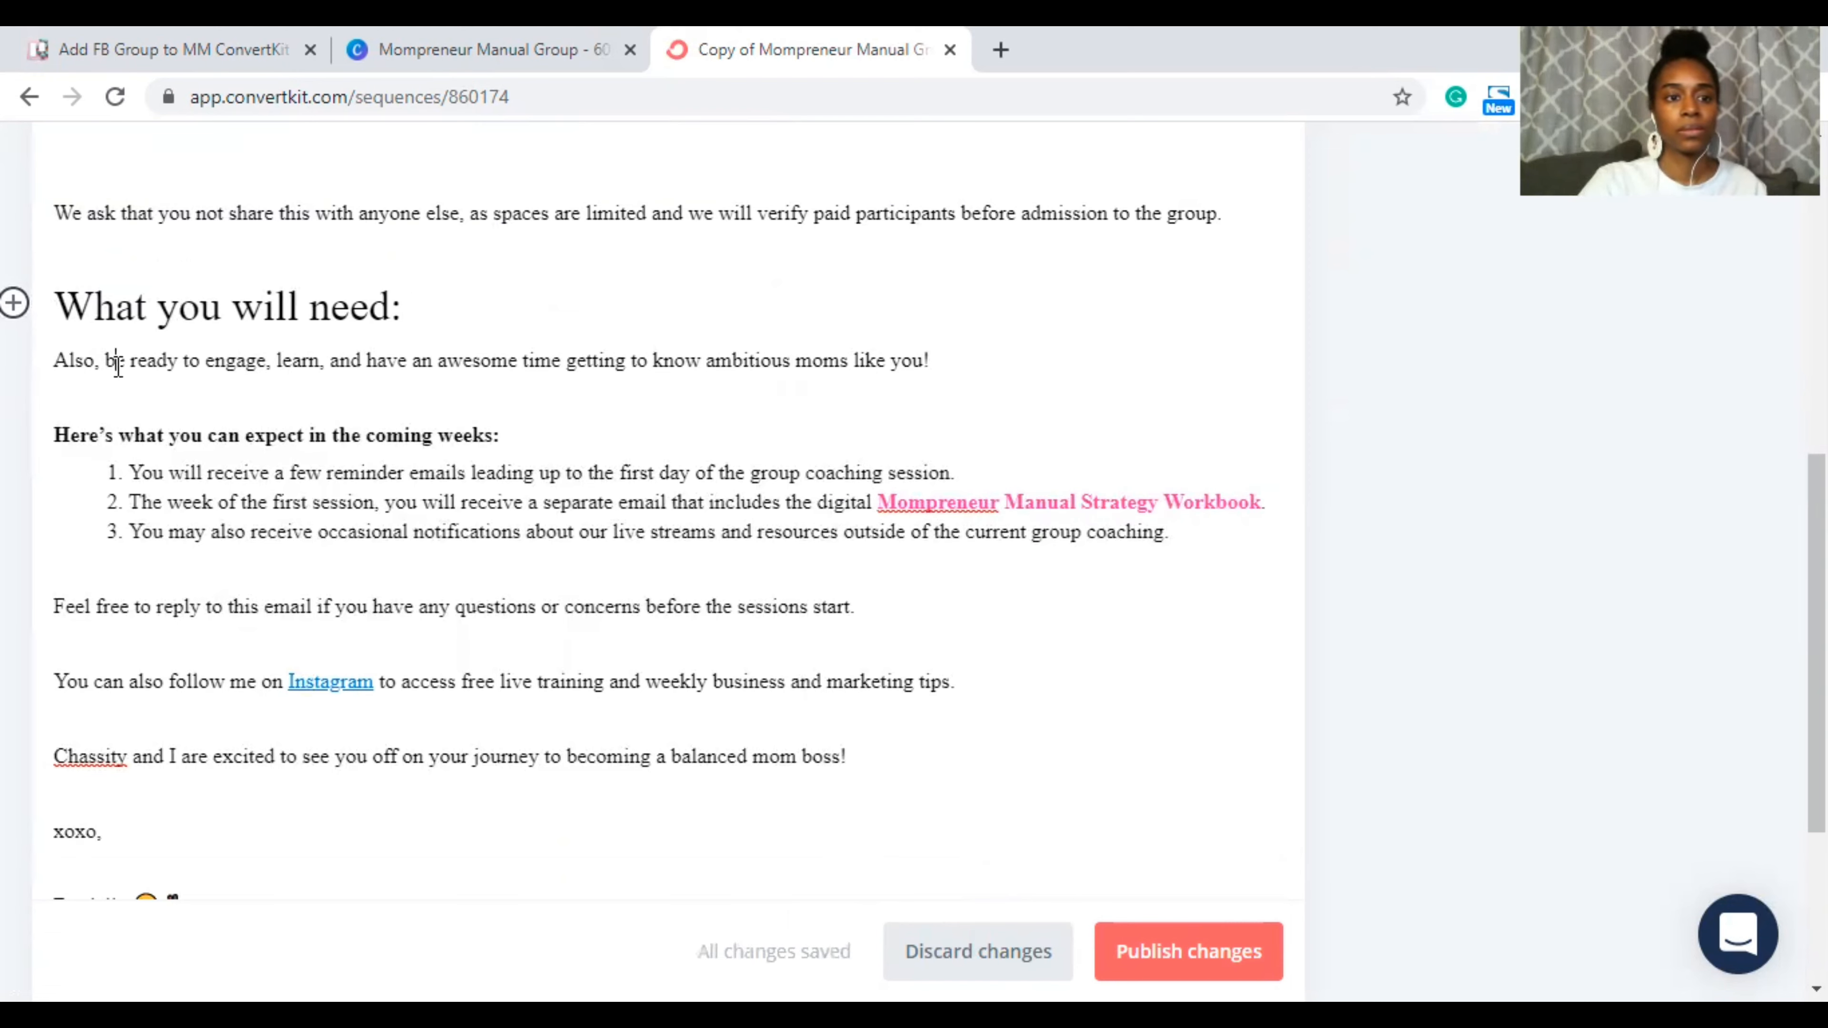
{"action": "left_click_drag", "start_coordinate": [123, 360], "coordinate": [60, 353]}
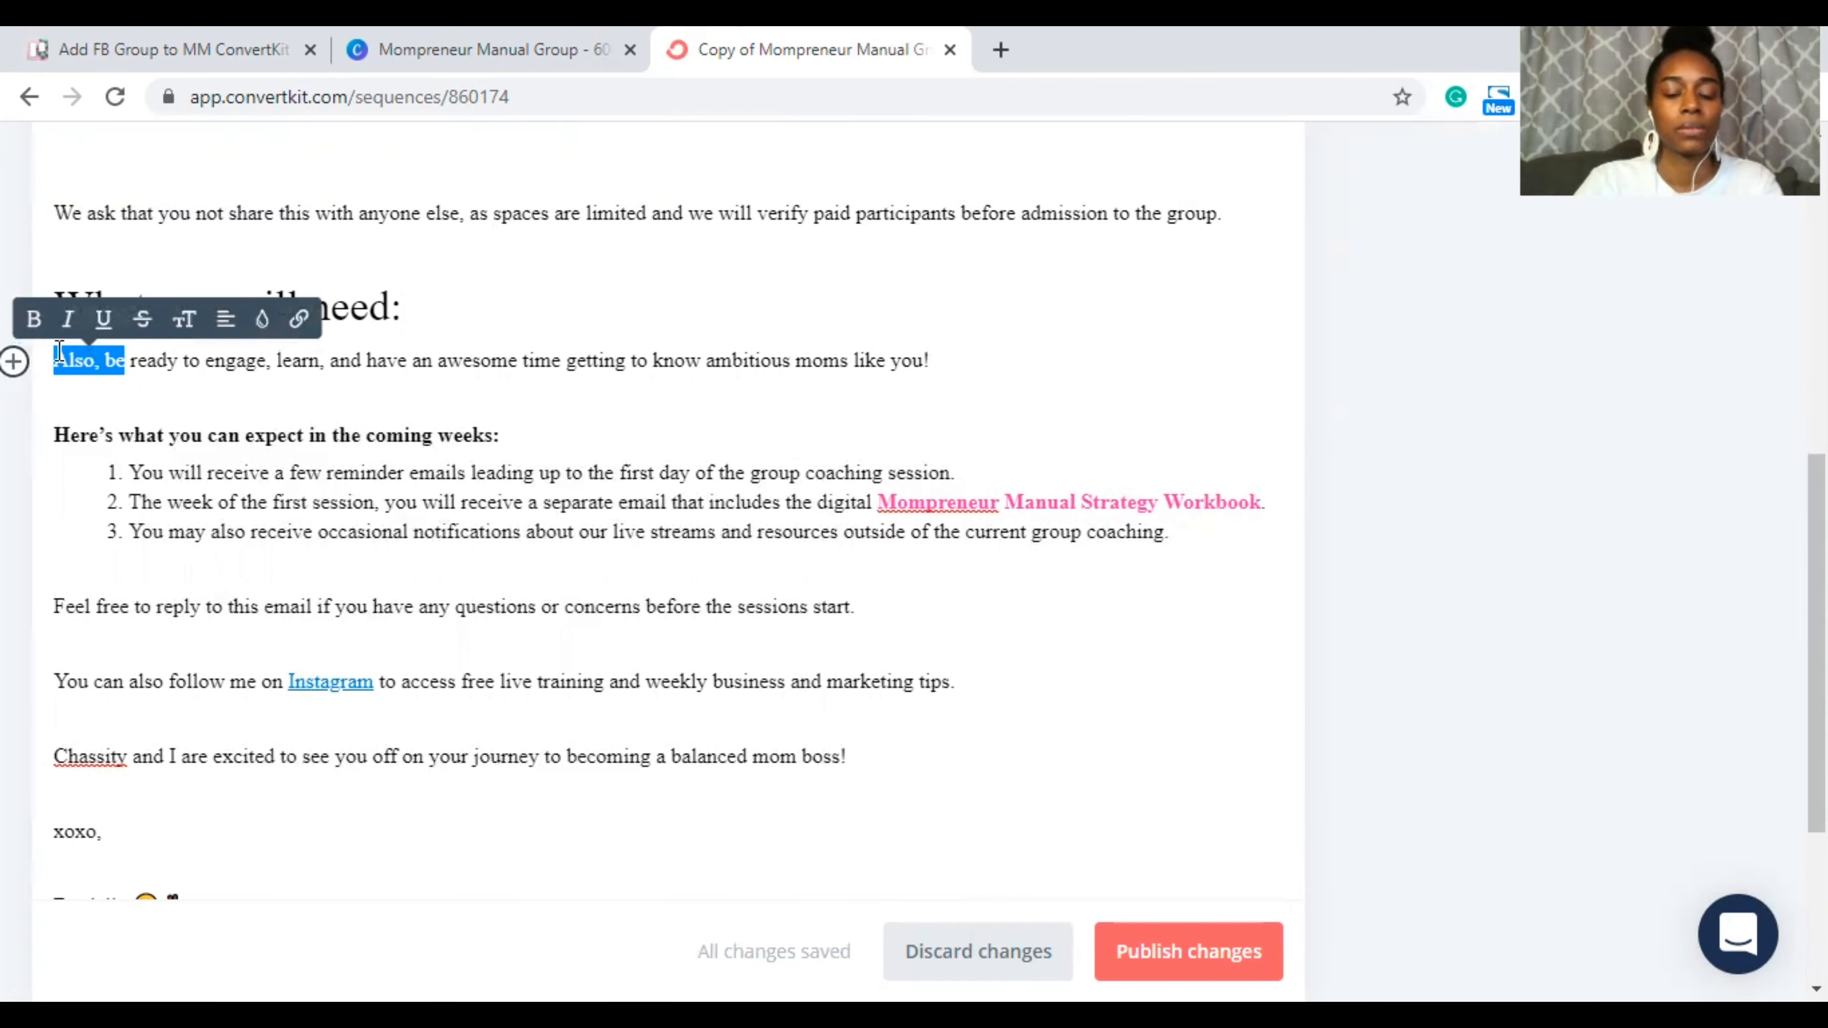
{"action": "key", "text": "BackSpace"}
{"action": "type", "text": "B"}
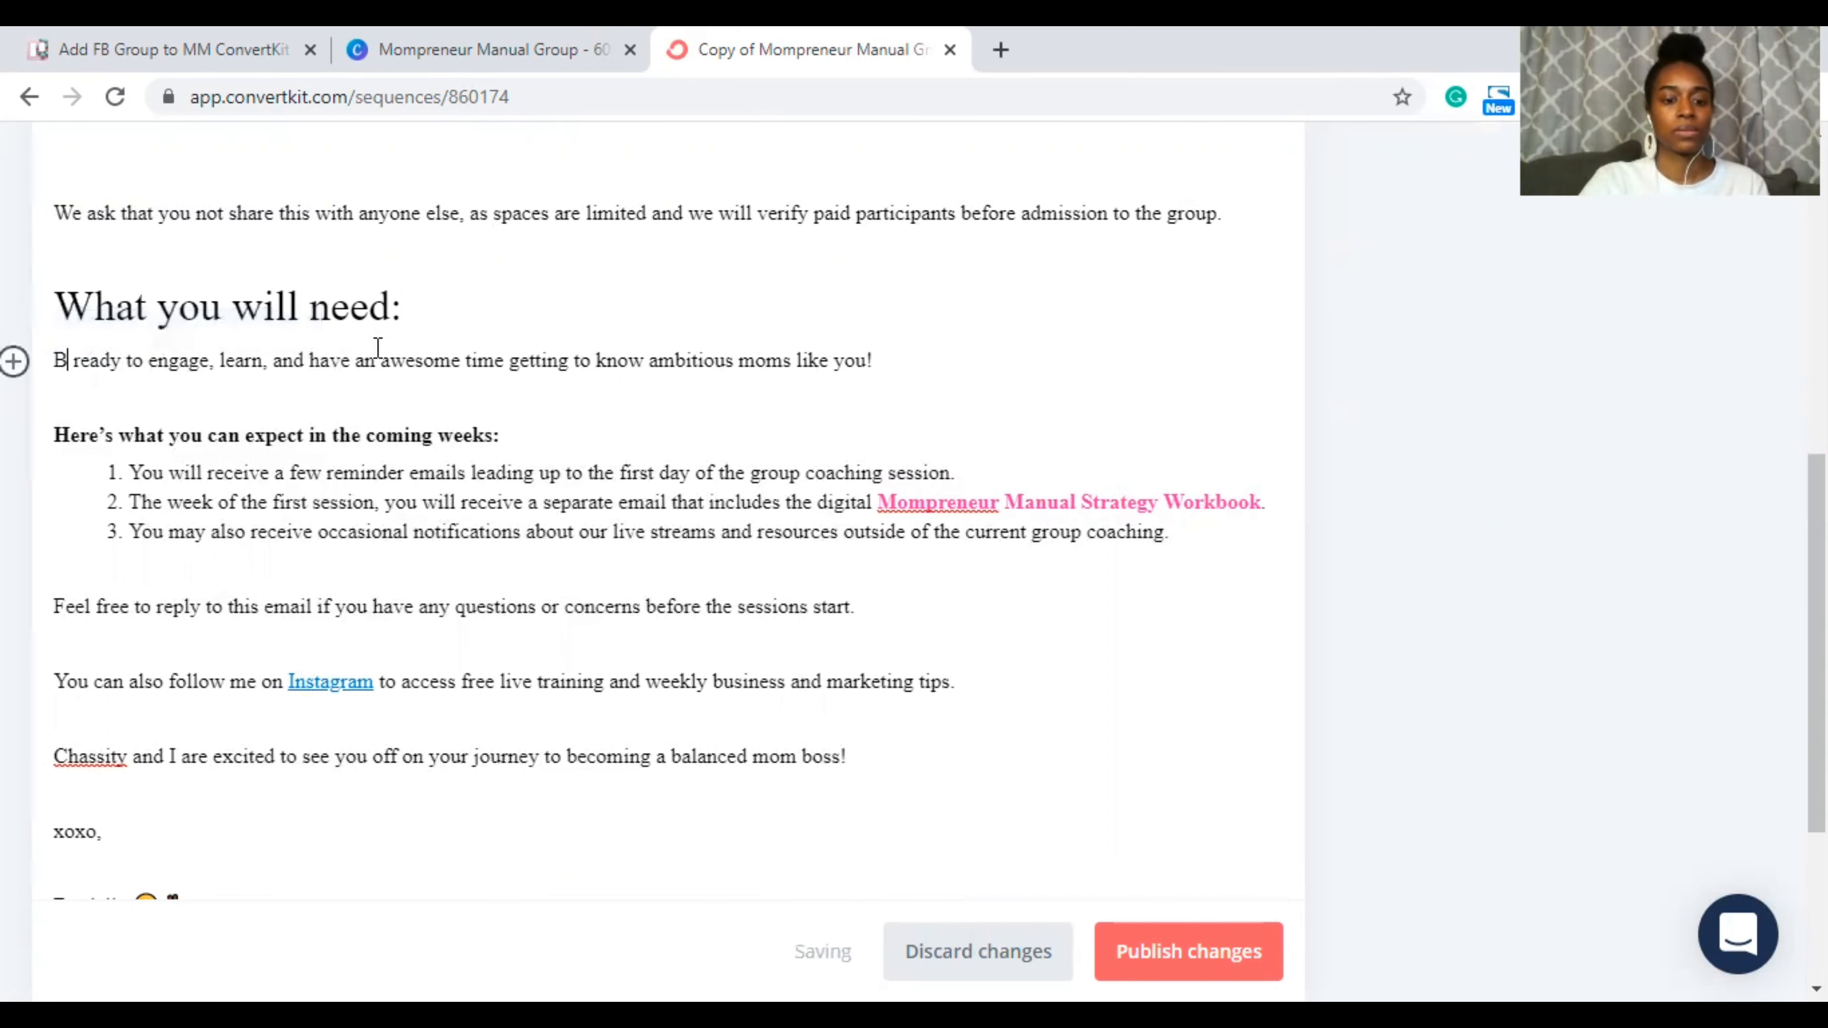
{"action": "type", "text": "e"}
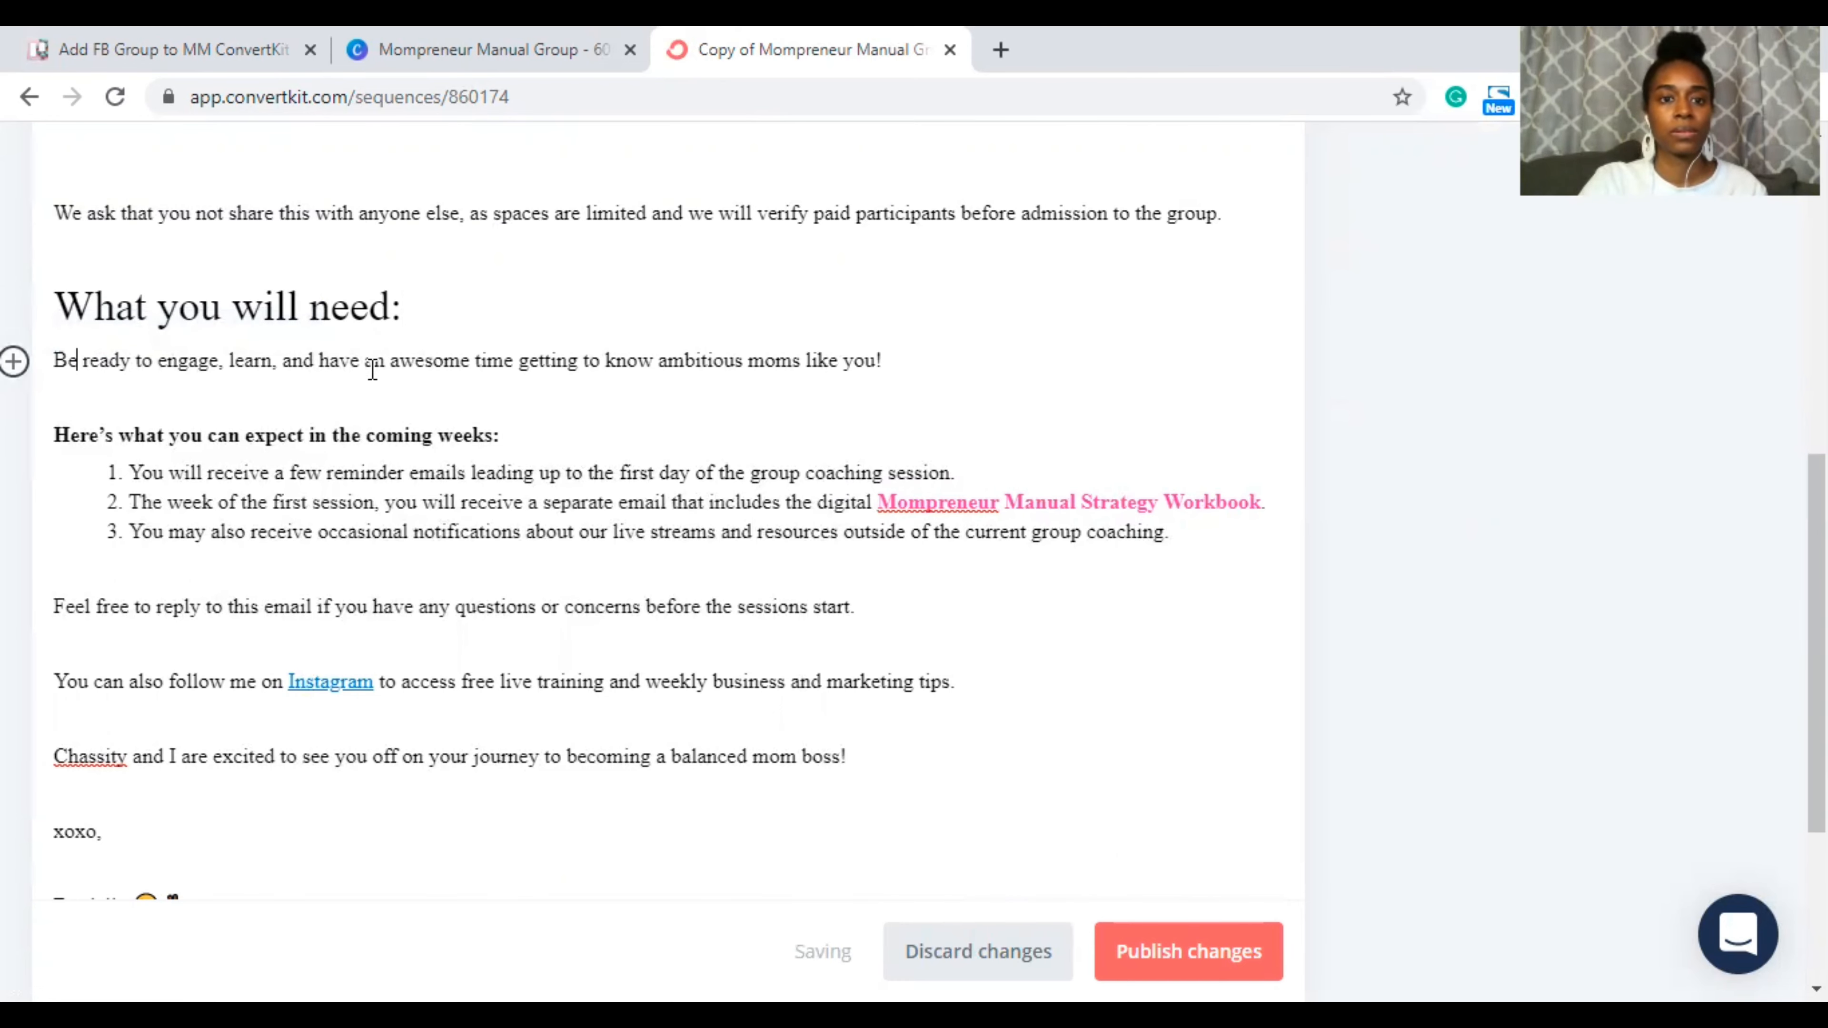
Step: Select the expectation list items further down, then clear the selection
{"action": "scroll", "coordinate": [372, 369], "scroll_direction": "down", "scroll_amount": 1}
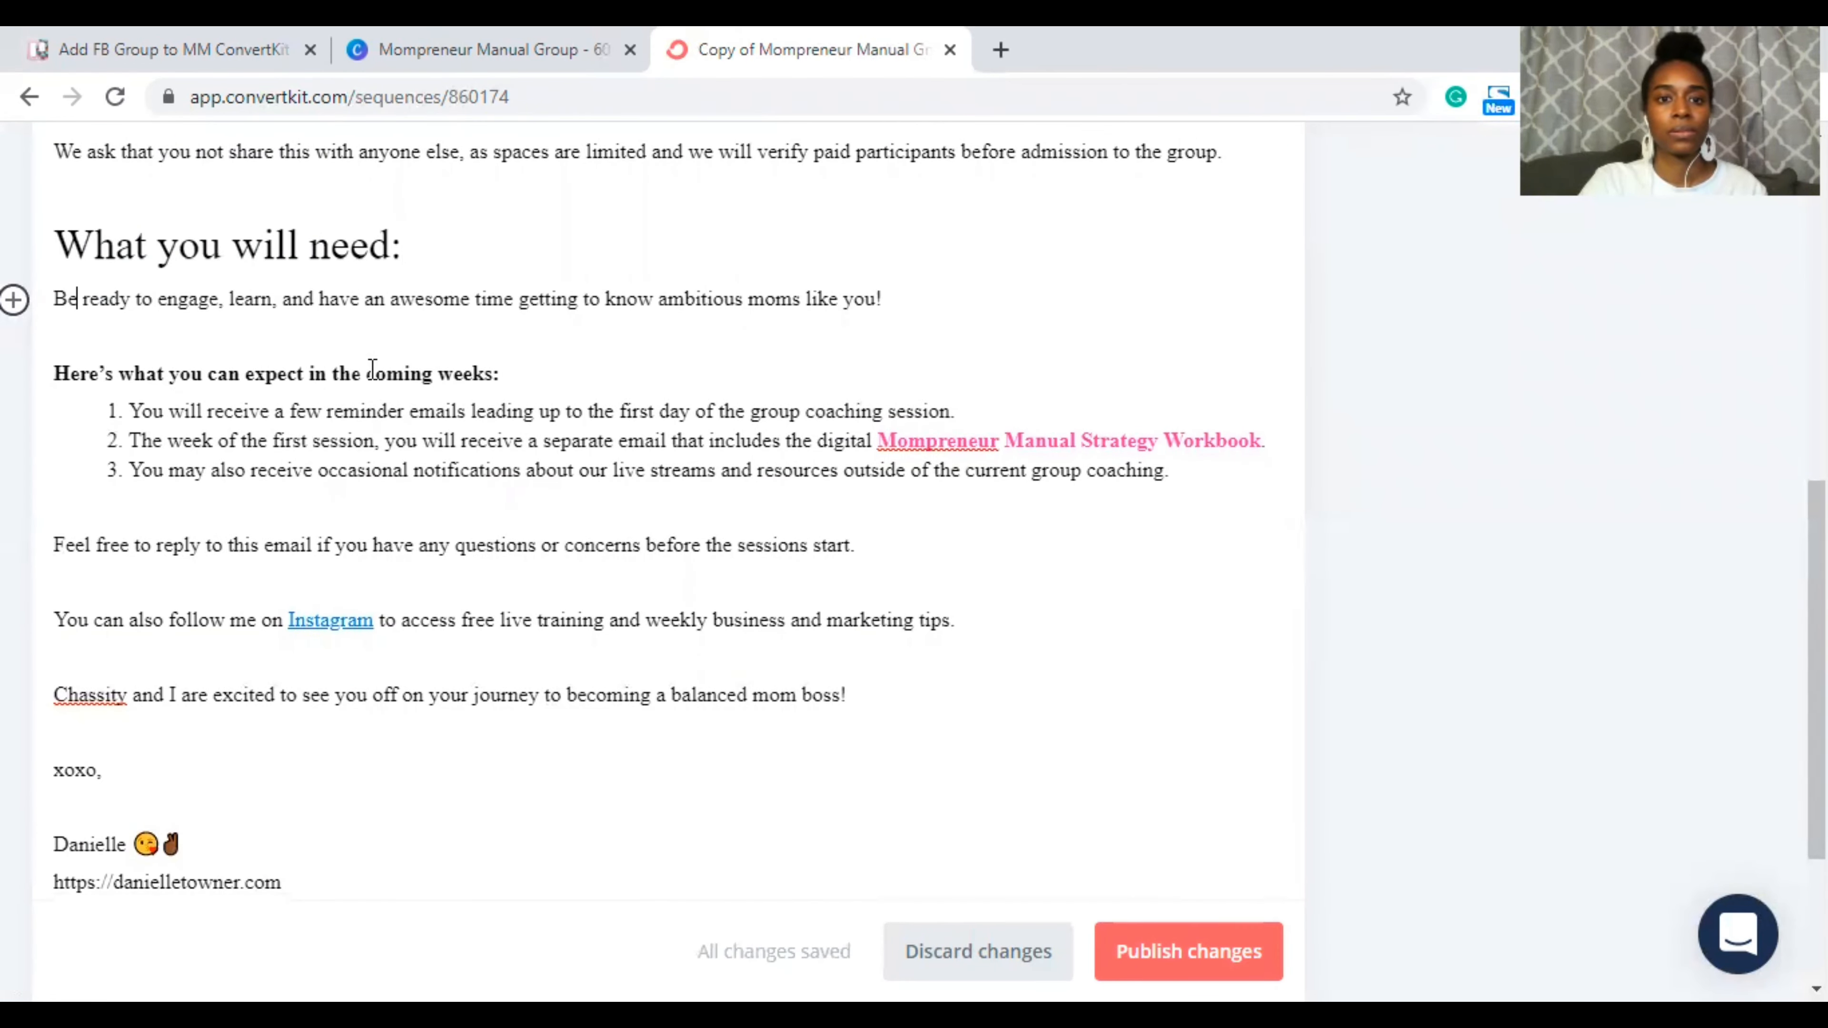
{"action": "scroll", "coordinate": [373, 369], "scroll_direction": "down", "scroll_amount": 1}
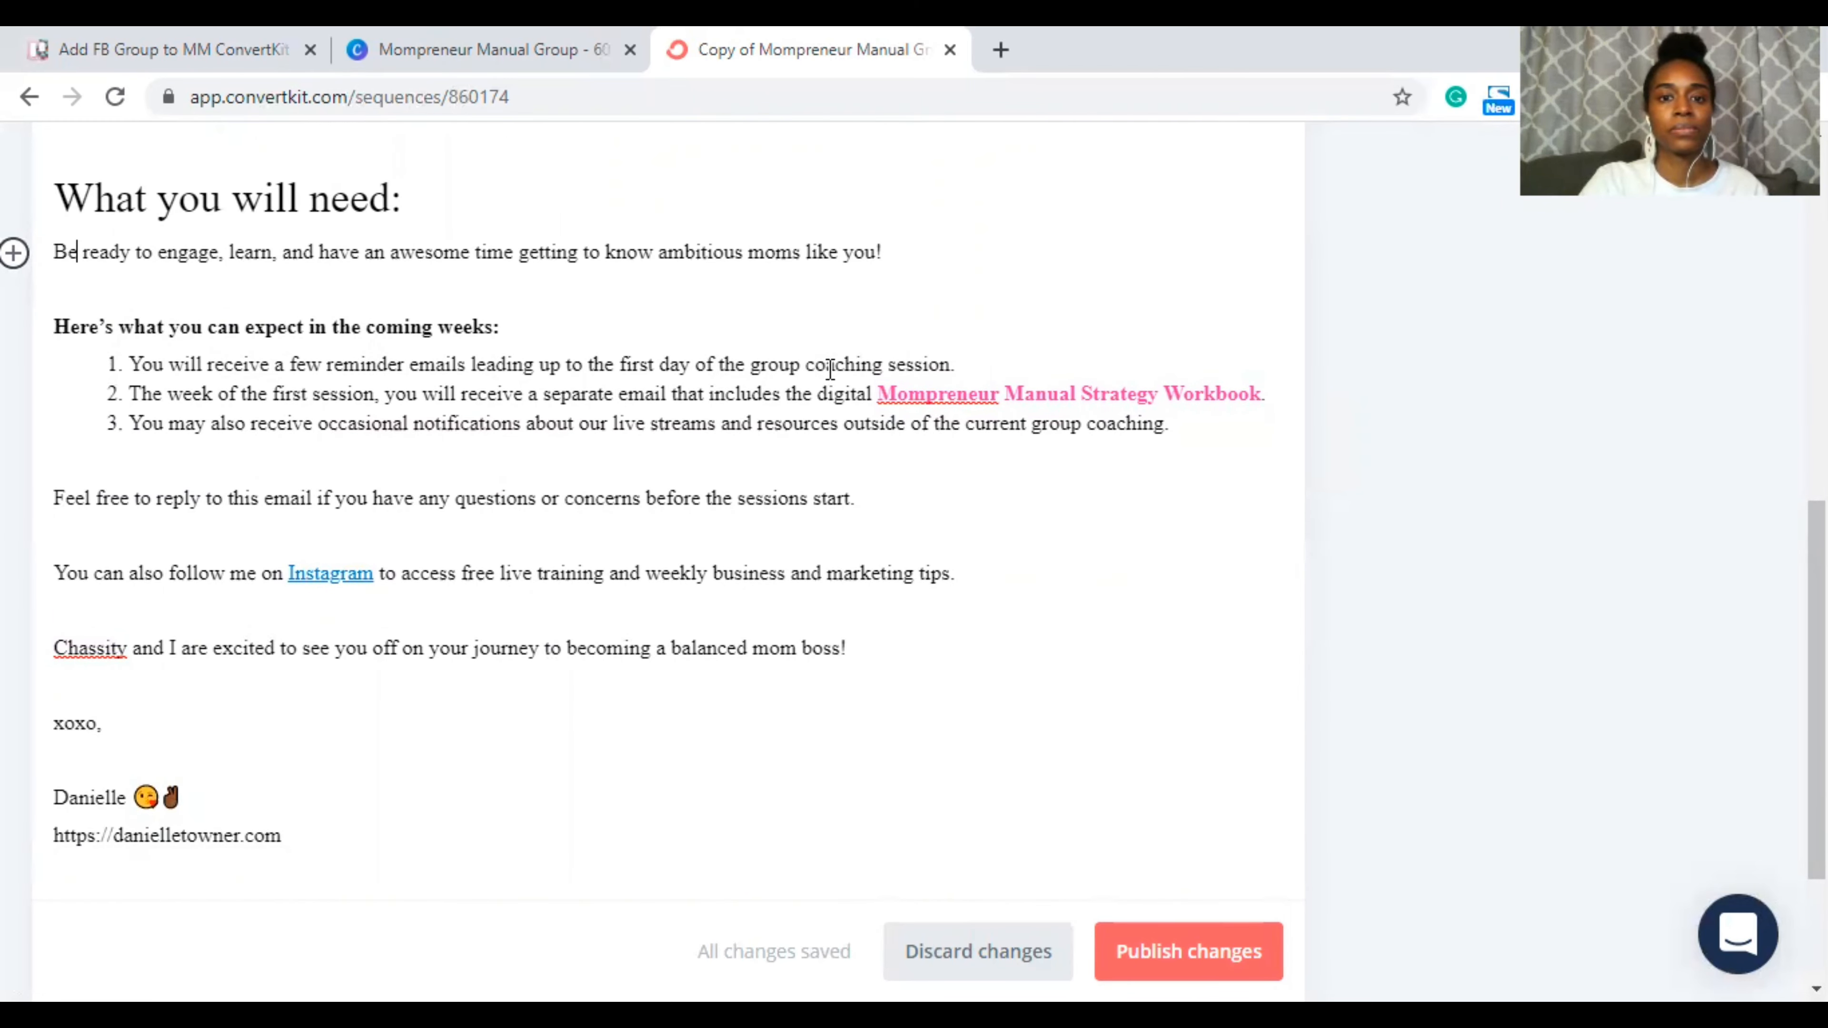
{"action": "left_click_drag", "start_coordinate": [954, 366], "coordinate": [844, 360]}
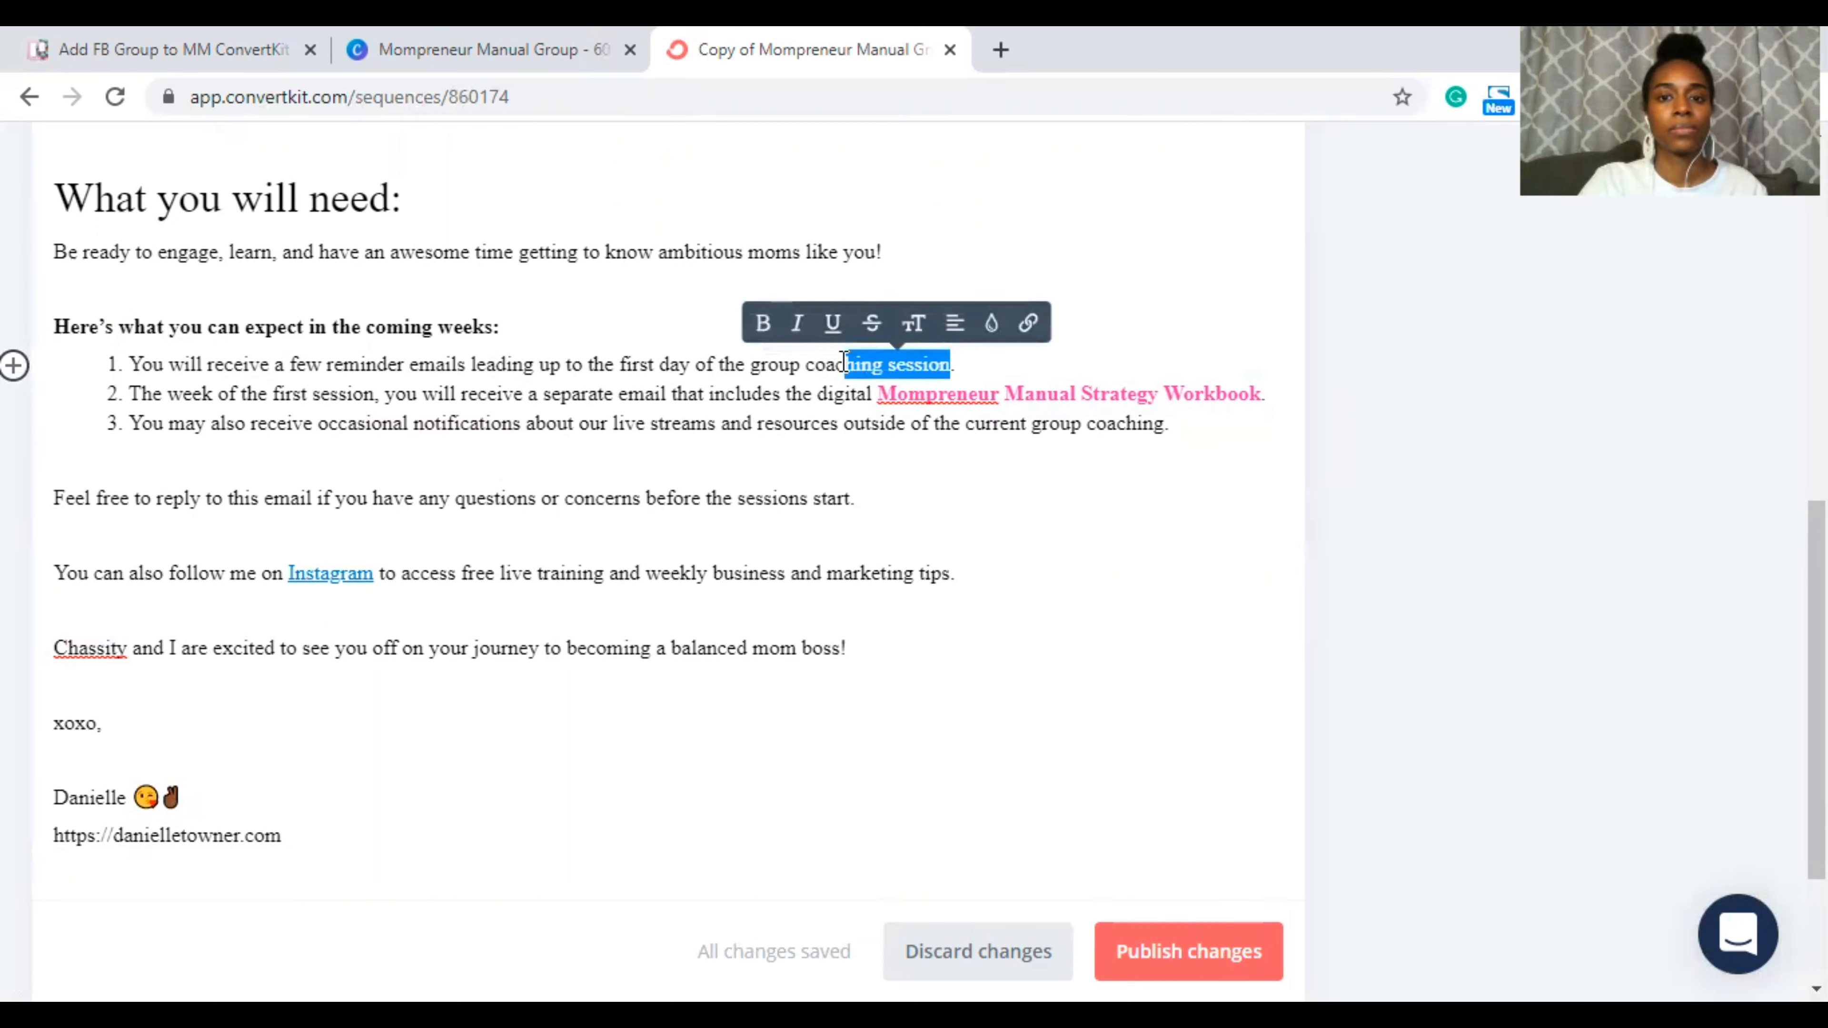
{"action": "left_click_drag", "start_coordinate": [1170, 425], "coordinate": [128, 366]}
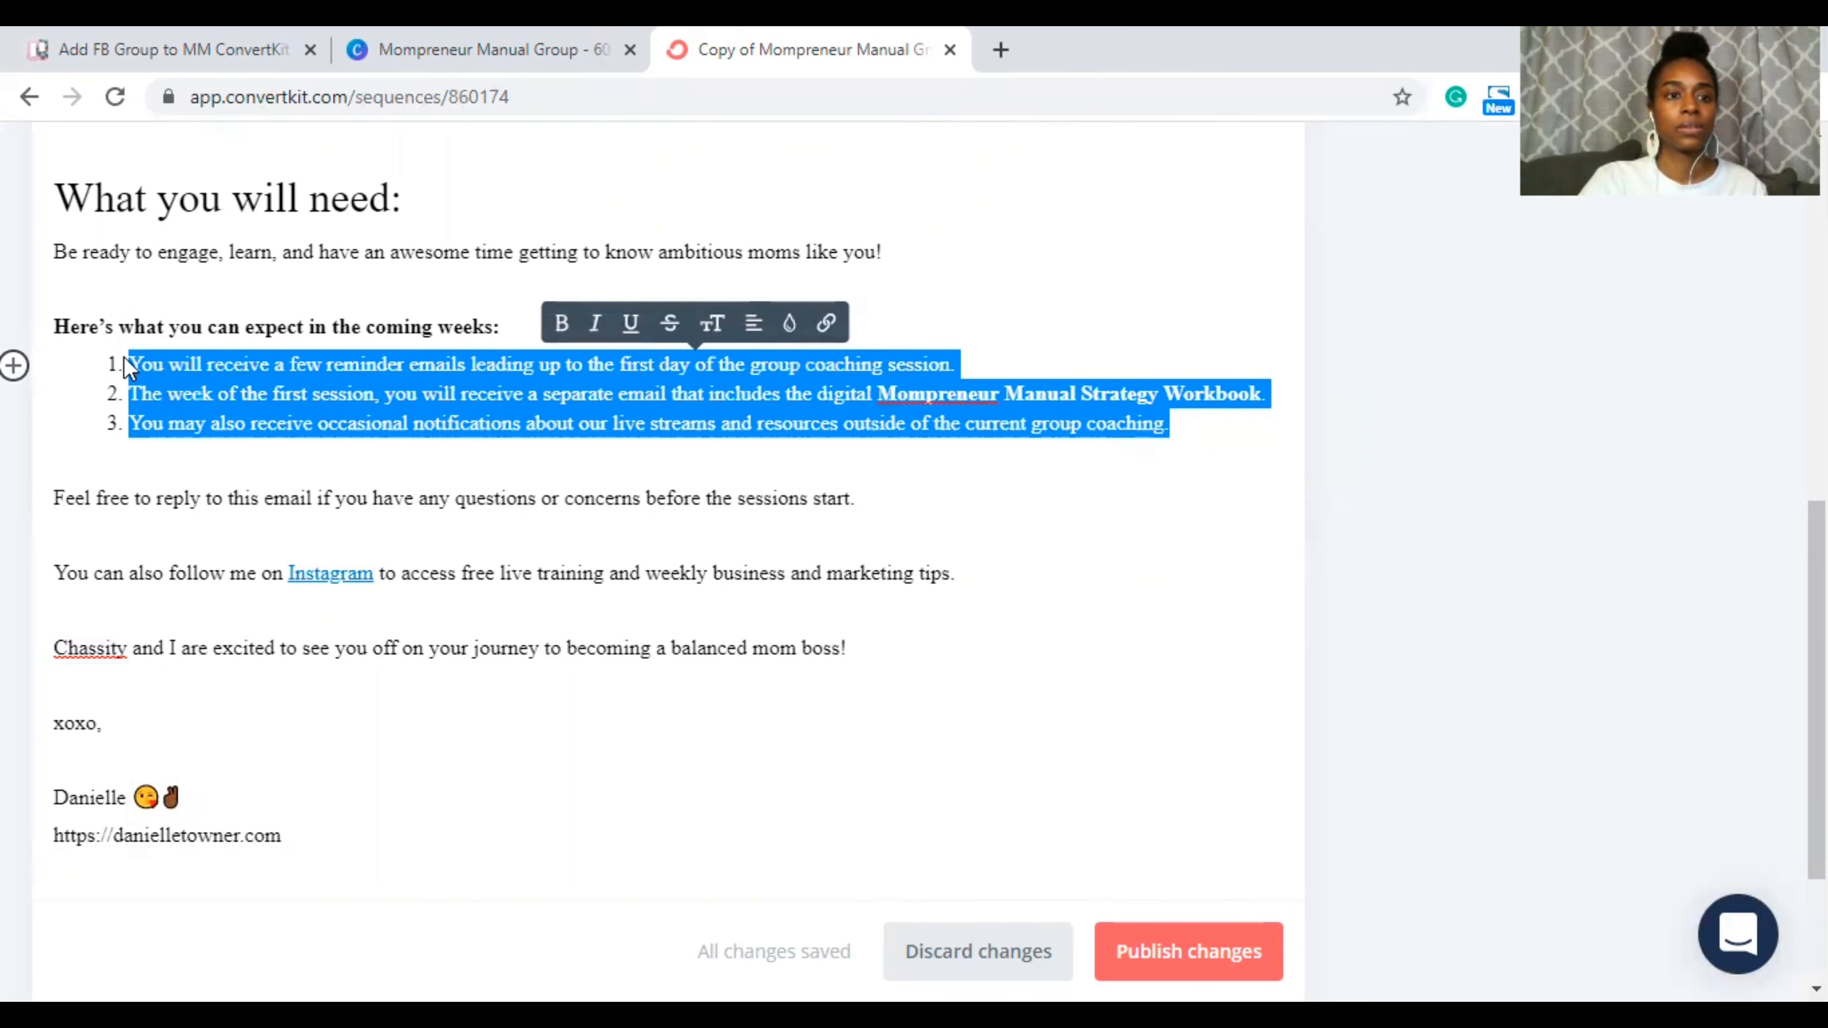
{"action": "left_click", "coordinate": [59, 317]}
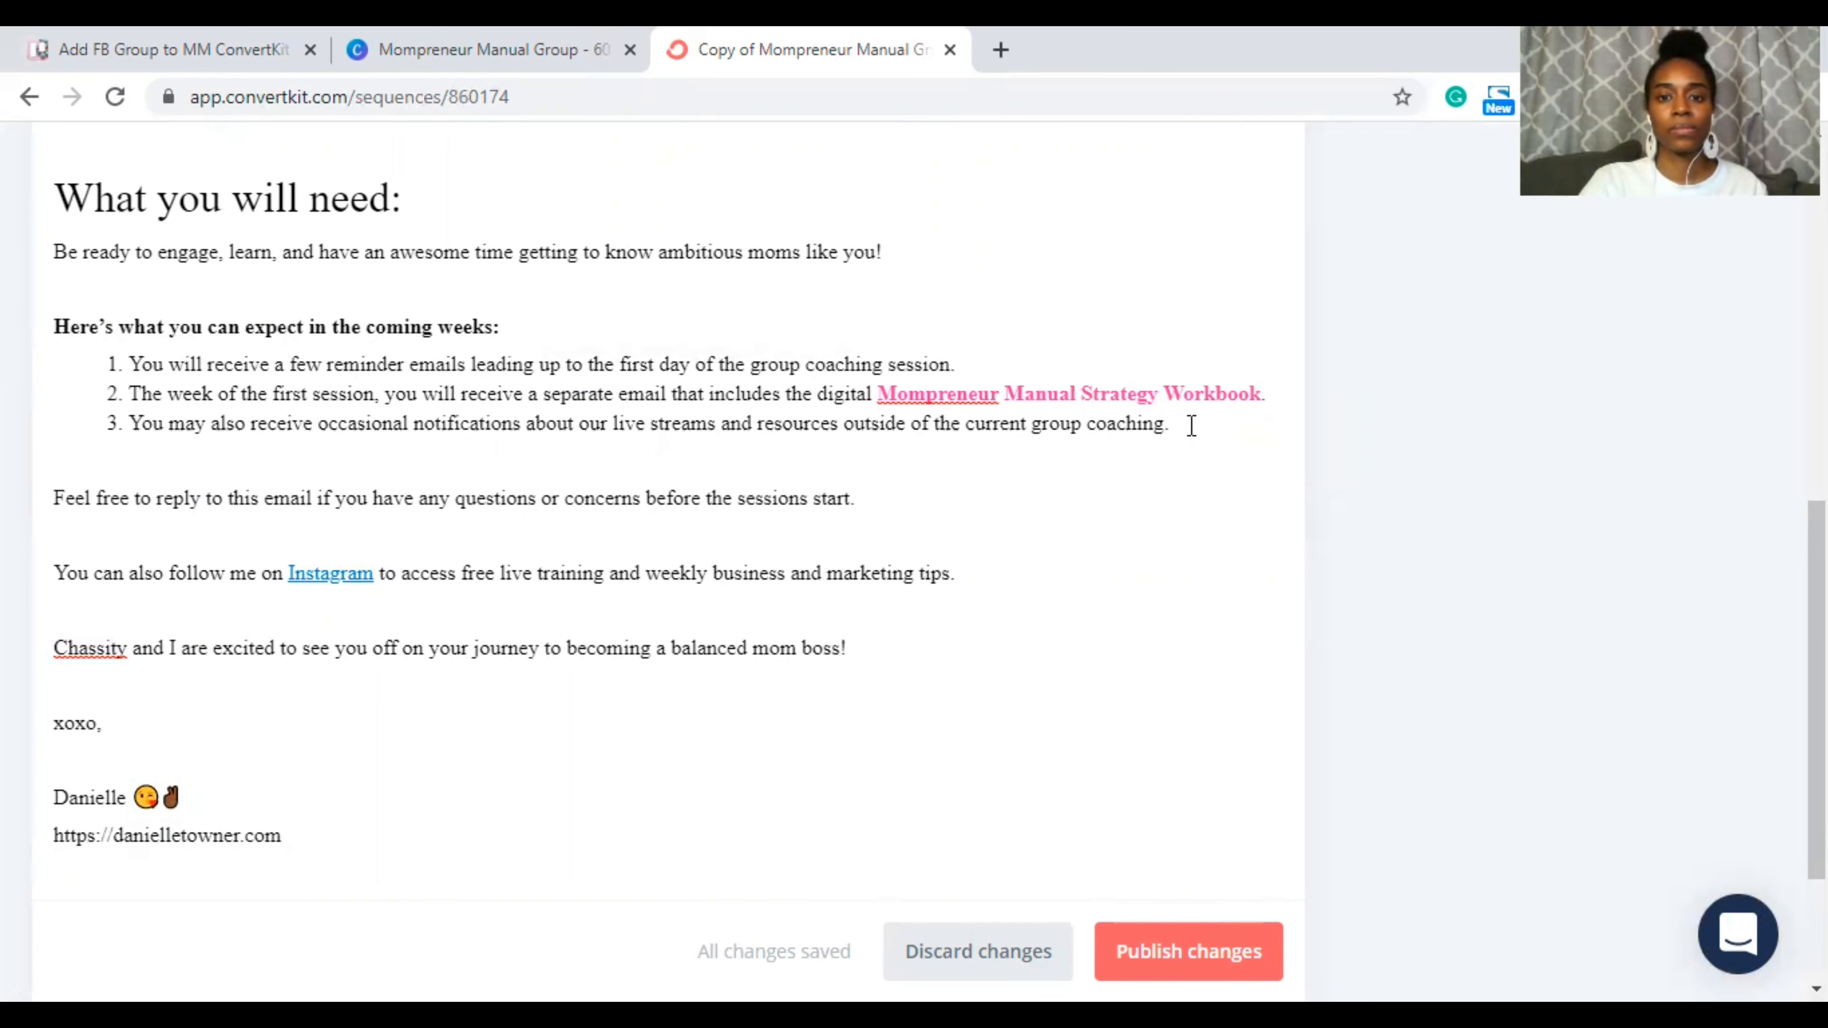
Step: Replace the heading and three list items with a sentence about occasional email reminders for group events
{"action": "left_click_drag", "start_coordinate": [1191, 425], "coordinate": [25, 320]}
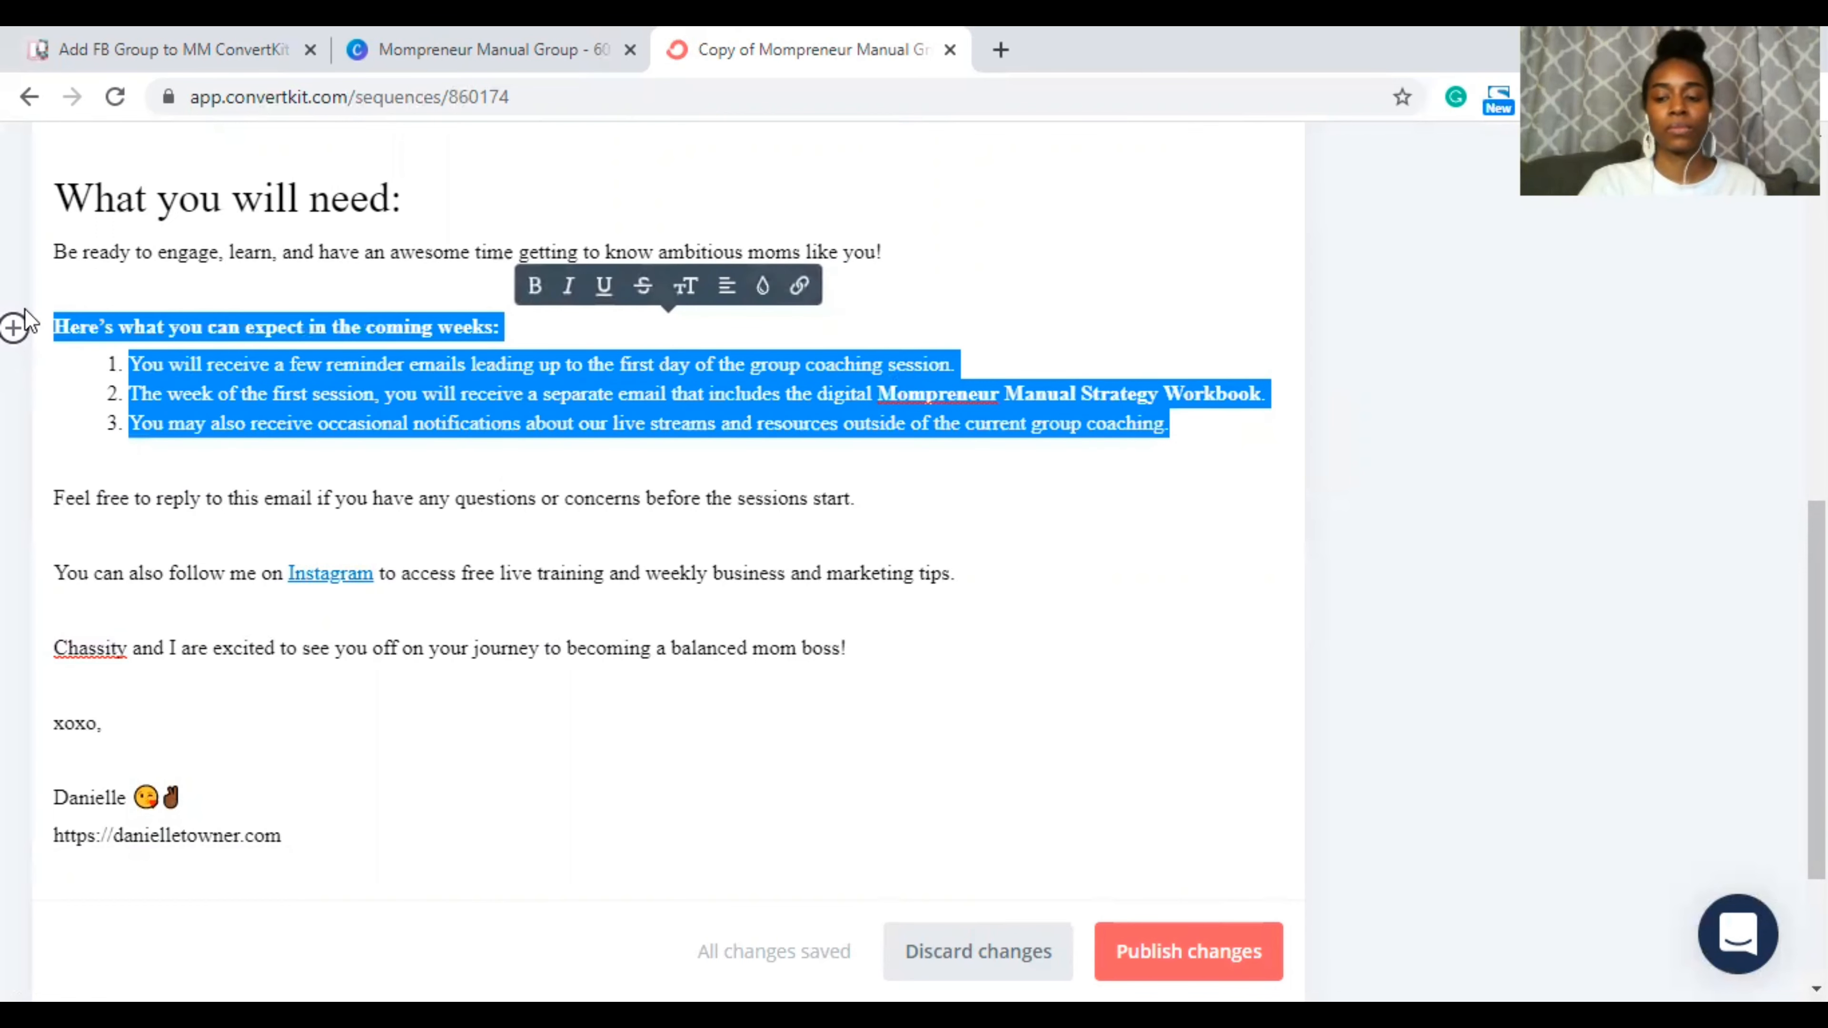
{"action": "key", "text": "BackSpace"}
{"action": "type", "text": "You wi"}
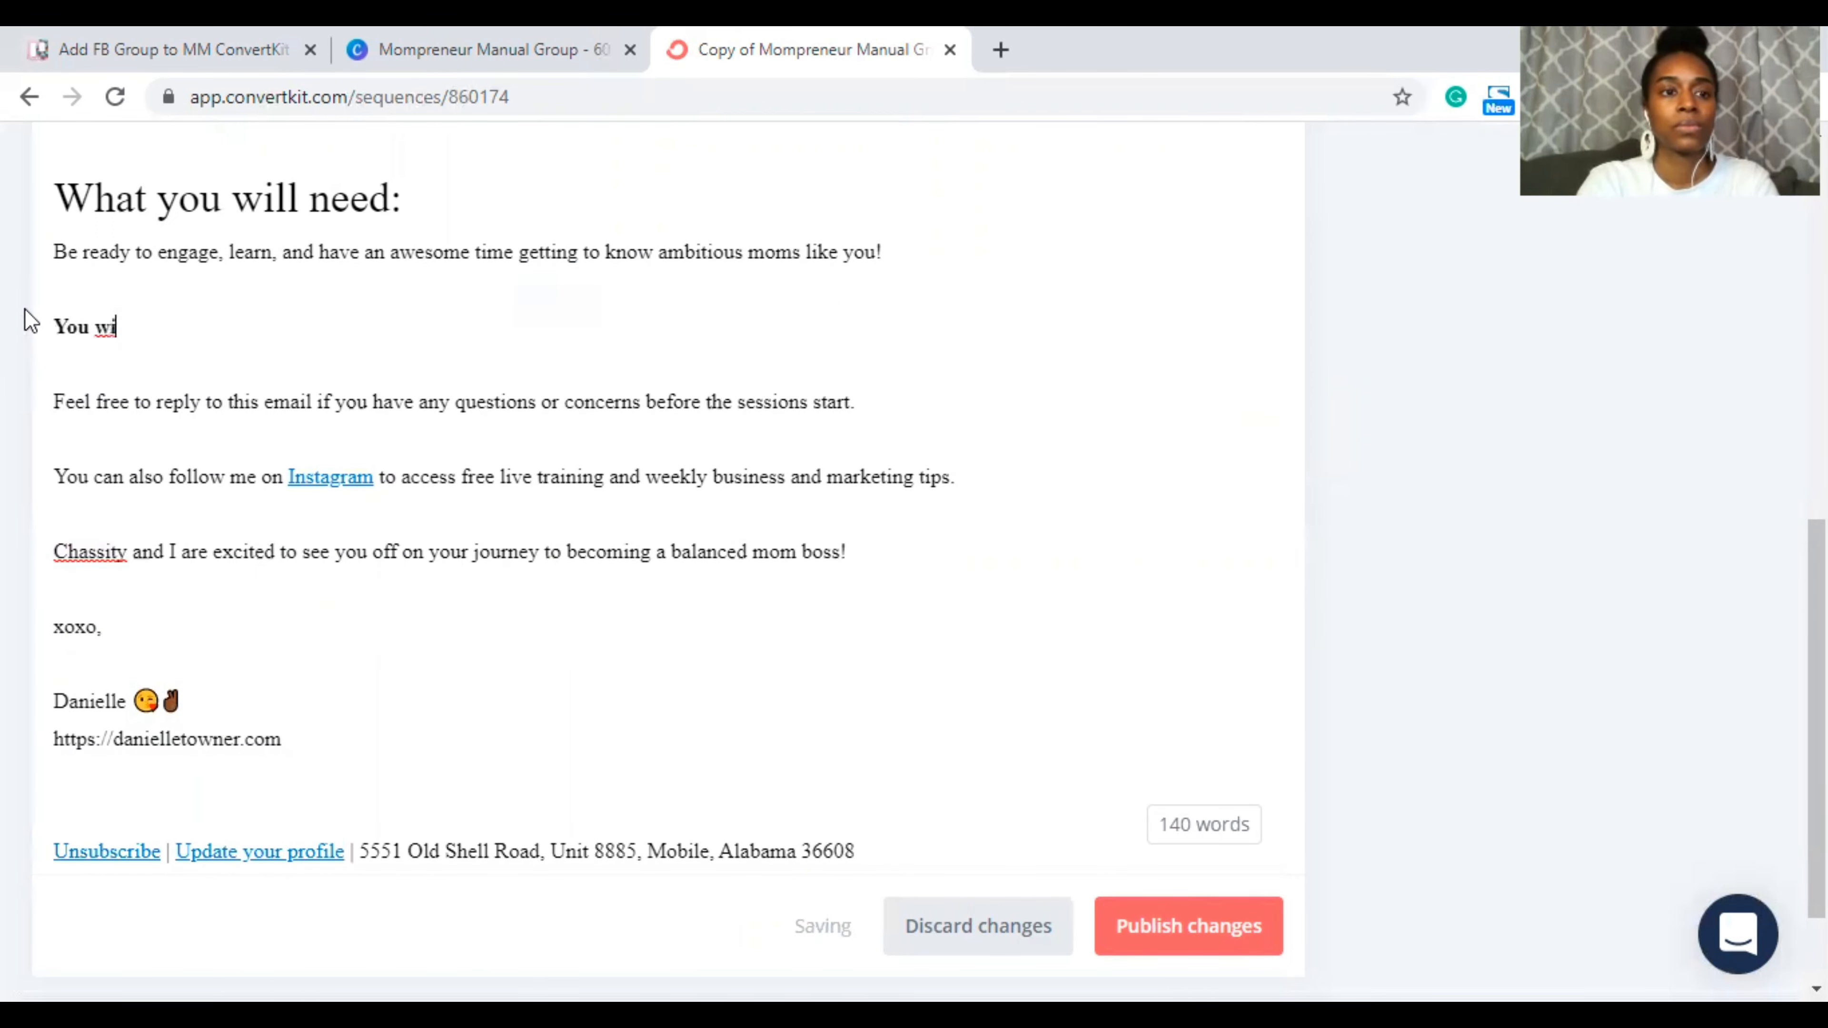
{"action": "type", "text": "ll receiv"}
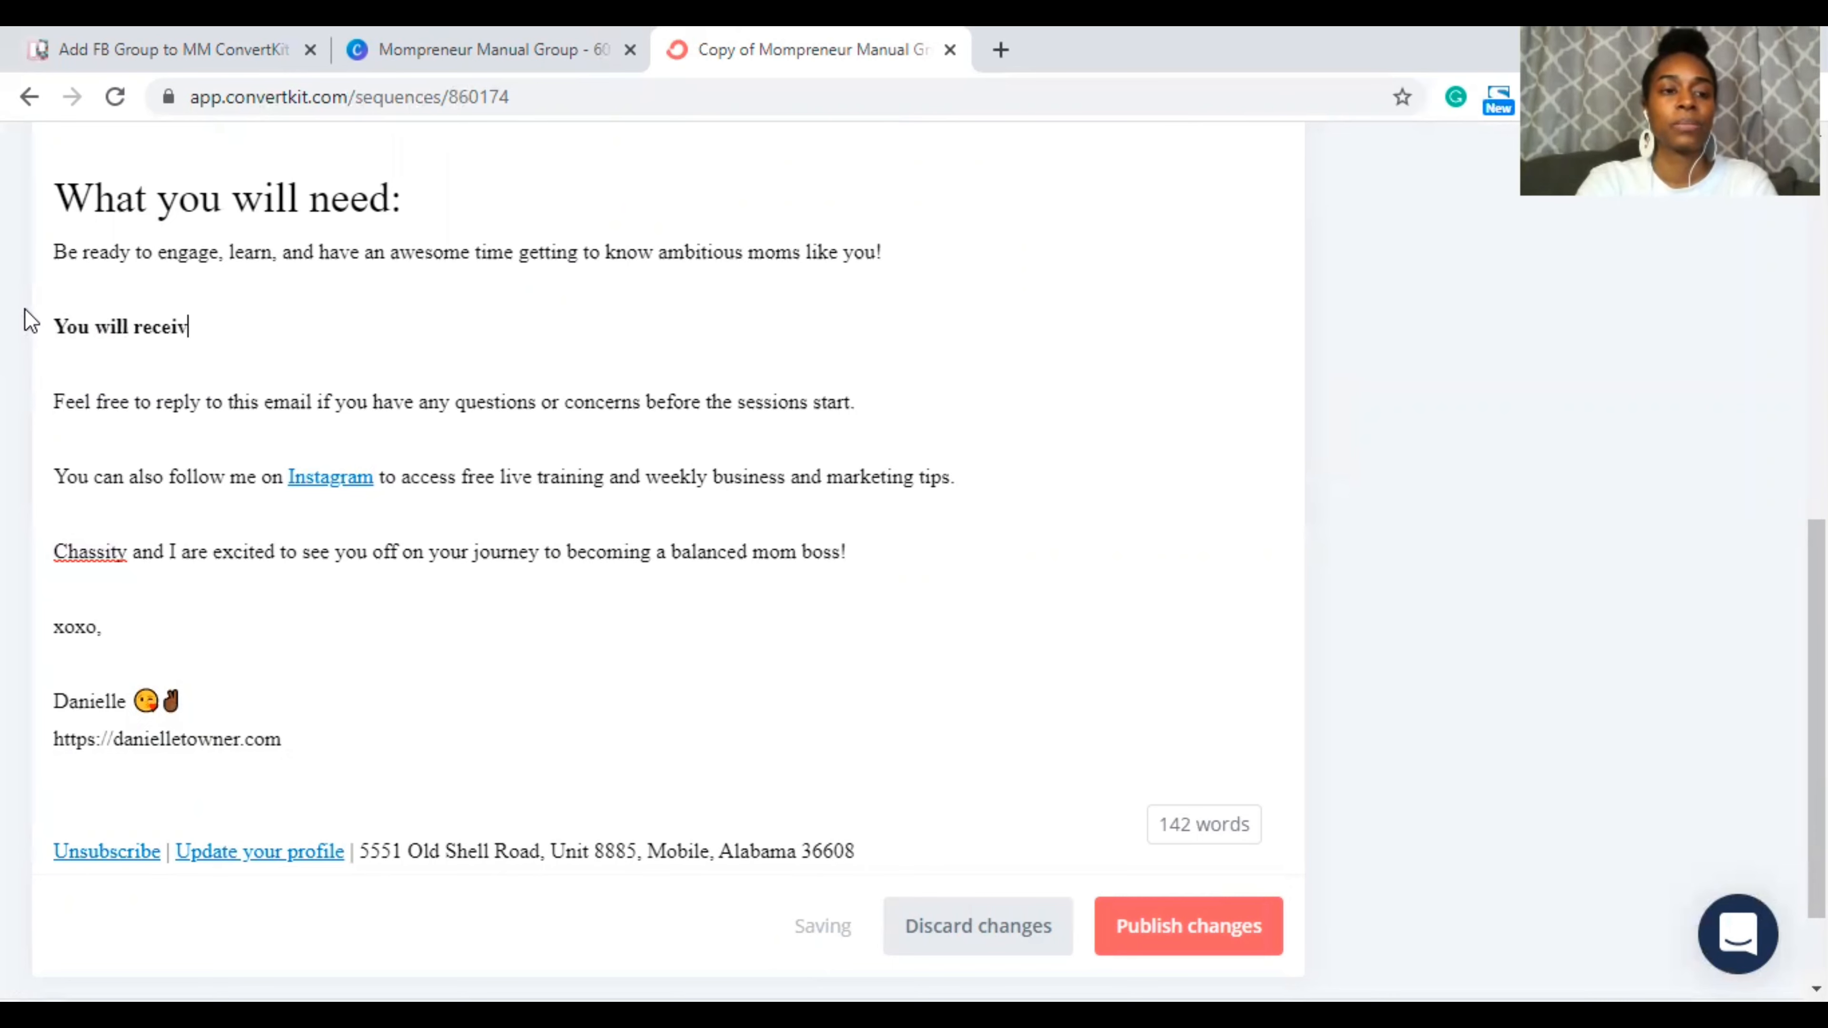
{"action": "type", "text": "e occassion"}
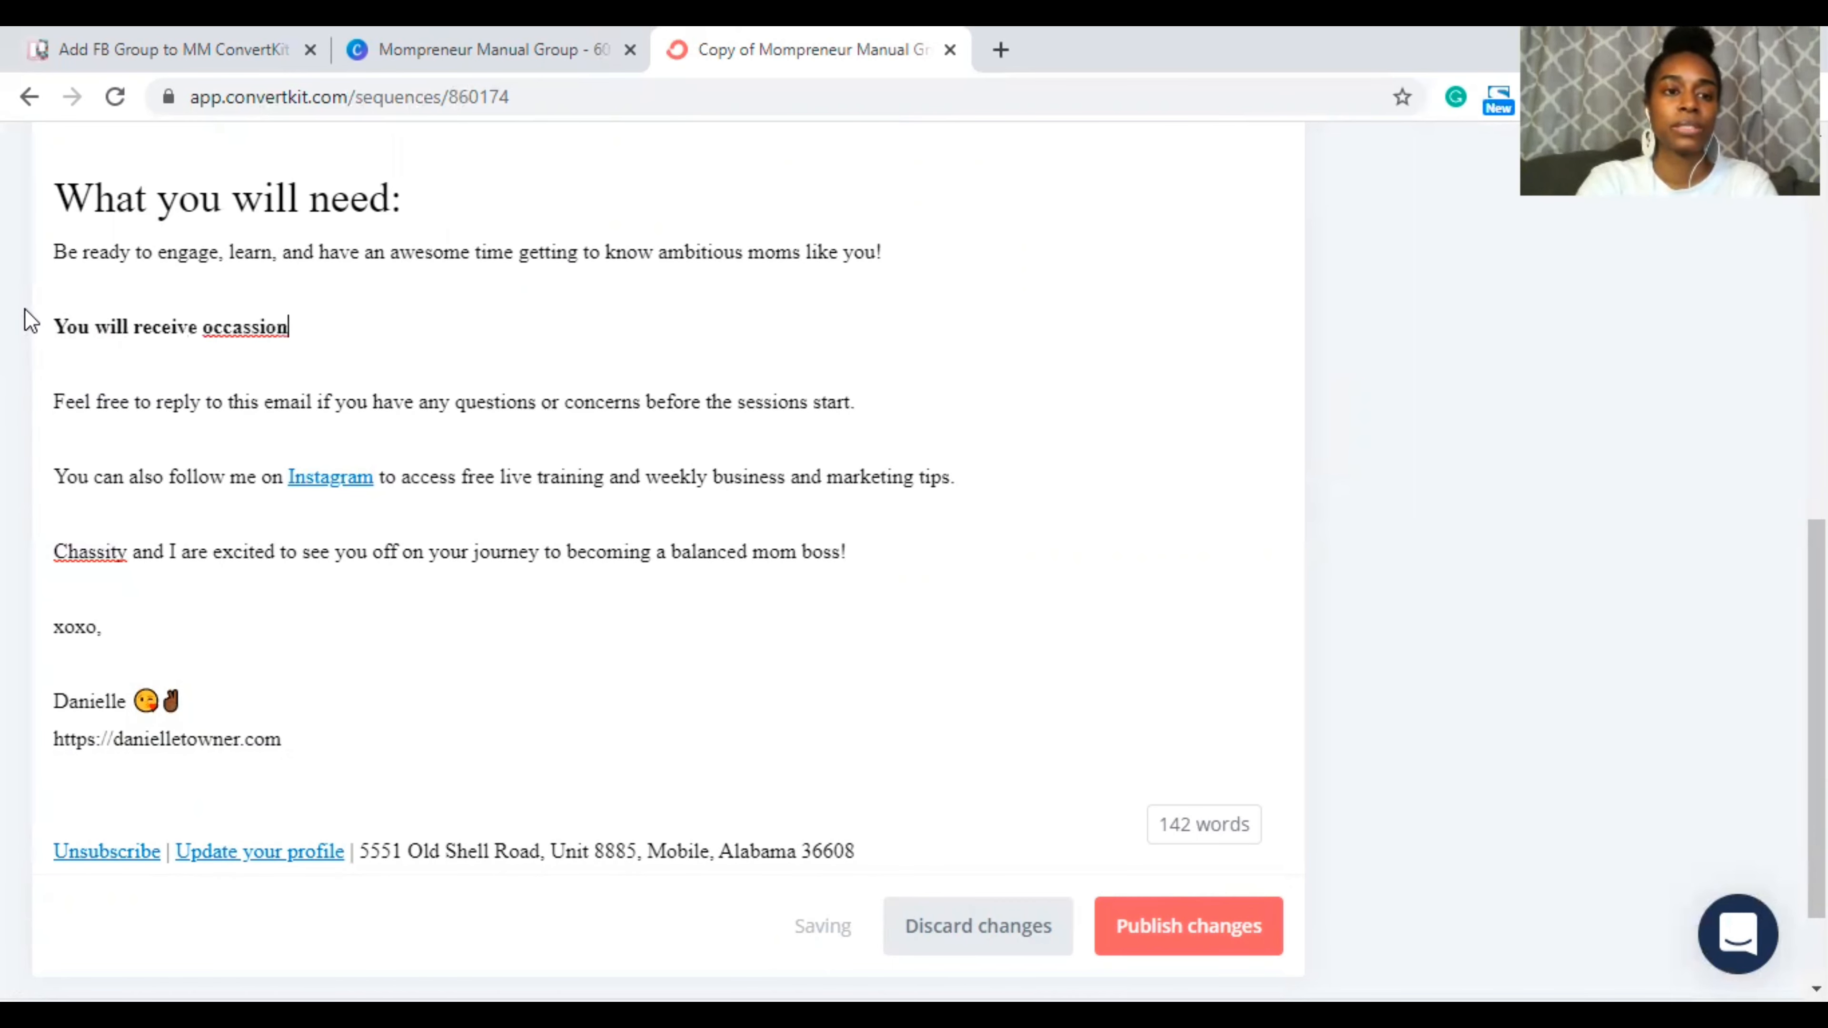
{"action": "type", "text": "al emai"}
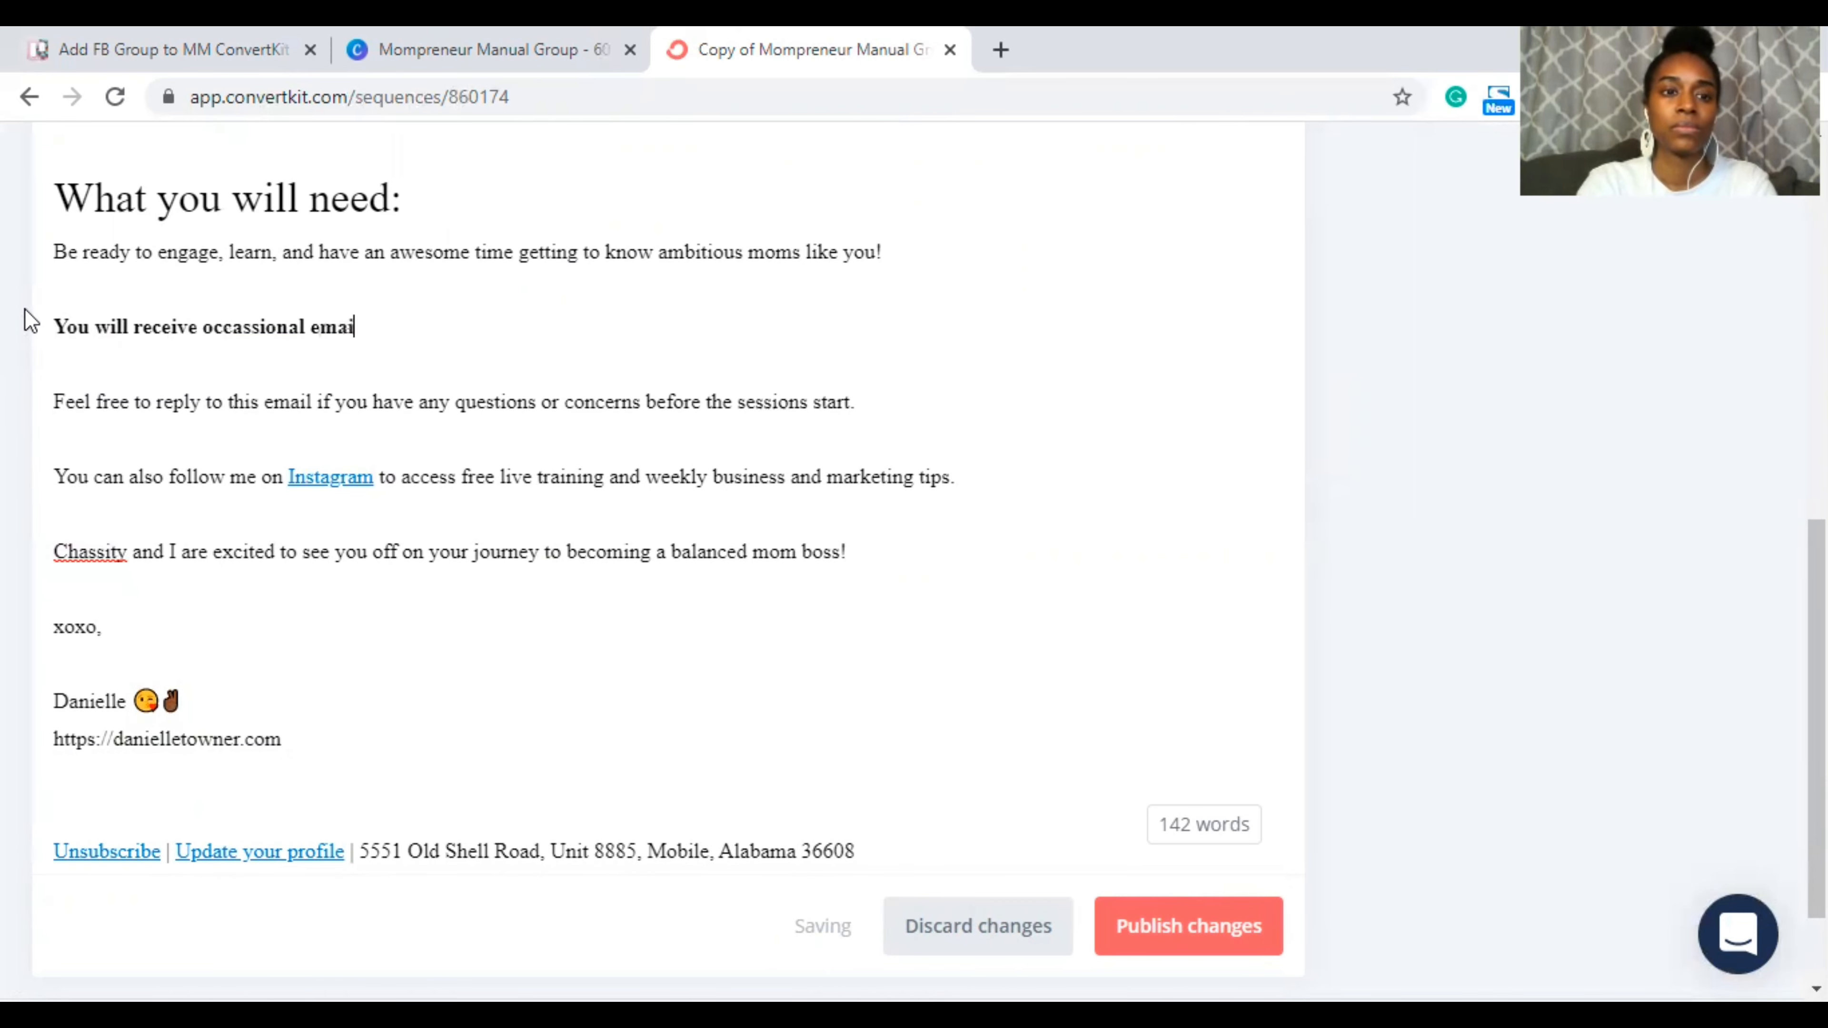
{"action": "type", "text": "l reminders "}
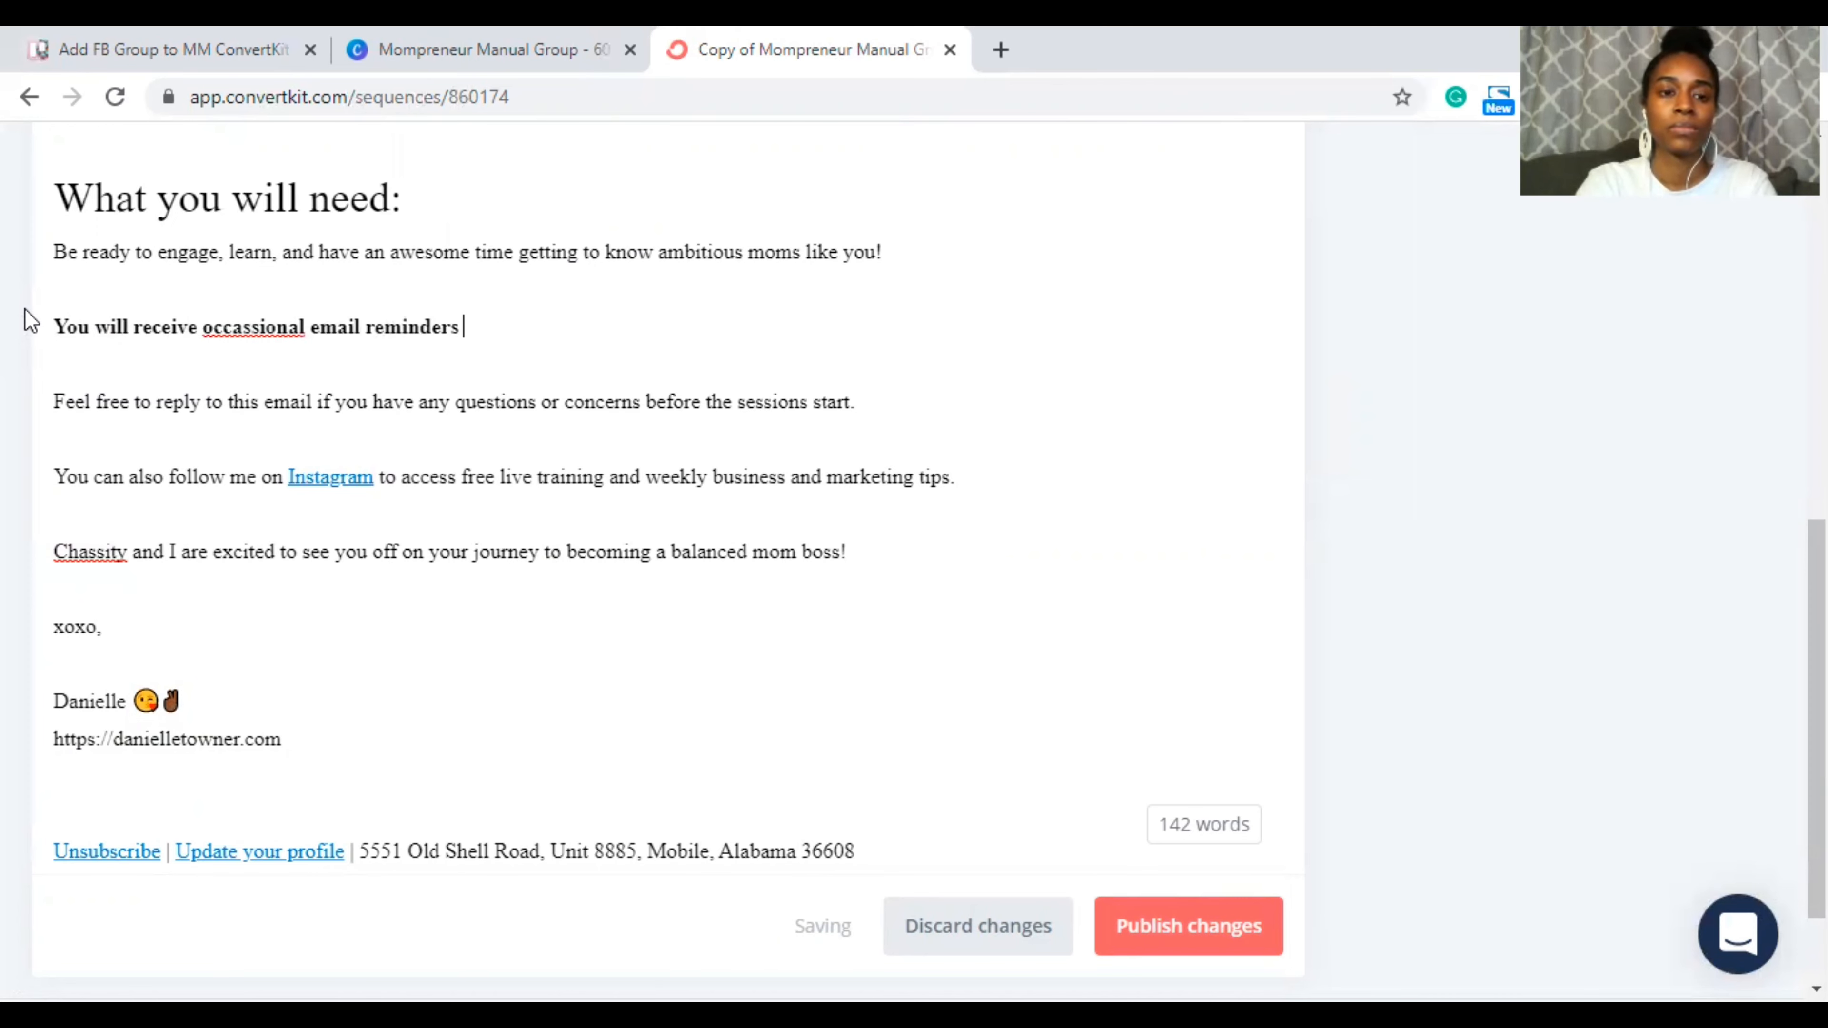
{"action": "type", "text": "when we have"}
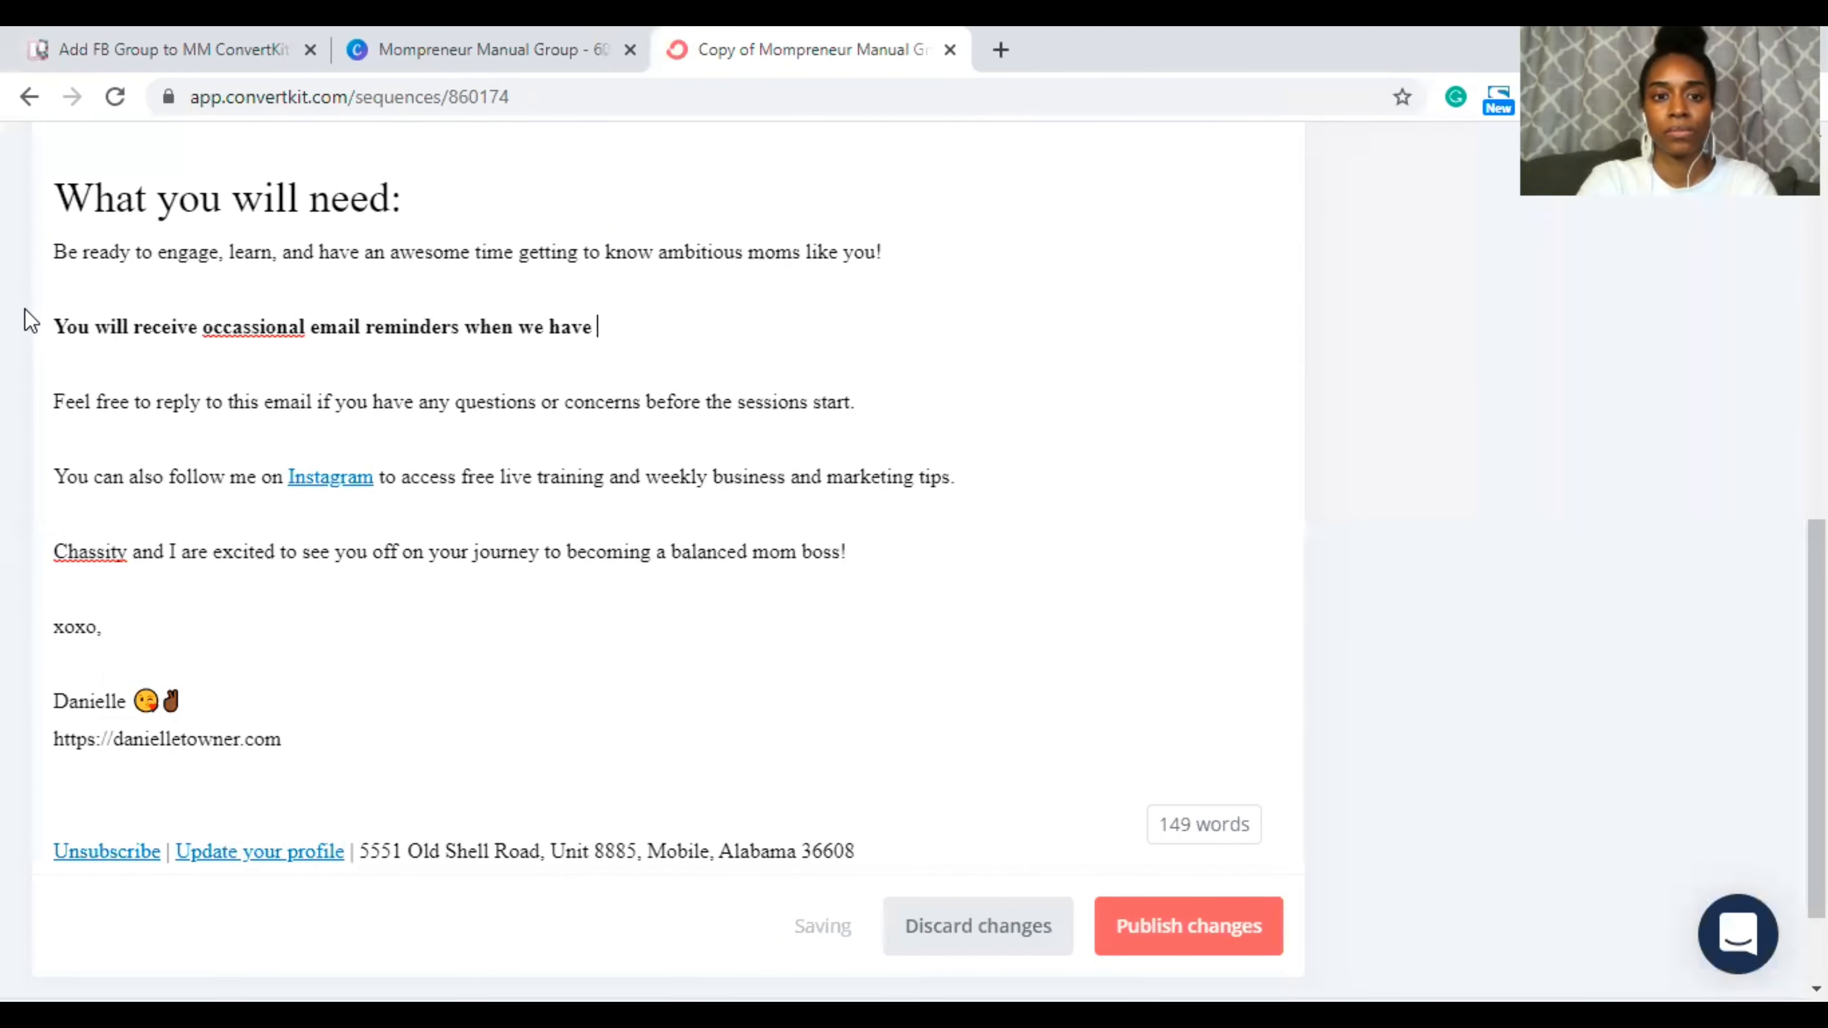
{"action": "type", "text": " event"}
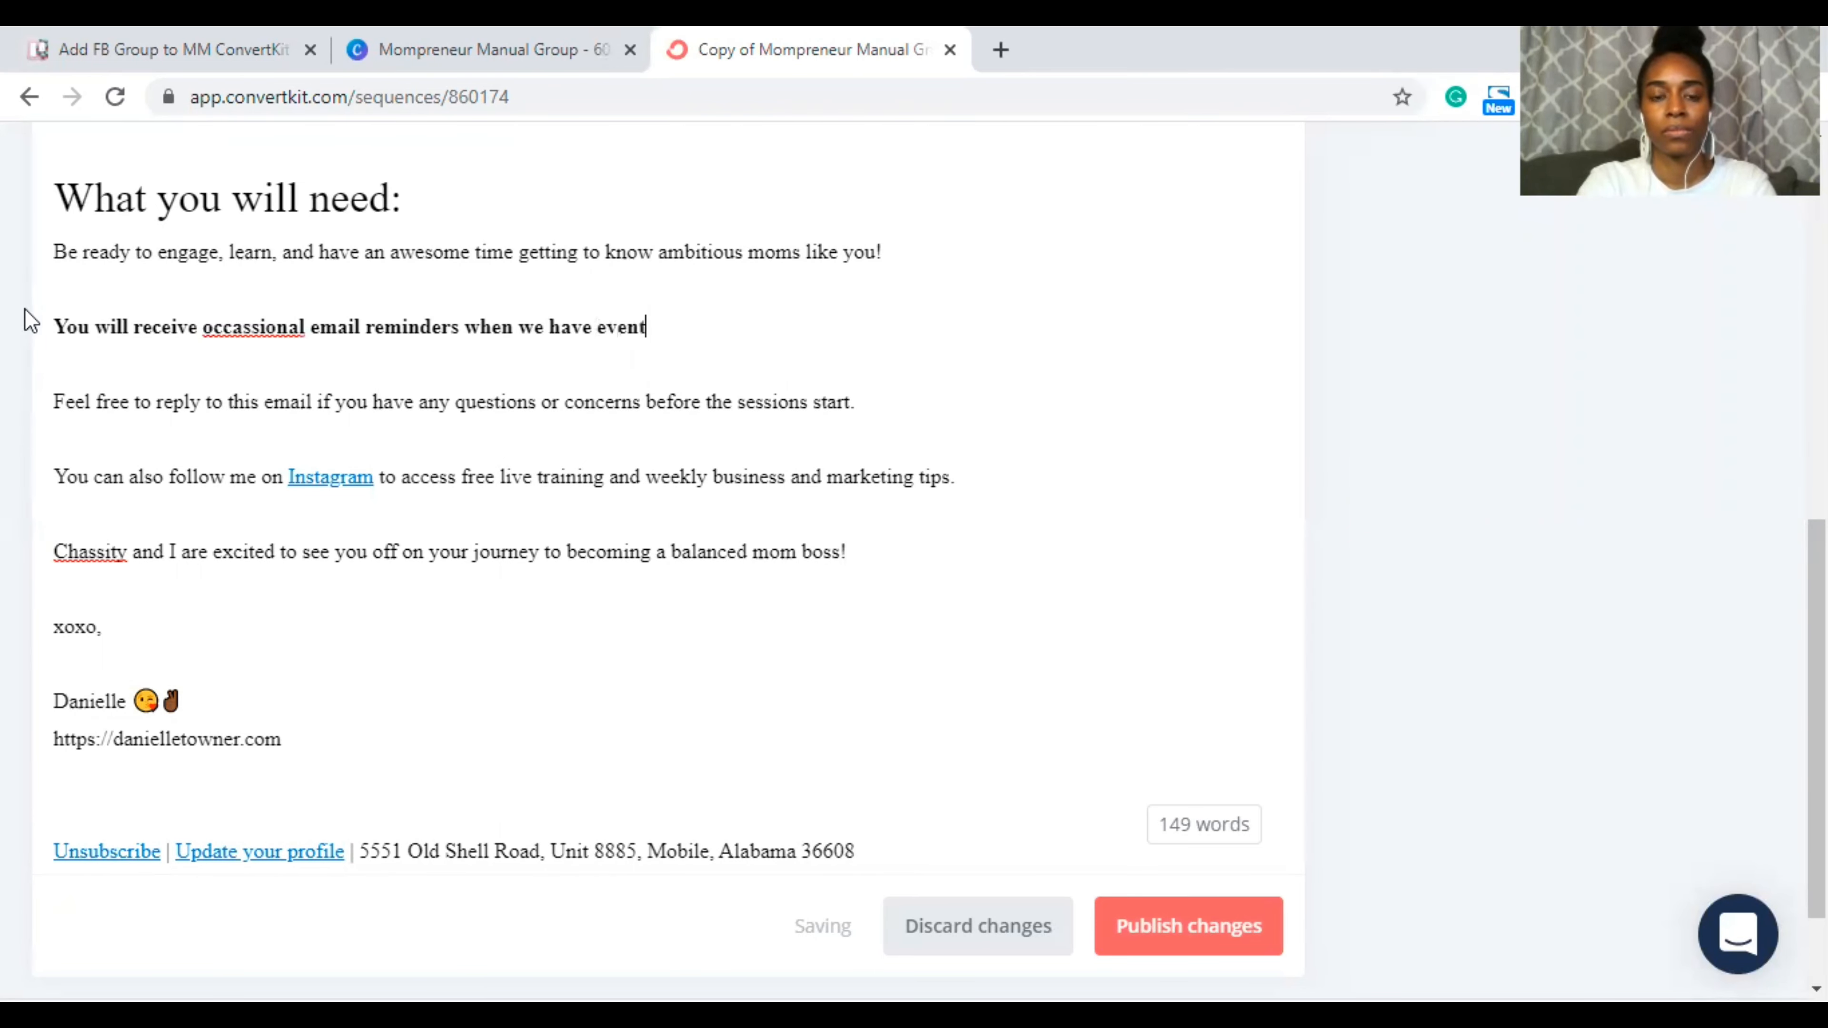
{"action": "type", "text": "s going on in t"}
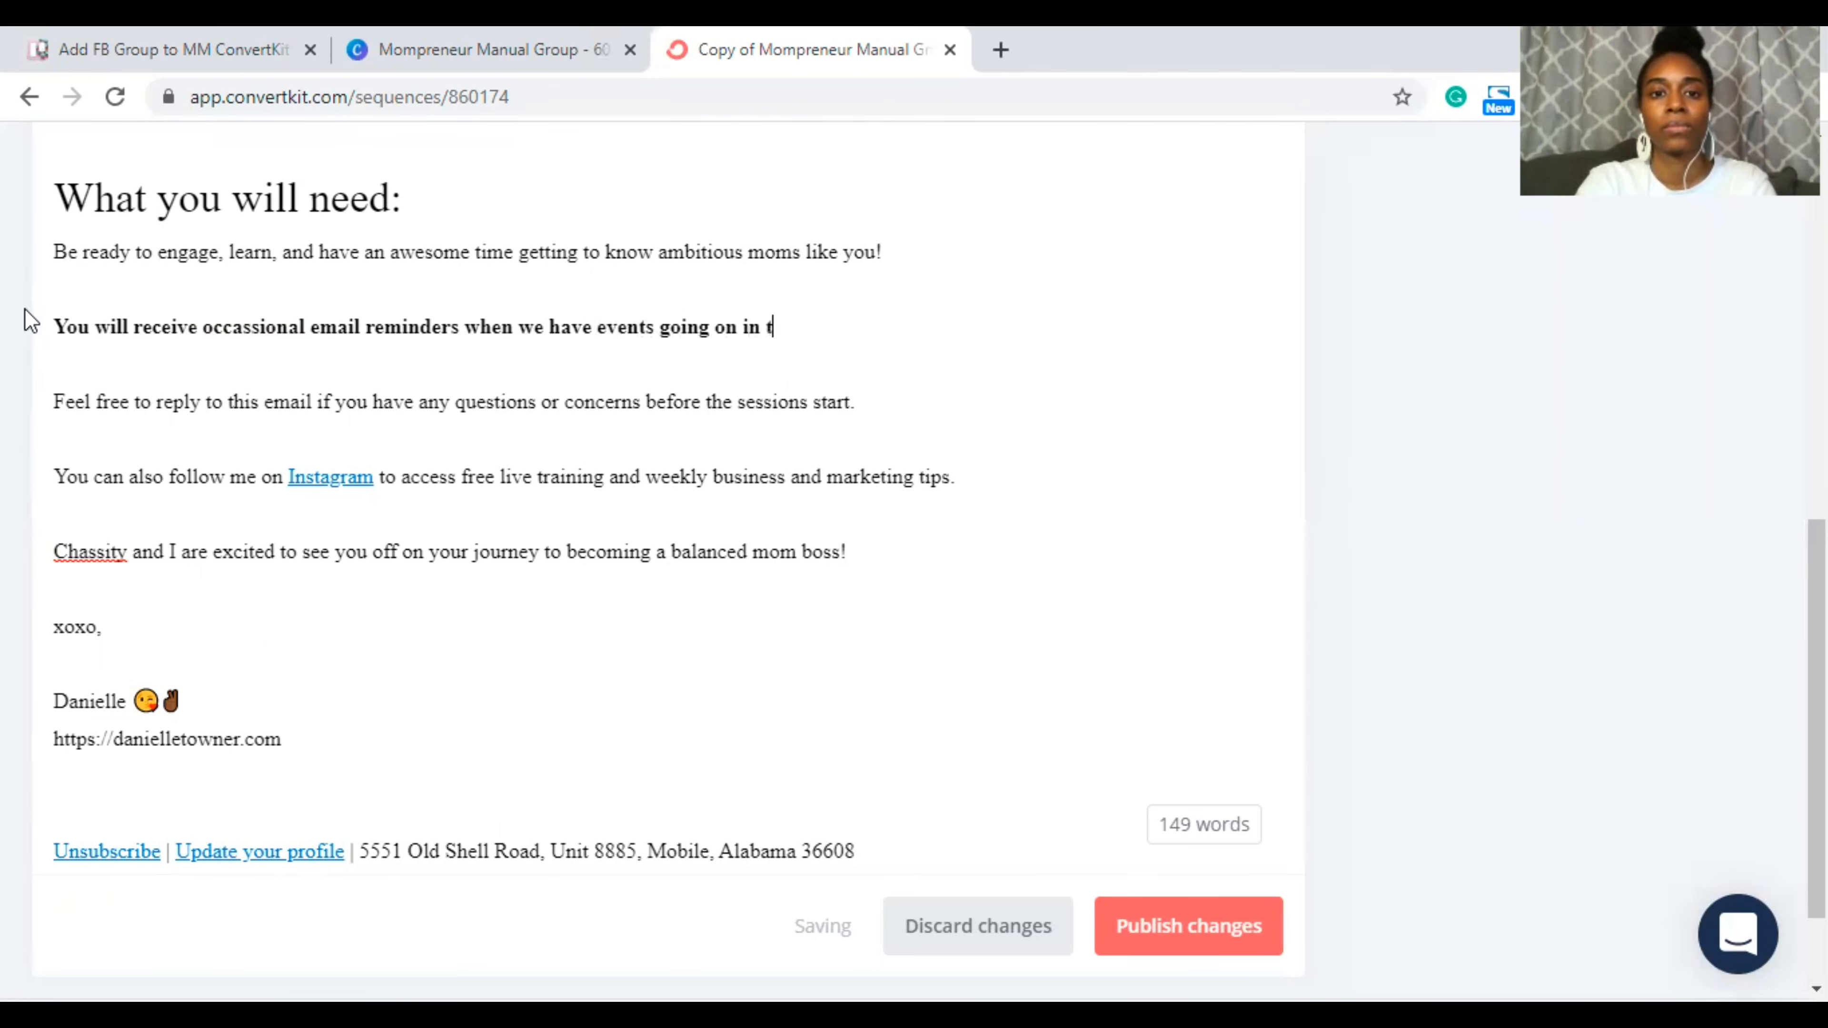
{"action": "type", "text": "he group that"}
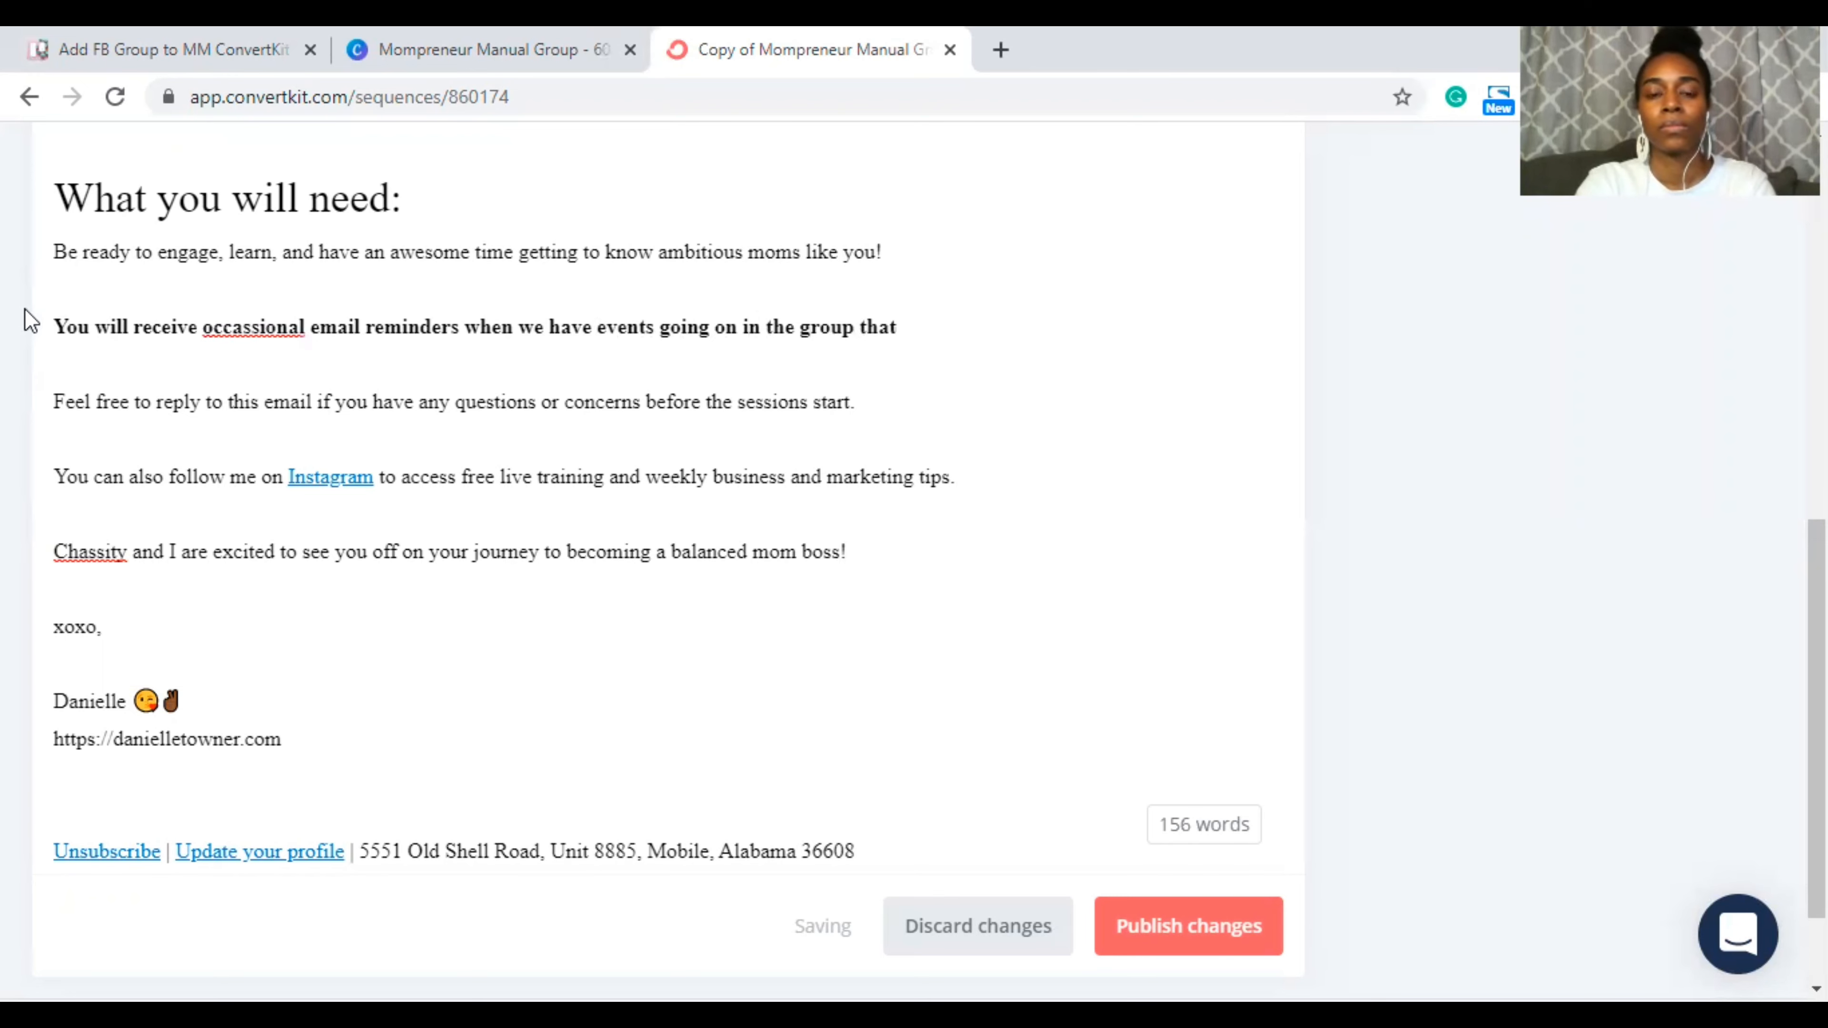
{"action": "type", "text": " you may want to be a part of."}
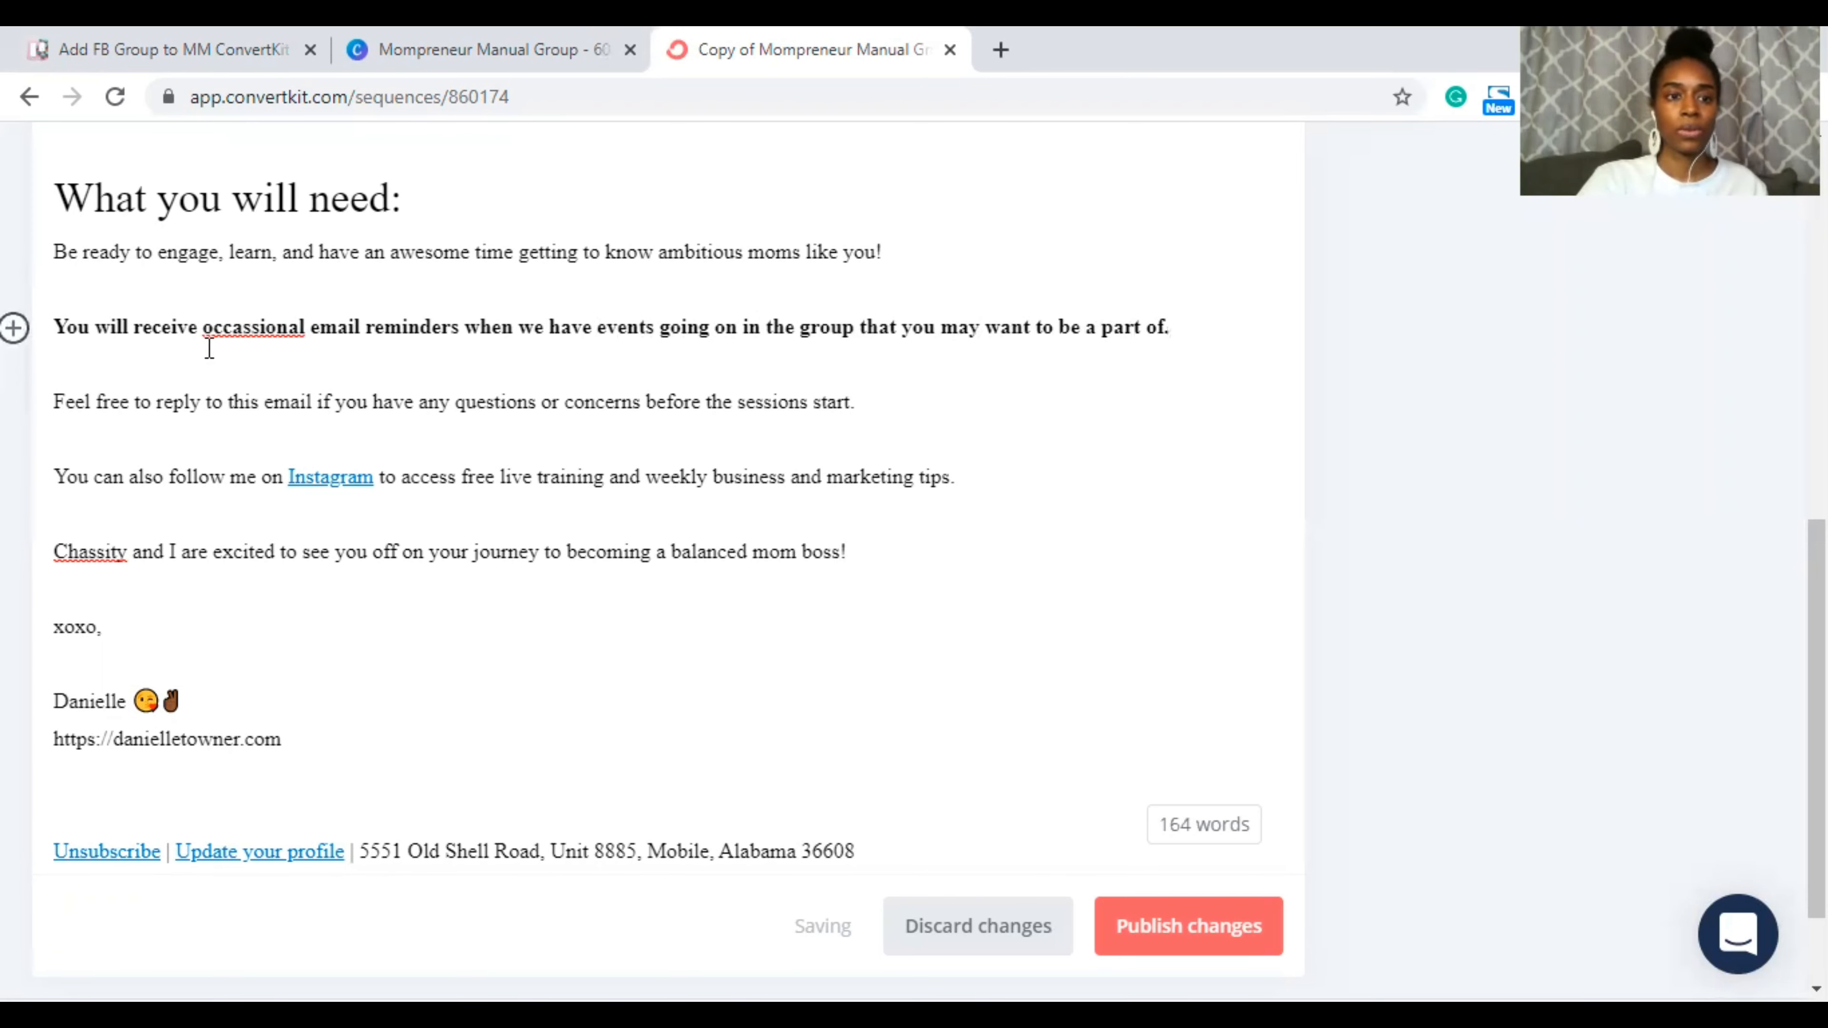
Step: Correct 'occassional' to 'occasional' and remove bold from the reminders paragraph
{"action": "double_click", "coordinate": [212, 325]}
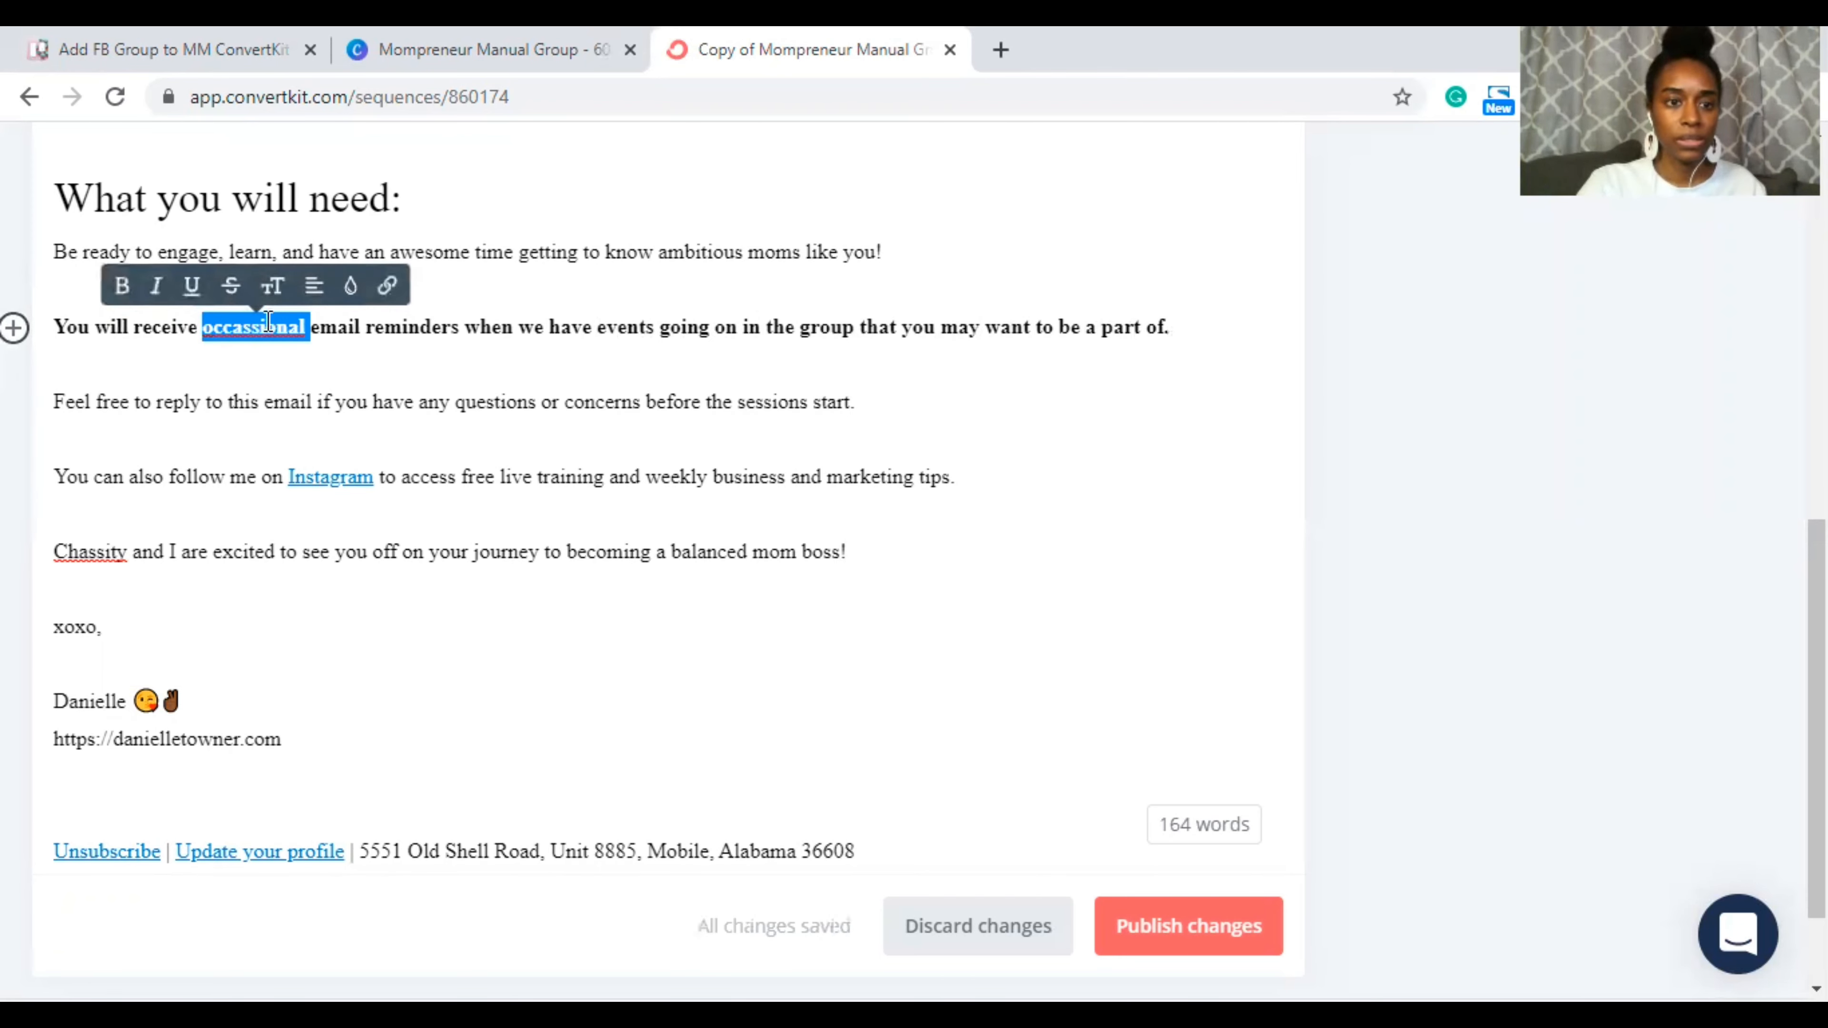
{"action": "right_click", "coordinate": [264, 336]}
{"action": "left_click", "coordinate": [317, 353]}
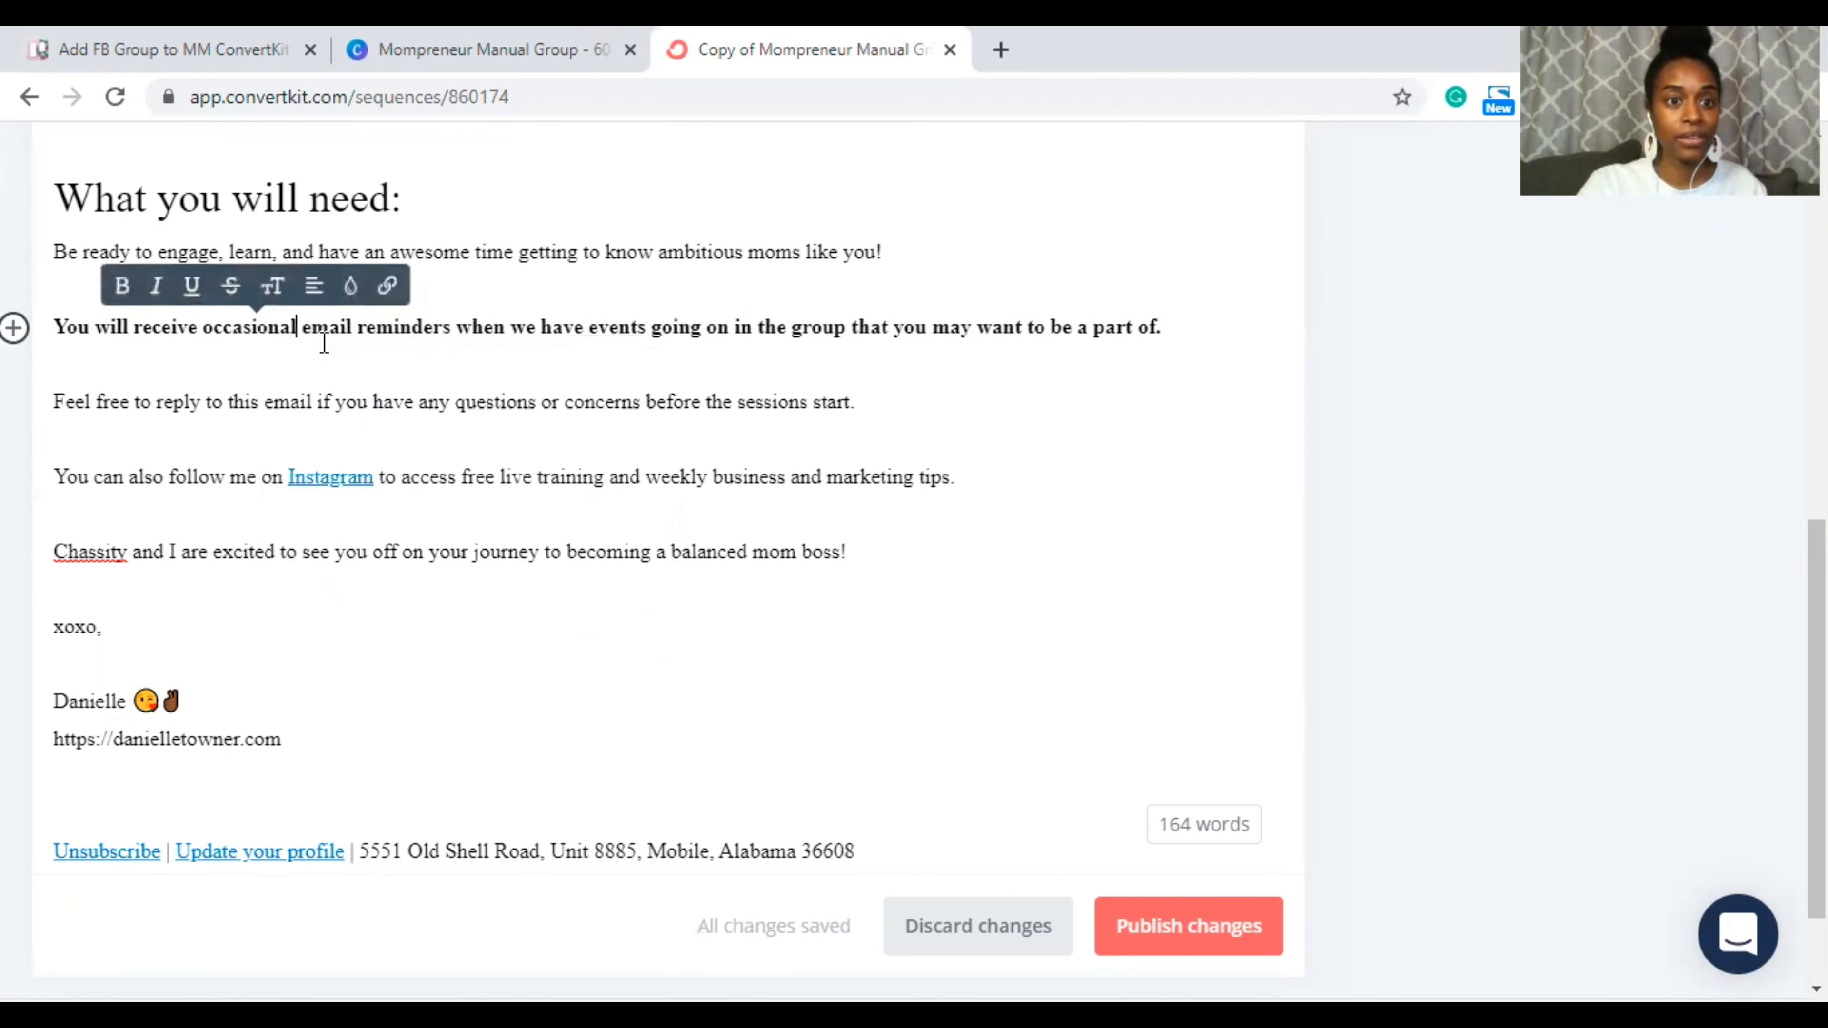
{"action": "triple_click", "coordinate": [326, 327]}
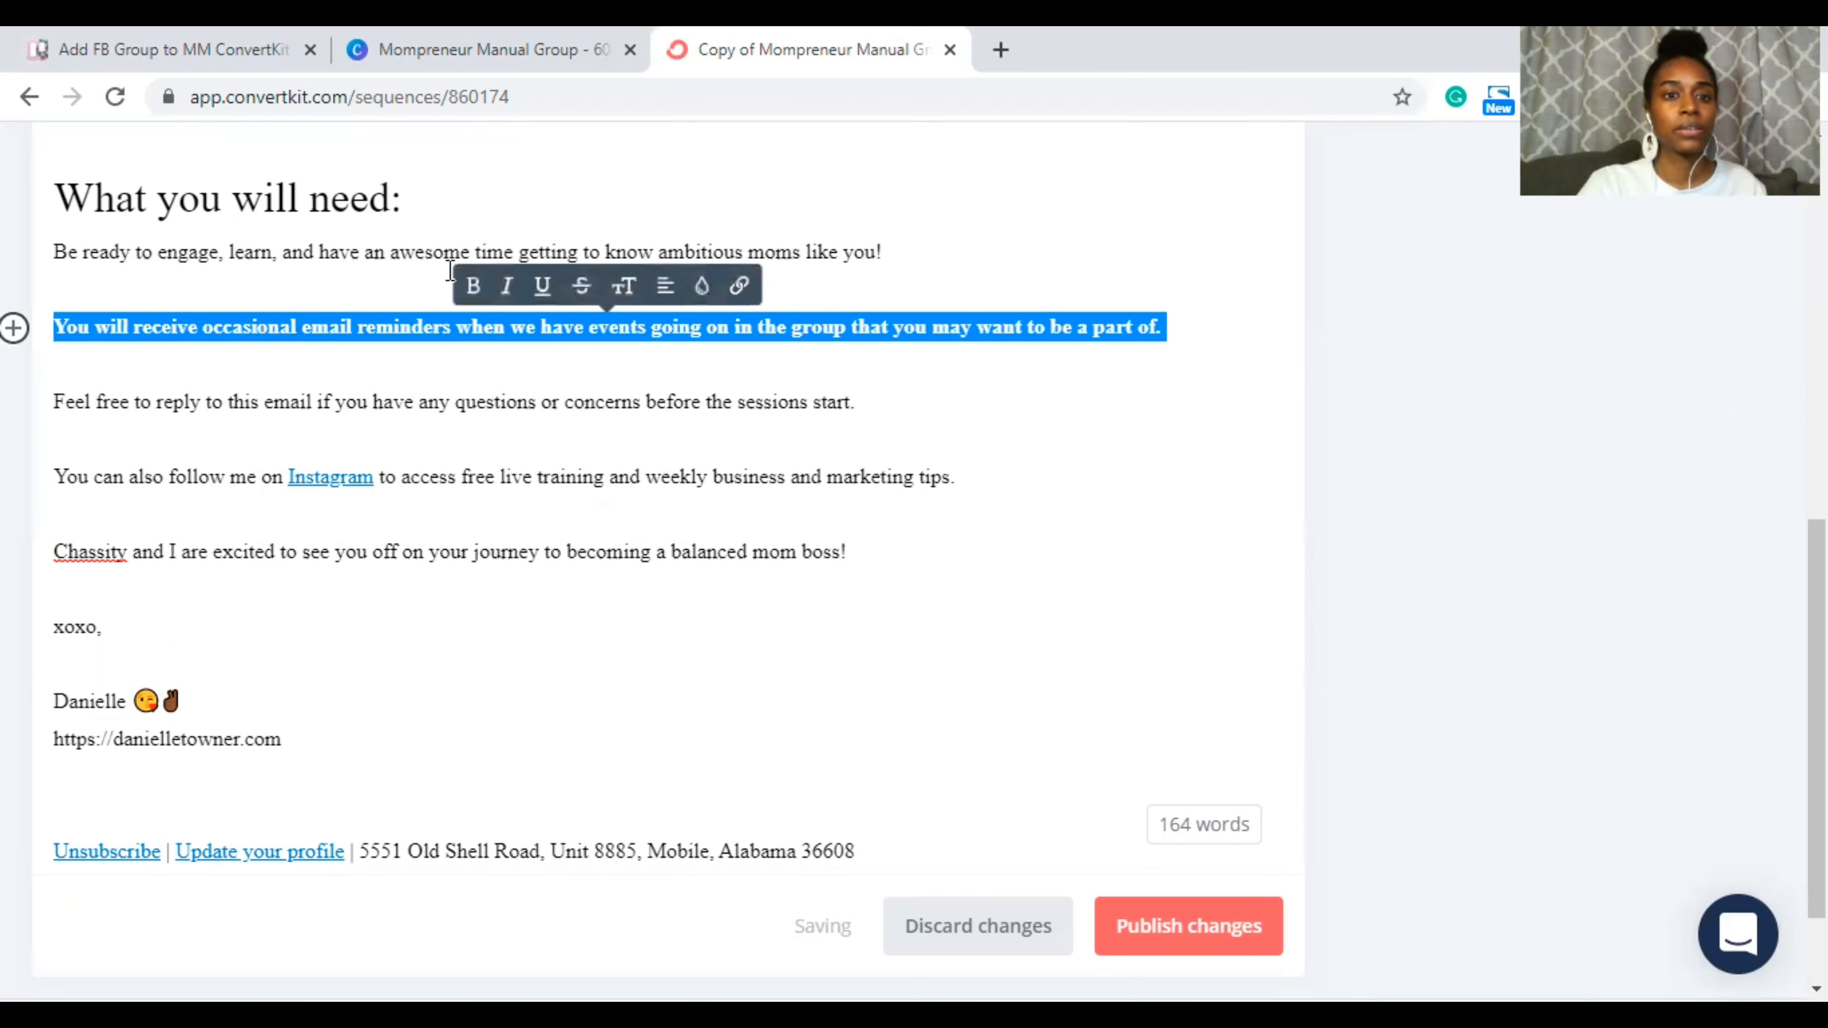
{"action": "left_click", "coordinate": [472, 286]}
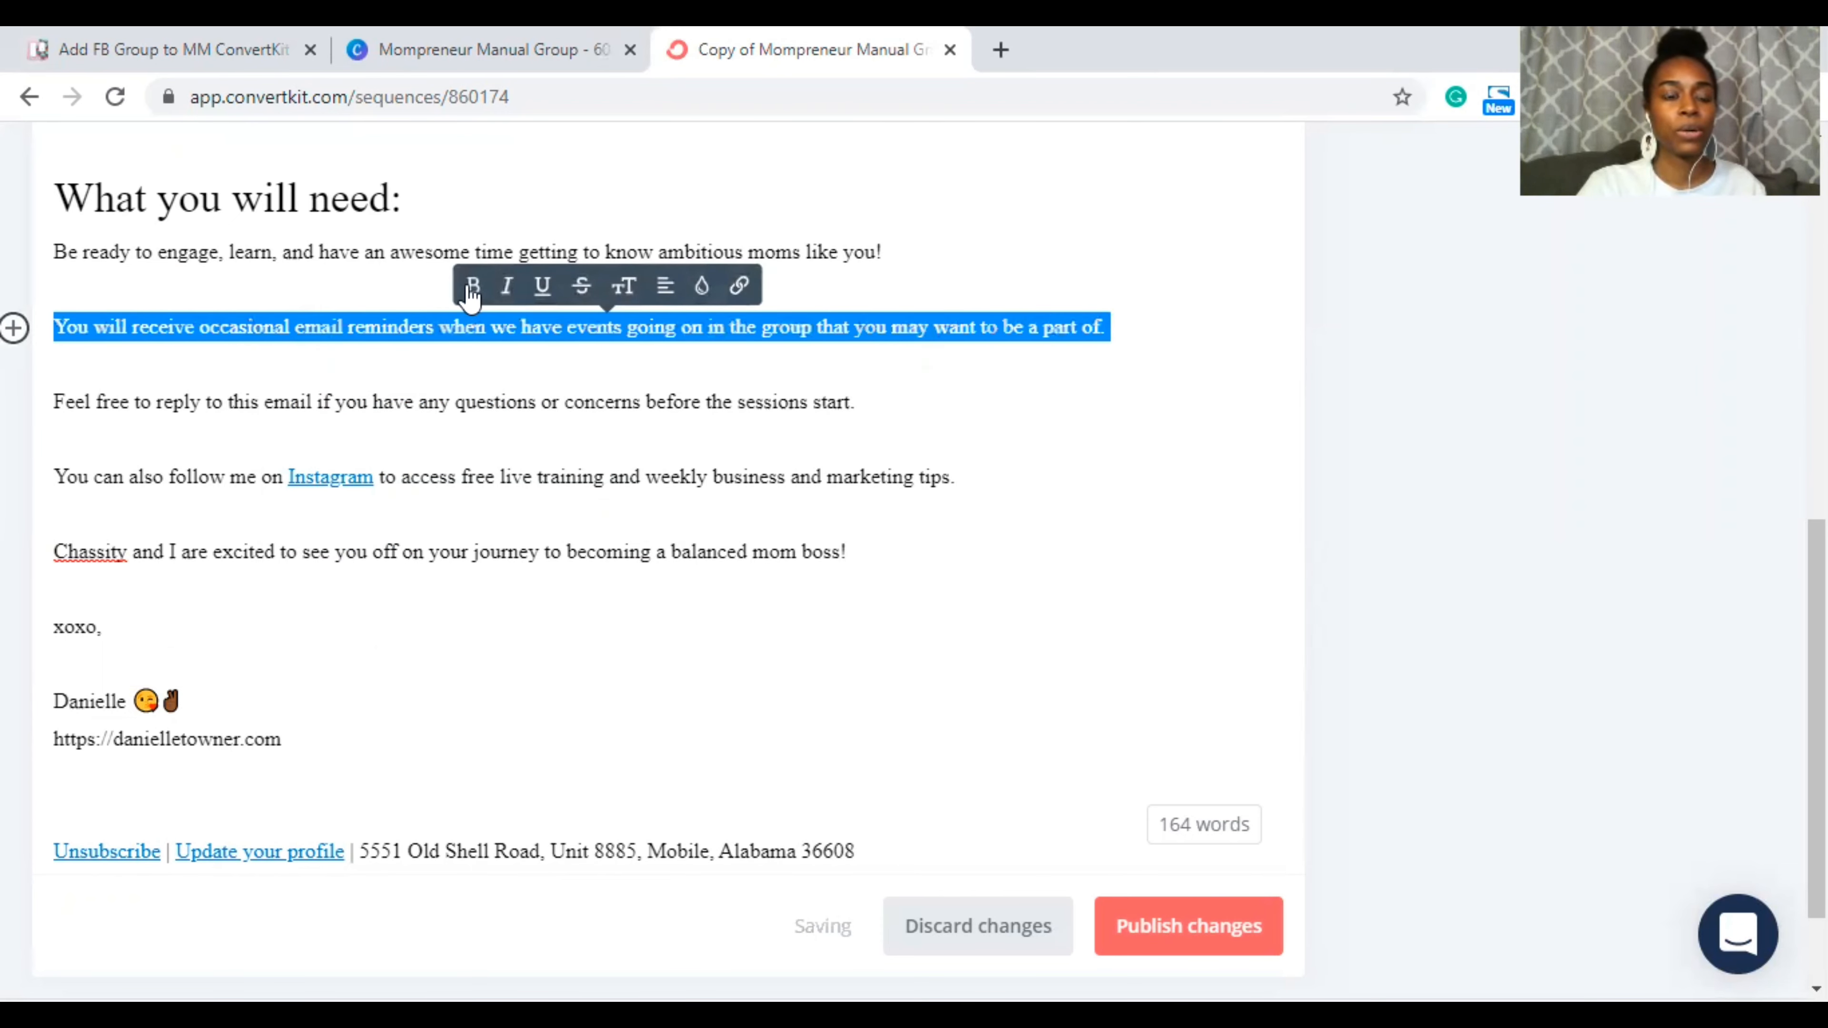
{"action": "left_click", "coordinate": [356, 349]}
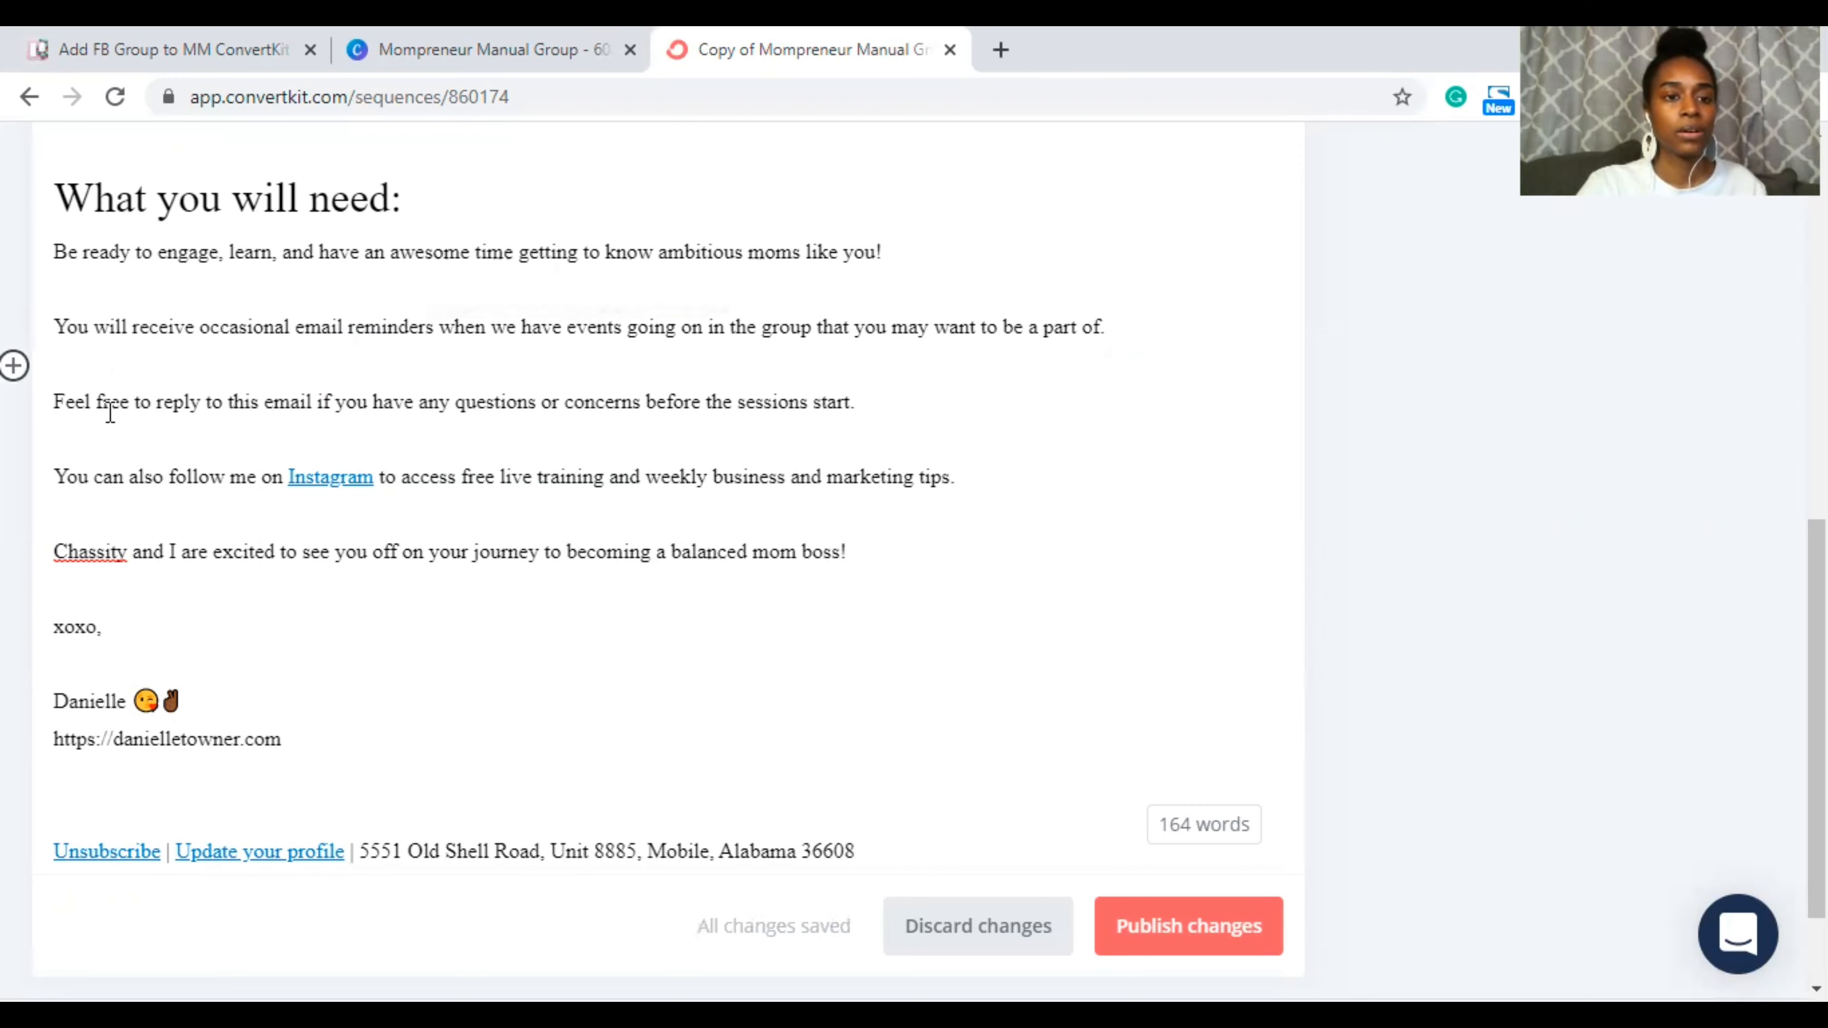
Step: Join 'Feel free' to the reminders paragraph and change the close to 'becoming the mom boss of your dreams'
{"action": "scroll", "coordinate": [110, 411], "scroll_direction": "down", "scroll_amount": 1}
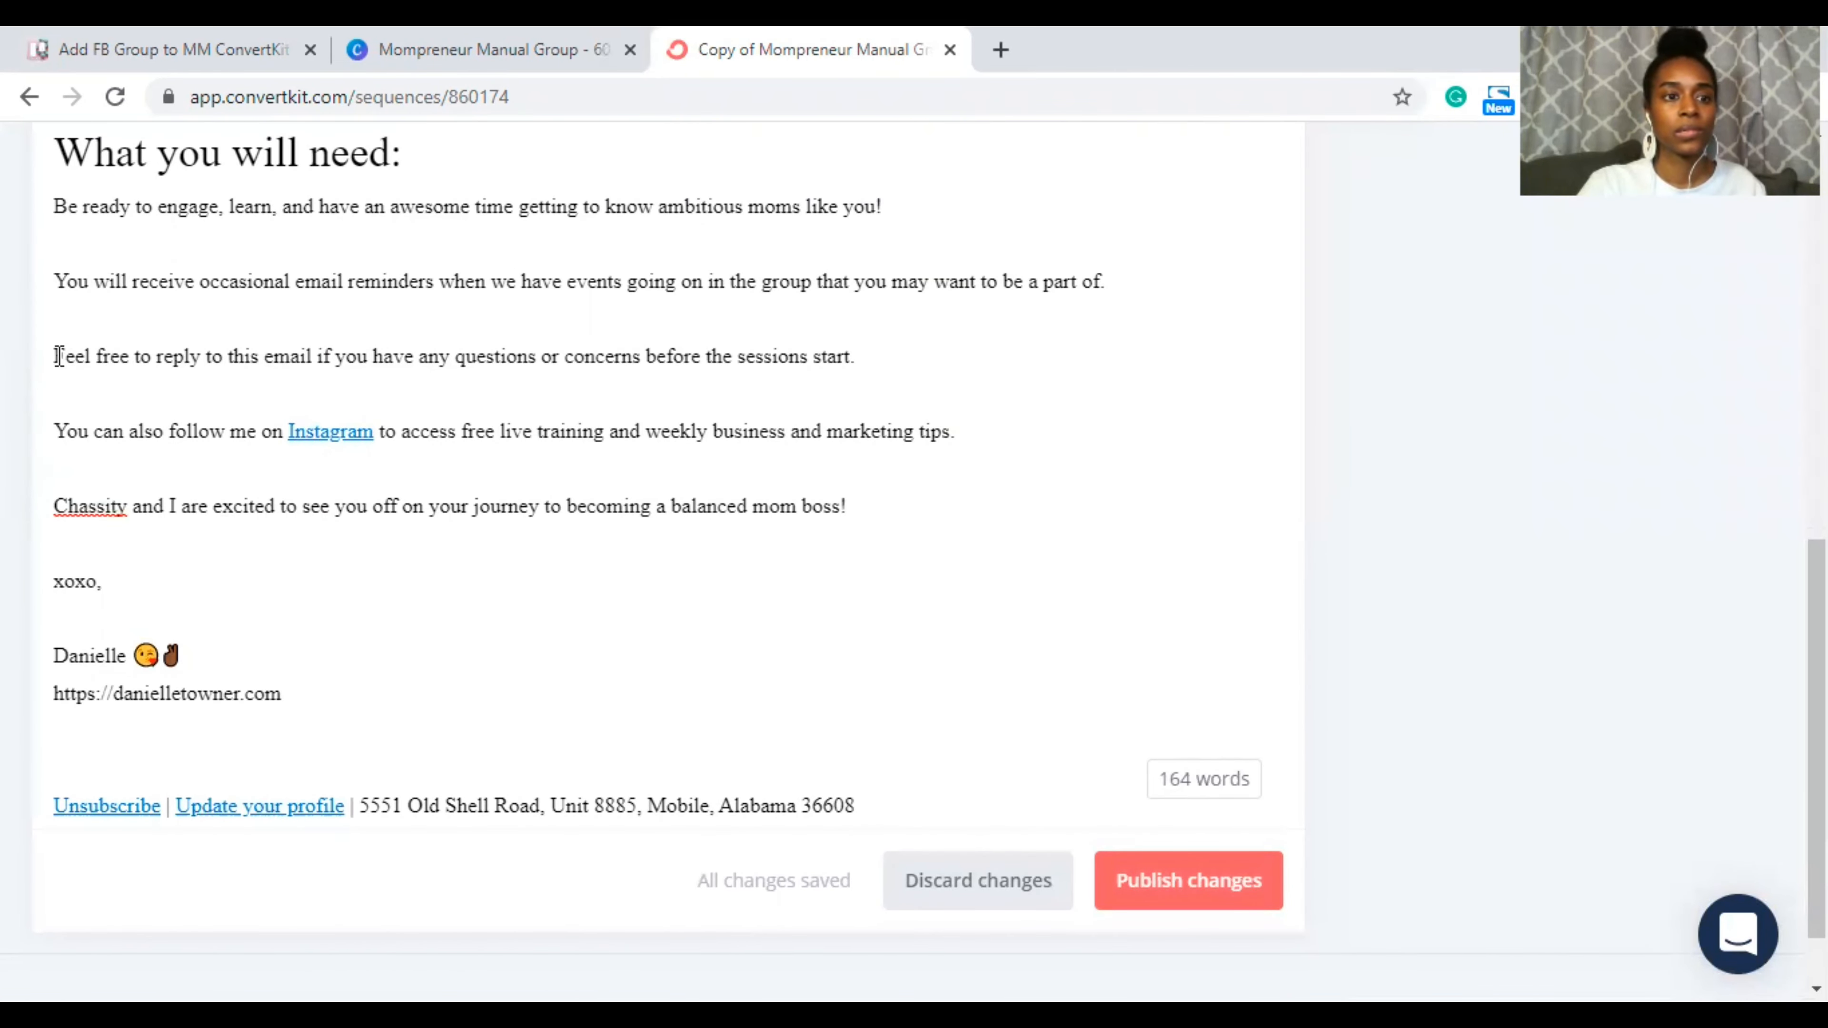
{"action": "key", "text": "BackSpace"}
{"action": "key", "text": "BackSpace"}
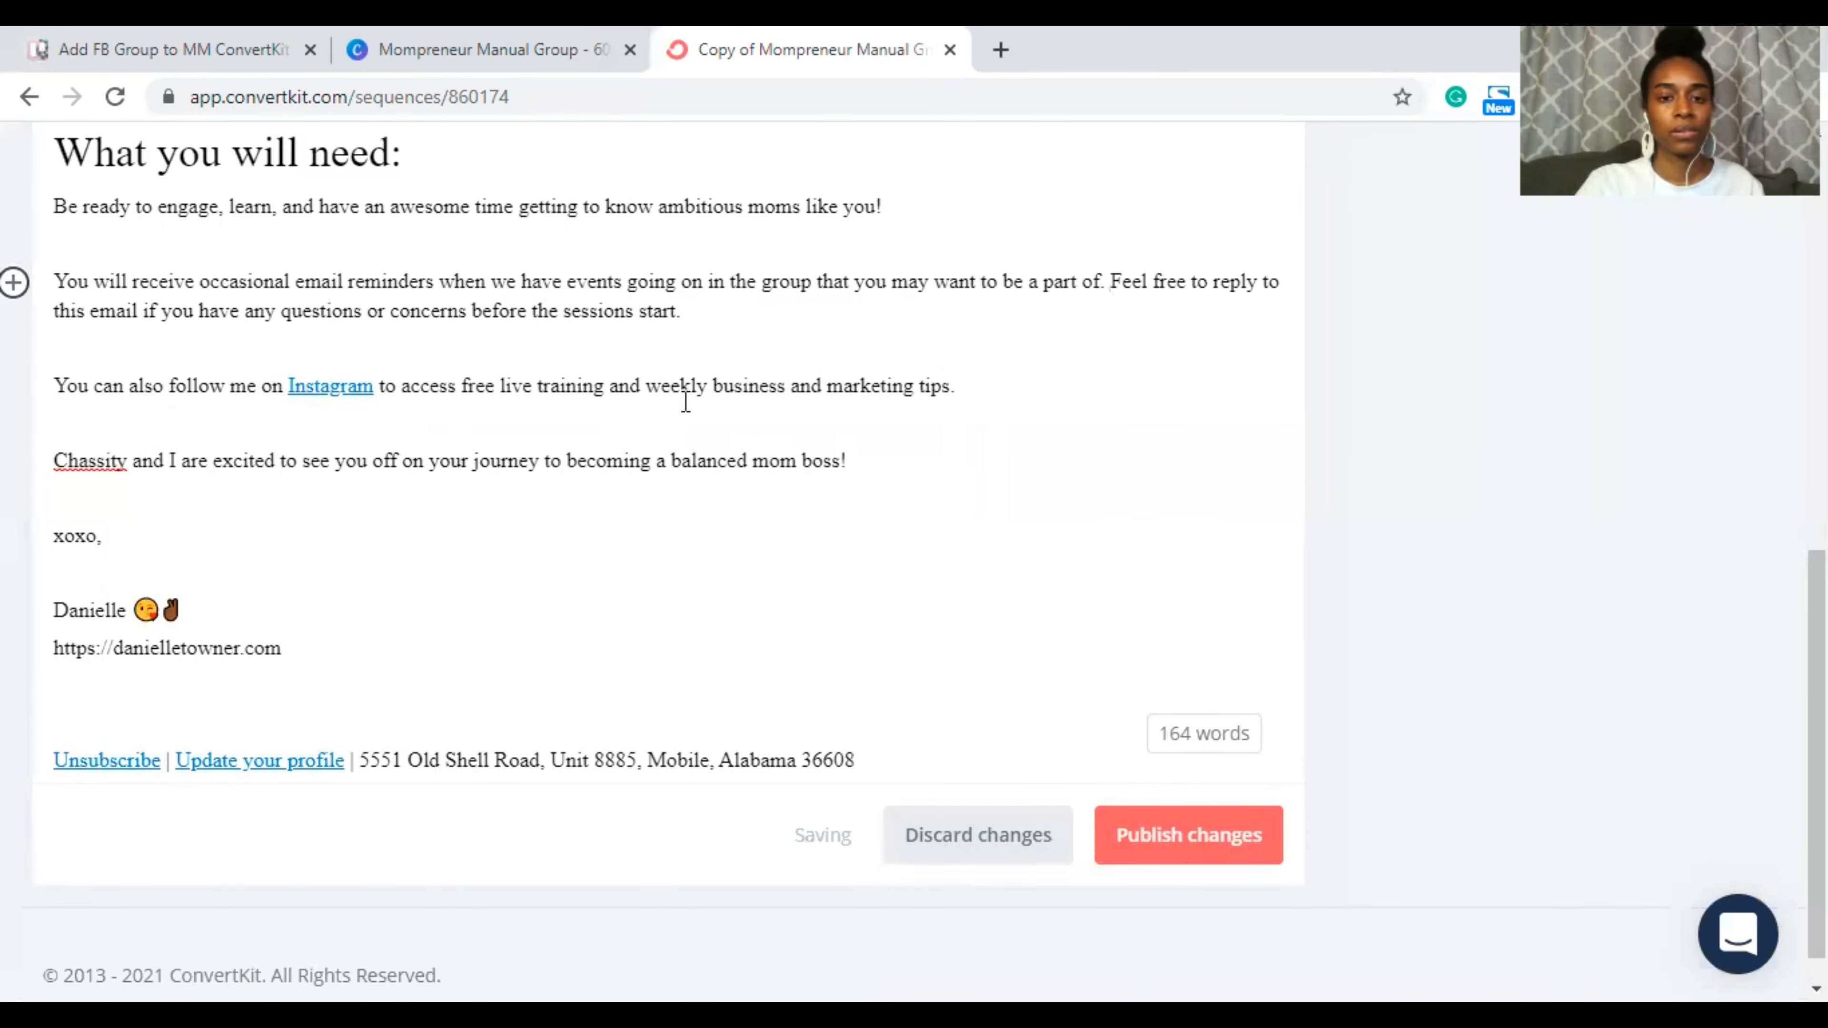
{"action": "scroll", "coordinate": [725, 399], "scroll_direction": "down", "scroll_amount": 1}
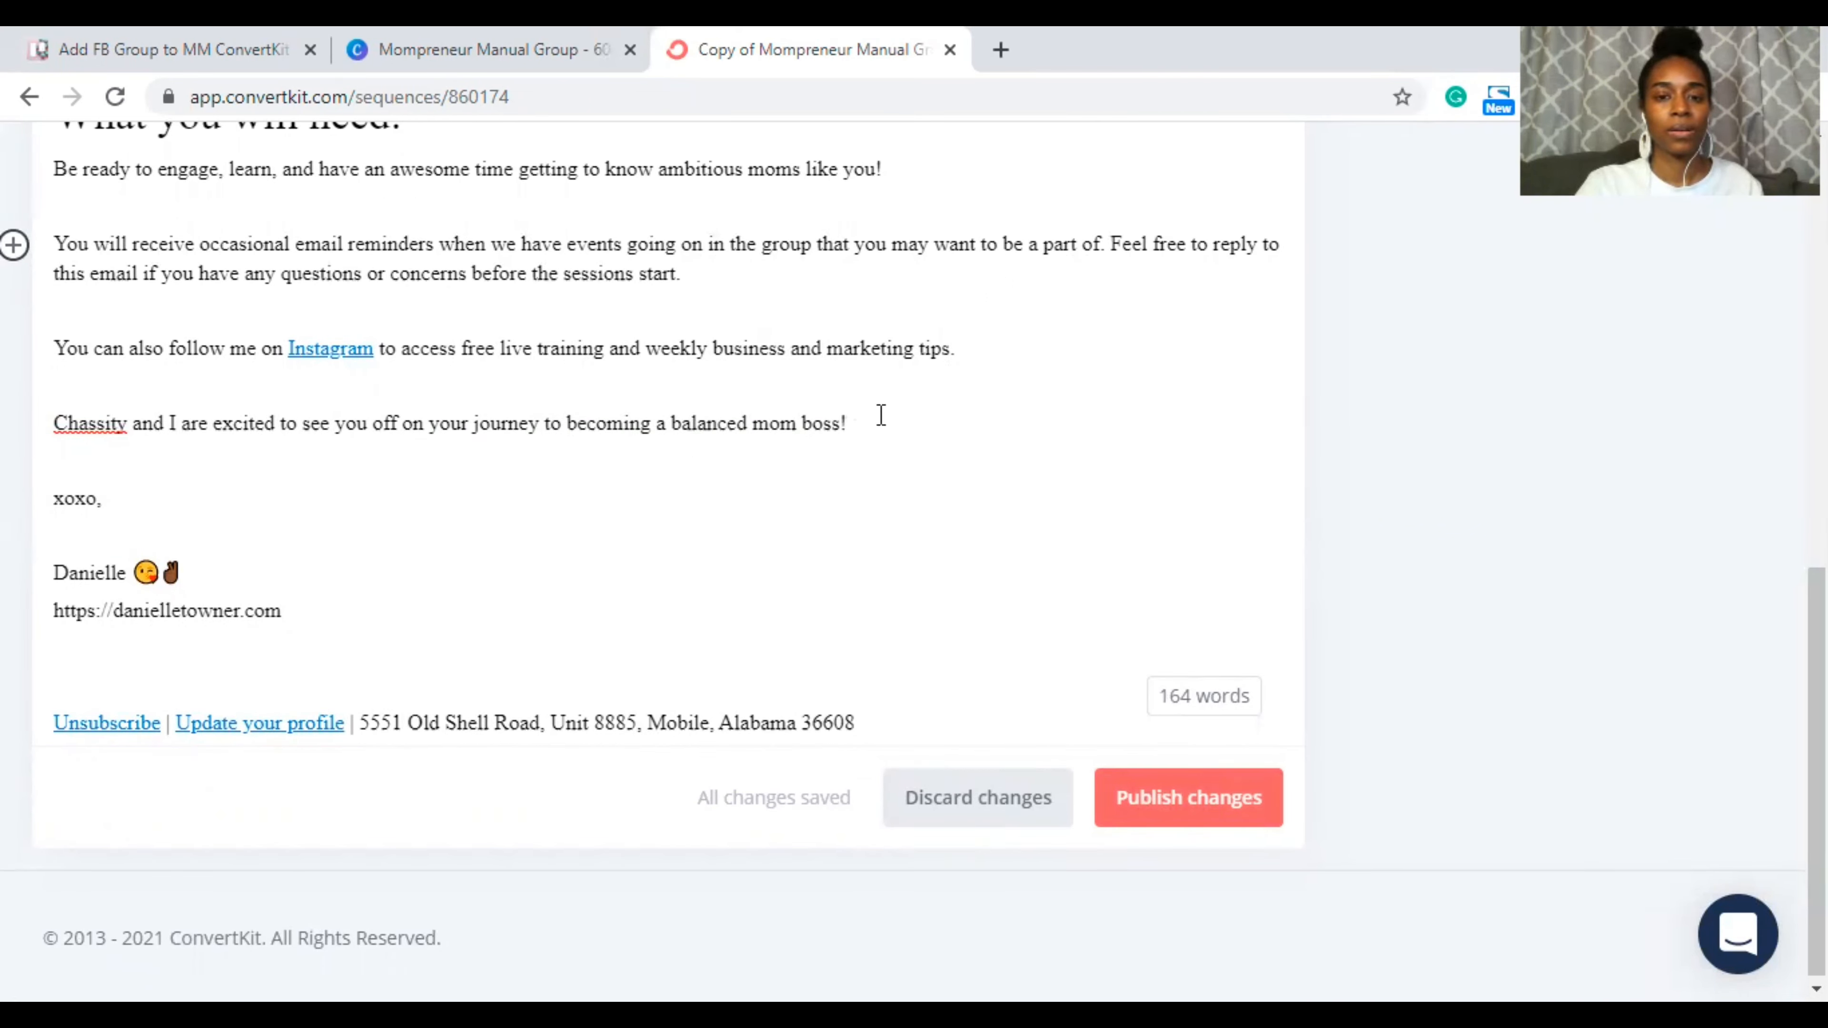
{"action": "double_click", "coordinate": [720, 417]}
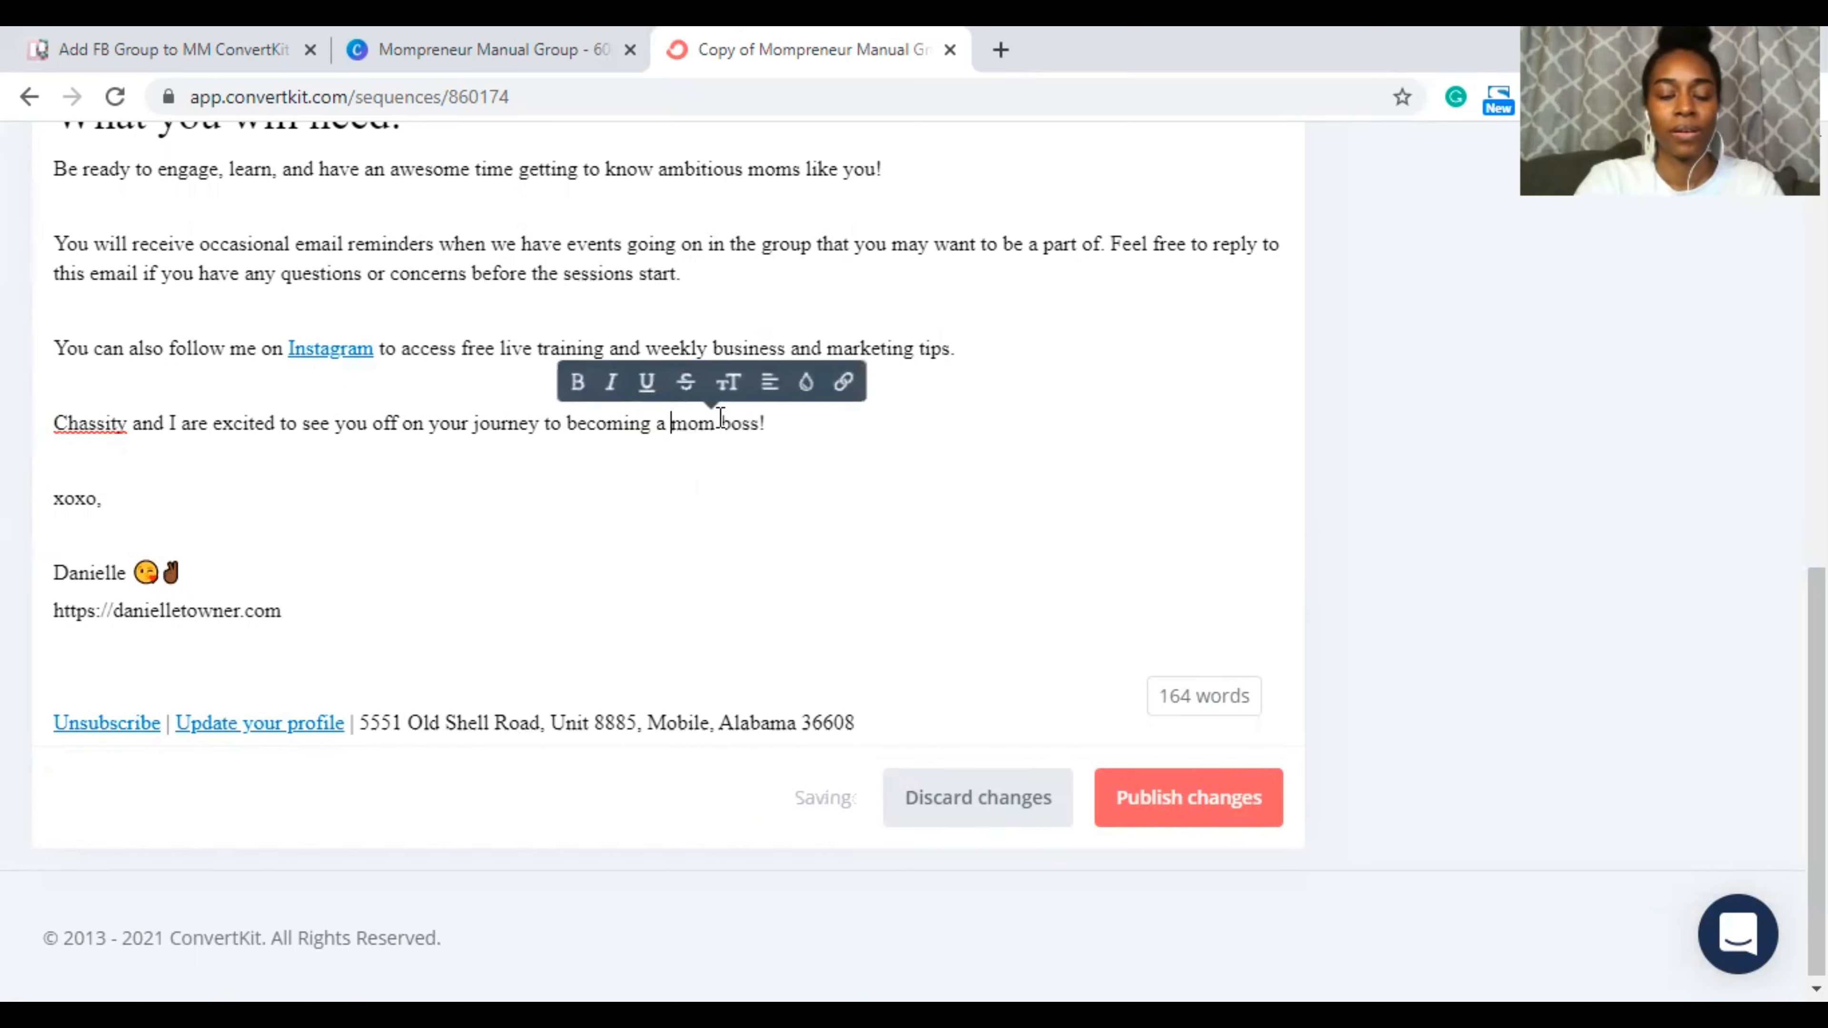
{"action": "key", "text": "BackSpace"}
{"action": "key", "text": "BackSpace"}
{"action": "key", "text": "BackSpace"}
{"action": "type", "text": "the"}
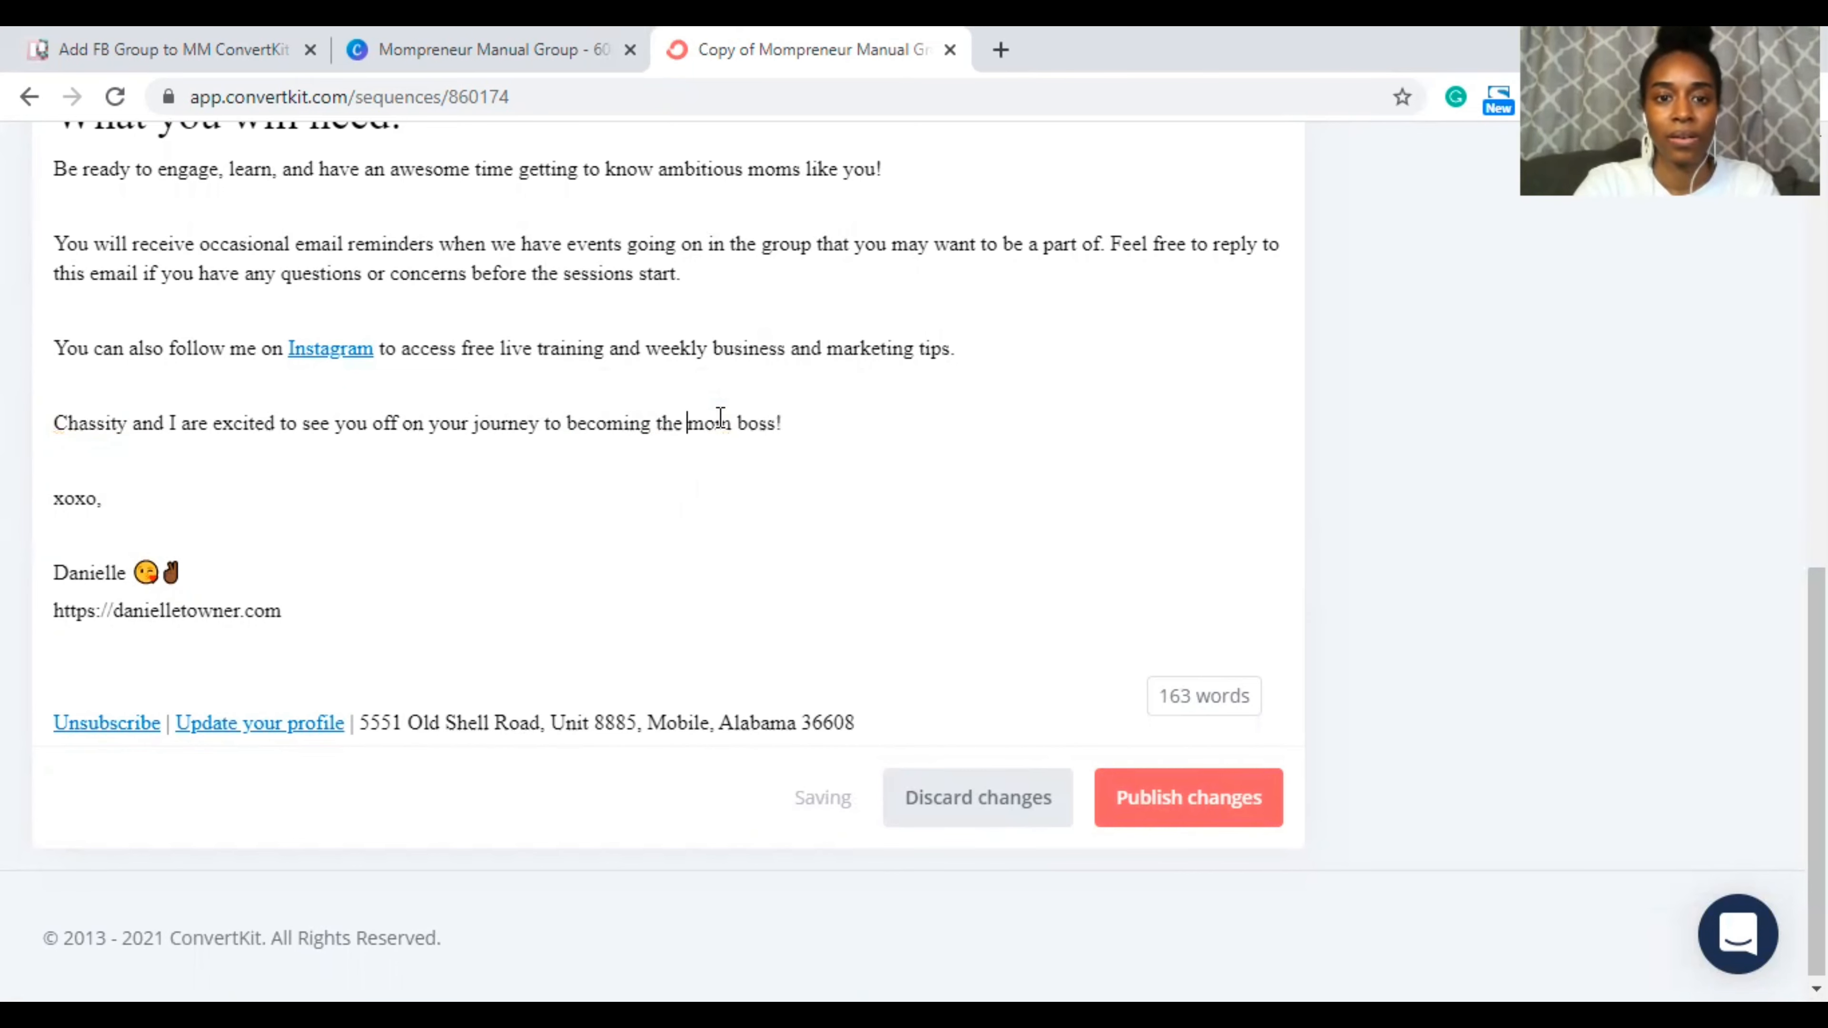
{"action": "left_click", "coordinate": [777, 422]}
{"action": "type", "text": "of your dreams"}
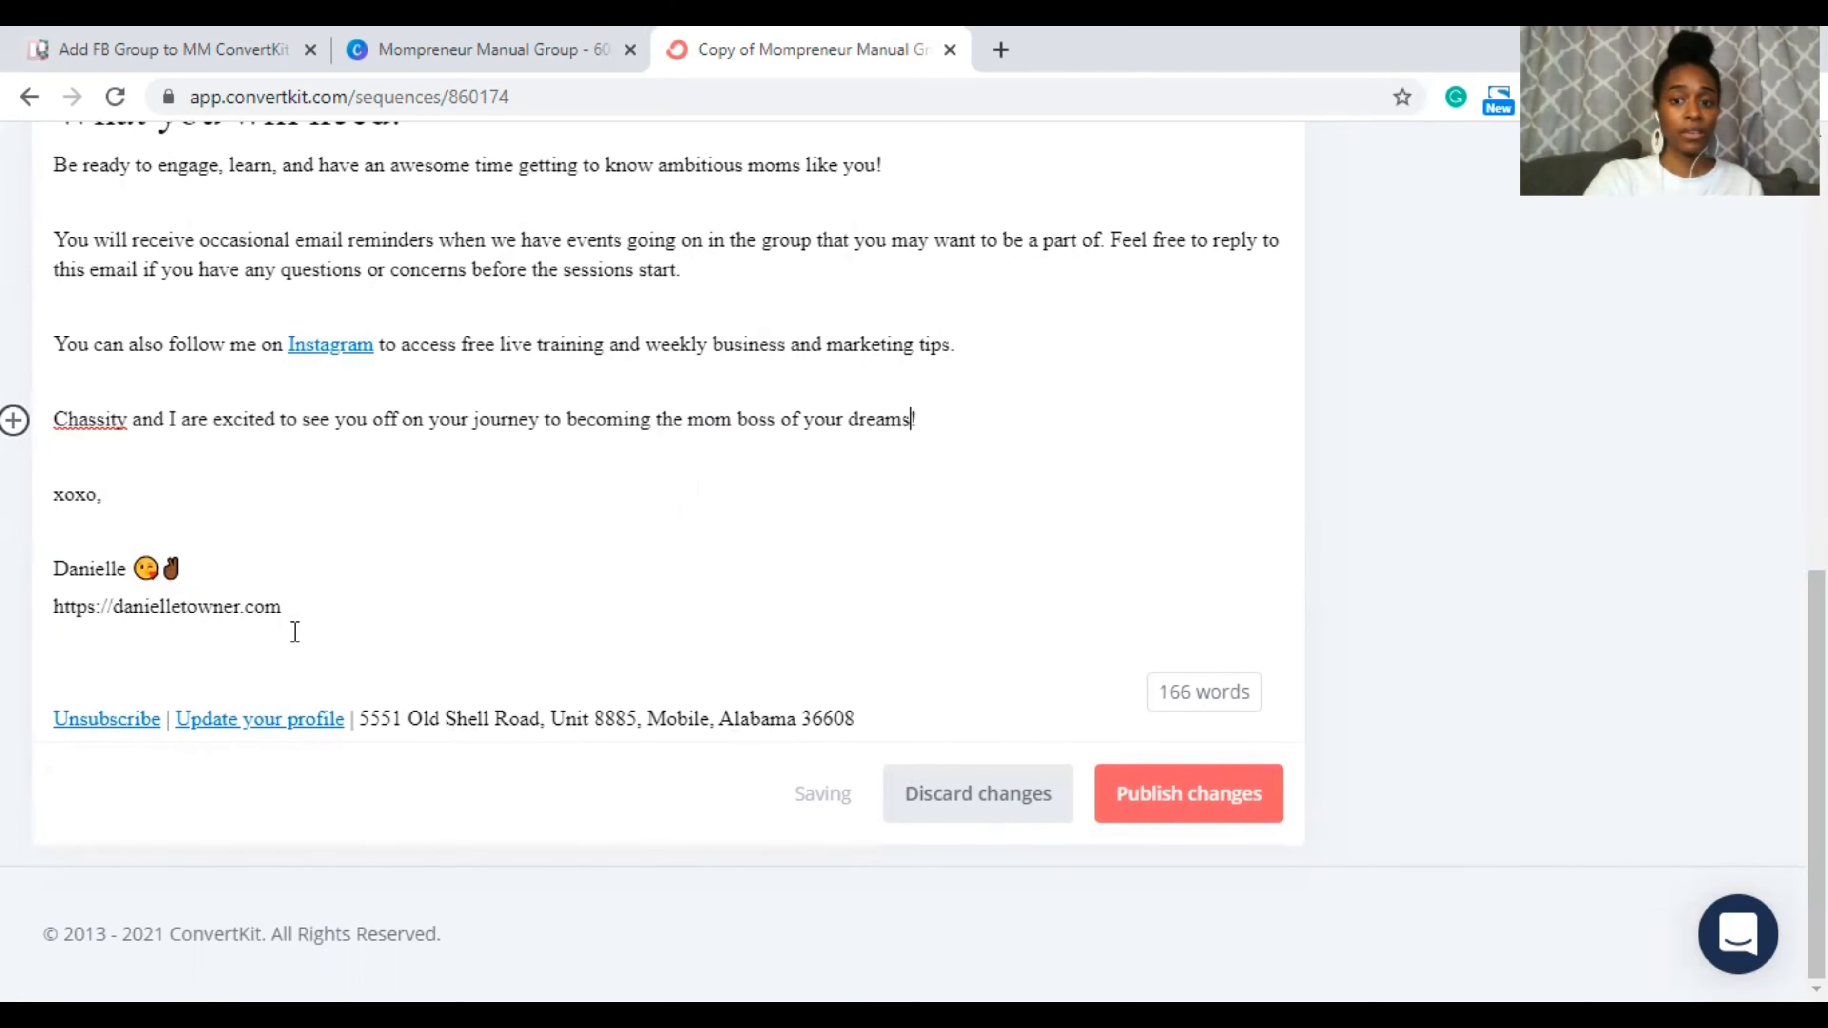
{"action": "scroll", "coordinate": [879, 587], "scroll_direction": "up", "scroll_amount": 10}
{"action": "scroll", "coordinate": [878, 584], "scroll_direction": "up", "scroll_amount": 3}
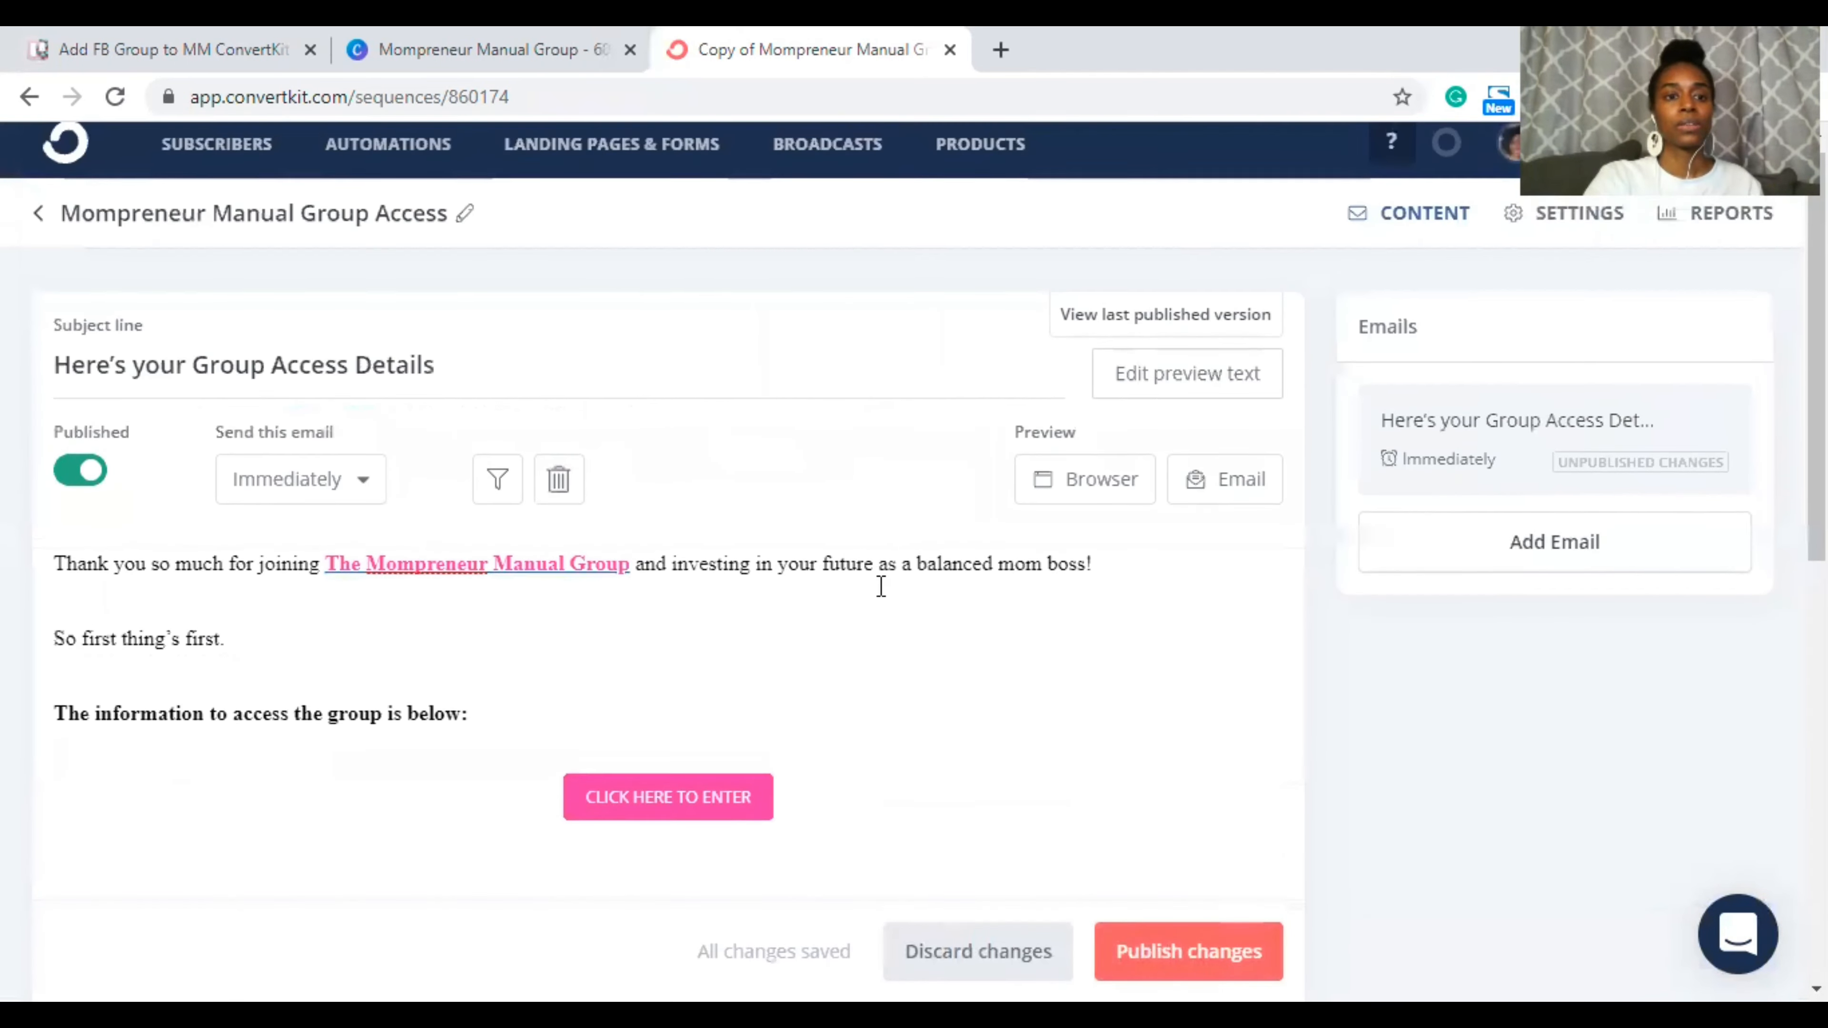
{"action": "scroll", "coordinate": [878, 584], "scroll_direction": "down", "scroll_amount": 9}
{"action": "scroll", "coordinate": [1072, 621], "scroll_direction": "down", "scroll_amount": 3}
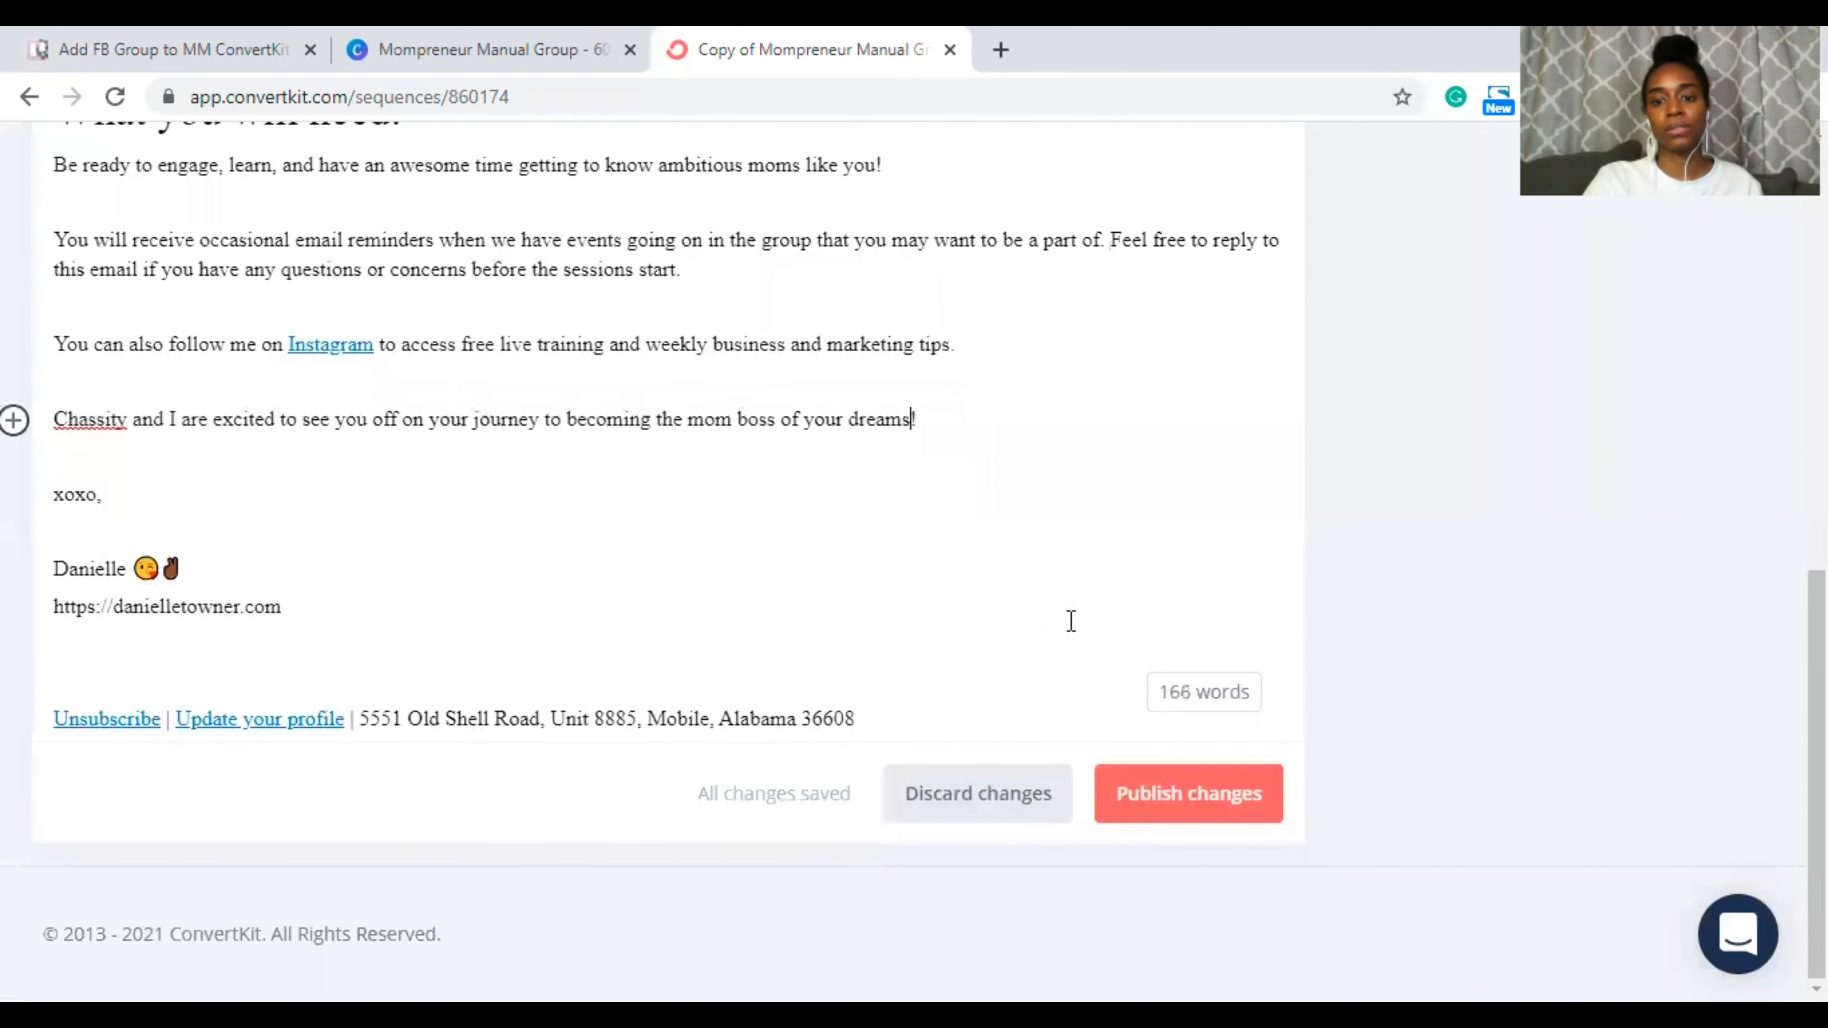
Step: Publish the Group Access email changes and return to the Visual Automations list
{"action": "left_click", "coordinate": [1154, 795]}
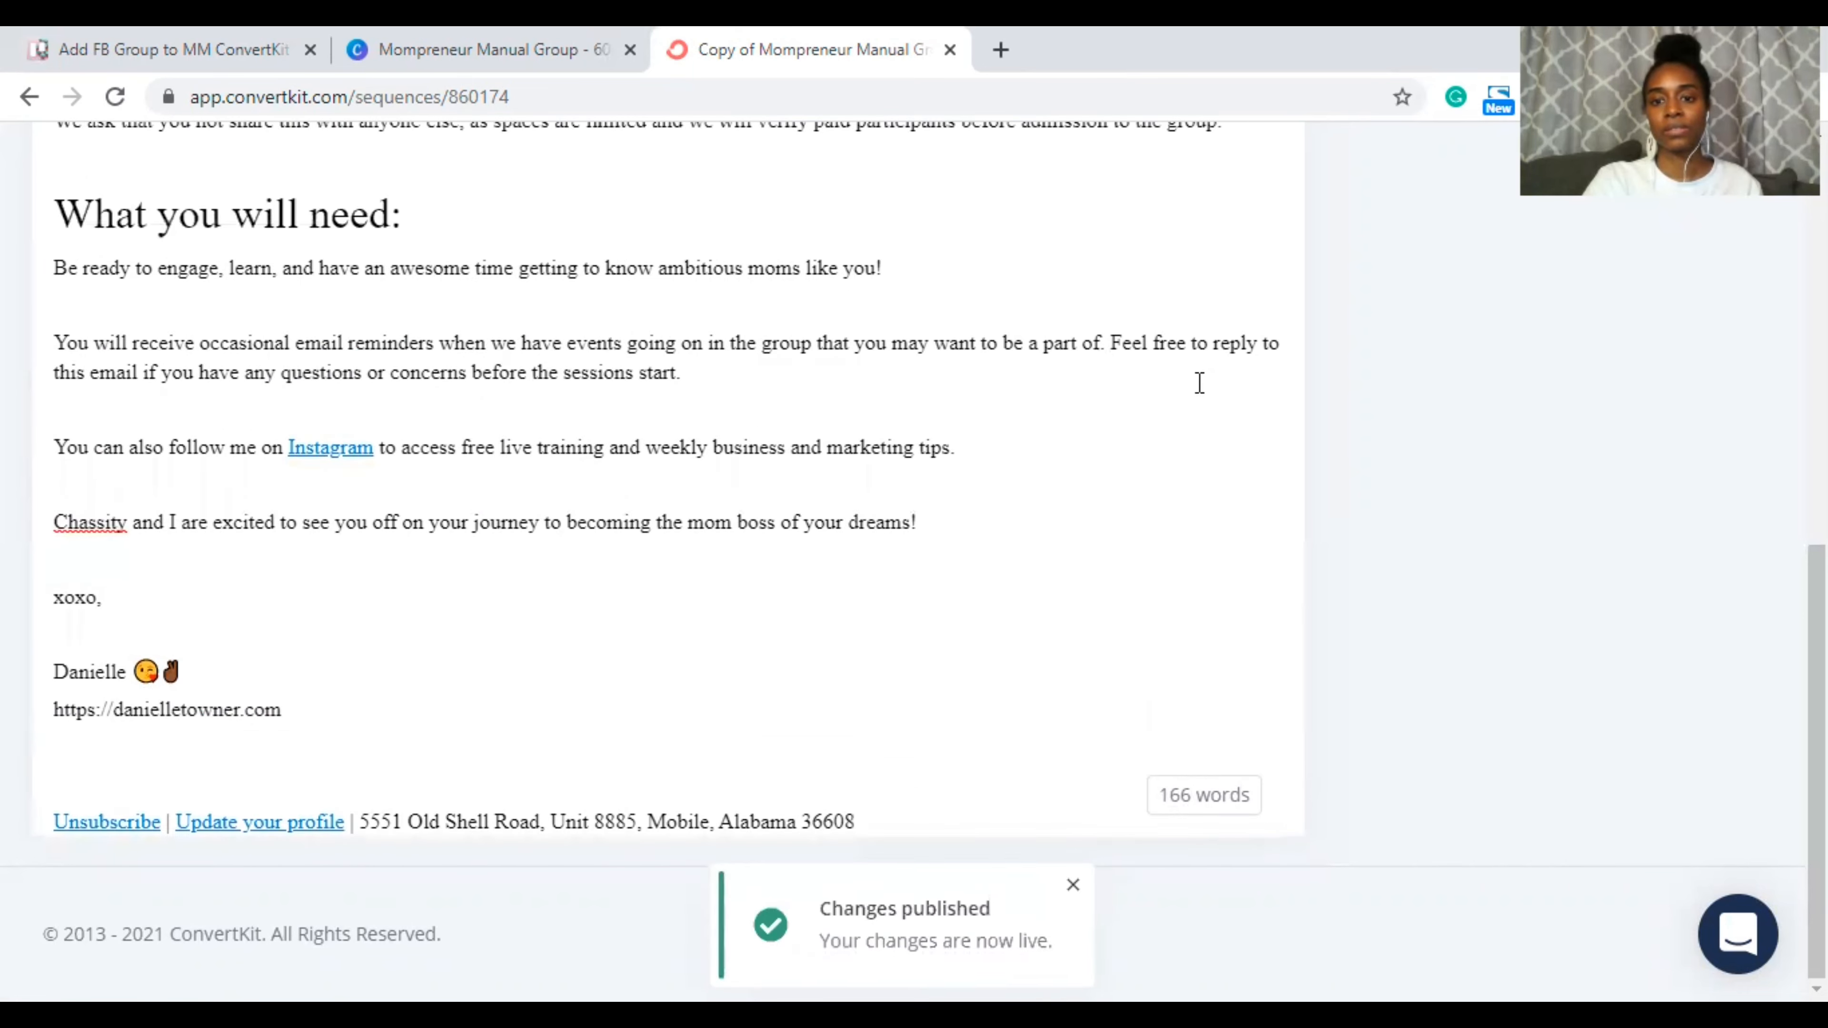
{"action": "scroll", "coordinate": [1109, 531], "scroll_direction": "up", "scroll_amount": 9}
{"action": "scroll", "coordinate": [1108, 531], "scroll_direction": "up", "scroll_amount": 3}
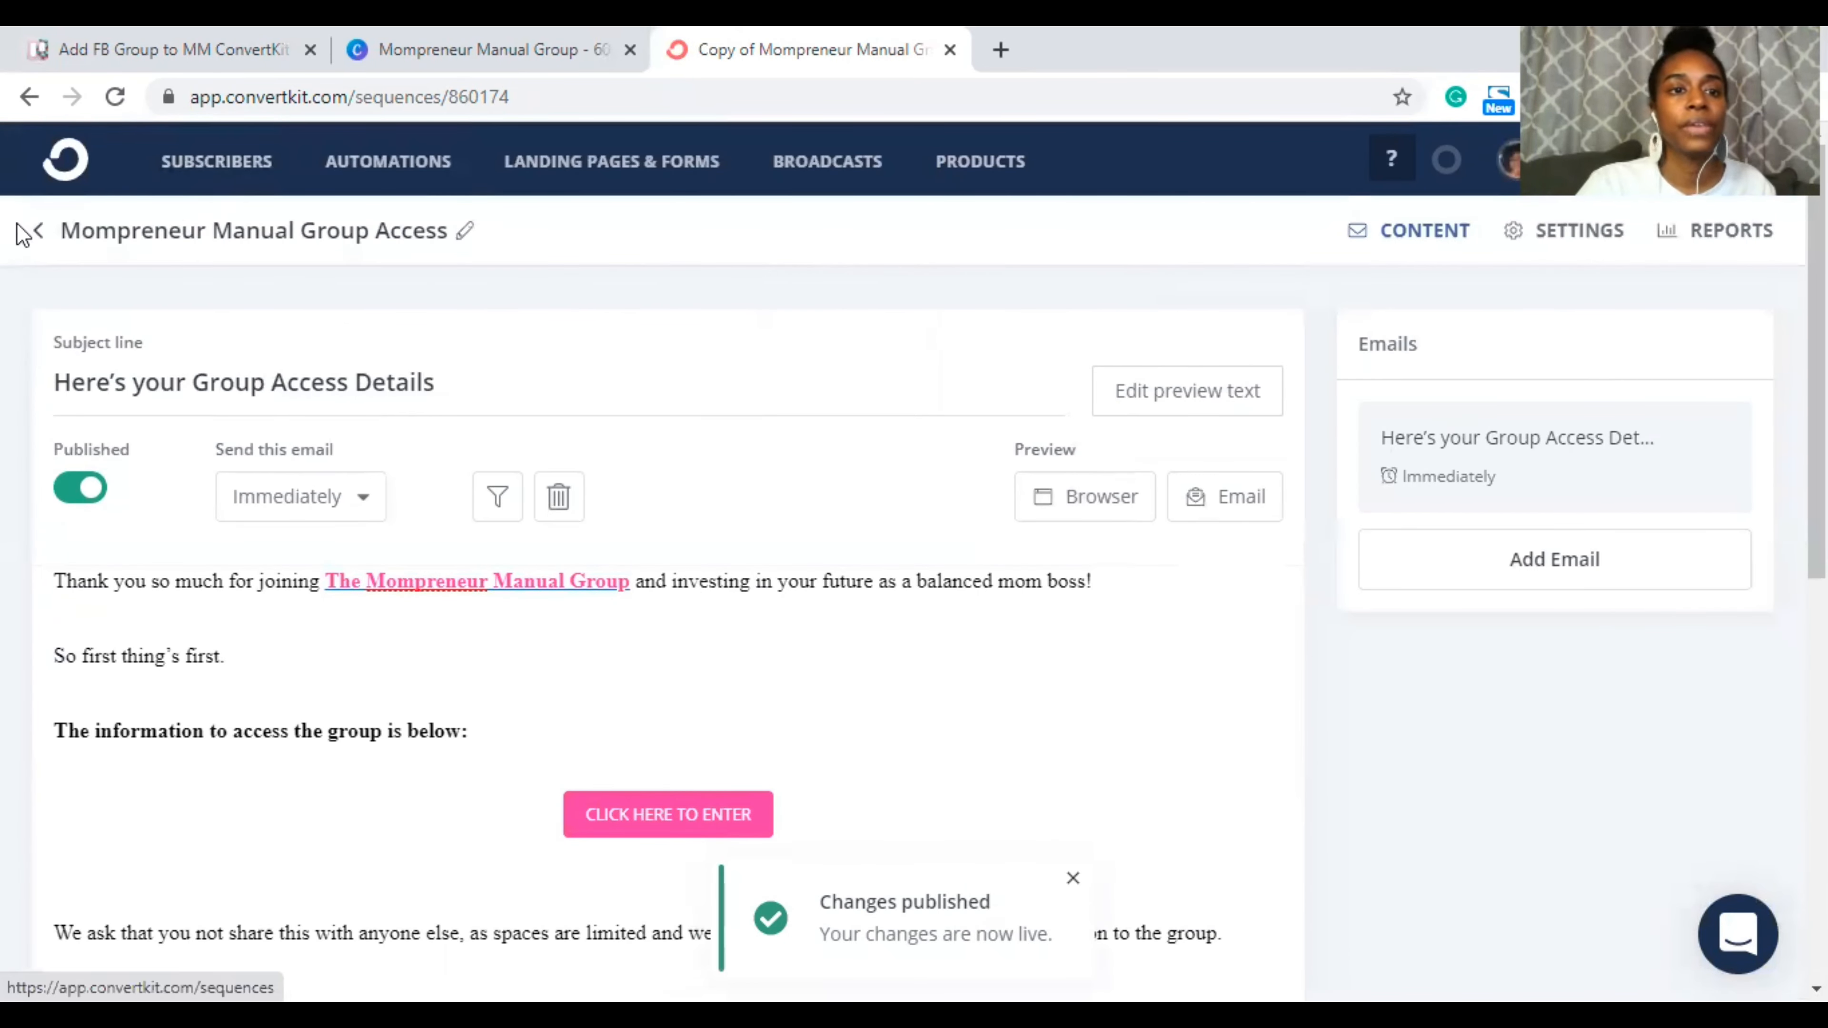
{"action": "left_click", "coordinate": [408, 163]}
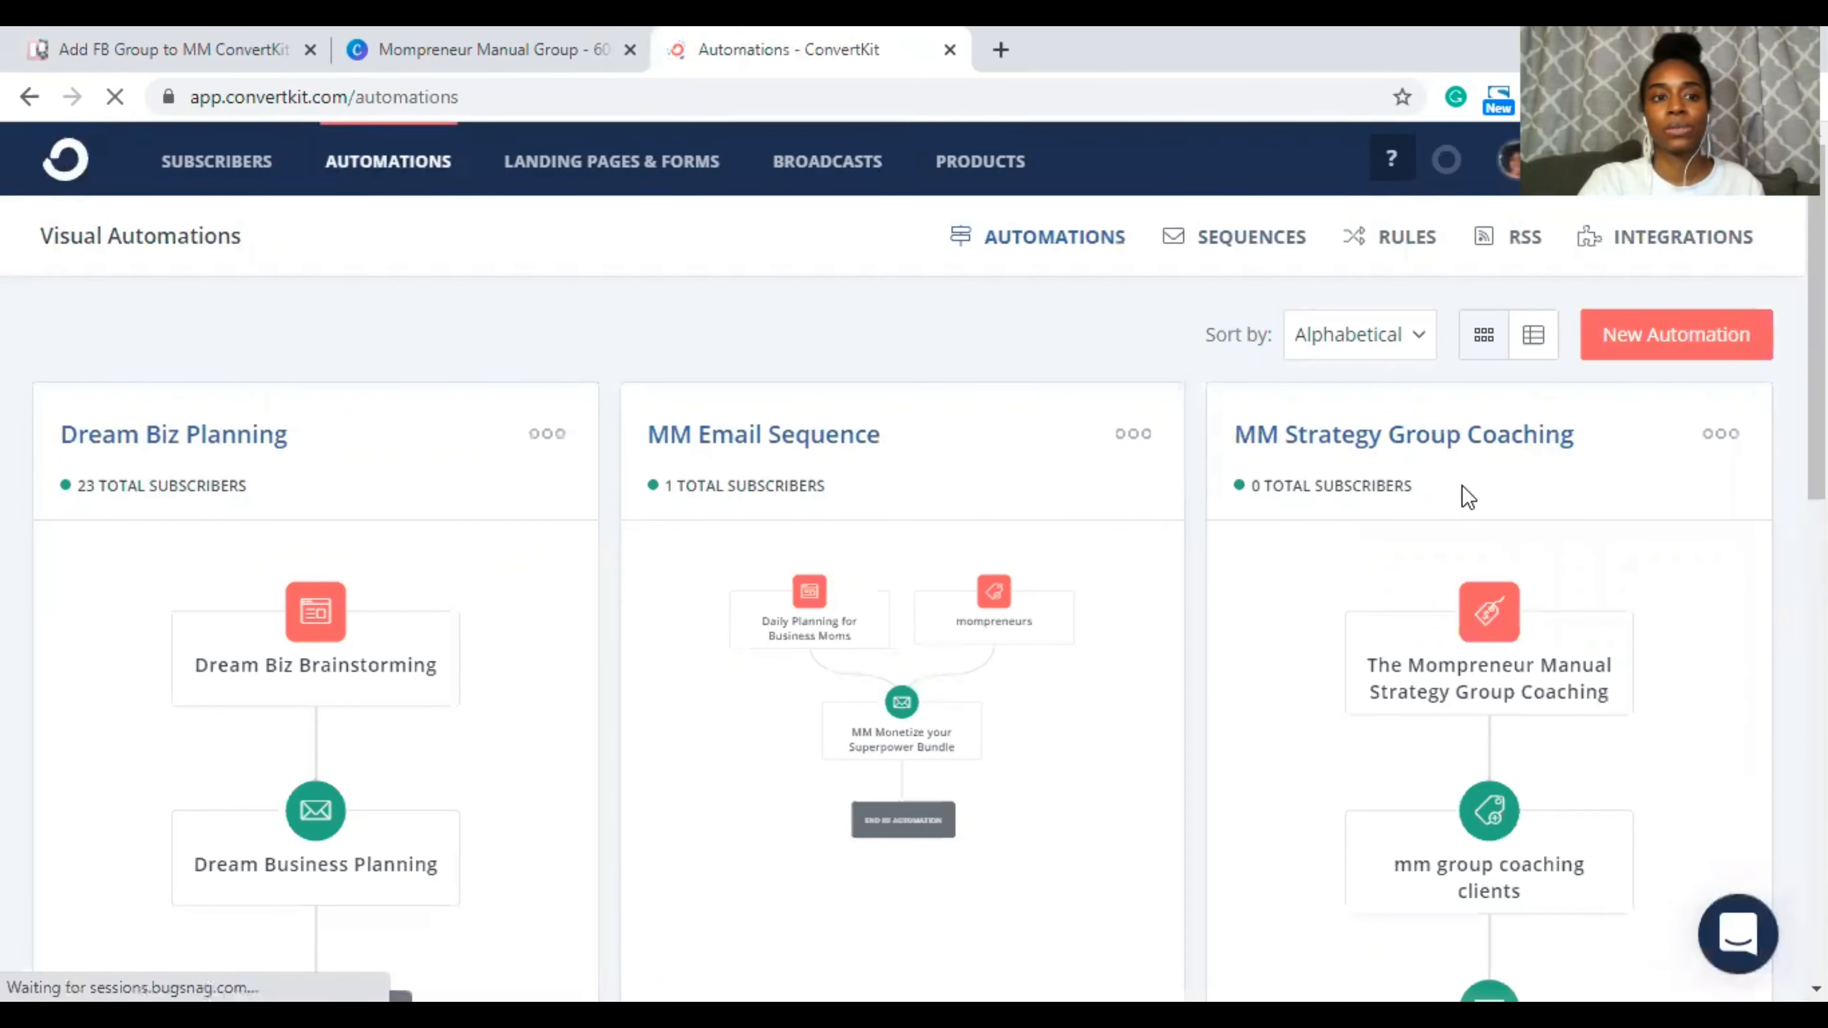
Step: Open the 'MM Strategy Group Coaching (copy)' automation in the editor
{"action": "scroll", "coordinate": [1465, 496], "scroll_direction": "down", "scroll_amount": 7}
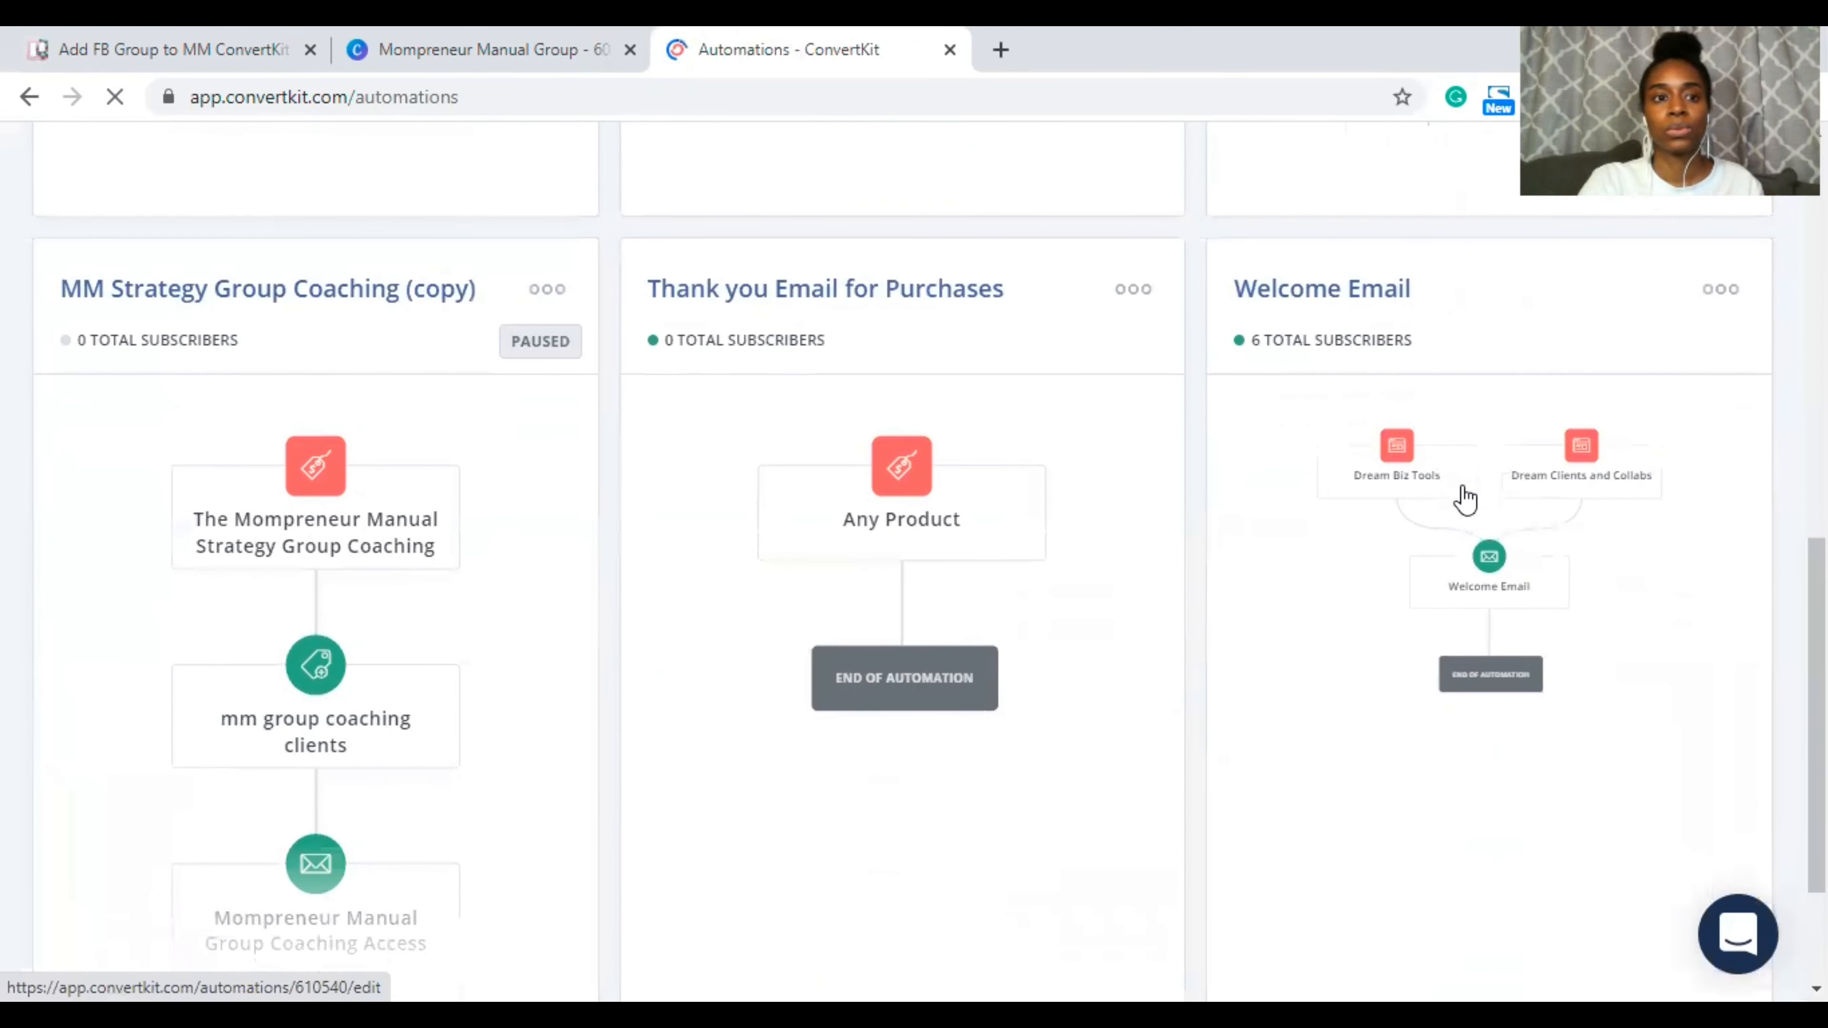
{"action": "left_click", "coordinate": [543, 297]}
{"action": "left_click", "coordinate": [478, 347]}
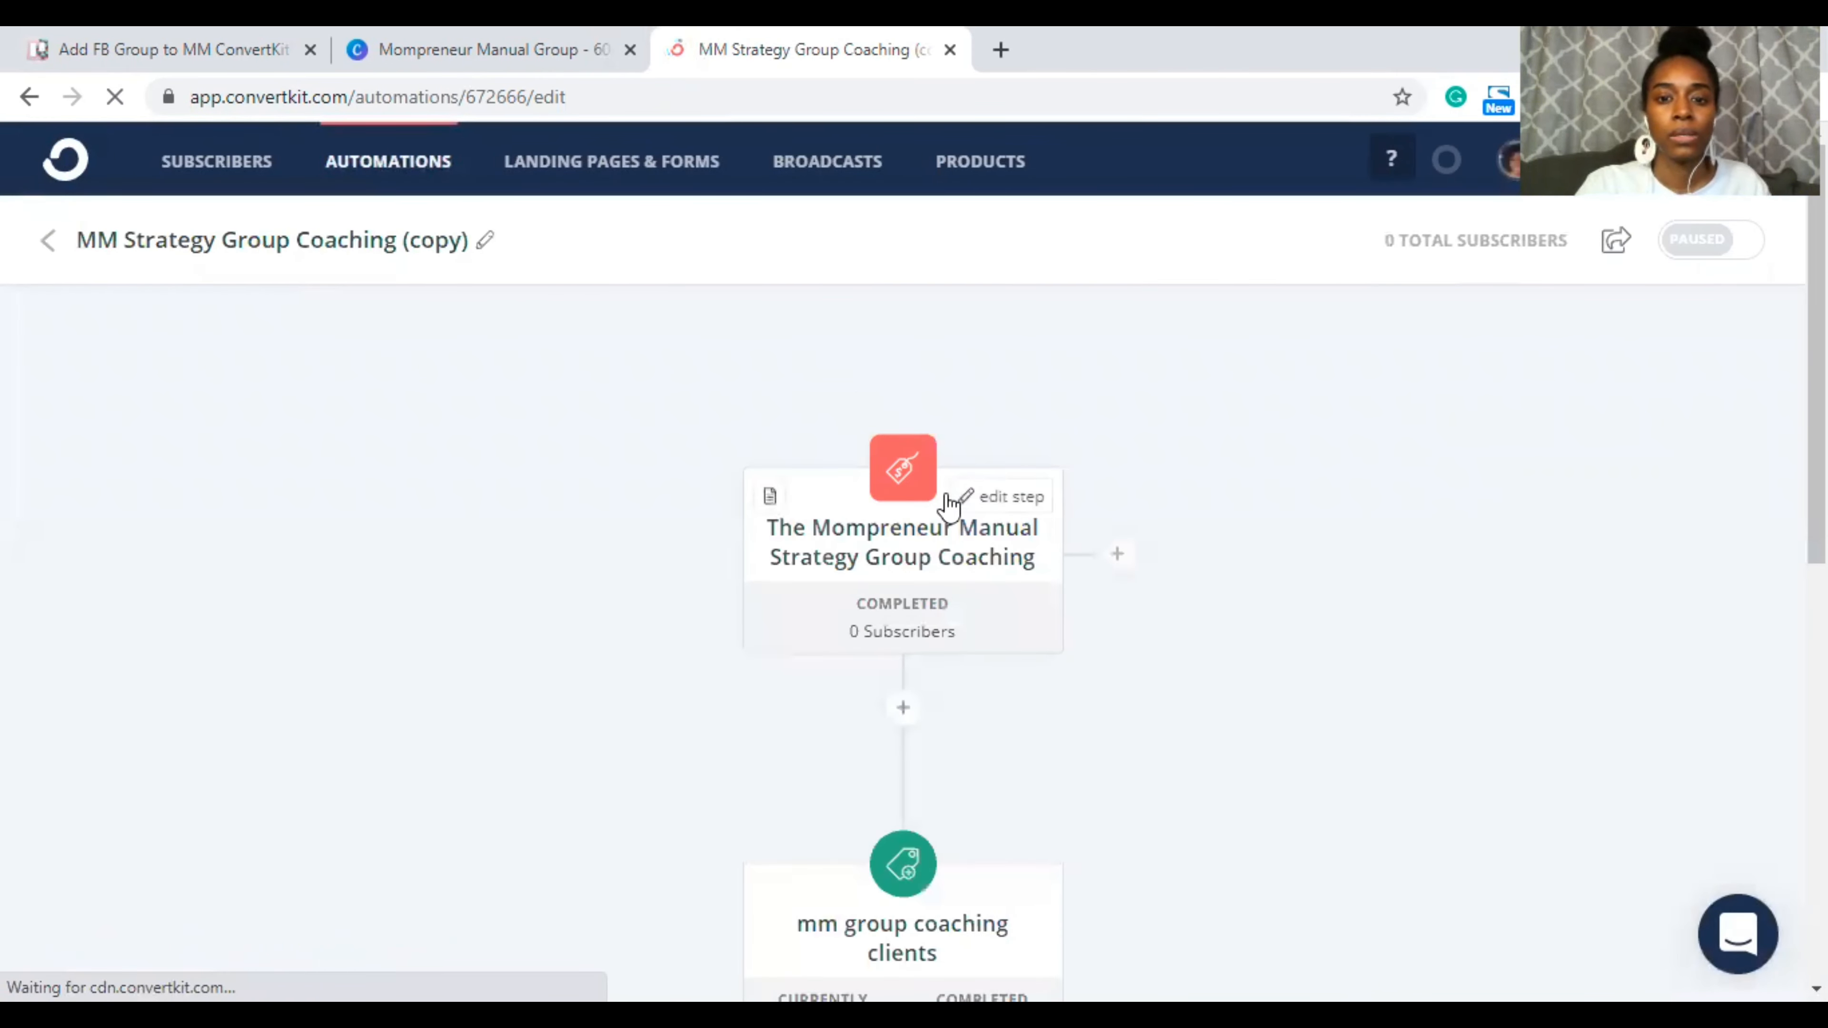
Step: Trim the copied automation's title down to 'MM Group'
{"action": "left_click", "coordinate": [227, 249]}
{"action": "left_click_drag", "start_coordinate": [129, 240], "coordinate": [475, 274]}
{"action": "key", "text": "BackSpace"}
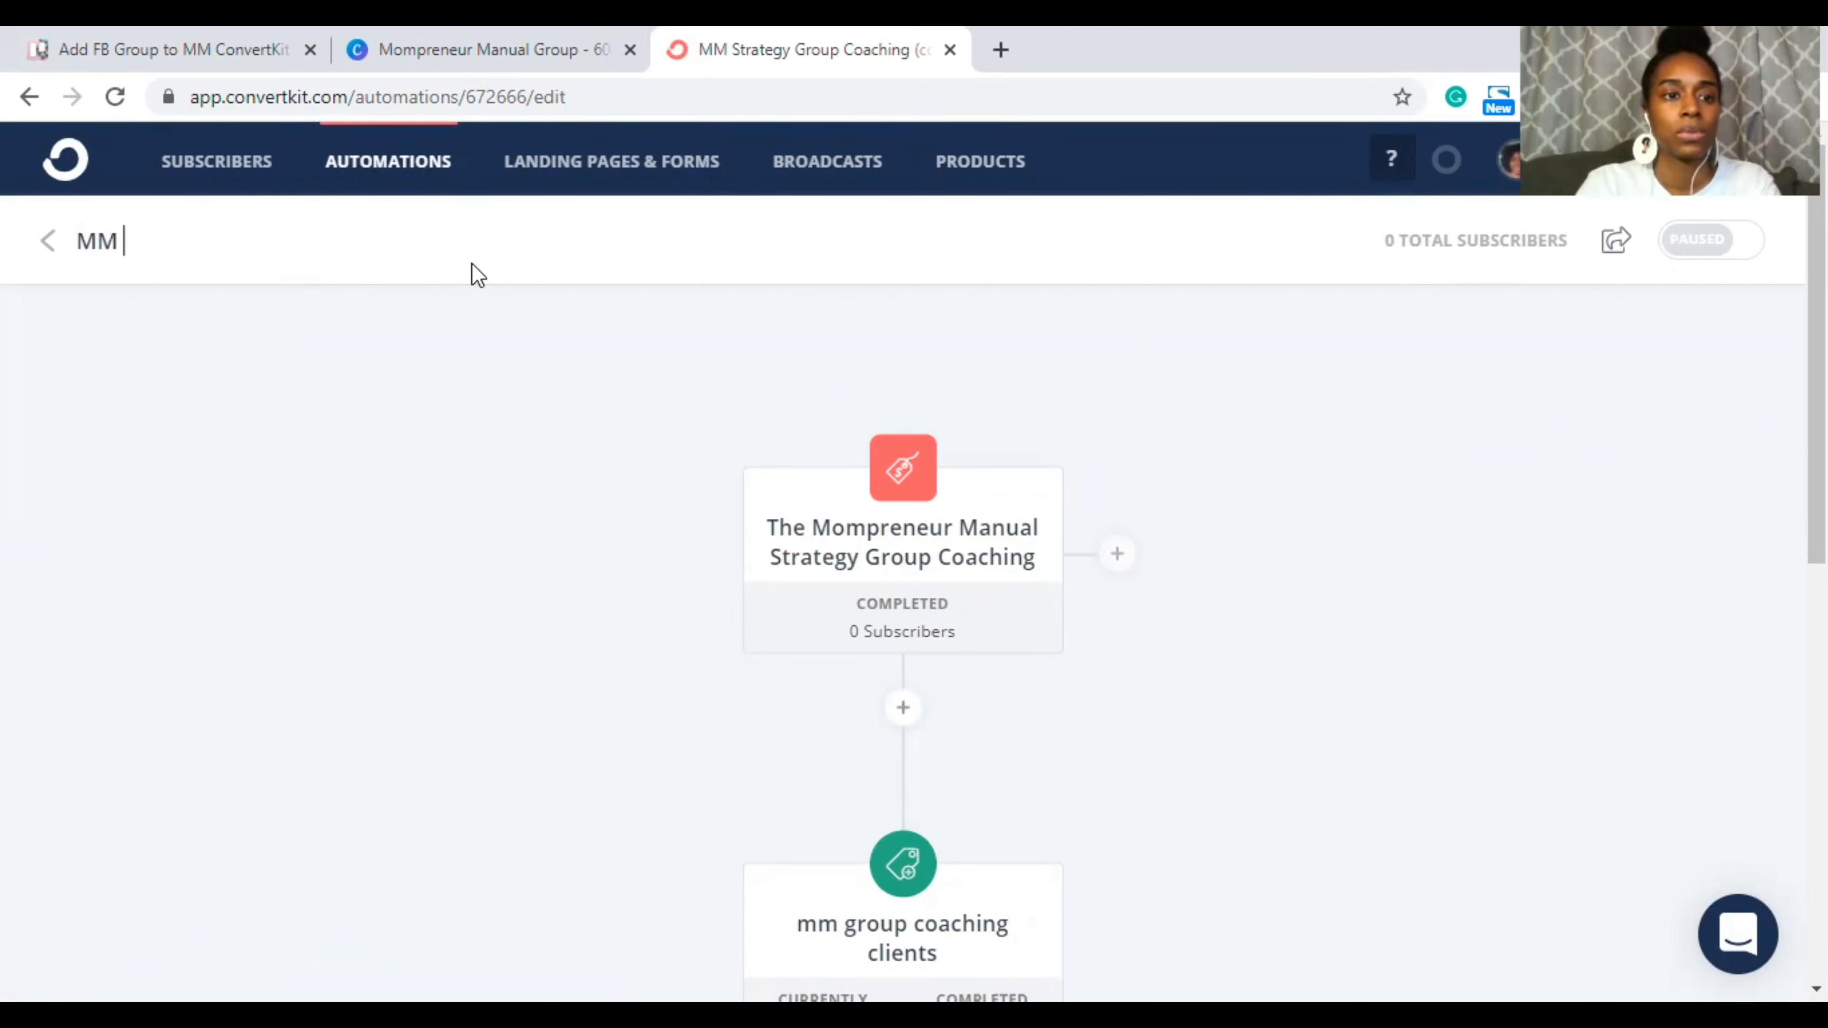
Step: Change the purchase trigger's product to The Mompreneur Manual Group and update the event
{"action": "mouse_move", "coordinate": [919, 535]}
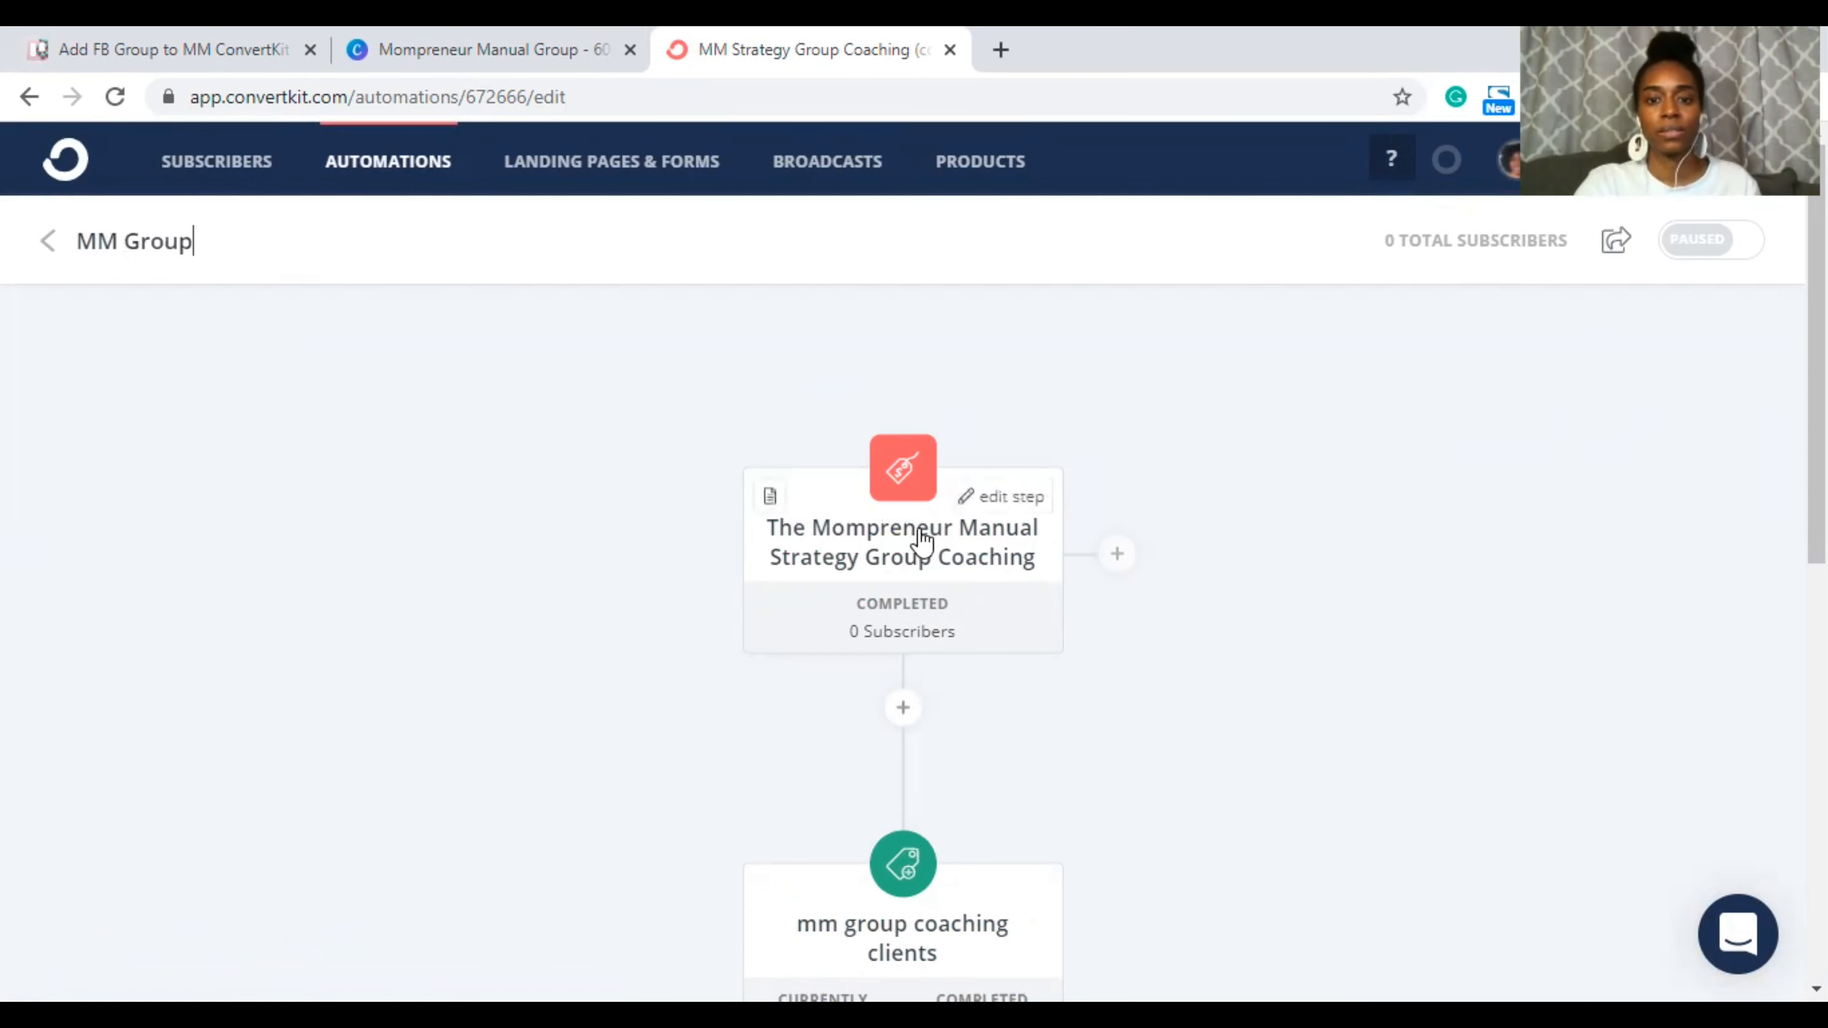
{"action": "left_click", "coordinate": [983, 499]}
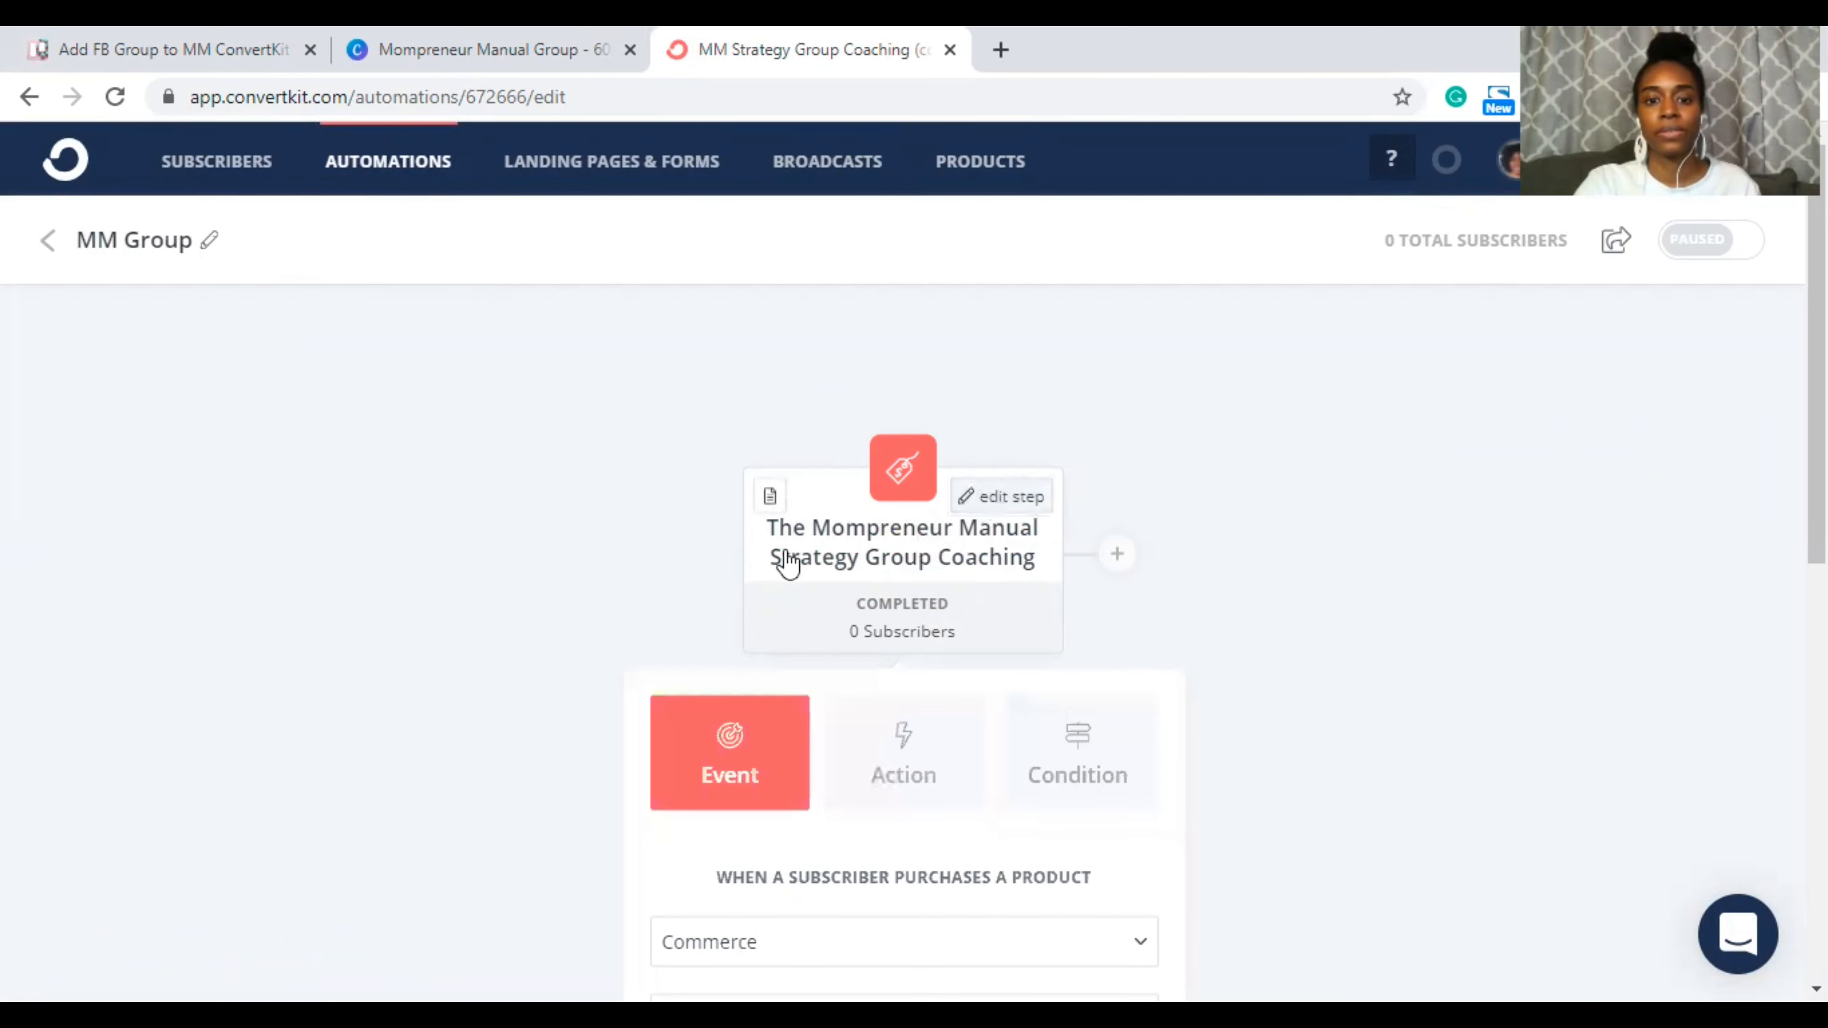
{"action": "scroll", "coordinate": [1296, 697], "scroll_direction": "down", "scroll_amount": 3}
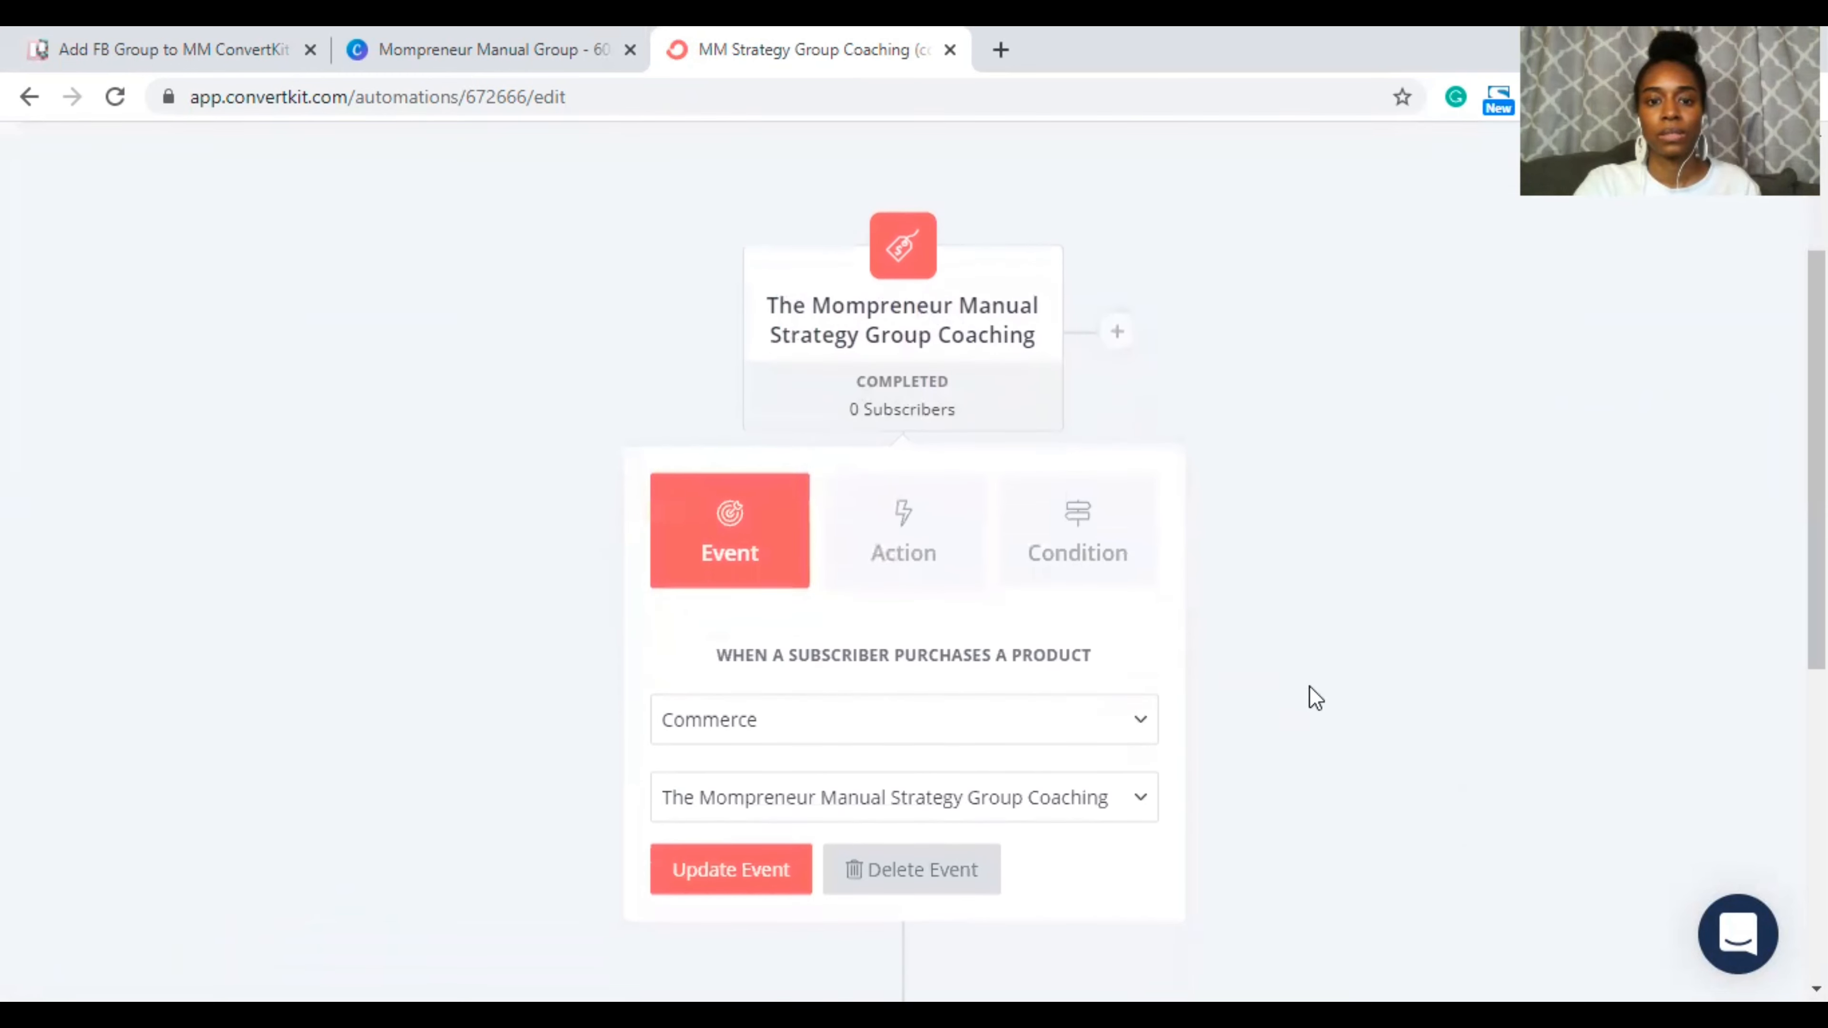
{"action": "left_click", "coordinate": [952, 780]}
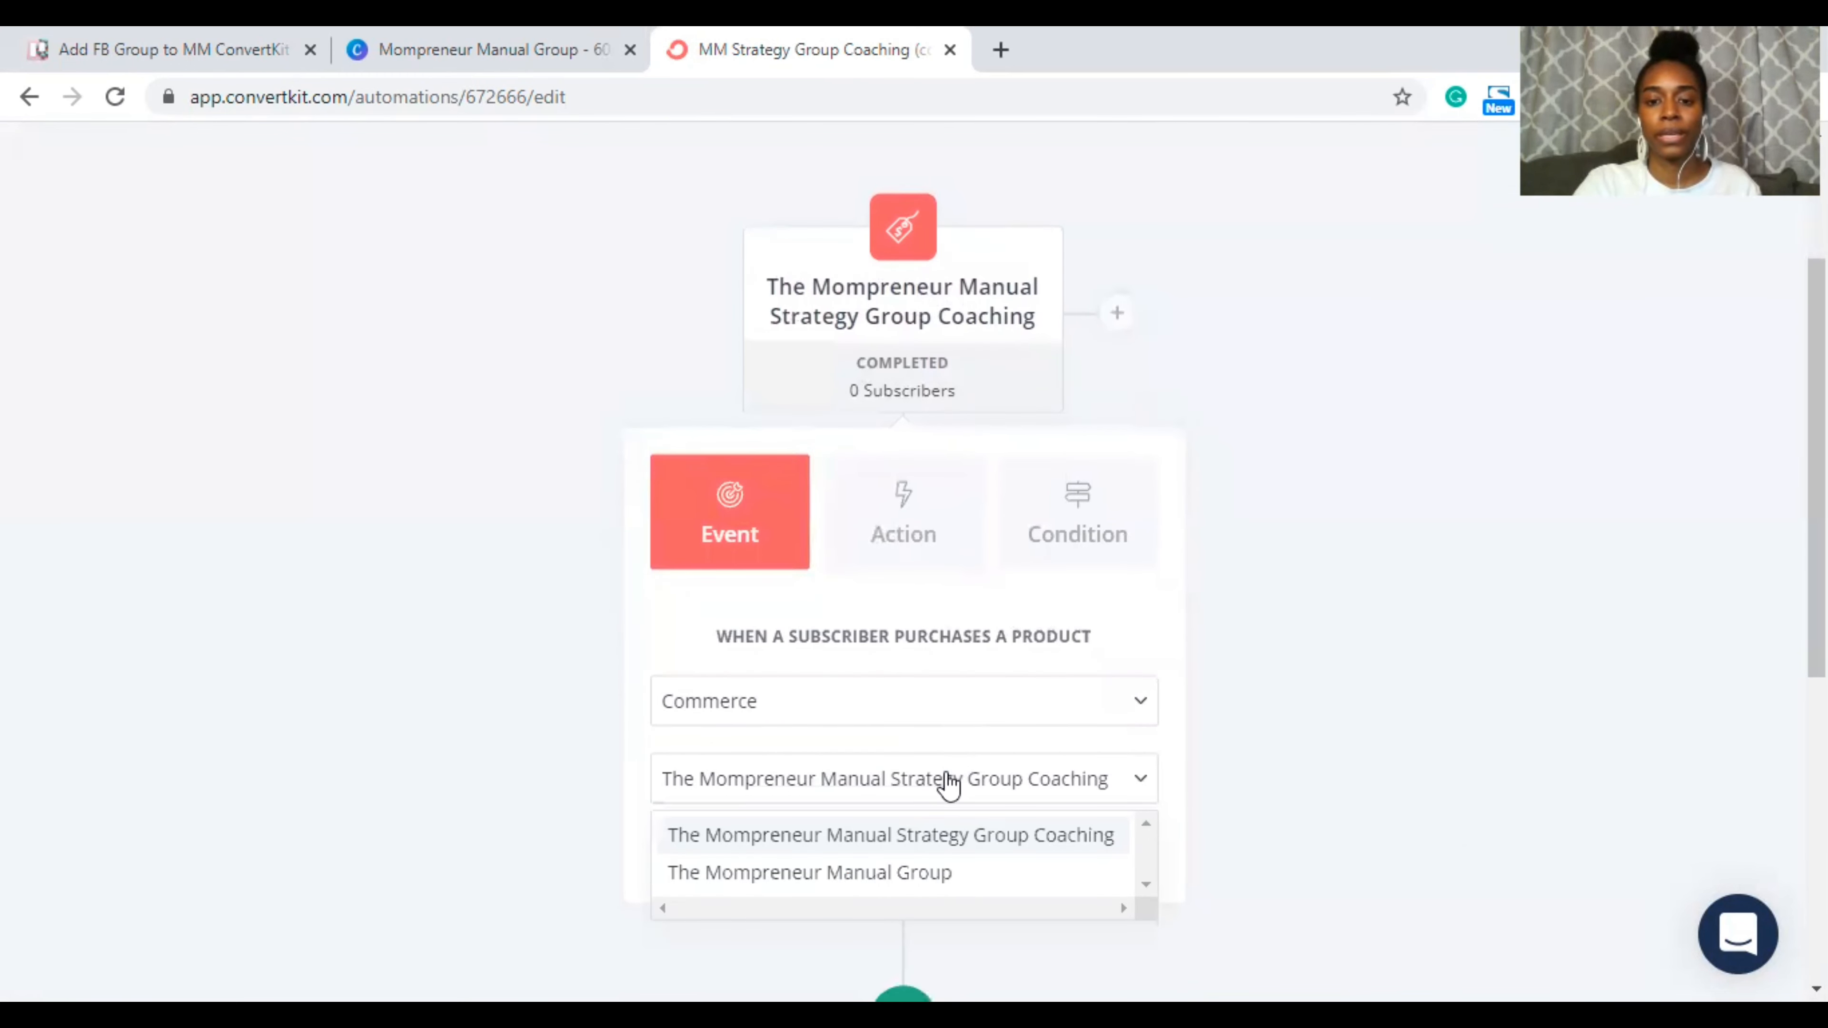
{"action": "left_click", "coordinate": [906, 874]}
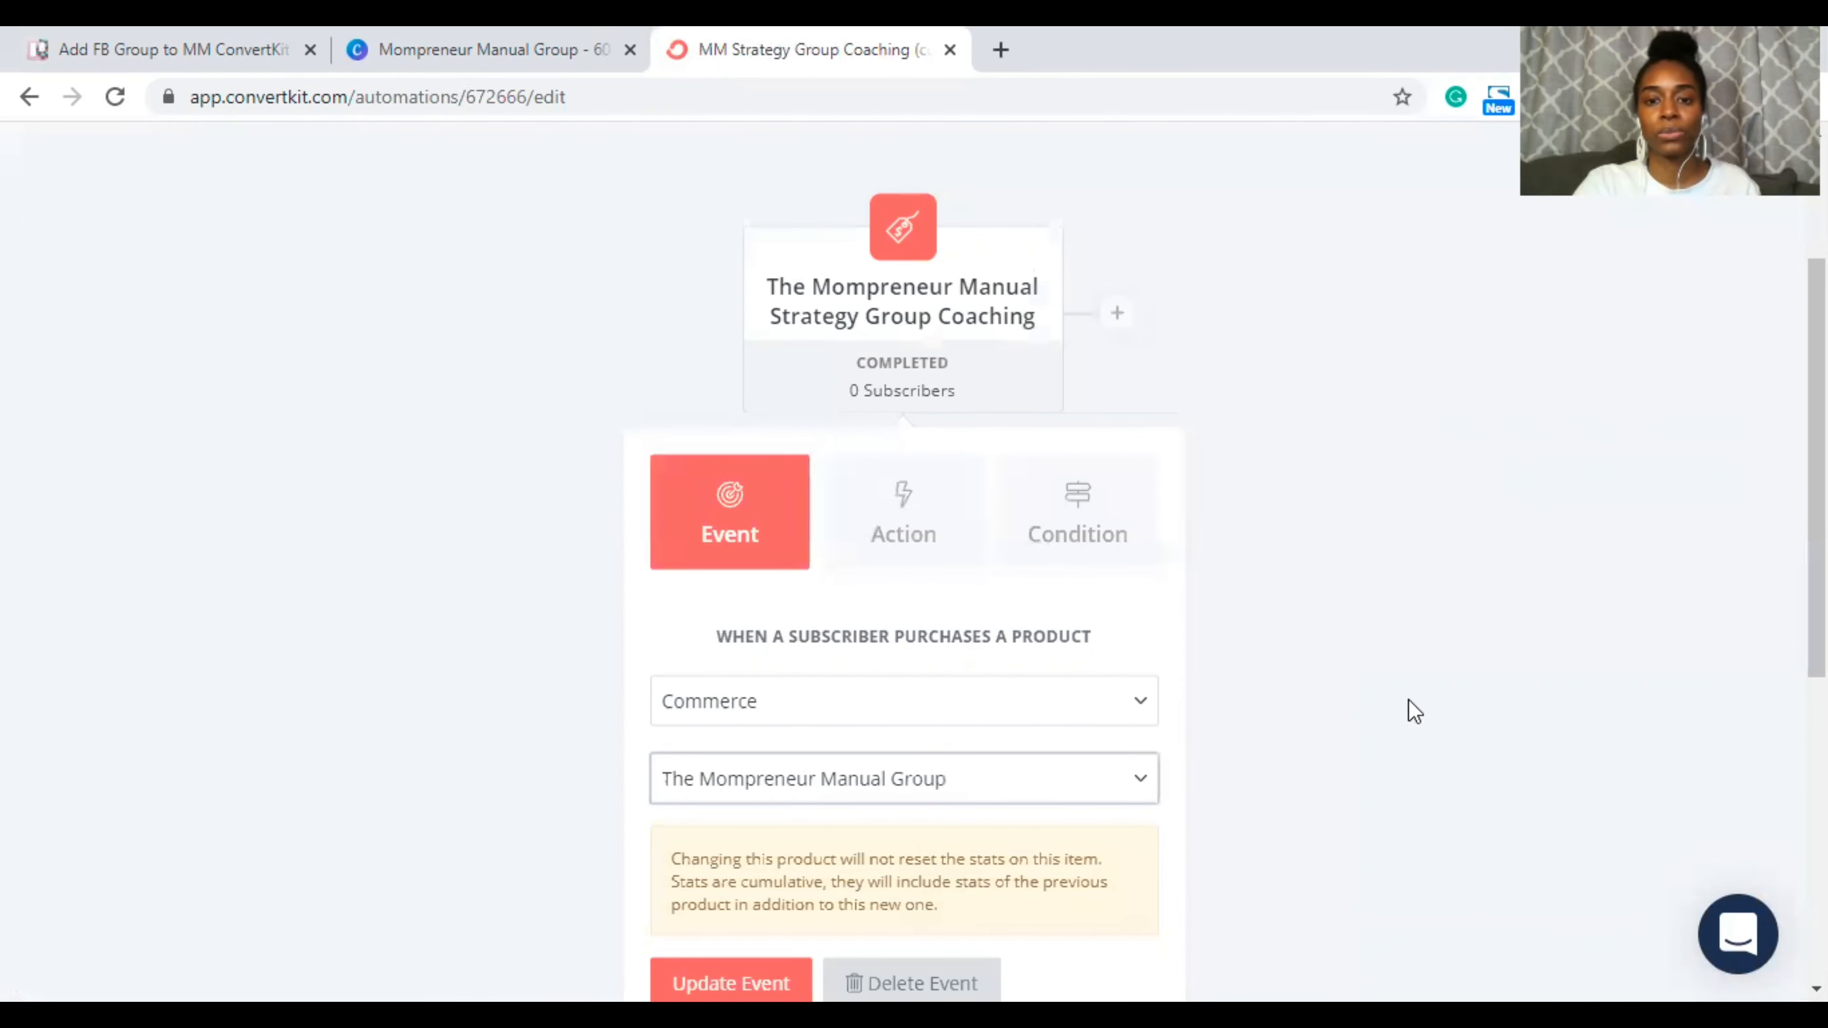
{"action": "scroll", "coordinate": [1409, 699], "scroll_direction": "down", "scroll_amount": 1}
{"action": "scroll", "coordinate": [1408, 698], "scroll_direction": "up", "scroll_amount": 1}
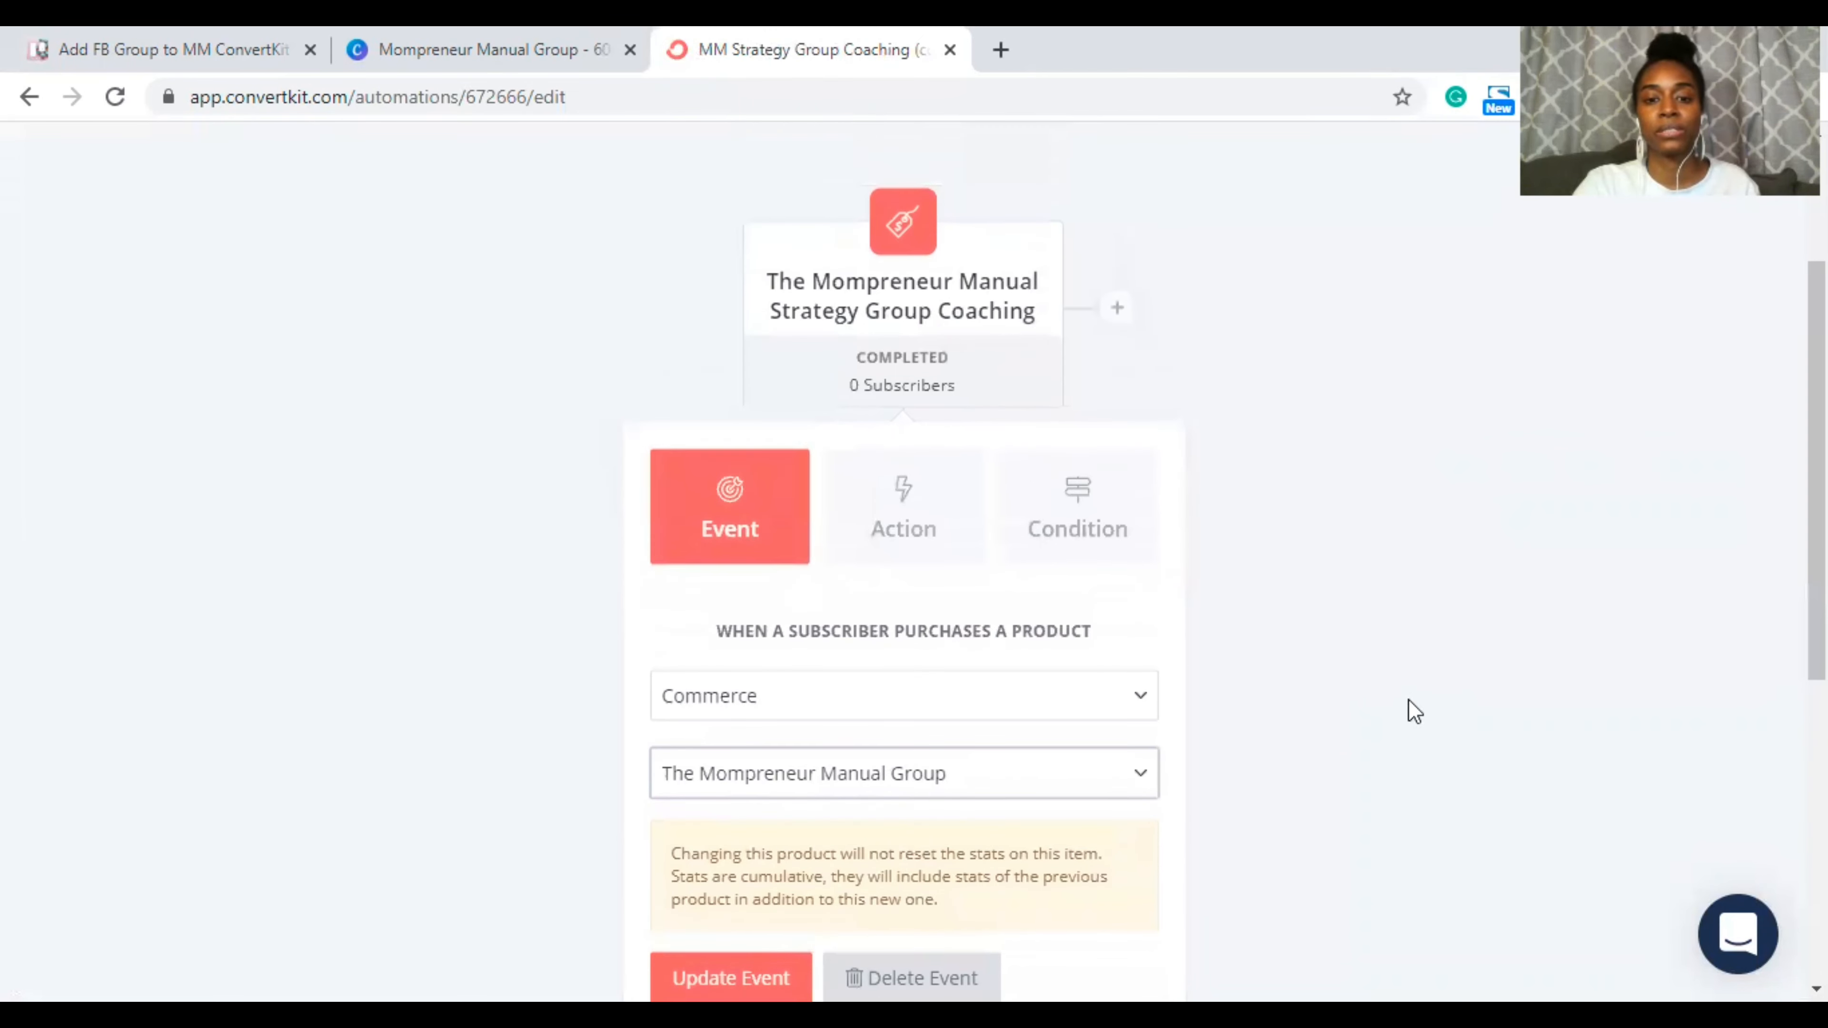
{"action": "scroll", "coordinate": [1409, 699], "scroll_direction": "down", "scroll_amount": 2}
{"action": "scroll", "coordinate": [1409, 698], "scroll_direction": "up", "scroll_amount": 2}
{"action": "scroll", "coordinate": [1408, 699], "scroll_direction": "down", "scroll_amount": 1}
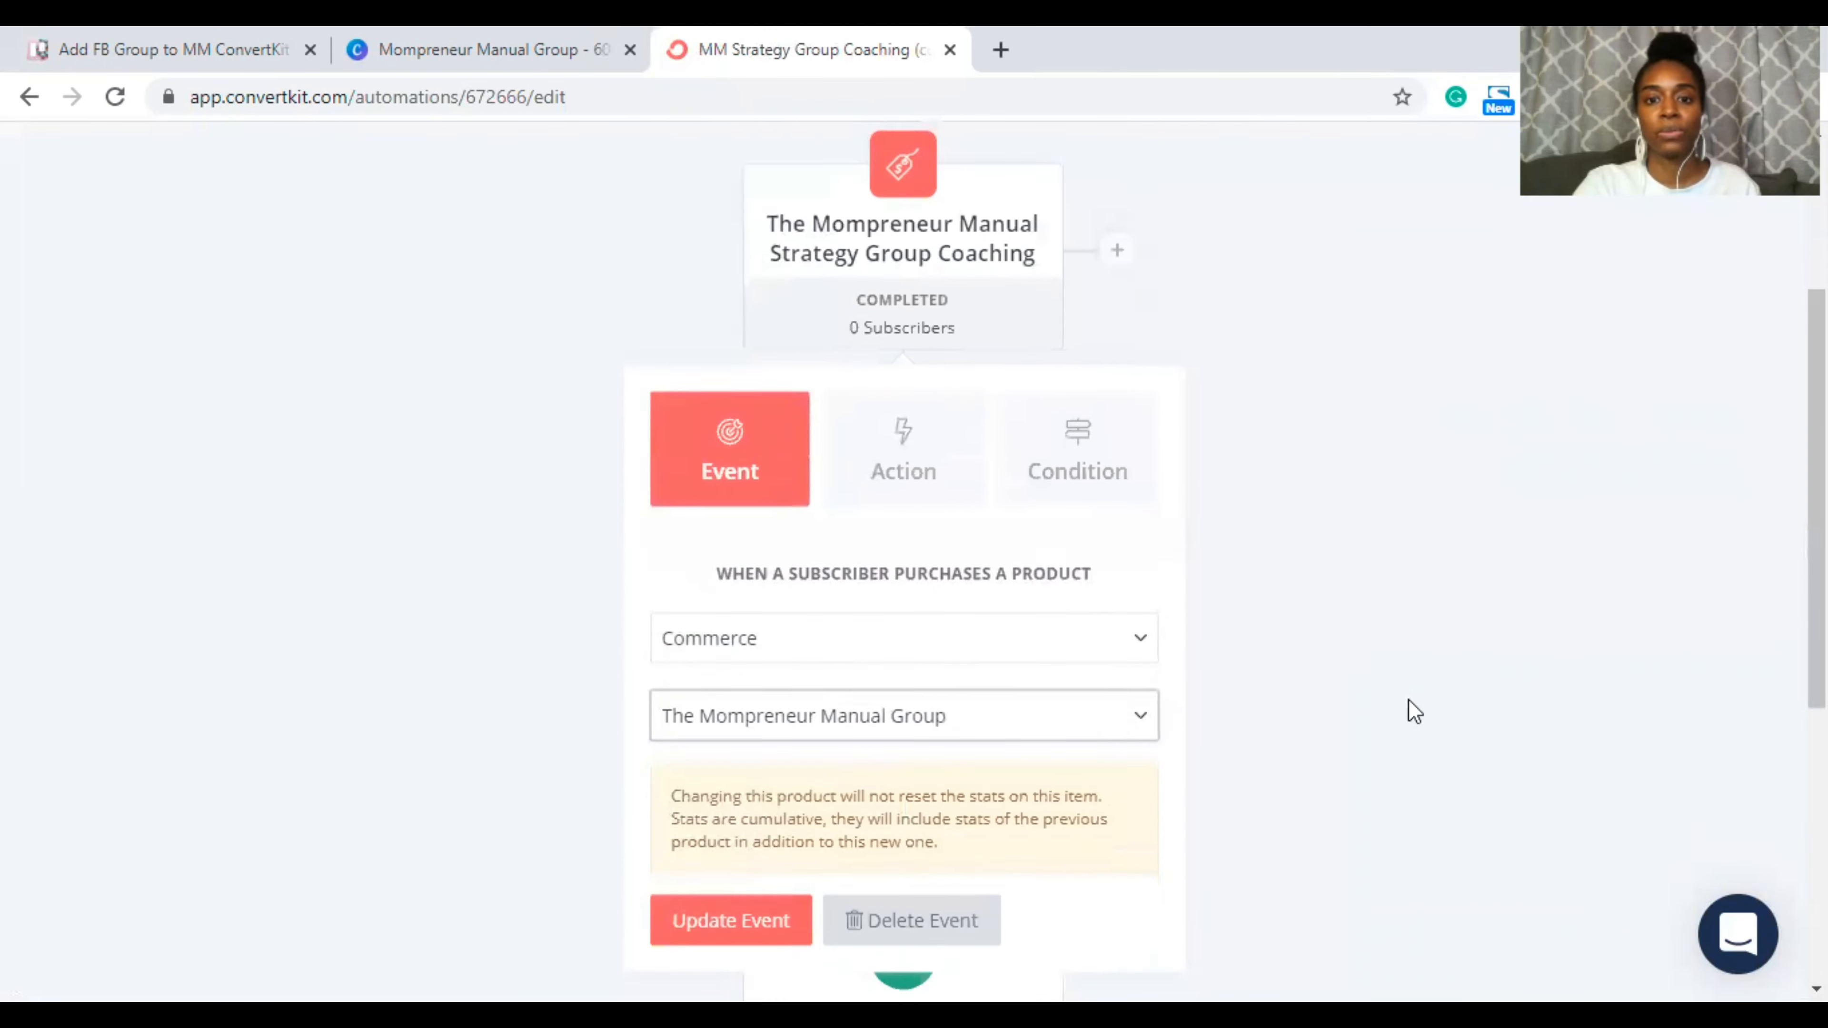
{"action": "scroll", "coordinate": [1409, 705], "scroll_direction": "down", "scroll_amount": 1}
{"action": "scroll", "coordinate": [1409, 706], "scroll_direction": "up", "scroll_amount": 2}
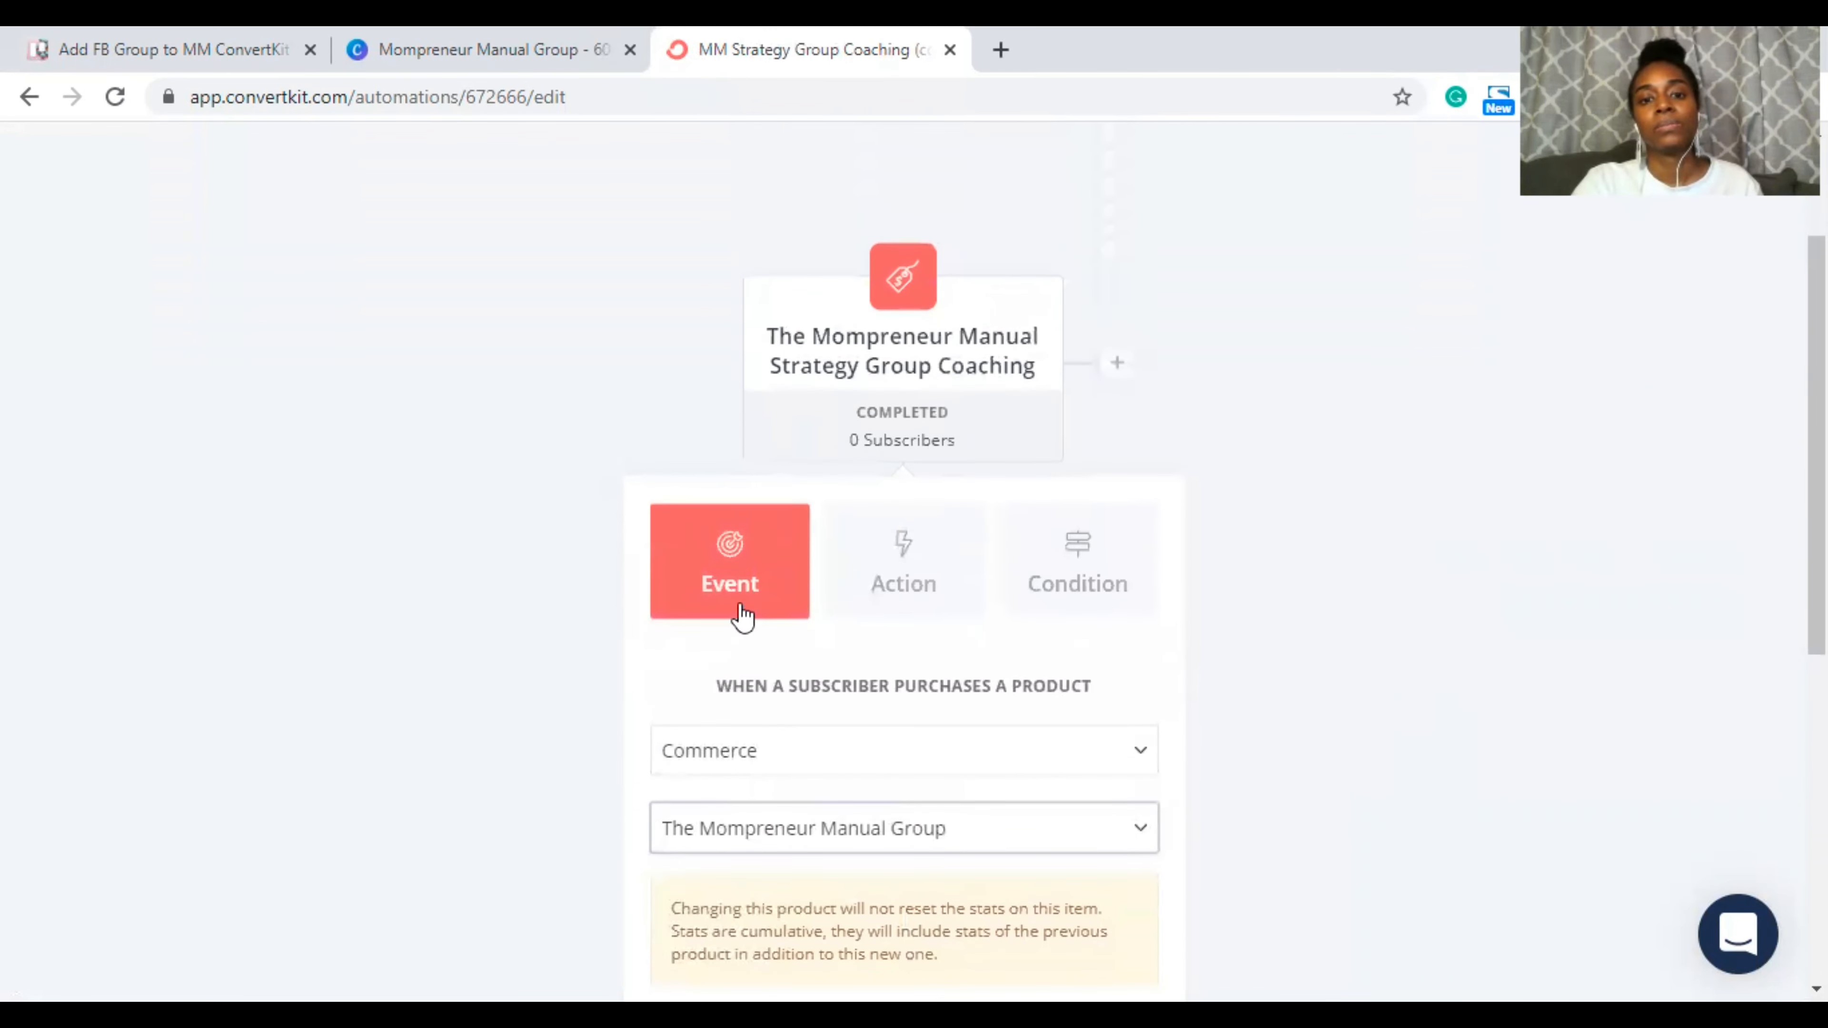
{"action": "scroll", "coordinate": [1328, 614], "scroll_direction": "down", "scroll_amount": 5}
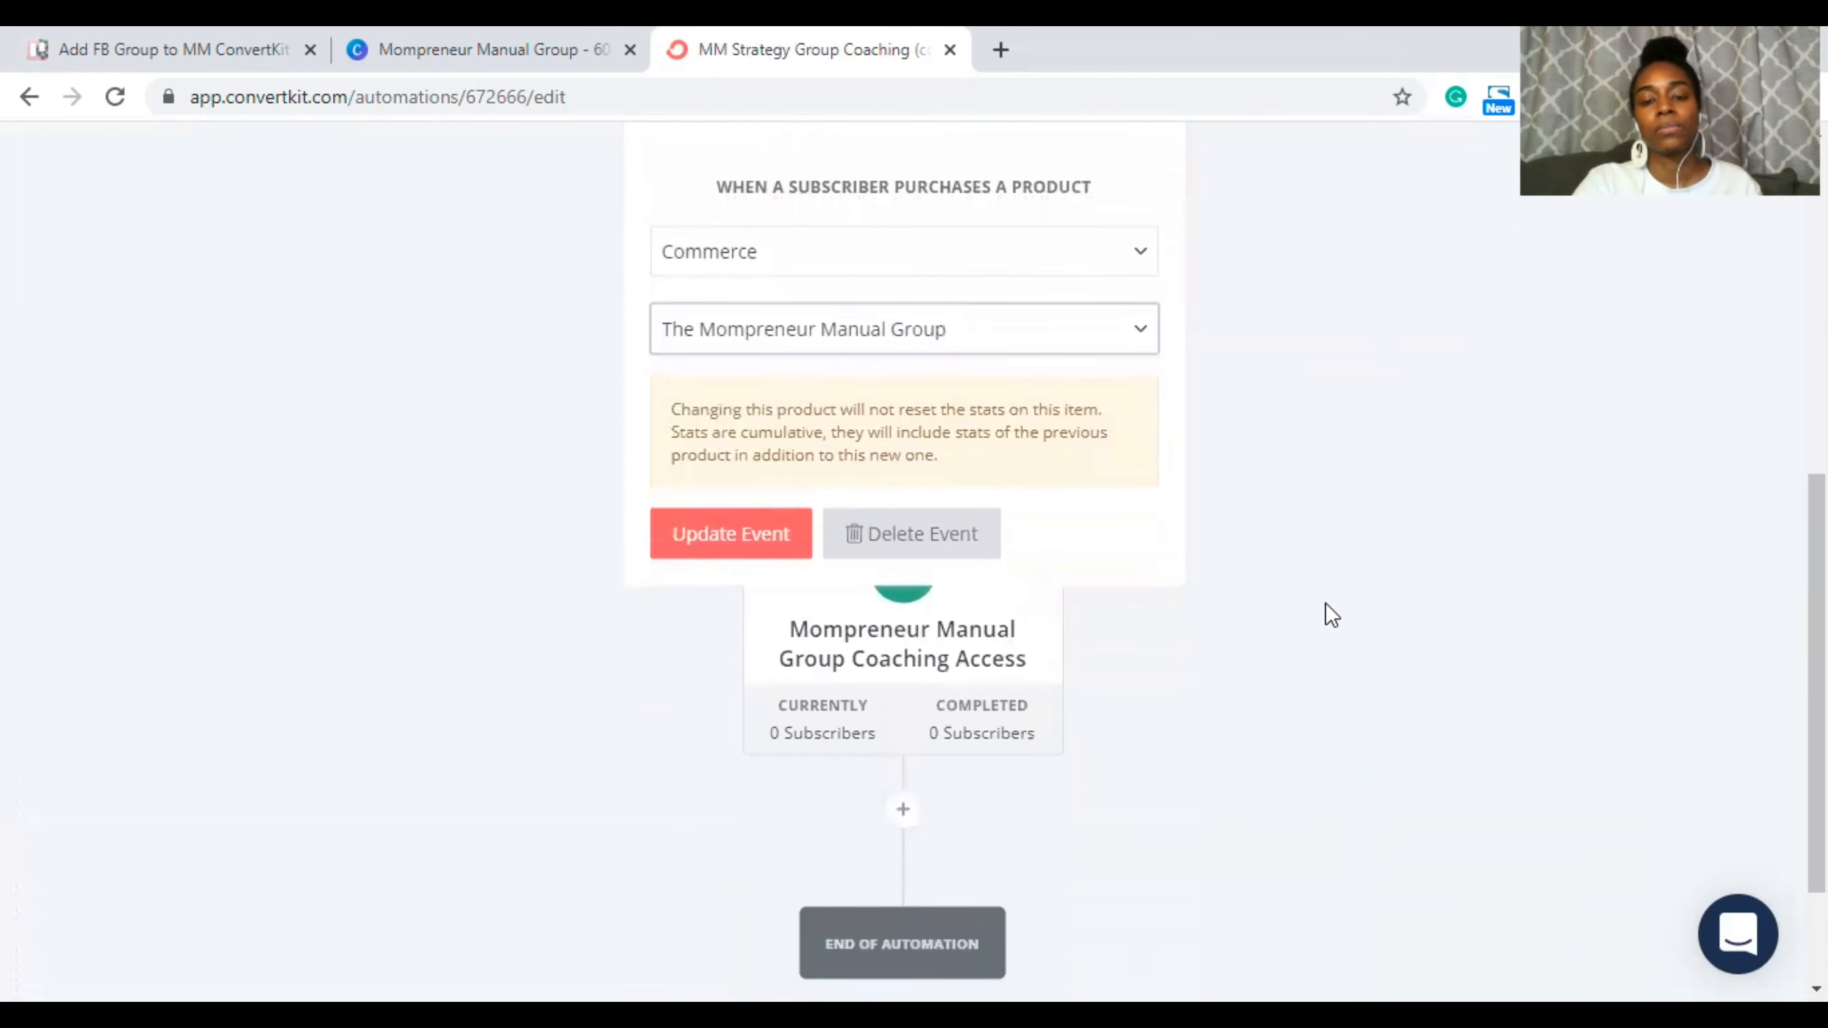
{"action": "scroll", "coordinate": [1332, 615], "scroll_direction": "down", "scroll_amount": 2}
{"action": "mouse_move", "coordinate": [983, 522]}
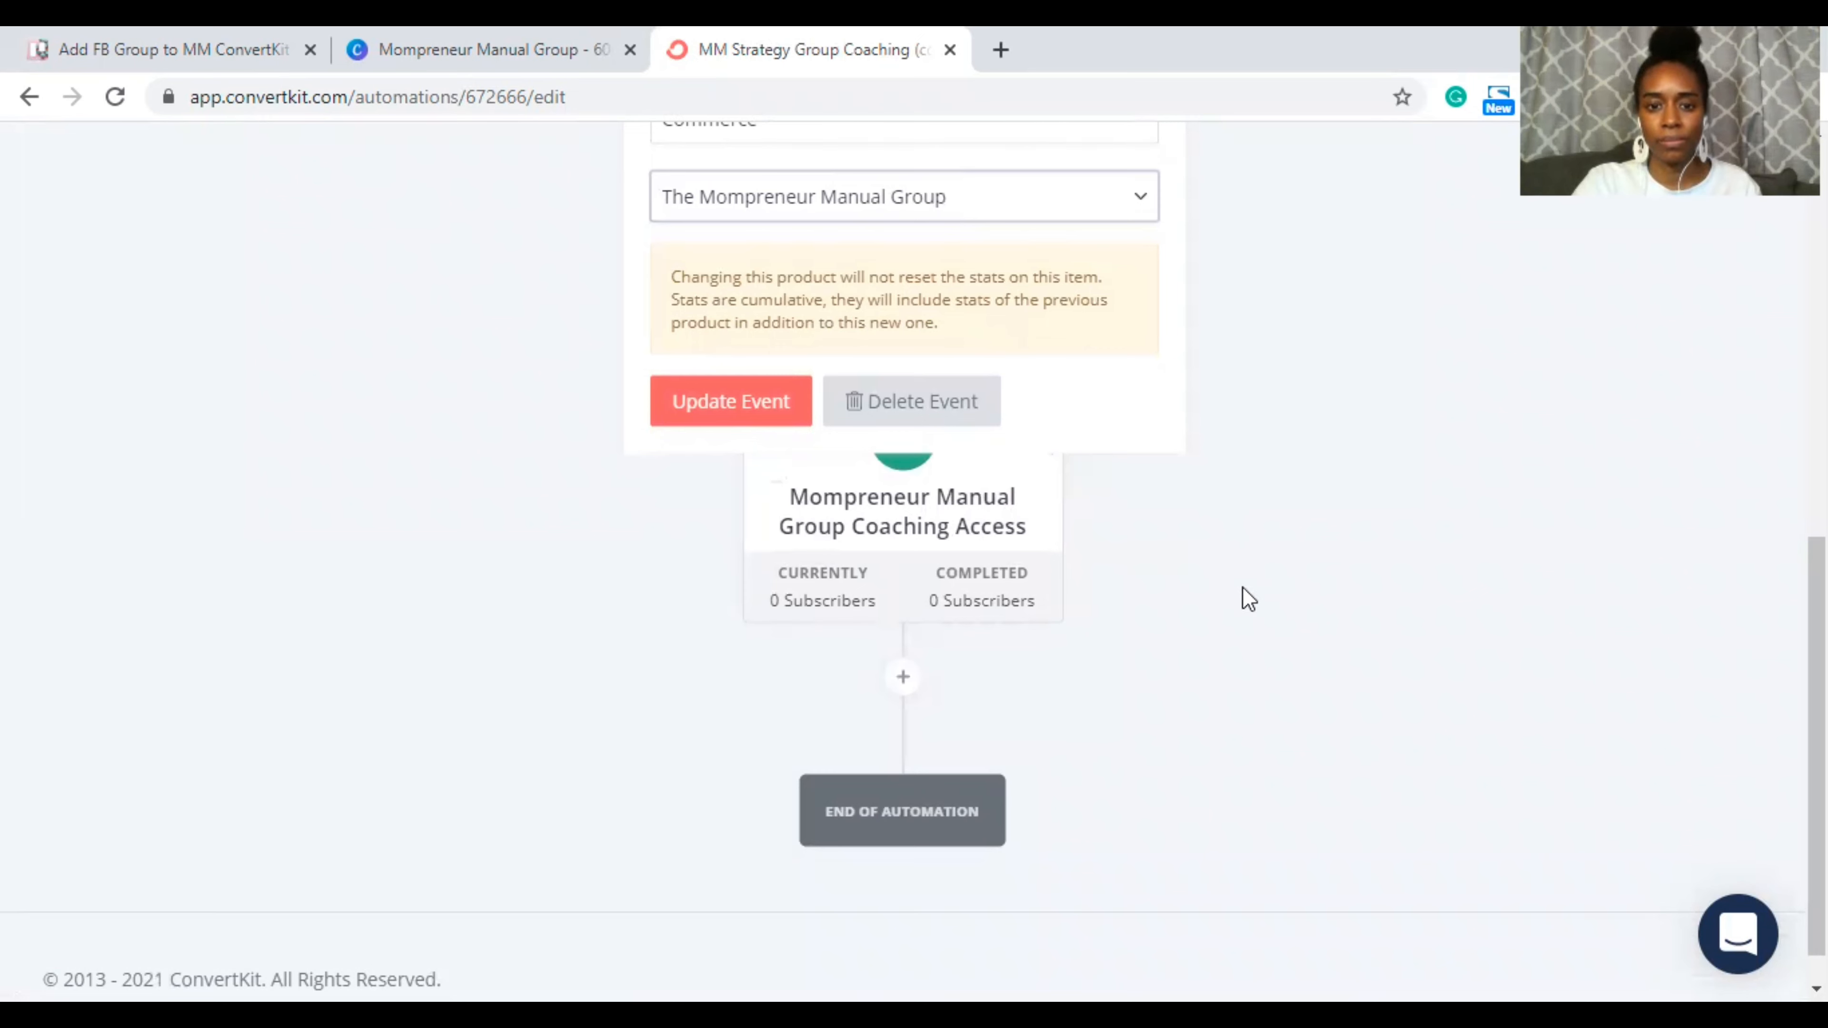
{"action": "scroll", "coordinate": [1249, 599], "scroll_direction": "up", "scroll_amount": 2}
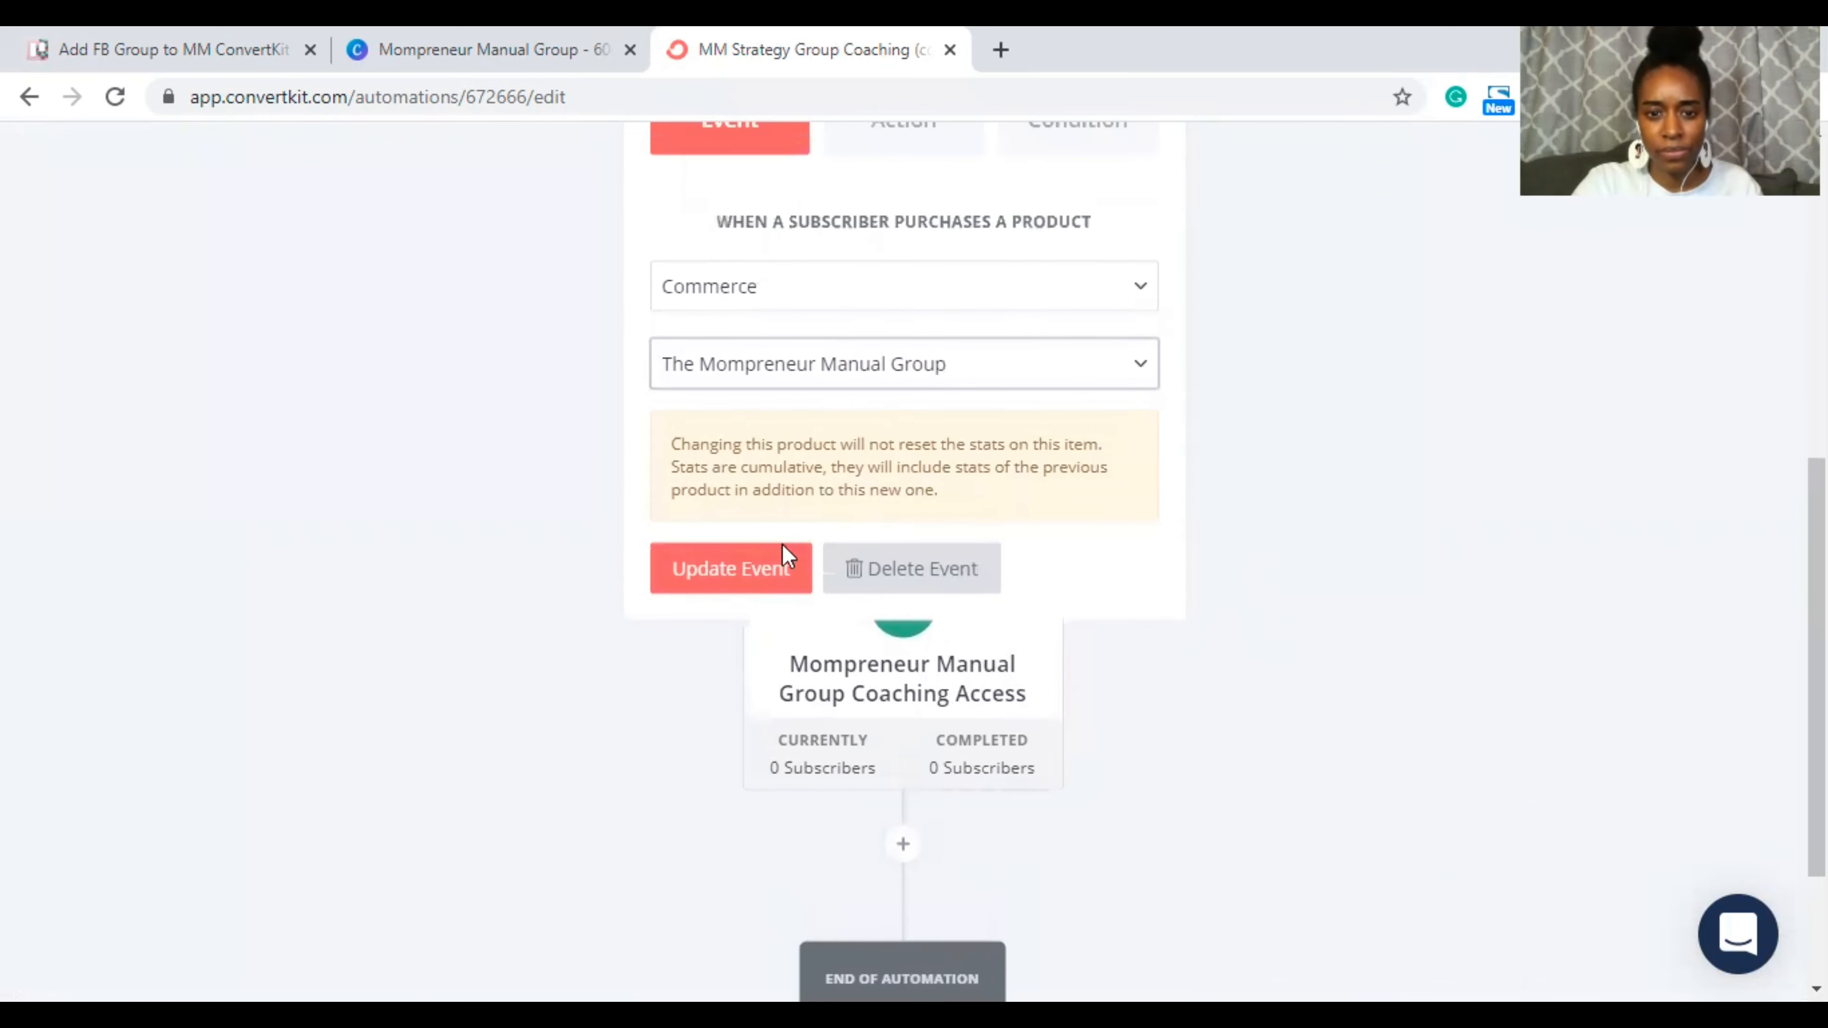
{"action": "left_click", "coordinate": [747, 576]}
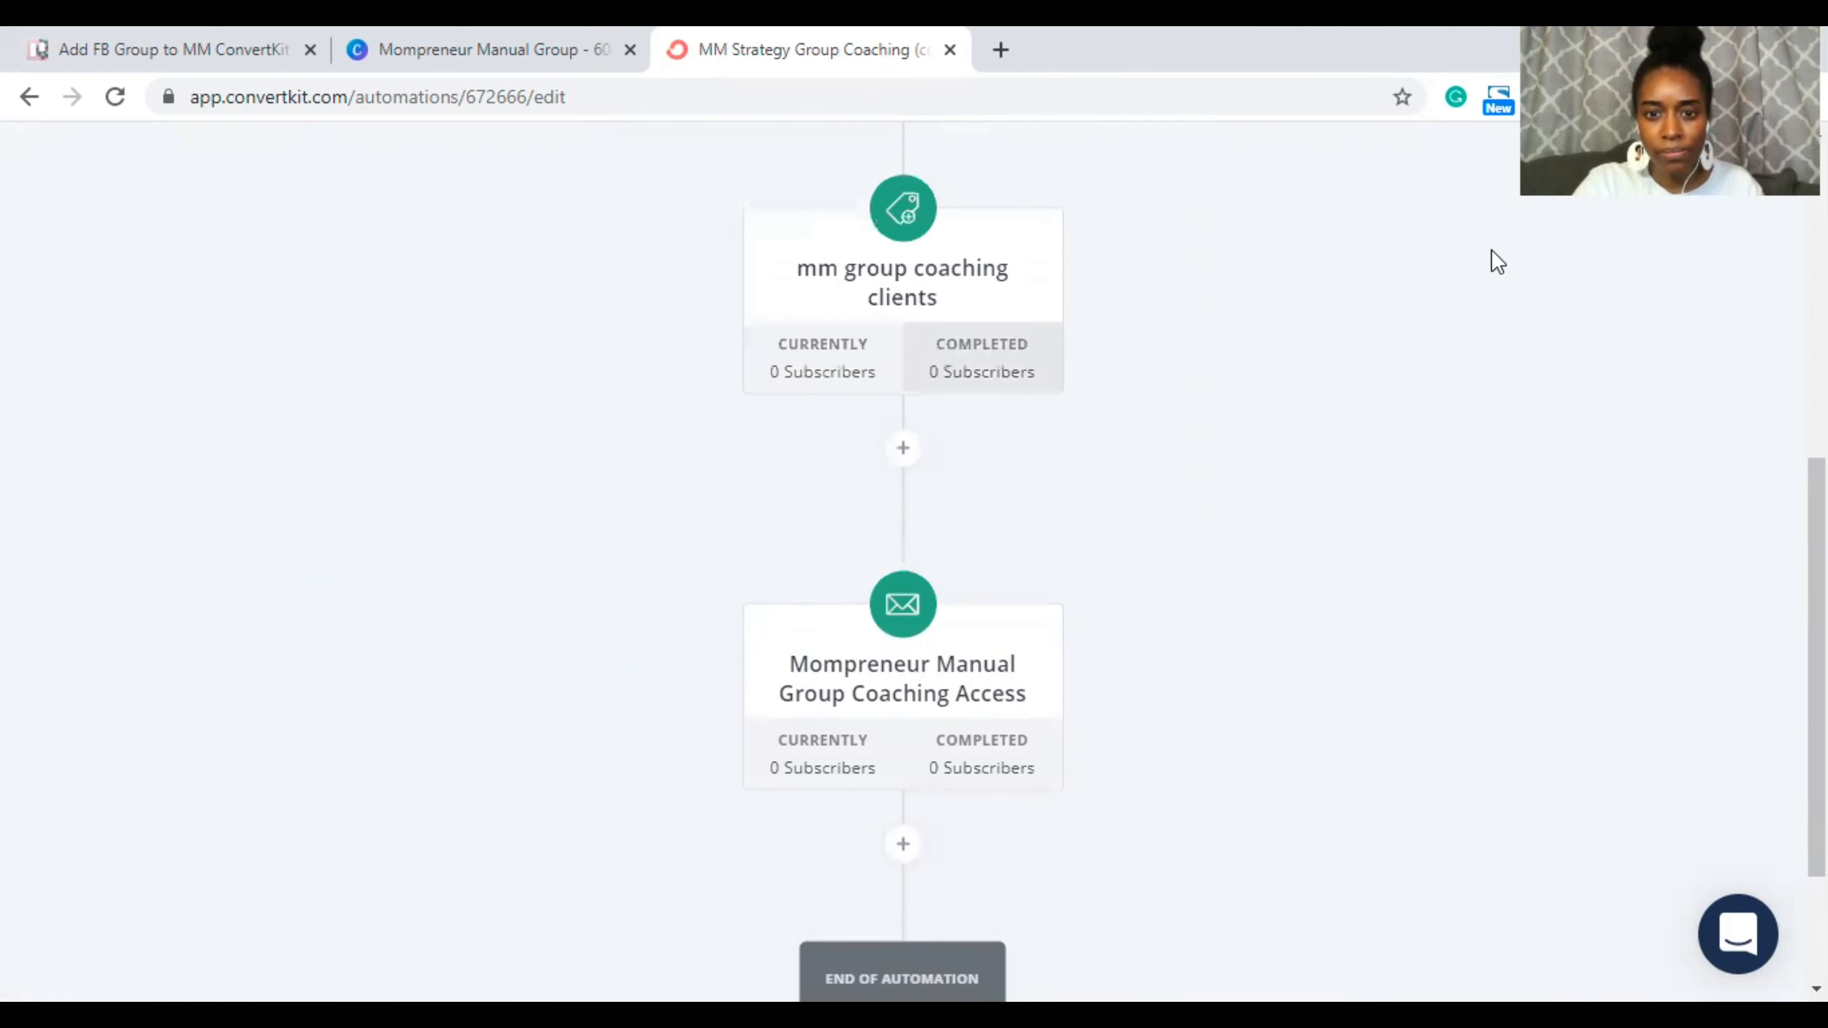
Step: Look through the tag step's existing tags, closing the list without changing anything
{"action": "scroll", "coordinate": [1295, 245], "scroll_direction": "up", "scroll_amount": 2}
{"action": "mouse_move", "coordinate": [870, 555]}
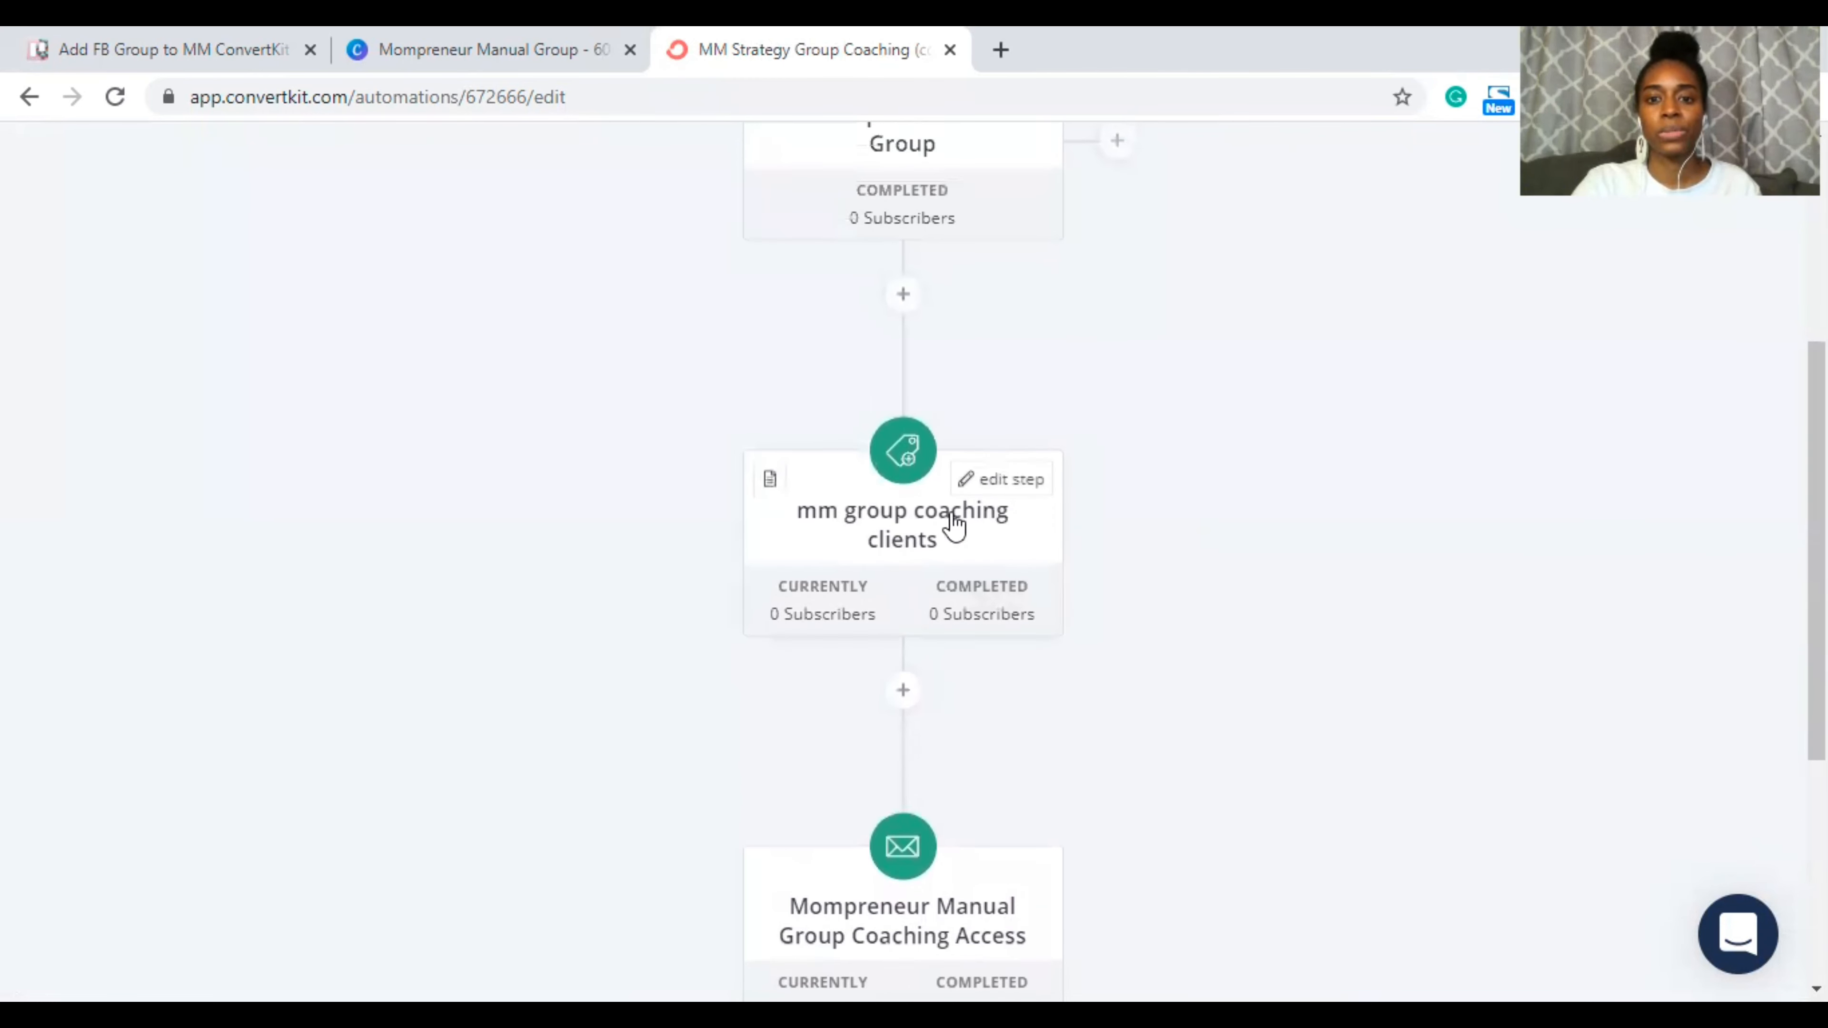
{"action": "left_click", "coordinate": [973, 479]}
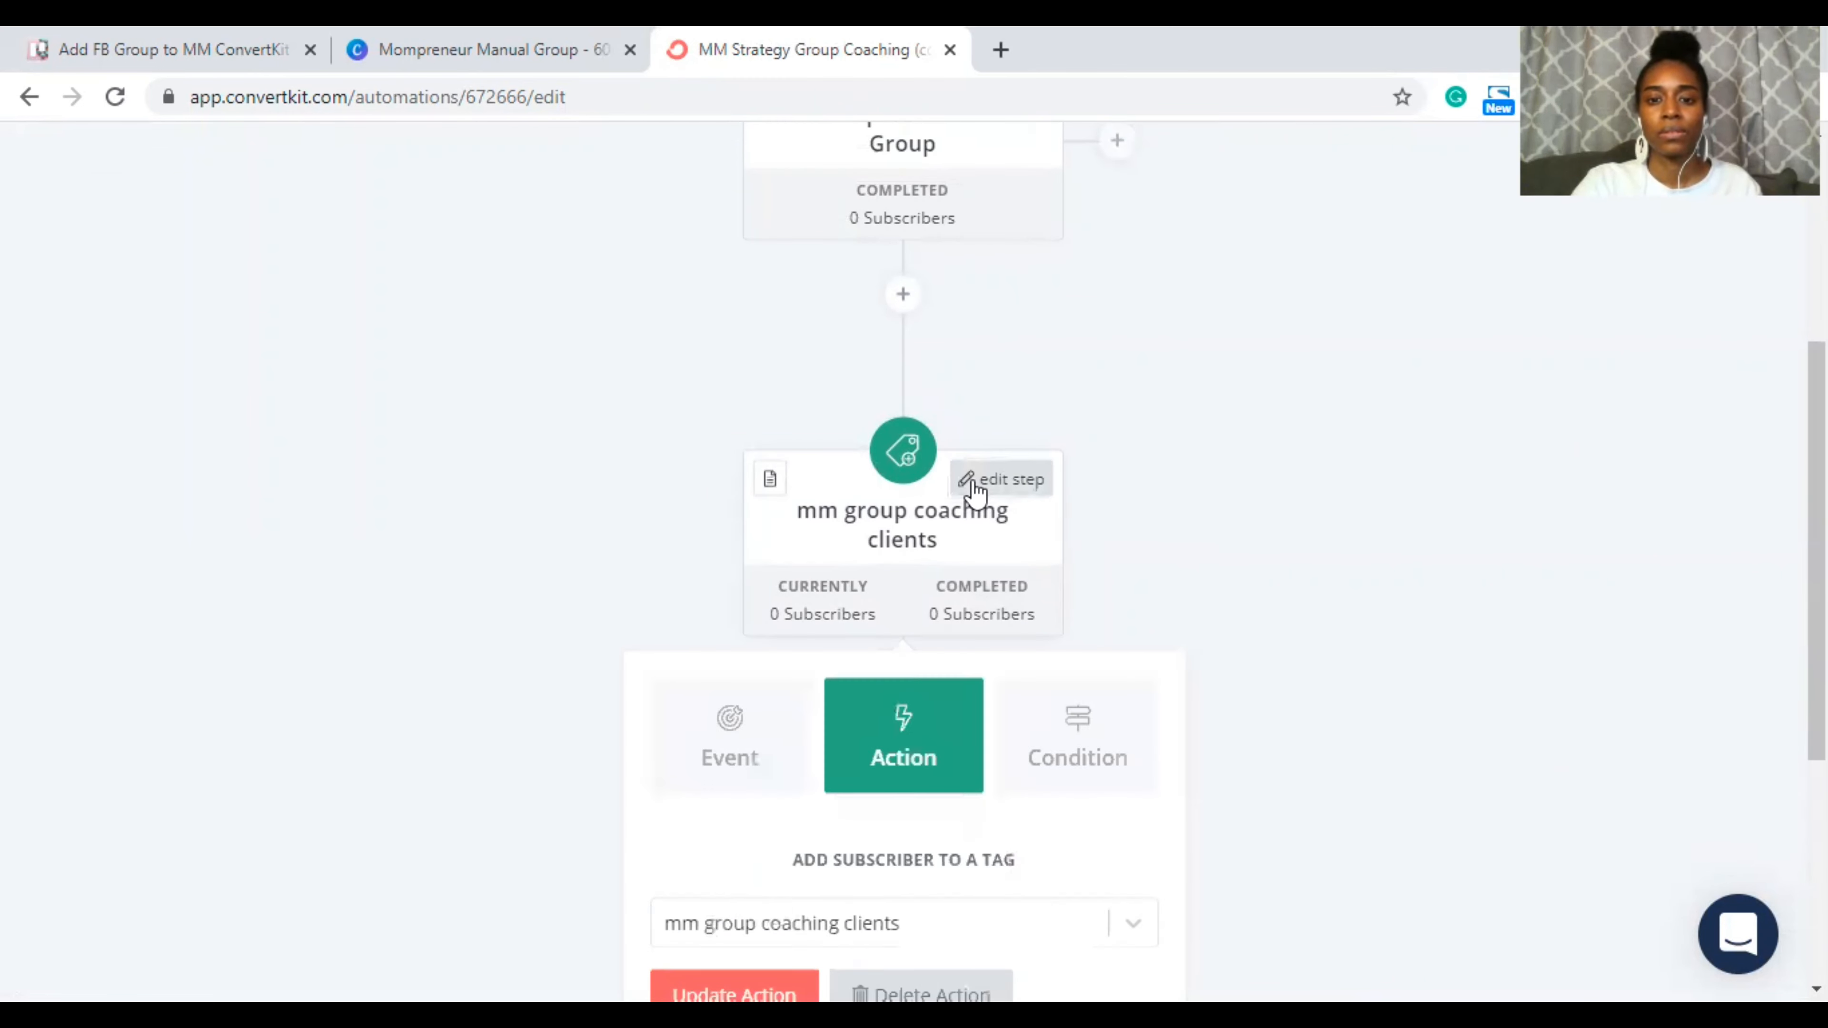
{"action": "scroll", "coordinate": [853, 717], "scroll_direction": "down", "scroll_amount": 3}
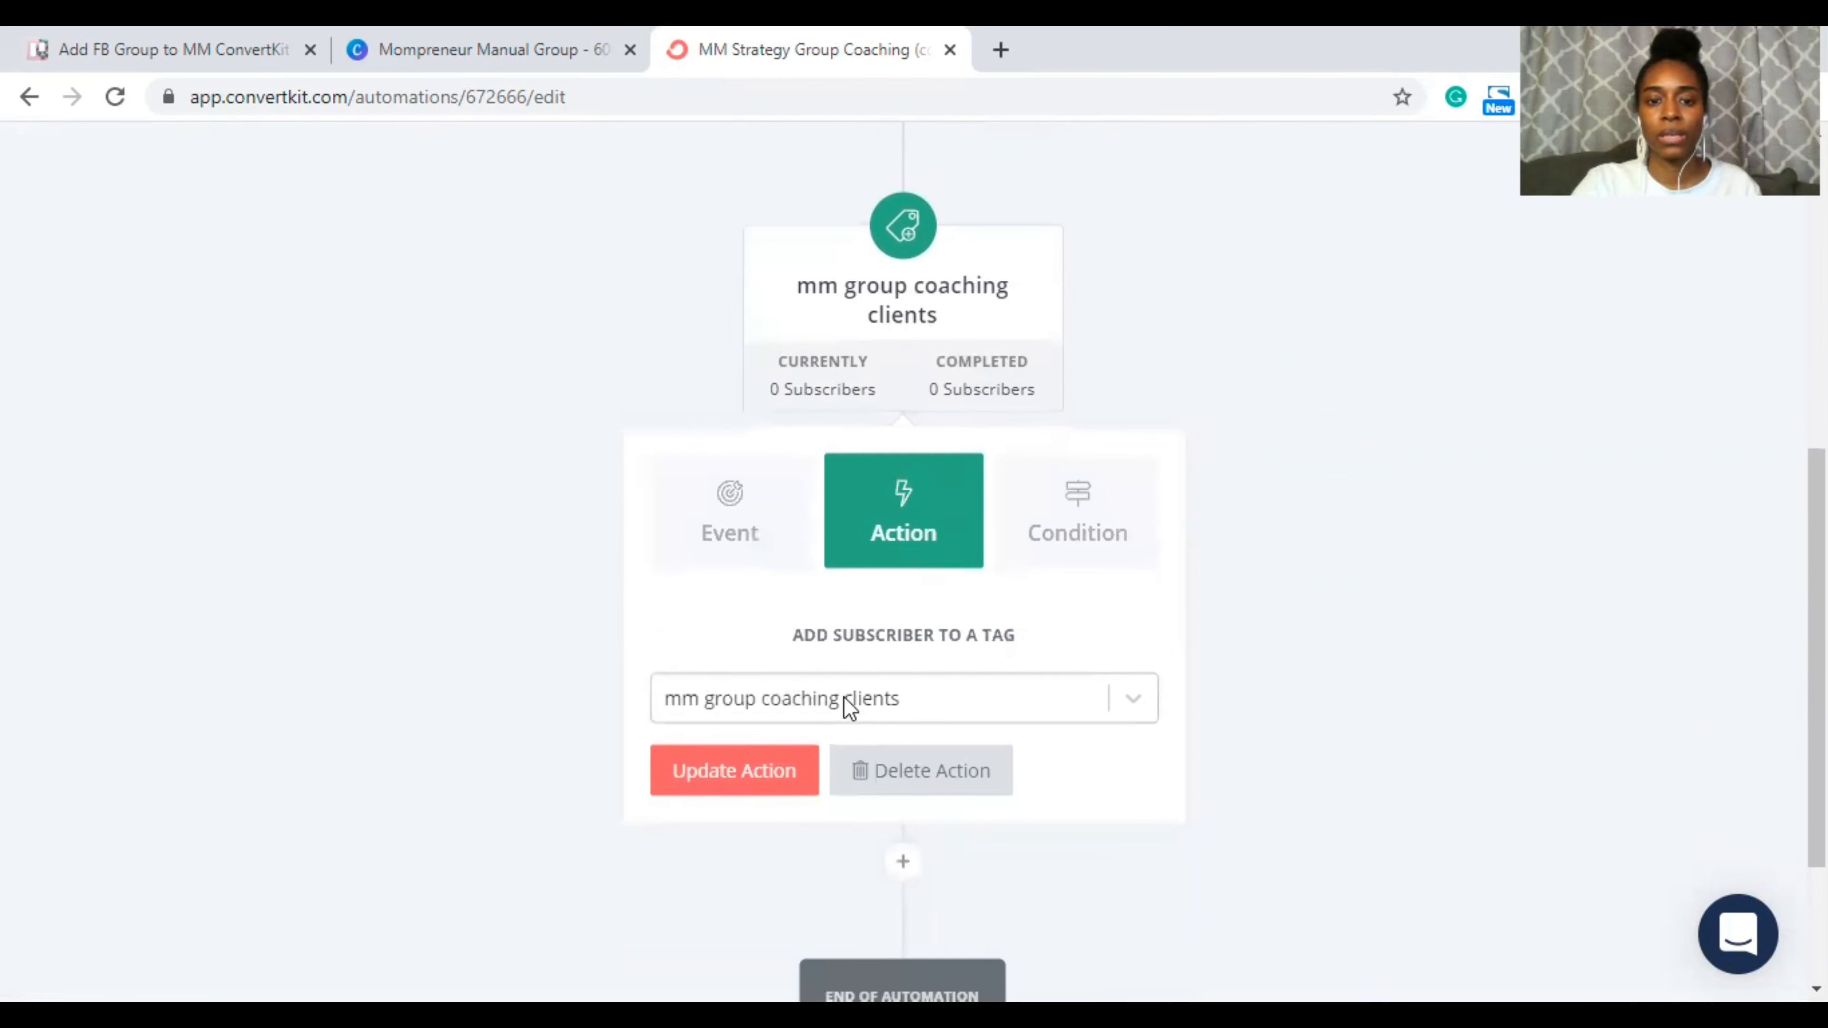
{"action": "left_click", "coordinate": [845, 697]}
{"action": "scroll", "coordinate": [923, 700], "scroll_direction": "down", "scroll_amount": 1}
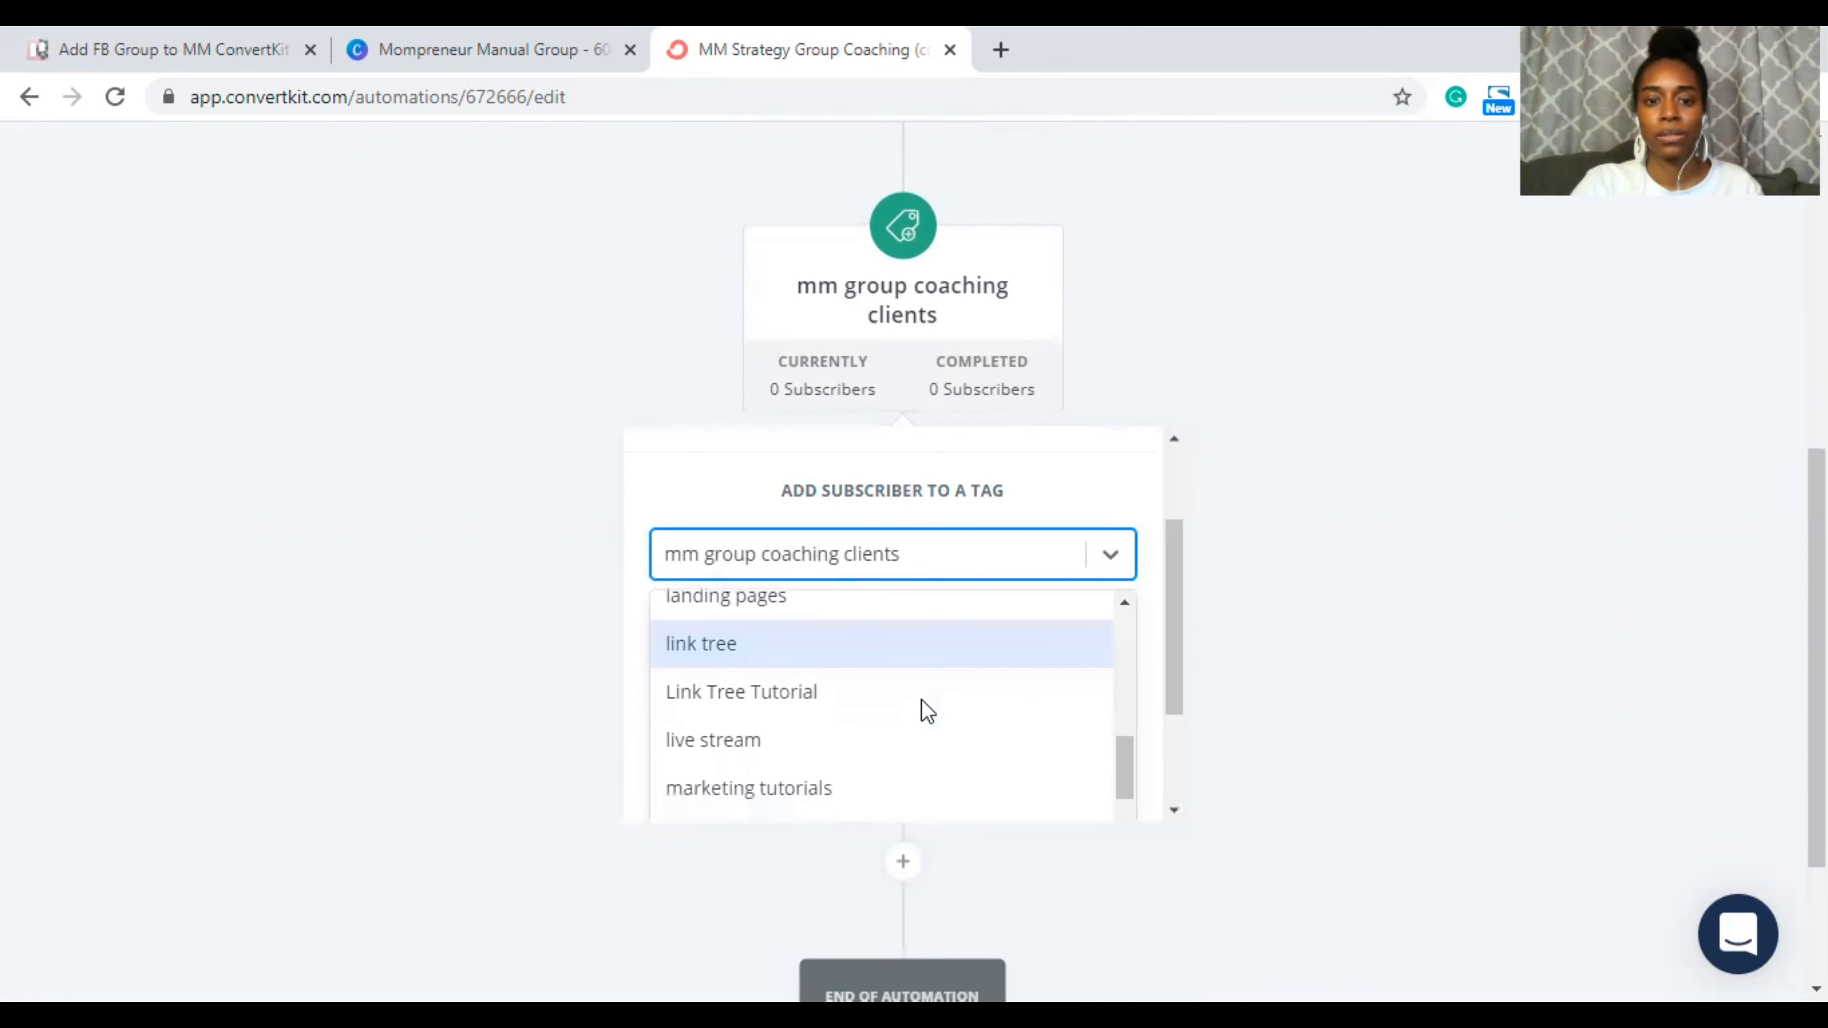
{"action": "scroll", "coordinate": [922, 699], "scroll_direction": "down", "scroll_amount": 10}
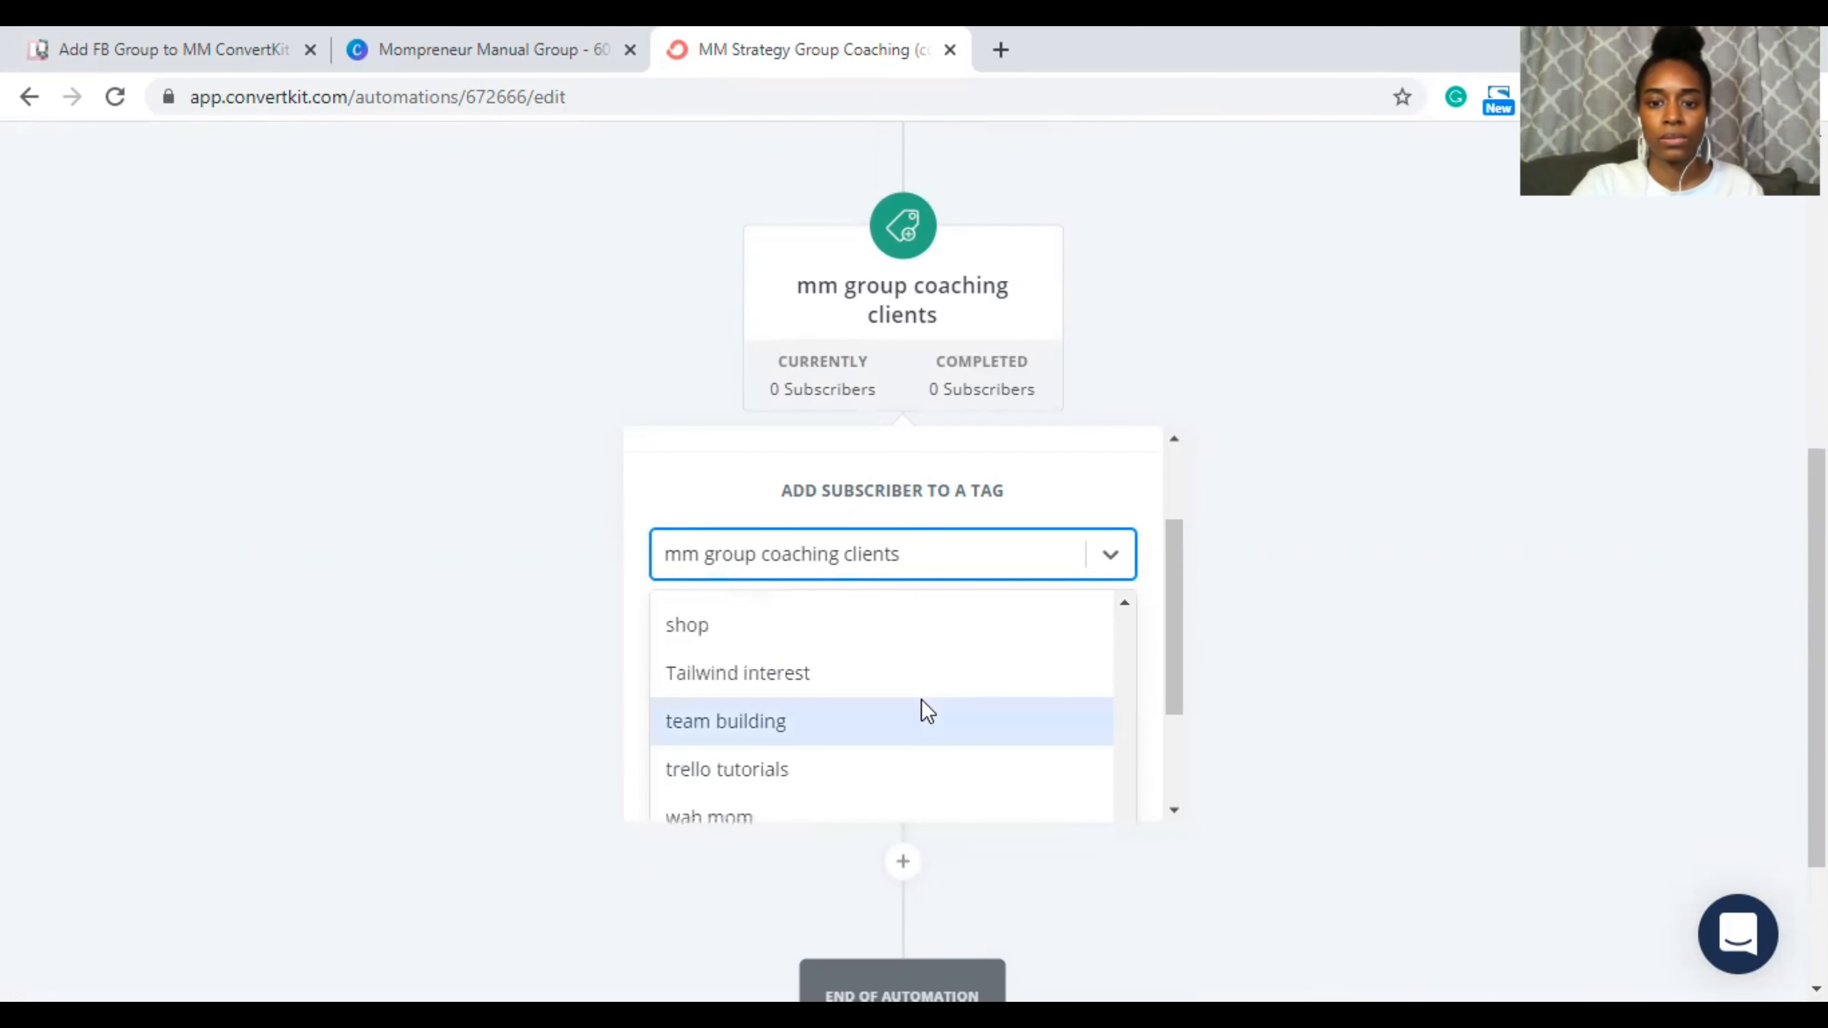
{"action": "scroll", "coordinate": [1378, 627], "scroll_direction": "down", "scroll_amount": 3}
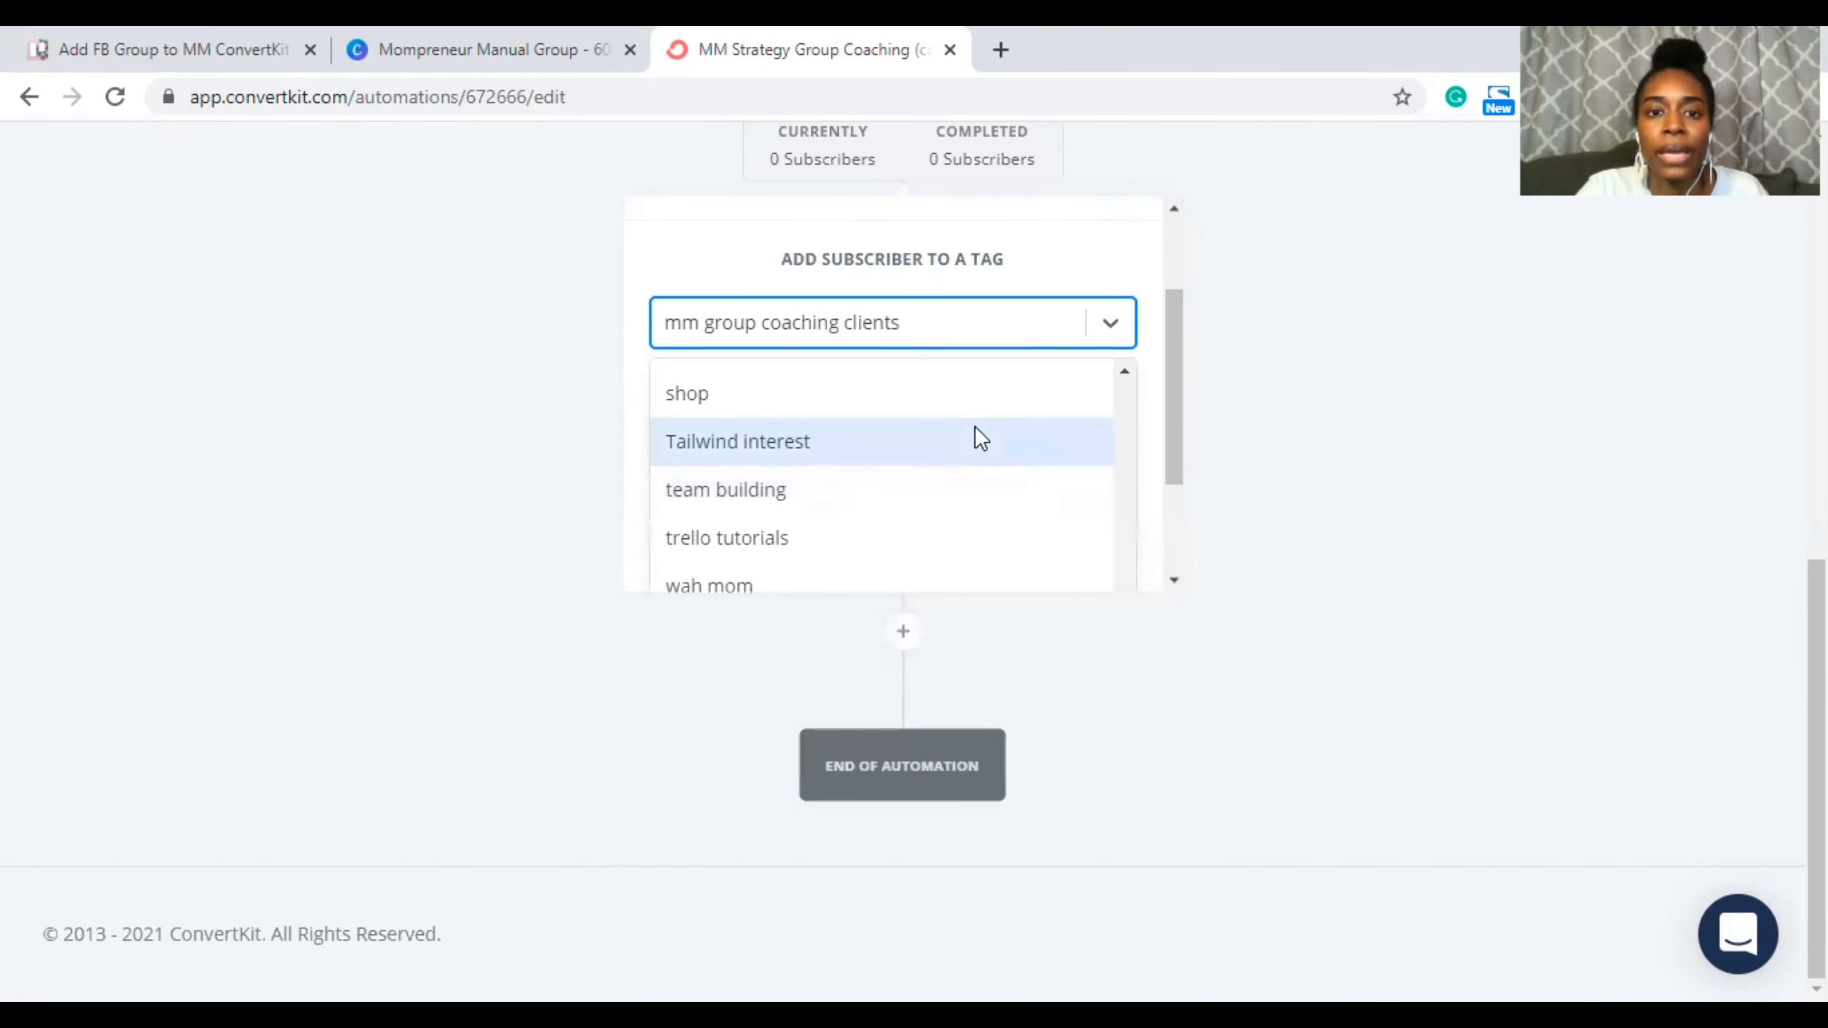
{"action": "left_click", "coordinate": [511, 394]}
{"action": "scroll", "coordinate": [523, 400], "scroll_direction": "up", "scroll_amount": 1}
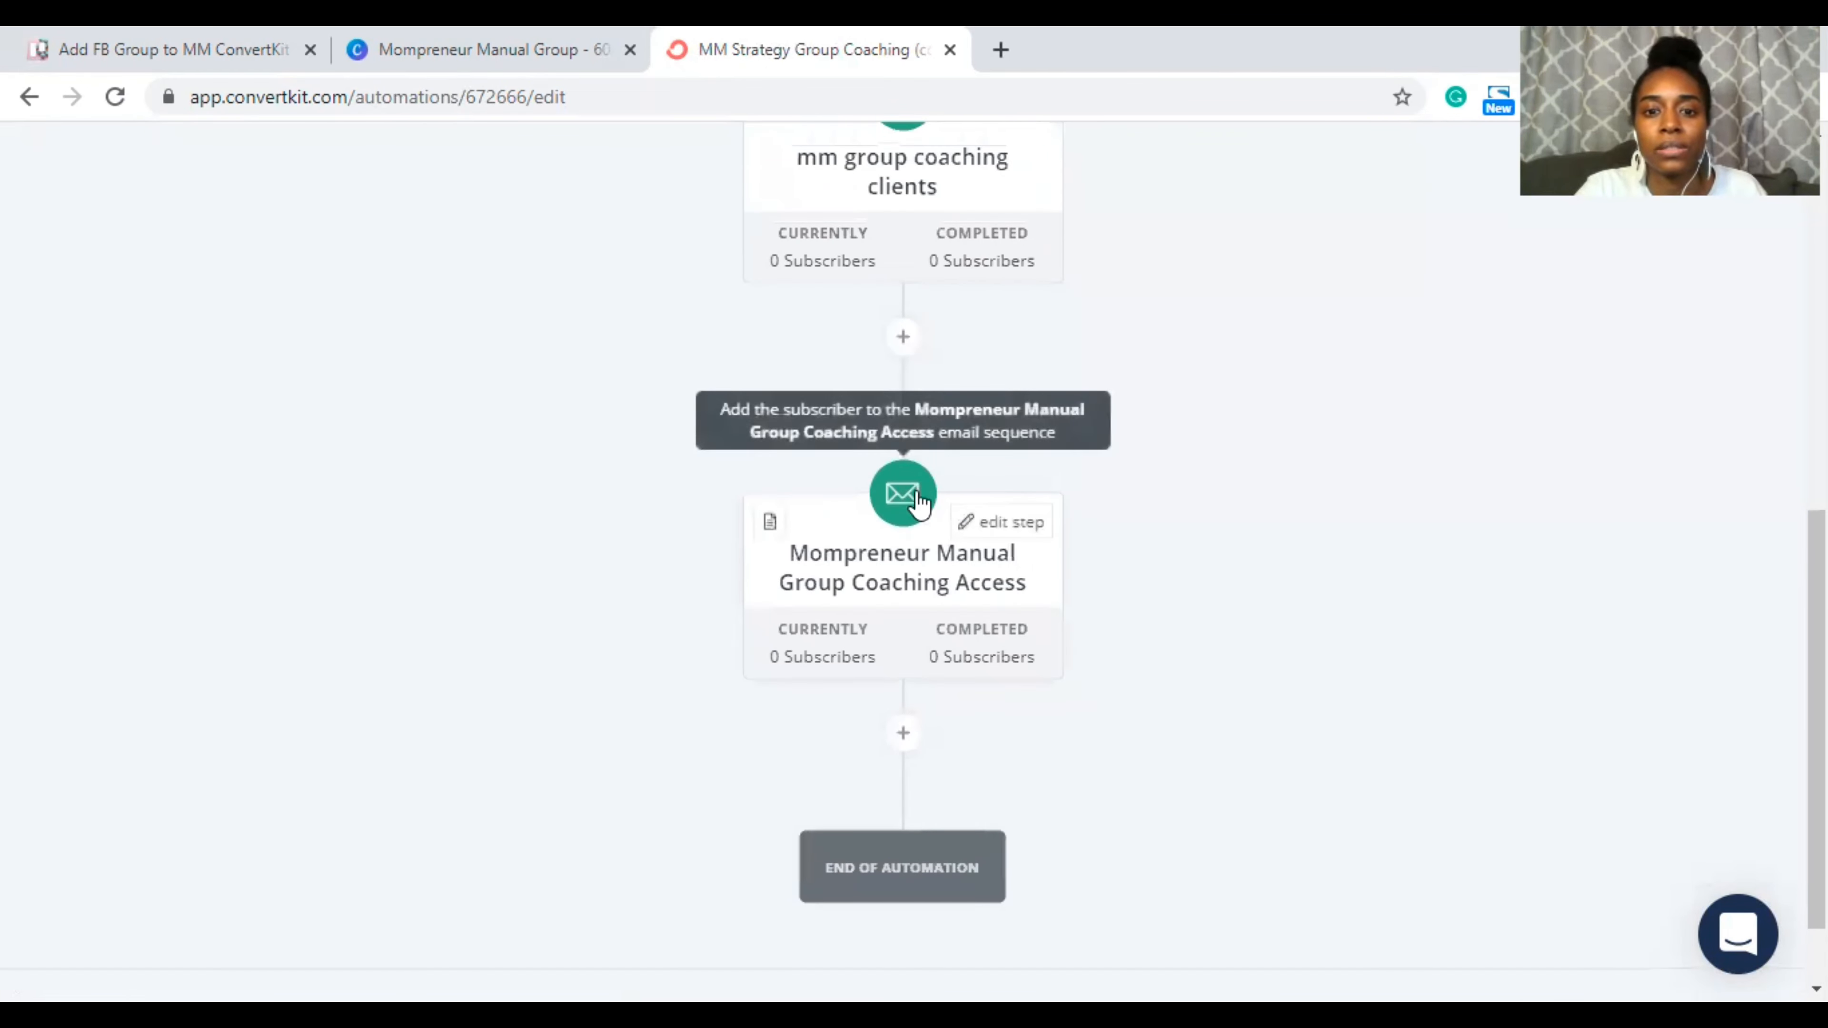
{"action": "scroll", "coordinate": [1098, 355], "scroll_direction": "up", "scroll_amount": 5}
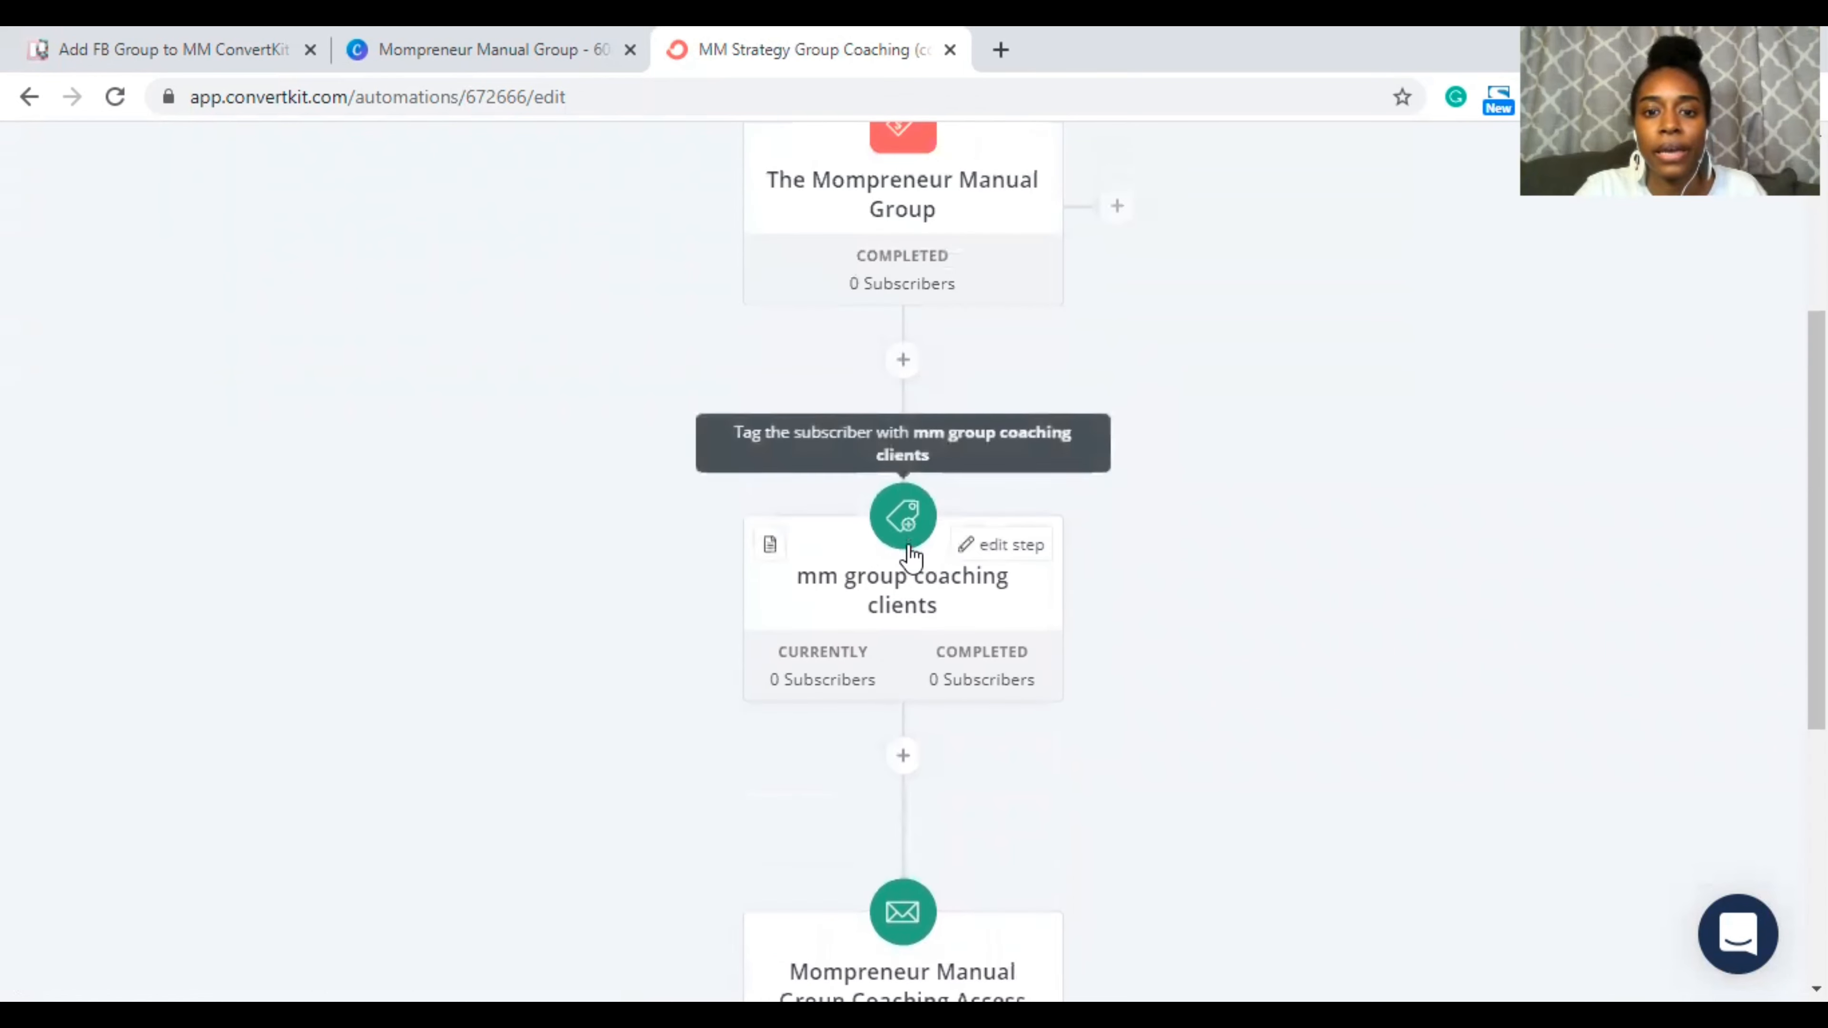
Step: Create the new tag 'mm group clients' in the tag step and save the action
{"action": "left_click", "coordinate": [1000, 545]}
{"action": "scroll", "coordinate": [997, 693], "scroll_direction": "down", "scroll_amount": 4}
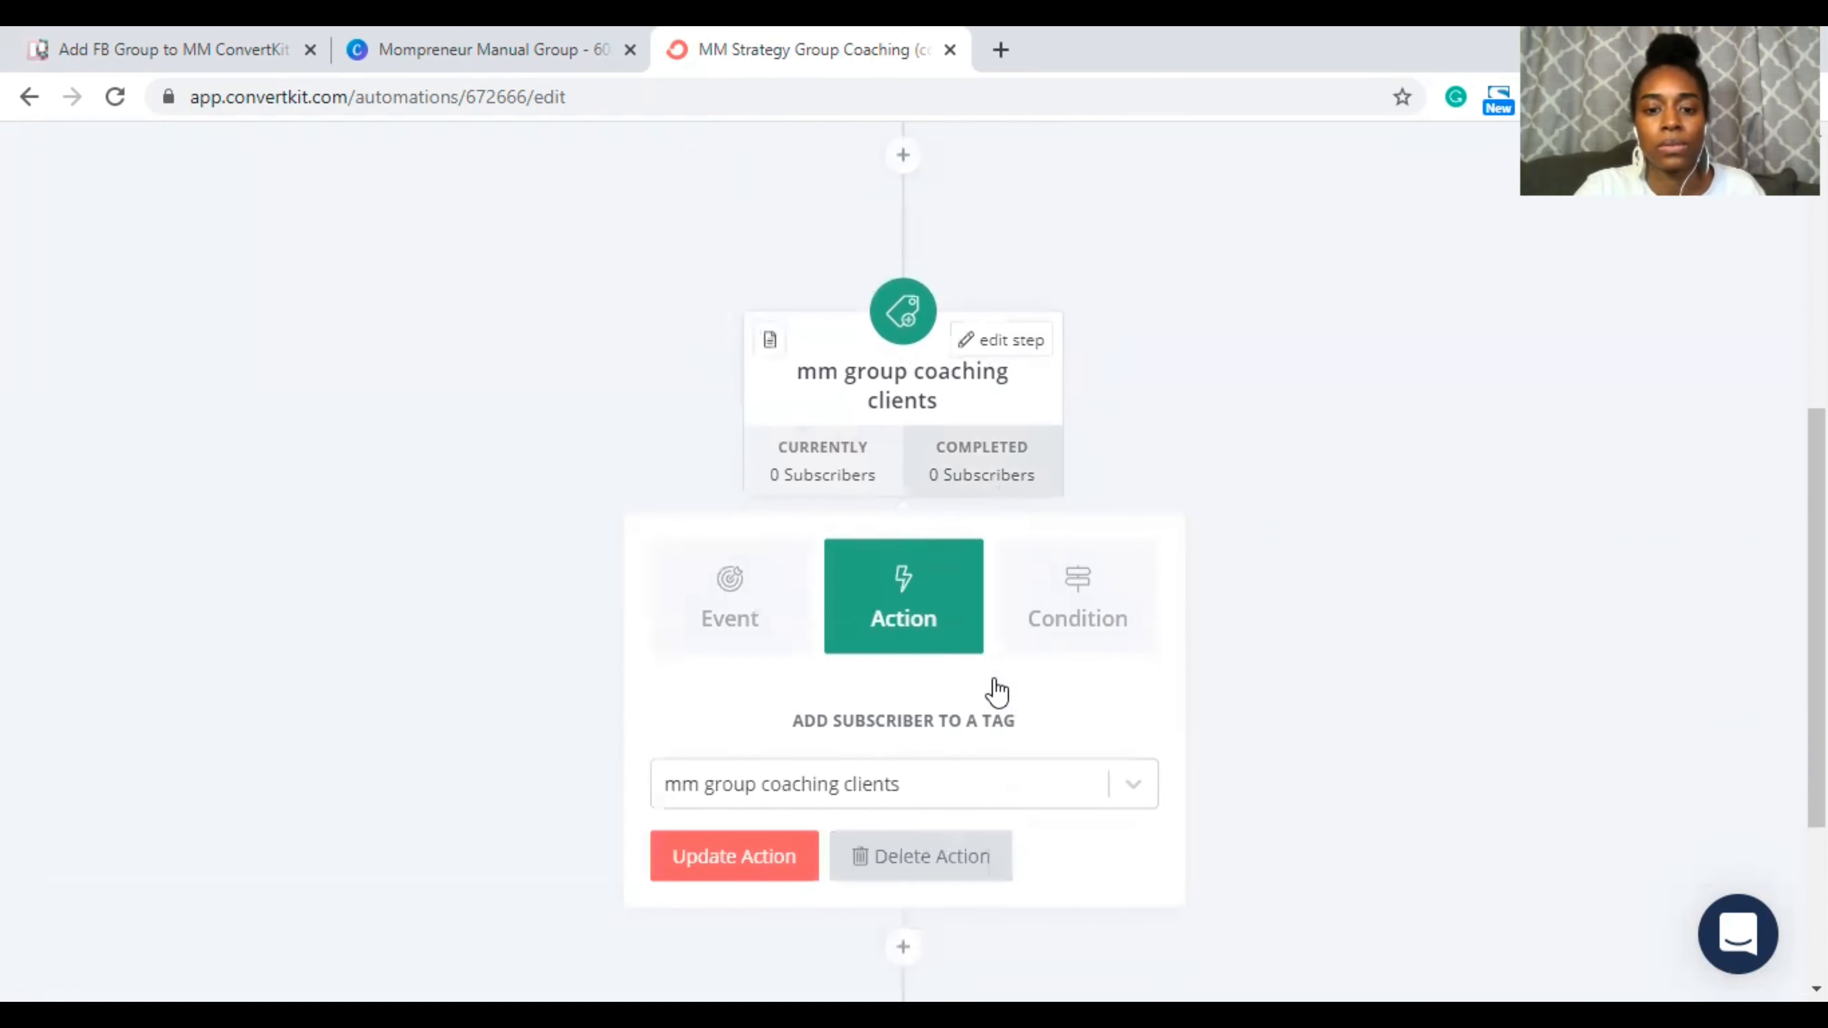
{"action": "left_click", "coordinate": [852, 702]}
{"action": "type", "text": "omp"}
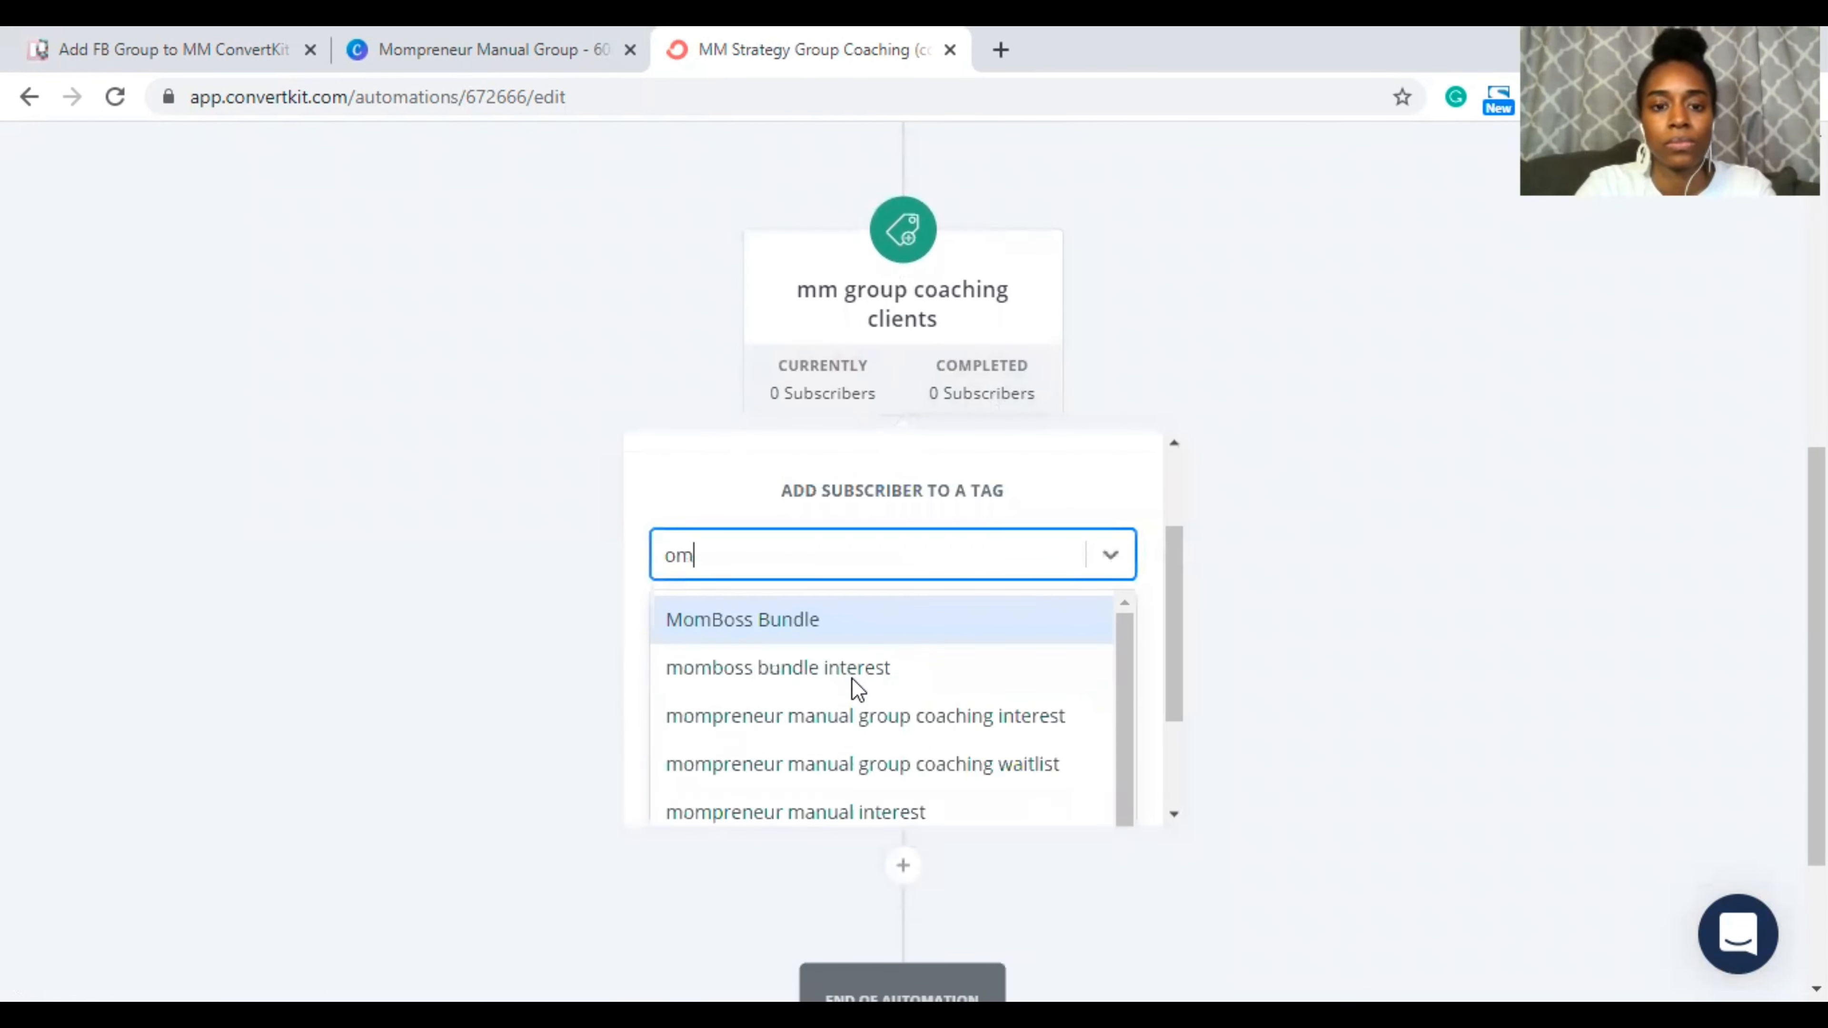
{"action": "key", "text": "BackSpace"}
{"action": "key", "text": "BackSpace"}
{"action": "key", "text": "BackSpace"}
{"action": "type", "text": "mm"}
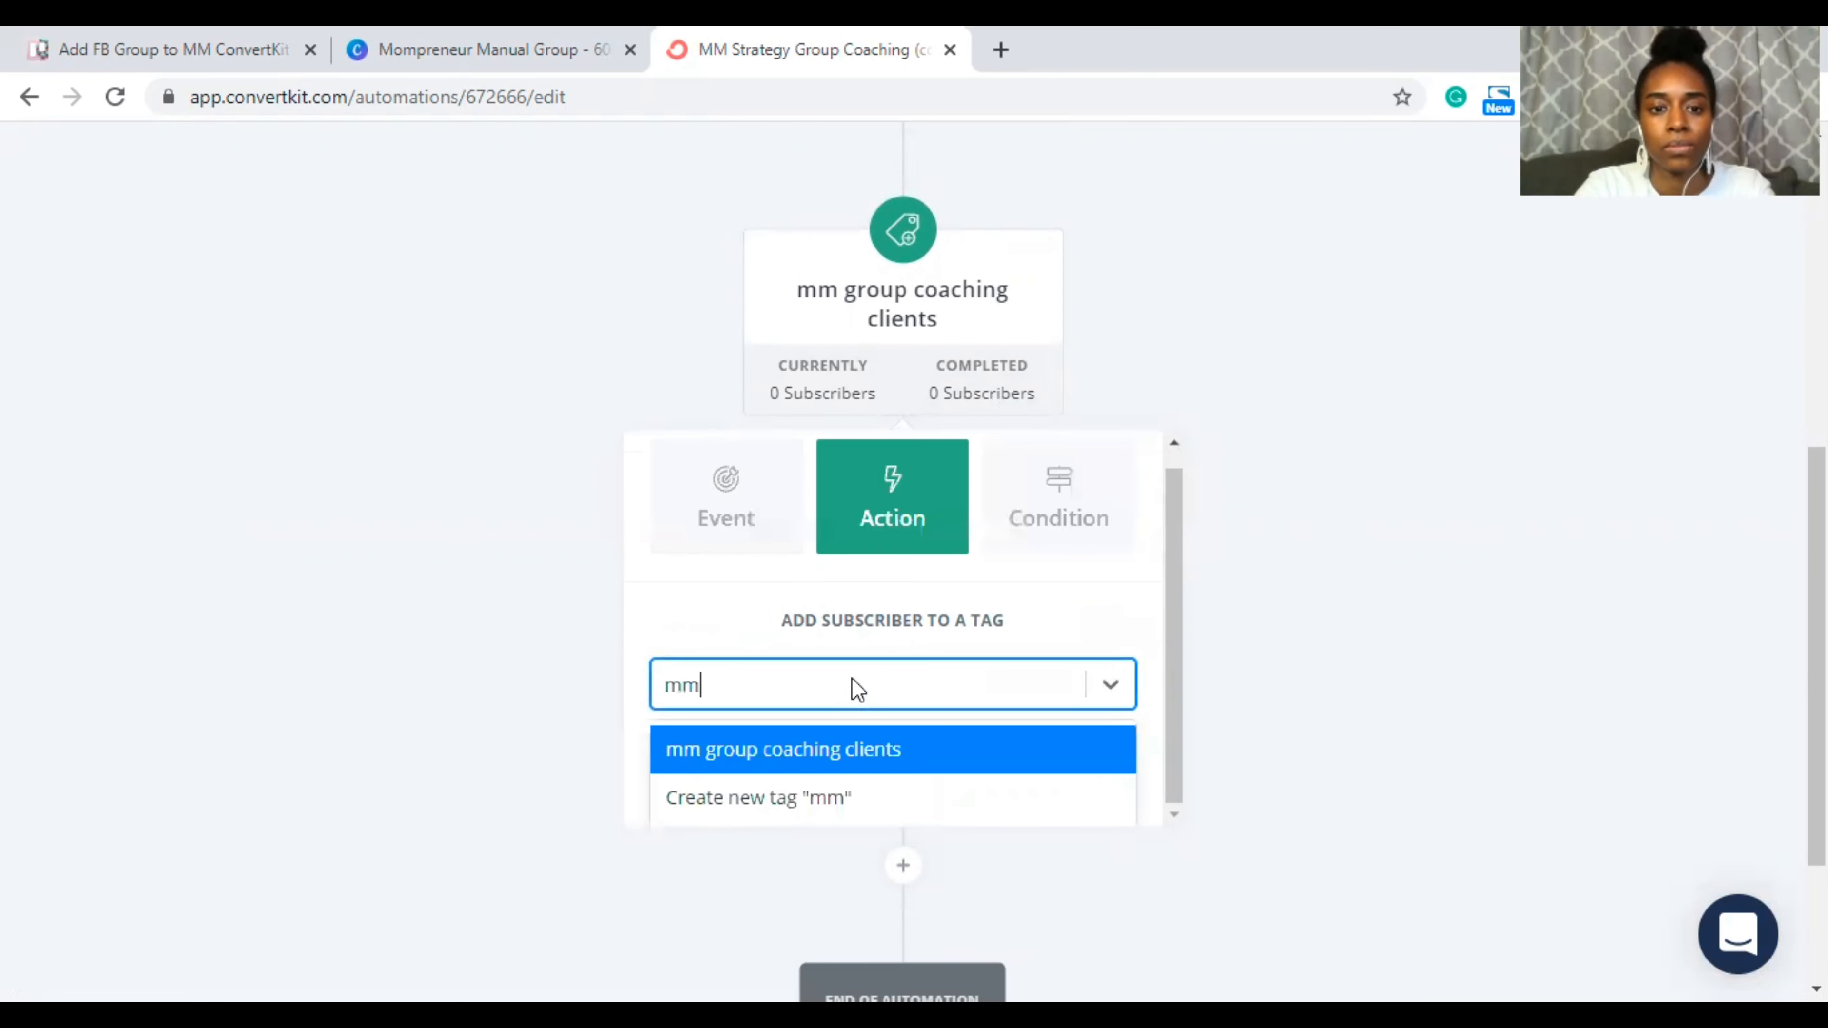
{"action": "key", "text": "BackSpace"}
{"action": "type", "text": "m group"}
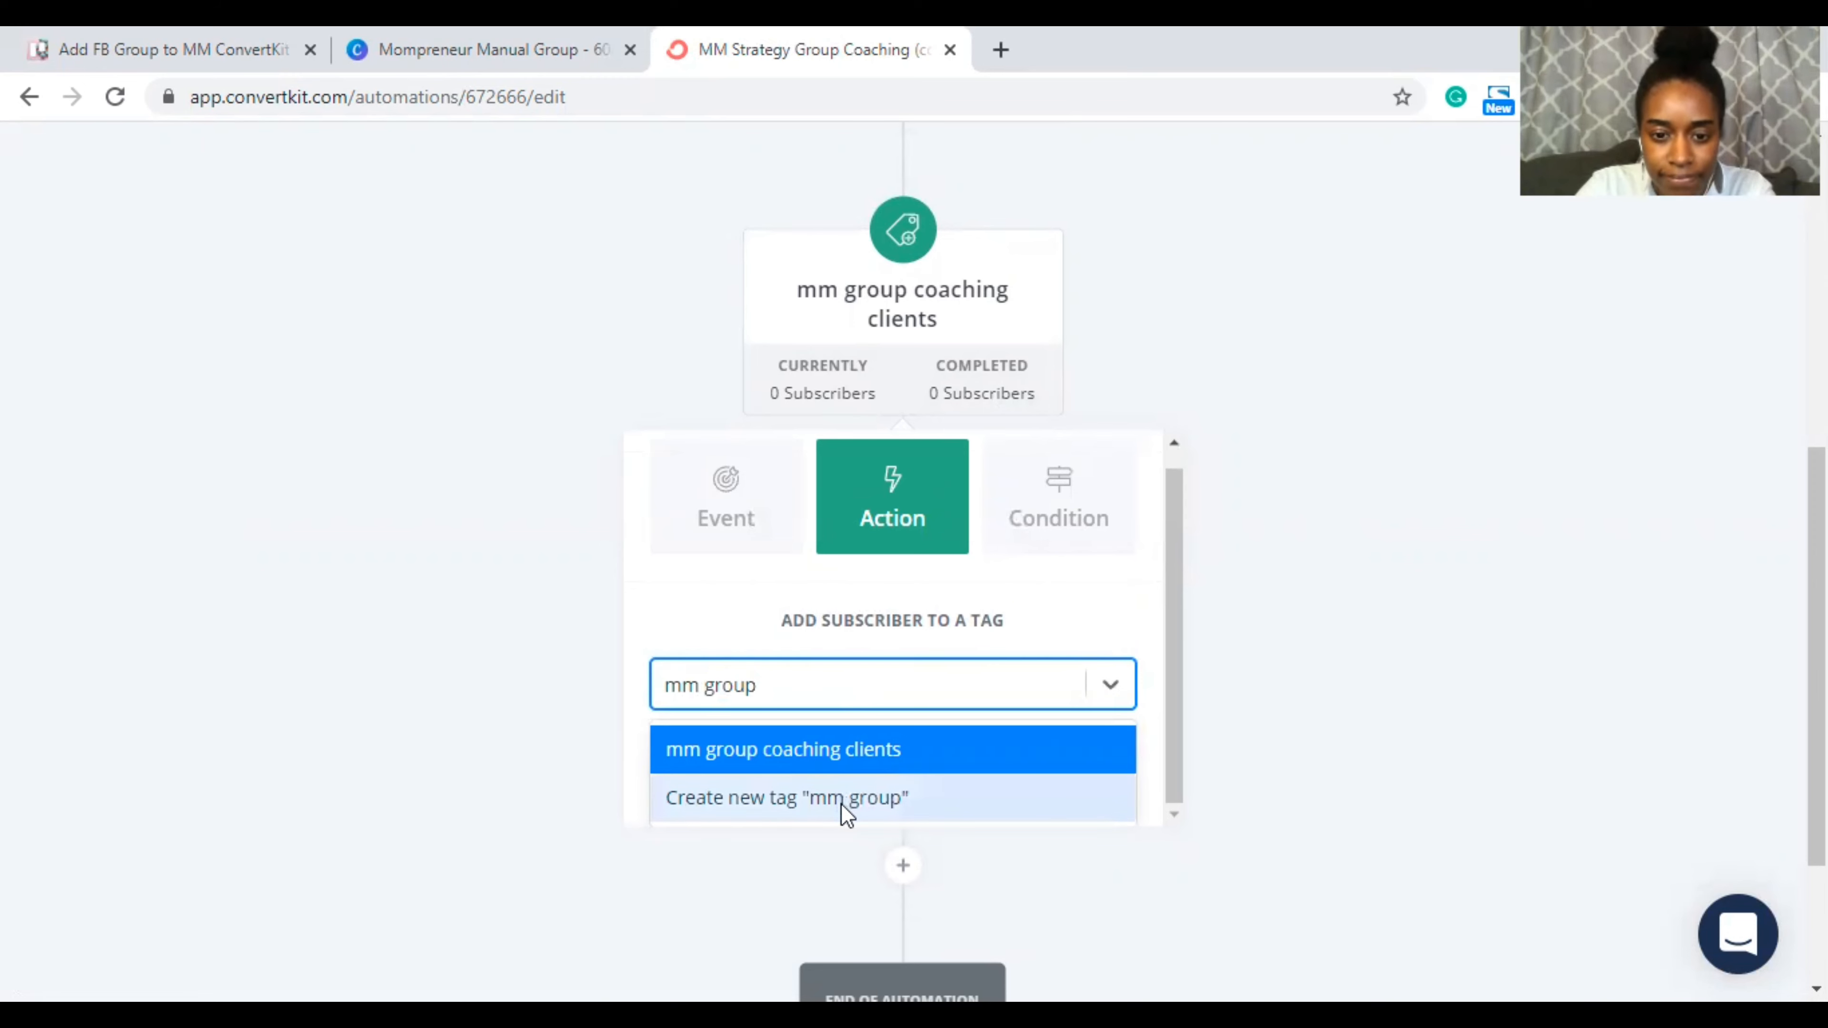
{"action": "type", "text": " clients"}
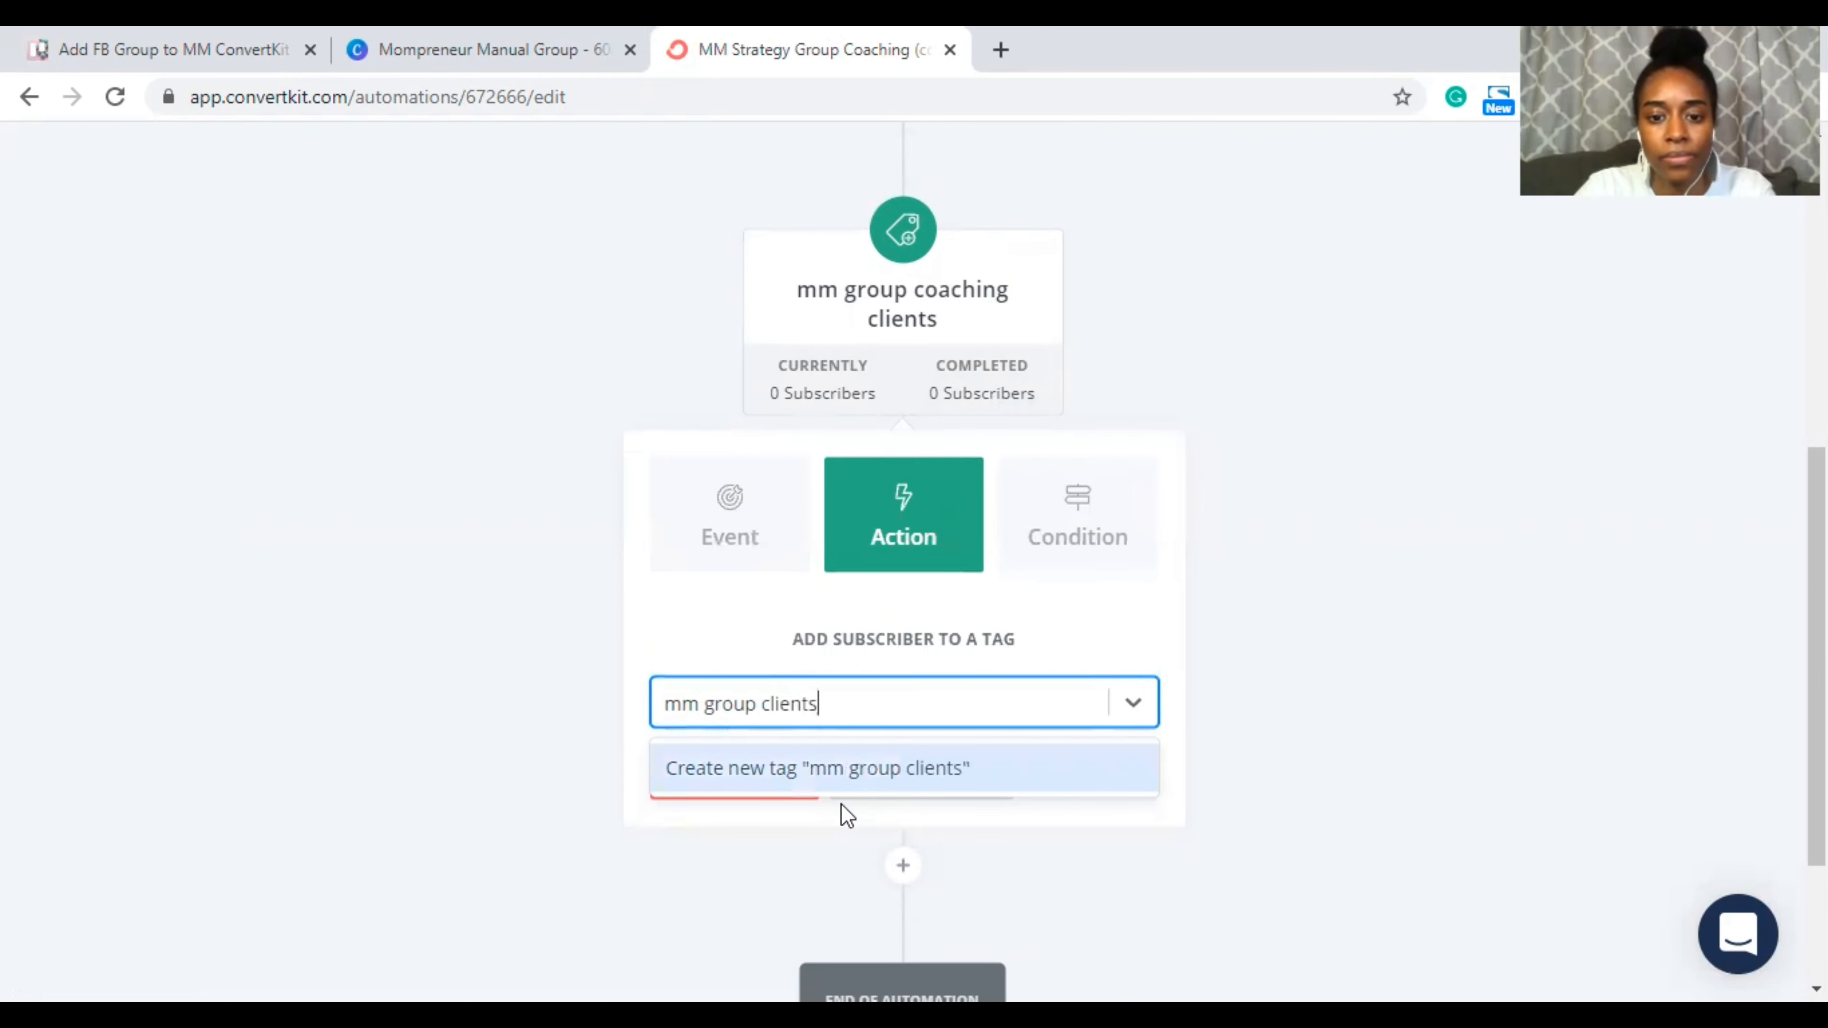
{"action": "left_click", "coordinate": [913, 778]}
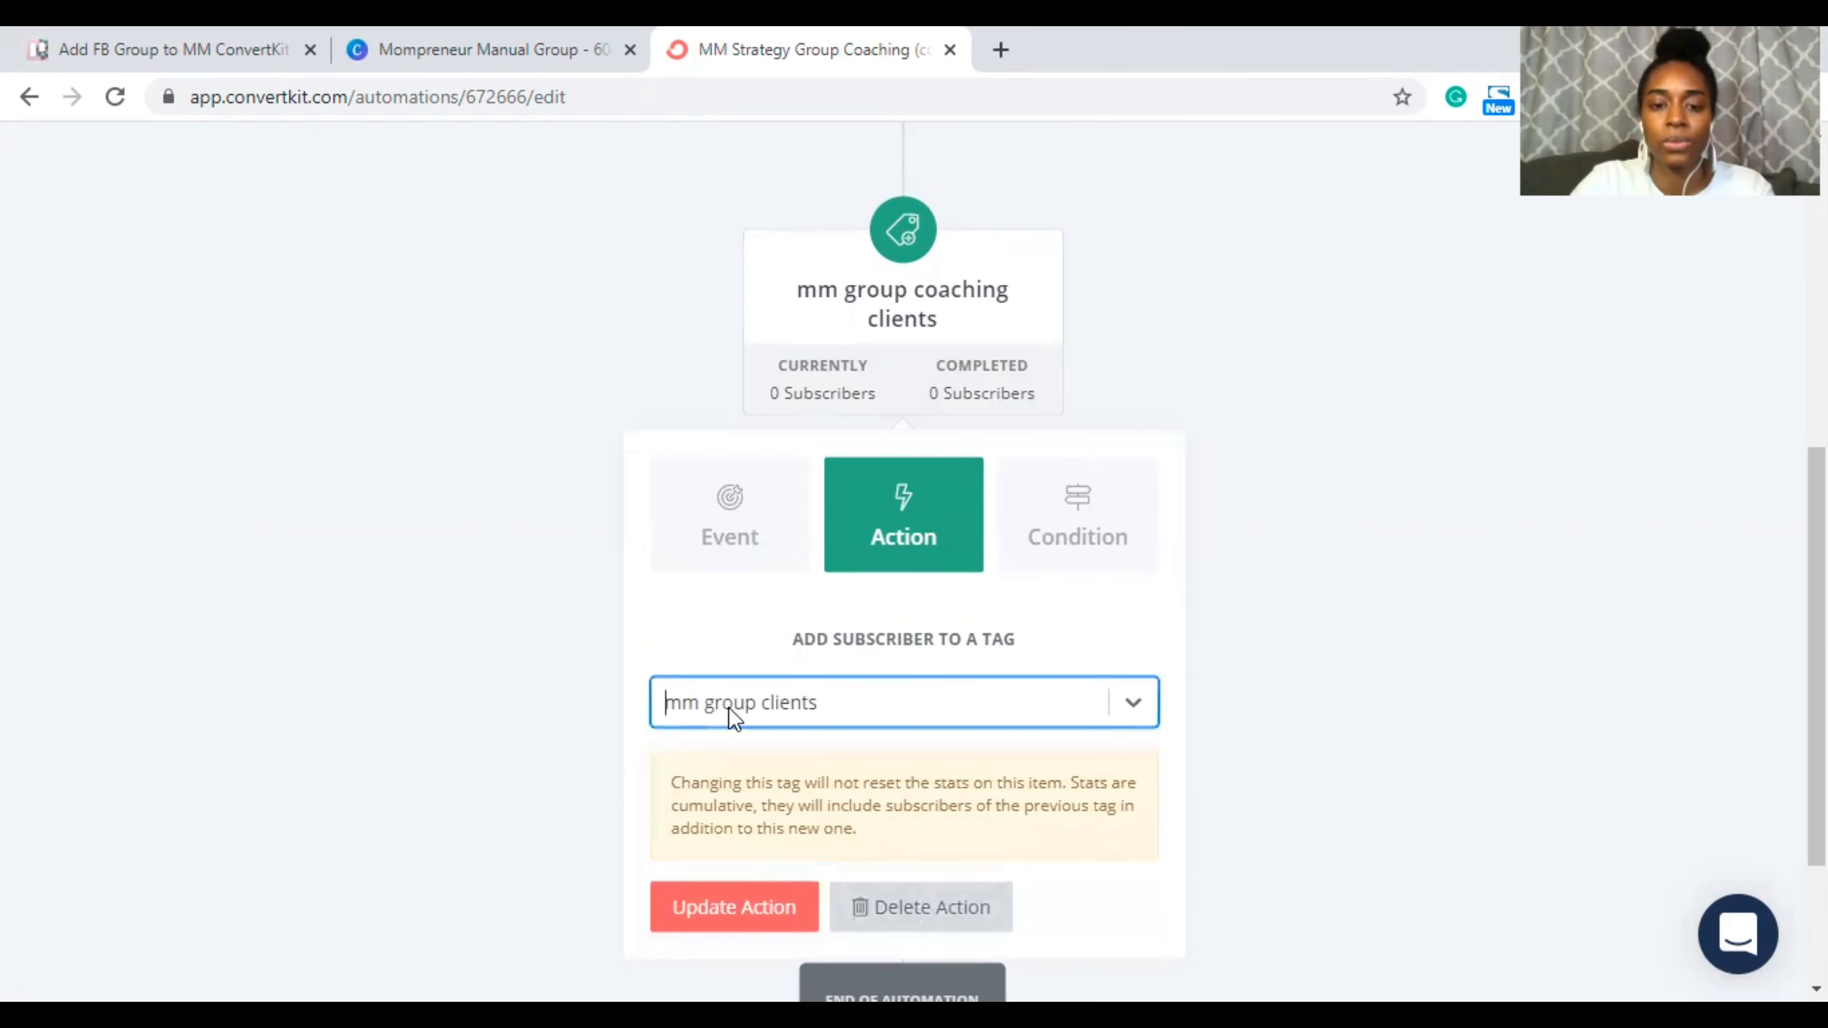
{"action": "scroll", "coordinate": [910, 681], "scroll_direction": "down", "scroll_amount": 1}
{"action": "left_click", "coordinate": [716, 822]}
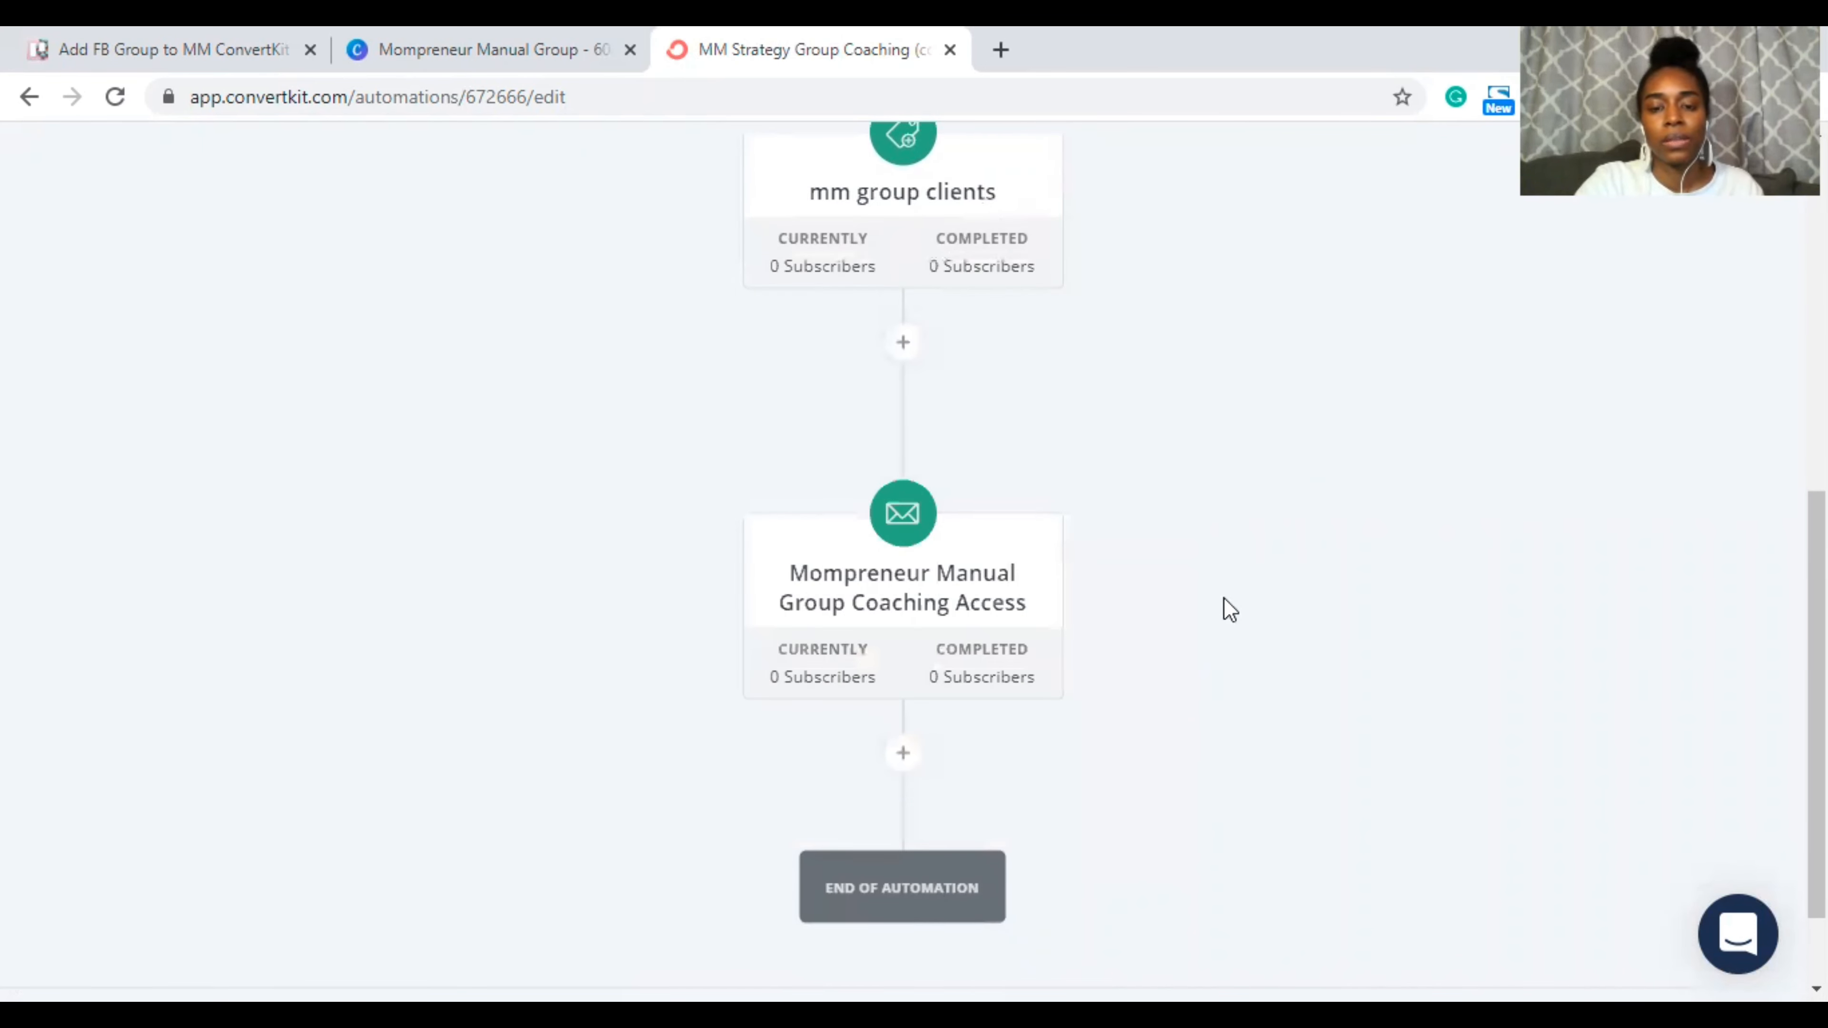
Step: Switch the email step to the Mompreneur Manual Group Access sequence and save it
{"action": "scroll", "coordinate": [1080, 548], "scroll_direction": "down", "scroll_amount": 1}
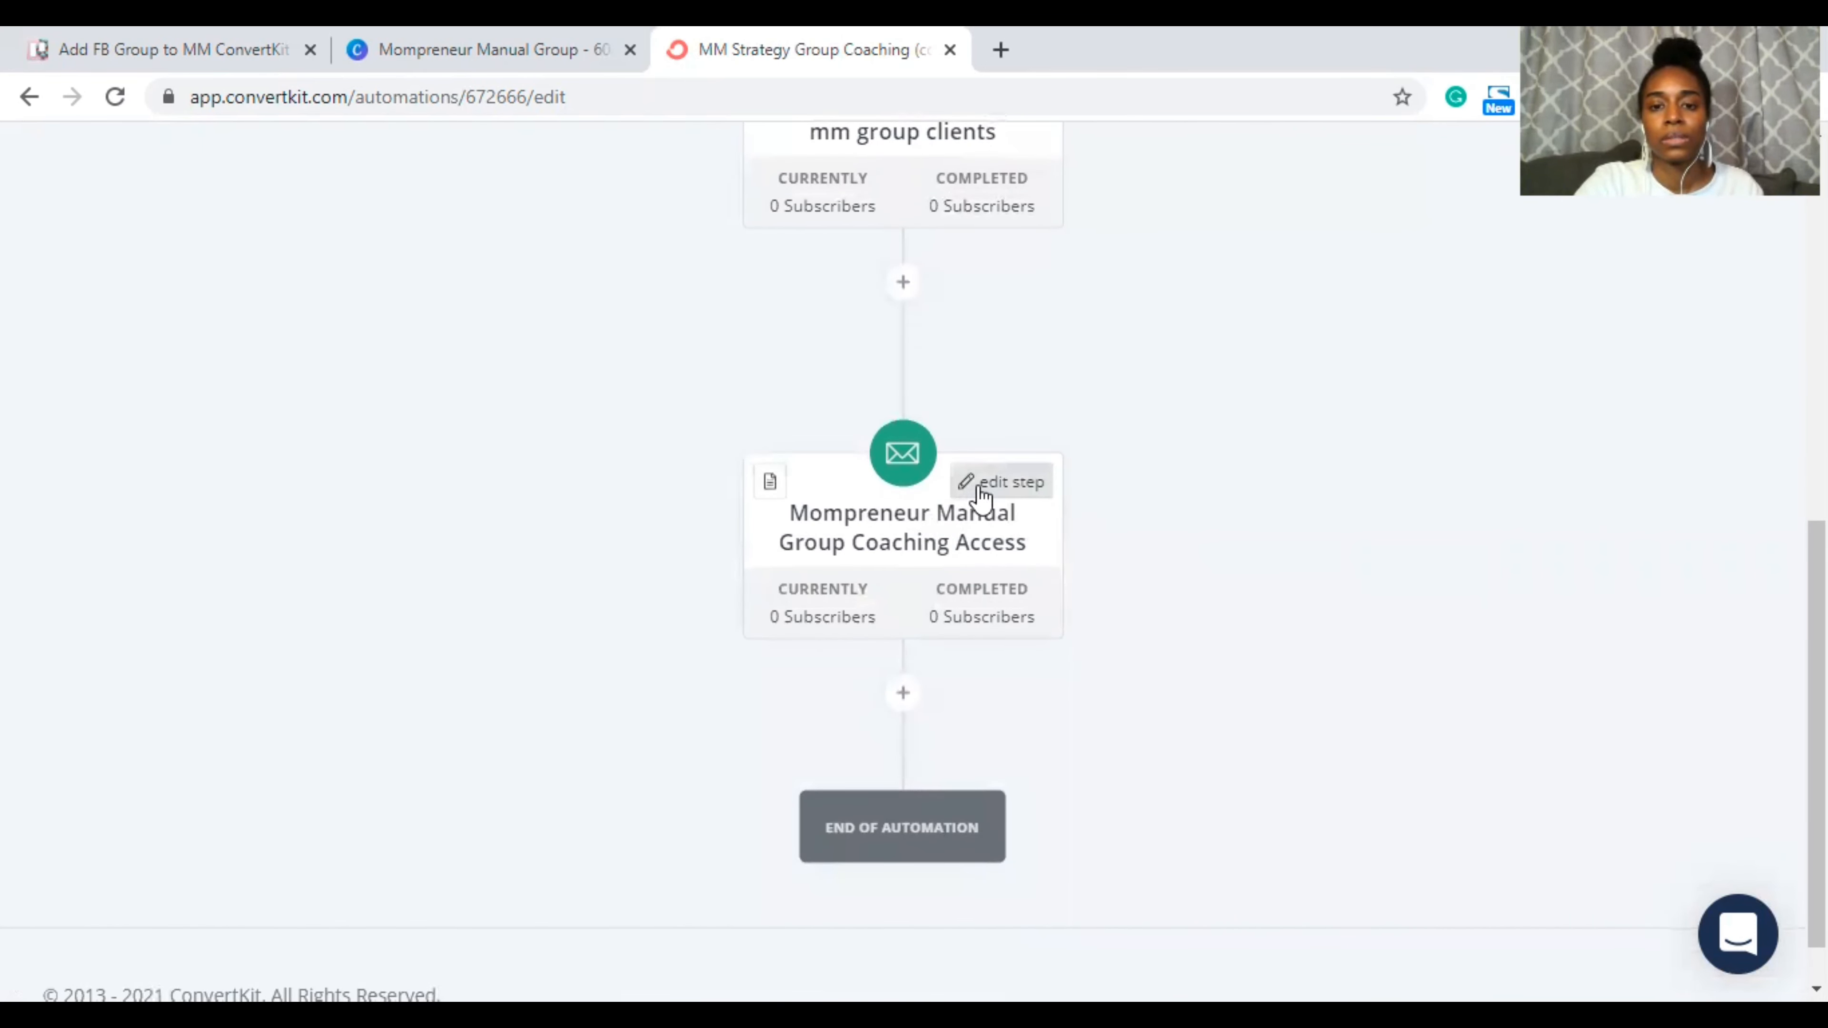
{"action": "left_click", "coordinate": [982, 490]}
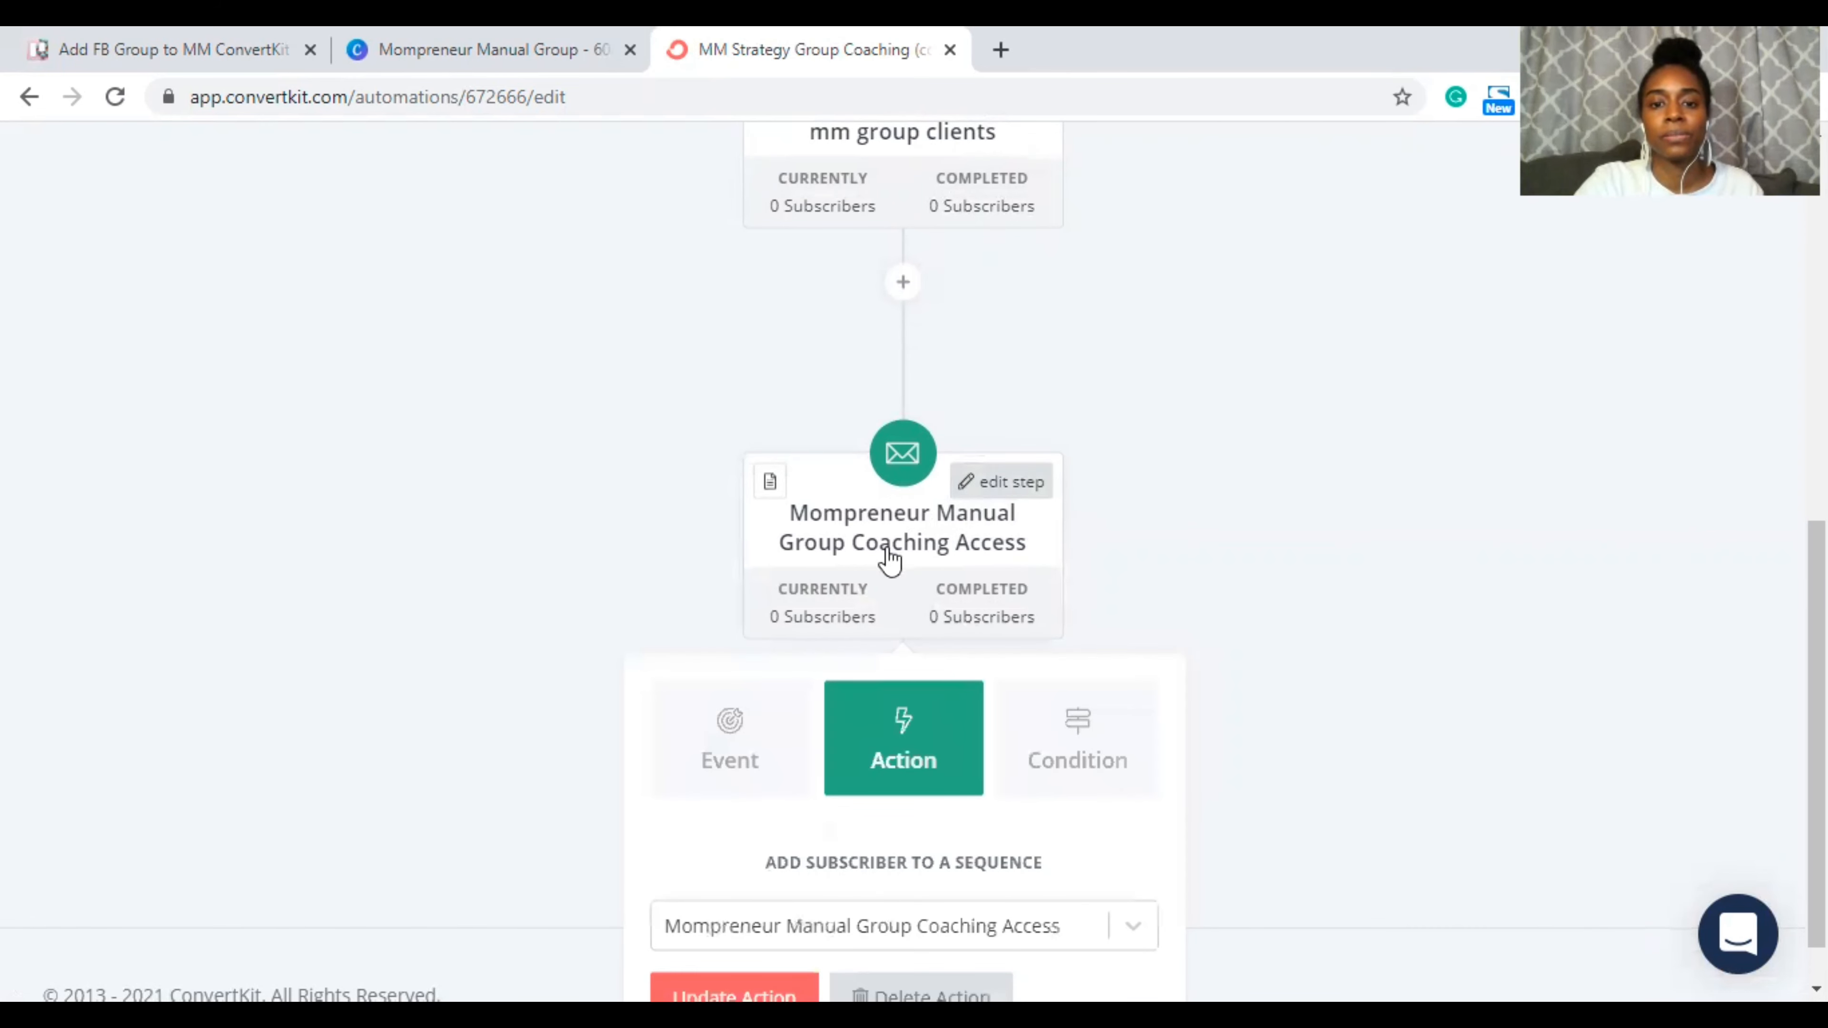
{"action": "scroll", "coordinate": [1031, 572], "scroll_direction": "down", "scroll_amount": 1}
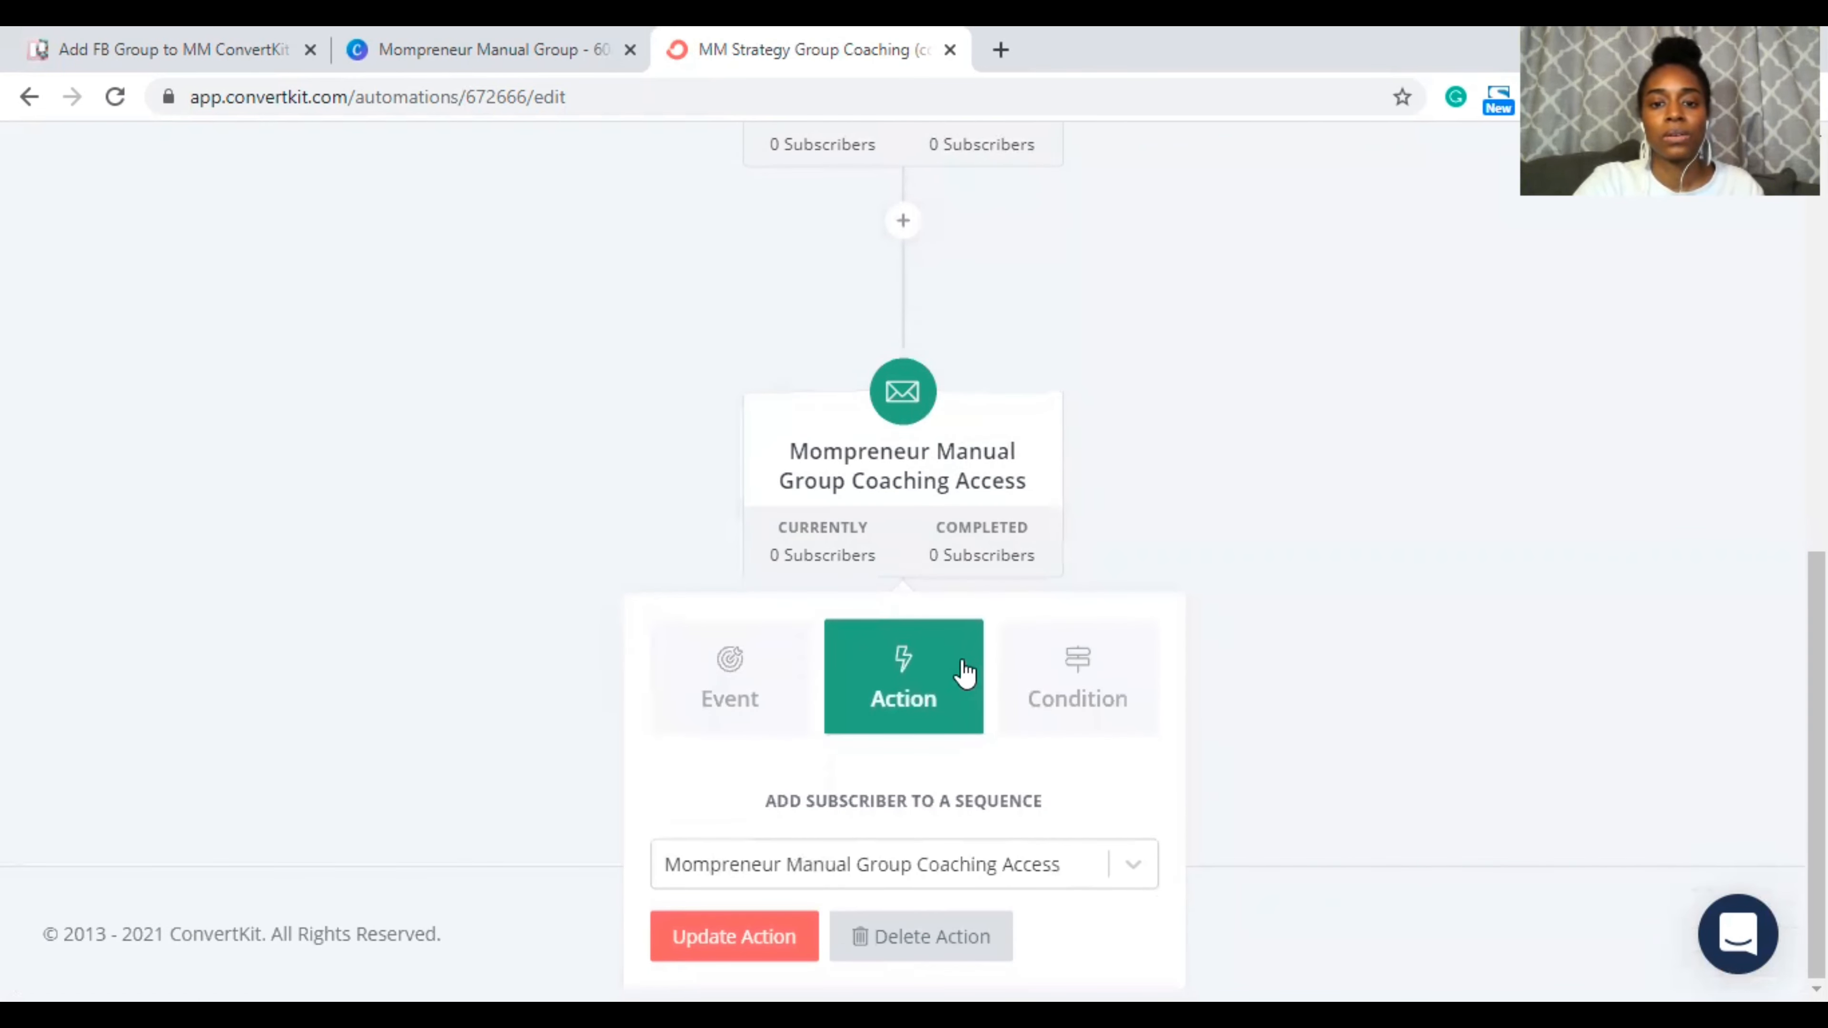
{"action": "left_click", "coordinate": [1025, 862]}
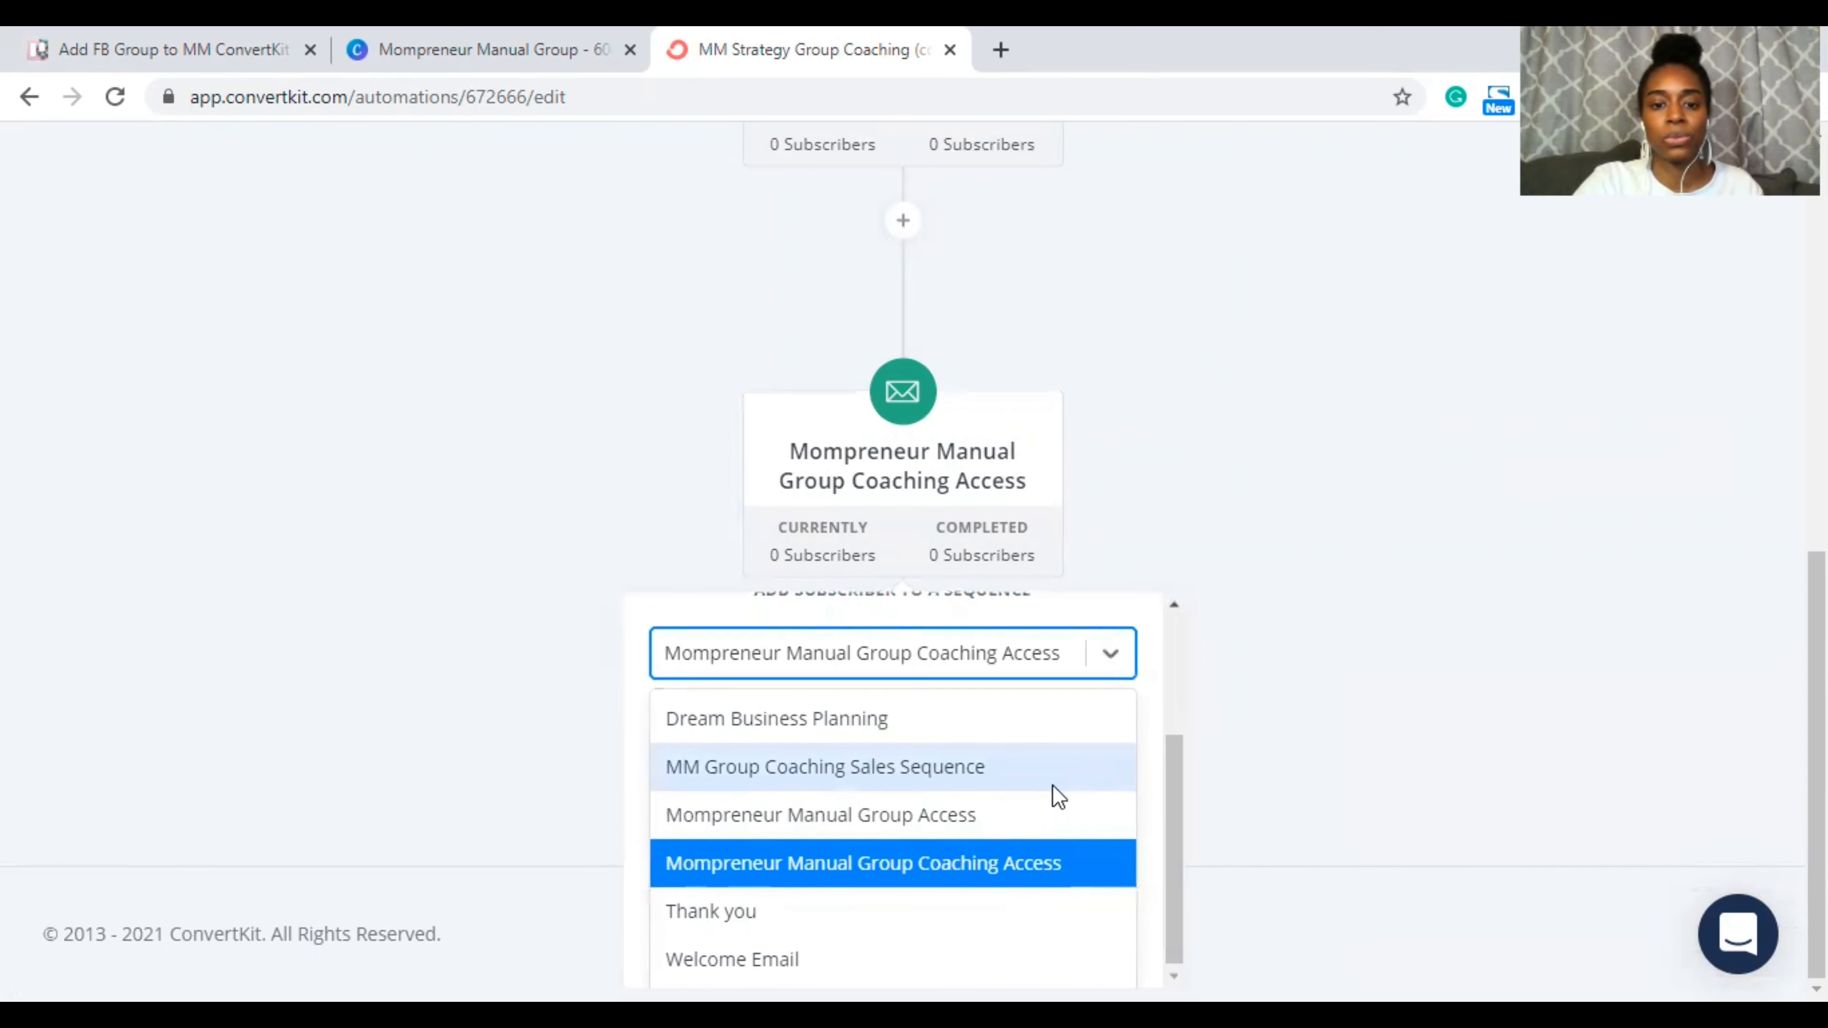
{"action": "left_click", "coordinate": [930, 812]}
{"action": "scroll", "coordinate": [1332, 731], "scroll_direction": "down", "scroll_amount": 2}
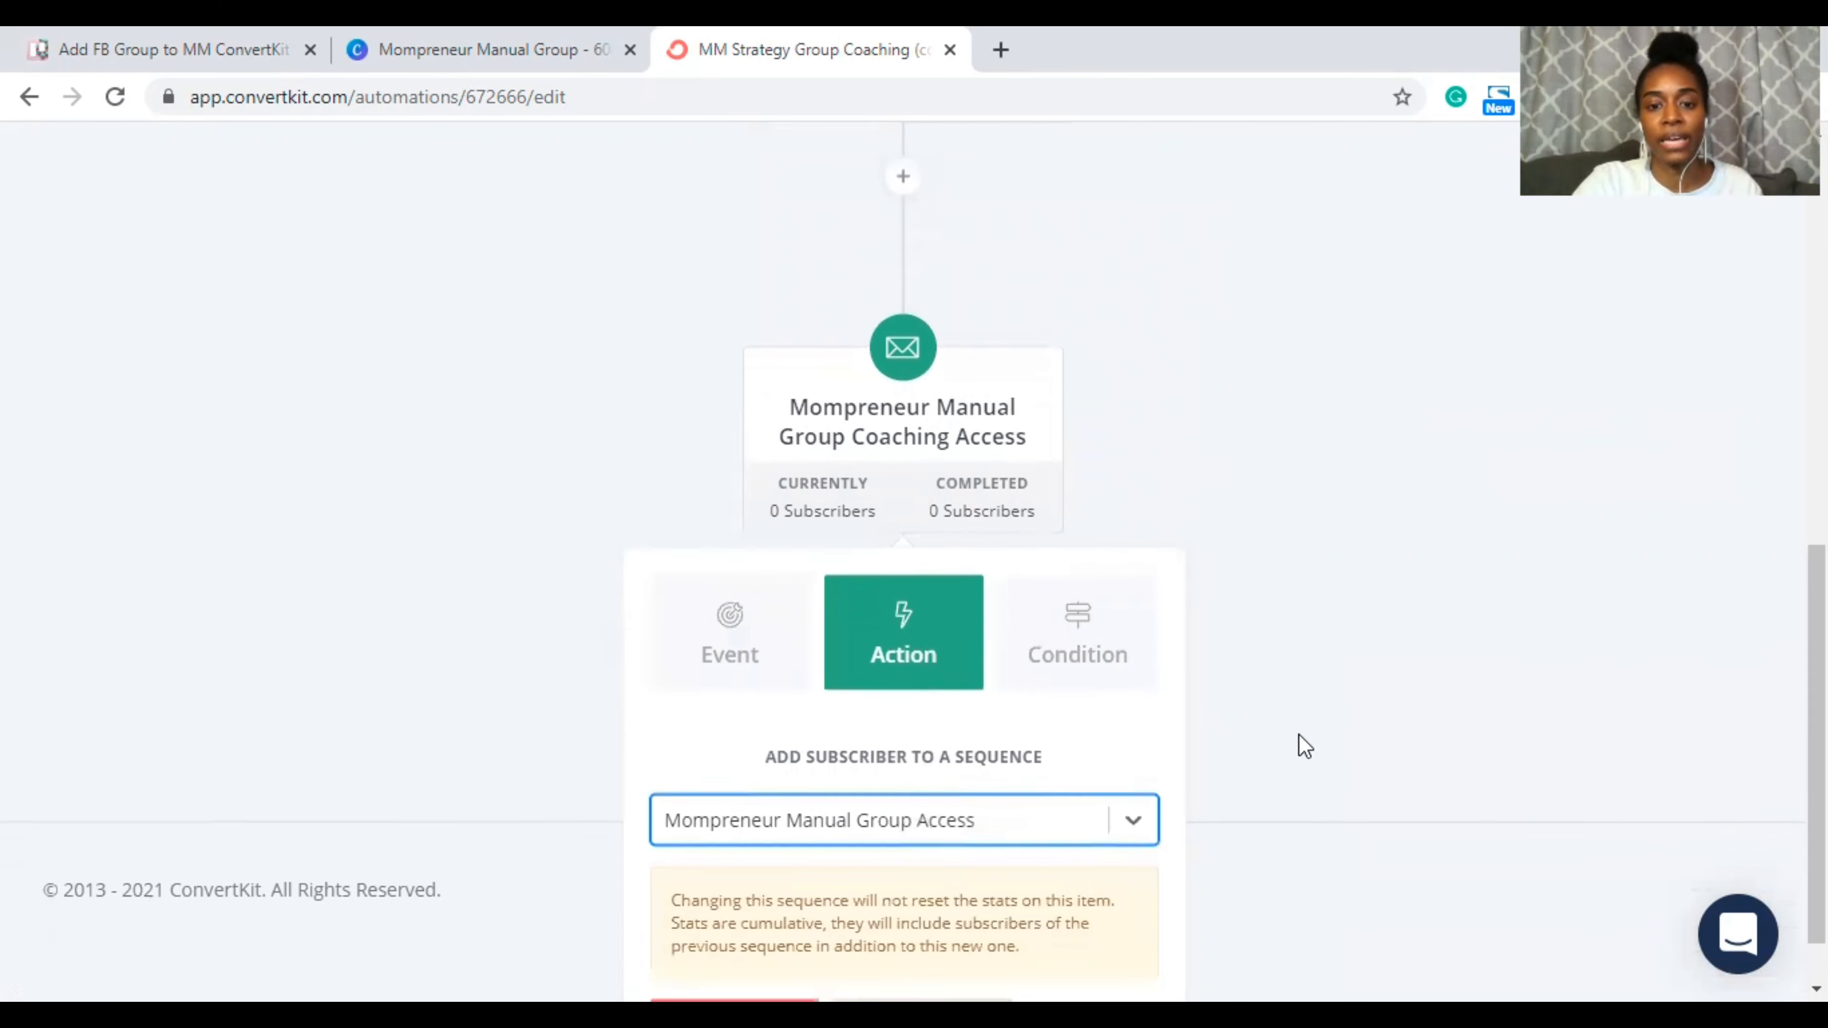
{"action": "left_click", "coordinate": [735, 946]}
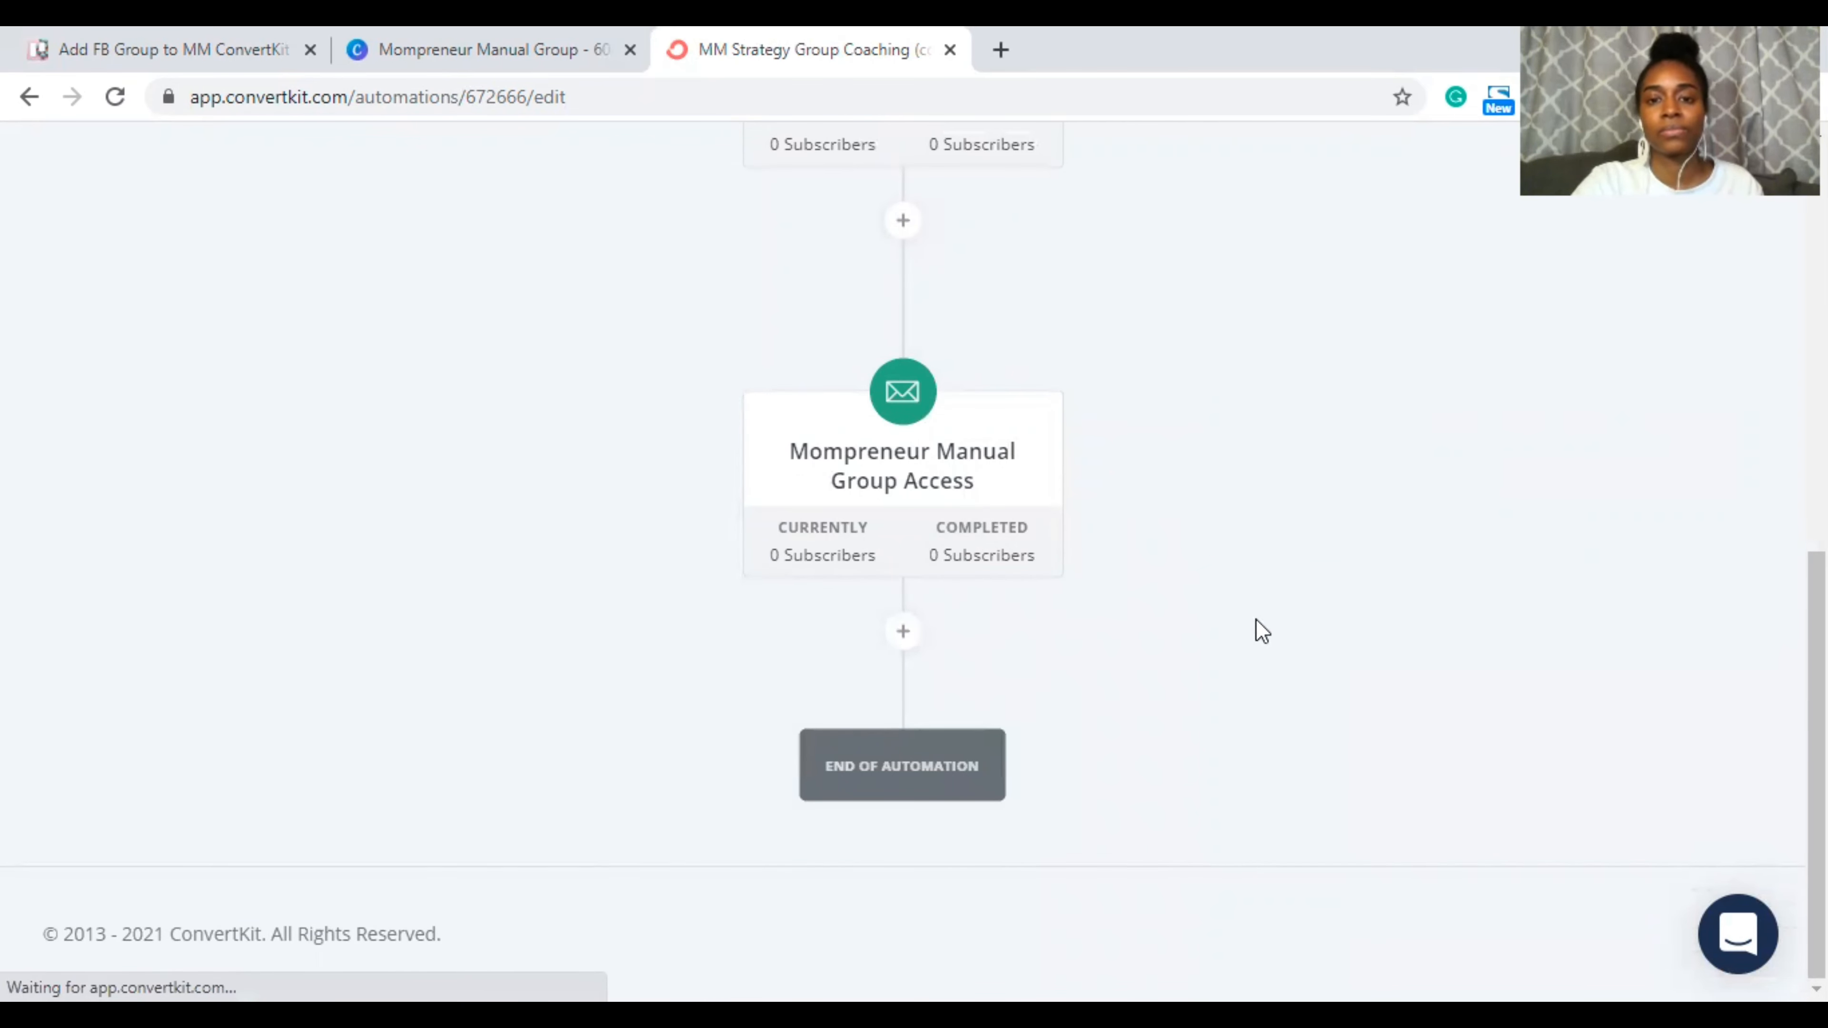
{"action": "scroll", "coordinate": [1260, 586], "scroll_direction": "up", "scroll_amount": 9}
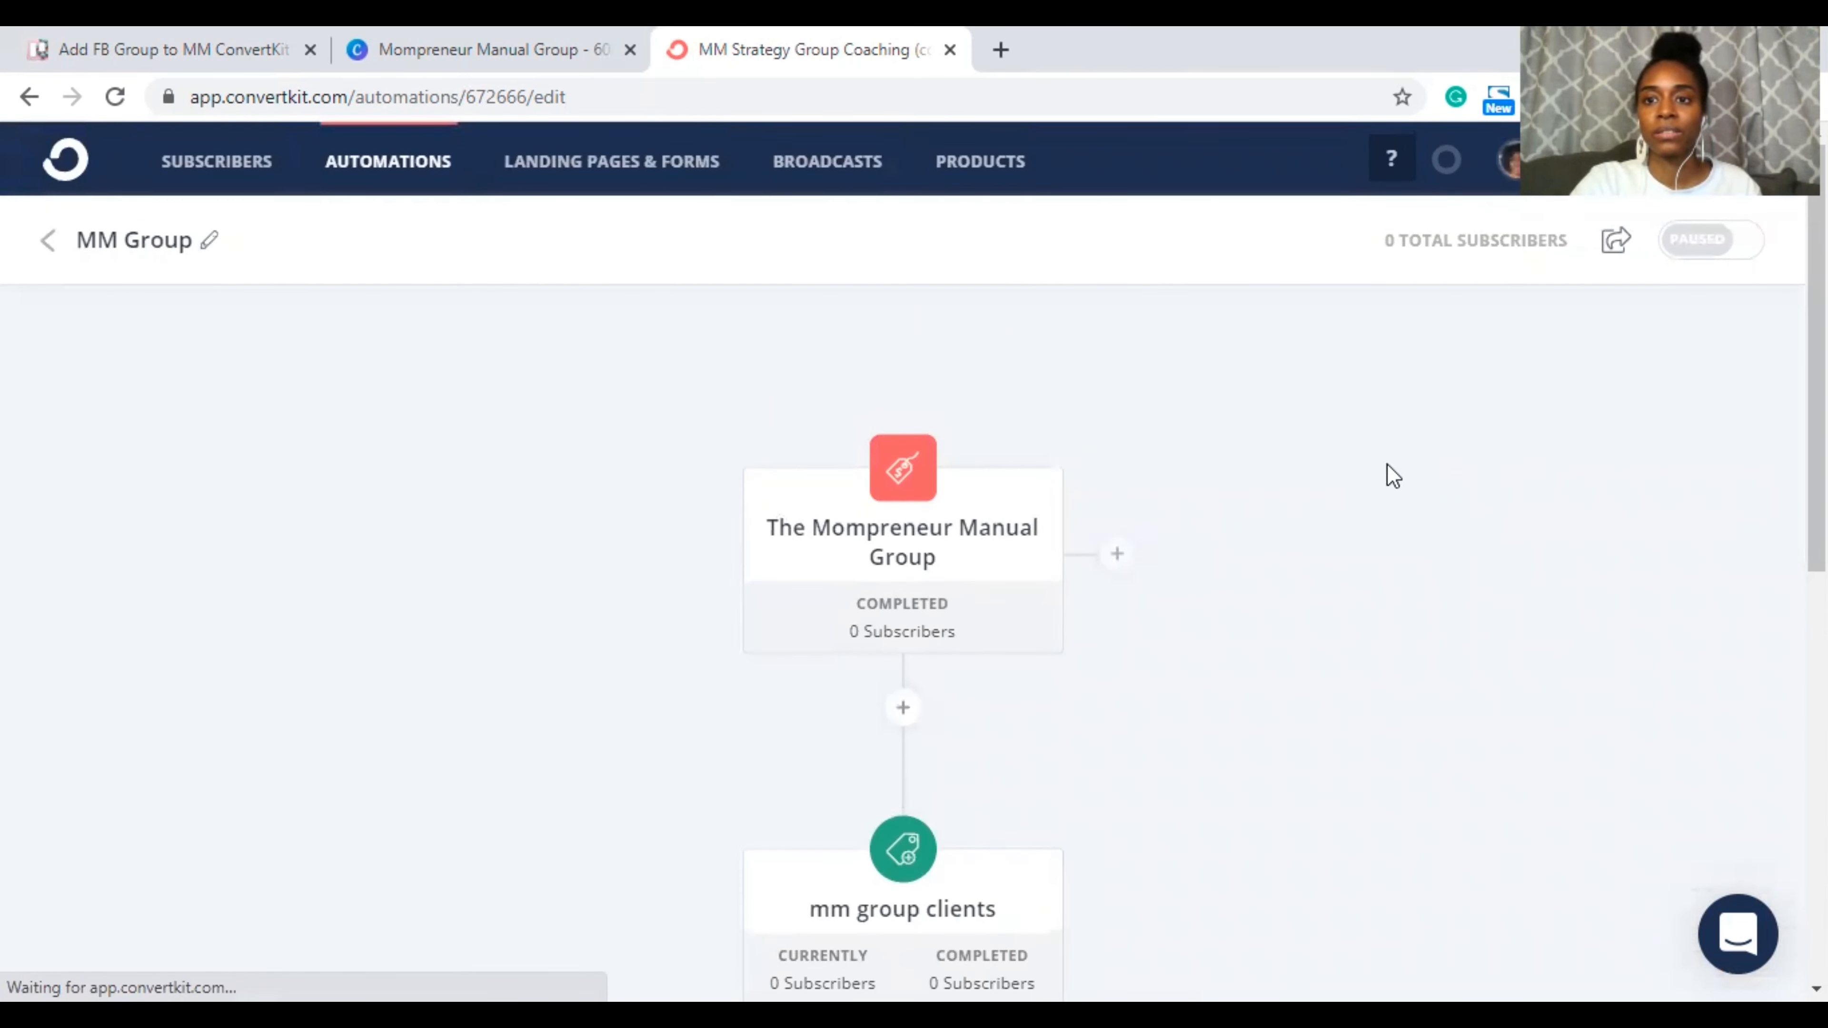
Step: Turn the MM Group automation on and return to the Automations list
{"action": "left_click", "coordinate": [1719, 243]}
{"action": "left_click", "coordinate": [598, 481]}
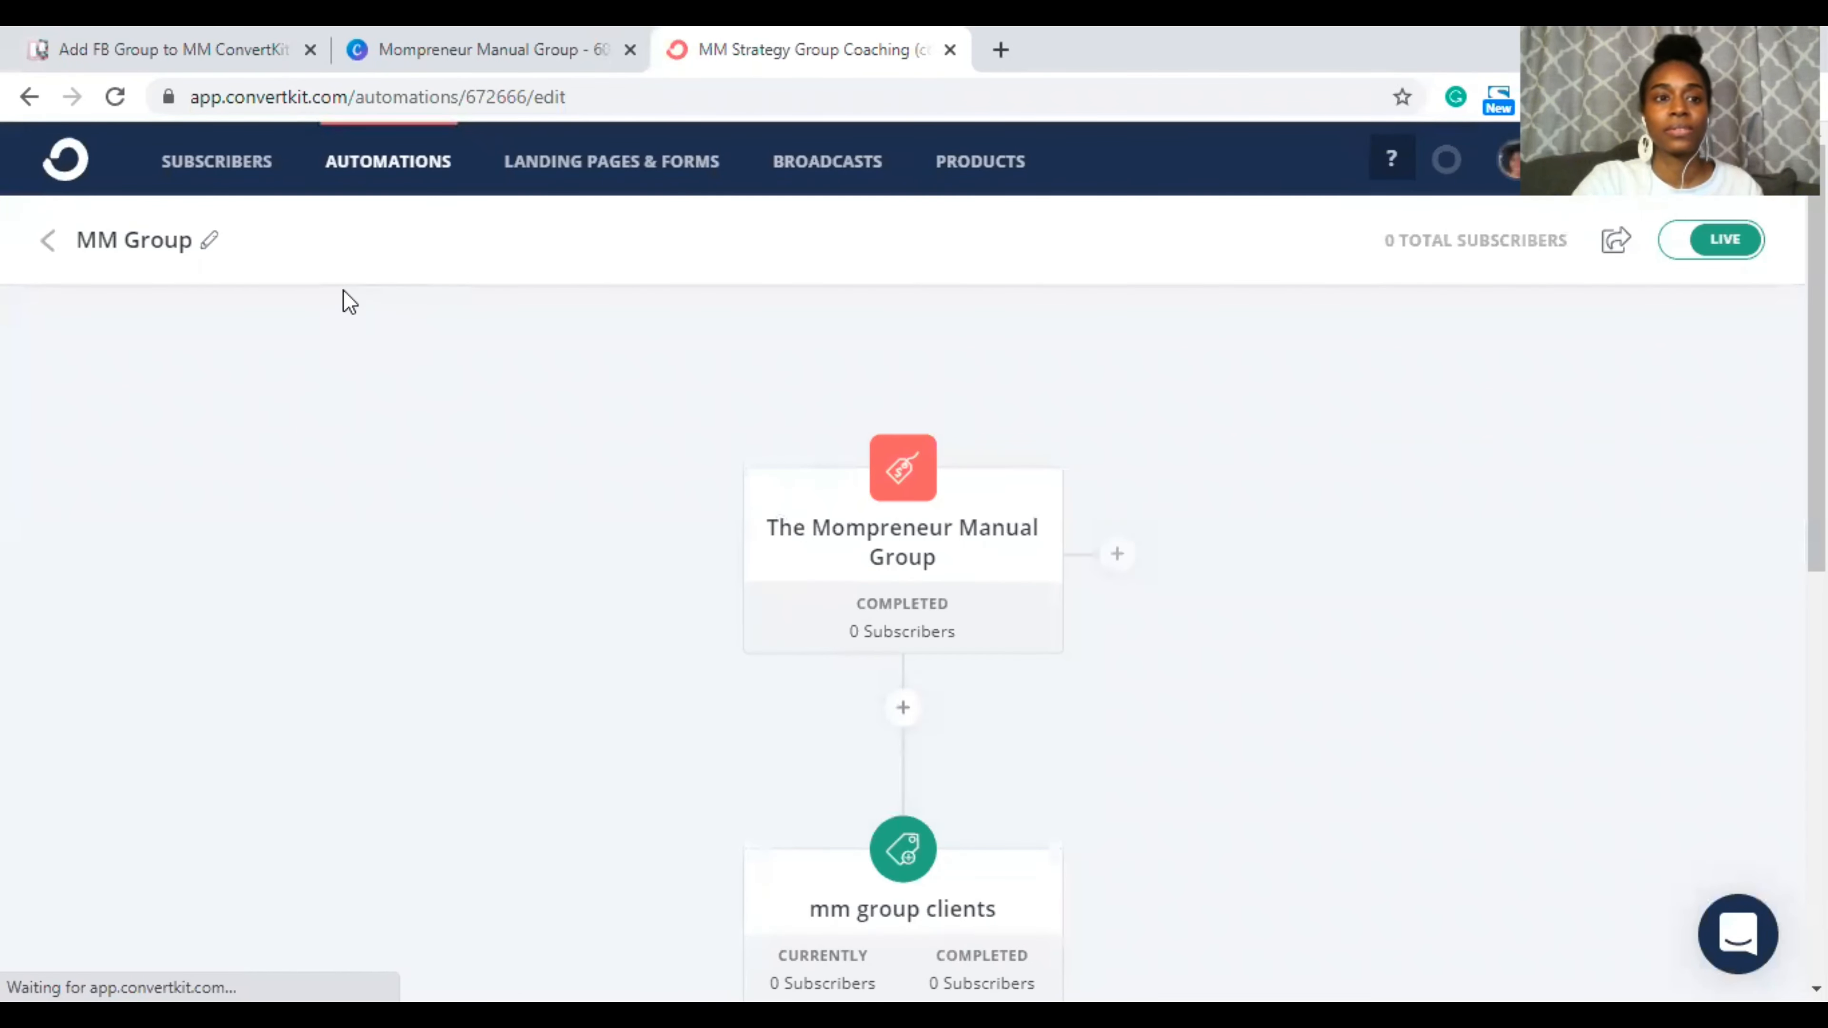
{"action": "left_click", "coordinate": [51, 245]}
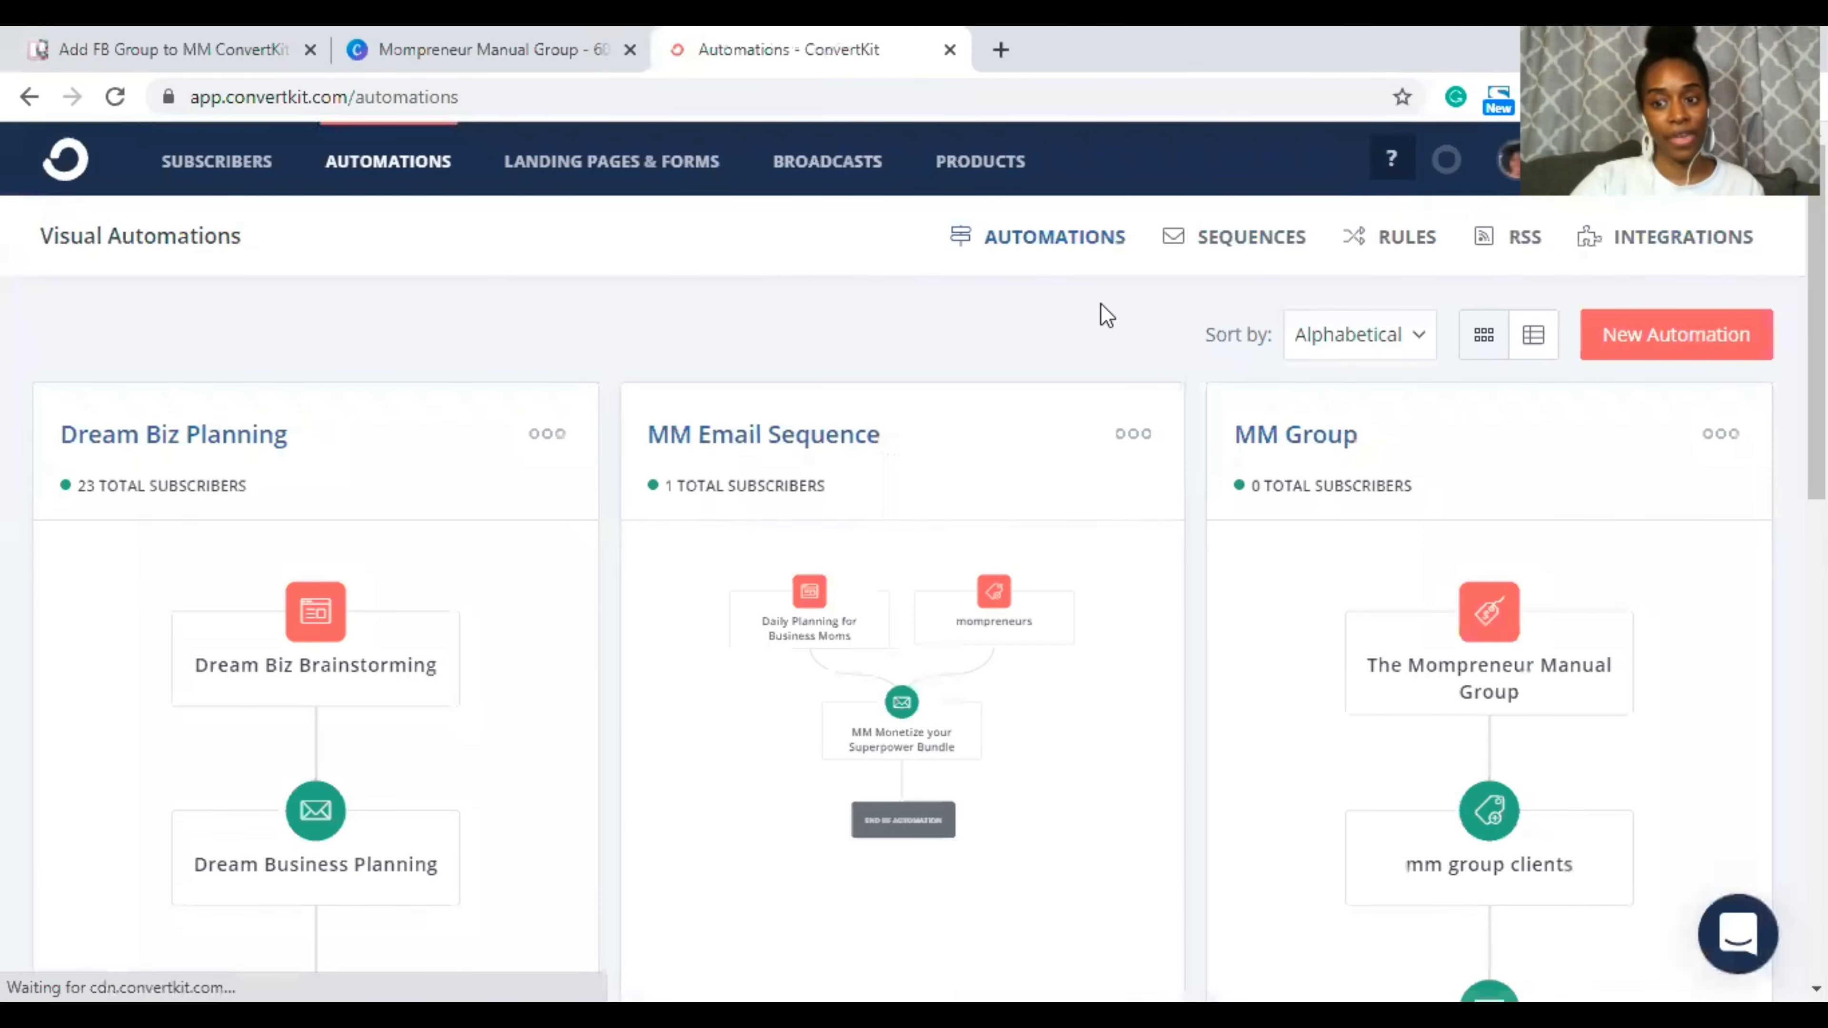
Step: Move from the automations list through Canva to the 'Add FB Group to MM ConvertKit' Trello card
{"action": "scroll", "coordinate": [1363, 576], "scroll_direction": "down", "scroll_amount": 2}
{"action": "scroll", "coordinate": [1363, 577], "scroll_direction": "down", "scroll_amount": 10}
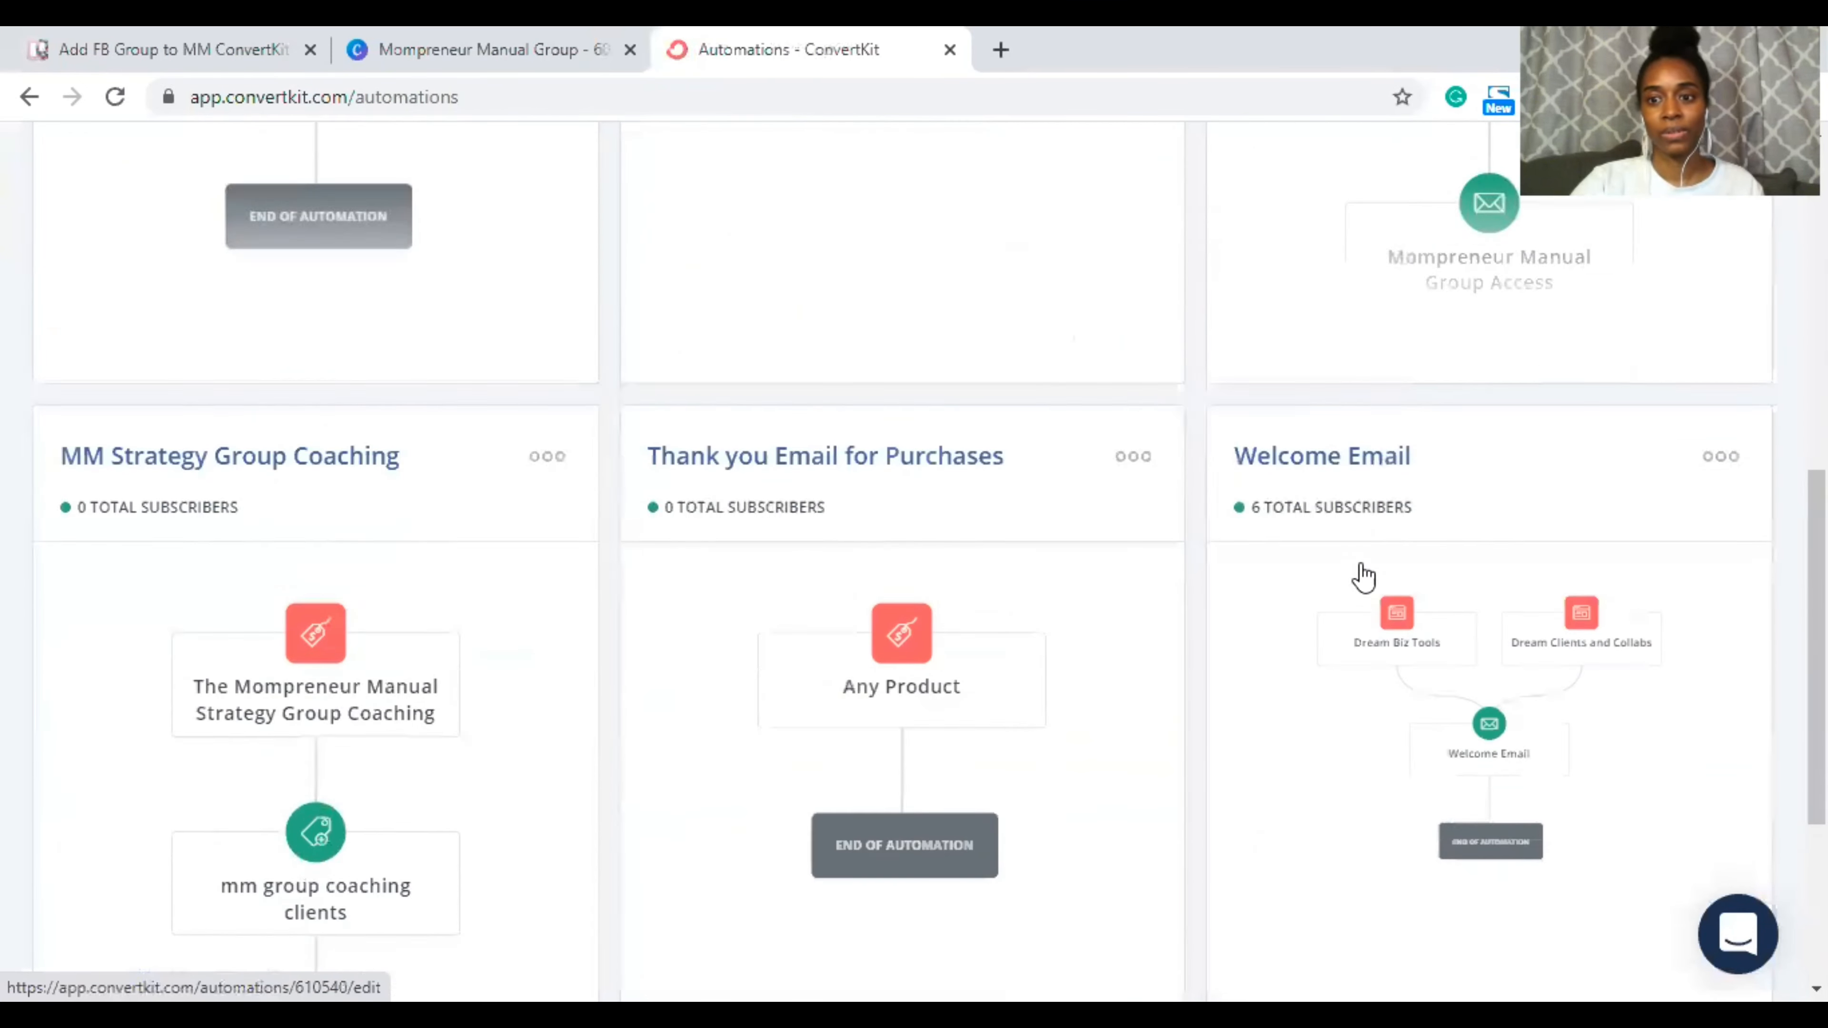
{"action": "scroll", "coordinate": [1363, 576], "scroll_direction": "up", "scroll_amount": 7}
{"action": "scroll", "coordinate": [1363, 576], "scroll_direction": "up", "scroll_amount": 6}
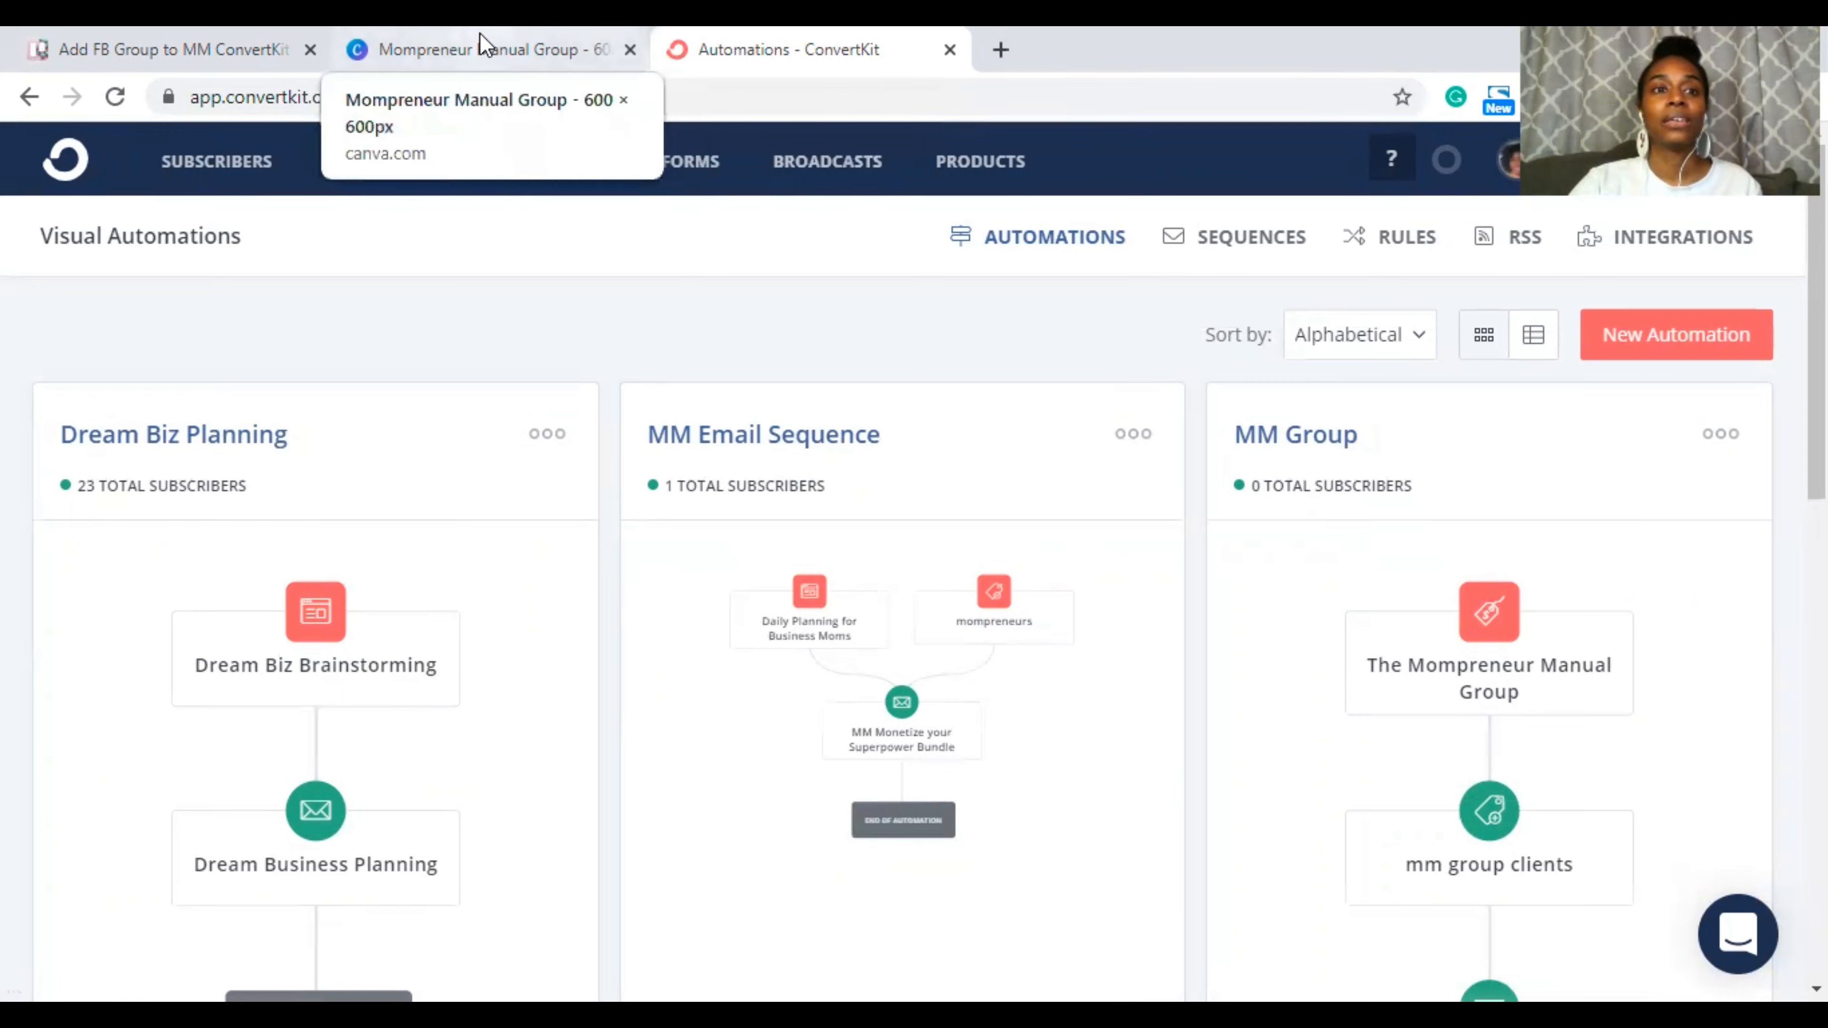
{"action": "left_click", "coordinate": [452, 45]}
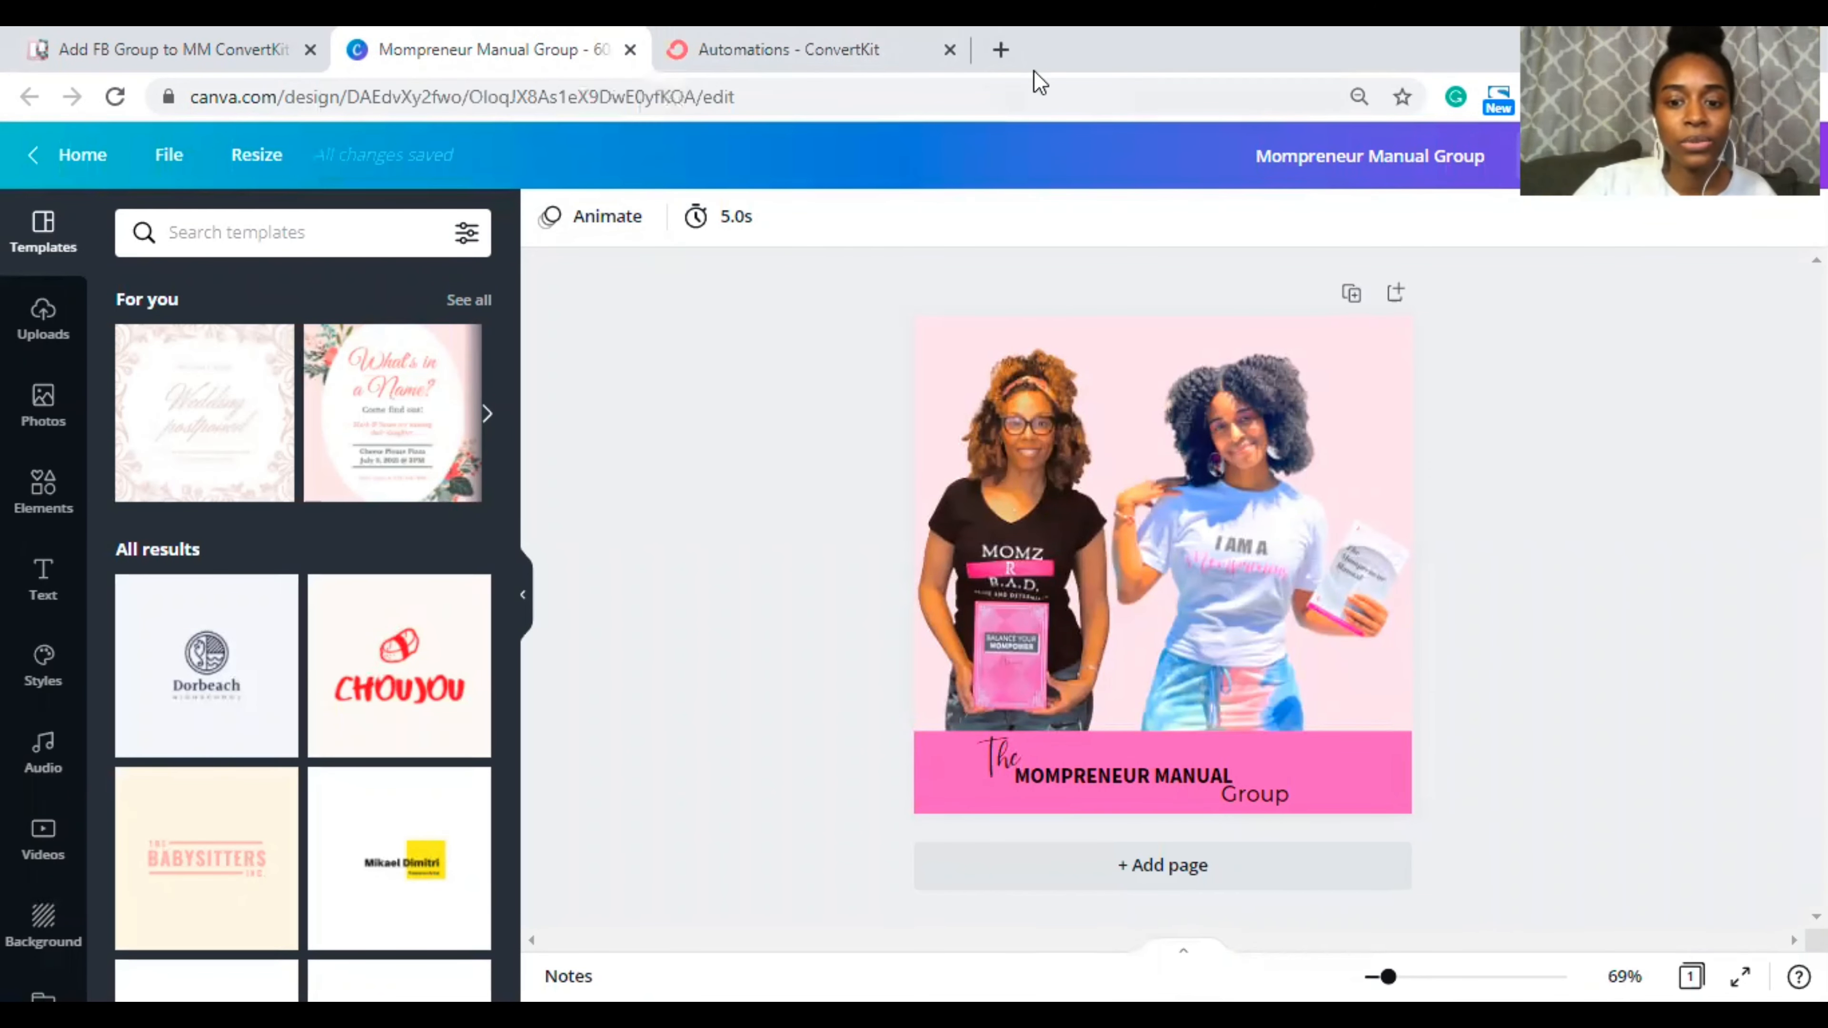
{"action": "left_click", "coordinate": [157, 44]}
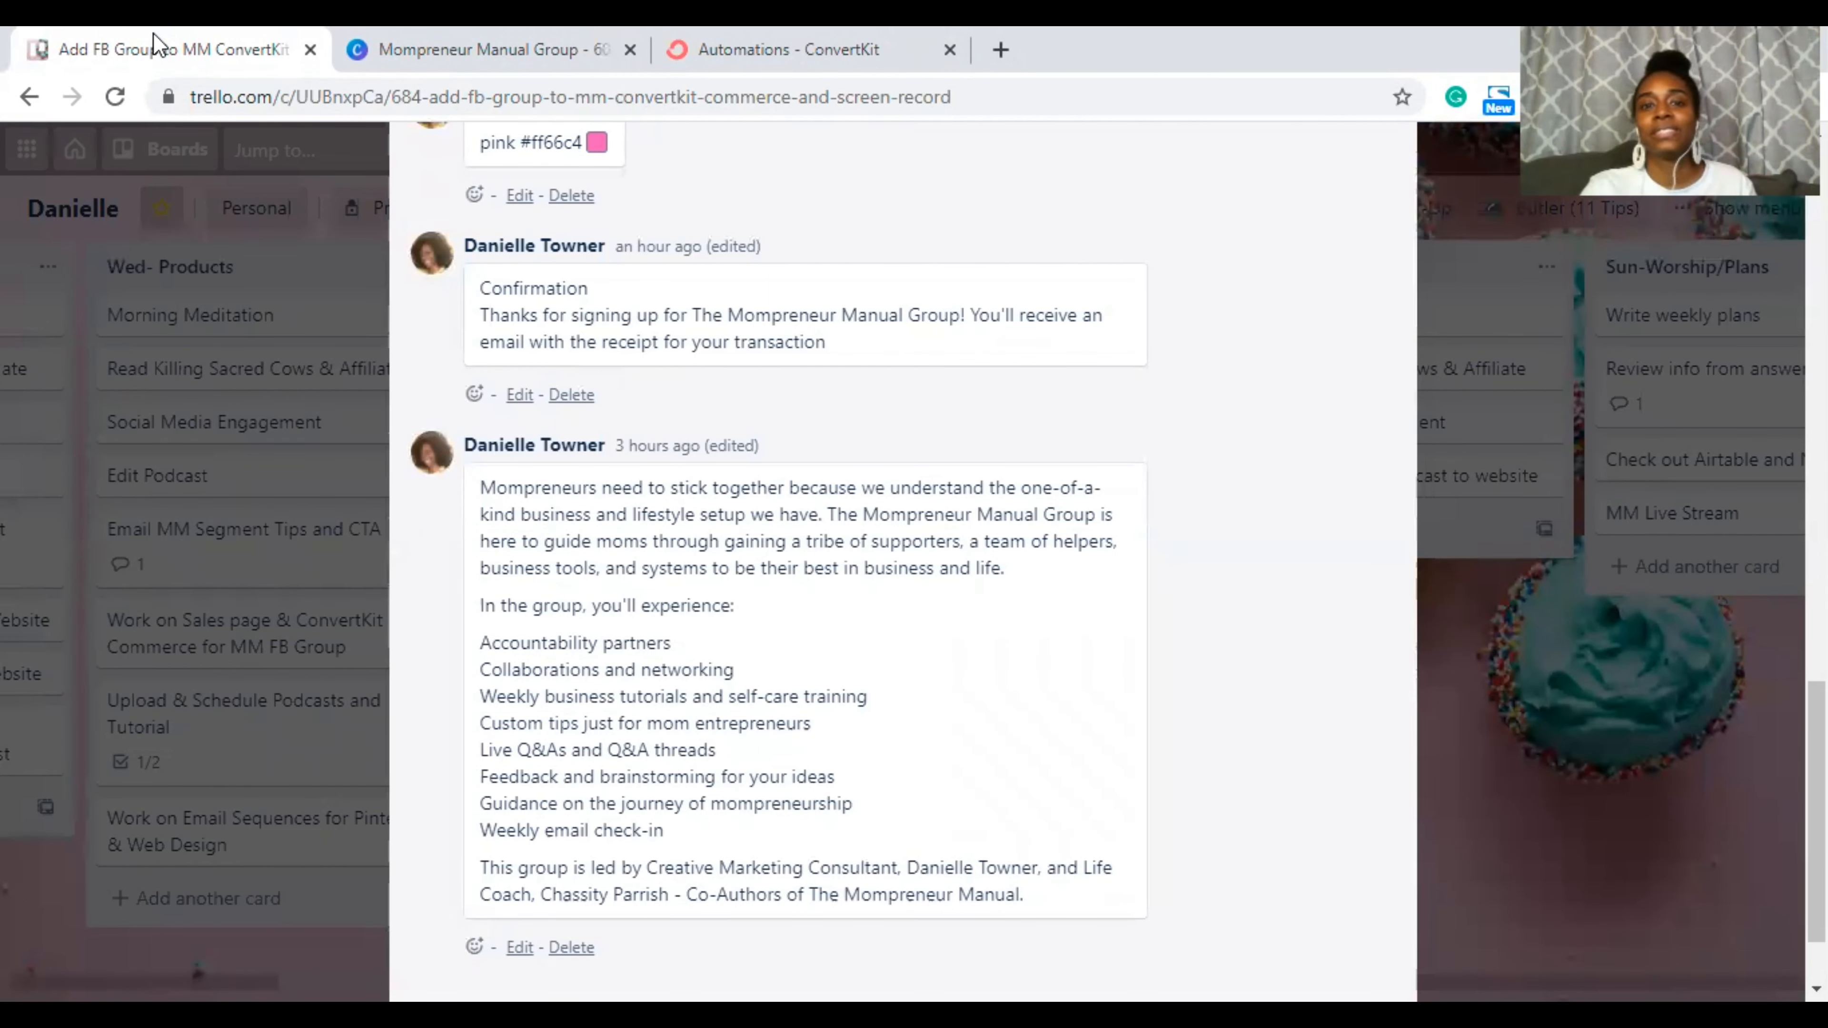
{"action": "scroll", "coordinate": [637, 541], "scroll_direction": "down", "scroll_amount": 2}
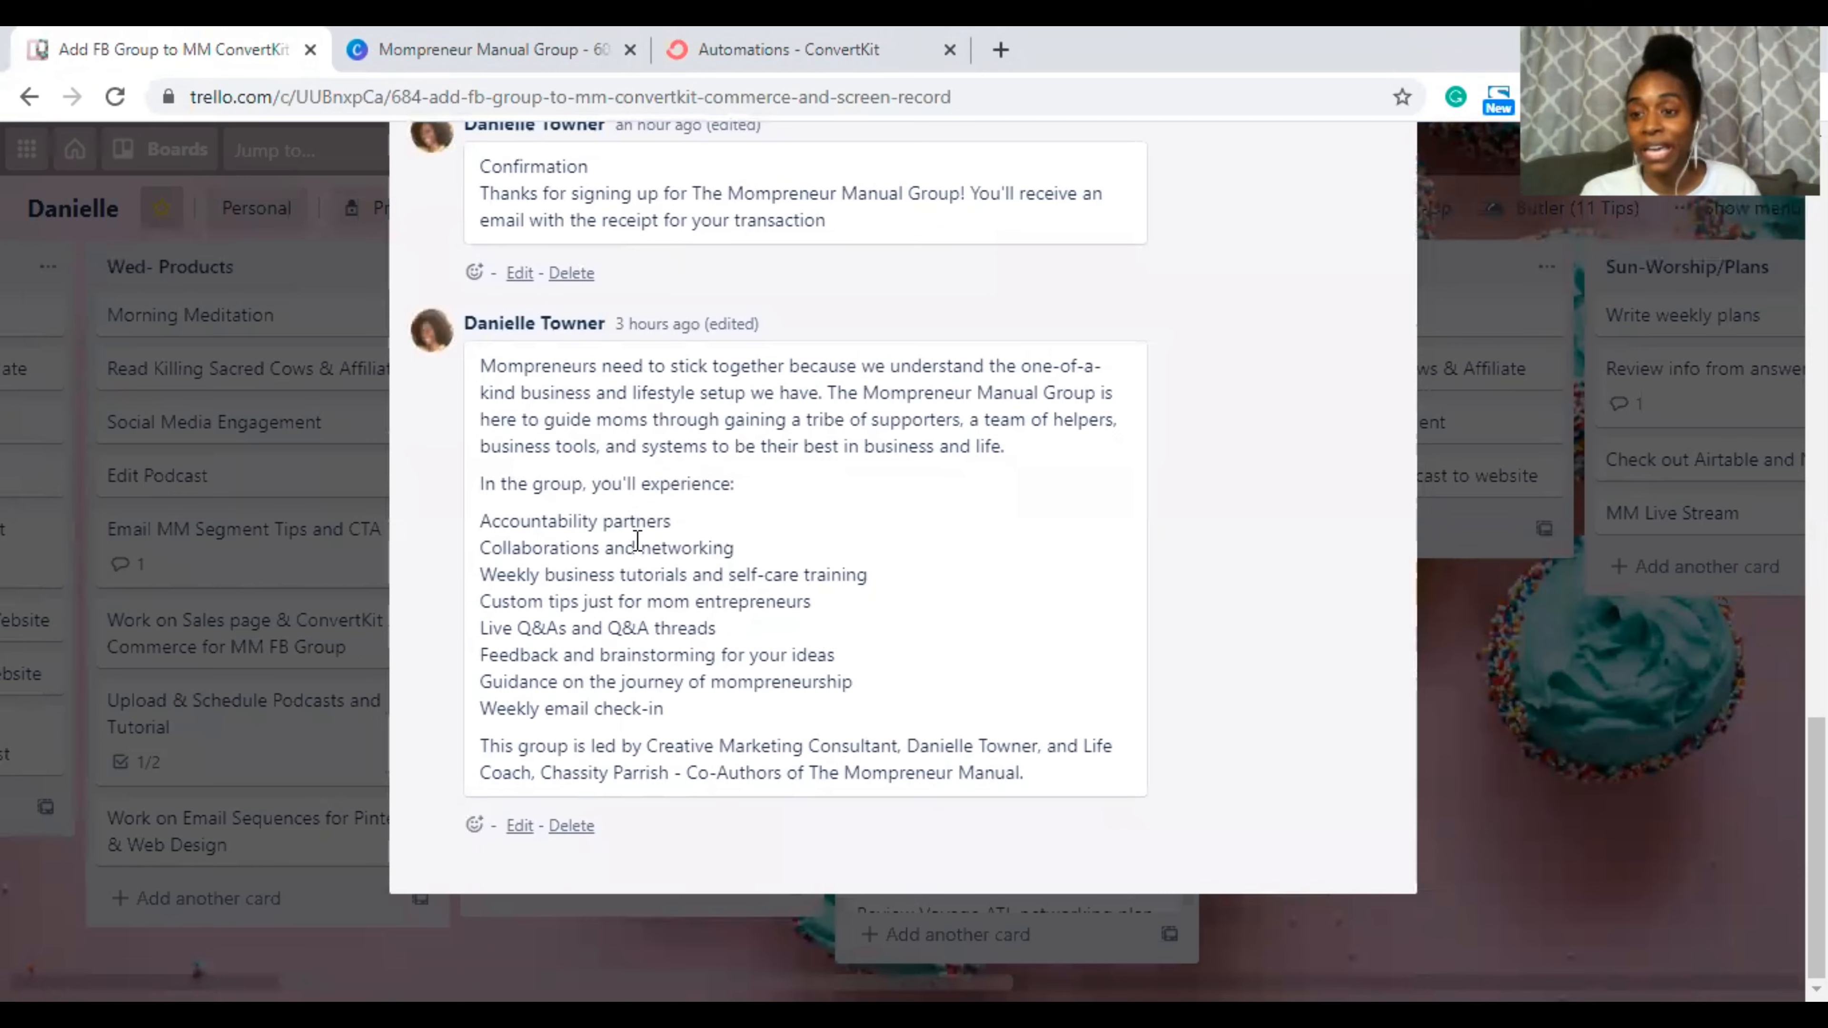